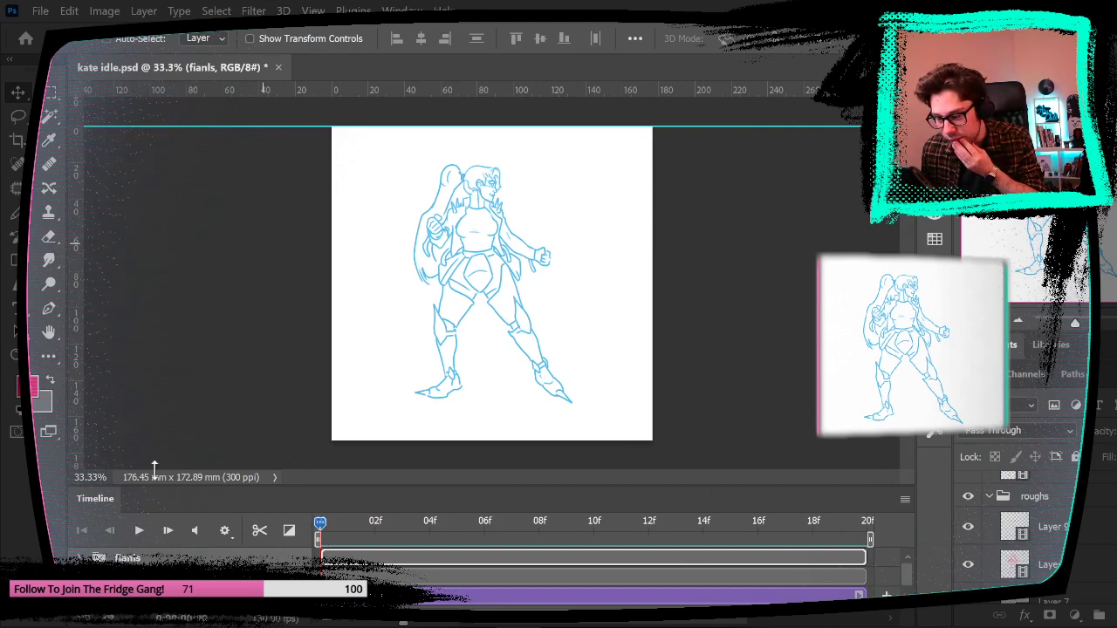
# Step: Preview the rough animation, and show all the hidden layers inside the fianls group
pyautogui.click(141, 530)
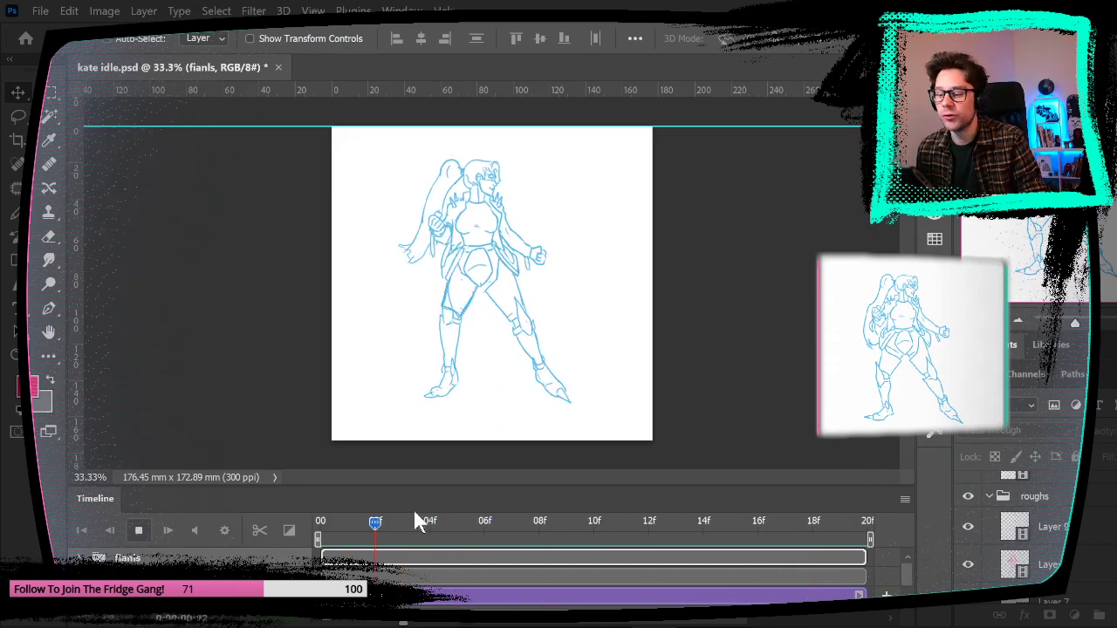
pyautogui.click(138, 530)
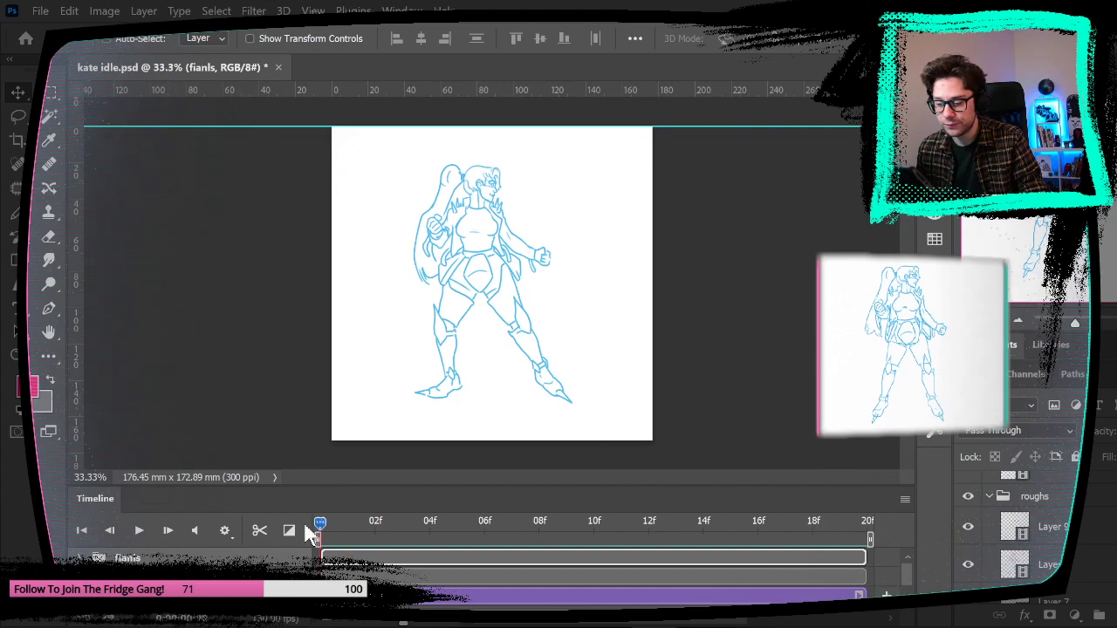
pyautogui.scroll(4, 992, 523)
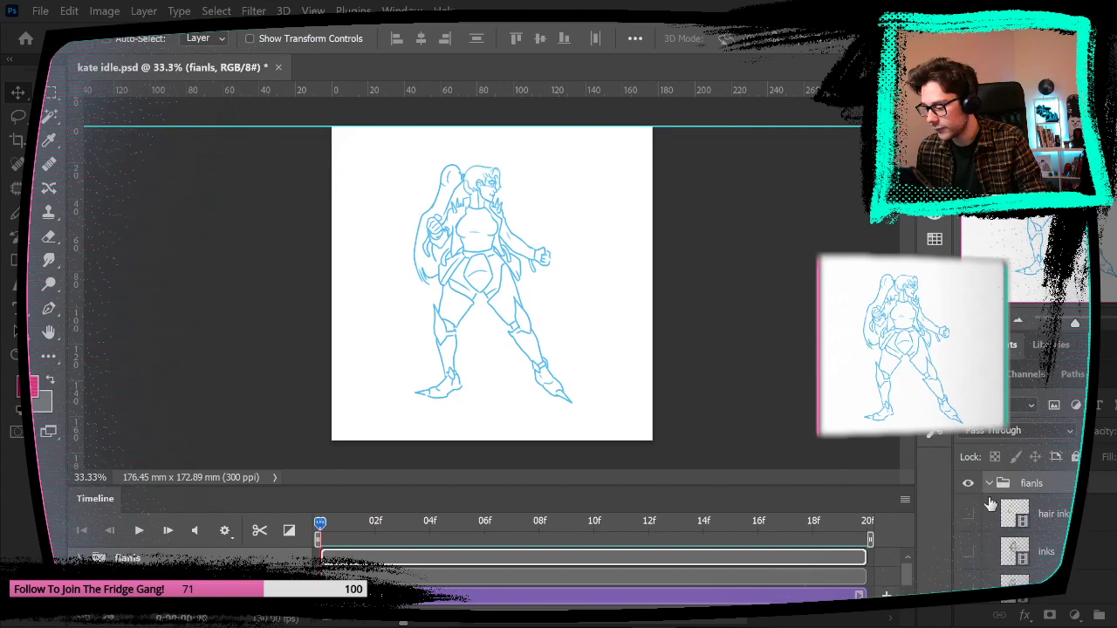
pyautogui.moveTo(967, 514); pyautogui.dragTo(966, 602)
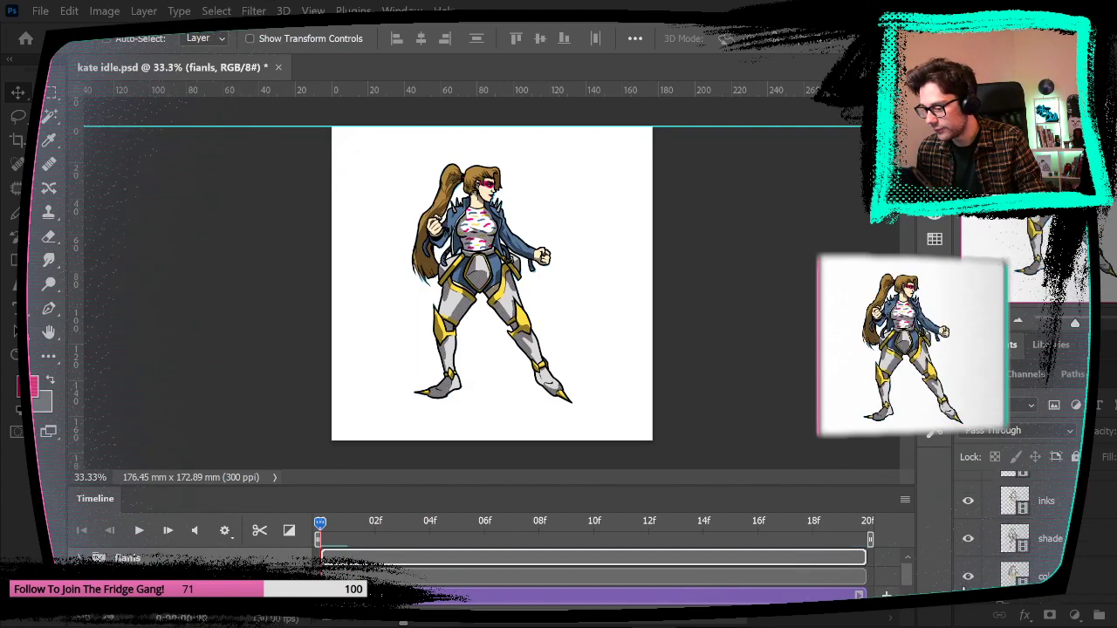
pyautogui.scroll(3, 1107, 567)
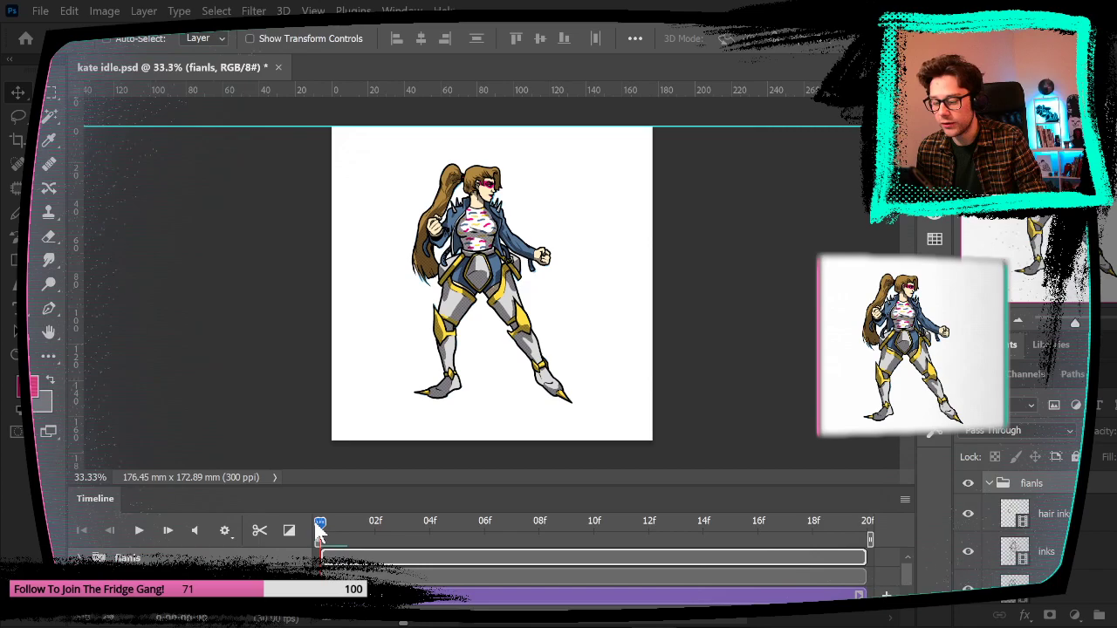
# Step: Play the timeline to check the coloured drawing against the following rough frames, returning to the first frame
pyautogui.moveTo(347, 526)
pyautogui.mouseDown()
pyautogui.moveTo(797, 541)
pyautogui.moveTo(227, 523)
pyautogui.mouseUp()
pyautogui.moveTo(320, 524)
pyautogui.mouseDown()
pyautogui.moveTo(729, 563)
pyautogui.moveTo(818, 546)
pyautogui.moveTo(755, 548)
pyautogui.moveTo(692, 527)
pyautogui.moveTo(801, 541)
pyautogui.moveTo(877, 524)
pyautogui.moveTo(563, 542)
pyautogui.moveTo(593, 542)
pyautogui.moveTo(570, 535)
pyautogui.moveTo(588, 528)
pyautogui.moveTo(576, 520)
pyautogui.moveTo(606, 517)
pyautogui.moveTo(498, 529)
pyautogui.moveTo(657, 524)
pyautogui.moveTo(317, 524)
pyautogui.moveTo(760, 527)
pyautogui.moveTo(741, 535)
pyautogui.moveTo(282, 523)
pyautogui.mouseUp()
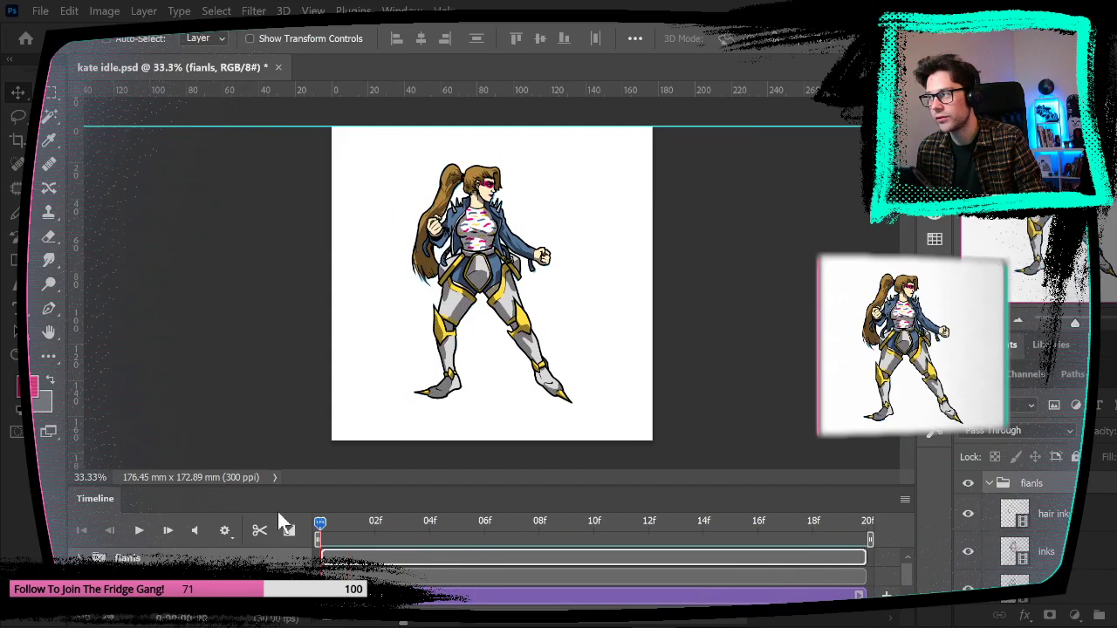
pyautogui.click(138, 530)
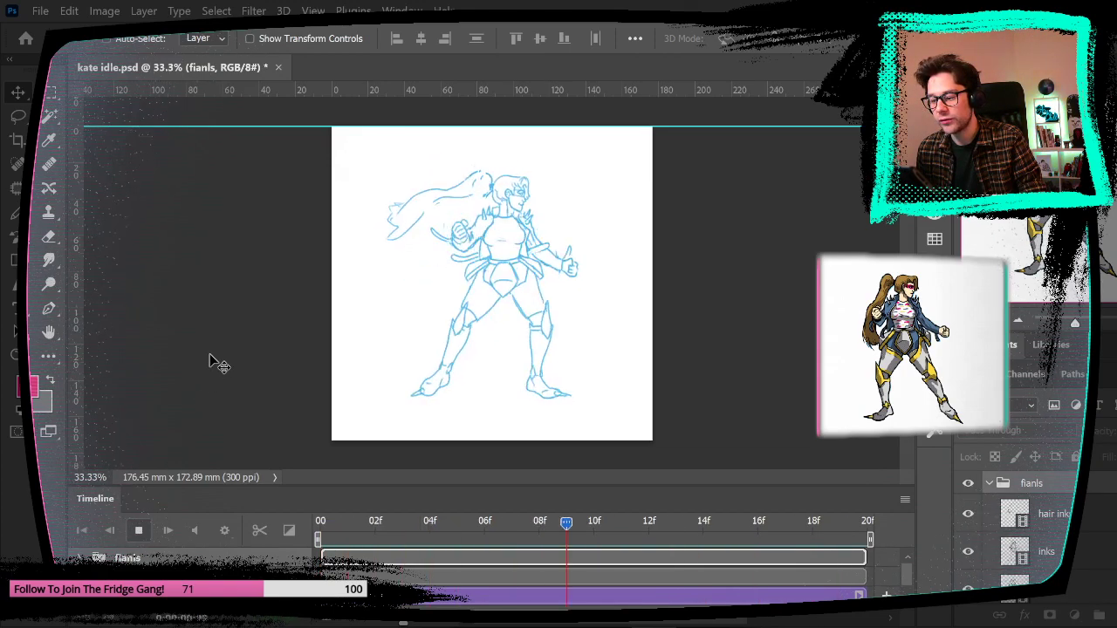
pyautogui.click(138, 529)
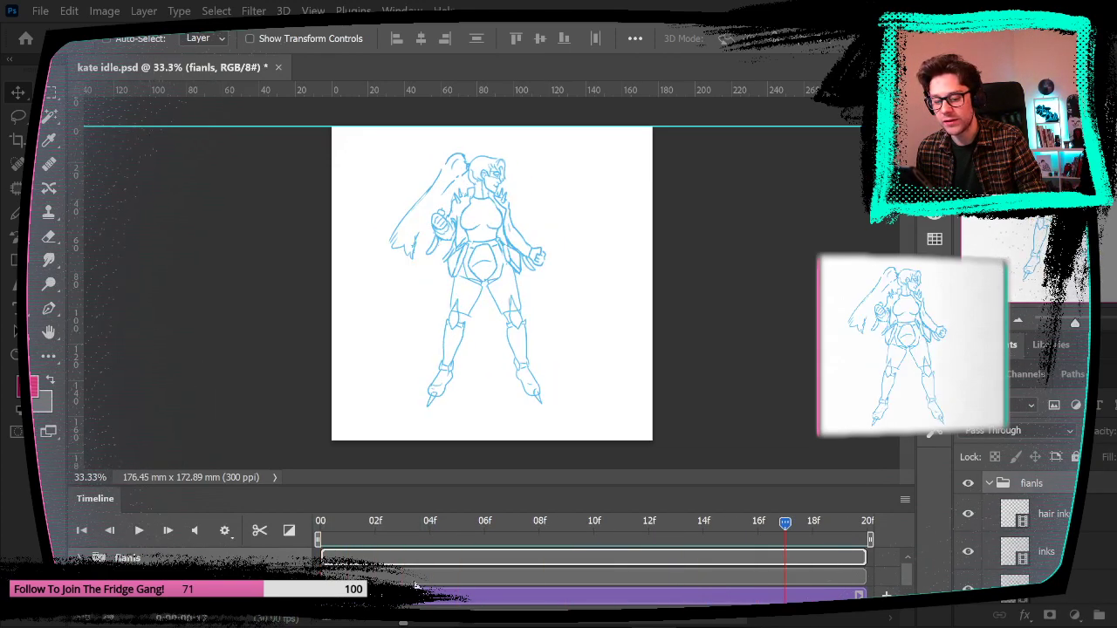
pyautogui.moveTo(785, 524)
pyautogui.mouseDown()
pyautogui.moveTo(660, 488)
pyautogui.moveTo(399, 445)
pyautogui.moveTo(725, 487)
pyautogui.moveTo(320, 524)
pyautogui.moveTo(862, 577)
pyautogui.moveTo(301, 554)
pyautogui.moveTo(373, 545)
pyautogui.moveTo(334, 545)
pyautogui.mouseUp()
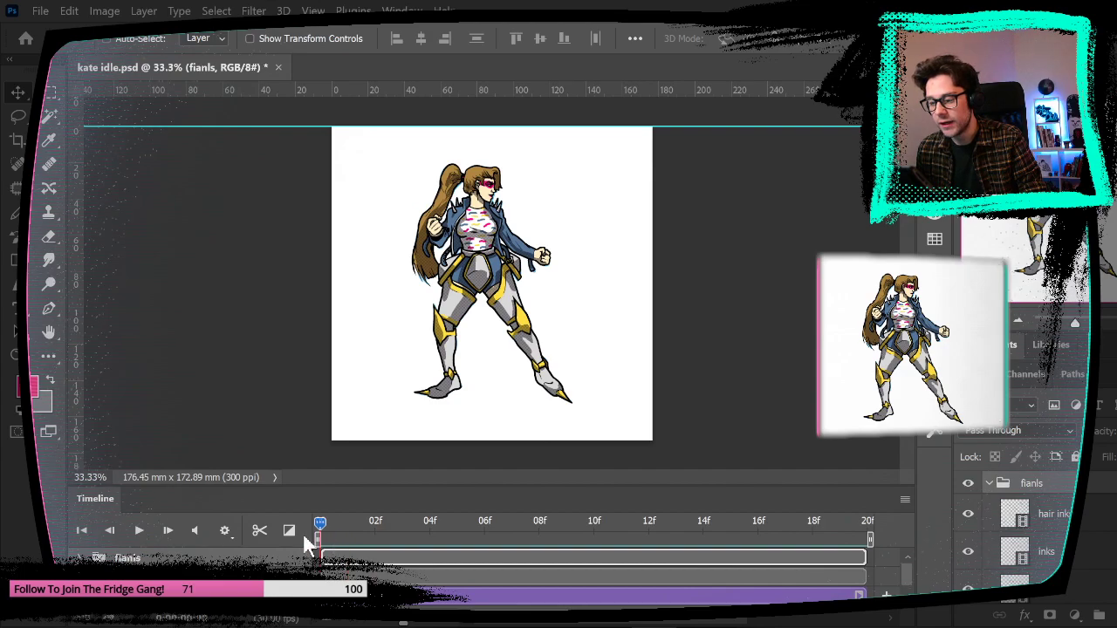
# Step: Flip back and forth between frames 1 and 2 to compare the coloured pose with the next rough pose
pyautogui.press('Right')
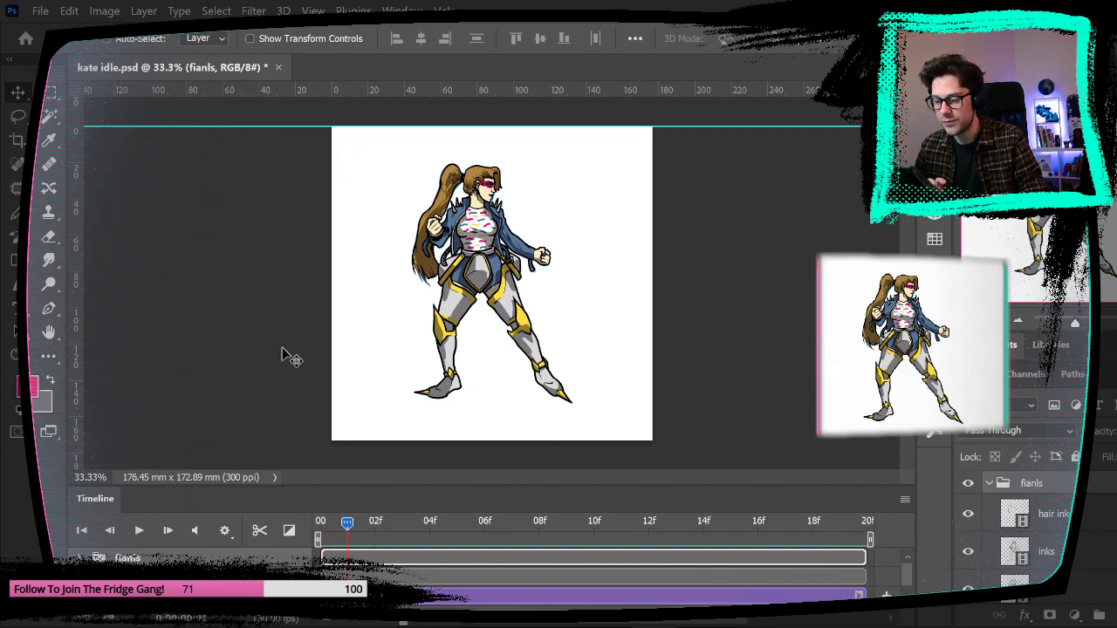
pyautogui.press('Right')
pyautogui.press('Left')
pyautogui.press('Right')
pyautogui.press('Left')
pyautogui.press('Right')
pyautogui.press('Left')
pyautogui.press('Right')
pyautogui.press('Left')
pyautogui.press('Right')
pyautogui.press('Left')
pyautogui.press('Right')
pyautogui.press('Left')
pyautogui.press('Right')
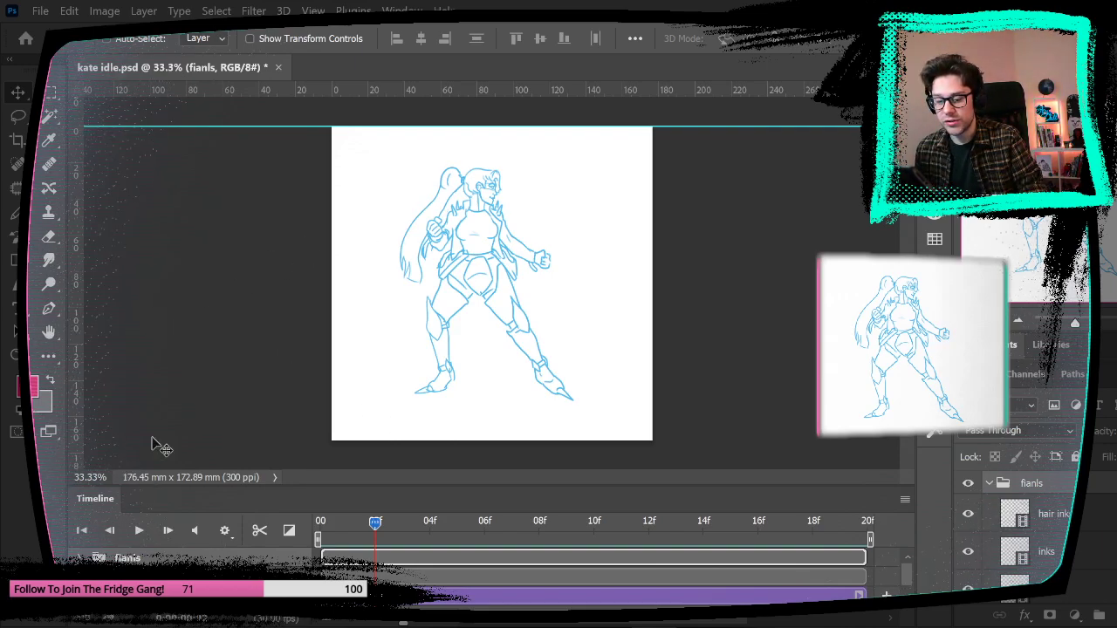
# Step: On the inks layer at frame 1, lasso the character's head together with the upper part of the ponytail
pyautogui.click(1075, 559)
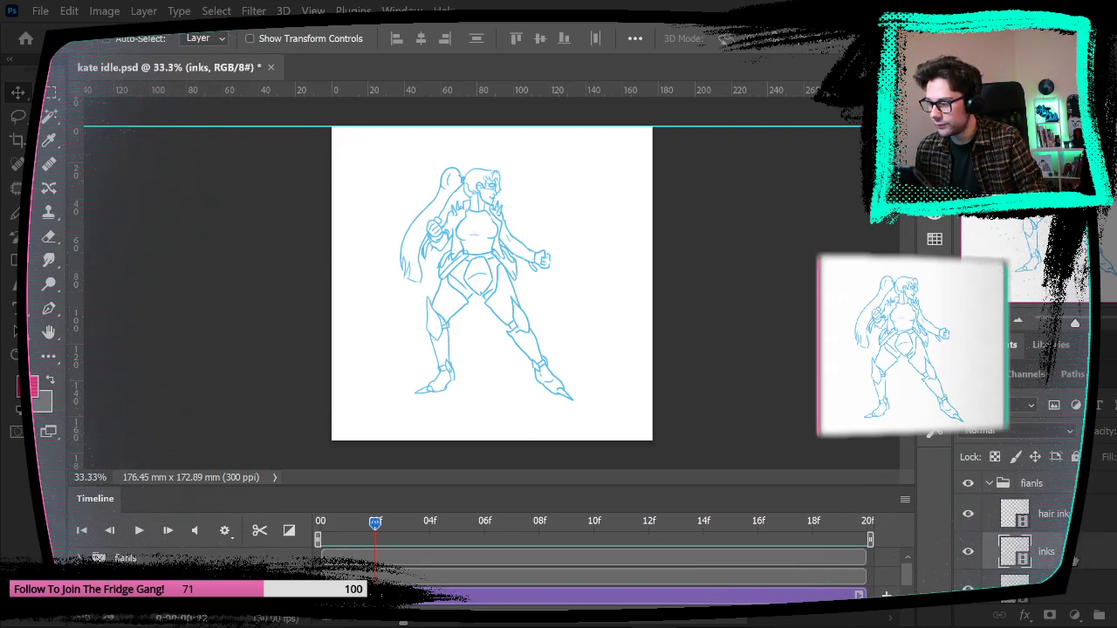
pyautogui.press('Left')
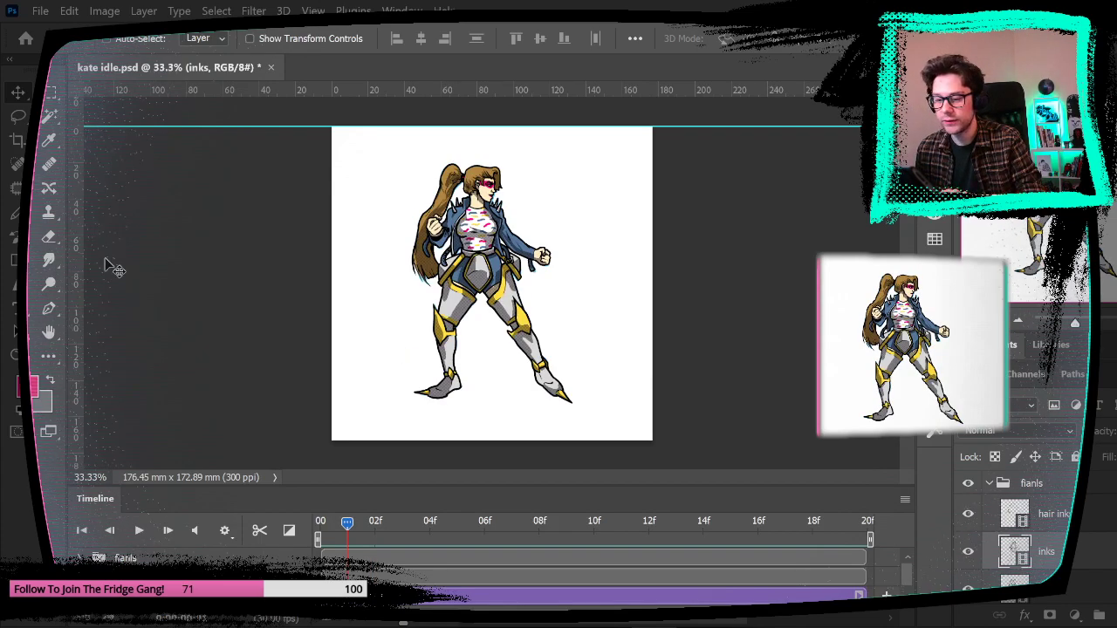
pyautogui.press('z')
pyautogui.moveTo(466, 175); pyautogui.dragTo(794, 376)
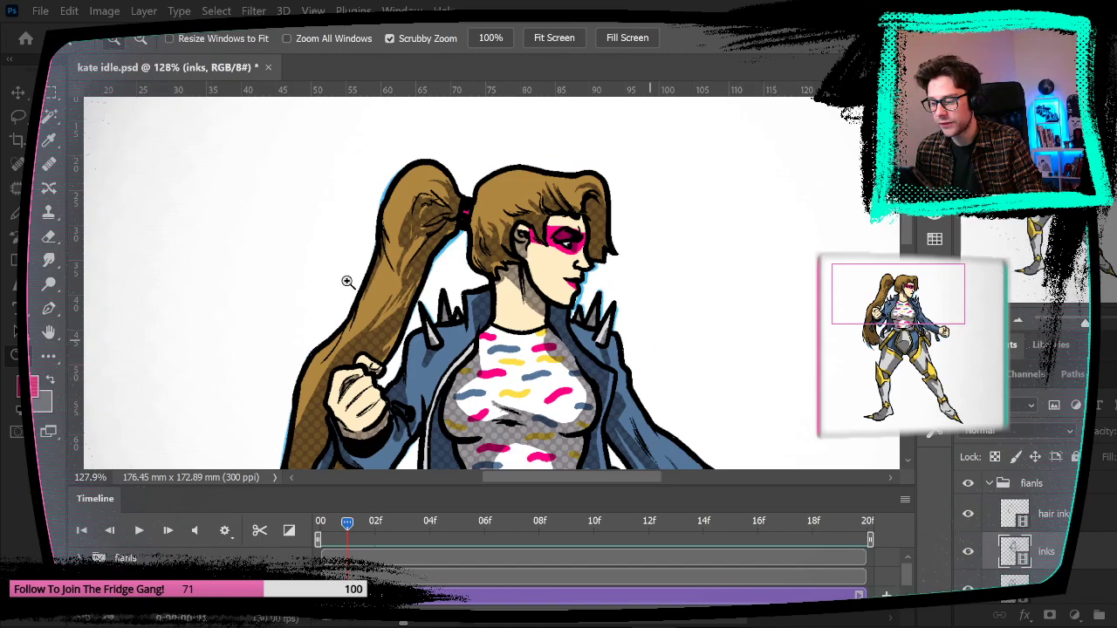
pyautogui.click(18, 116)
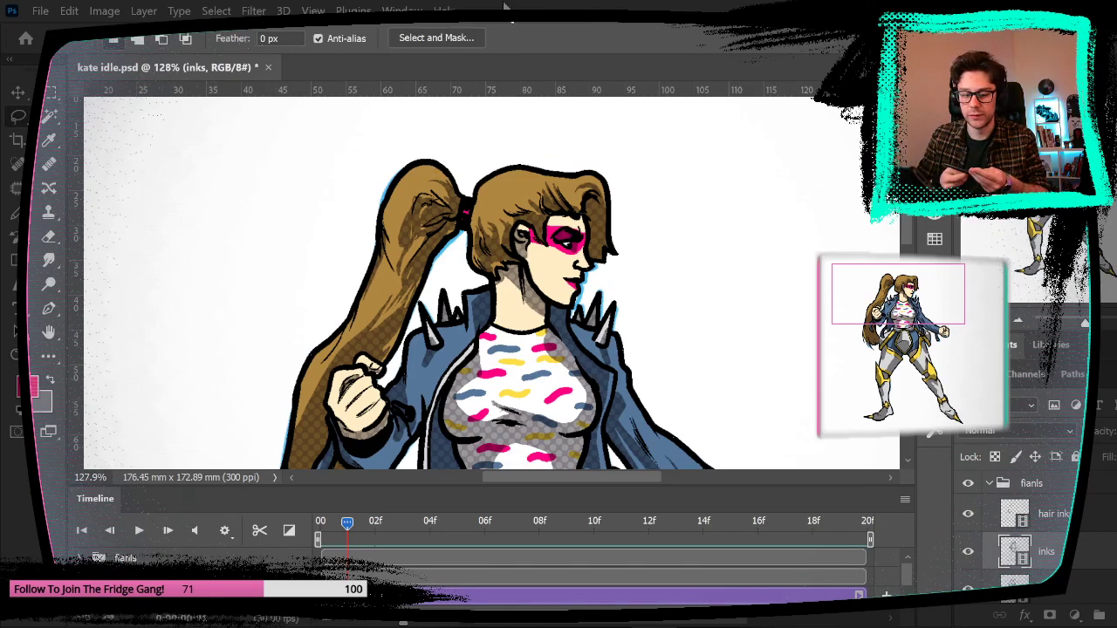
pyautogui.moveTo(370, 187)
pyautogui.mouseDown()
pyautogui.moveTo(376, 269)
pyautogui.moveTo(447, 264)
pyautogui.moveTo(510, 295)
pyautogui.mouseUp()
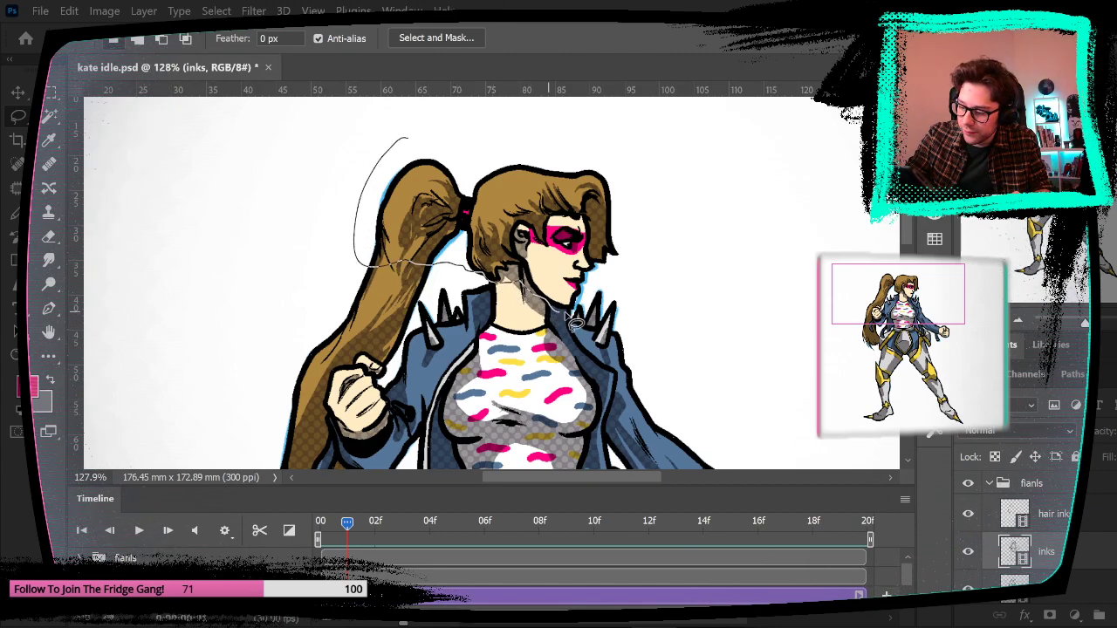
pyautogui.moveTo(580, 319); pyautogui.dragTo(600, 296)
pyautogui.moveTo(645, 194)
pyautogui.mouseDown()
pyautogui.moveTo(532, 138)
pyautogui.moveTo(388, 136)
pyautogui.mouseUp()
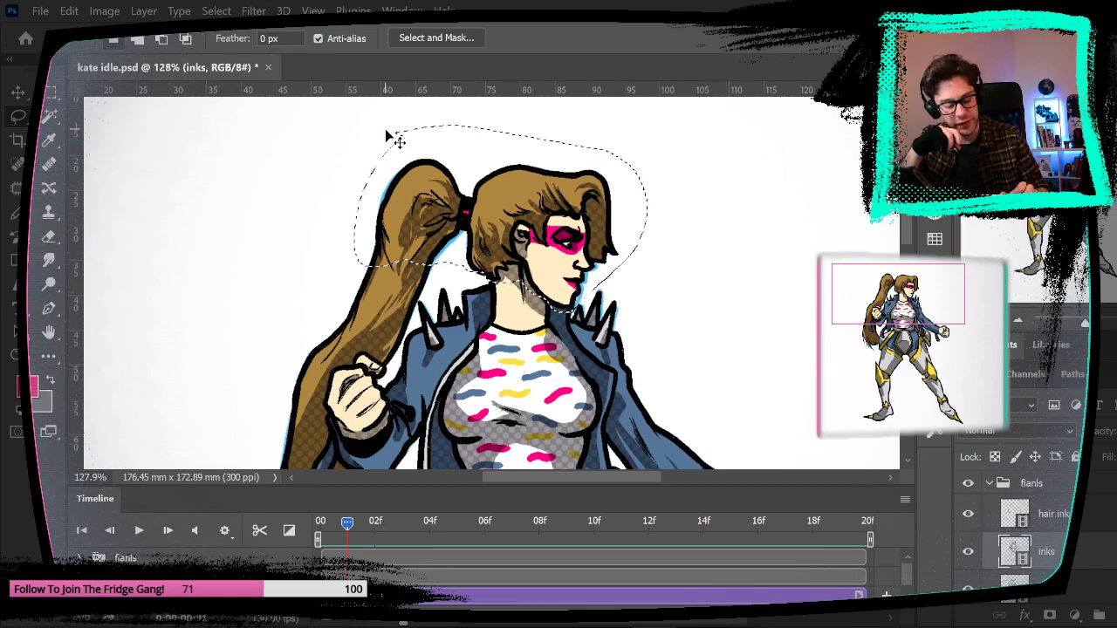
# Step: Copy the selected head inks into frame 2 and reposition them over the blue rough at X 940.16 px, Y 411.65 px
pyautogui.press('Right')
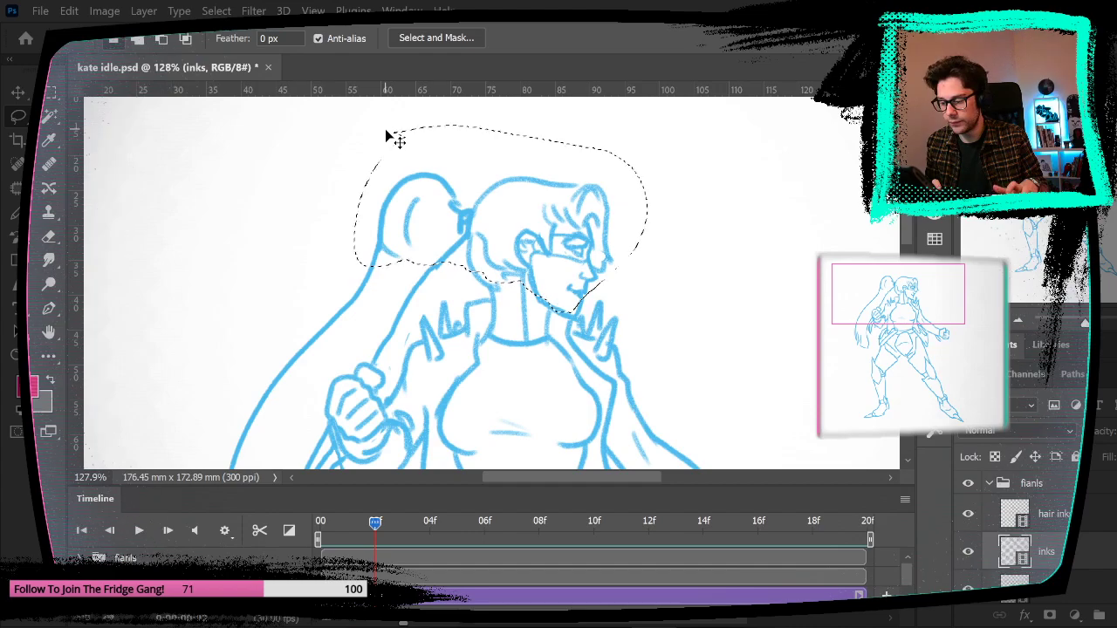
pyautogui.hotkey('ctrl', 'v')
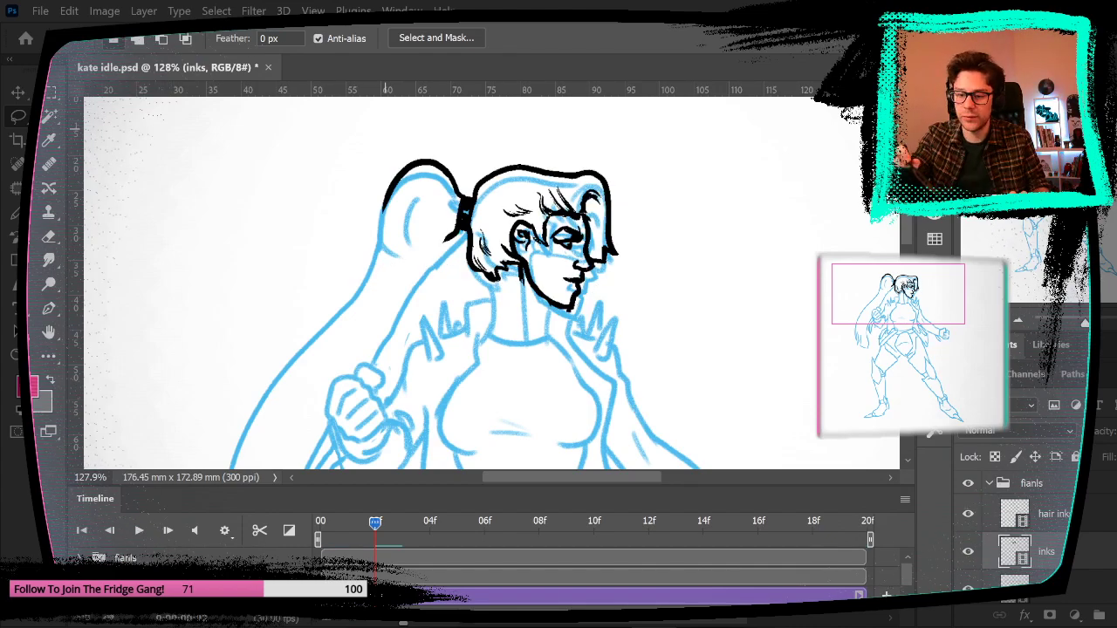
pyautogui.press('m')
pyautogui.moveTo(367, 137); pyautogui.dragTo(676, 367)
pyautogui.hotkey('ctrl', 't')
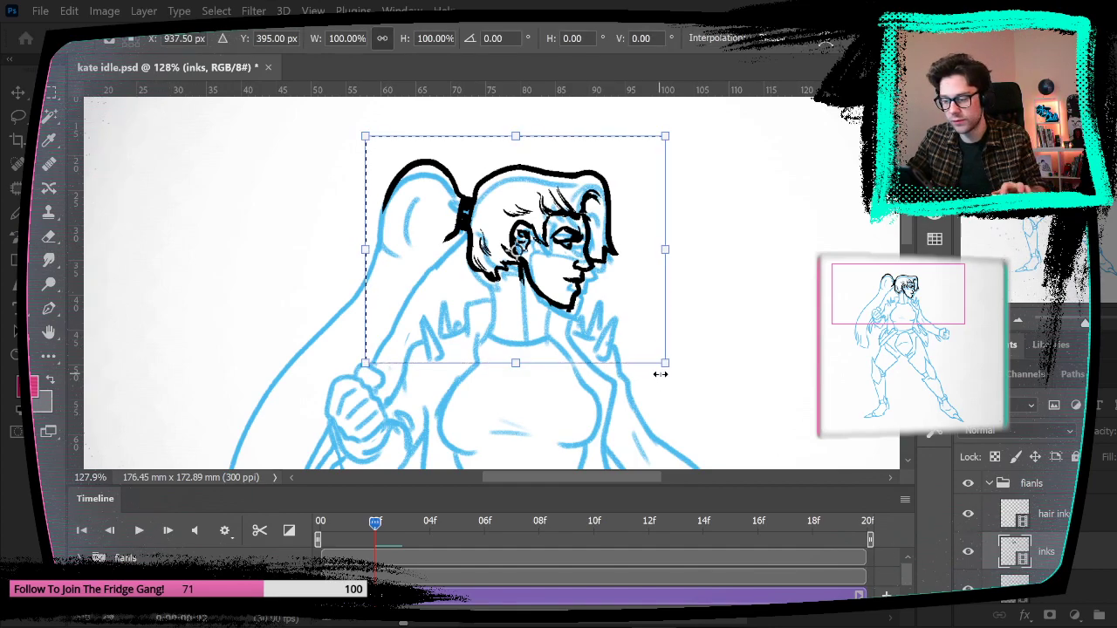
pyautogui.moveTo(566, 234)
pyautogui.mouseDown()
pyautogui.moveTo(569, 245)
pyautogui.moveTo(580, 232)
pyautogui.mouseUp()
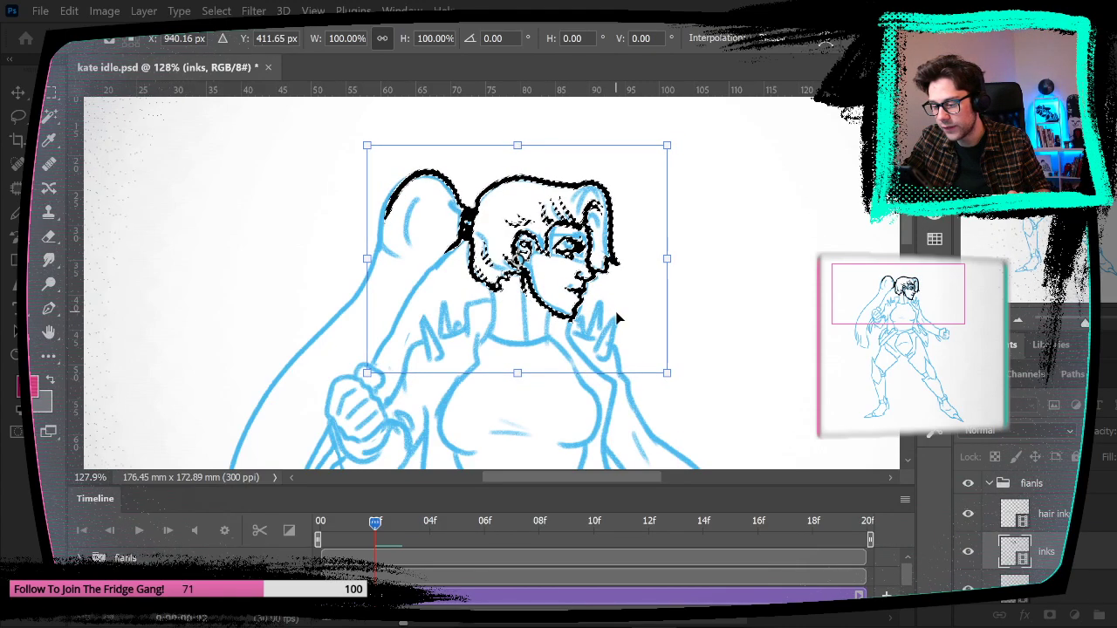
pyautogui.press('Return')
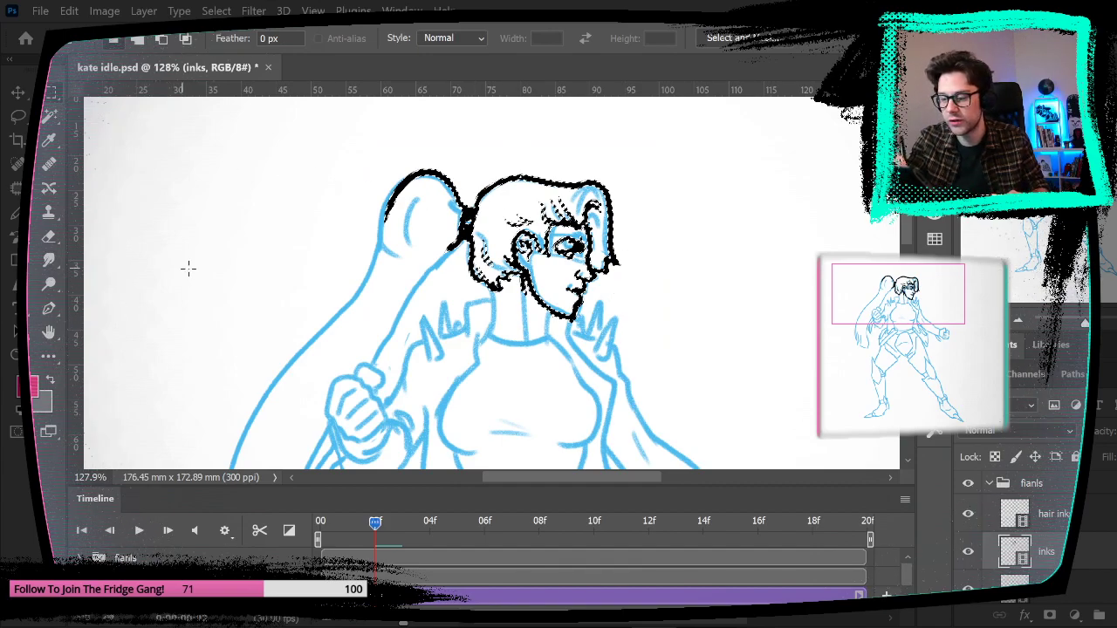
# Step: Flip repeatedly between frames 2 and 1 to check the head's movement around the upper body
pyautogui.moveTo(576, 332); pyautogui.dragTo(558, 302)
pyautogui.moveTo(590, 360)
pyautogui.mouseDown()
pyautogui.moveTo(605, 309)
pyautogui.moveTo(618, 374)
pyautogui.mouseUp()
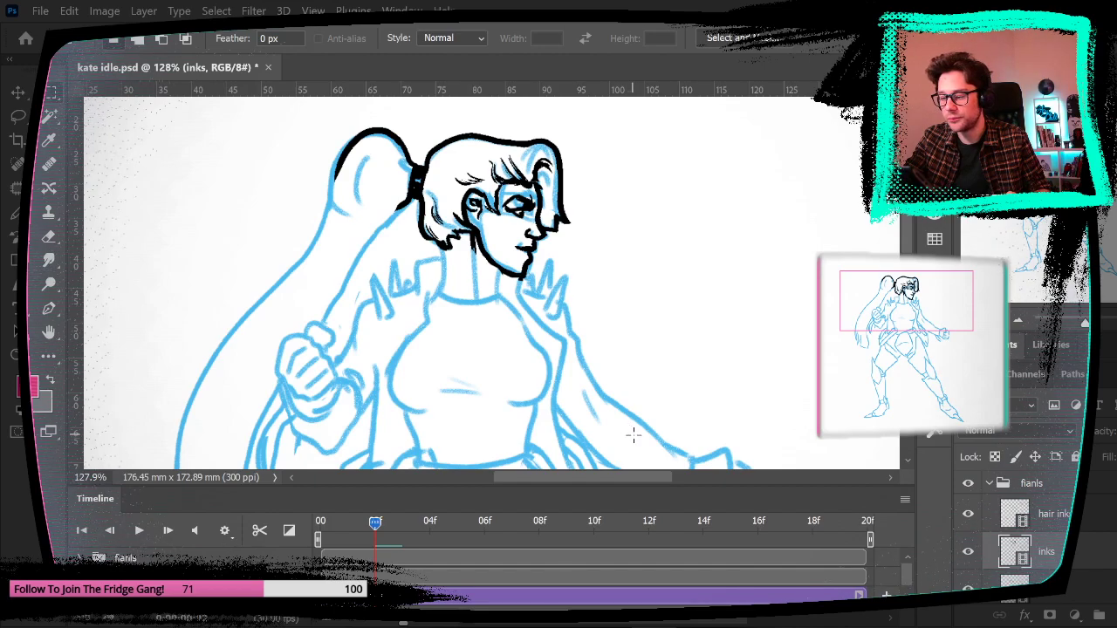
pyautogui.press('Left')
pyautogui.press('Right')
pyautogui.press('Left')
pyautogui.press('Right')
pyautogui.press('Left')
pyautogui.press('Right')
pyautogui.press('Left')
pyautogui.press('Right')
pyautogui.press('Left')
pyautogui.press('Right')
pyautogui.press('Left')
pyautogui.press('Right')
pyautogui.press('Left')
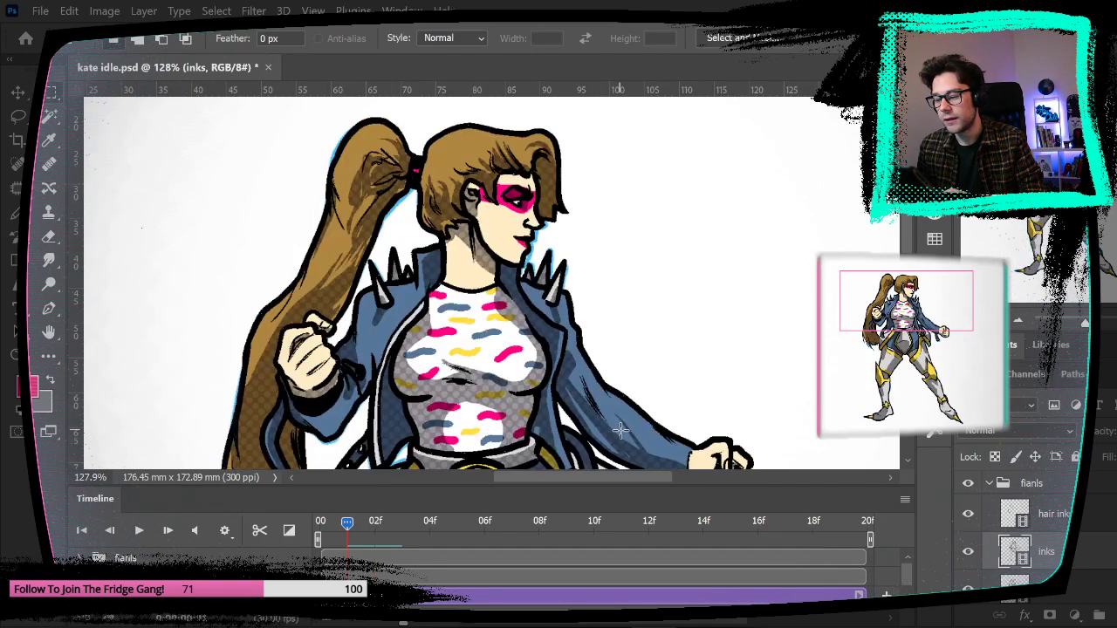
# Step: Lasso the inked torso, jacket, both arms and fists on the inks layer at frame 1
pyautogui.moveTo(732, 279)
pyautogui.mouseDown()
pyautogui.moveTo(725, 177)
pyautogui.moveTo(728, 289)
pyautogui.moveTo(712, 284)
pyautogui.mouseUp()
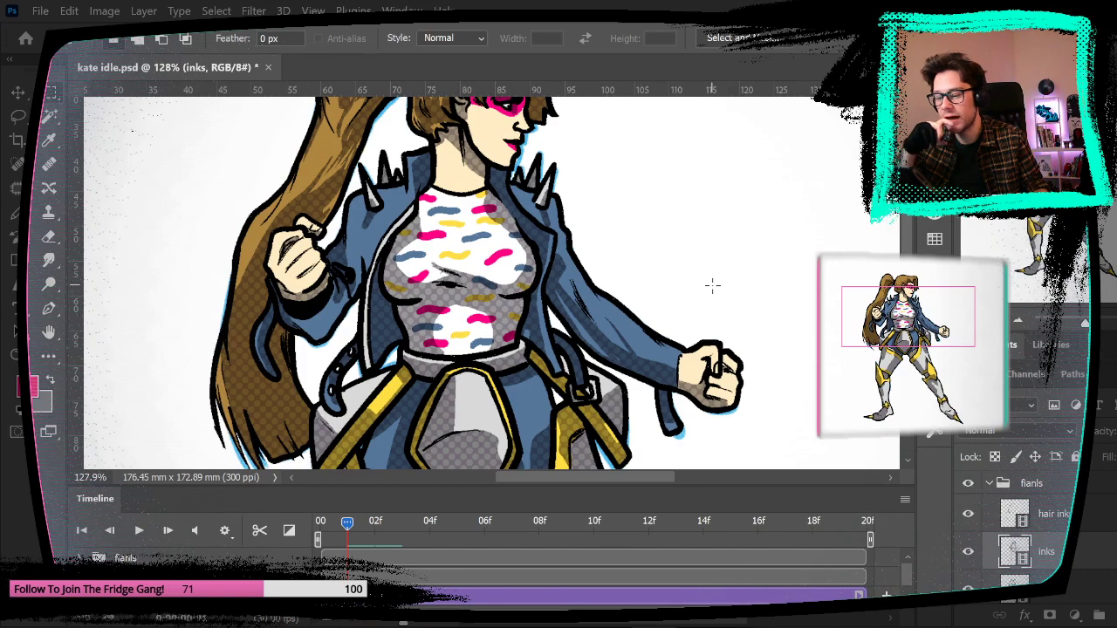
pyautogui.press('l')
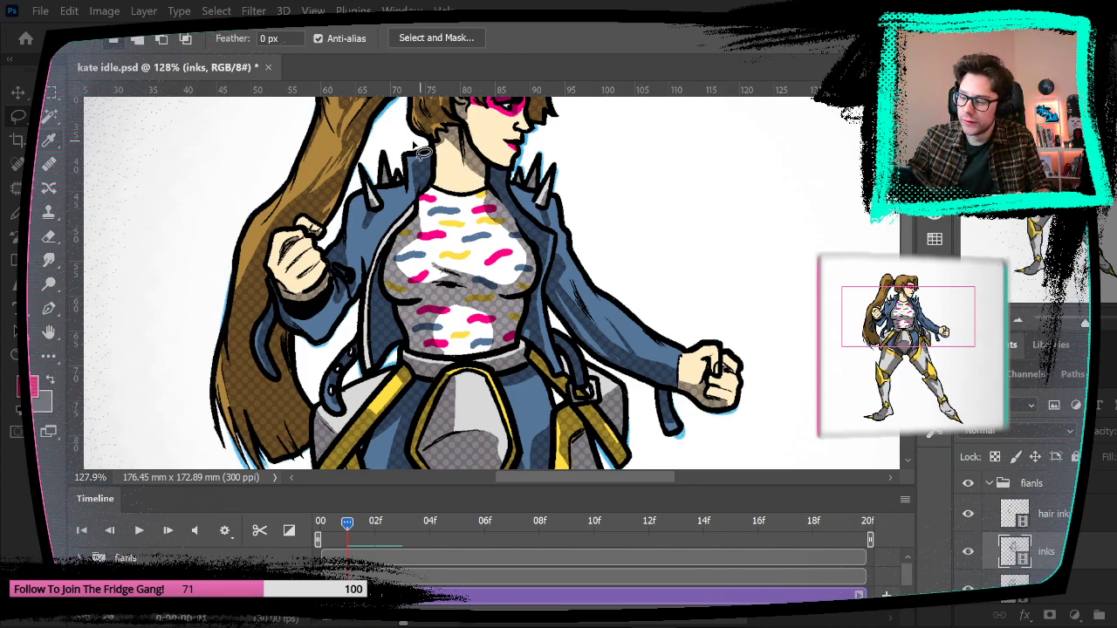
pyautogui.moveTo(433, 156)
pyautogui.mouseDown()
pyautogui.moveTo(444, 186)
pyautogui.moveTo(537, 162)
pyautogui.mouseUp()
pyautogui.moveTo(648, 220)
pyautogui.mouseDown()
pyautogui.moveTo(764, 376)
pyautogui.moveTo(746, 443)
pyautogui.moveTo(670, 456)
pyautogui.moveTo(642, 396)
pyautogui.moveTo(557, 333)
pyautogui.moveTo(565, 387)
pyautogui.moveTo(534, 351)
pyautogui.moveTo(513, 347)
pyautogui.moveTo(407, 349)
pyautogui.moveTo(394, 372)
pyautogui.moveTo(362, 383)
pyautogui.moveTo(350, 332)
pyautogui.moveTo(316, 355)
pyautogui.moveTo(279, 334)
pyautogui.moveTo(255, 269)
pyautogui.moveTo(266, 224)
pyautogui.moveTo(299, 202)
pyautogui.moveTo(330, 233)
pyautogui.moveTo(358, 186)
pyautogui.mouseUp()
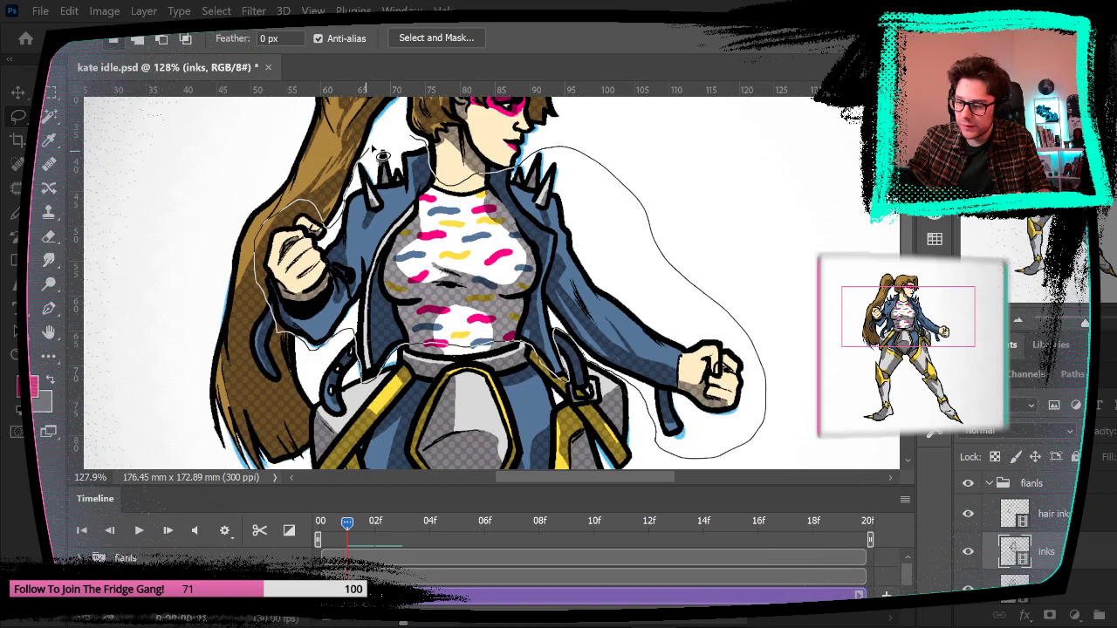
pyautogui.moveTo(404, 141); pyautogui.dragTo(406, 142)
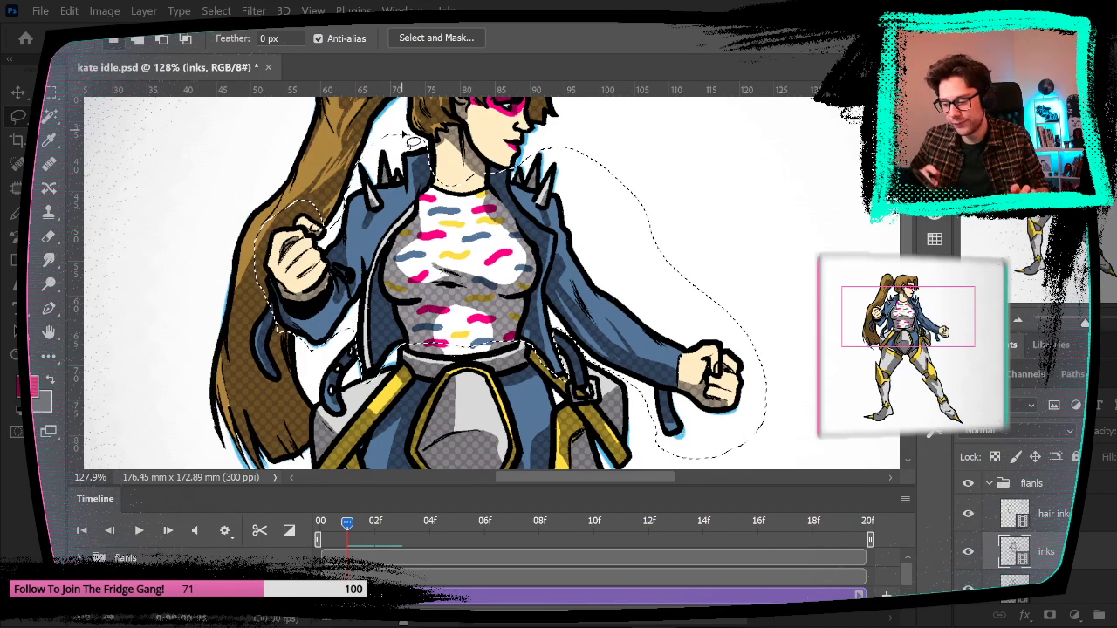
# Step: Copy the selected torso and arm inks into frame 2 on a new layer and shift them slightly down onto the rough
pyautogui.press('pagedown')
pyautogui.hotkey('ctrl', 'v')
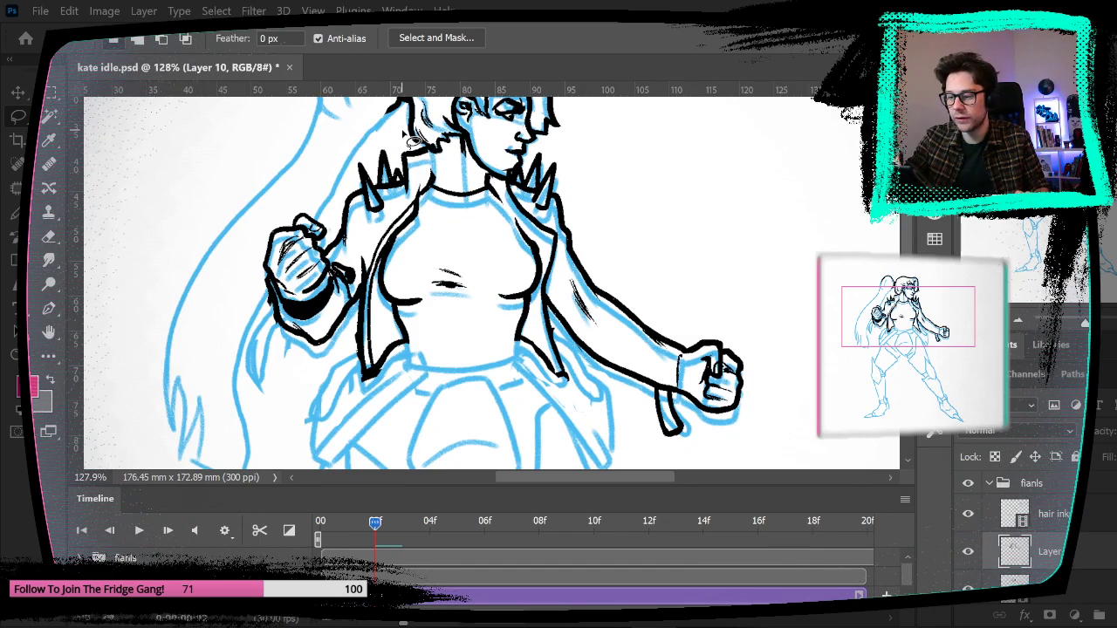
pyautogui.press('v')
pyautogui.moveTo(511, 250); pyautogui.dragTo(516, 241)
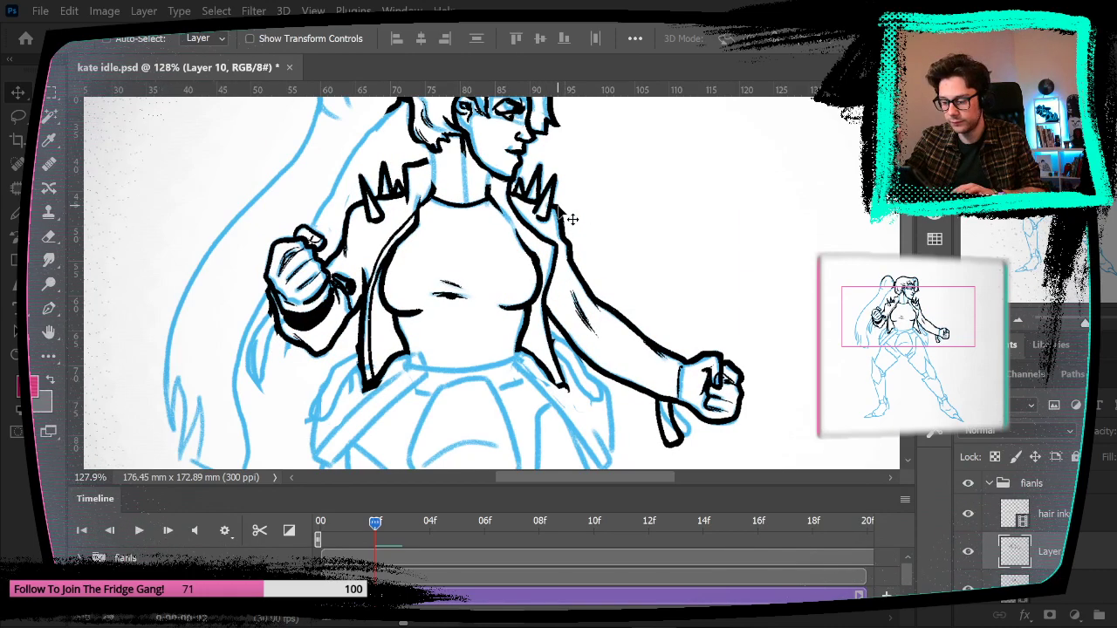
# Step: Erase the strap hanging below the outstretched arm's wrist using an 18 px Hard Round eraser
pyautogui.press('e')
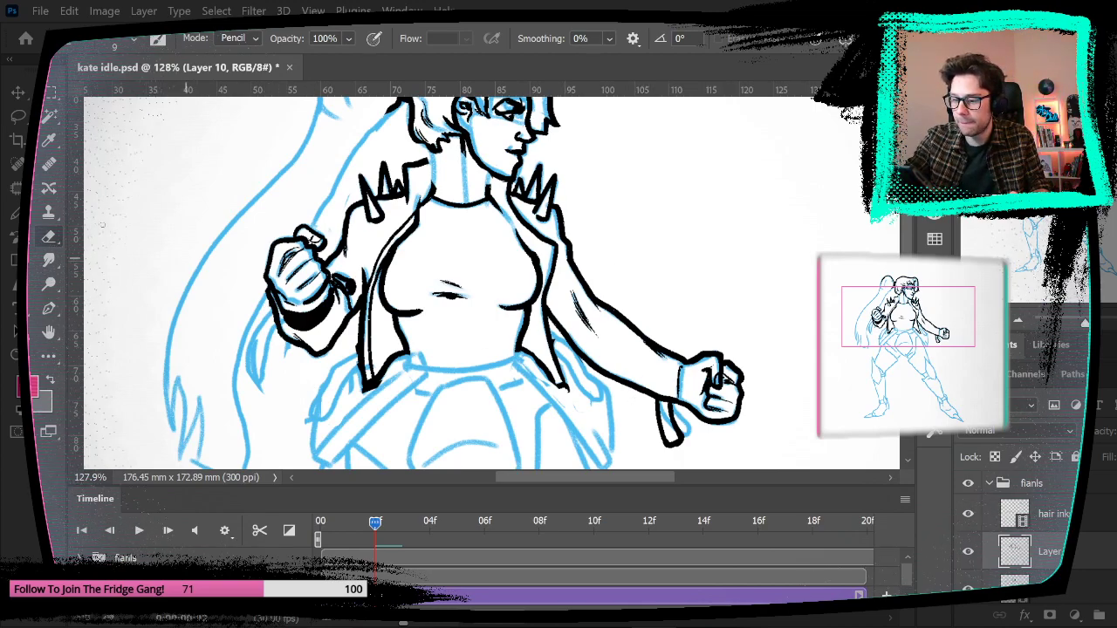
pyautogui.click(118, 40)
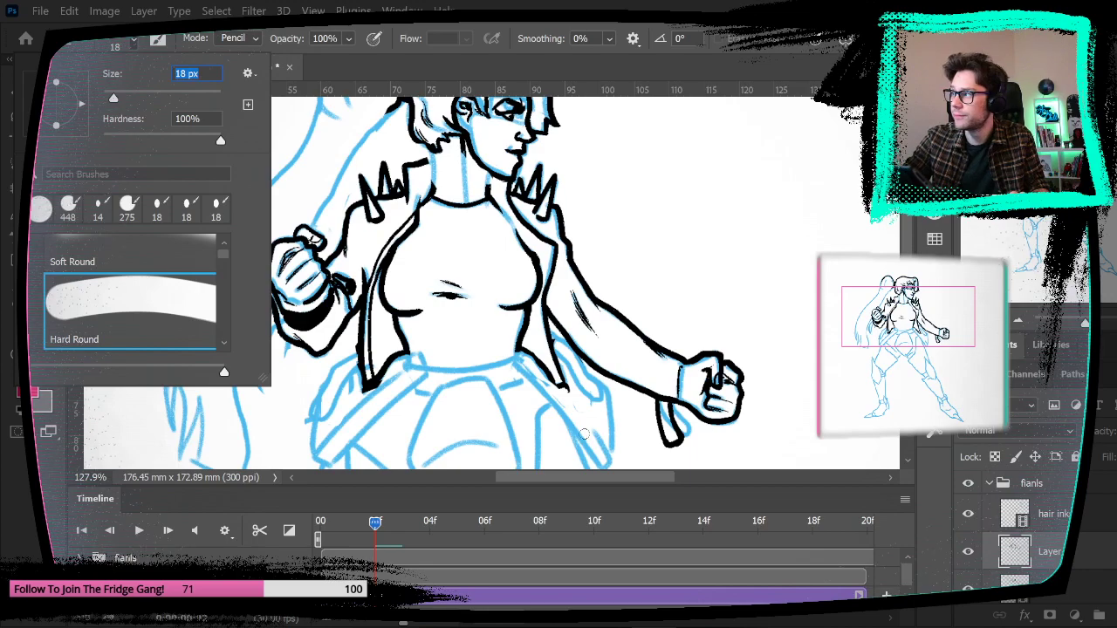
pyautogui.moveTo(656, 414)
pyautogui.mouseDown()
pyautogui.moveTo(670, 418)
pyautogui.moveTo(665, 444)
pyautogui.mouseUp()
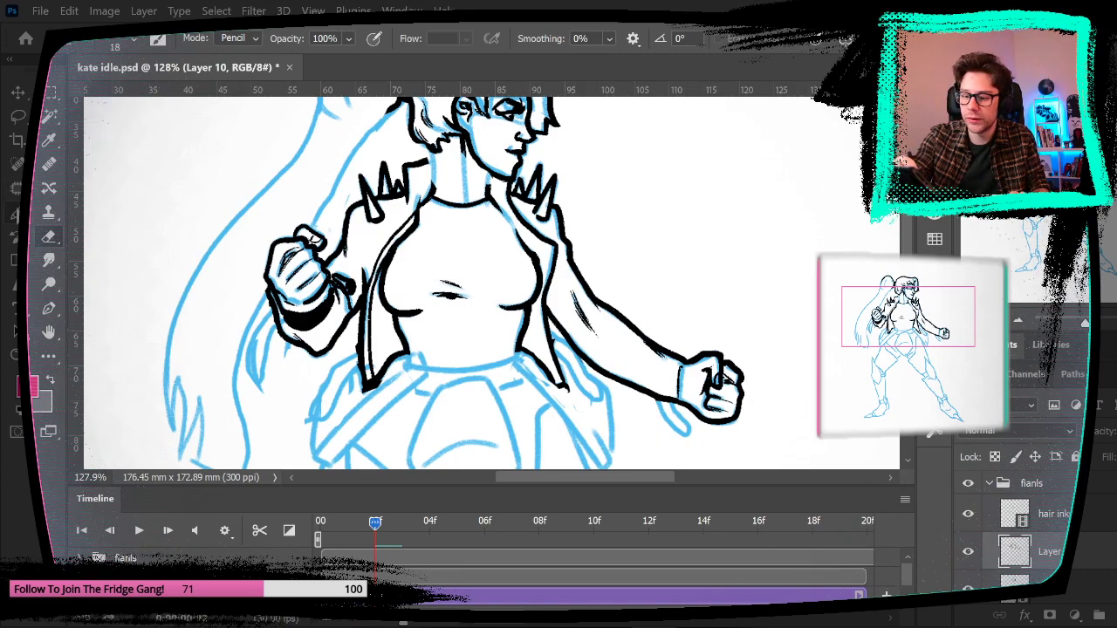
# Step: Sample black from the character's linework as the drawing colour and switch to the Pencil tool
pyautogui.click(18, 214)
pyautogui.press('i')
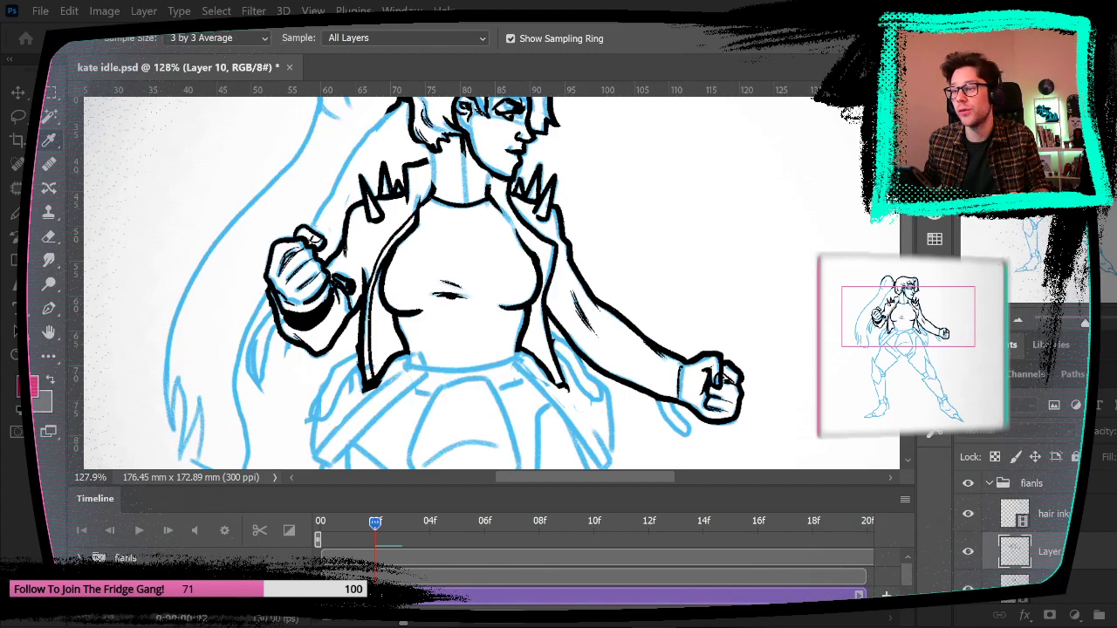
pyautogui.press('b')
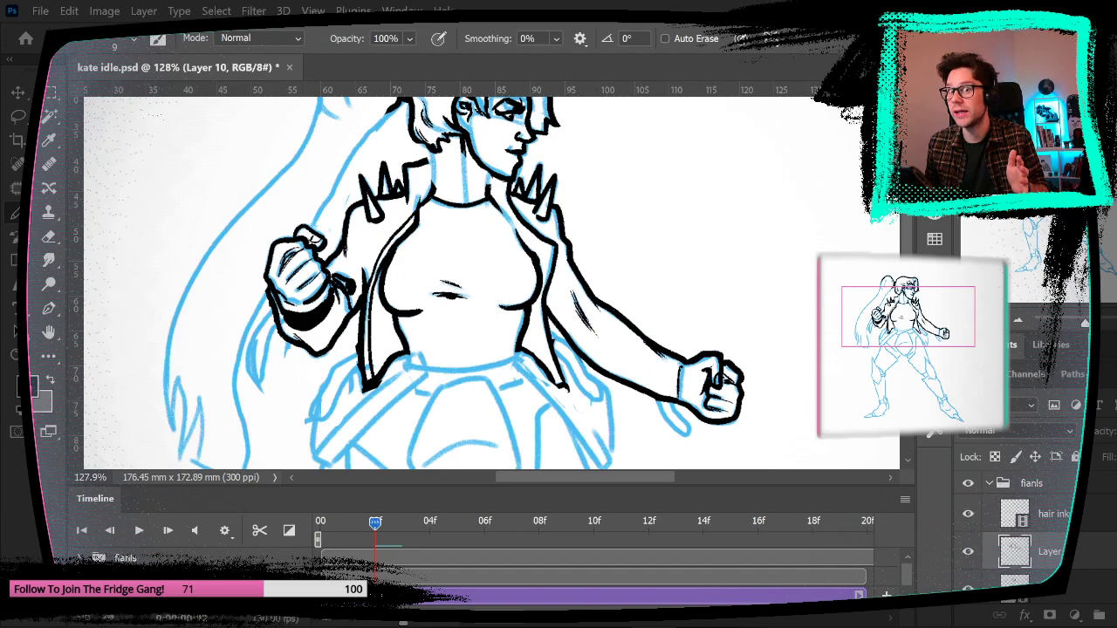
pyautogui.click(354, 10)
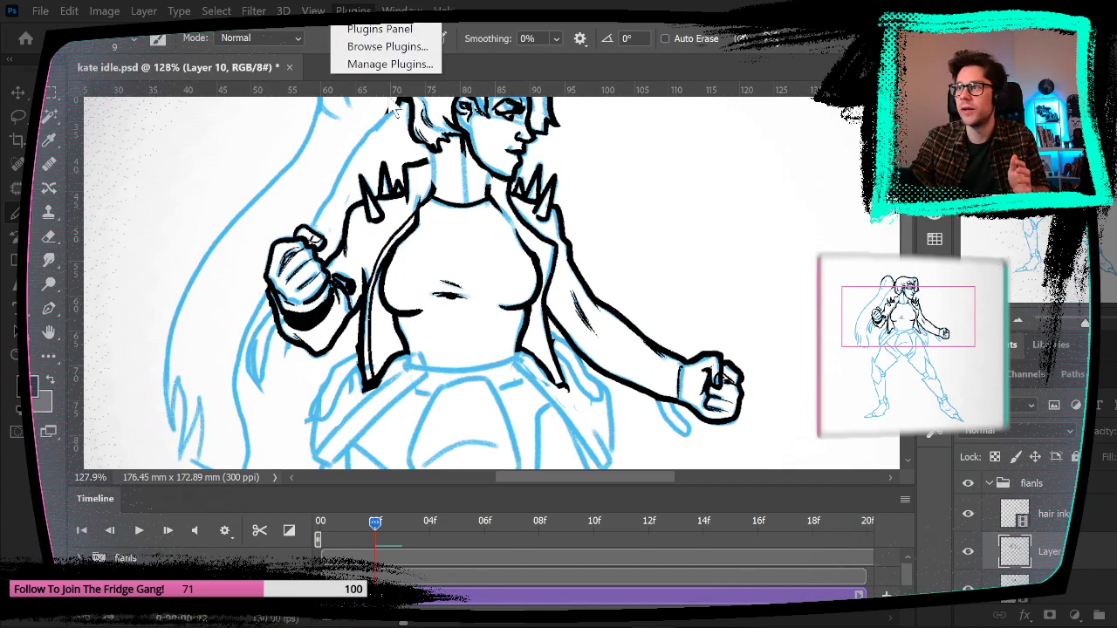
pyautogui.moveTo(104, 10)
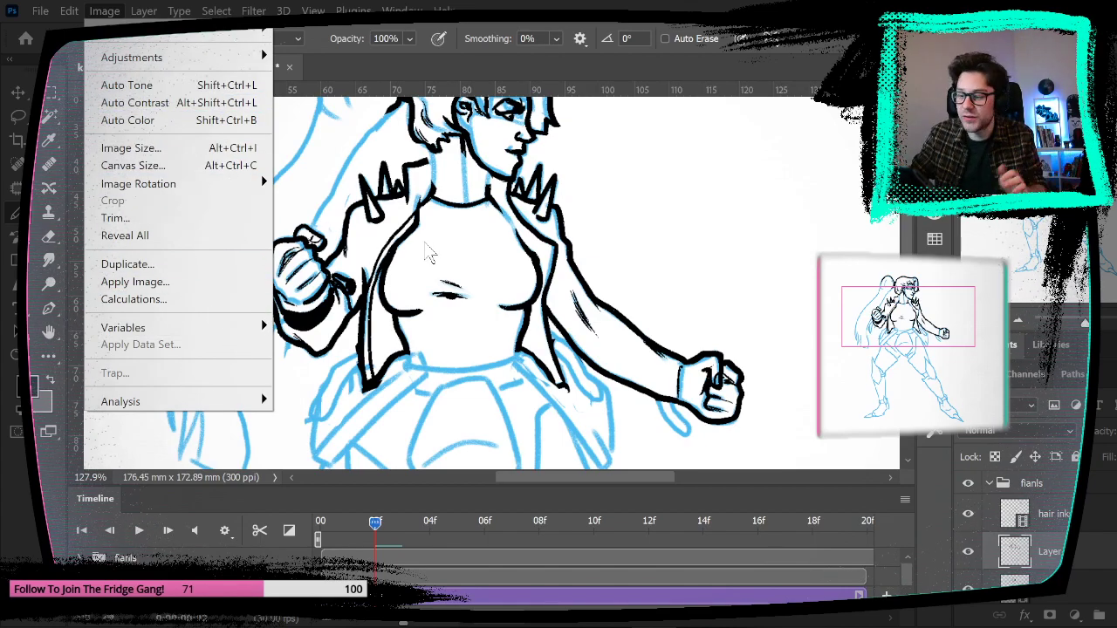
pyautogui.click(634, 253)
pyautogui.click(935, 430)
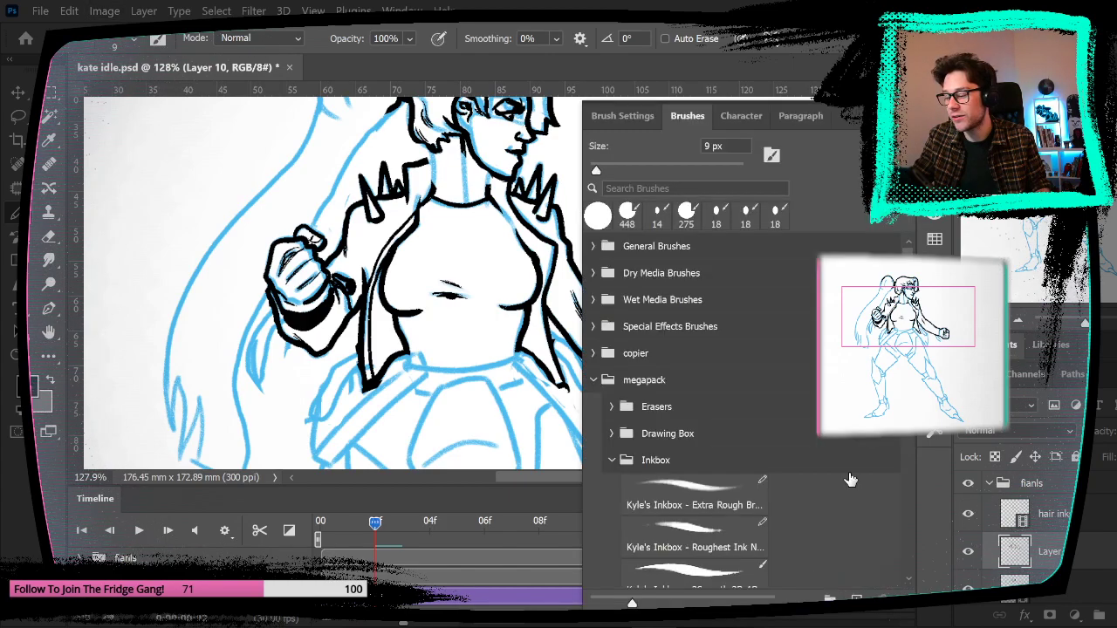
pyautogui.moveTo(912, 254)
pyautogui.mouseDown()
pyautogui.moveTo(923, 574)
pyautogui.moveTo(915, 258)
pyautogui.mouseUp()
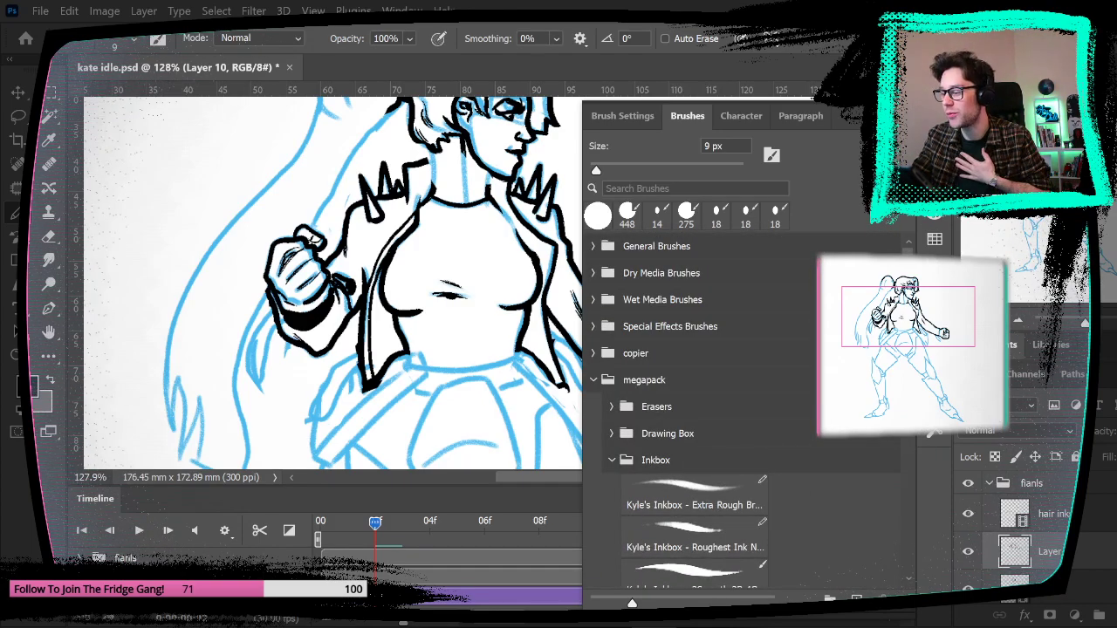
pyautogui.click(934, 310)
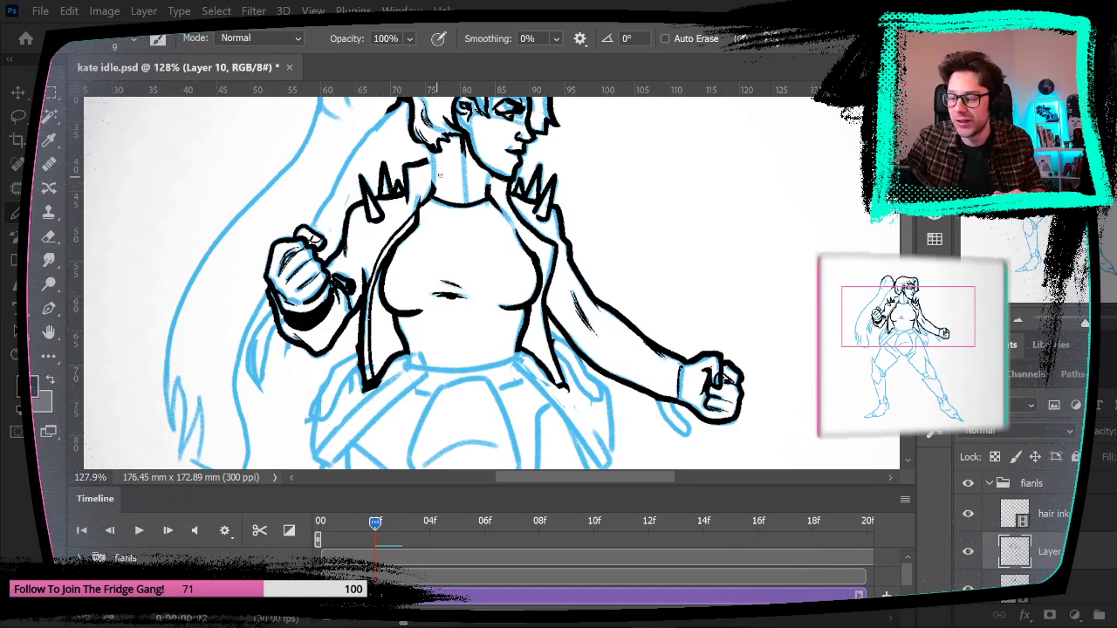
# Step: Switch to the Brush tool and choose the 36 px brush preset that uses Dissolve mode
pyautogui.press('z')
pyautogui.moveTo(512, 160); pyautogui.dragTo(562, 160)
pyautogui.press('b')
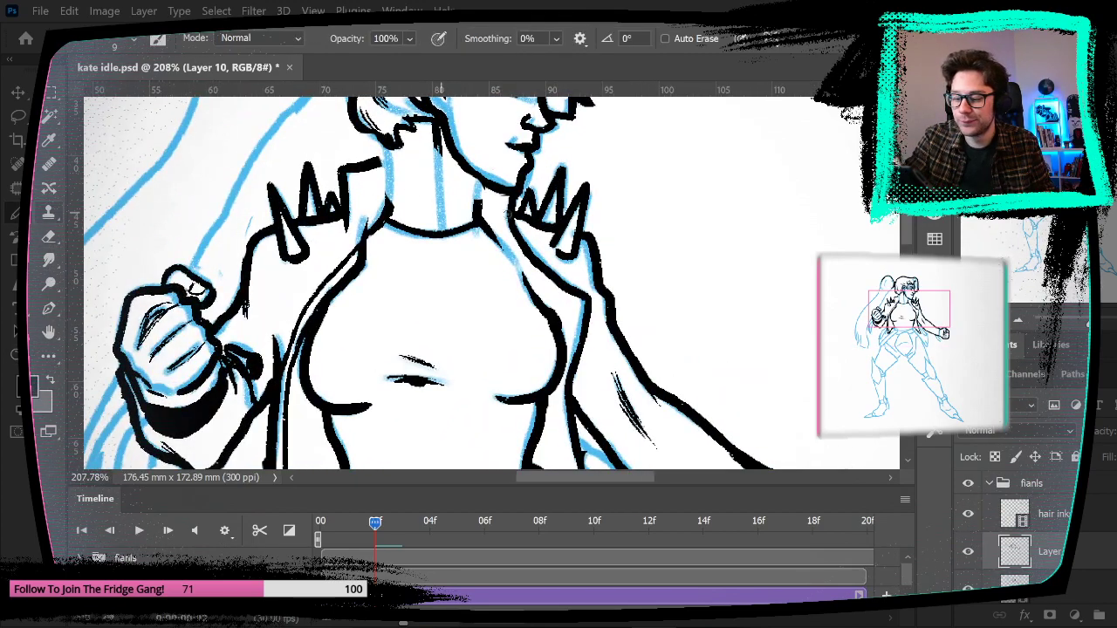
pyautogui.click(69, 214)
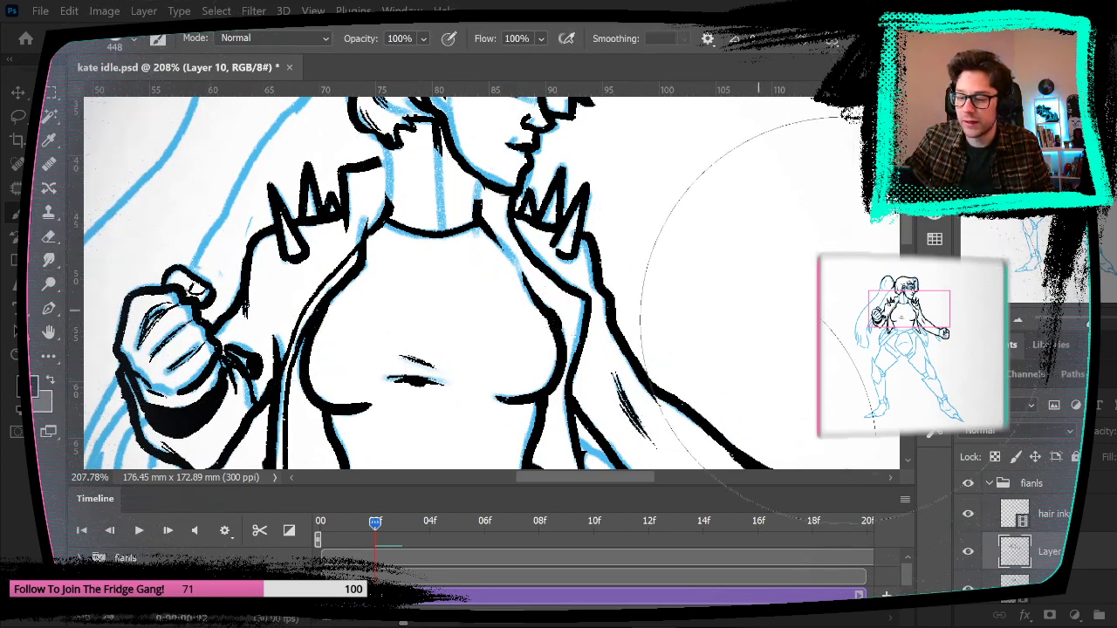
pyautogui.press('F5')
pyautogui.moveTo(913, 549)
pyautogui.mouseDown()
pyautogui.moveTo(913, 411)
pyautogui.moveTo(912, 428)
pyautogui.mouseUp()
pyautogui.click(717, 321)
pyautogui.press('F5')
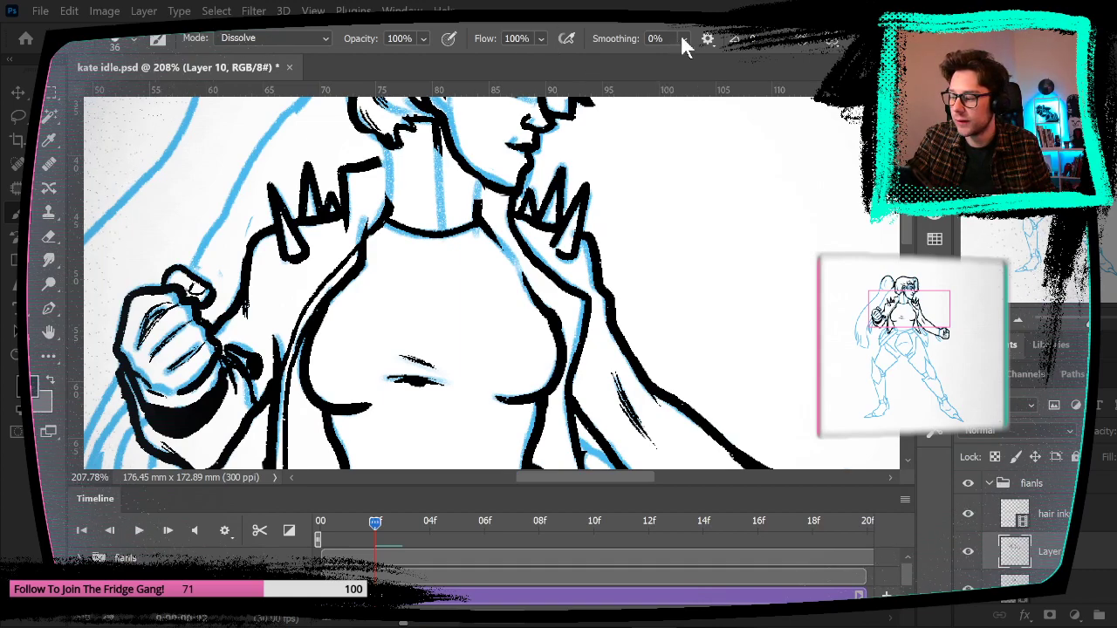
# Step: Set the brush to 32% smoothing, 29% flow and a size of 18 px
pyautogui.click(684, 46)
pyautogui.moveTo(690, 63); pyautogui.dragTo(715, 61)
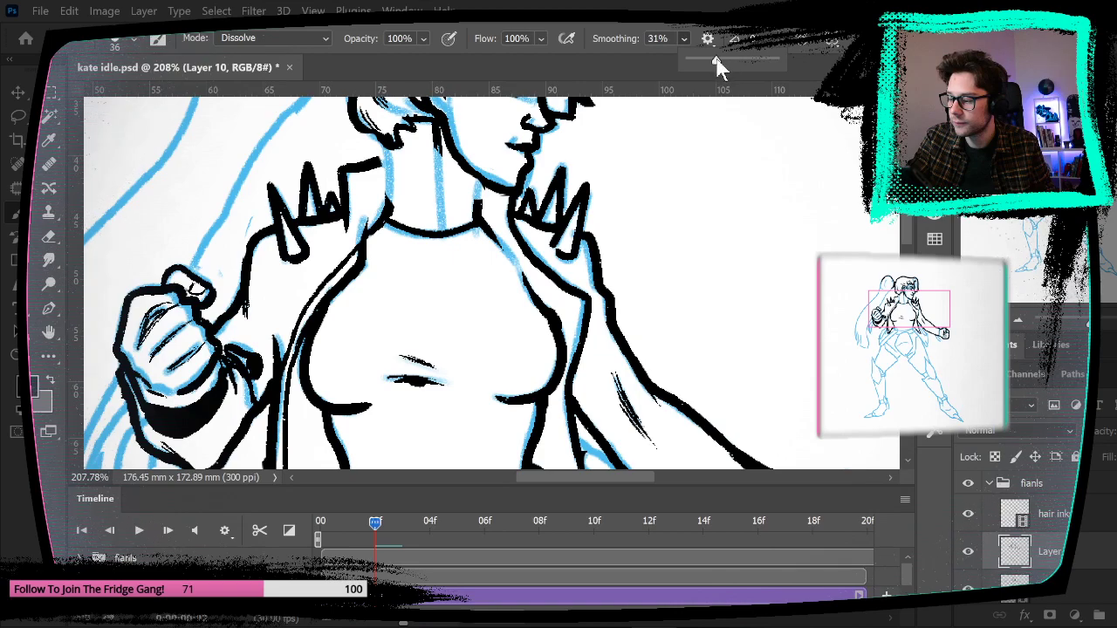
pyautogui.click(538, 40)
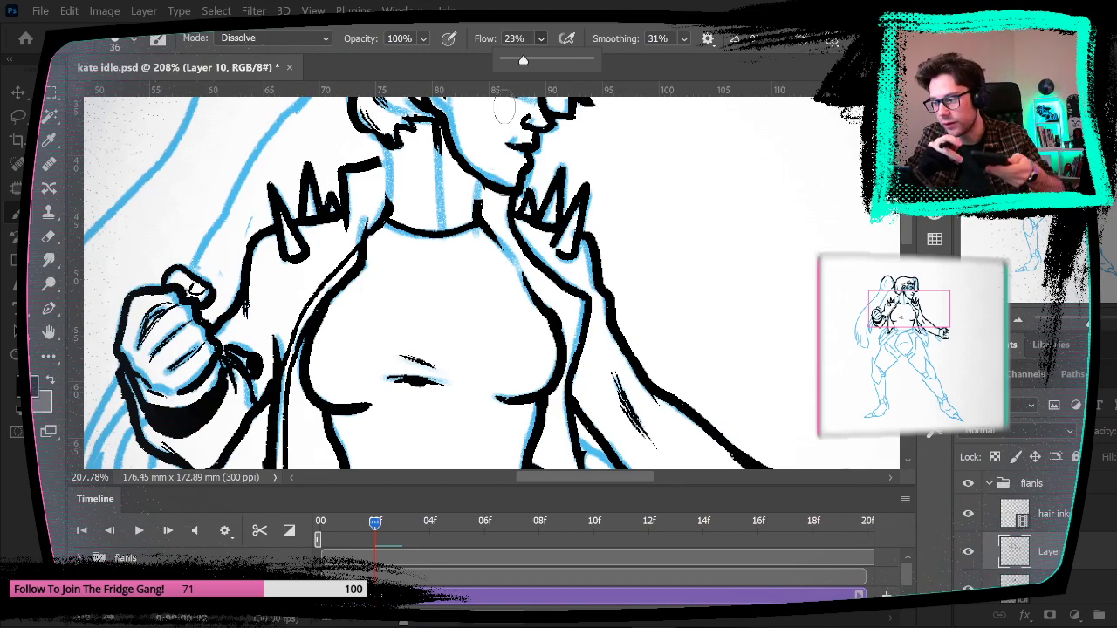
pyautogui.click(661, 38)
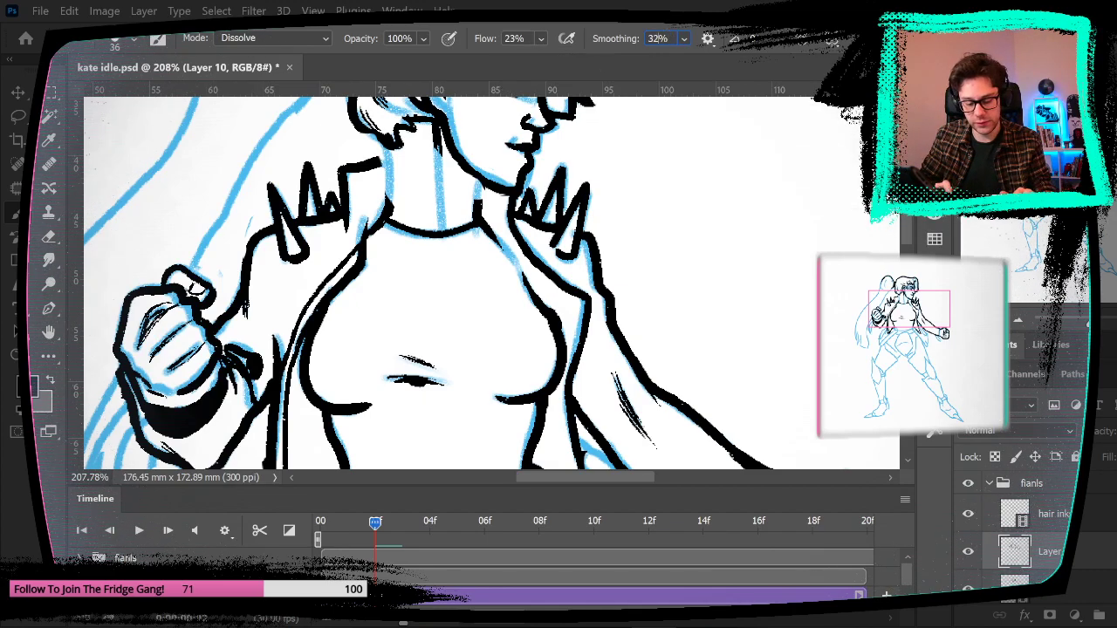
pyautogui.doubleClick(513, 41)
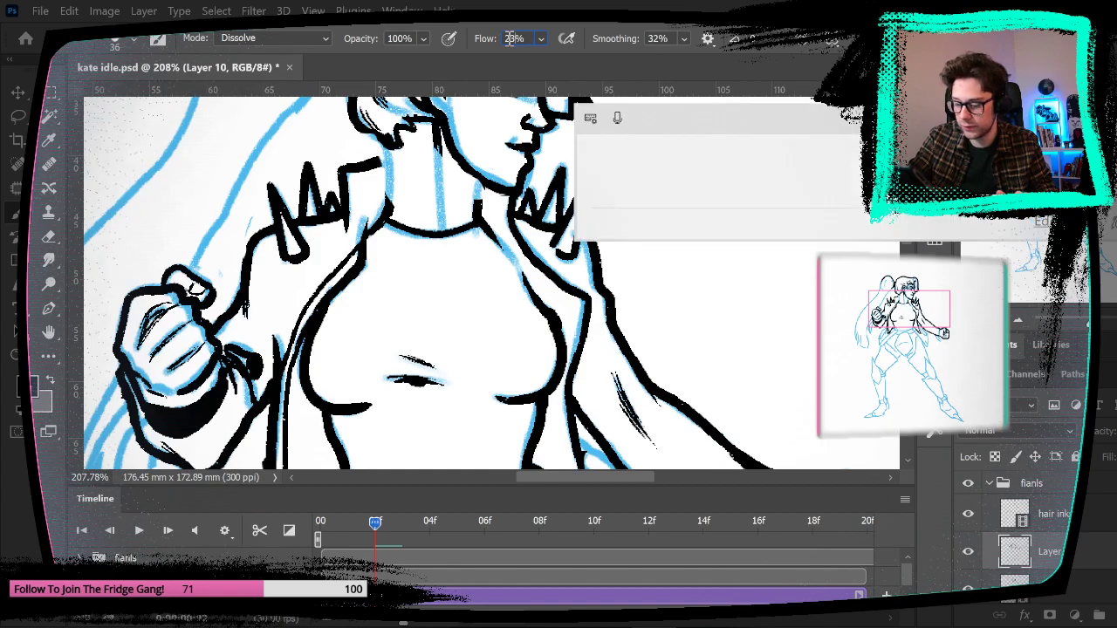
pyautogui.write('29')
pyautogui.press('Return')
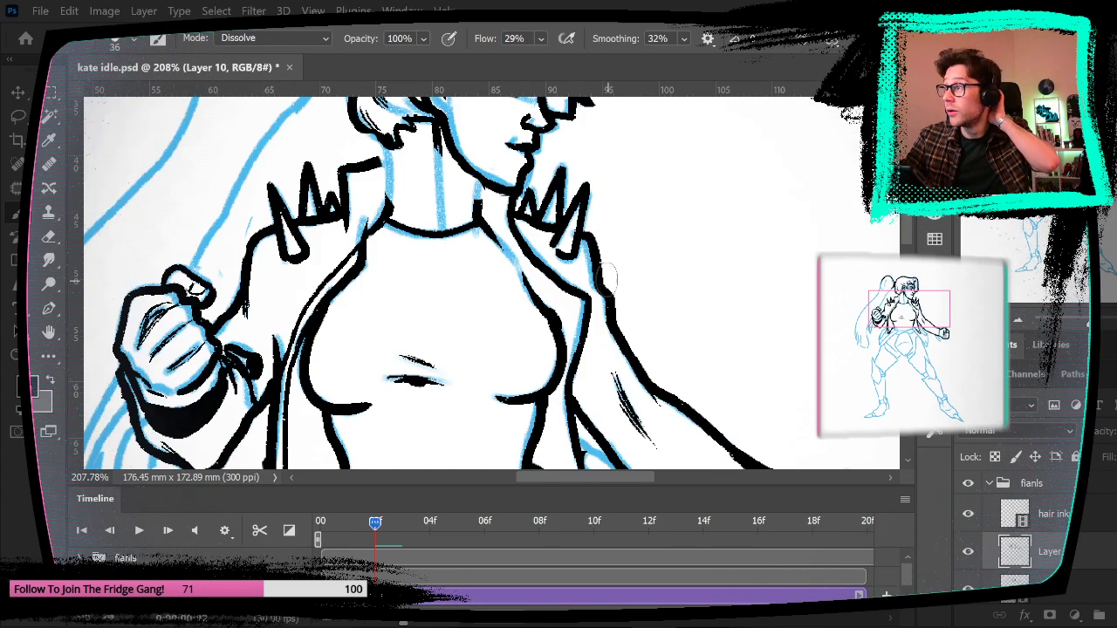
pyautogui.click(132, 41)
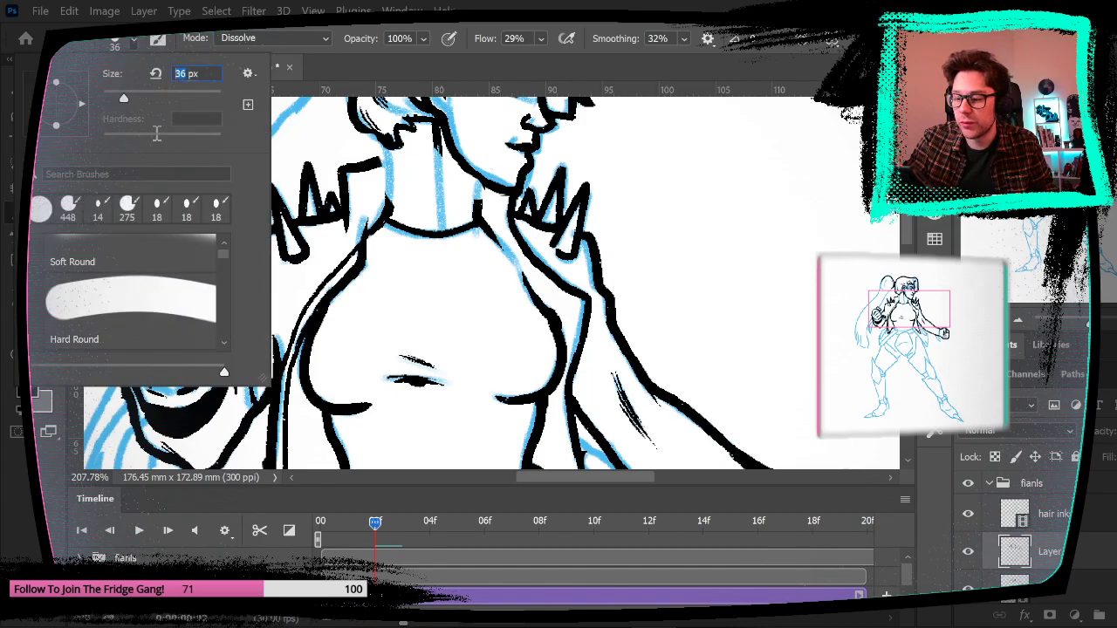
pyautogui.write('18')
pyautogui.press('Return')
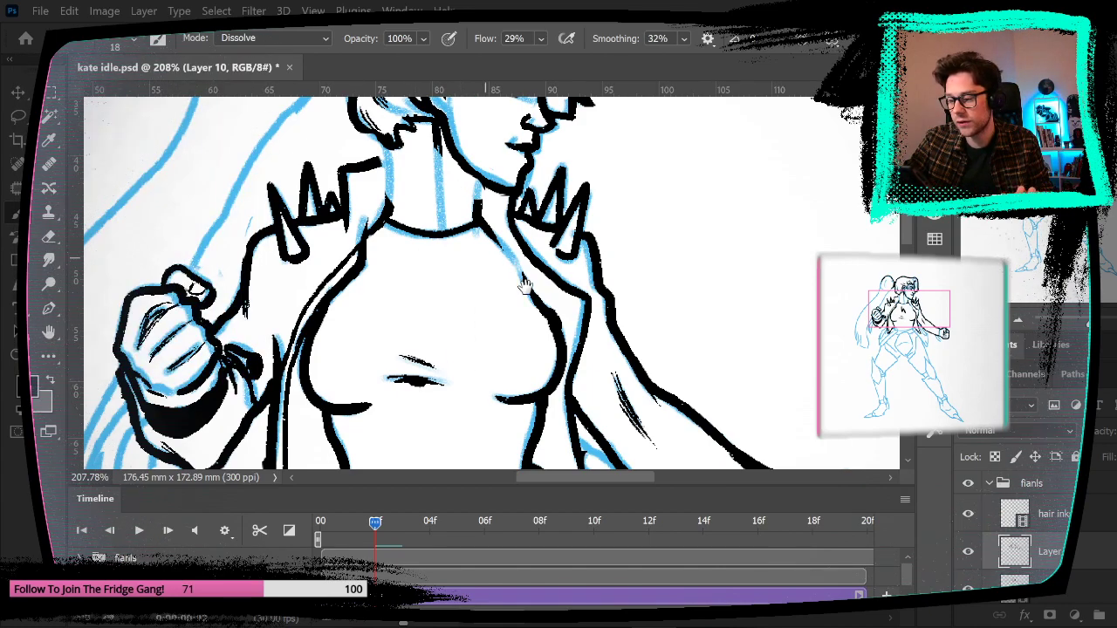
# Step: Ink both side contours of the neck and the muscle line between them, from the head down to the collar
pyautogui.moveTo(513, 280); pyautogui.dragTo(425, 386)
pyautogui.click(48, 241)
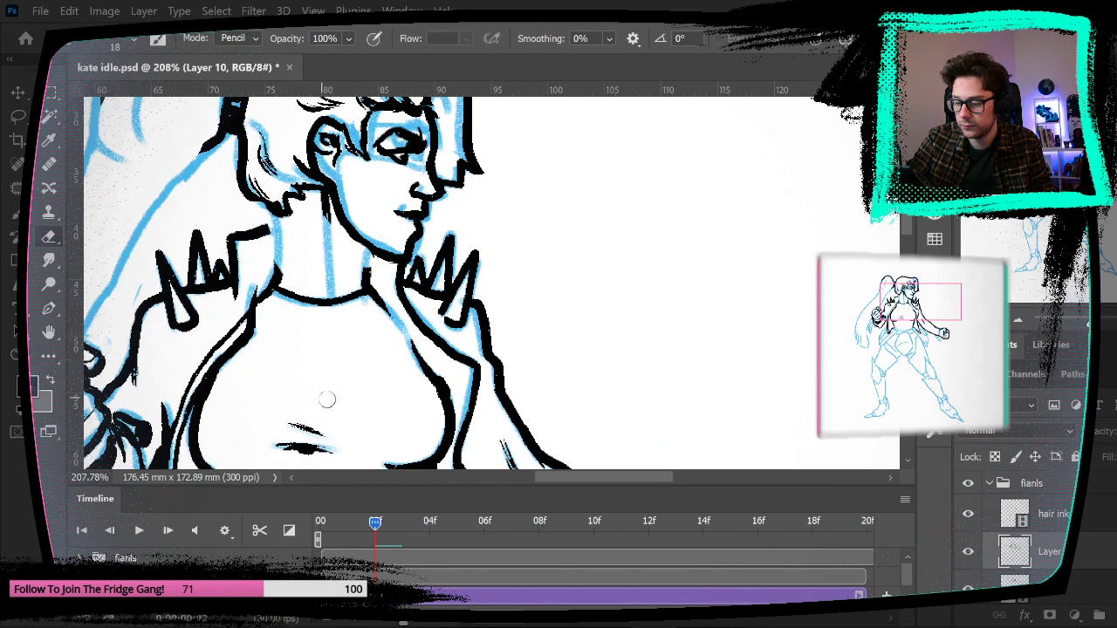
pyautogui.click(16, 194)
pyautogui.click(17, 213)
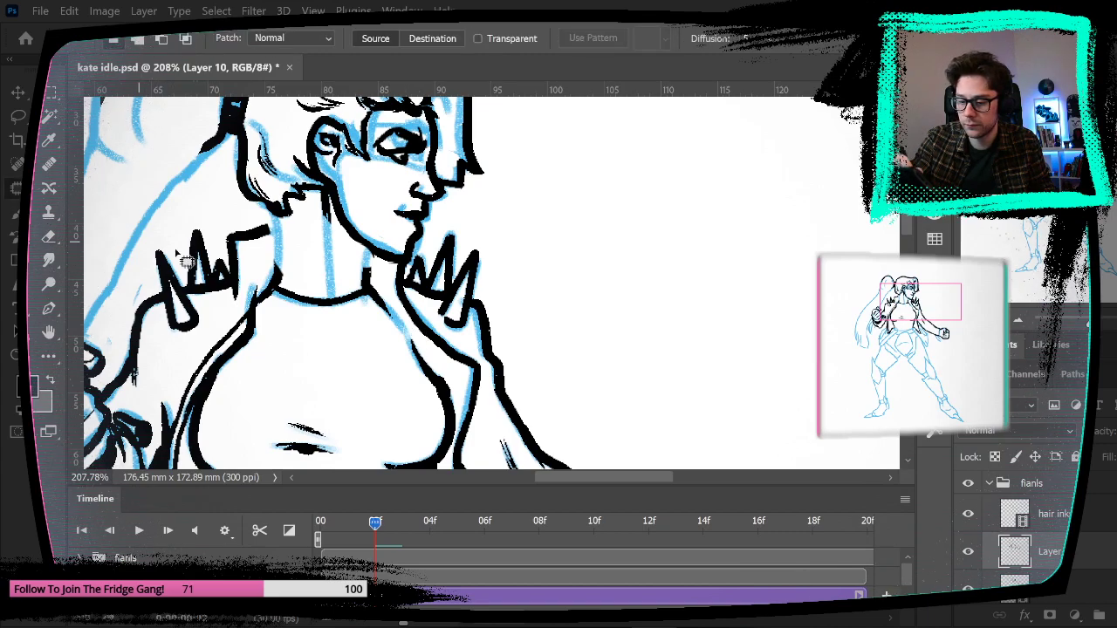
pyautogui.moveTo(274, 210); pyautogui.dragTo(276, 286)
pyautogui.hotkey('ctrl', 'z')
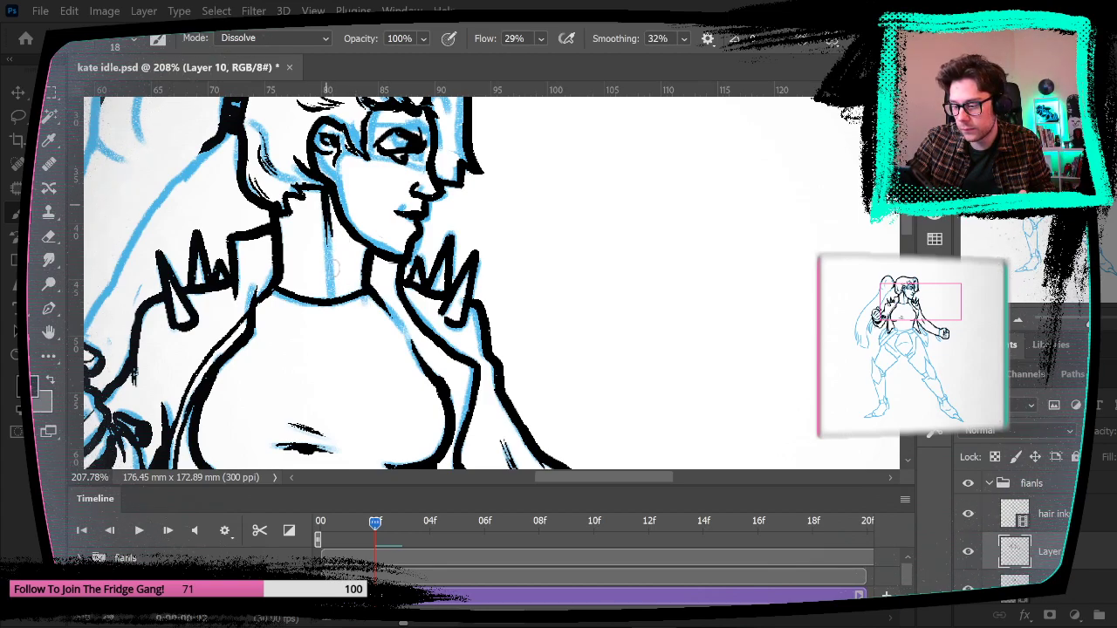
pyautogui.moveTo(325, 207); pyautogui.dragTo(335, 280)
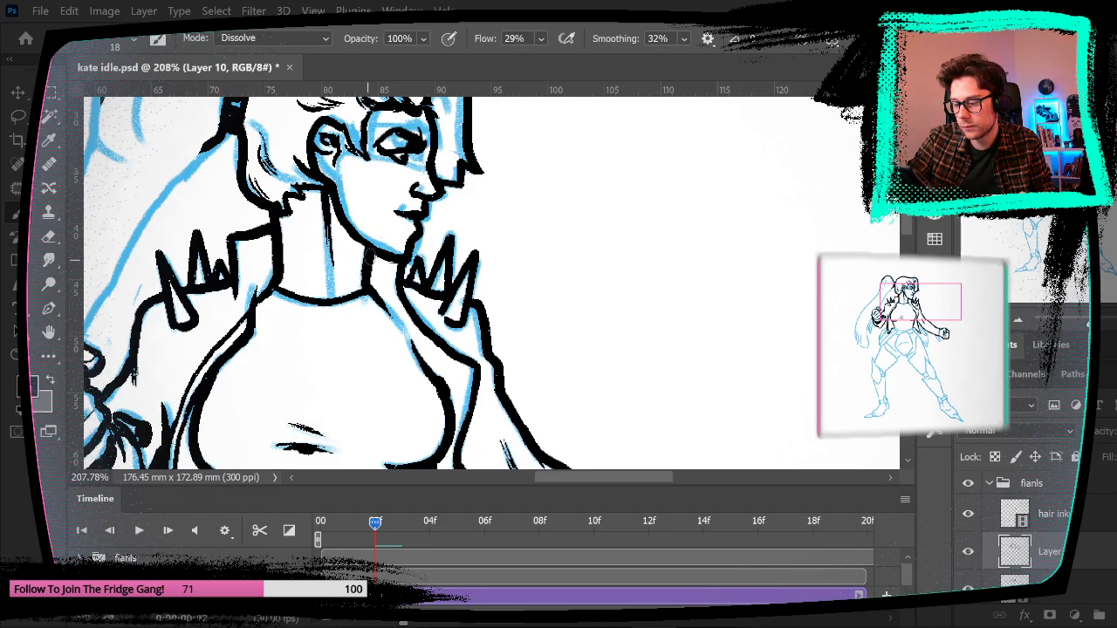
# Step: Merge the copied torso layer down into the inks layer and erase the lower outer edge of the front hair lock
pyautogui.moveTo(526, 257)
pyautogui.mouseDown()
pyautogui.moveTo(596, 376)
pyautogui.moveTo(578, 389)
pyautogui.moveTo(635, 311)
pyautogui.moveTo(618, 361)
pyautogui.moveTo(515, 384)
pyautogui.mouseUp()
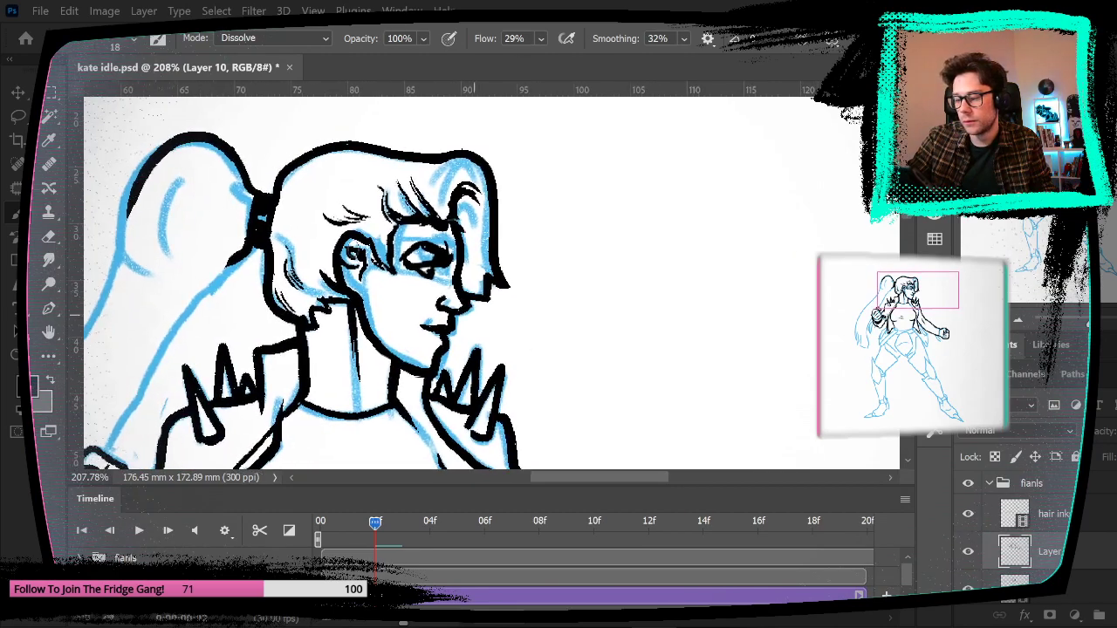
pyautogui.click(49, 240)
pyautogui.press('Left')
pyautogui.press('Right')
pyautogui.moveTo(511, 290); pyautogui.dragTo(506, 289)
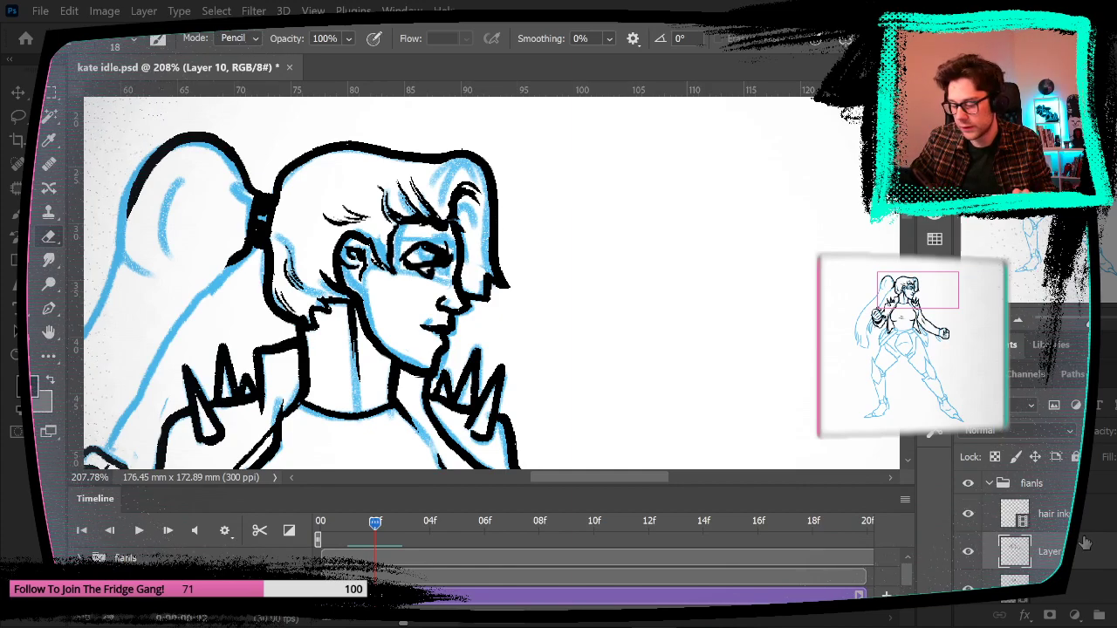
pyautogui.hotkey('ctrl', 'e')
pyautogui.moveTo(506, 296); pyautogui.dragTo(497, 257)
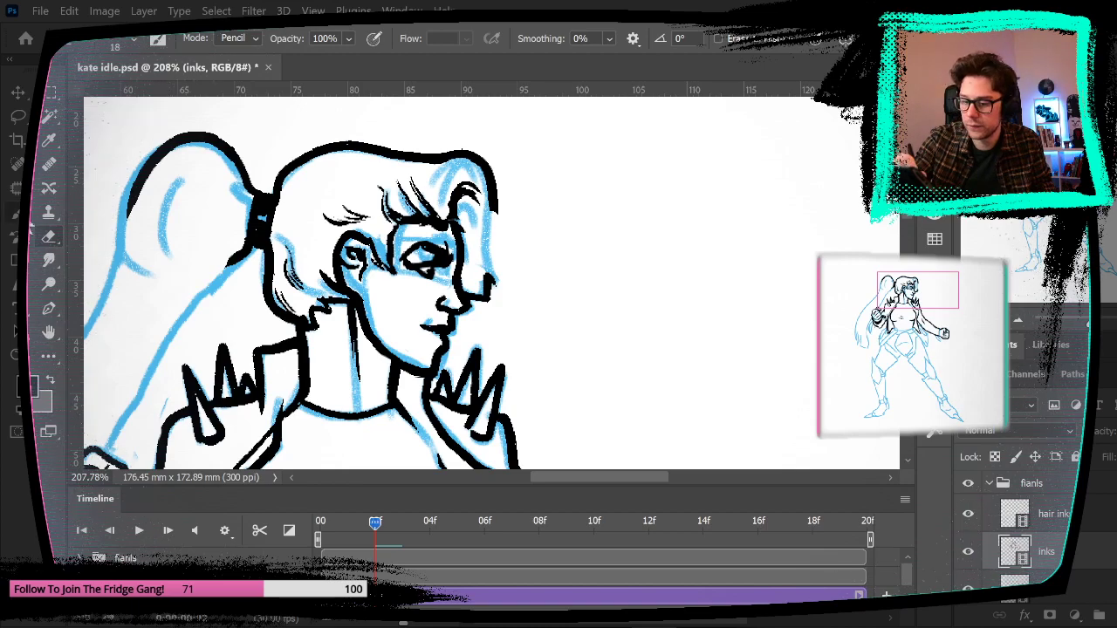
# Step: Redraw the pointed tip of the front hair lock, temporarily showing the coloured onion skin as a guide
pyautogui.press('b')
pyautogui.moveTo(492, 204); pyautogui.dragTo(522, 283)
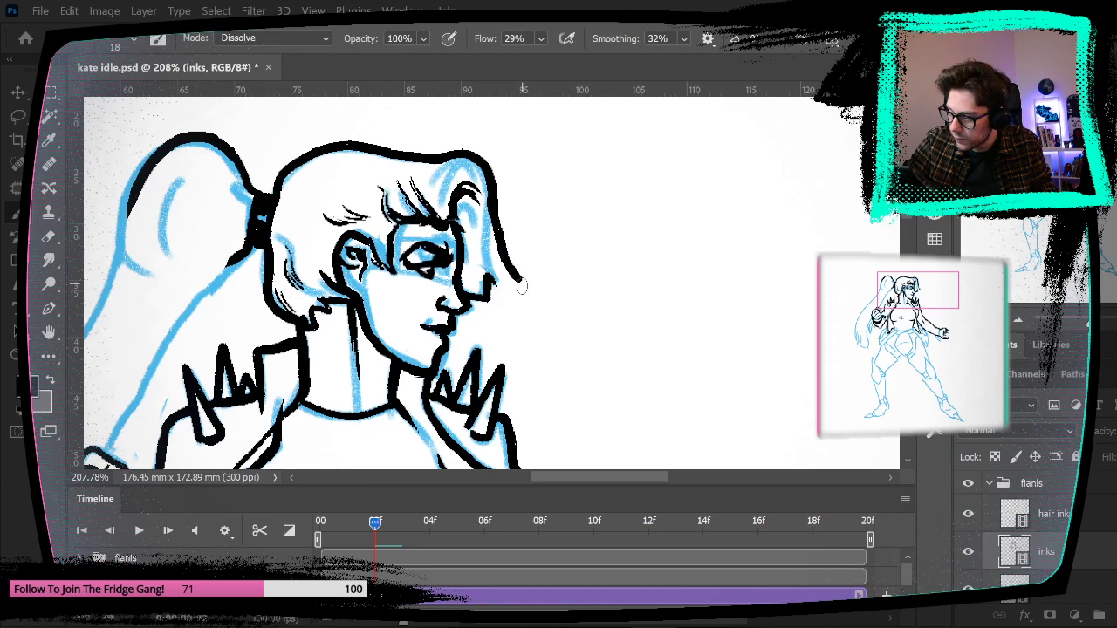
pyautogui.hotkey('ctrl', 'z')
pyautogui.click(905, 498)
pyautogui.click(951, 436)
pyautogui.click(694, 161)
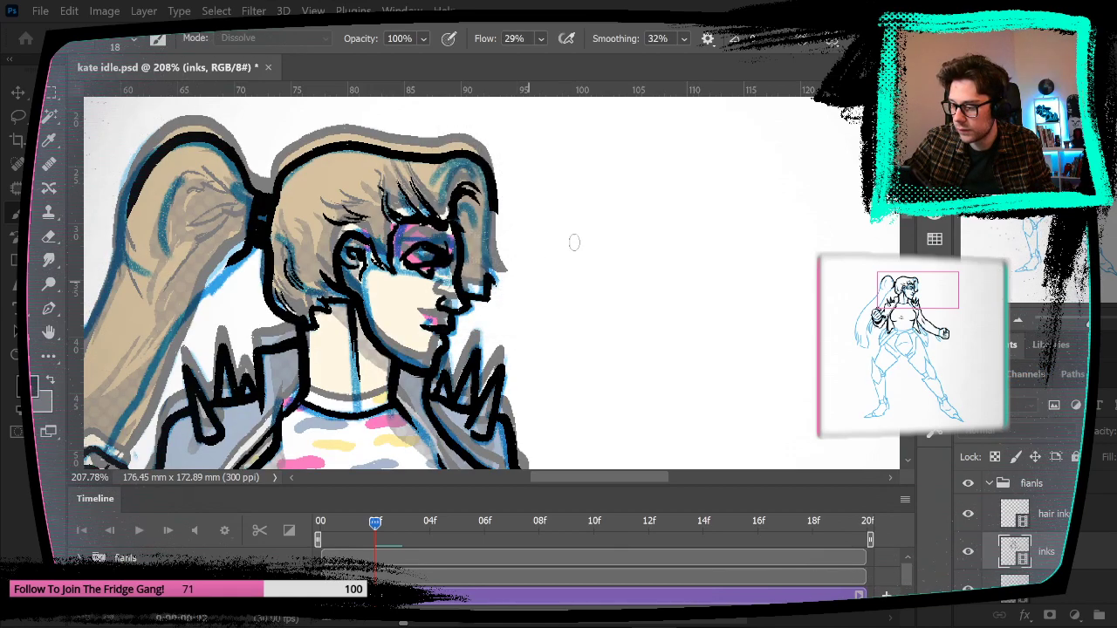
pyautogui.moveTo(499, 251)
pyautogui.mouseDown()
pyautogui.moveTo(509, 280)
pyautogui.moveTo(506, 264)
pyautogui.mouseUp()
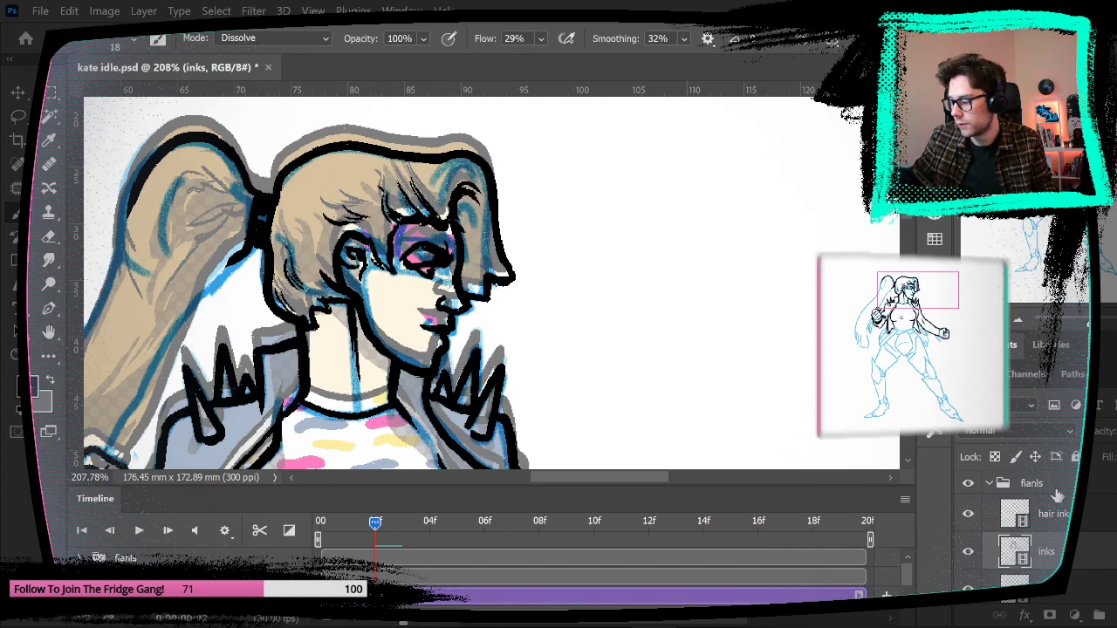
pyautogui.click(904, 498)
pyautogui.click(979, 341)
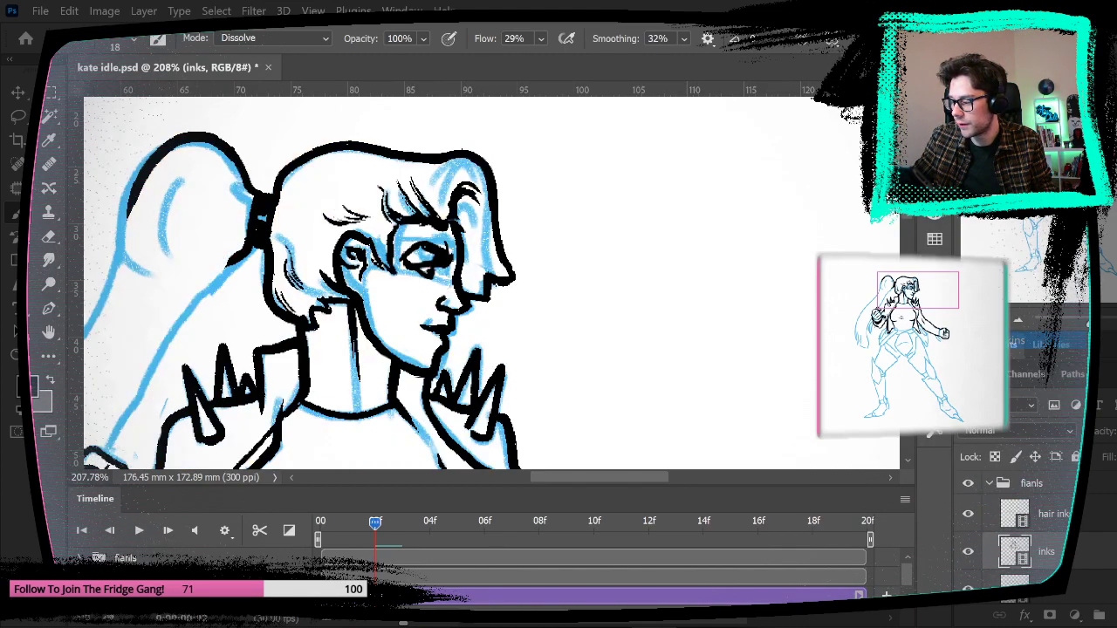
# Step: Ink the strap loop hanging below the outstretched arm's wrist
pyautogui.moveTo(504, 259)
pyautogui.mouseDown()
pyautogui.moveTo(514, 299)
pyautogui.moveTo(533, 308)
pyautogui.moveTo(512, 278)
pyautogui.moveTo(628, 289)
pyautogui.moveTo(629, 204)
pyautogui.mouseUp()
pyautogui.hotkey('ctrl', 'z')
pyautogui.scroll(5, 630, 253)
pyautogui.hscroll(8, 630, 297)
pyautogui.scroll(6, 620, 358)
pyautogui.moveTo(388, 325)
pyautogui.mouseDown()
pyautogui.moveTo(424, 381)
pyautogui.moveTo(438, 376)
pyautogui.moveTo(415, 344)
pyautogui.mouseUp()
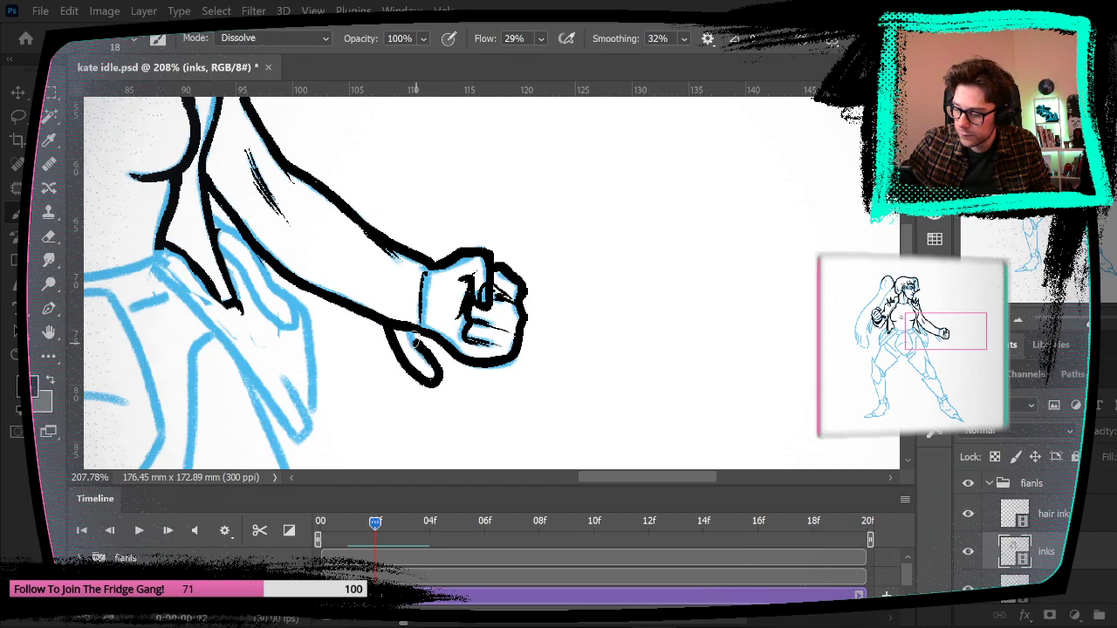
# Step: Ink the strap loop hanging from the wrist of the raised fist
pyautogui.moveTo(240, 324); pyautogui.dragTo(614, 259)
pyautogui.moveTo(239, 299); pyautogui.dragTo(540, 402)
pyautogui.moveTo(440, 232)
pyautogui.mouseDown()
pyautogui.moveTo(404, 277)
pyautogui.moveTo(399, 344)
pyautogui.moveTo(422, 333)
pyautogui.moveTo(436, 264)
pyautogui.moveTo(461, 222)
pyautogui.mouseUp()
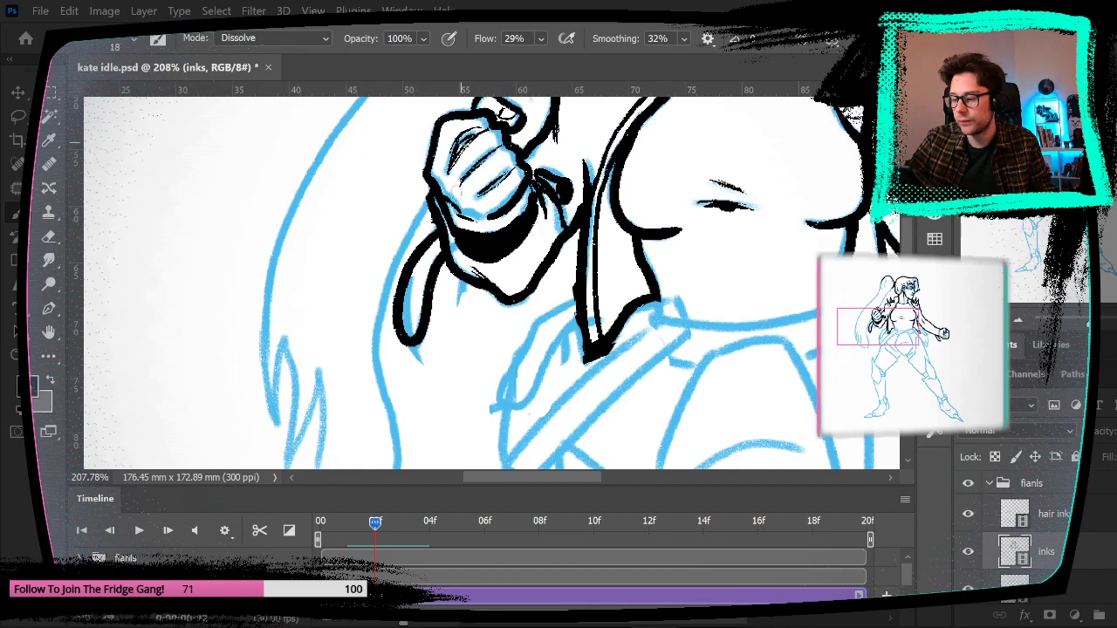
# Step: Ink the strap loop hanging from behind the jacket flap on the raised-fist side
pyautogui.moveTo(742, 349)
pyautogui.mouseDown()
pyautogui.moveTo(553, 387)
pyautogui.moveTo(545, 332)
pyautogui.moveTo(573, 387)
pyautogui.moveTo(720, 318)
pyautogui.mouseUp()
pyautogui.press('r')
pyautogui.press('e')
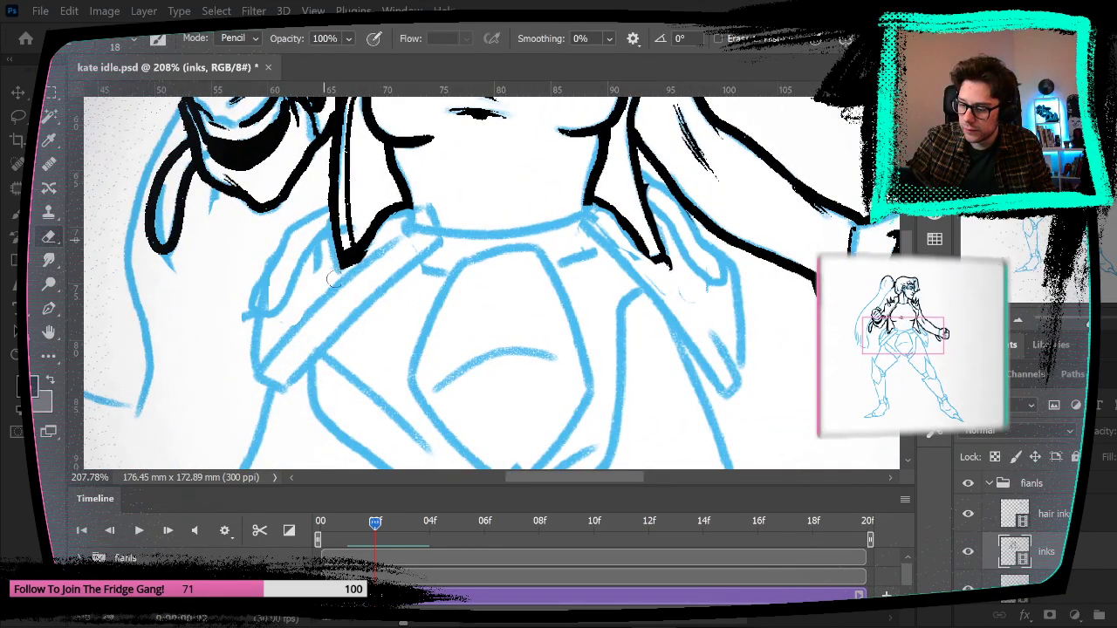
pyautogui.press('b')
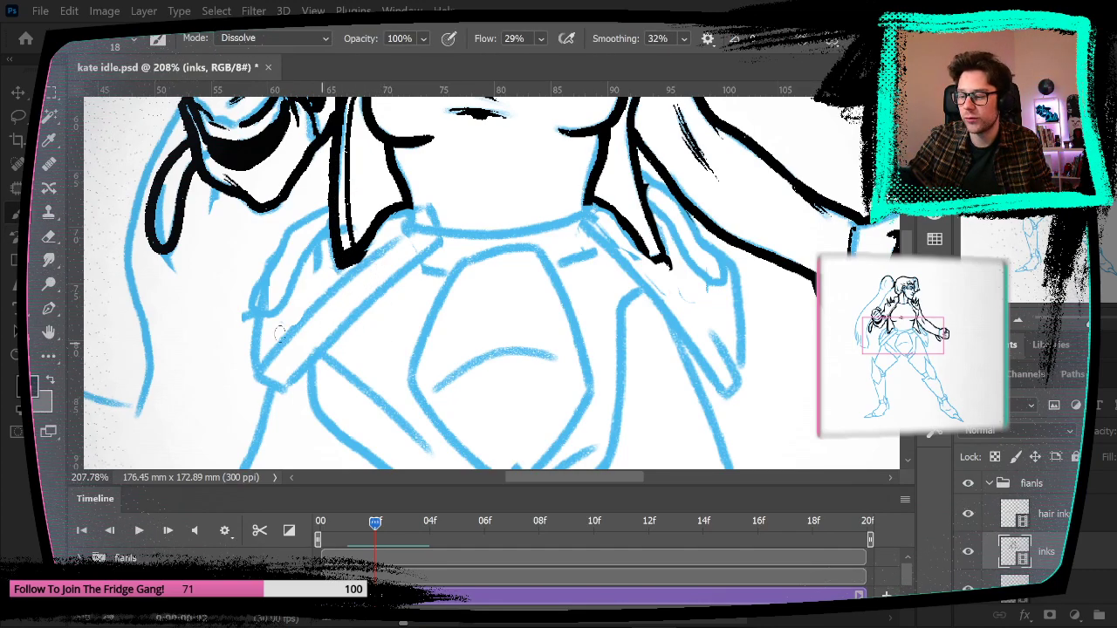
pyautogui.press('e')
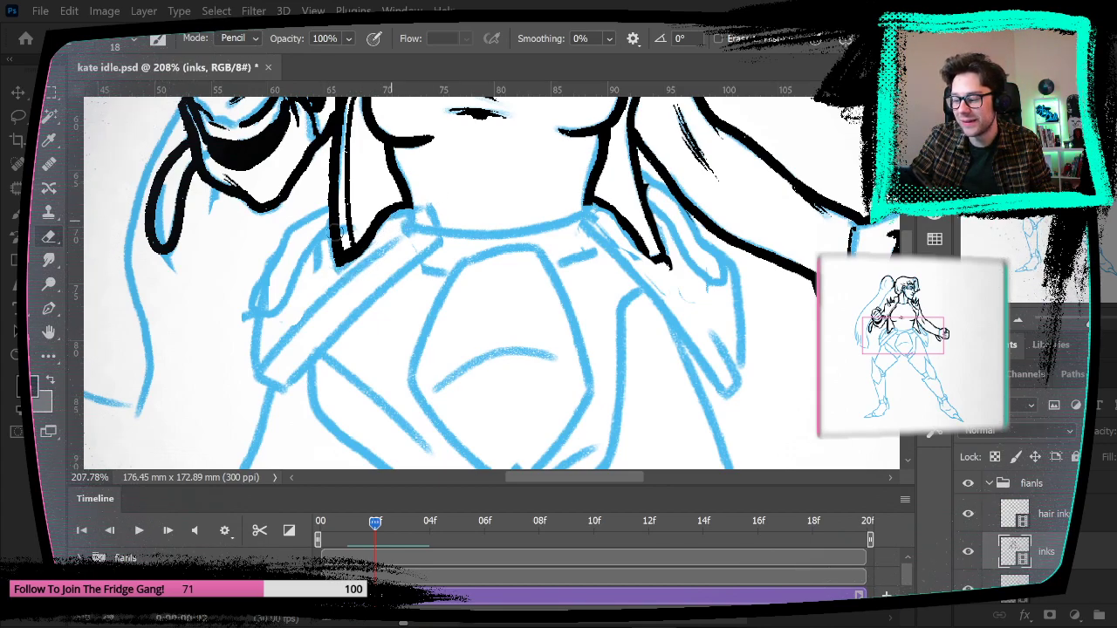
pyautogui.press('b')
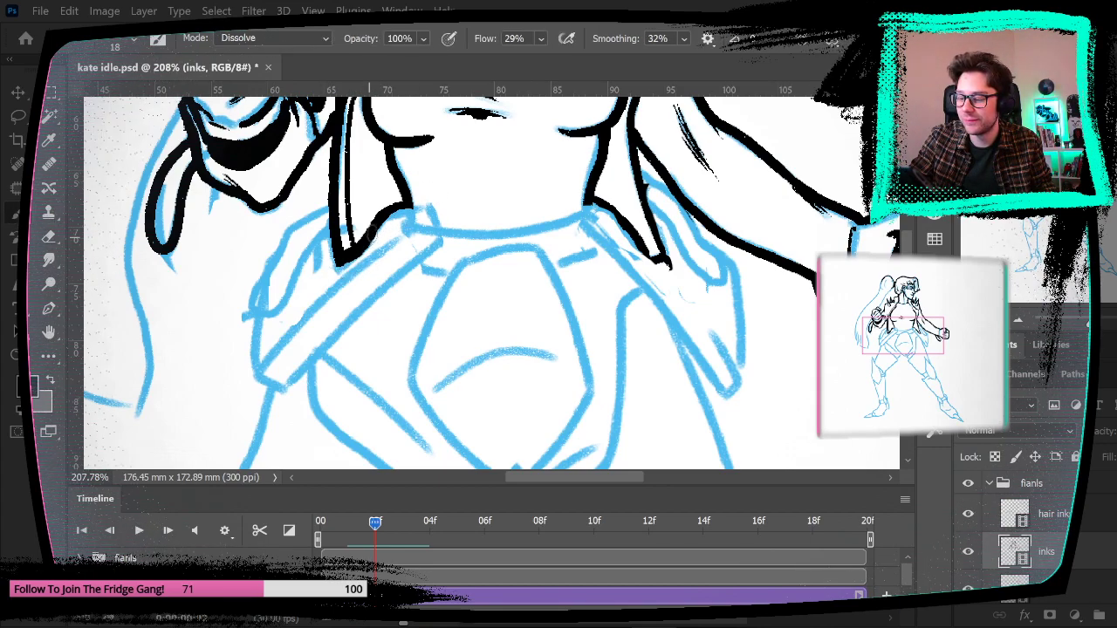
pyautogui.moveTo(368, 228); pyautogui.dragTo(396, 211)
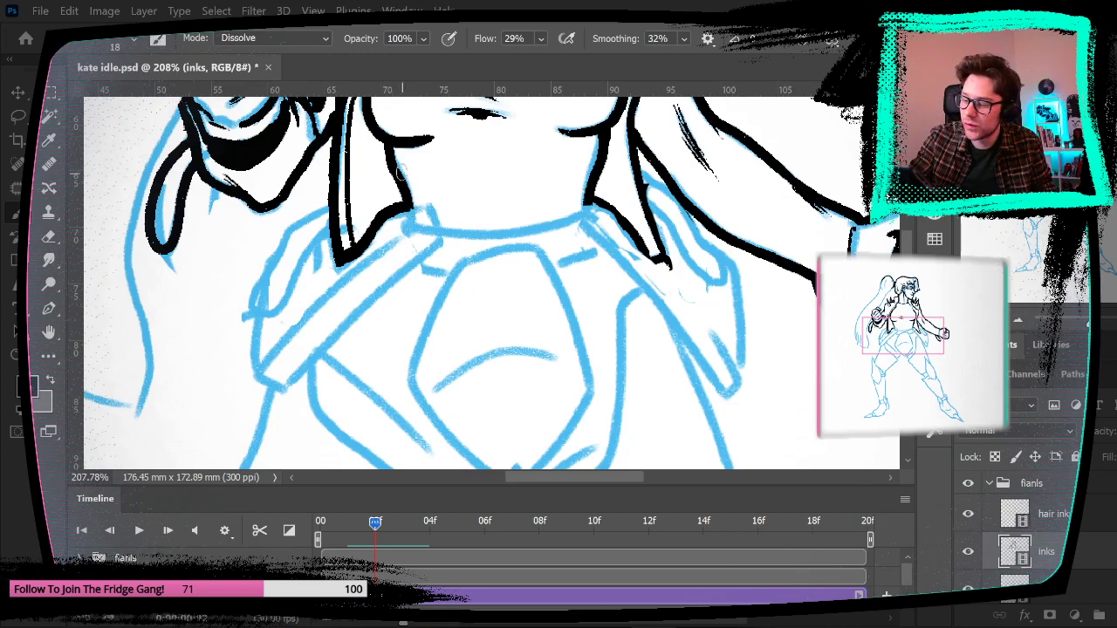
pyautogui.moveTo(330, 225)
pyautogui.mouseDown()
pyautogui.moveTo(266, 305)
pyautogui.moveTo(278, 253)
pyautogui.moveTo(321, 208)
pyautogui.moveTo(333, 220)
pyautogui.mouseUp()
pyautogui.moveTo(489, 315); pyautogui.dragTo(475, 418)
# Step: Ink the strap loop hanging from behind the jacket flap beneath the outstretched arm
pyautogui.hscroll(5, 448, 294)
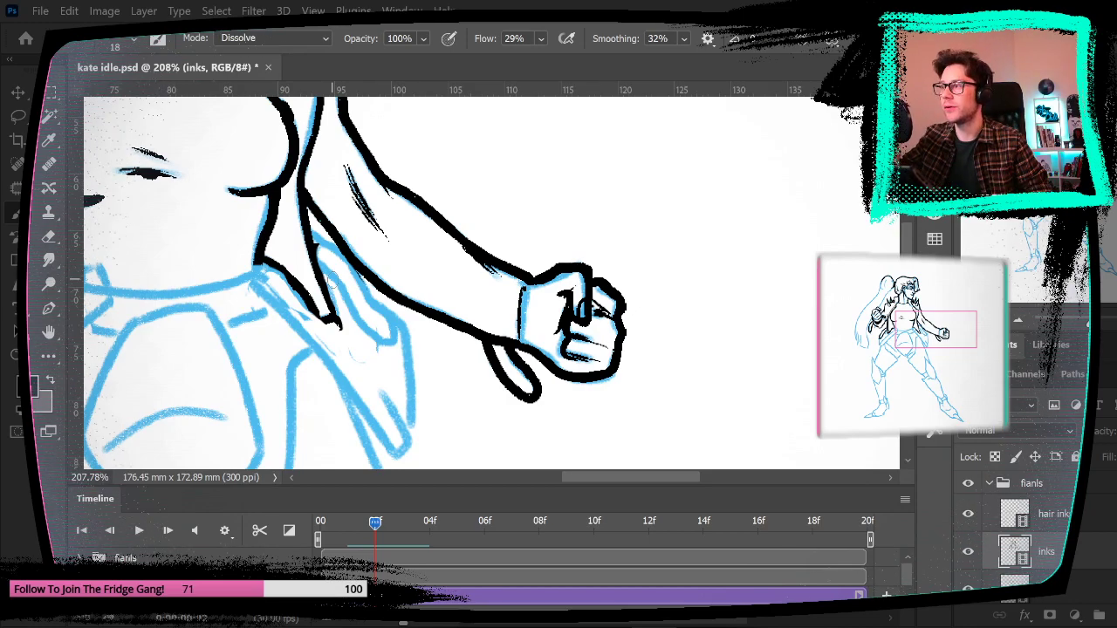
pyautogui.moveTo(322, 260)
pyautogui.mouseDown()
pyautogui.moveTo(366, 331)
pyautogui.moveTo(397, 349)
pyautogui.mouseUp()
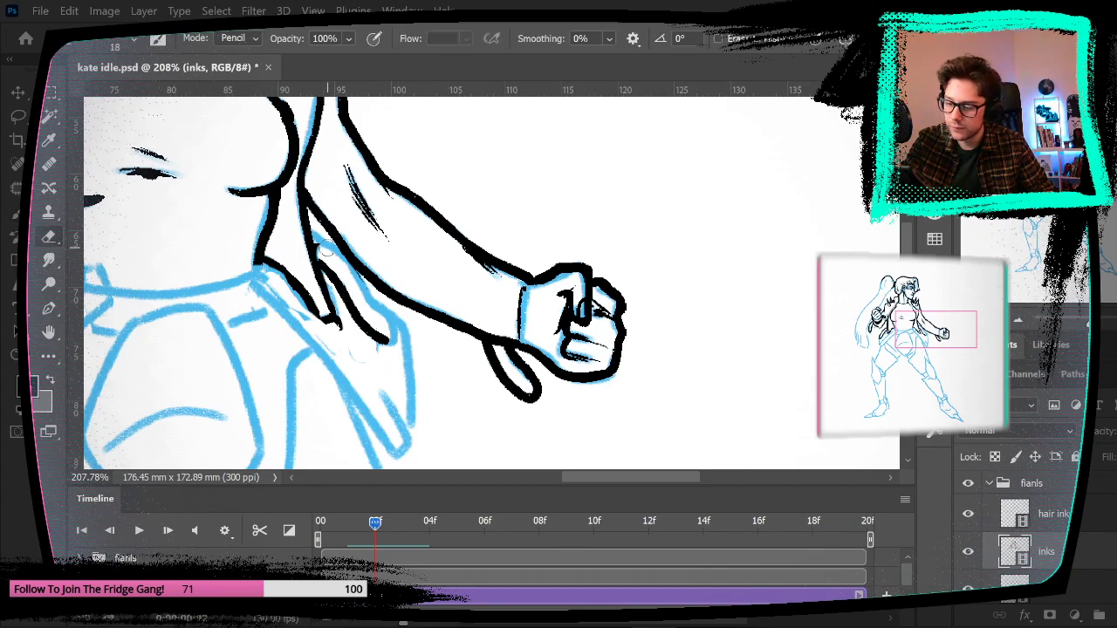
pyautogui.press('b')
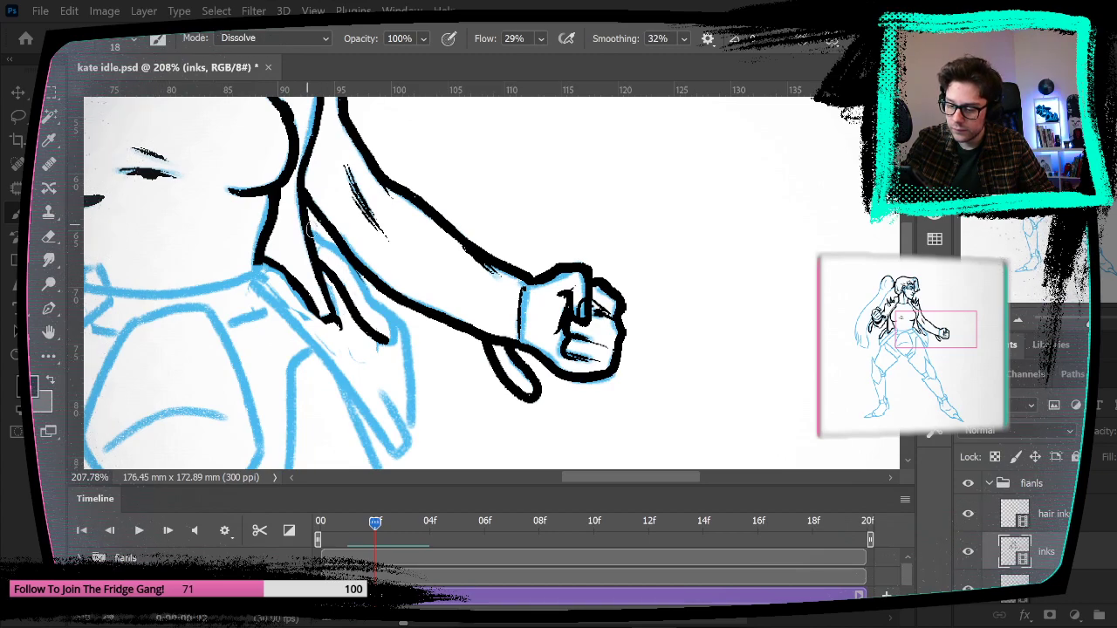
pyautogui.moveTo(309, 225)
pyautogui.mouseDown()
pyautogui.moveTo(390, 319)
pyautogui.moveTo(393, 342)
pyautogui.moveTo(367, 325)
pyautogui.mouseUp()
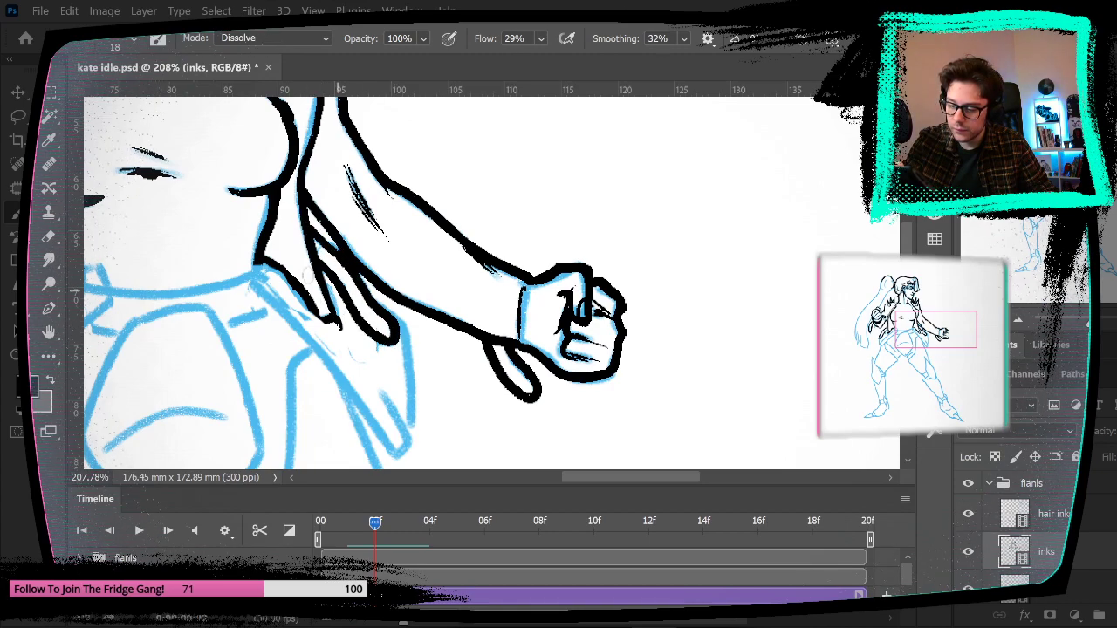
# Step: Clean up and round off the pointed tip of the jacket flap on the outstretched-arm side
pyautogui.moveTo(274, 265); pyautogui.dragTo(311, 310)
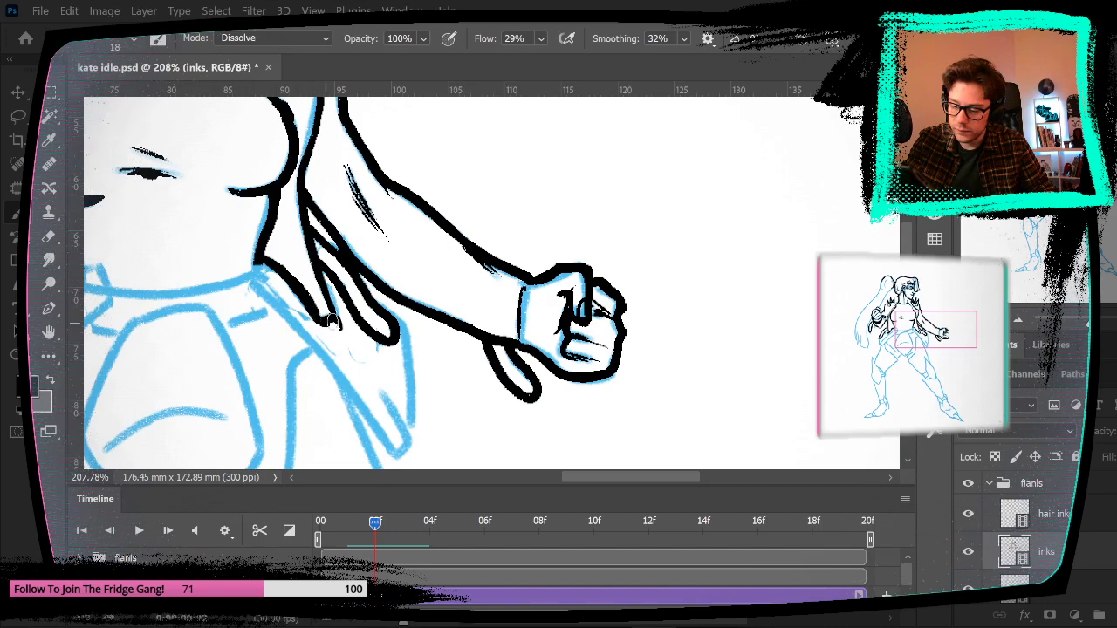
pyautogui.hotkey('ctrl', 'z')
pyautogui.moveTo(264, 259); pyautogui.dragTo(304, 298)
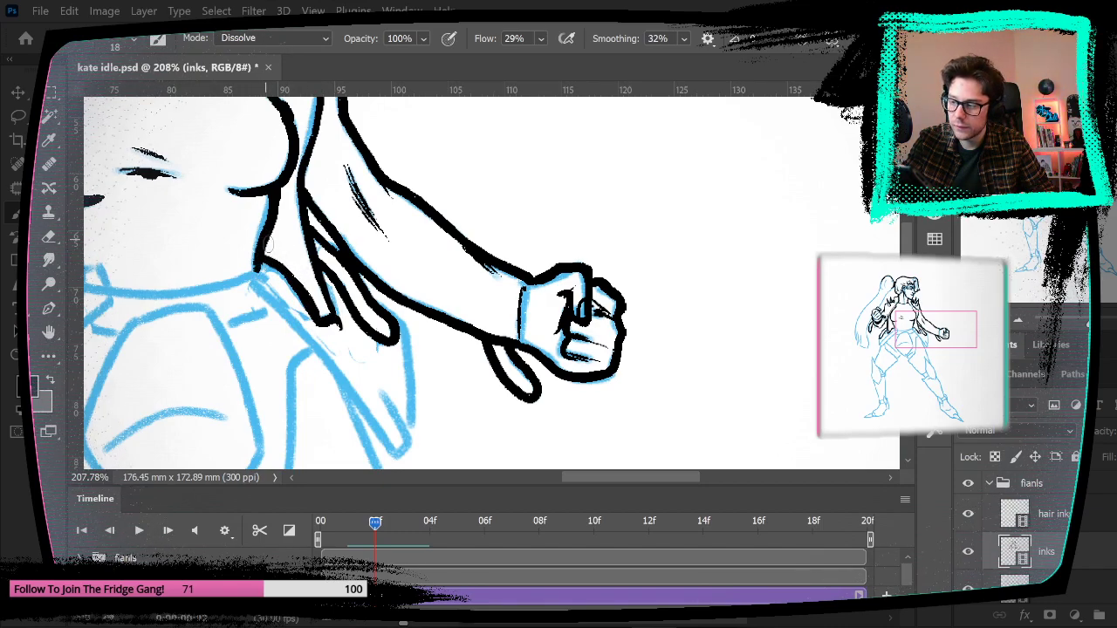
pyautogui.moveTo(374, 242)
pyautogui.mouseDown()
pyautogui.moveTo(568, 324)
pyautogui.moveTo(551, 281)
pyautogui.mouseUp()
pyautogui.click(50, 234)
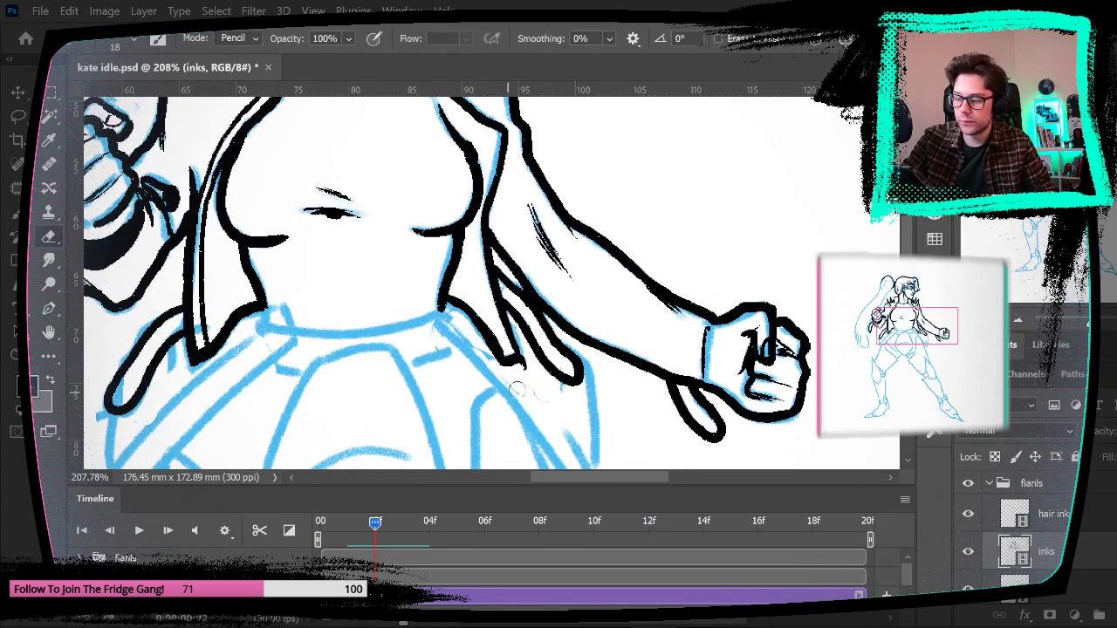
pyautogui.press('b')
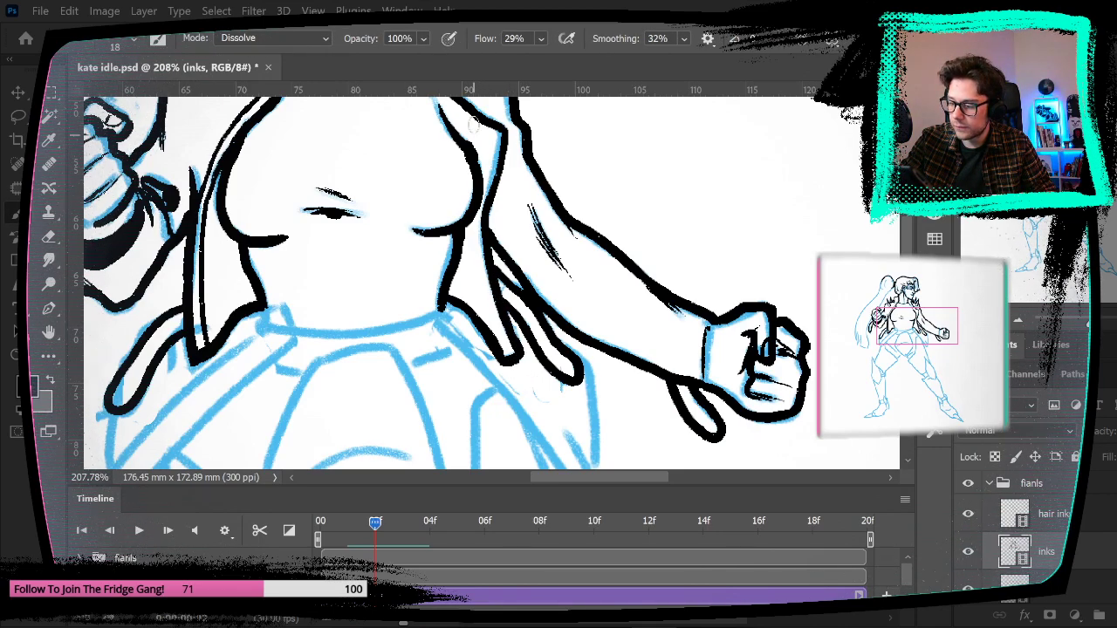
# Step: View the whole figure and compare the second frame's inks with the first frame's finished linework
pyautogui.click(313, 10)
pyautogui.click(387, 160)
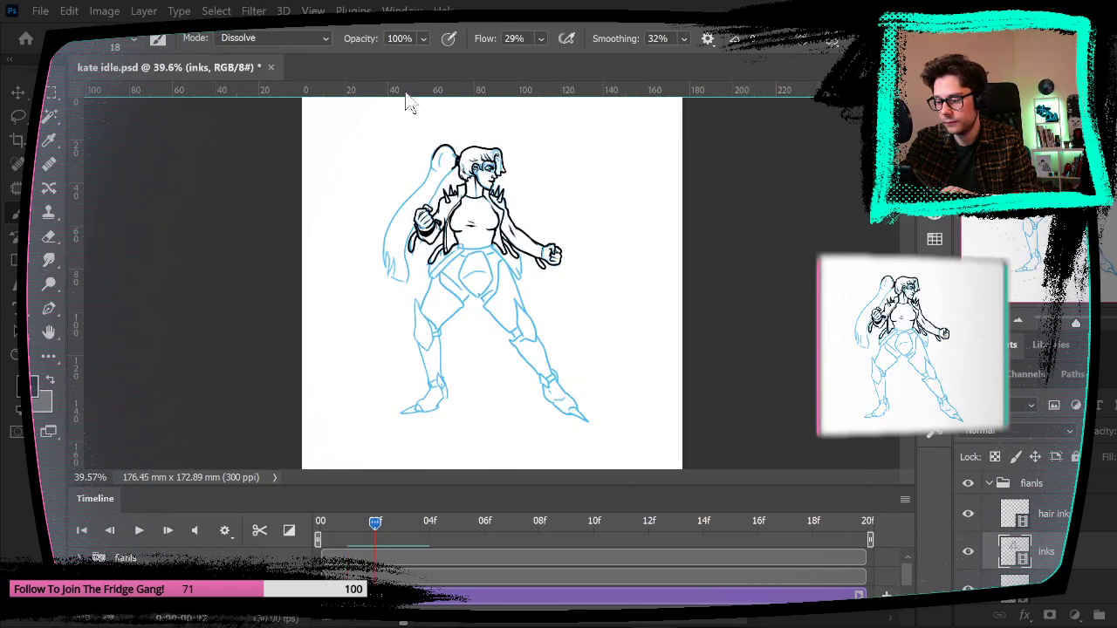
pyautogui.scroll(-3, 994, 533)
pyautogui.moveTo(967, 503); pyautogui.dragTo(970, 543)
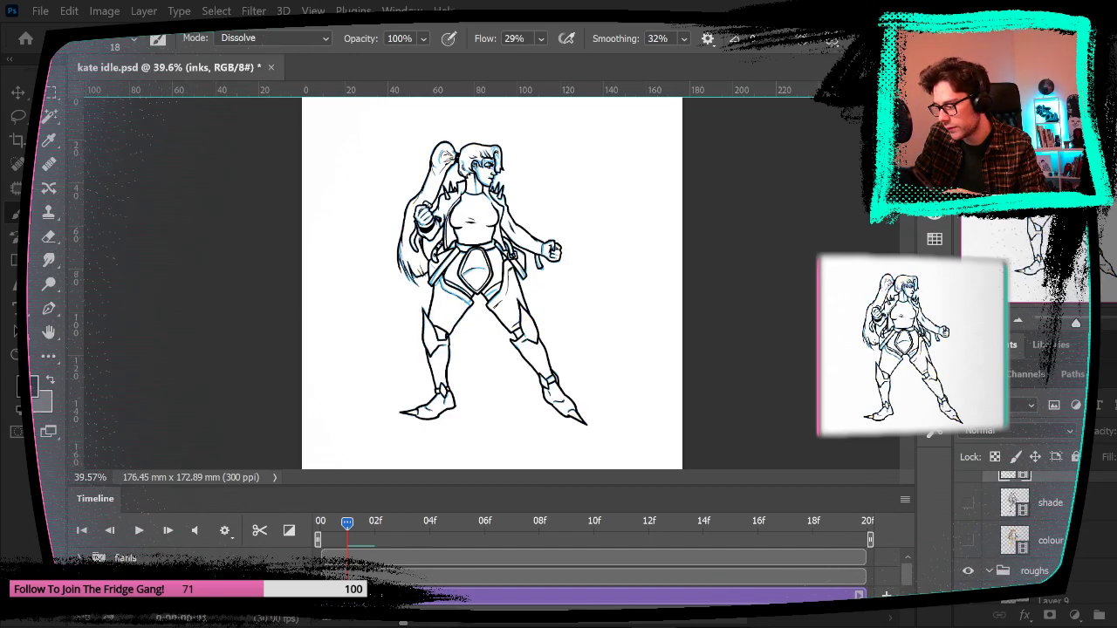
pyautogui.scroll(3, 1016, 523)
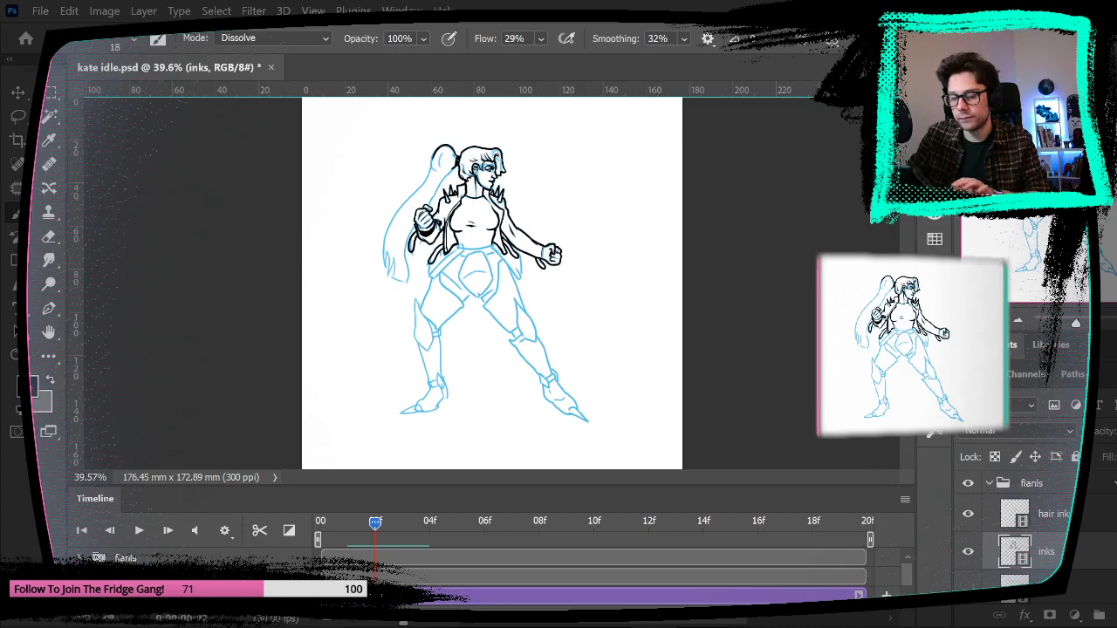
# Step: Ink a square buckle on the end of the strap beneath the outstretched arm, temporarily showing the onion skin as a guide
pyautogui.press('z')
pyautogui.moveTo(528, 239); pyautogui.dragTo(581, 244)
pyautogui.press('b')
pyautogui.click(904, 499)
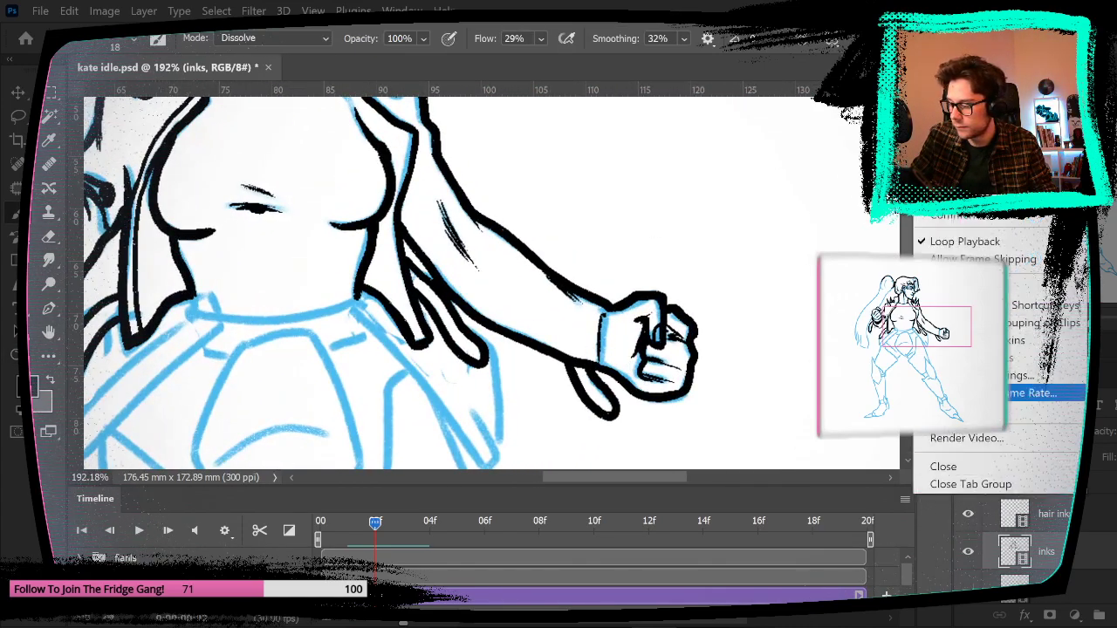
pyautogui.click(1038, 341)
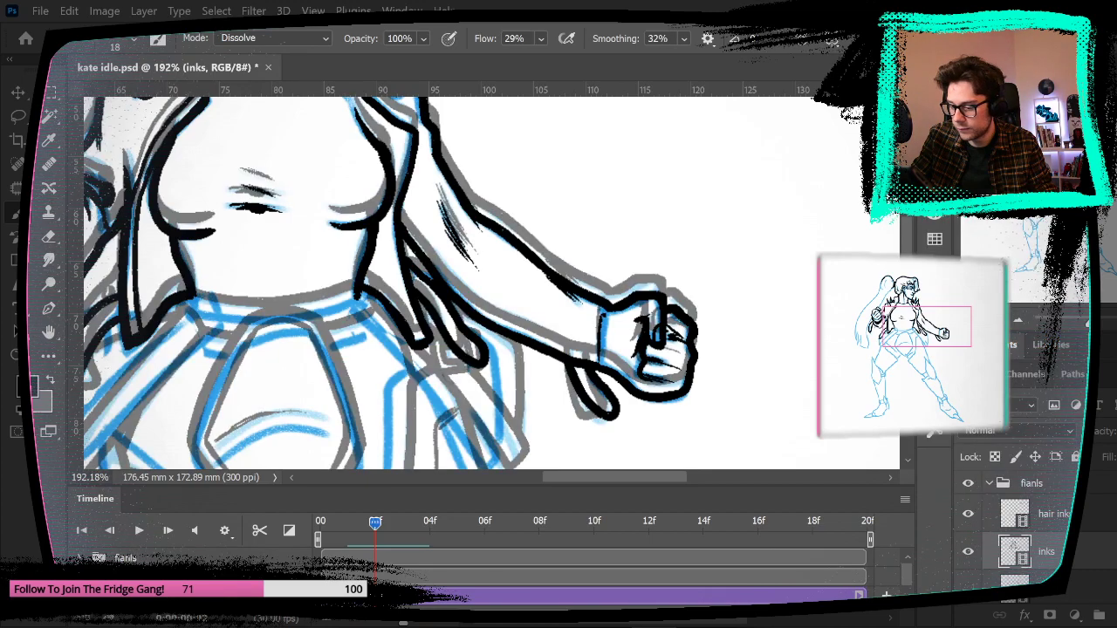
pyautogui.click(904, 499)
pyautogui.click(1038, 340)
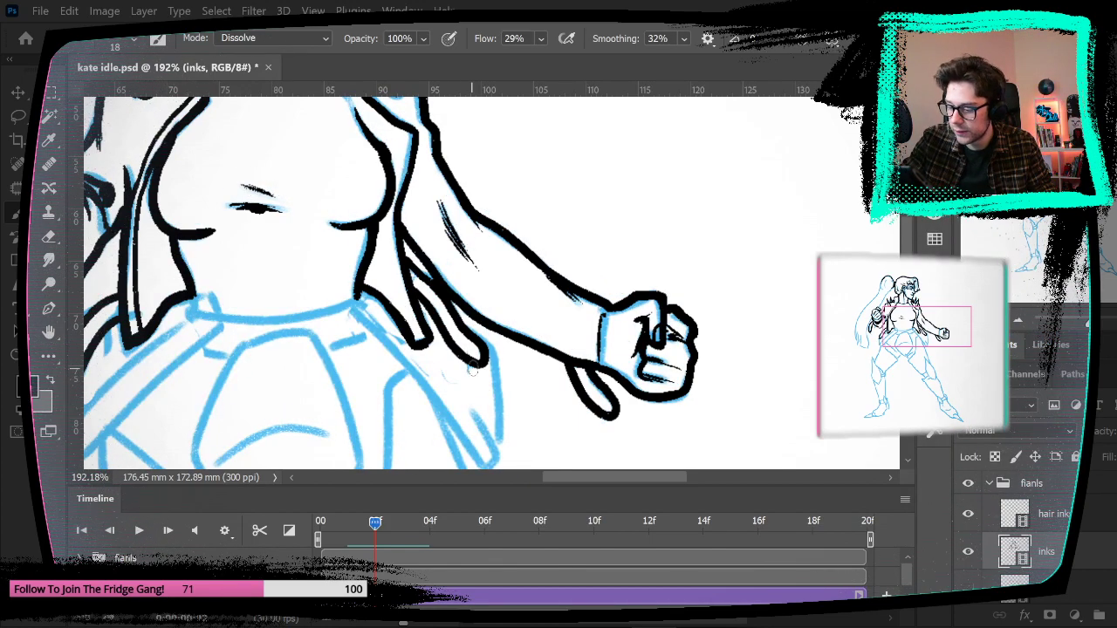
pyautogui.moveTo(474, 372); pyautogui.dragTo(496, 379)
pyautogui.moveTo(493, 334)
pyautogui.mouseDown()
pyautogui.moveTo(508, 347)
pyautogui.moveTo(499, 382)
pyautogui.moveTo(478, 378)
pyautogui.mouseUp()
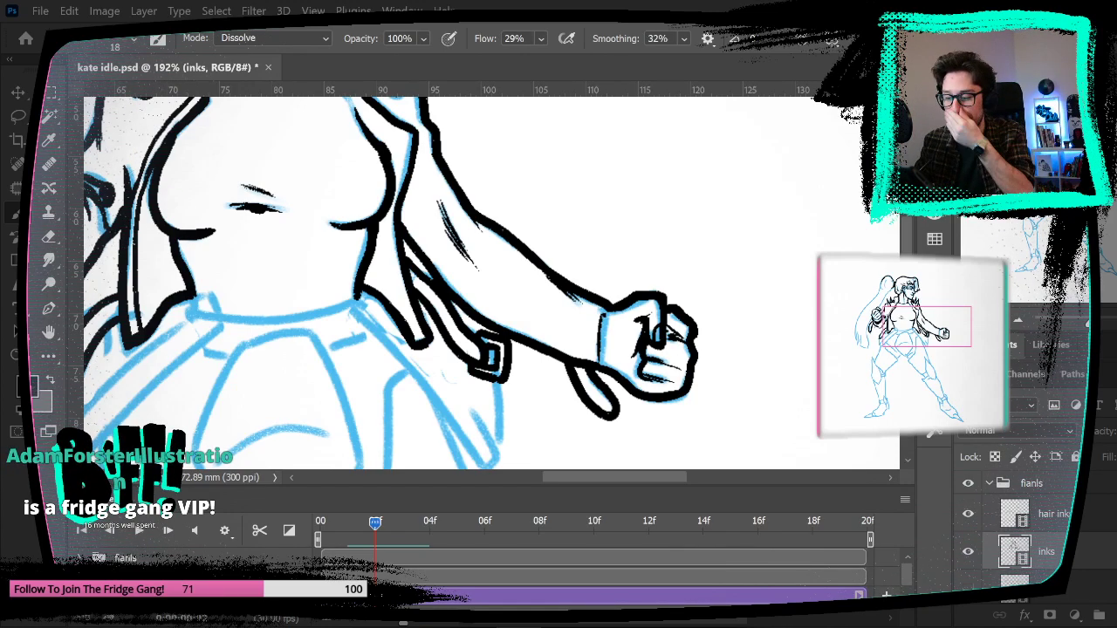
# Step: Ink a row of small holes along the hanging strap on the raised-fist side, checking against the first frame
pyautogui.moveTo(440, 282)
pyautogui.mouseDown()
pyautogui.moveTo(529, 264)
pyautogui.moveTo(614, 291)
pyautogui.moveTo(654, 242)
pyautogui.moveTo(668, 259)
pyautogui.mouseUp()
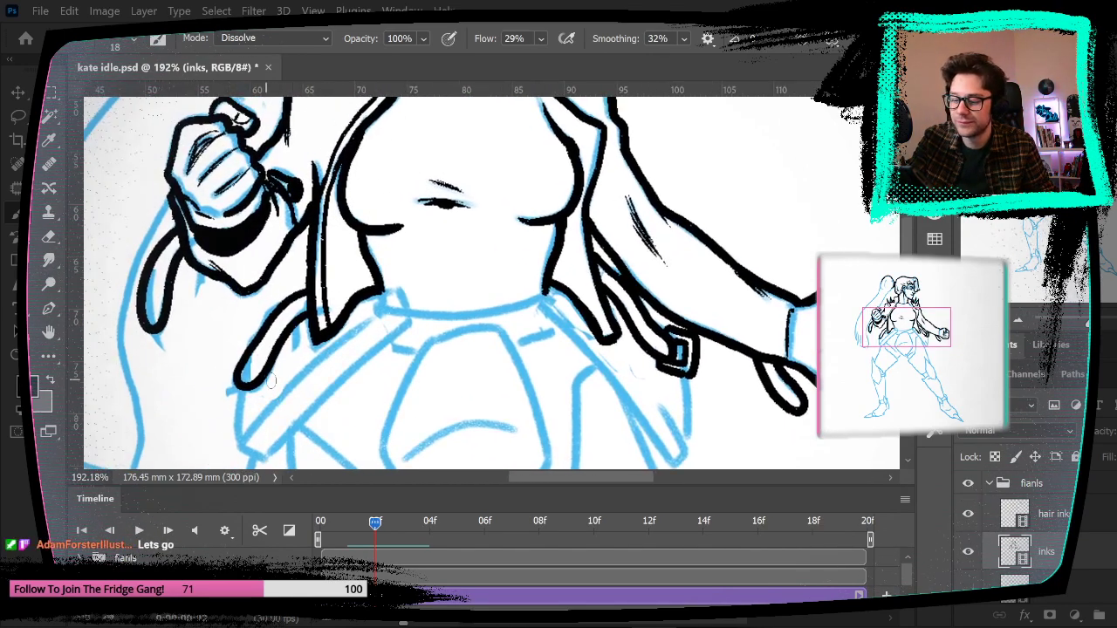
pyautogui.press('Left')
pyautogui.press('Right')
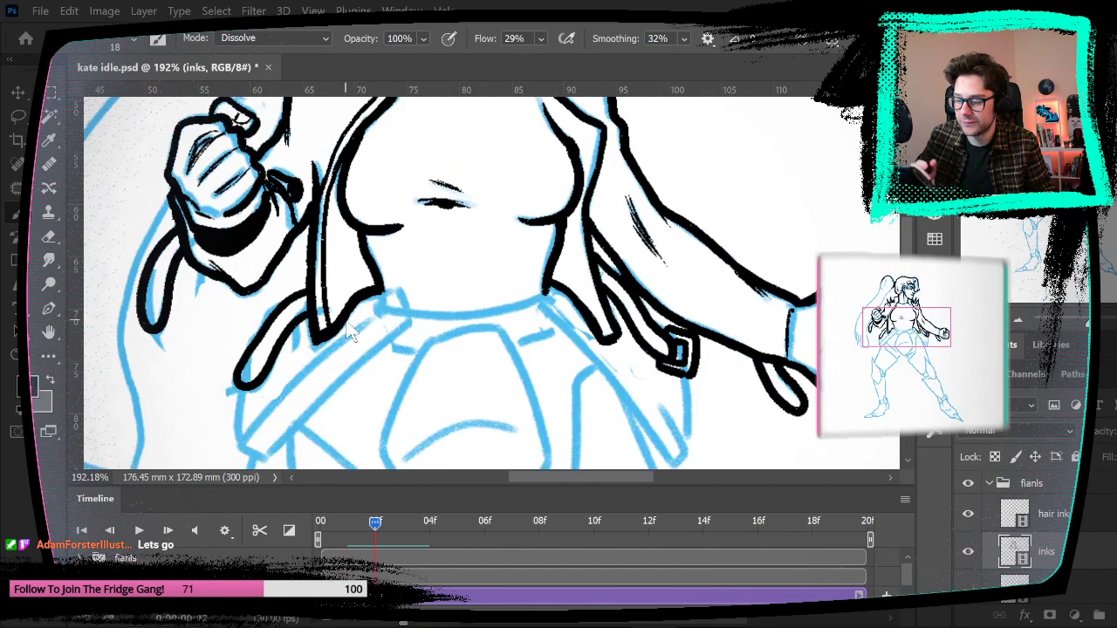
pyautogui.moveTo(272, 329); pyautogui.dragTo(278, 324)
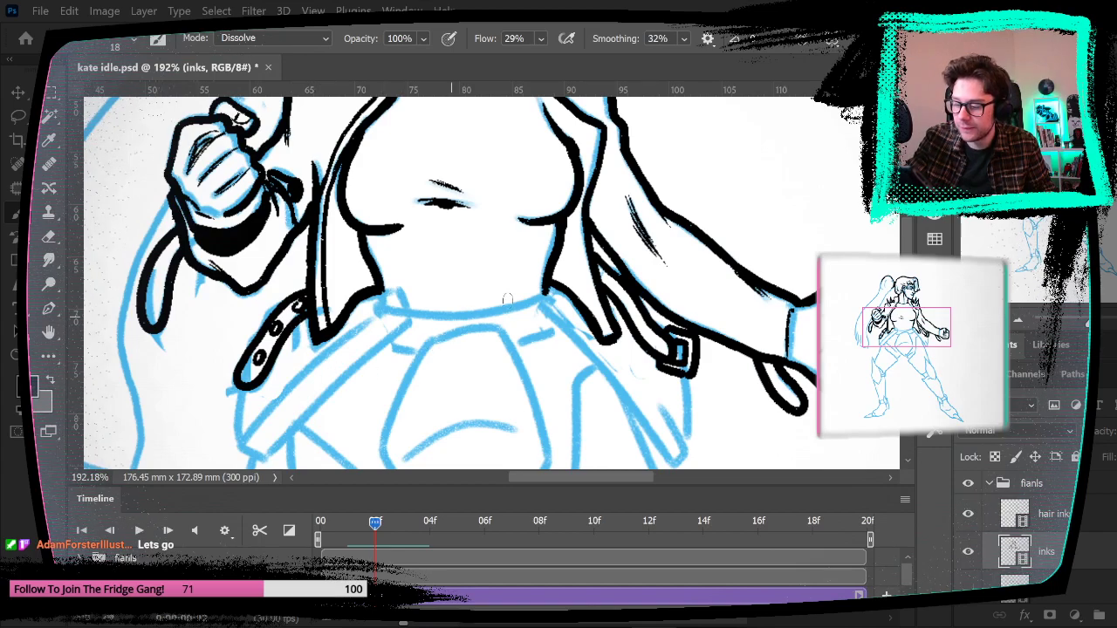
pyautogui.moveTo(297, 307); pyautogui.dragTo(325, 330)
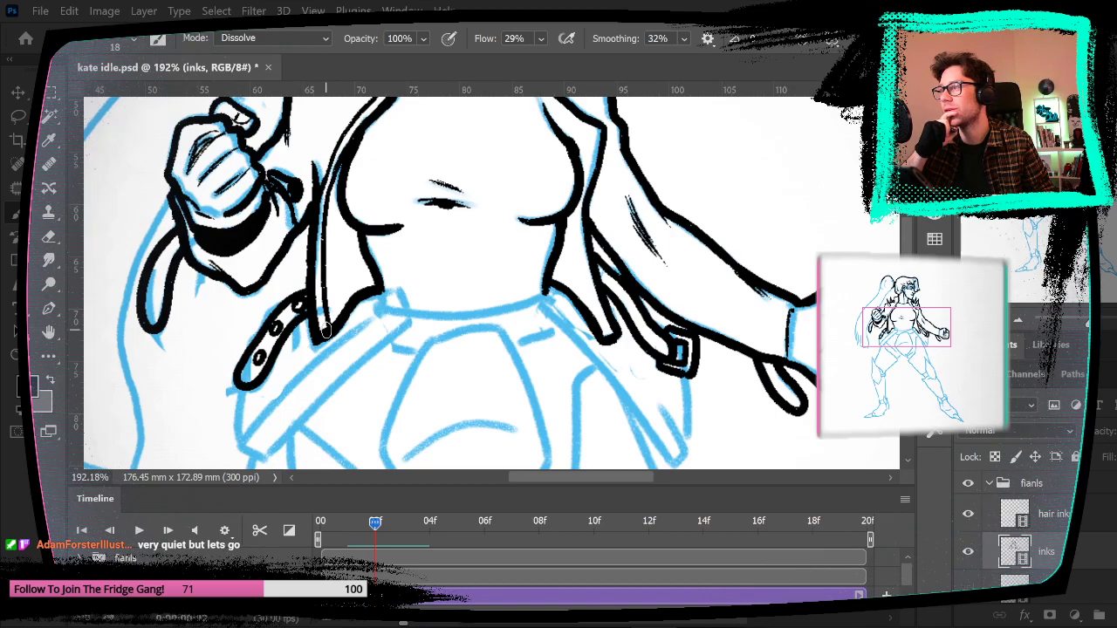
# Step: Ink the inner edge of the diagonal belt band over the hip on the outstretched-arm side
pyautogui.click(314, 11)
pyautogui.click(383, 162)
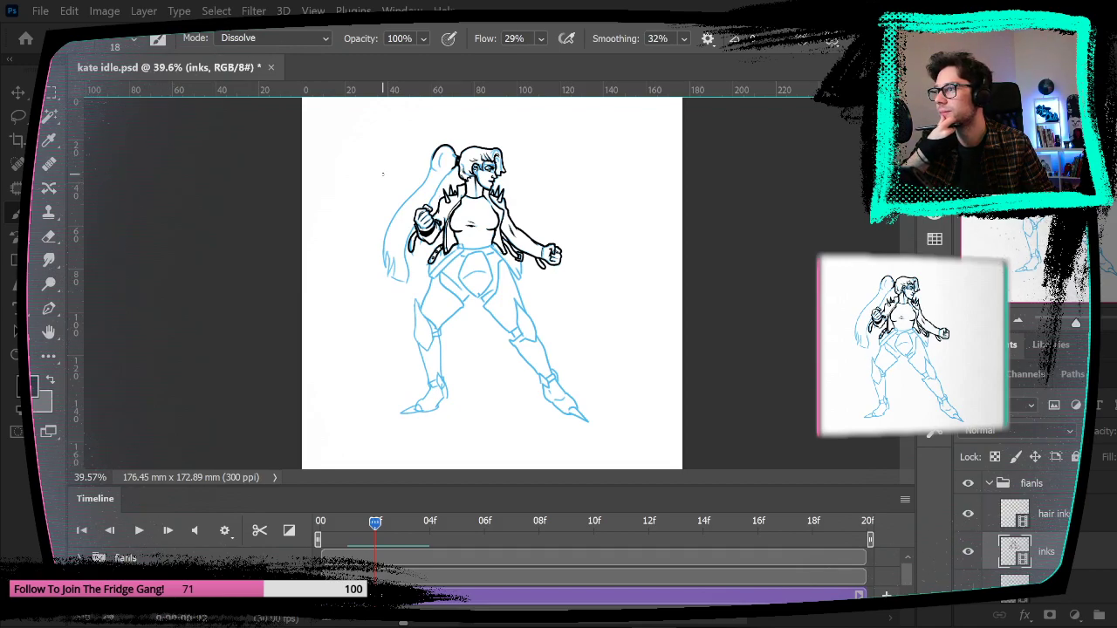
pyautogui.press('z')
pyautogui.moveTo(501, 250); pyautogui.dragTo(571, 313)
pyautogui.moveTo(537, 220); pyautogui.dragTo(499, 319)
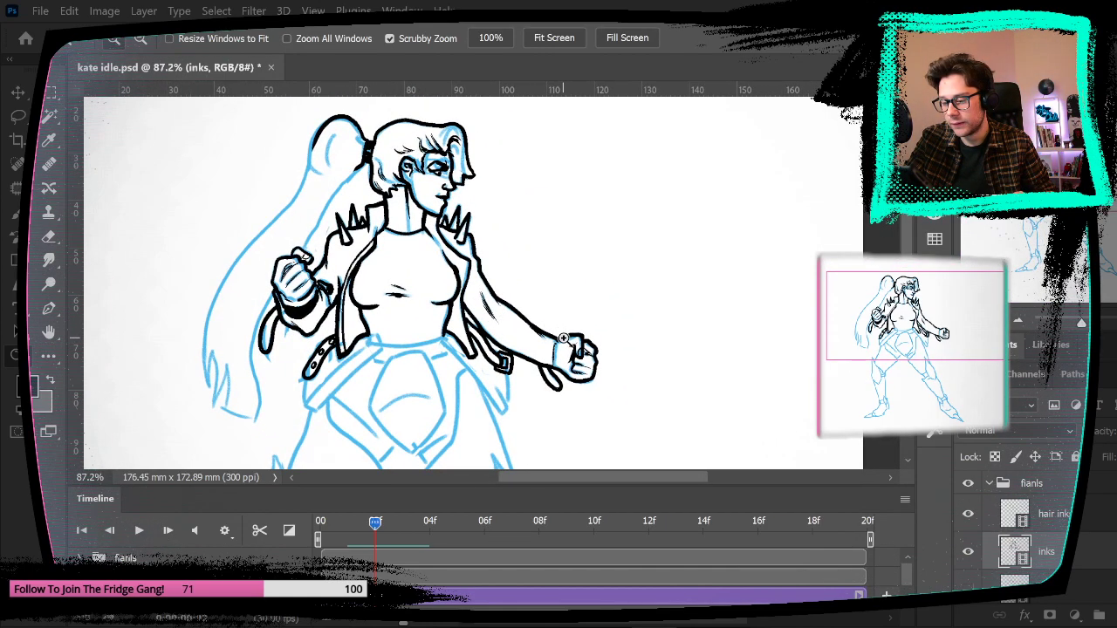
pyautogui.moveTo(519, 341); pyautogui.dragTo(556, 295)
pyautogui.press('b')
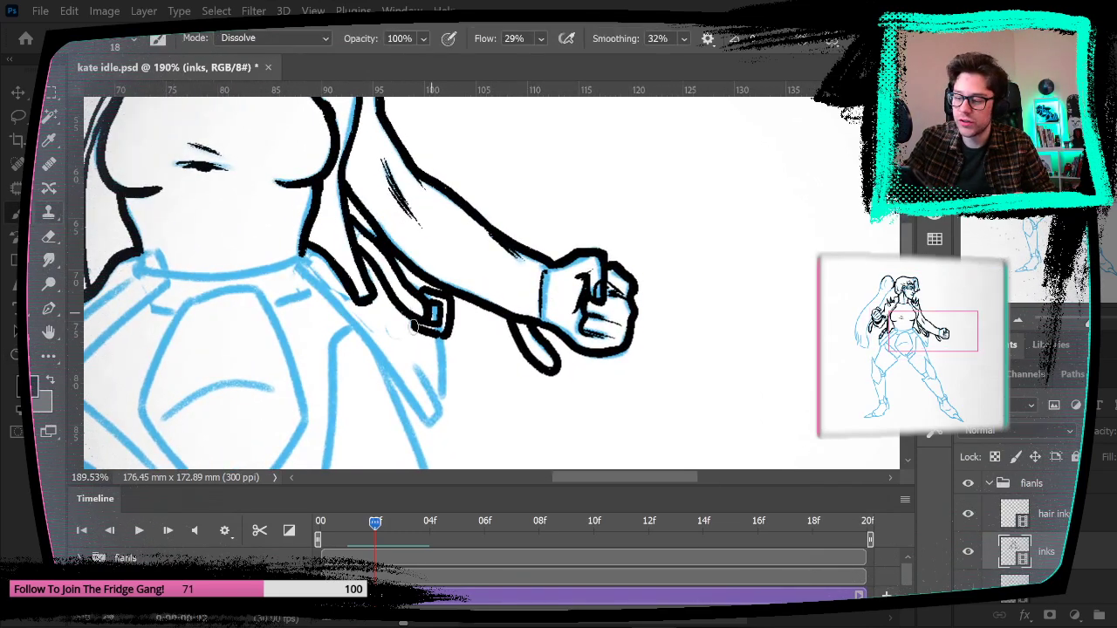
pyautogui.moveTo(306, 278); pyautogui.dragTo(429, 431)
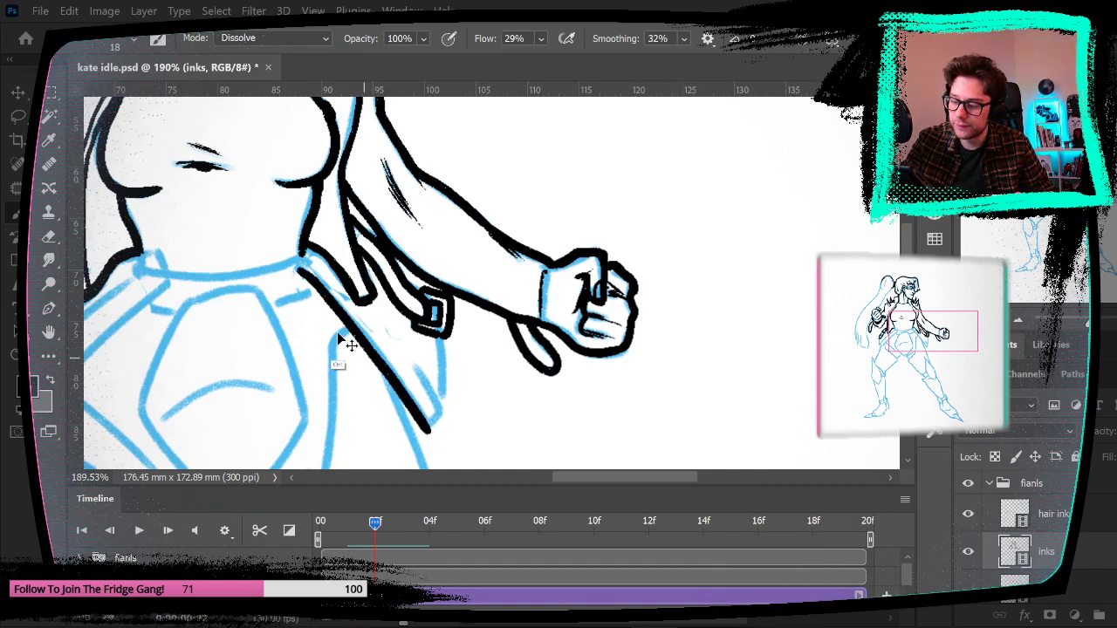
pyautogui.hotkey('ctrl', 'z')
pyautogui.moveTo(298, 266); pyautogui.dragTo(428, 428)
pyautogui.hotkey('ctrl', 'z')
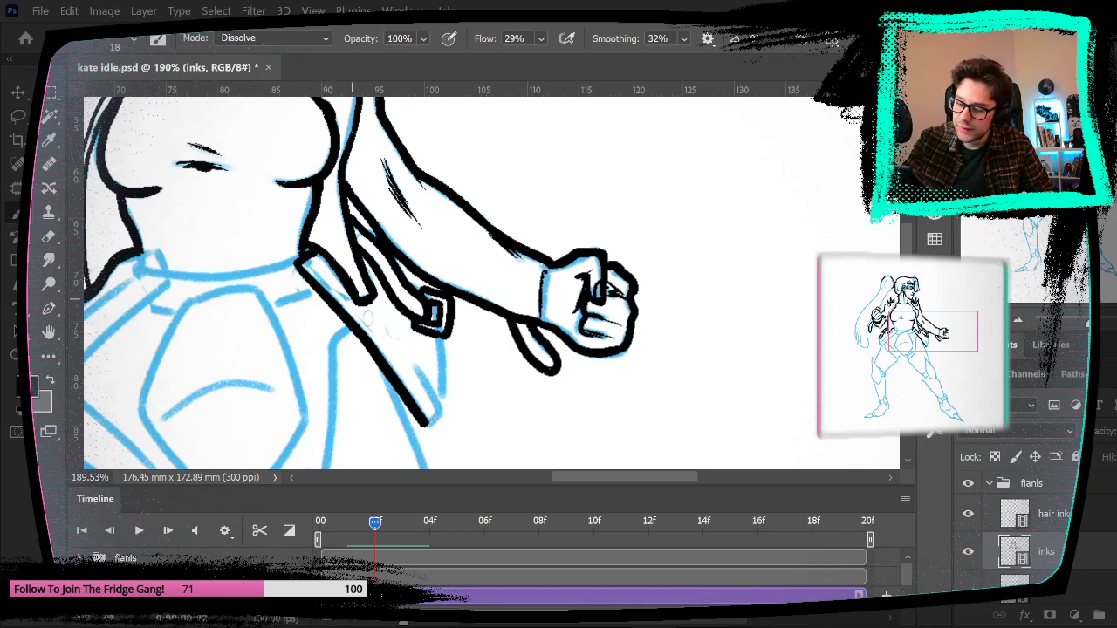
# Step: Ink the outer edge and closed lower end of the diagonal belt band below the outstretched arm
pyautogui.moveTo(311, 253); pyautogui.dragTo(349, 294)
pyautogui.hotkey('ctrl', 'z')
pyautogui.moveTo(310, 251); pyautogui.dragTo(439, 409)
pyautogui.hotkey('ctrl', 'z')
pyautogui.moveTo(360, 300)
pyautogui.mouseDown()
pyautogui.moveTo(432, 394)
pyautogui.moveTo(441, 425)
pyautogui.mouseUp()
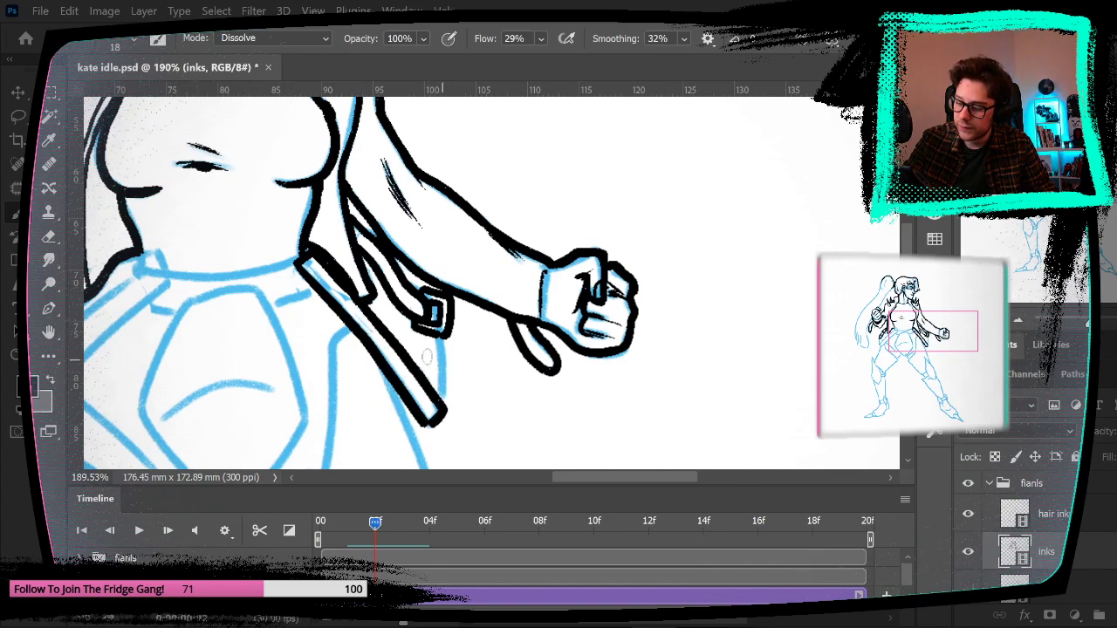
# Step: Ink the side edge running from the belt band's lower end up to the strap buckle
pyautogui.moveTo(437, 394)
pyautogui.mouseDown()
pyautogui.moveTo(432, 323)
pyautogui.moveTo(437, 403)
pyautogui.moveTo(425, 288)
pyautogui.mouseUp()
pyautogui.hotkey('ctrl', 'z')
pyautogui.hotkey('ctrl', 'z')
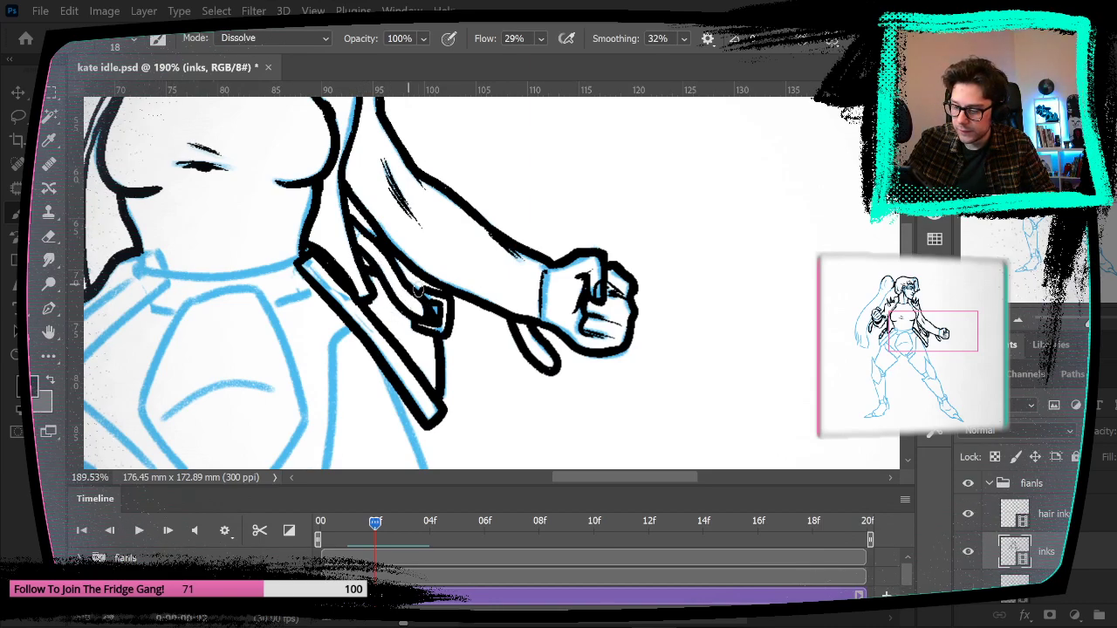
# Step: Ink the outline of the matching diagonal belt band over the hip on the raised-fist side
pyautogui.moveTo(478, 332)
pyautogui.mouseDown()
pyautogui.moveTo(636, 254)
pyautogui.moveTo(727, 253)
pyautogui.mouseUp()
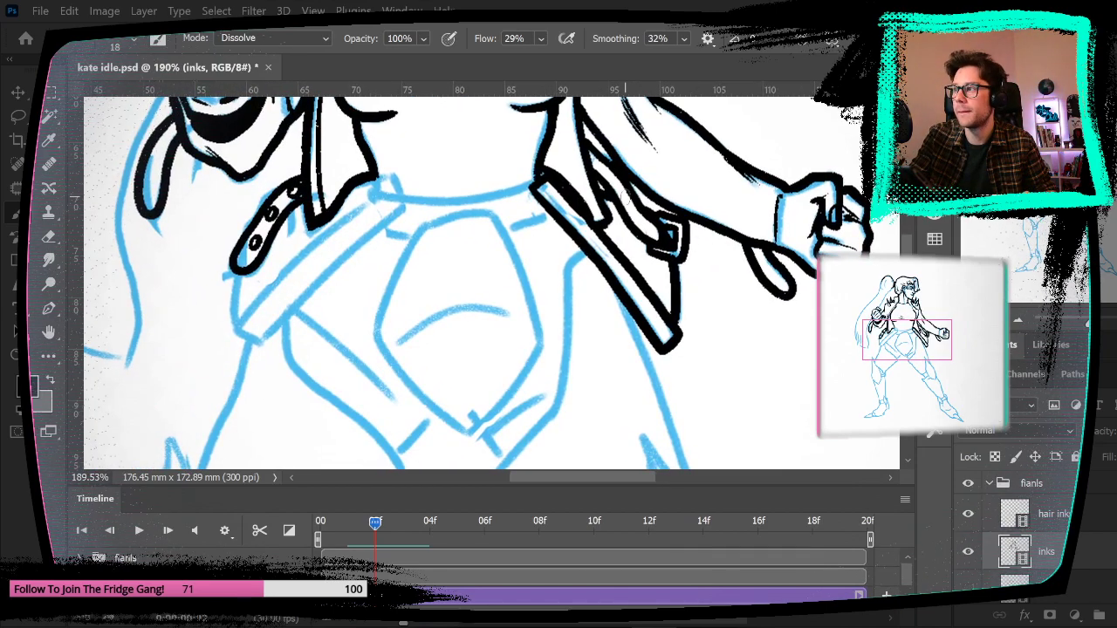
pyautogui.moveTo(390, 206)
pyautogui.mouseDown()
pyautogui.moveTo(234, 362)
pyautogui.moveTo(218, 346)
pyautogui.moveTo(375, 197)
pyautogui.mouseUp()
pyautogui.rightClick(354, 243)
pyautogui.press('Escape')
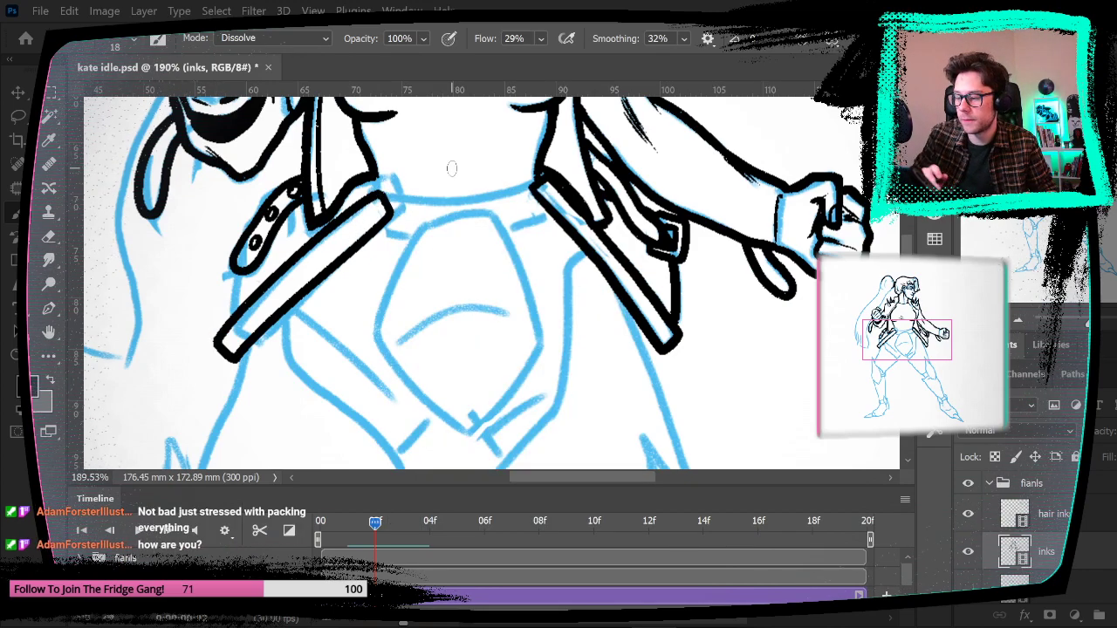
# Step: Compare with the first frame and ink the outer side edge from the raised-fist side's belt band up to the hanging strap
pyautogui.press('Left')
pyautogui.press('Right')
pyautogui.press('Left')
pyautogui.press('Right')
pyautogui.press('Left')
pyautogui.press('Right')
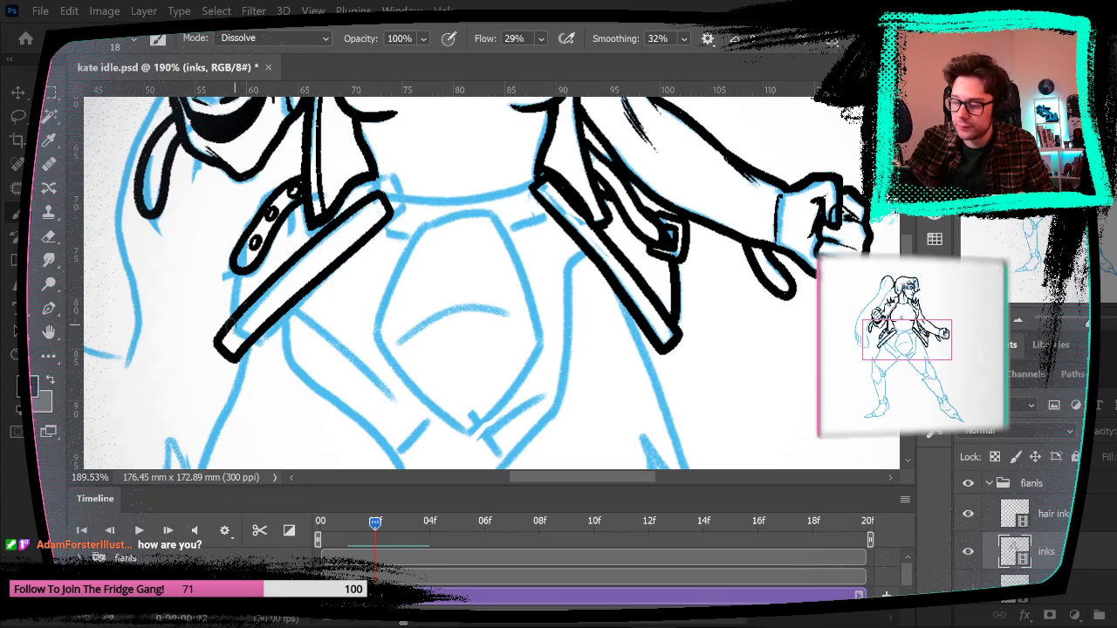
pyautogui.moveTo(227, 328); pyautogui.dragTo(234, 236)
pyautogui.hotkey('ctrl', 'z')
pyautogui.moveTo(223, 330)
pyautogui.mouseDown()
pyautogui.moveTo(227, 247)
pyautogui.moveTo(246, 229)
pyautogui.mouseUp()
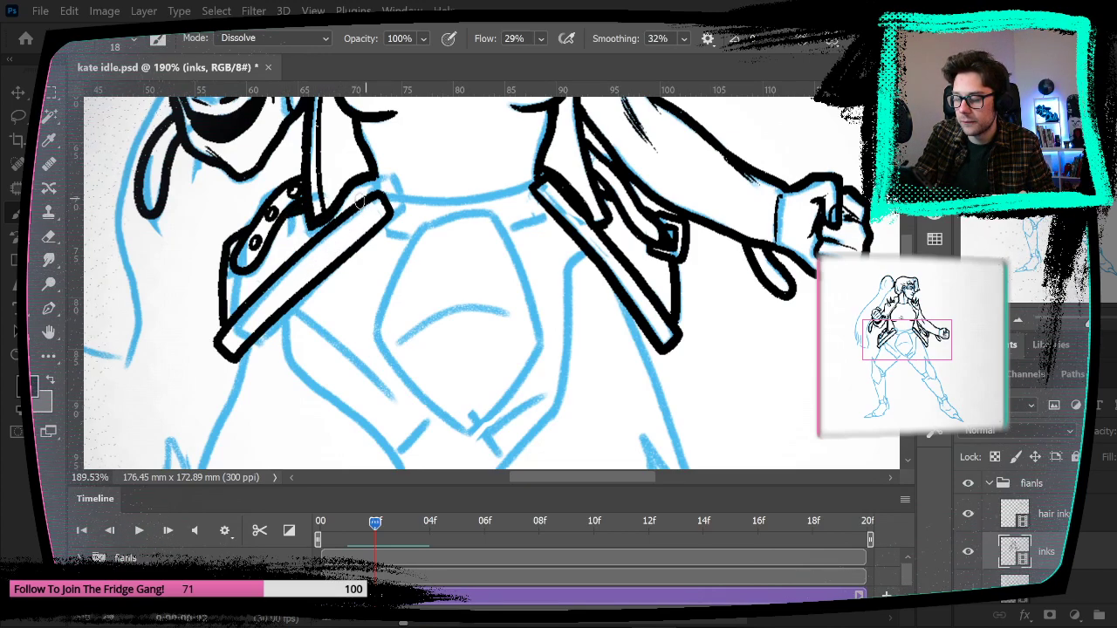
# Step: Ink the curved waistline across the bottom of the belly between the two diagonal belt bands
pyautogui.moveTo(341, 201); pyautogui.dragTo(369, 202)
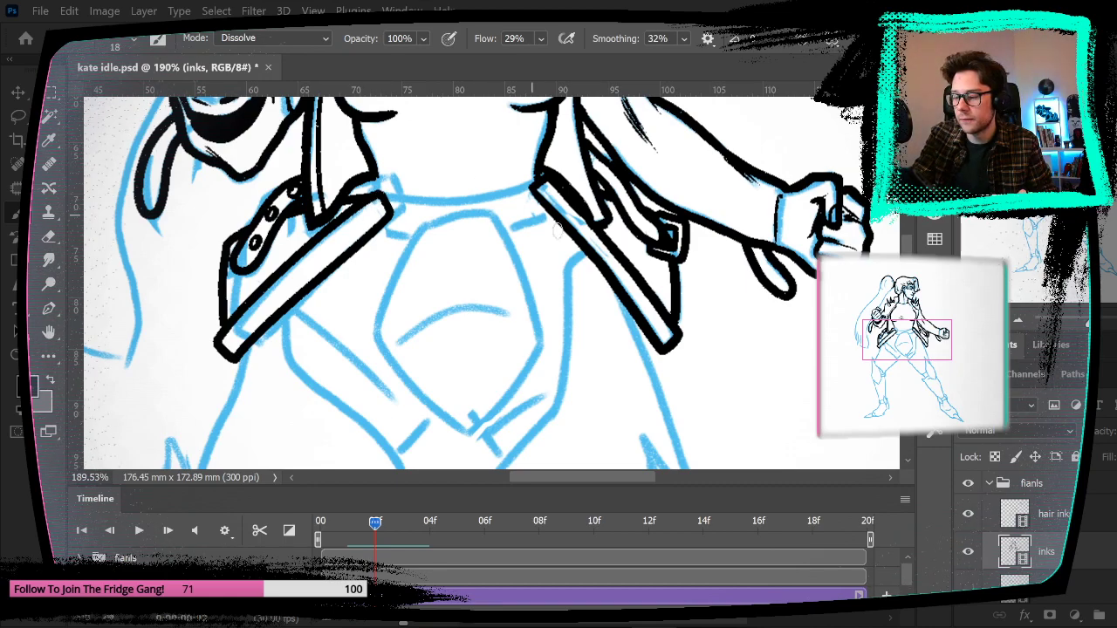
pyautogui.moveTo(552, 224); pyautogui.dragTo(511, 312)
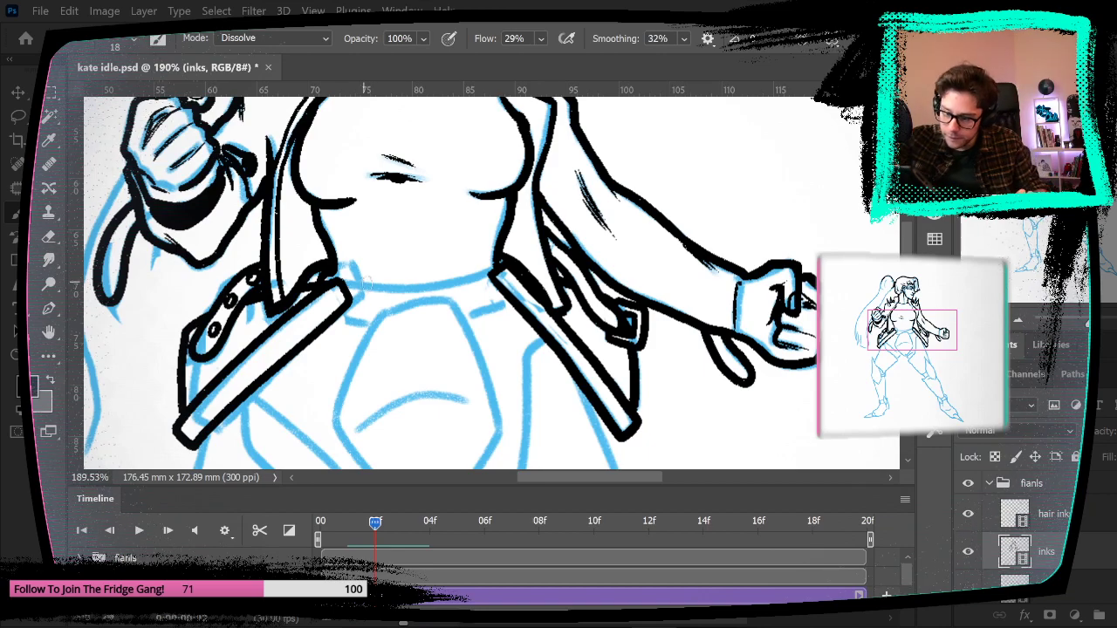
pyautogui.moveTo(335, 280)
pyautogui.mouseDown()
pyautogui.moveTo(395, 286)
pyautogui.moveTo(493, 267)
pyautogui.mouseUp()
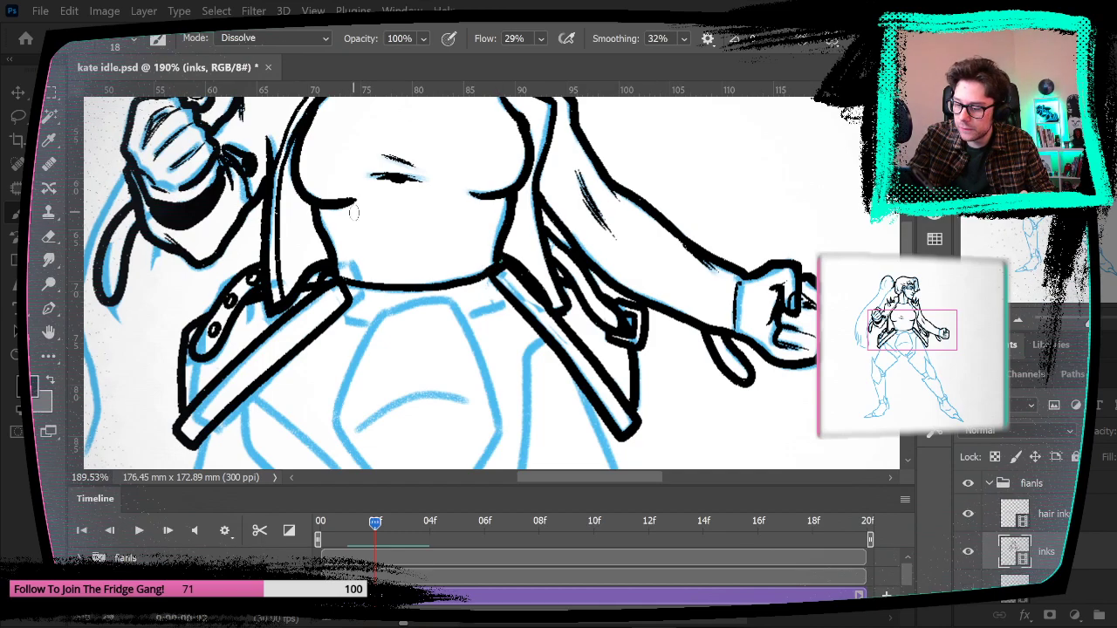
# Step: Compare with the first frame and ink the outer outline of the pointed pelvis plate below the waist
pyautogui.scroll(-3, 448, 212)
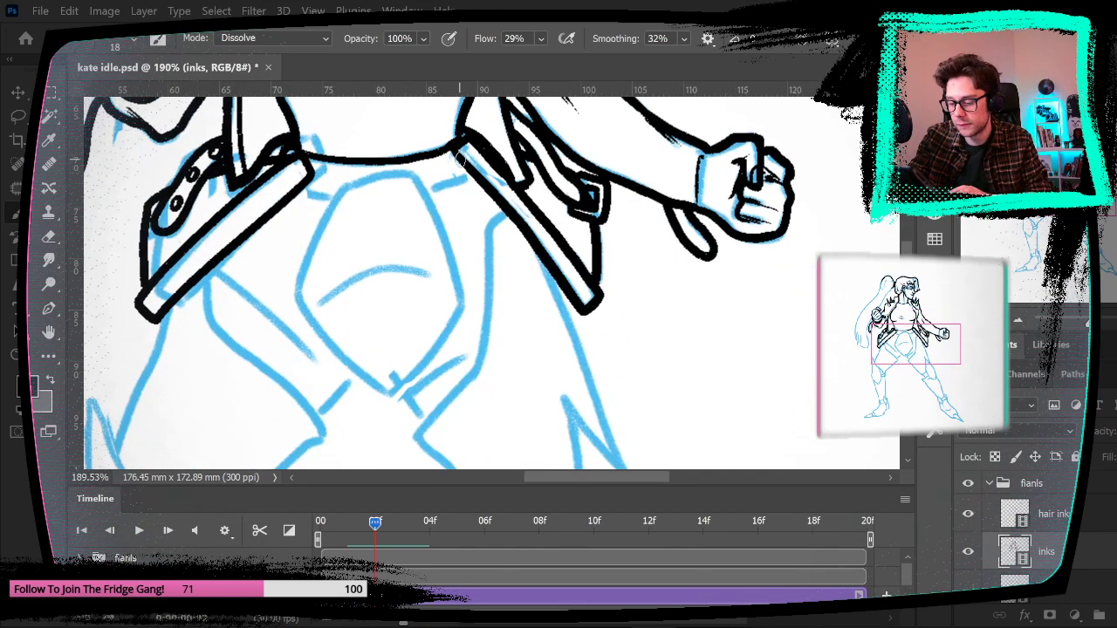
pyautogui.press('Left')
pyautogui.press('Left')
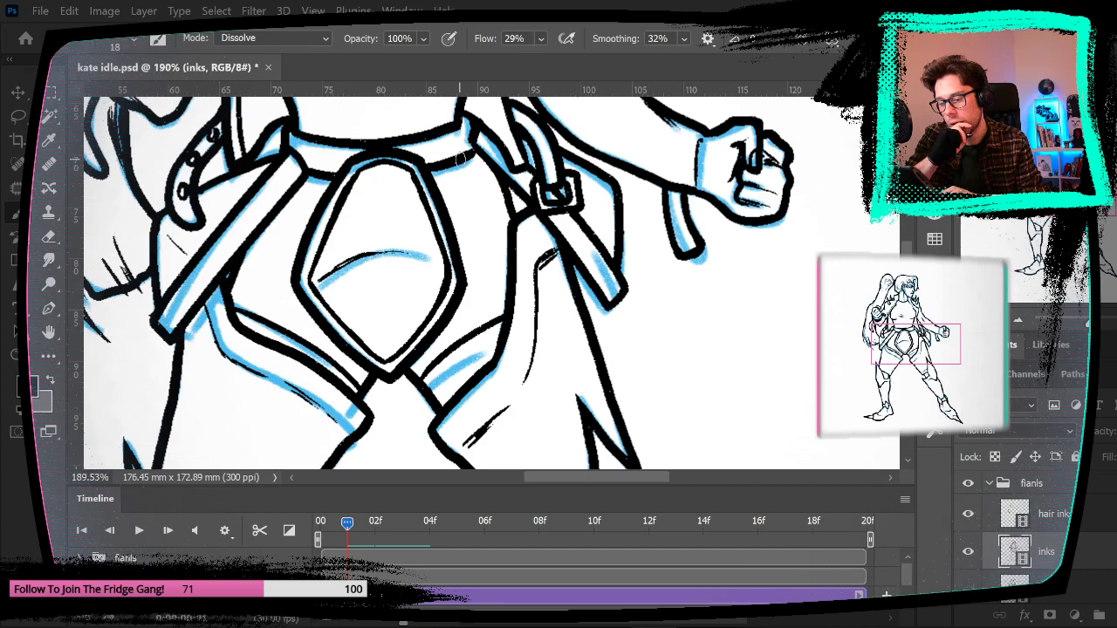
pyautogui.press('Right')
pyautogui.moveTo(345, 184)
pyautogui.mouseDown()
pyautogui.moveTo(291, 291)
pyautogui.moveTo(367, 373)
pyautogui.moveTo(388, 390)
pyautogui.moveTo(465, 299)
pyautogui.mouseUp()
pyautogui.moveTo(418, 177); pyautogui.dragTo(469, 301)
pyautogui.moveTo(349, 186); pyautogui.dragTo(420, 177)
# Step: Fit the whole canvas in view, play the idle animation to review the motion, and return to the first frame
pyautogui.click(313, 10)
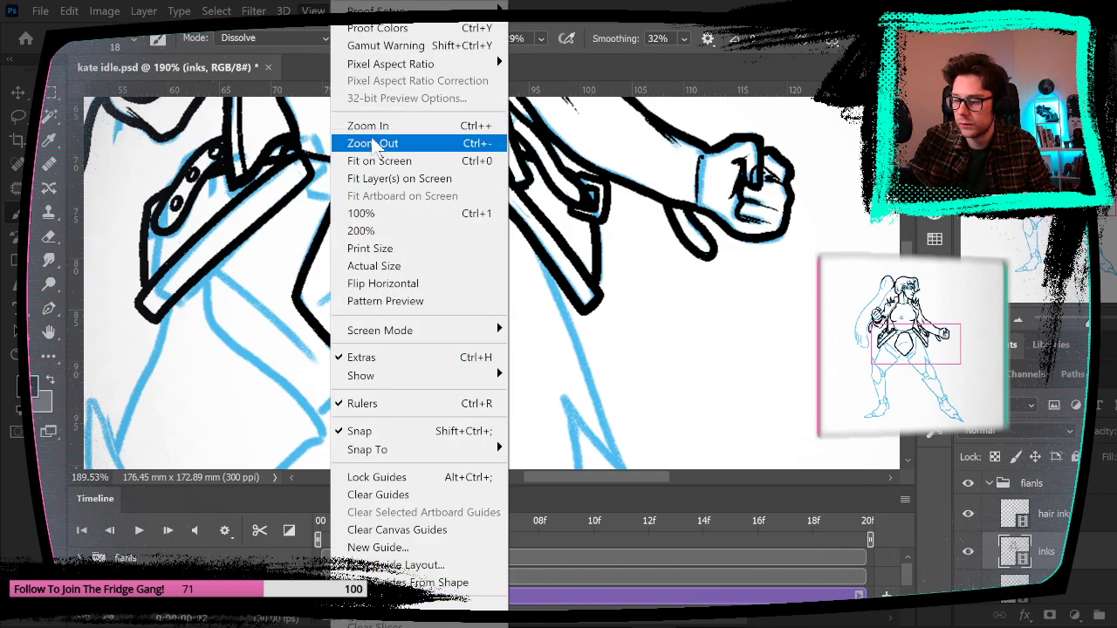
pyautogui.click(393, 161)
pyautogui.click(138, 530)
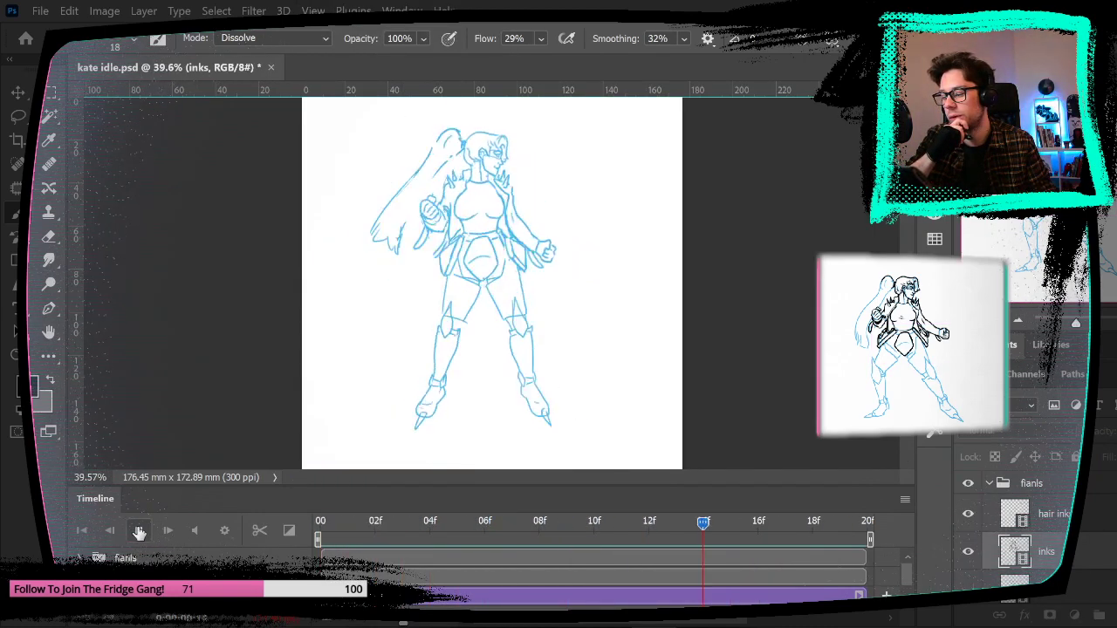
pyautogui.click(139, 530)
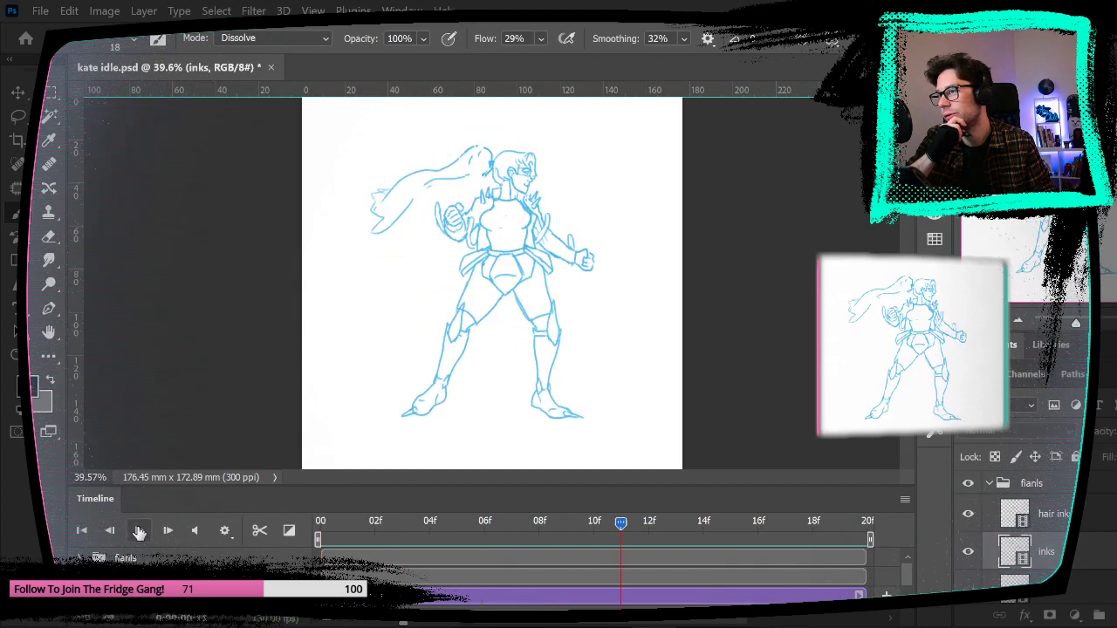
pyautogui.click(316, 529)
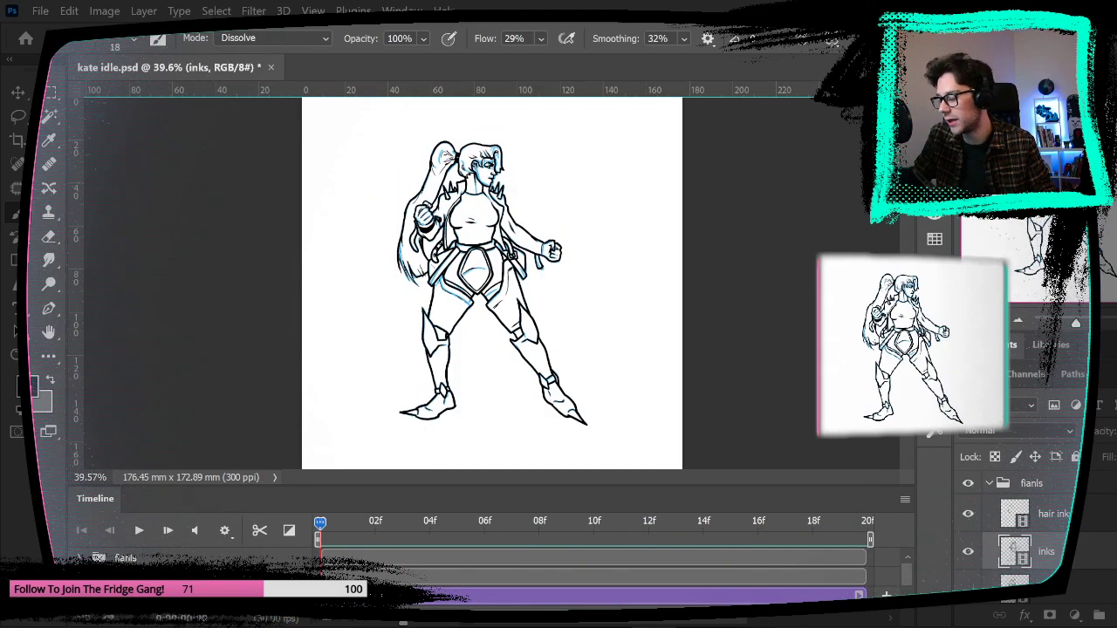
# Step: Show the shade and colour layers to view the first frame's finished colouring, and hide both layers again
pyautogui.scroll(-2, 1012, 532)
pyautogui.click(967, 550)
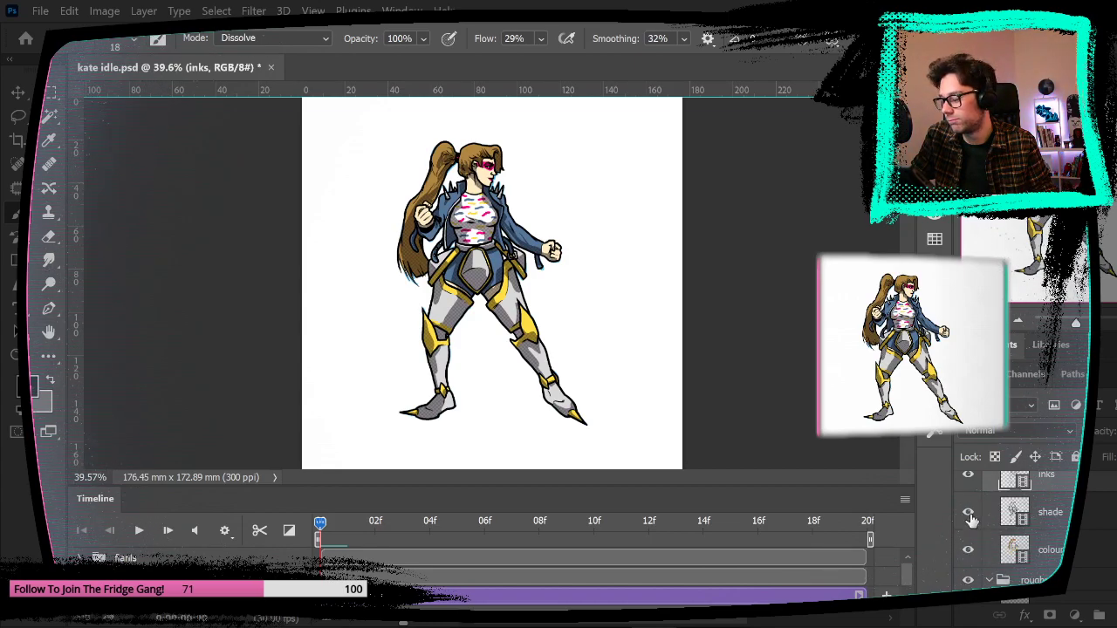
pyautogui.moveTo(967, 515); pyautogui.dragTo(967, 551)
pyautogui.press('space')
# Step: Ink the inner border line parallel to the pelvis plate's outline on all sides in the second frame
pyautogui.press('z')
pyautogui.moveTo(484, 272); pyautogui.dragTo(589, 333)
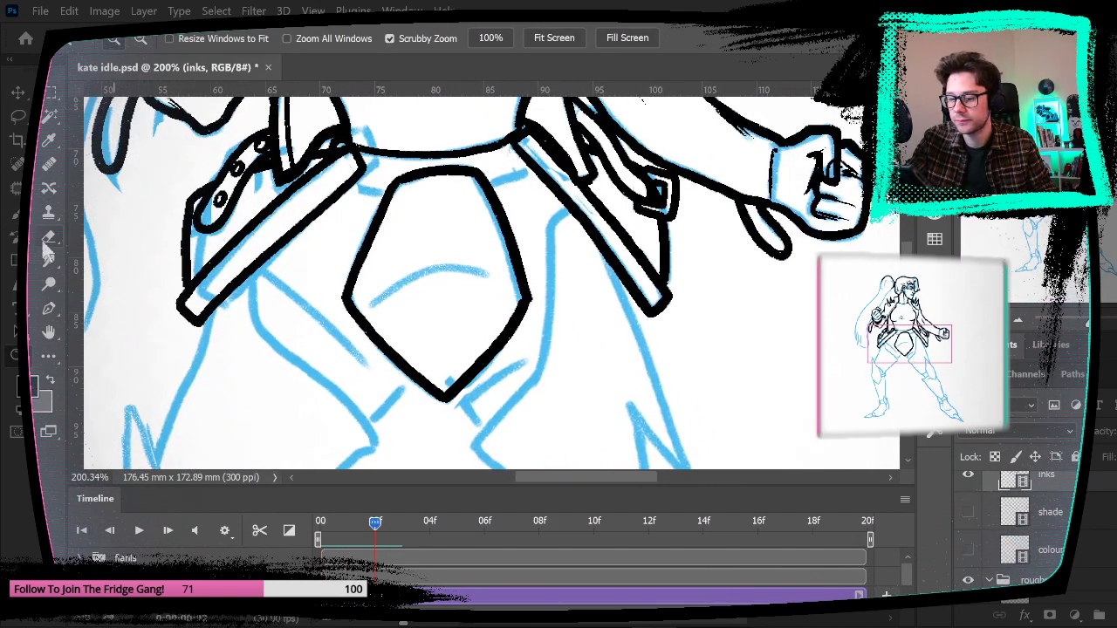
pyautogui.press('b')
pyautogui.moveTo(356, 294); pyautogui.dragTo(408, 194)
pyautogui.moveTo(354, 297)
pyautogui.mouseDown()
pyautogui.moveTo(441, 378)
pyautogui.moveTo(511, 300)
pyautogui.mouseUp()
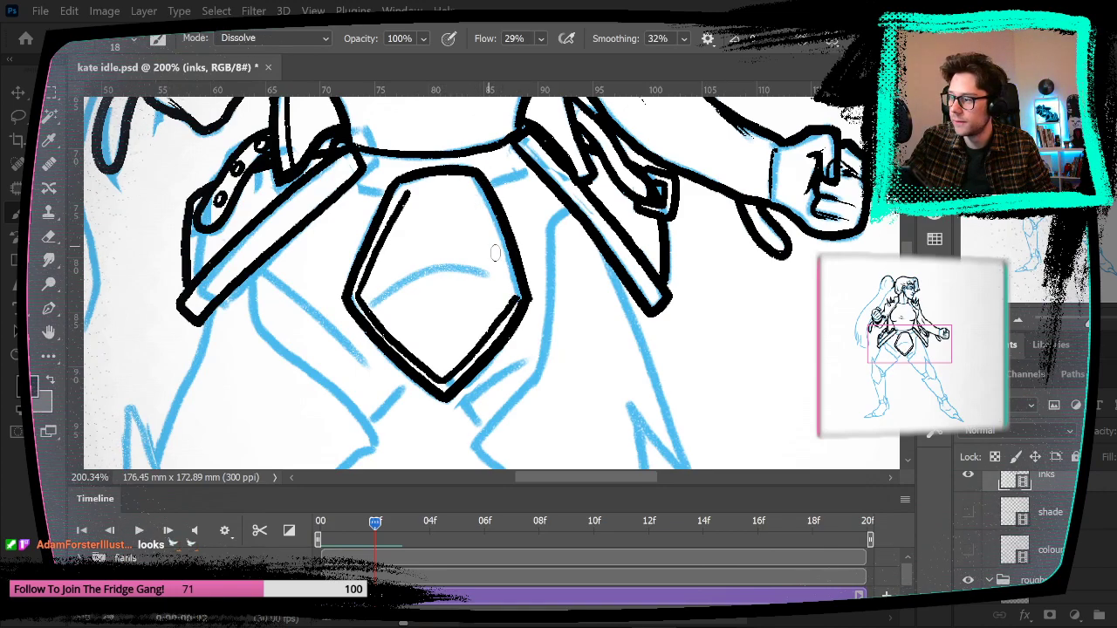
pyautogui.moveTo(469, 188); pyautogui.dragTo(519, 302)
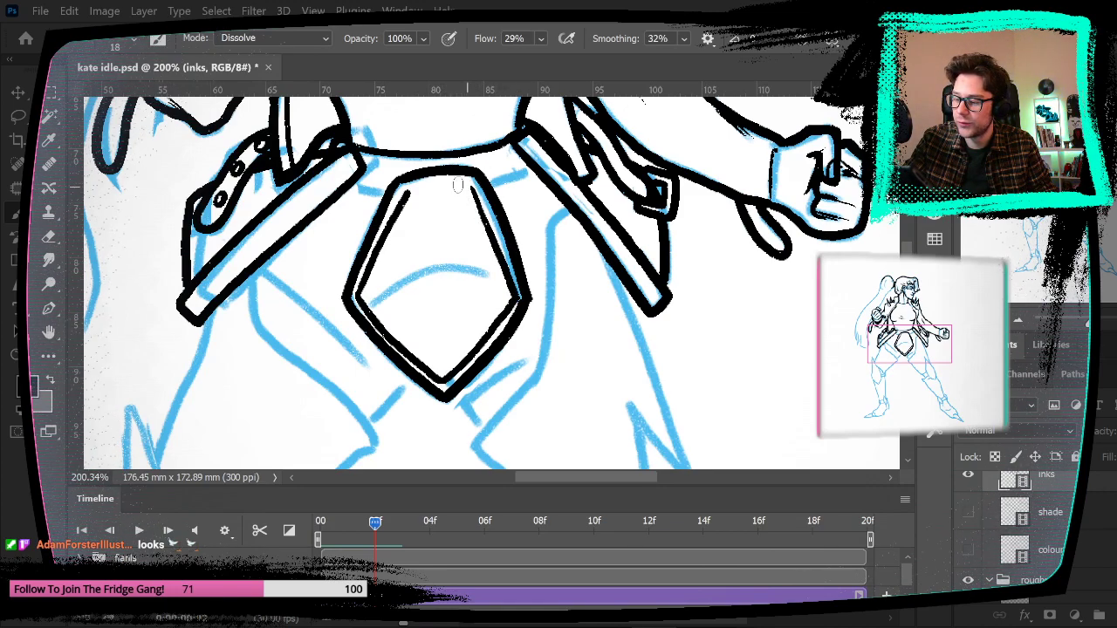
pyautogui.moveTo(407, 189)
pyautogui.mouseDown()
pyautogui.moveTo(476, 181)
pyautogui.moveTo(489, 221)
pyautogui.mouseUp()
pyautogui.hotkey('ctrl', 'z')
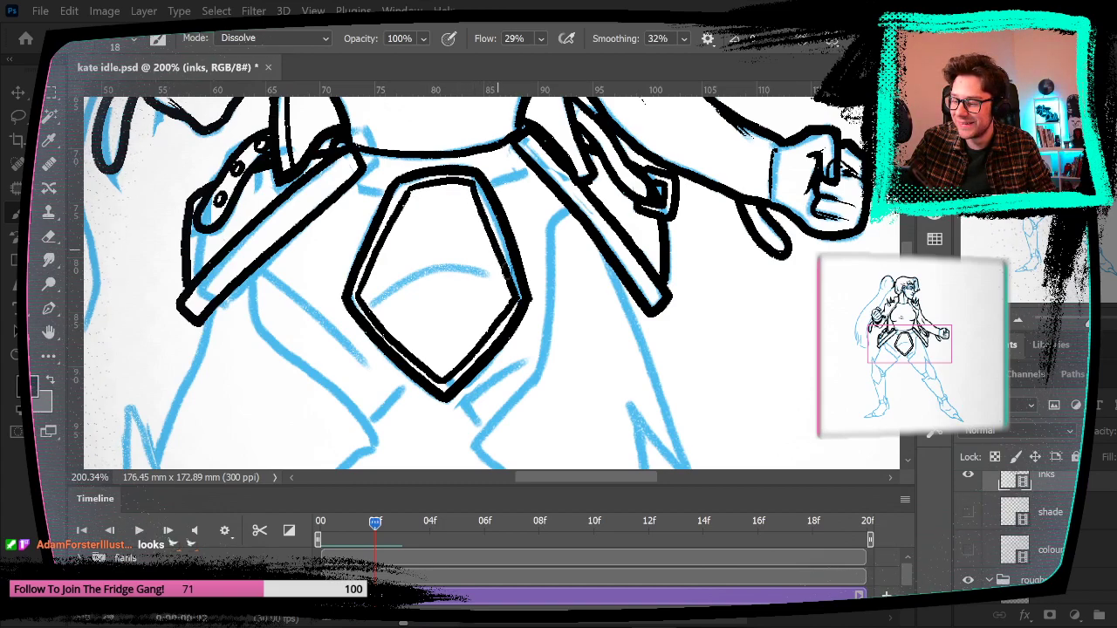
# Step: Ink a thin, tapered arc across the middle of the pelvis plate, retrying the stroke until its curve fits
pyautogui.moveTo(368, 298); pyautogui.dragTo(466, 271)
pyautogui.hotkey('ctrl', 'z')
pyautogui.moveTo(369, 296)
pyautogui.mouseDown()
pyautogui.moveTo(474, 259)
pyautogui.moveTo(497, 271)
pyautogui.mouseUp()
pyautogui.hotkey('ctrl', 'z')
pyautogui.moveTo(361, 298)
pyautogui.mouseDown()
pyautogui.moveTo(386, 283)
pyautogui.moveTo(487, 274)
pyautogui.mouseUp()
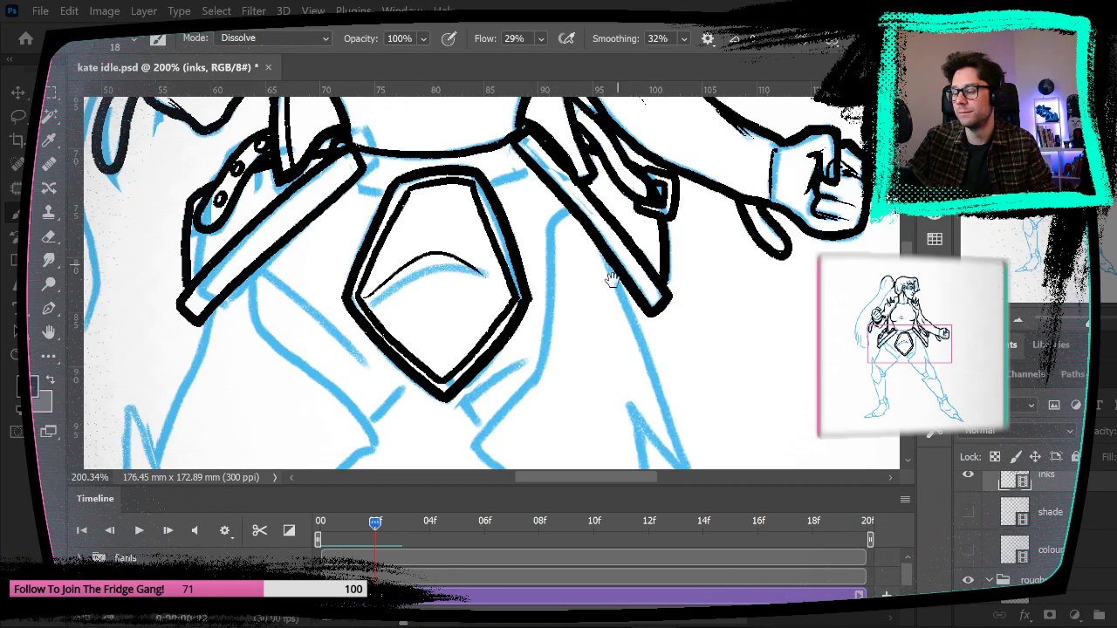
# Step: Ink the waistband's lower edge on both sides of the pelvis plate, joining it to the diagonal belt bands
pyautogui.moveTo(614, 271); pyautogui.dragTo(593, 309)
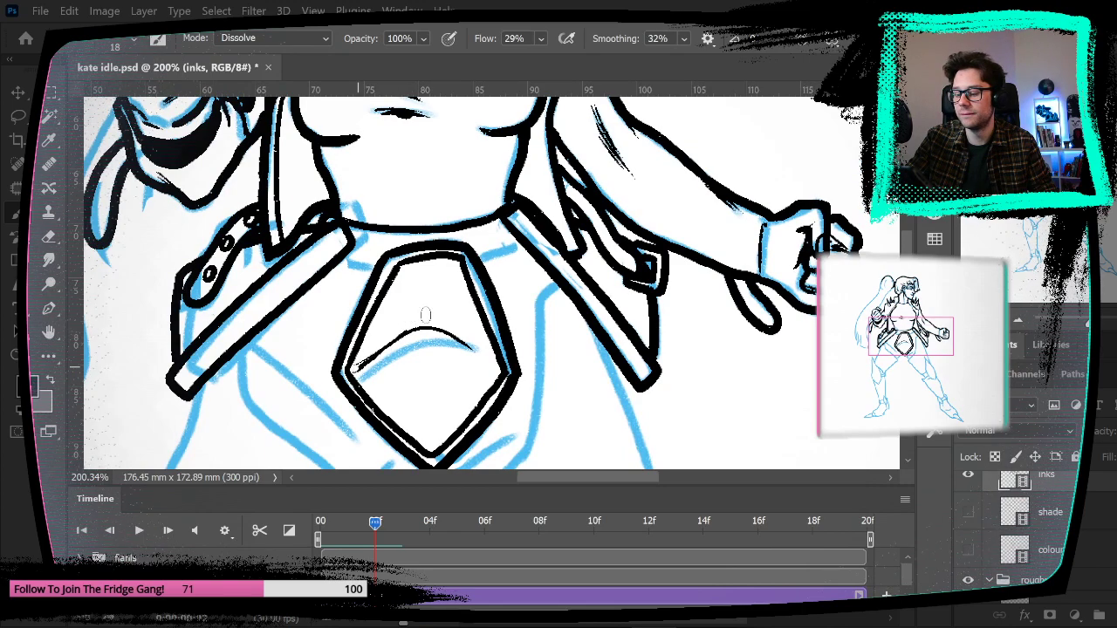
pyautogui.moveTo(485, 282); pyautogui.dragTo(550, 270)
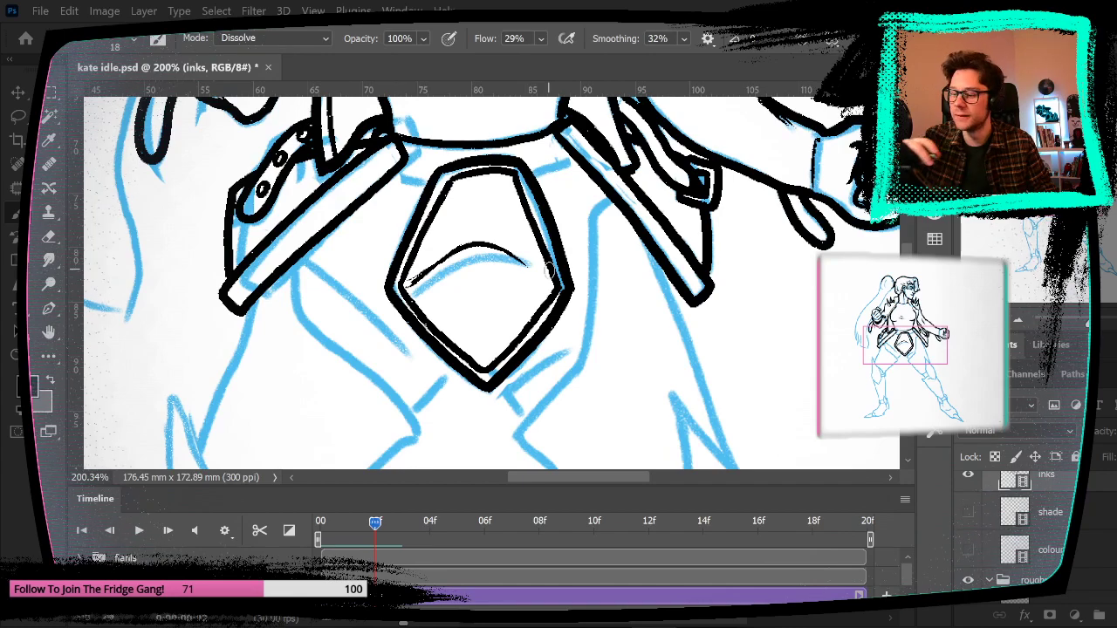
pyautogui.moveTo(392, 173); pyautogui.dragTo(441, 183)
pyautogui.hotkey('ctrl', 'z')
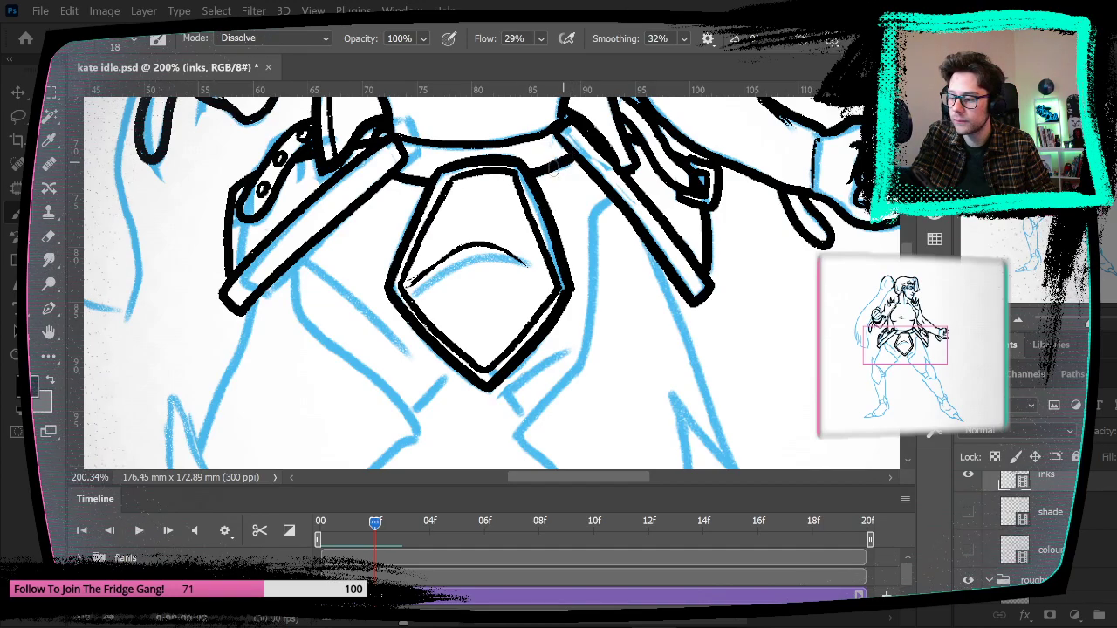
pyautogui.moveTo(613, 210); pyautogui.dragTo(622, 288)
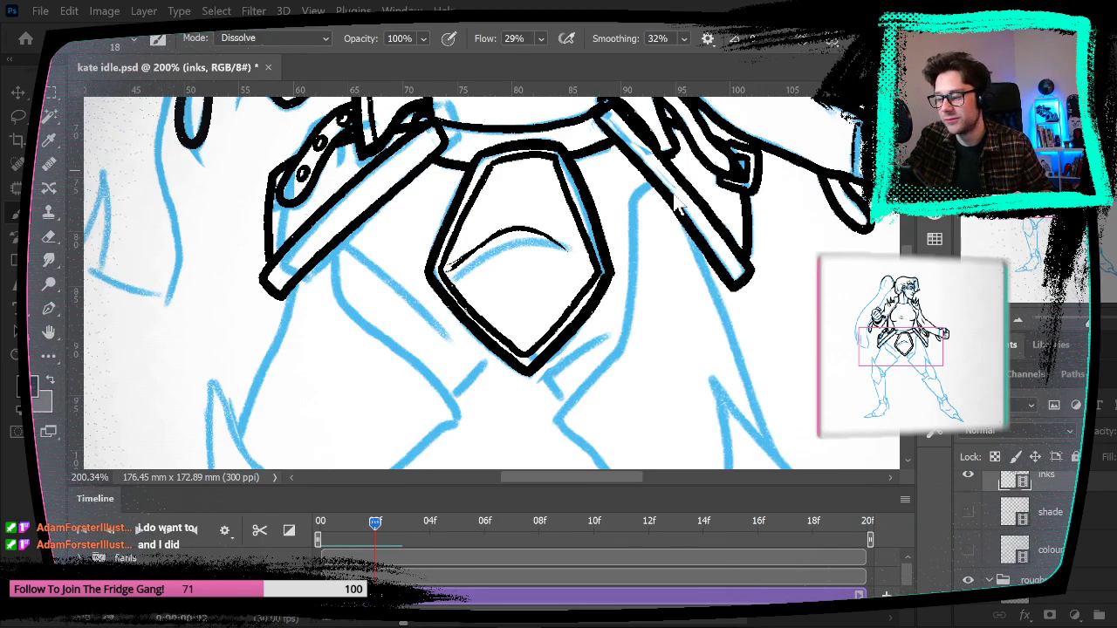
# Step: Ink the thigh armour's curved upper edge from the raised-fist side's belt band down towards the crotch
pyautogui.scroll(4, 602, 218)
pyautogui.moveTo(717, 274); pyautogui.dragTo(744, 140)
pyautogui.moveTo(595, 241); pyautogui.dragTo(627, 231)
pyautogui.moveTo(637, 463); pyautogui.dragTo(451, 226)
pyautogui.moveTo(393, 417); pyautogui.dragTo(471, 227)
pyautogui.moveTo(417, 393)
pyautogui.mouseDown()
pyautogui.moveTo(479, 247)
pyautogui.moveTo(481, 257)
pyautogui.mouseUp()
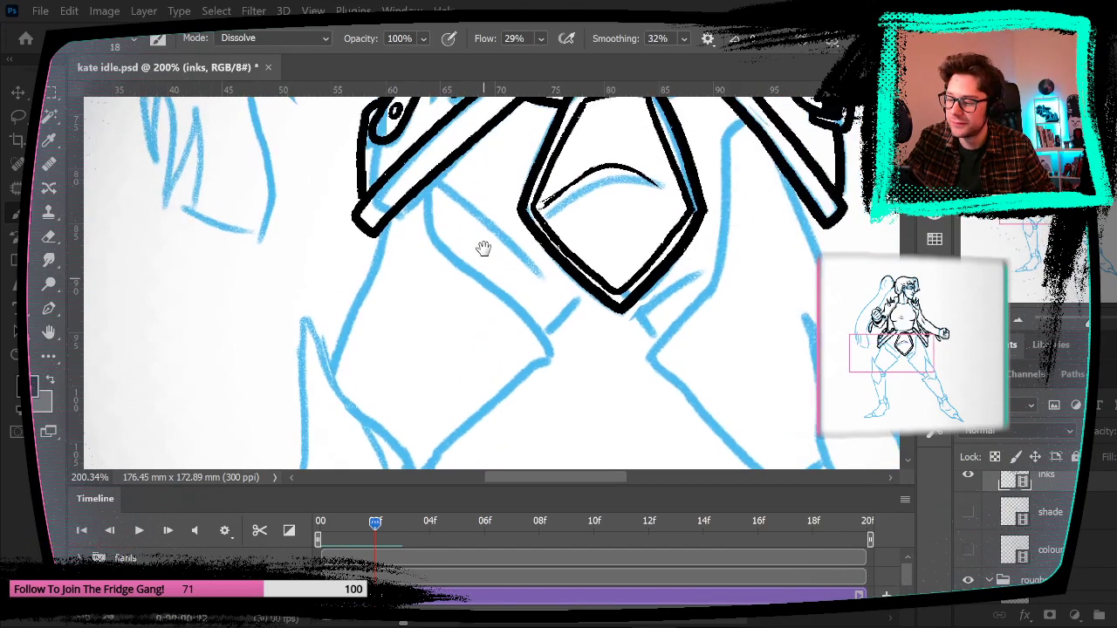
pyautogui.moveTo(425, 187)
pyautogui.mouseDown()
pyautogui.moveTo(429, 227)
pyautogui.moveTo(452, 257)
pyautogui.moveTo(548, 349)
pyautogui.mouseUp()
pyautogui.moveTo(619, 347)
pyautogui.mouseDown()
pyautogui.moveTo(578, 244)
pyautogui.moveTo(490, 336)
pyautogui.mouseUp()
pyautogui.moveTo(310, 139)
pyautogui.mouseDown()
pyautogui.moveTo(319, 200)
pyautogui.moveTo(443, 313)
pyautogui.mouseUp()
# Step: Flip between the first and second frames to compare the position of the thigh armour's upper edge
pyautogui.press('Left')
pyautogui.press('Right')
pyautogui.press('Left')
pyautogui.press('Right')
pyautogui.press('Left')
pyautogui.press('Right')
pyautogui.moveTo(482, 301); pyautogui.dragTo(559, 205)
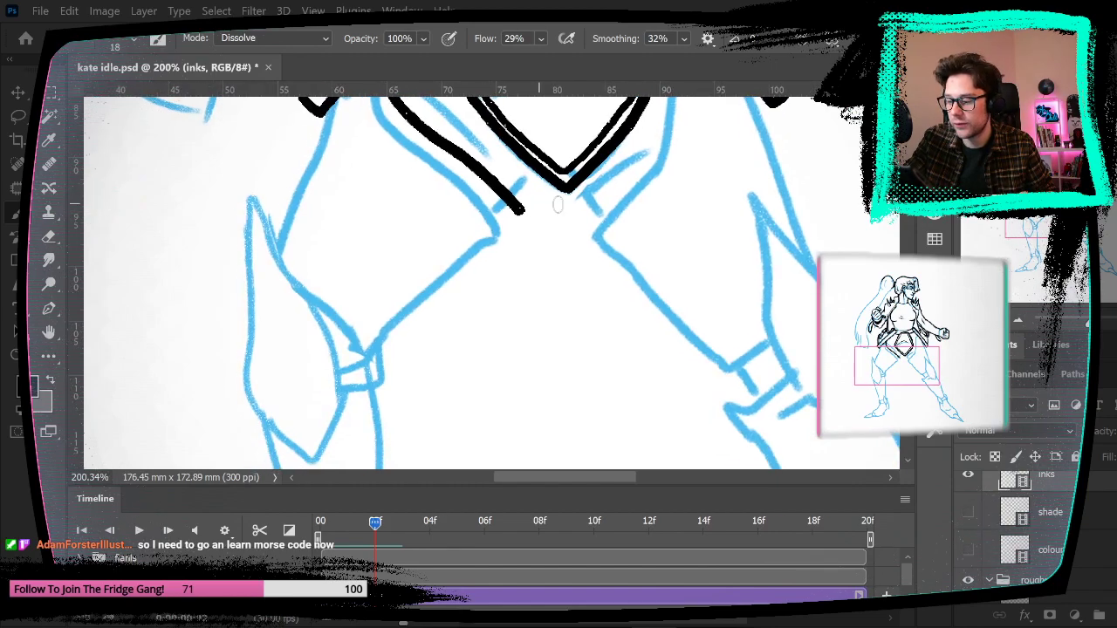
# Step: Enable onion skins and set their maximum opacity to 20% and minimum opacity to 10%
pyautogui.click(905, 498)
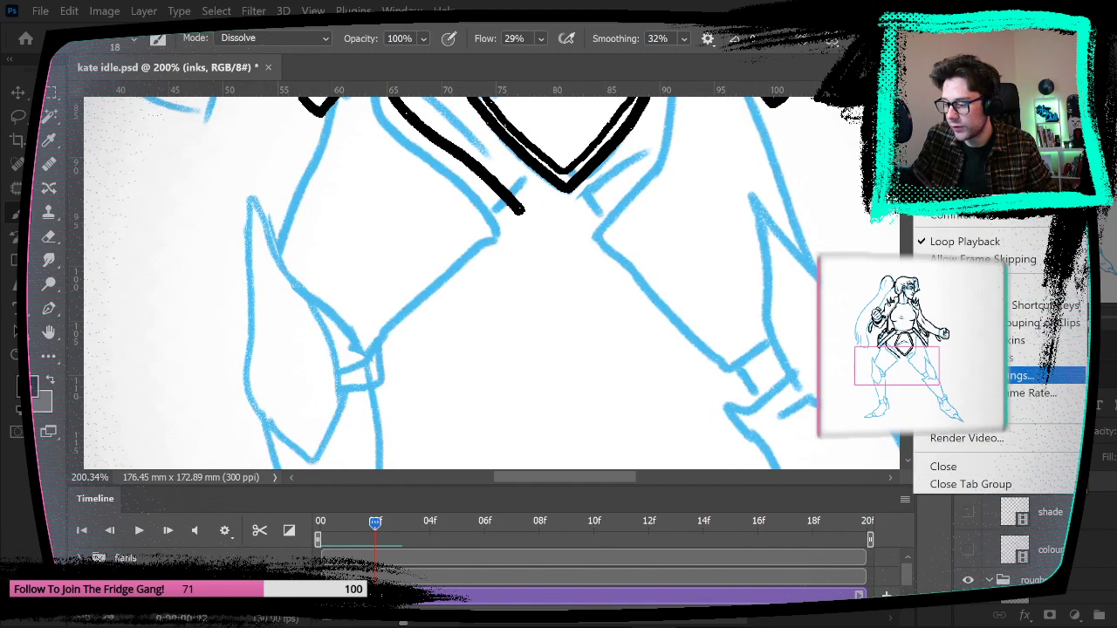
pyautogui.click(1043, 340)
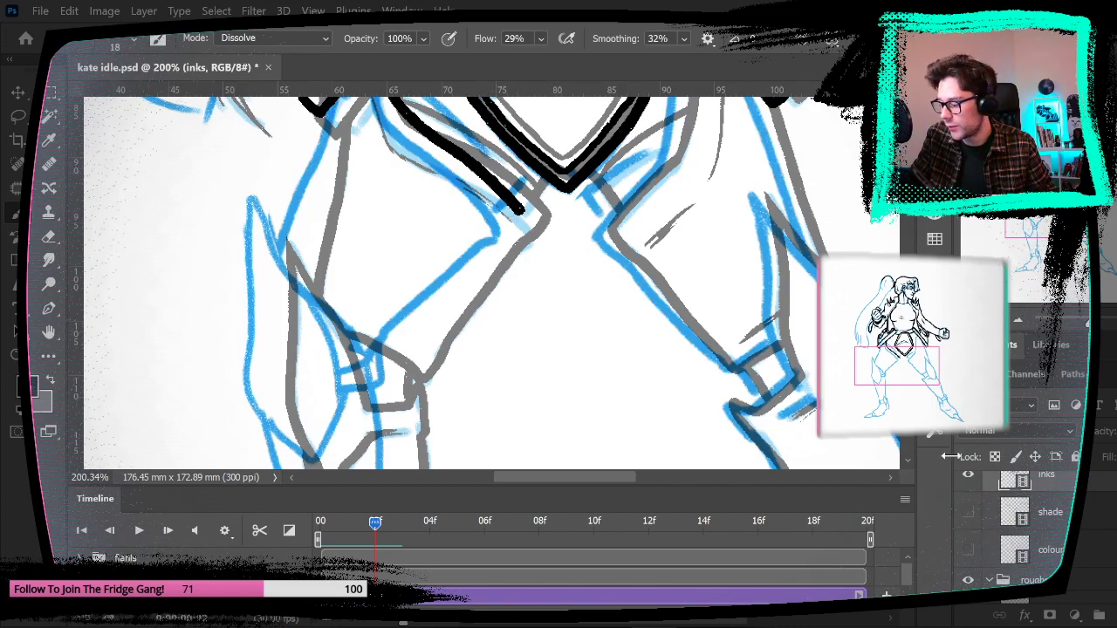
pyautogui.click(904, 498)
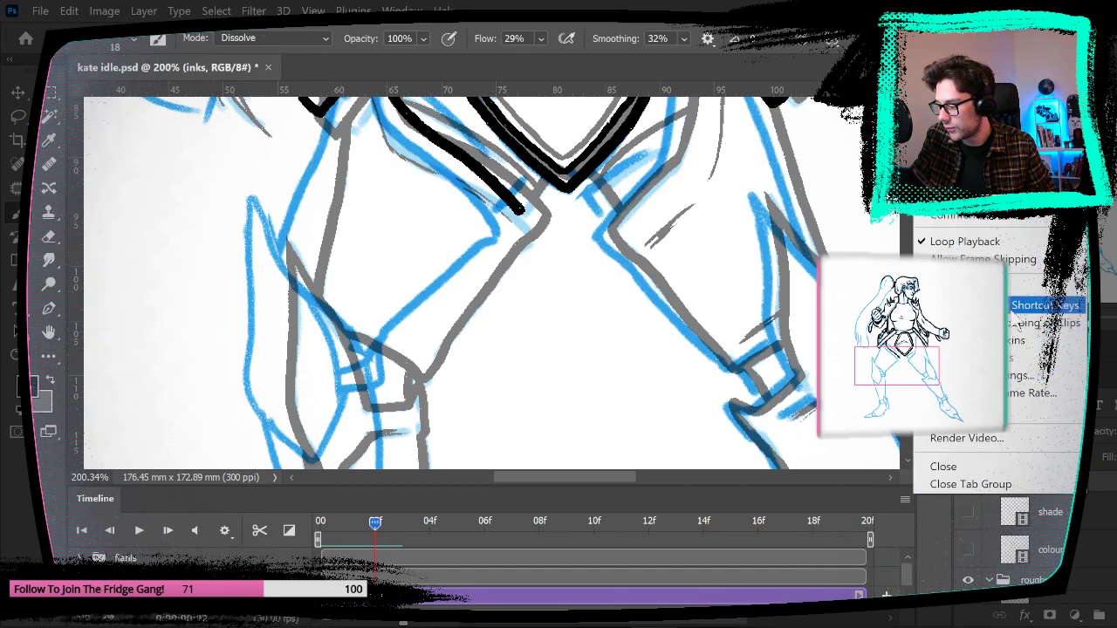
pyautogui.click(1021, 375)
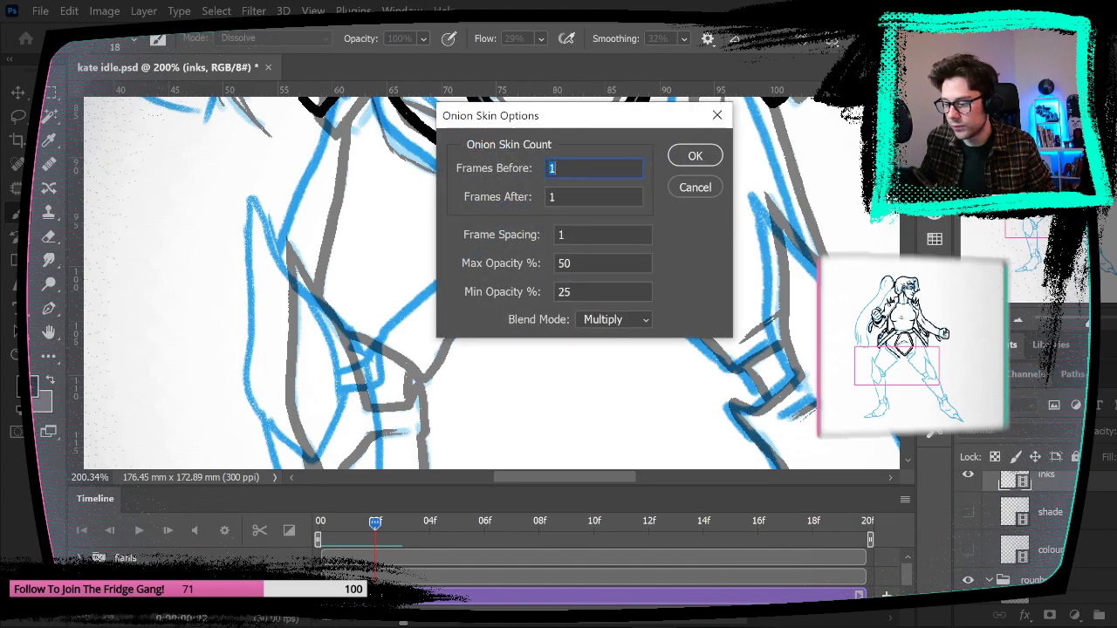
pyautogui.doubleClick(564, 263)
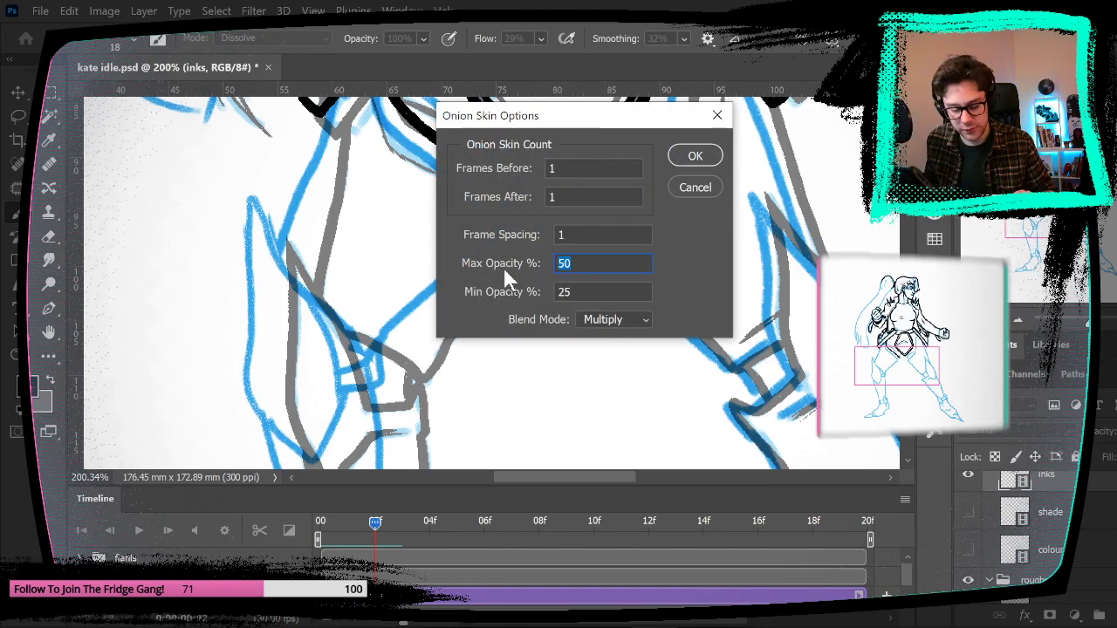
pyautogui.write('20')
pyautogui.click(606, 294)
pyautogui.moveTo(607, 294); pyautogui.dragTo(479, 294)
pyautogui.press('BackSpace')
pyautogui.write('10')
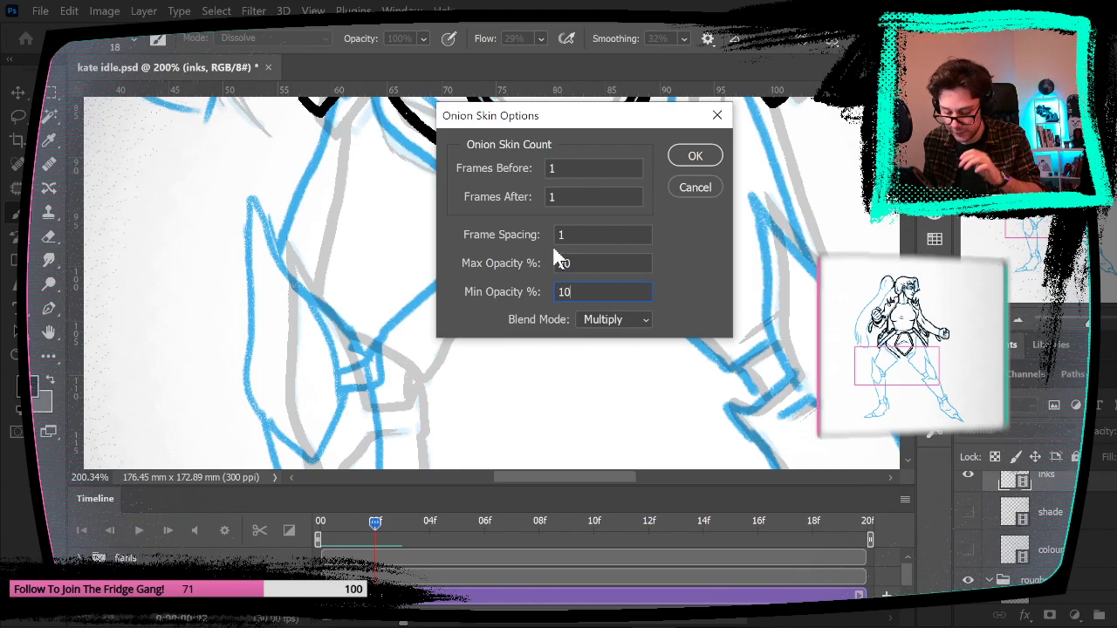
pyautogui.press('Return')
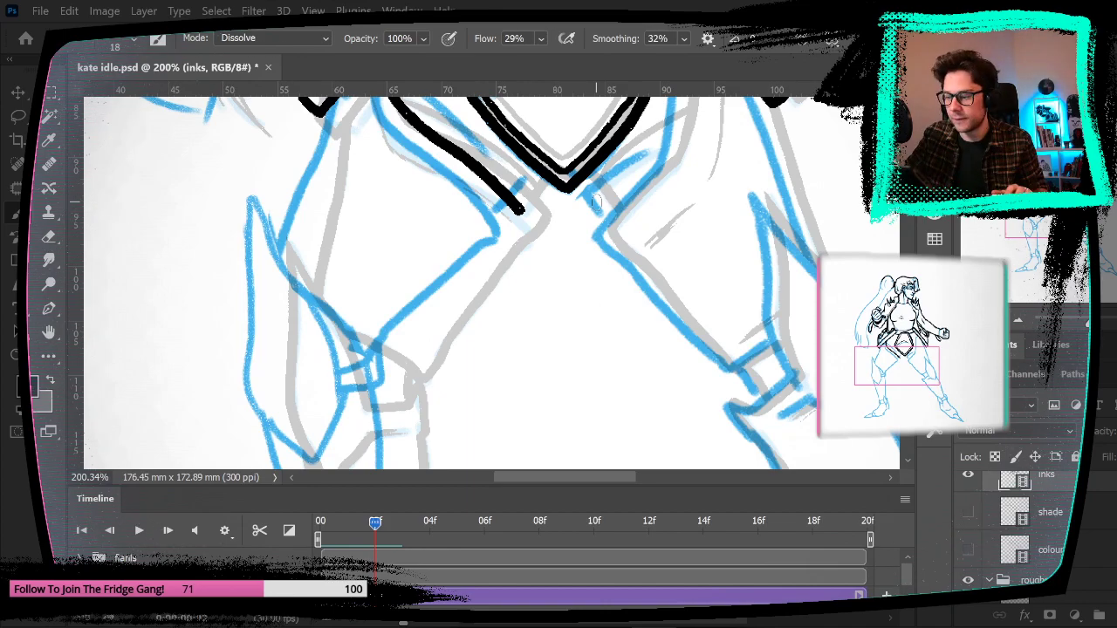
# Step: Ink the raised-fist side's thigh with an inner edge down to the knee and an outer edge below the belt band
pyautogui.scroll(3, 444, 357)
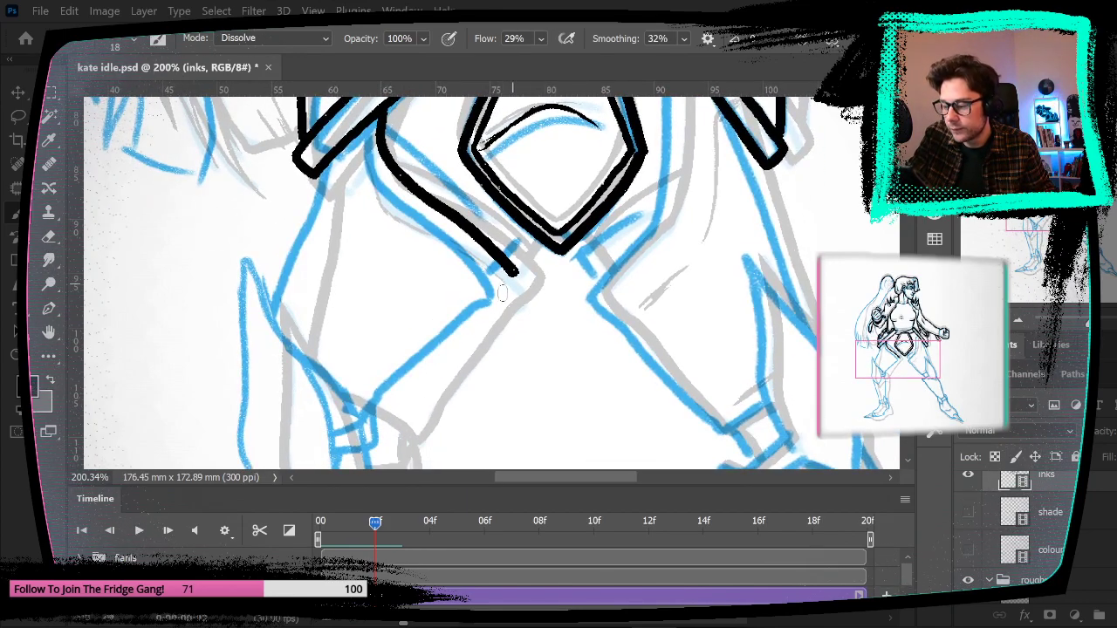
pyautogui.moveTo(511, 278); pyautogui.dragTo(364, 415)
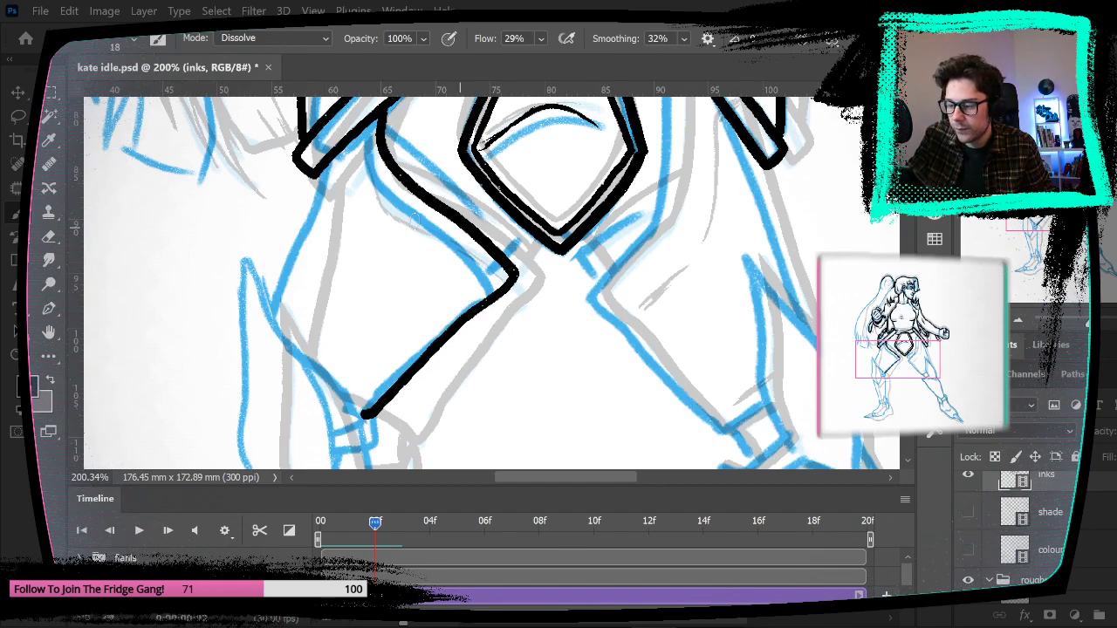
pyautogui.moveTo(323, 169); pyautogui.dragTo(273, 308)
# Step: Add thin, tapered detail lines inside the raised-fist side's thigh, along its upper armour edge and near the knee
pyautogui.moveTo(473, 377); pyautogui.dragTo(436, 237)
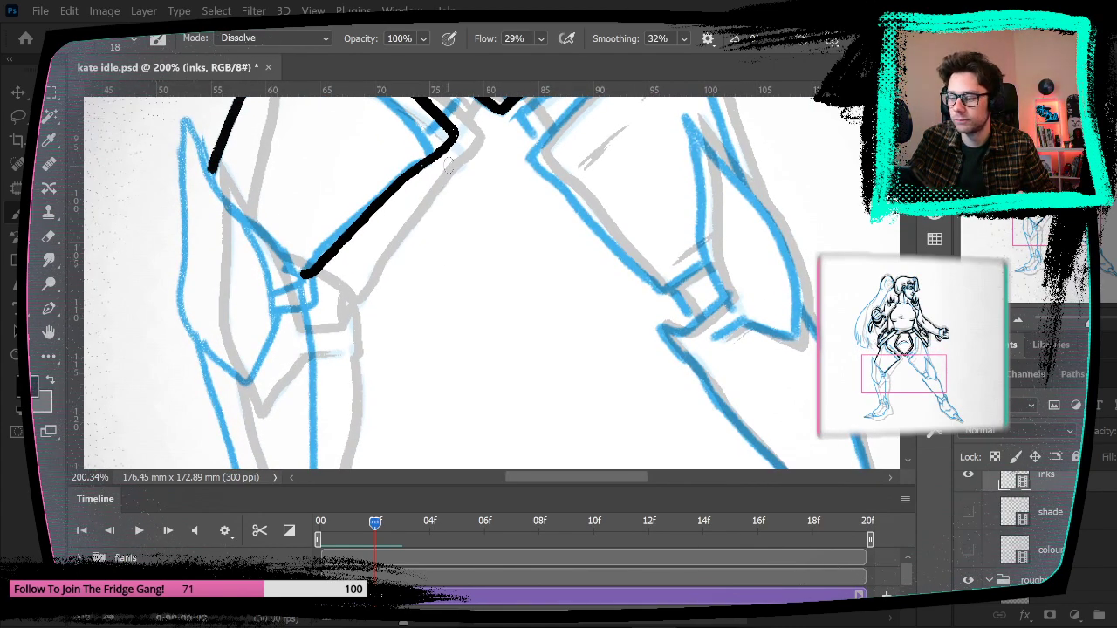
pyautogui.moveTo(467, 274); pyautogui.dragTo(429, 407)
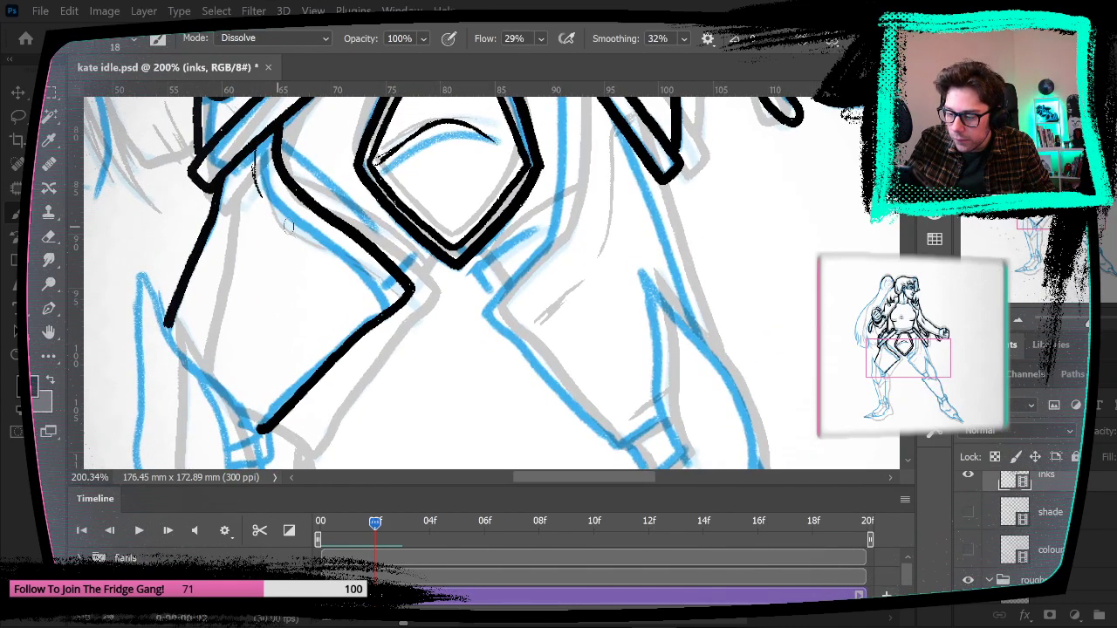
pyautogui.moveTo(257, 182); pyautogui.dragTo(281, 222)
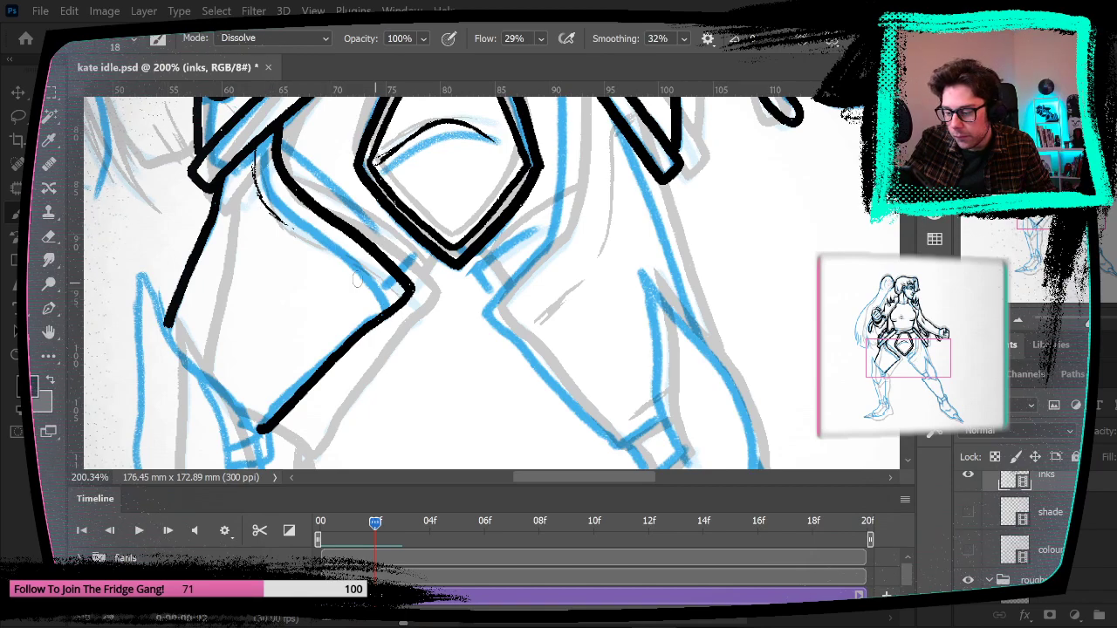
pyautogui.moveTo(343, 260); pyautogui.dragTo(384, 307)
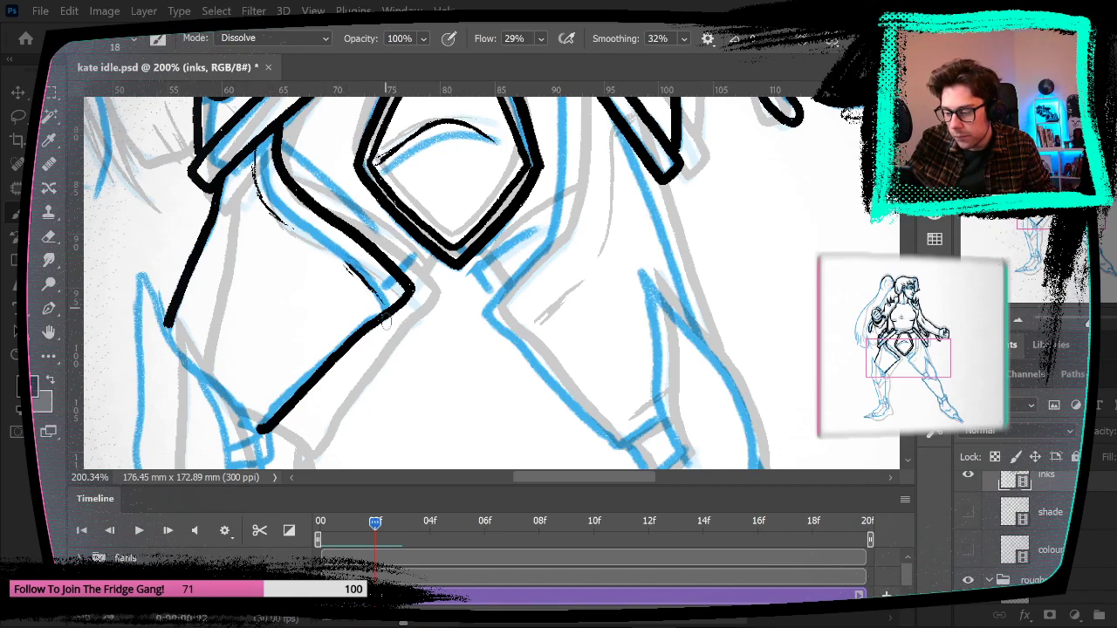
pyautogui.moveTo(234, 382); pyautogui.dragTo(272, 409)
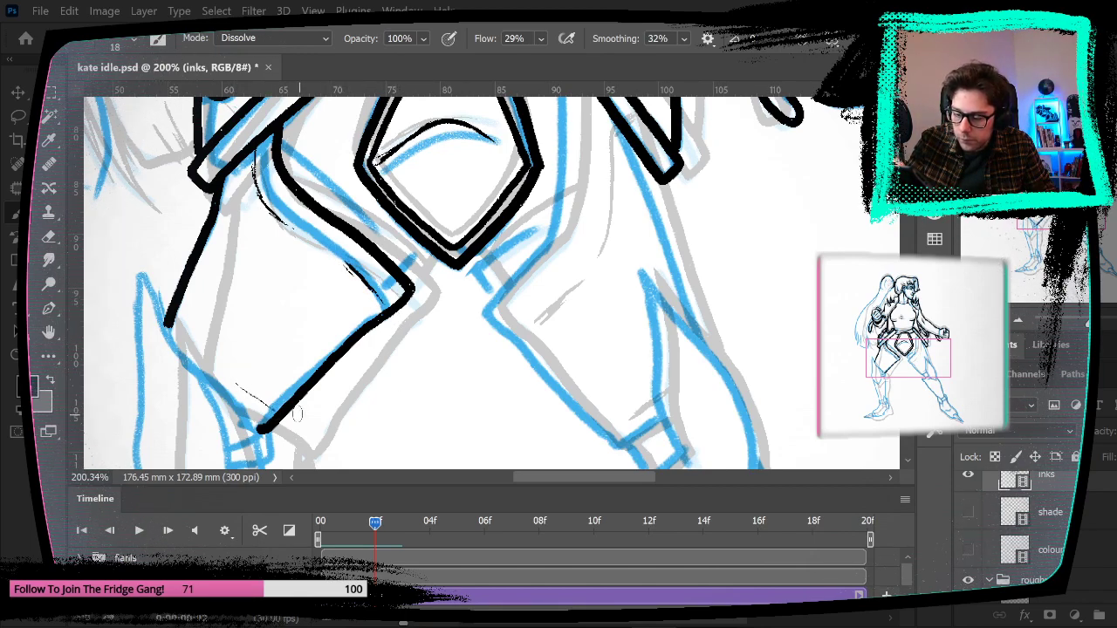
# Step: Ink the raised-fist side's pointed knee guard and its small side strap, comparing its position with the neighbouring frame
pyautogui.moveTo(301, 426); pyautogui.dragTo(479, 264)
pyautogui.moveTo(274, 117); pyautogui.dragTo(360, 292)
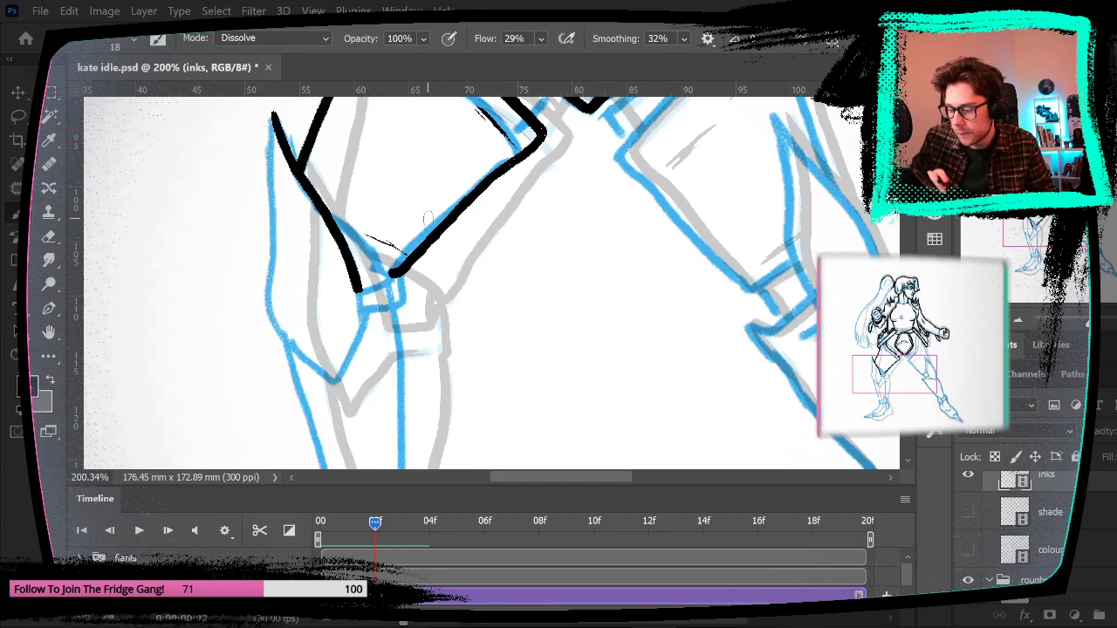
pyautogui.press('Left')
pyautogui.press('Right')
pyautogui.press('Left')
pyautogui.press('Right')
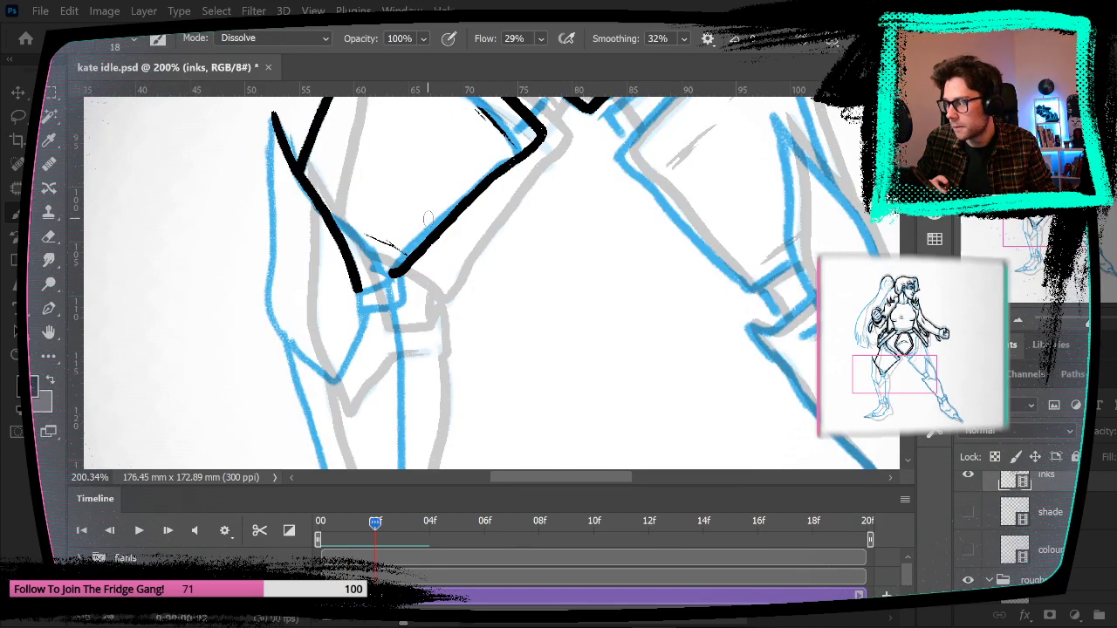
pyautogui.moveTo(358, 295)
pyautogui.mouseDown()
pyautogui.moveTo(390, 290)
pyautogui.moveTo(366, 311)
pyautogui.moveTo(402, 307)
pyautogui.moveTo(405, 286)
pyautogui.moveTo(413, 316)
pyautogui.moveTo(406, 330)
pyautogui.moveTo(362, 335)
pyautogui.moveTo(405, 332)
pyautogui.moveTo(411, 302)
pyautogui.moveTo(361, 355)
pyautogui.moveTo(363, 339)
pyautogui.moveTo(331, 385)
pyautogui.moveTo(276, 329)
pyautogui.moveTo(266, 280)
pyautogui.moveTo(272, 106)
pyautogui.mouseUp()
pyautogui.hotkey('ctrl', 'z')
pyautogui.hotkey('ctrl', 'z')
pyautogui.scroll(-2, 529, 275)
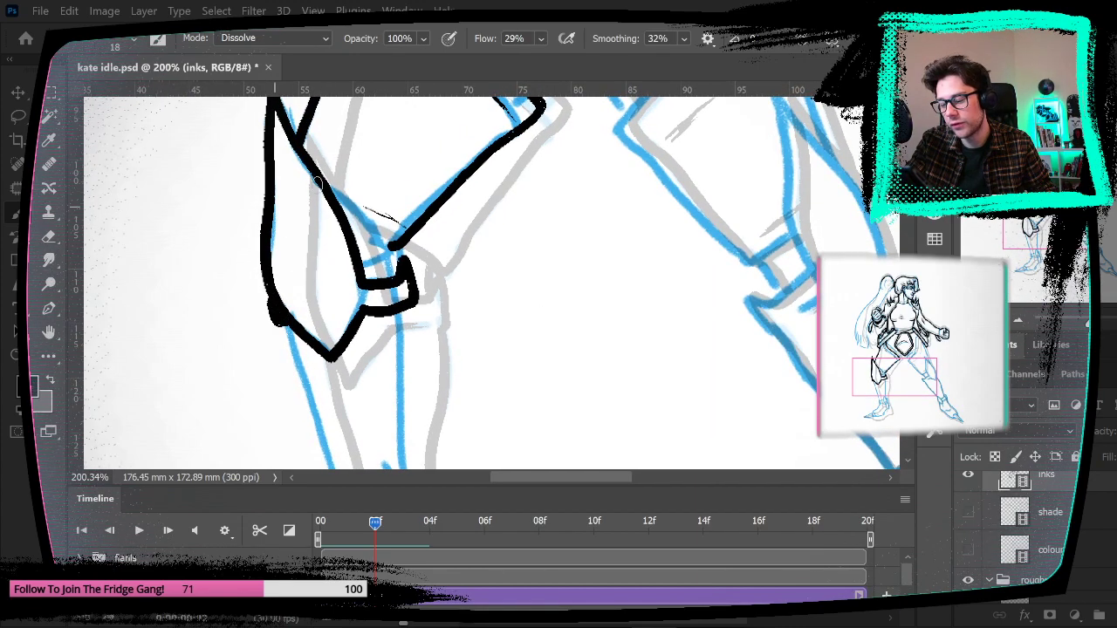
# Step: Trim the thick ink at the knee guard's lower outer corner with the Eraser, restoring a clean angular edge
pyautogui.moveTo(285, 324)
pyautogui.mouseDown()
pyautogui.moveTo(267, 276)
pyautogui.moveTo(292, 307)
pyautogui.mouseUp()
pyautogui.press('e')
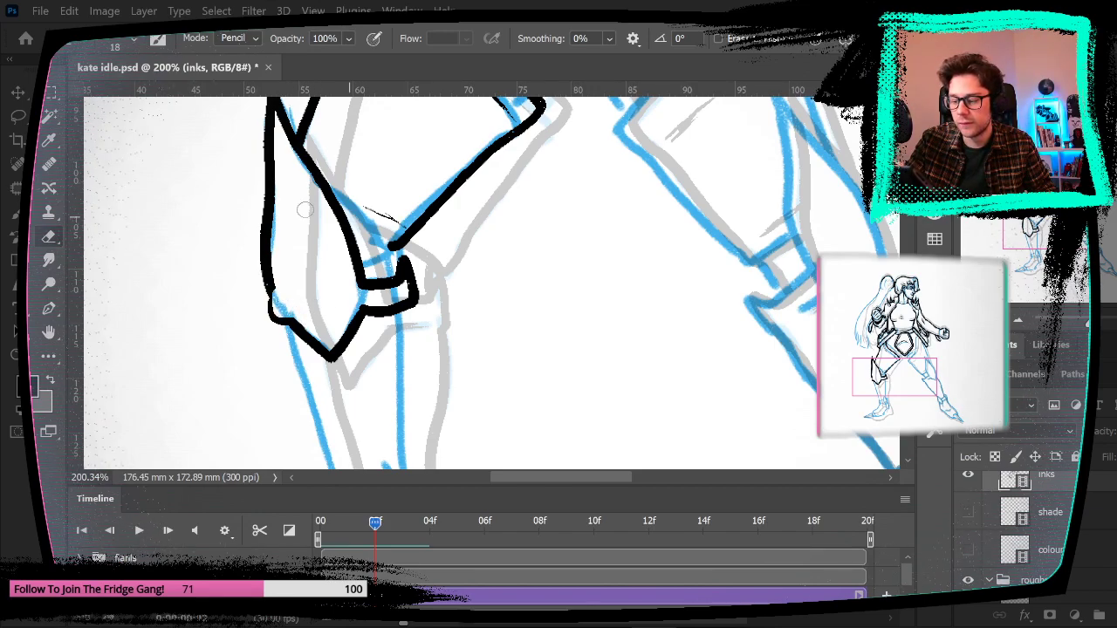
pyautogui.press('b')
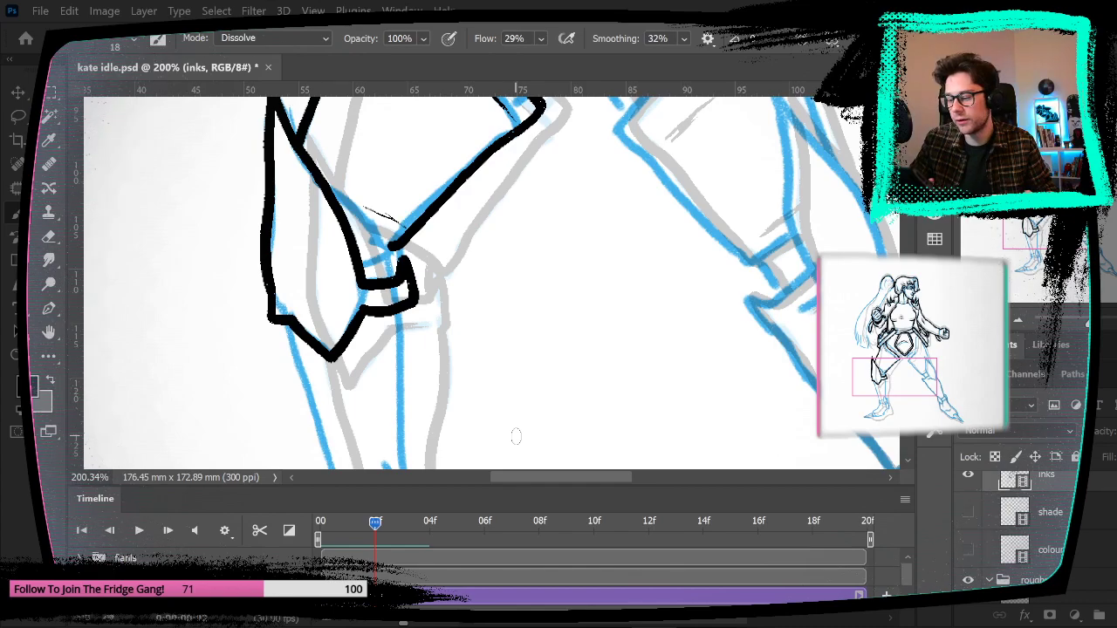
# Step: Step through the following rough frames to compare the leg poses, and return to the second frame
pyautogui.press('Right')
pyautogui.press('Right')
pyautogui.press('Right')
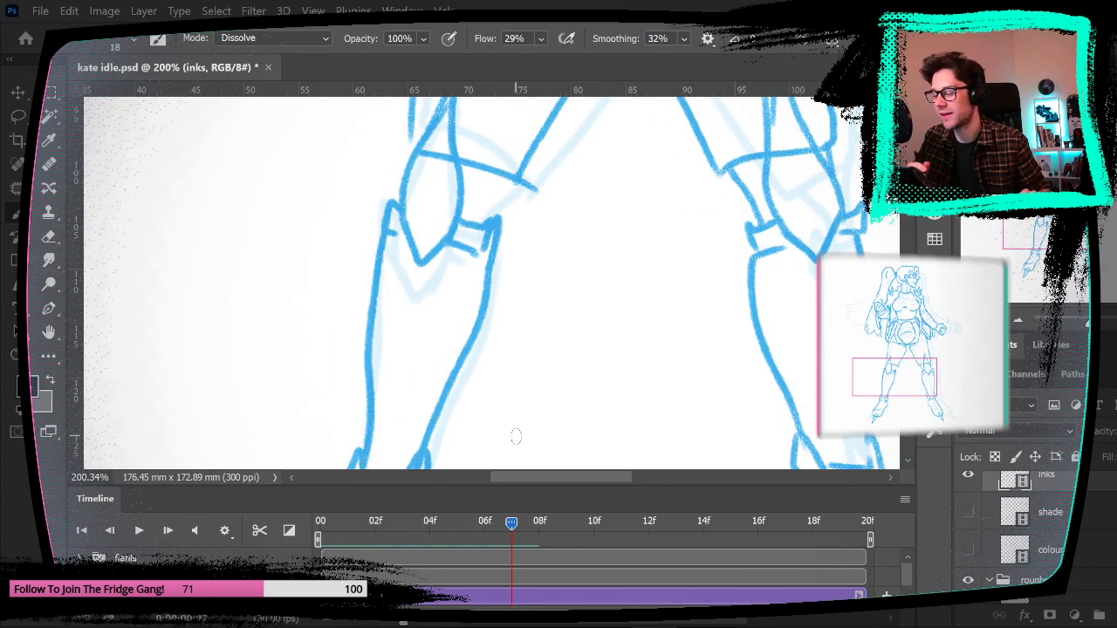
pyautogui.press('Left')
pyautogui.press('Left')
pyautogui.press('Left')
pyautogui.press('Left')
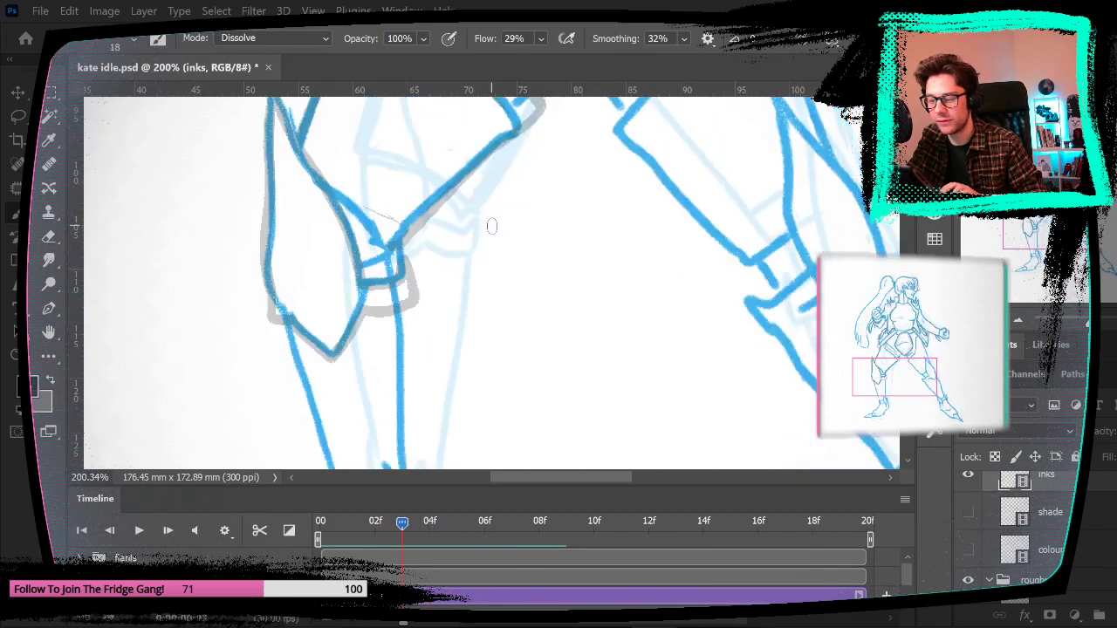
pyautogui.press('Left')
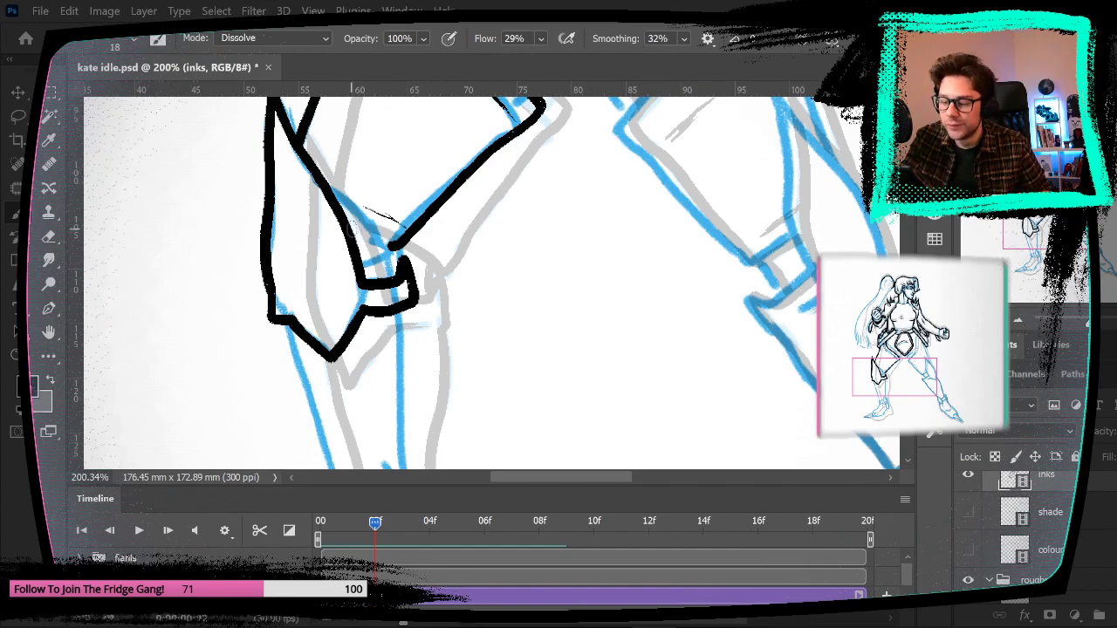
# Step: Close the raised-fist side's knee joint beneath the thigh, and ink both shin edges with the pointed ankle plate
pyautogui.moveTo(349, 226)
pyautogui.mouseDown()
pyautogui.moveTo(405, 252)
pyautogui.moveTo(533, 389)
pyautogui.mouseUp()
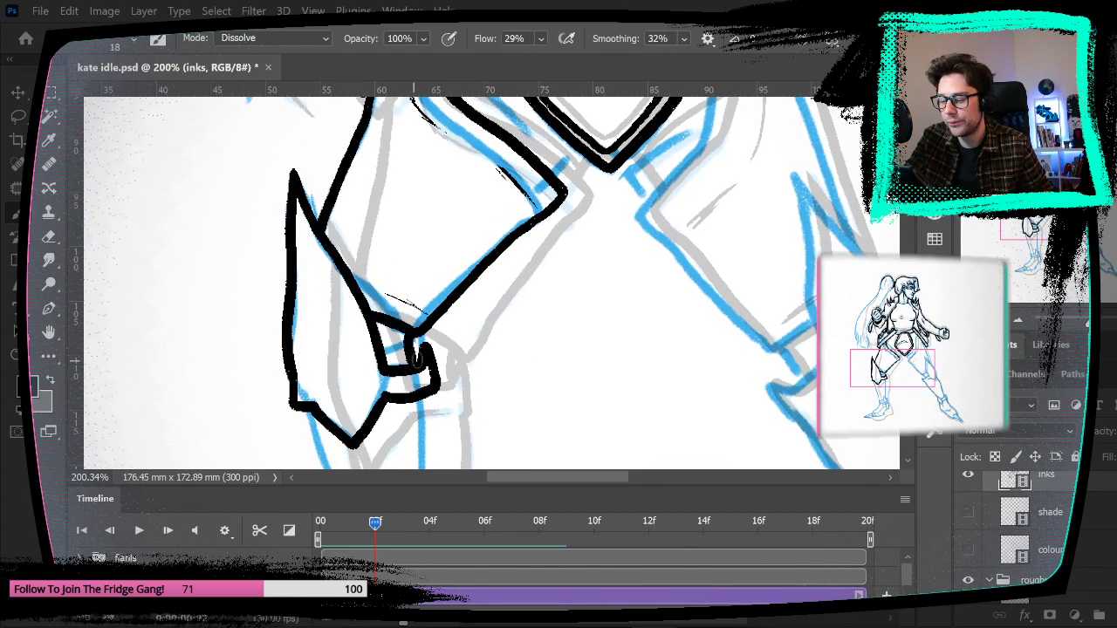
pyautogui.moveTo(406, 335); pyautogui.dragTo(417, 381)
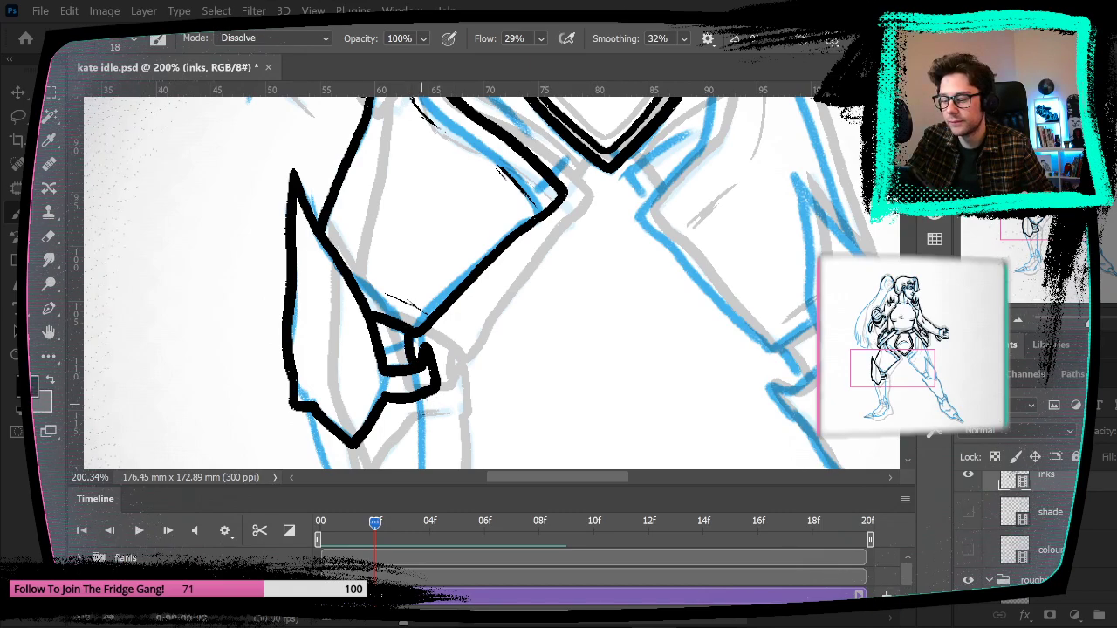
pyautogui.moveTo(445, 446); pyautogui.dragTo(491, 190)
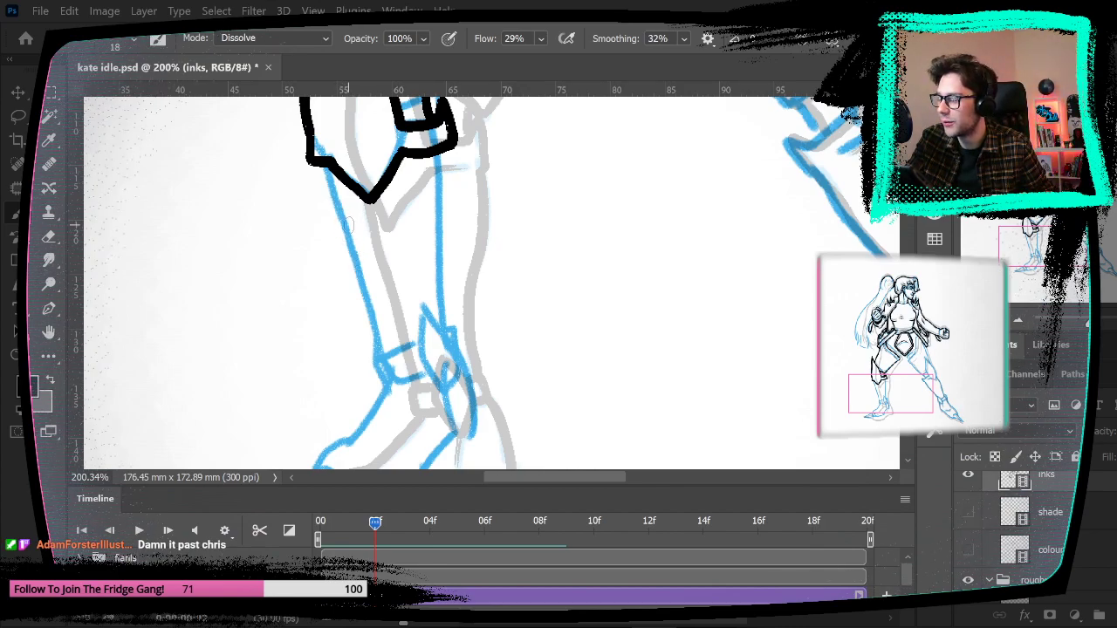
pyautogui.moveTo(325, 165); pyautogui.dragTo(381, 350)
pyautogui.moveTo(425, 306)
pyautogui.mouseDown()
pyautogui.moveTo(441, 393)
pyautogui.moveTo(450, 334)
pyautogui.moveTo(425, 302)
pyautogui.moveTo(440, 287)
pyautogui.moveTo(440, 147)
pyautogui.mouseUp()
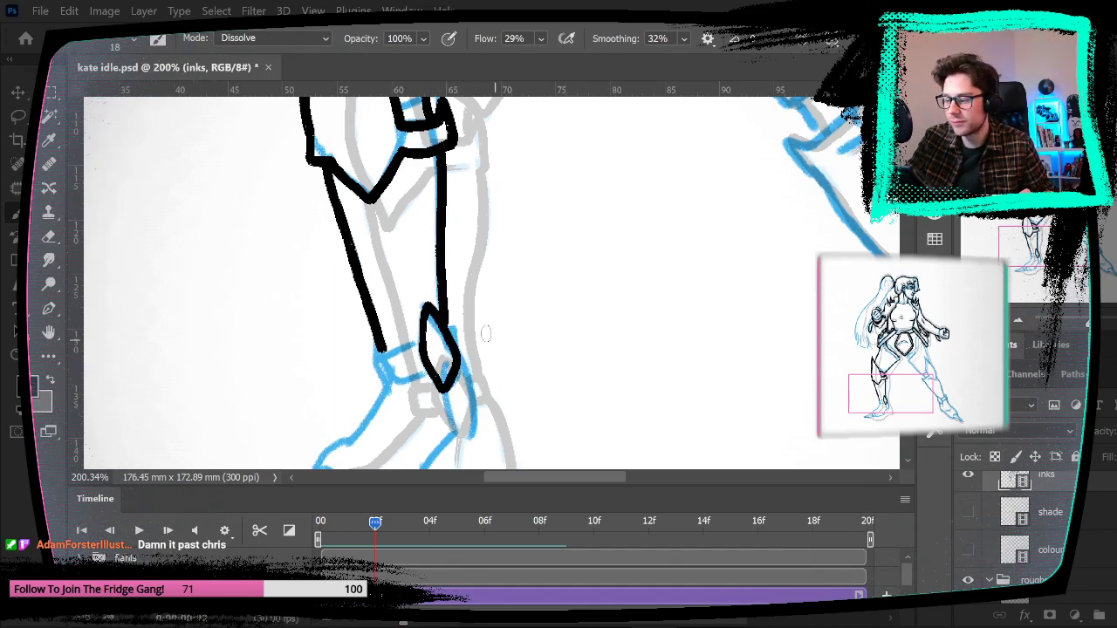
# Step: Ink the raised-fist side's ankle band and foot, including the heel, sole, pointed toe and thin fold lines
pyautogui.moveTo(450, 356)
pyautogui.mouseDown()
pyautogui.moveTo(513, 241)
pyautogui.moveTo(565, 197)
pyautogui.moveTo(616, 177)
pyautogui.moveTo(527, 185)
pyautogui.moveTo(529, 208)
pyautogui.moveTo(585, 218)
pyautogui.moveTo(495, 270)
pyautogui.mouseUp()
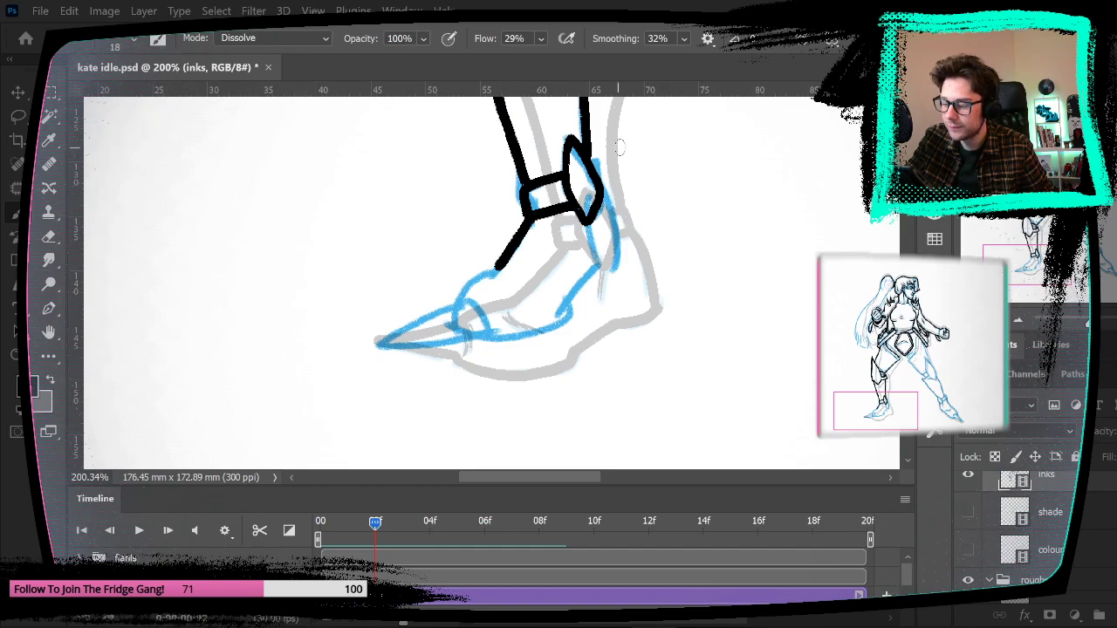
pyautogui.moveTo(601, 185)
pyautogui.mouseDown()
pyautogui.moveTo(616, 225)
pyautogui.moveTo(590, 277)
pyautogui.moveTo(534, 333)
pyautogui.moveTo(459, 333)
pyautogui.moveTo(398, 354)
pyautogui.moveTo(464, 308)
pyautogui.moveTo(402, 329)
pyautogui.moveTo(471, 294)
pyautogui.moveTo(403, 335)
pyautogui.moveTo(464, 300)
pyautogui.moveTo(479, 272)
pyautogui.moveTo(503, 264)
pyautogui.mouseUp()
pyautogui.hotkey('ctrl', 'z')
pyautogui.hotkey('ctrl', 'z')
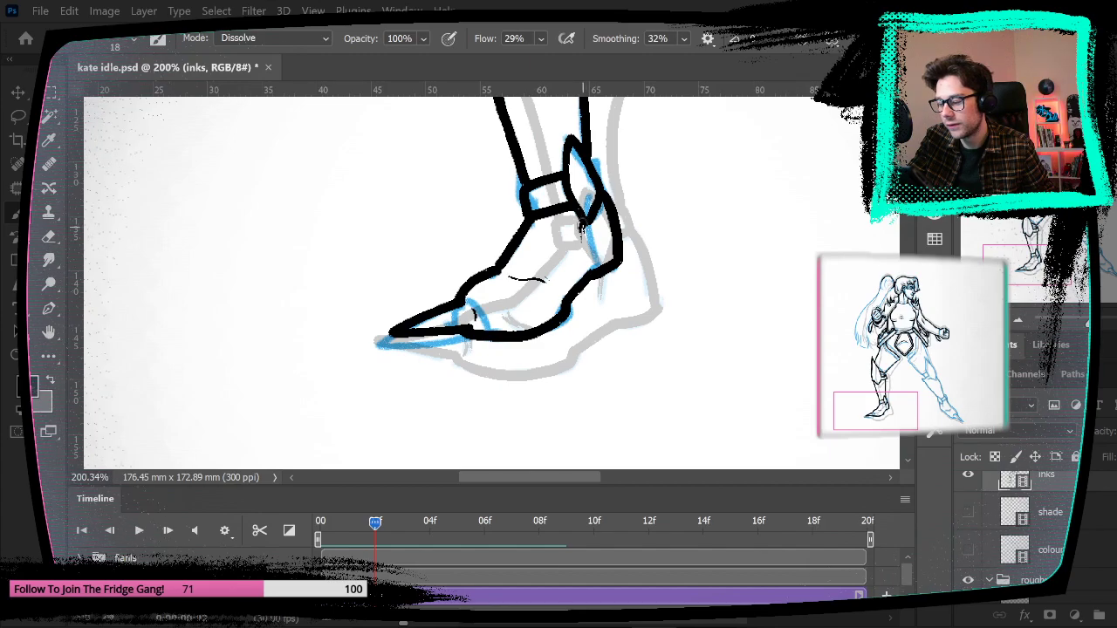
pyautogui.moveTo(659, 209); pyautogui.dragTo(640, 326)
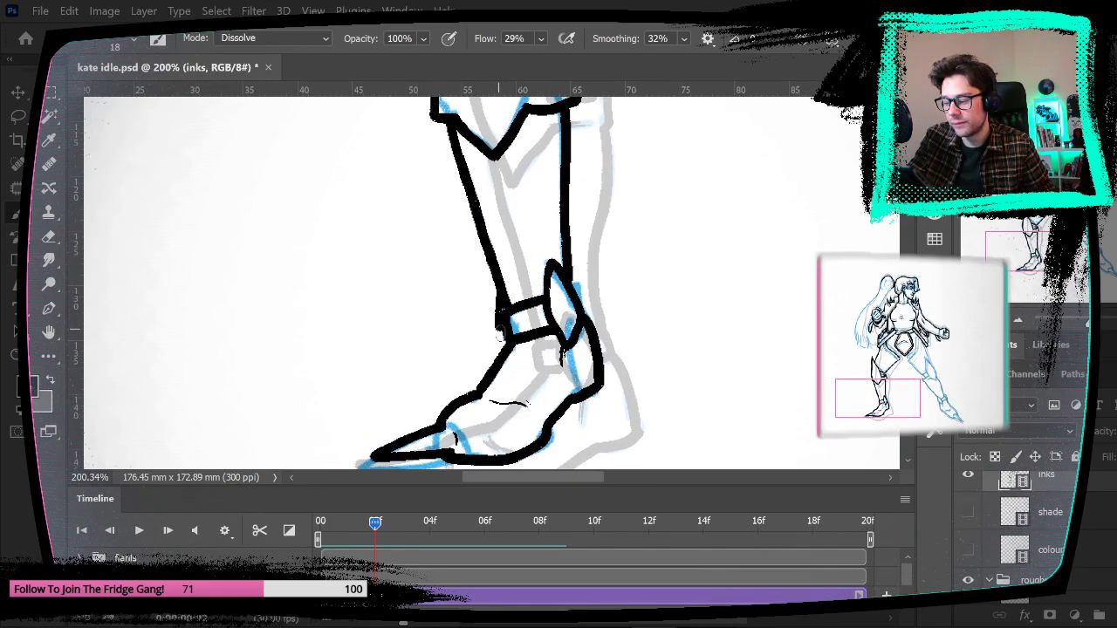
# Step: Ink a second edge along the raised-fist side's upper thigh armour towards the pelvis plate, checking it against the neighbouring frame
pyautogui.moveTo(609, 264); pyautogui.dragTo(564, 385)
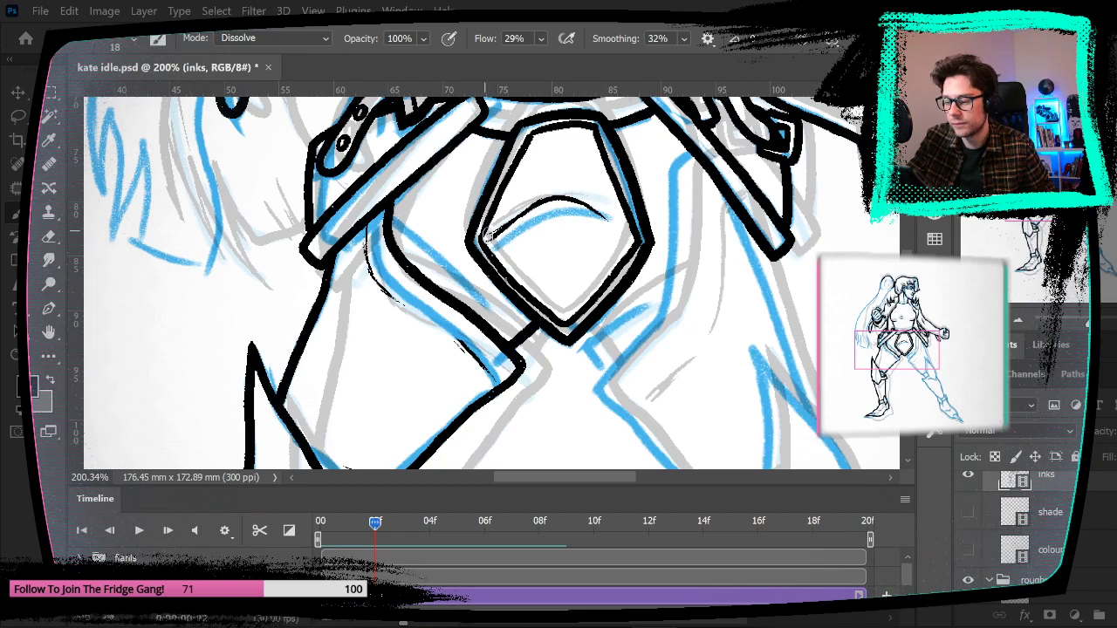
pyautogui.moveTo(391, 220); pyautogui.dragTo(521, 336)
pyautogui.press('Left')
pyautogui.press('Right')
# Step: Ink the extended leg's inner and outer thigh edges from the belt to the knee, with the knee guard's pointed sides
pyautogui.moveTo(538, 405)
pyautogui.mouseDown()
pyautogui.moveTo(529, 287)
pyautogui.moveTo(474, 230)
pyautogui.mouseUp()
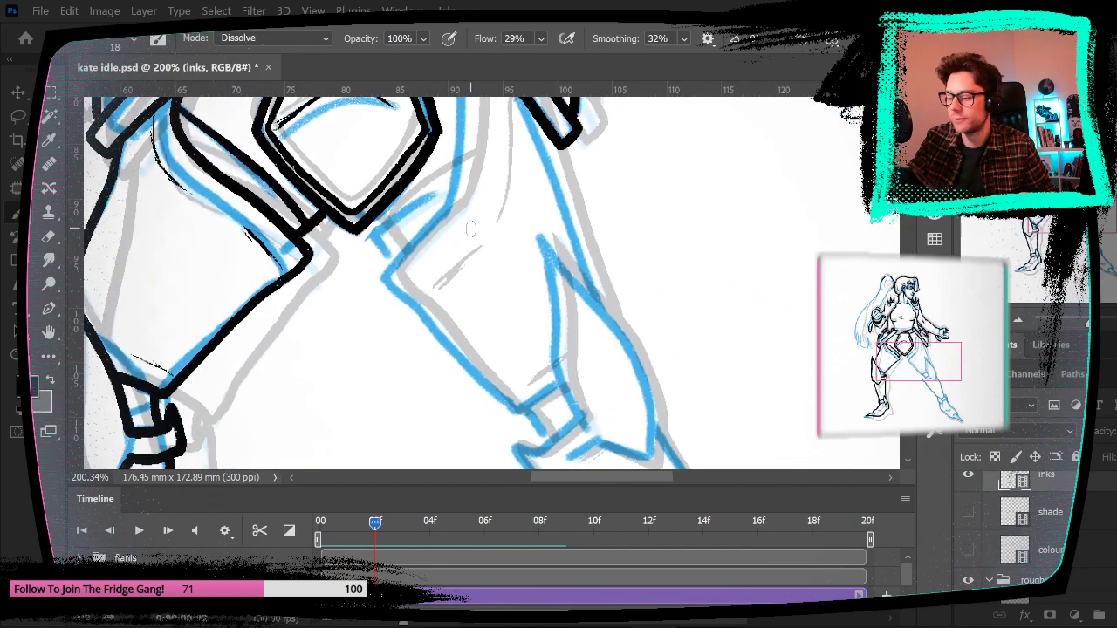
pyautogui.moveTo(562, 234); pyautogui.dragTo(530, 319)
pyautogui.click(19, 356)
pyautogui.click(141, 40)
pyautogui.click(254, 222)
pyautogui.click(269, 278)
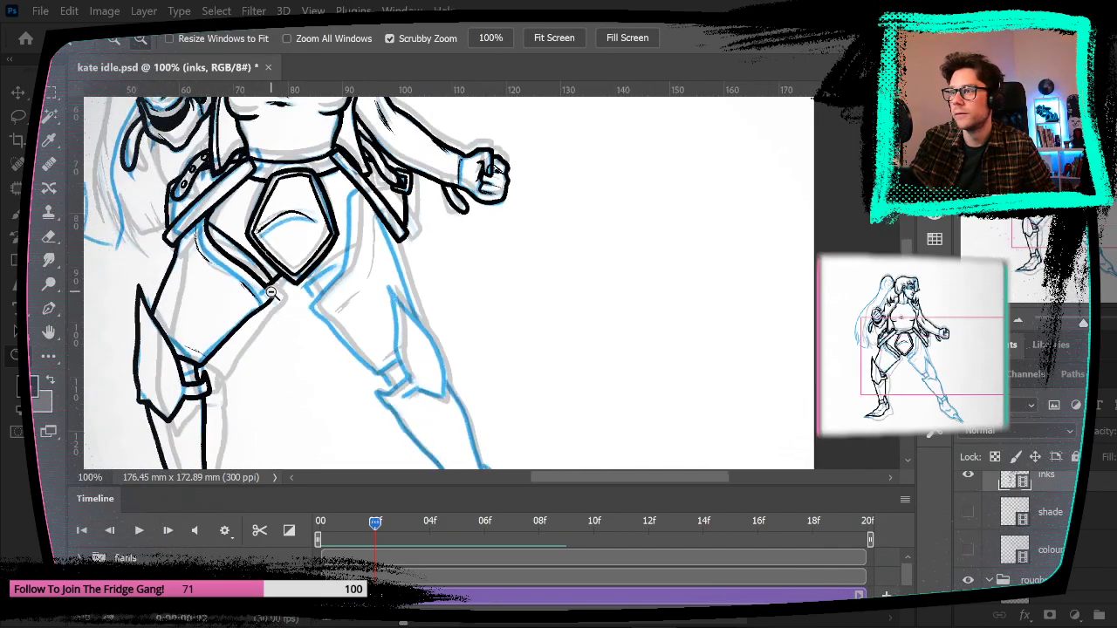
pyautogui.press('b')
pyautogui.moveTo(437, 328)
pyautogui.mouseDown()
pyautogui.moveTo(439, 274)
pyautogui.moveTo(471, 262)
pyautogui.moveTo(496, 291)
pyautogui.moveTo(474, 317)
pyautogui.moveTo(481, 310)
pyautogui.mouseUp()
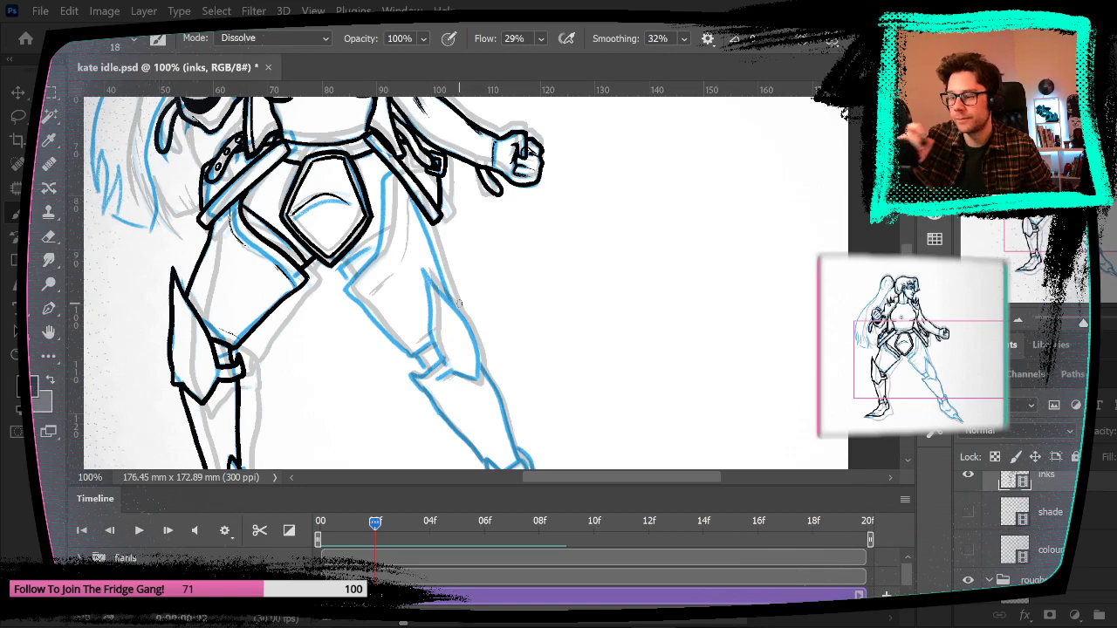
pyautogui.moveTo(366, 261)
pyautogui.mouseDown()
pyautogui.moveTo(382, 239)
pyautogui.moveTo(384, 187)
pyautogui.mouseUp()
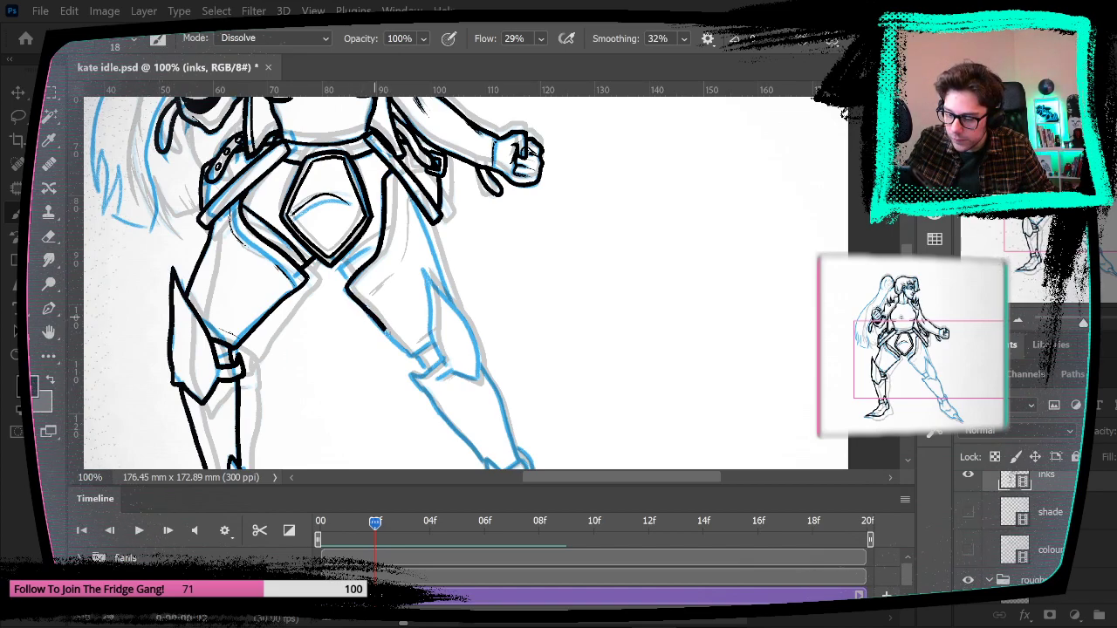
pyautogui.moveTo(407, 354); pyautogui.dragTo(432, 348)
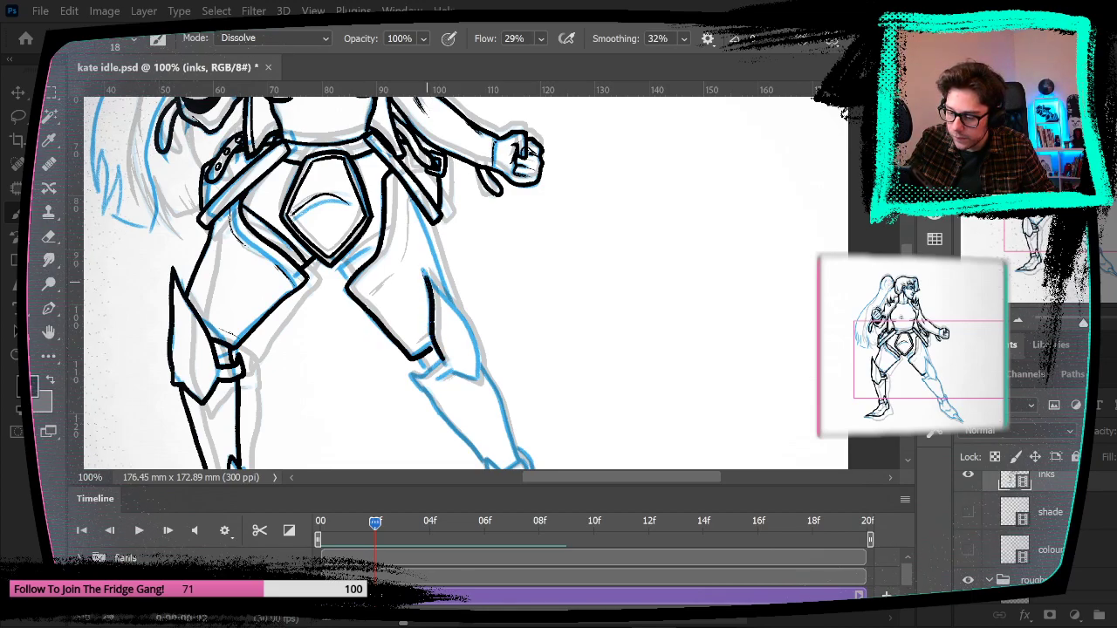
pyautogui.moveTo(427, 275); pyautogui.dragTo(478, 351)
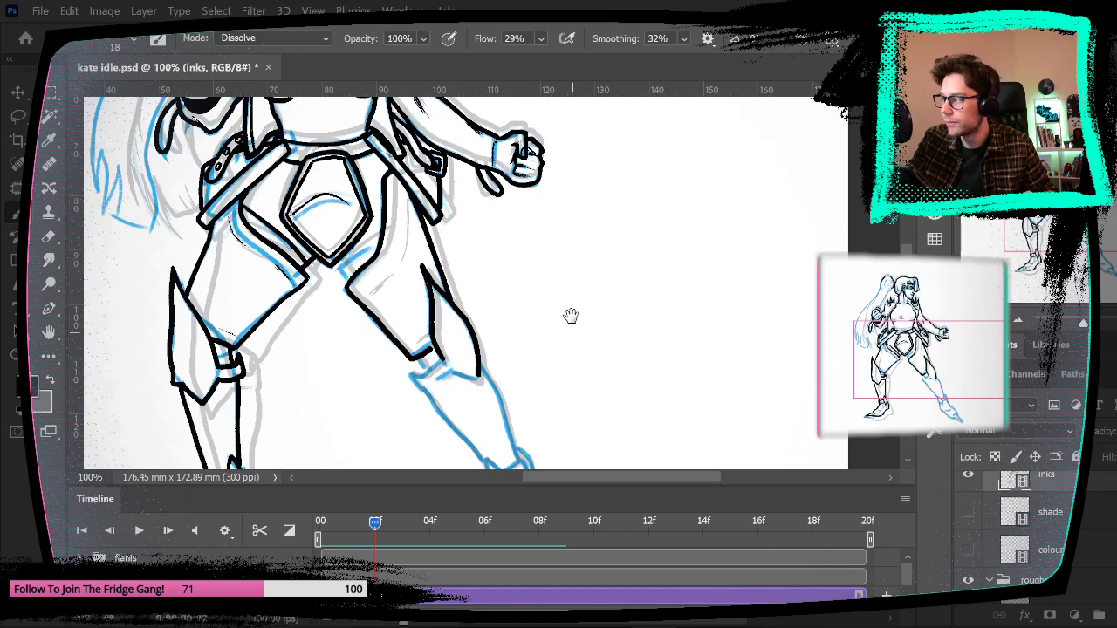
# Step: Ink the extended leg's knee joint, both shin edges down to the ankle and the knee guard's lower edge
pyautogui.moveTo(571, 322); pyautogui.dragTo(548, 247)
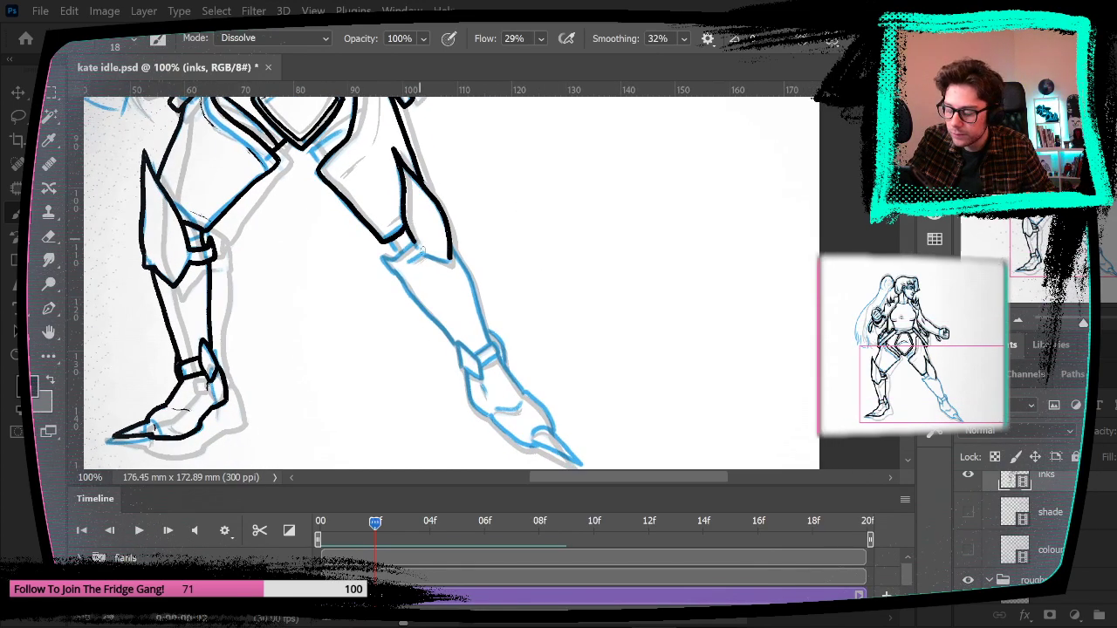
pyautogui.click(17, 355)
pyautogui.moveTo(457, 266); pyautogui.dragTo(533, 283)
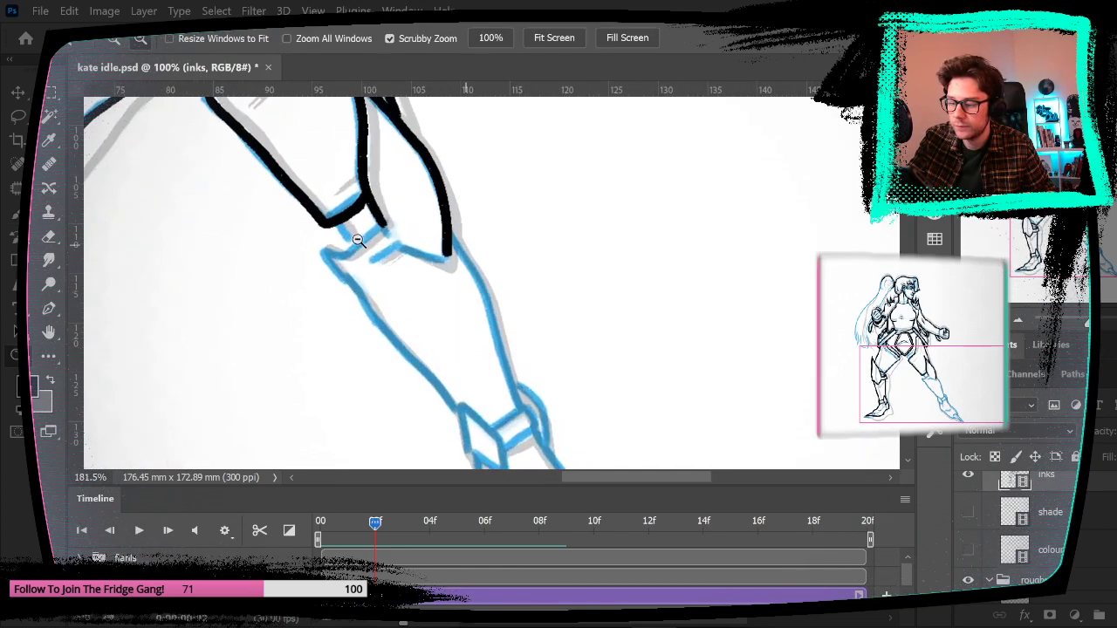
pyautogui.click(26, 214)
pyautogui.moveTo(384, 223); pyautogui.dragTo(354, 251)
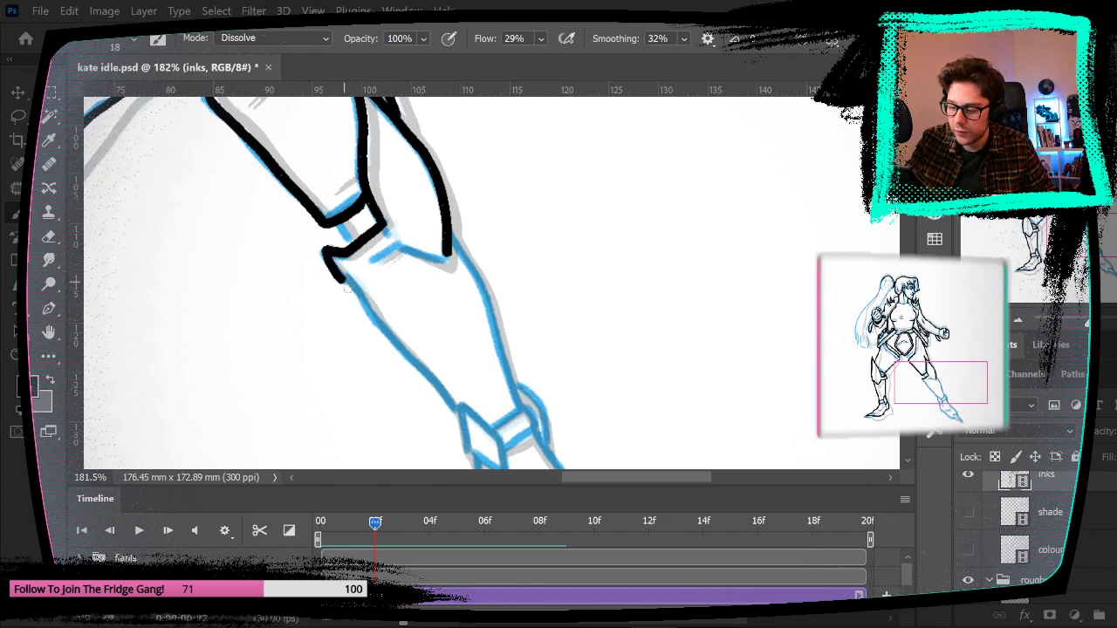
pyautogui.moveTo(550, 298); pyautogui.dragTo(496, 241)
pyautogui.moveTo(291, 224); pyautogui.dragTo(409, 358)
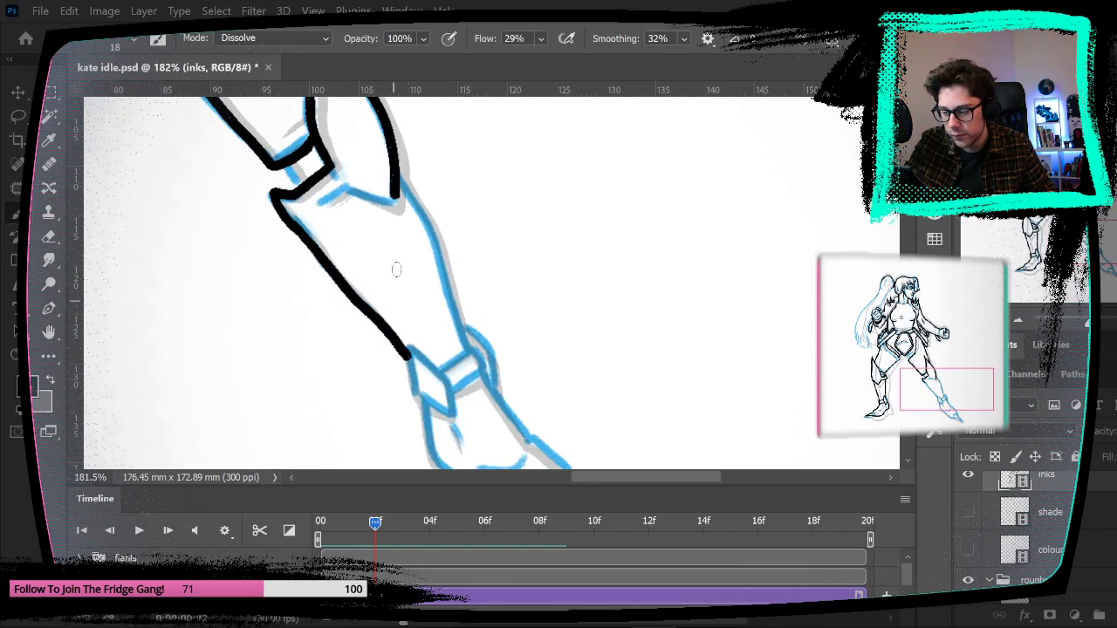
pyautogui.moveTo(397, 173)
pyautogui.mouseDown()
pyautogui.moveTo(430, 223)
pyautogui.moveTo(471, 352)
pyautogui.mouseUp()
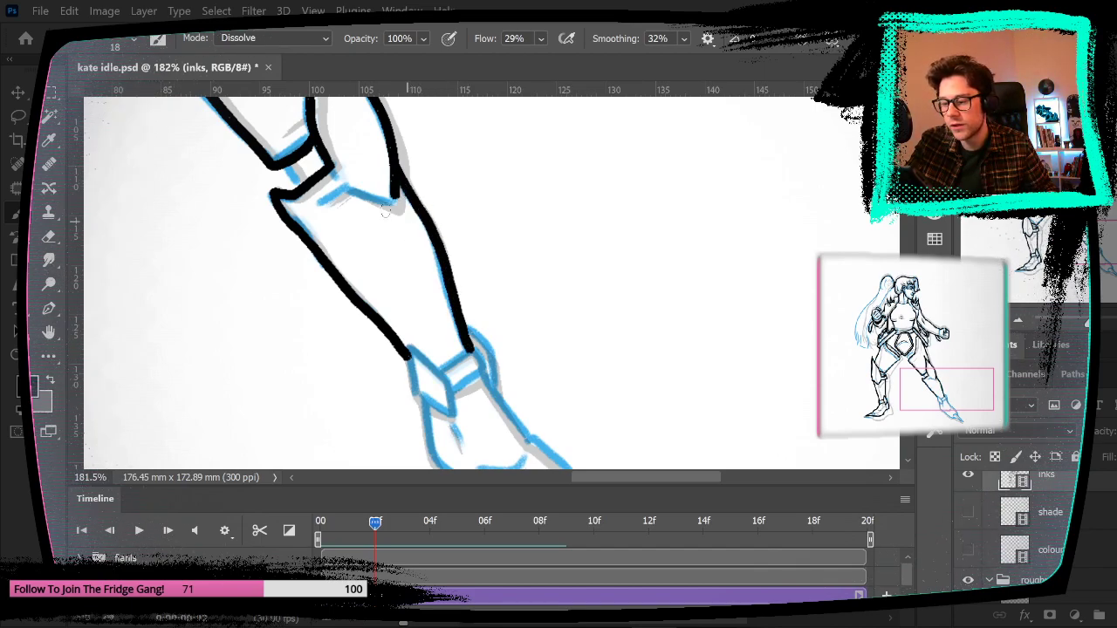
pyautogui.moveTo(347, 185); pyautogui.dragTo(392, 206)
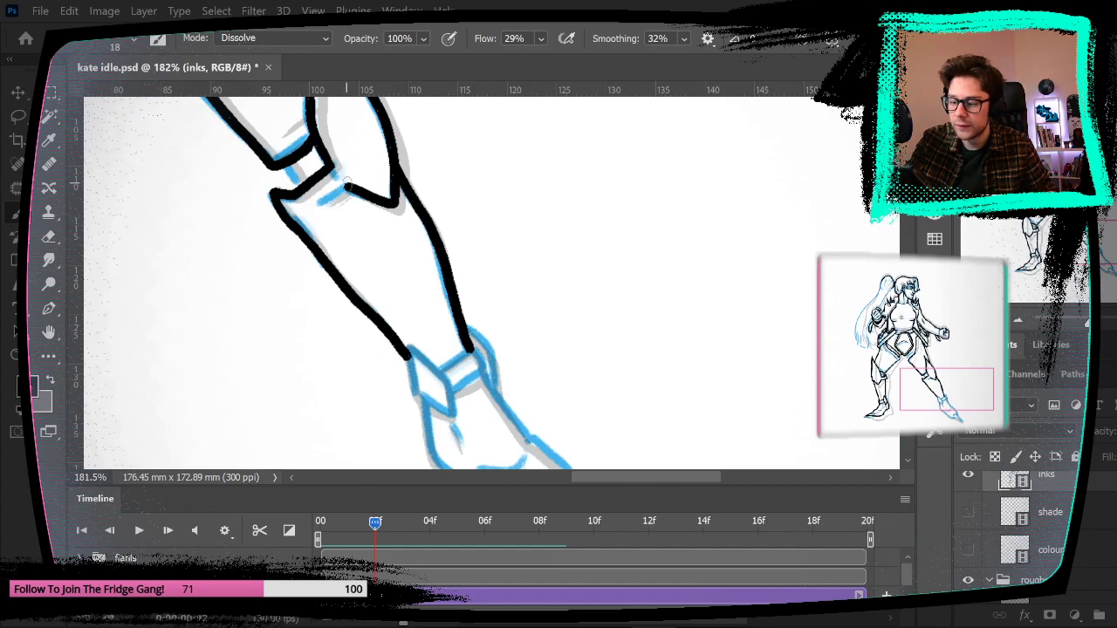
pyautogui.moveTo(349, 185); pyautogui.dragTo(321, 205)
# Step: Add thin, tapered fold lines inside the extended leg's thigh, near the inner edge, above the knee and below the belt
pyautogui.moveTo(455, 306); pyautogui.dragTo(488, 376)
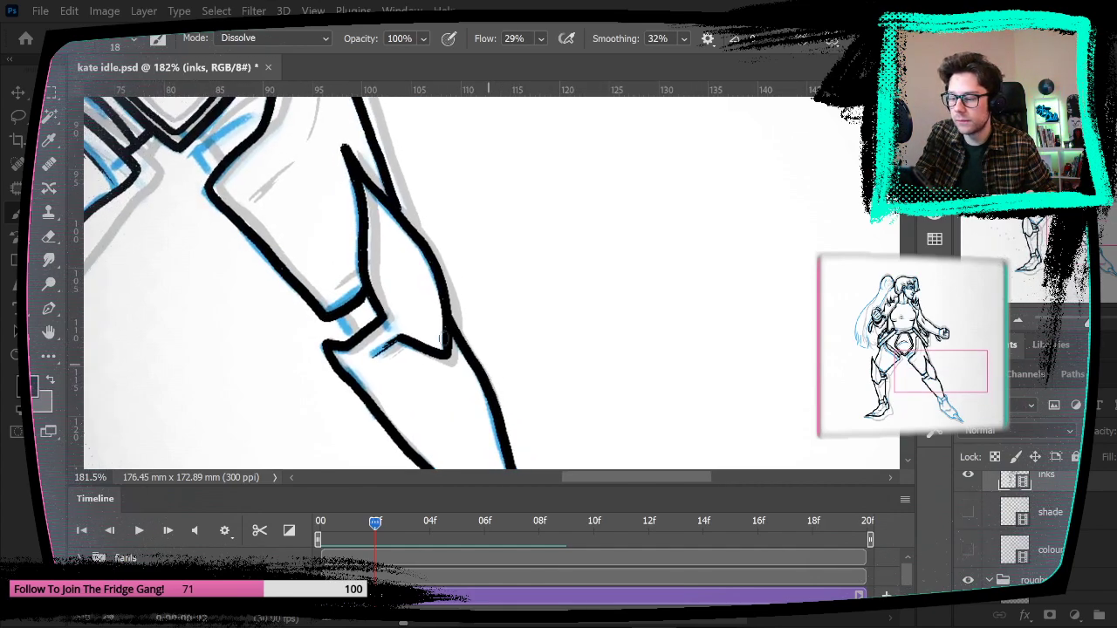
pyautogui.moveTo(483, 231); pyautogui.dragTo(571, 331)
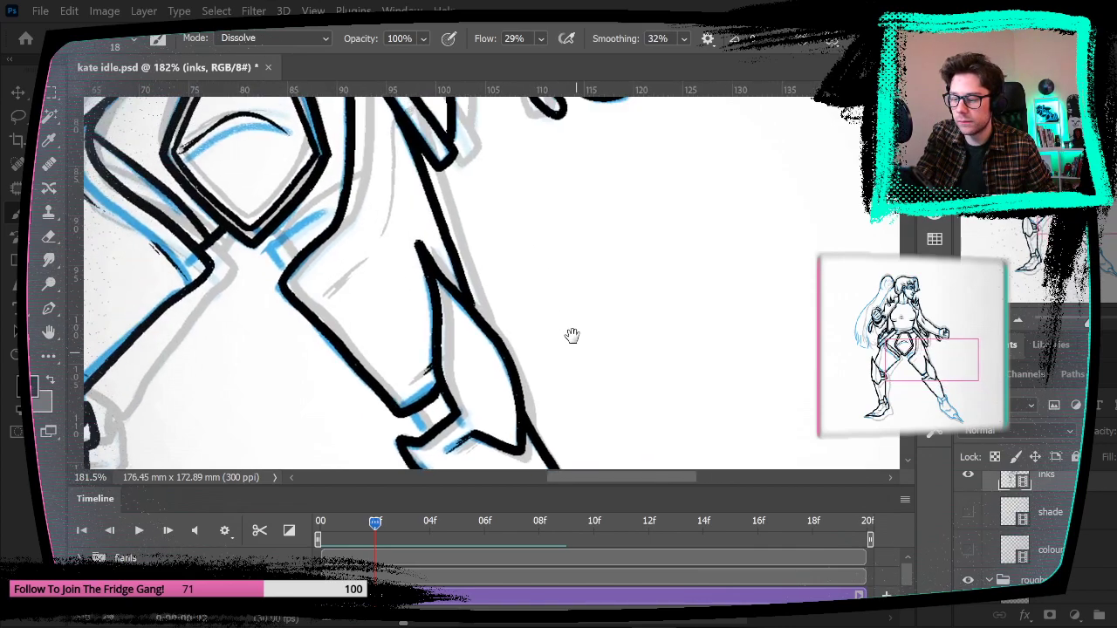
pyautogui.moveTo(375, 277)
pyautogui.mouseDown()
pyautogui.moveTo(330, 313)
pyautogui.moveTo(380, 272)
pyautogui.mouseUp()
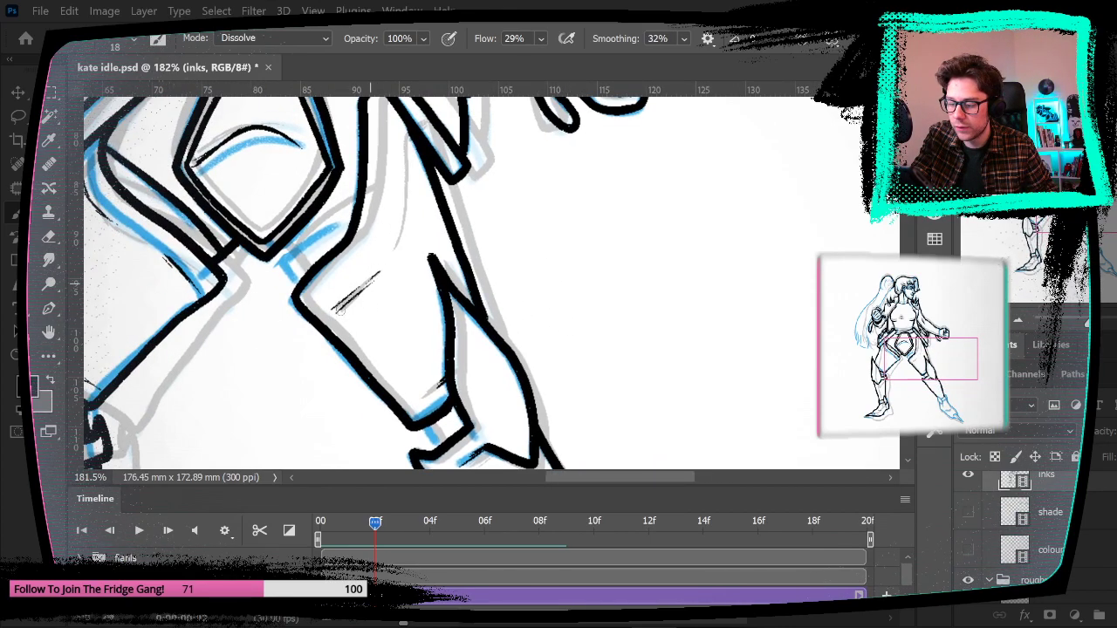
pyautogui.scroll(3, 424, 218)
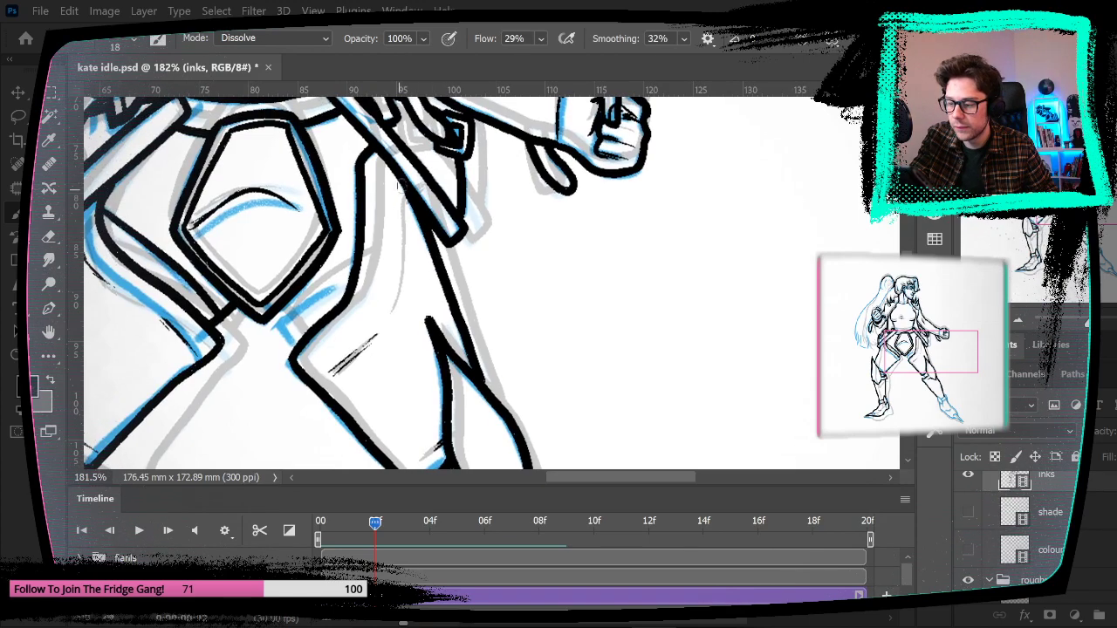
pyautogui.moveTo(398, 202); pyautogui.dragTo(396, 295)
pyautogui.moveTo(394, 209); pyautogui.dragTo(391, 258)
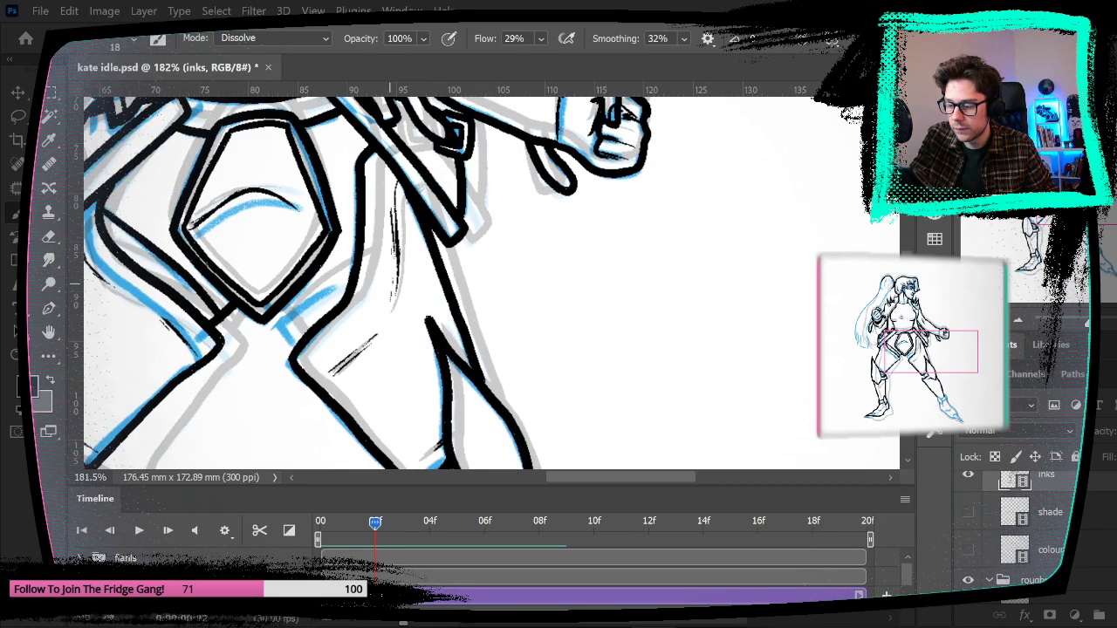
# Step: Ink the extended leg's ankle cuff and foot, covering the upper edge, pointed toe, sole, heel and inner fold marks
pyautogui.moveTo(552, 354); pyautogui.dragTo(506, 200)
pyautogui.moveTo(576, 311)
pyautogui.mouseDown()
pyautogui.moveTo(484, 151)
pyautogui.moveTo(477, 201)
pyautogui.moveTo(436, 114)
pyautogui.mouseUp()
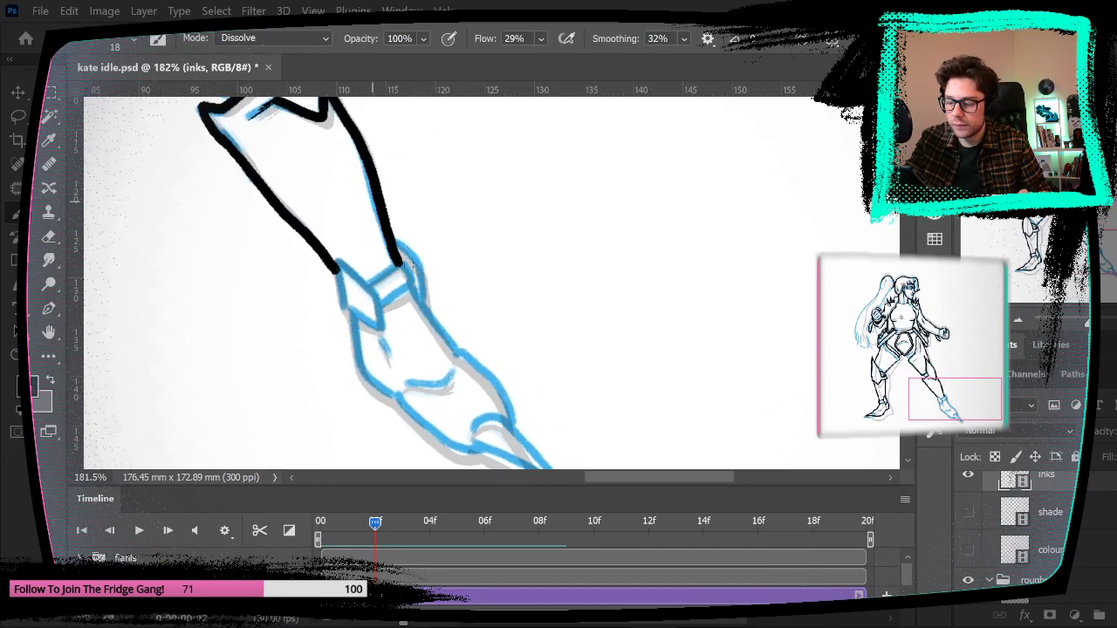
pyautogui.moveTo(504, 298); pyautogui.dragTo(438, 226)
pyautogui.moveTo(272, 195)
pyautogui.mouseDown()
pyautogui.moveTo(277, 234)
pyautogui.moveTo(314, 258)
pyautogui.moveTo(311, 229)
pyautogui.moveTo(270, 182)
pyautogui.moveTo(339, 188)
pyautogui.moveTo(347, 202)
pyautogui.moveTo(321, 230)
pyautogui.mouseUp()
pyautogui.moveTo(337, 173)
pyautogui.mouseDown()
pyautogui.moveTo(360, 235)
pyautogui.moveTo(399, 282)
pyautogui.mouseUp()
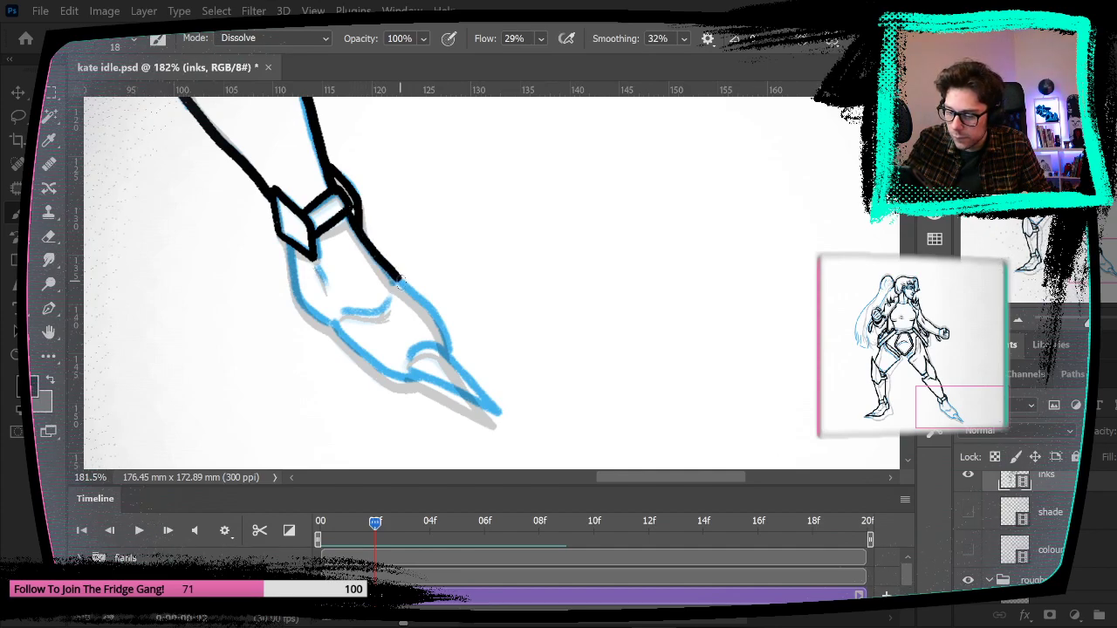
pyautogui.hotkey('ctrl', 'z')
pyautogui.moveTo(351, 218)
pyautogui.mouseDown()
pyautogui.moveTo(429, 305)
pyautogui.moveTo(497, 411)
pyautogui.moveTo(440, 346)
pyautogui.moveTo(371, 359)
pyautogui.moveTo(337, 328)
pyautogui.mouseUp()
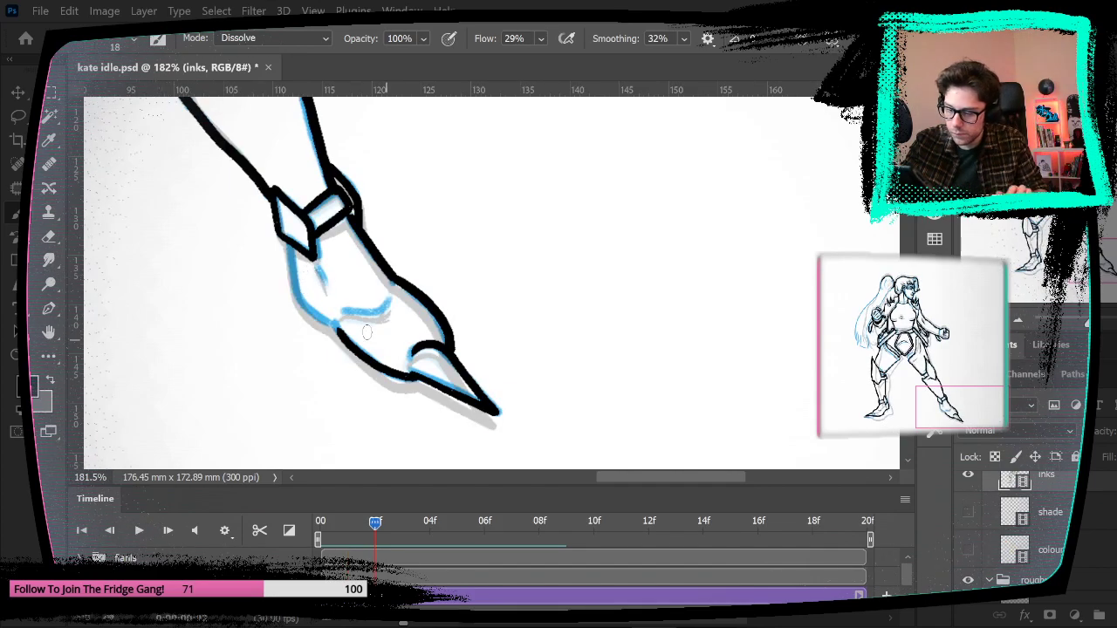
pyautogui.moveTo(289, 255)
pyautogui.mouseDown()
pyautogui.moveTo(304, 310)
pyautogui.moveTo(359, 349)
pyautogui.mouseUp()
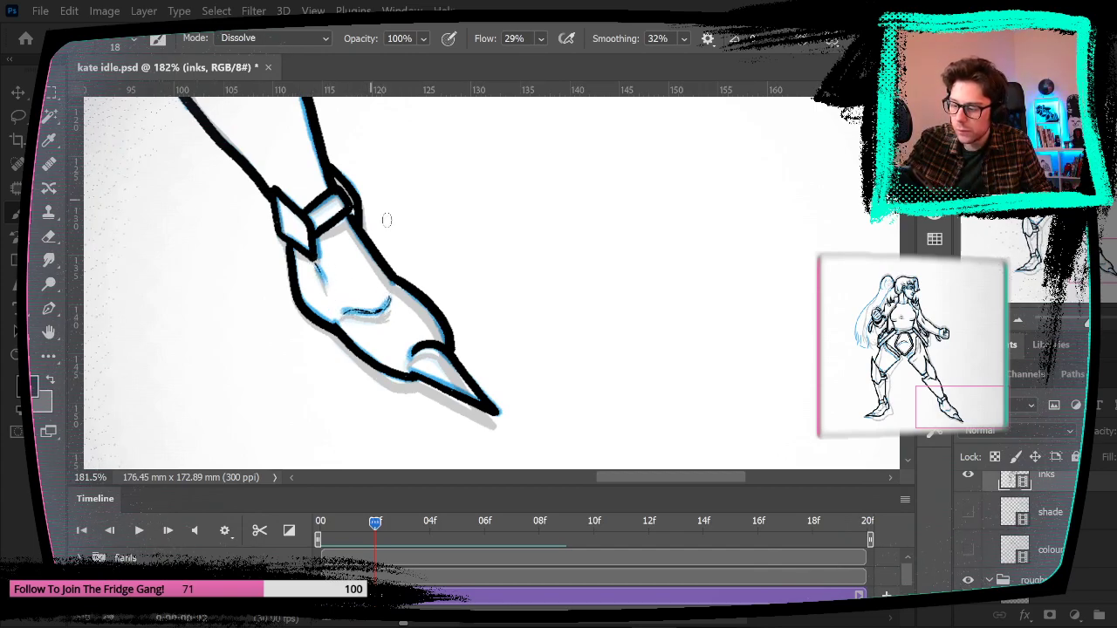
# Step: Show the whole figure and hide the blue rough group to check the inks on their own
pyautogui.click(313, 10)
pyautogui.click(384, 161)
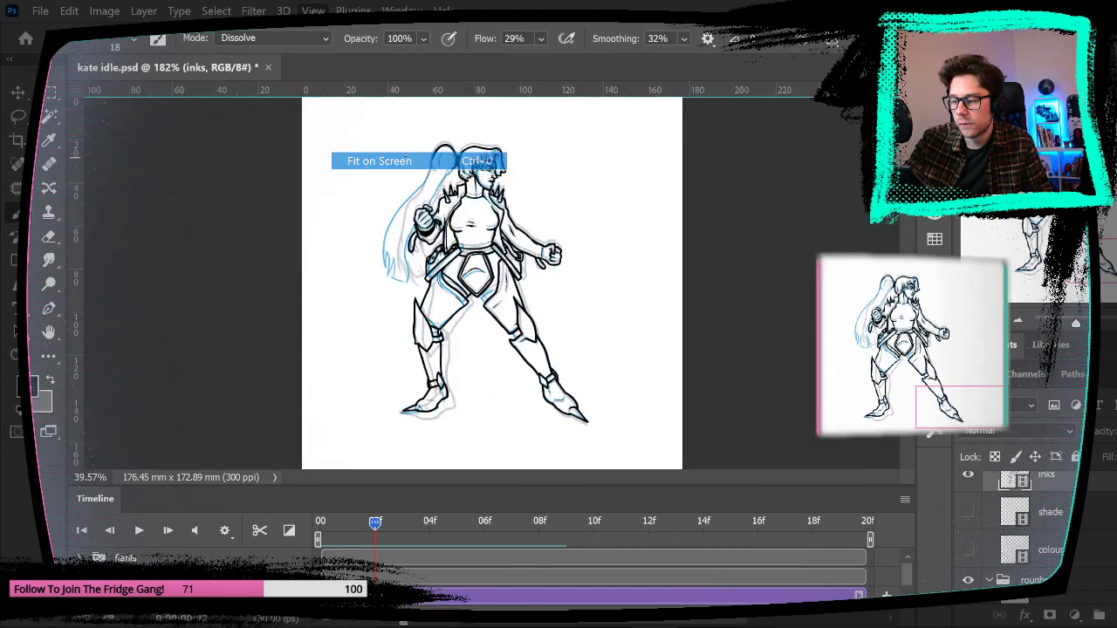
pyautogui.click(968, 580)
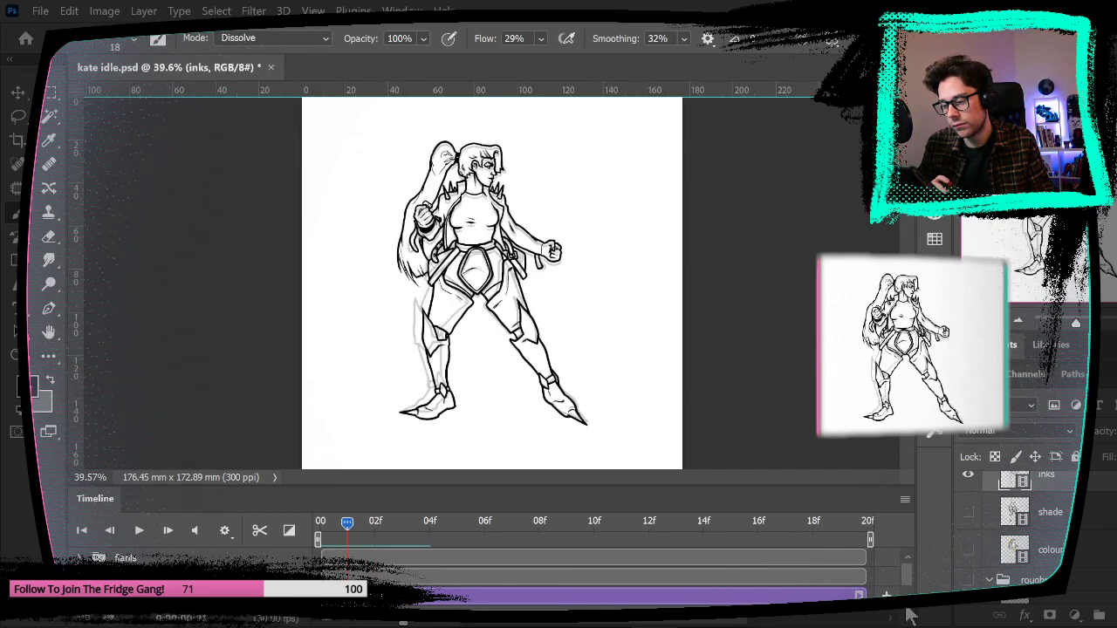
# Step: Ink the ponytail's outer edge from near its crown down past the raised fist, following the onion-skinned neighbouring frame
pyautogui.press('z')
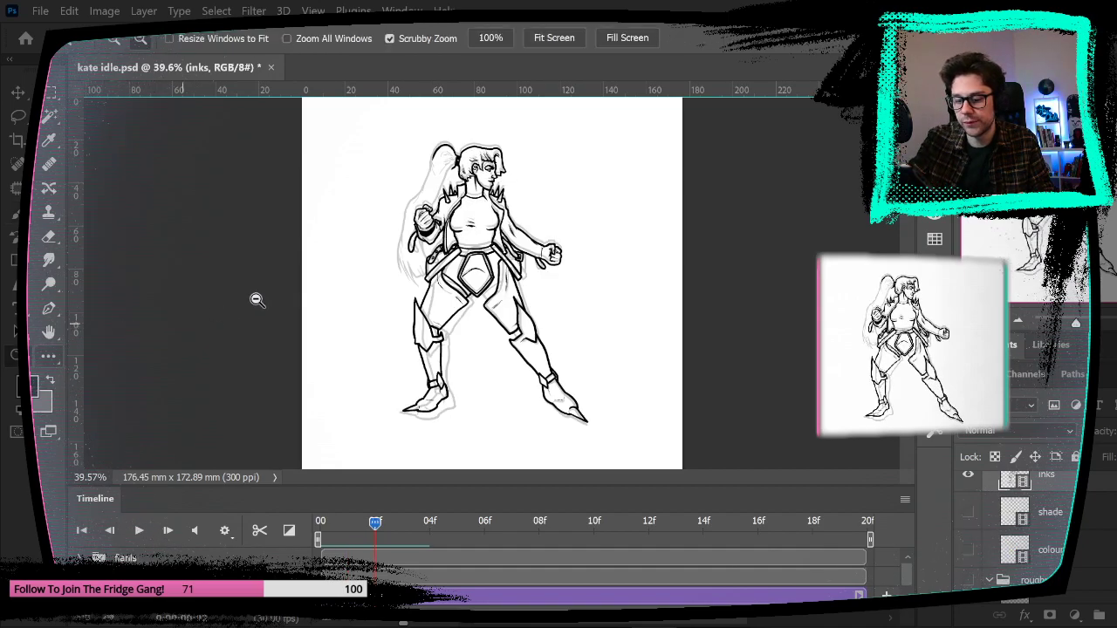
pyautogui.moveTo(477, 176); pyautogui.dragTo(555, 241)
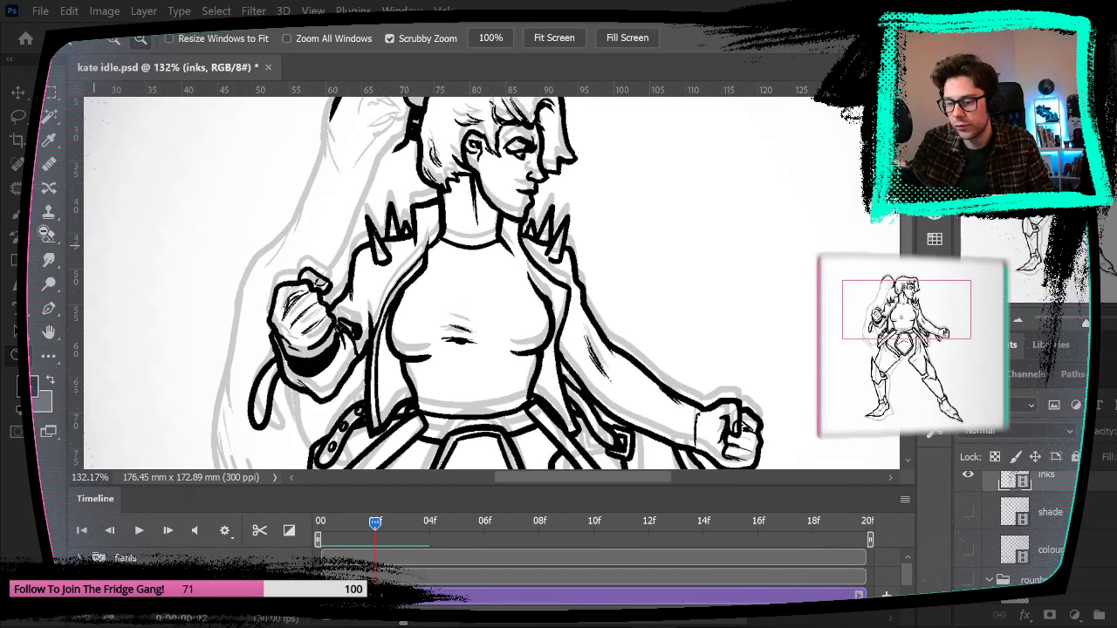
pyautogui.press('b')
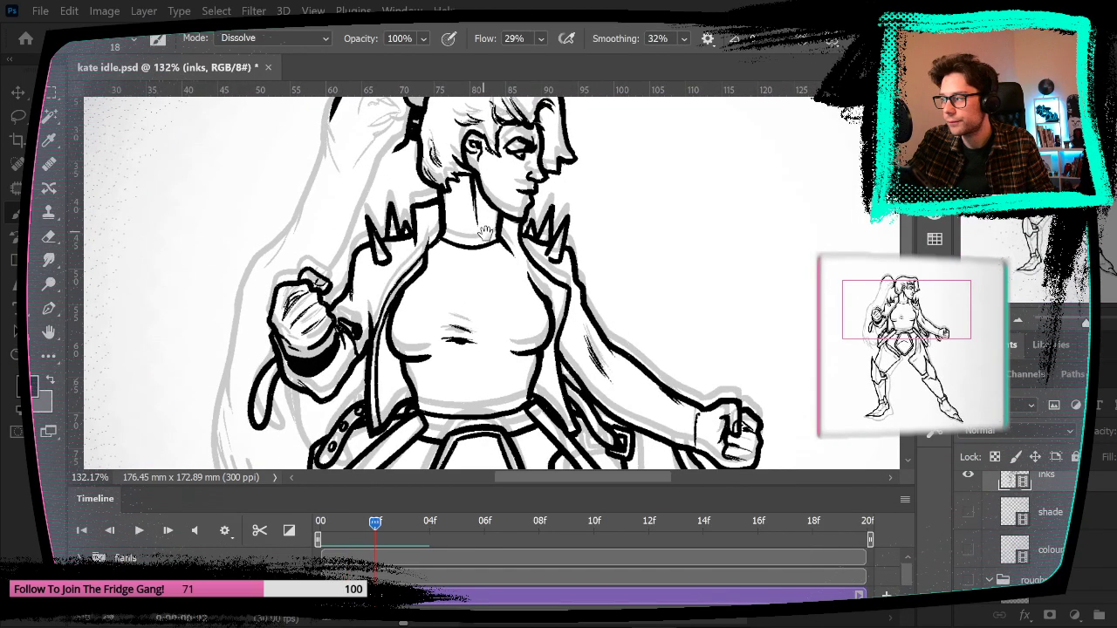
pyautogui.moveTo(485, 232); pyautogui.dragTo(506, 293)
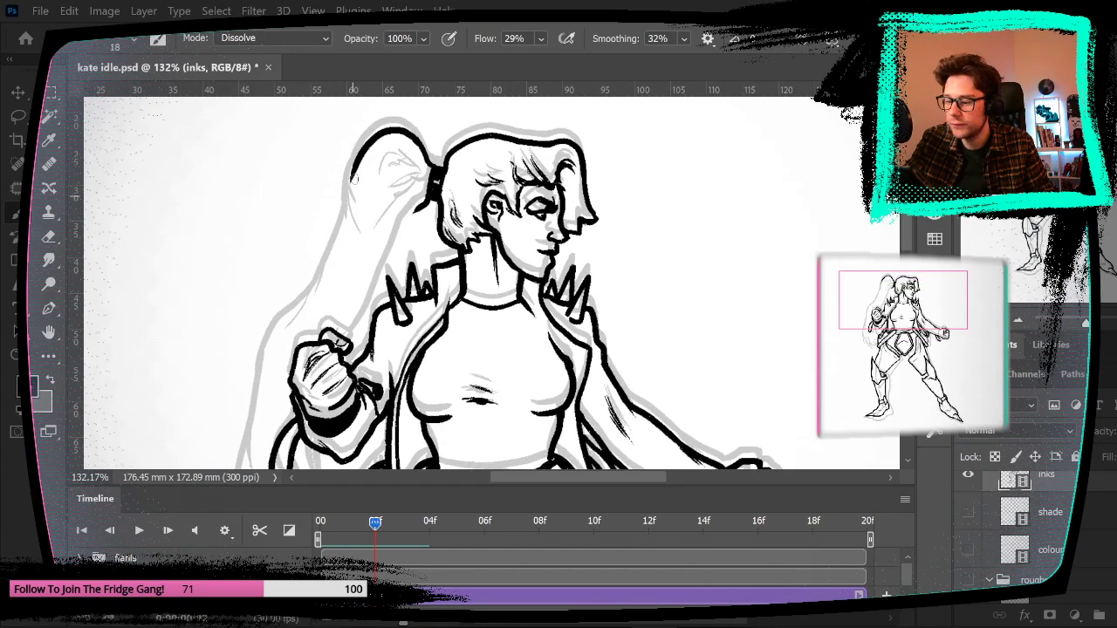
pyautogui.moveTo(355, 159)
pyautogui.mouseDown()
pyautogui.moveTo(325, 262)
pyautogui.moveTo(256, 371)
pyautogui.mouseUp()
# Step: Ink the ponytail's lower outer edge, its pointed strand tips and the hair edge below the raised fist
pyautogui.moveTo(352, 335); pyautogui.dragTo(389, 180)
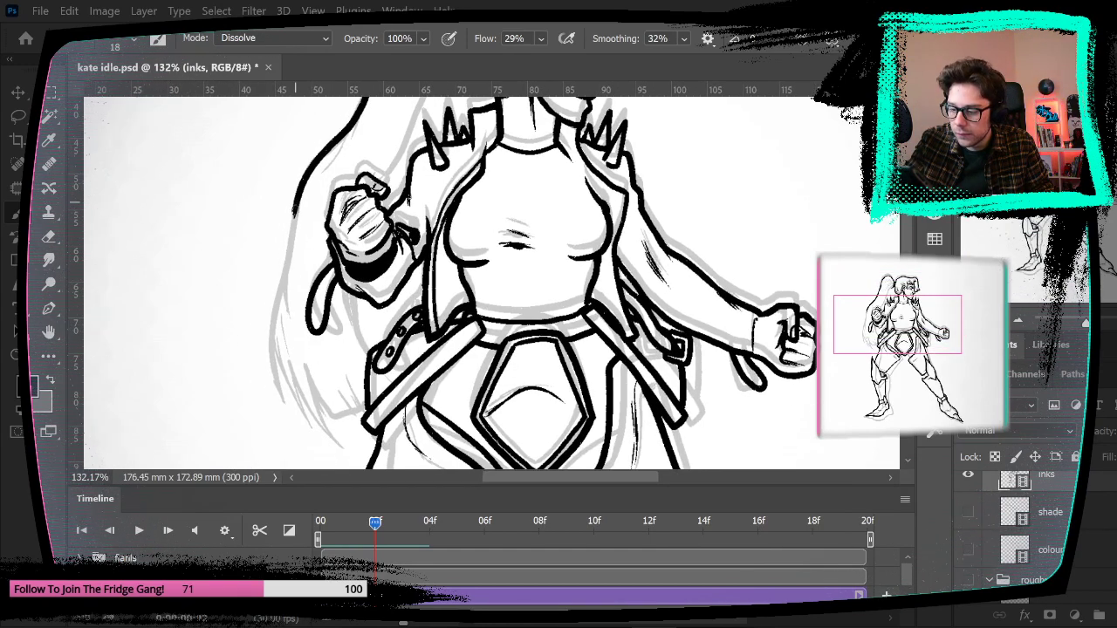
pyautogui.moveTo(297, 204); pyautogui.dragTo(272, 395)
pyautogui.moveTo(274, 335)
pyautogui.mouseDown()
pyautogui.moveTo(277, 398)
pyautogui.moveTo(332, 440)
pyautogui.mouseUp()
pyautogui.moveTo(305, 372); pyautogui.dragTo(344, 452)
pyautogui.moveTo(308, 372)
pyautogui.mouseDown()
pyautogui.moveTo(332, 414)
pyautogui.moveTo(362, 403)
pyautogui.moveTo(368, 419)
pyautogui.mouseUp()
pyautogui.moveTo(349, 375); pyautogui.dragTo(377, 422)
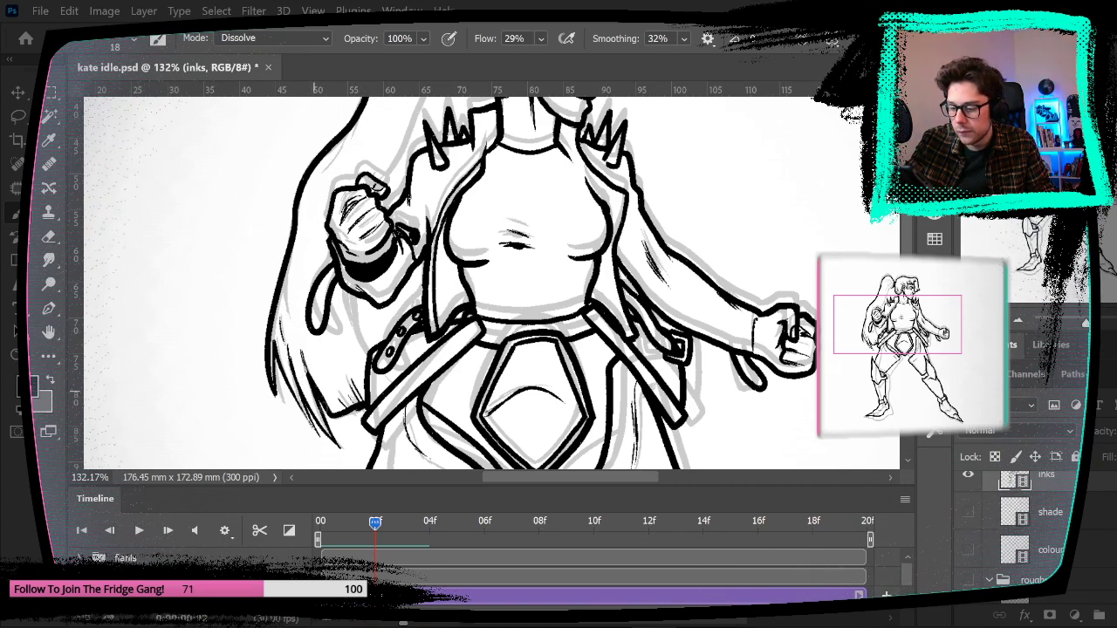
pyautogui.moveTo(354, 293)
pyautogui.mouseDown()
pyautogui.moveTo(371, 358)
pyautogui.moveTo(352, 302)
pyautogui.mouseUp()
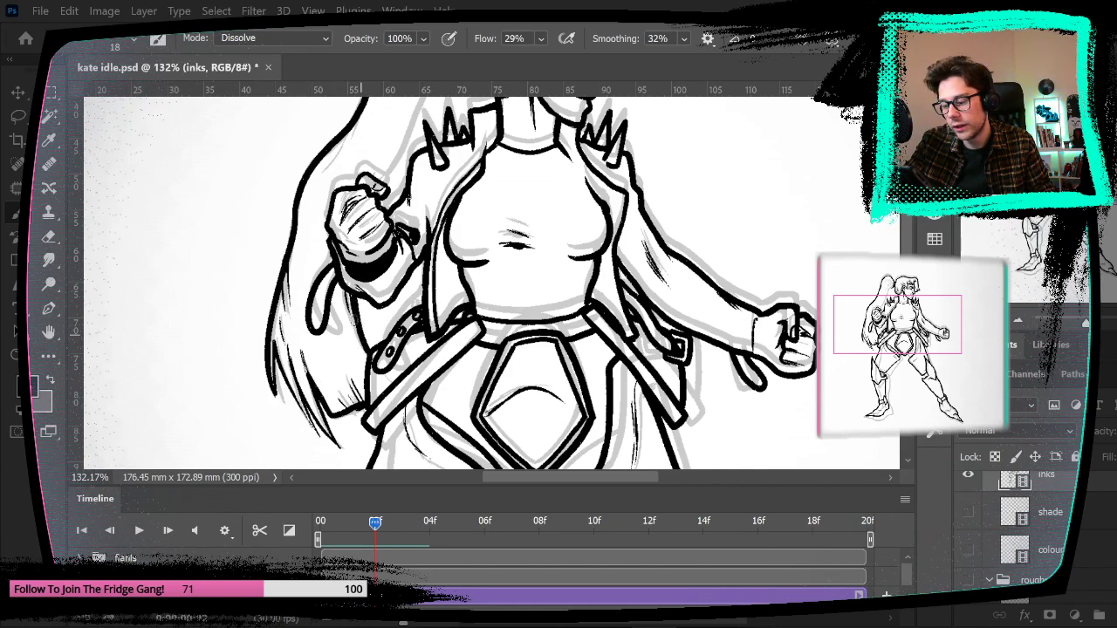
# Step: Ink the ponytail's inner edge up to the hair tie and add thin strand lines along its length and near the tie
pyautogui.moveTo(417, 251); pyautogui.dragTo(440, 378)
pyautogui.moveTo(404, 309); pyautogui.dragTo(465, 181)
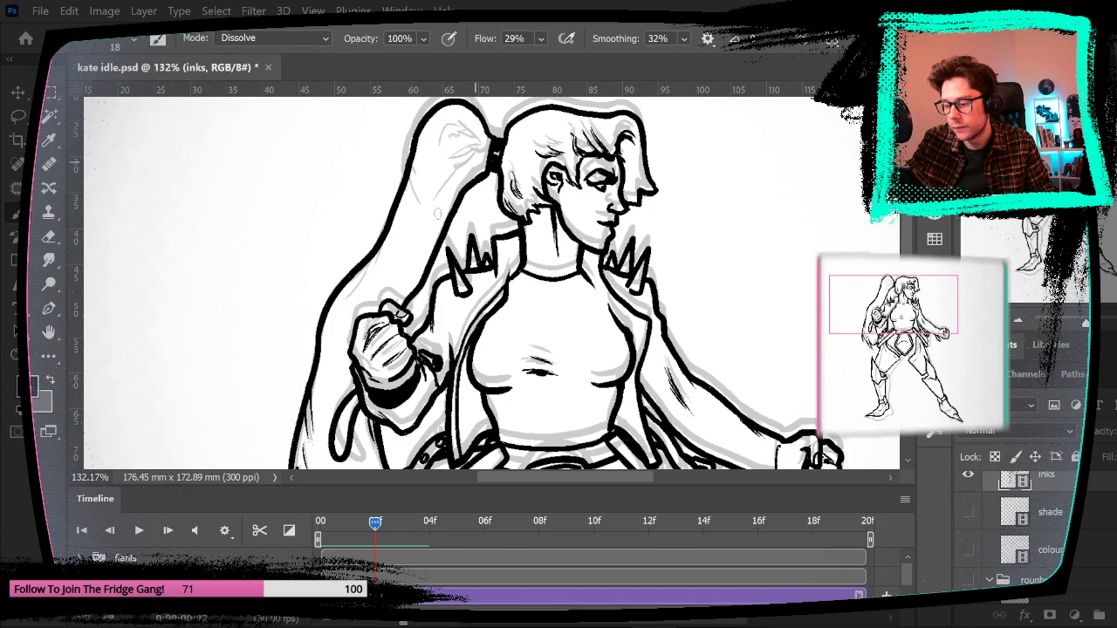
pyautogui.moveTo(345, 301); pyautogui.dragTo(372, 263)
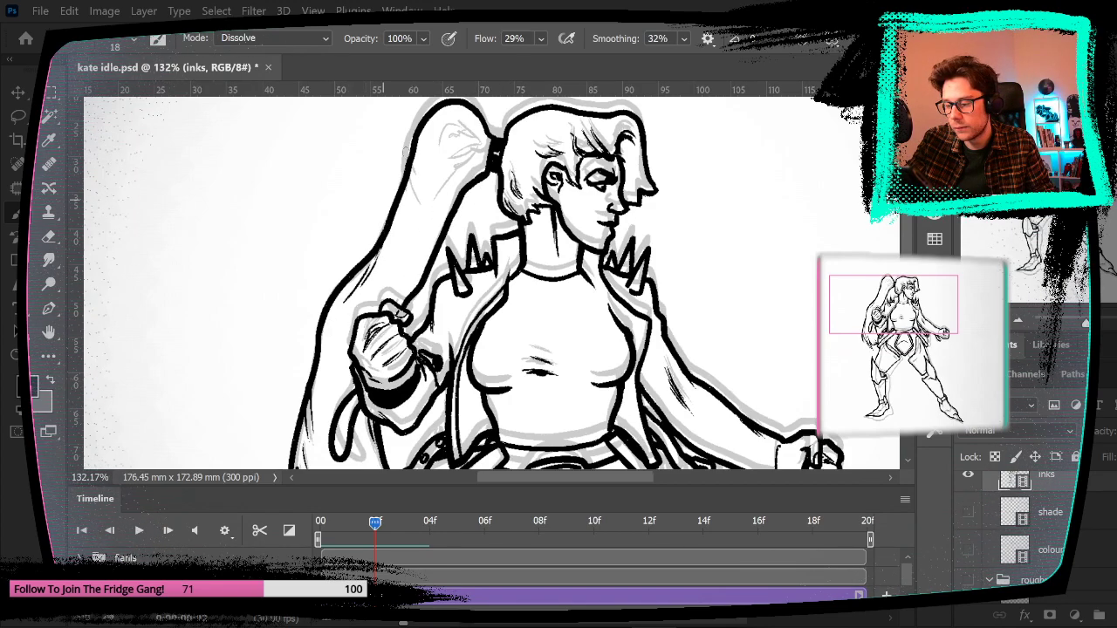
pyautogui.moveTo(409, 178); pyautogui.dragTo(413, 215)
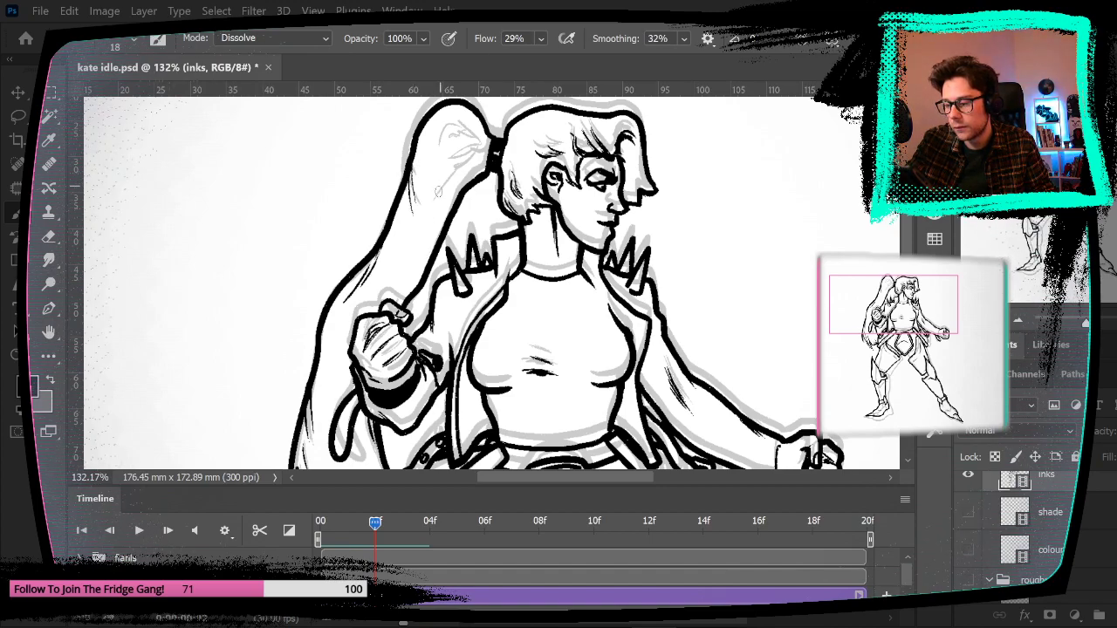
pyautogui.moveTo(476, 144)
pyautogui.mouseDown()
pyautogui.moveTo(451, 157)
pyautogui.moveTo(484, 143)
pyautogui.mouseUp()
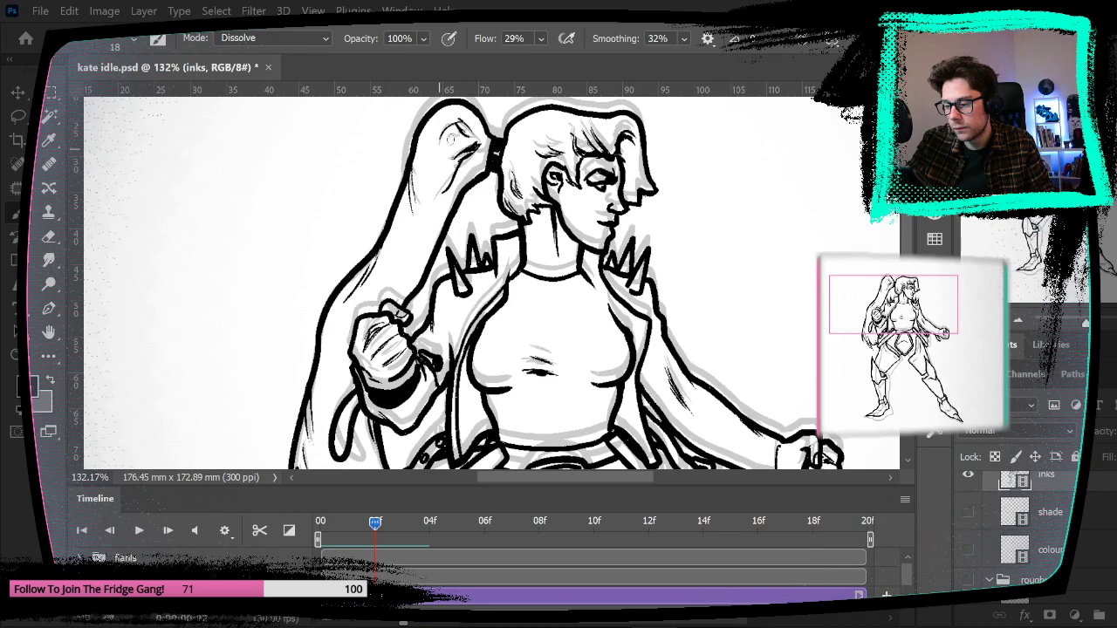
pyautogui.moveTo(446, 143); pyautogui.dragTo(461, 133)
pyautogui.moveTo(476, 132); pyautogui.dragTo(470, 151)
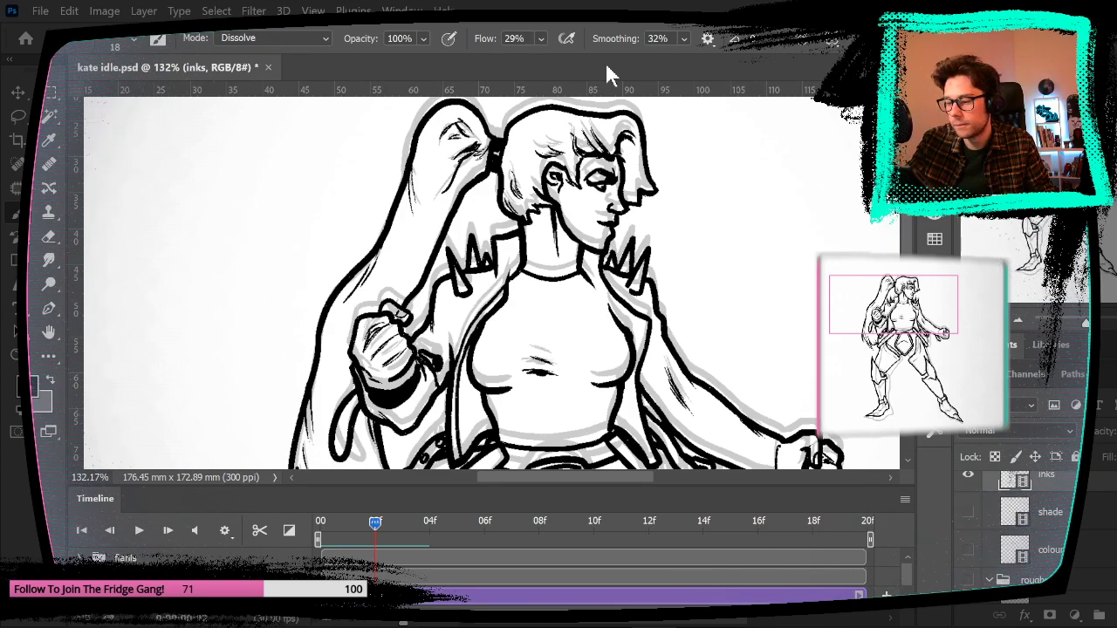
# Step: Select the whole inked character with a rectangular marquee and paste a copy of it on the following frame
pyautogui.moveTo(701, 182); pyautogui.dragTo(583, 237)
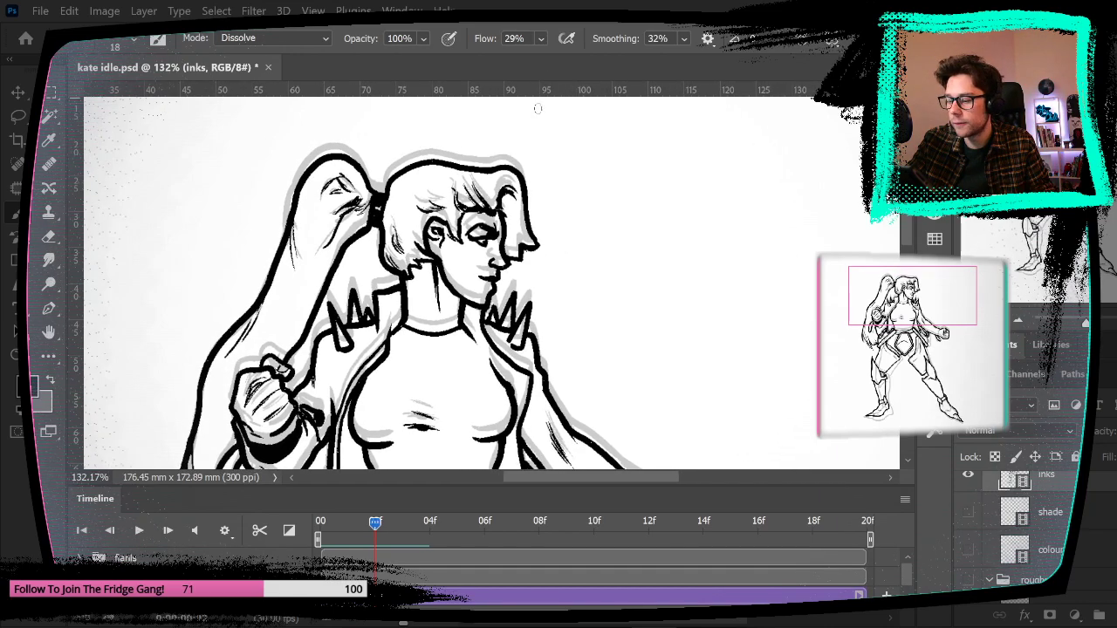
pyautogui.click(313, 11)
pyautogui.click(388, 175)
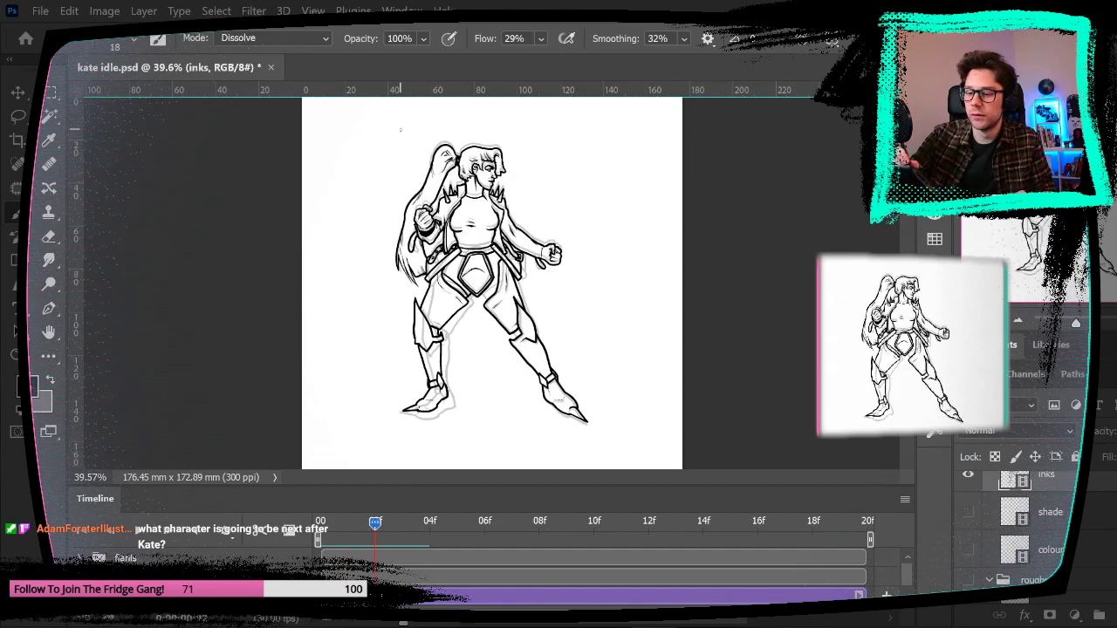
pyautogui.press('m')
pyautogui.moveTo(373, 138); pyautogui.dragTo(634, 437)
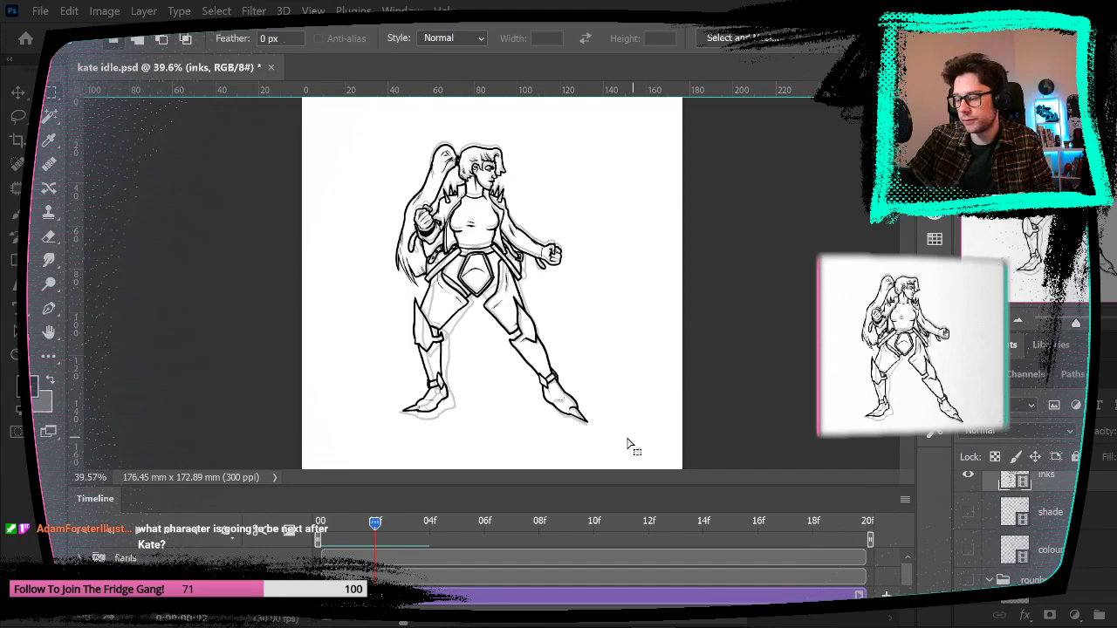
pyautogui.press('Right')
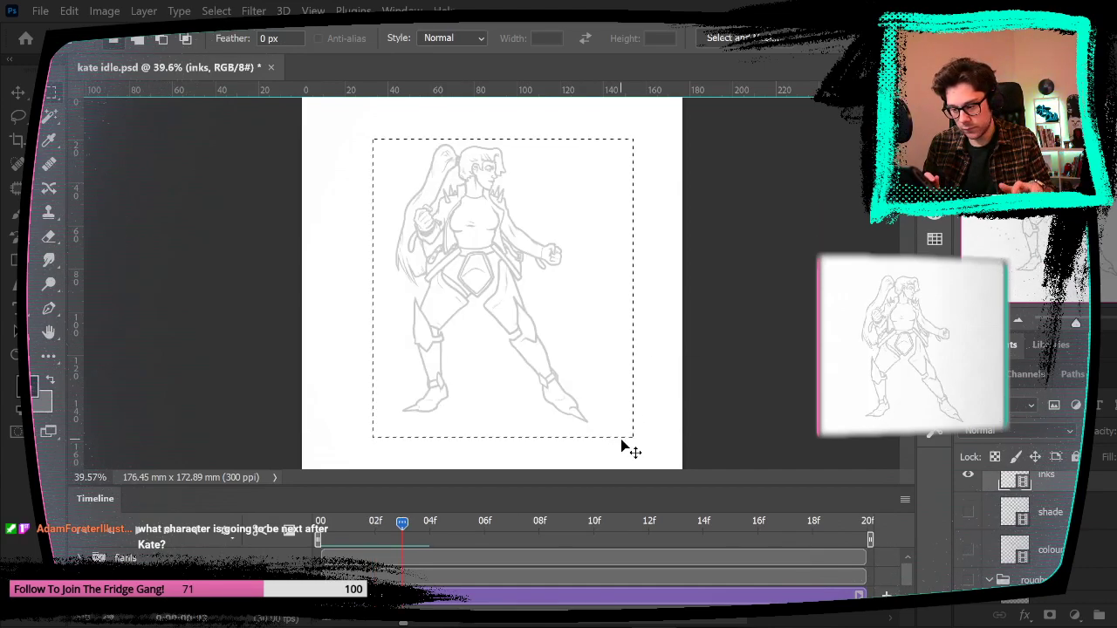
pyautogui.hotkey('ctrl', 'v')
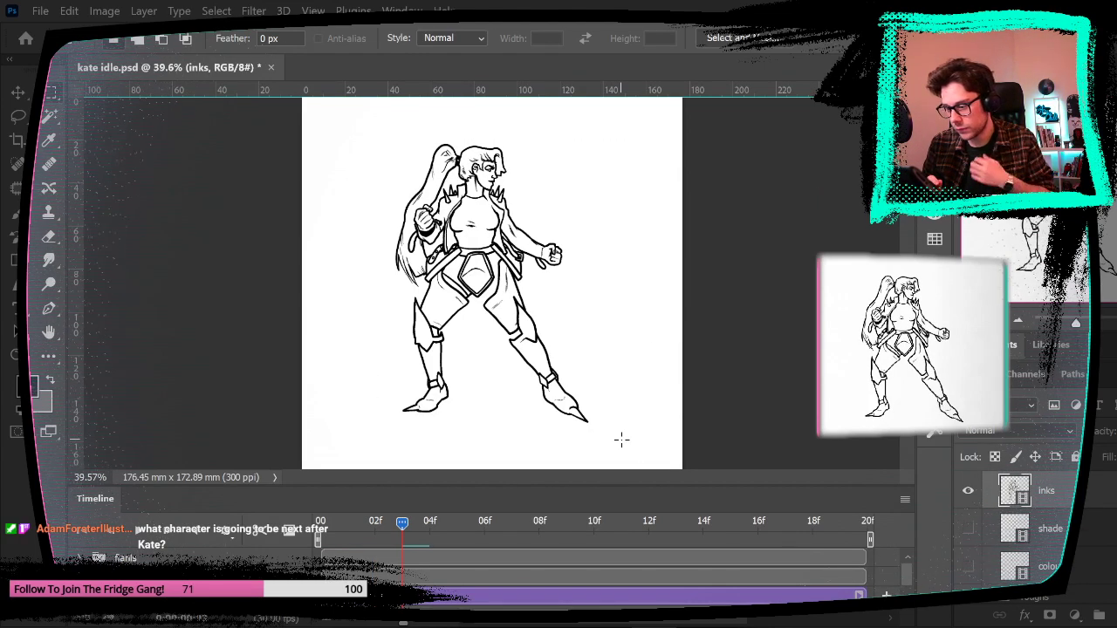
# Step: Turn off onion skins and play back the inked animation with the whole figure in view
pyautogui.click(903, 501)
pyautogui.click(1047, 339)
pyautogui.press('space')
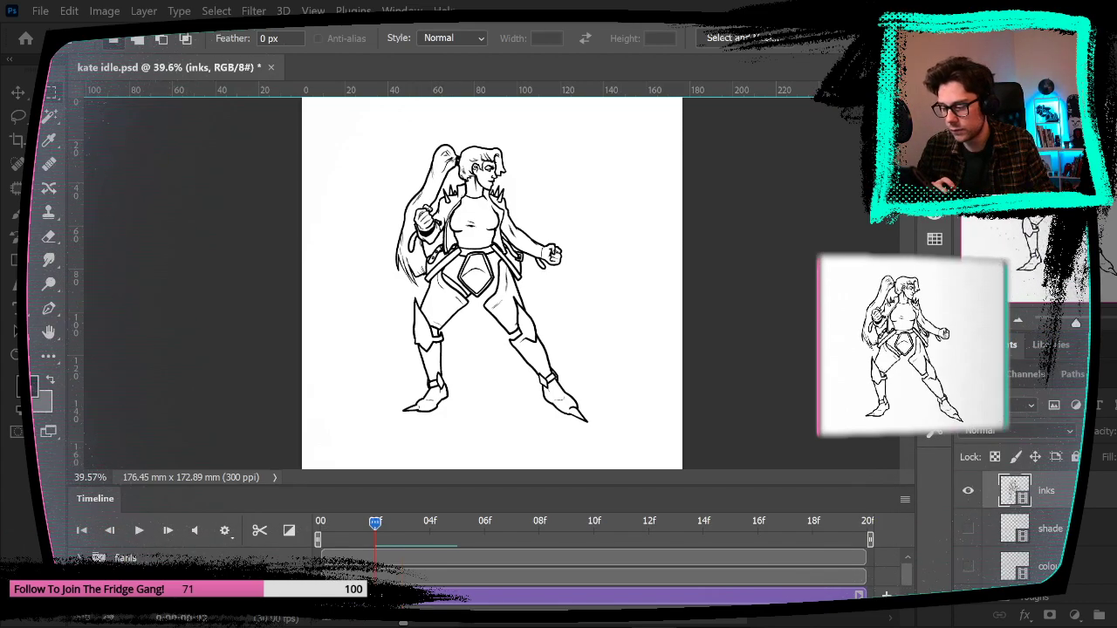
# Step: Play the animation close up on the hips and legs, and show the blue rough group again
pyautogui.press('z')
pyautogui.moveTo(485, 265)
pyautogui.mouseDown()
pyautogui.moveTo(576, 317)
pyautogui.moveTo(543, 257)
pyautogui.mouseUp()
pyautogui.press('space')
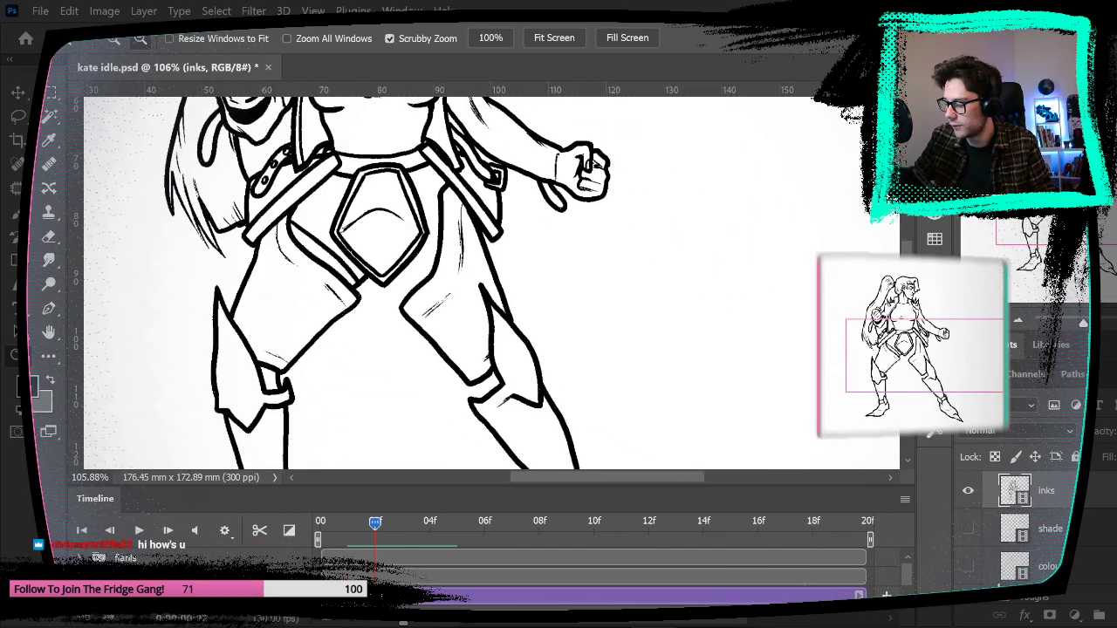
pyautogui.press('space')
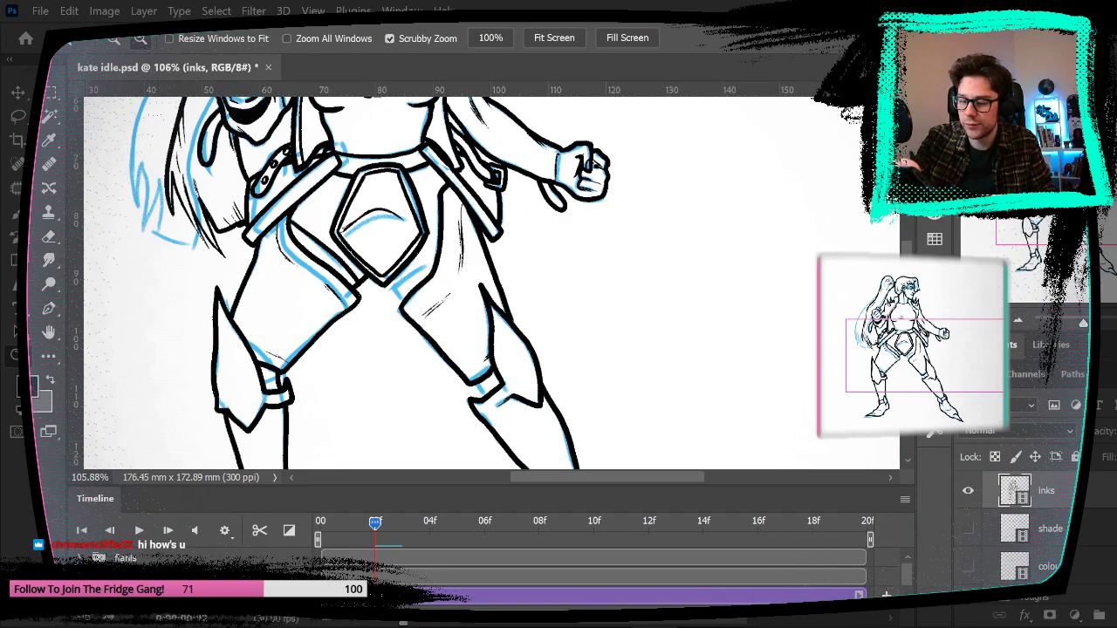
# Step: Ink the short edge joining the pelvis plate to the extended leg's inner thigh, and close the knee joint's inner side
pyautogui.click(45, 236)
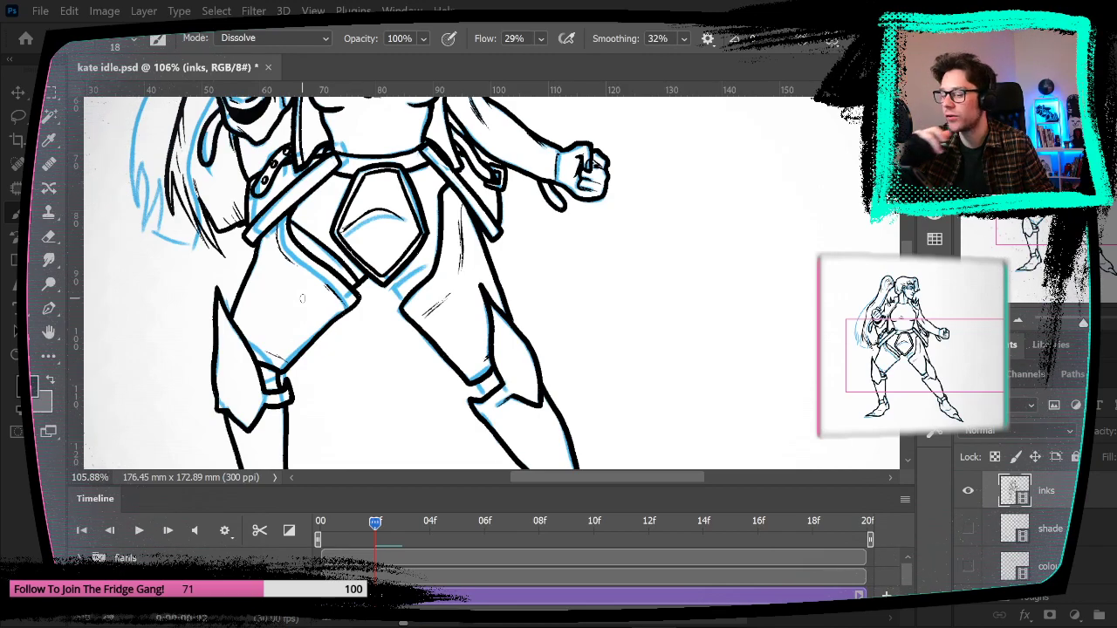
pyautogui.press('z')
pyautogui.moveTo(419, 274)
pyautogui.mouseDown()
pyautogui.moveTo(527, 304)
pyautogui.moveTo(352, 219)
pyautogui.mouseUp()
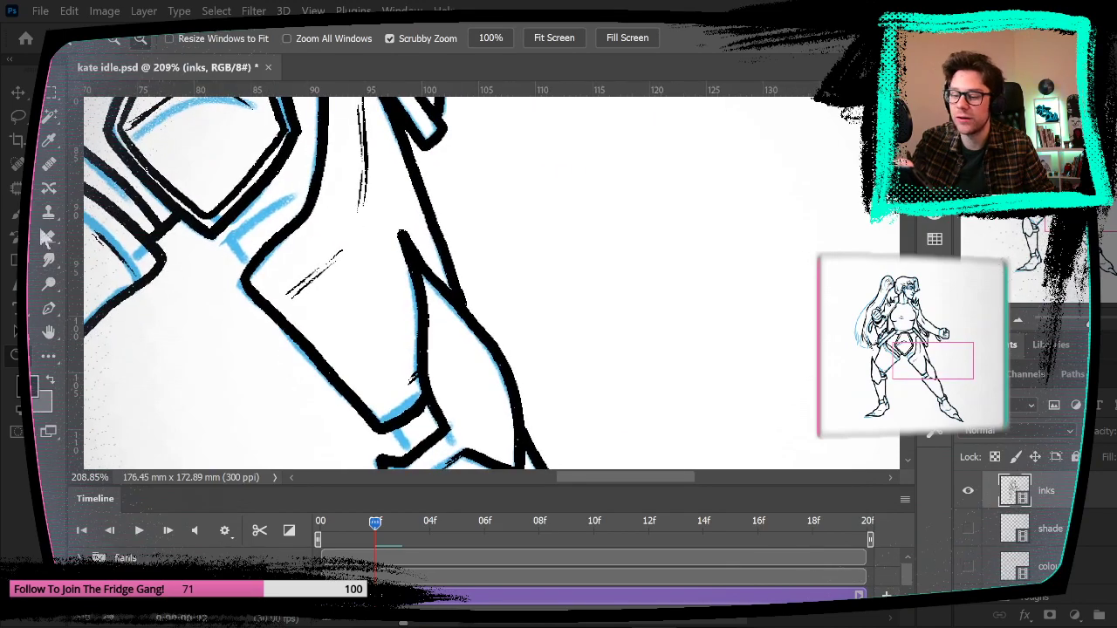
pyautogui.press('b')
pyautogui.moveTo(219, 225); pyautogui.dragTo(254, 276)
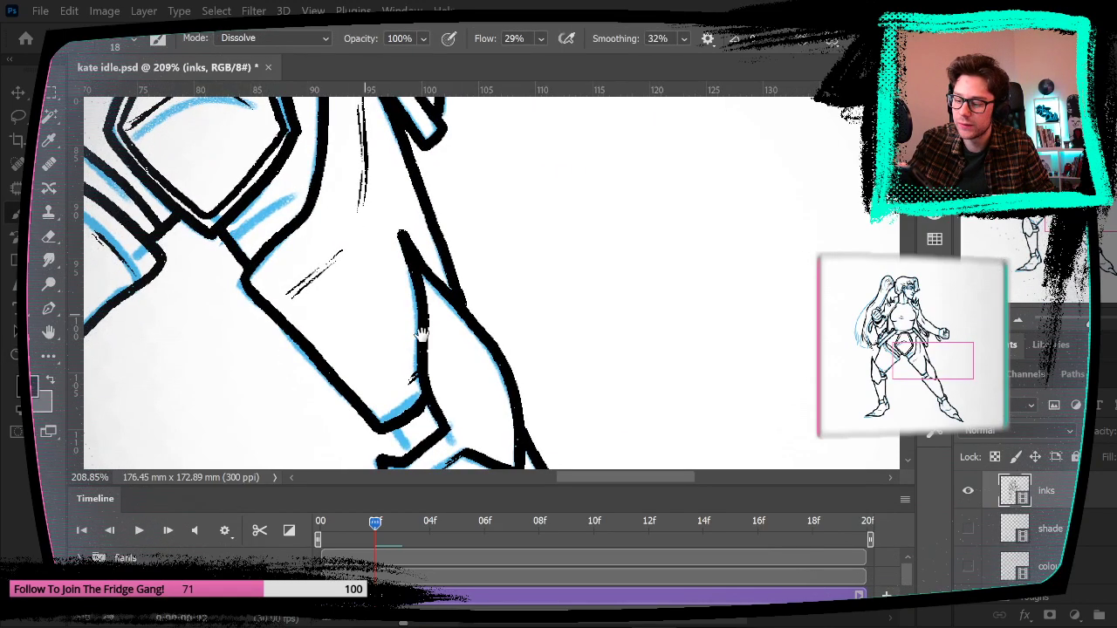
pyautogui.moveTo(410, 328); pyautogui.dragTo(387, 225)
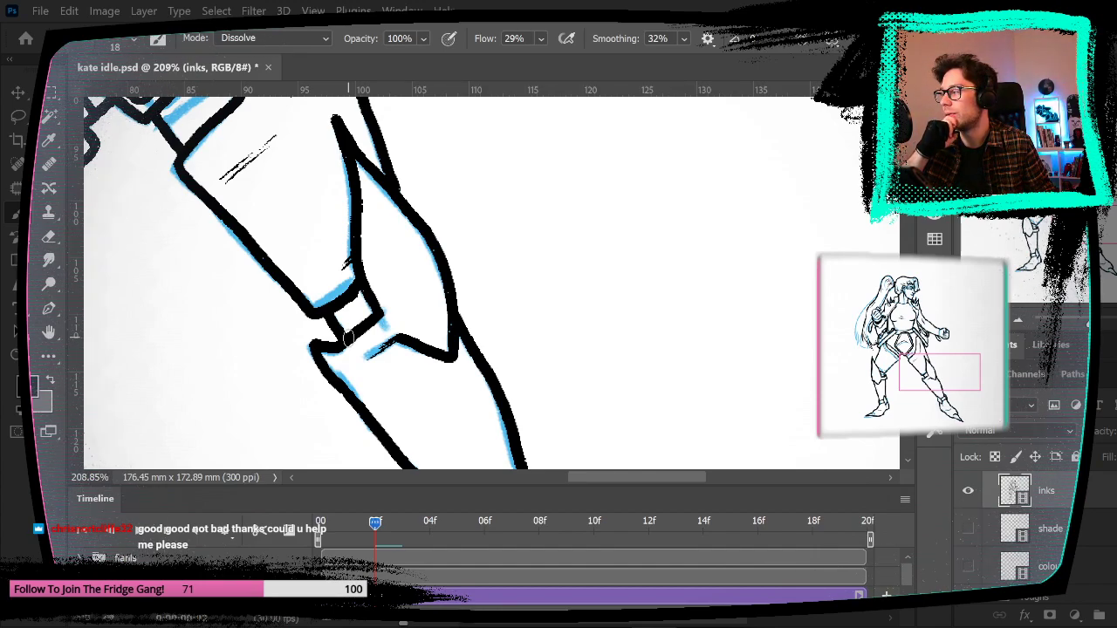
# Step: Ink the upper edge of the extended leg's thigh band, from below the pelvis plate to the inner thigh line
pyautogui.moveTo(413, 232)
pyautogui.mouseDown()
pyautogui.moveTo(506, 317)
pyautogui.moveTo(611, 300)
pyautogui.moveTo(665, 381)
pyautogui.mouseUp()
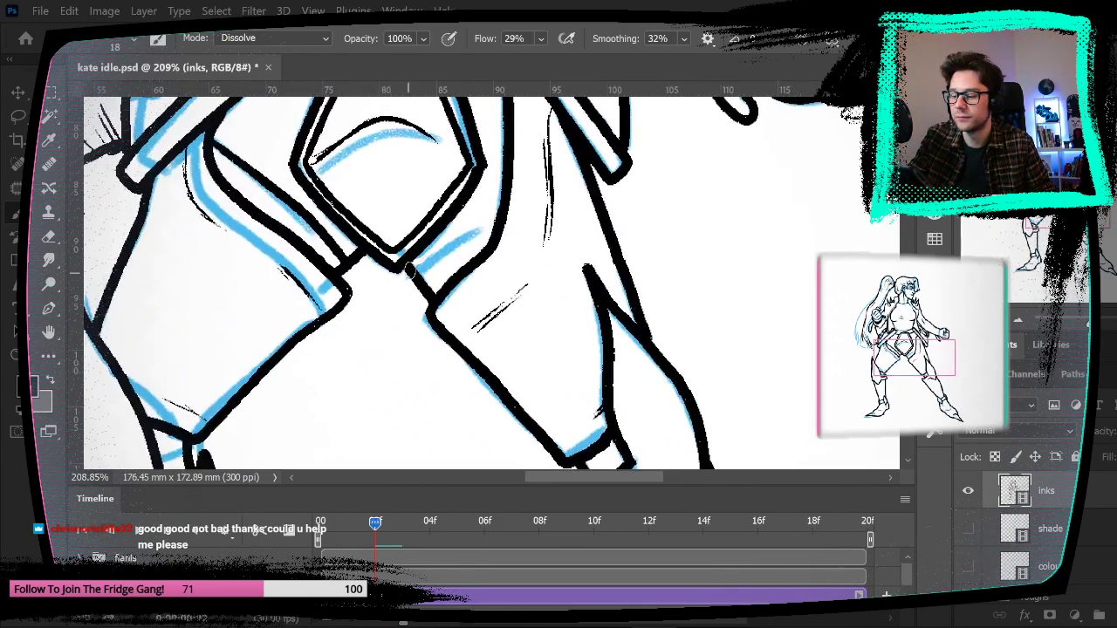
pyautogui.moveTo(406, 277); pyautogui.dragTo(522, 197)
pyautogui.hotkey('ctrl', 'z')
pyautogui.moveTo(419, 274); pyautogui.dragTo(518, 190)
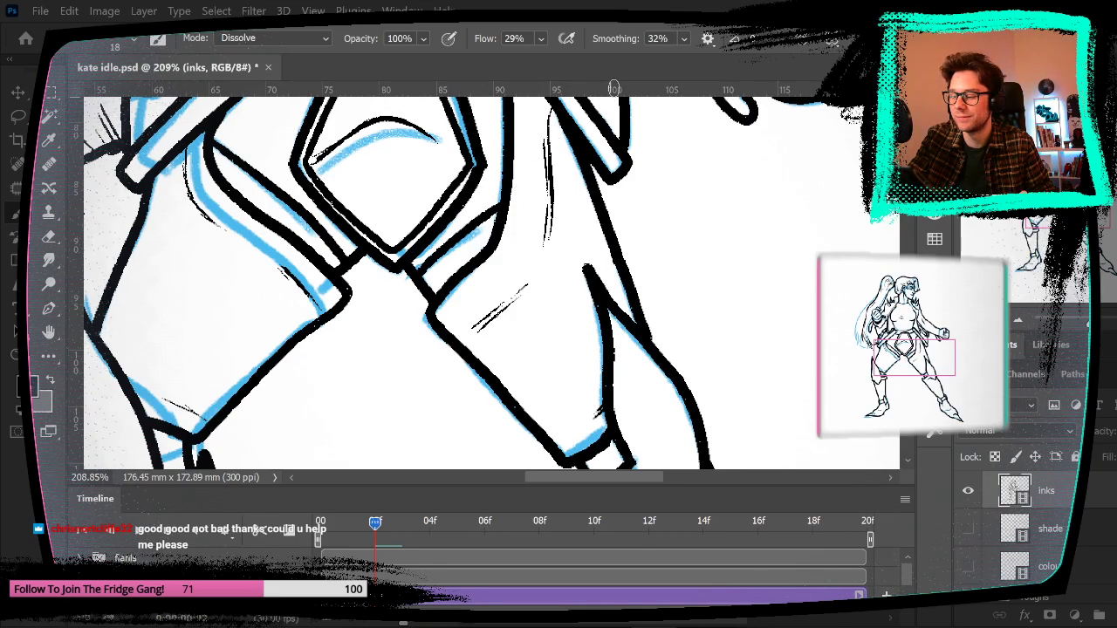
# Step: Step back and forth between the neighbouring frames to compare their inks with the whole figure in view
pyautogui.click(313, 10)
pyautogui.click(380, 161)
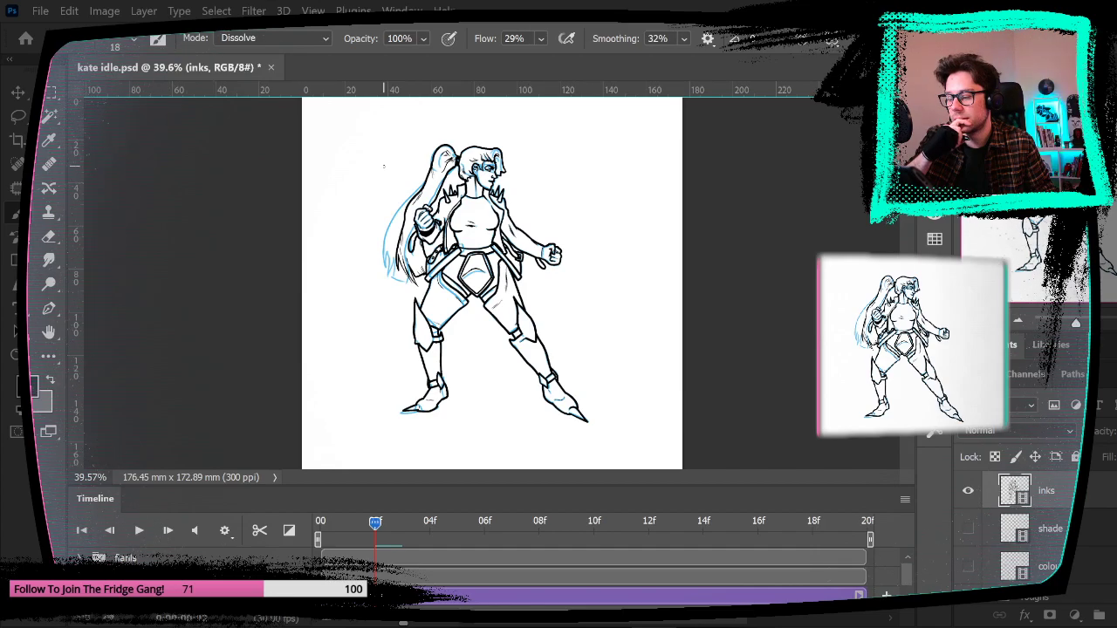
pyautogui.press('Left')
pyautogui.press('Right')
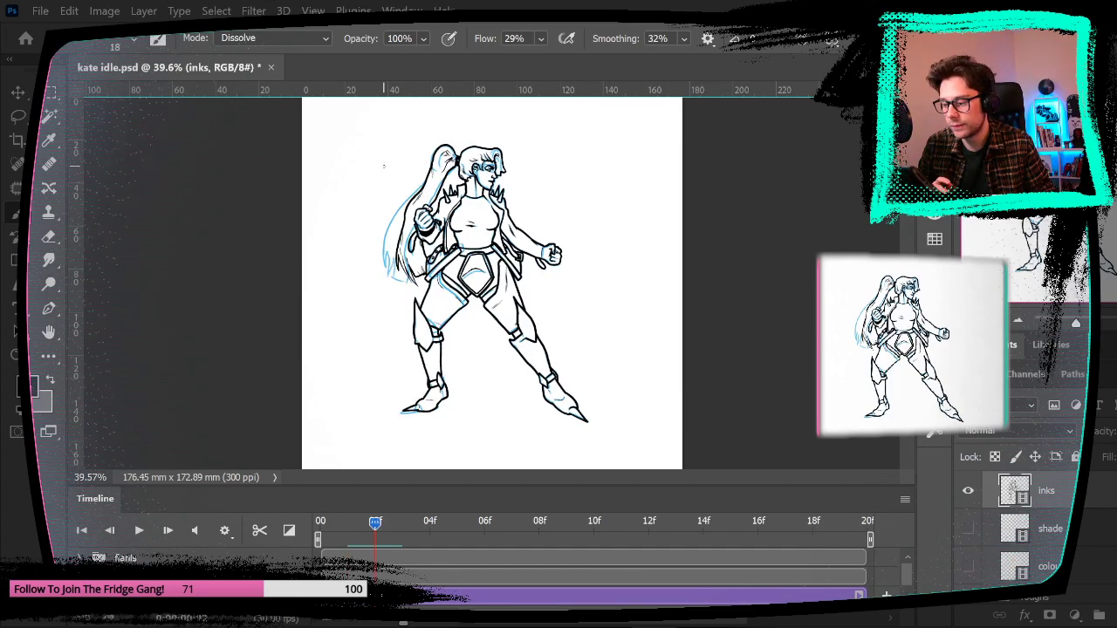
pyautogui.press('Left')
pyautogui.press('Left')
pyautogui.press('Right')
pyautogui.press('Right')
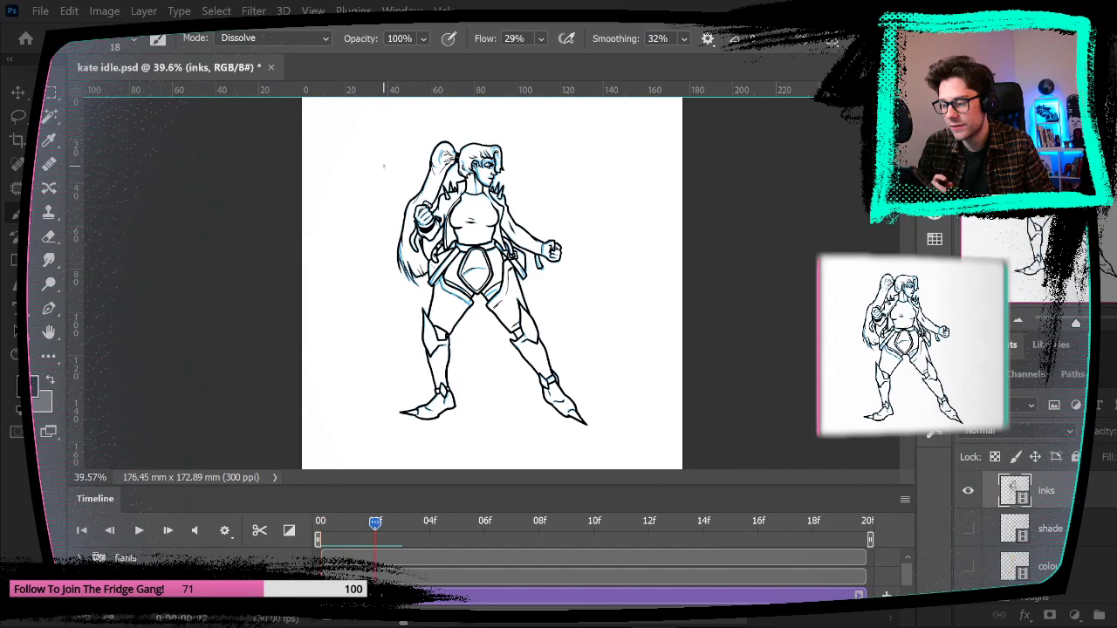
# Step: Compare the second frame's ponytail with the frames before and after it, returning to the second frame
pyautogui.press('Left')
pyautogui.press('Right')
pyautogui.press('Right')
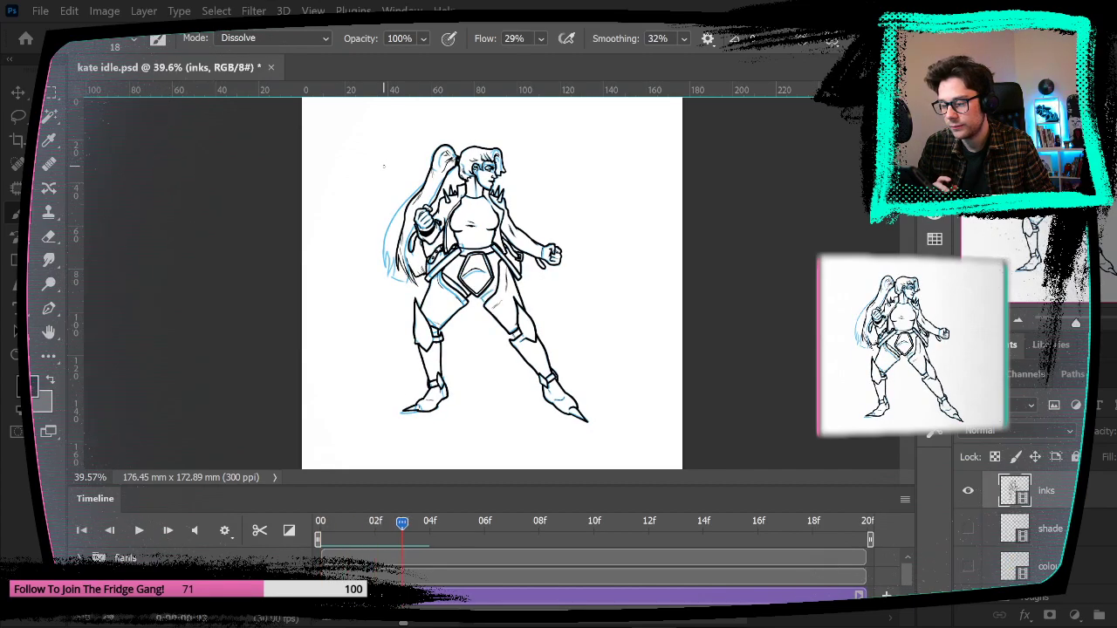
pyautogui.press('Left')
pyautogui.press('Left')
pyautogui.press('Right')
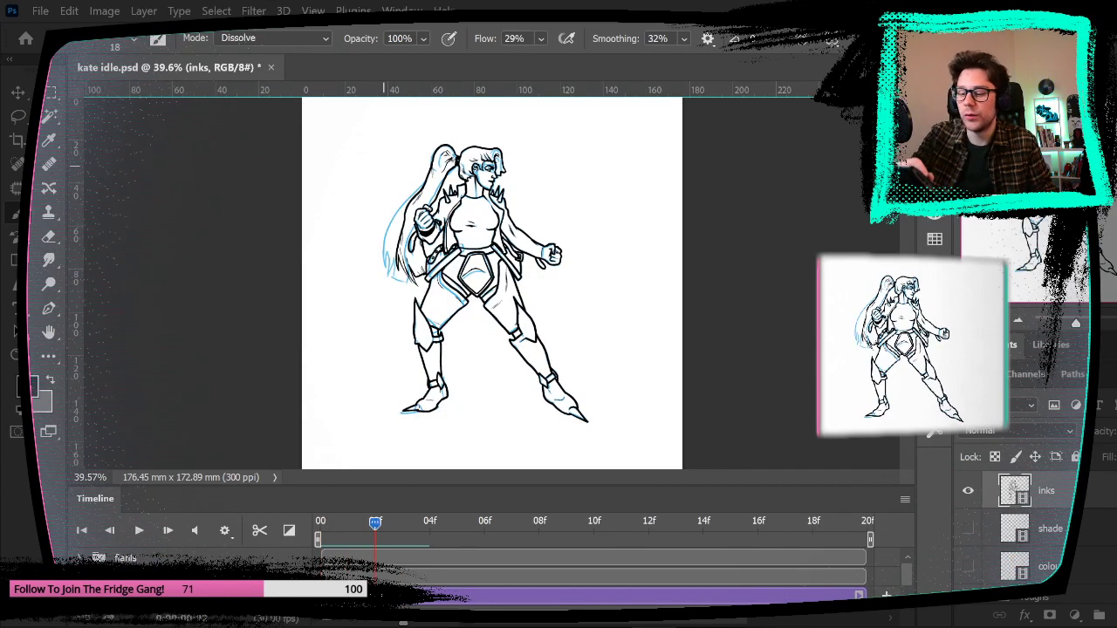
# Step: Erase the misplaced ink of the ponytail's lower end, including the hair strands beside and below the raised fist
pyautogui.press('z')
pyautogui.moveTo(356, 243); pyautogui.dragTo(434, 290)
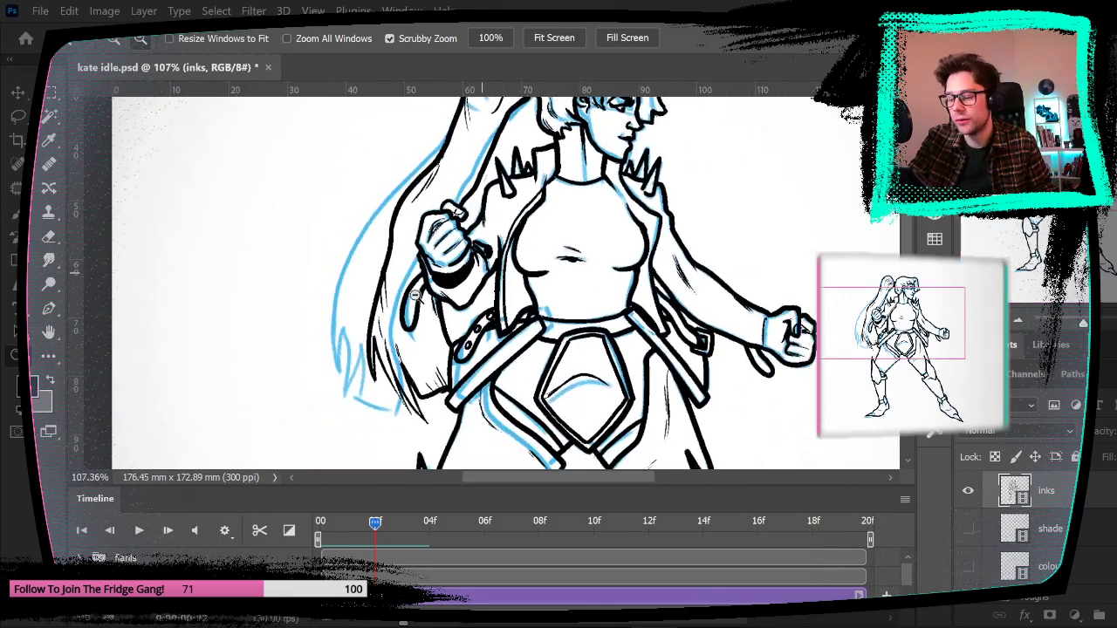
pyautogui.click(48, 236)
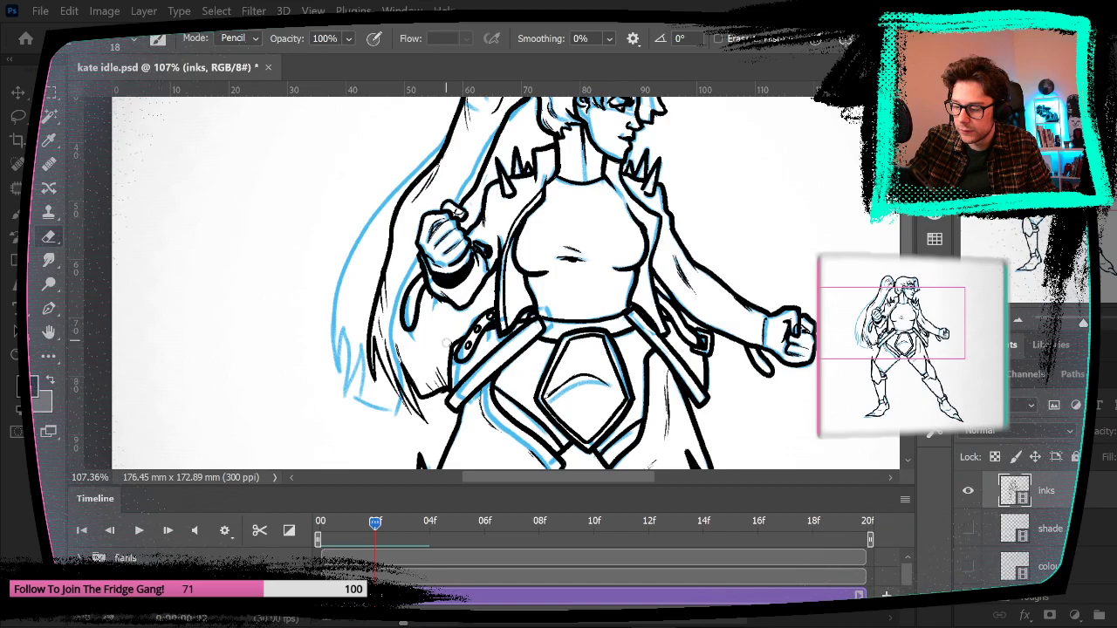
pyautogui.moveTo(431, 396)
pyautogui.mouseDown()
pyautogui.moveTo(416, 394)
pyautogui.moveTo(401, 359)
pyautogui.moveTo(395, 384)
pyautogui.moveTo(422, 384)
pyautogui.moveTo(381, 325)
pyautogui.moveTo(375, 288)
pyautogui.moveTo(299, 414)
pyautogui.moveTo(282, 399)
pyautogui.mouseUp()
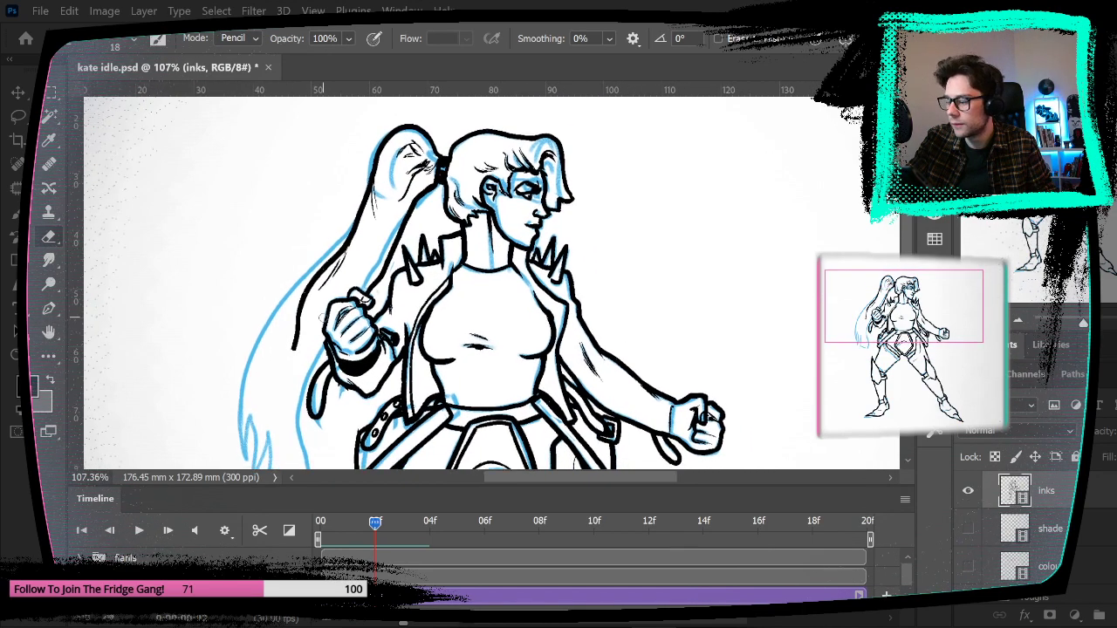
pyautogui.press('z')
pyautogui.moveTo(380, 386); pyautogui.dragTo(380, 387)
pyautogui.press('e')
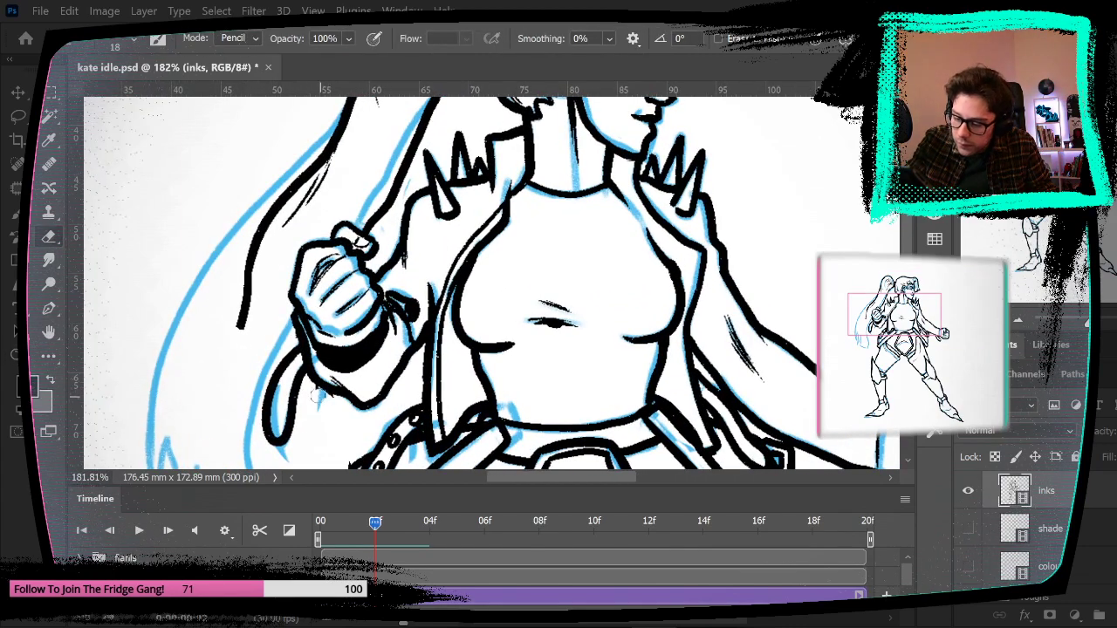
pyautogui.moveTo(353, 425); pyautogui.dragTo(339, 370)
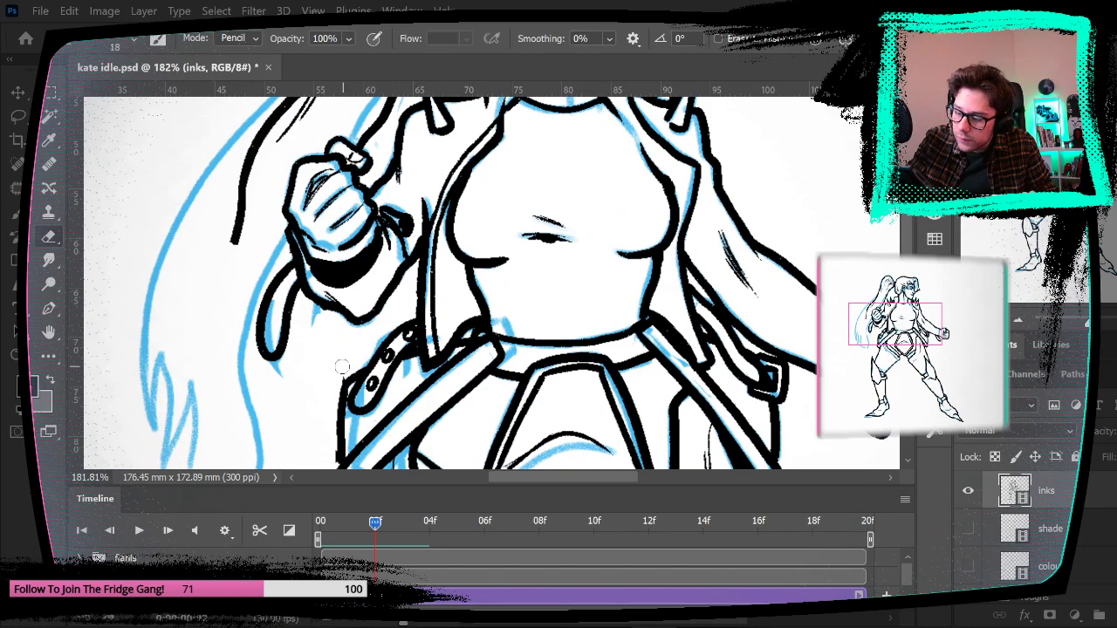
pyautogui.moveTo(315, 361); pyautogui.dragTo(311, 406)
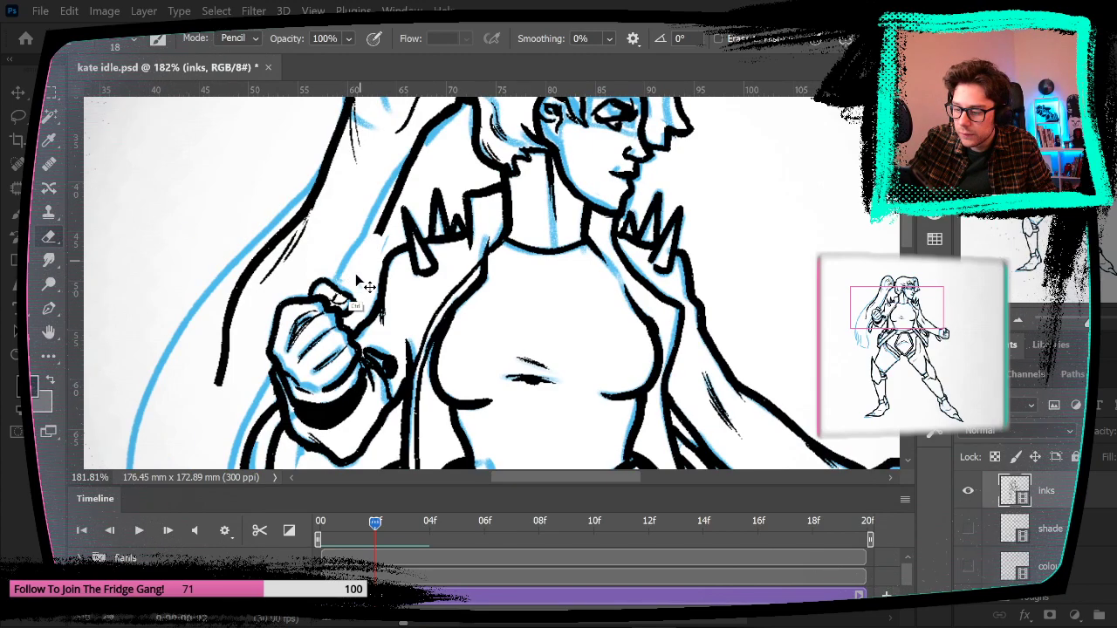
# Step: Erase the remaining inner and outer ponytail contours from the raised fist up towards the hair tie
pyautogui.moveTo(347, 283)
pyautogui.mouseDown()
pyautogui.moveTo(424, 128)
pyautogui.moveTo(371, 228)
pyautogui.mouseUp()
pyautogui.moveTo(278, 297)
pyautogui.mouseDown()
pyautogui.moveTo(234, 344)
pyautogui.moveTo(240, 364)
pyautogui.moveTo(316, 248)
pyautogui.mouseUp()
pyautogui.moveTo(196, 403); pyautogui.dragTo(190, 433)
pyautogui.moveTo(233, 336)
pyautogui.mouseDown()
pyautogui.moveTo(305, 174)
pyautogui.moveTo(340, 126)
pyautogui.mouseUp()
pyautogui.moveTo(269, 266); pyautogui.dragTo(288, 234)
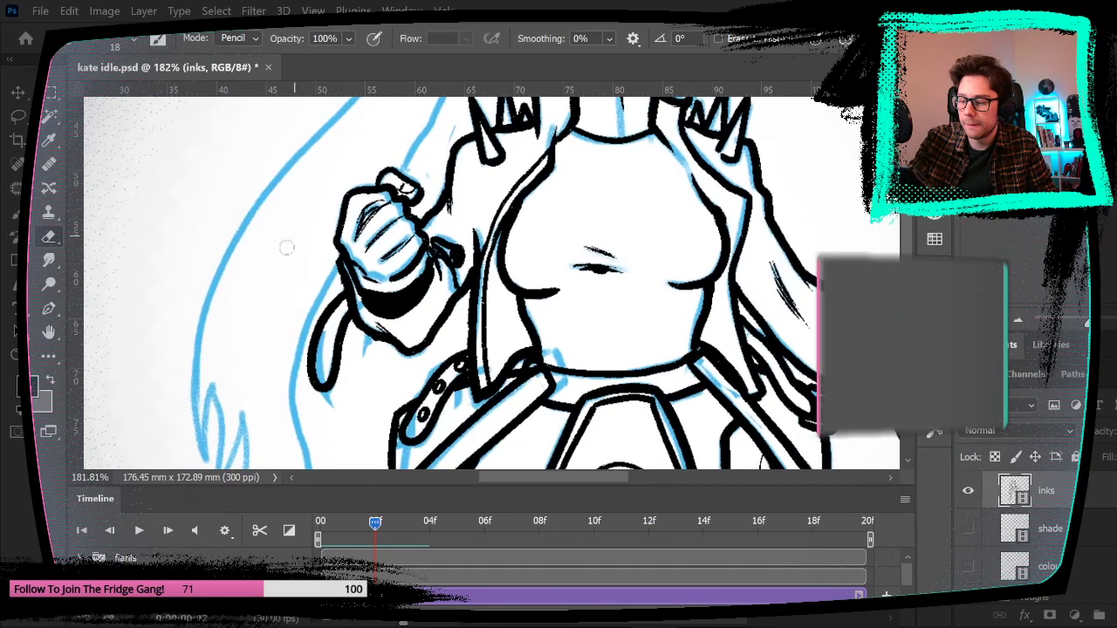
# Step: Ink the ponytail's inner line down to the fist and its long outer contour down to the tip, following the blue rough
pyautogui.click(19, 215)
pyautogui.moveTo(414, 179)
pyautogui.mouseDown()
pyautogui.moveTo(254, 381)
pyautogui.moveTo(279, 357)
pyautogui.moveTo(304, 267)
pyautogui.moveTo(384, 162)
pyautogui.mouseUp()
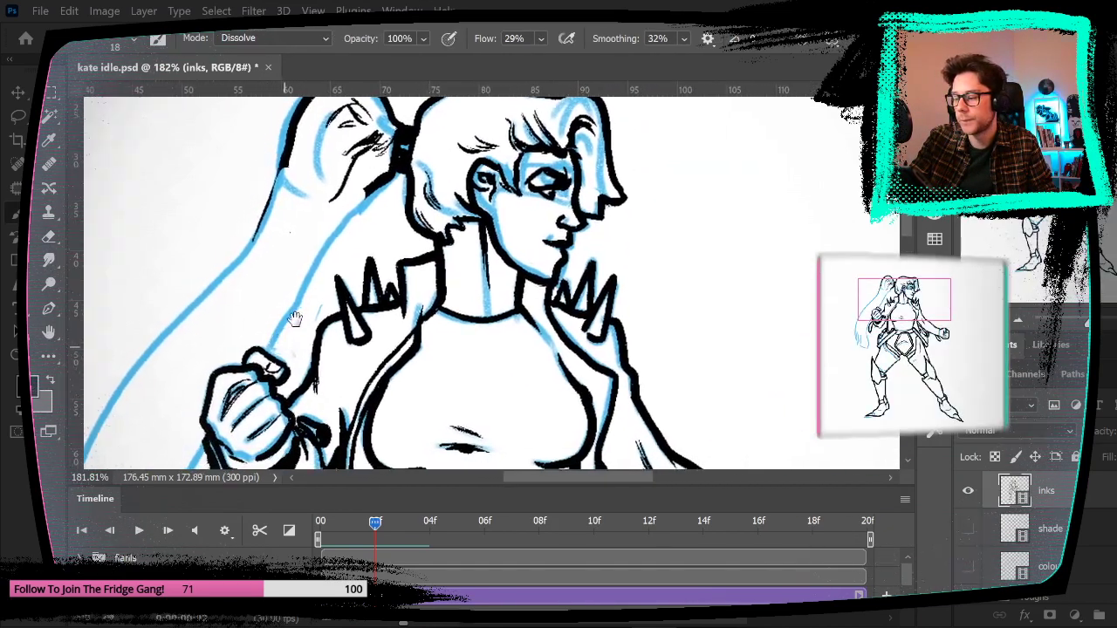
pyautogui.moveTo(271, 254); pyautogui.dragTo(413, 208)
pyautogui.moveTo(414, 123)
pyautogui.mouseDown()
pyautogui.moveTo(397, 173)
pyautogui.moveTo(286, 301)
pyautogui.moveTo(214, 426)
pyautogui.mouseUp()
pyautogui.moveTo(266, 379)
pyautogui.mouseDown()
pyautogui.moveTo(301, 214)
pyautogui.moveTo(234, 273)
pyautogui.moveTo(237, 410)
pyautogui.moveTo(234, 349)
pyautogui.mouseUp()
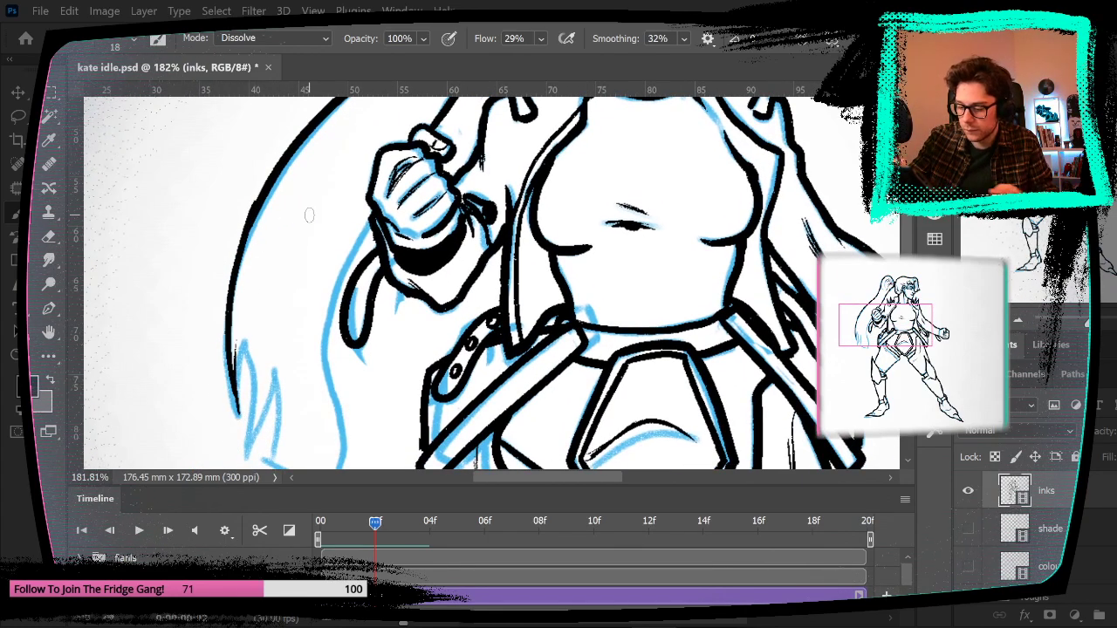
# Step: Check the ponytail against the previous frame and ink jagged hair strands at its lower outer end
pyautogui.press('Left')
pyautogui.press('Right')
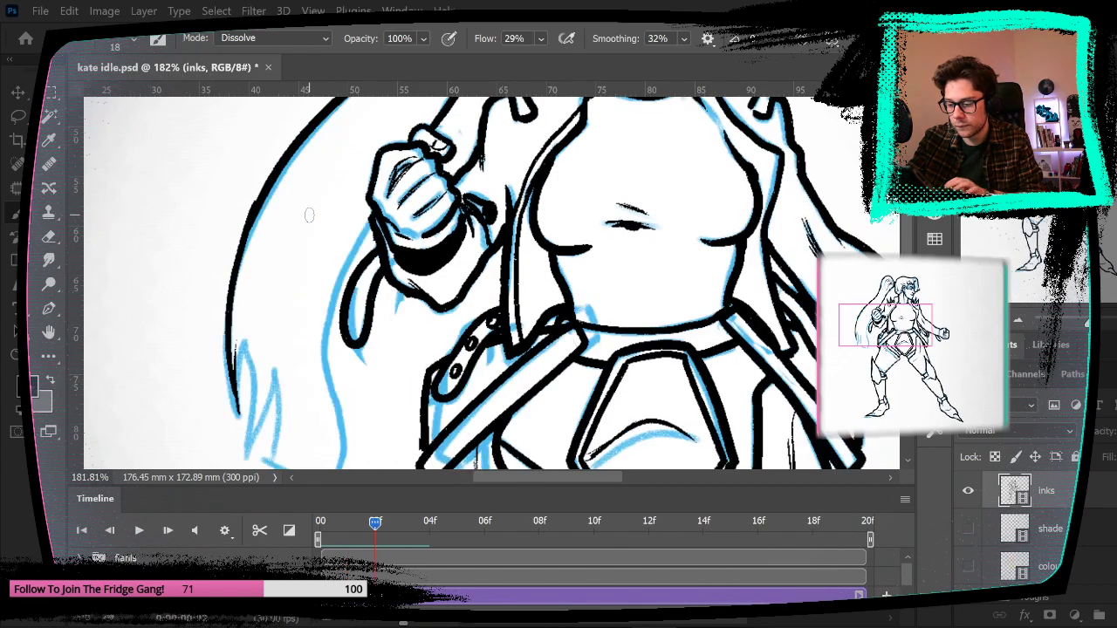
pyautogui.moveTo(282, 299); pyautogui.dragTo(264, 212)
pyautogui.moveTo(223, 262); pyautogui.dragTo(248, 355)
pyautogui.moveTo(240, 237); pyautogui.dragTo(262, 359)
pyautogui.moveTo(253, 258); pyautogui.dragTo(279, 345)
pyautogui.moveTo(271, 307); pyautogui.dragTo(281, 358)
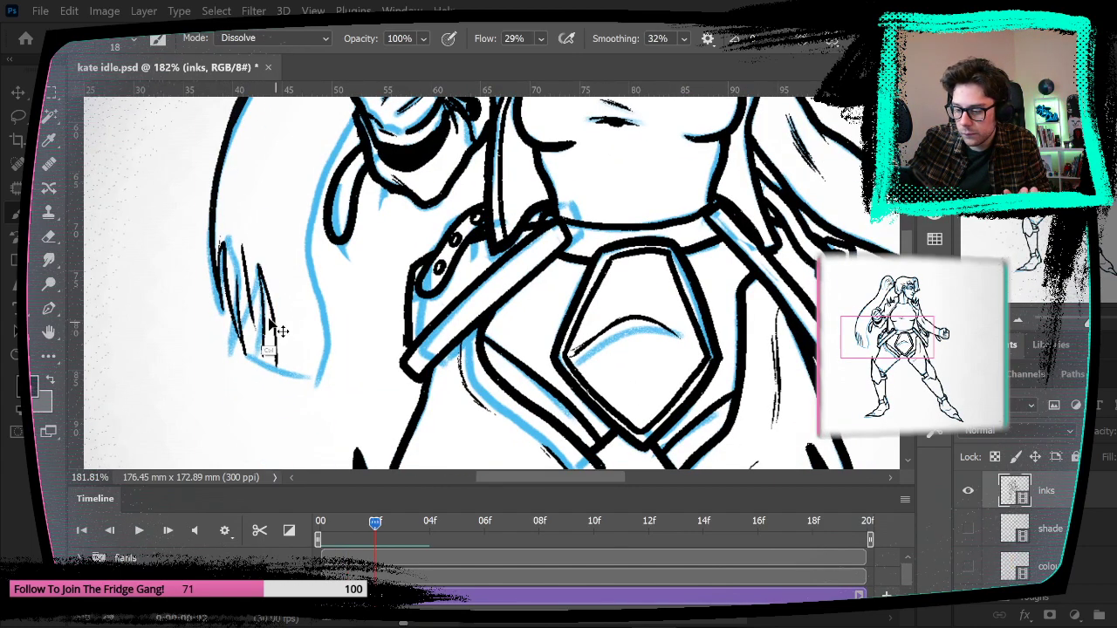
# Step: Redo the last jagged strands, ink the ponytail's pointed bottom edge, and compare the tip with the previous frame
pyautogui.hotkey('ctrl', 'z')
pyautogui.hotkey('ctrl', 'z')
pyautogui.moveTo(237, 241); pyautogui.dragTo(258, 340)
pyautogui.moveTo(255, 290); pyautogui.dragTo(265, 336)
pyautogui.moveTo(284, 340); pyautogui.dragTo(315, 373)
pyautogui.hotkey('ctrl', 'z')
pyautogui.hotkey('ctrl', 'z')
pyautogui.moveTo(324, 313); pyautogui.dragTo(315, 377)
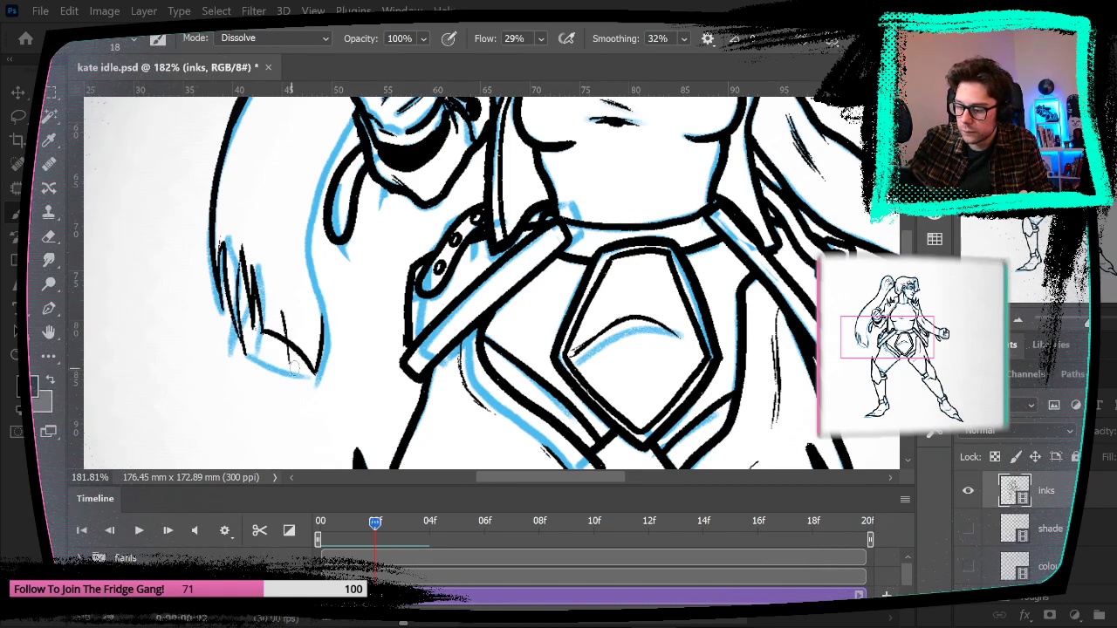
pyautogui.press('Left')
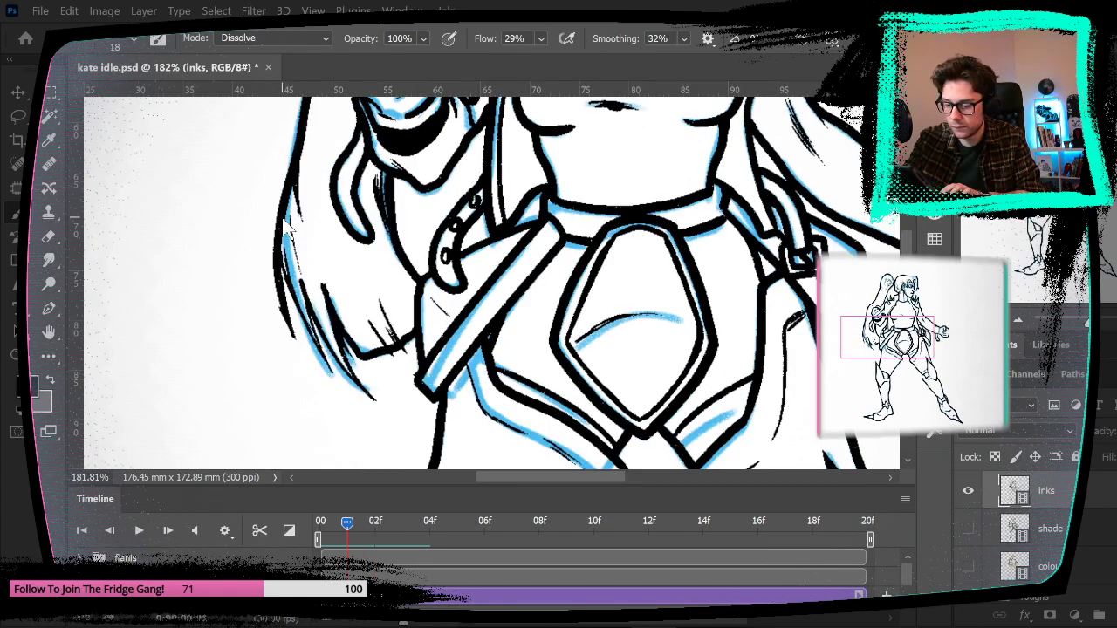
pyautogui.press('Right')
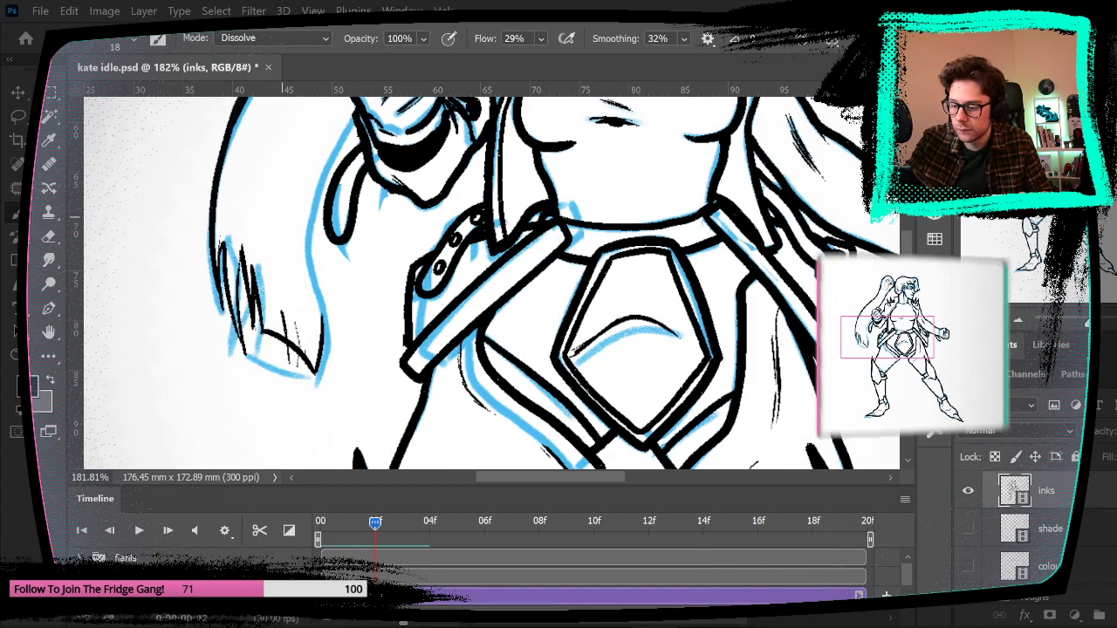
# Step: Ink the ponytail's inner contour from the tip up to the fist, and thicken the outer contour
pyautogui.moveTo(285, 287); pyautogui.dragTo(324, 424)
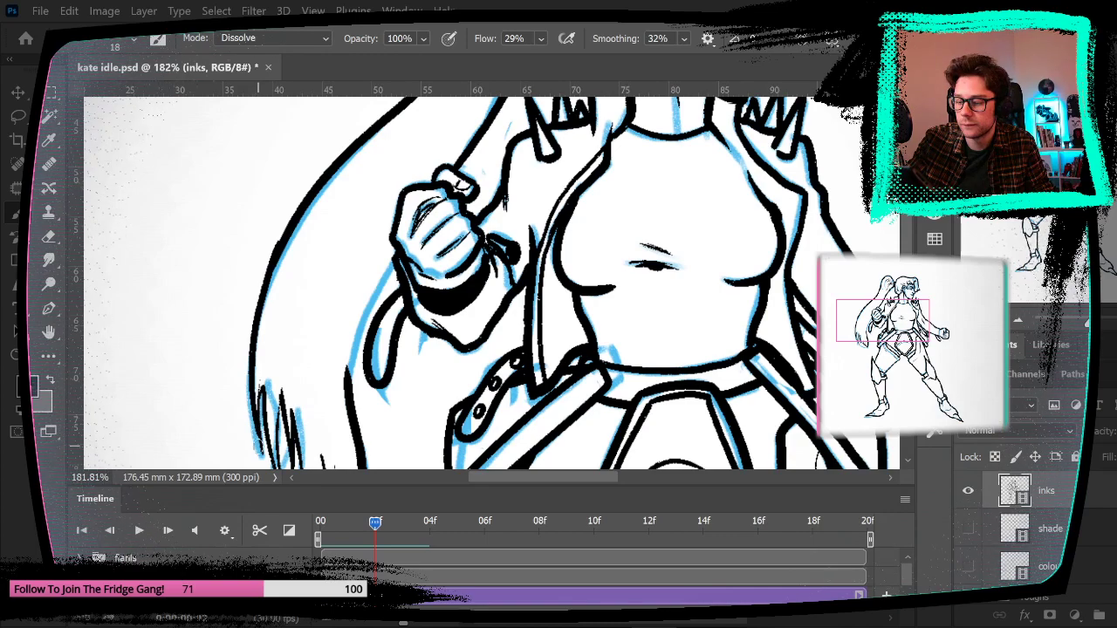
pyautogui.moveTo(250, 371)
pyautogui.mouseDown()
pyautogui.moveTo(270, 253)
pyautogui.moveTo(309, 194)
pyautogui.mouseUp()
pyautogui.moveTo(347, 398)
pyautogui.mouseDown()
pyautogui.moveTo(400, 424)
pyautogui.moveTo(403, 445)
pyautogui.moveTo(356, 265)
pyautogui.moveTo(339, 288)
pyautogui.moveTo(341, 254)
pyautogui.mouseUp()
pyautogui.press('Left')
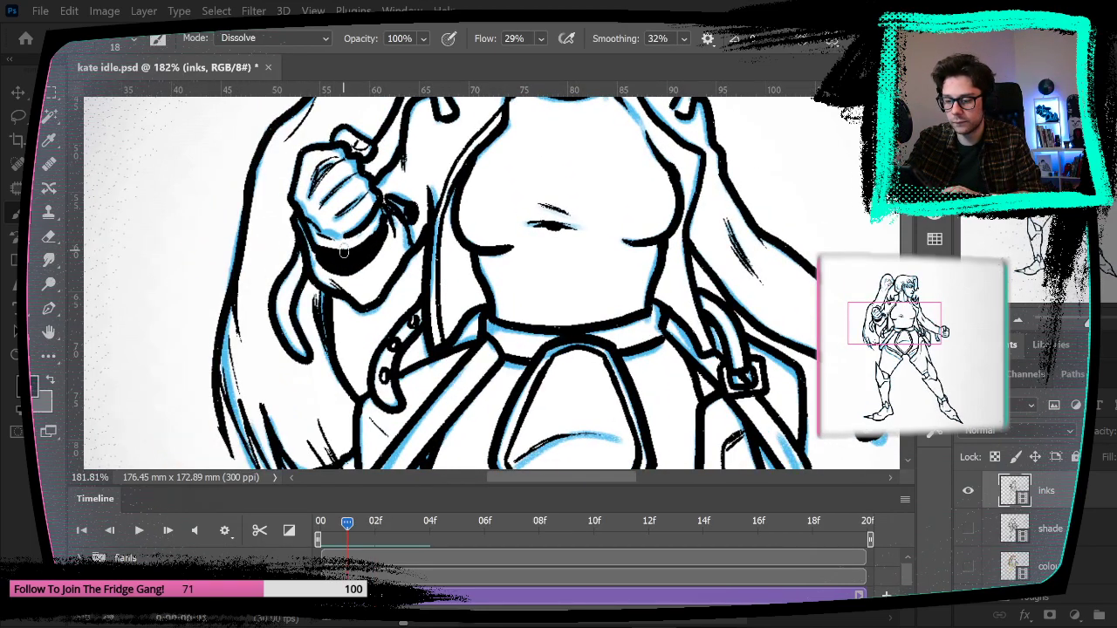
pyautogui.press('Right')
# Step: Add thin hair strand lines inside the ponytail's lower half, using the previous frame as reference
pyautogui.moveTo(177, 340); pyautogui.dragTo(175, 229)
pyautogui.press('Left')
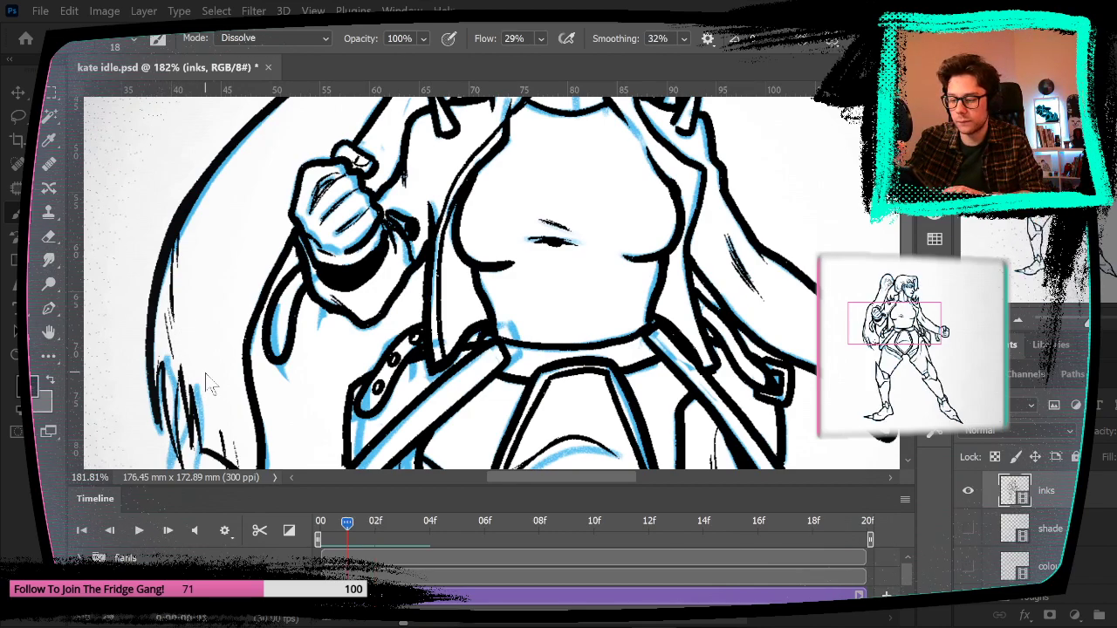
pyautogui.press('Right')
pyautogui.moveTo(264, 260)
pyautogui.mouseDown()
pyautogui.moveTo(258, 293)
pyautogui.moveTo(270, 258)
pyautogui.mouseUp()
pyautogui.moveTo(253, 324); pyautogui.dragTo(258, 270)
# Step: Add thin strand lines along the ponytail's upper section, matching the details of the previous frame
pyautogui.press('Left')
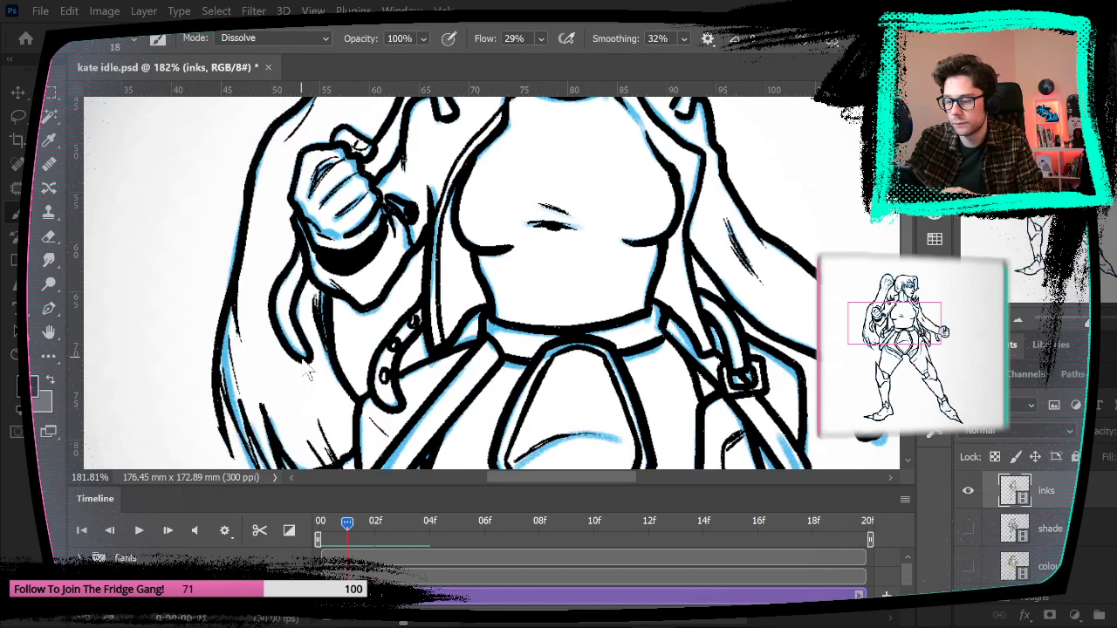
pyautogui.moveTo(368, 259); pyautogui.dragTo(355, 439)
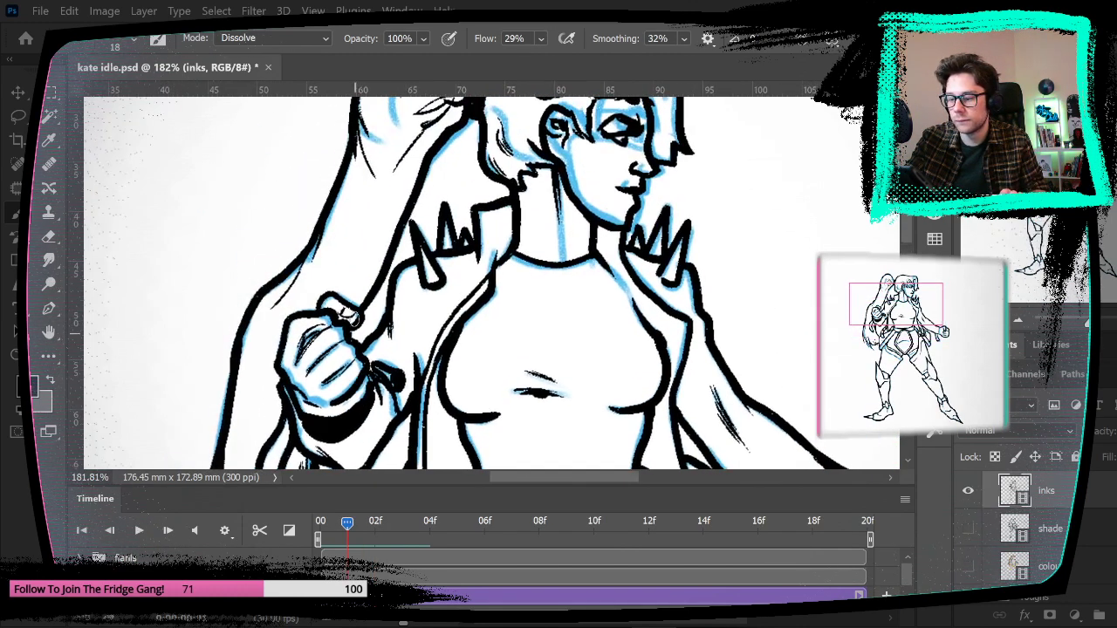
pyautogui.press('Right')
pyautogui.moveTo(302, 232)
pyautogui.mouseDown()
pyautogui.moveTo(229, 327)
pyautogui.moveTo(267, 289)
pyautogui.mouseUp()
pyautogui.press('Left')
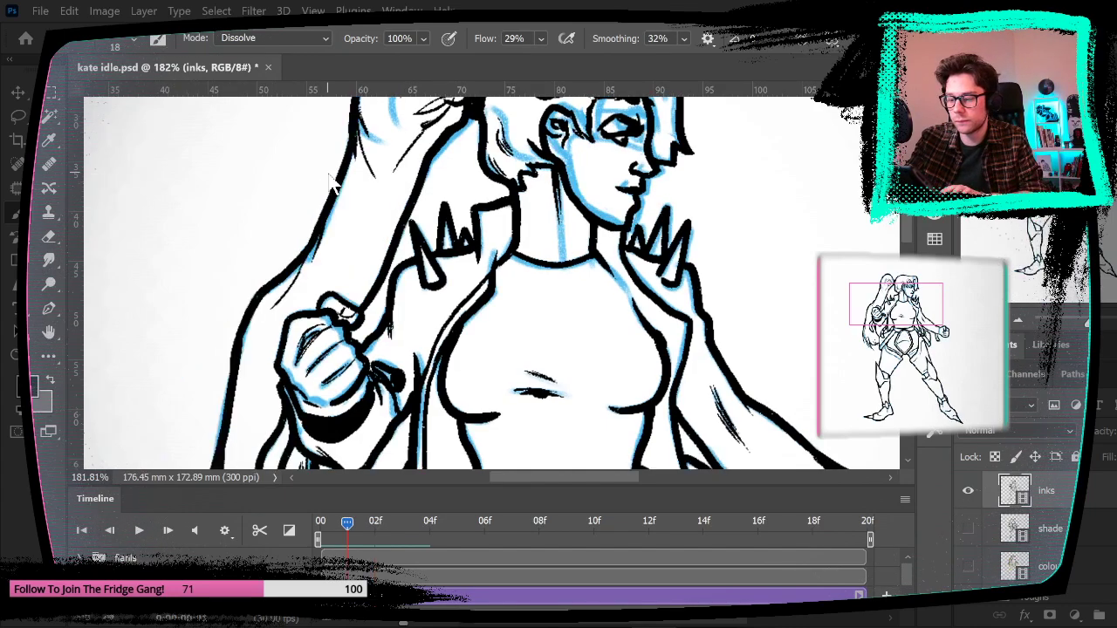
pyautogui.press('Right')
pyautogui.moveTo(423, 217); pyautogui.dragTo(375, 301)
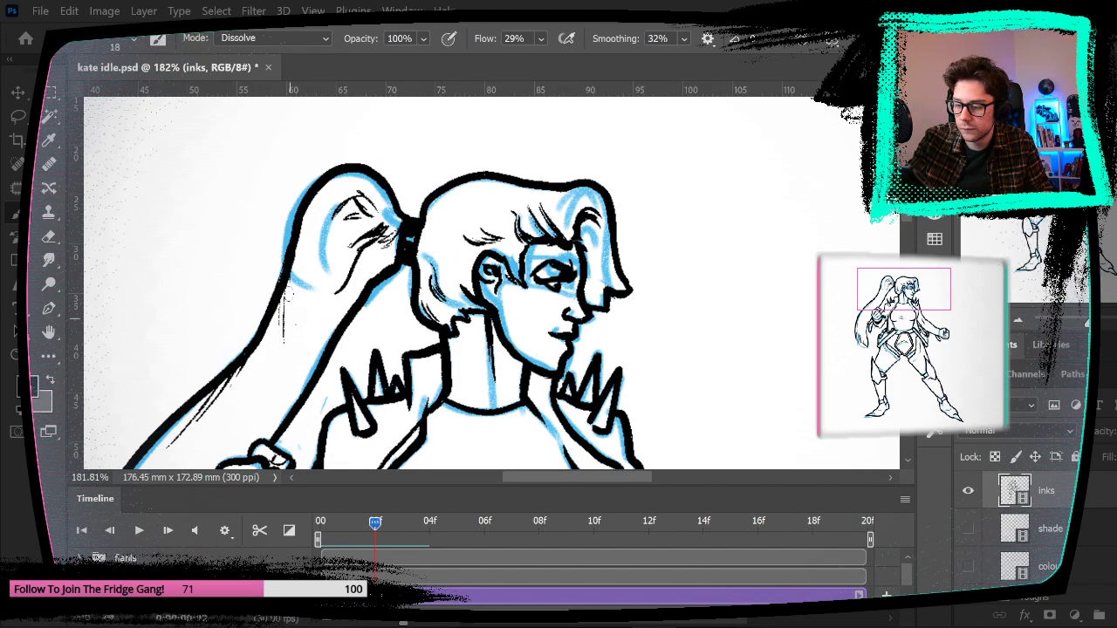
pyautogui.press('Left')
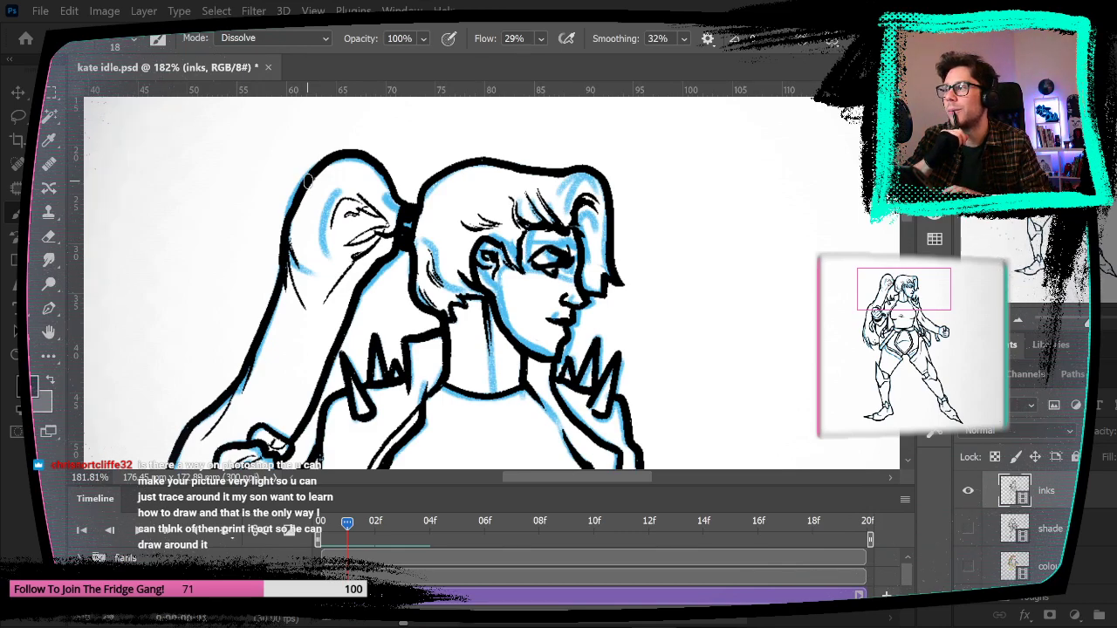
pyautogui.press('Right')
# Step: Fit the whole canvas in view and hide the roughs group
pyautogui.click(313, 11)
pyautogui.click(384, 159)
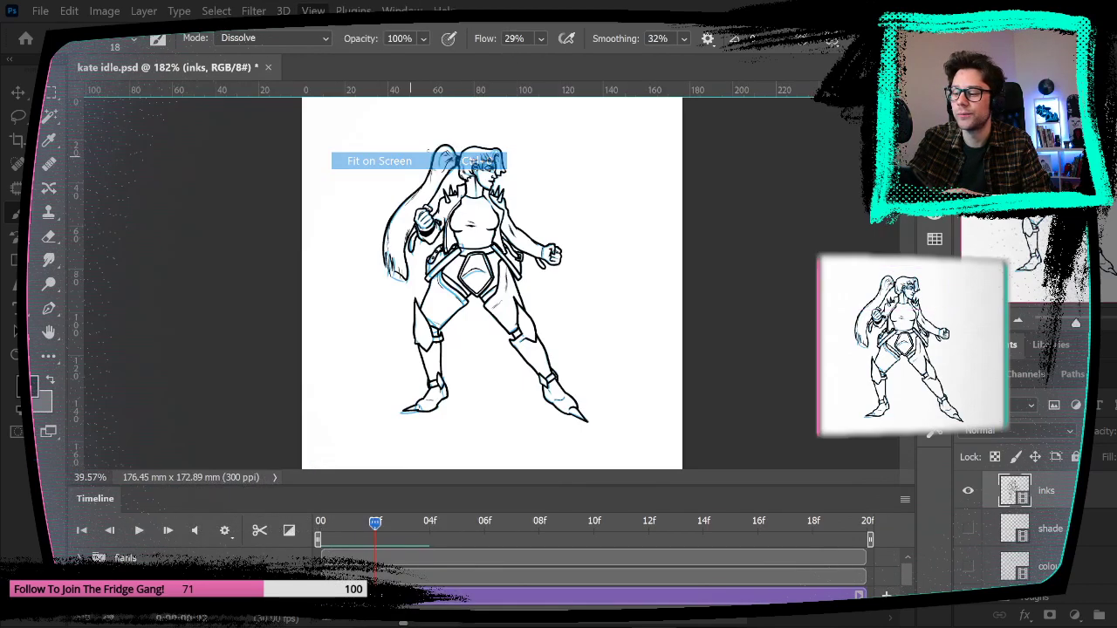
pyautogui.scroll(-3, 1081, 536)
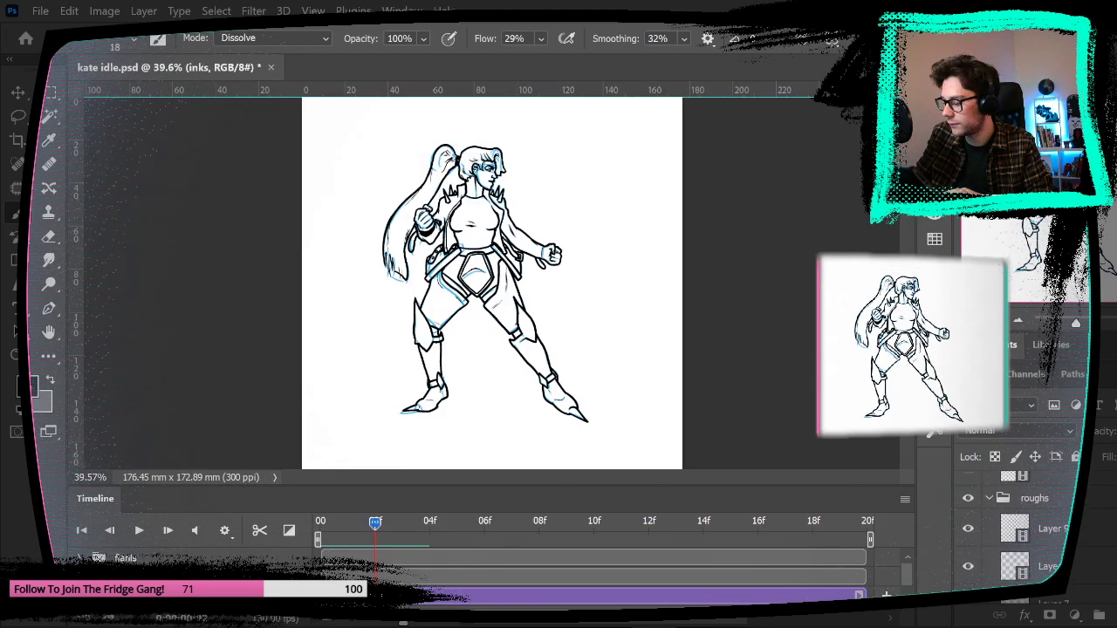
pyautogui.scroll(3, 1029, 537)
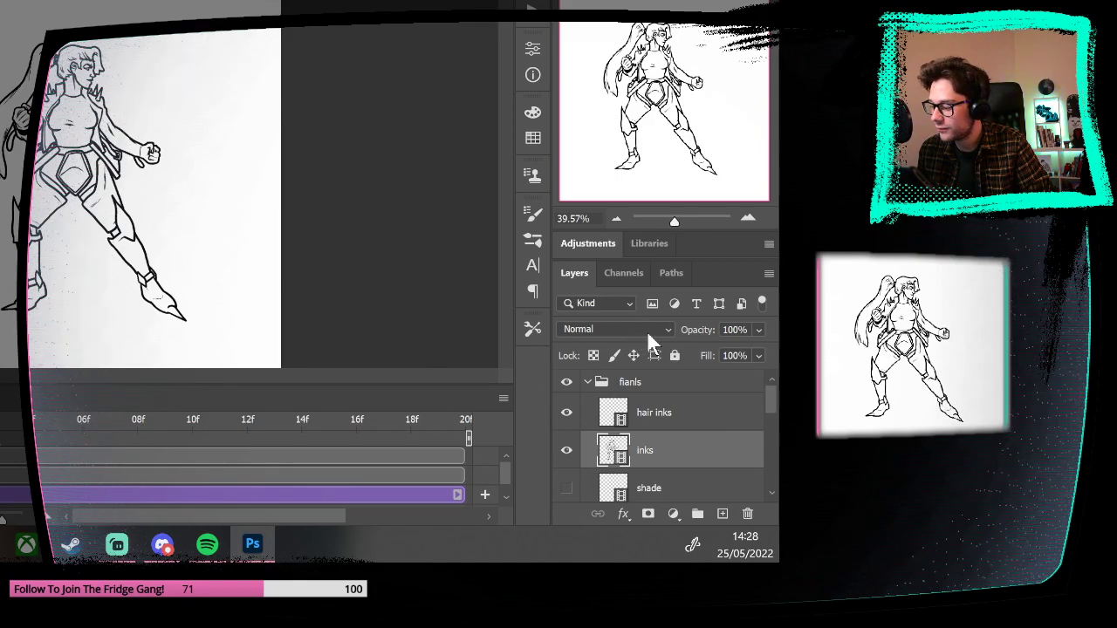
# Step: Lower the inks layer's opacity to 27%
pyautogui.click(757, 329)
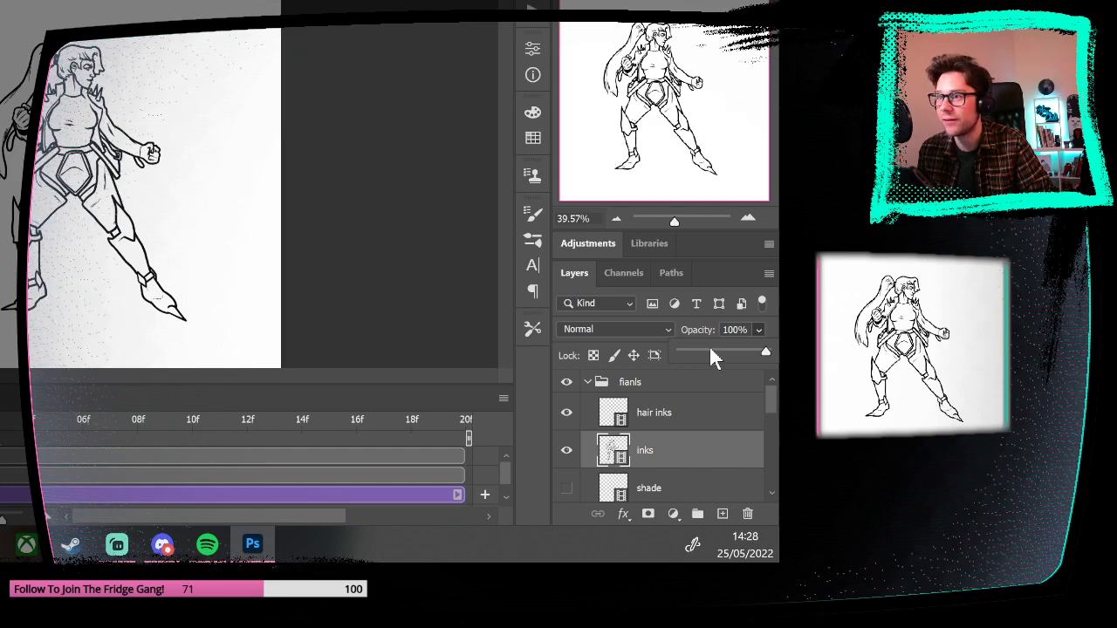
pyautogui.click(708, 352)
pyautogui.moveTo(709, 348); pyautogui.dragTo(704, 356)
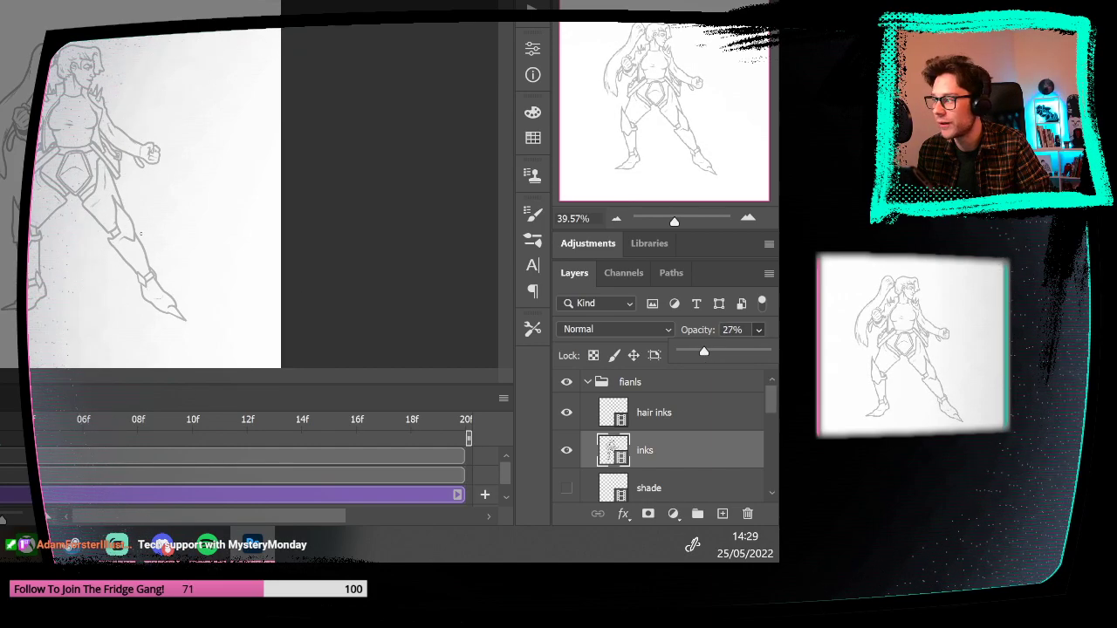
pyautogui.press('Return')
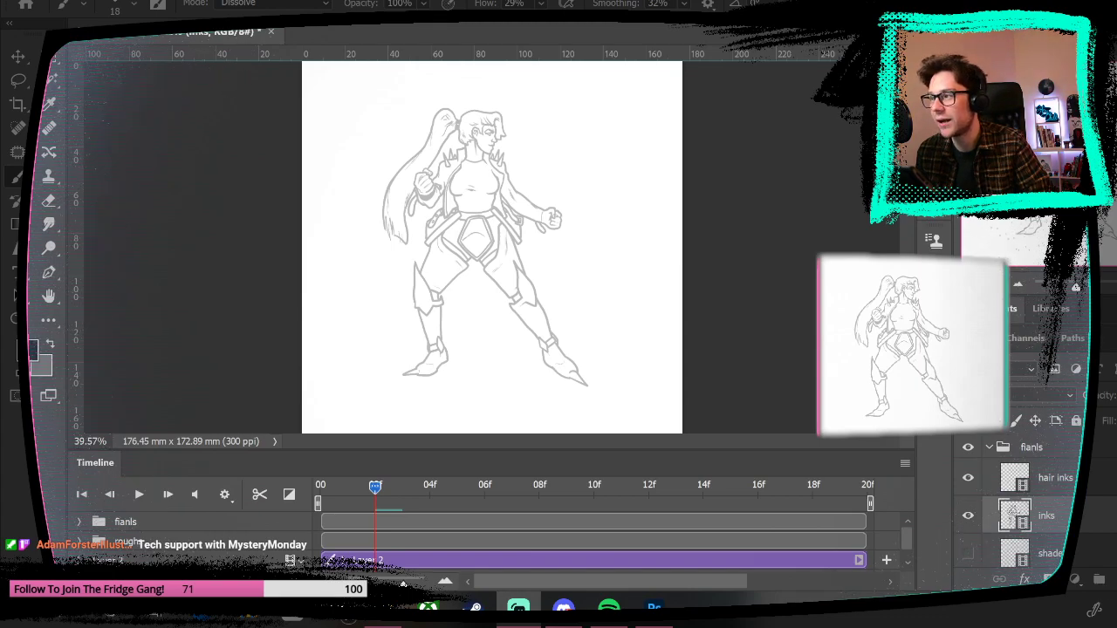
# Step: Add a new layer above the inks layer and scribble test strokes over the faded figure
pyautogui.hotkey('alt', 'Tab')
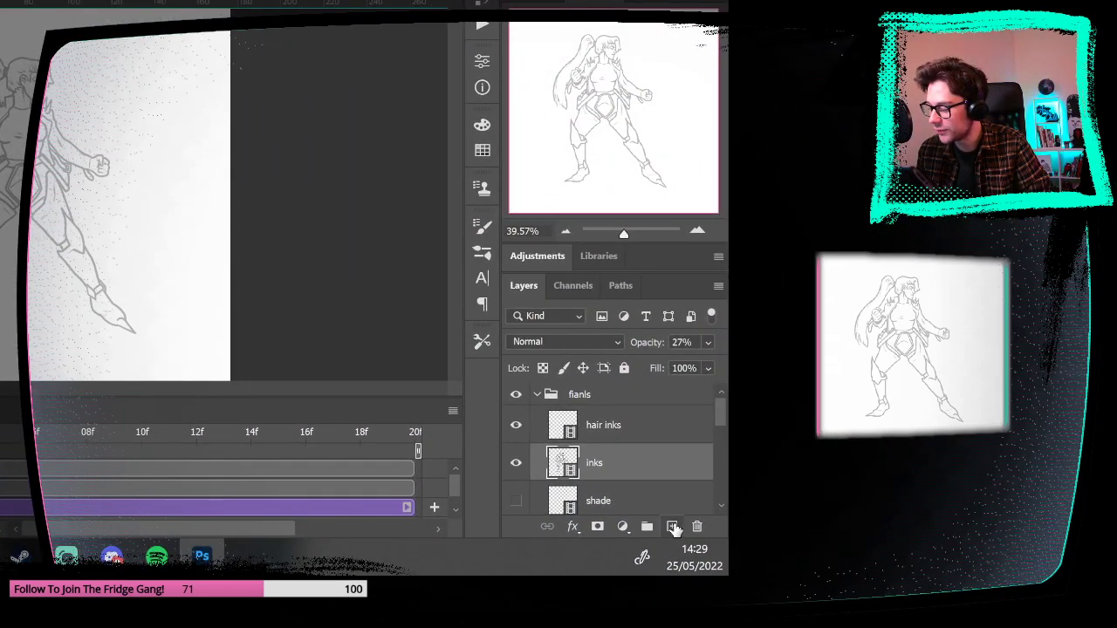
pyautogui.click(672, 528)
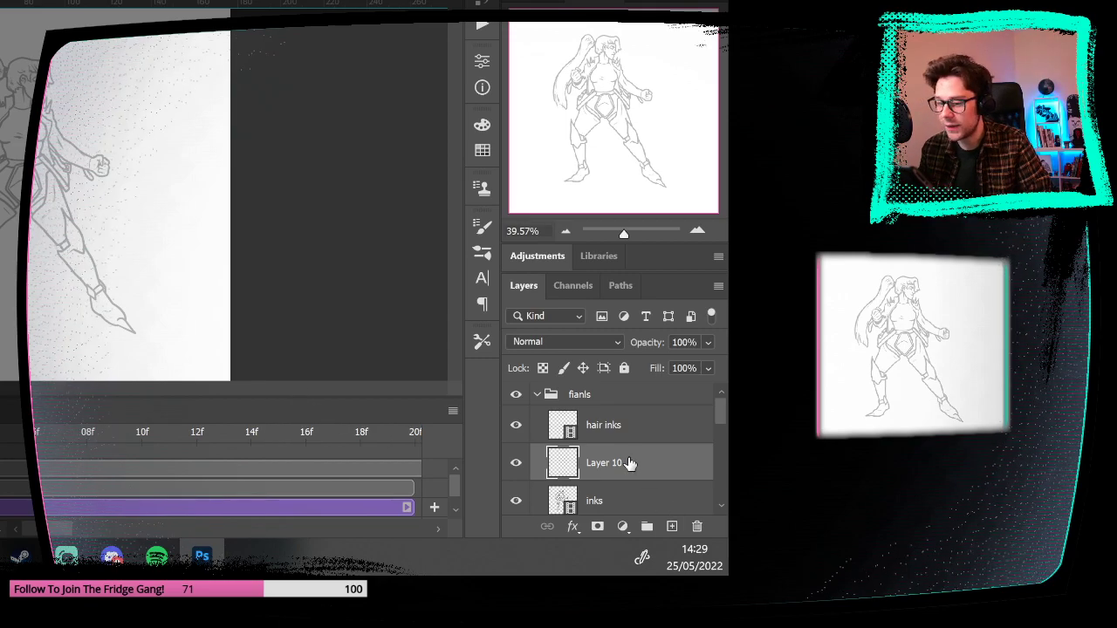
pyautogui.moveTo(12, 116); pyautogui.dragTo(35, 212)
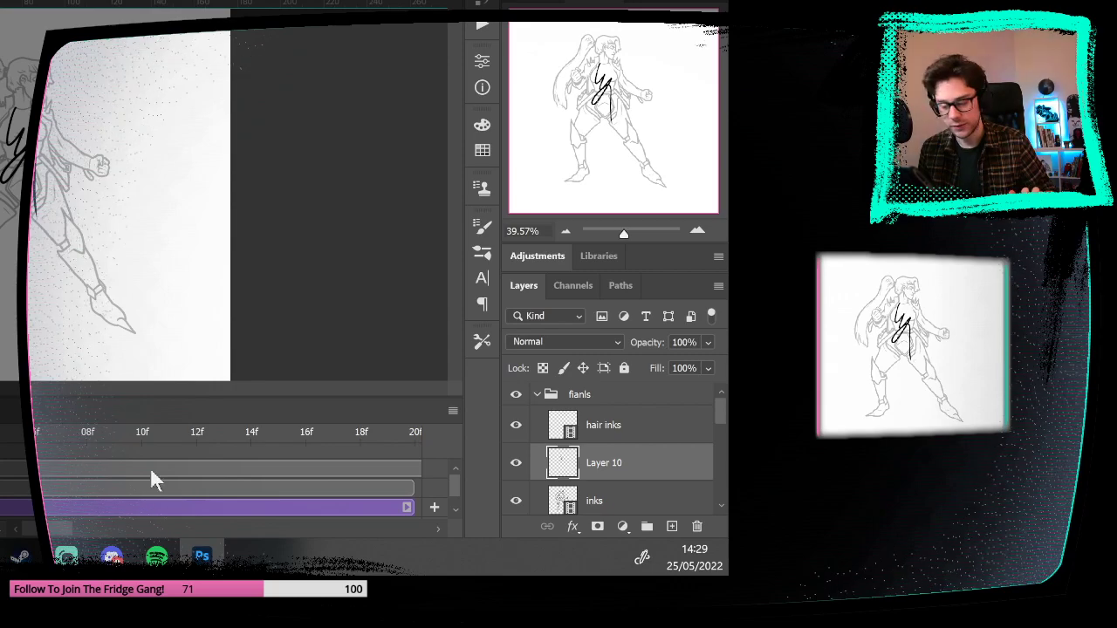
# Step: Toggle the inks layer's visibility, delete the test layer, and restore the inks layer's opacity to 100%
pyautogui.click(517, 501)
pyautogui.click(517, 502)
pyautogui.press('Delete')
pyautogui.press('0')
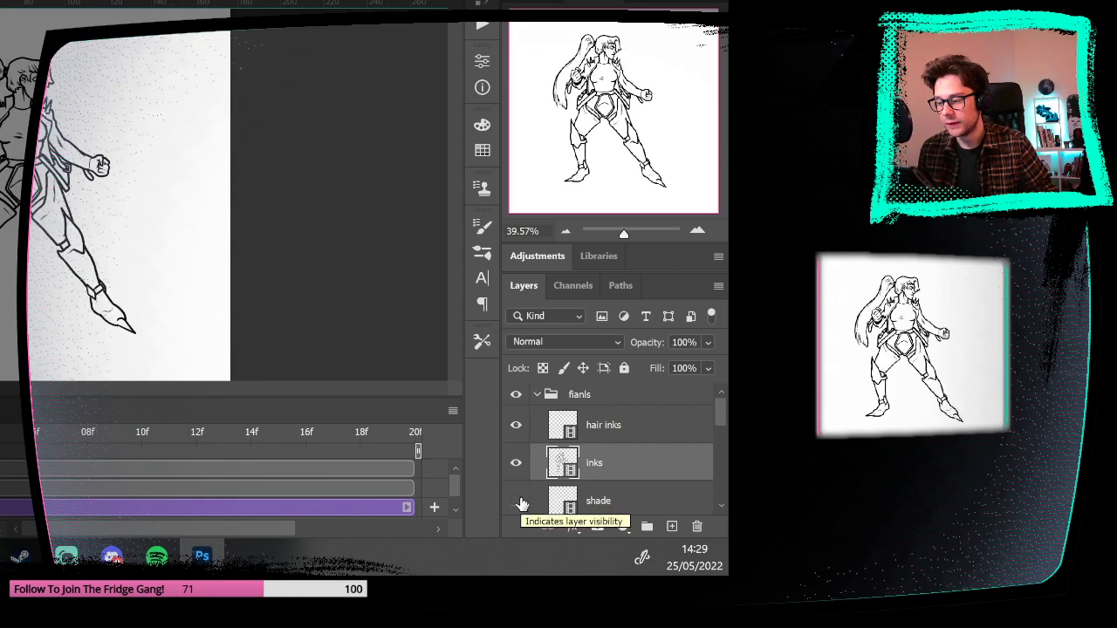
# Step: Lower the inks layer's opacity to 38%, and restore it to 100%
pyautogui.click(706, 342)
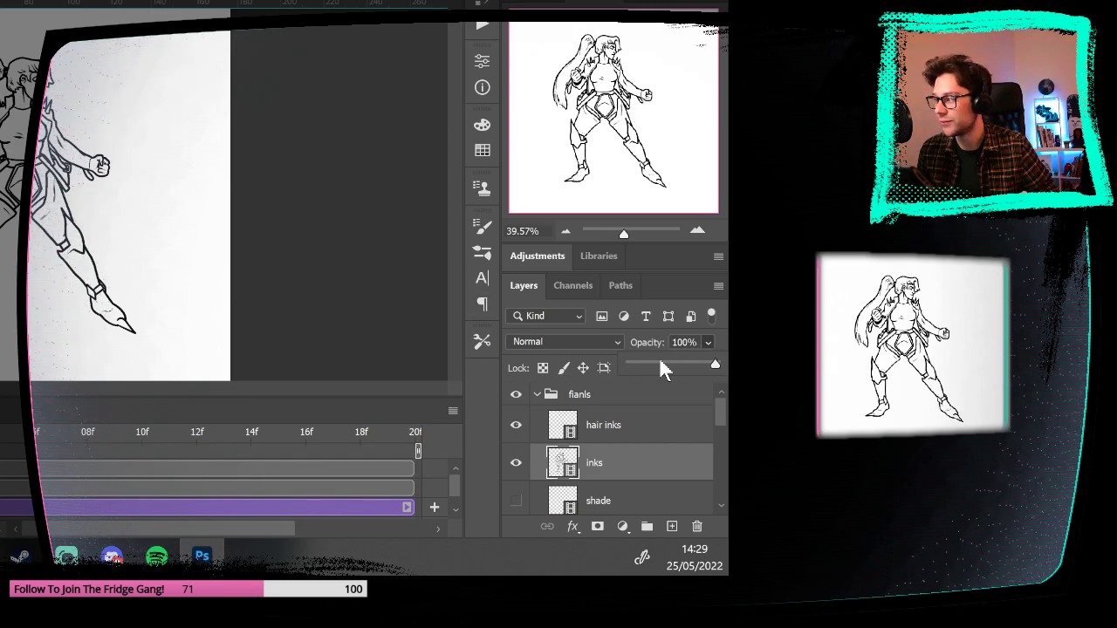
pyautogui.click(661, 363)
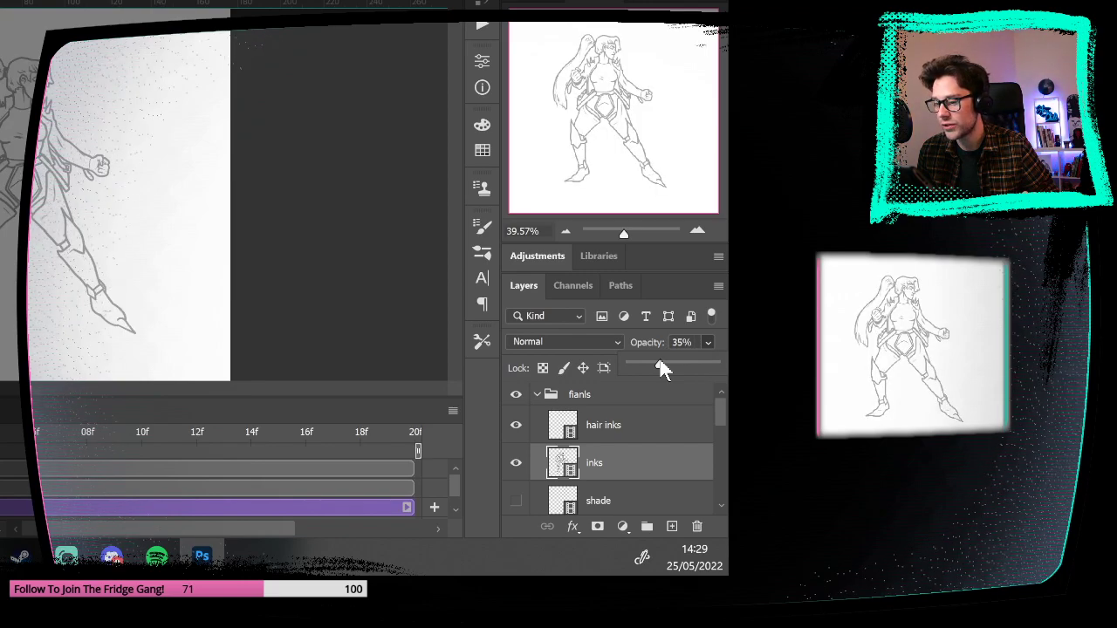
pyautogui.moveTo(661, 362)
pyautogui.mouseDown()
pyautogui.moveTo(716, 363)
pyautogui.moveTo(661, 372)
pyautogui.mouseUp()
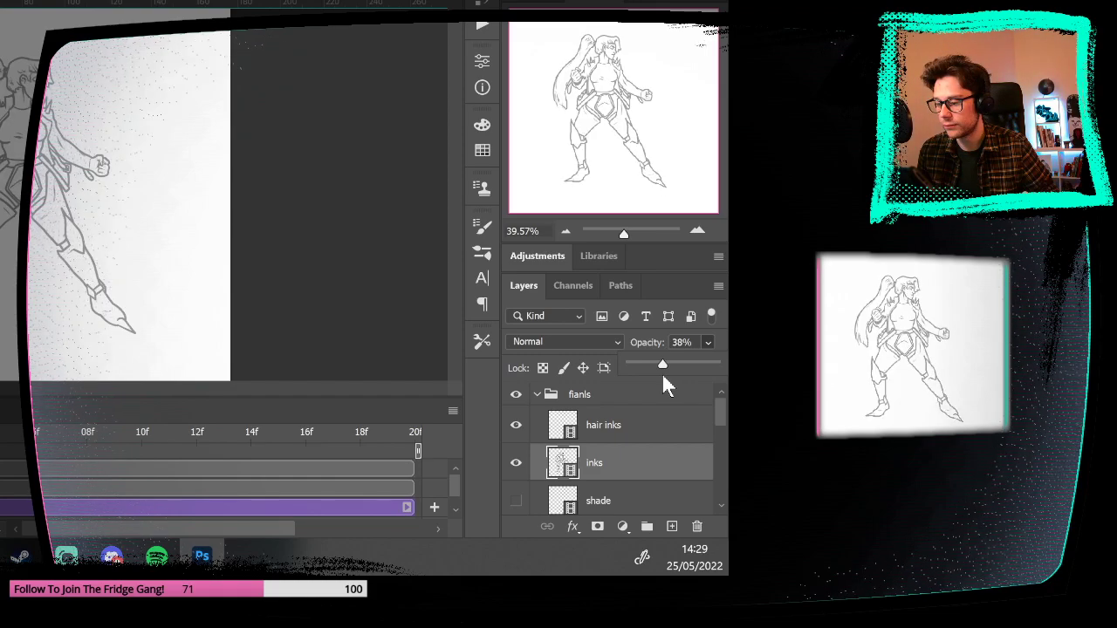
pyautogui.moveTo(662, 373); pyautogui.dragTo(726, 373)
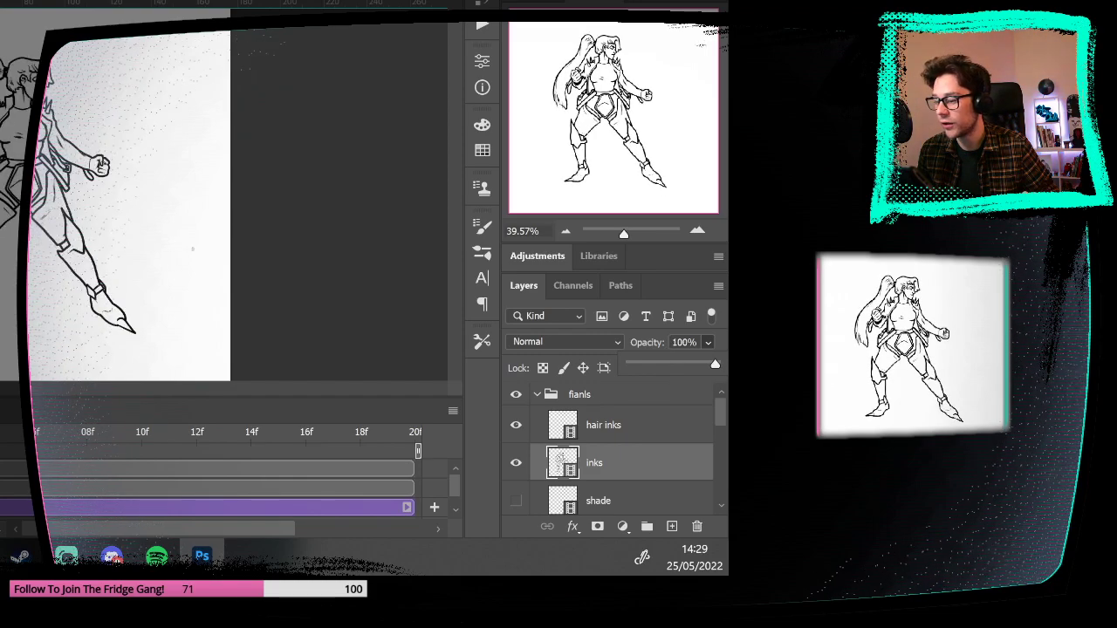
# Step: Marquee-select the whole inked figure and set the eraser to 24% opacity and 193 px size
pyautogui.moveTo(4, 23)
pyautogui.mouseDown()
pyautogui.moveTo(139, 278)
pyautogui.moveTo(162, 356)
pyautogui.mouseUp()
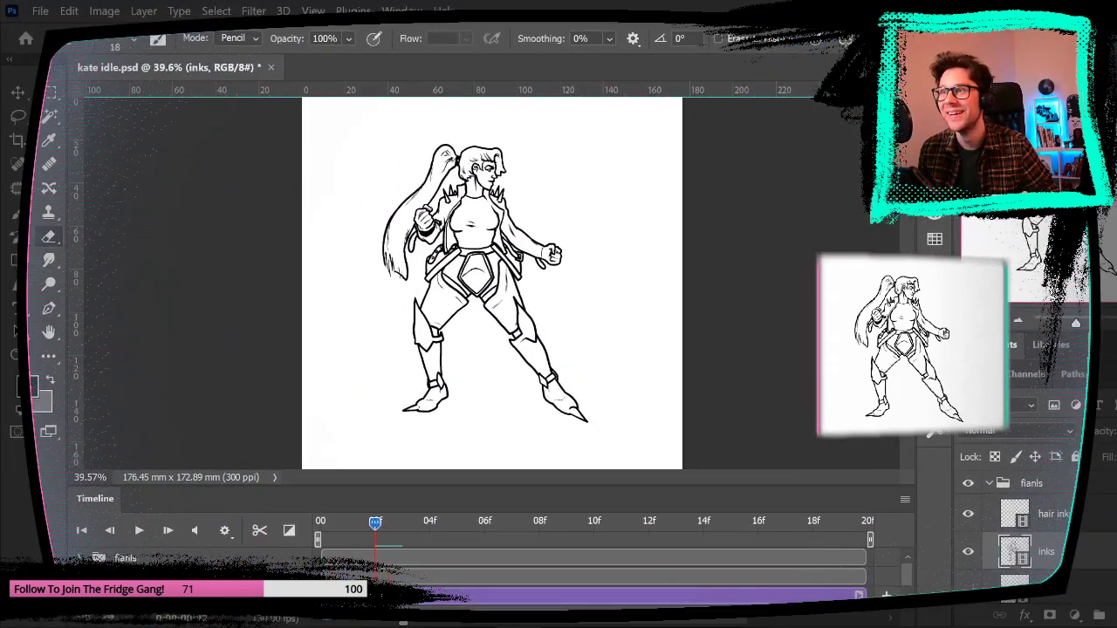
pyautogui.hotkey('ctrl', 'z')
pyautogui.click(348, 40)
pyautogui.click(331, 60)
pyautogui.click(135, 40)
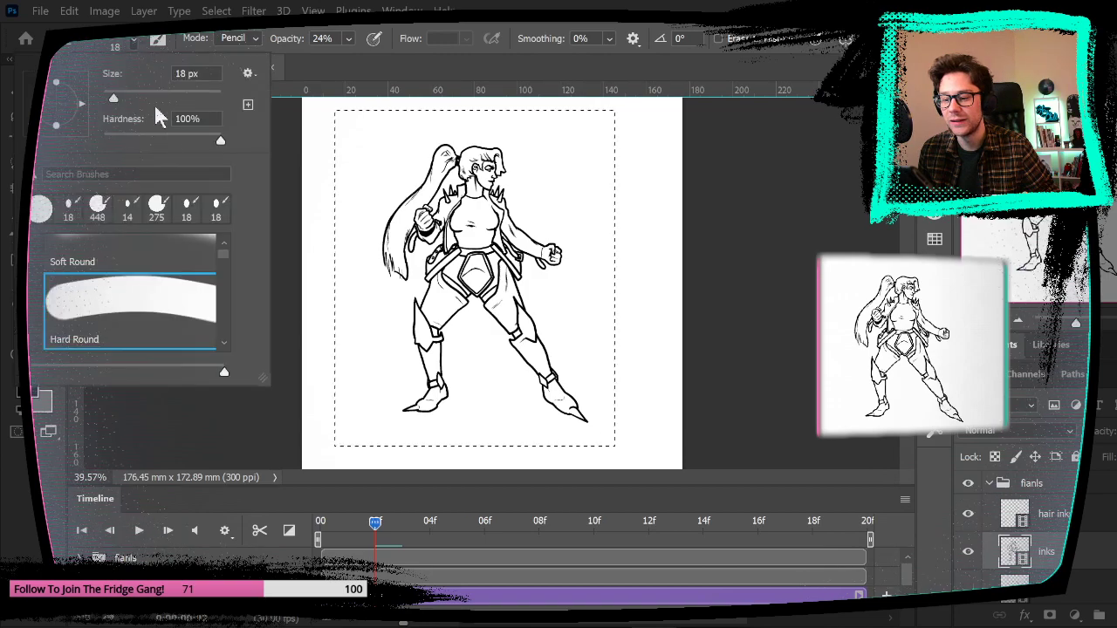
pyautogui.click(190, 97)
pyautogui.click(489, 145)
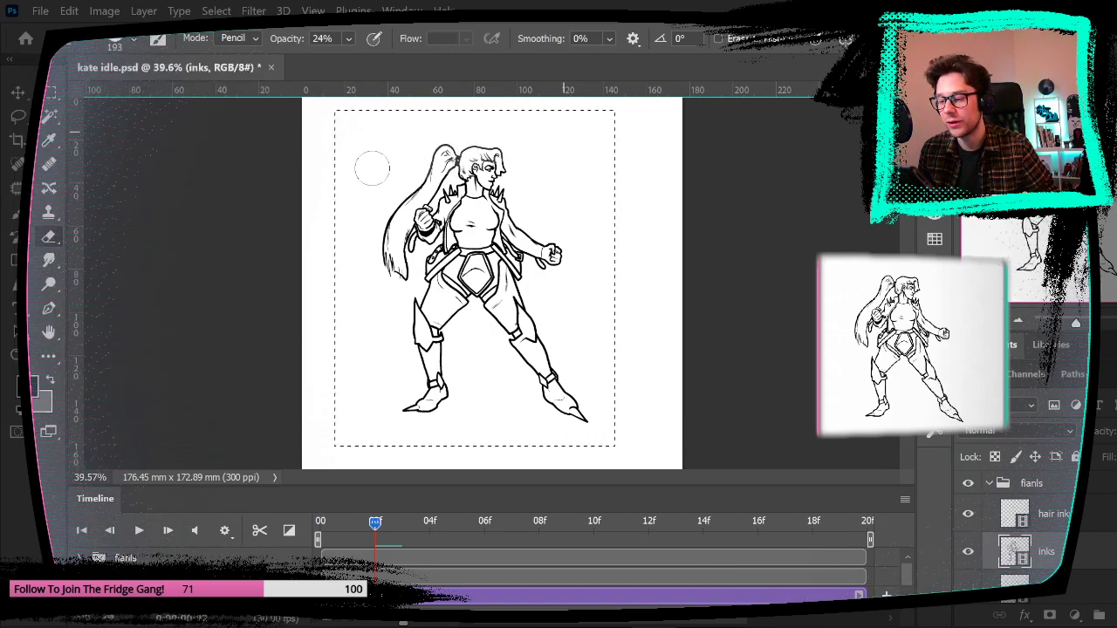
# Step: Set the eraser to 75% opacity and 464 px size, and erase across the selected figure to fade its inks
pyautogui.click(348, 38)
pyautogui.click(412, 59)
pyautogui.click(129, 39)
pyautogui.click(207, 97)
pyautogui.moveTo(466, 150)
pyautogui.mouseDown()
pyautogui.moveTo(349, 203)
pyautogui.moveTo(533, 168)
pyautogui.moveTo(518, 258)
pyautogui.moveTo(605, 215)
pyautogui.moveTo(335, 322)
pyautogui.moveTo(355, 358)
pyautogui.moveTo(266, 431)
pyautogui.moveTo(403, 418)
pyautogui.moveTo(439, 444)
pyautogui.moveTo(593, 440)
pyautogui.mouseUp()
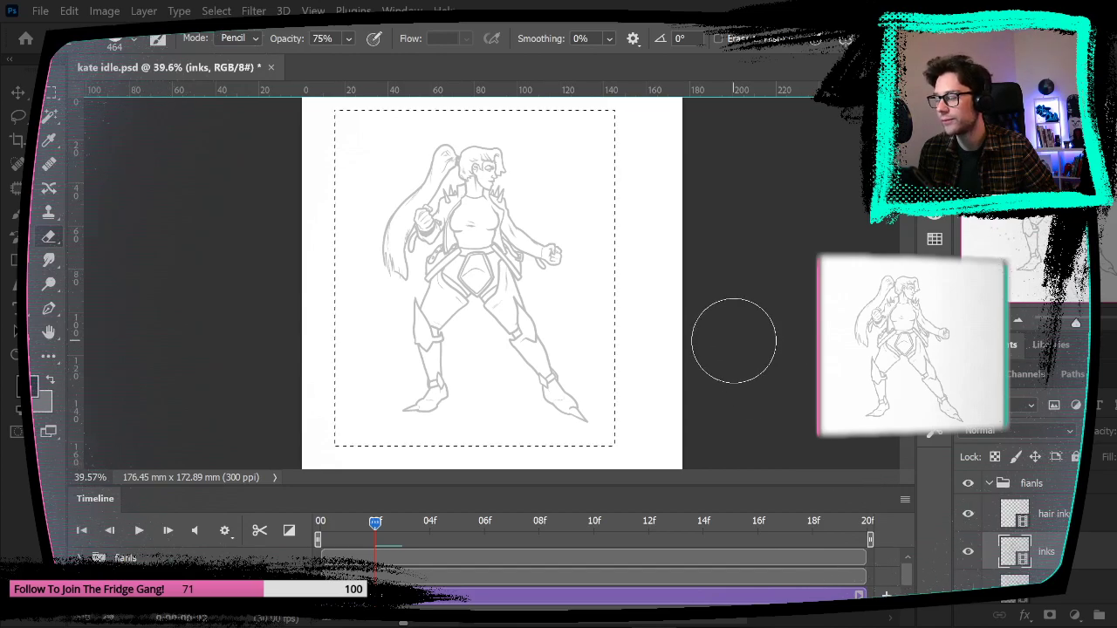
# Step: Undo the eraser fade on the figure and clear the marquee selection
pyautogui.hotkey('ctrl', 'z')
pyautogui.click(50, 95)
pyautogui.click(191, 254)
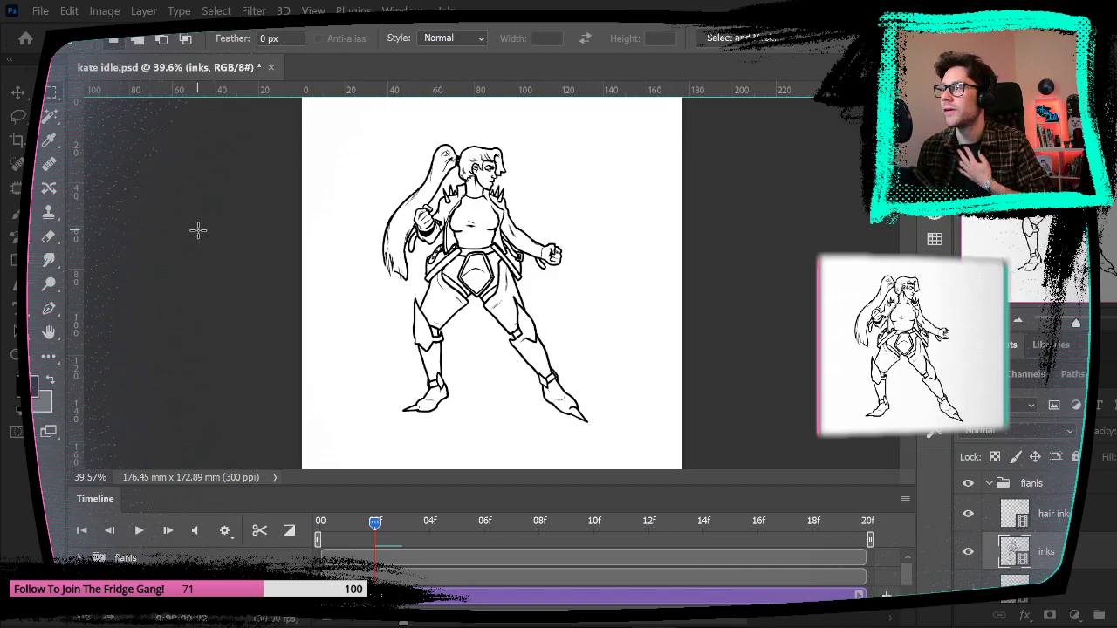
# Step: Show the roughs group so the blue rough appears beneath the inks
pyautogui.scroll(-5, 1012, 532)
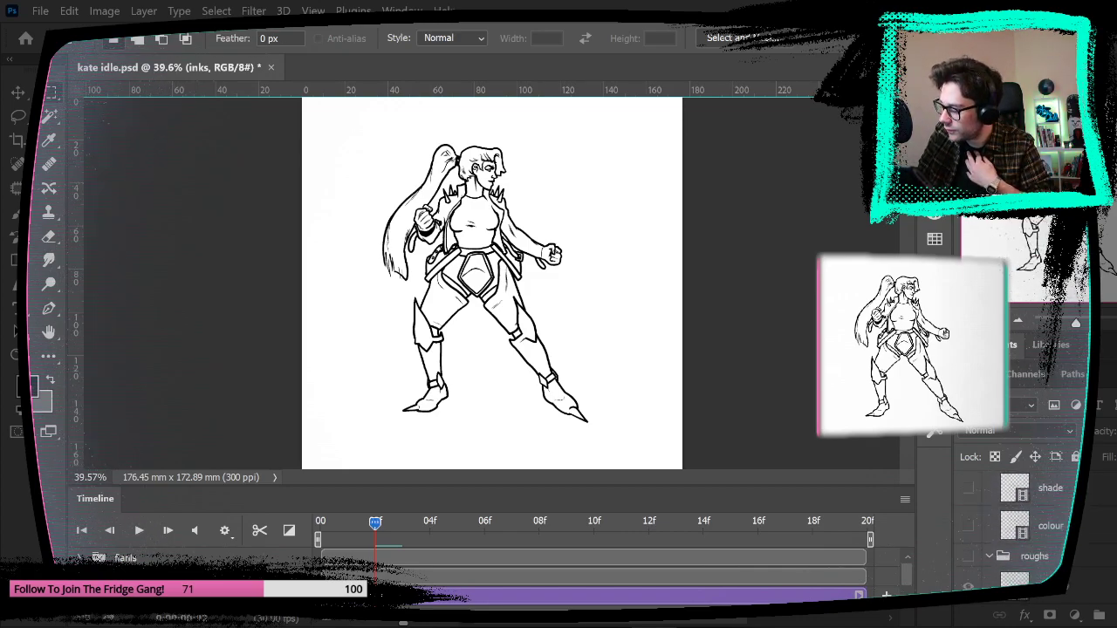
pyautogui.click(967, 566)
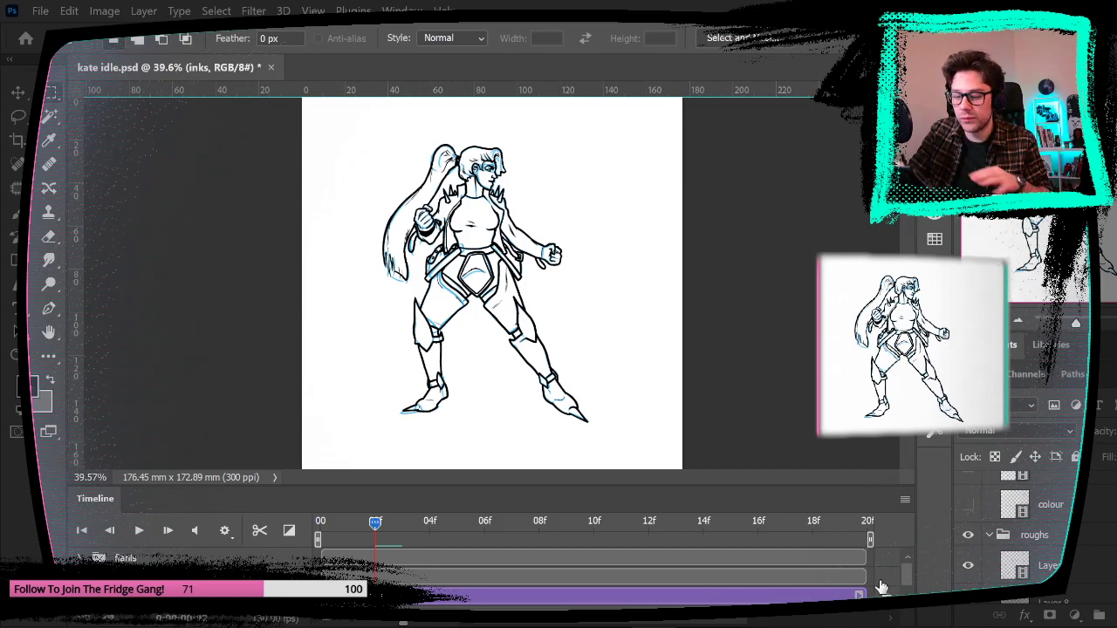
# Step: Flip between neighbouring frames around 02f and 03f to compare the head and ponytail inks with the blue rough
pyautogui.press('z')
pyautogui.moveTo(401, 159); pyautogui.dragTo(565, 218)
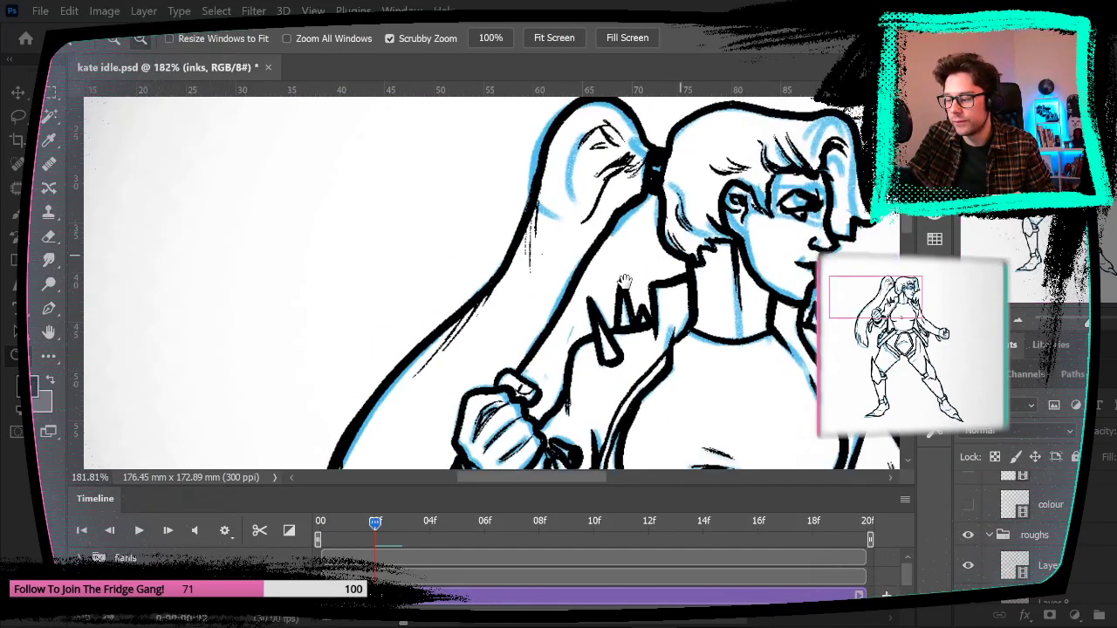
pyautogui.moveTo(642, 273); pyautogui.dragTo(518, 334)
pyautogui.press('Left')
pyautogui.press('Right')
pyautogui.press('Left')
pyautogui.press('Right')
pyautogui.press('Left')
pyautogui.press('Right')
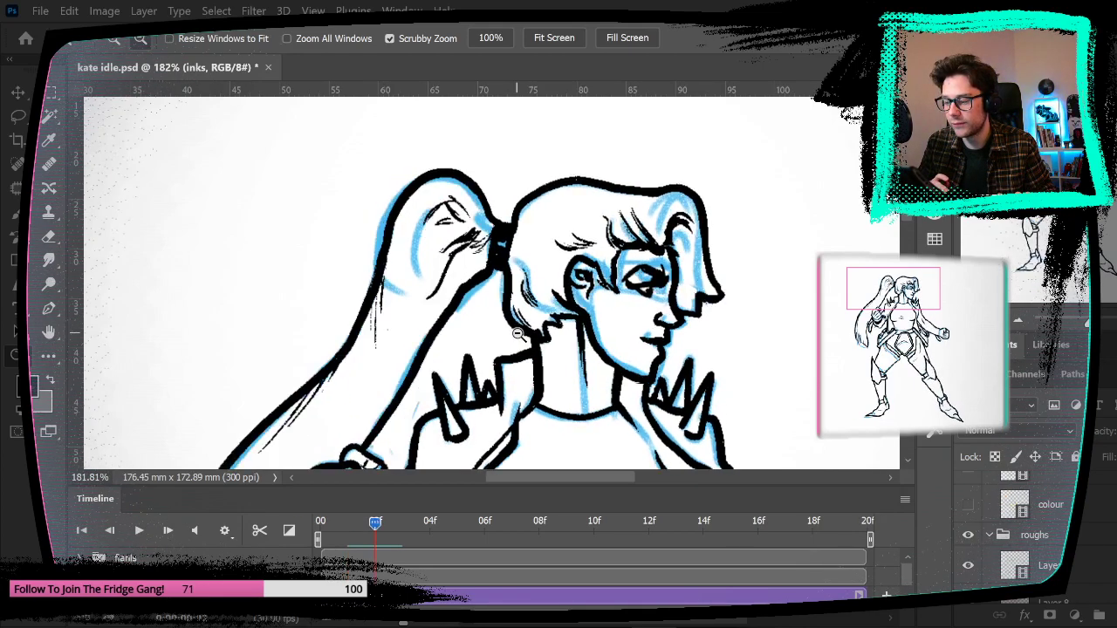
pyautogui.press('Right')
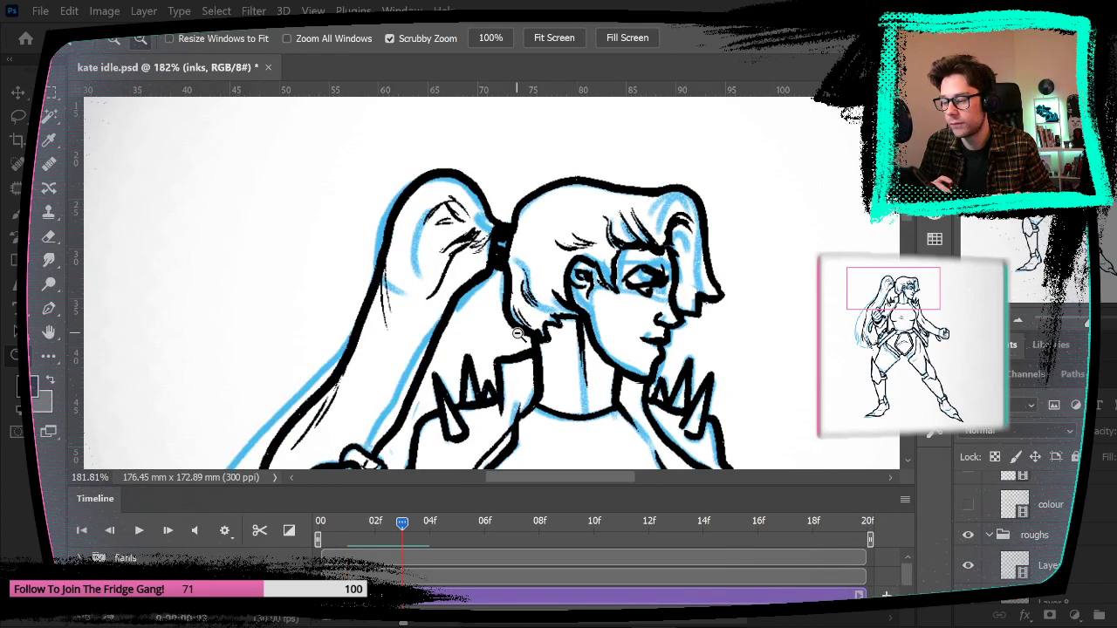
pyautogui.press('Left')
pyautogui.press('Right')
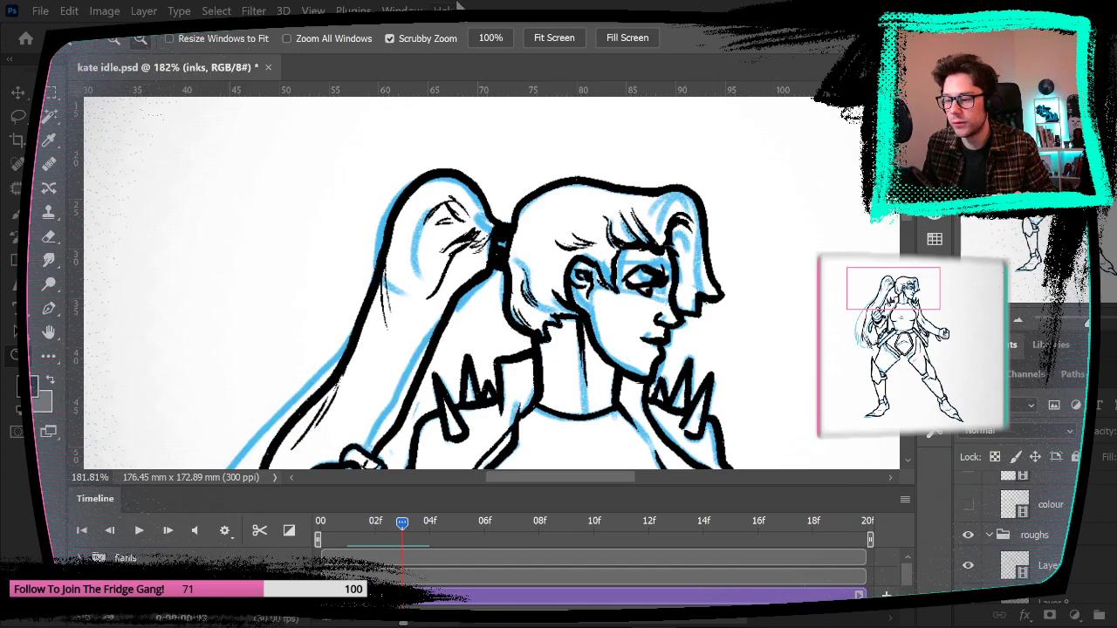
# Step: Replace the inks layer's drawing at 03f with an in-place copy of the whole inked figure from 02f
pyautogui.click(313, 11)
pyautogui.click(406, 160)
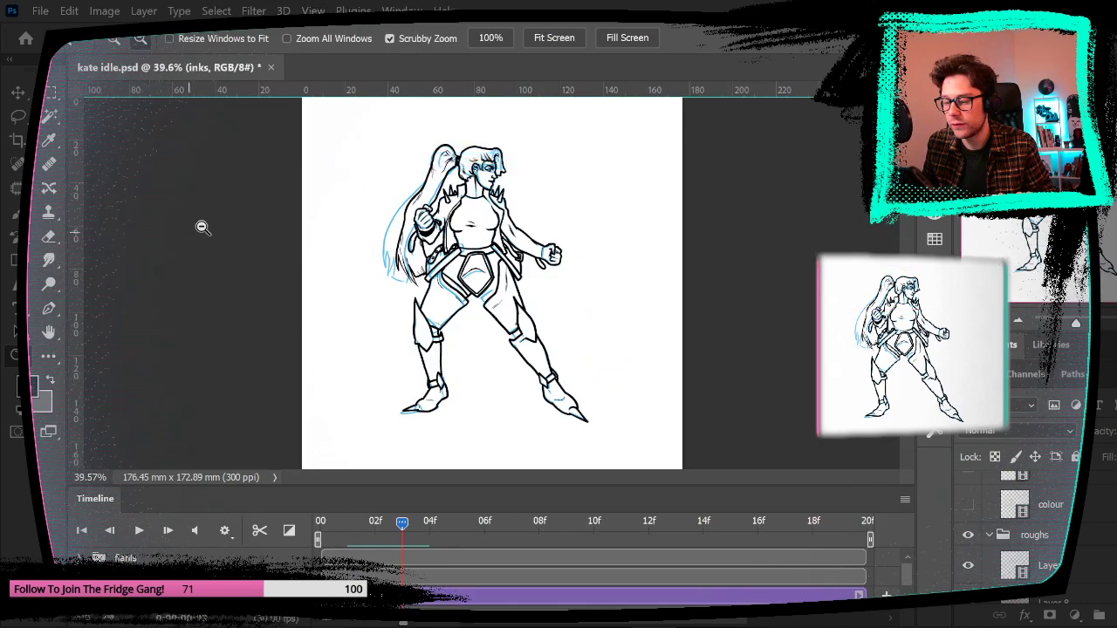
pyautogui.press('m')
pyautogui.press('Left')
pyautogui.press('Right')
pyautogui.press('Left')
pyautogui.moveTo(363, 128); pyautogui.dragTo(638, 456)
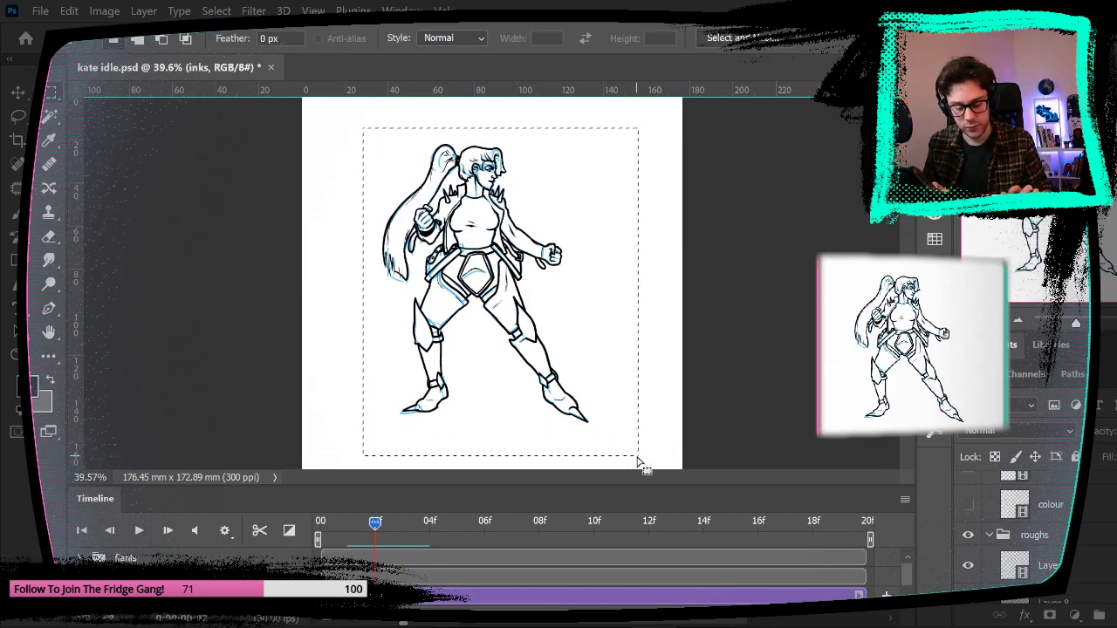
pyautogui.hotkey('ctrl', 'c')
pyautogui.press('Right')
pyautogui.hotkey('ctrl', 'v')
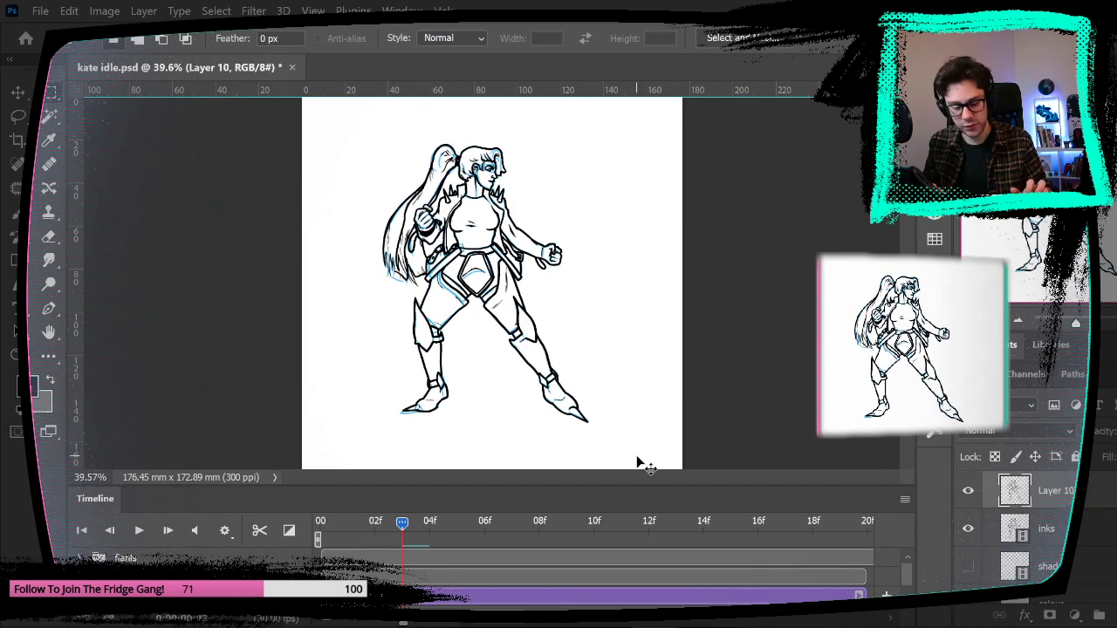
pyautogui.hotkey('ctrl', 'z')
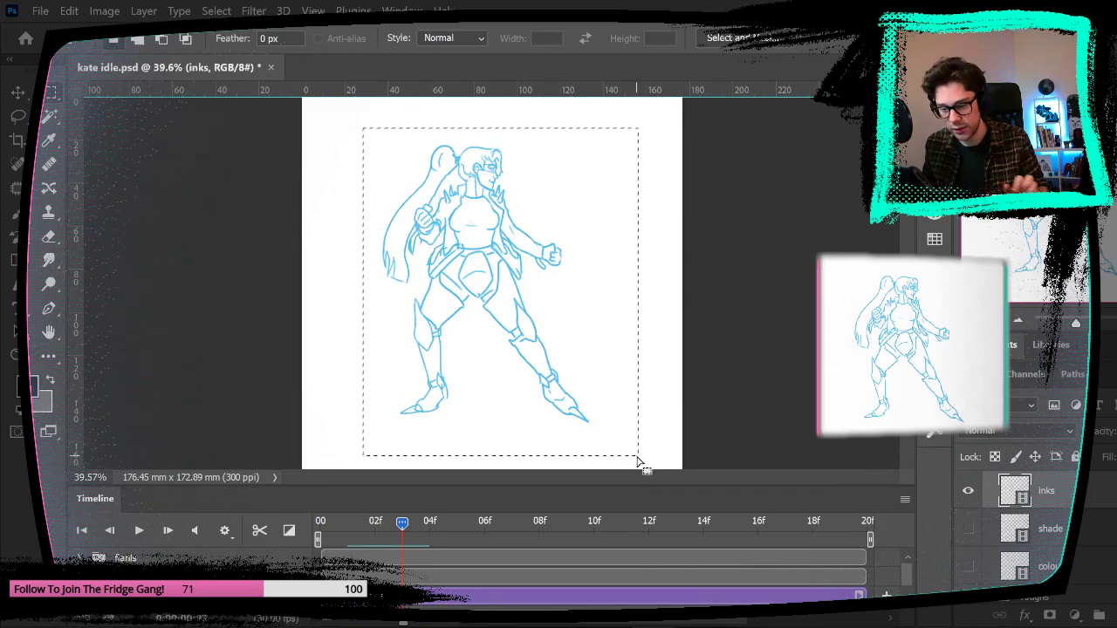
pyautogui.hotkey('ctrl', 'v')
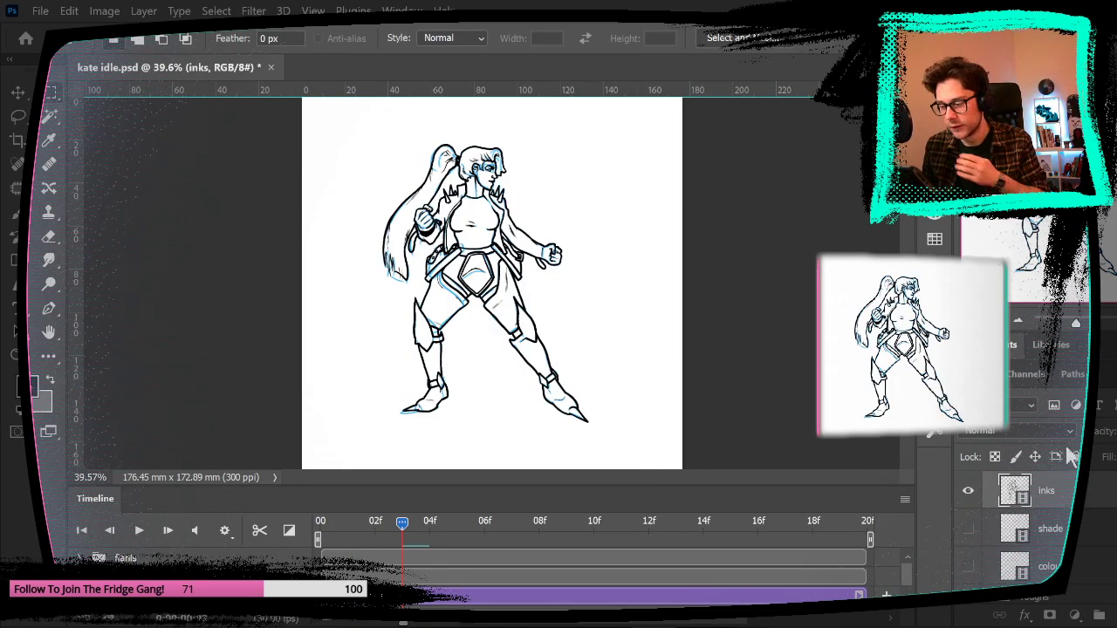
# Step: Select the hair inks layer and scrub the timeline through the first frames, stopping at 03f
pyautogui.scroll(1, 1012, 519)
pyautogui.click(1051, 518)
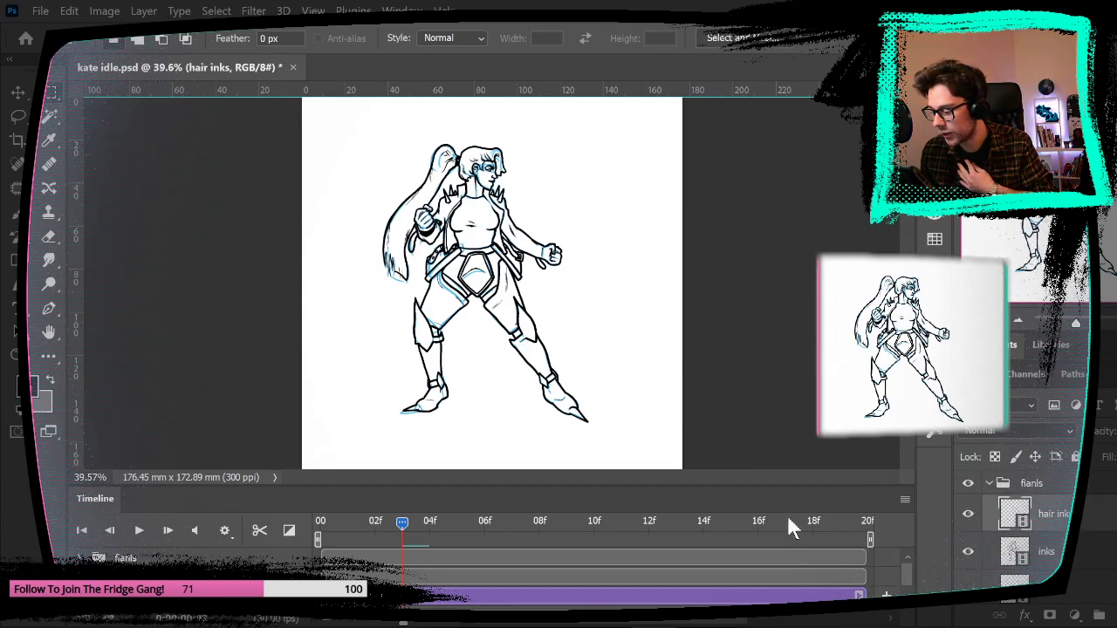
pyautogui.moveTo(394, 521); pyautogui.dragTo(288, 531)
pyautogui.moveTo(370, 521)
pyautogui.mouseDown()
pyautogui.moveTo(451, 516)
pyautogui.moveTo(316, 523)
pyautogui.moveTo(447, 508)
pyautogui.moveTo(344, 541)
pyautogui.moveTo(433, 520)
pyautogui.moveTo(397, 528)
pyautogui.moveTo(429, 529)
pyautogui.moveTo(413, 528)
pyautogui.moveTo(428, 529)
pyautogui.moveTo(413, 539)
pyautogui.mouseUp()
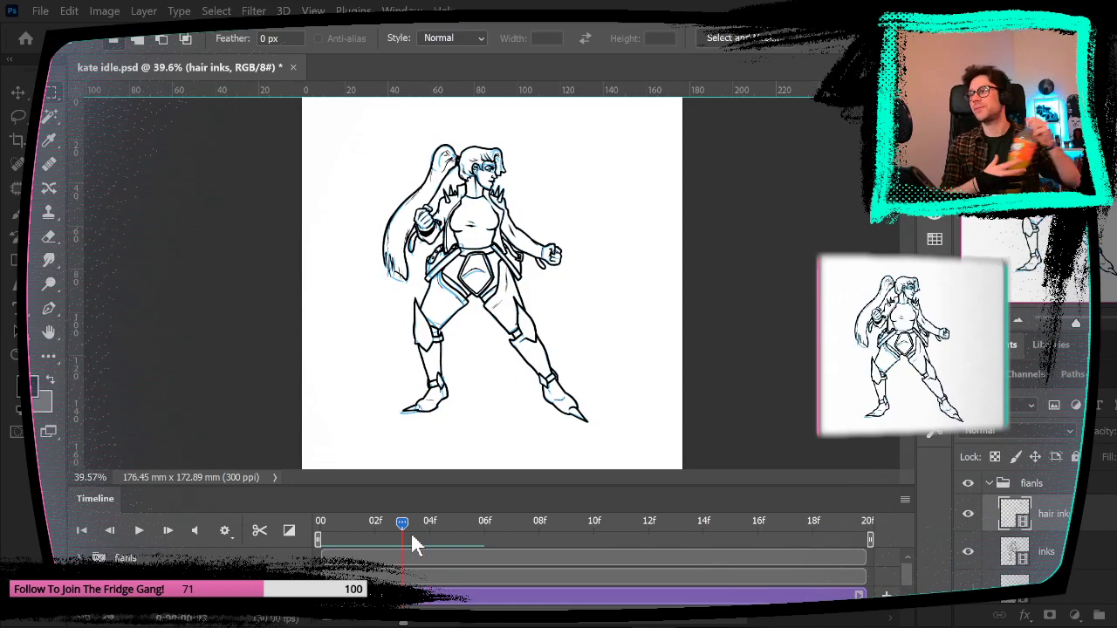
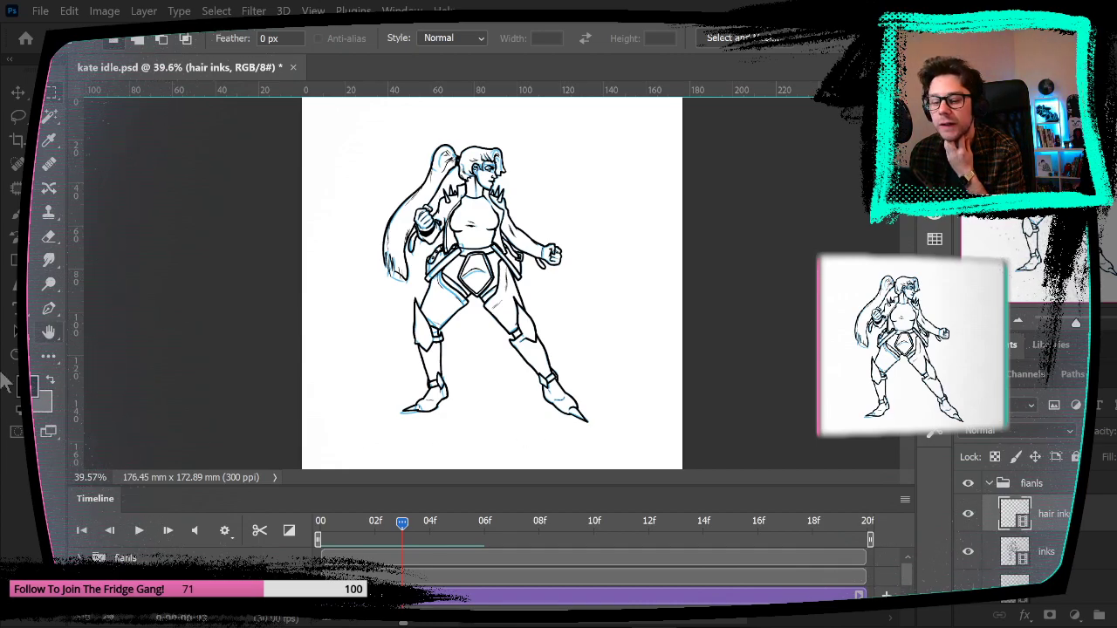
# Step: Flip repeatedly between 03f and its neighbouring frame to examine how the figure's pose changes
pyautogui.press('z')
pyautogui.moveTo(423, 142); pyautogui.dragTo(447, 175)
pyautogui.press('Right')
pyautogui.press('Left')
pyautogui.press('Right')
pyautogui.press('Left')
pyautogui.press('Right')
pyautogui.press('Left')
pyautogui.press('Right')
pyautogui.press('Left')
pyautogui.press('Right')
pyautogui.press('Left')
pyautogui.press('Right')
pyautogui.press('Left')
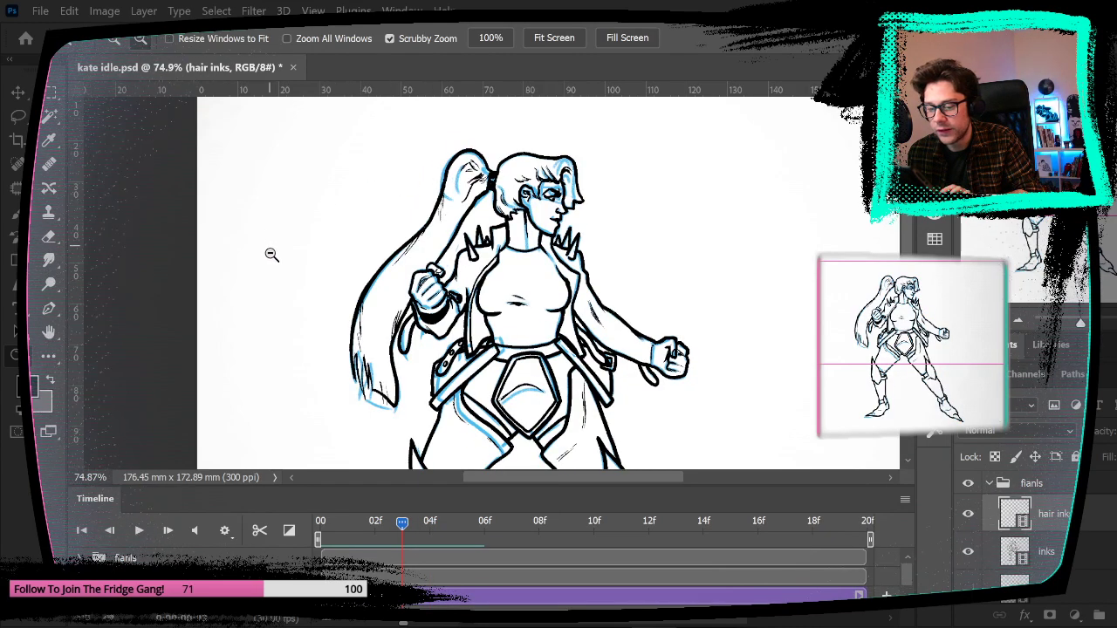
# Step: Copy the head and ponytail base from the inks layer at 03f with the Lasso, and paste them in place at 04f
pyautogui.moveTo(557, 187); pyautogui.dragTo(592, 244)
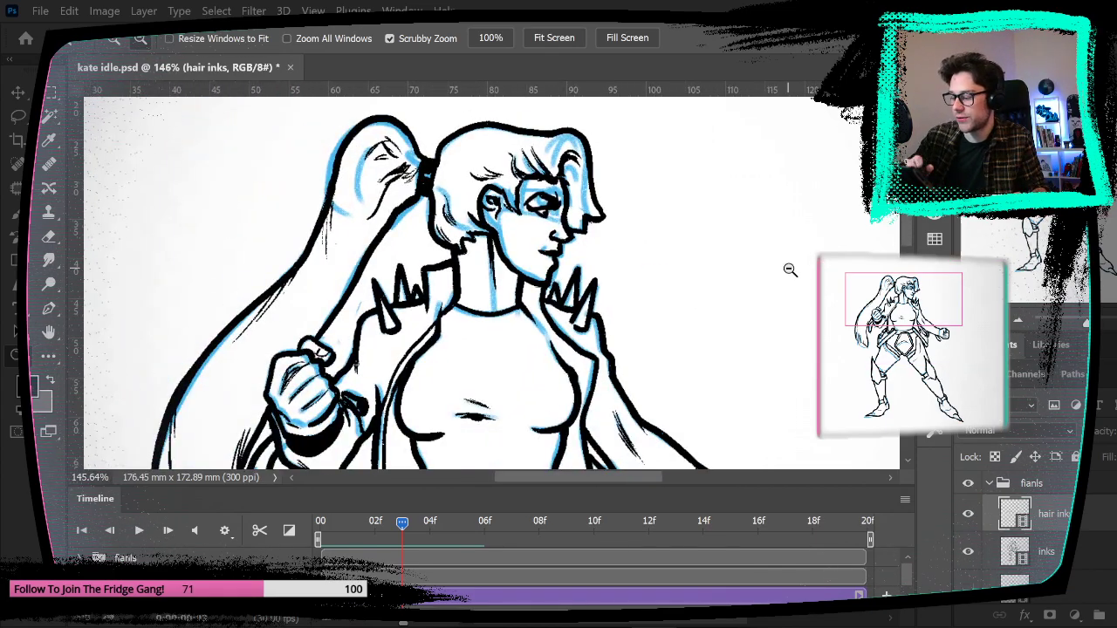
pyautogui.click(1102, 536)
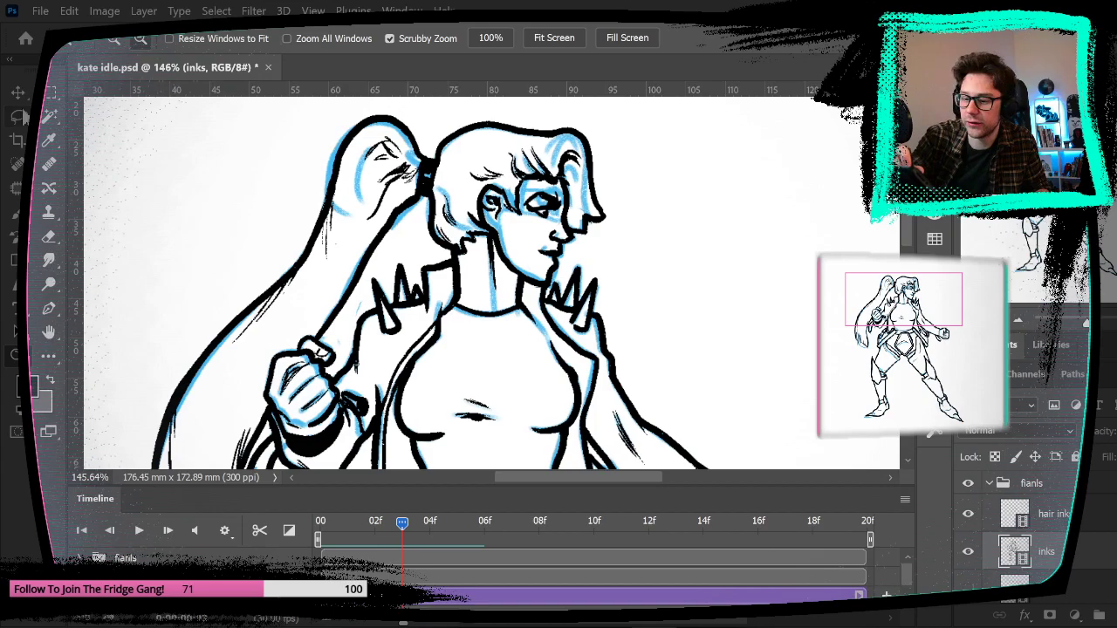
pyautogui.press('l')
pyautogui.moveTo(601, 194); pyautogui.dragTo(508, 276)
pyautogui.moveTo(259, 163)
pyautogui.mouseDown()
pyautogui.moveTo(260, 316)
pyautogui.moveTo(301, 318)
pyautogui.mouseUp()
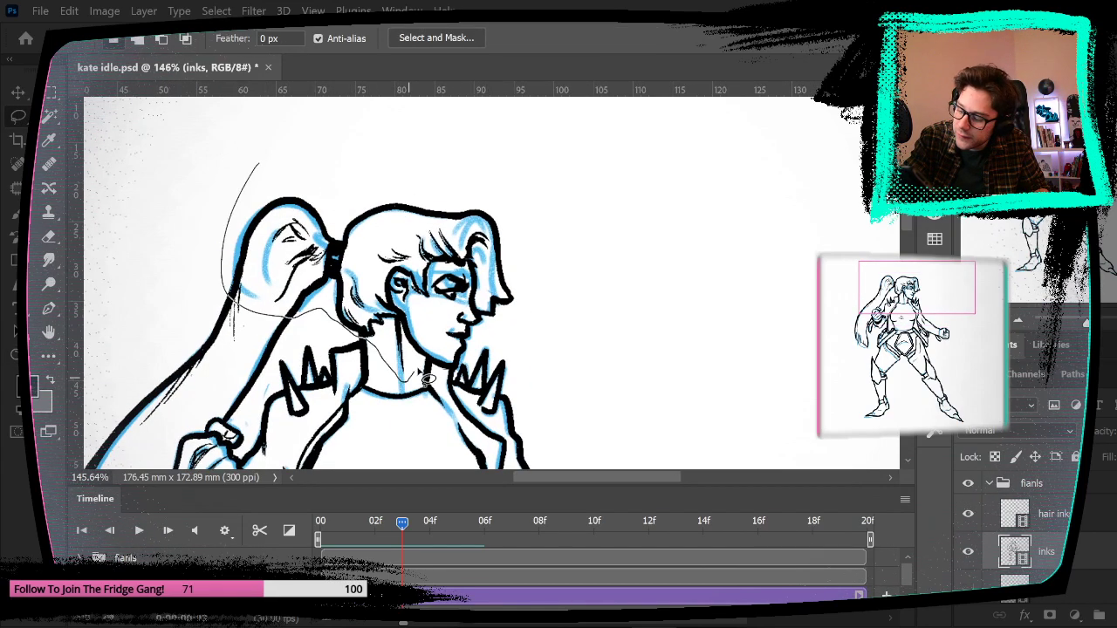
pyautogui.moveTo(445, 380)
pyautogui.mouseDown()
pyautogui.moveTo(471, 374)
pyautogui.moveTo(490, 349)
pyautogui.moveTo(521, 199)
pyautogui.moveTo(264, 170)
pyautogui.mouseUp()
pyautogui.press('Right')
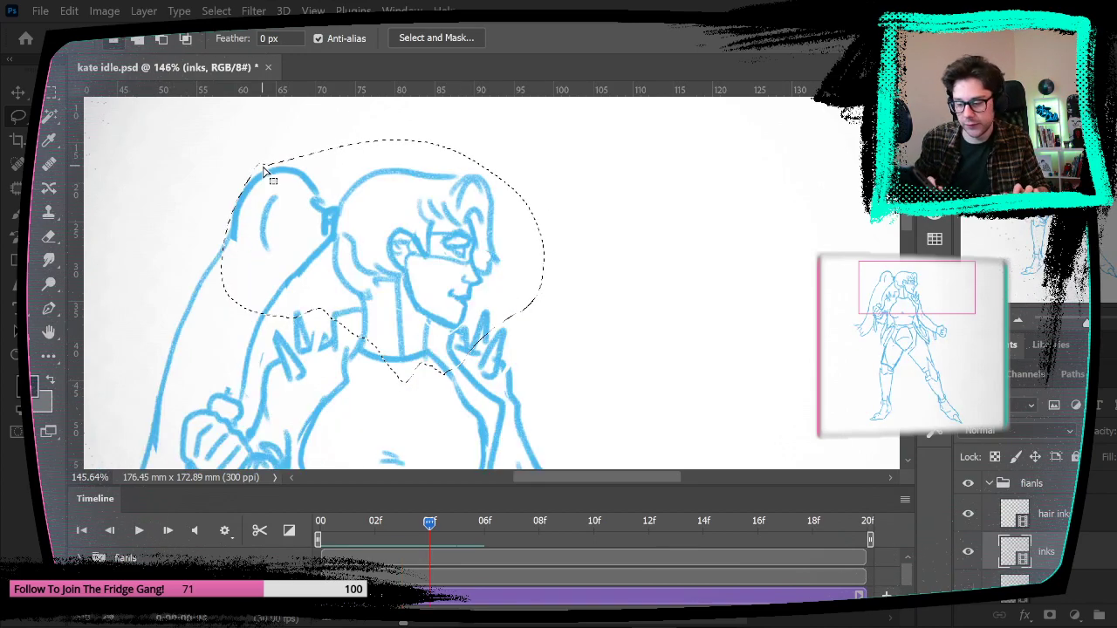
pyautogui.hotkey('ctrl', 'shift', 'v')
pyautogui.press('Left')
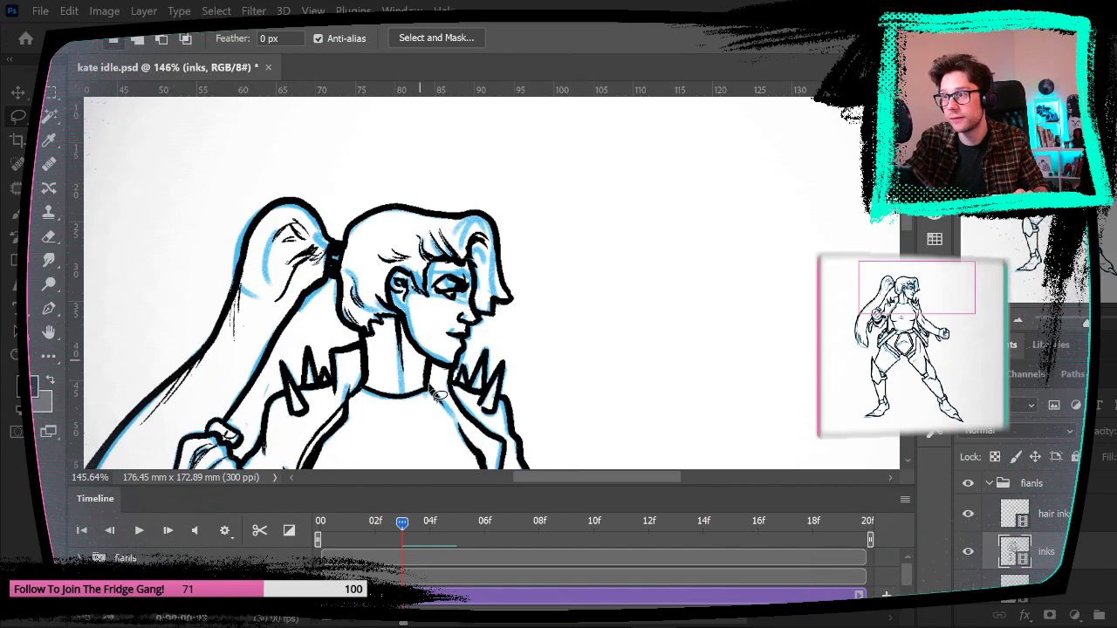
pyautogui.press('Right')
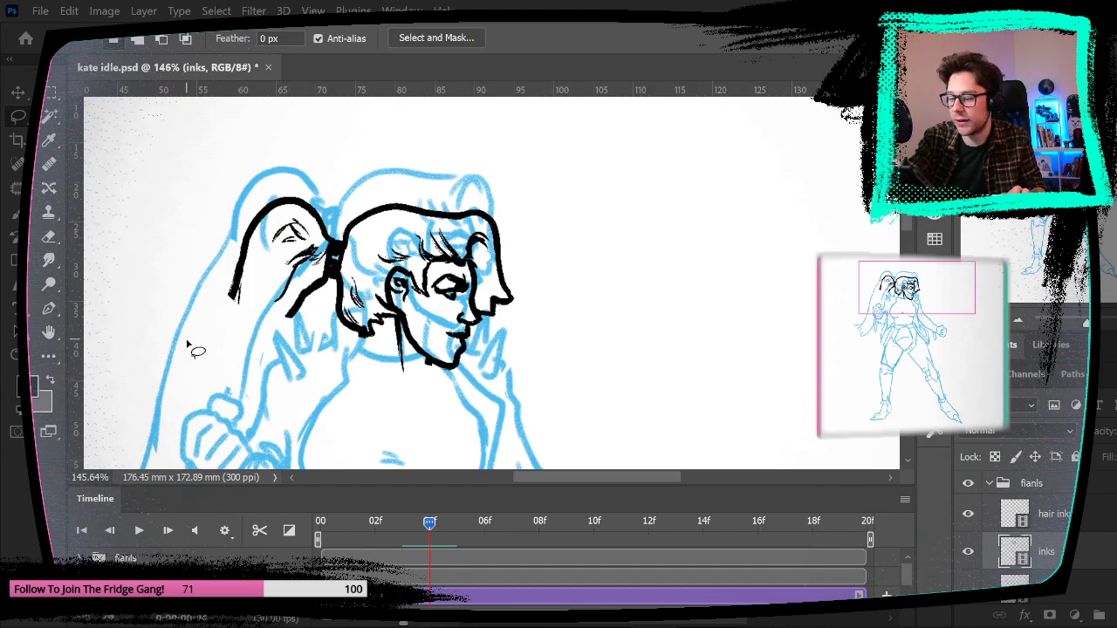
# Step: Lasso the pasted head at 04f and nudge it up to Y 367 px with Free Transform
pyautogui.moveTo(356, 419); pyautogui.dragTo(349, 412)
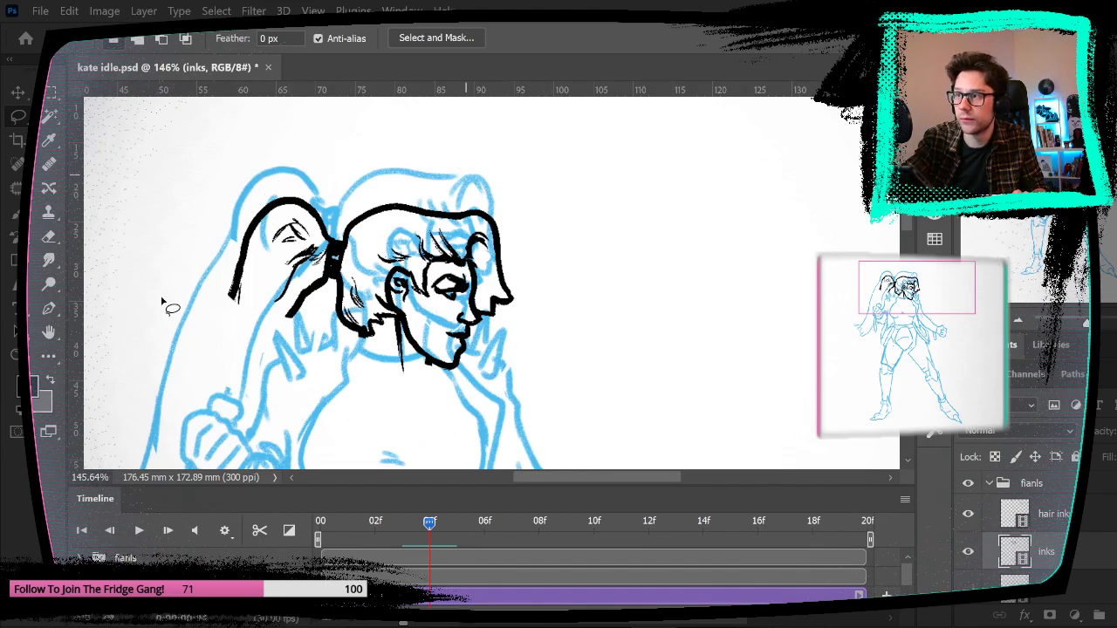
pyautogui.hotkey('ctrl', 't')
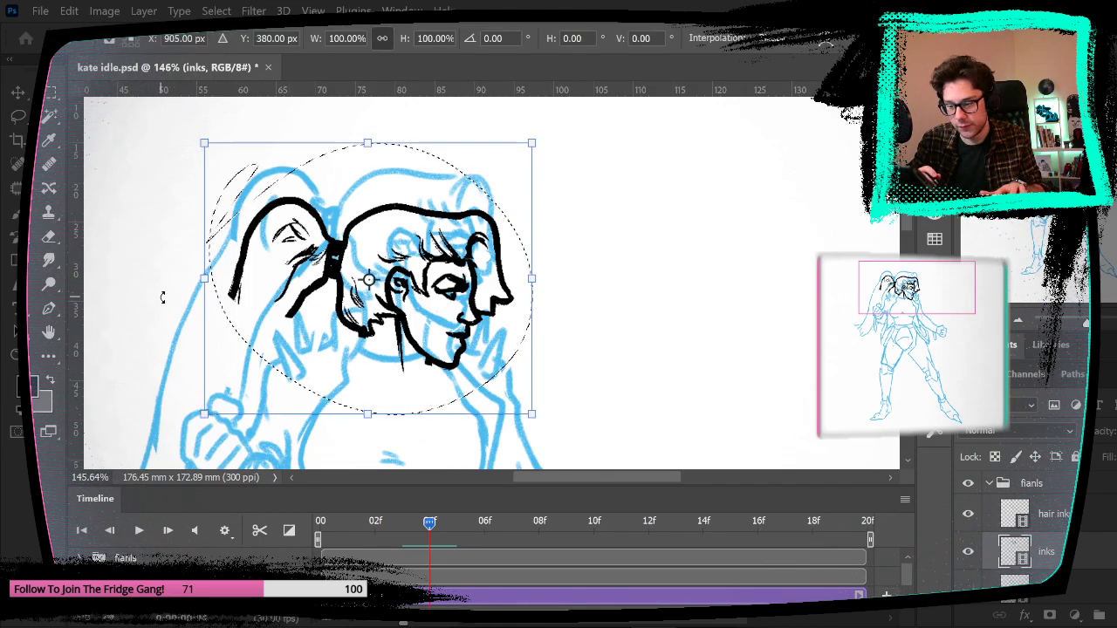
pyautogui.press('Up')
pyautogui.press('Up')
pyautogui.press('Up')
pyautogui.press('Up')
pyautogui.press('Up')
pyautogui.press('Up')
pyautogui.press('Up')
pyautogui.press('Up')
pyautogui.press('Up')
pyautogui.press('Up')
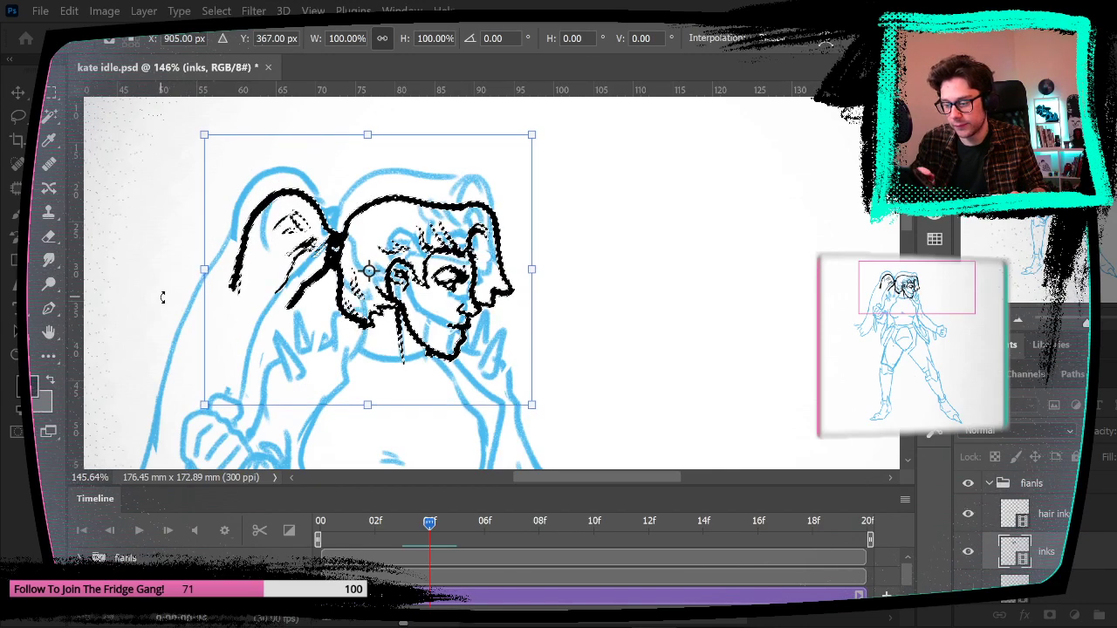
pyautogui.press('Return')
# Step: Move the pasted head and ponytail inks at 04f up onto the blue rough head, checking the placement against 03f
pyautogui.moveTo(469, 238); pyautogui.dragTo(469, 209)
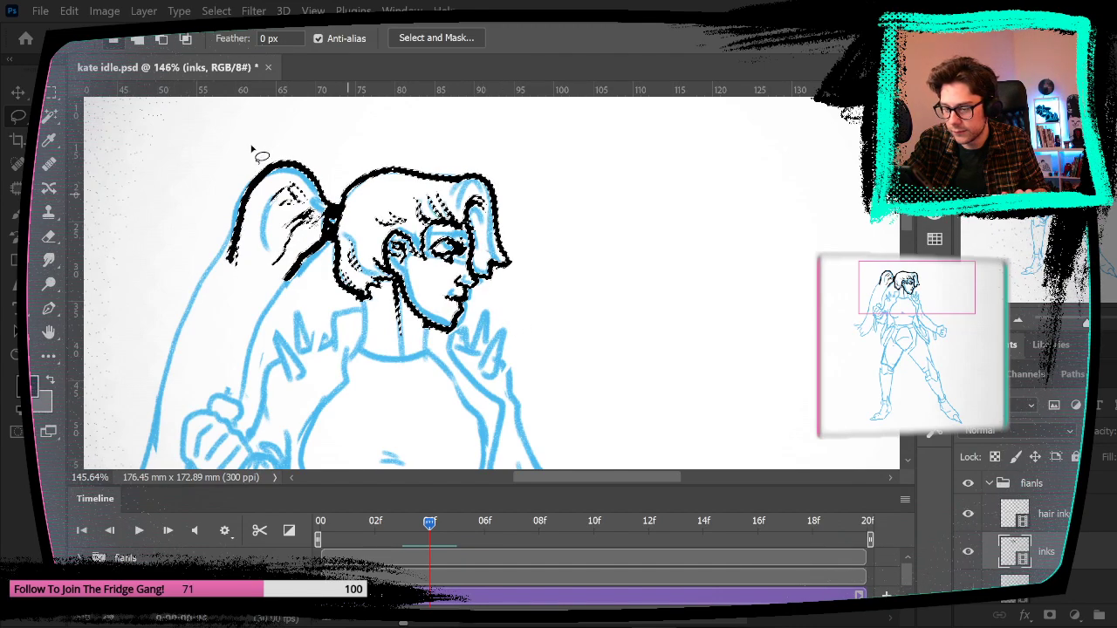
pyautogui.press('v')
pyautogui.moveTo(474, 181); pyautogui.dragTo(486, 180)
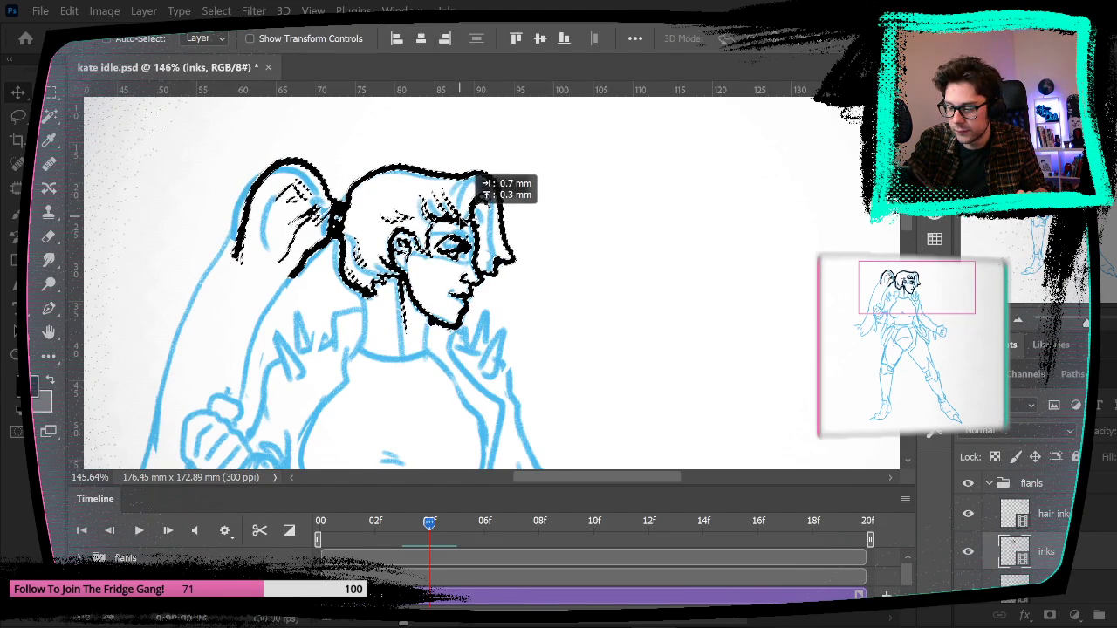
pyautogui.press('m')
pyautogui.click(118, 126)
pyautogui.press('Left')
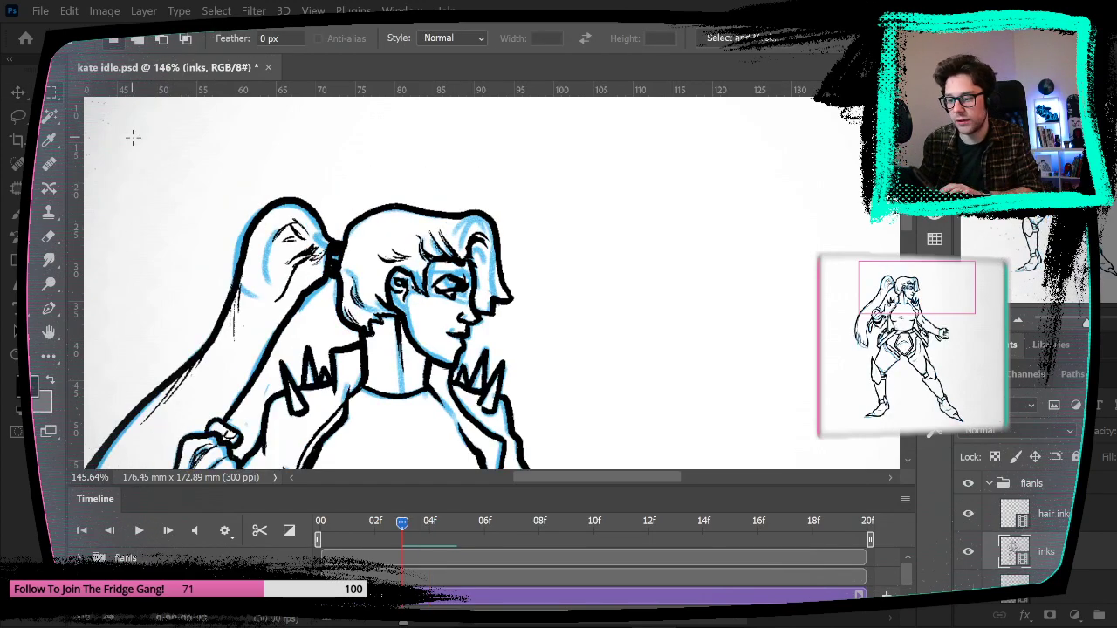
pyautogui.press('Right')
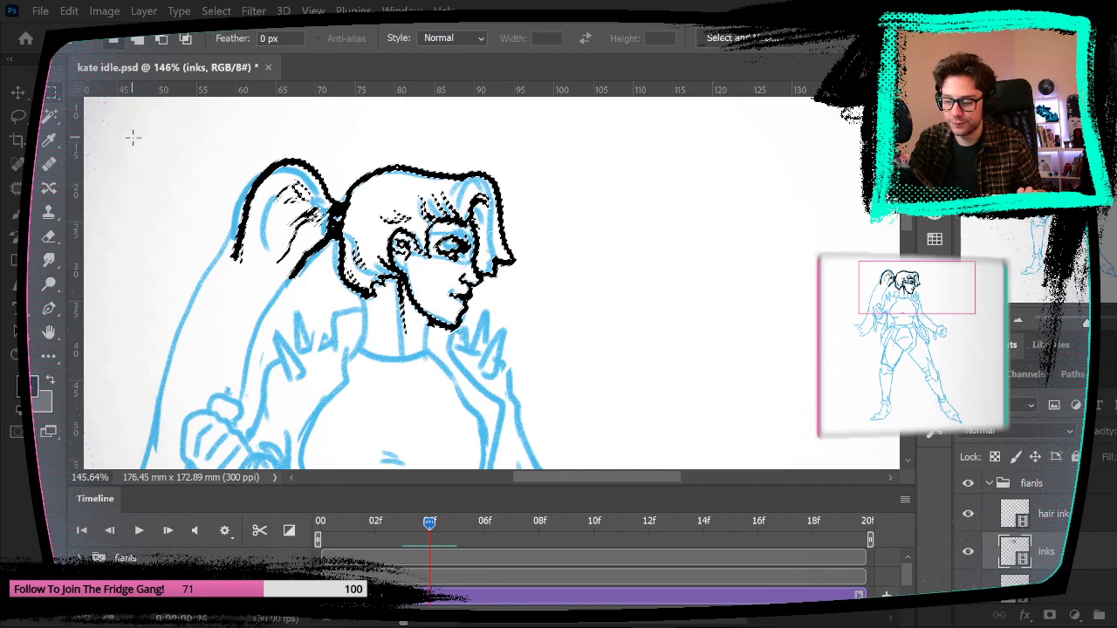
pyautogui.press('v')
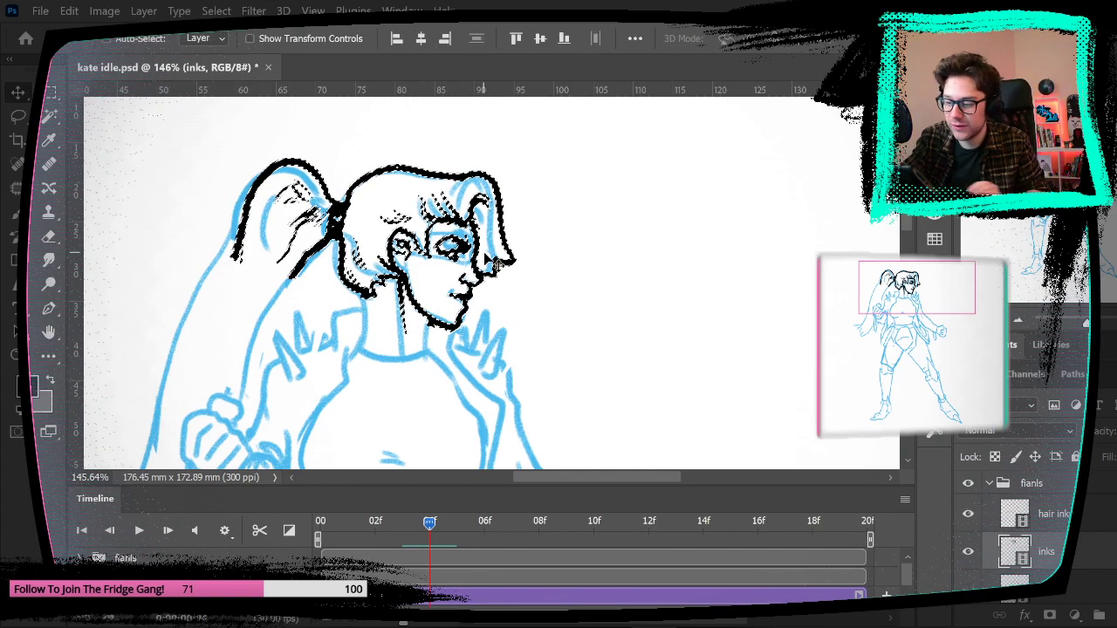
pyautogui.moveTo(446, 226); pyautogui.dragTo(447, 220)
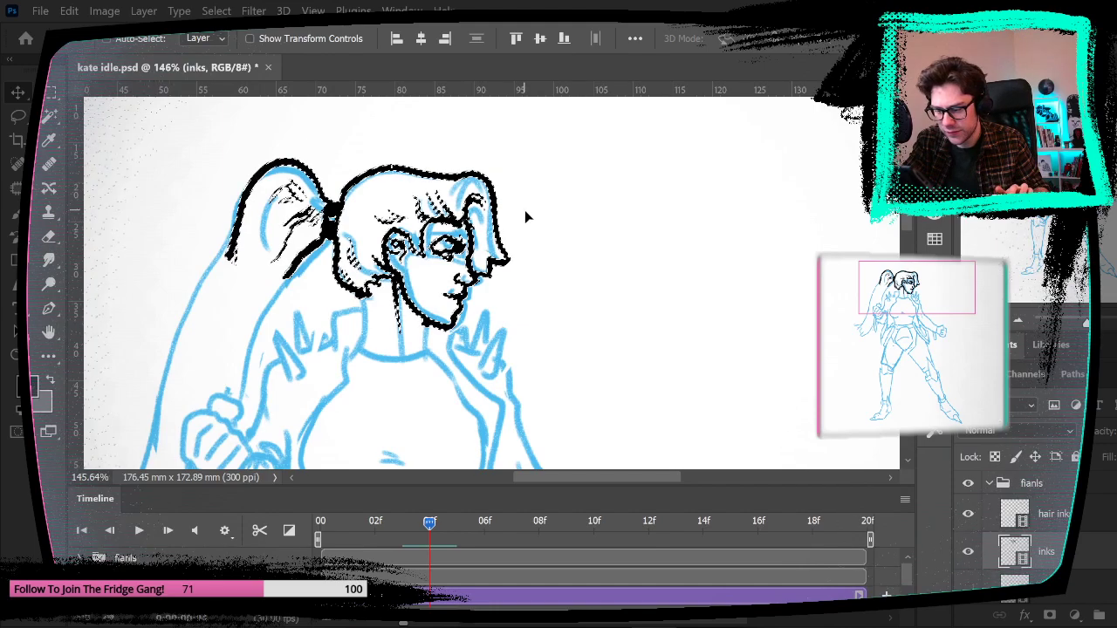
# Step: Rotate the selected head inks at 04f by about -0.95° with Free Transform and deselect them
pyautogui.press('ctrl')
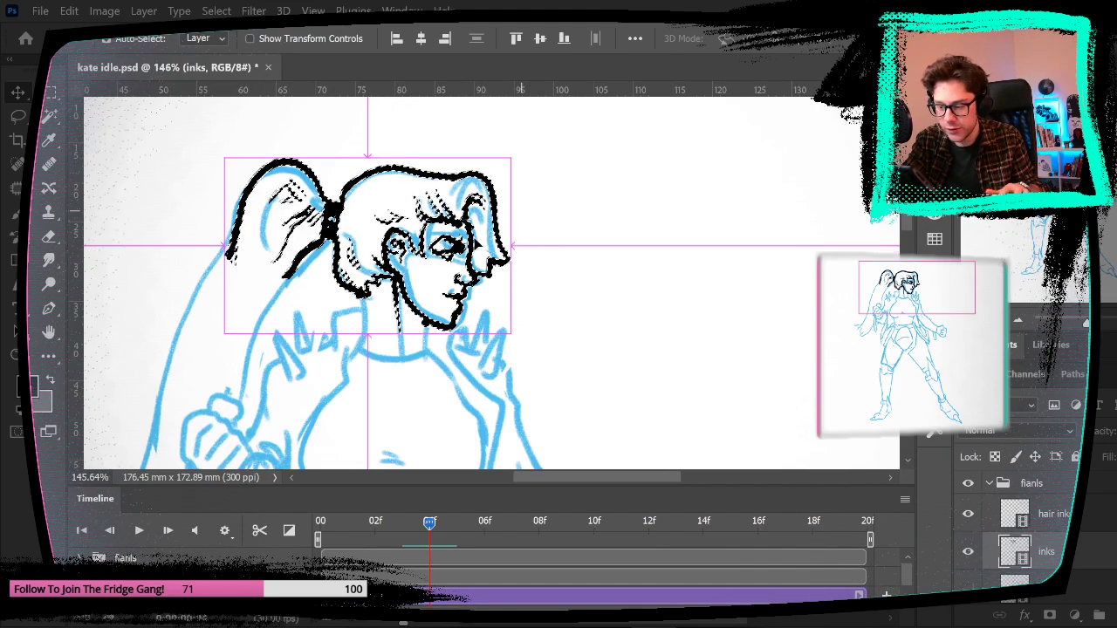
pyautogui.hotkey('ctrl', 't')
pyautogui.moveTo(578, 181); pyautogui.dragTo(583, 178)
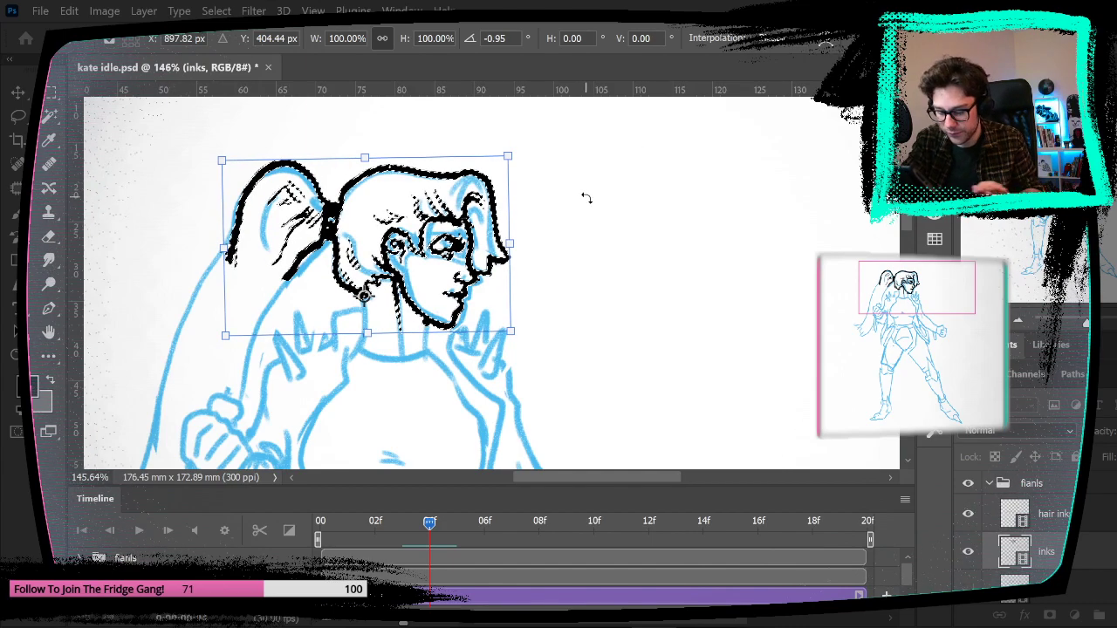
pyautogui.press('Return')
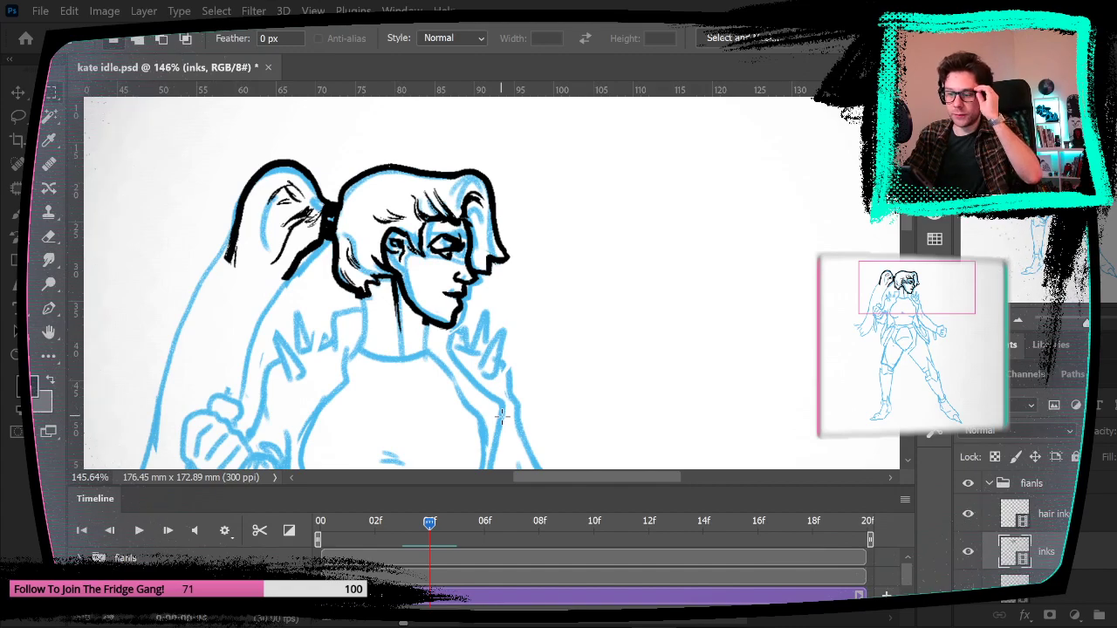
# Step: Erase the outer line and tip of the front hair lock at 04f with a 59 px Eraser at 100% opacity
pyautogui.press('z')
pyautogui.scroll(-5, 506, 202)
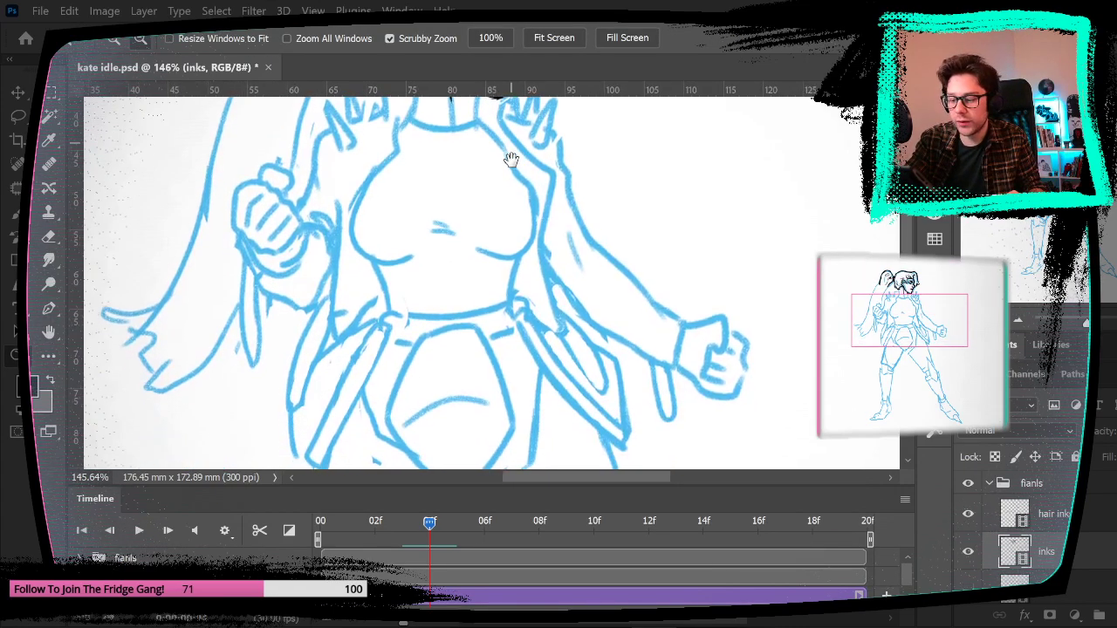
pyautogui.scroll(5, 513, 291)
pyautogui.moveTo(521, 224); pyautogui.dragTo(541, 239)
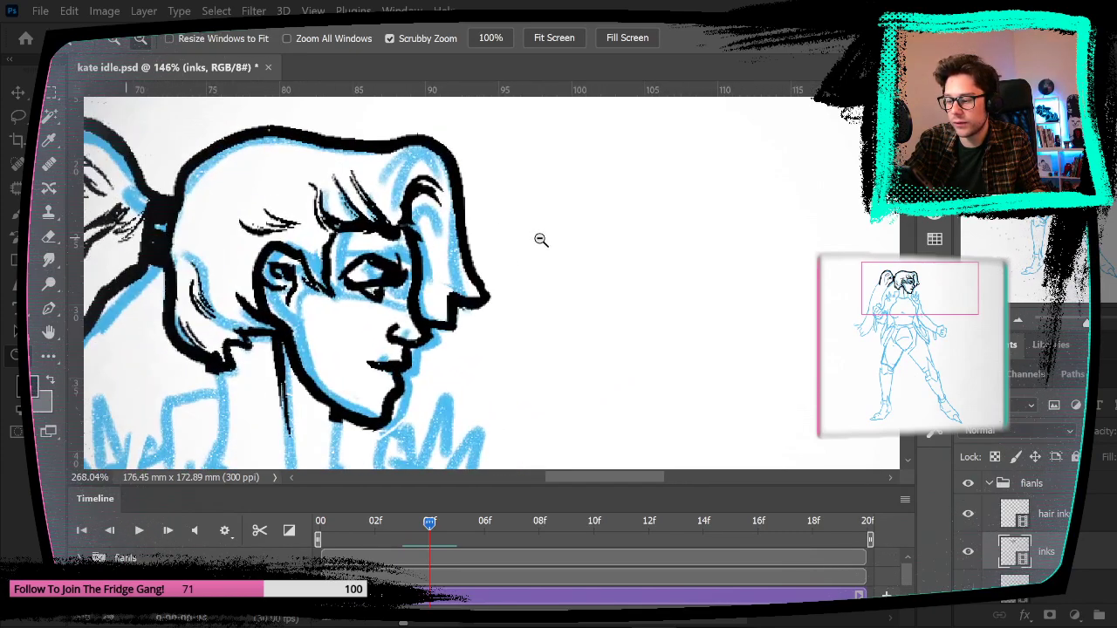
pyautogui.press('e')
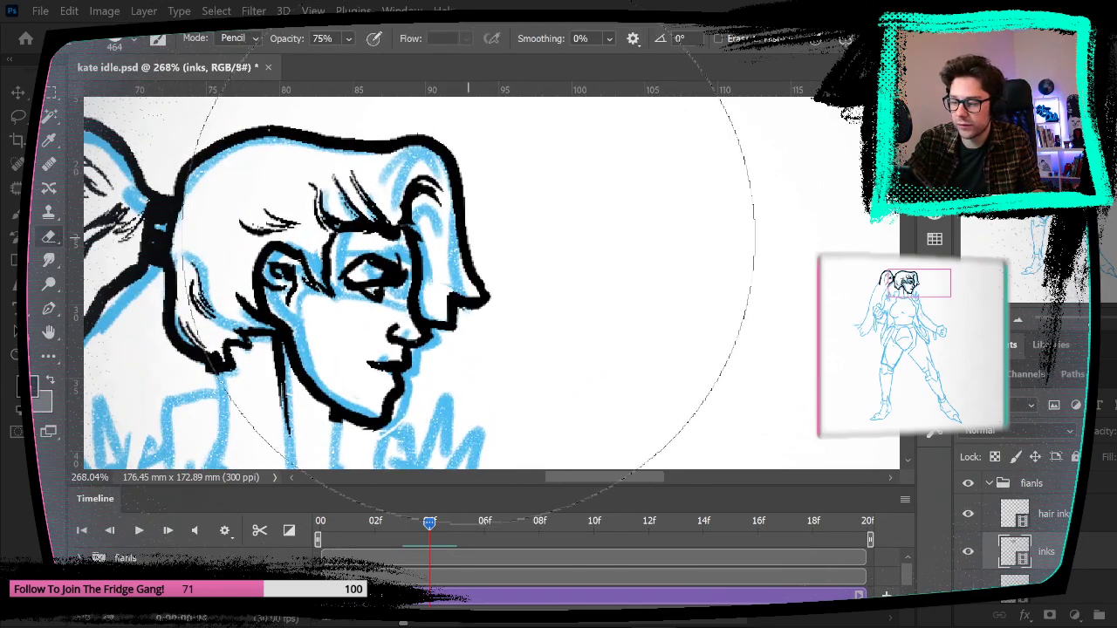
pyautogui.click(133, 39)
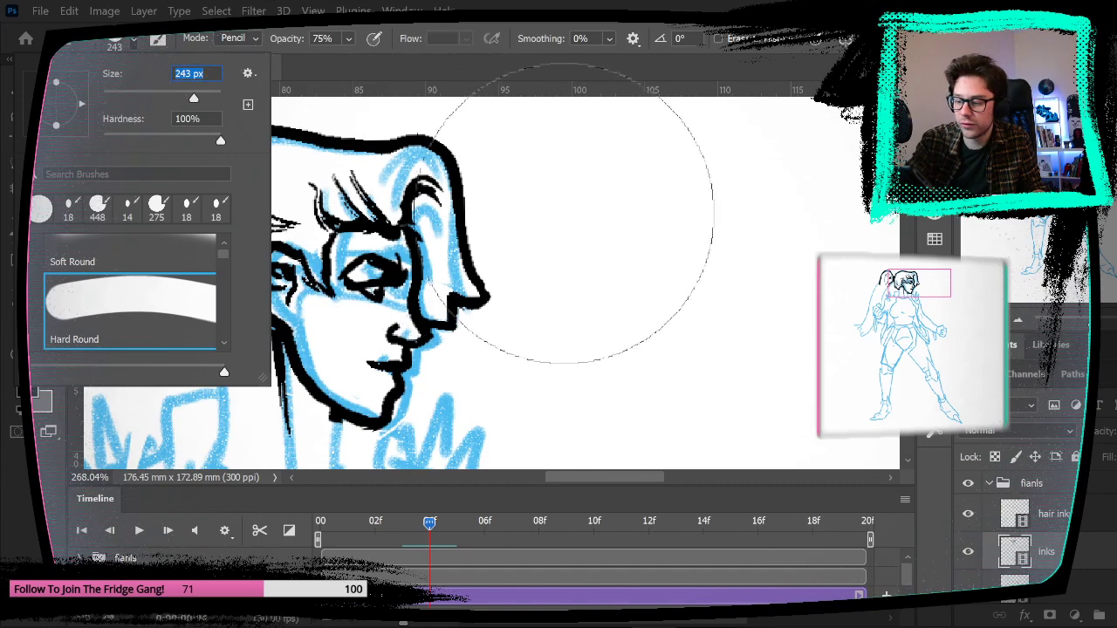
pyautogui.click(349, 37)
pyautogui.click(329, 59)
pyautogui.click(501, 284)
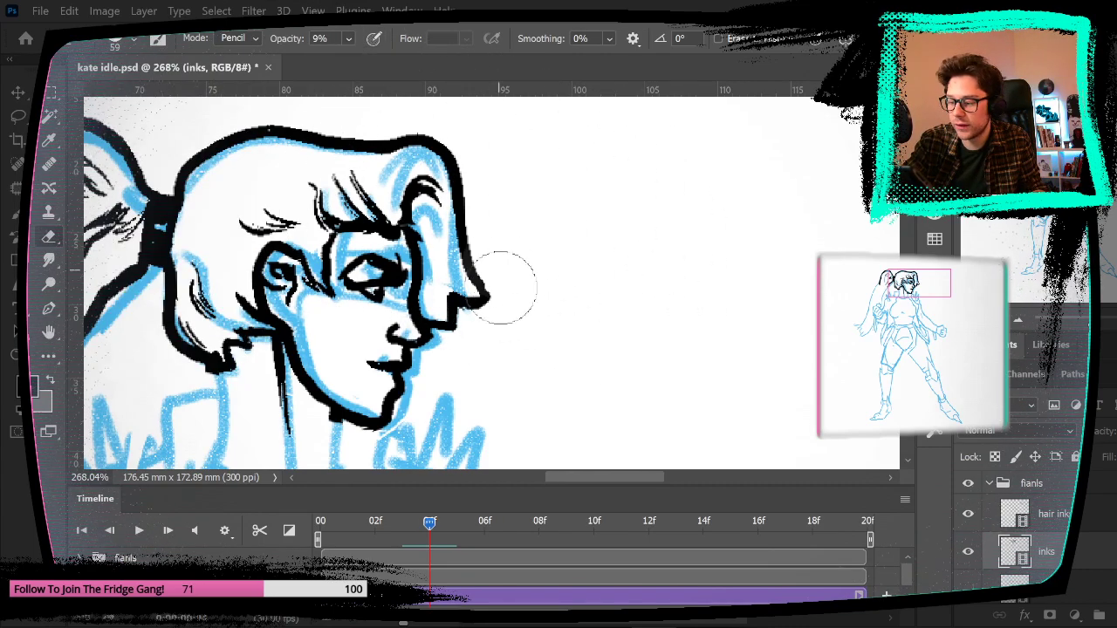
pyautogui.click(348, 37)
pyautogui.moveTo(360, 60); pyautogui.dragTo(447, 63)
pyautogui.moveTo(515, 274)
pyautogui.mouseDown()
pyautogui.moveTo(473, 252)
pyautogui.moveTo(480, 238)
pyautogui.moveTo(470, 314)
pyautogui.mouseUp()
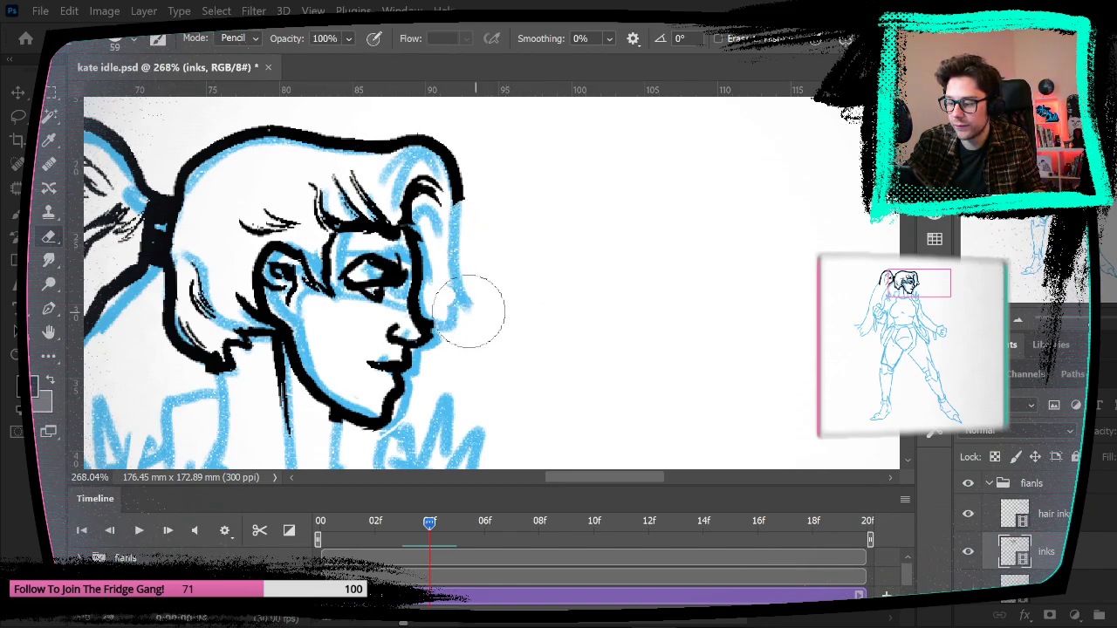
# Step: Redraw the front hair lock's outer edge and jagged tip in black over the blue rough with the 18 px Brush
pyautogui.click(17, 214)
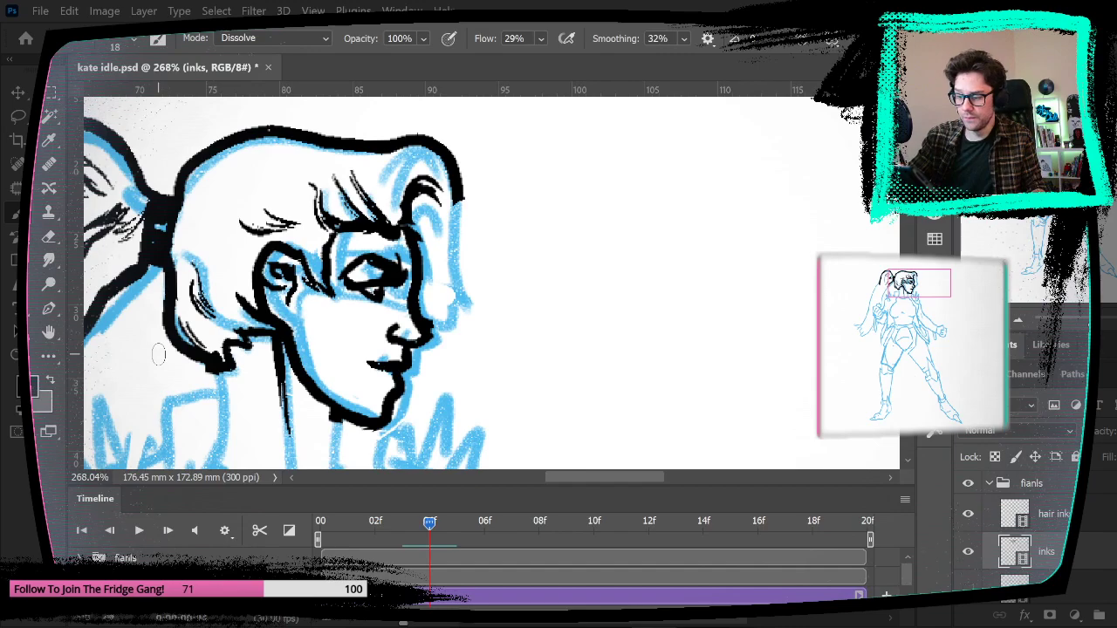
pyautogui.moveTo(459, 201)
pyautogui.mouseDown()
pyautogui.moveTo(472, 265)
pyautogui.moveTo(467, 349)
pyautogui.mouseUp()
pyautogui.hotkey('ctrl', 'z')
pyautogui.moveTo(455, 185)
pyautogui.mouseDown()
pyautogui.moveTo(460, 322)
pyautogui.moveTo(448, 299)
pyautogui.moveTo(449, 315)
pyautogui.moveTo(420, 311)
pyautogui.mouseUp()
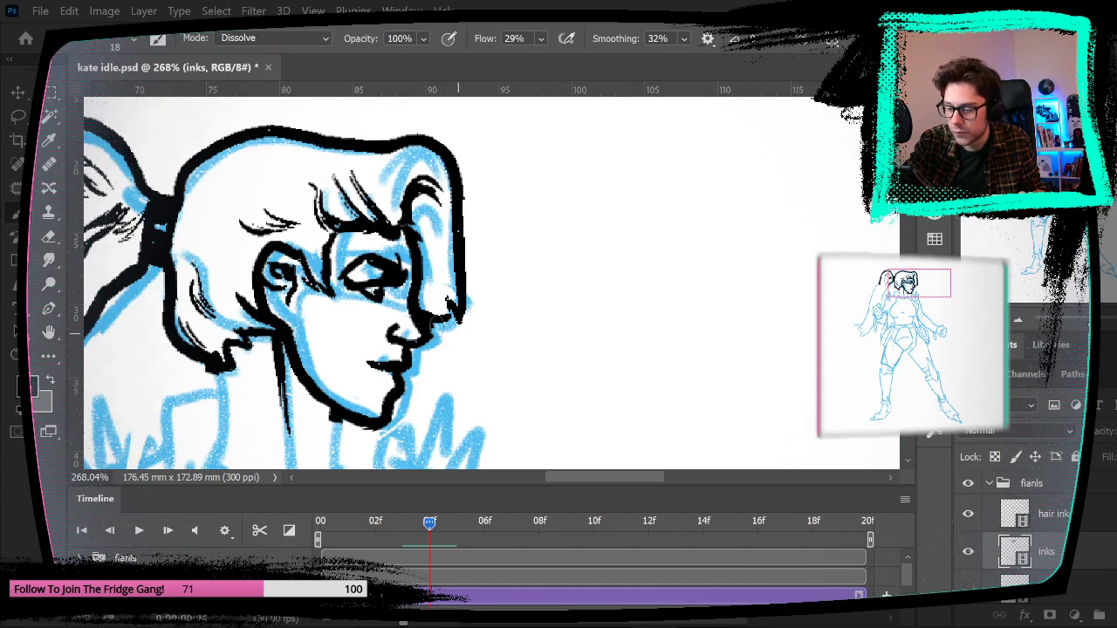
pyautogui.moveTo(438, 309); pyautogui.dragTo(449, 308)
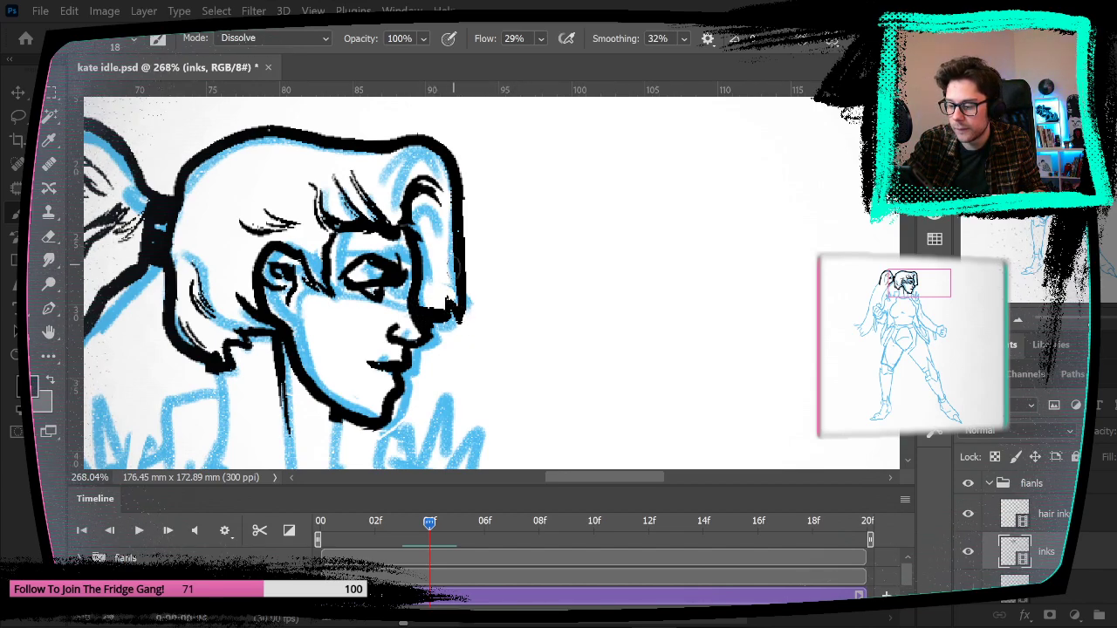
# Step: Set the Eraser size to 7 px
pyautogui.press('e')
pyautogui.rightClick(129, 98)
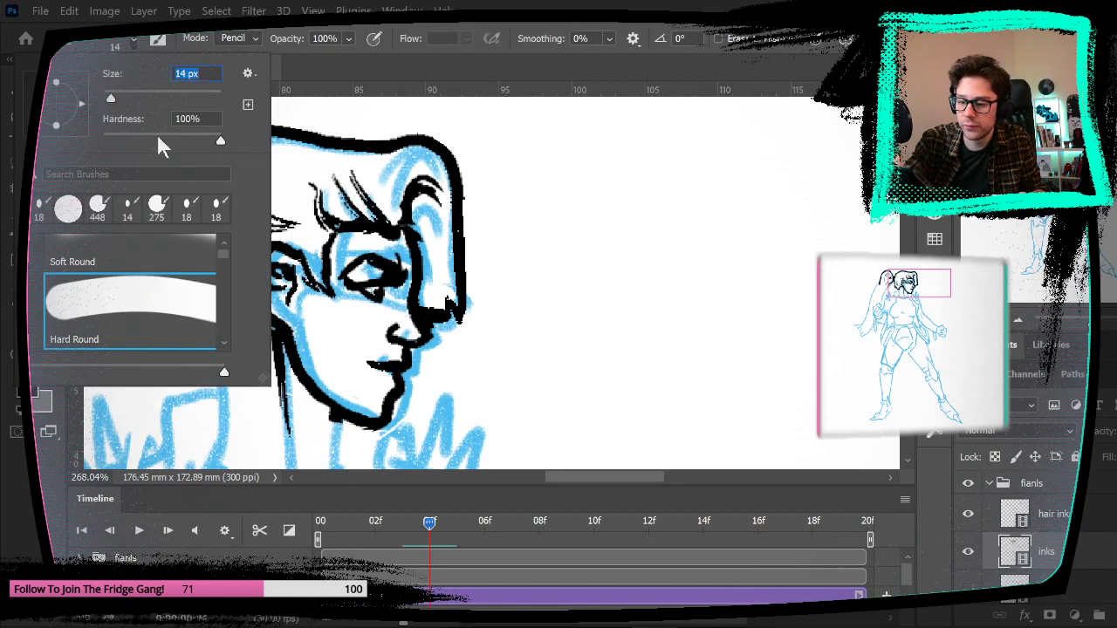
pyautogui.moveTo(111, 97); pyautogui.dragTo(107, 98)
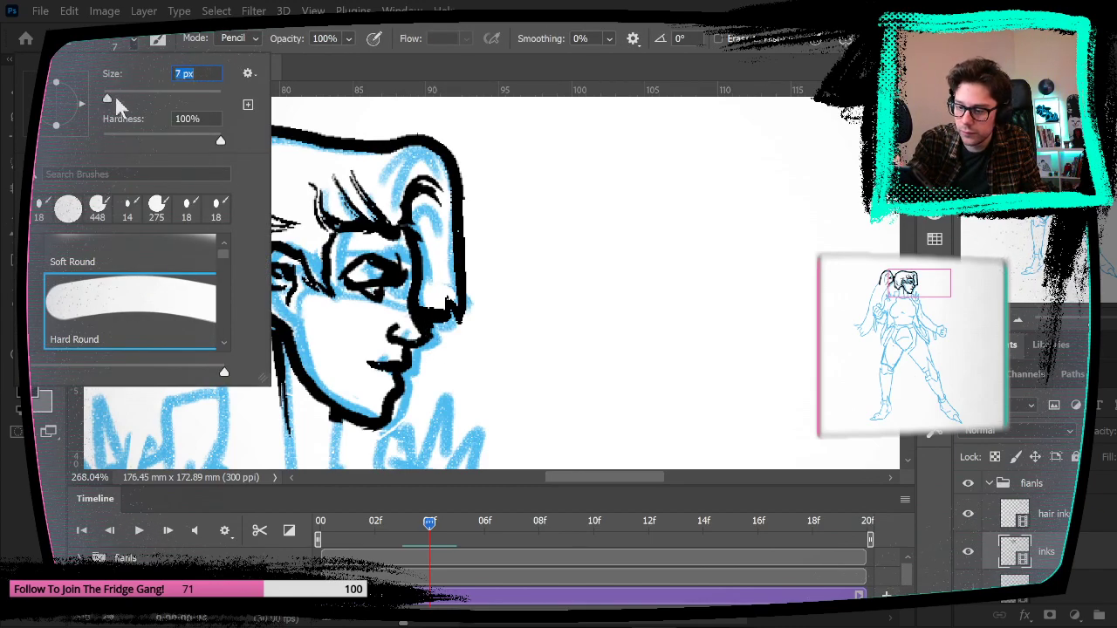
pyautogui.click(452, 341)
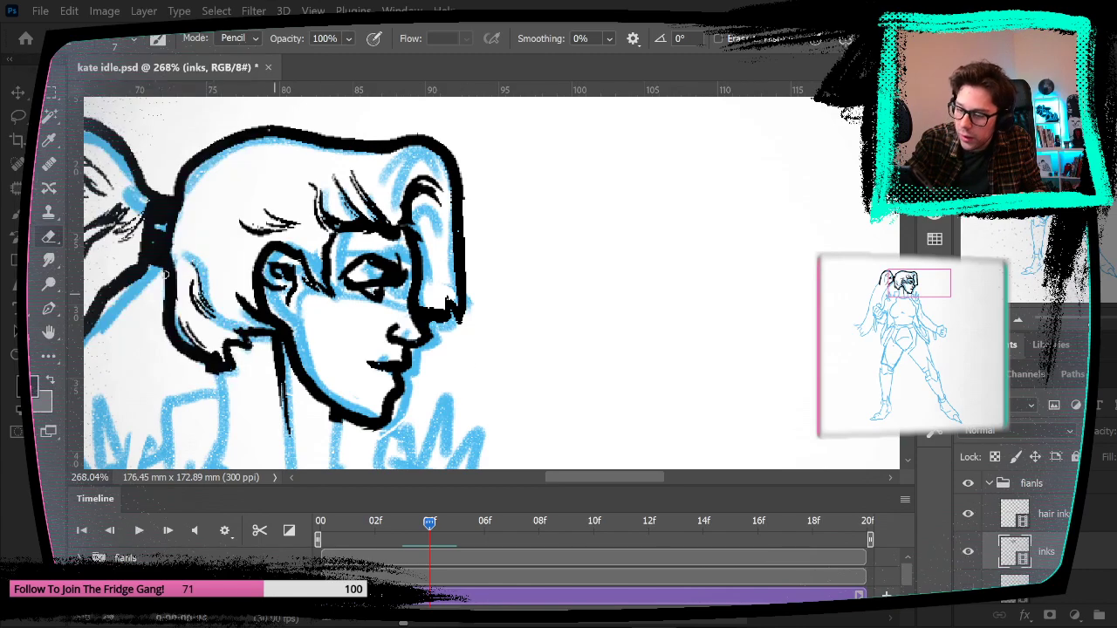
pyautogui.press('b')
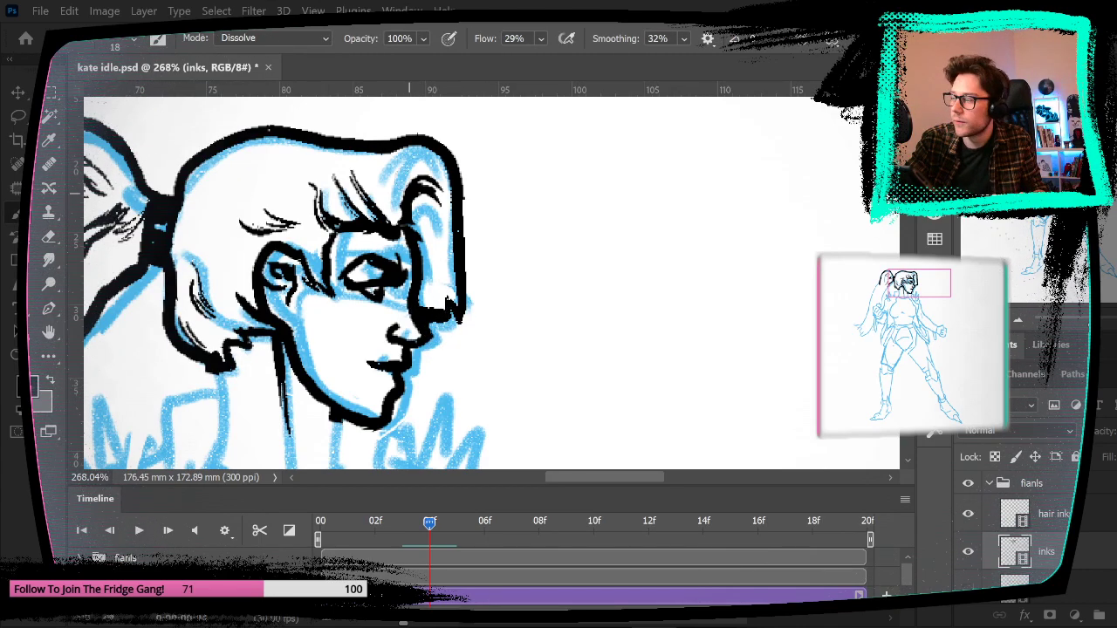
pyautogui.moveTo(479, 382); pyautogui.dragTo(601, 200)
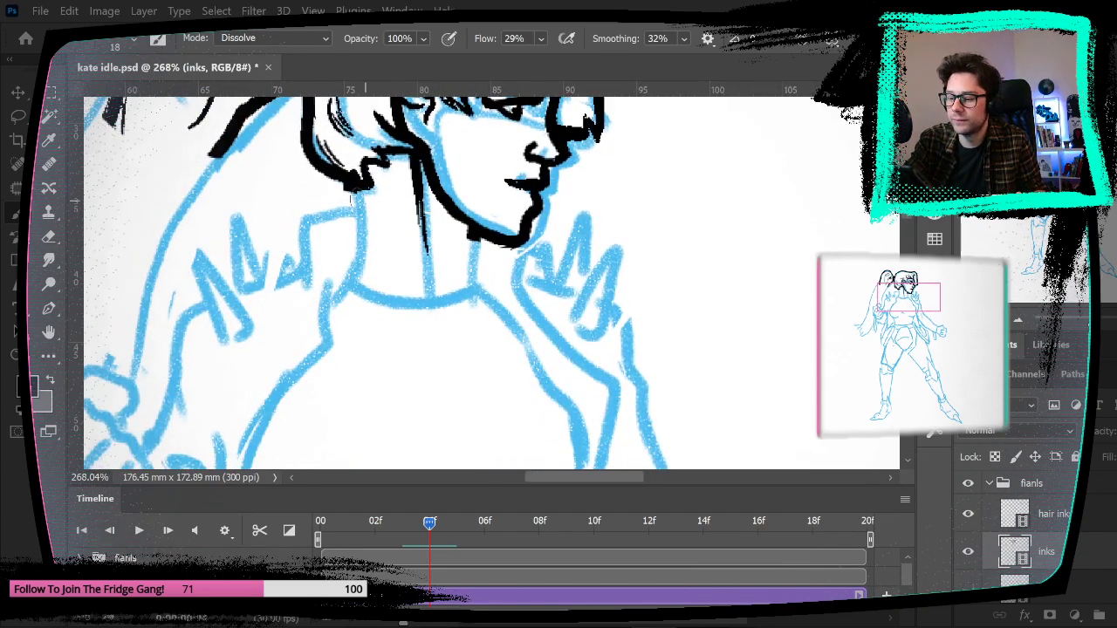
pyautogui.moveTo(349, 171)
pyautogui.mouseDown()
pyautogui.moveTo(363, 229)
pyautogui.moveTo(349, 301)
pyautogui.mouseUp()
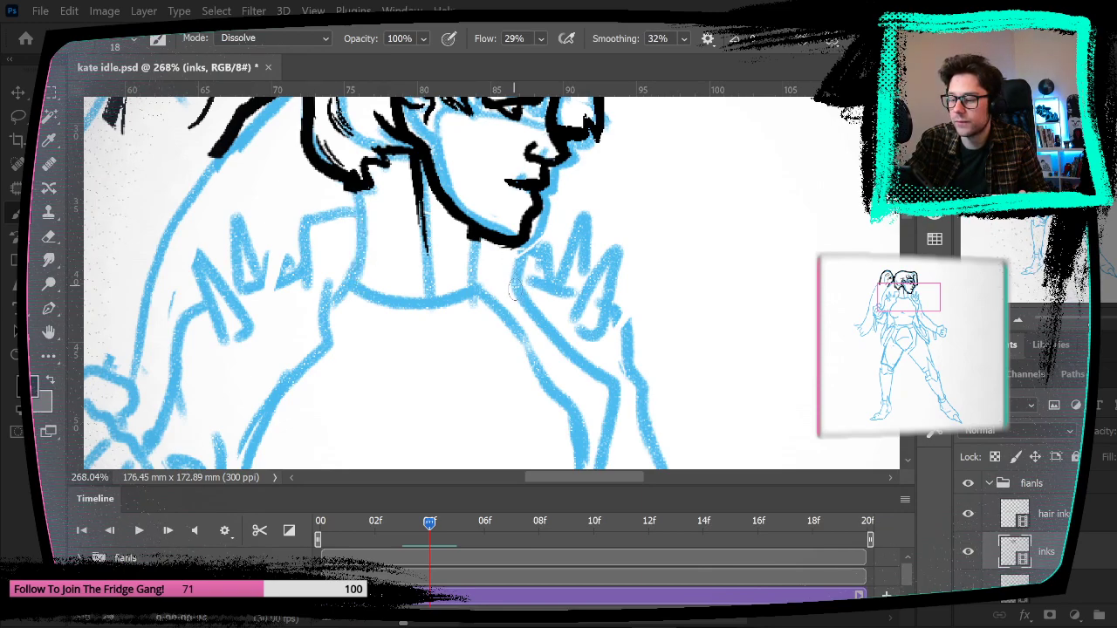
# Step: Fit the whole canvas on screen and flip repeatedly between 03f and 04f to examine how the head and body move
pyautogui.click(313, 11)
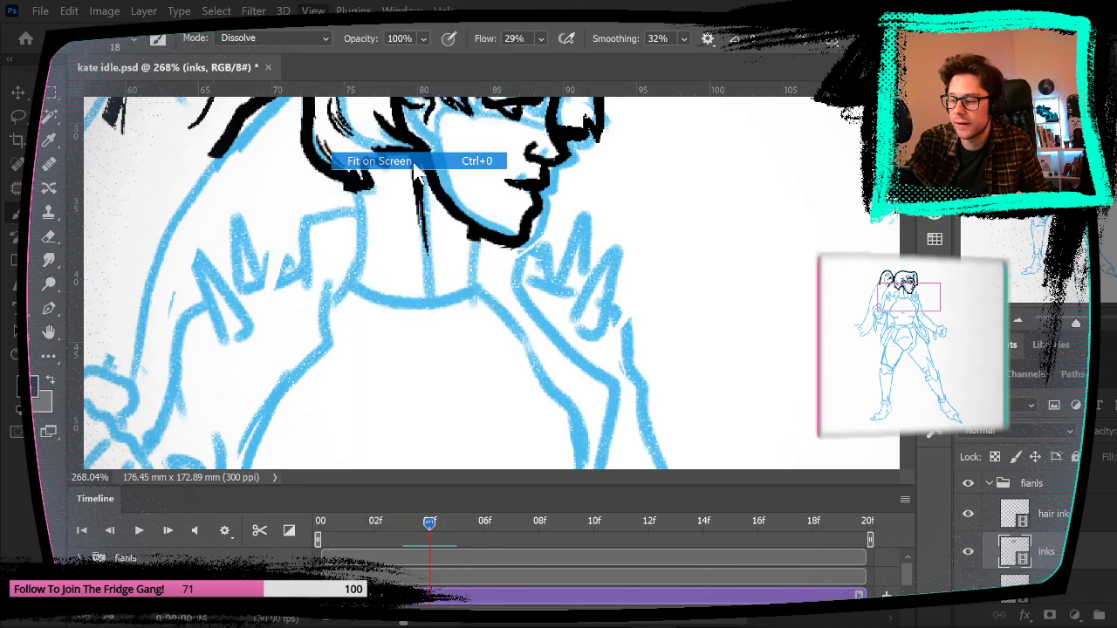
pyautogui.click(411, 160)
pyautogui.press('Left')
pyautogui.press('Right')
pyautogui.press('Left')
pyautogui.press('Right')
pyautogui.press('Left')
pyautogui.press('Right')
pyautogui.press('Left')
pyautogui.press('Right')
pyautogui.press('Left')
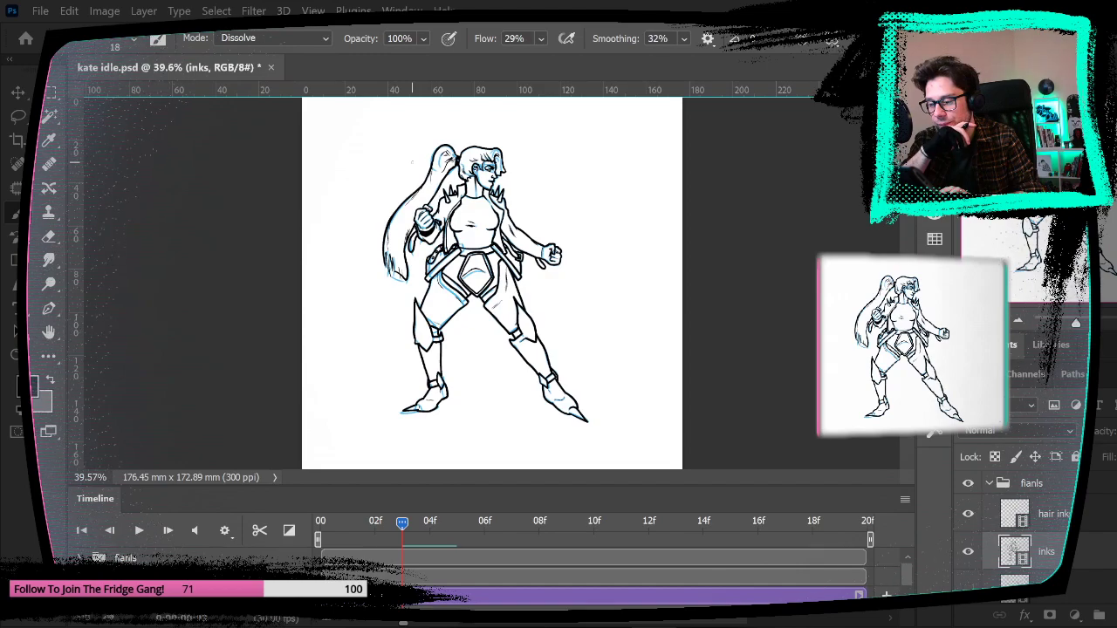
pyautogui.press('Right')
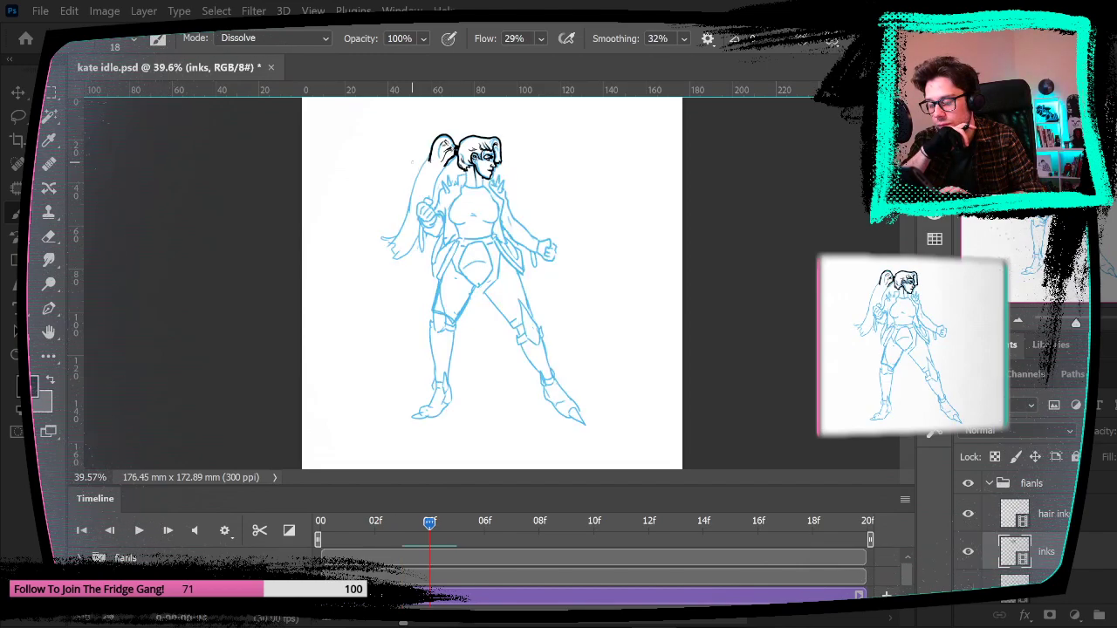
pyautogui.press('Left')
pyautogui.press('Right')
pyautogui.press('Left')
pyautogui.press('Right')
pyautogui.press('Left')
pyautogui.press('Right')
pyautogui.press('Left')
pyautogui.press('Right')
pyautogui.press('Left')
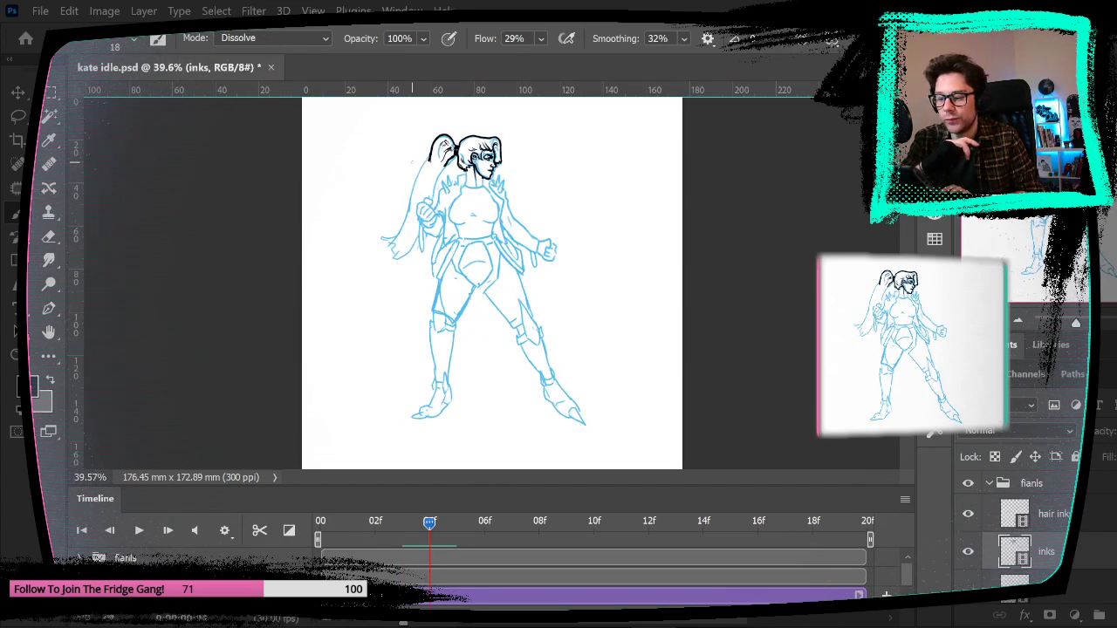
pyautogui.press('Left')
pyautogui.press('z')
pyautogui.moveTo(509, 158); pyautogui.dragTo(529, 197)
pyautogui.press('l')
pyautogui.moveTo(406, 185)
pyautogui.mouseDown()
pyautogui.moveTo(403, 206)
pyautogui.moveTo(436, 218)
pyautogui.moveTo(607, 254)
pyautogui.moveTo(679, 353)
pyautogui.moveTo(606, 431)
pyautogui.moveTo(524, 347)
pyautogui.moveTo(534, 397)
pyautogui.moveTo(499, 374)
pyautogui.moveTo(327, 375)
pyautogui.moveTo(331, 251)
pyautogui.moveTo(375, 202)
pyautogui.mouseUp()
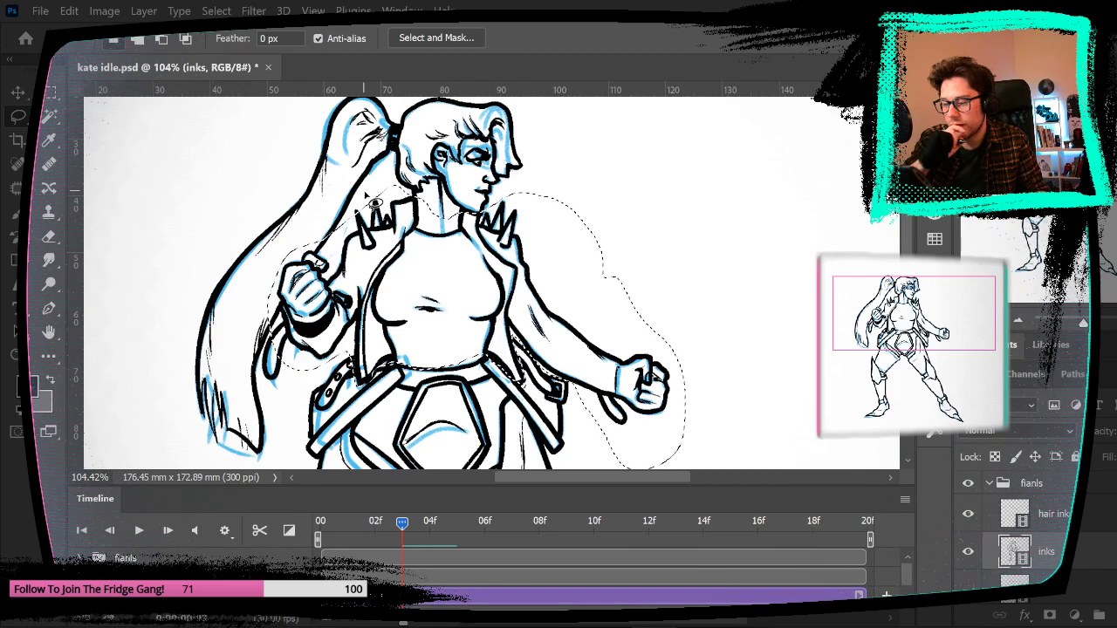
pyautogui.press('m')
pyautogui.click(145, 126)
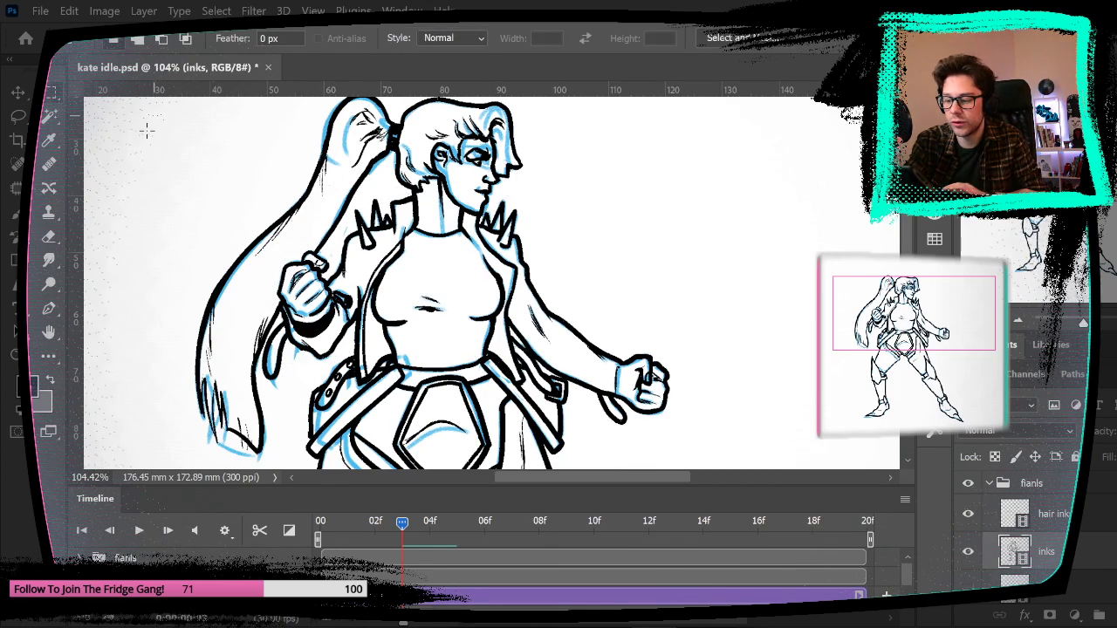
# Step: Copy the outstretched forward arm and fist from the inks at 03f with the Lasso, and paste them in place at 04f
pyautogui.press('Right')
pyautogui.press('Left')
pyautogui.press('Right')
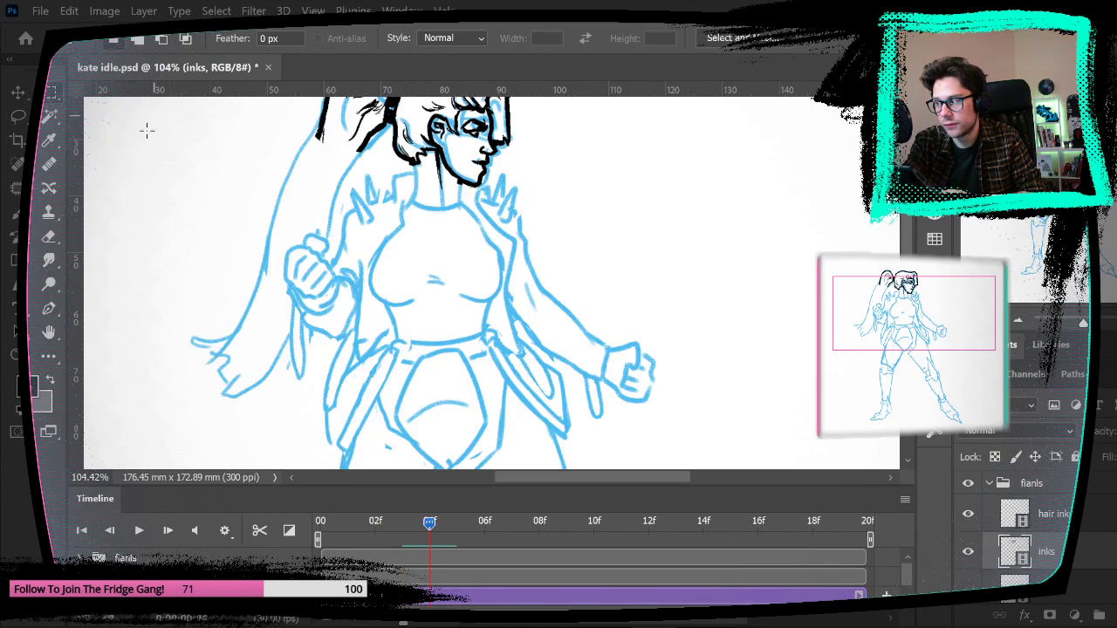
pyautogui.press('Left')
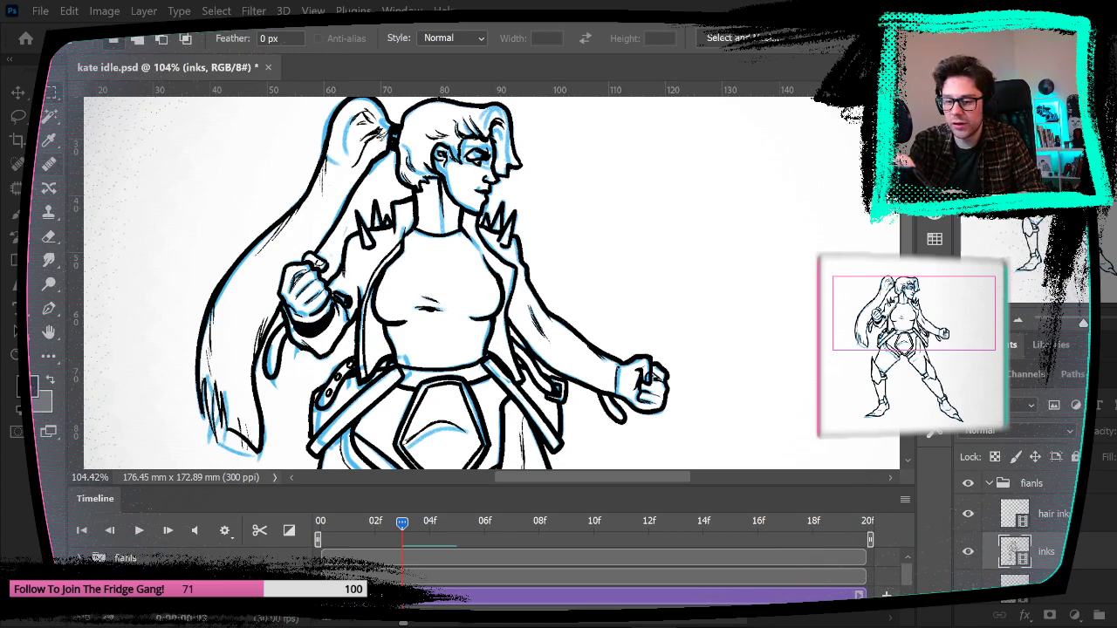
pyautogui.press('l')
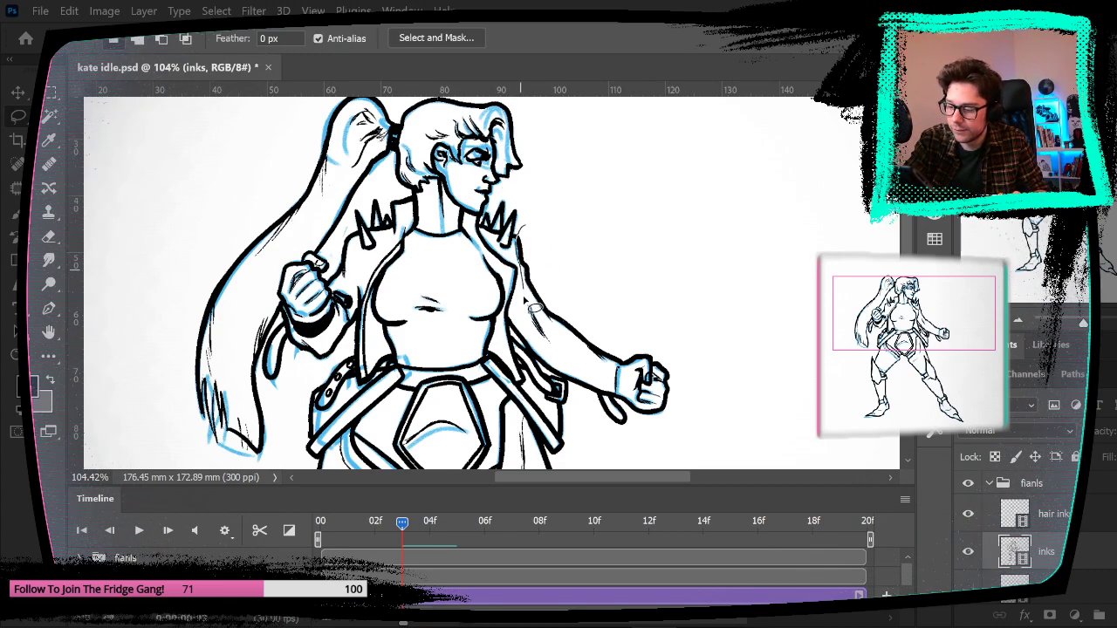
pyautogui.moveTo(558, 384)
pyautogui.mouseDown()
pyautogui.moveTo(602, 410)
pyautogui.moveTo(658, 300)
pyautogui.moveTo(569, 219)
pyautogui.moveTo(521, 228)
pyautogui.mouseUp()
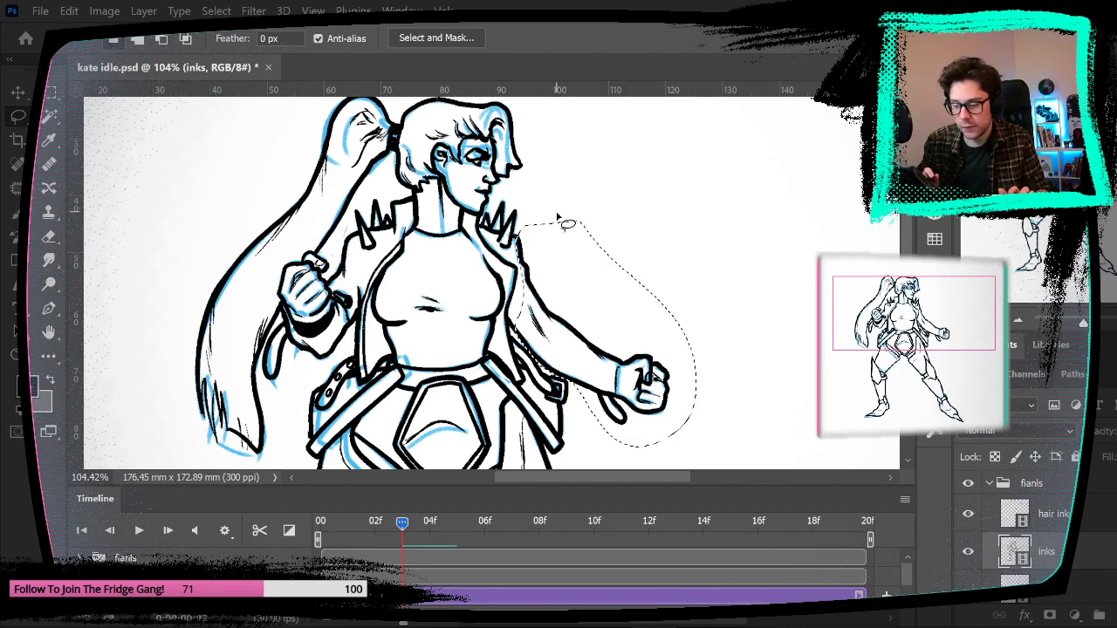
pyautogui.press('Right')
pyautogui.hotkey('ctrl', 'v')
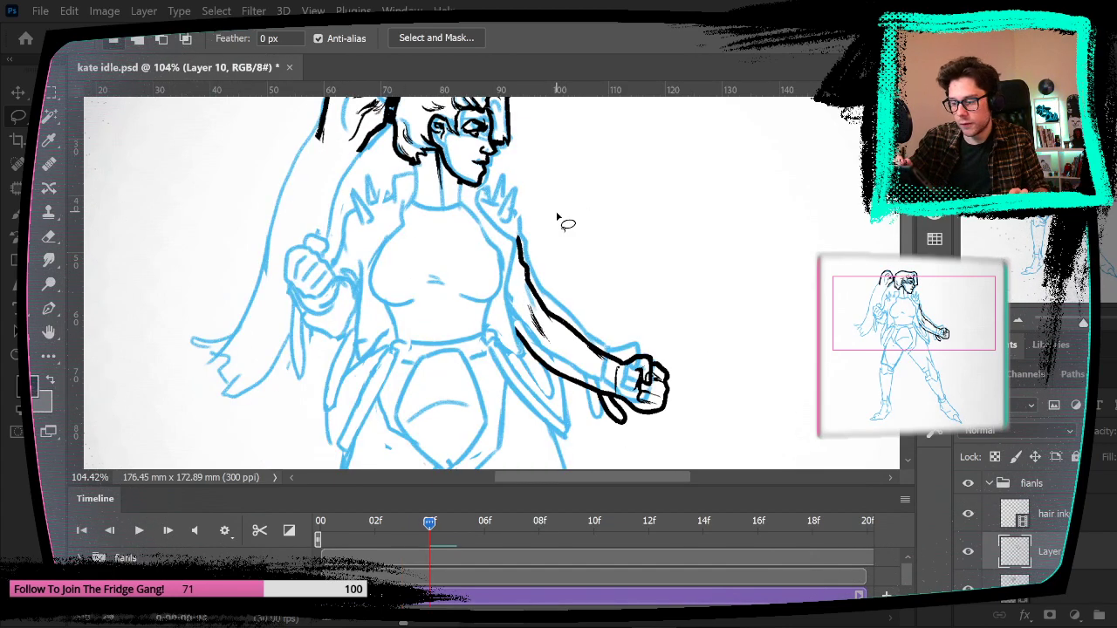
pyautogui.press('v')
pyautogui.moveTo(539, 295)
pyautogui.mouseDown()
pyautogui.moveTo(535, 265)
pyautogui.moveTo(538, 274)
pyautogui.mouseUp()
pyautogui.click(912, 502)
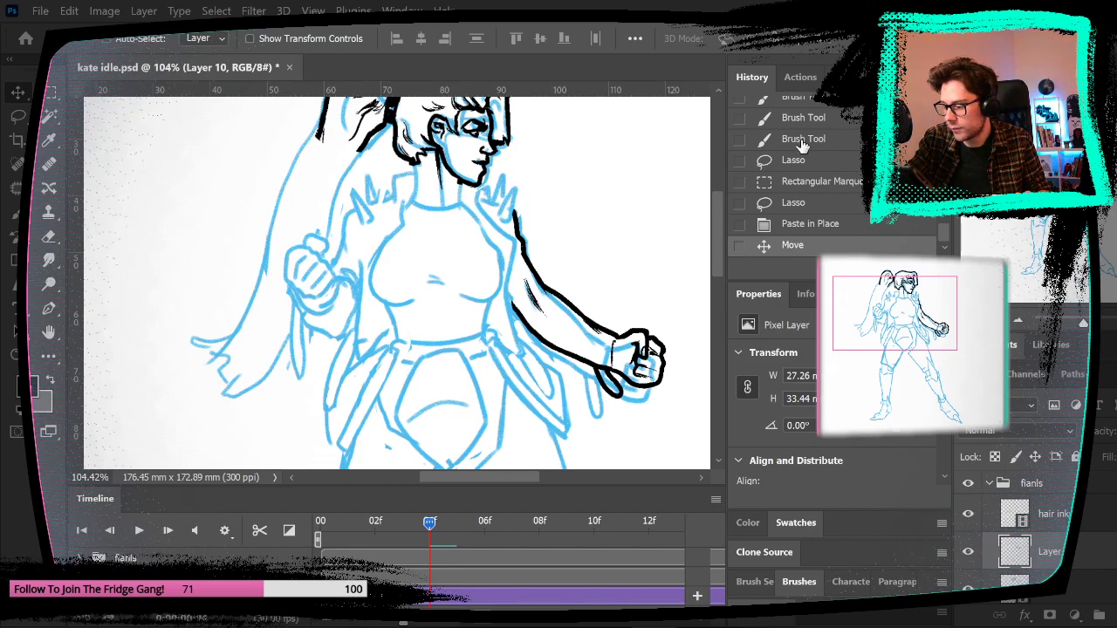
pyautogui.hotkey('ctrl', 'z')
pyautogui.doubleClick(768, 297)
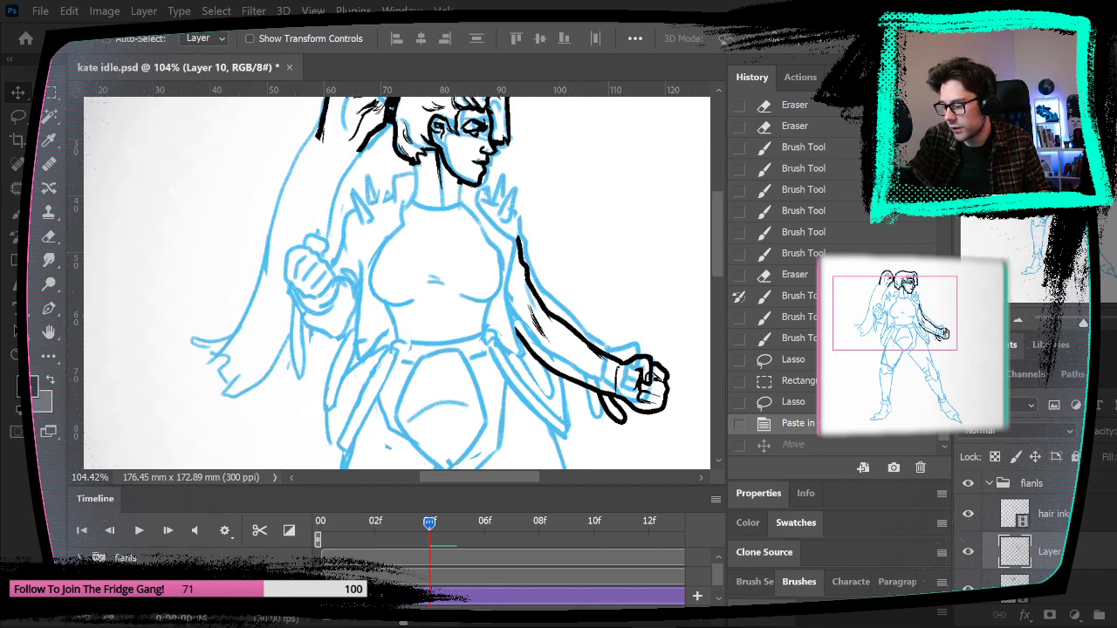
pyautogui.click(944, 59)
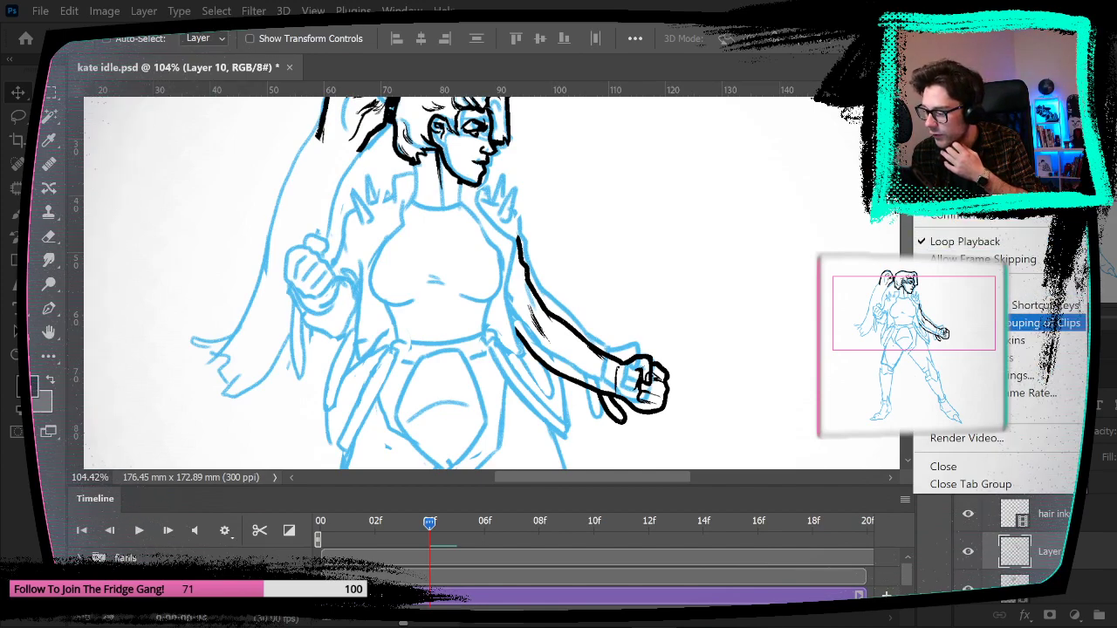
# Step: Turn off the timeline shortcut keys and move the pasted forward arm up to the shoulder of the blue rough at 04f
pyautogui.click(970, 306)
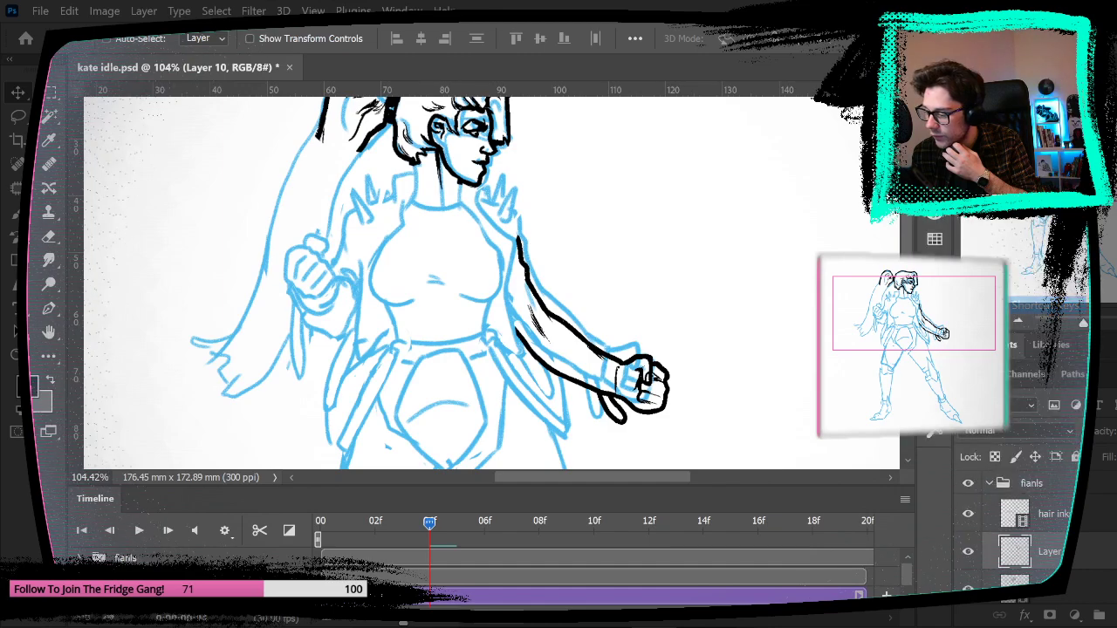
pyautogui.moveTo(538, 281); pyautogui.dragTo(535, 258)
pyautogui.press('Right')
pyautogui.press('Right')
pyautogui.press('Right')
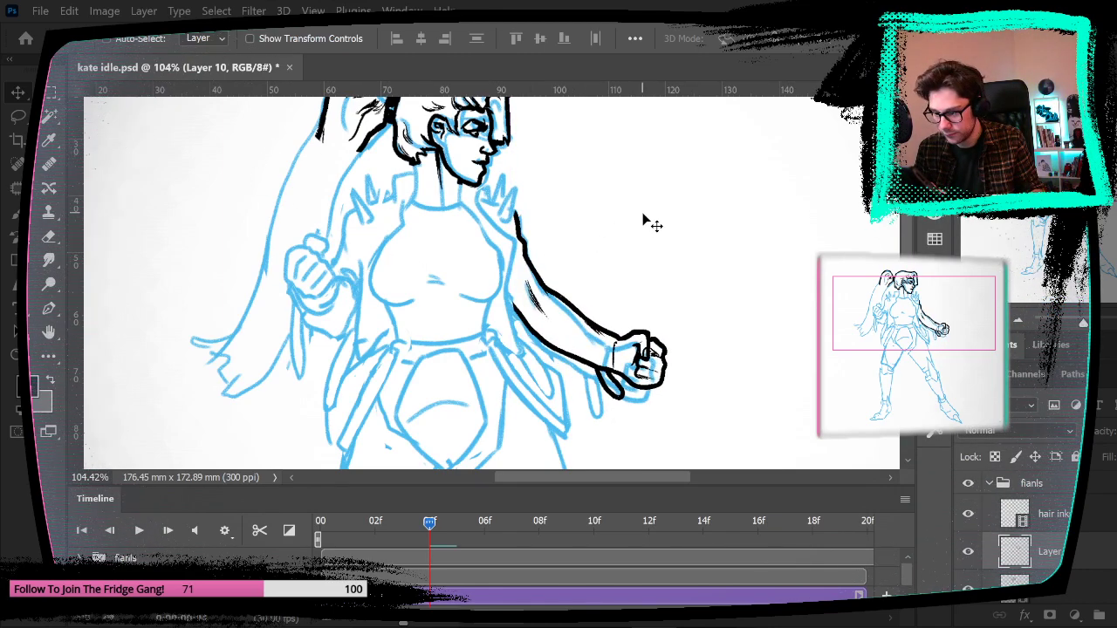
# Step: Rotate the forward arm slightly clockwise about its shoulder with Free Transform and nudge it onto the blue rough
pyautogui.hotkey('ctrl', 't')
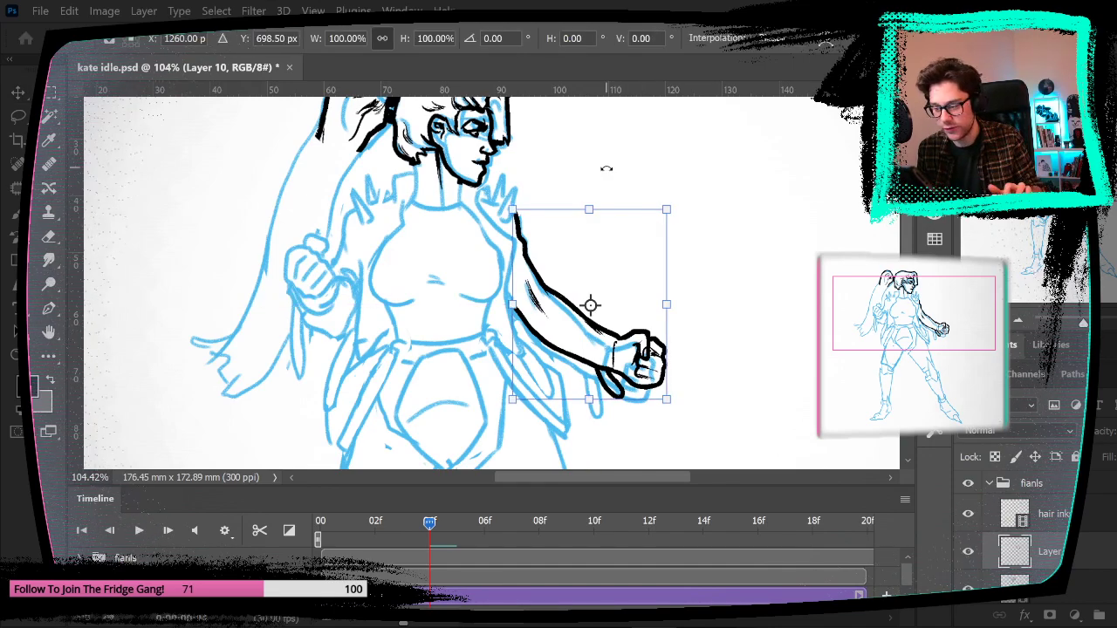
pyautogui.moveTo(591, 305); pyautogui.dragTo(510, 234)
pyautogui.moveTo(768, 282); pyautogui.dragTo(761, 304)
pyautogui.press('Return')
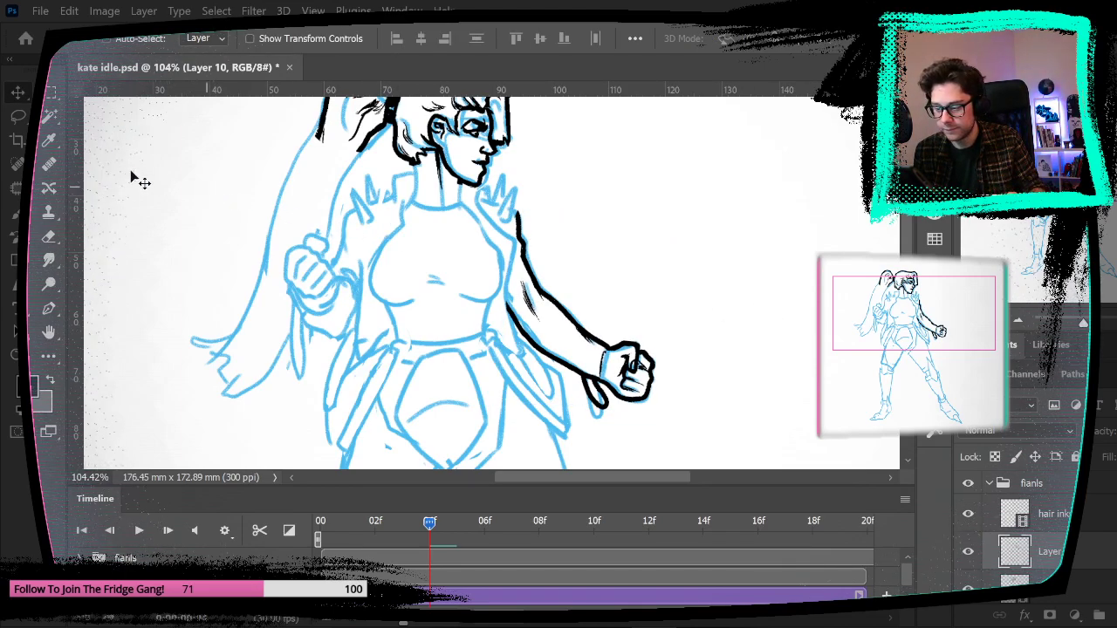
pyautogui.press('Right')
pyautogui.press('Up')
pyautogui.press('Right')
pyautogui.press('Up')
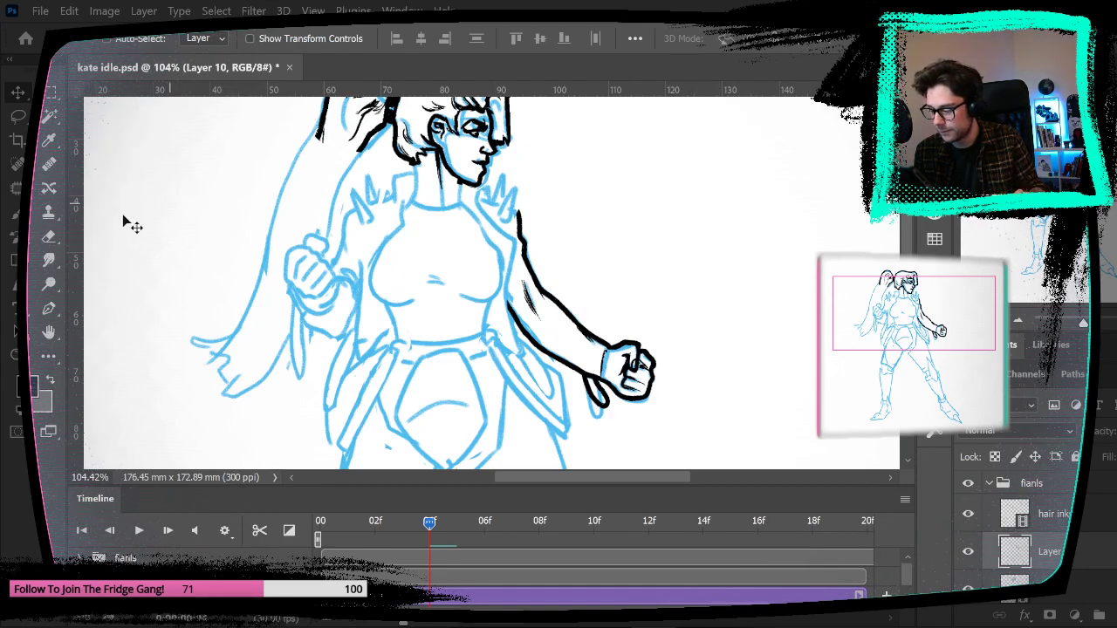
# Step: Erase the inked strap loop hanging below the forward wrist with the 7 px Eraser
pyautogui.click(16, 354)
pyautogui.moveTo(550, 406); pyautogui.dragTo(592, 415)
pyautogui.press('e')
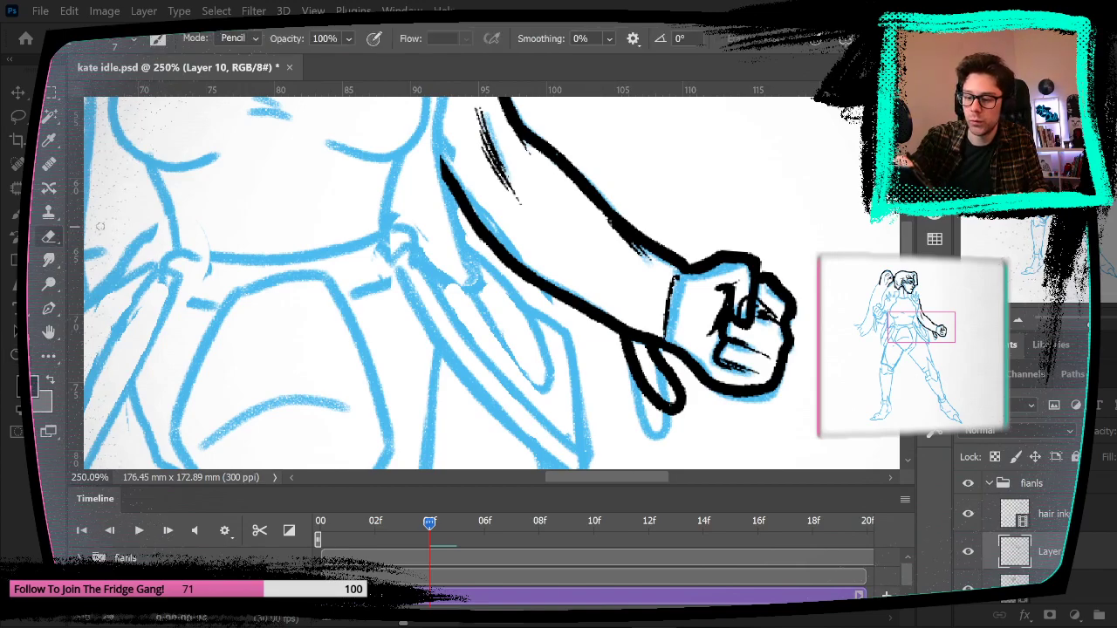
pyautogui.moveTo(698, 328); pyautogui.dragTo(530, 276)
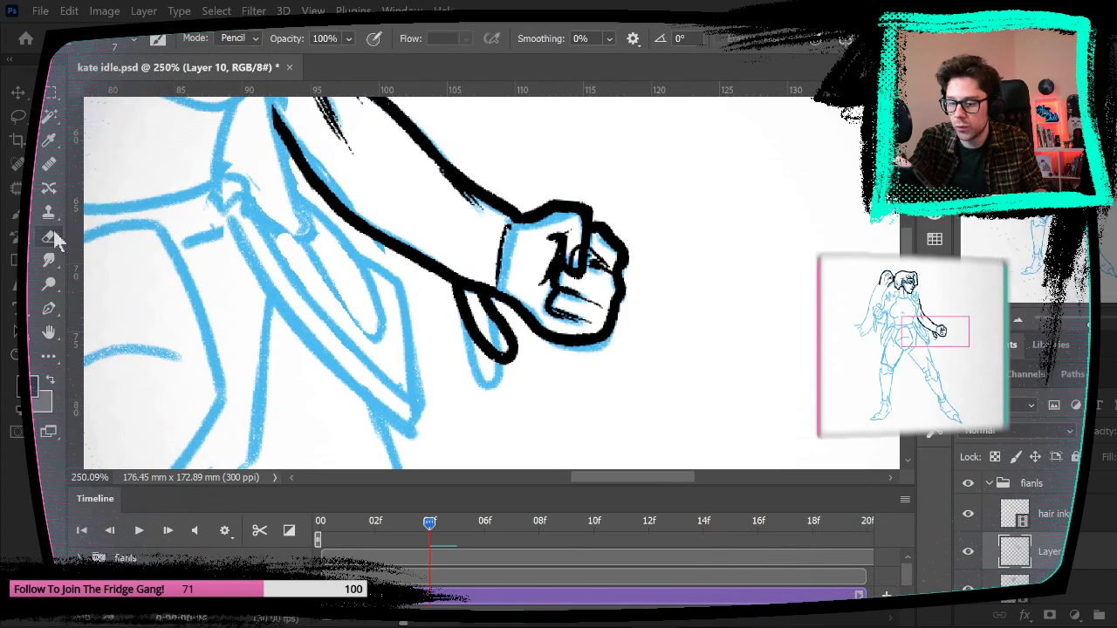
pyautogui.moveTo(493, 360); pyautogui.dragTo(508, 342)
pyautogui.moveTo(476, 301)
pyautogui.mouseDown()
pyautogui.moveTo(490, 310)
pyautogui.moveTo(481, 336)
pyautogui.mouseUp()
pyautogui.moveTo(465, 297)
pyautogui.mouseDown()
pyautogui.moveTo(458, 314)
pyautogui.moveTo(488, 358)
pyautogui.moveTo(478, 347)
pyautogui.mouseUp()
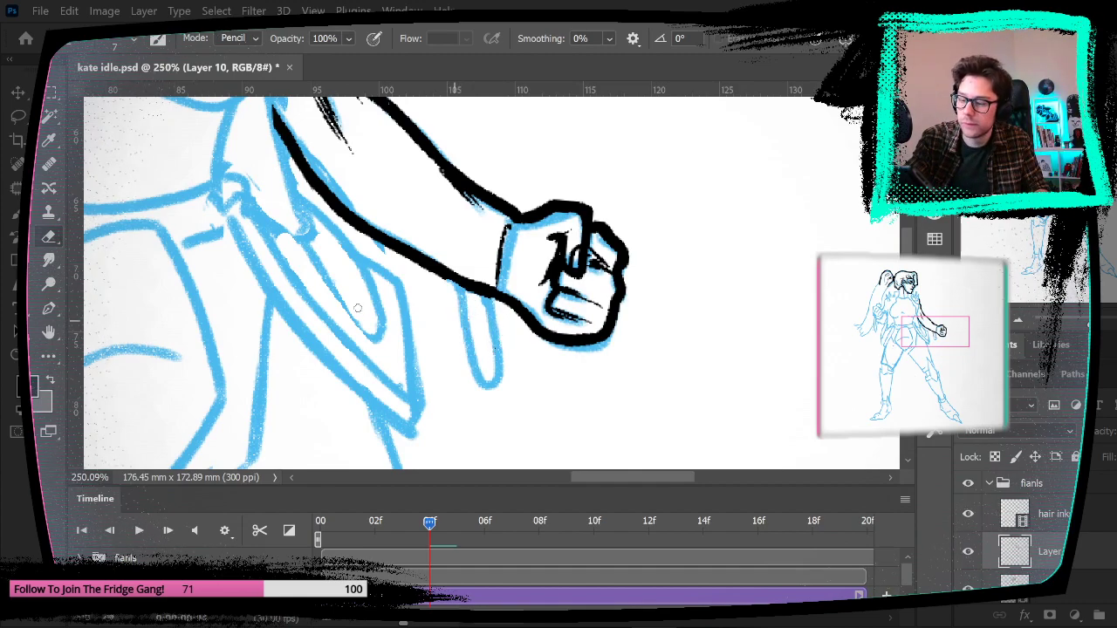
# Step: Redraw the strap hanging below the forward wrist in black over the blue rough with the 18 px Brush
pyautogui.click(48, 211)
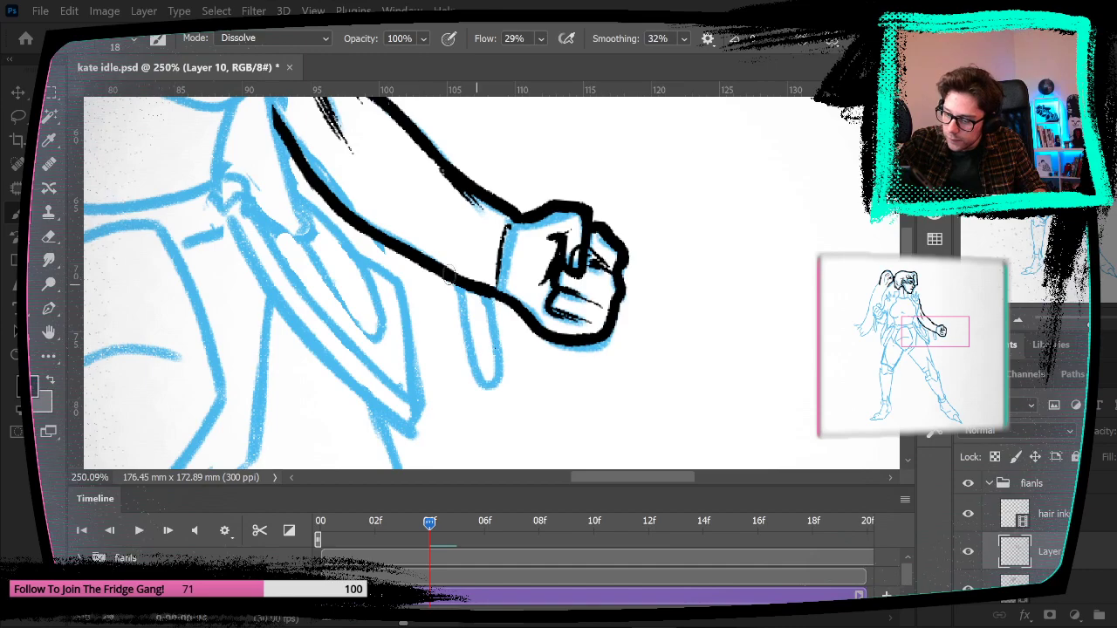
pyautogui.moveTo(454, 300)
pyautogui.mouseDown()
pyautogui.moveTo(479, 383)
pyautogui.moveTo(496, 383)
pyautogui.moveTo(486, 293)
pyautogui.mouseUp()
pyautogui.moveTo(328, 113)
pyautogui.mouseDown()
pyautogui.moveTo(509, 208)
pyautogui.moveTo(670, 362)
pyautogui.moveTo(709, 318)
pyautogui.moveTo(680, 370)
pyautogui.mouseUp()
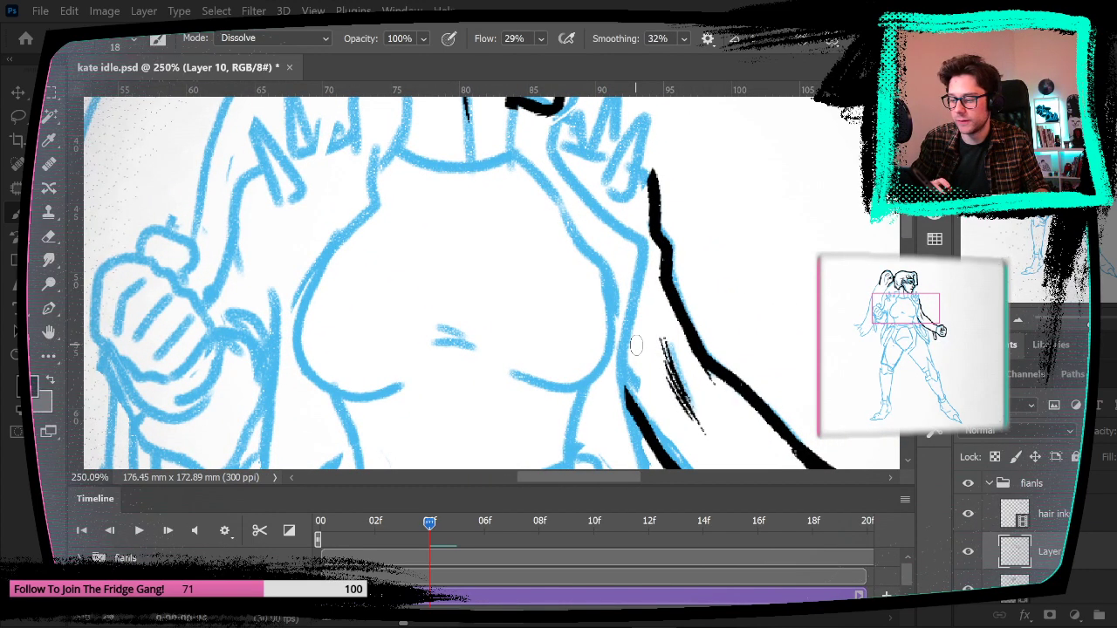
# Step: Turn the timeline shortcut keys back on, copy the raised rear fist and forearm from the inks at 03f, and paste them in place at 04f
pyautogui.click(904, 498)
pyautogui.press('Escape')
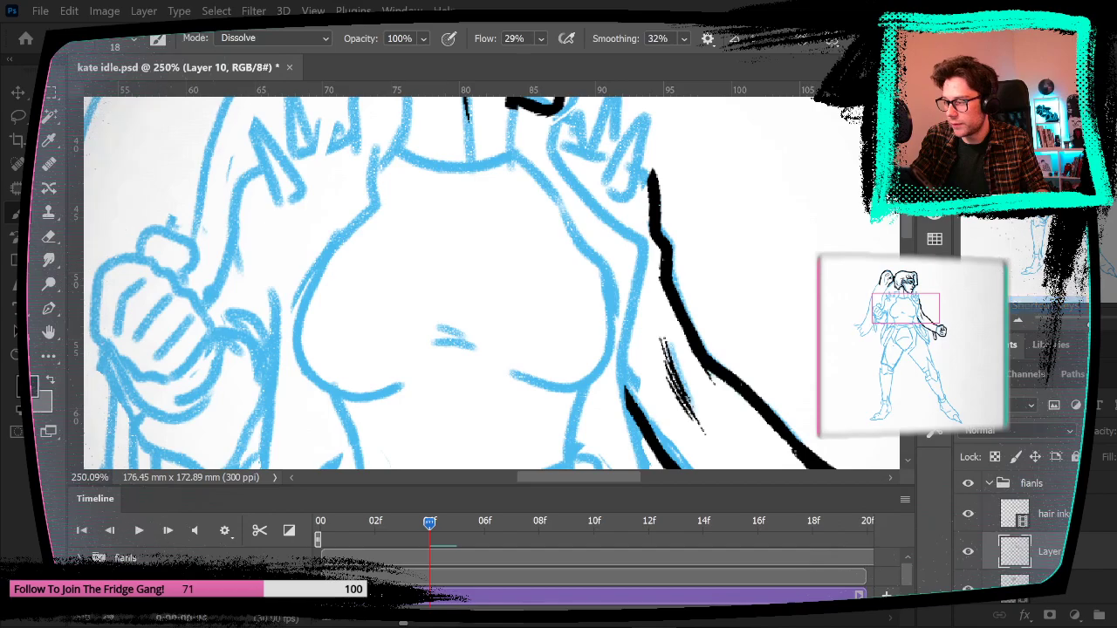
pyautogui.press('Left')
pyautogui.moveTo(503, 343); pyautogui.dragTo(621, 234)
pyautogui.press('l')
pyautogui.moveTo(258, 120)
pyautogui.mouseDown()
pyautogui.moveTo(287, 149)
pyautogui.moveTo(316, 147)
pyautogui.moveTo(355, 121)
pyautogui.mouseUp()
pyautogui.moveTo(397, 172)
pyautogui.mouseDown()
pyautogui.moveTo(401, 239)
pyautogui.moveTo(371, 359)
pyautogui.moveTo(233, 415)
pyautogui.moveTo(199, 272)
pyautogui.moveTo(197, 194)
pyautogui.moveTo(255, 129)
pyautogui.mouseUp()
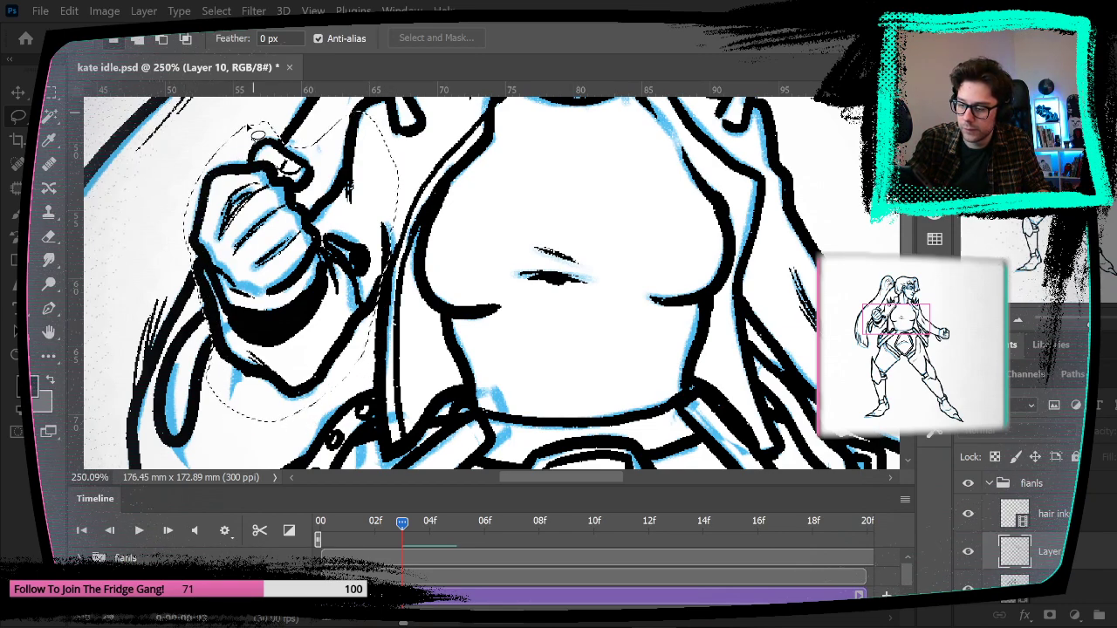
pyautogui.hotkey('ctrl', 'c')
pyautogui.click(688, 276)
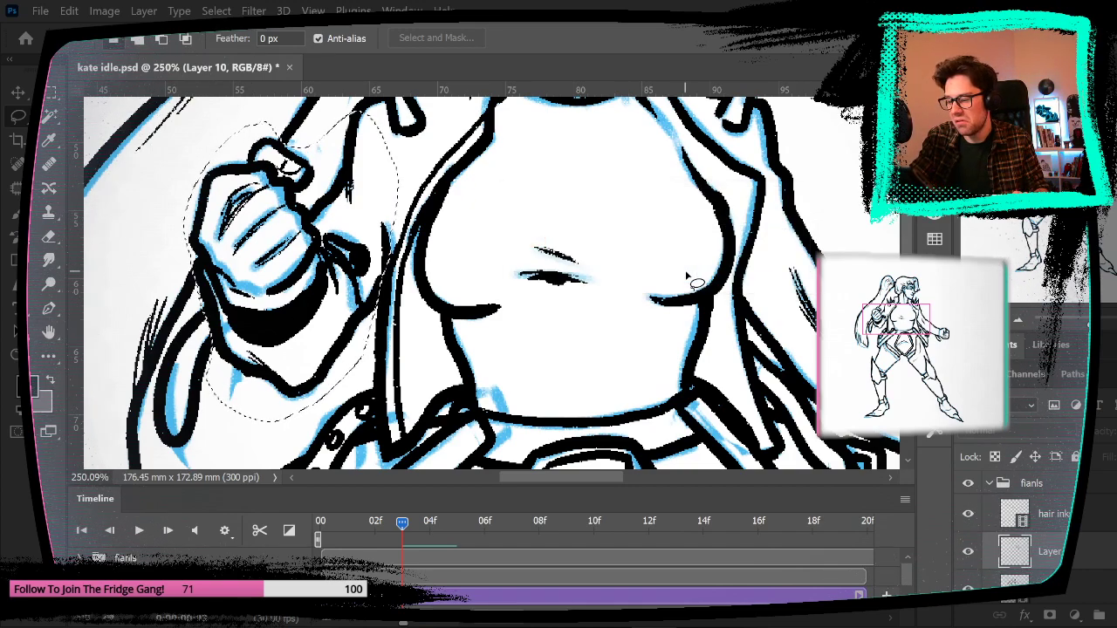
pyautogui.click(1059, 580)
pyautogui.hotkey('ctrl', 'c')
pyautogui.press('Right')
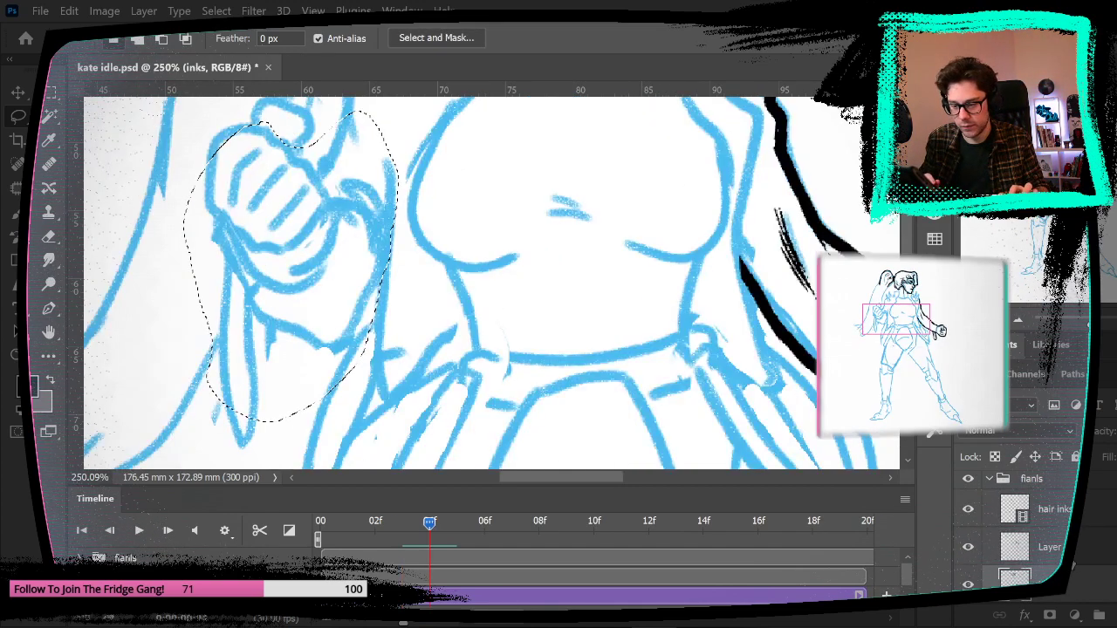
pyautogui.hotkey('ctrl', 'v')
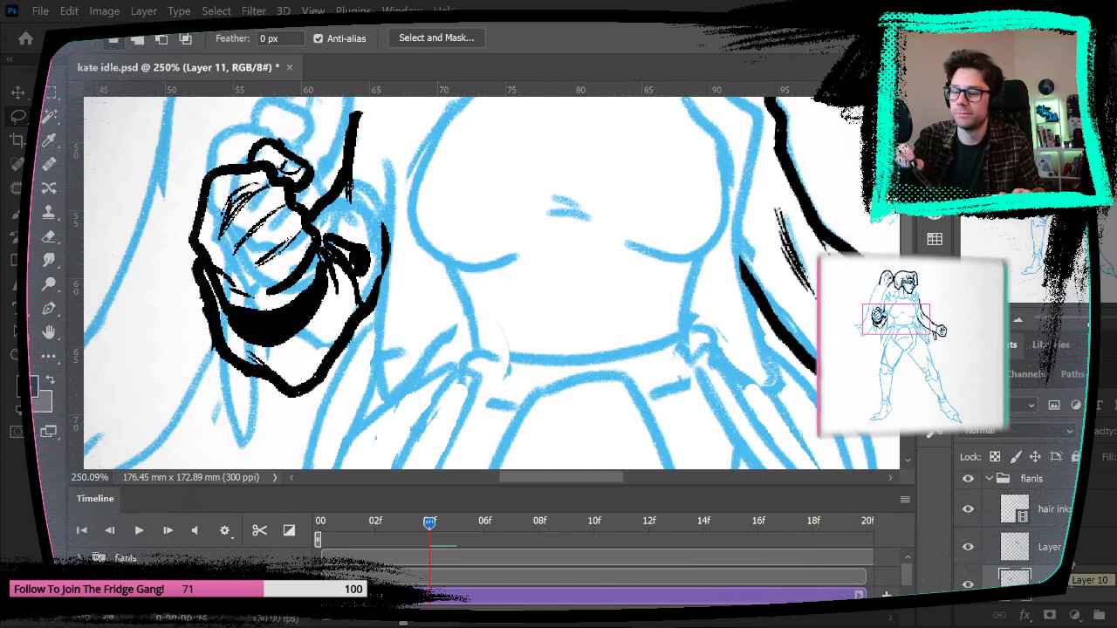
# Step: Move the pasted rear fist up over the blue rough and rotate it slightly counterclockwise about its upper arm end with Free Transform
pyautogui.moveTo(463, 264); pyautogui.dragTo(451, 317)
pyautogui.press('v')
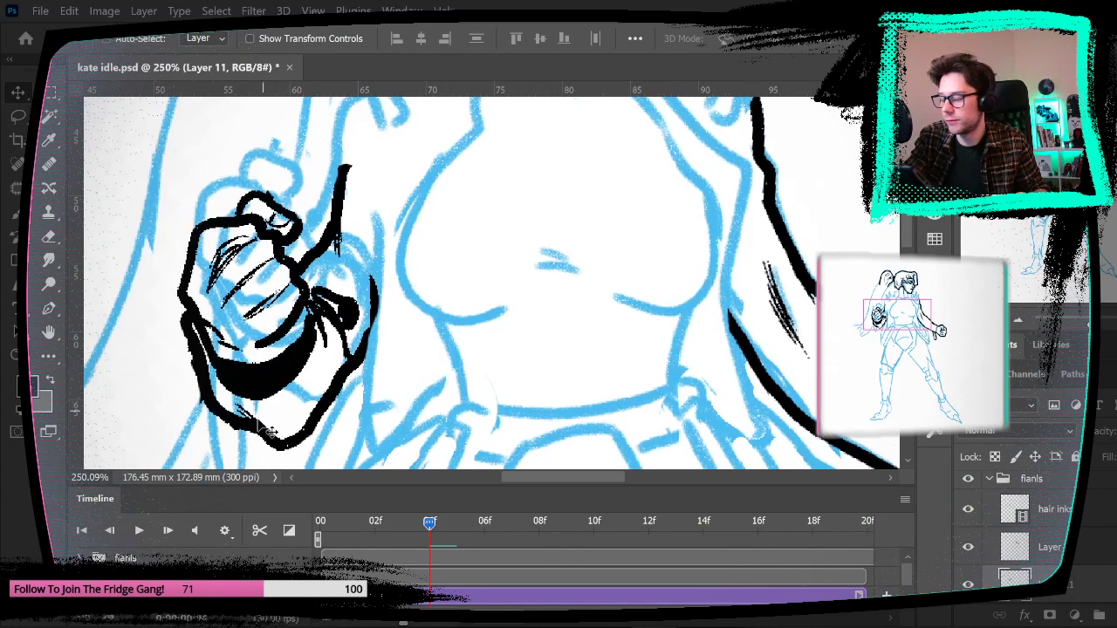
pyautogui.moveTo(346, 316); pyautogui.dragTo(349, 283)
pyautogui.moveTo(488, 248); pyautogui.dragTo(498, 293)
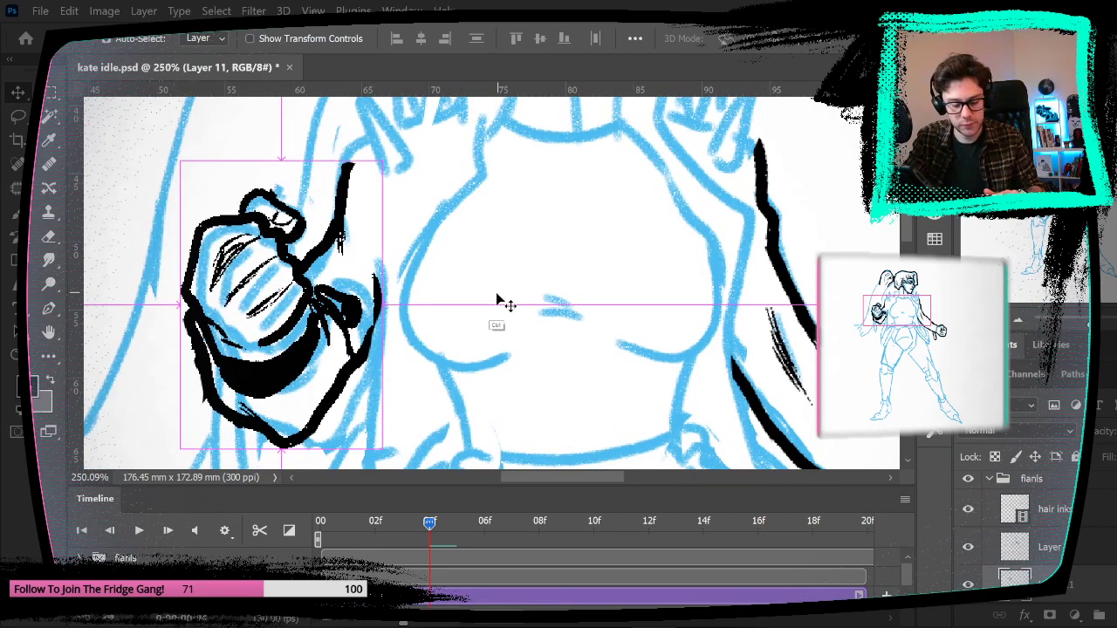
pyautogui.hotkey('ctrl', 't')
pyautogui.moveTo(281, 305); pyautogui.dragTo(344, 183)
pyautogui.moveTo(493, 240); pyautogui.dragTo(500, 226)
pyautogui.press('Return')
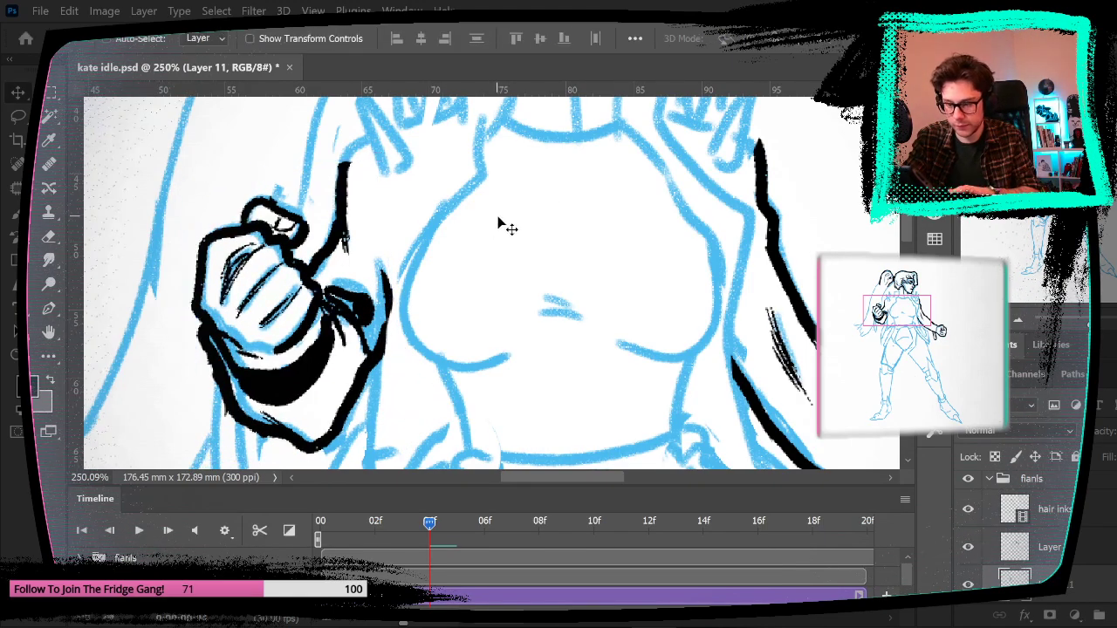
# Step: Fit the whole canvas on screen to examine how both inked arms sit on the rough at 04f
pyautogui.click(52, 97)
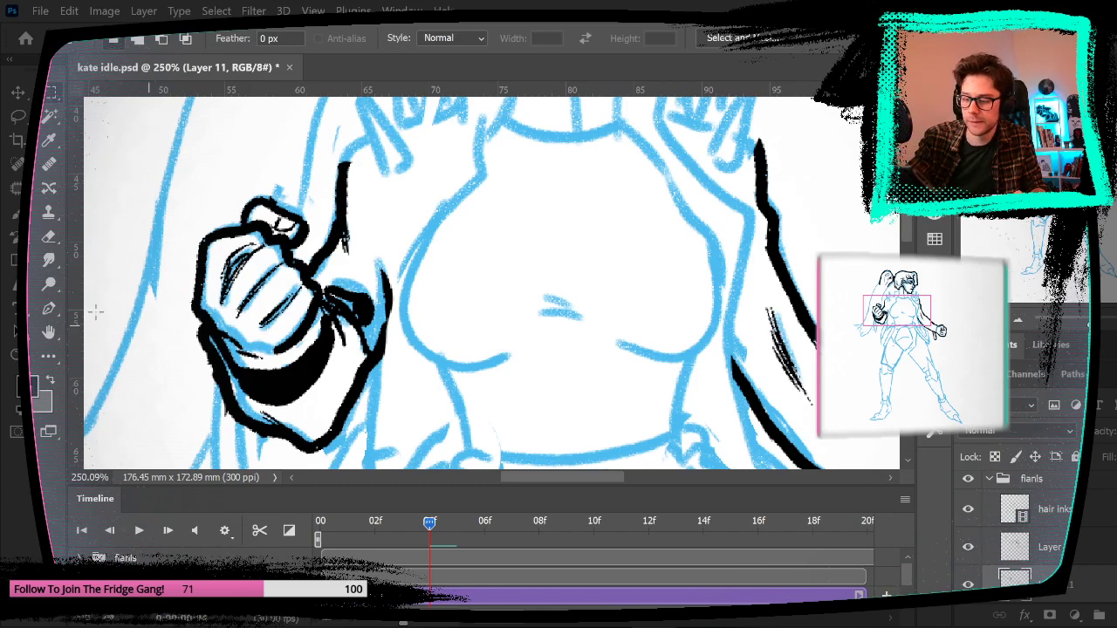
pyautogui.press('e')
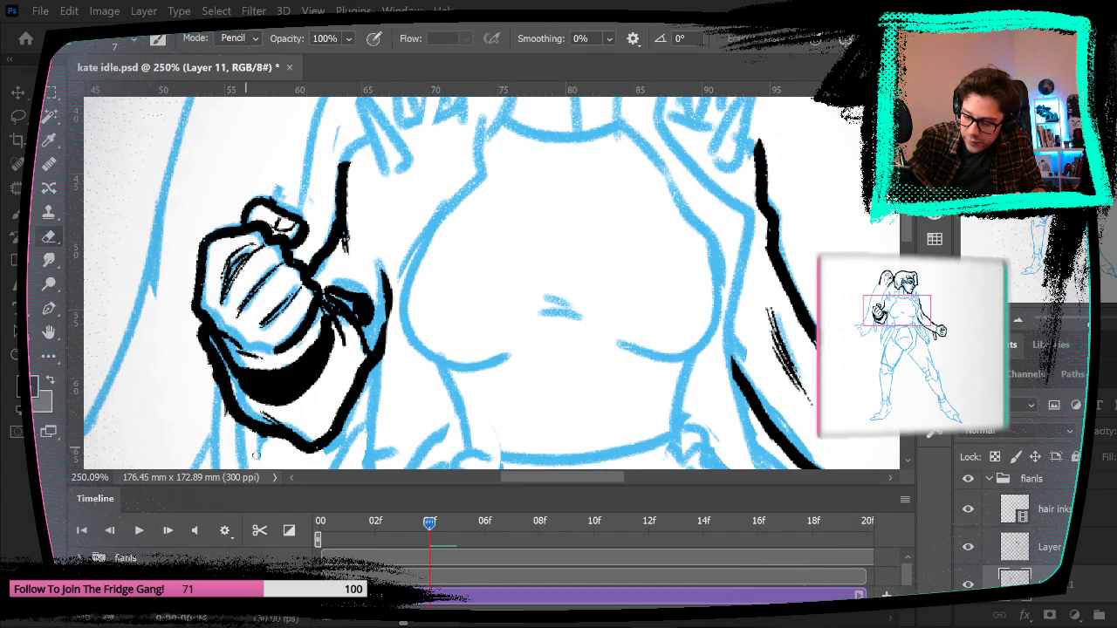
pyautogui.press('m')
pyautogui.press('e')
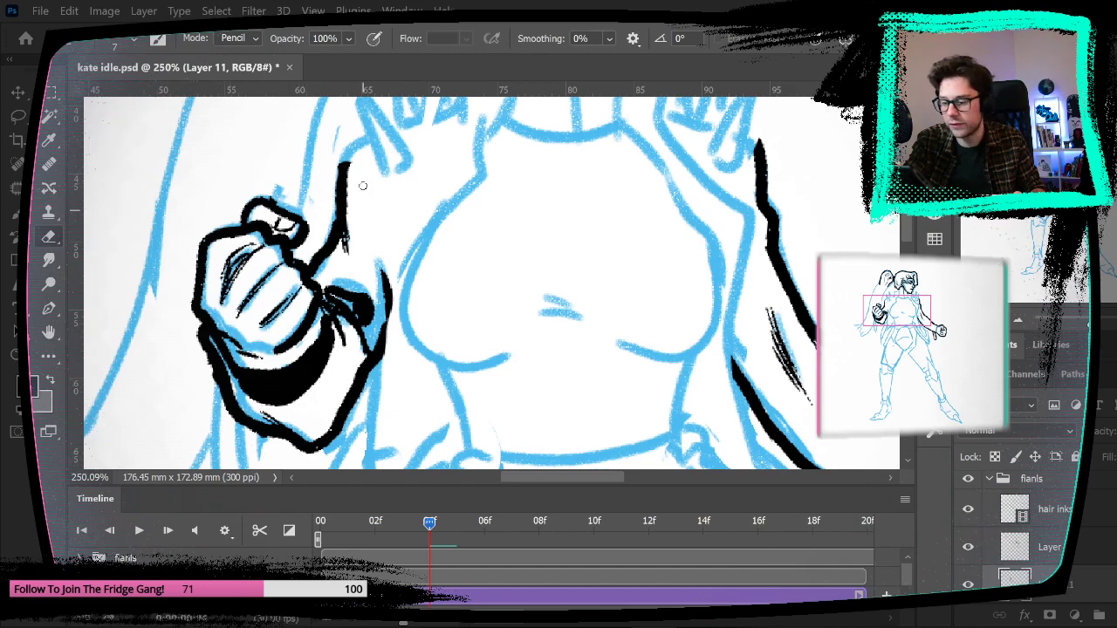
pyautogui.moveTo(451, 255)
pyautogui.mouseDown()
pyautogui.moveTo(438, 214)
pyautogui.moveTo(451, 244)
pyautogui.mouseUp()
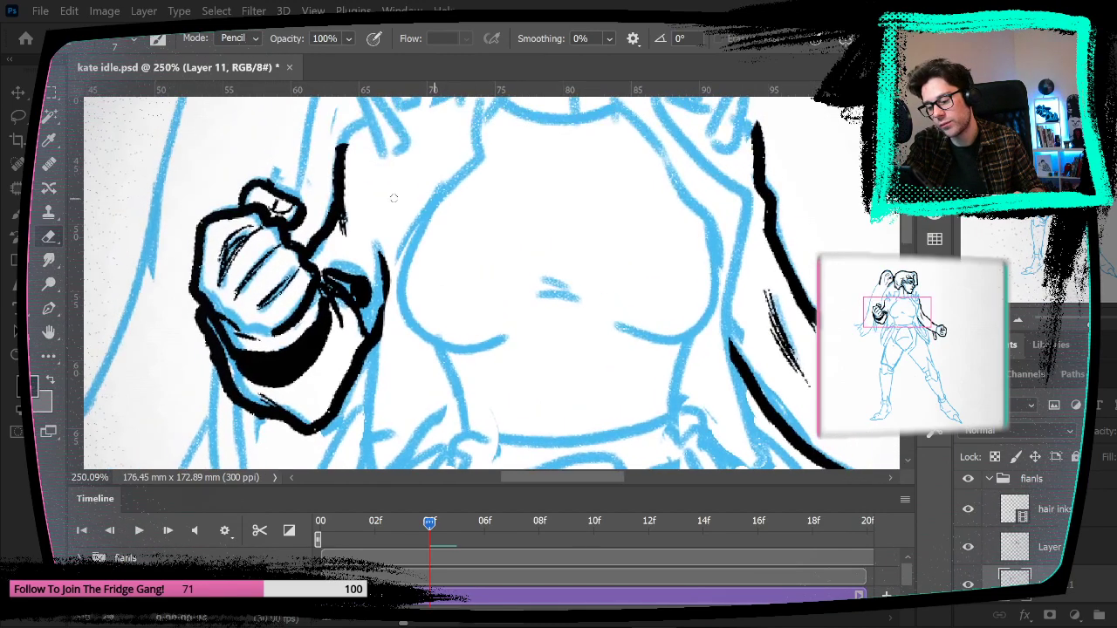
pyautogui.click(312, 10)
pyautogui.click(399, 159)
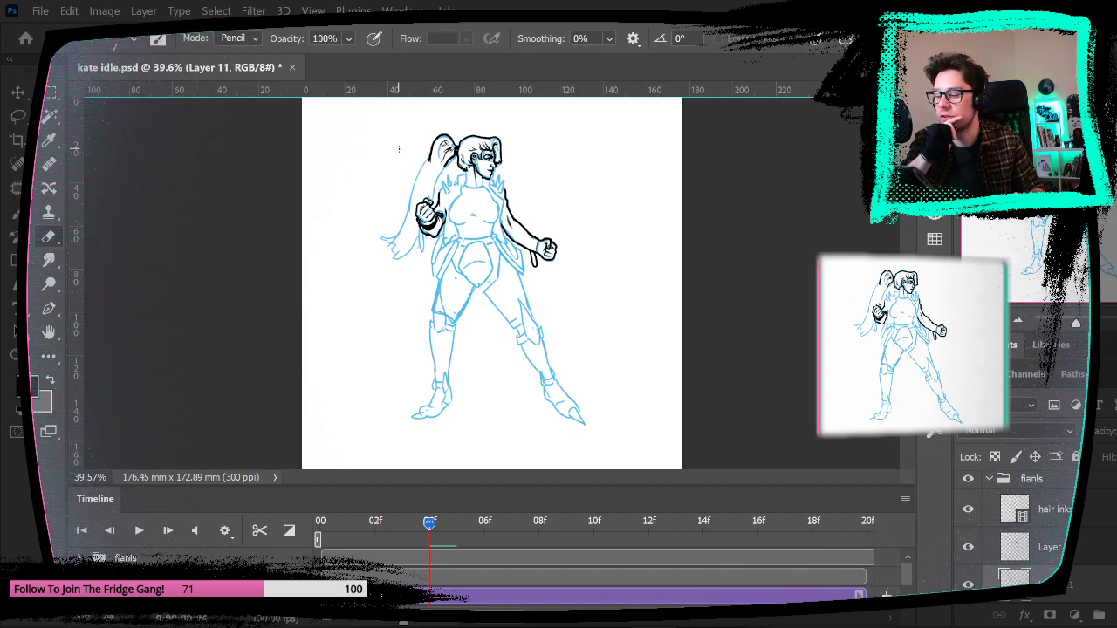
# Step: Ink the strap hanging below the rear fist in black over the blue rough with the 18 px Brush
pyautogui.press('z')
pyautogui.moveTo(500, 204); pyautogui.dragTo(587, 267)
pyautogui.moveTo(310, 382); pyautogui.dragTo(425, 253)
pyautogui.moveTo(324, 274)
pyautogui.mouseDown()
pyautogui.moveTo(357, 279)
pyautogui.moveTo(328, 309)
pyautogui.mouseUp()
pyautogui.press('e')
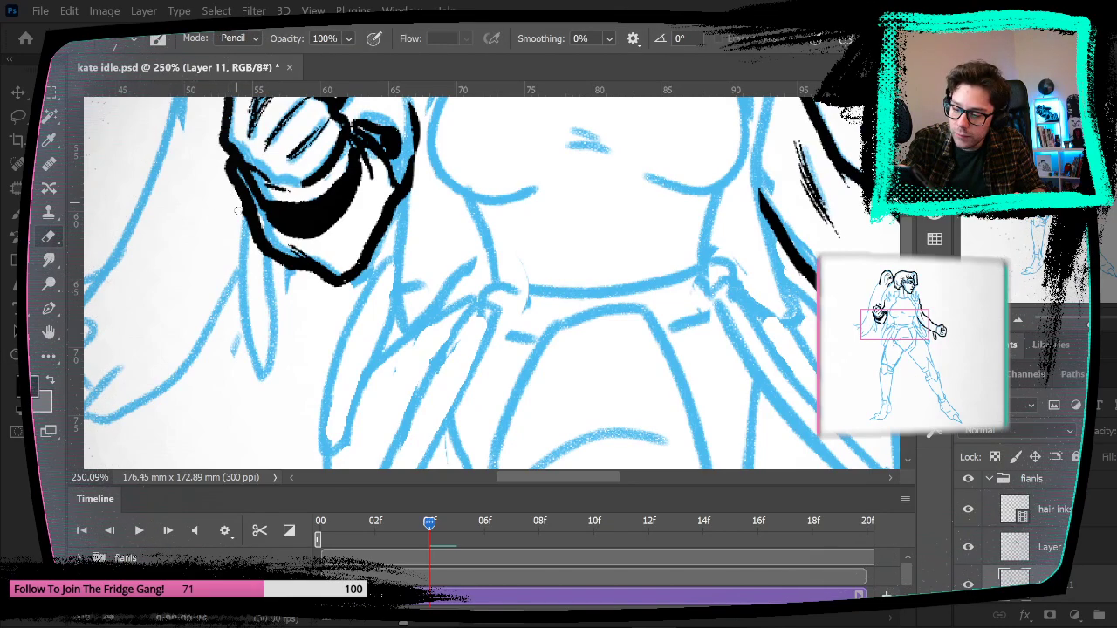
pyautogui.click(29, 211)
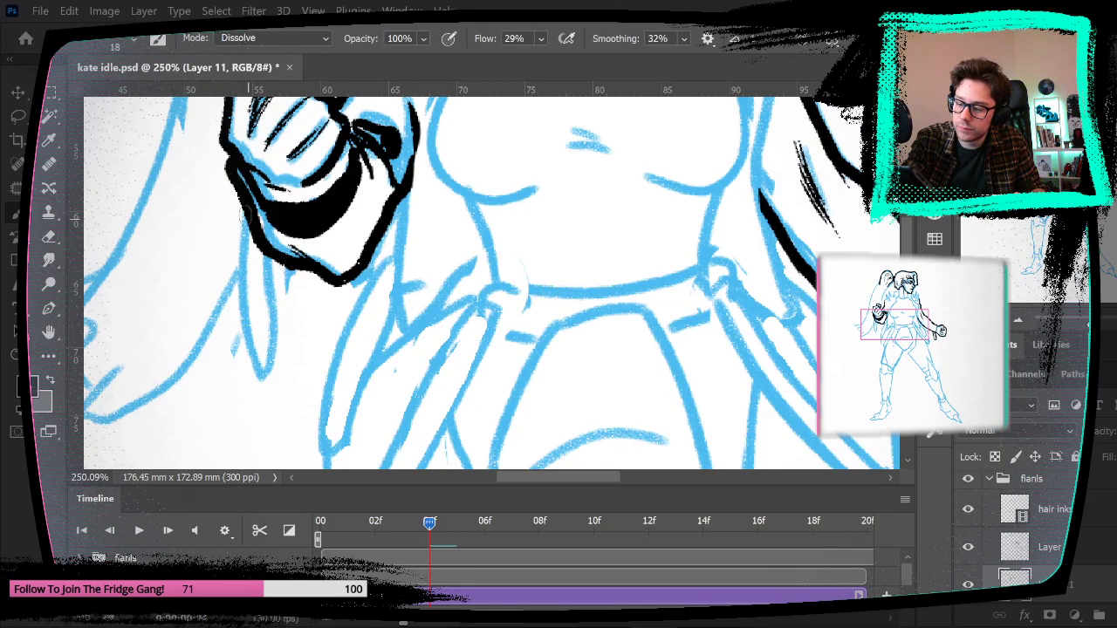
pyautogui.moveTo(244, 206)
pyautogui.mouseDown()
pyautogui.moveTo(241, 301)
pyautogui.moveTo(273, 373)
pyautogui.moveTo(264, 251)
pyautogui.mouseUp()
pyautogui.moveTo(480, 361)
pyautogui.mouseDown()
pyautogui.moveTo(404, 401)
pyautogui.moveTo(388, 434)
pyautogui.mouseUp()
pyautogui.moveTo(554, 179)
pyautogui.mouseDown()
pyautogui.moveTo(488, 304)
pyautogui.moveTo(443, 274)
pyautogui.moveTo(428, 175)
pyautogui.mouseUp()
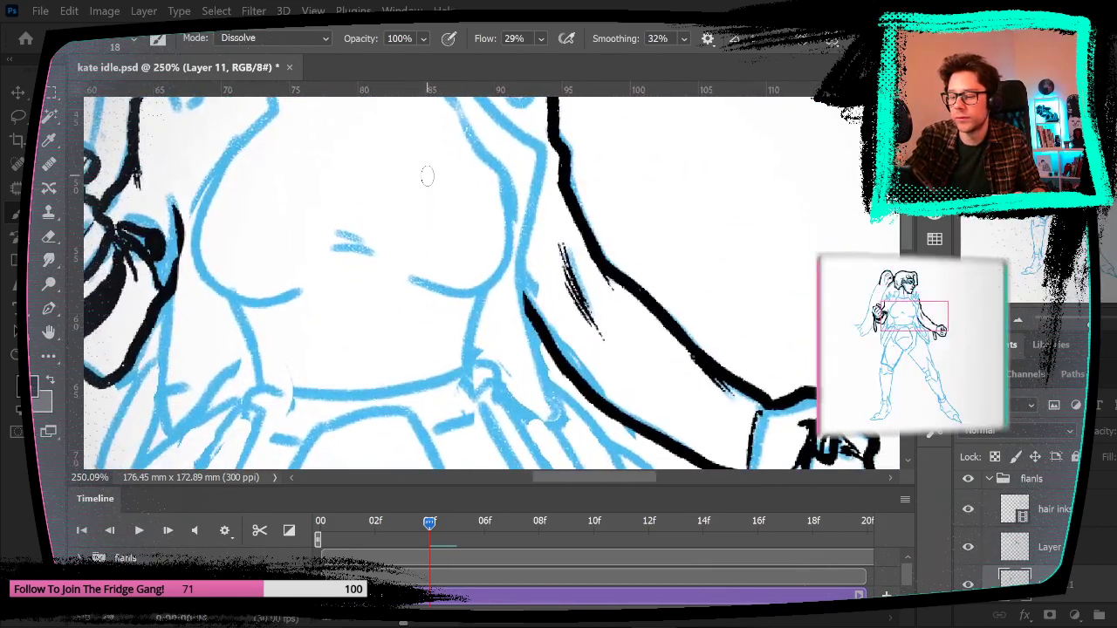
# Step: Flip through the frames from 03f to 06f to examine how the torso moves, and stop at 05f
pyautogui.press('Left')
pyautogui.press('Right')
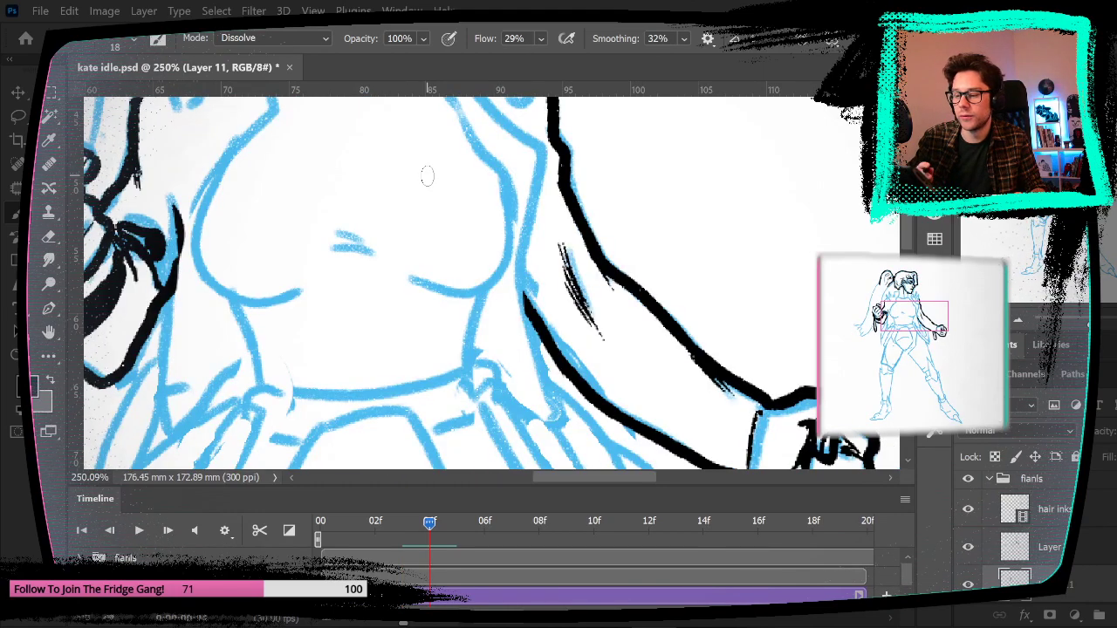
pyautogui.press('Right')
pyautogui.press('Right')
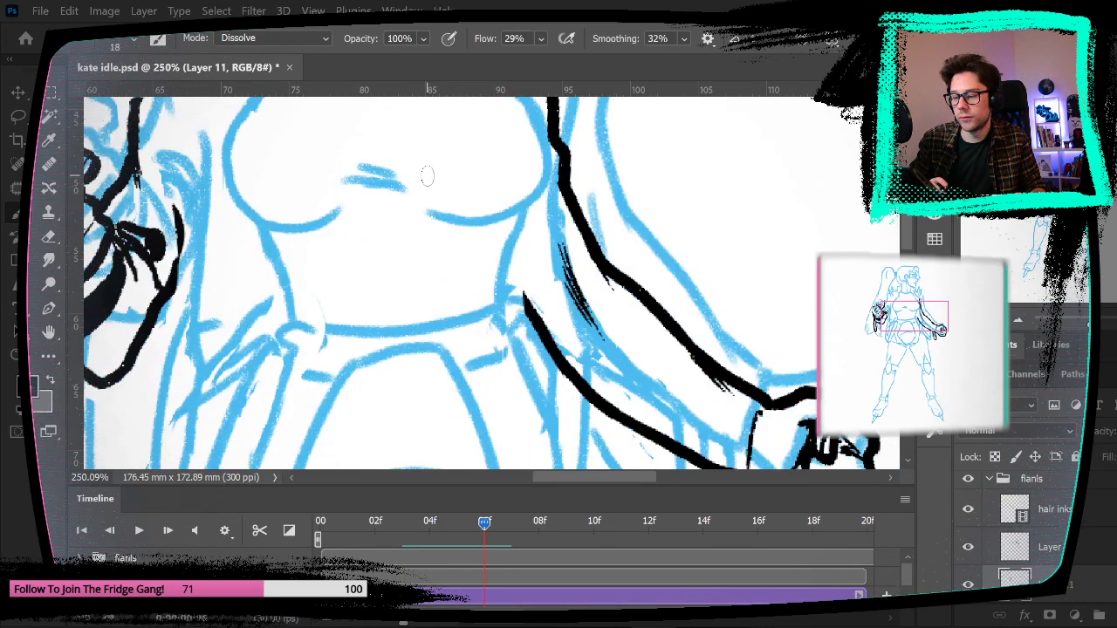
pyautogui.press('Left')
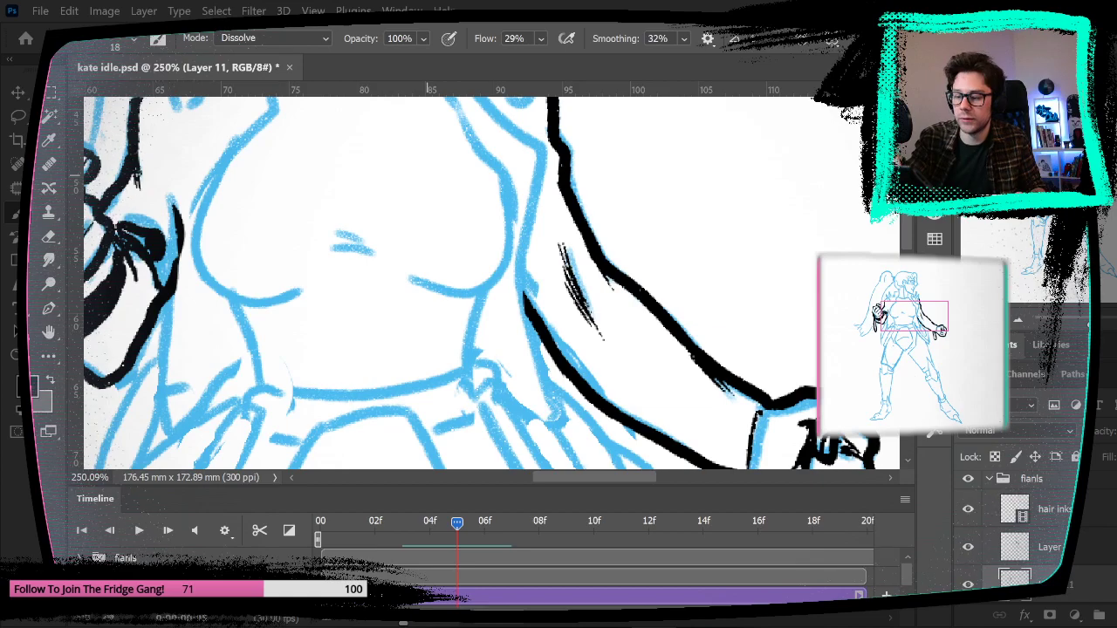
# Step: Ink both curved chest contours in black over the blue rough at 05f with the 18 px Brush, trimming the first curve's inner tip
pyautogui.moveTo(231, 144)
pyautogui.mouseDown()
pyautogui.moveTo(197, 231)
pyautogui.moveTo(200, 274)
pyautogui.moveTo(223, 296)
pyautogui.moveTo(277, 288)
pyautogui.mouseUp()
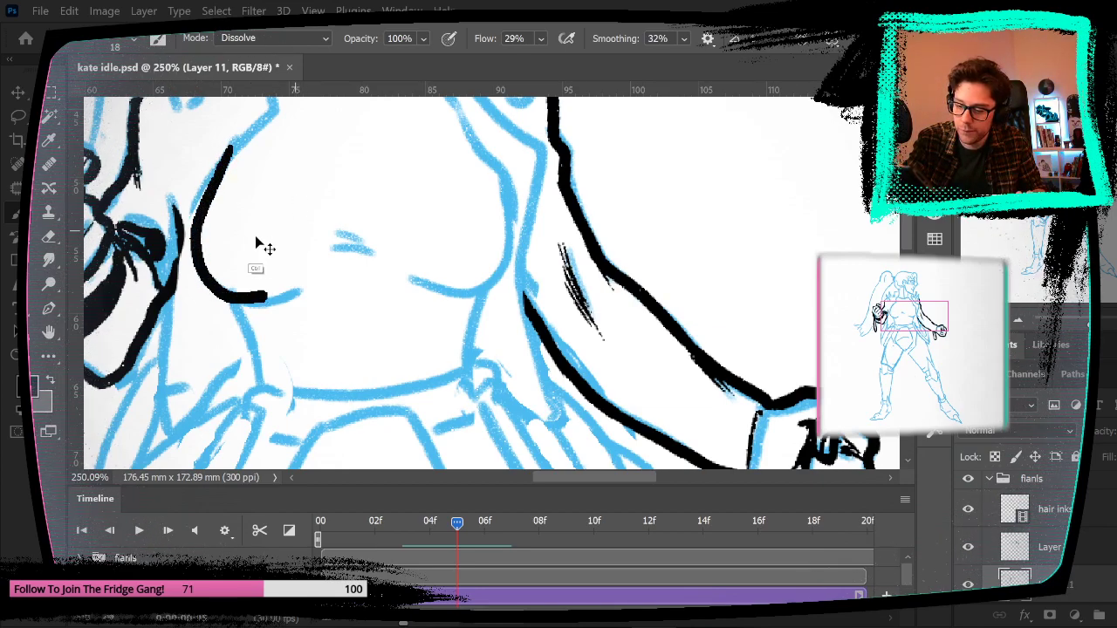
pyautogui.hotkey('ctrl', 'z')
pyautogui.moveTo(231, 145)
pyautogui.mouseDown()
pyautogui.moveTo(201, 232)
pyautogui.moveTo(216, 288)
pyautogui.moveTo(268, 304)
pyautogui.moveTo(304, 289)
pyautogui.mouseUp()
pyautogui.moveTo(401, 279)
pyautogui.mouseDown()
pyautogui.moveTo(449, 304)
pyautogui.moveTo(482, 299)
pyautogui.mouseUp()
pyautogui.hotkey('ctrl', 'z')
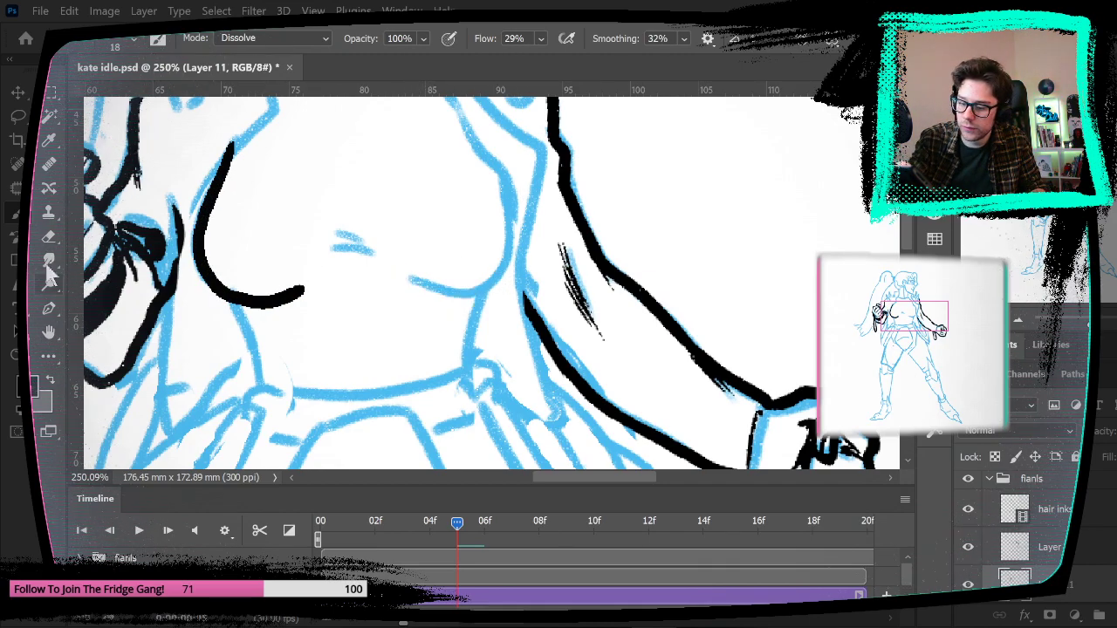
pyautogui.press('e')
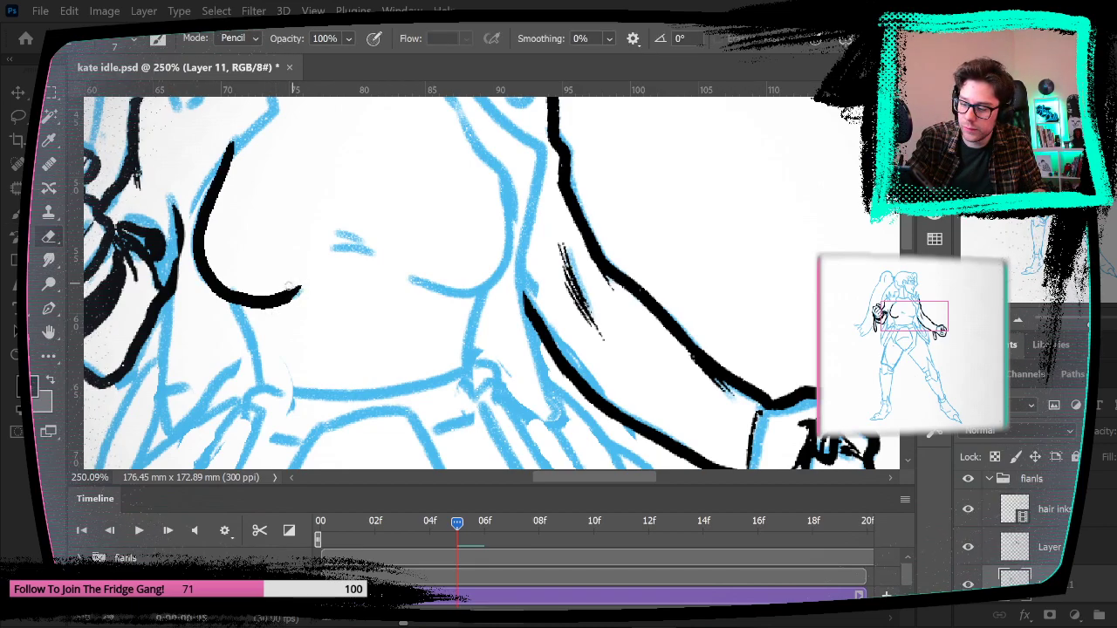
pyautogui.press('b')
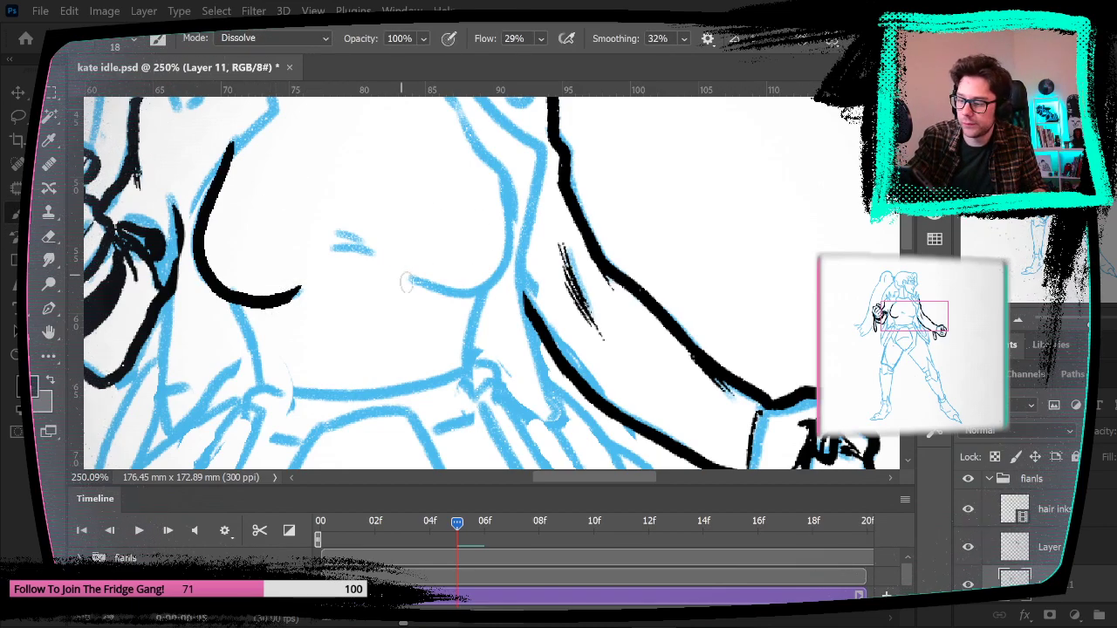
pyautogui.moveTo(400, 276)
pyautogui.mouseDown()
pyautogui.moveTo(463, 296)
pyautogui.moveTo(493, 284)
pyautogui.moveTo(495, 166)
pyautogui.moveTo(534, 264)
pyautogui.moveTo(522, 326)
pyautogui.mouseUp()
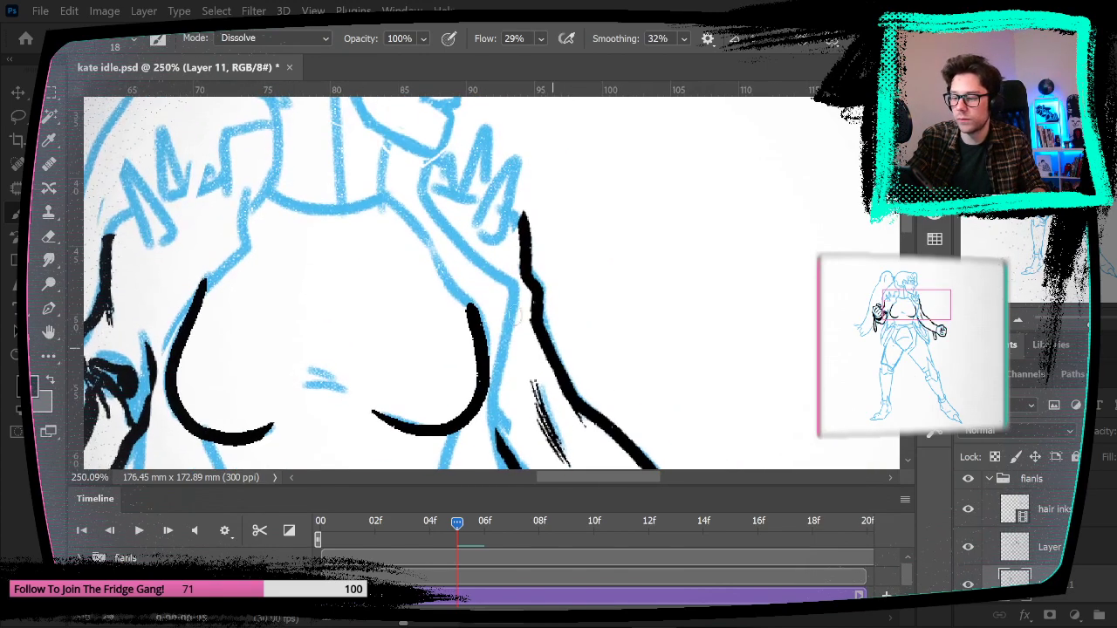
# Step: Turn on onion skins and flip between 04f and 05f to compare the torso and shoulders with the neighbouring frames
pyautogui.click(904, 499)
pyautogui.click(951, 185)
pyautogui.moveTo(564, 239); pyautogui.dragTo(703, 358)
pyautogui.press('Left')
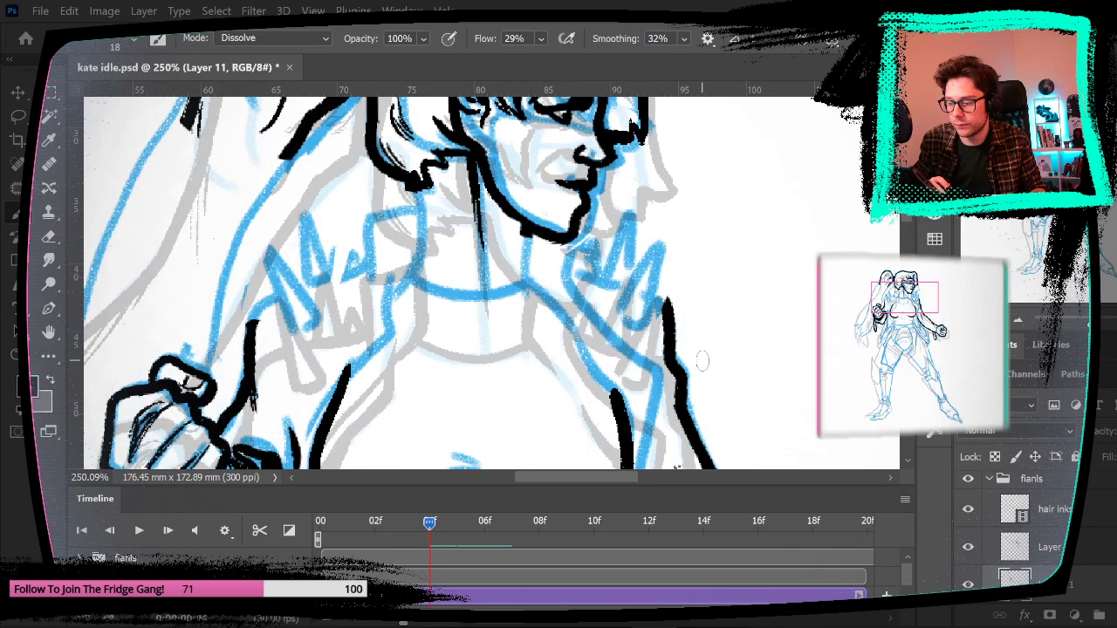
pyautogui.press('Right')
pyautogui.press('Left')
pyautogui.press('Right')
pyautogui.press('Left')
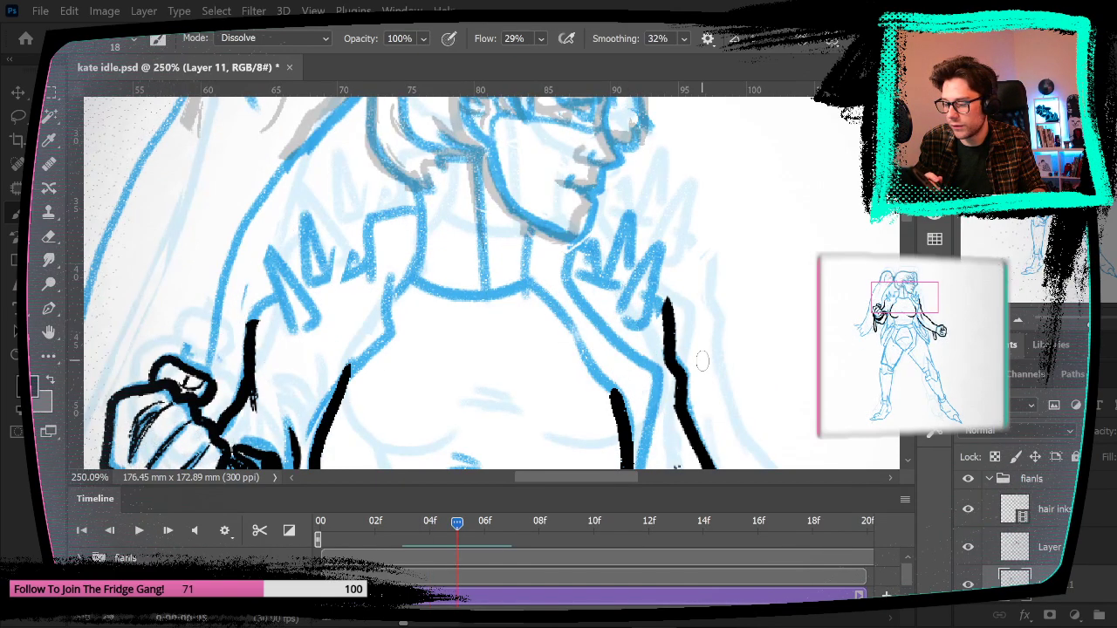
# Step: Set the onion skin count to 2 frames before
pyautogui.click(905, 499)
pyautogui.click(1009, 378)
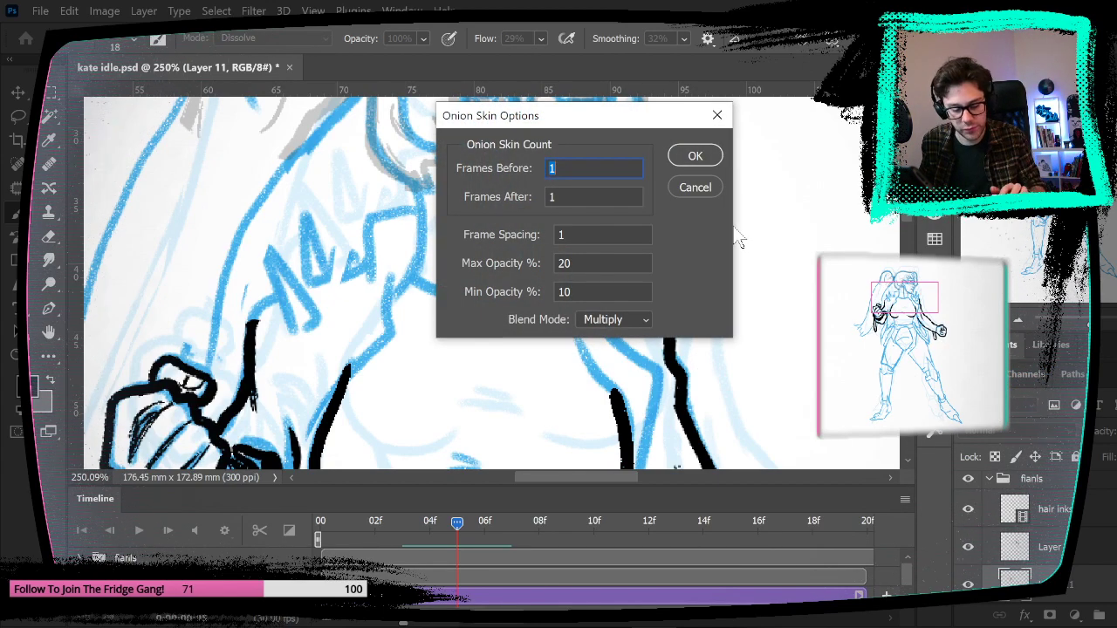
pyautogui.write('2')
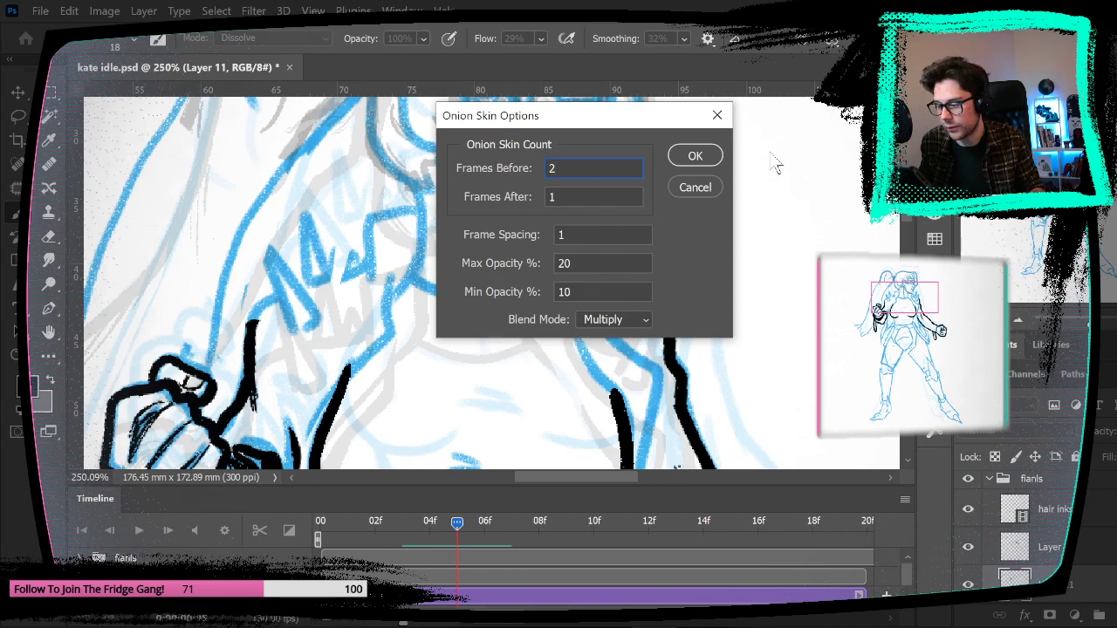
pyautogui.click(715, 163)
# Step: Flip through the frames from 00f to 05f with onion skins on to examine the upper-body motion, and stop at 04f
pyautogui.press('Left')
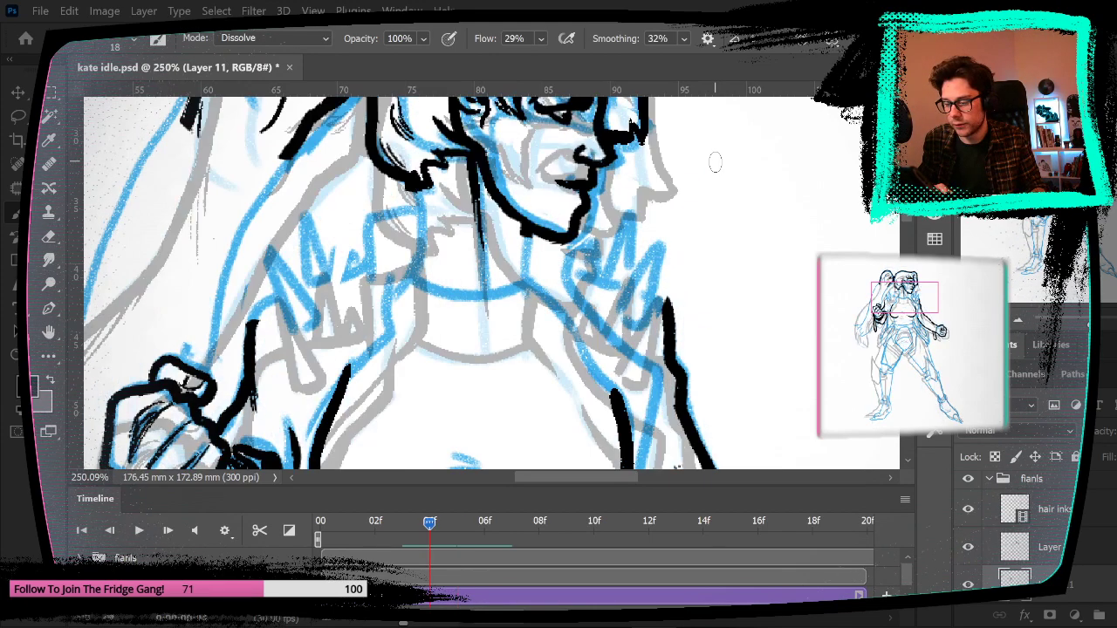
pyautogui.press('Left')
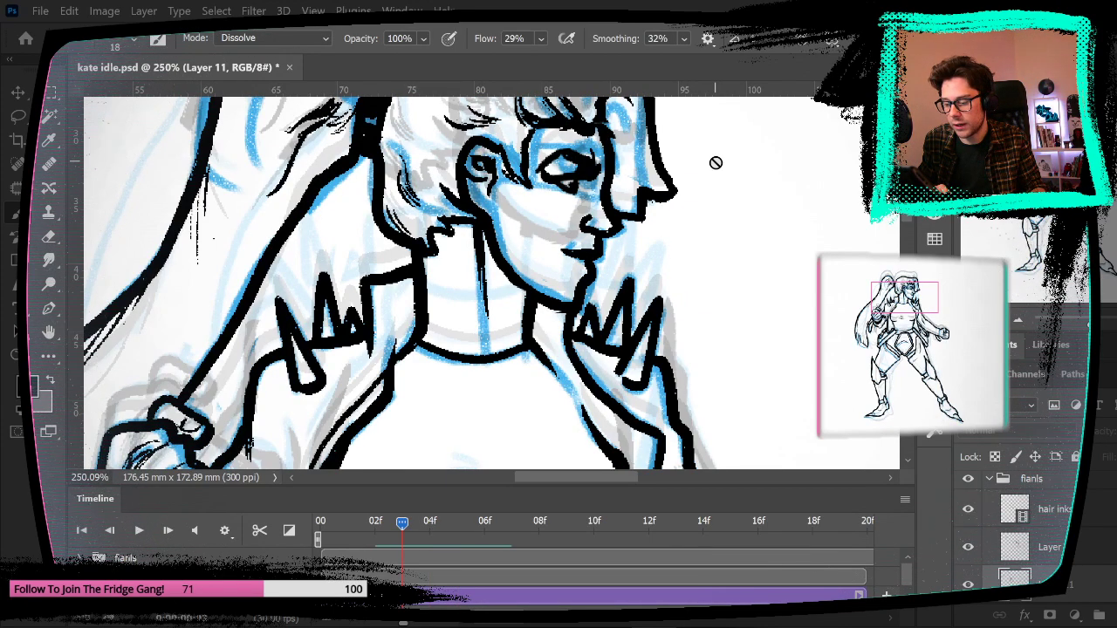
pyautogui.press('Left')
pyautogui.press('Left')
pyautogui.press('Left')
pyautogui.press('Right')
pyautogui.press('Right')
pyautogui.press('Right')
pyautogui.press('Right')
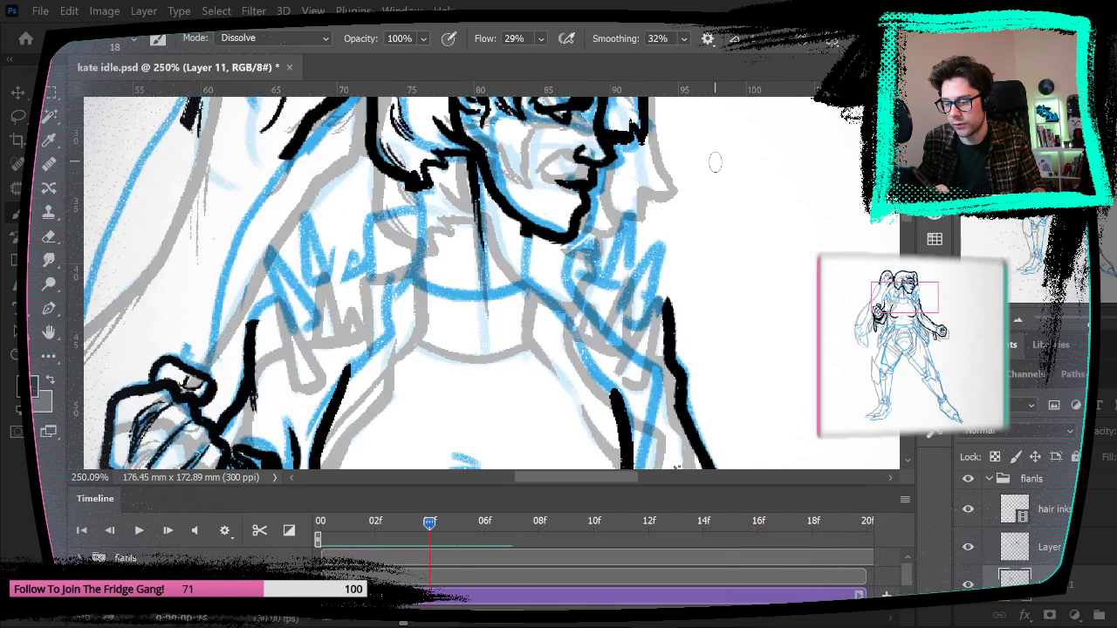
pyautogui.press('Right')
pyautogui.press('Left')
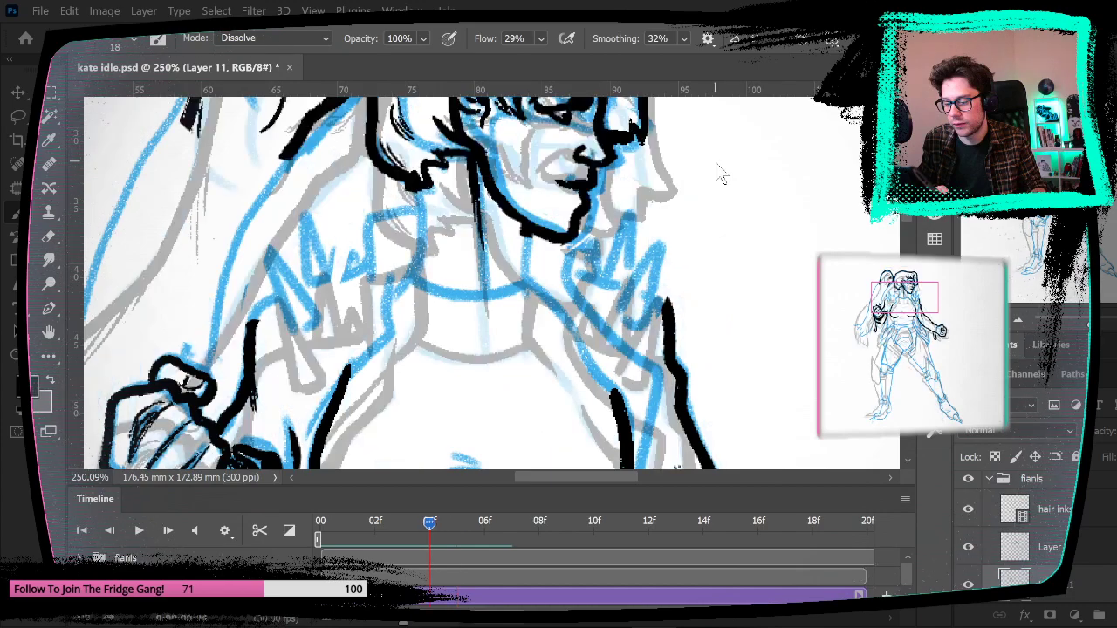
pyautogui.press('Left')
pyautogui.press('Right')
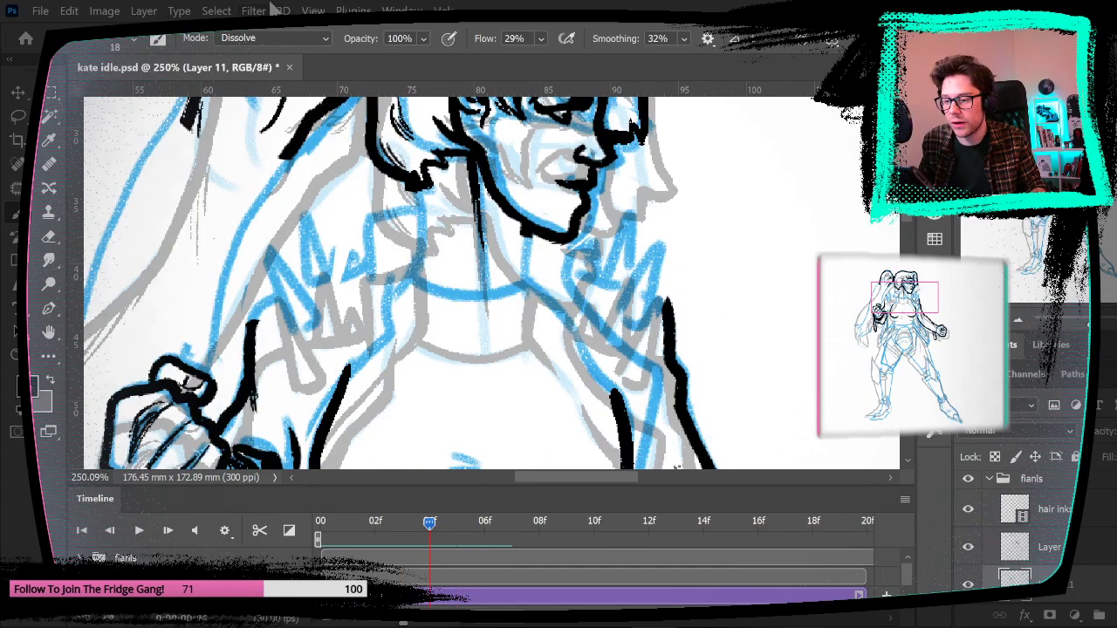
# Step: Fit the whole canvas on screen and flip between 03f and 05f to examine the full pose around 04f
pyautogui.click(313, 10)
pyautogui.click(371, 162)
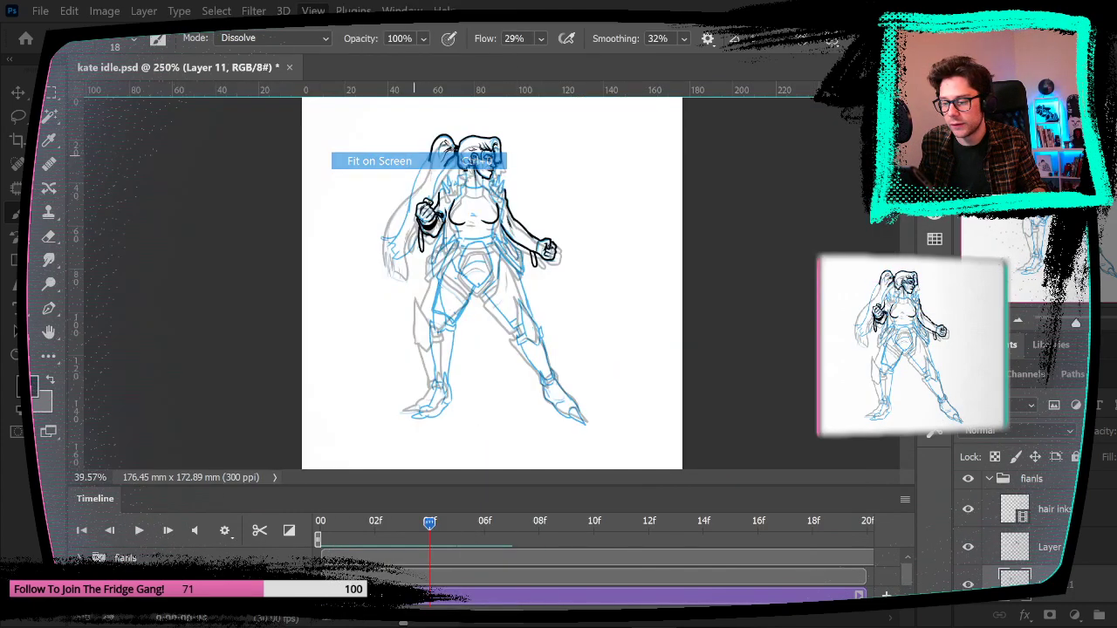
pyautogui.press('Left')
pyautogui.press('Right')
pyautogui.press('Right')
pyautogui.press('Left')
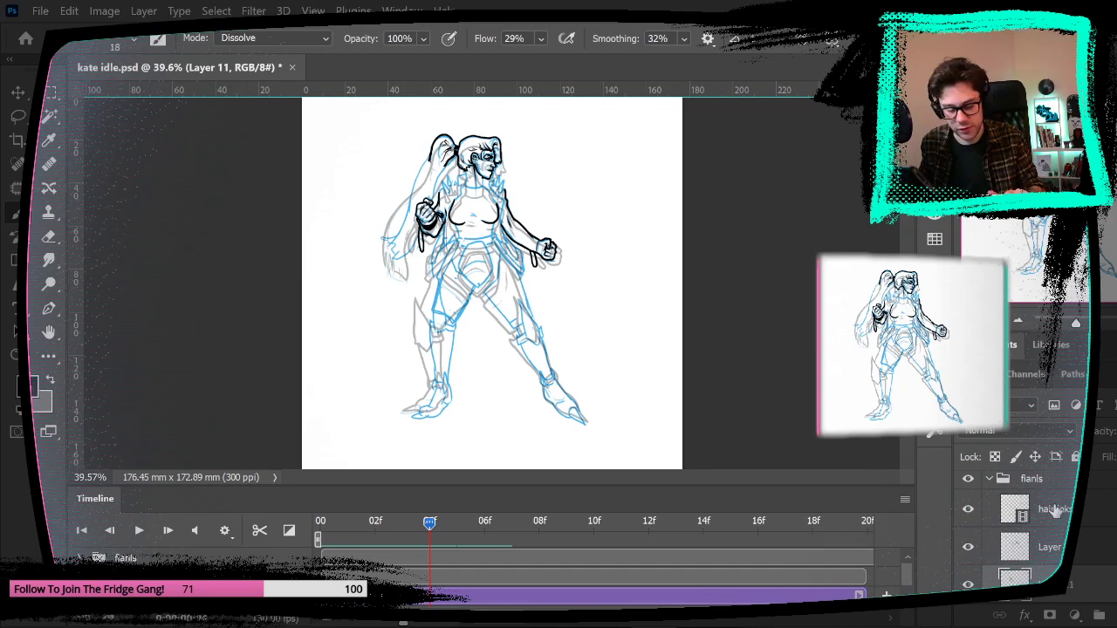
# Step: Merge the separate ink layers down into the inks video layer and check the frames from 02f to 05f, stopping at 04f
pyautogui.click(1051, 547)
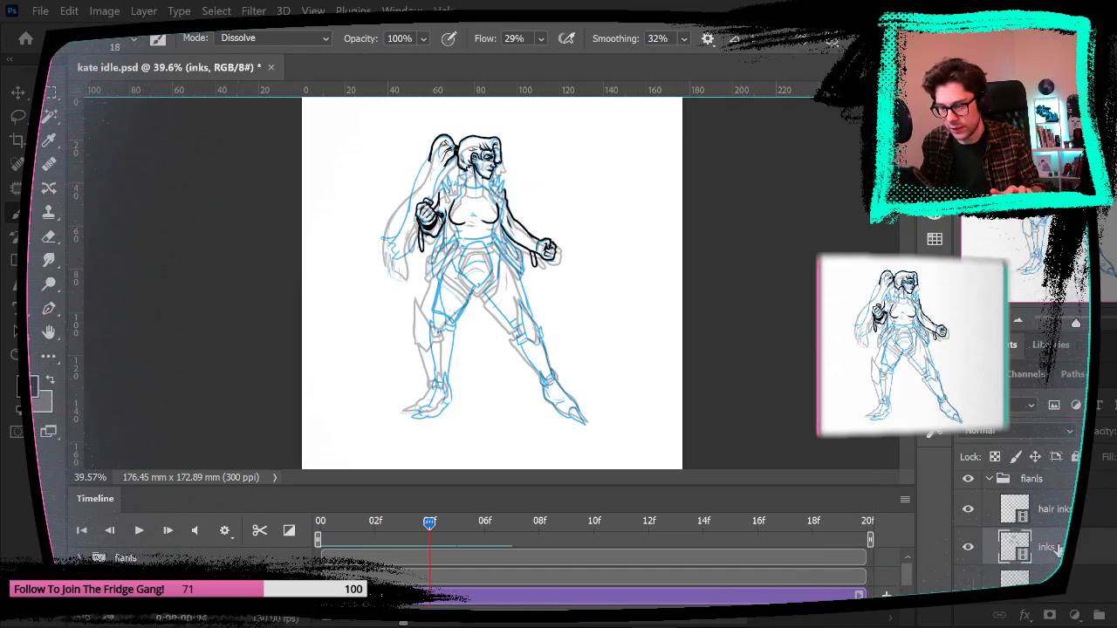
pyautogui.press('Right')
pyautogui.press('Left')
pyautogui.press('Left')
pyautogui.press('Left')
pyautogui.press('Right')
pyautogui.press('Right')
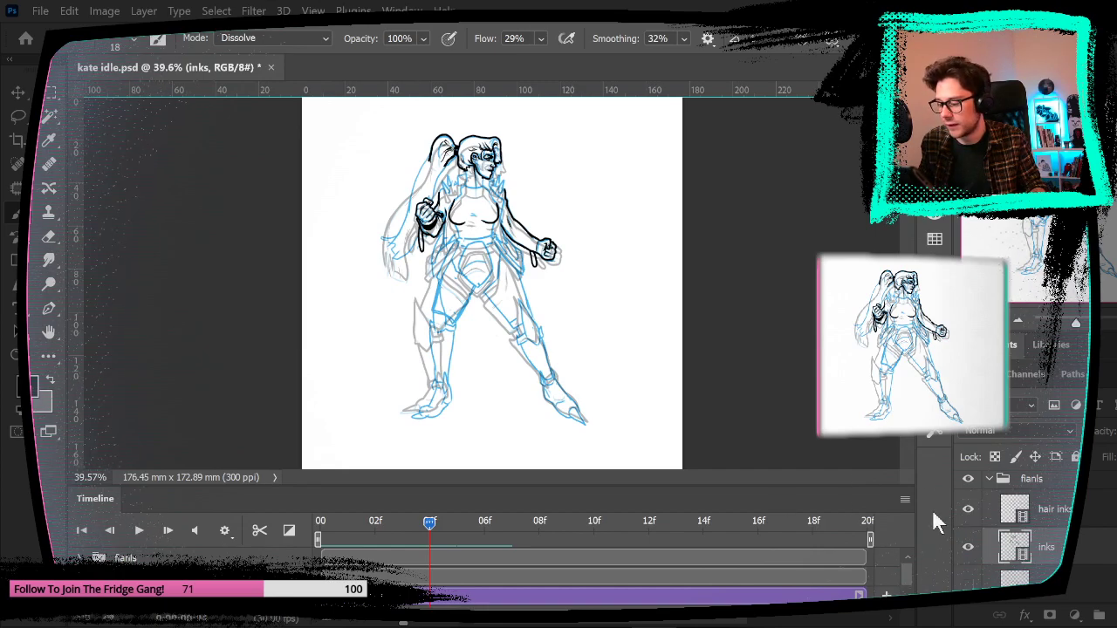
# Step: Set the onion skin count to 1 frame before
pyautogui.click(904, 498)
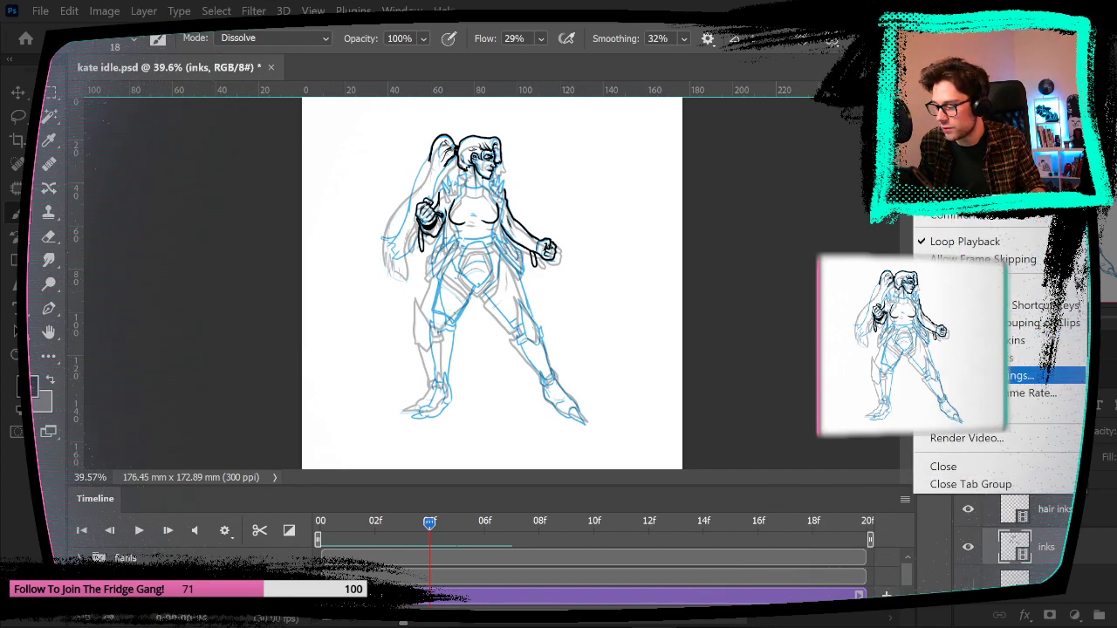
pyautogui.click(1021, 375)
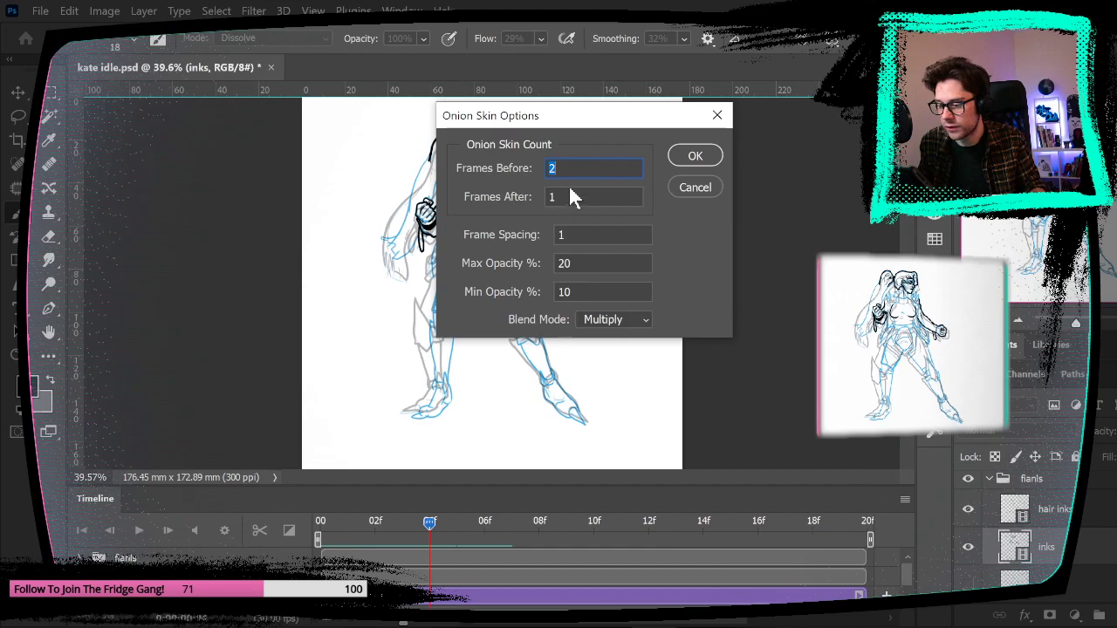
pyautogui.write('1')
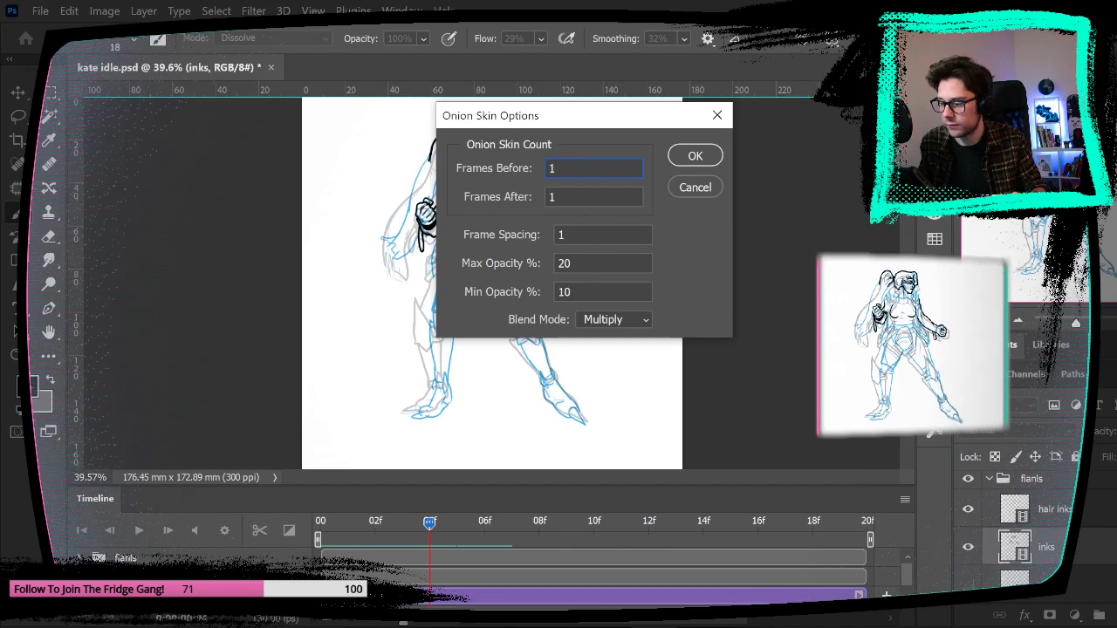
pyautogui.click(695, 157)
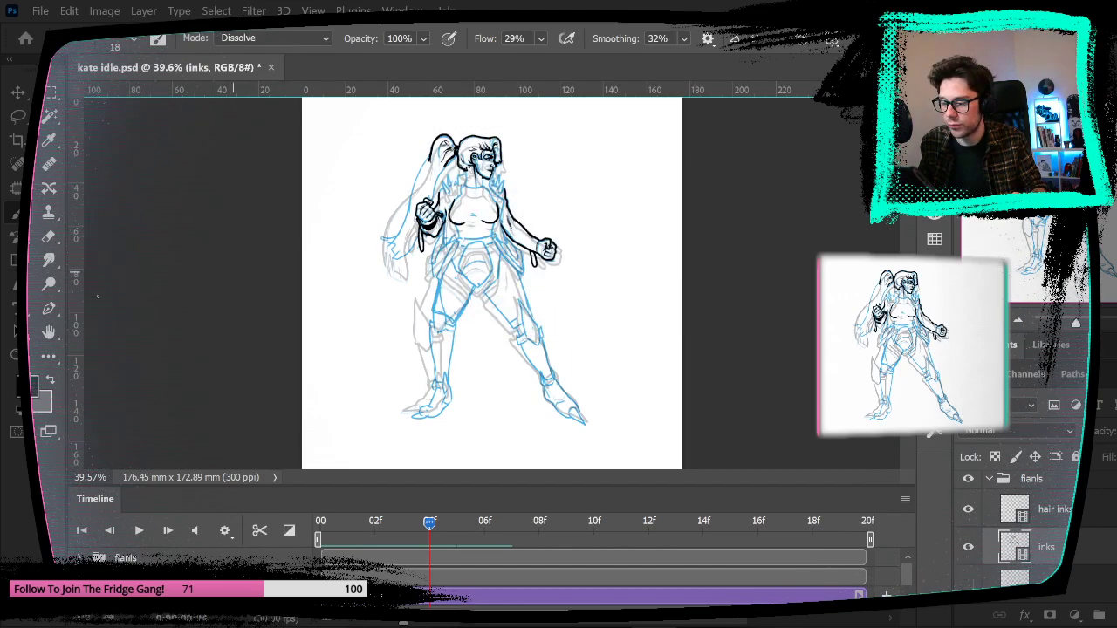
# Step: Hide the roughs to examine the 04f inks against the onion-skinned frame, and show the roughs again
pyautogui.click(29, 359)
pyautogui.moveTo(535, 212); pyautogui.dragTo(543, 233)
pyautogui.scroll(-3, 624, 277)
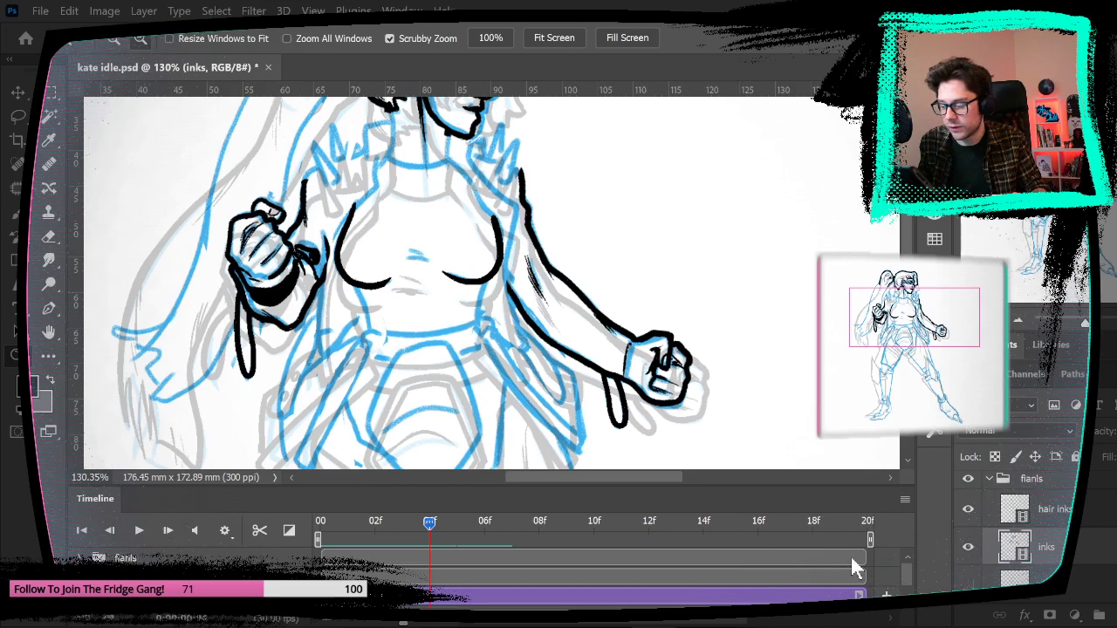
pyautogui.scroll(-2, 967, 566)
pyautogui.click(968, 588)
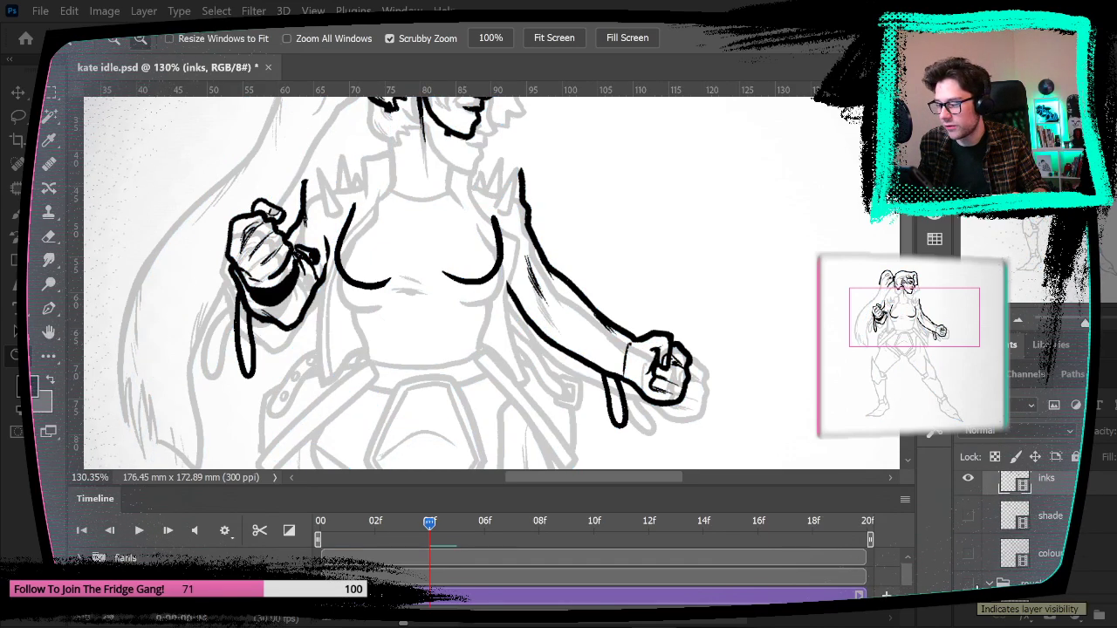
pyautogui.click(969, 584)
# Step: Extend the front chest contour up toward the shoulder and ink the front neck line below the chin with the 18 px Brush
pyautogui.moveTo(495, 146); pyautogui.dragTo(517, 161)
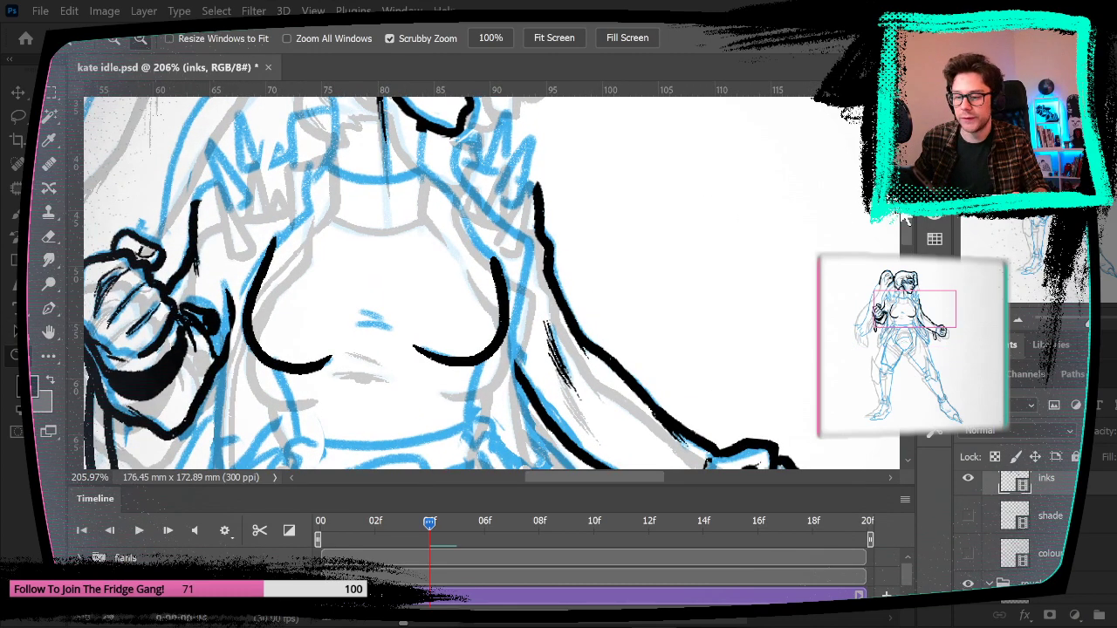
pyautogui.press('b')
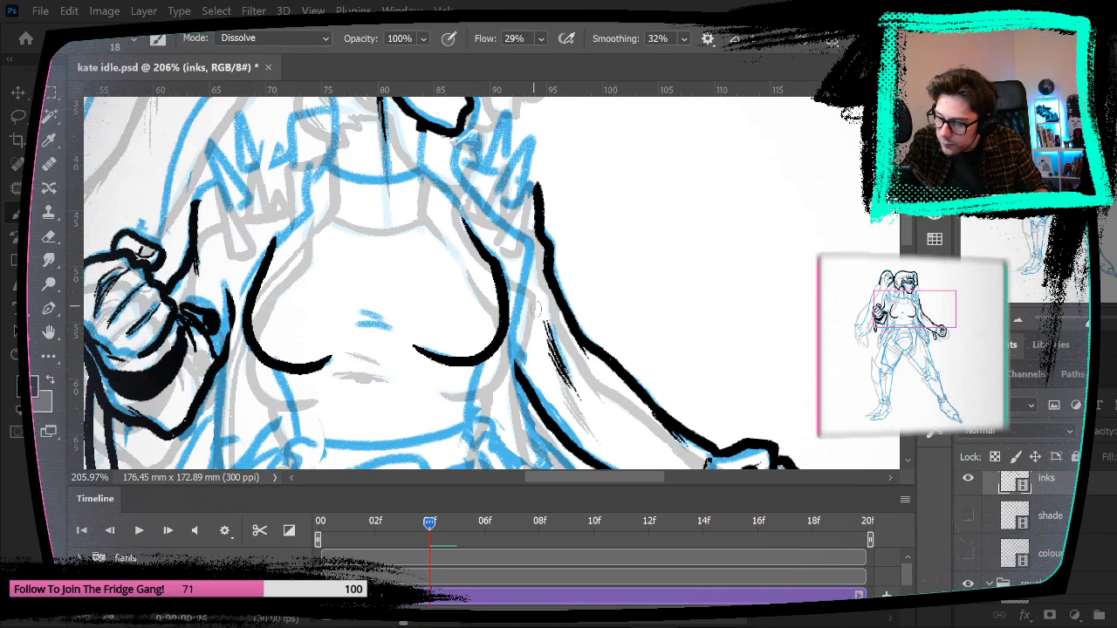
pyautogui.moveTo(443, 172); pyautogui.dragTo(468, 266)
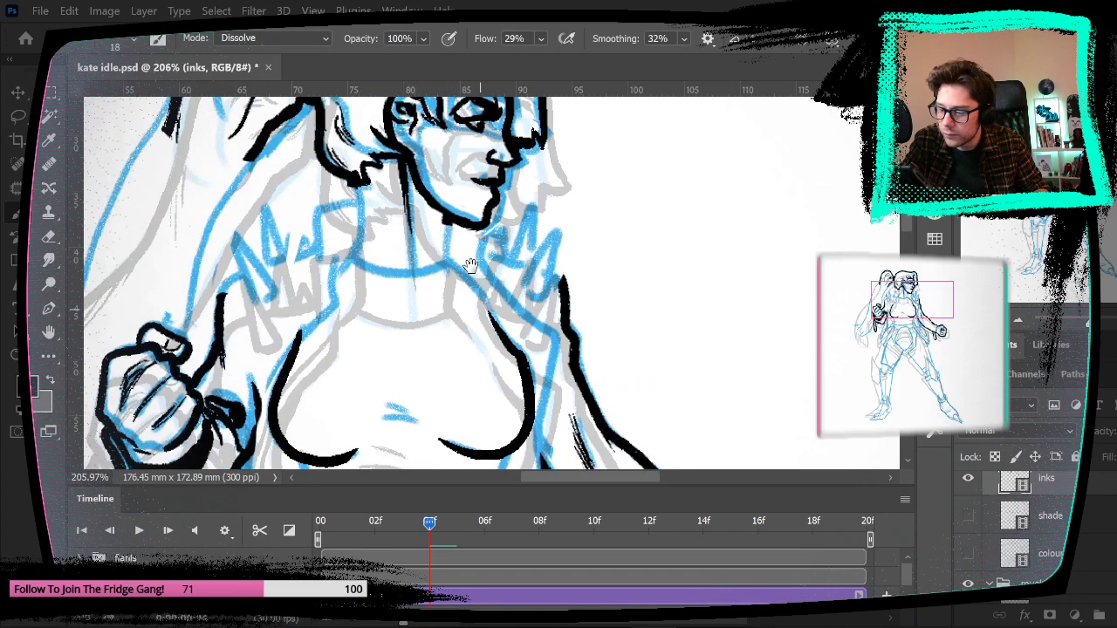
pyautogui.moveTo(445, 218); pyautogui.dragTo(447, 263)
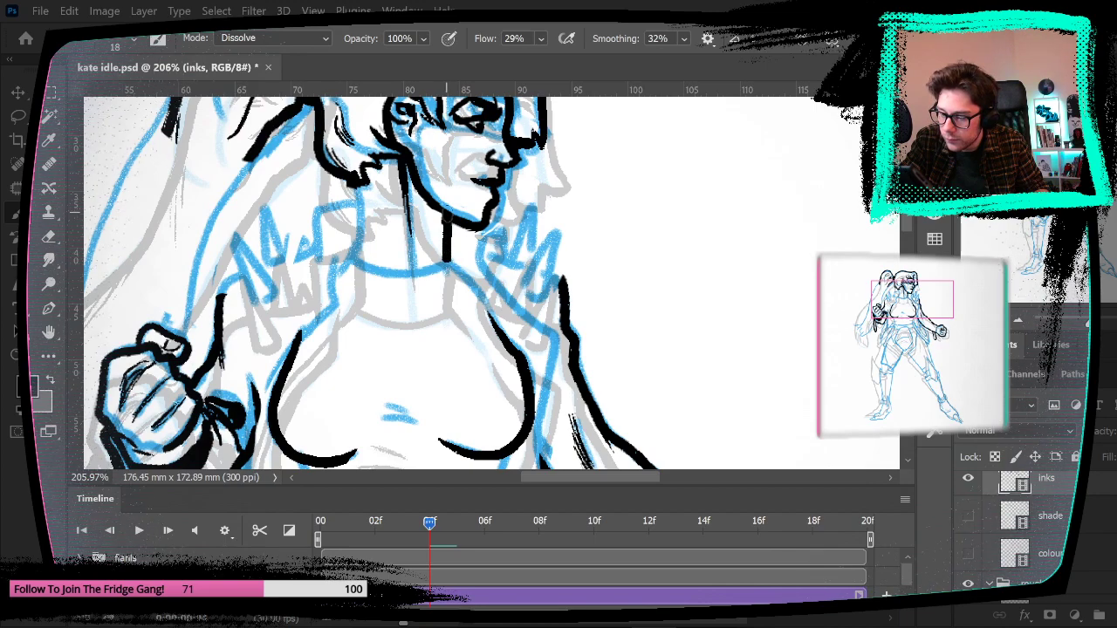
pyautogui.press('e')
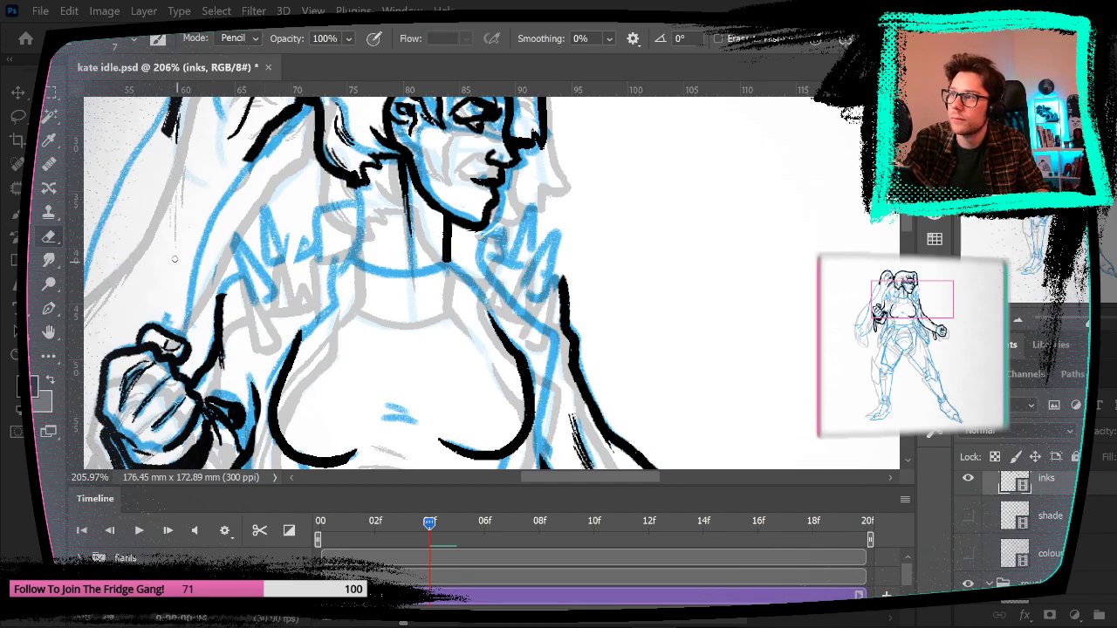
# Step: Ink the back neck line in black from the hair down to the collar over the blue rough, redoing the first stroke
pyautogui.press('b')
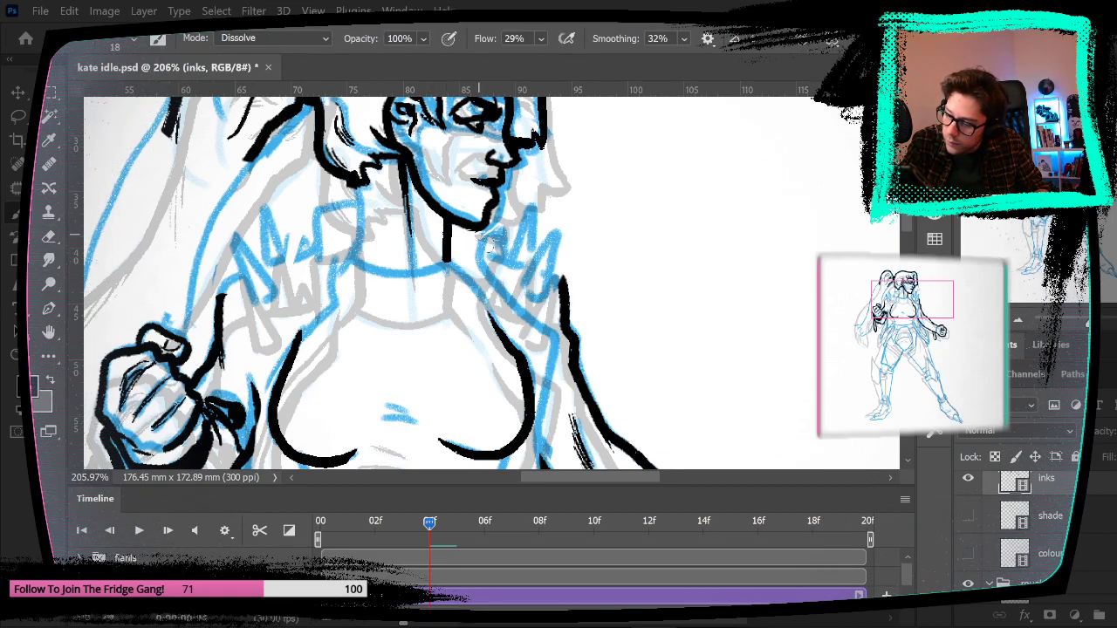
pyautogui.moveTo(352, 180)
pyautogui.mouseDown()
pyautogui.moveTo(357, 255)
pyautogui.moveTo(372, 267)
pyautogui.moveTo(350, 174)
pyautogui.mouseUp()
pyautogui.hotkey('ctrl', 'z')
pyautogui.click(50, 237)
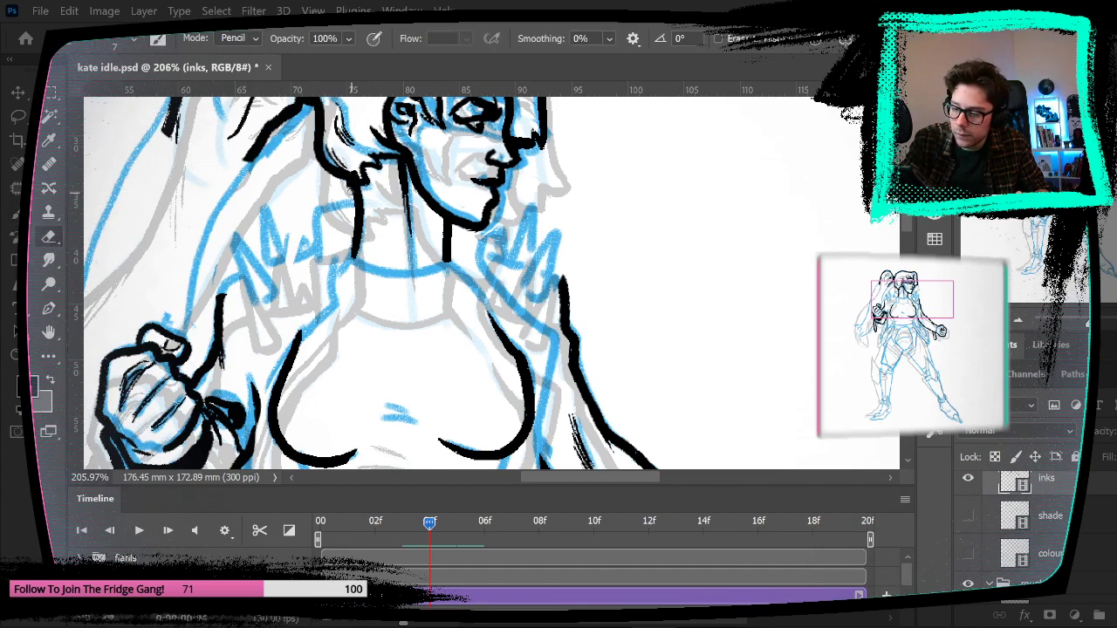
# Step: Ink the curved collar at the base of the neck and the shoulder lines running from it on both sides
pyautogui.press('b')
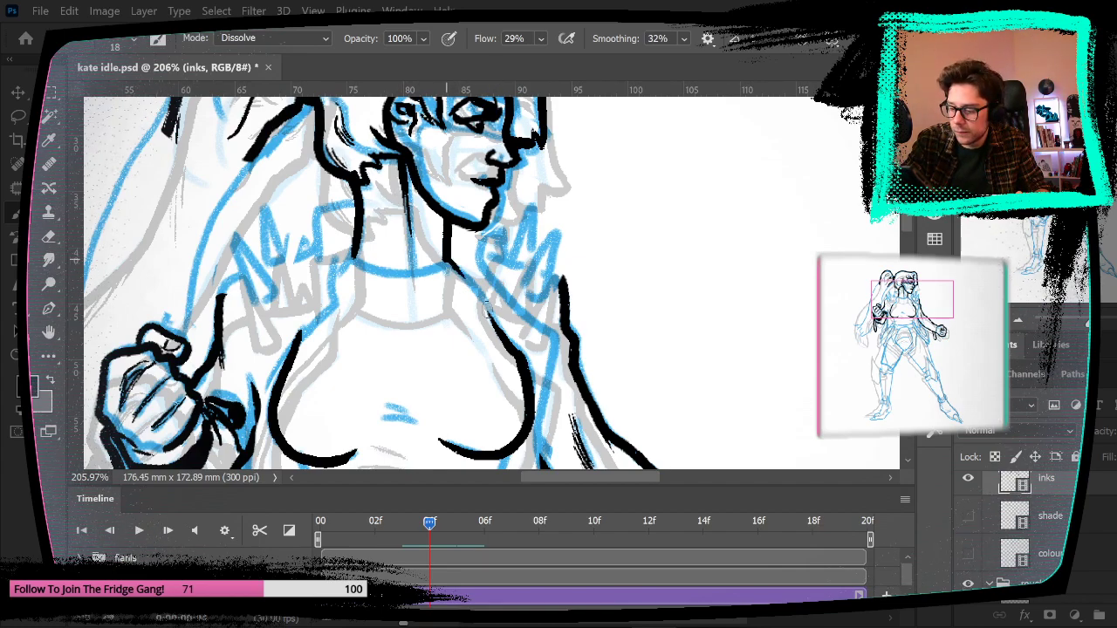
pyautogui.hotkey('ctrl', 'z')
pyautogui.moveTo(472, 297)
pyautogui.mouseDown()
pyautogui.moveTo(481, 302)
pyautogui.moveTo(455, 264)
pyautogui.mouseUp()
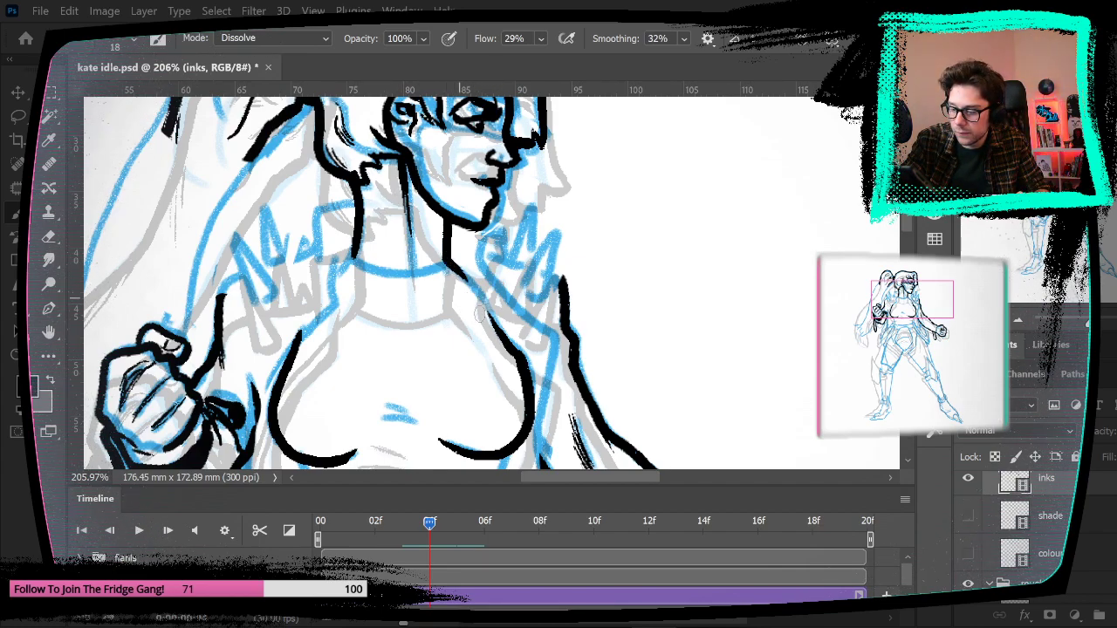
pyautogui.moveTo(352, 254)
pyautogui.mouseDown()
pyautogui.moveTo(451, 267)
pyautogui.moveTo(476, 241)
pyautogui.moveTo(363, 261)
pyautogui.moveTo(451, 248)
pyautogui.mouseUp()
pyautogui.hotkey('ctrl', 'z')
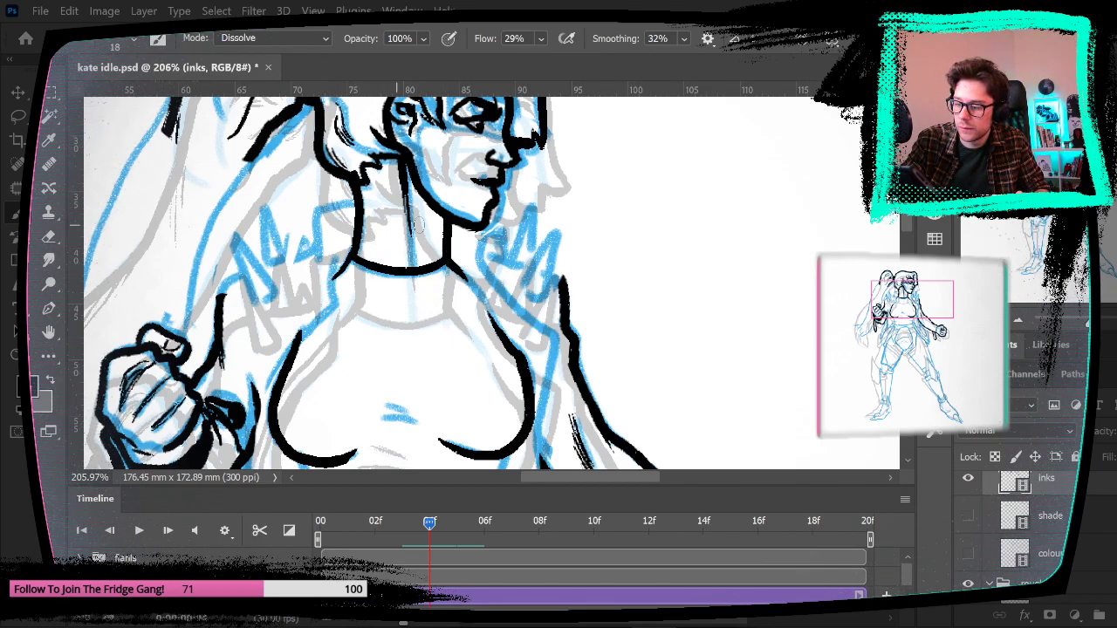
pyautogui.moveTo(436, 350); pyautogui.dragTo(456, 241)
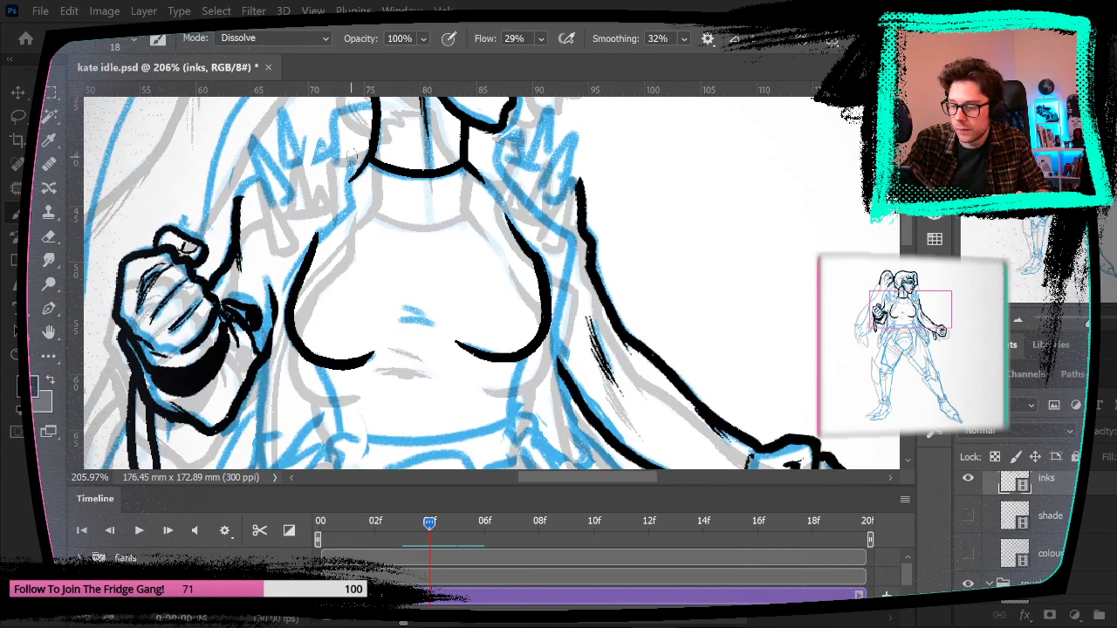
pyautogui.moveTo(348, 202); pyautogui.dragTo(288, 282)
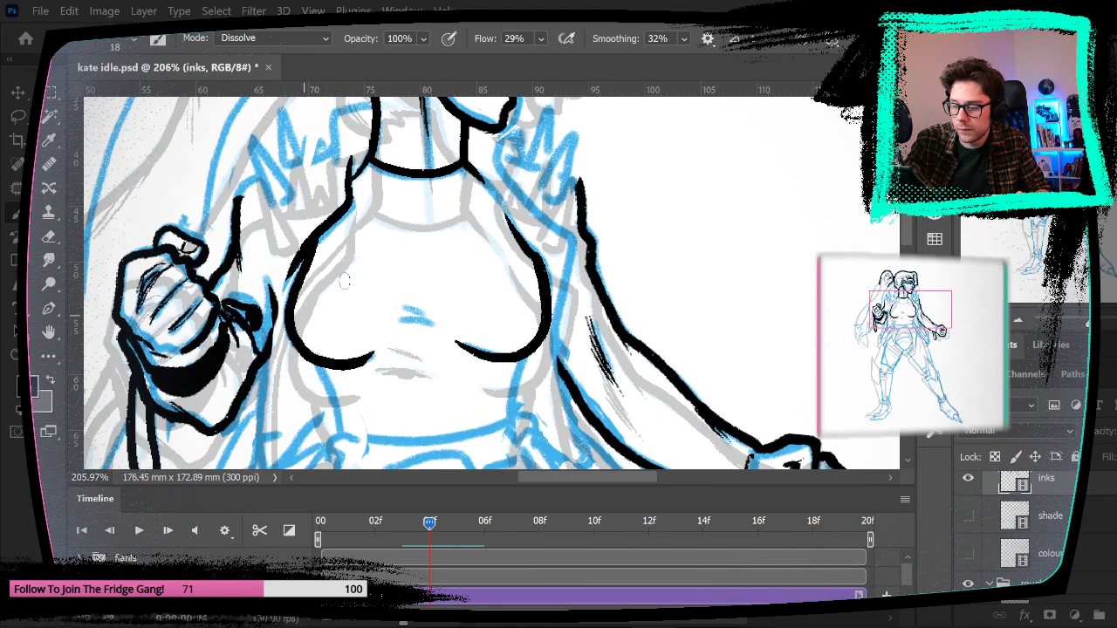
pyautogui.moveTo(451, 317)
pyautogui.mouseDown()
pyautogui.moveTo(474, 225)
pyautogui.moveTo(468, 270)
pyautogui.moveTo(464, 226)
pyautogui.moveTo(469, 267)
pyautogui.moveTo(465, 248)
pyautogui.mouseUp()
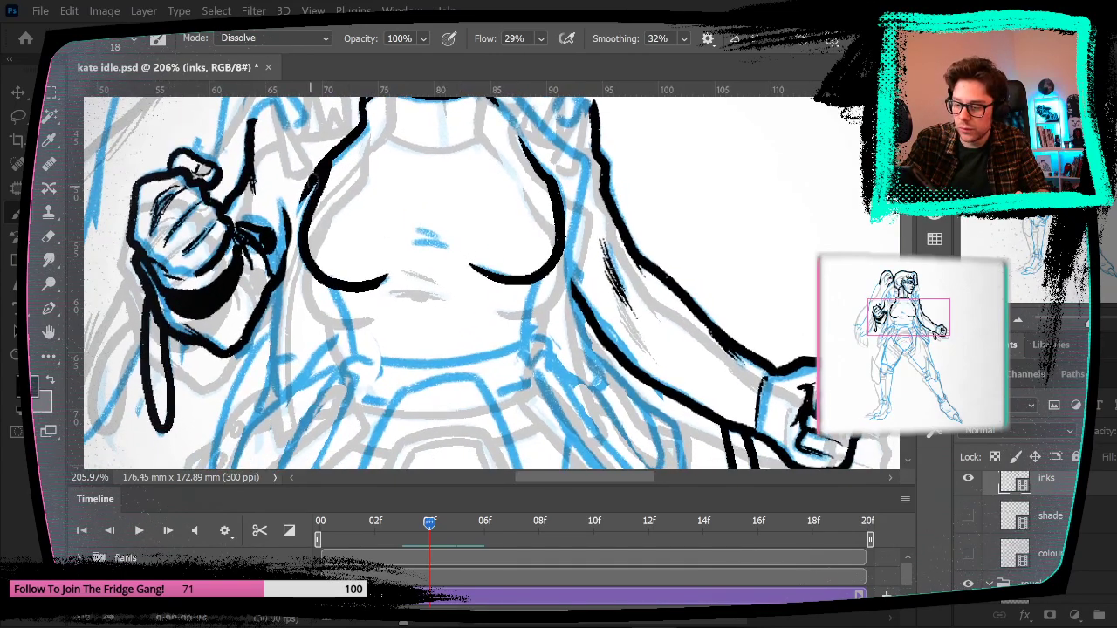
pyautogui.moveTo(307, 186)
pyautogui.mouseDown()
pyautogui.moveTo(293, 231)
pyautogui.moveTo(292, 394)
pyautogui.mouseUp()
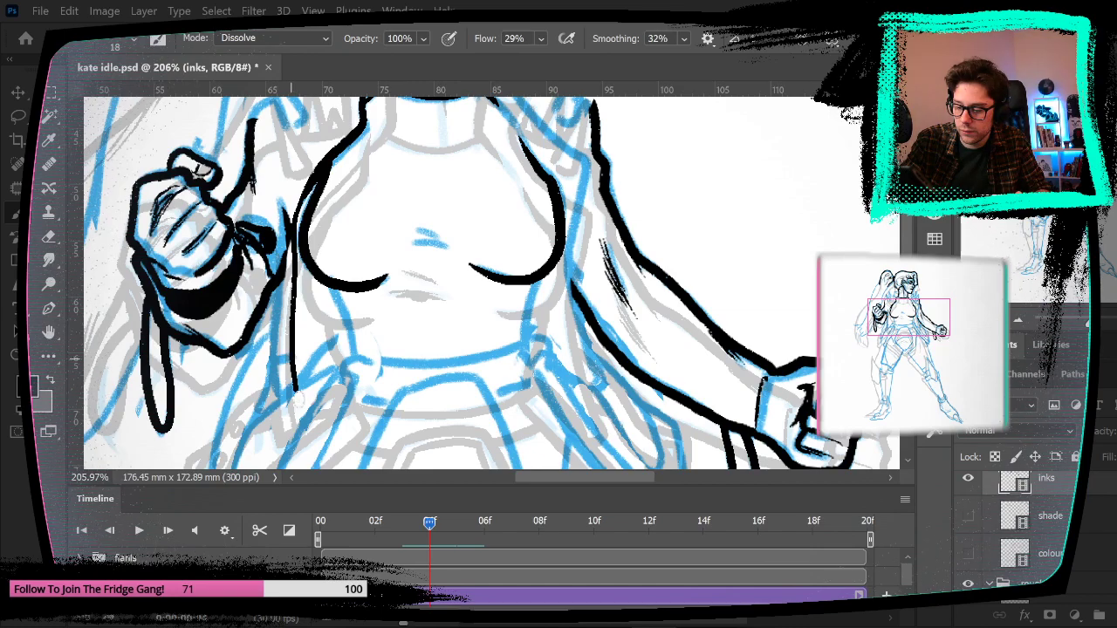
pyautogui.hotkey('ctrl', 'z')
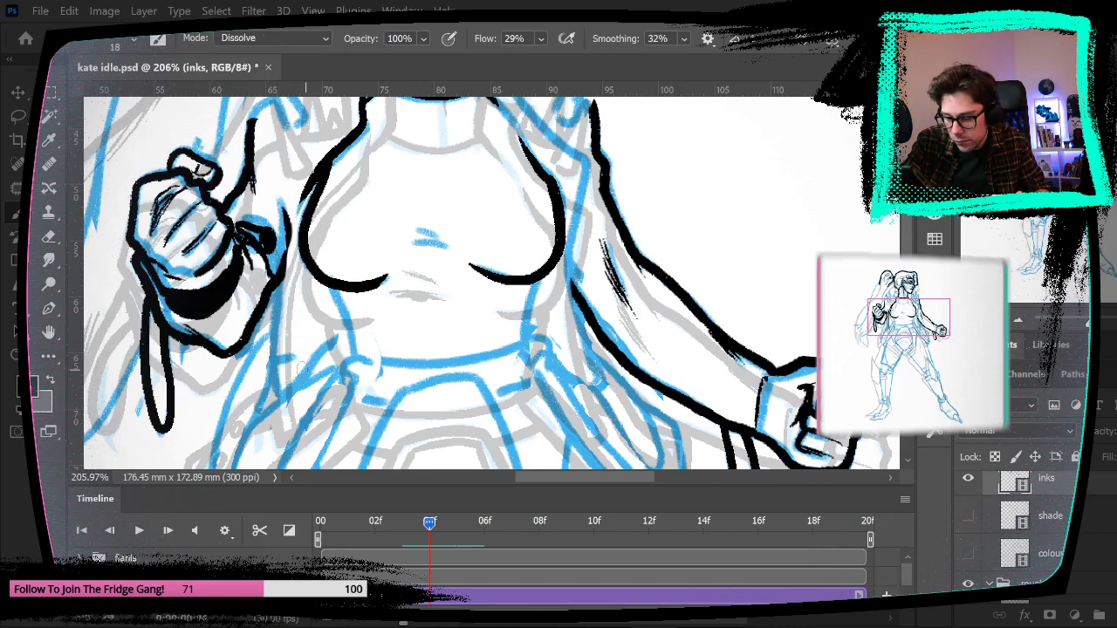
pyautogui.moveTo(291, 385); pyautogui.dragTo(293, 260)
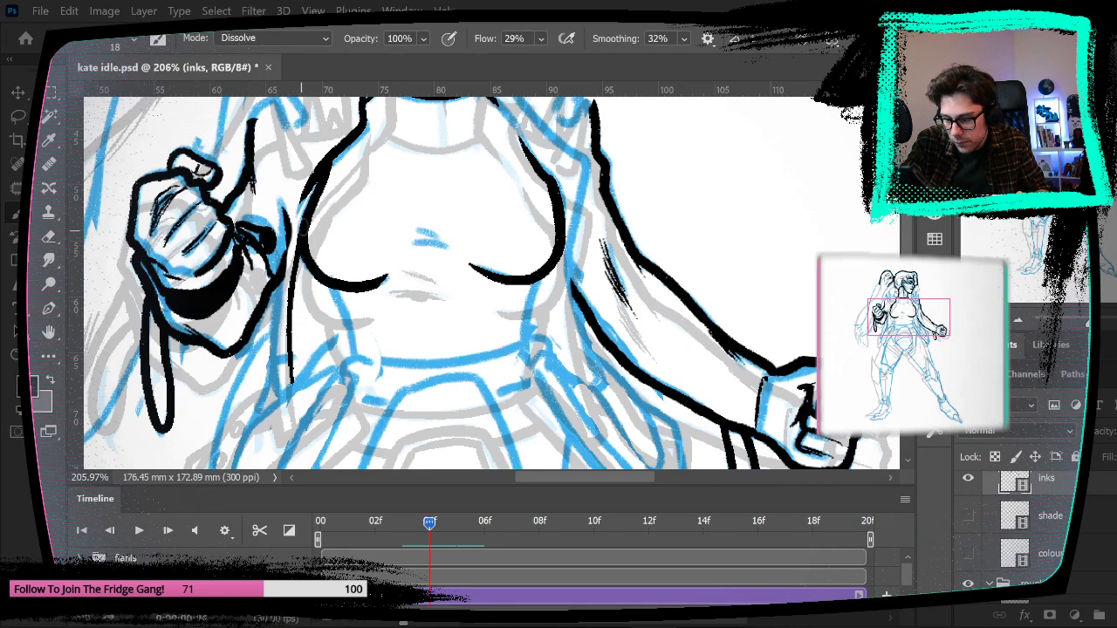
pyautogui.hotkey('ctrl', 'z')
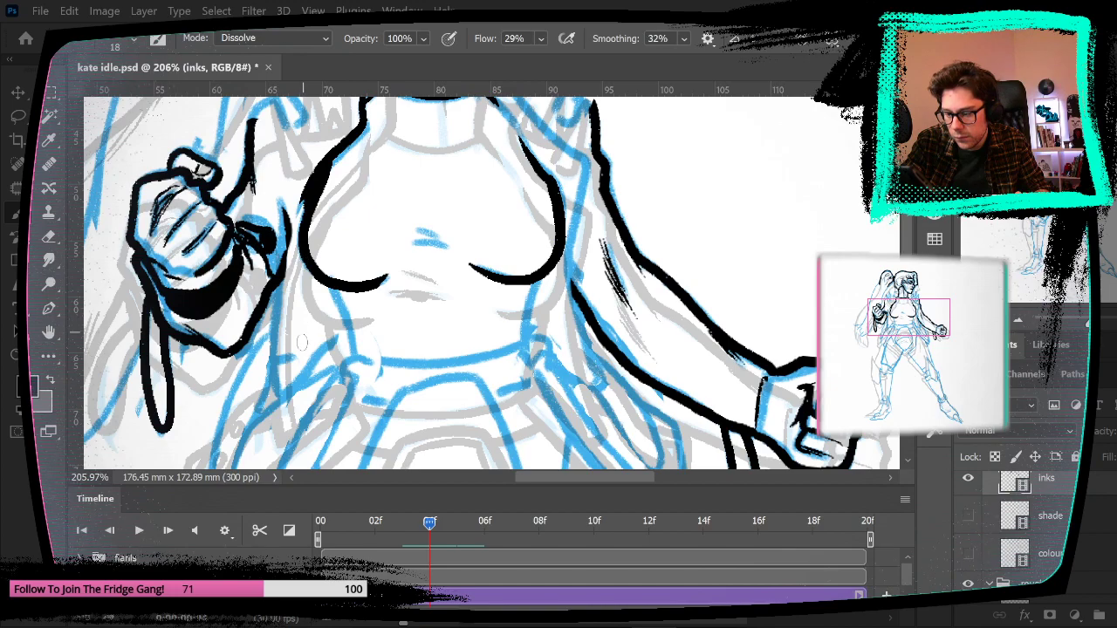
pyautogui.moveTo(303, 217); pyautogui.dragTo(298, 255)
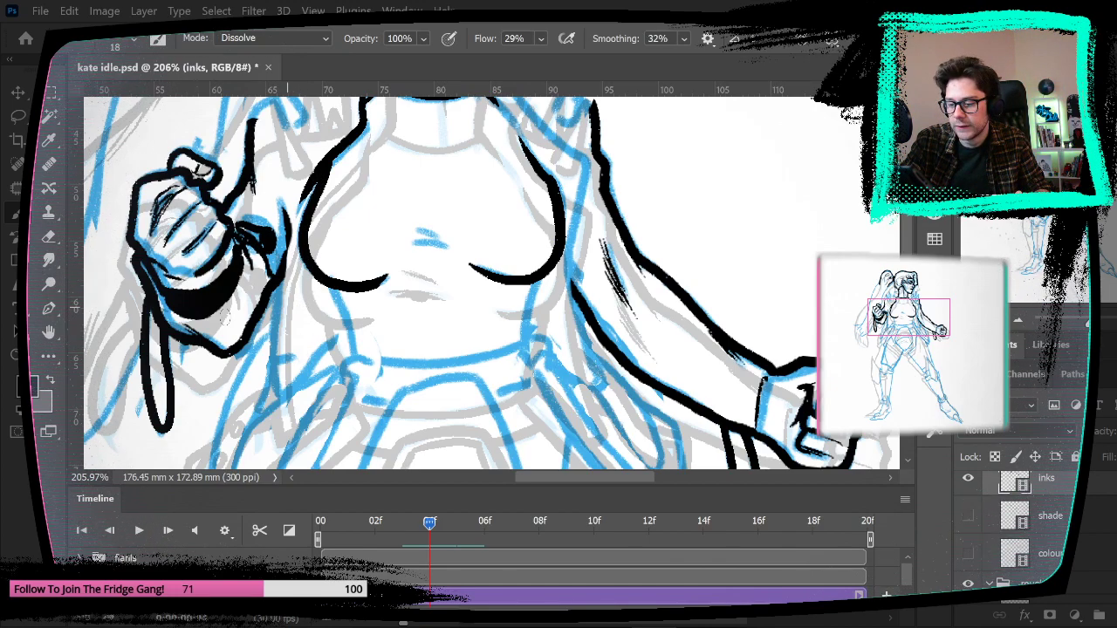
# Step: Ink the open jacket's front edge beside the raised fist as two parallel lines from shoulder to hem, including its lower corner
pyautogui.click(50, 237)
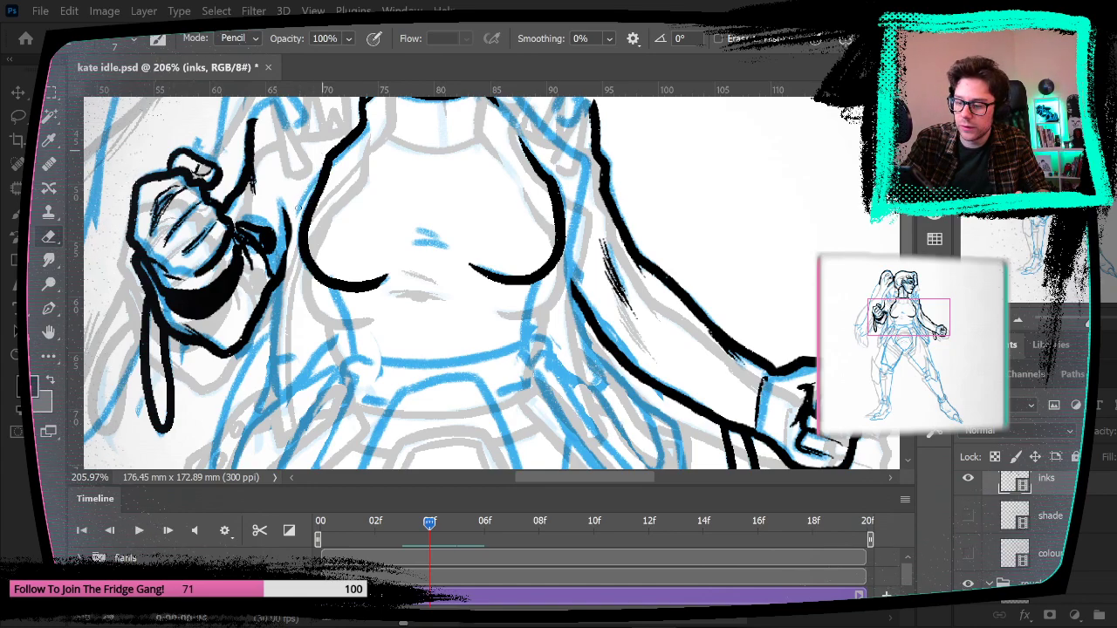
pyautogui.press('b')
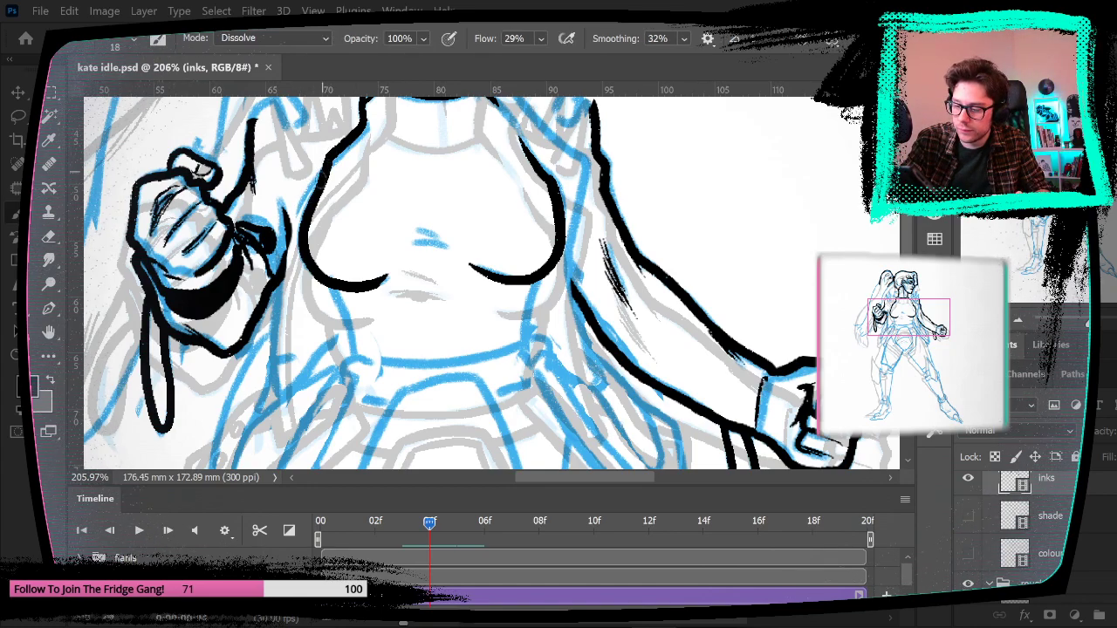
pyautogui.moveTo(297, 252); pyautogui.dragTo(291, 384)
pyautogui.moveTo(288, 216); pyautogui.dragTo(280, 391)
pyautogui.moveTo(289, 234); pyautogui.dragTo(321, 148)
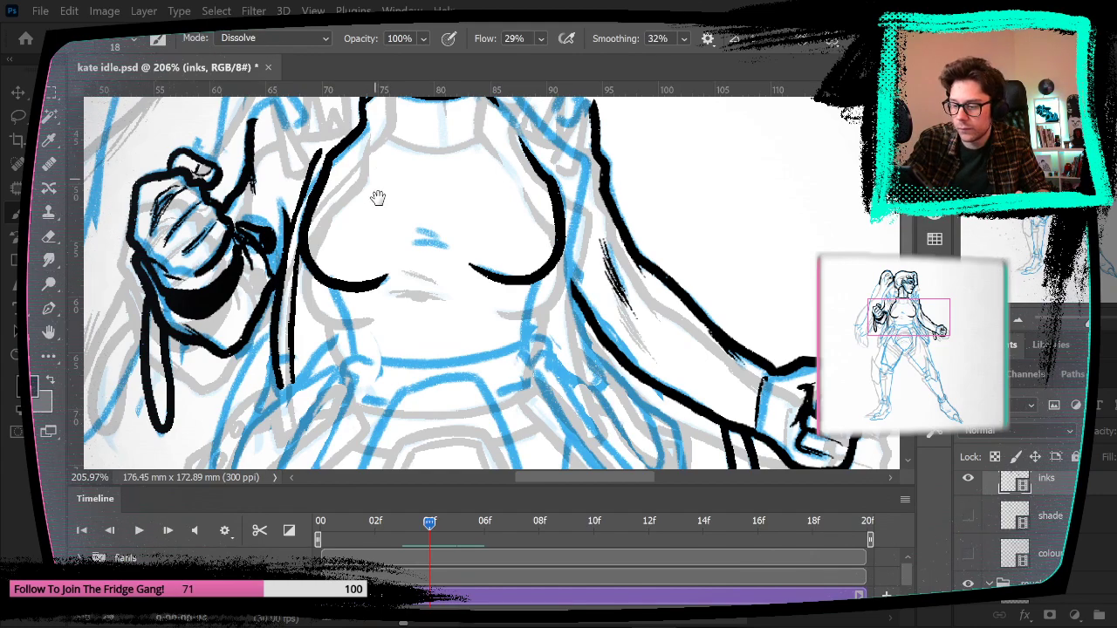
pyautogui.moveTo(375, 186); pyautogui.dragTo(383, 308)
pyautogui.moveTo(291, 384); pyautogui.dragTo(312, 310)
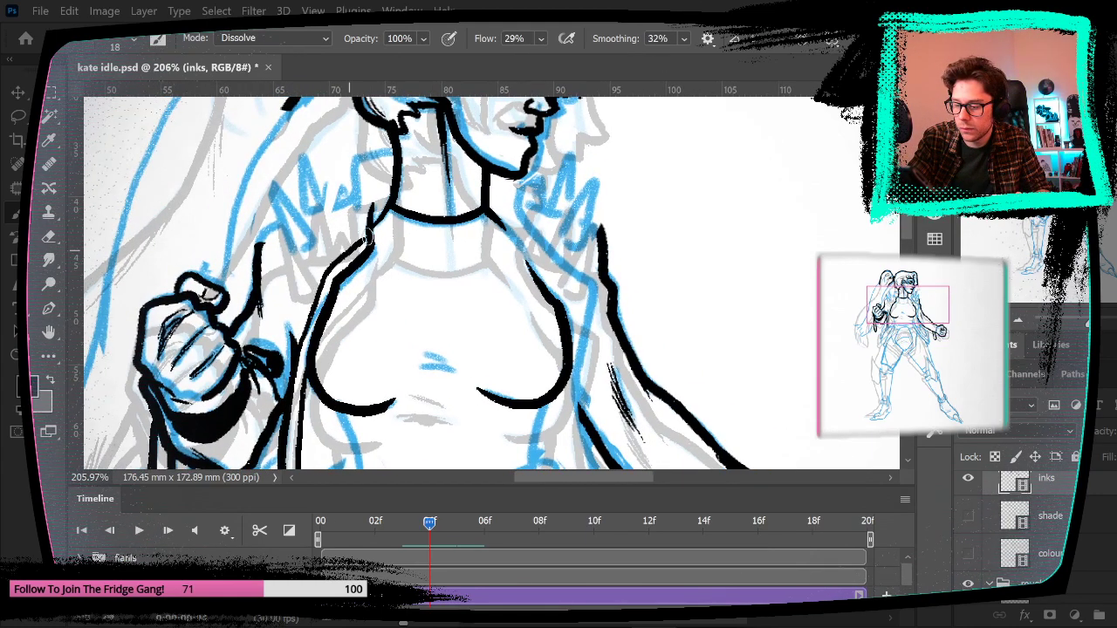
pyautogui.moveTo(436, 332); pyautogui.dragTo(368, 184)
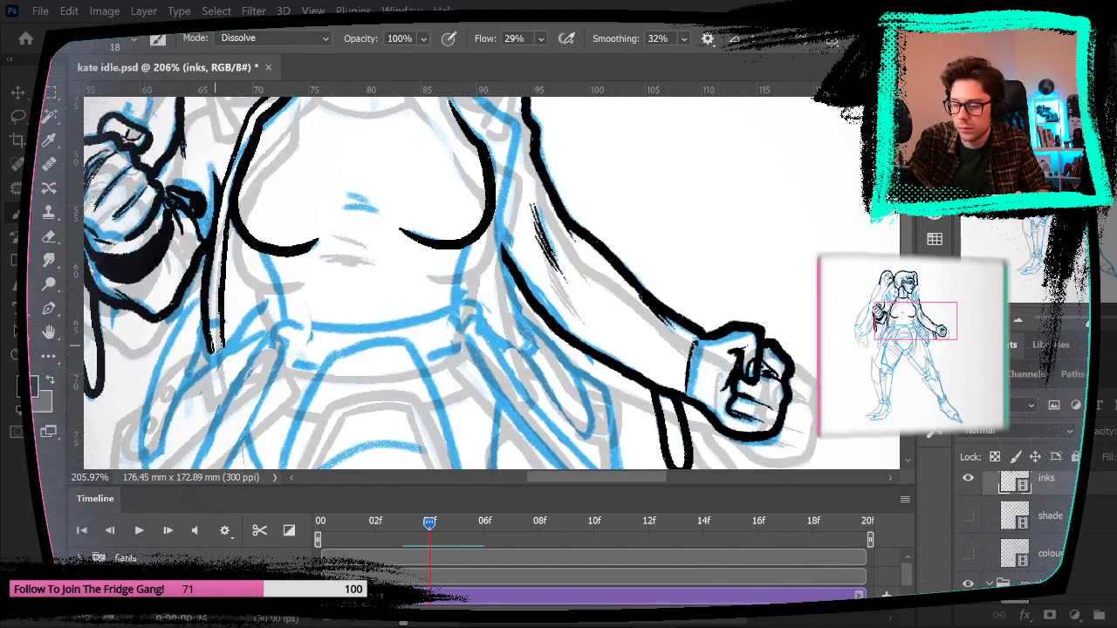
pyautogui.moveTo(227, 342); pyautogui.dragTo(257, 311)
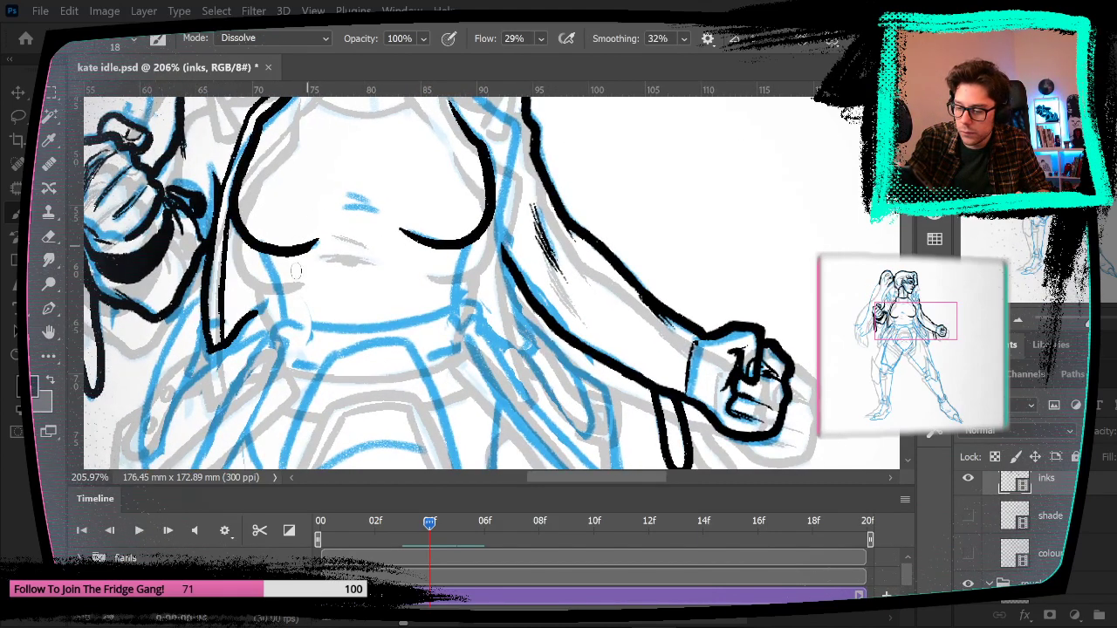
# Step: Ink the waist contours on both sides of the torso, from below the chest down to the belt line
pyautogui.moveTo(259, 244); pyautogui.dragTo(289, 328)
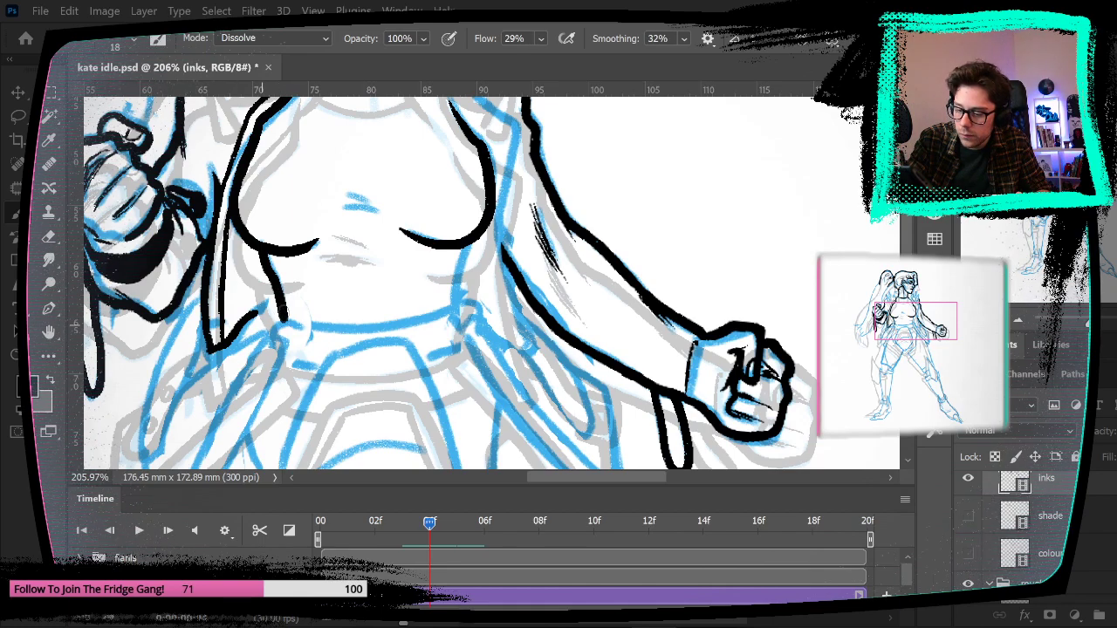
pyautogui.hotkey('ctrl', 'z')
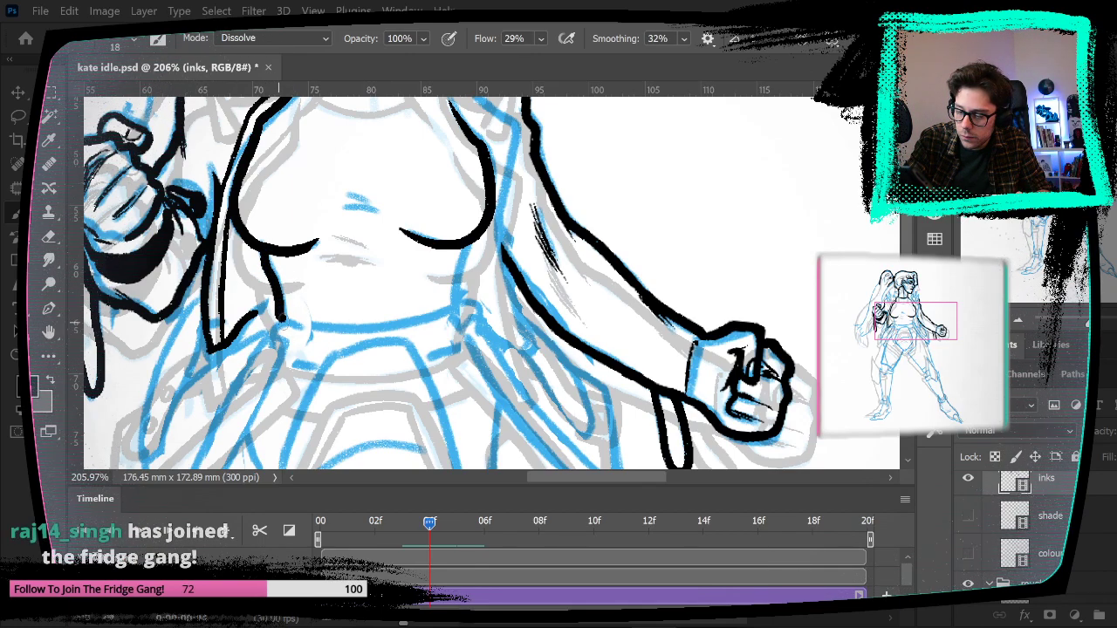
pyautogui.moveTo(267, 269); pyautogui.dragTo(286, 330)
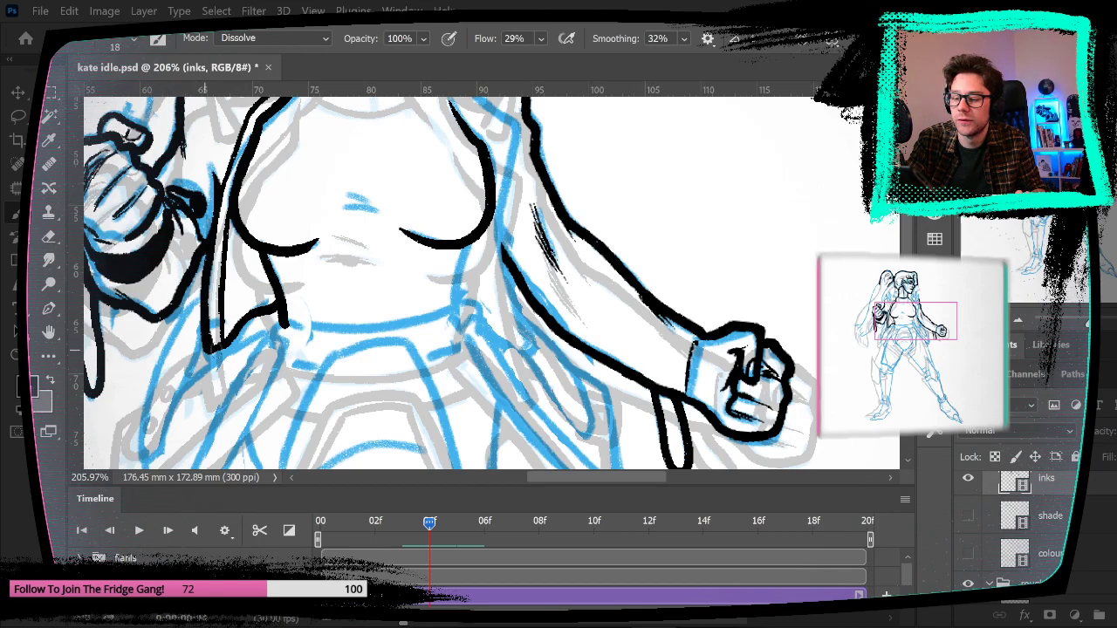
pyautogui.moveTo(634, 303)
pyautogui.mouseDown()
pyautogui.moveTo(633, 377)
pyautogui.moveTo(607, 303)
pyautogui.moveTo(616, 303)
pyautogui.mouseUp()
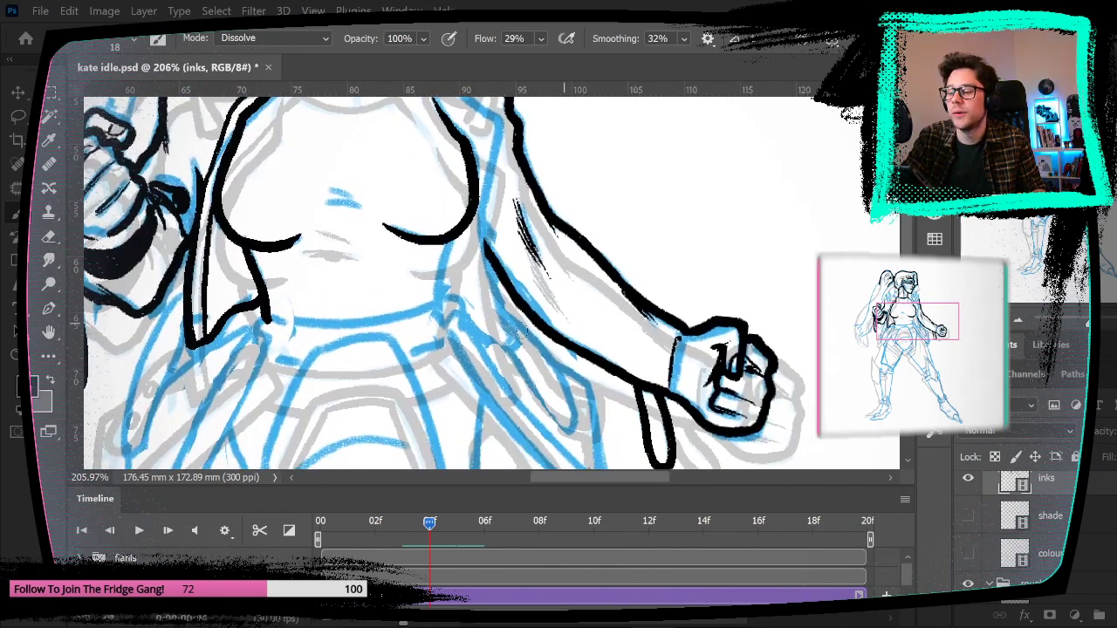
pyautogui.moveTo(437, 303)
pyautogui.mouseDown()
pyautogui.moveTo(454, 235)
pyautogui.moveTo(438, 306)
pyautogui.mouseUp()
pyautogui.hotkey('ctrl', 'z')
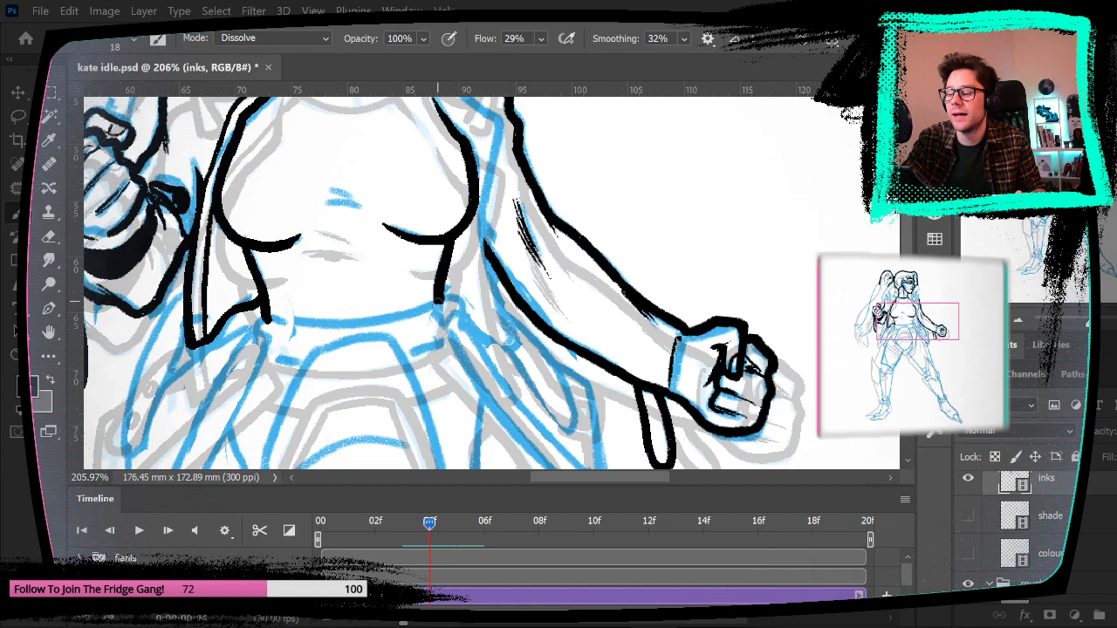
# Step: Turn off onion skins for the timeline
pyautogui.moveTo(582, 272); pyautogui.dragTo(647, 270)
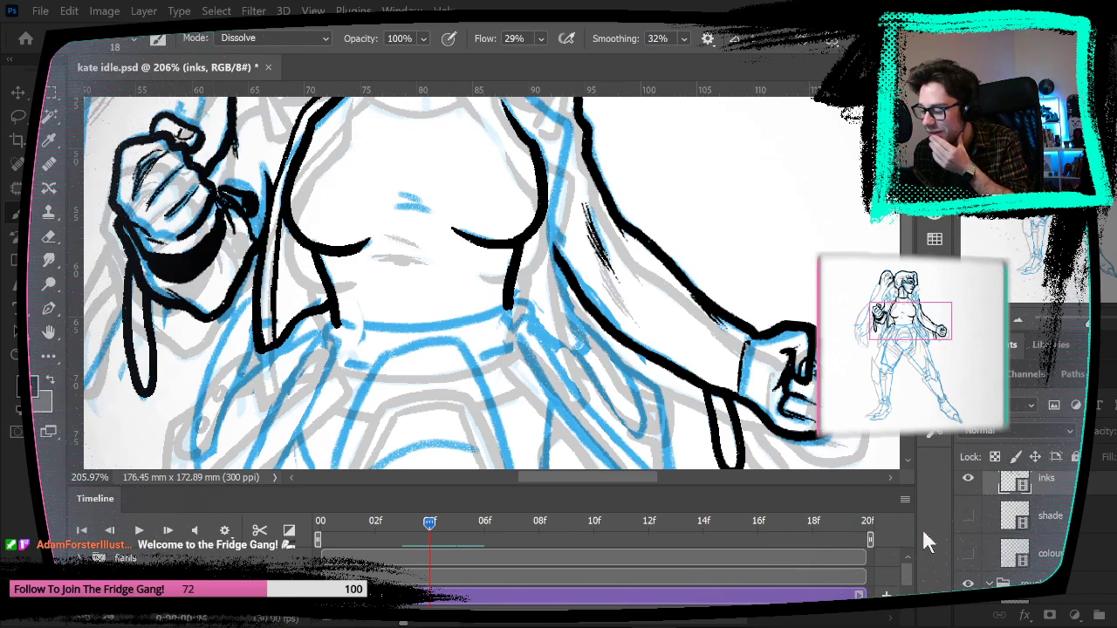
pyautogui.click(905, 499)
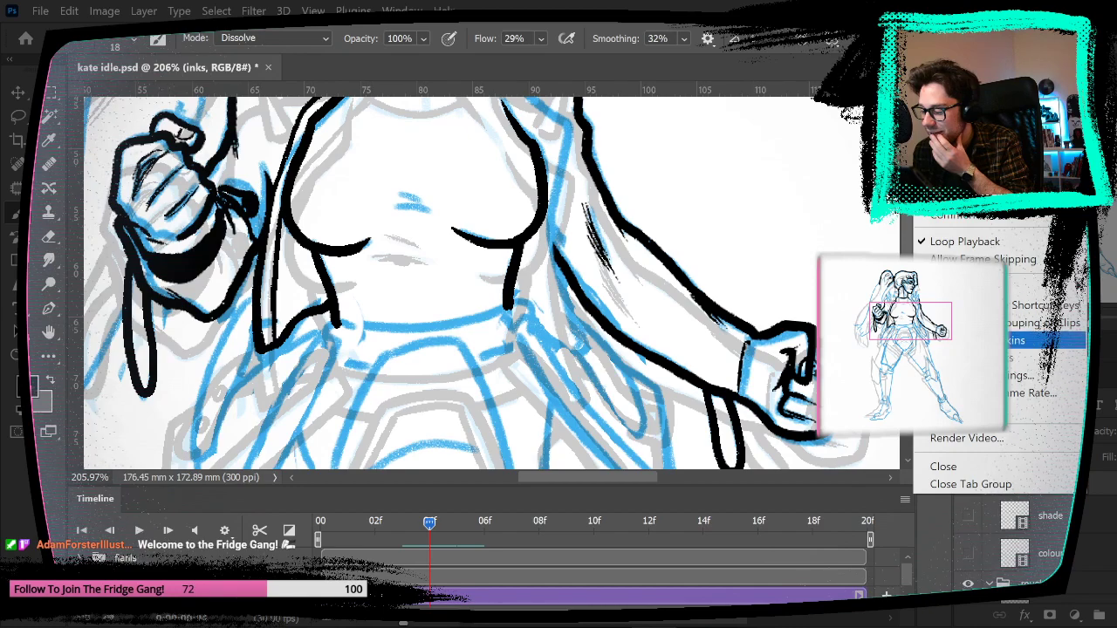
pyautogui.click(1016, 340)
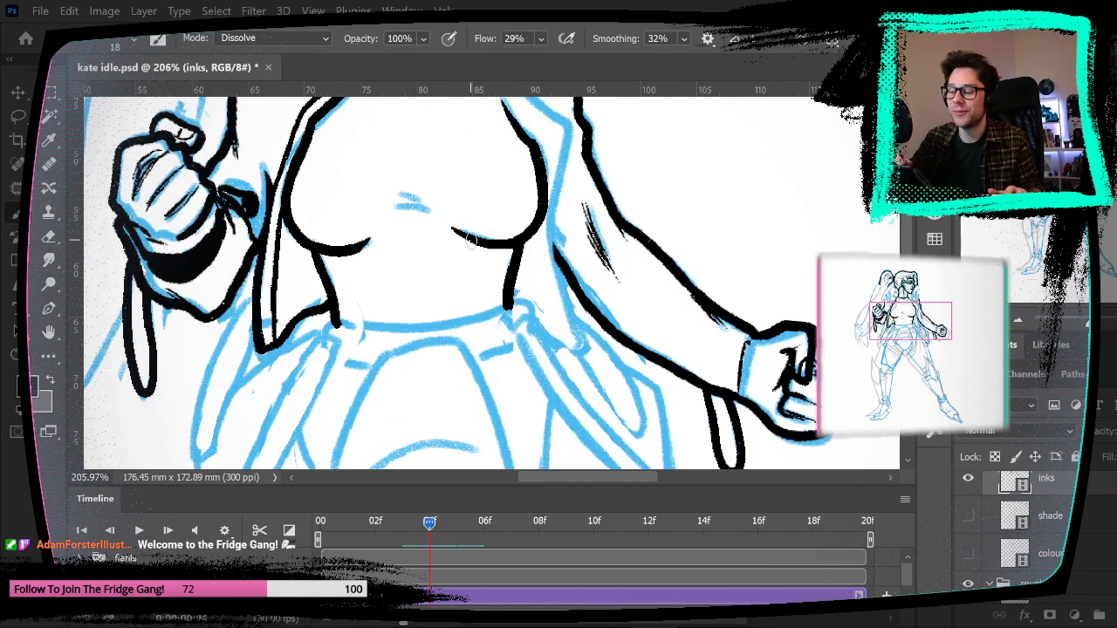
# Step: Ink the small chest crease and the jacket's front edge and hem on the side of the extended arm
pyautogui.moveTo(554, 242)
pyautogui.mouseDown()
pyautogui.moveTo(555, 370)
pyautogui.moveTo(572, 354)
pyautogui.mouseUp()
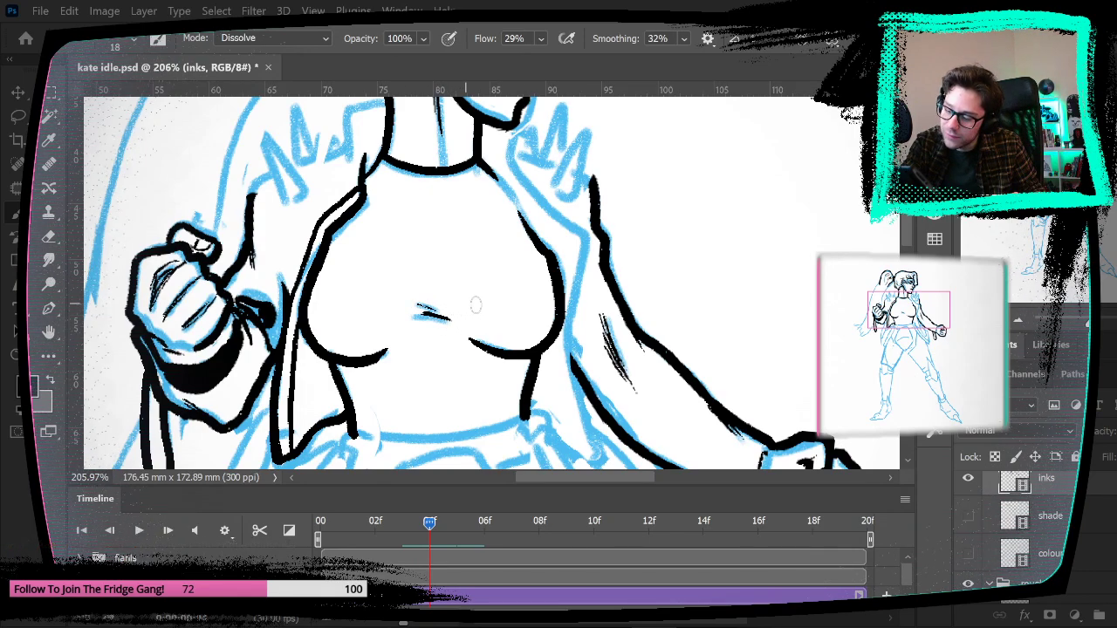
pyautogui.moveTo(598, 425)
pyautogui.mouseDown()
pyautogui.moveTo(624, 364)
pyautogui.moveTo(606, 311)
pyautogui.moveTo(594, 315)
pyautogui.mouseUp()
pyautogui.moveTo(505, 309)
pyautogui.mouseDown()
pyautogui.moveTo(562, 362)
pyautogui.moveTo(599, 351)
pyautogui.moveTo(583, 369)
pyautogui.moveTo(554, 292)
pyautogui.moveTo(546, 222)
pyautogui.moveTo(560, 141)
pyautogui.mouseUp()
pyautogui.moveTo(641, 268); pyautogui.dragTo(669, 398)
pyautogui.moveTo(520, 218); pyautogui.dragTo(574, 263)
# Step: Ink the looped strap hanging below the jacket by the extended arm and the strap lines on the opposite hip
pyautogui.moveTo(692, 358); pyautogui.dragTo(609, 198)
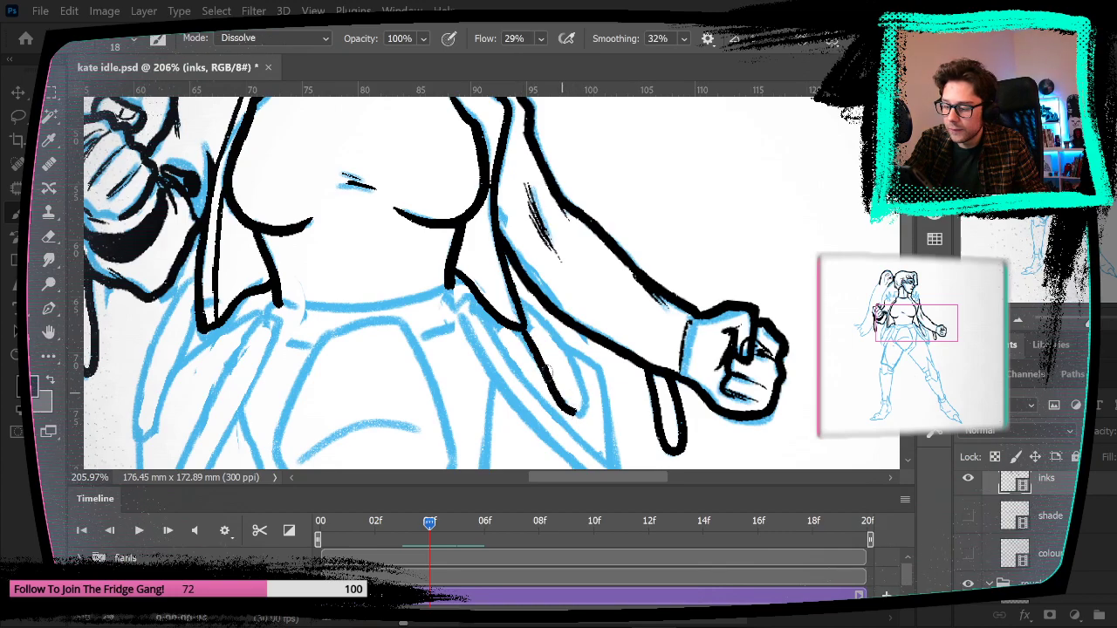
pyautogui.moveTo(530, 346)
pyautogui.mouseDown()
pyautogui.moveTo(572, 406)
pyautogui.moveTo(545, 313)
pyautogui.mouseUp()
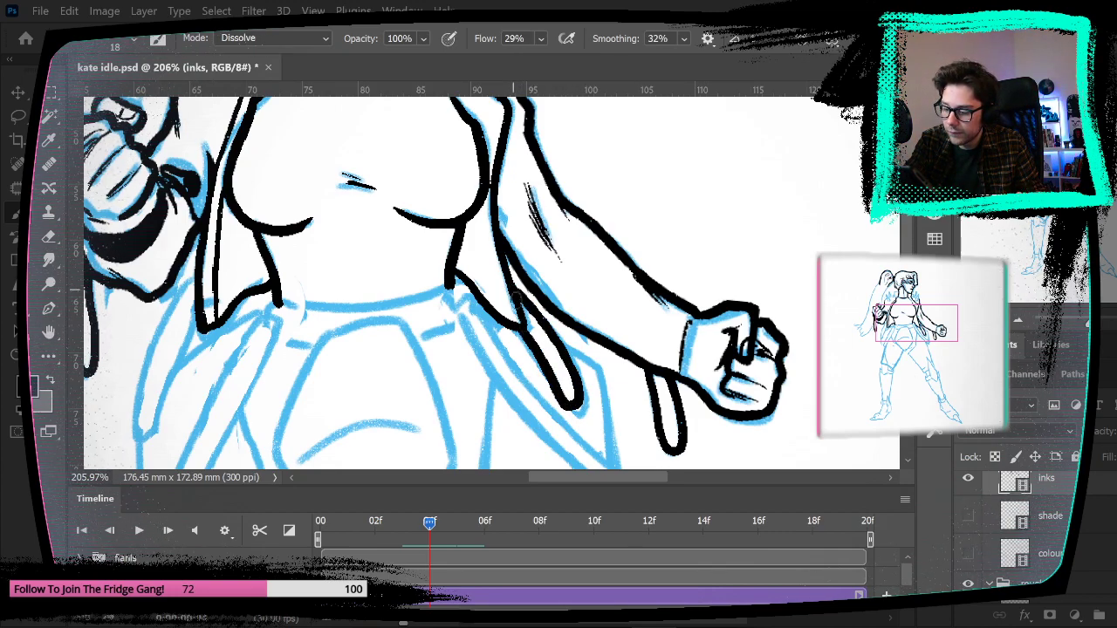
pyautogui.moveTo(636, 406); pyautogui.dragTo(578, 302)
pyautogui.moveTo(496, 279)
pyautogui.mouseDown()
pyautogui.moveTo(509, 321)
pyautogui.moveTo(534, 313)
pyautogui.moveTo(497, 309)
pyautogui.moveTo(494, 287)
pyautogui.moveTo(500, 320)
pyautogui.moveTo(538, 328)
pyautogui.moveTo(528, 274)
pyautogui.mouseUp()
pyautogui.moveTo(578, 241); pyautogui.dragTo(739, 346)
pyautogui.moveTo(299, 306)
pyautogui.mouseDown()
pyautogui.moveTo(258, 438)
pyautogui.moveTo(243, 435)
pyautogui.moveTo(240, 402)
pyautogui.moveTo(294, 279)
pyautogui.mouseUp()
pyautogui.moveTo(686, 247); pyautogui.dragTo(694, 348)
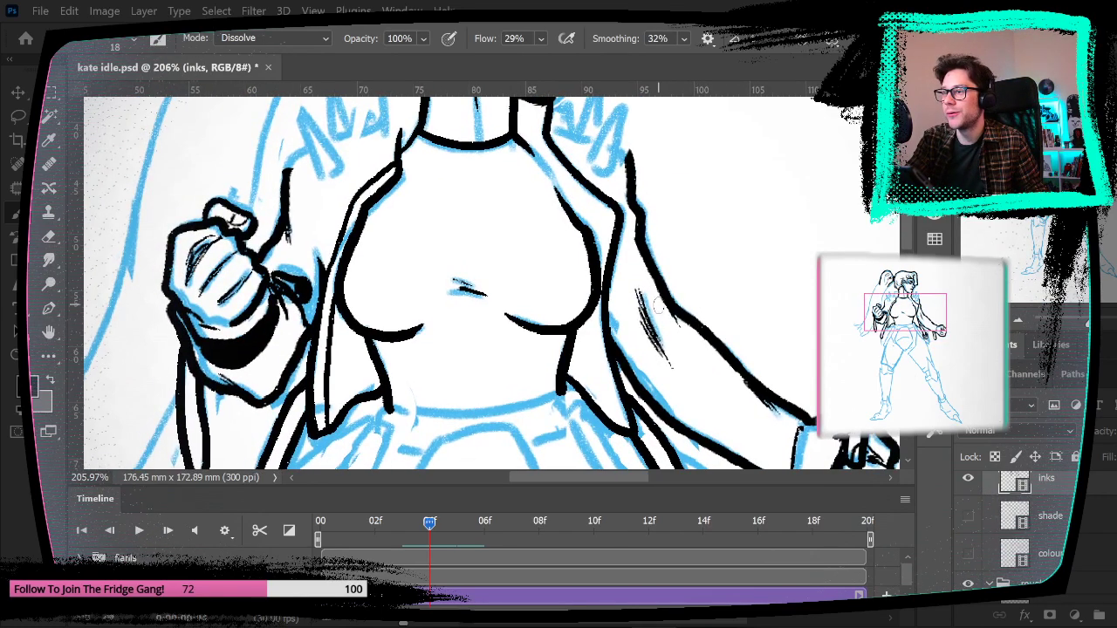
# Step: Fit the whole figure in view and flip back and forth between neighbouring frames to compare the poses
pyautogui.moveTo(661, 305); pyautogui.dragTo(682, 316)
pyautogui.click(314, 11)
pyautogui.click(389, 152)
pyautogui.press('Right')
pyautogui.press('Left')
pyautogui.press('Right')
pyautogui.press('Left')
pyautogui.press('Right')
pyautogui.press('Left')
pyautogui.press('Right')
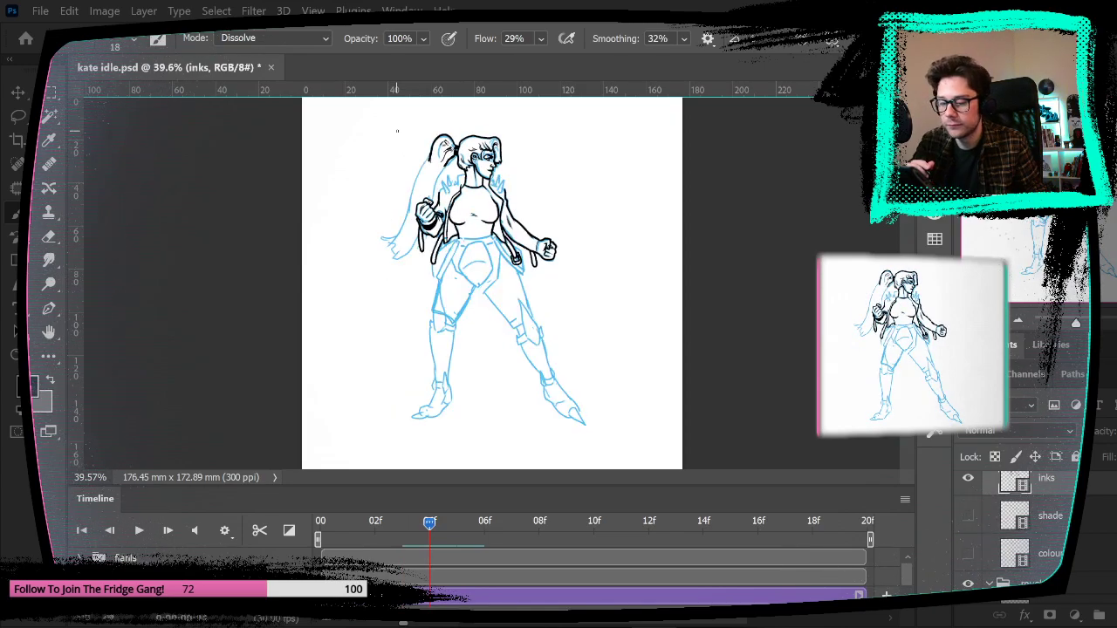
pyautogui.press('z')
pyautogui.moveTo(493, 255); pyautogui.dragTo(493, 255)
# Step: Play the idle animation to review the motion, and return the playhead to frame 04f
pyautogui.click(307, 11)
pyautogui.click(408, 164)
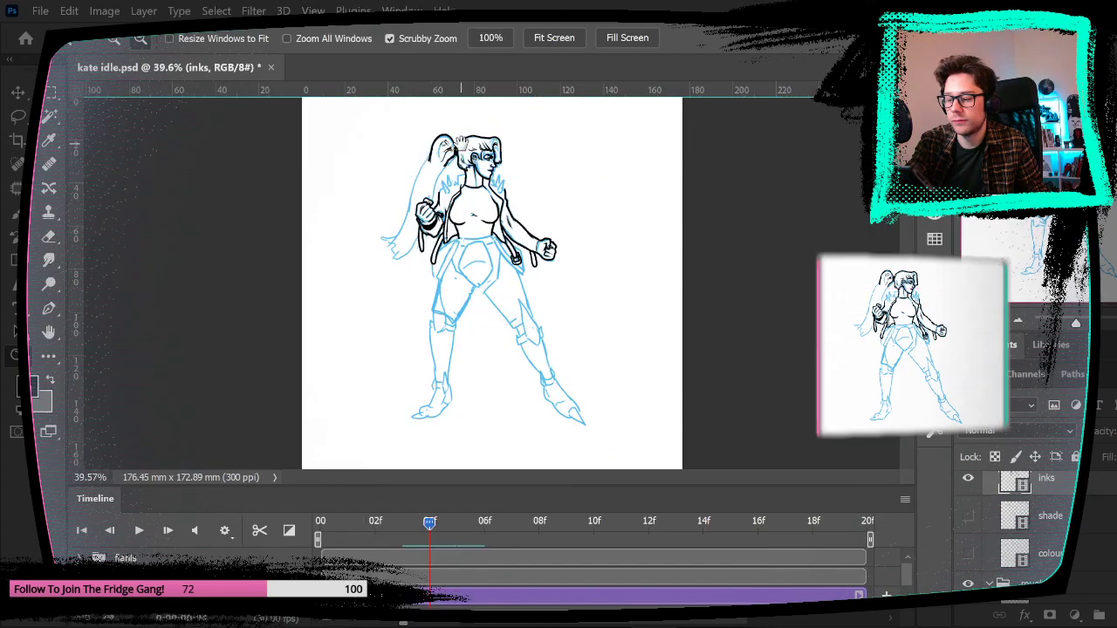
pyautogui.press('space')
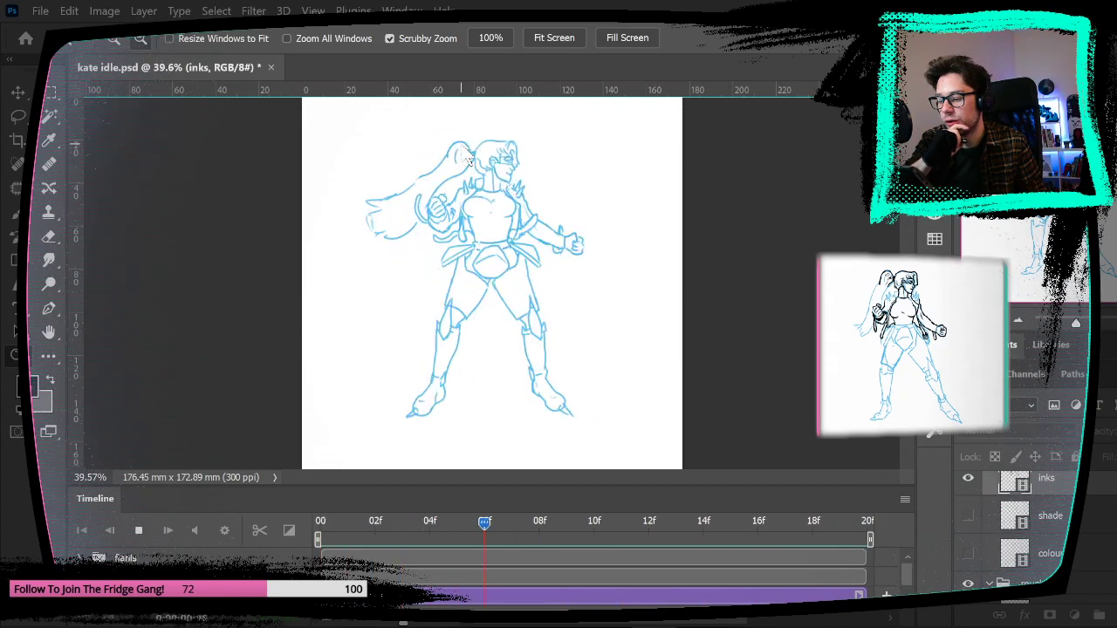
pyautogui.press('space')
pyautogui.click(428, 522)
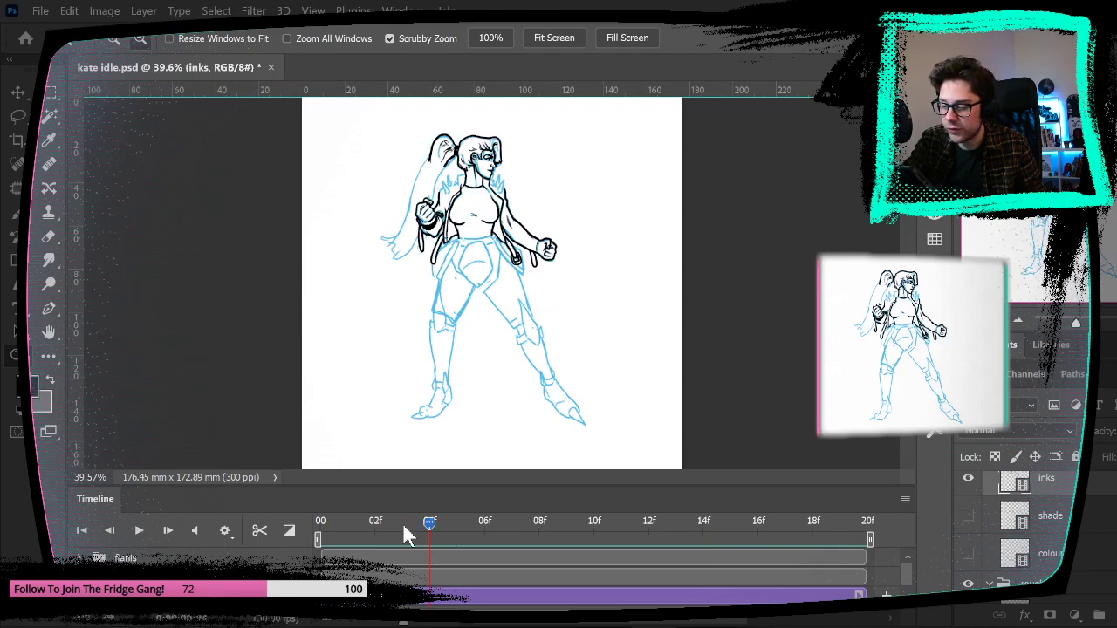
pyautogui.moveTo(430, 532)
pyautogui.mouseDown()
pyautogui.moveTo(407, 527)
pyautogui.moveTo(431, 531)
pyautogui.mouseUp()
# Step: Ink the lower hem of the top across the waist with the Brush tool
pyautogui.moveTo(483, 199); pyautogui.dragTo(552, 188)
pyautogui.moveTo(585, 323)
pyautogui.mouseDown()
pyautogui.moveTo(566, 242)
pyautogui.moveTo(594, 340)
pyautogui.moveTo(631, 320)
pyautogui.moveTo(550, 230)
pyautogui.mouseUp()
pyautogui.moveTo(456, 303); pyautogui.dragTo(489, 310)
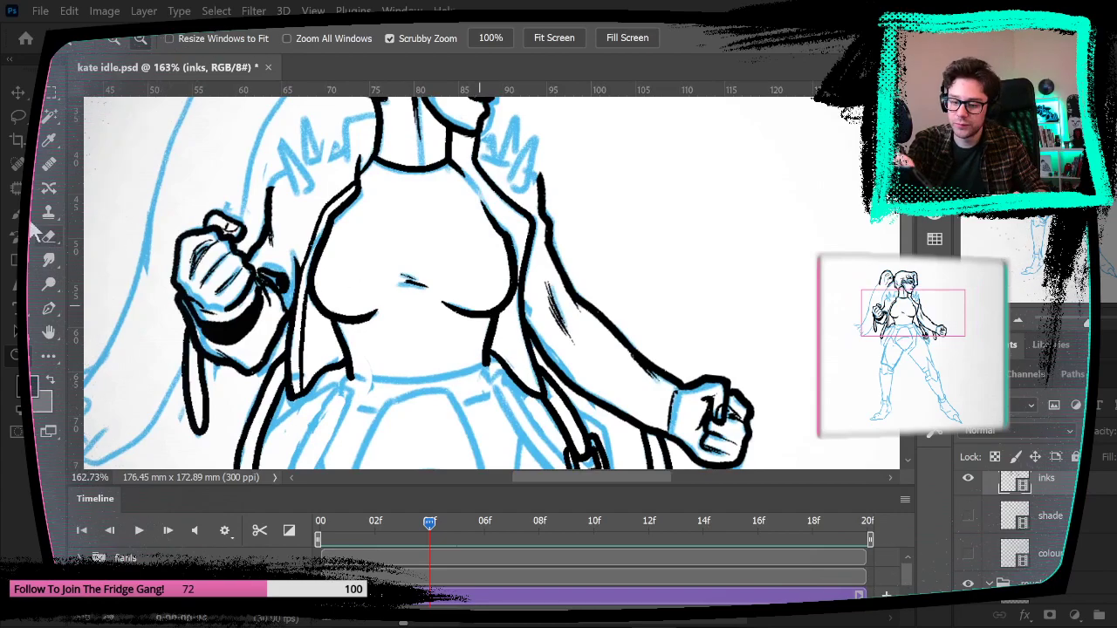
pyautogui.click(18, 214)
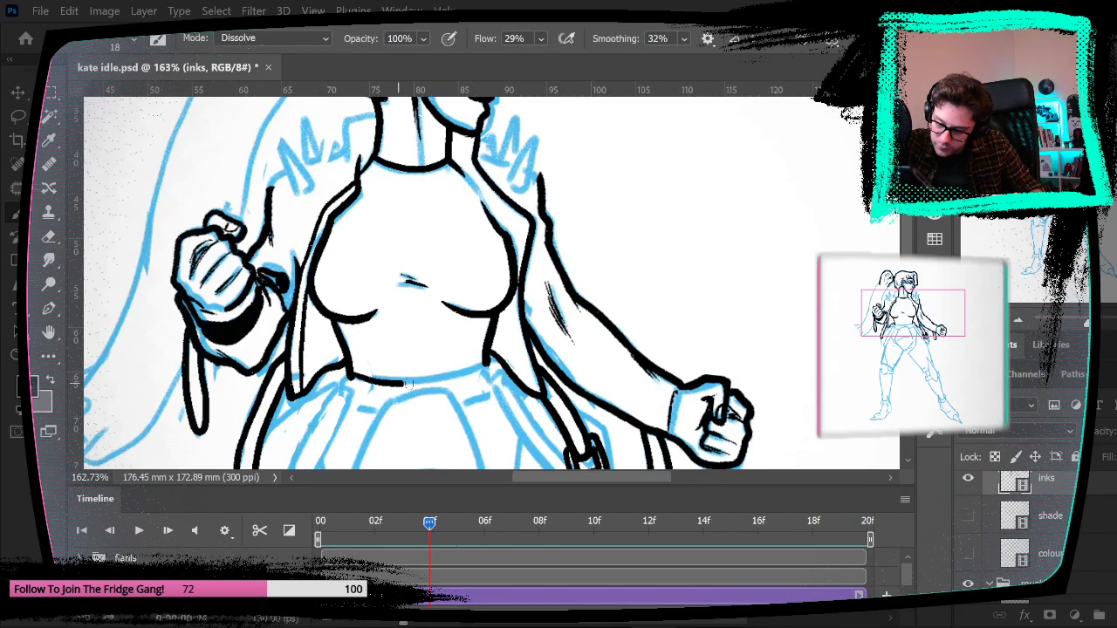
pyautogui.moveTo(350, 377)
pyautogui.mouseDown()
pyautogui.moveTo(416, 386)
pyautogui.moveTo(480, 360)
pyautogui.mouseUp()
pyautogui.hotkey('ctrl', 'z')
pyautogui.moveTo(355, 377)
pyautogui.mouseDown()
pyautogui.moveTo(430, 382)
pyautogui.moveTo(485, 359)
pyautogui.mouseUp()
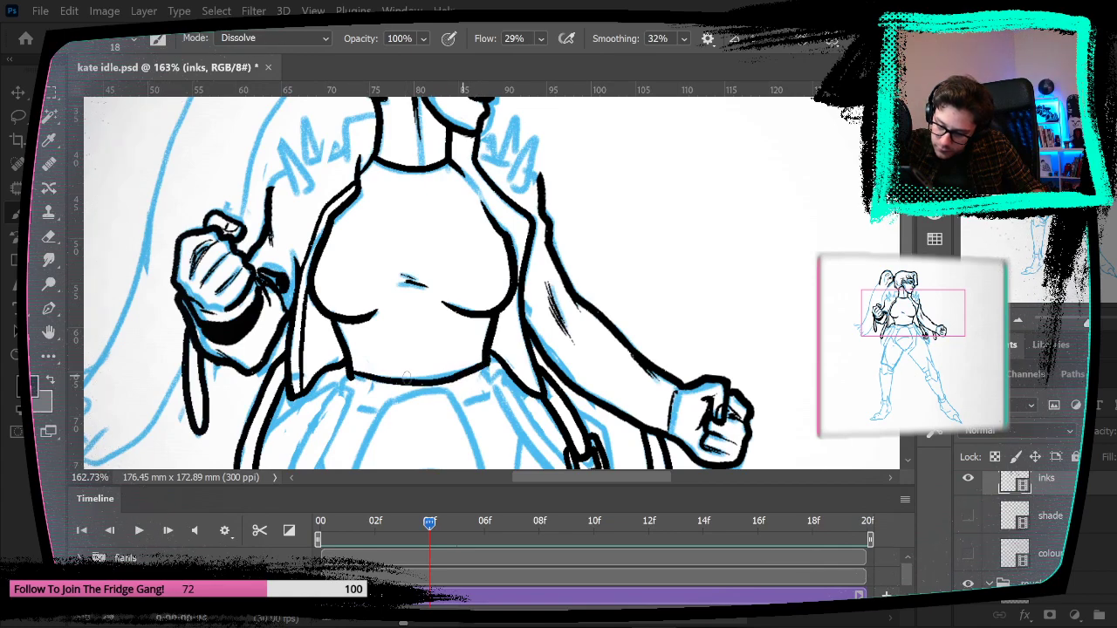
# Step: Ink the spikes and collar edge on the extended arm's shoulder, comparing them with the previous frame
pyautogui.moveTo(590, 305)
pyautogui.mouseDown()
pyautogui.moveTo(606, 384)
pyautogui.moveTo(644, 412)
pyautogui.mouseUp()
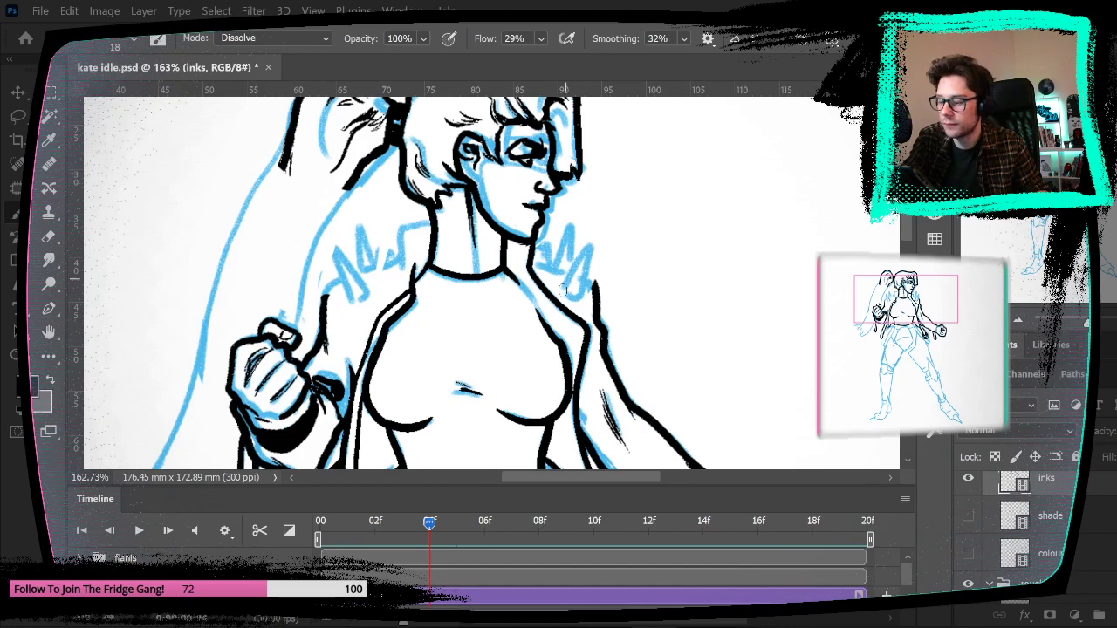
pyautogui.moveTo(591, 239); pyautogui.dragTo(582, 301)
pyautogui.hotkey('ctrl', 'z')
pyautogui.moveTo(591, 237); pyautogui.dragTo(583, 296)
pyautogui.moveTo(543, 262); pyautogui.dragTo(572, 278)
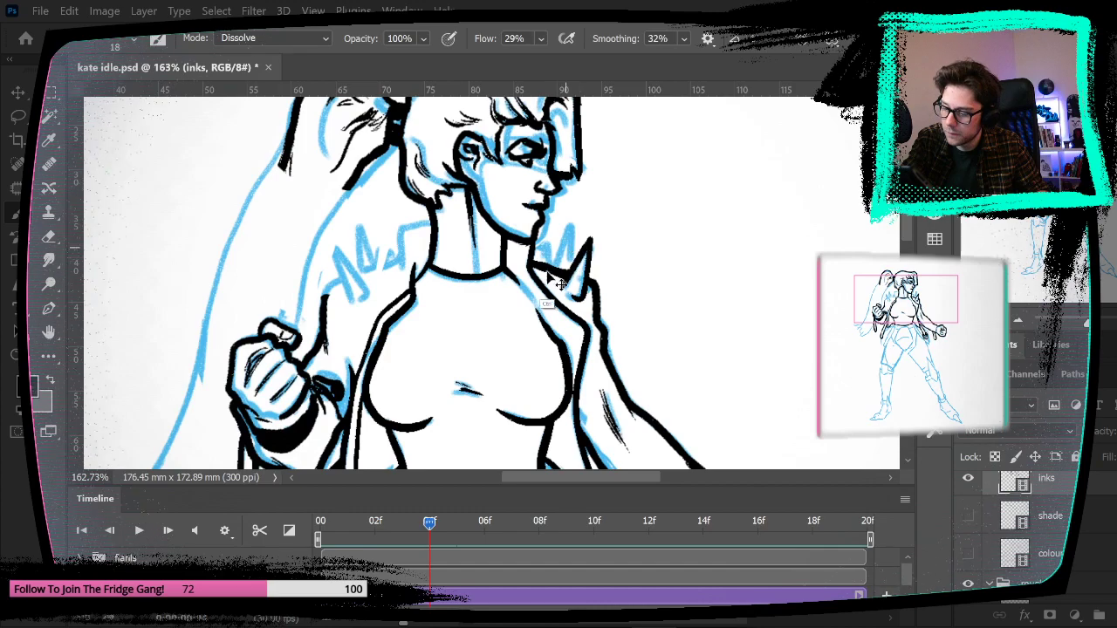
pyautogui.moveTo(554, 270)
pyautogui.mouseDown()
pyautogui.moveTo(571, 250)
pyautogui.moveTo(564, 294)
pyautogui.moveTo(567, 231)
pyautogui.moveTo(534, 263)
pyautogui.moveTo(546, 237)
pyautogui.mouseUp()
pyautogui.hotkey('ctrl', 'z')
pyautogui.hotkey('ctrl', 'z')
pyautogui.press('Left')
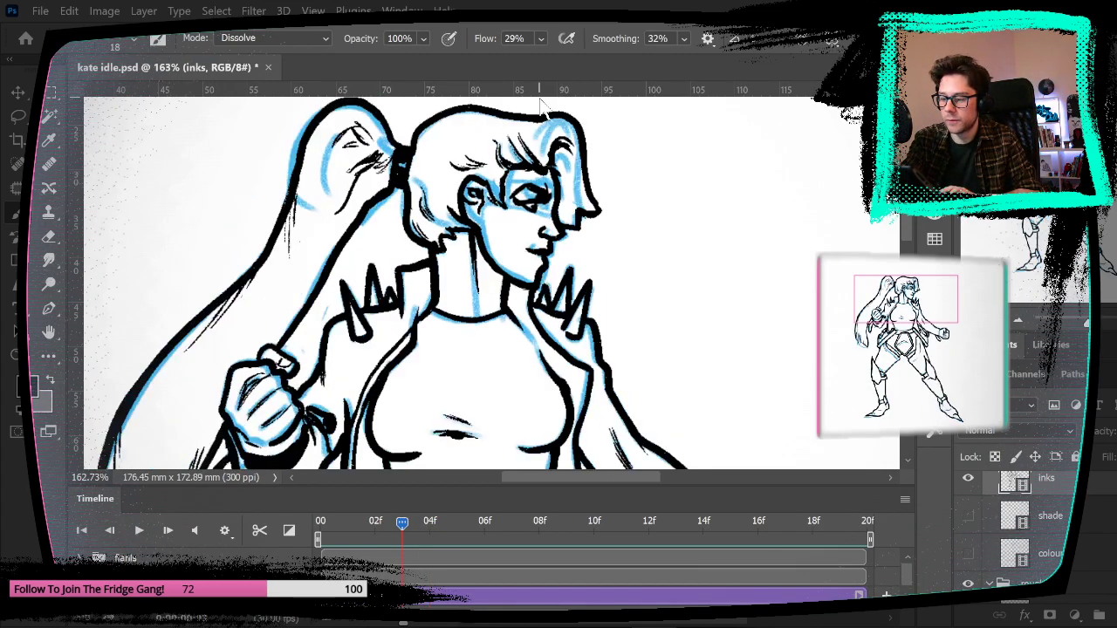
pyautogui.press('Right')
# Step: Ink the spikes and collar edge on the bent arm's shoulder, checking against the previous frame
pyautogui.moveTo(353, 302)
pyautogui.mouseDown()
pyautogui.moveTo(336, 253)
pyautogui.moveTo(365, 291)
pyautogui.mouseUp()
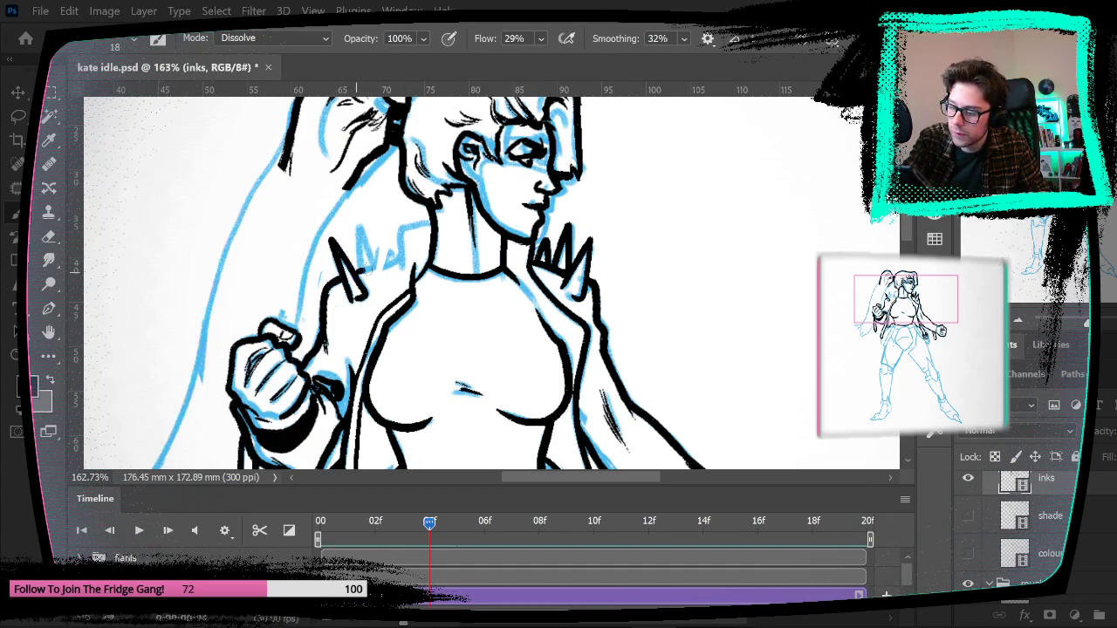
pyautogui.press('Left')
pyautogui.press('Right')
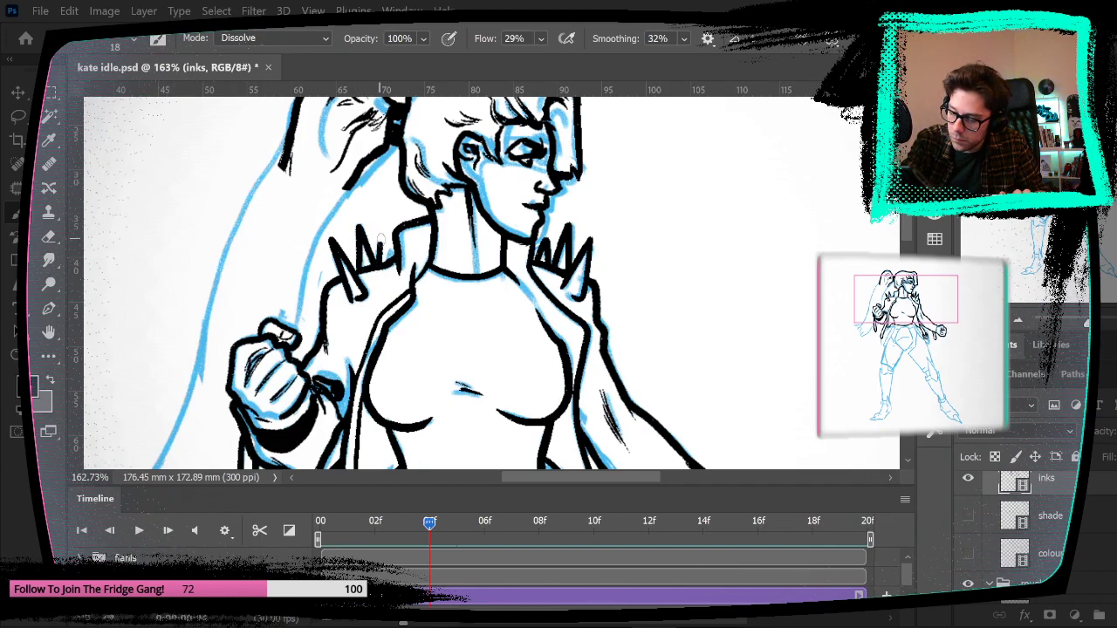
# Step: Flip back and forth between frame 04f and its neighbours to compare the shoulder spikes and upper body
pyautogui.press('Left')
pyautogui.press('Right')
pyautogui.press('Left')
pyautogui.press('Right')
pyautogui.press('Left')
pyautogui.press('Right')
pyautogui.press('Left')
pyautogui.press('Right')
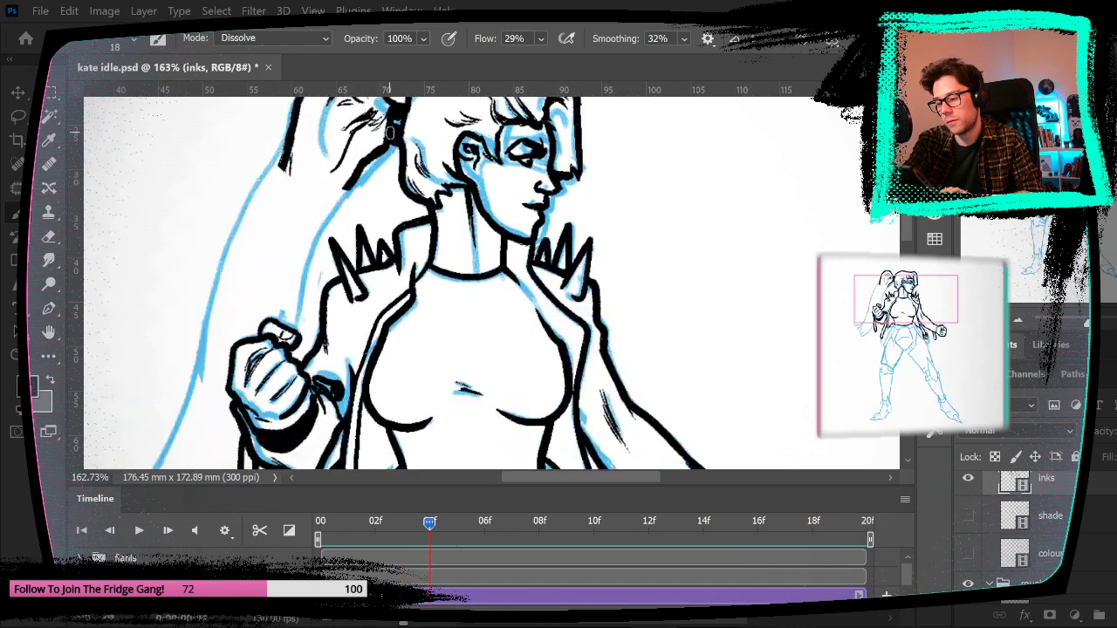
pyautogui.press('Right')
pyautogui.press('Left')
pyautogui.press('Left')
pyautogui.press('Right')
pyautogui.press('Left')
pyautogui.press('Right')
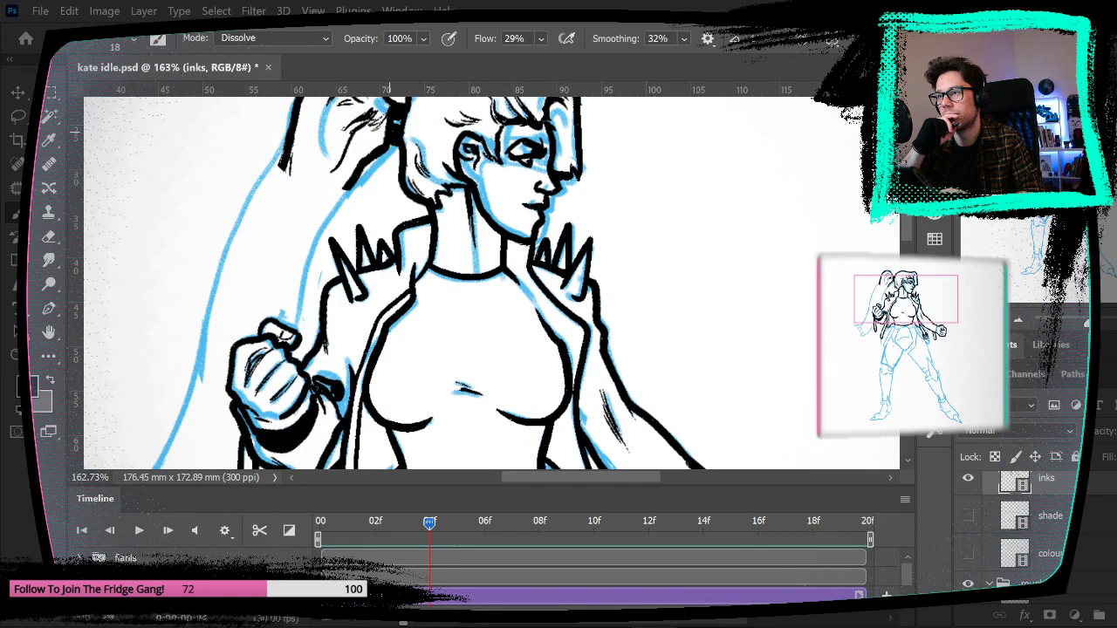
pyautogui.press('Left')
pyautogui.press('Right')
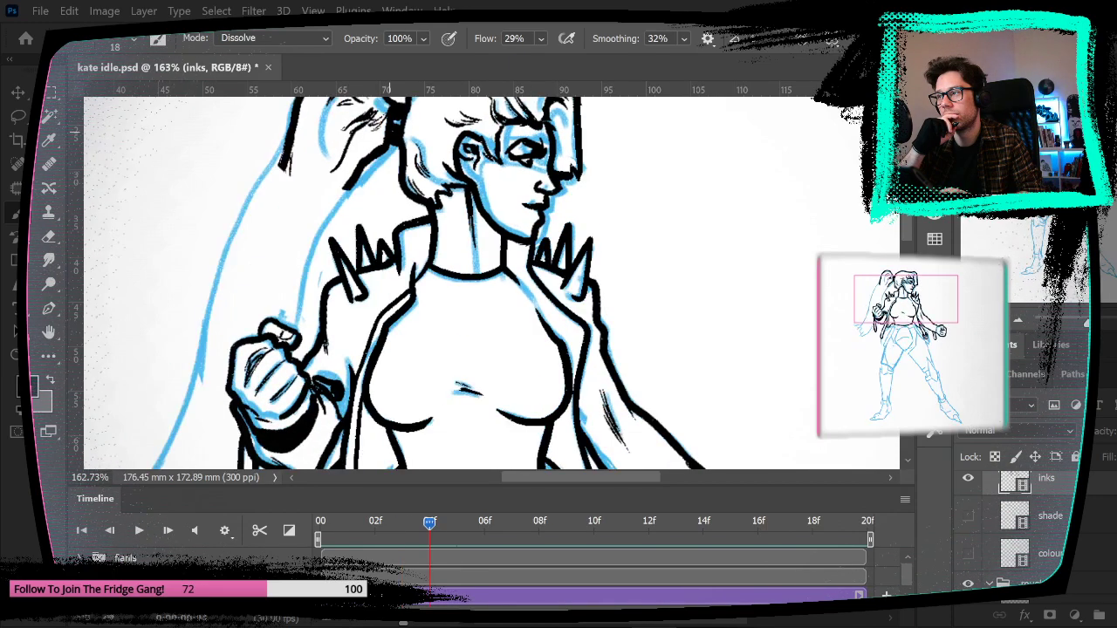
pyautogui.press('Right')
pyautogui.press('Left')
pyautogui.press('Left')
pyautogui.press('Right')
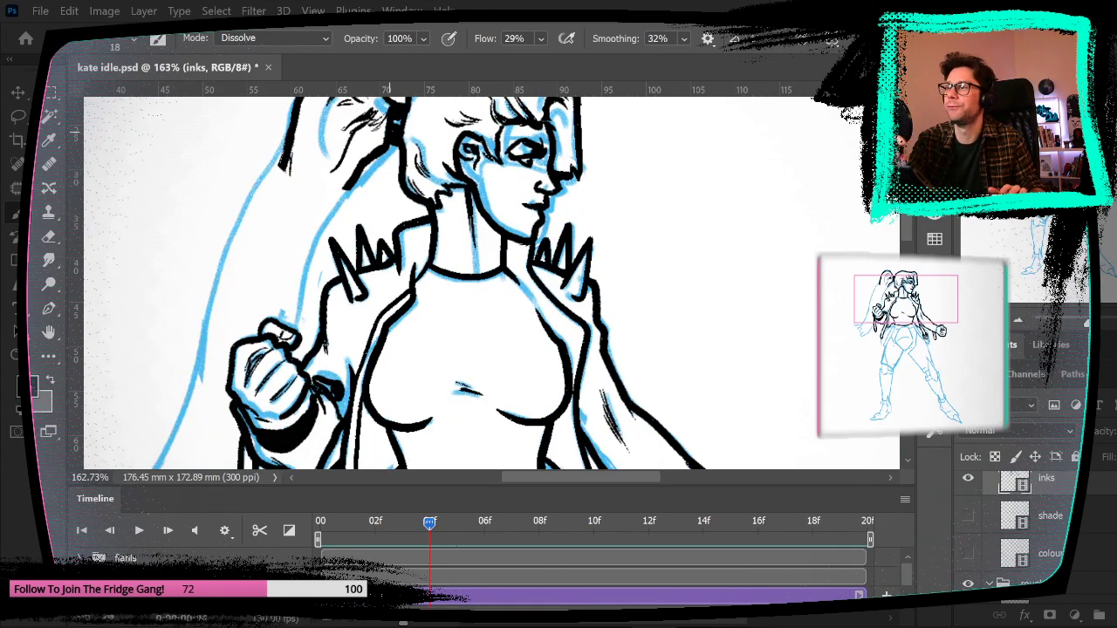
# Step: Ink the sides and lower point of the angular plate at the front of the hips
pyautogui.moveTo(620, 448); pyautogui.dragTo(553, 89)
pyautogui.moveTo(580, 253); pyautogui.dragTo(658, 424)
pyautogui.moveTo(511, 317)
pyautogui.mouseDown()
pyautogui.moveTo(583, 386)
pyautogui.moveTo(476, 309)
pyautogui.moveTo(436, 165)
pyautogui.moveTo(453, 146)
pyautogui.mouseUp()
pyautogui.moveTo(473, 321); pyautogui.dragTo(436, 301)
pyautogui.moveTo(361, 238)
pyautogui.mouseDown()
pyautogui.moveTo(350, 289)
pyautogui.moveTo(426, 366)
pyautogui.moveTo(424, 310)
pyautogui.moveTo(441, 370)
pyautogui.moveTo(430, 369)
pyautogui.moveTo(496, 291)
pyautogui.mouseUp()
pyautogui.moveTo(451, 180); pyautogui.dragTo(496, 292)
# Step: Close the front plate's outline by inking its short top edge, redoing the stroke until it fits
pyautogui.moveTo(397, 183); pyautogui.dragTo(461, 179)
pyautogui.hotkey('ctrl', 'z')
pyautogui.moveTo(387, 189); pyautogui.dragTo(457, 181)
pyautogui.hotkey('ctrl', 'z')
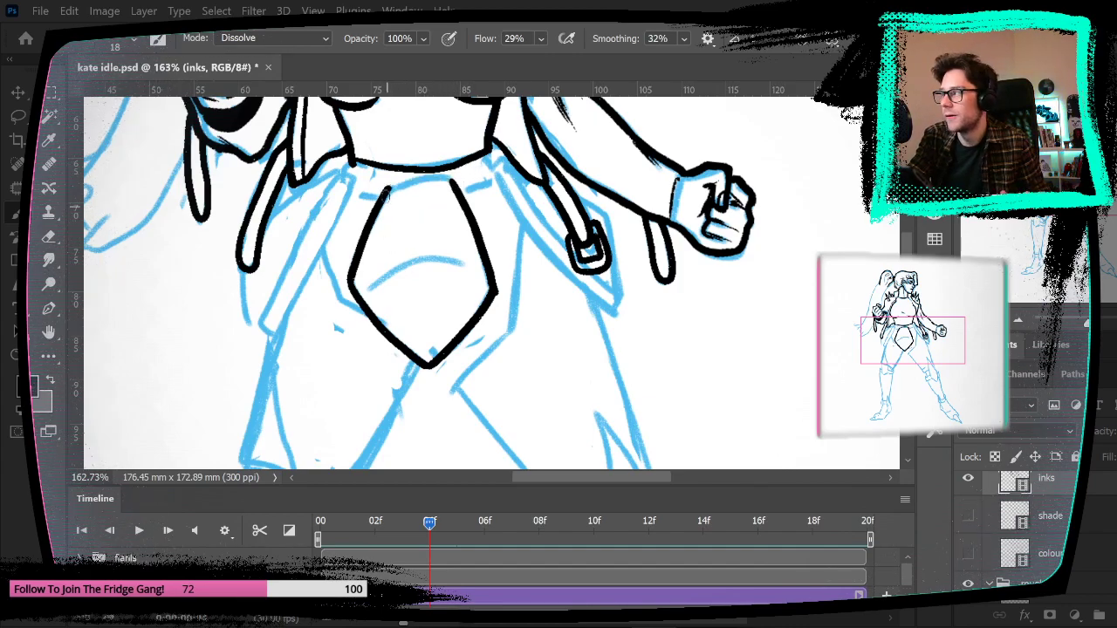
pyautogui.moveTo(387, 189); pyautogui.dragTo(459, 181)
pyautogui.hotkey('ctrl', 'z')
pyautogui.moveTo(388, 188); pyautogui.dragTo(457, 181)
pyautogui.hotkey('ctrl', 'z')
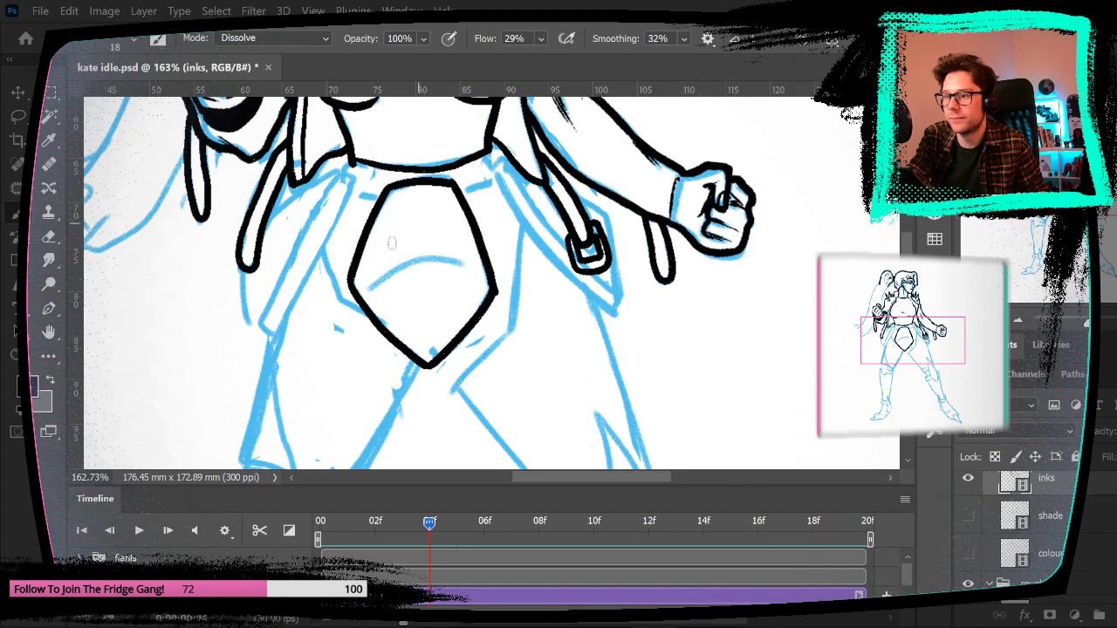
# Step: Ink a thin inner border parallel to the front plate's outline on all sides
pyautogui.moveTo(356, 281); pyautogui.dragTo(394, 194)
pyautogui.moveTo(377, 312); pyautogui.dragTo(423, 356)
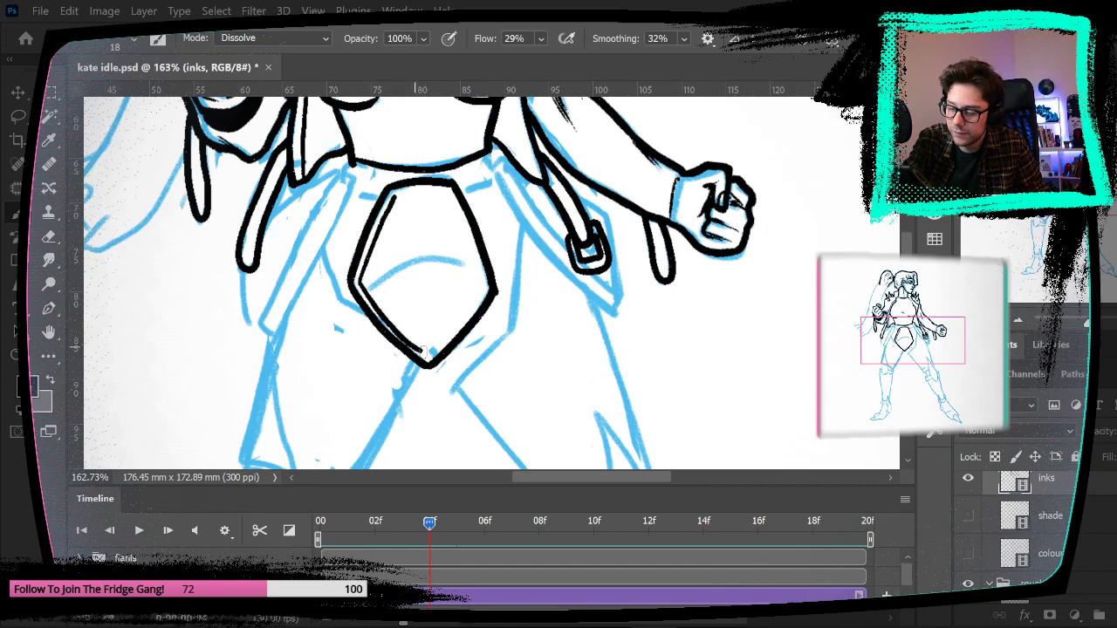
pyautogui.hotkey('ctrl', 'z')
pyautogui.moveTo(354, 277)
pyautogui.mouseDown()
pyautogui.moveTo(428, 361)
pyautogui.moveTo(469, 307)
pyautogui.mouseUp()
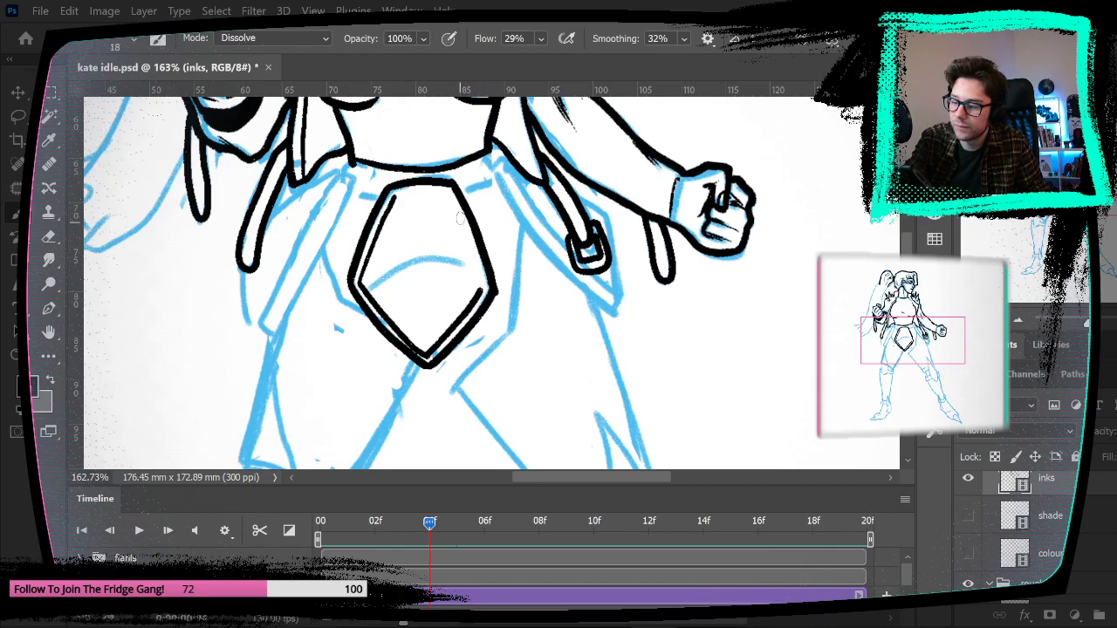
pyautogui.moveTo(458, 212); pyautogui.dragTo(480, 289)
pyautogui.hotkey('ctrl', 'z')
pyautogui.moveTo(449, 193); pyautogui.dragTo(481, 291)
pyautogui.moveTo(409, 191)
pyautogui.mouseDown()
pyautogui.moveTo(448, 195)
pyautogui.moveTo(454, 234)
pyautogui.moveTo(423, 188)
pyautogui.moveTo(451, 197)
pyautogui.mouseUp()
pyautogui.hotkey('ctrl', 'z')
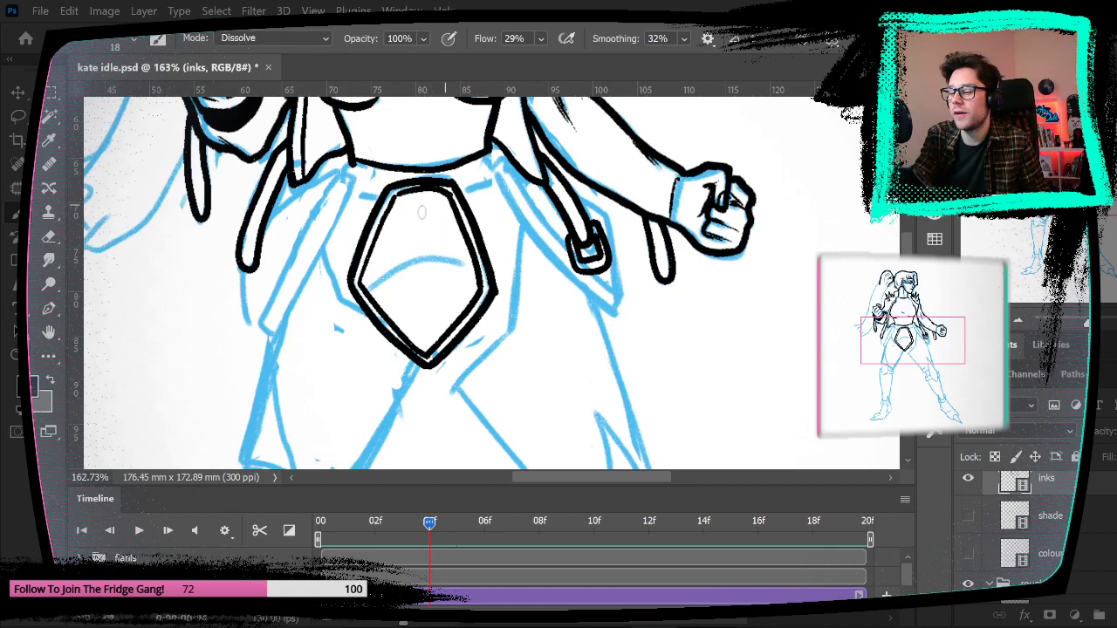
# Step: Ink the curved detail line across the middle of the front plate, following the blue sketch
pyautogui.moveTo(370, 288)
pyautogui.mouseDown()
pyautogui.moveTo(416, 262)
pyautogui.moveTo(434, 269)
pyautogui.mouseUp()
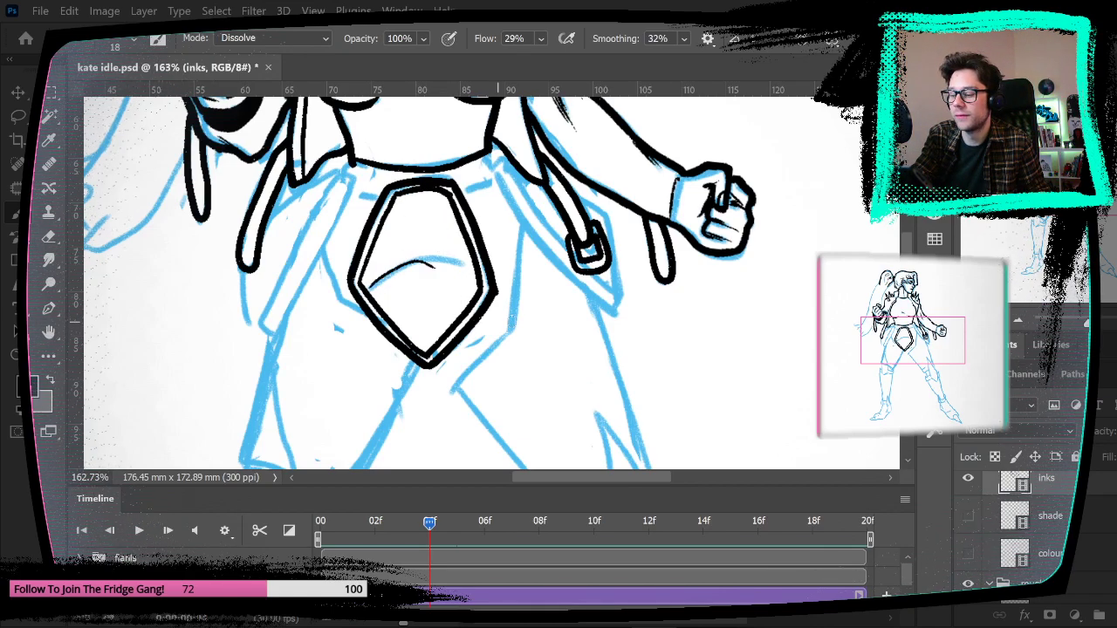
pyautogui.press('Left')
pyautogui.press('Right')
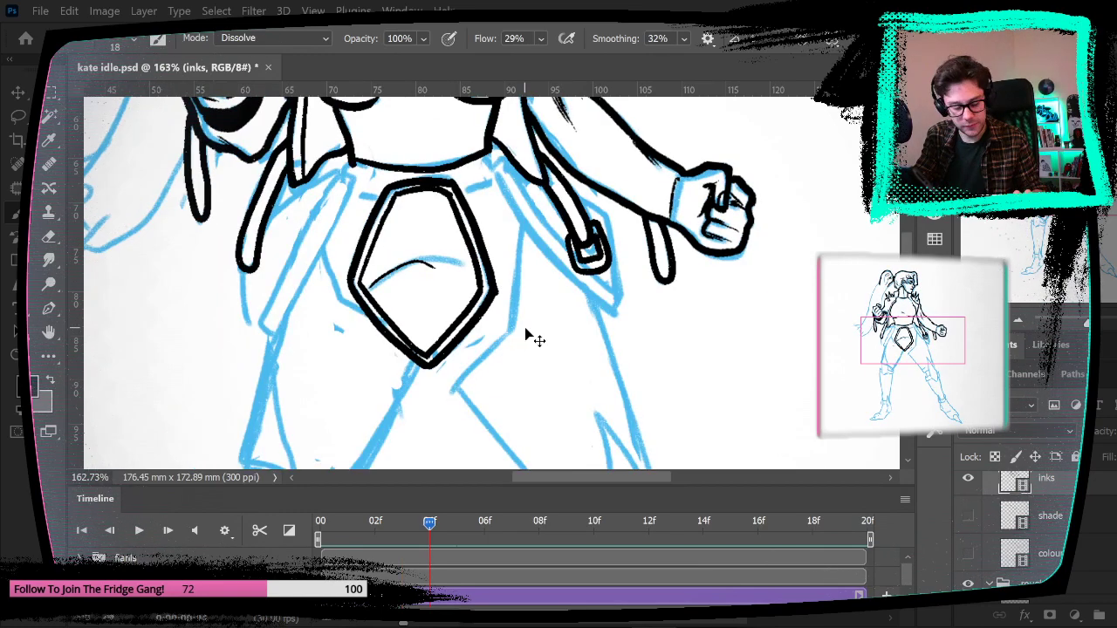
pyautogui.hotkey('ctrl', 'z')
pyautogui.moveTo(363, 288); pyautogui.dragTo(447, 258)
pyautogui.hotkey('ctrl', 'z')
pyautogui.moveTo(370, 281); pyautogui.dragTo(462, 262)
pyautogui.moveTo(372, 286); pyautogui.dragTo(432, 257)
pyautogui.hotkey('ctrl', 'z')
# Step: Ink the diagonal hip strap and the pouch outline behind it on the bent arm's side
pyautogui.moveTo(597, 271)
pyautogui.mouseDown()
pyautogui.moveTo(596, 401)
pyautogui.moveTo(609, 266)
pyautogui.mouseUp()
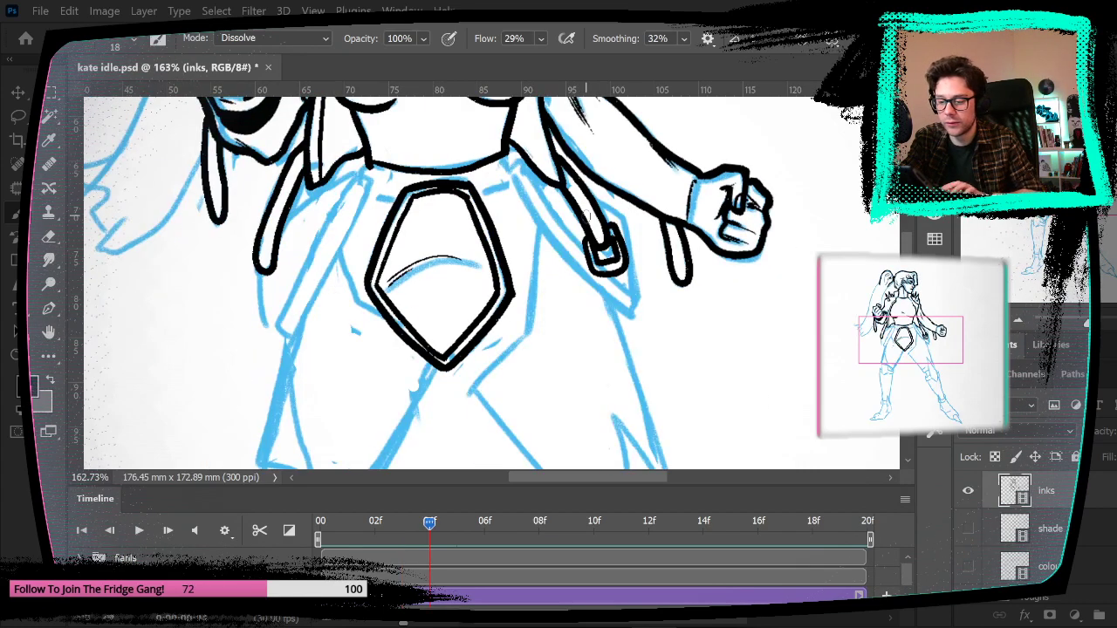
pyautogui.moveTo(374, 181); pyautogui.dragTo(297, 337)
pyautogui.hotkey('ctrl', 'z')
pyautogui.moveTo(373, 182)
pyautogui.mouseDown()
pyautogui.moveTo(287, 347)
pyautogui.moveTo(274, 334)
pyautogui.moveTo(290, 291)
pyautogui.moveTo(375, 173)
pyautogui.mouseUp()
pyautogui.moveTo(267, 294); pyautogui.dragTo(277, 332)
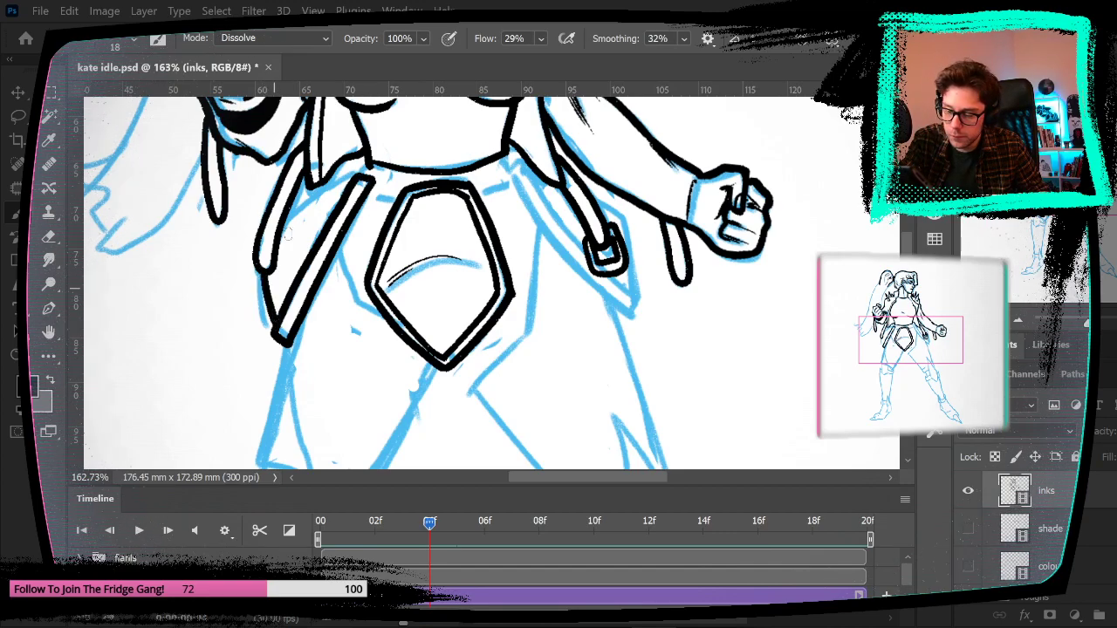
pyautogui.moveTo(276, 236); pyautogui.dragTo(341, 188)
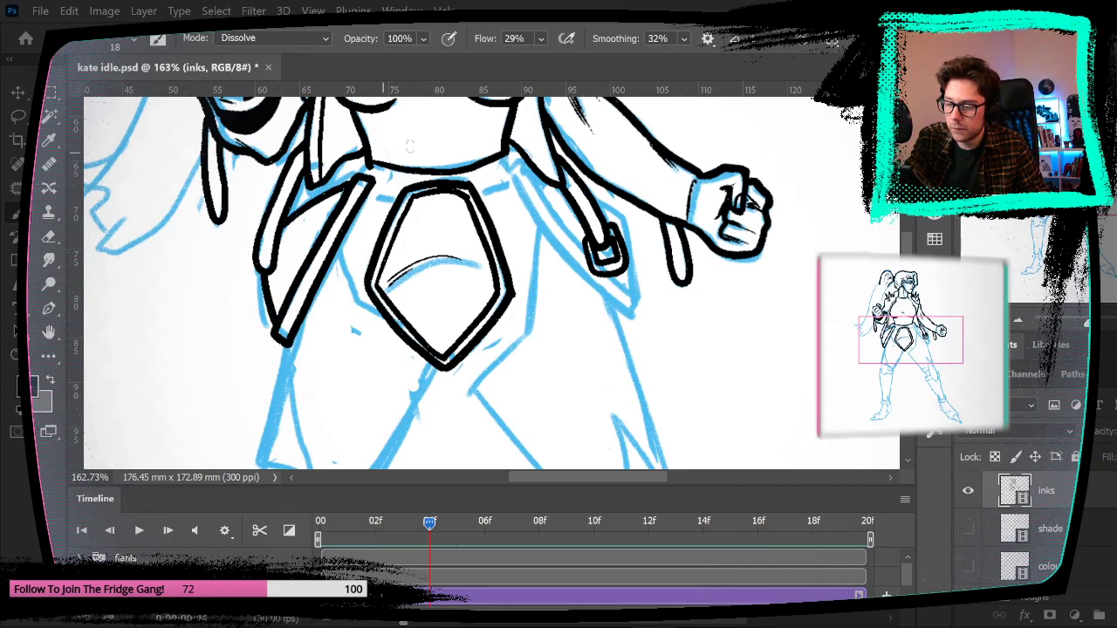
# Step: Ink the short belt lines that join the front plate to the waist on both sides
pyautogui.moveTo(569, 280)
pyautogui.mouseDown()
pyautogui.moveTo(476, 322)
pyautogui.moveTo(473, 314)
pyautogui.mouseUp()
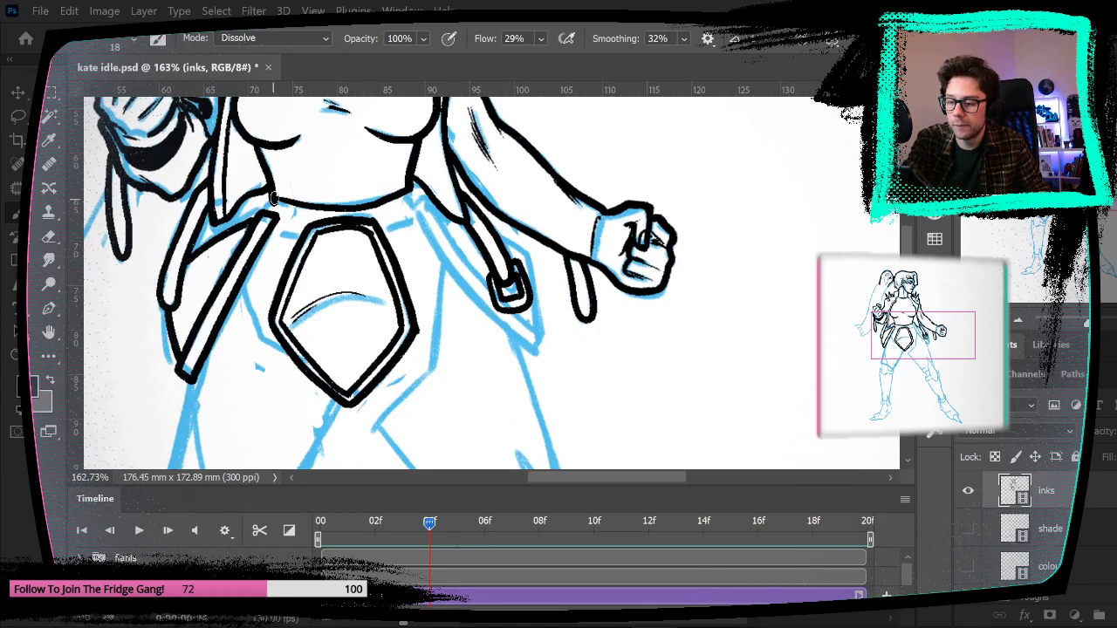
pyautogui.press('e')
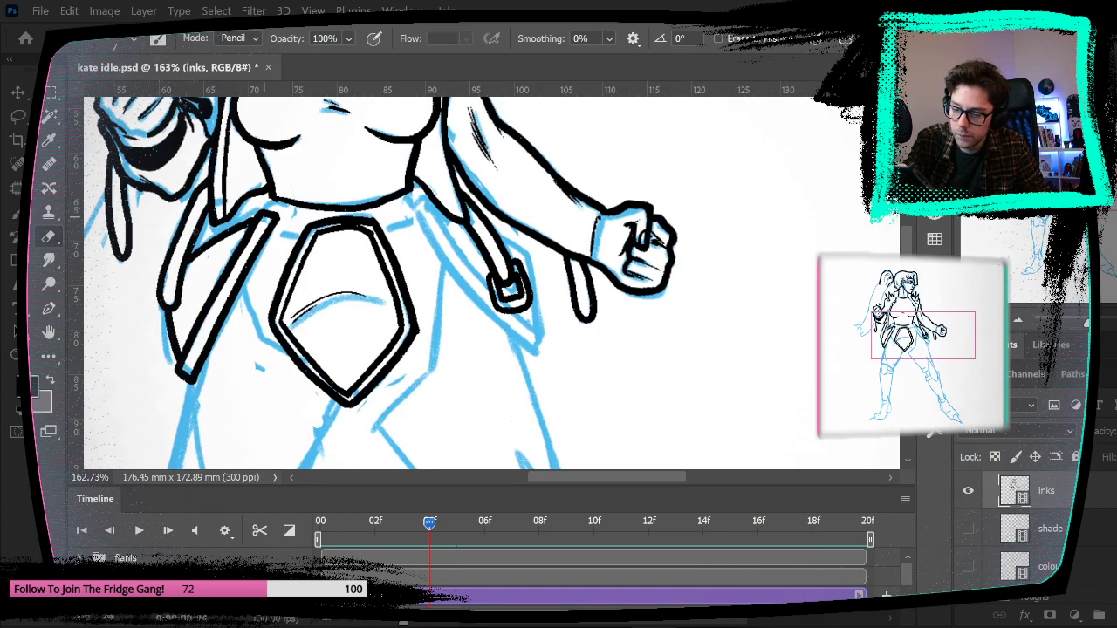
pyautogui.press('b')
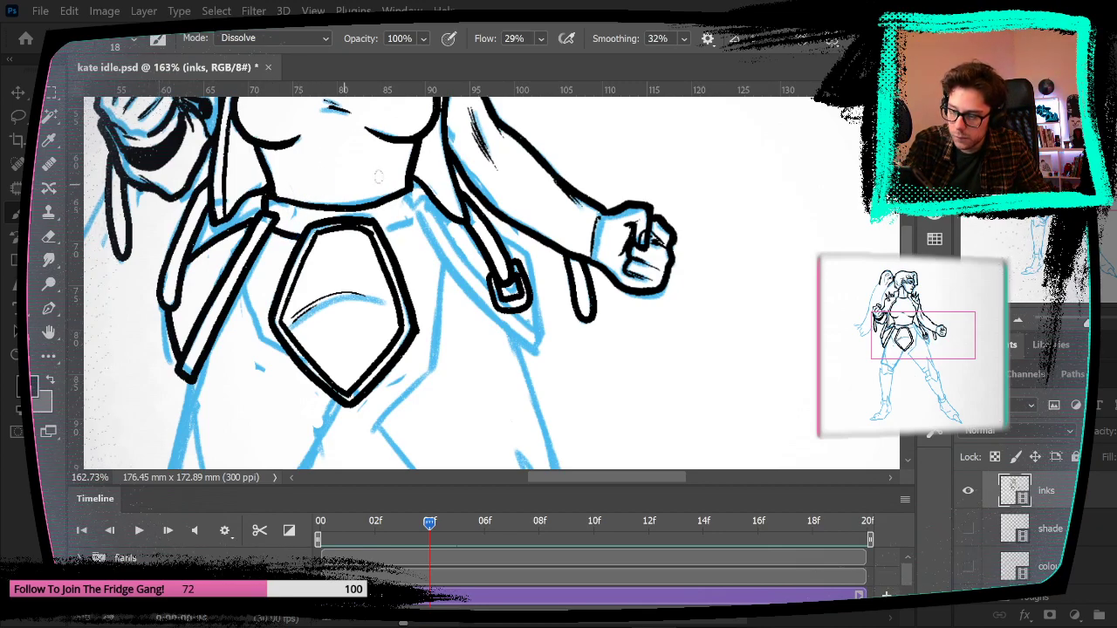
pyautogui.moveTo(382, 230)
pyautogui.mouseDown()
pyautogui.moveTo(422, 219)
pyautogui.moveTo(487, 298)
pyautogui.mouseUp()
pyautogui.hotkey('ctrl', 'z')
# Step: Ink the diagonal hip strap on the extended arm's side, checking its shape against the neighbouring frames
pyautogui.moveTo(414, 203)
pyautogui.mouseDown()
pyautogui.moveTo(445, 260)
pyautogui.moveTo(526, 341)
pyautogui.mouseUp()
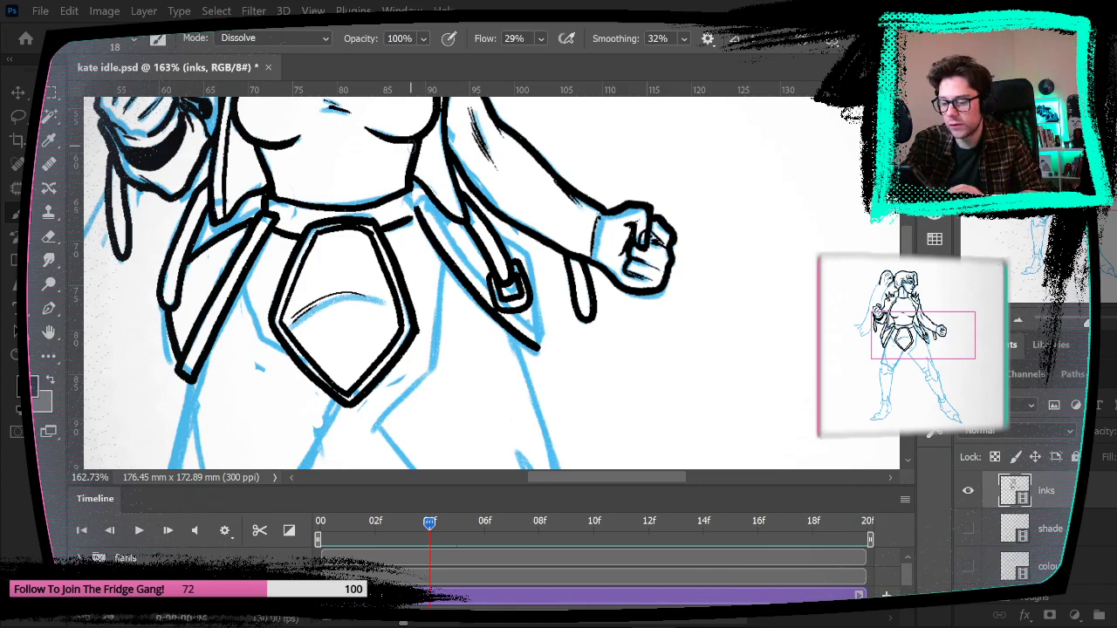
pyautogui.press('Left')
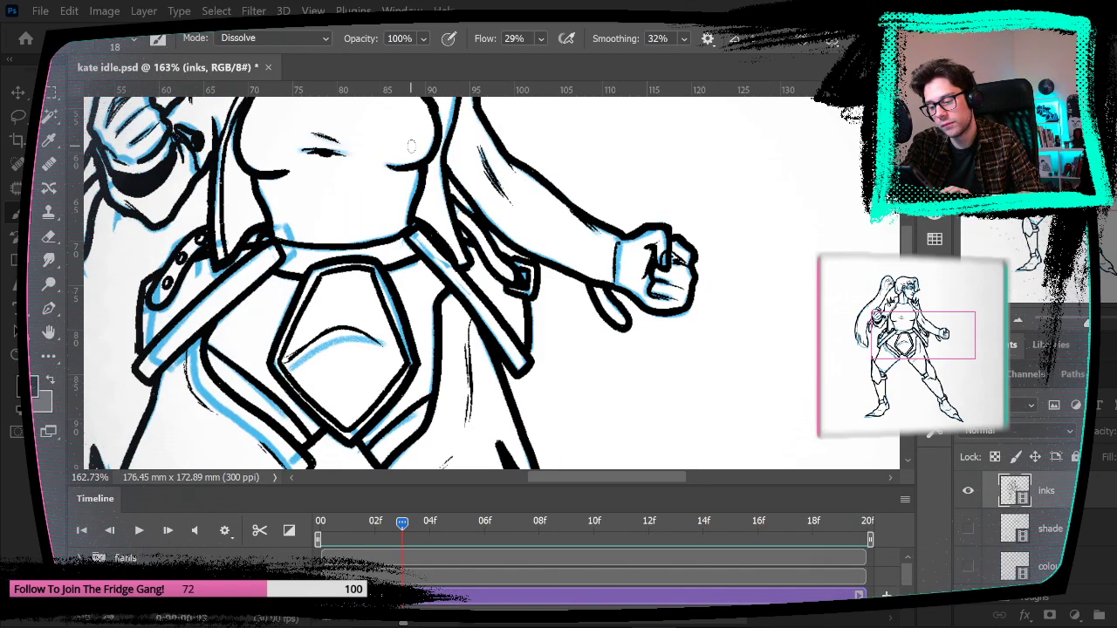
pyautogui.press('Right')
pyautogui.press('Right')
pyautogui.press('Right')
pyautogui.press('Left')
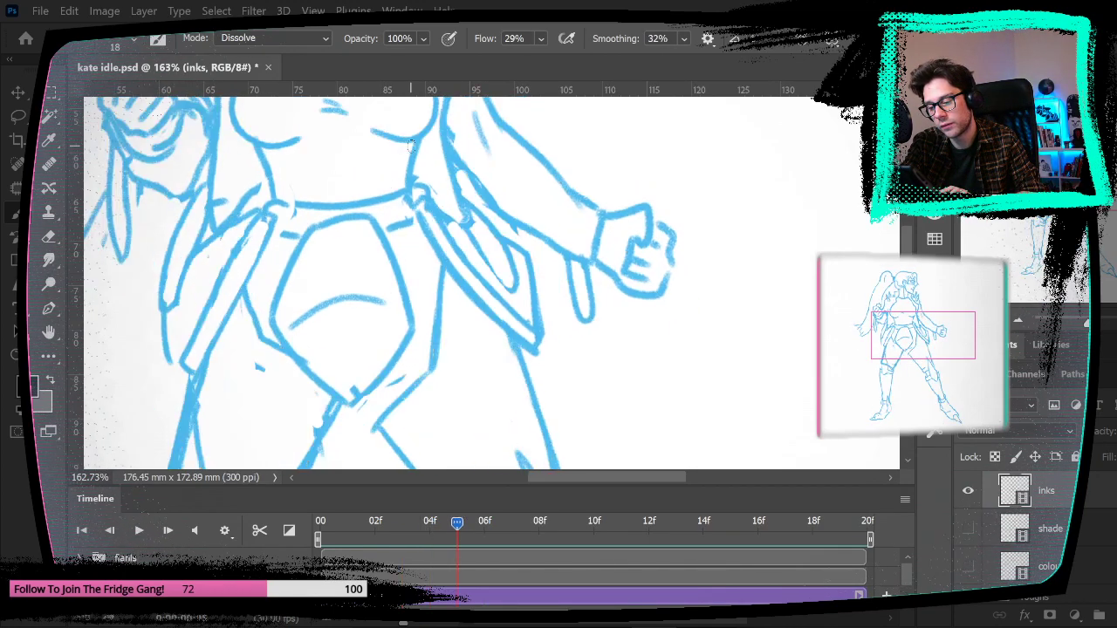
pyautogui.press('Left')
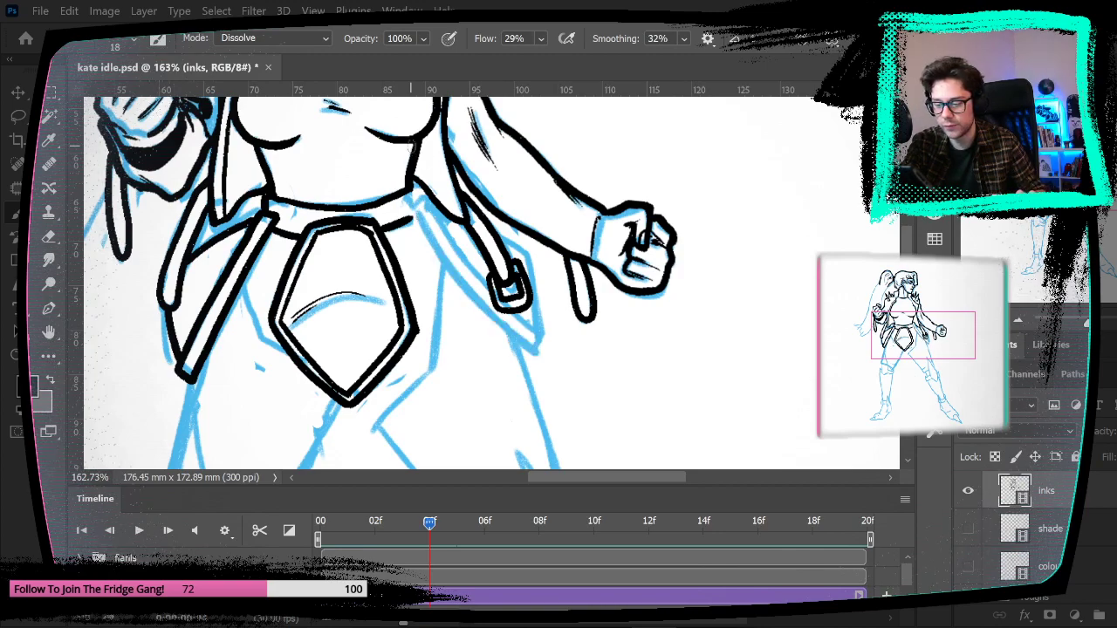
pyautogui.moveTo(413, 202); pyautogui.dragTo(505, 321)
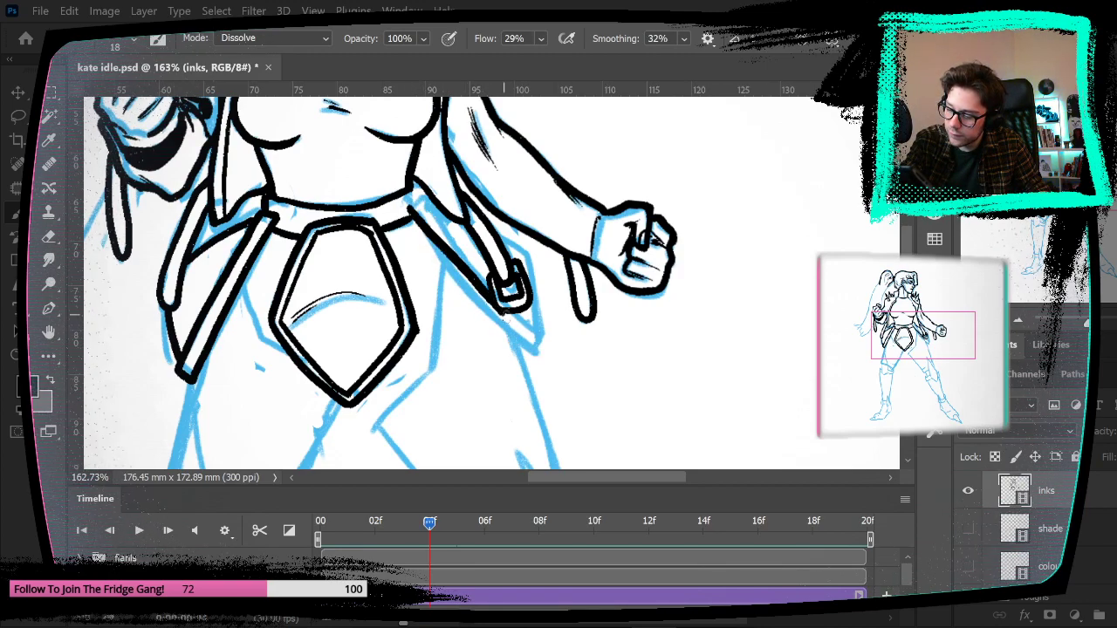
pyautogui.moveTo(544, 346); pyautogui.dragTo(524, 307)
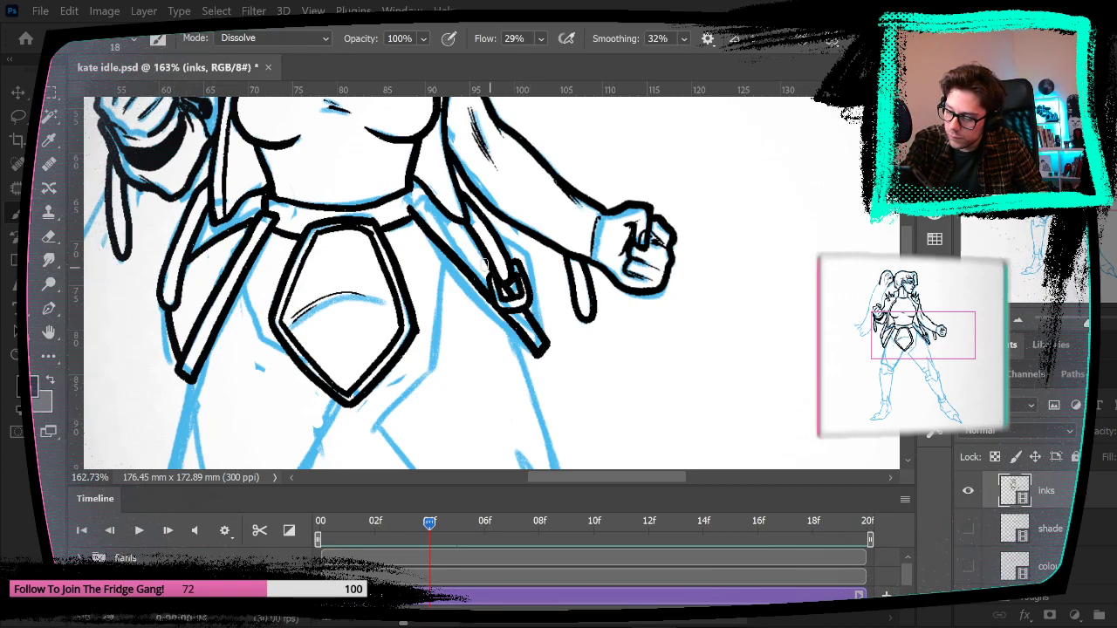
pyautogui.moveTo(491, 274); pyautogui.dragTo(428, 204)
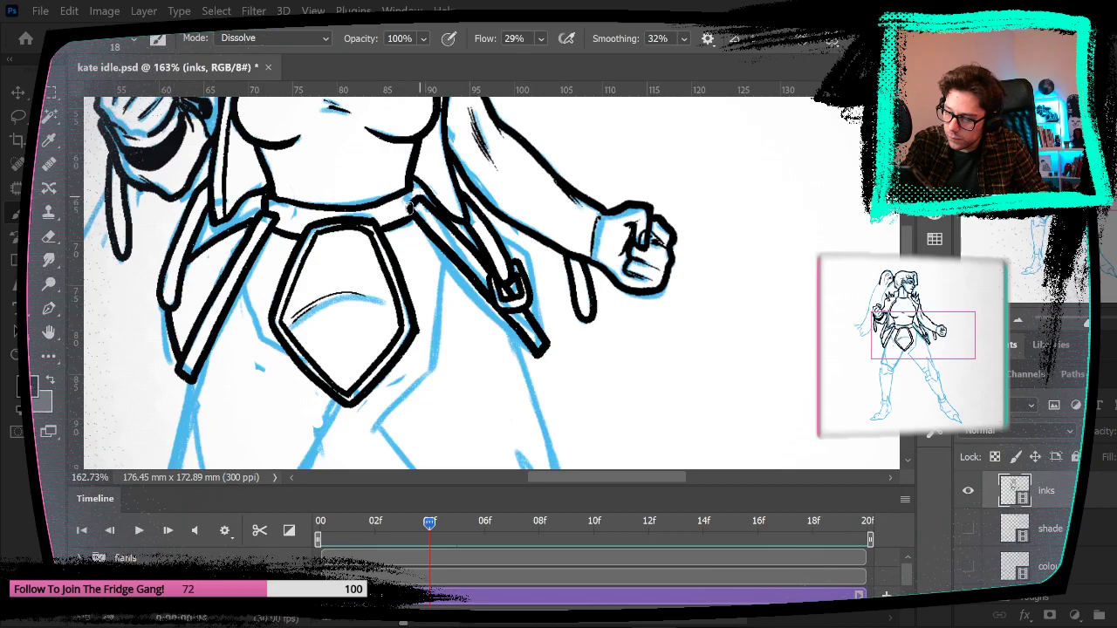
# Step: Ink the pouch outline behind the buckled strap on the extended arm's hip, redoing the stroke until it fits
pyautogui.moveTo(543, 329); pyautogui.dragTo(526, 243)
pyautogui.hotkey('ctrl', 'z')
pyautogui.moveTo(543, 323)
pyautogui.mouseDown()
pyautogui.moveTo(522, 236)
pyautogui.moveTo(484, 226)
pyautogui.mouseUp()
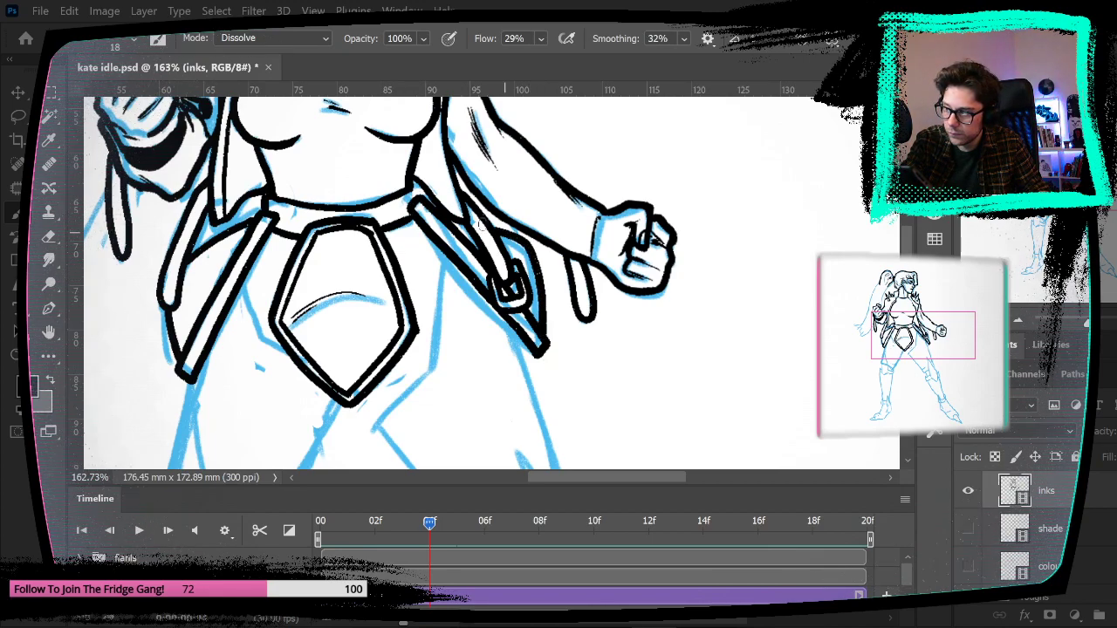
pyautogui.hotkey('ctrl', 'z')
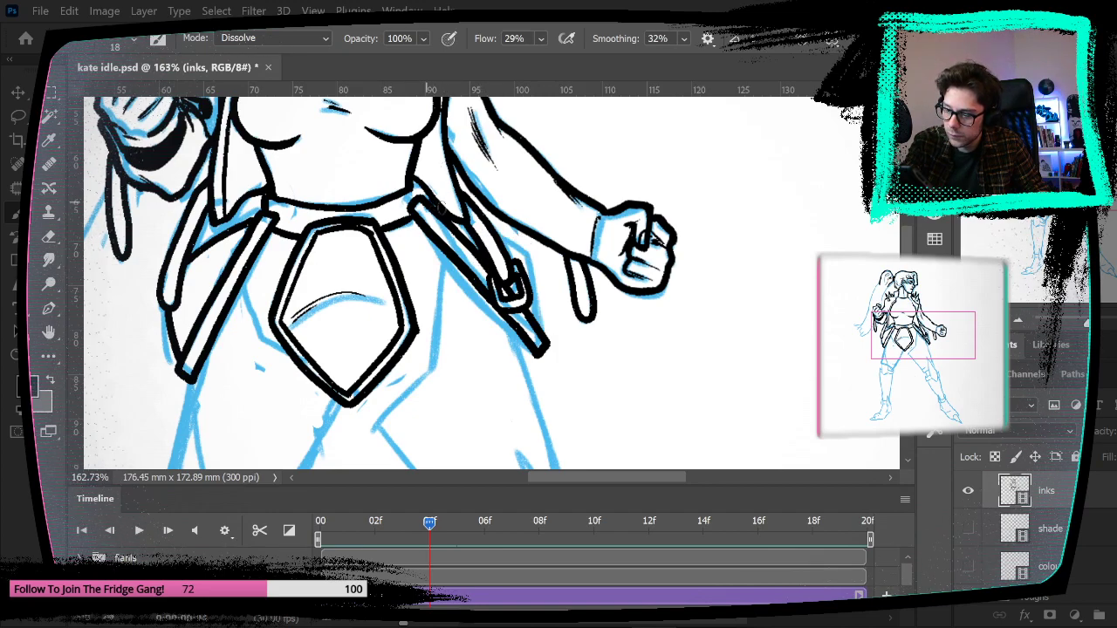
pyautogui.hotkey('ctrl', 'z')
pyautogui.moveTo(486, 219); pyautogui.dragTo(533, 253)
pyautogui.hotkey('ctrl', 'z')
pyautogui.moveTo(485, 218)
pyautogui.mouseDown()
pyautogui.moveTo(531, 263)
pyautogui.moveTo(541, 314)
pyautogui.mouseUp()
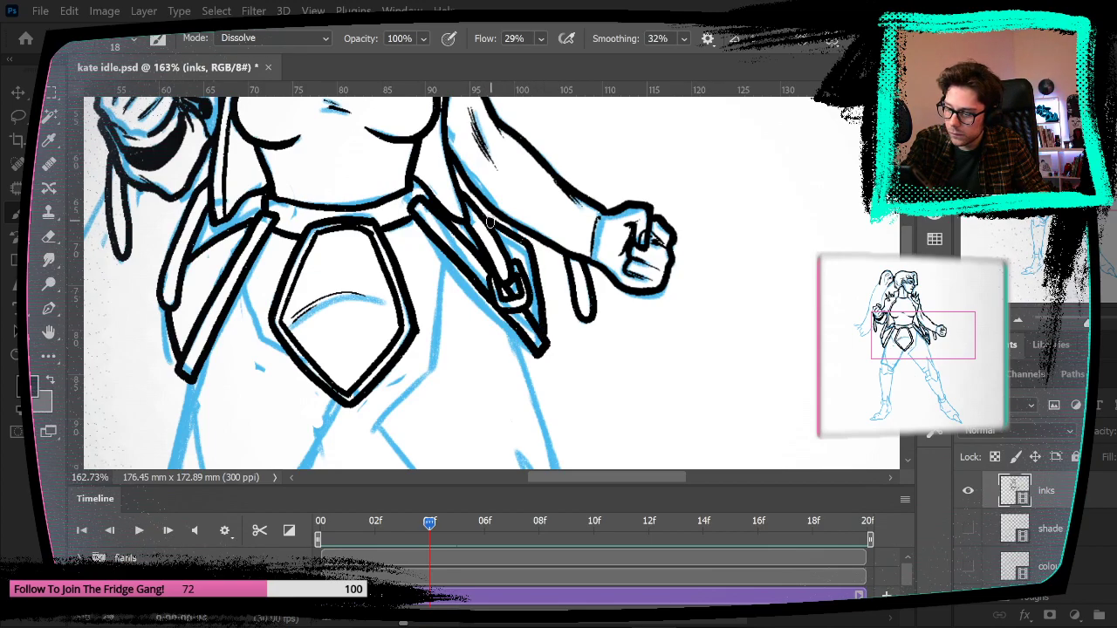
# Step: Ink the curved edge running from the diagonal hip strap down behind the front plate on the bent arm's side, checking the neighbouring frame
pyautogui.moveTo(622, 363)
pyautogui.mouseDown()
pyautogui.moveTo(707, 348)
pyautogui.moveTo(718, 369)
pyautogui.moveTo(725, 219)
pyautogui.moveTo(739, 278)
pyautogui.moveTo(725, 199)
pyautogui.mouseUp()
pyautogui.moveTo(379, 168); pyautogui.dragTo(411, 210)
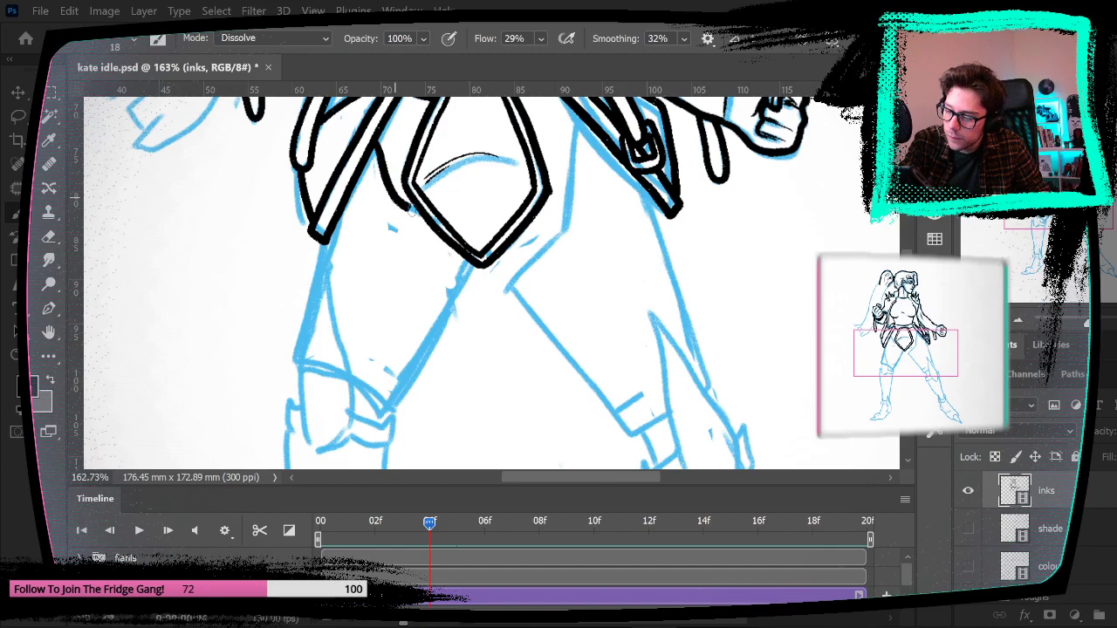
pyautogui.moveTo(378, 352)
pyautogui.mouseDown()
pyautogui.moveTo(459, 294)
pyautogui.moveTo(449, 442)
pyautogui.moveTo(456, 275)
pyautogui.mouseUp()
pyautogui.press('Left')
pyautogui.press('Right')
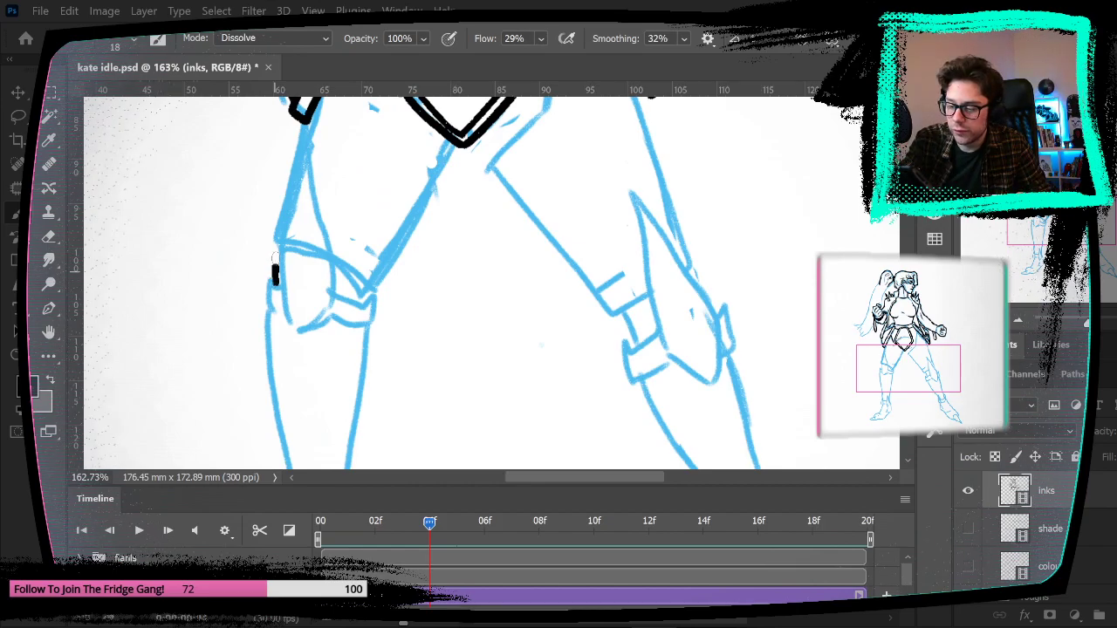
# Step: Ink the pointed knee guard and its strap end on the leg at the bent arm's side
pyautogui.moveTo(305, 117)
pyautogui.mouseDown()
pyautogui.moveTo(334, 286)
pyautogui.moveTo(265, 307)
pyautogui.moveTo(290, 328)
pyautogui.mouseUp()
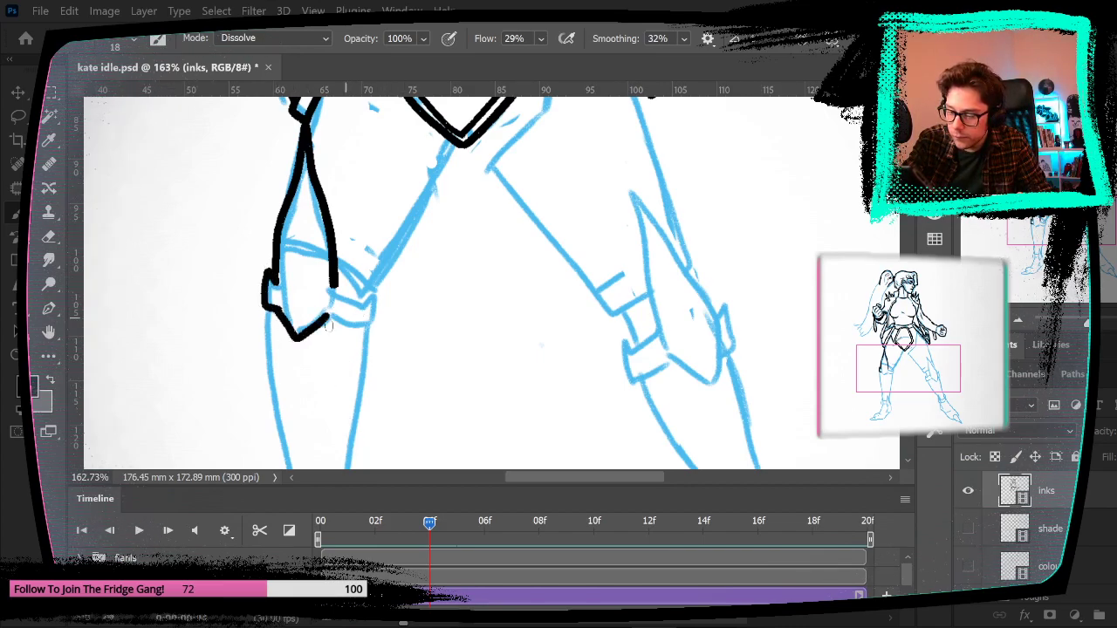
pyautogui.moveTo(325, 319); pyautogui.dragTo(371, 320)
pyautogui.moveTo(330, 286)
pyautogui.mouseDown()
pyautogui.moveTo(362, 294)
pyautogui.moveTo(372, 284)
pyautogui.moveTo(372, 330)
pyautogui.mouseUp()
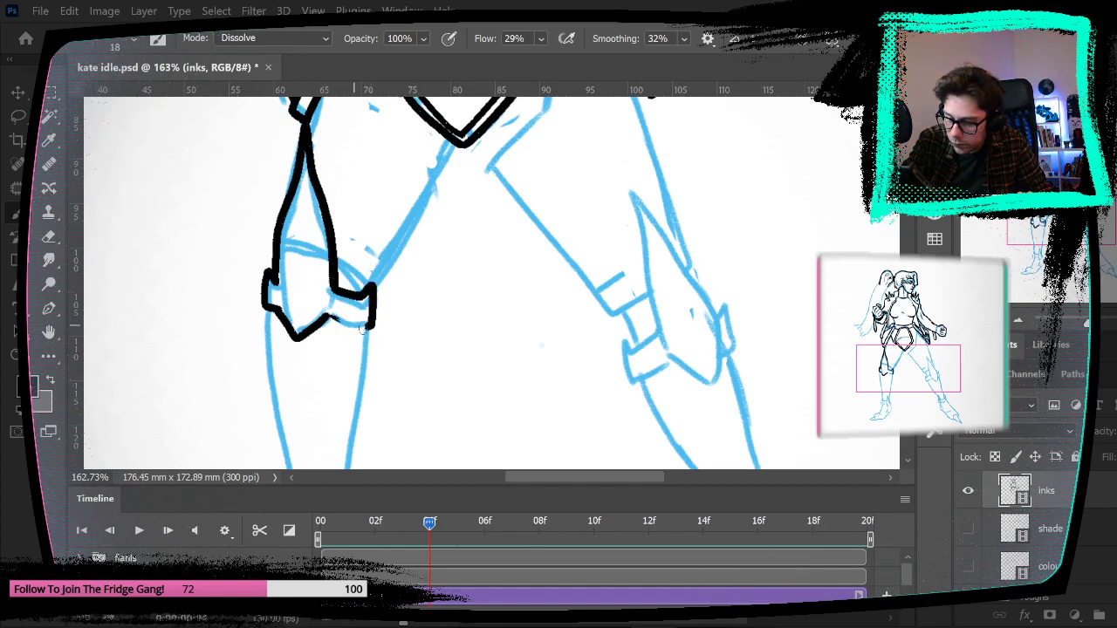
pyautogui.moveTo(436, 337)
pyautogui.mouseDown()
pyautogui.moveTo(431, 199)
pyautogui.moveTo(394, 387)
pyautogui.mouseUp()
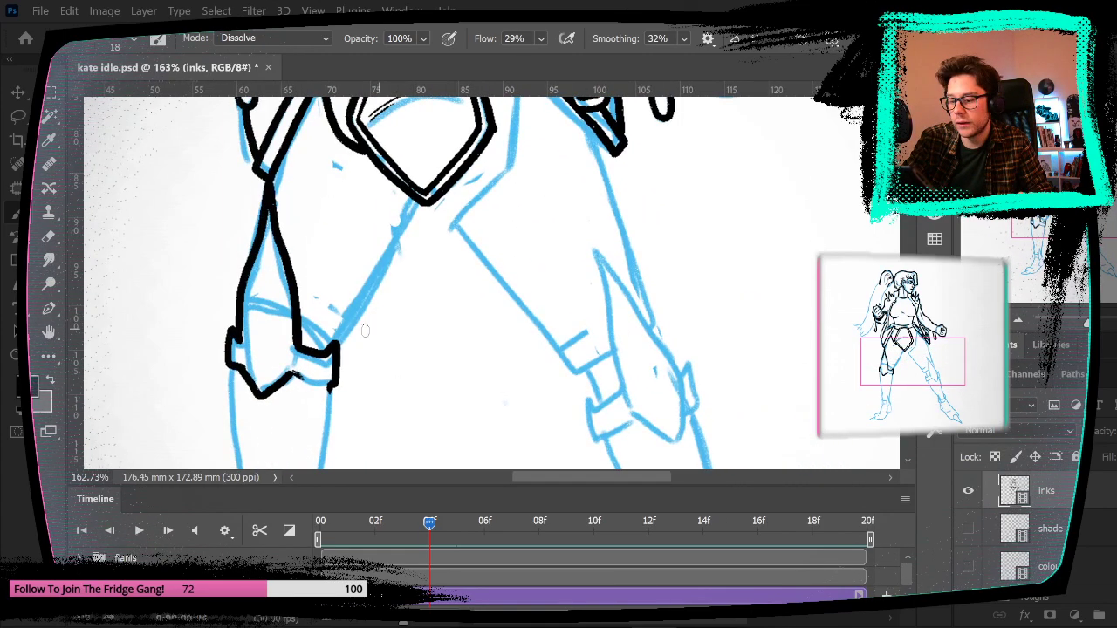
pyautogui.moveTo(297, 319); pyautogui.dragTo(334, 346)
pyautogui.hotkey('ctrl', 'z')
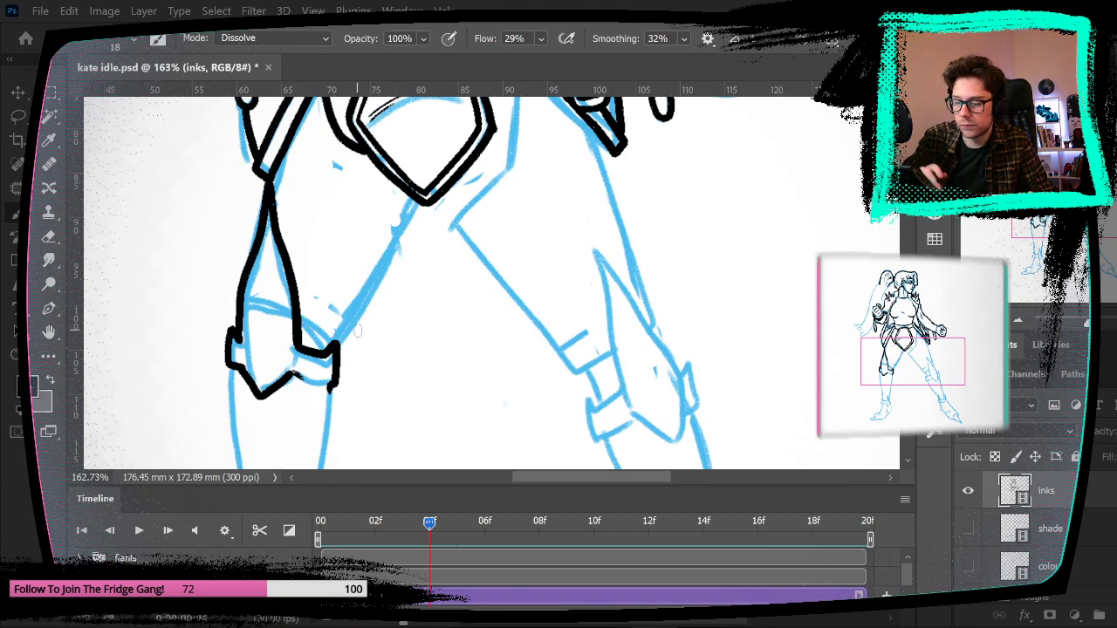
# Step: Compare the knee guard with the previous frame, then erase its outer edge and re-ink it as one smooth curve down to the lower point
pyautogui.press('Left')
pyautogui.press('Right')
pyautogui.press('Left')
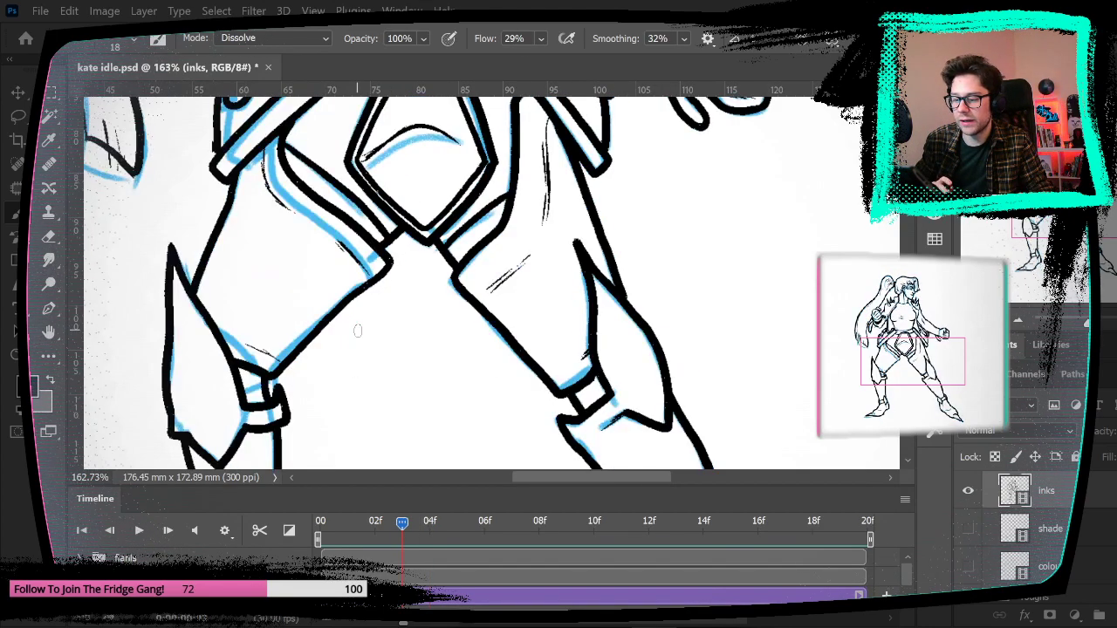
pyautogui.press('Right')
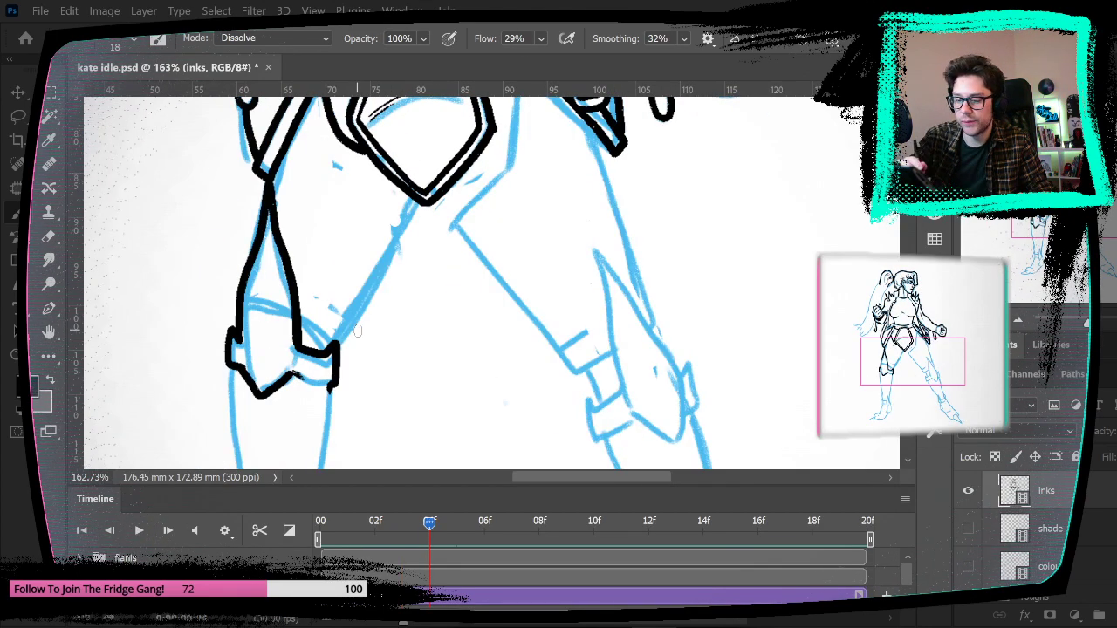
pyautogui.press('e')
pyautogui.moveTo(237, 345); pyautogui.dragTo(262, 200)
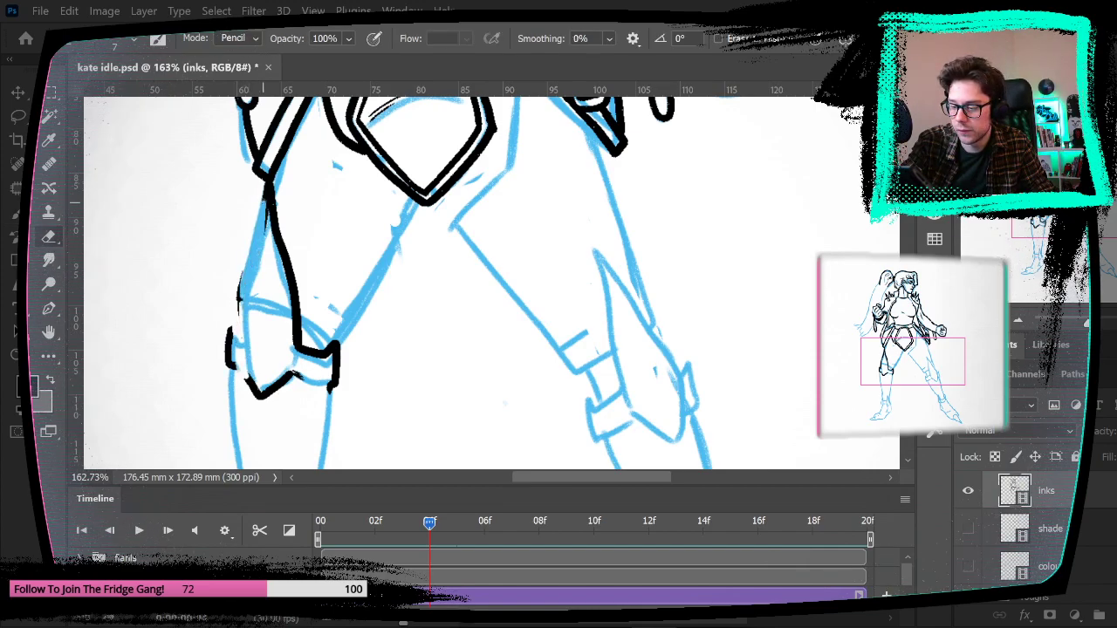
pyautogui.moveTo(234, 362)
pyautogui.mouseDown()
pyautogui.moveTo(231, 327)
pyautogui.moveTo(224, 367)
pyautogui.mouseUp()
pyautogui.press('b')
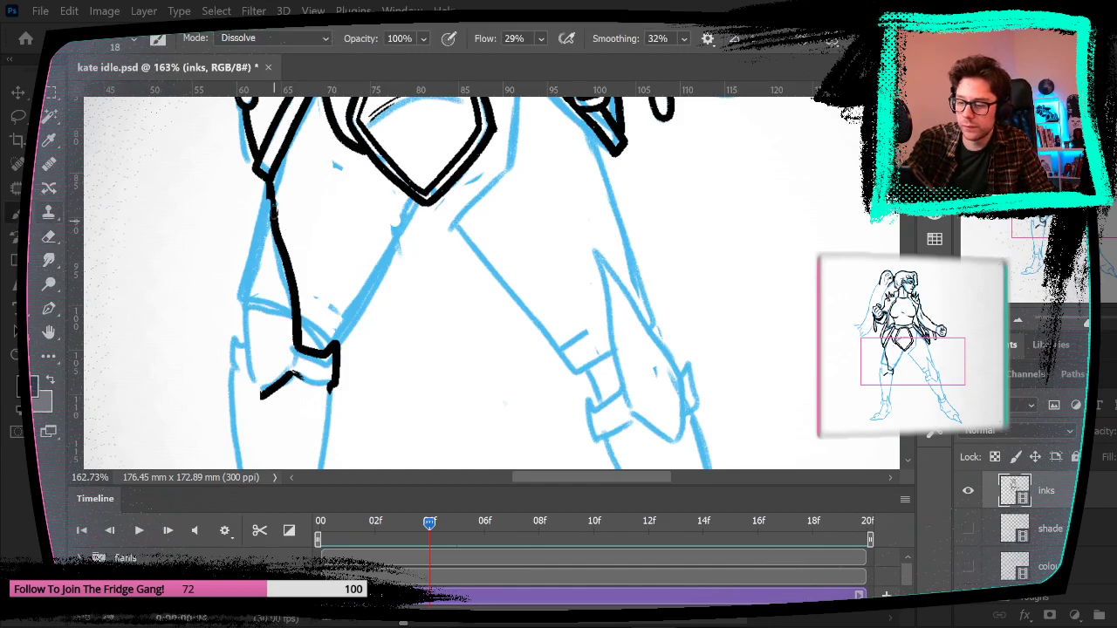
pyautogui.moveTo(266, 174); pyautogui.dragTo(232, 334)
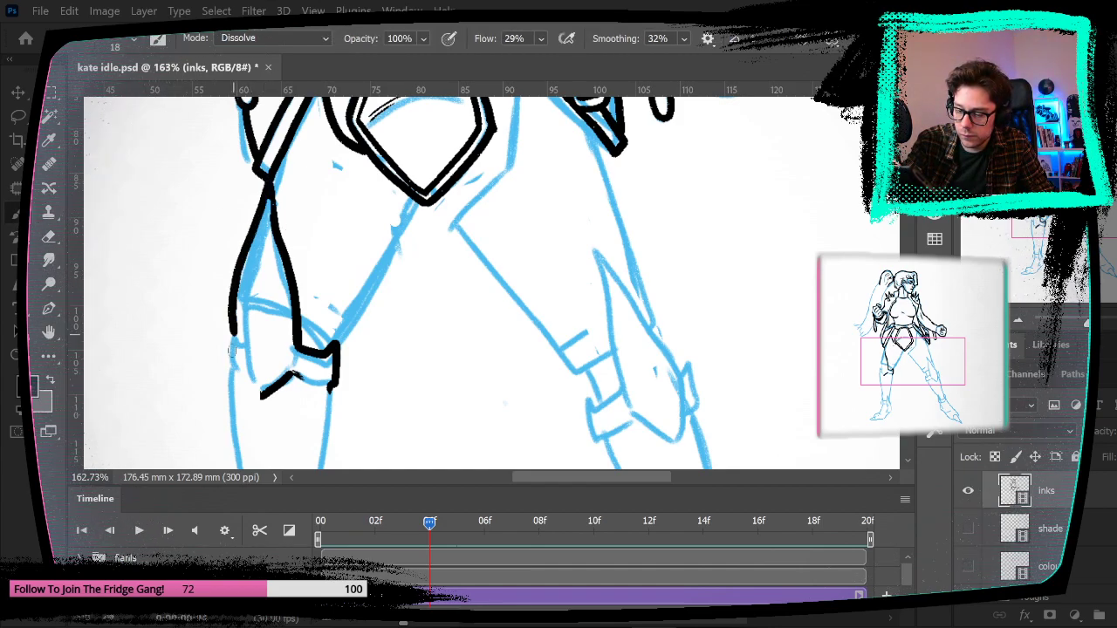
pyautogui.hotkey('ctrl', 'z')
pyautogui.moveTo(266, 178)
pyautogui.mouseDown()
pyautogui.moveTo(232, 312)
pyautogui.moveTo(234, 365)
pyautogui.moveTo(260, 403)
pyautogui.mouseUp()
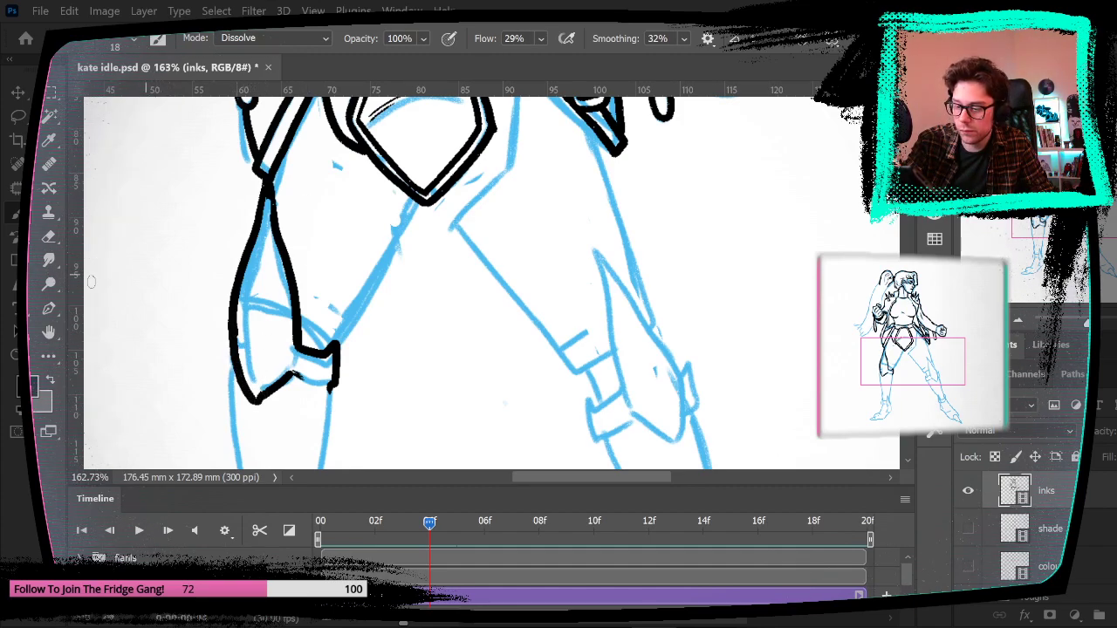
# Step: Erase the knee guard's inner edge and re-ink it as a straighter line from the upper tip to the strap
pyautogui.press('e')
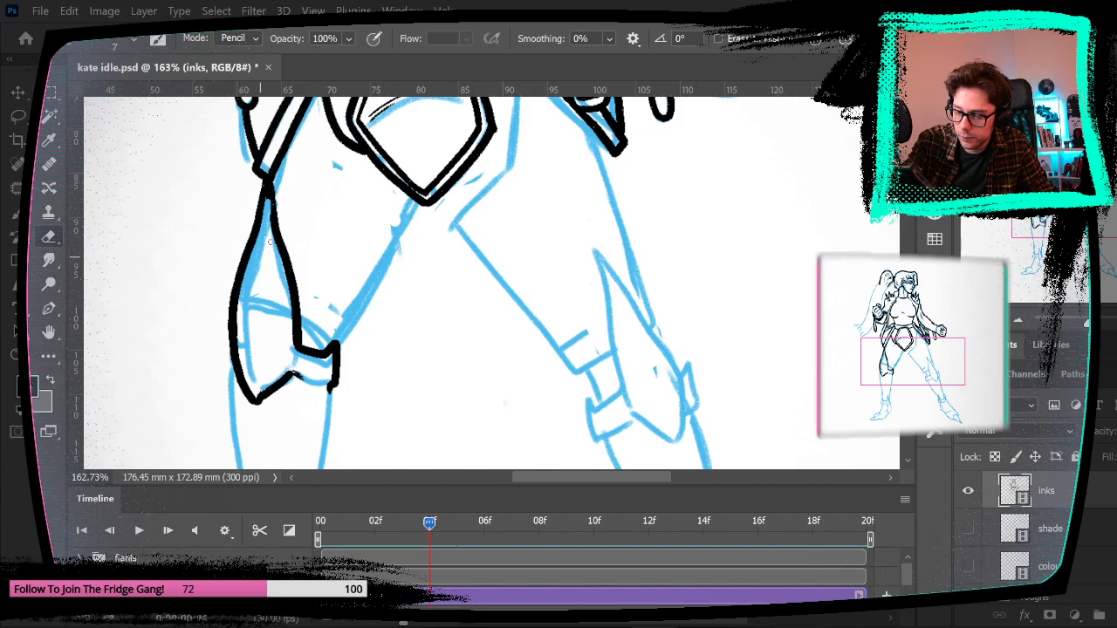
pyautogui.moveTo(272, 206); pyautogui.dragTo(297, 347)
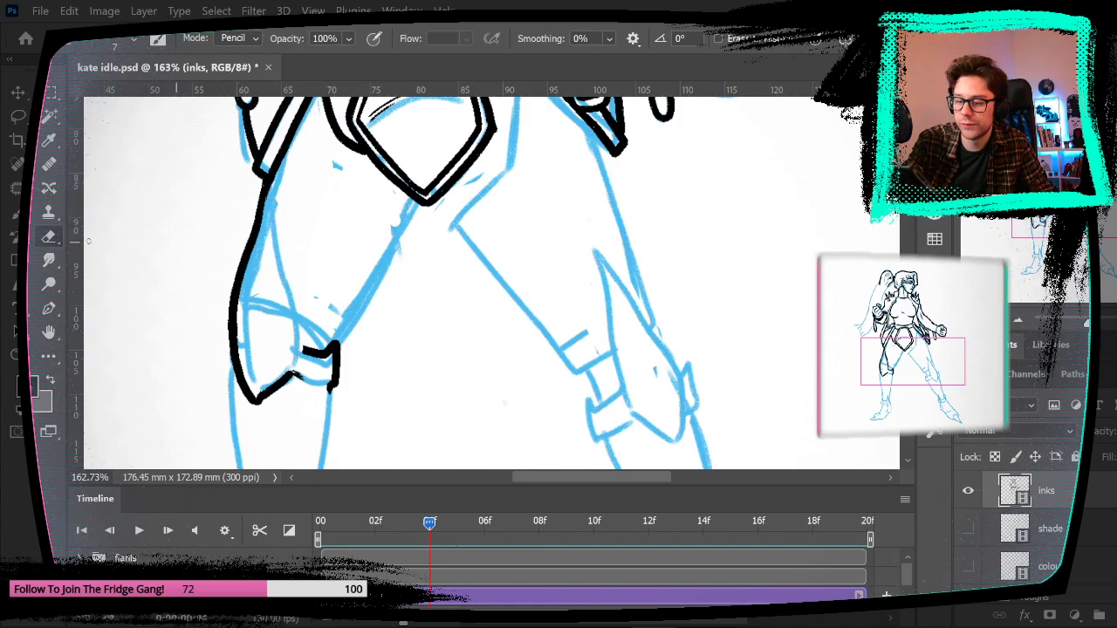
pyautogui.press('b')
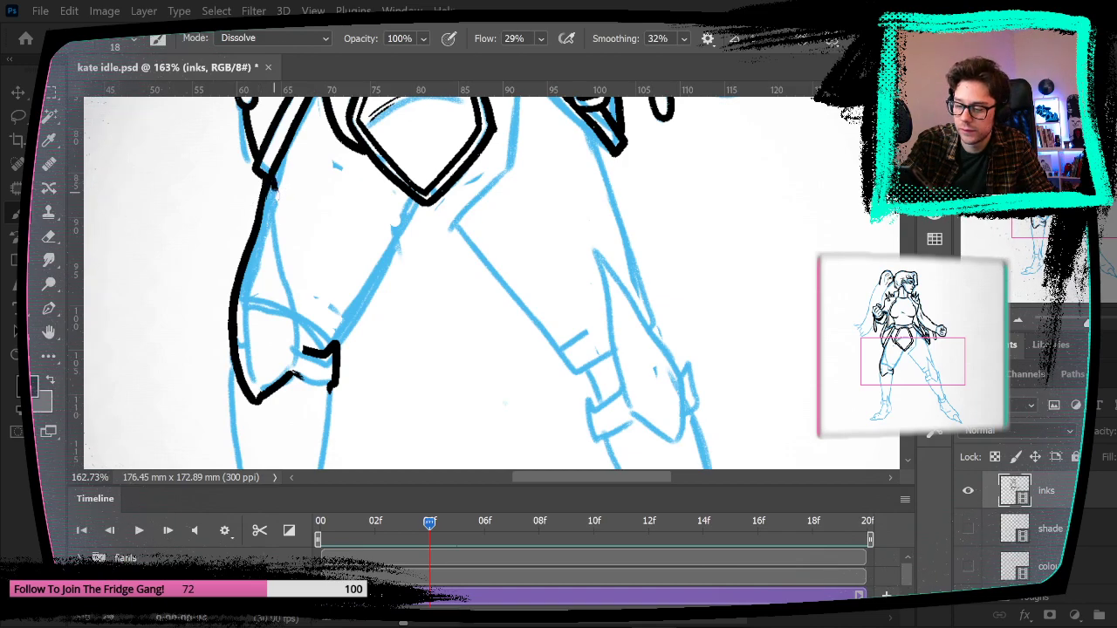
pyautogui.moveTo(272, 186); pyautogui.dragTo(281, 234)
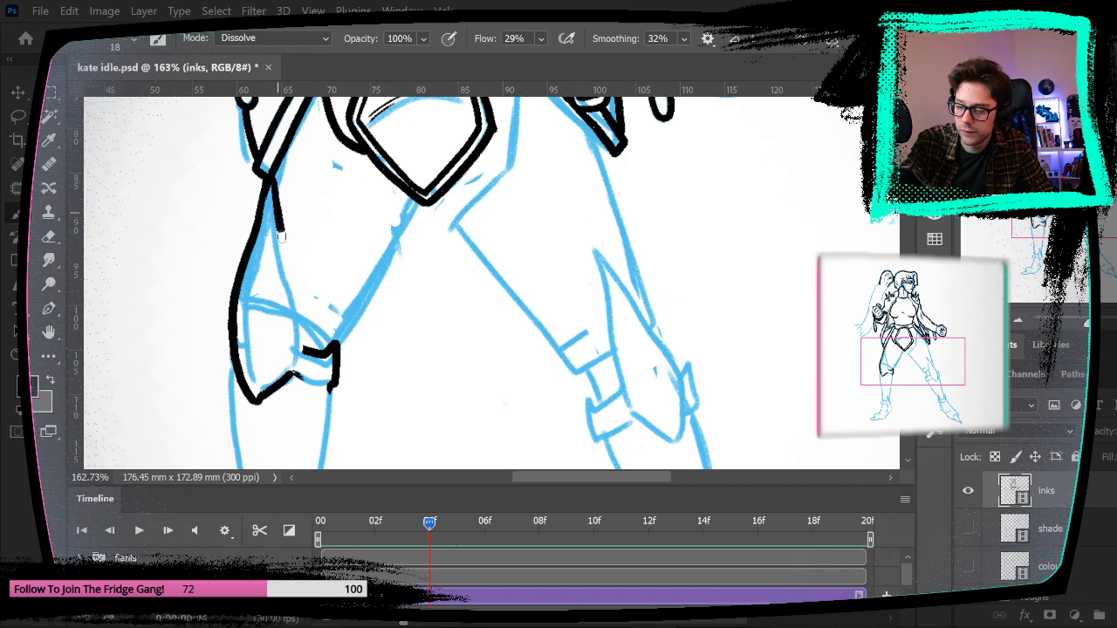
pyautogui.moveTo(292, 276); pyautogui.dragTo(302, 329)
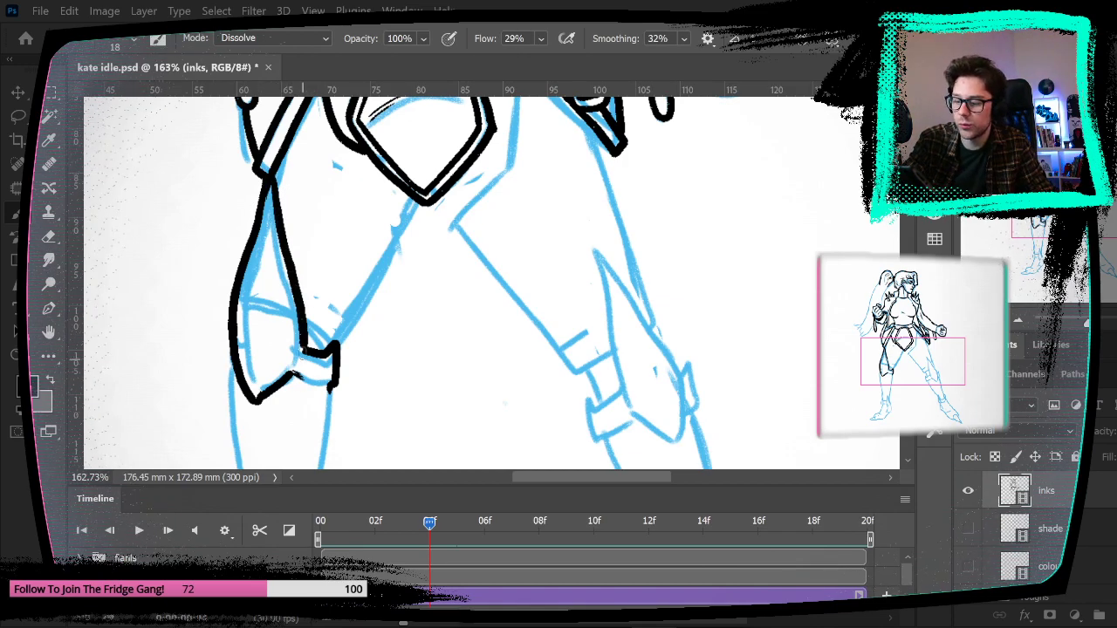
# Step: Ink the inner thigh line from the front plate's lower tip to the knee and the short thigh edge above the knee strap
pyautogui.moveTo(436, 398); pyautogui.dragTo(499, 297)
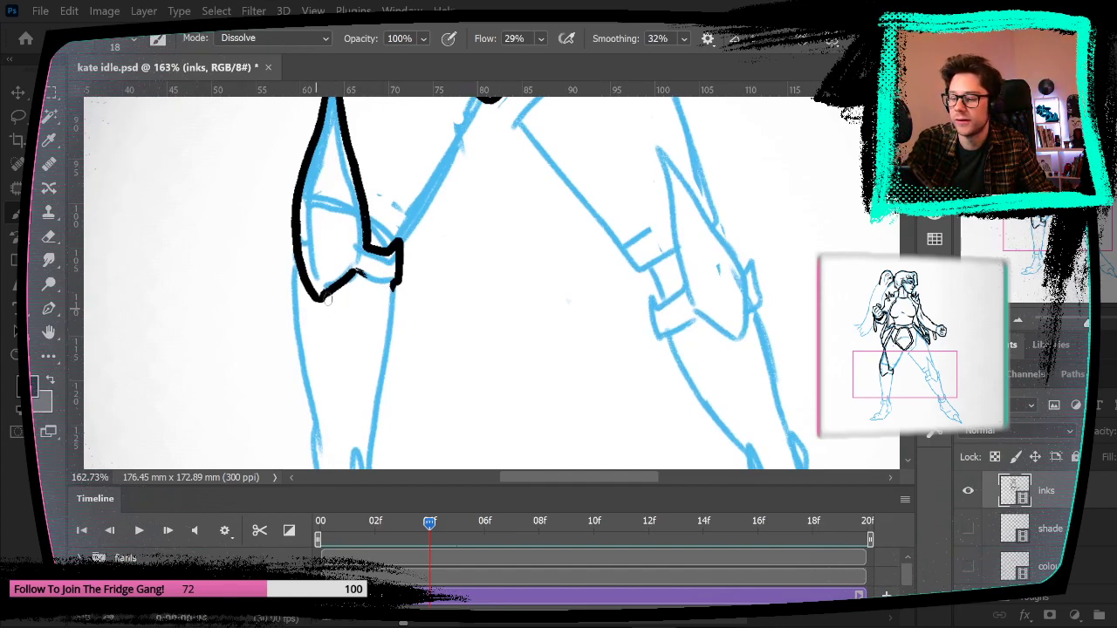
pyautogui.moveTo(506, 349); pyautogui.dragTo(479, 413)
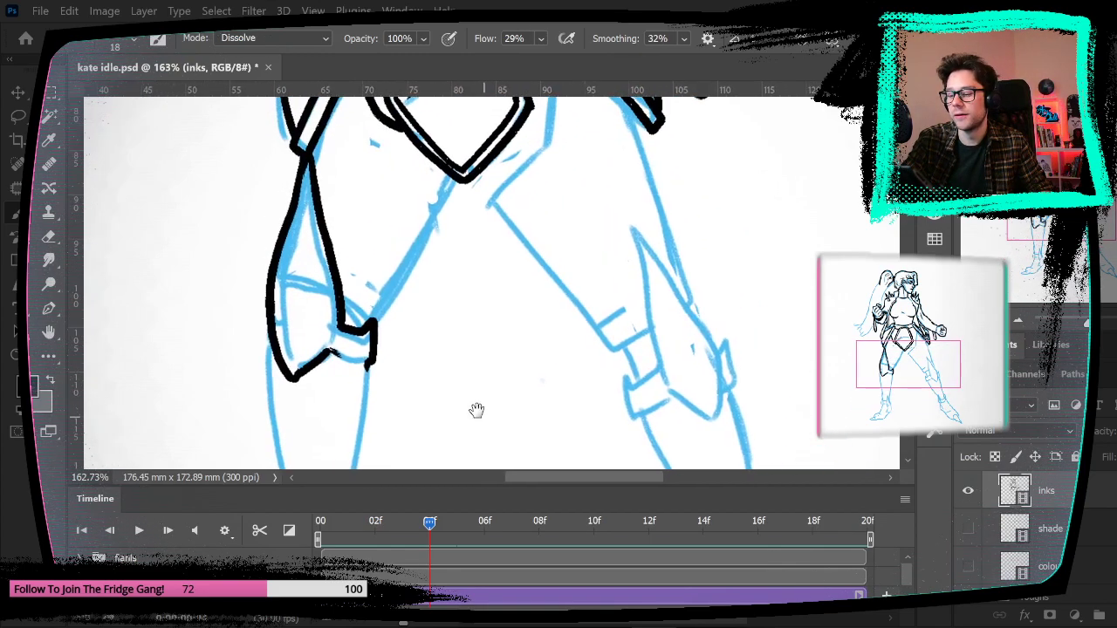
pyautogui.moveTo(341, 301)
pyautogui.mouseDown()
pyautogui.moveTo(375, 319)
pyautogui.moveTo(463, 179)
pyautogui.mouseUp()
pyautogui.hotkey('ctrl', 'z')
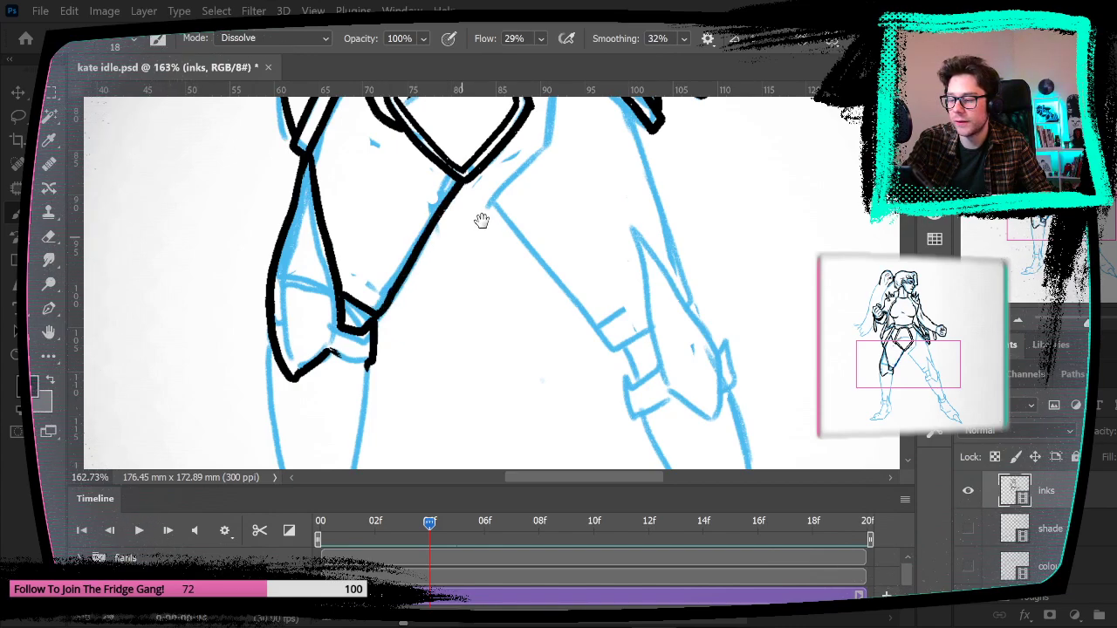
# Step: Add thin fold lines on the upper thigh and just above the knee strap on the same leg
pyautogui.moveTo(480, 225); pyautogui.dragTo(451, 387)
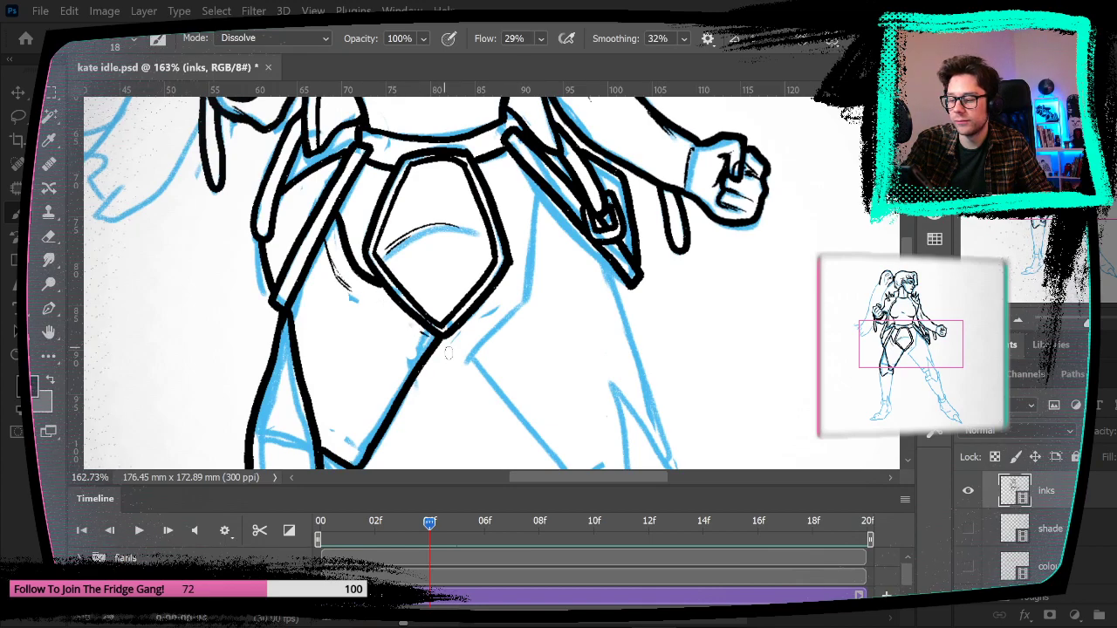
pyautogui.moveTo(409, 450); pyautogui.dragTo(428, 361)
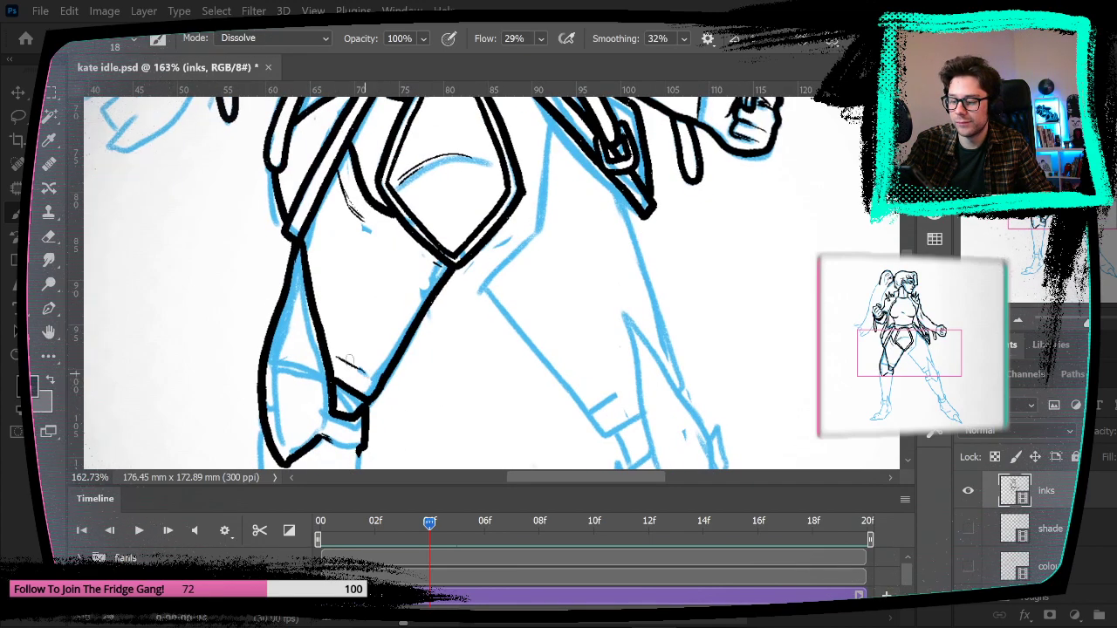
pyautogui.hotkey('ctrl', 'z')
pyautogui.moveTo(337, 356); pyautogui.dragTo(366, 373)
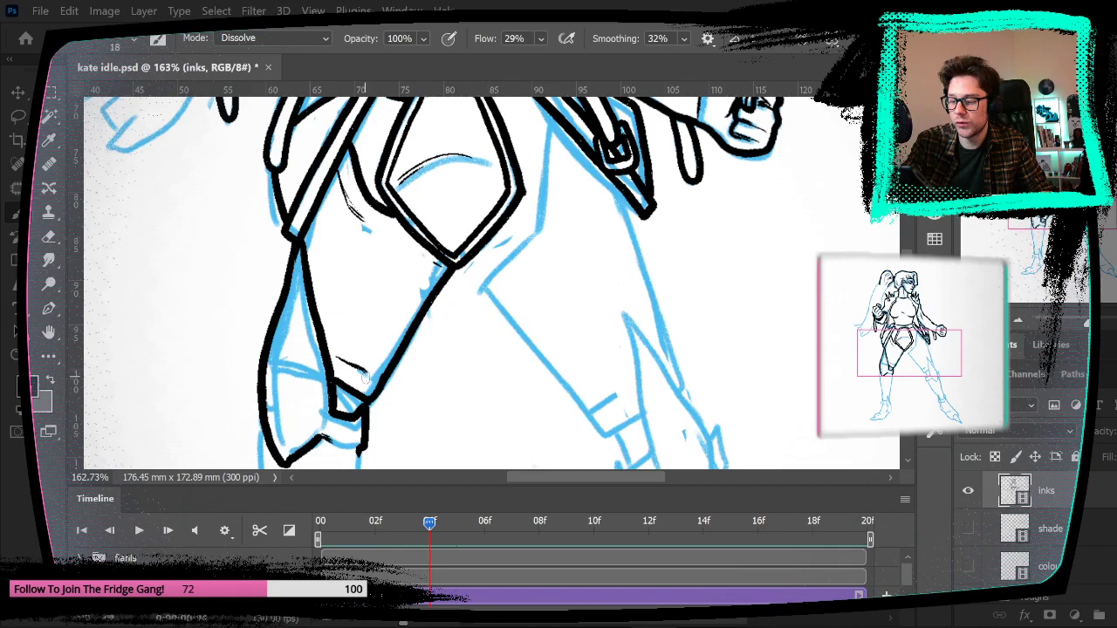
# Step: Ink both sides of the lower leg from the knee guard down to the ankle on the bent arm's side
pyautogui.moveTo(528, 363); pyautogui.dragTo(570, 236)
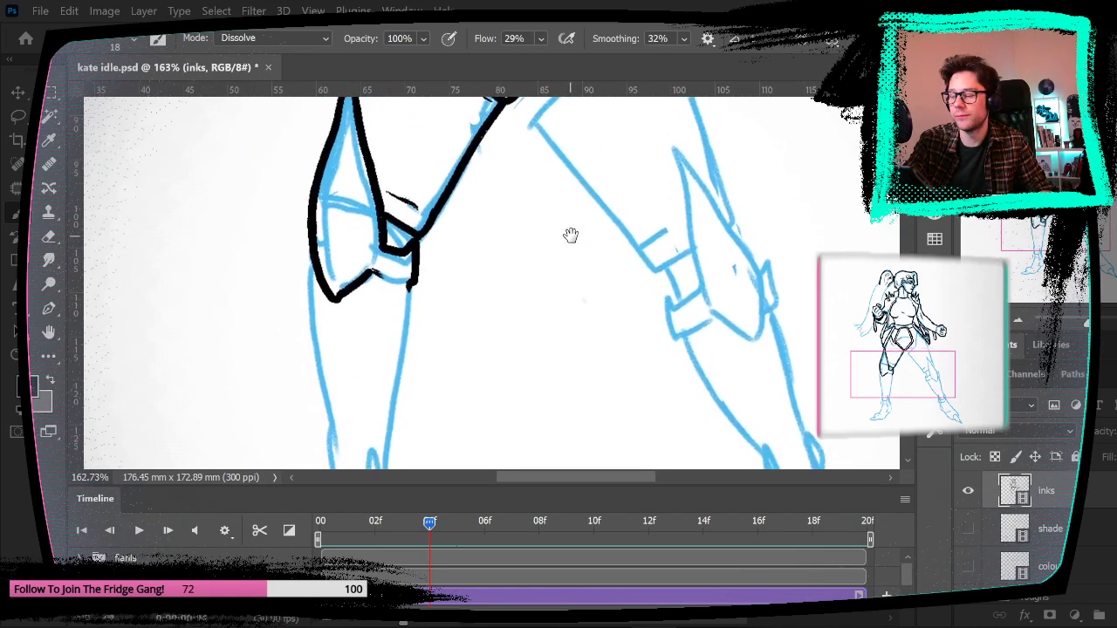
pyautogui.moveTo(542, 274); pyautogui.dragTo(528, 214)
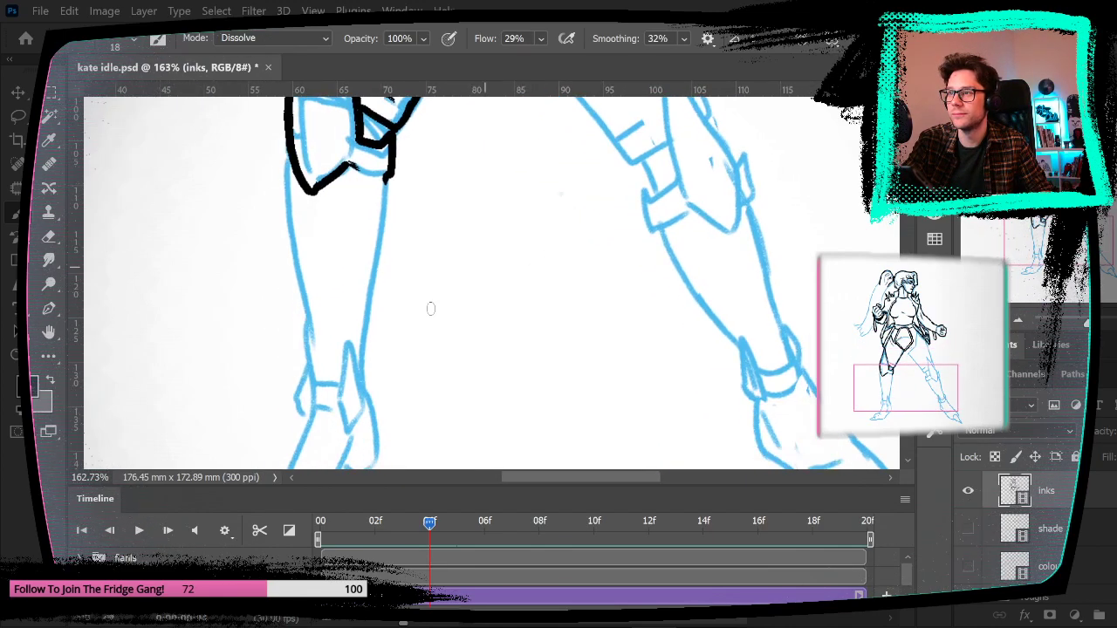
pyautogui.moveTo(285, 185); pyautogui.dragTo(308, 356)
pyautogui.moveTo(424, 400); pyautogui.dragTo(426, 288)
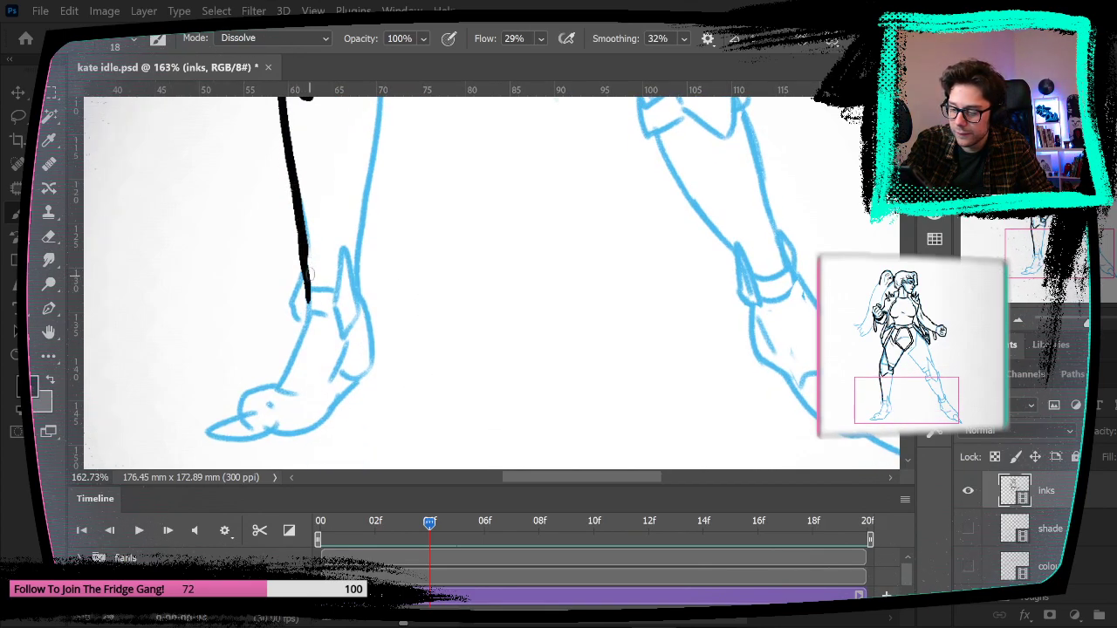
pyautogui.moveTo(410, 277)
pyautogui.mouseDown()
pyautogui.moveTo(417, 396)
pyautogui.moveTo(374, 414)
pyautogui.moveTo(397, 207)
pyautogui.mouseUp()
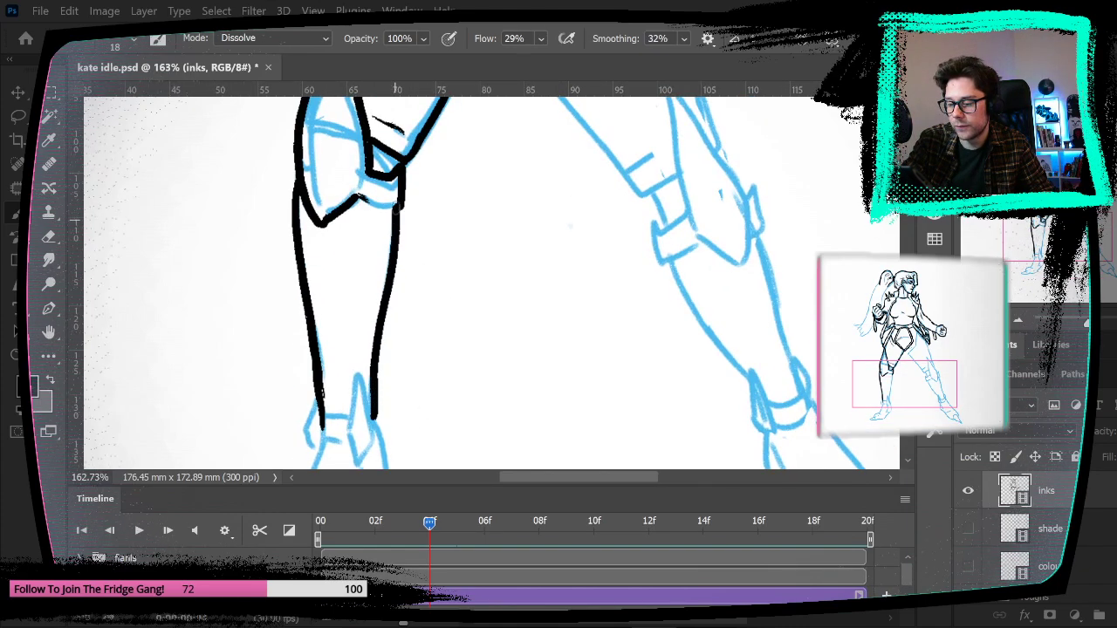
# Step: Fit the whole figure in view and flip between frames 03f and 04f to compare the leg's pose and proportions
pyautogui.moveTo(489, 352)
pyautogui.mouseDown()
pyautogui.moveTo(518, 271)
pyautogui.moveTo(525, 323)
pyautogui.mouseUp()
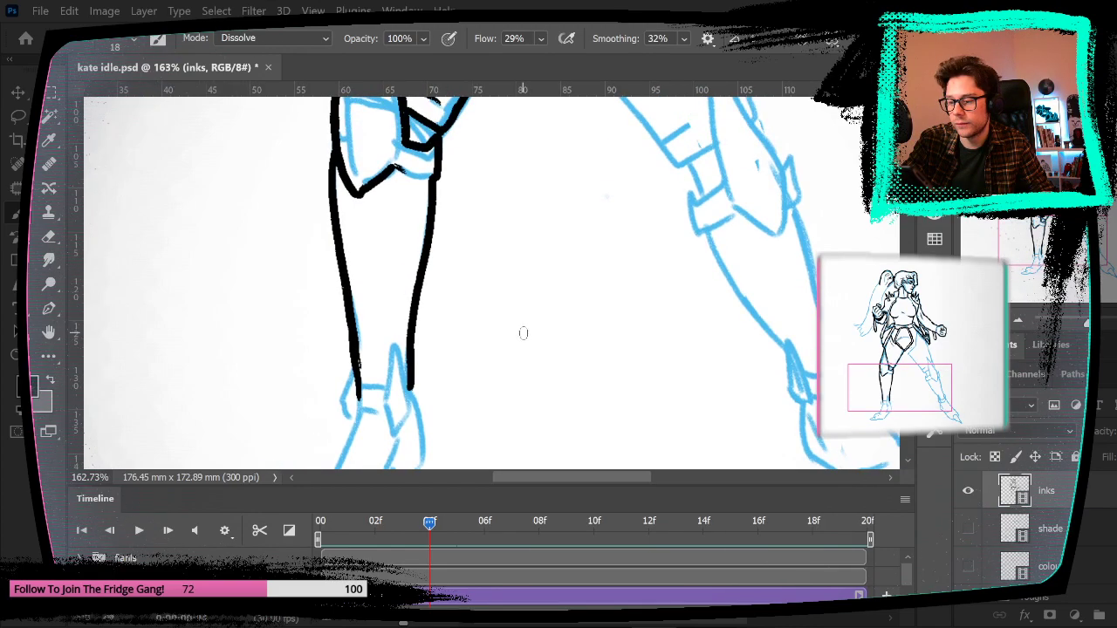
pyautogui.click(313, 10)
pyautogui.click(375, 157)
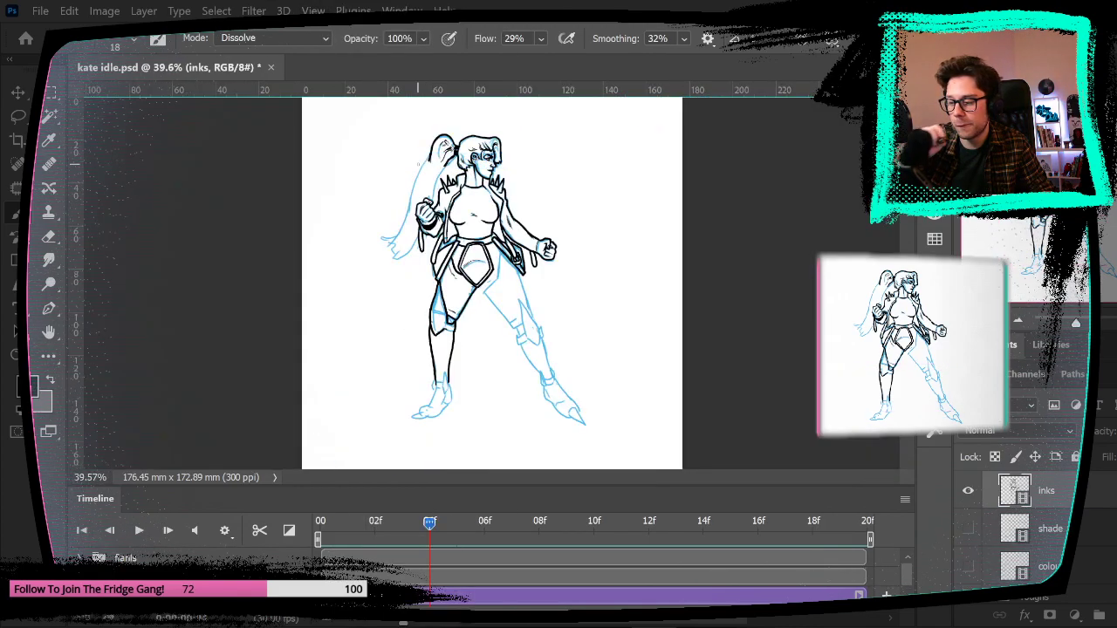
pyautogui.press('Left')
pyautogui.press('Right')
pyautogui.press('Left')
pyautogui.press('Right')
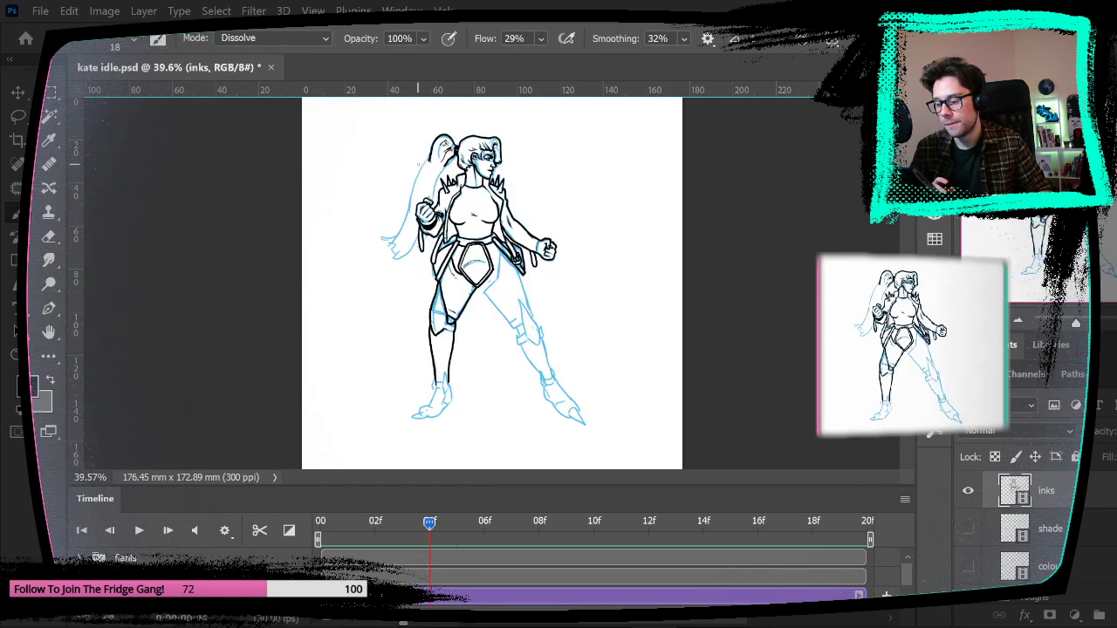
pyautogui.press('Left')
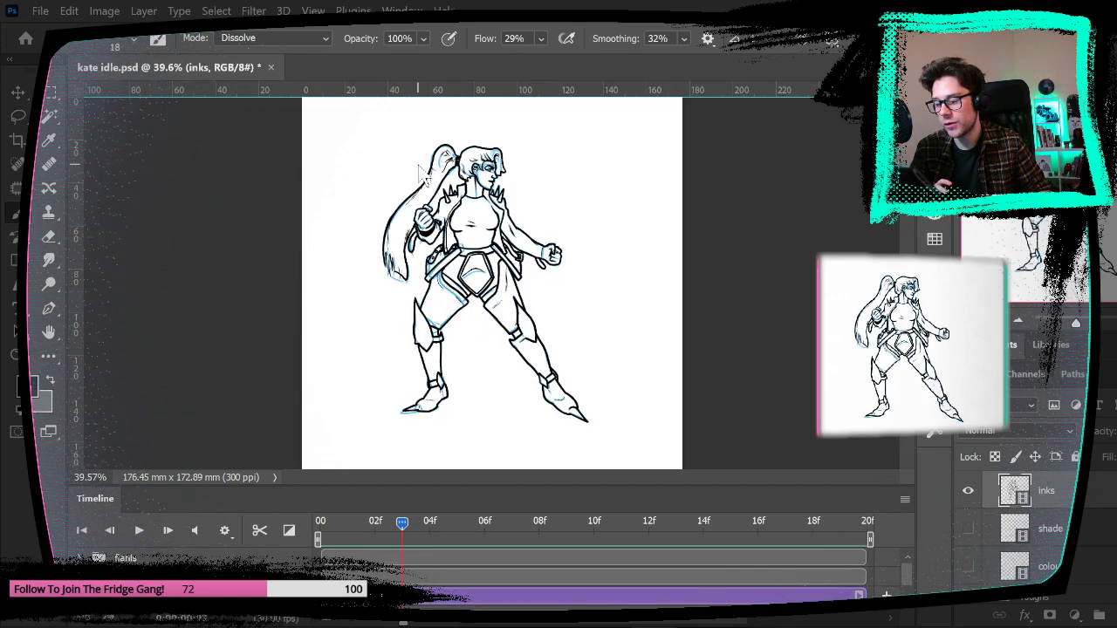
pyautogui.press('Right')
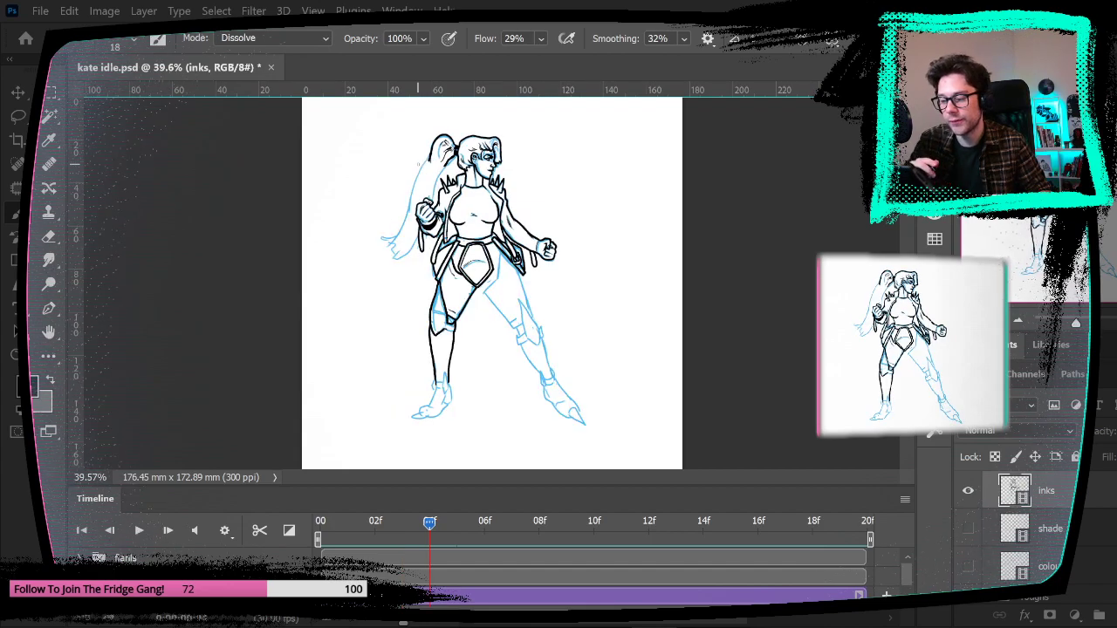
# Step: Lasso the inked knee guard on the bent arm's side and move it slightly down the leg
pyautogui.press('z')
pyautogui.moveTo(438, 314); pyautogui.dragTo(517, 350)
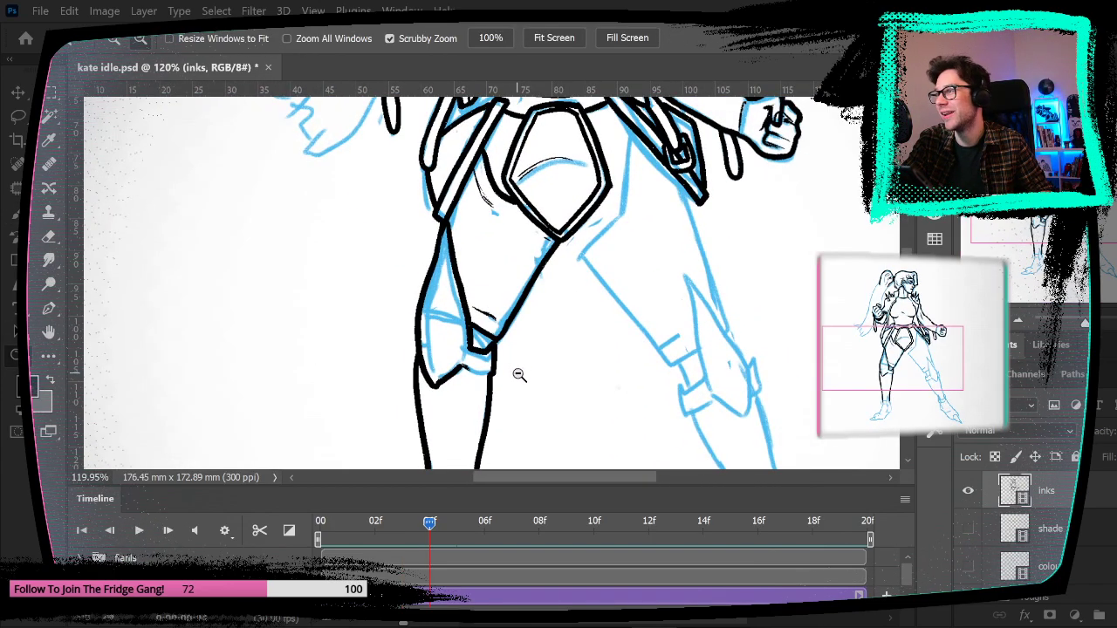
pyautogui.click(20, 122)
pyautogui.moveTo(425, 252)
pyautogui.mouseDown()
pyautogui.moveTo(457, 220)
pyautogui.moveTo(482, 286)
pyautogui.moveTo(479, 337)
pyautogui.moveTo(501, 345)
pyautogui.moveTo(505, 363)
pyautogui.moveTo(498, 382)
pyautogui.moveTo(431, 404)
pyautogui.moveTo(415, 307)
pyautogui.moveTo(425, 235)
pyautogui.mouseUp()
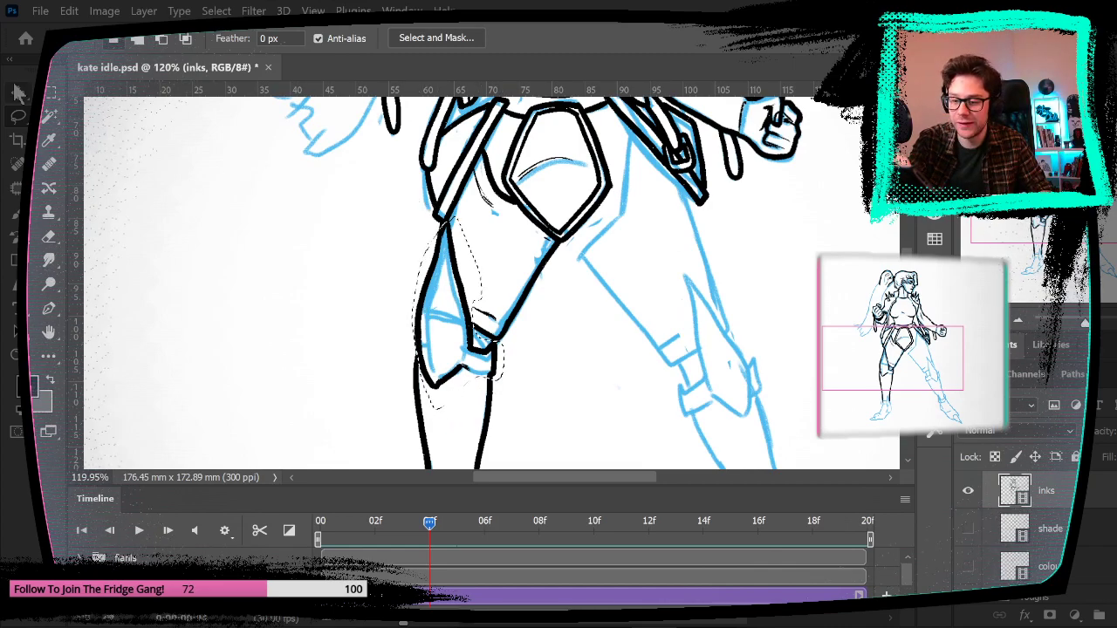
pyautogui.press('v')
pyautogui.moveTo(466, 305); pyautogui.dragTo(466, 317)
pyautogui.press('space')
pyautogui.moveTo(584, 400)
pyautogui.mouseDown()
pyautogui.moveTo(550, 279)
pyautogui.moveTo(536, 279)
pyautogui.mouseUp()
pyautogui.moveTo(439, 205); pyautogui.dragTo(437, 199)
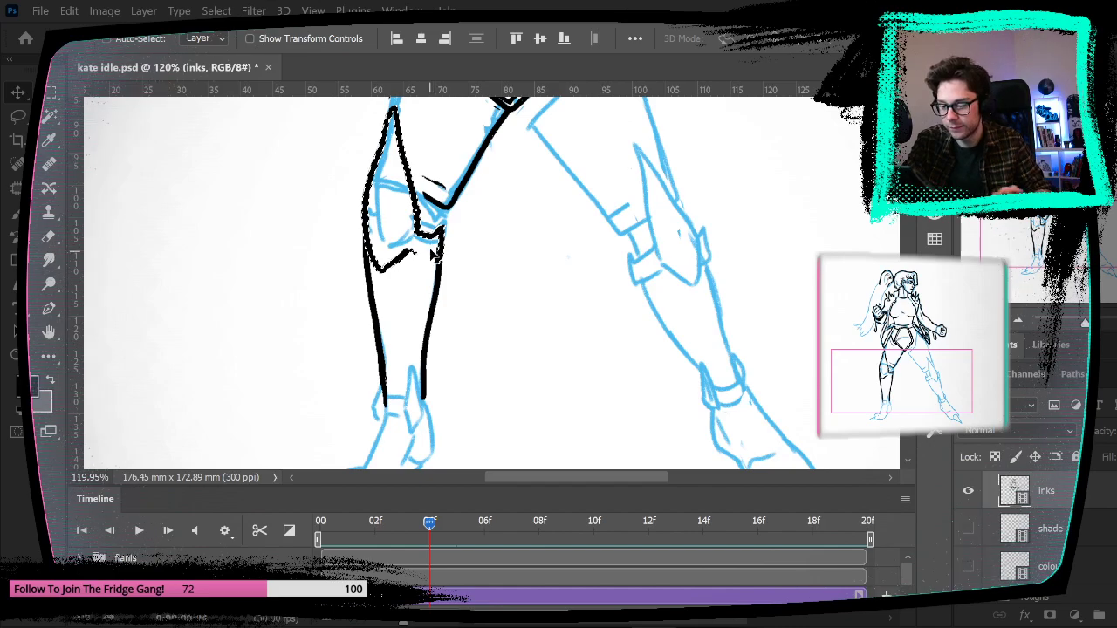
# Step: Clear the selection around the repositioned knee guard on the bent arm's side
pyautogui.click(907, 499)
pyautogui.click(973, 305)
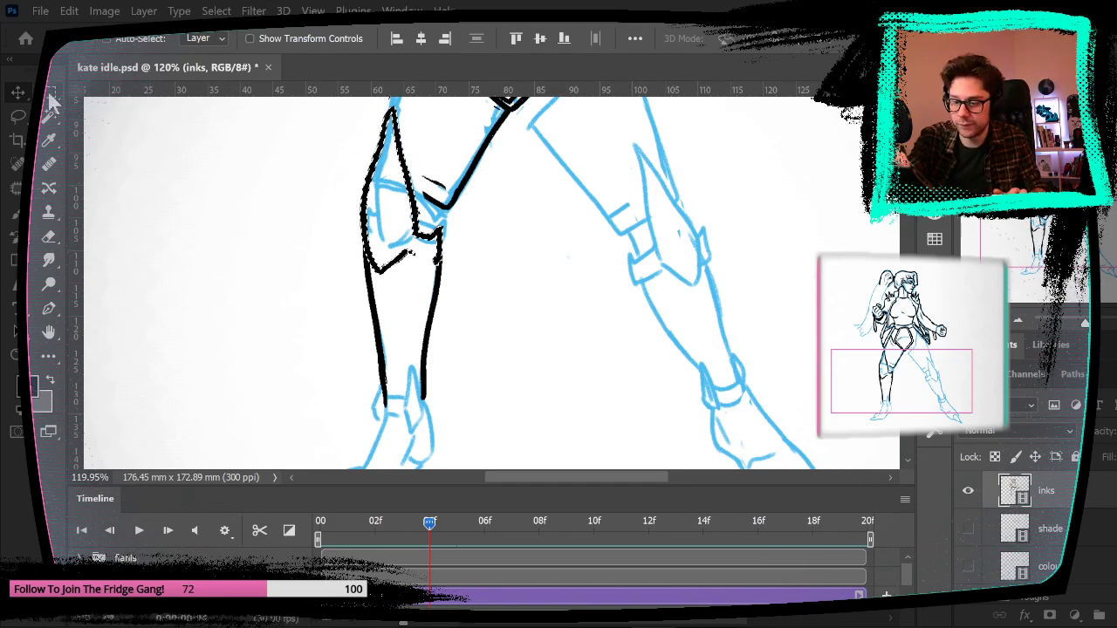
pyautogui.press('m')
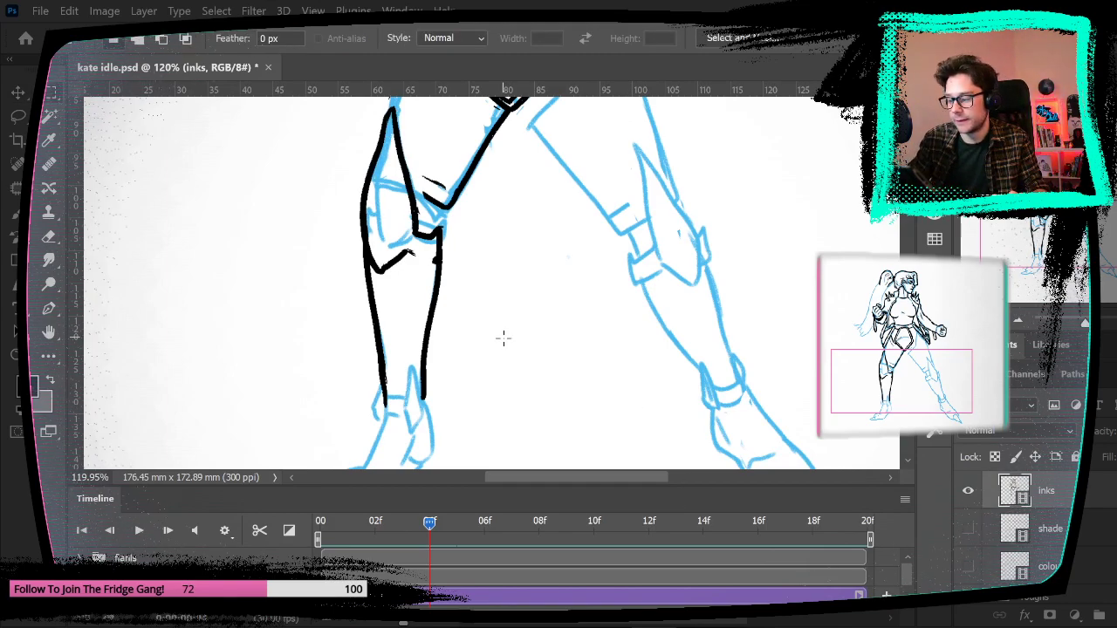
# Step: Flip back and forth between frame 04f and its neighbouring frame to check the moved knee guard
pyautogui.click(906, 501)
pyautogui.click(978, 306)
pyautogui.press('Left')
pyautogui.press('Right')
pyautogui.press('Left')
pyautogui.press('Right')
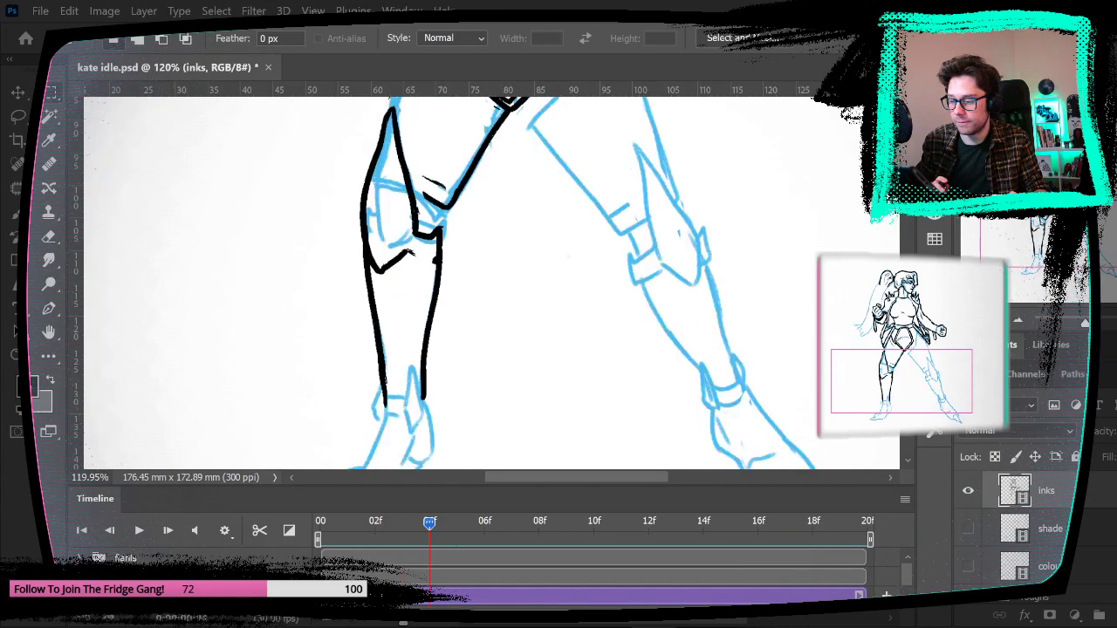
# Step: Erase the overlapping ink beside the knee strap and redraw the strap's end as a small squared tab
pyautogui.moveTo(513, 292); pyautogui.dragTo(459, 363)
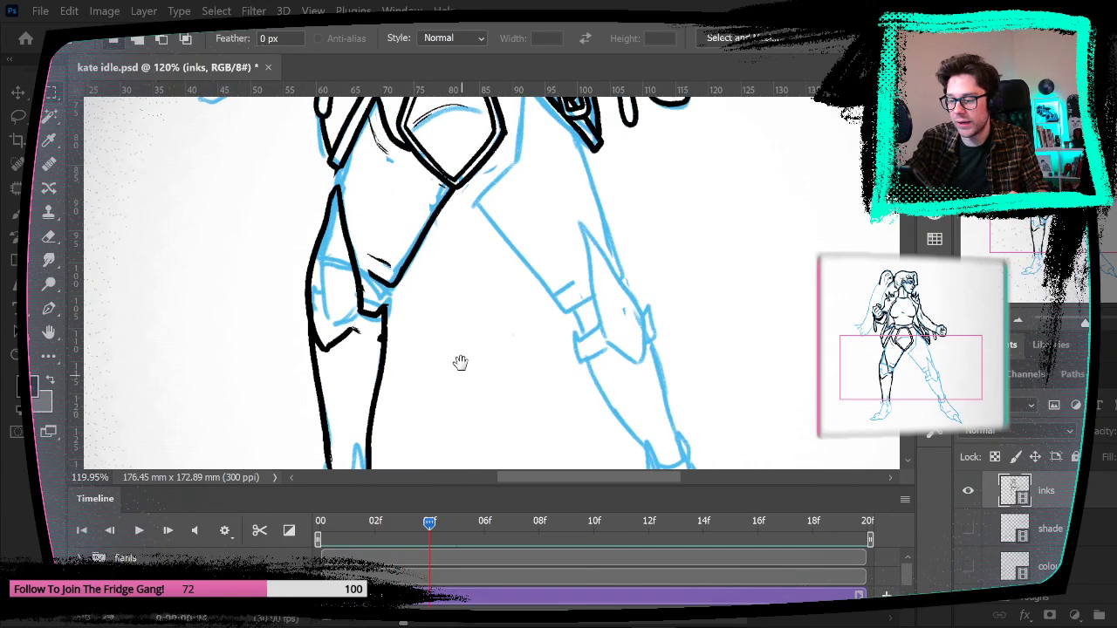
pyautogui.click(46, 232)
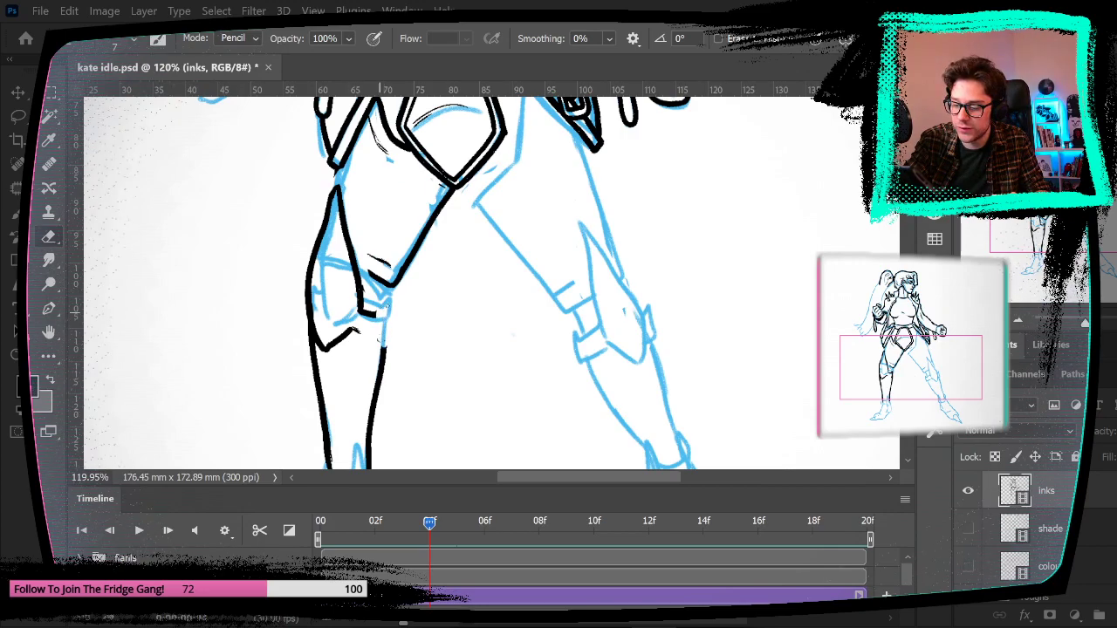
pyautogui.press('b')
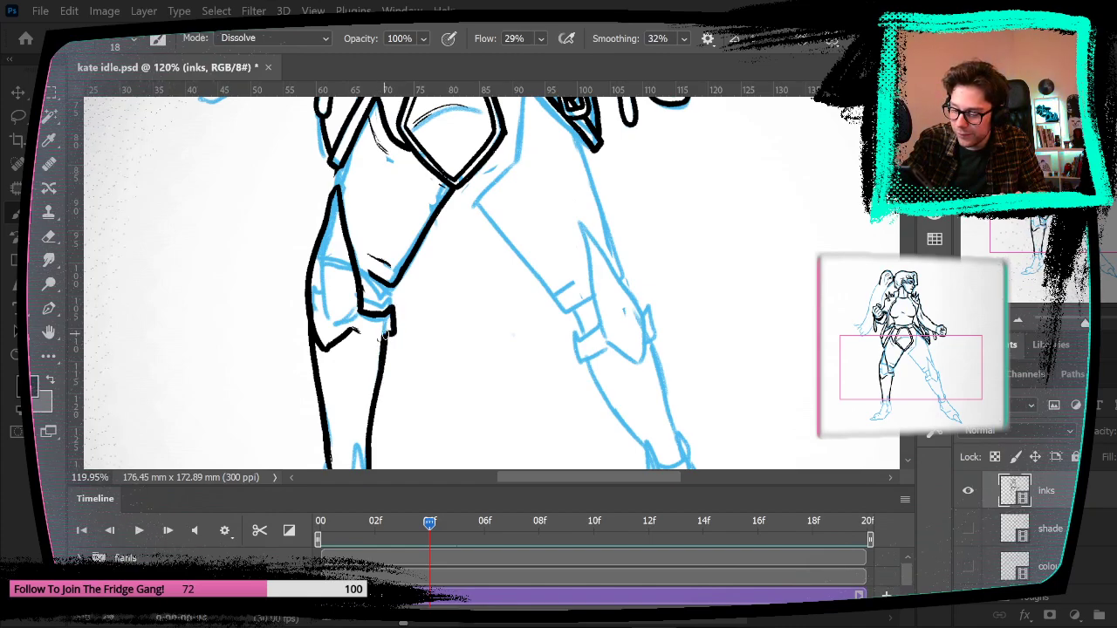
pyautogui.press('e')
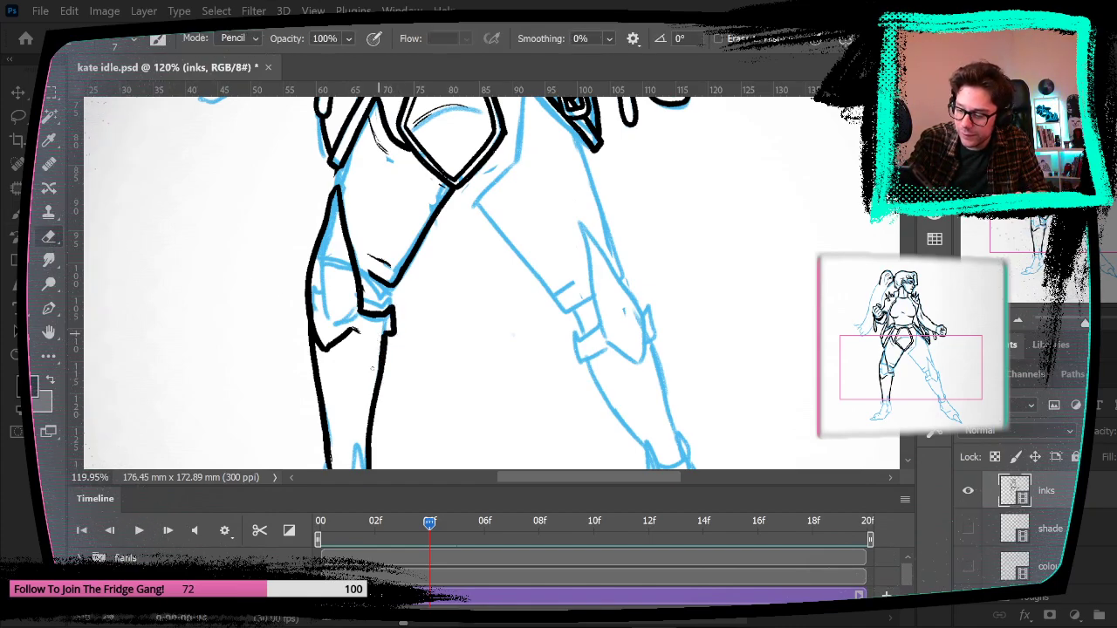
# Step: Ink the lower thigh edge across to the knee guard and the short side line between thigh and strap
pyautogui.press('b')
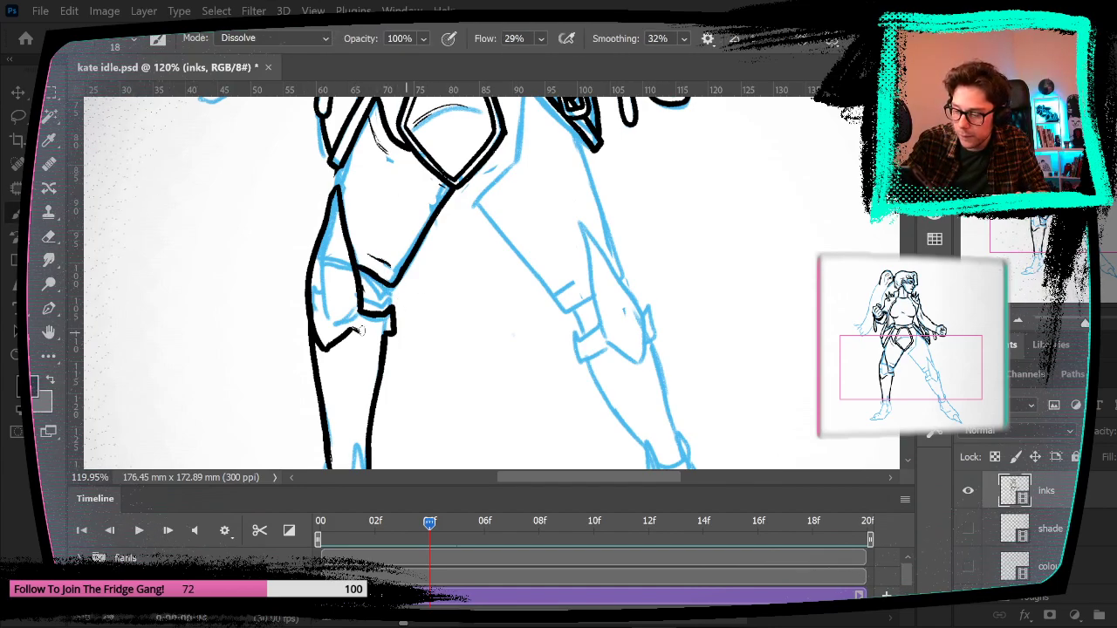
pyautogui.press('e')
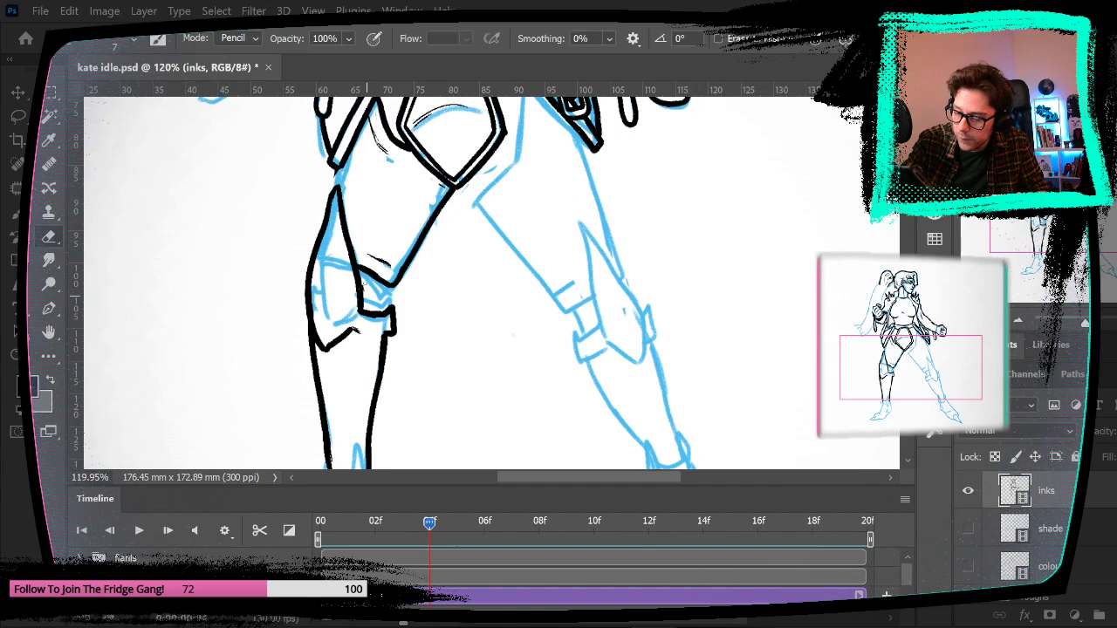
pyautogui.press('b')
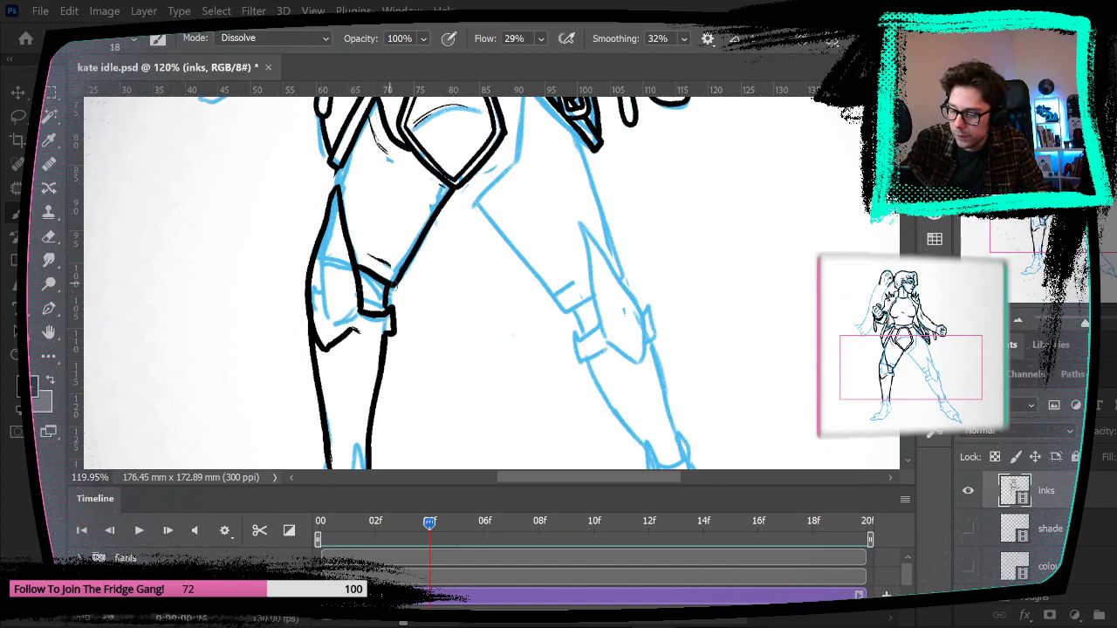
pyautogui.rightClick(394, 285)
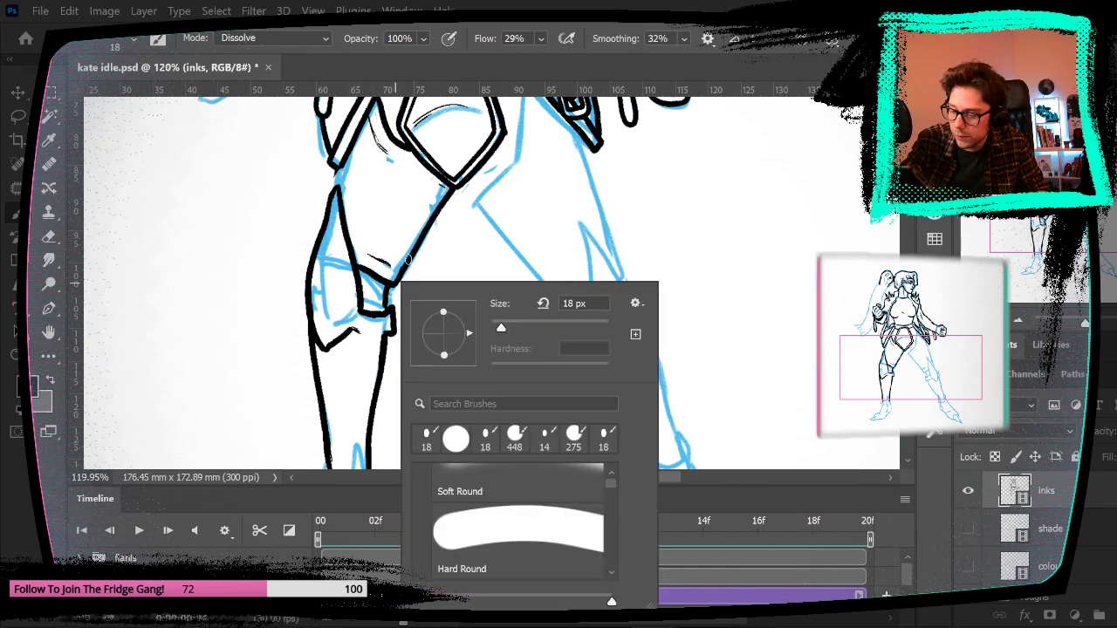
pyautogui.press('Escape')
# Step: Zoom in on the uninked foot below the inked lower leg to examine its blue rough sketch
pyautogui.scroll(-5, 436, 304)
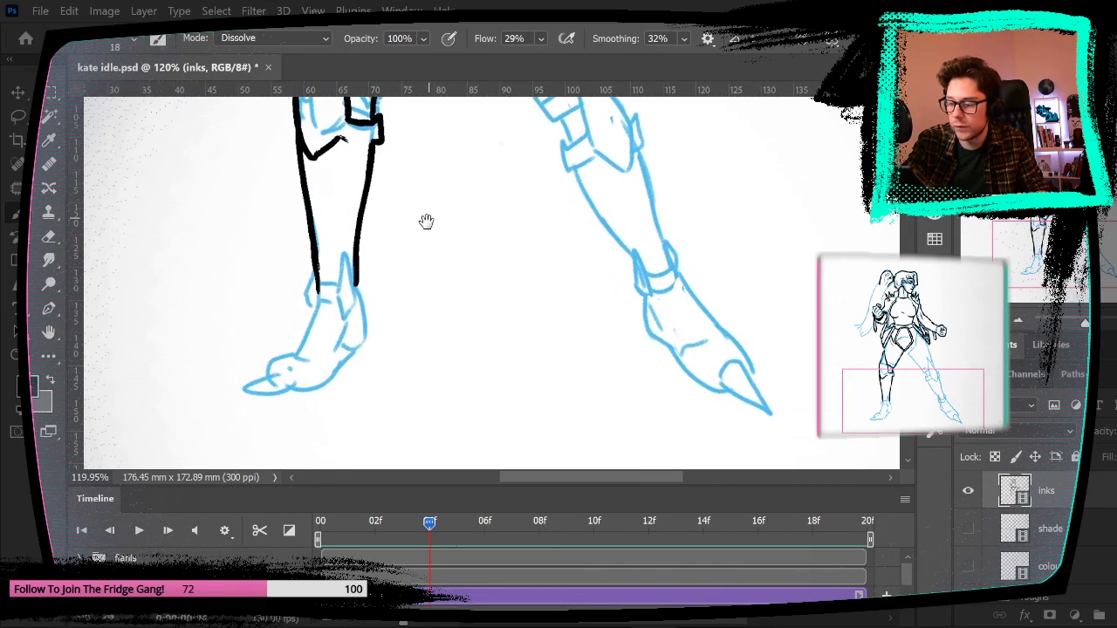
pyautogui.scroll(-2, 436, 319)
pyautogui.press('z')
pyautogui.moveTo(422, 292); pyautogui.dragTo(445, 301)
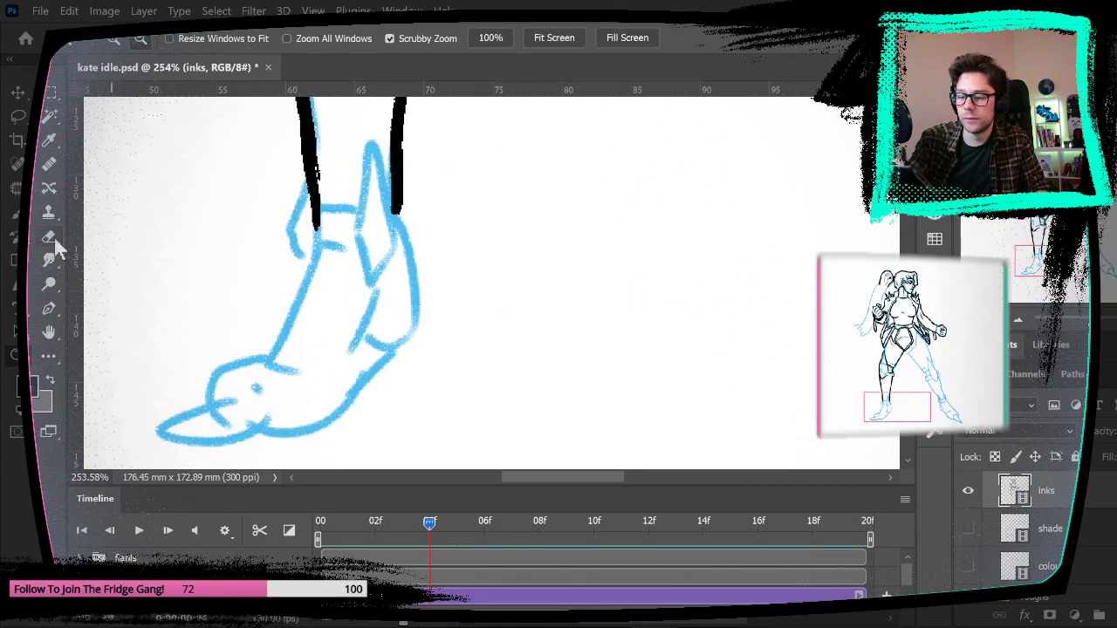
pyautogui.press('b')
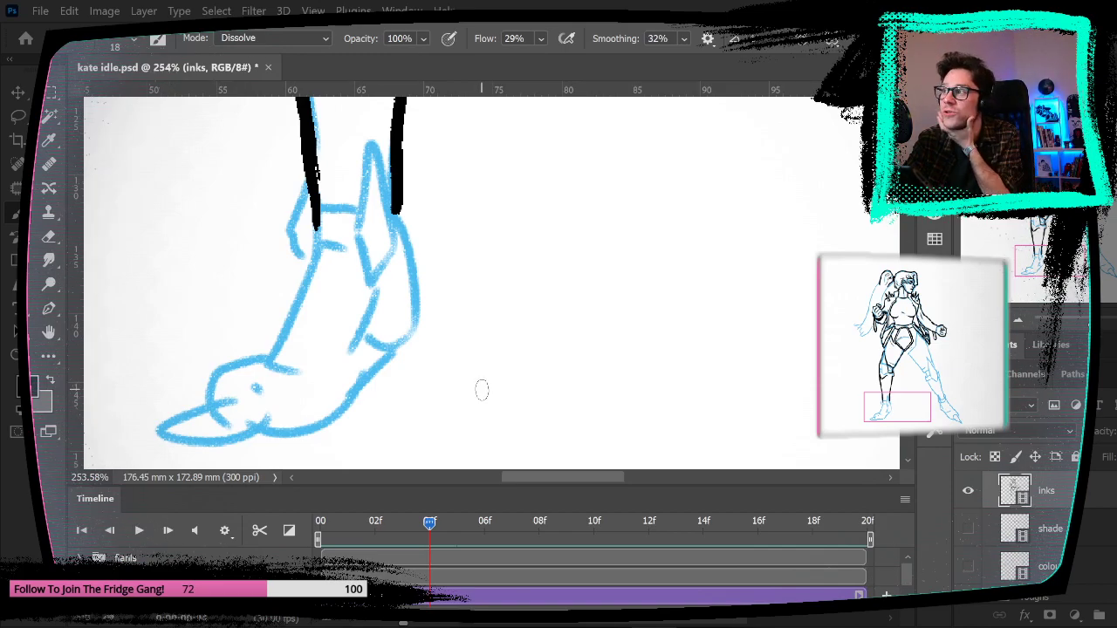
pyautogui.press('z')
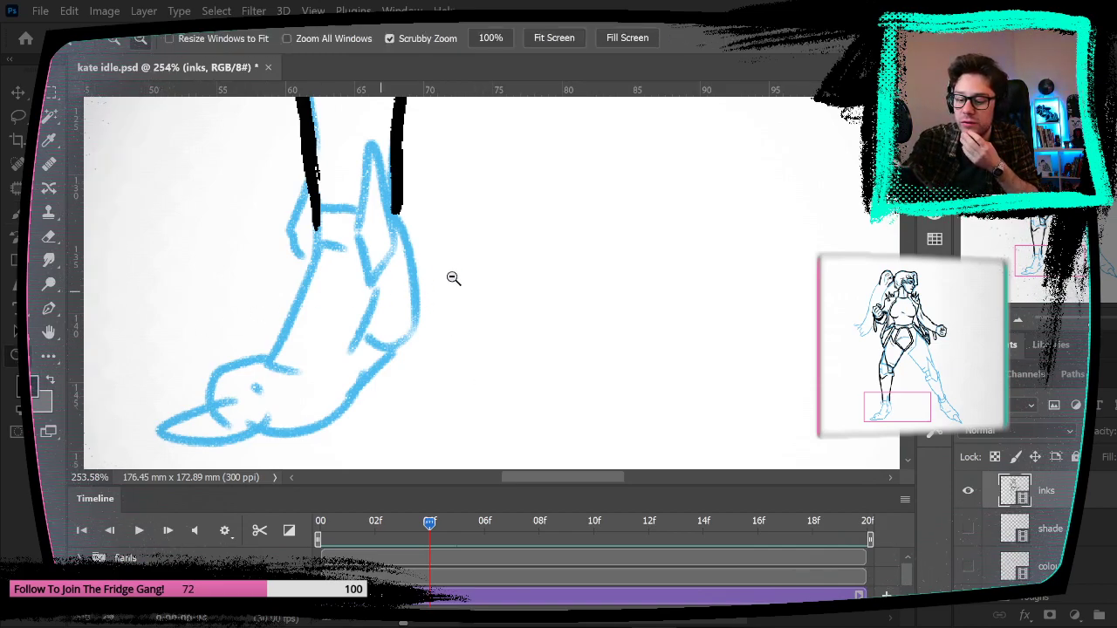
pyautogui.keyDown('alt'); pyautogui.click(515, 269); pyautogui.keyUp('alt')
pyautogui.scroll(3, 523, 271)
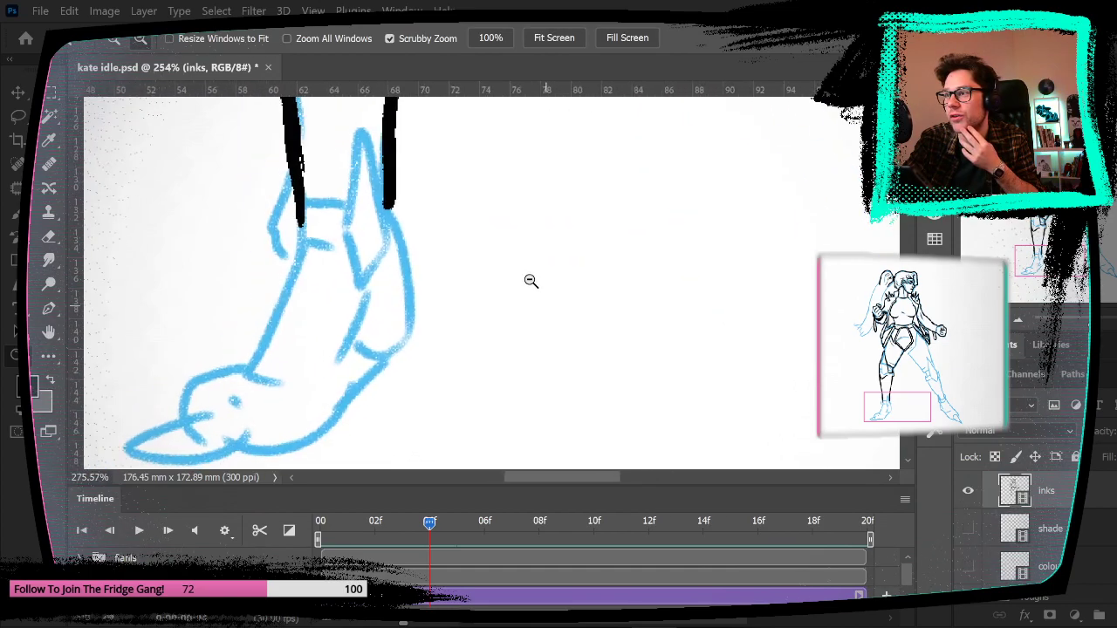
# Step: Try rotating the canvas view around the foot, and reset the rotation angle to 0°
pyautogui.click(51, 331)
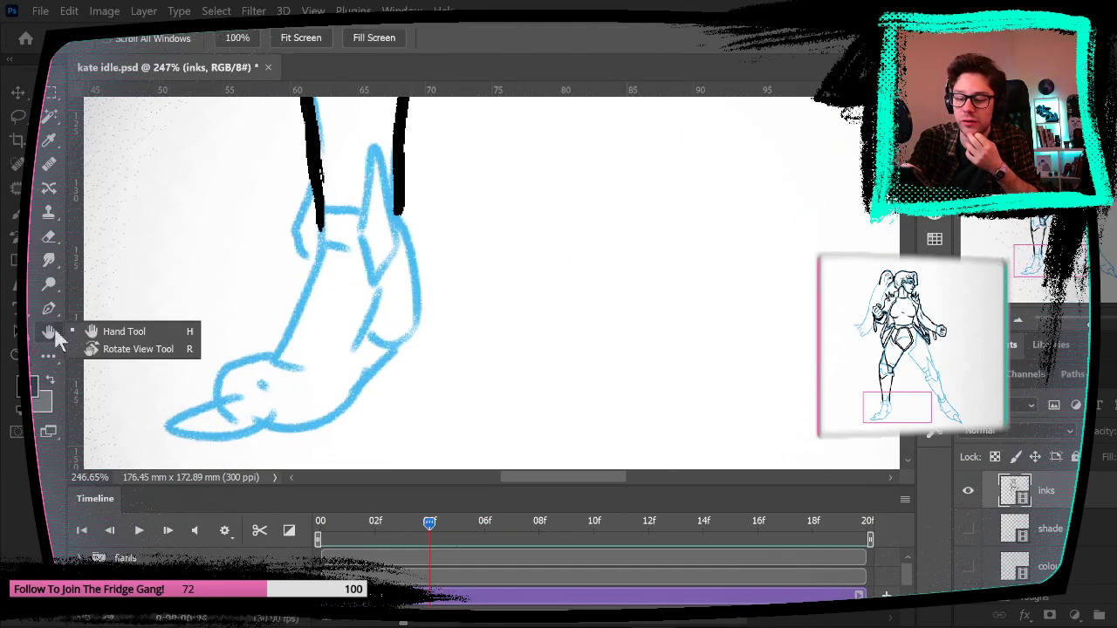
pyautogui.click(103, 330)
pyautogui.click(51, 332)
pyautogui.click(103, 347)
pyautogui.moveTo(279, 287); pyautogui.dragTo(337, 193)
pyautogui.doubleClick(200, 37)
pyautogui.write('0')
pyautogui.press('Return')
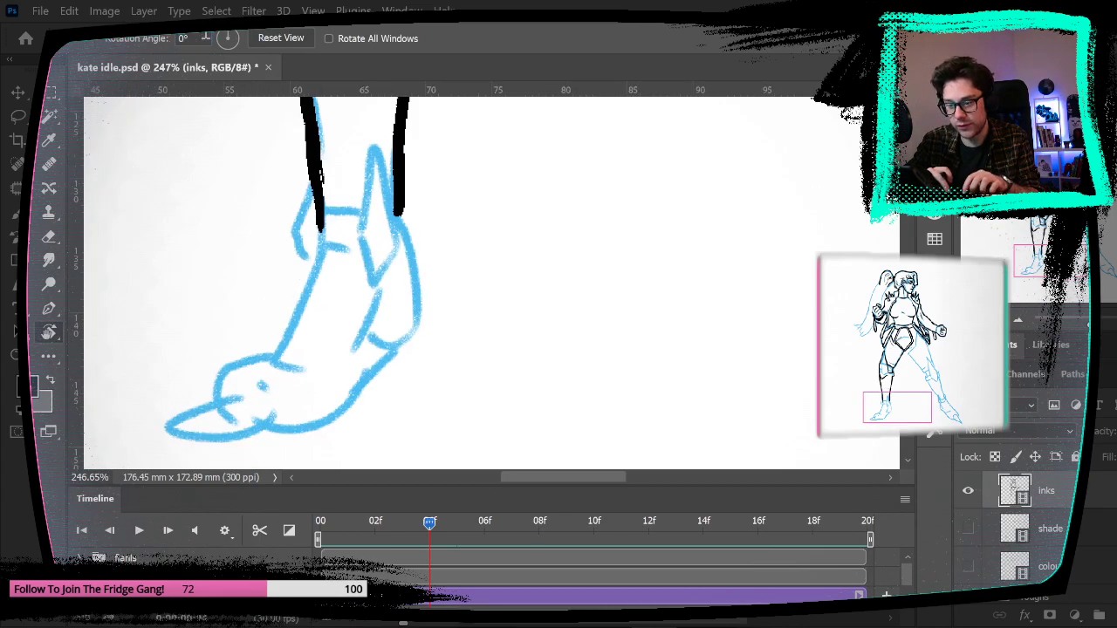
# Step: Try to ink the front edge of the foot from the toe joint up to the ankle with the Brush
pyautogui.press('b')
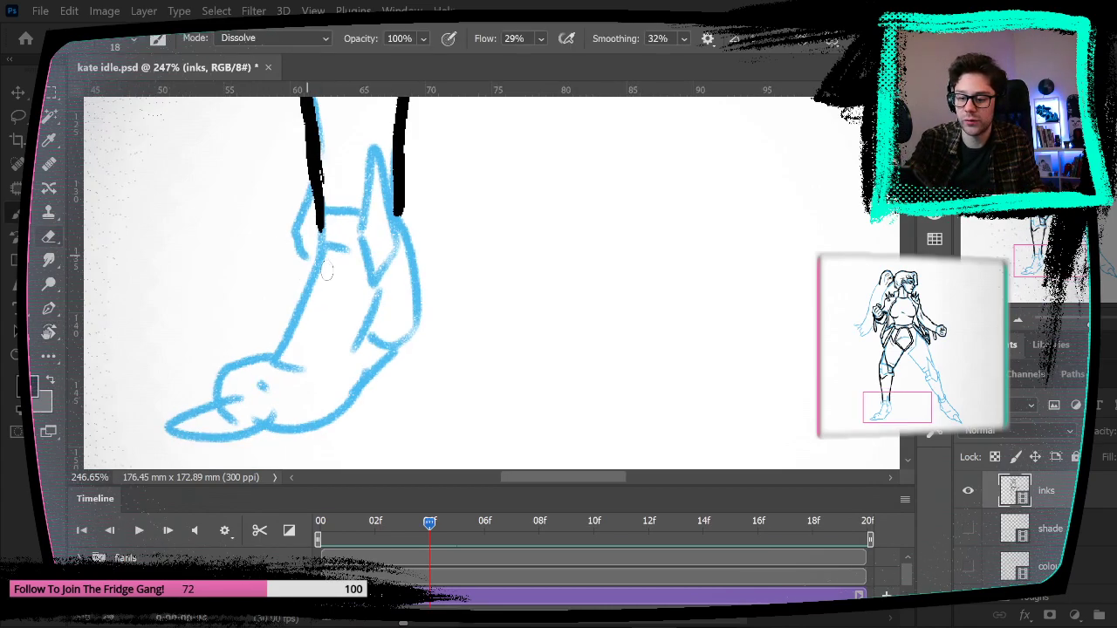
pyautogui.click(283, 12)
pyautogui.click(509, 301)
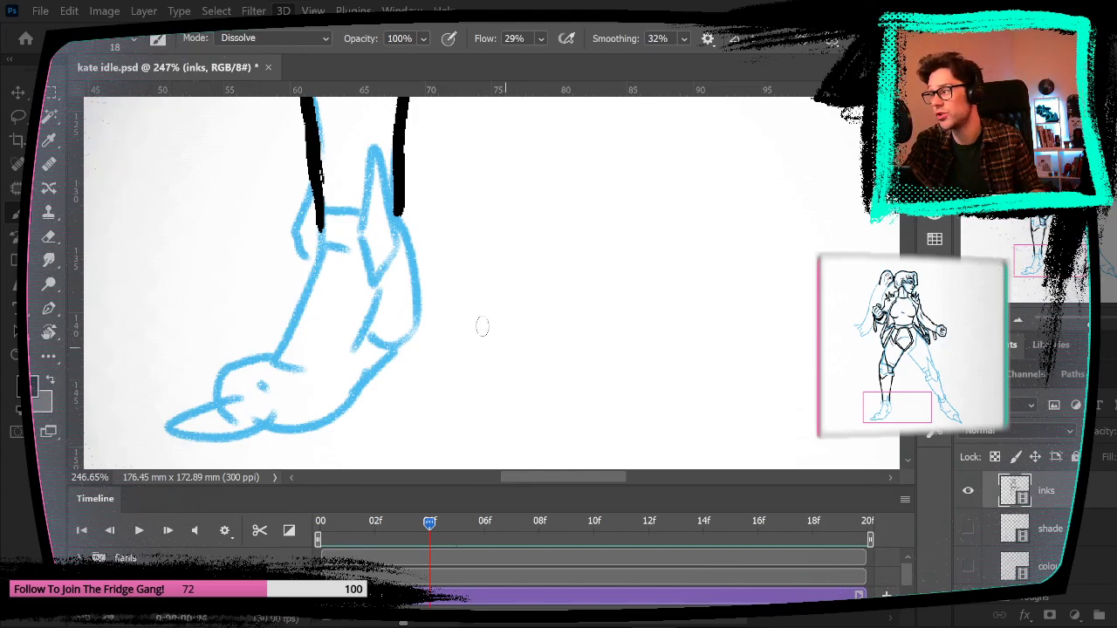
pyautogui.moveTo(273, 351); pyautogui.dragTo(321, 256)
pyautogui.hotkey('ctrl', 'z')
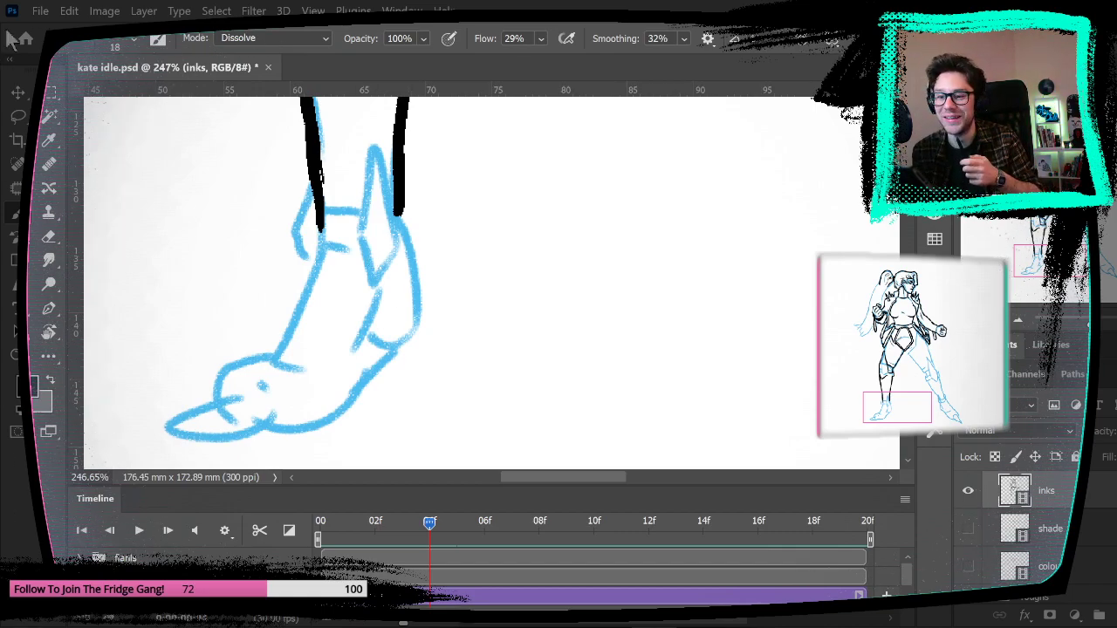
# Step: Browse the Pictures folder for a file to open, and leave without opening one
pyautogui.click(38, 11)
pyautogui.click(52, 45)
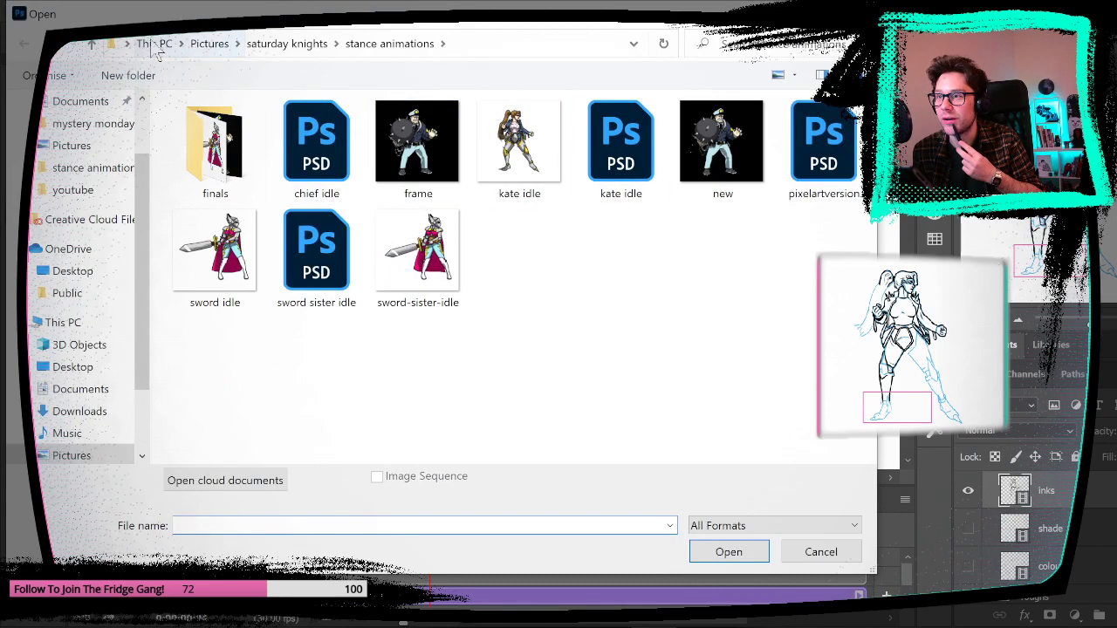
pyautogui.click(209, 43)
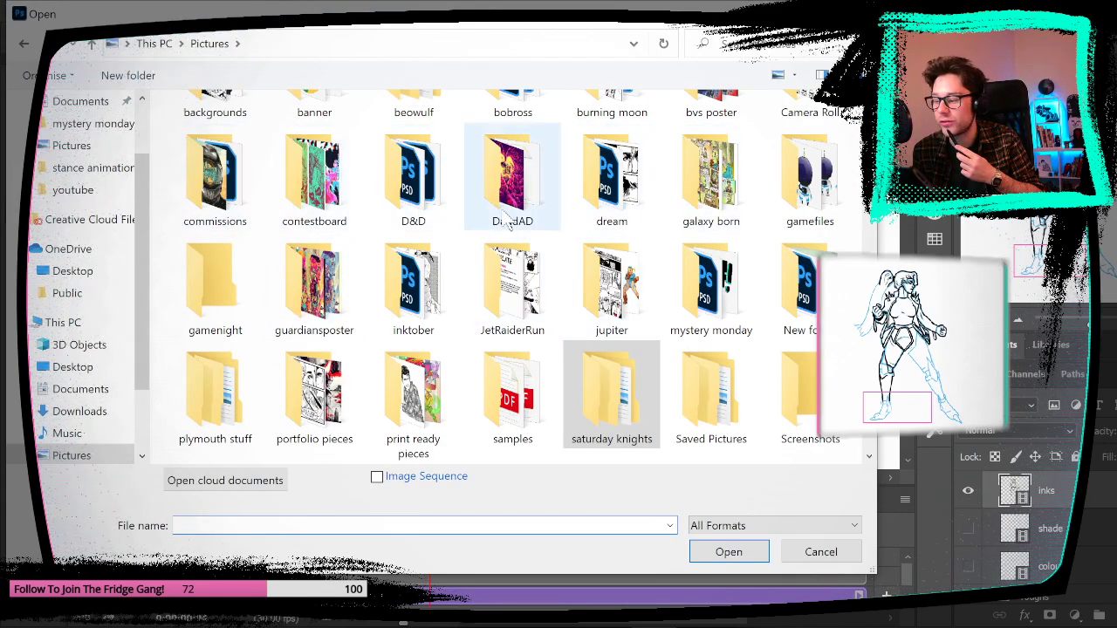
pyautogui.scroll(-8, 863, 229)
pyautogui.scroll(-15, 877, 234)
pyautogui.scroll(10, 877, 234)
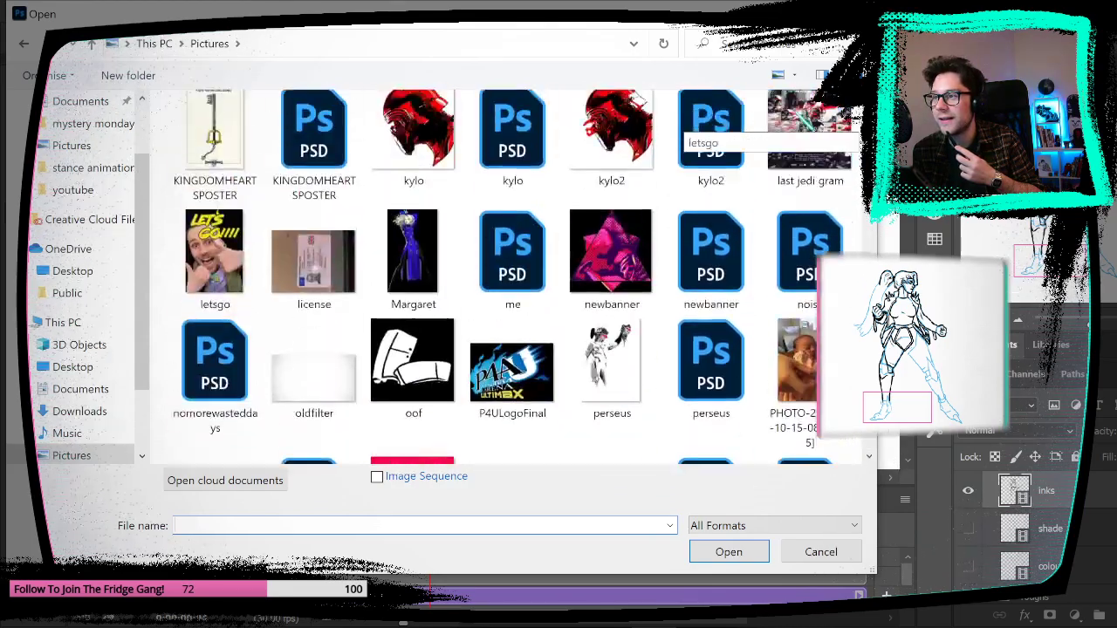
pyautogui.scroll(10, 877, 261)
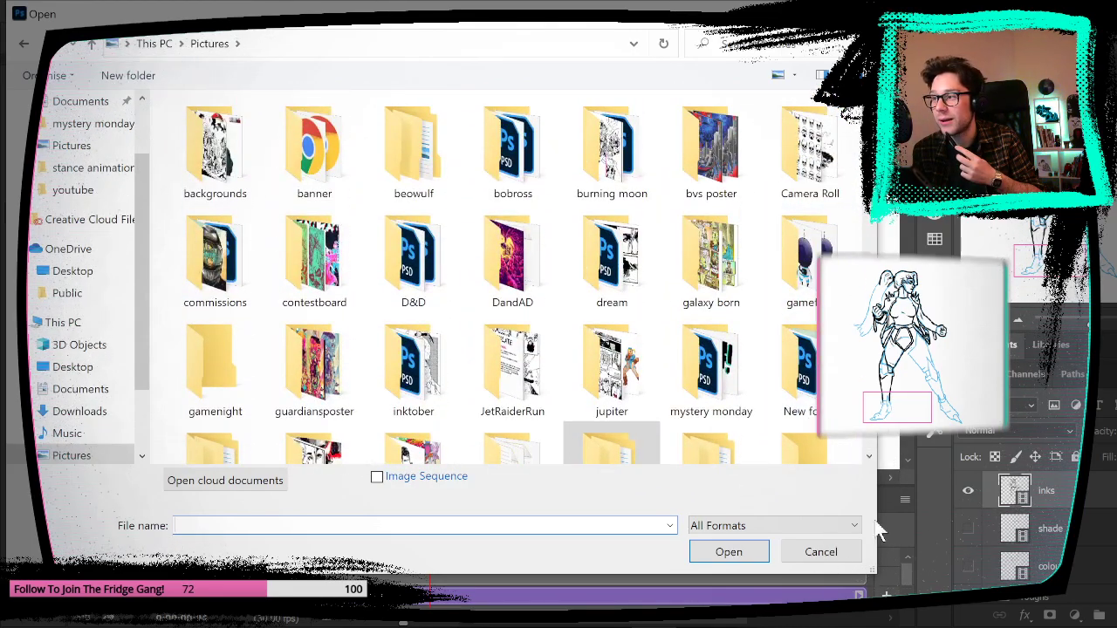
pyautogui.click(827, 555)
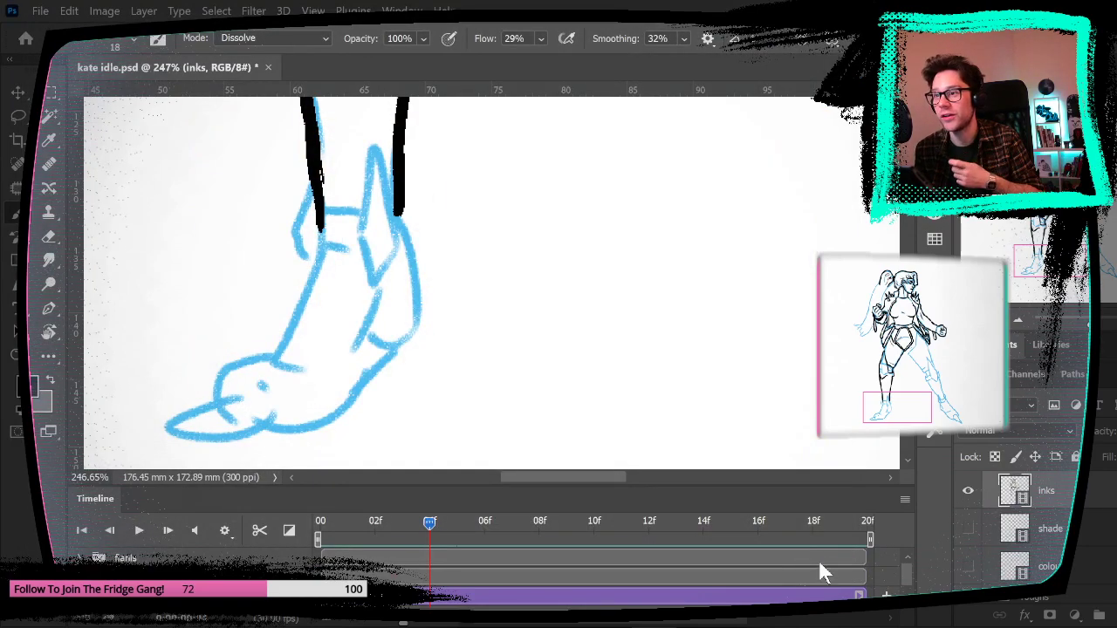
# Step: Try Full Screen Mode With Menu Bar around the foot, and restore Standard Screen Mode
pyautogui.press('f')
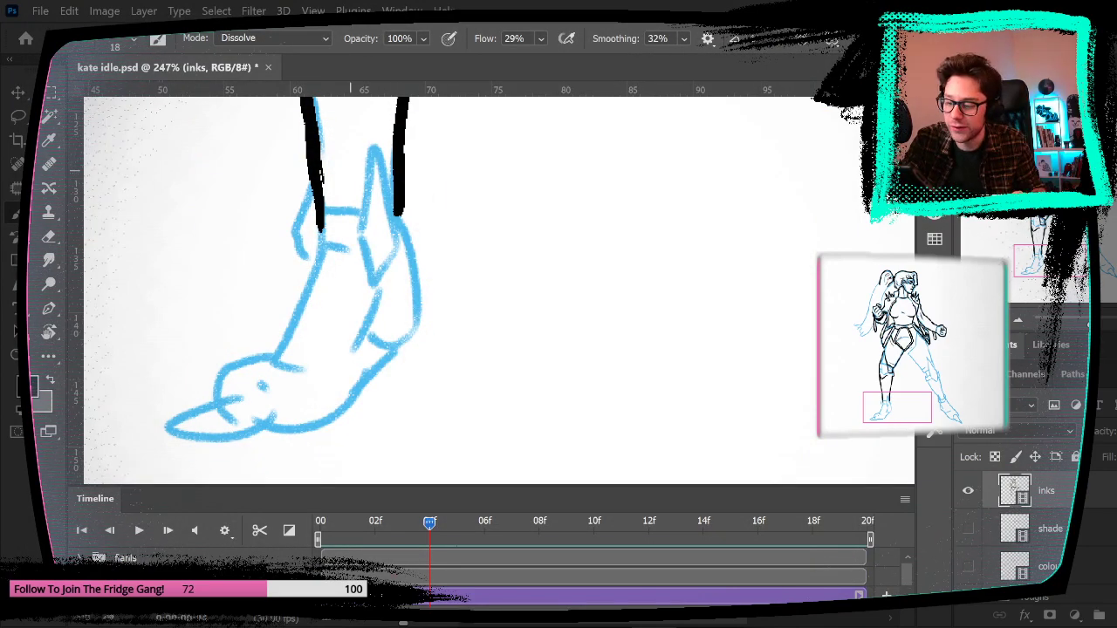
pyautogui.moveTo(402, 211); pyautogui.dragTo(387, 271)
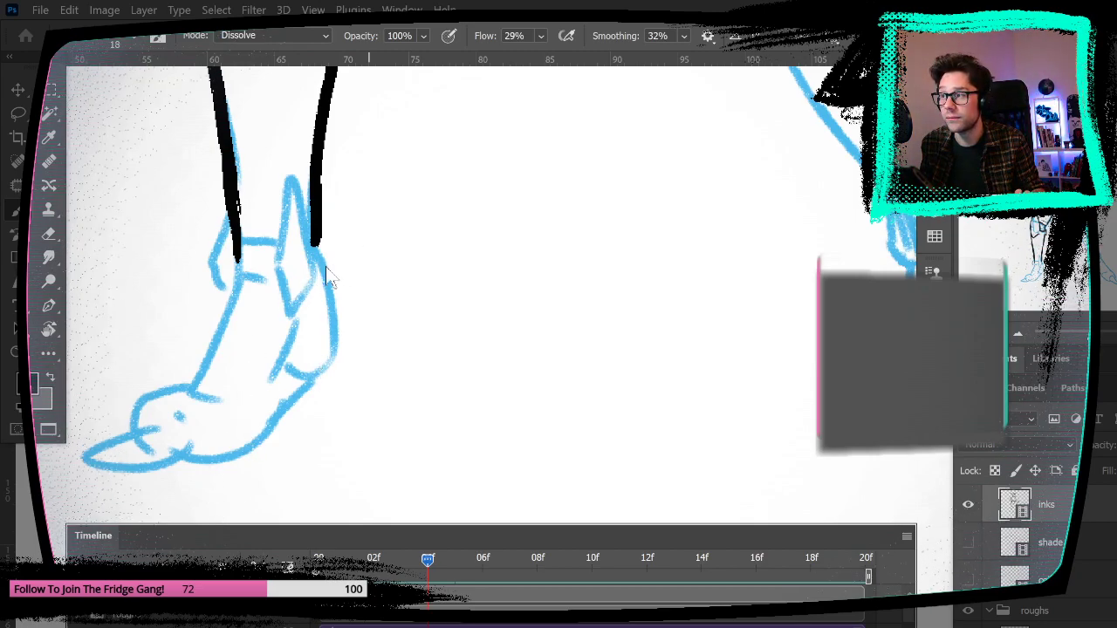
pyautogui.click(313, 9)
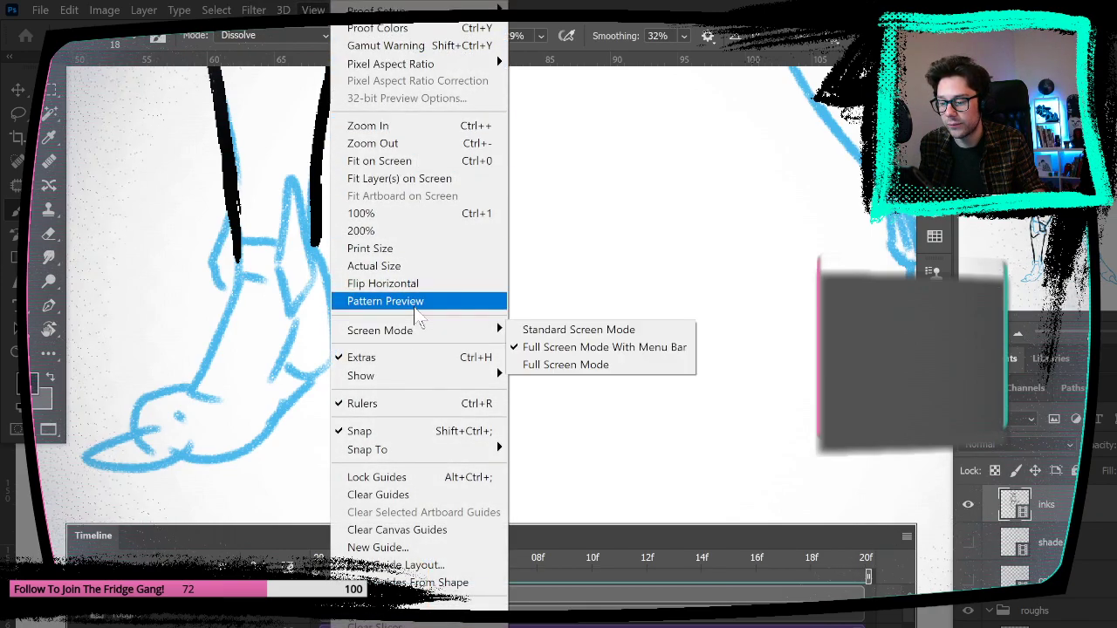
pyautogui.click(549, 332)
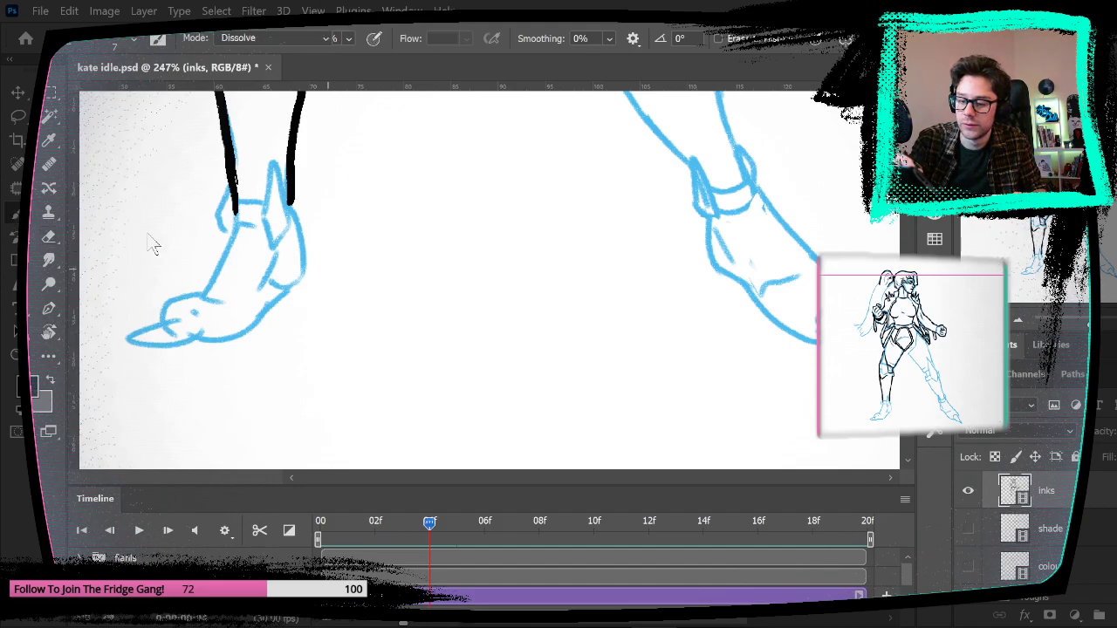
pyautogui.click(49, 357)
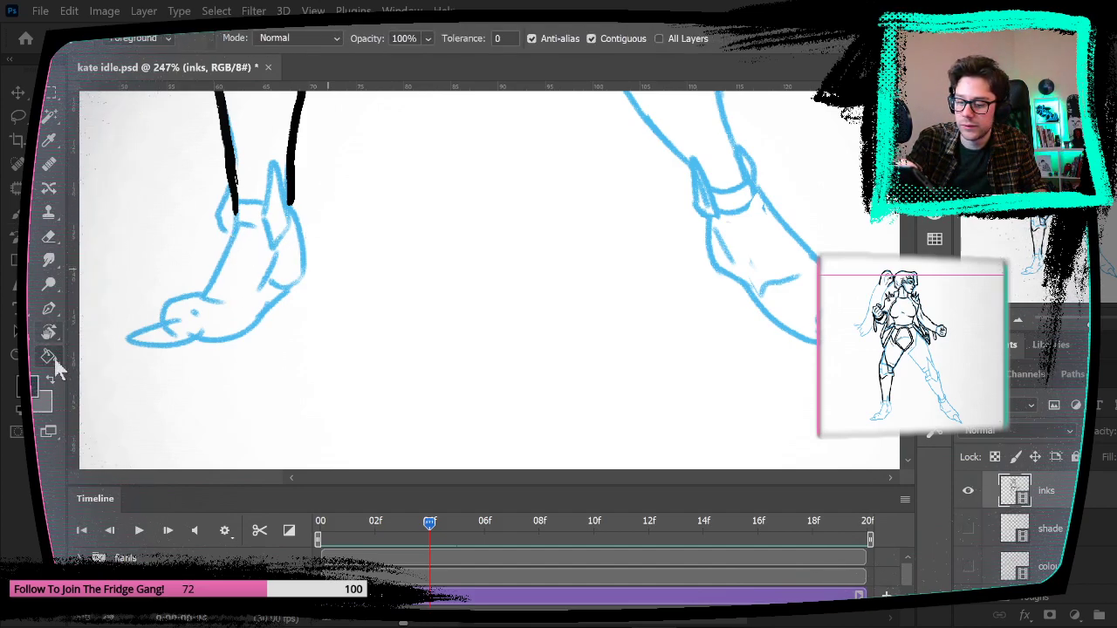
pyautogui.click(49, 333)
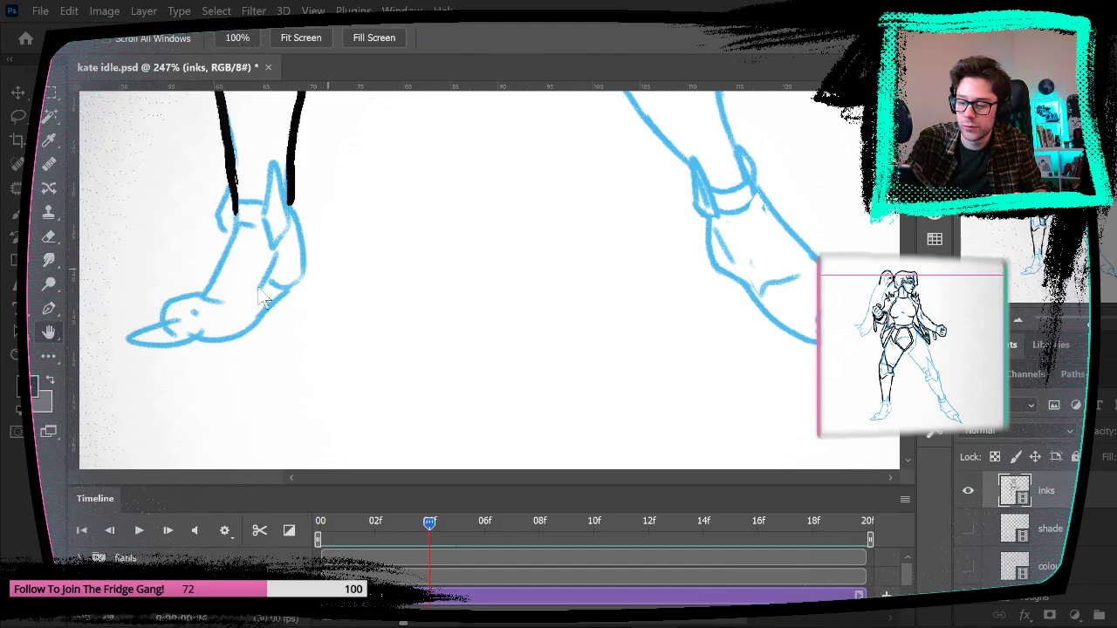
pyautogui.click(48, 214)
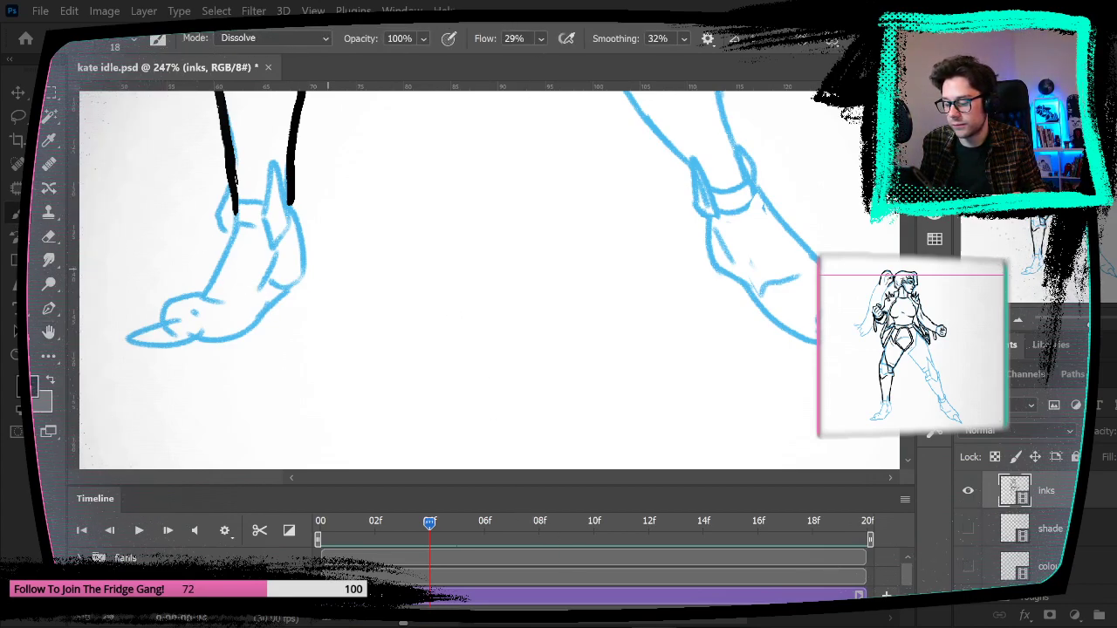
pyautogui.click(50, 336)
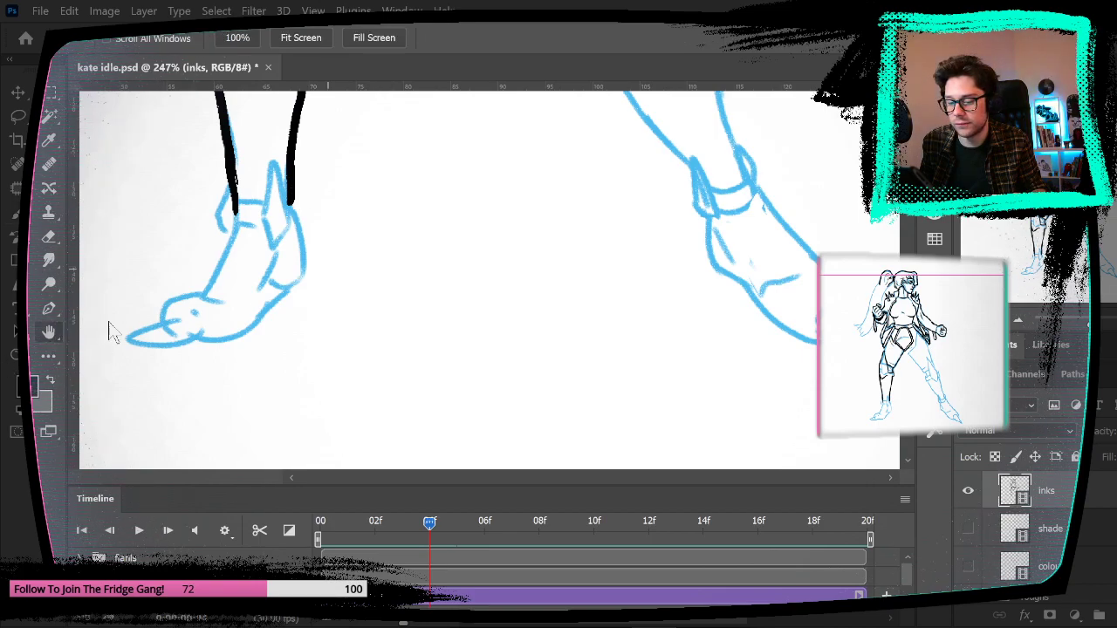
# Step: Save the kate idle.psd document
pyautogui.click(40, 12)
pyautogui.click(102, 216)
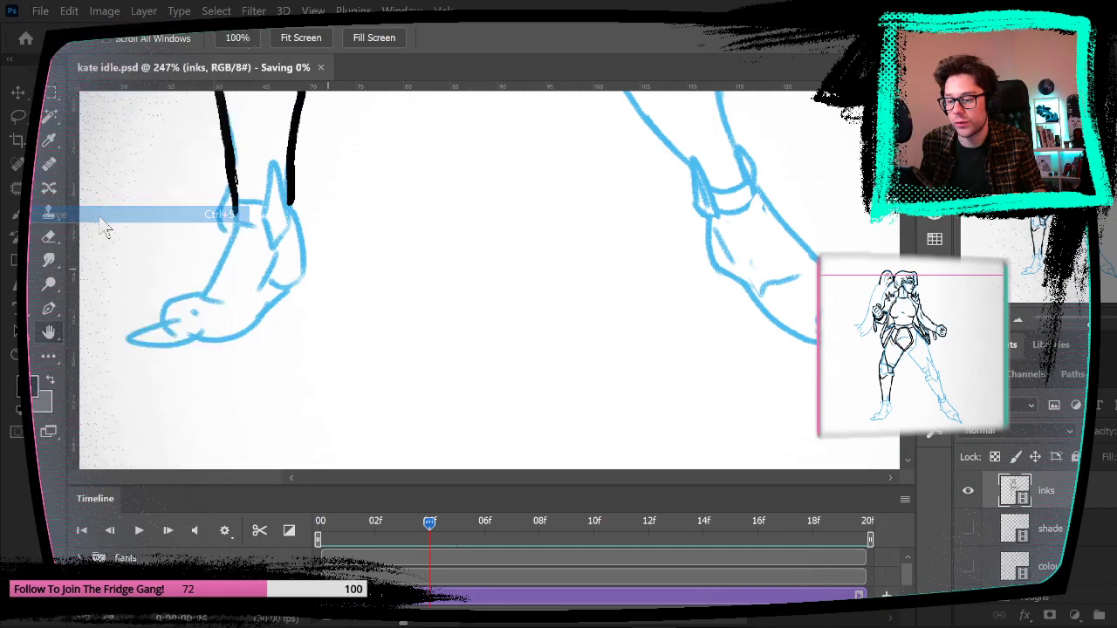
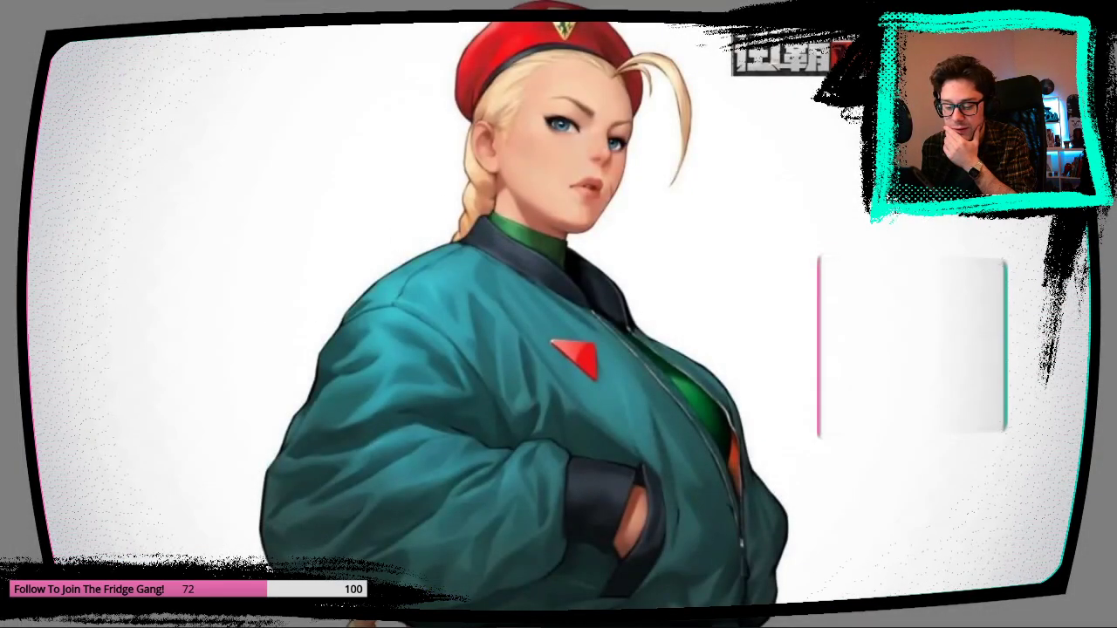
# Step: Relaunch Photoshop and reopen kate idle.psd from the recent files
pyautogui.press('super')
pyautogui.click(197, 387)
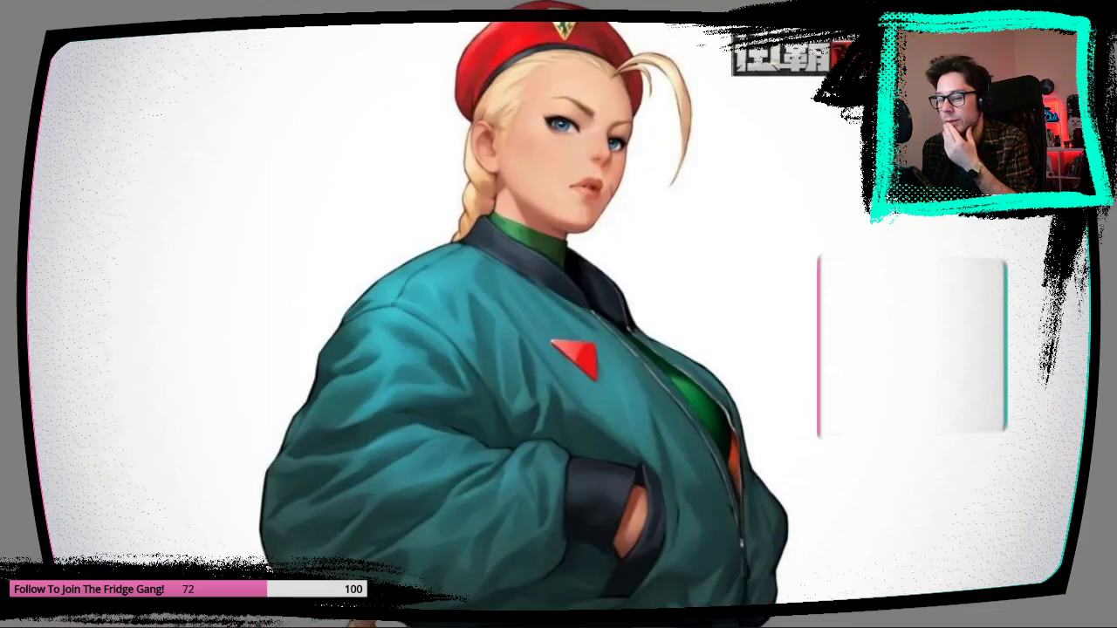
pyautogui.press('super')
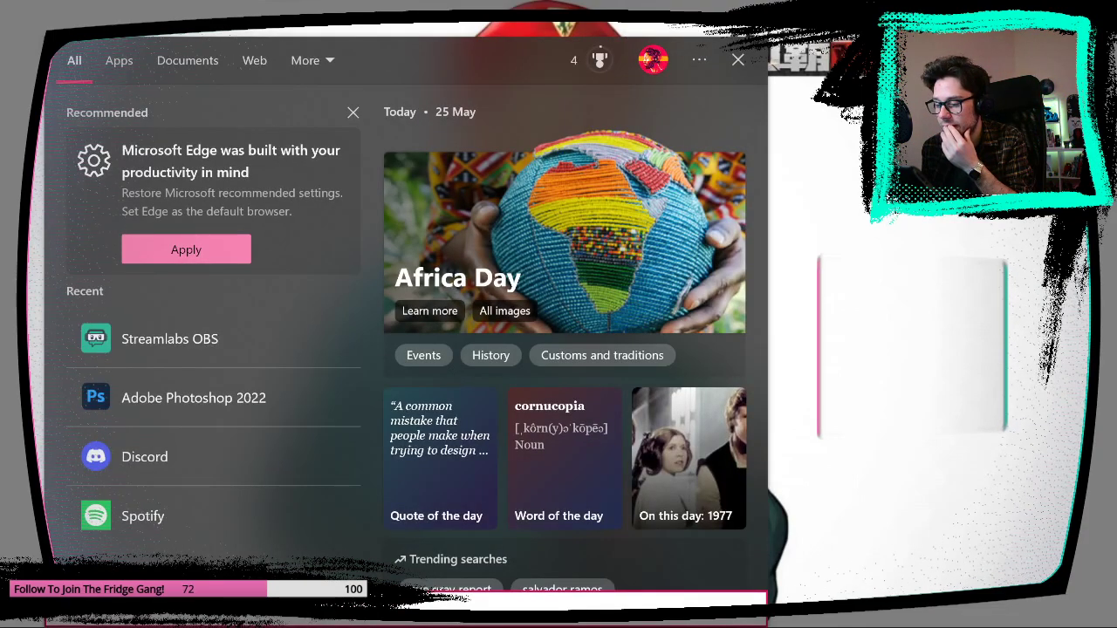
pyautogui.press('Escape')
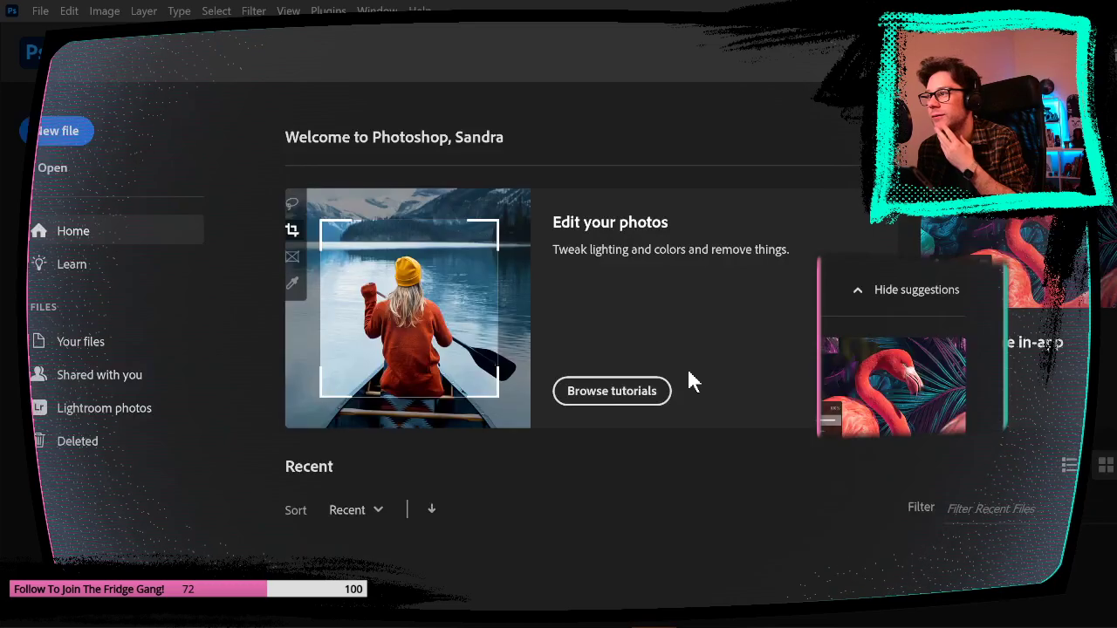
pyautogui.scroll(-3, 491, 366)
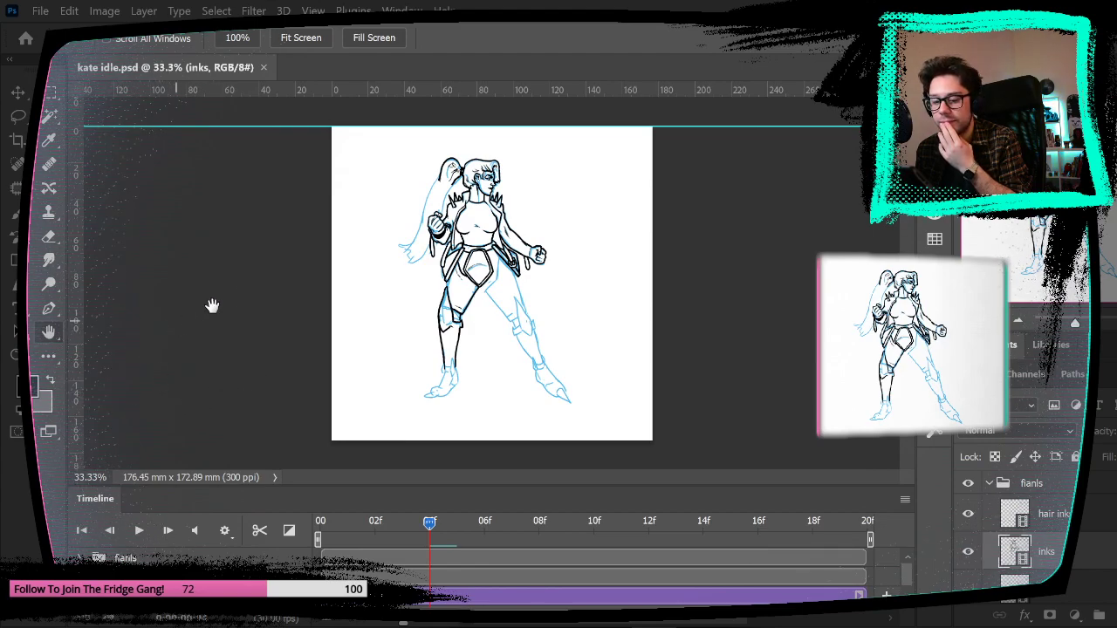
# Step: Ink the ankle band, its diamond-shaped spike and the heel curve over the blue sketch with the Brush
pyautogui.press('z')
pyautogui.moveTo(455, 360); pyautogui.dragTo(570, 357)
pyautogui.moveTo(496, 291); pyautogui.dragTo(345, 228)
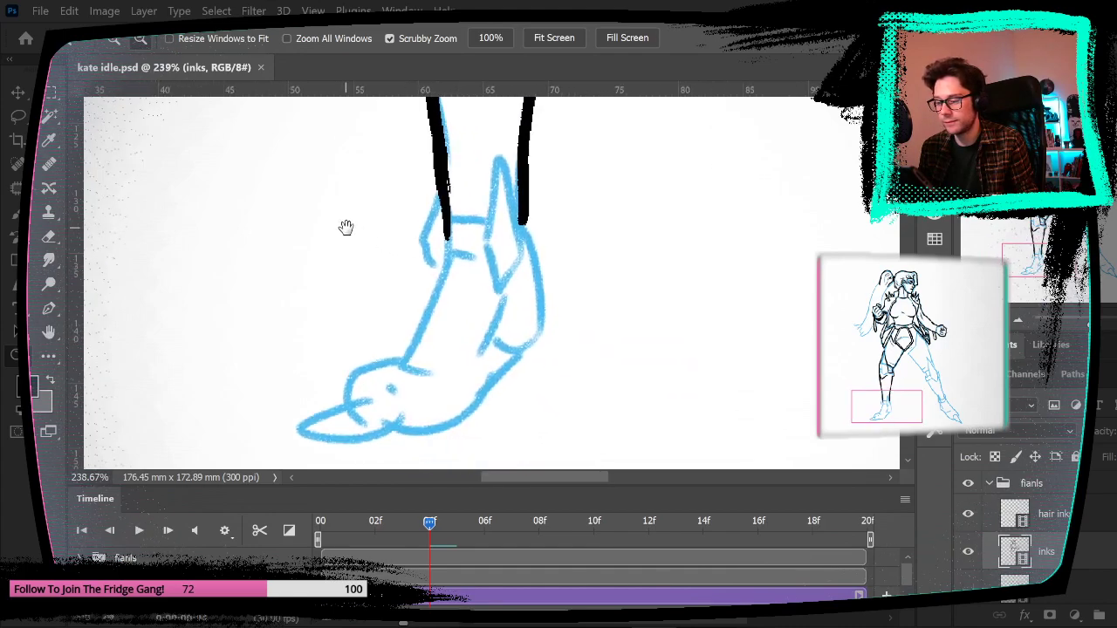
pyautogui.press('b')
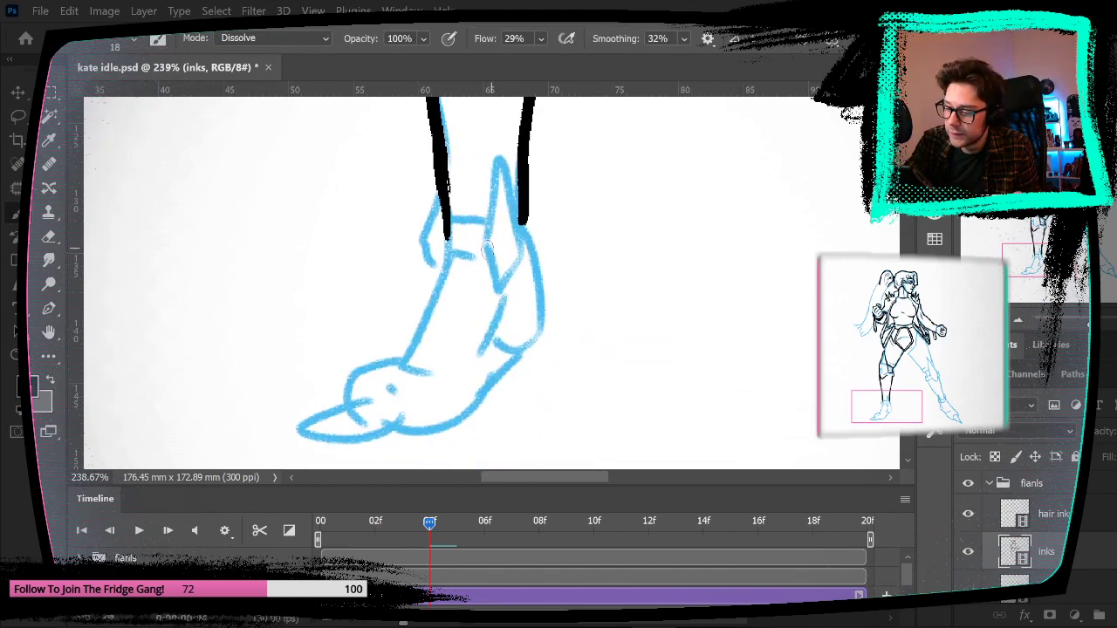
pyautogui.moveTo(485, 232)
pyautogui.mouseDown()
pyautogui.moveTo(513, 218)
pyautogui.moveTo(506, 276)
pyautogui.moveTo(483, 231)
pyautogui.moveTo(492, 193)
pyautogui.moveTo(518, 246)
pyautogui.moveTo(506, 277)
pyautogui.moveTo(482, 228)
pyautogui.moveTo(443, 220)
pyautogui.moveTo(444, 253)
pyautogui.moveTo(498, 257)
pyautogui.moveTo(514, 253)
pyautogui.moveTo(479, 258)
pyautogui.moveTo(523, 237)
pyautogui.moveTo(518, 246)
pyautogui.moveTo(523, 206)
pyautogui.moveTo(543, 331)
pyautogui.mouseUp()
pyautogui.hotkey('ctrl', 'z')
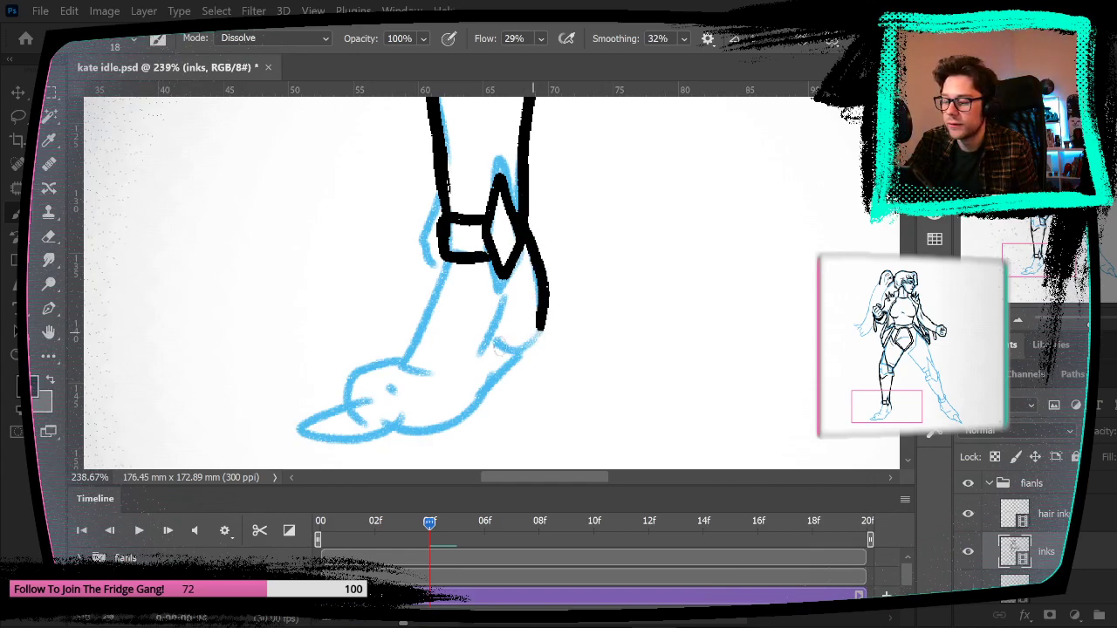
# Step: Ink the outline of the foot from the ankle band around the pointed toe claw and sole up to the heel
pyautogui.moveTo(450, 259)
pyautogui.mouseDown()
pyautogui.moveTo(400, 354)
pyautogui.moveTo(415, 346)
pyautogui.moveTo(353, 370)
pyautogui.moveTo(335, 401)
pyautogui.mouseUp()
pyautogui.moveTo(466, 394); pyautogui.dragTo(616, 285)
pyautogui.moveTo(530, 280)
pyautogui.mouseDown()
pyautogui.moveTo(544, 305)
pyautogui.moveTo(491, 297)
pyautogui.moveTo(447, 316)
pyautogui.mouseUp()
pyautogui.moveTo(447, 315)
pyautogui.mouseDown()
pyautogui.moveTo(545, 305)
pyautogui.moveTo(444, 314)
pyautogui.moveTo(620, 313)
pyautogui.moveTo(669, 267)
pyautogui.mouseUp()
pyautogui.hotkey('ctrl', 'z')
pyautogui.hotkey('ctrl', 'z')
pyautogui.moveTo(544, 312)
pyautogui.mouseDown()
pyautogui.moveTo(616, 306)
pyautogui.moveTo(707, 203)
pyautogui.mouseUp()
pyautogui.moveTo(697, 277); pyautogui.dragTo(667, 336)
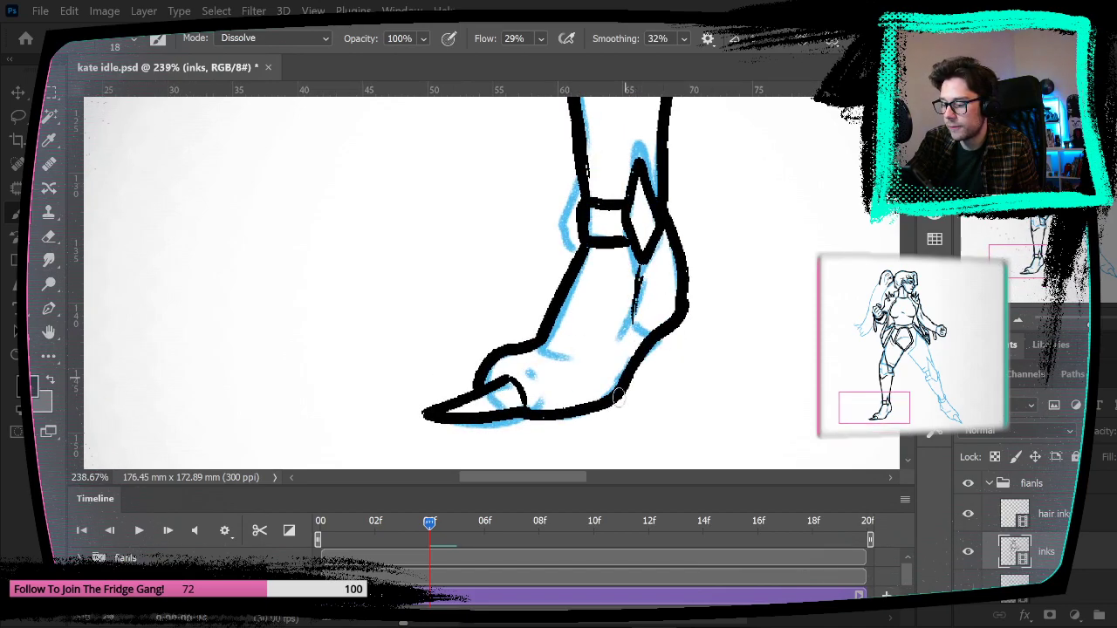
# Step: Ink the short crease above the toe joint and the small side spike on the front of the ankle band
pyautogui.moveTo(538, 345); pyautogui.dragTo(589, 357)
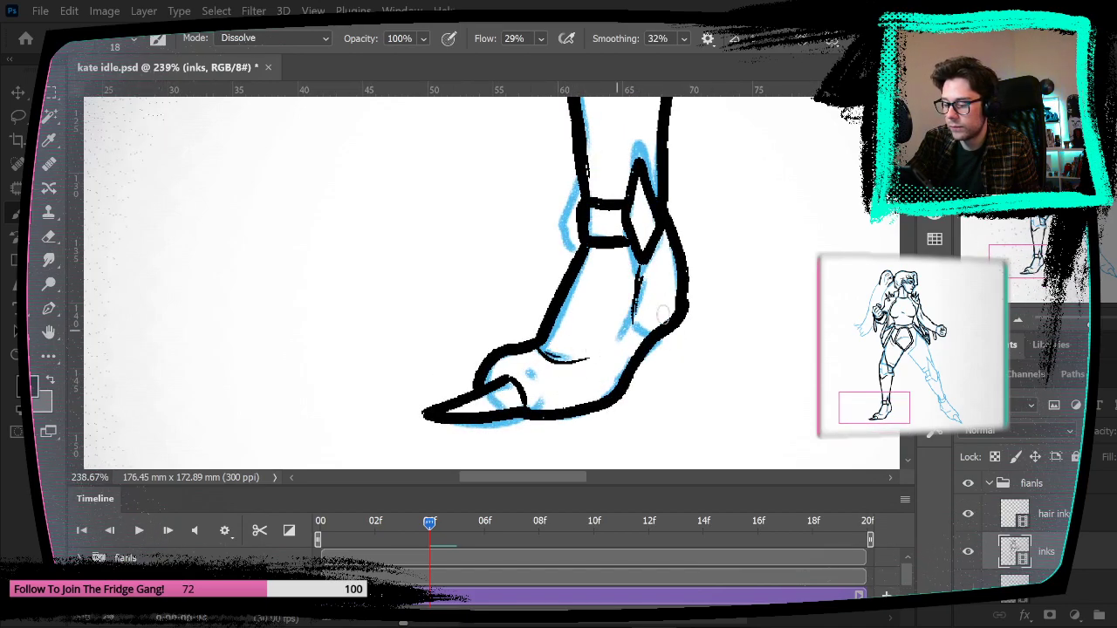
pyautogui.moveTo(721, 317); pyautogui.dragTo(664, 374)
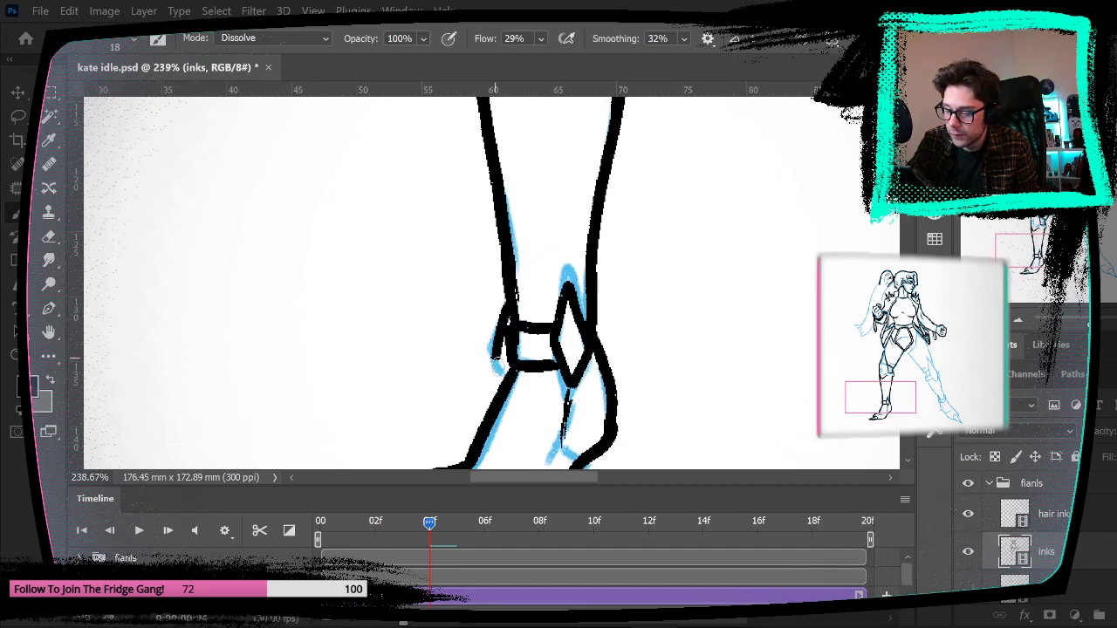
pyautogui.moveTo(692, 266); pyautogui.dragTo(650, 454)
# Step: Ink the inner edge of the outstretched leg's thigh from the crotch down to the knee, with its short lower hem
pyautogui.moveTo(660, 292); pyautogui.dragTo(493, 277)
pyautogui.moveTo(573, 309); pyautogui.dragTo(560, 460)
pyautogui.moveTo(437, 288)
pyautogui.mouseDown()
pyautogui.moveTo(519, 208)
pyautogui.moveTo(527, 181)
pyautogui.mouseUp()
pyautogui.moveTo(543, 247)
pyautogui.mouseDown()
pyautogui.moveTo(505, 407)
pyautogui.moveTo(492, 279)
pyautogui.moveTo(499, 188)
pyautogui.mouseUp()
pyautogui.moveTo(536, 364); pyautogui.dragTo(508, 157)
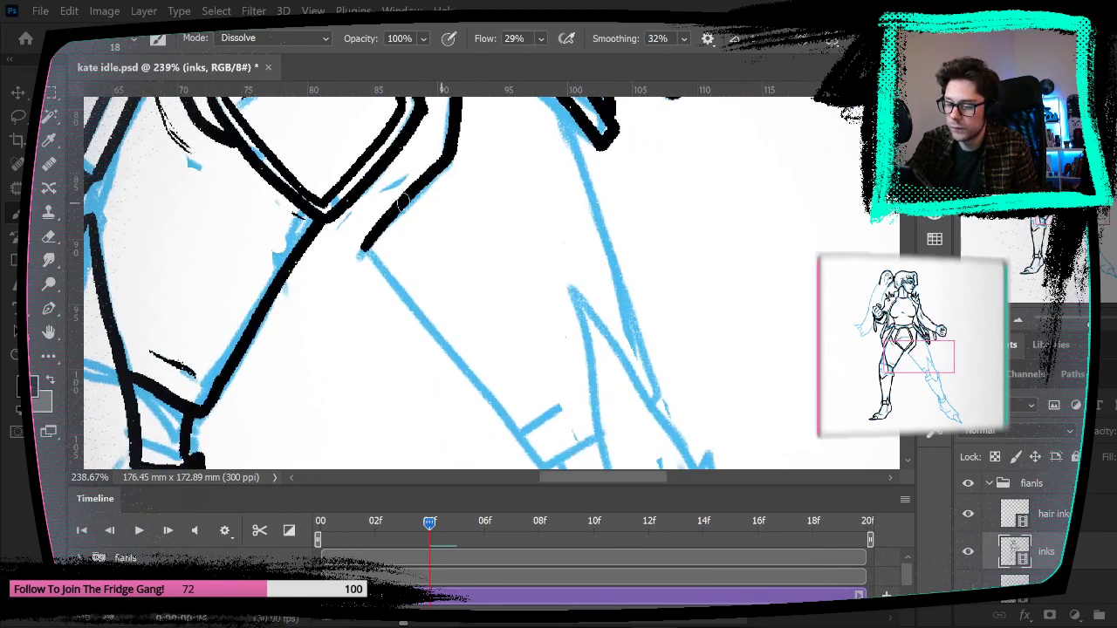
pyautogui.moveTo(383, 279); pyautogui.dragTo(431, 332)
pyautogui.hotkey('ctrl', 'z')
pyautogui.moveTo(363, 252); pyautogui.dragTo(412, 306)
pyautogui.hotkey('ctrl', 'z')
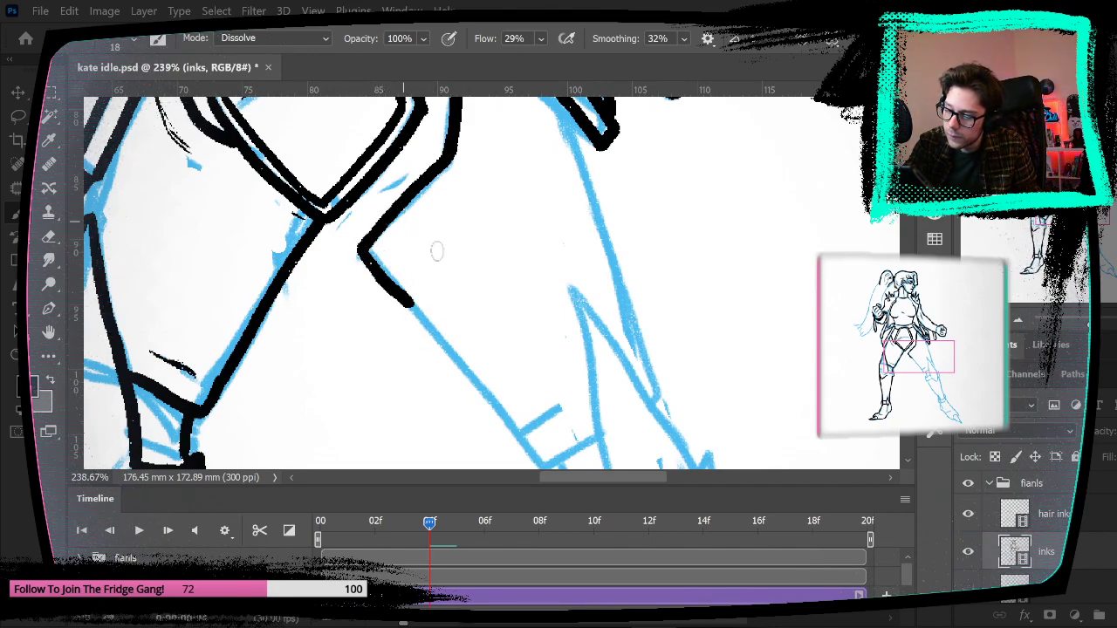
pyautogui.moveTo(501, 319); pyautogui.dragTo(432, 249)
pyautogui.moveTo(349, 251)
pyautogui.mouseDown()
pyautogui.moveTo(462, 395)
pyautogui.moveTo(516, 370)
pyautogui.mouseUp()
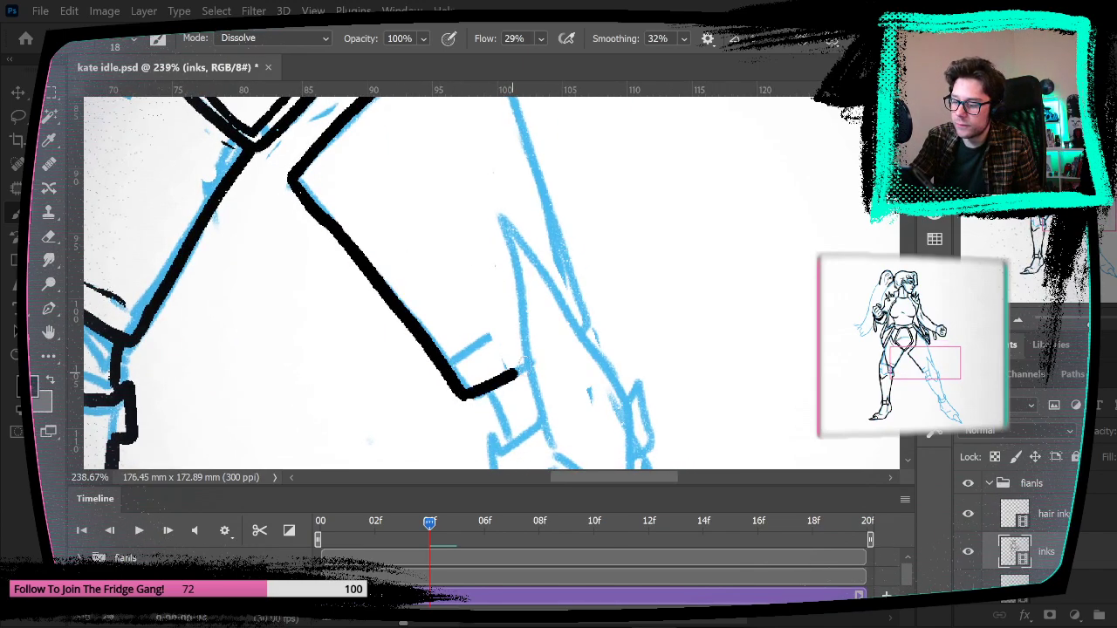
# Step: Ink the pointed knee guard of the outstretched leg, including the notched tab on its outer edge
pyautogui.moveTo(646, 321)
pyautogui.mouseDown()
pyautogui.moveTo(592, 279)
pyautogui.moveTo(592, 253)
pyautogui.mouseUp()
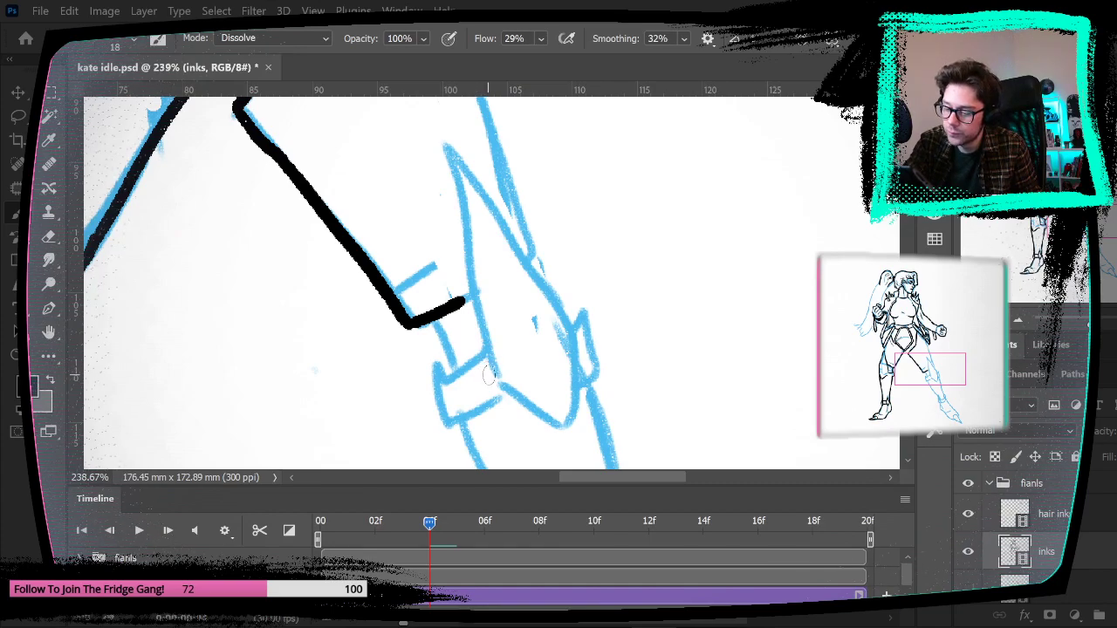
pyautogui.moveTo(482, 361)
pyautogui.mouseDown()
pyautogui.moveTo(429, 116)
pyautogui.moveTo(497, 194)
pyautogui.moveTo(573, 330)
pyautogui.moveTo(581, 310)
pyautogui.moveTo(591, 340)
pyautogui.moveTo(595, 370)
pyautogui.moveTo(560, 431)
pyautogui.moveTo(587, 377)
pyautogui.moveTo(579, 394)
pyautogui.moveTo(519, 401)
pyautogui.mouseUp()
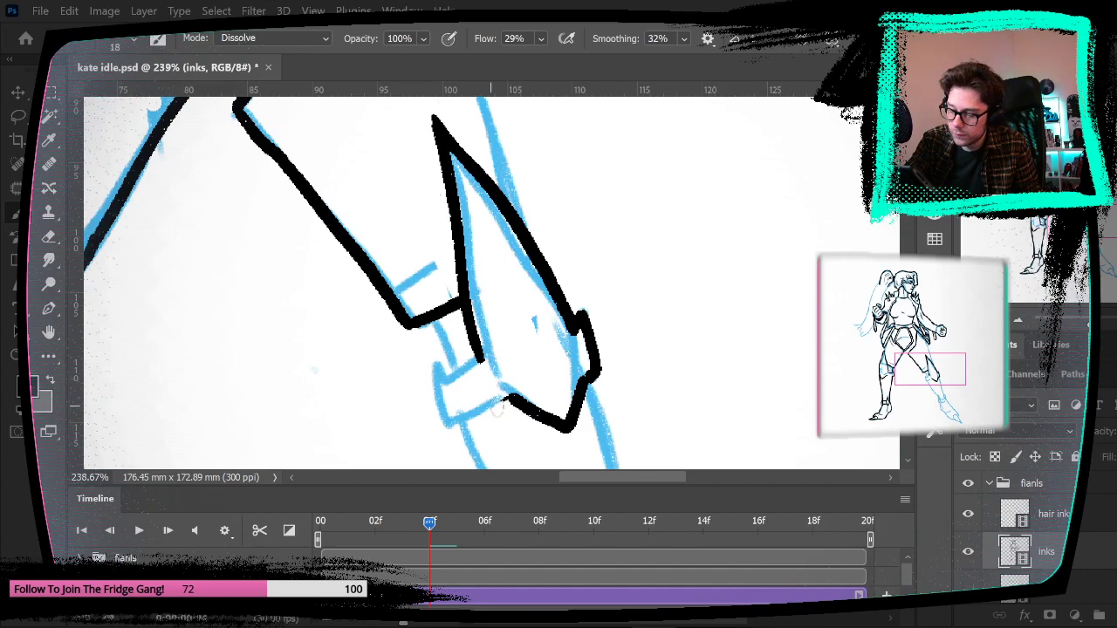
pyautogui.moveTo(578, 327); pyautogui.dragTo(633, 228)
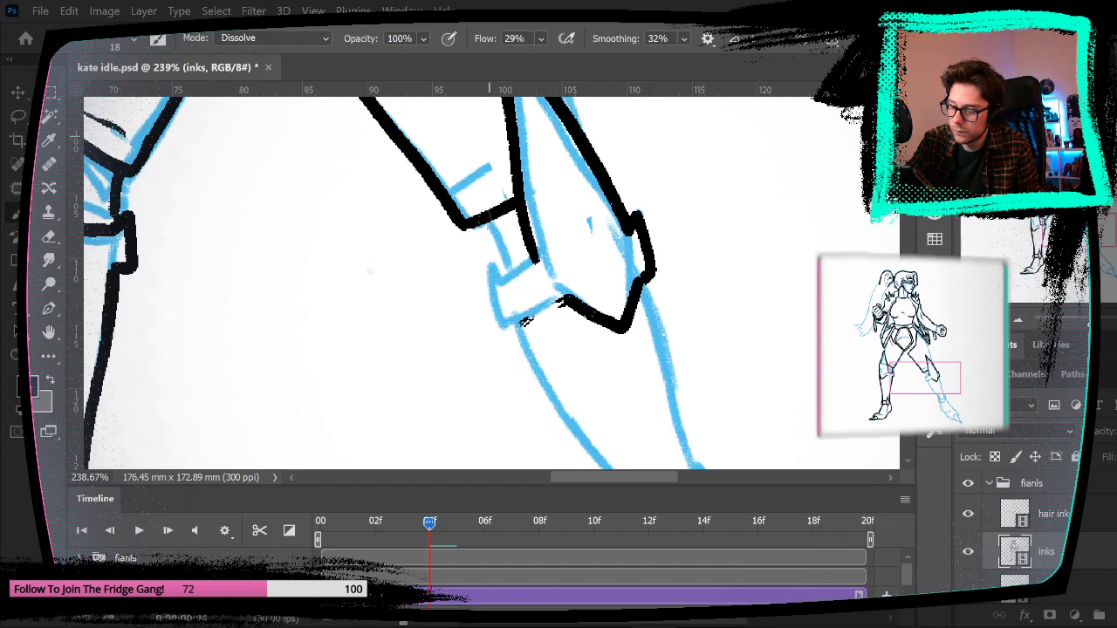
# Step: Ink the strap behind the outstretched leg's knee guard and both edges of the shin down to the ankle
pyautogui.moveTo(526, 264)
pyautogui.mouseDown()
pyautogui.moveTo(502, 280)
pyautogui.moveTo(488, 265)
pyautogui.moveTo(520, 319)
pyautogui.mouseUp()
pyautogui.moveTo(585, 347); pyautogui.dragTo(494, 241)
pyautogui.moveTo(404, 199)
pyautogui.mouseDown()
pyautogui.moveTo(474, 308)
pyautogui.moveTo(527, 373)
pyautogui.mouseUp()
pyautogui.moveTo(531, 157); pyautogui.dragTo(595, 390)
pyautogui.moveTo(529, 284); pyautogui.dragTo(597, 429)
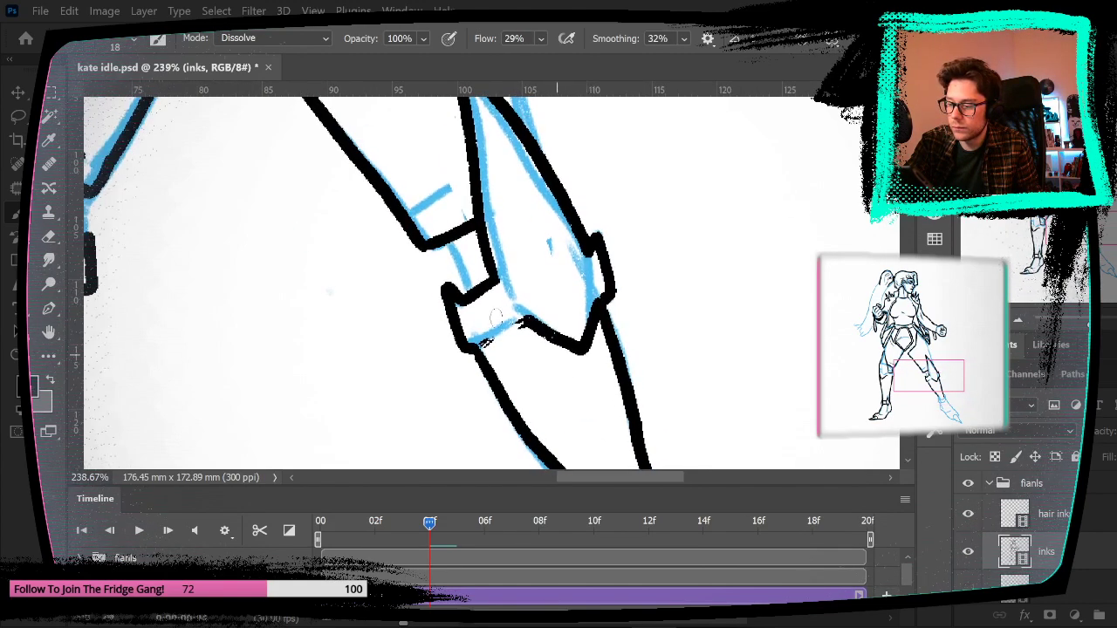
pyautogui.moveTo(451, 246); pyautogui.dragTo(470, 295)
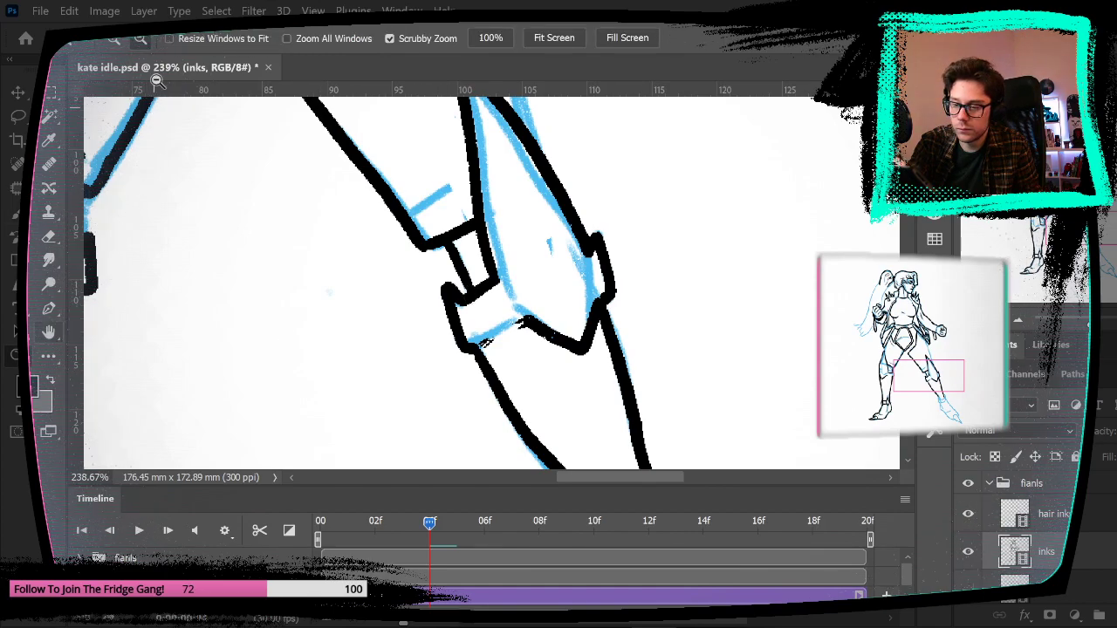
# Step: Ink the outer thigh edge of the outstretched leg from the hip to the knee guard, plus the short crease above the knee
pyautogui.keyDown('alt'); pyautogui.click(553, 219); pyautogui.keyUp('alt')
pyautogui.keyDown('alt'); pyautogui.click(578, 215); pyautogui.keyUp('alt')
pyautogui.moveTo(578, 214); pyautogui.dragTo(553, 328)
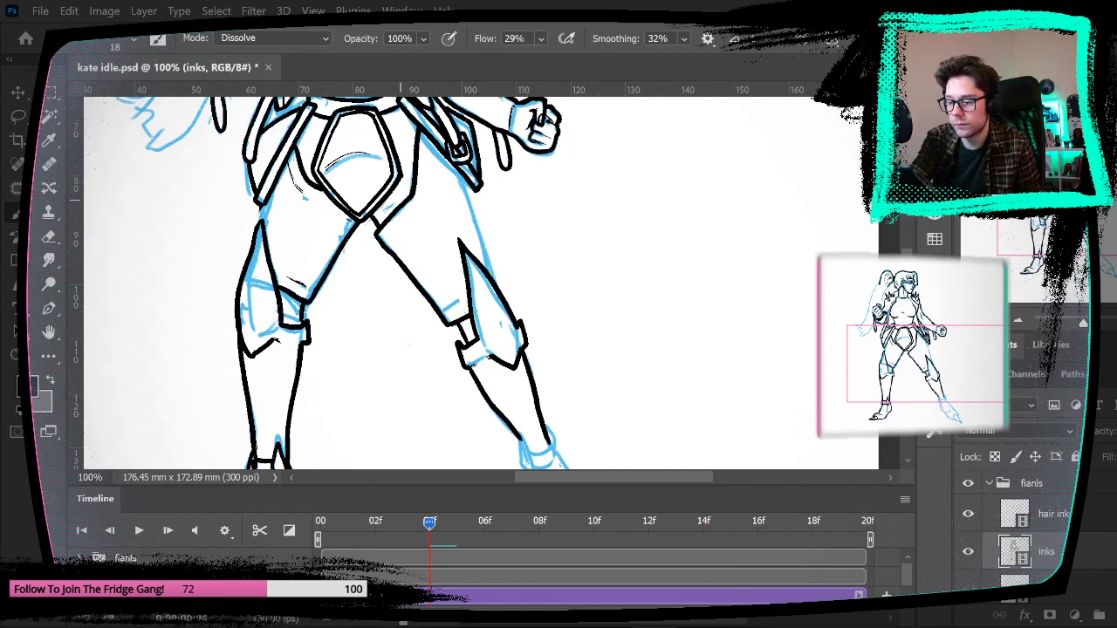
pyautogui.moveTo(424, 175)
pyautogui.mouseDown()
pyautogui.moveTo(443, 252)
pyautogui.moveTo(458, 266)
pyautogui.mouseUp()
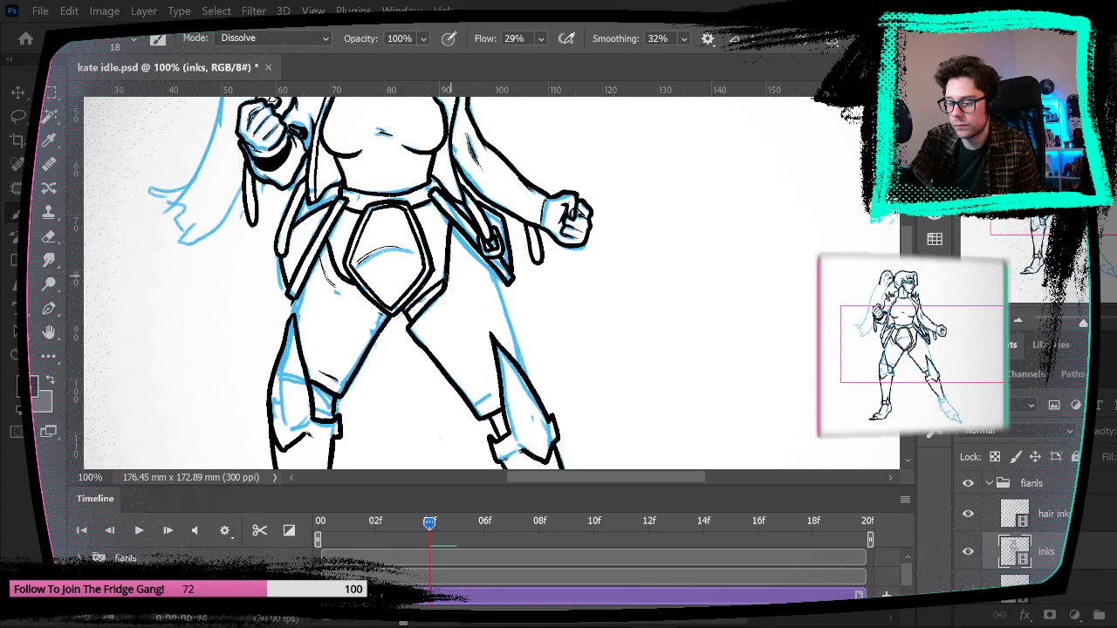
pyautogui.moveTo(634, 304)
pyautogui.mouseDown()
pyautogui.moveTo(631, 371)
pyautogui.moveTo(569, 294)
pyautogui.mouseUp()
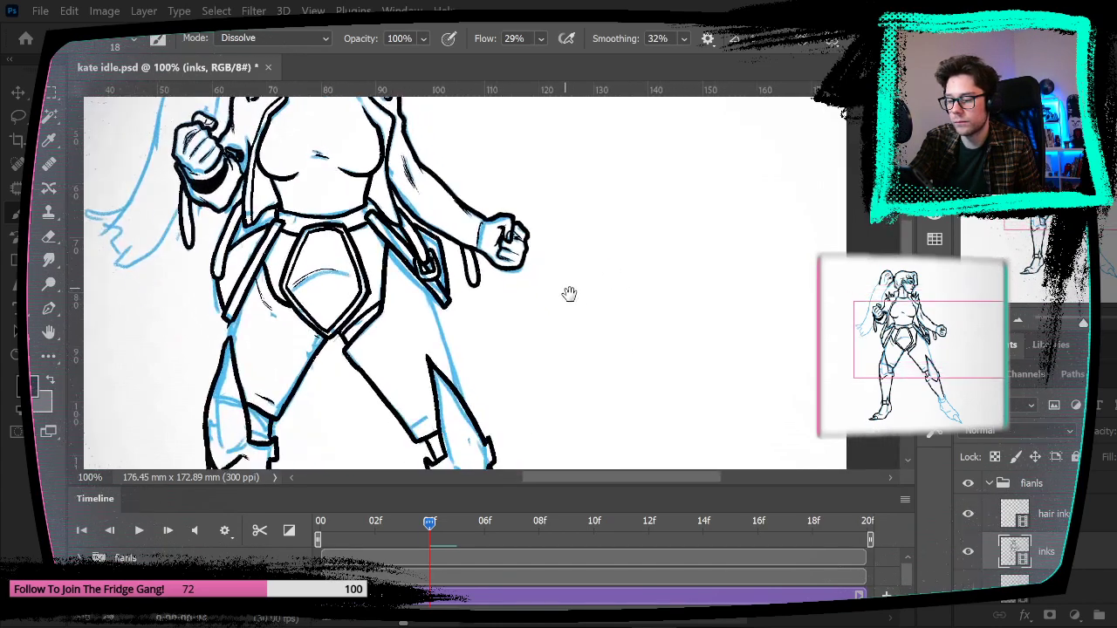
pyautogui.moveTo(604, 372)
pyautogui.mouseDown()
pyautogui.moveTo(648, 423)
pyautogui.moveTo(644, 406)
pyautogui.mouseUp()
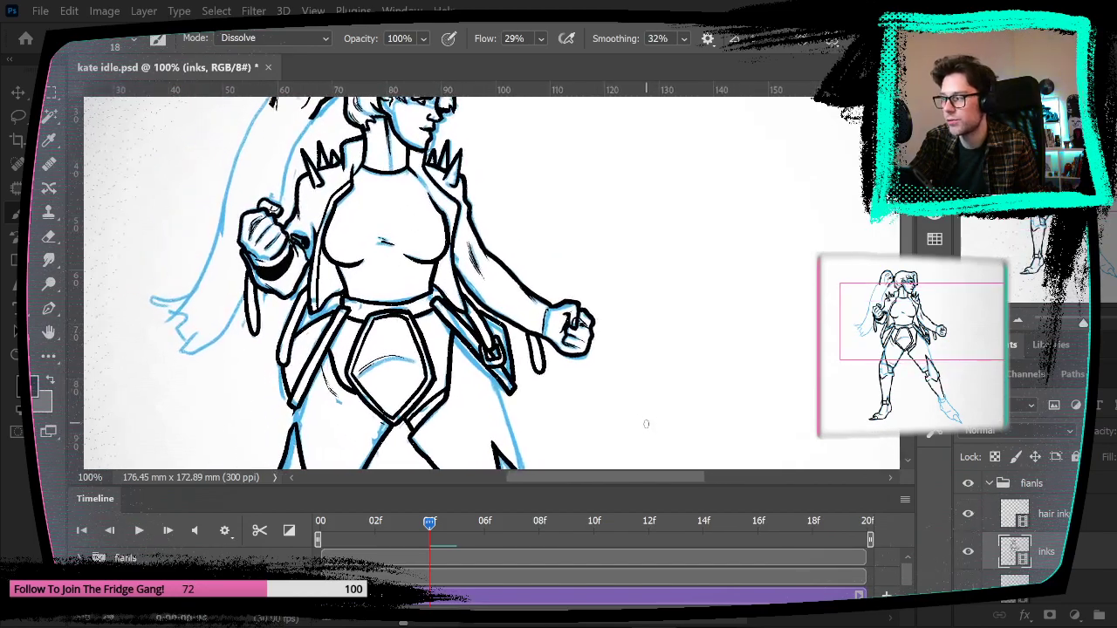
pyautogui.moveTo(589, 369); pyautogui.dragTo(528, 208)
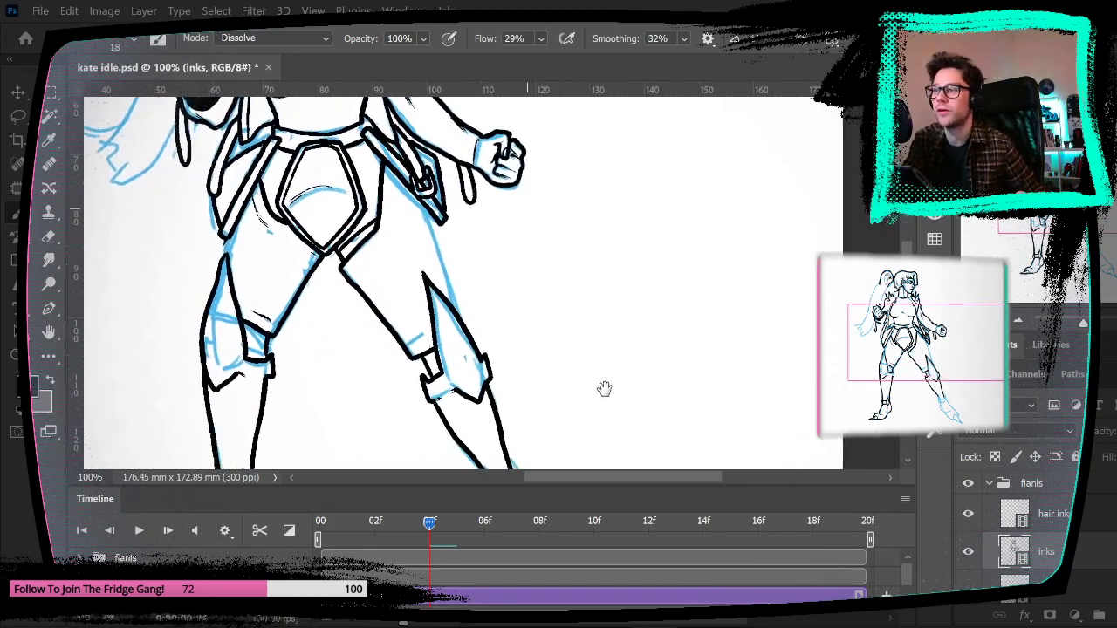
pyautogui.moveTo(602, 389); pyautogui.dragTo(581, 326)
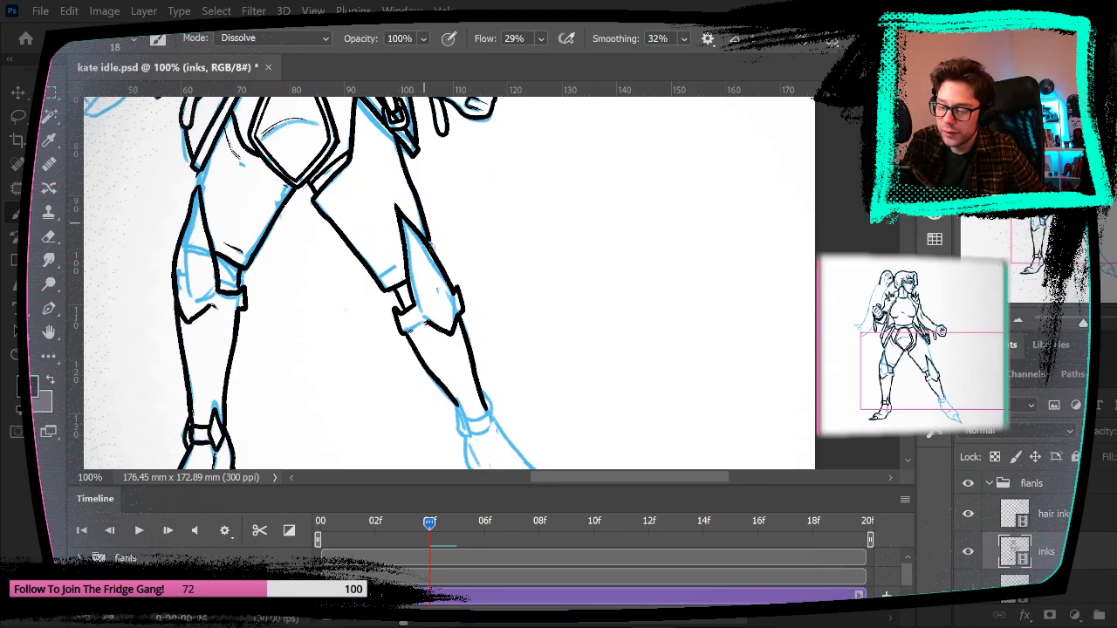
pyautogui.moveTo(406, 177); pyautogui.dragTo(415, 218)
pyautogui.hotkey('ctrl', 'z')
pyautogui.moveTo(396, 136); pyautogui.dragTo(413, 191)
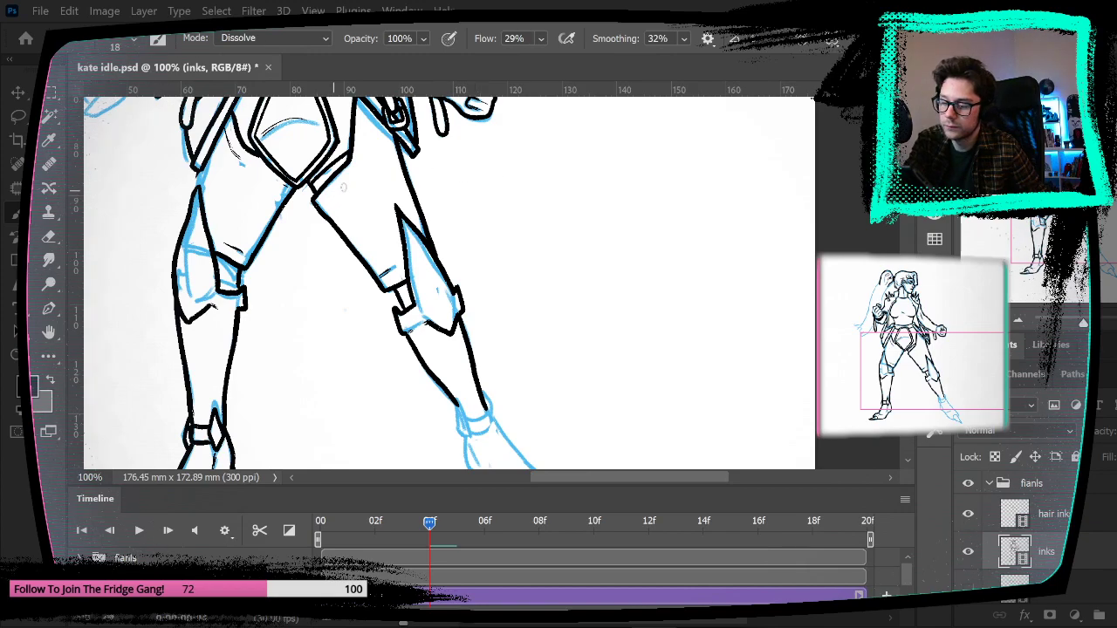
# Step: Ink a thin fold line along the inside of the outstretched leg's thigh up towards the hip
pyautogui.moveTo(321, 208); pyautogui.dragTo(349, 187)
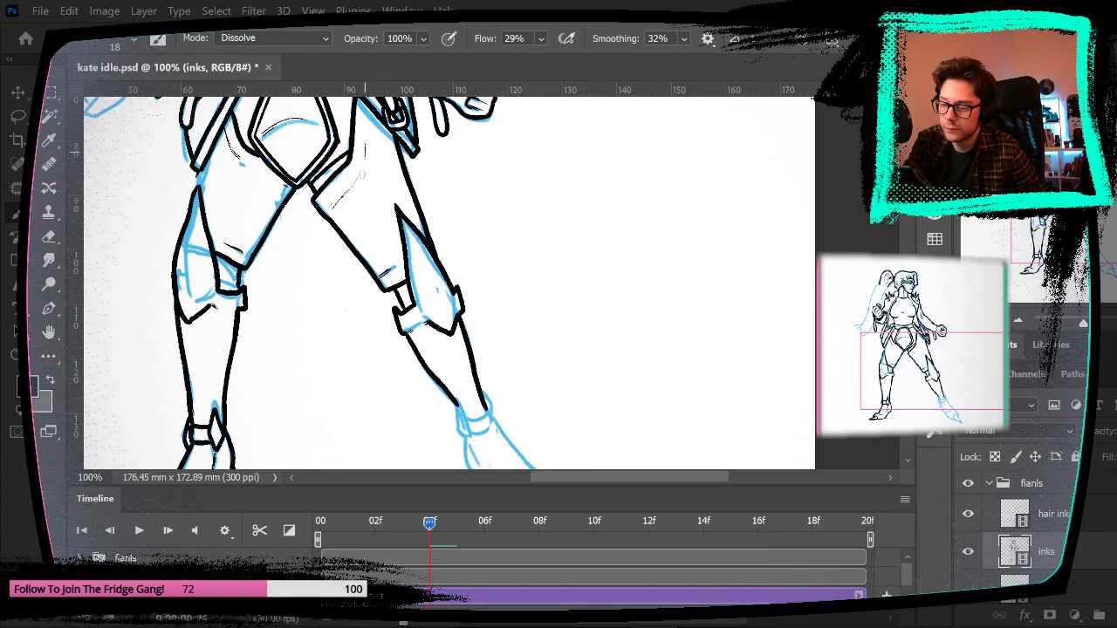
pyautogui.moveTo(366, 124)
pyautogui.mouseDown()
pyautogui.moveTo(407, 270)
pyautogui.moveTo(395, 245)
pyautogui.mouseUp()
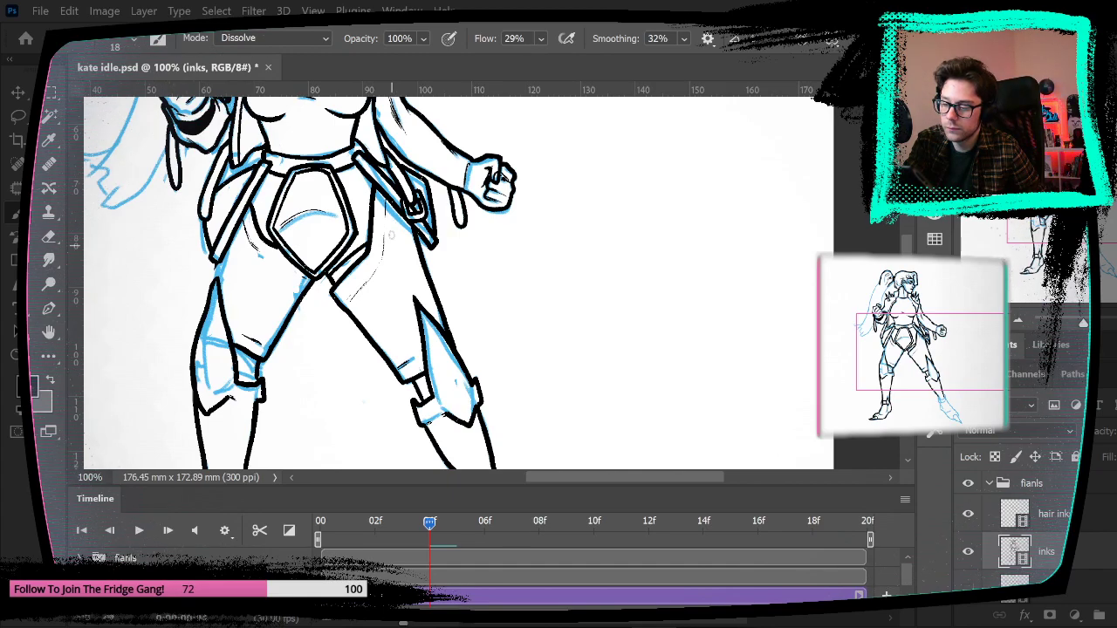
pyautogui.moveTo(518, 342); pyautogui.dragTo(524, 298)
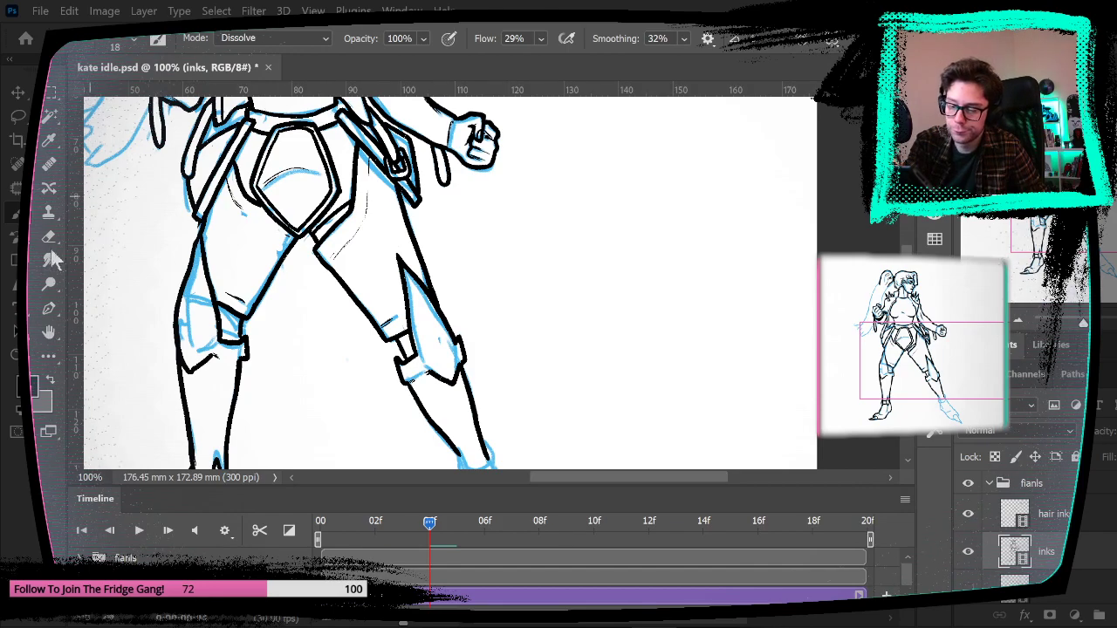
pyautogui.press('z')
pyautogui.moveTo(188, 214); pyautogui.dragTo(259, 236)
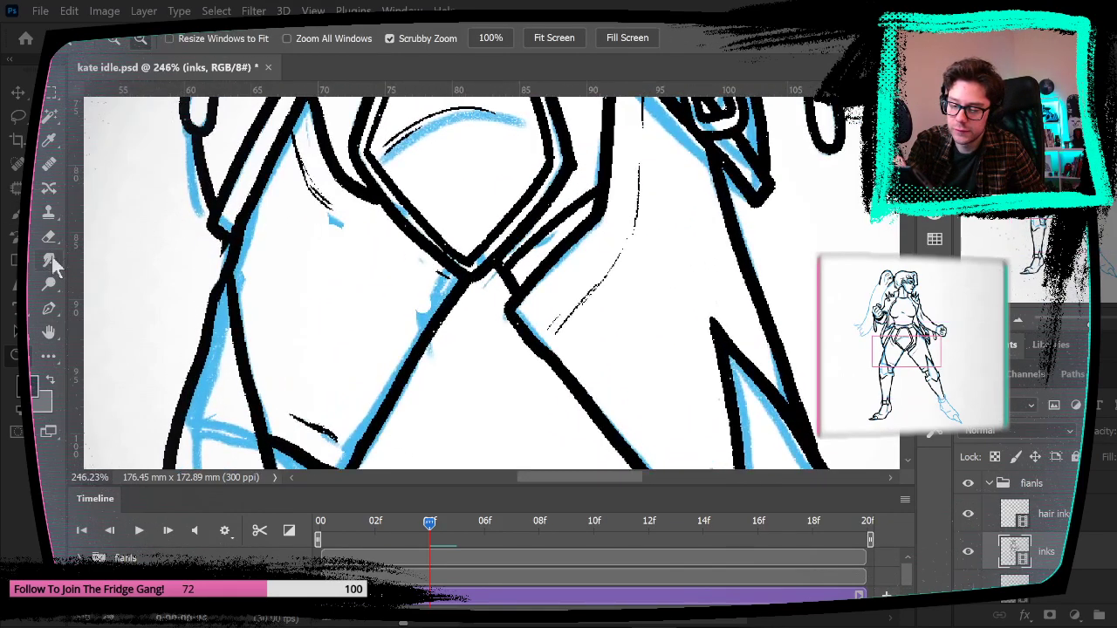
pyautogui.press('e')
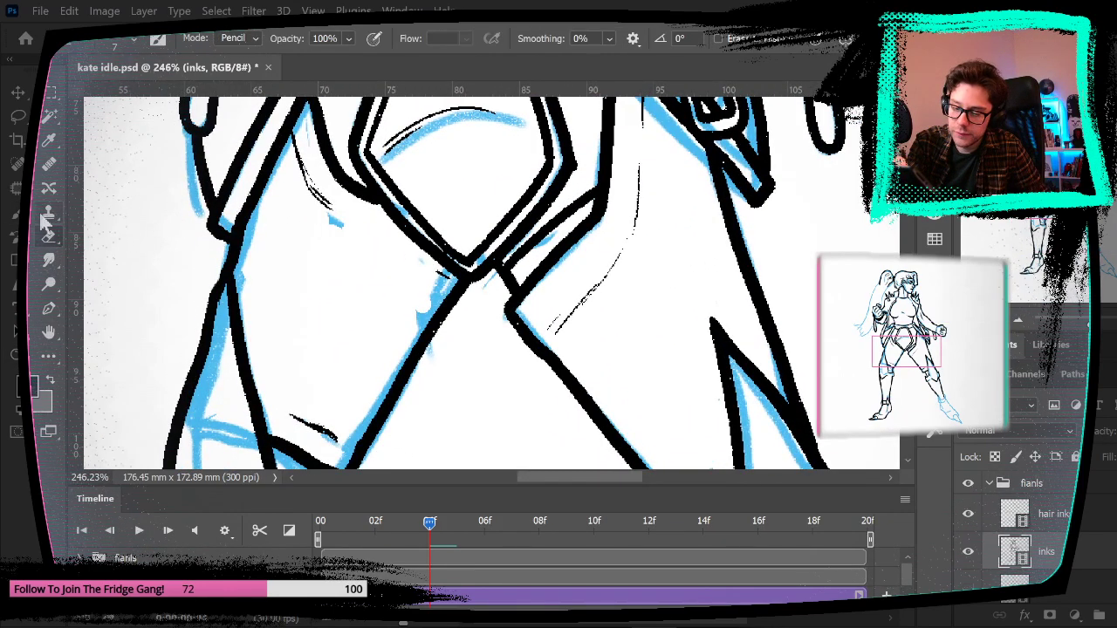
# Step: Ink the ankle band of the outstretched leg with its two side spikes using the Brush
pyautogui.press('b')
pyautogui.moveTo(553, 319); pyautogui.dragTo(688, 290)
pyautogui.moveTo(630, 237); pyautogui.dragTo(601, 174)
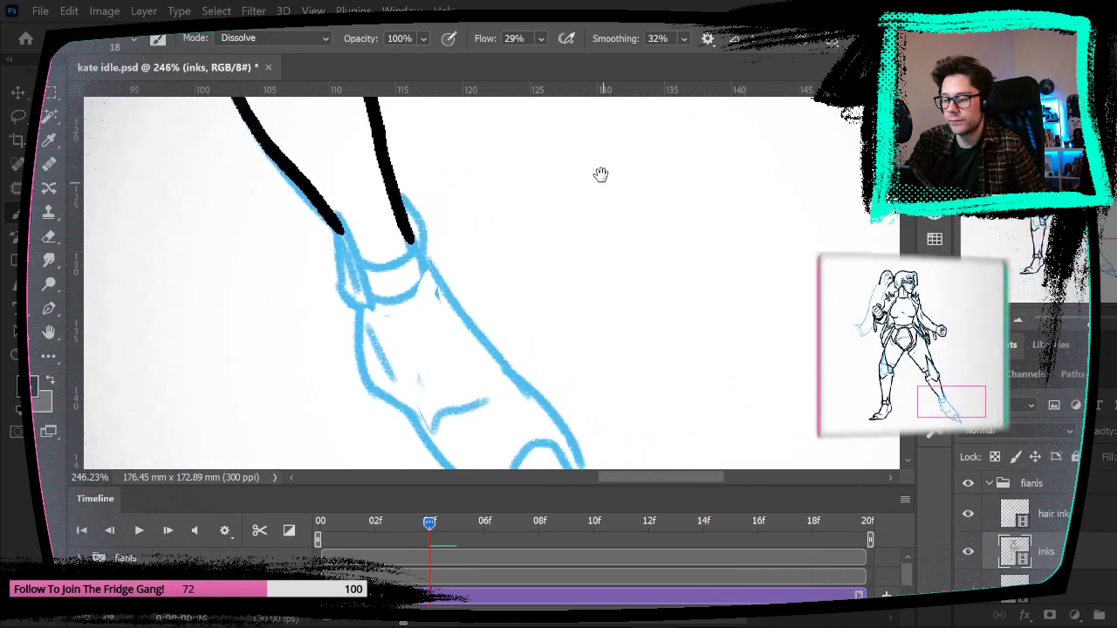
pyautogui.moveTo(338, 264)
pyautogui.mouseDown()
pyautogui.moveTo(360, 246)
pyautogui.moveTo(374, 298)
pyautogui.moveTo(338, 267)
pyautogui.moveTo(417, 229)
pyautogui.mouseUp()
pyautogui.moveTo(377, 291)
pyautogui.mouseDown()
pyautogui.moveTo(429, 261)
pyautogui.moveTo(421, 227)
pyautogui.mouseUp()
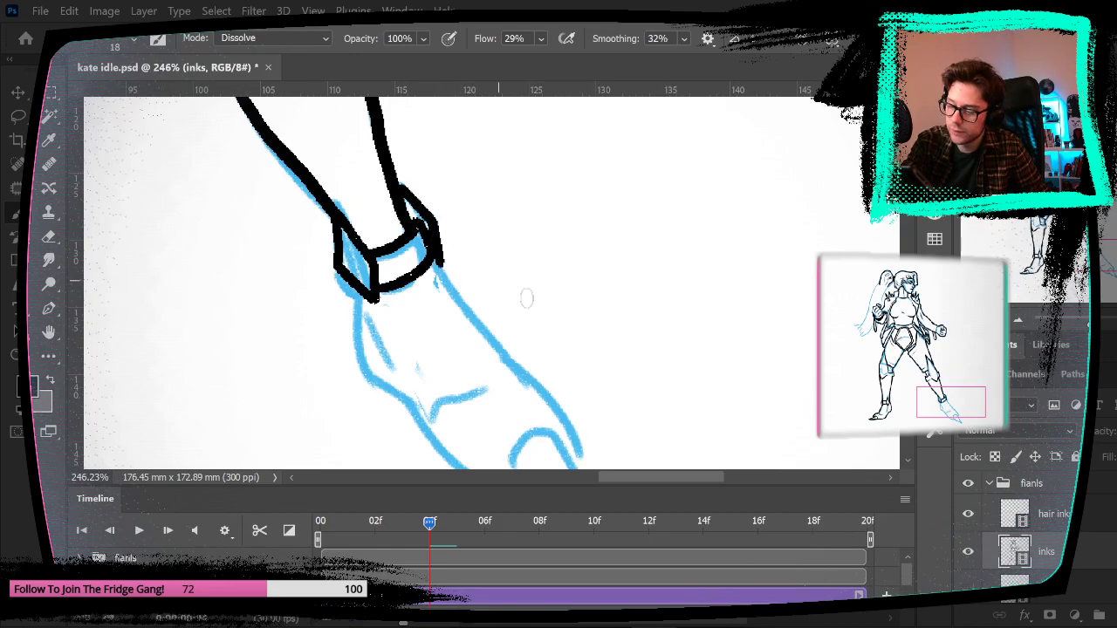
# Step: Ink the outstretched foot over the blue sketch, including both sides, the pointed toe claw and the instep creases
pyautogui.moveTo(520, 291); pyautogui.dragTo(479, 191)
pyautogui.moveTo(288, 161)
pyautogui.mouseDown()
pyautogui.moveTo(296, 244)
pyautogui.moveTo(348, 281)
pyautogui.moveTo(383, 336)
pyautogui.moveTo(555, 414)
pyautogui.moveTo(483, 313)
pyautogui.moveTo(508, 328)
pyautogui.moveTo(495, 285)
pyautogui.moveTo(366, 127)
pyautogui.mouseUp()
pyautogui.moveTo(363, 278); pyautogui.dragTo(422, 259)
pyautogui.moveTo(301, 179); pyautogui.dragTo(327, 235)
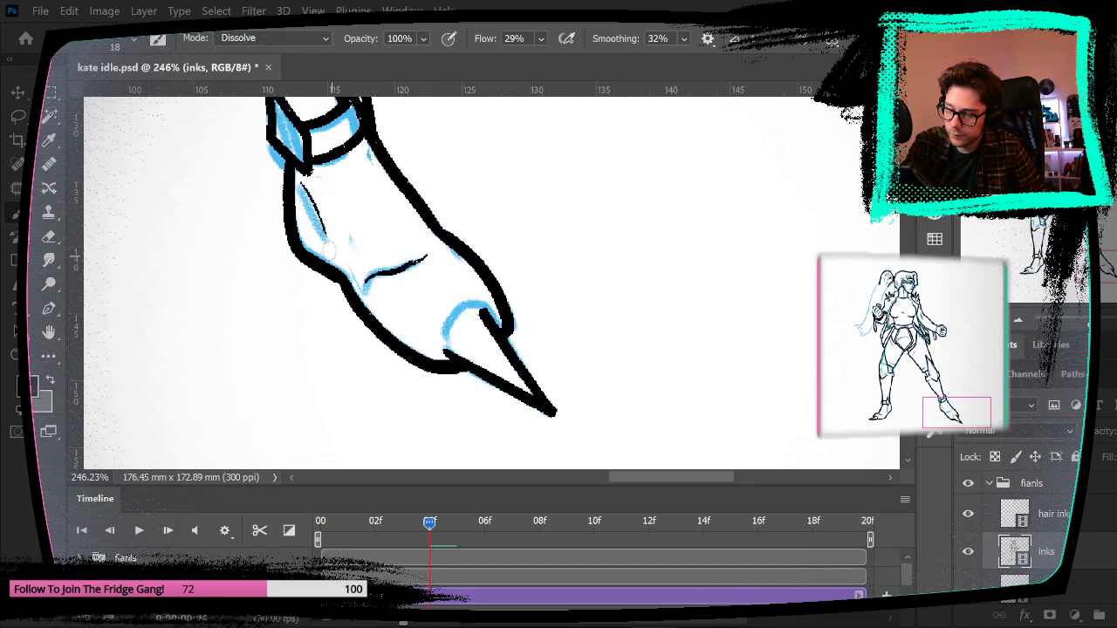
pyautogui.moveTo(447, 344); pyautogui.dragTo(487, 308)
pyautogui.hotkey('ctrl', 'z')
# Step: On the hair inks layer, ink the ponytail's outer edge with the Brush down to its flicked, ragged end
pyautogui.click(314, 11)
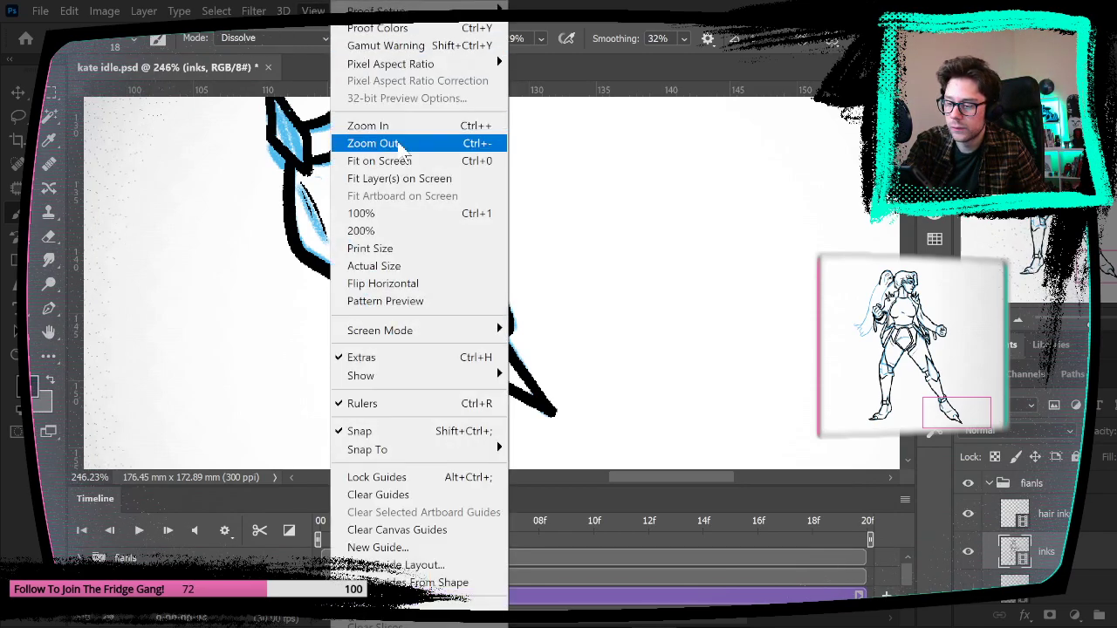
pyautogui.click(408, 161)
pyautogui.press('space')
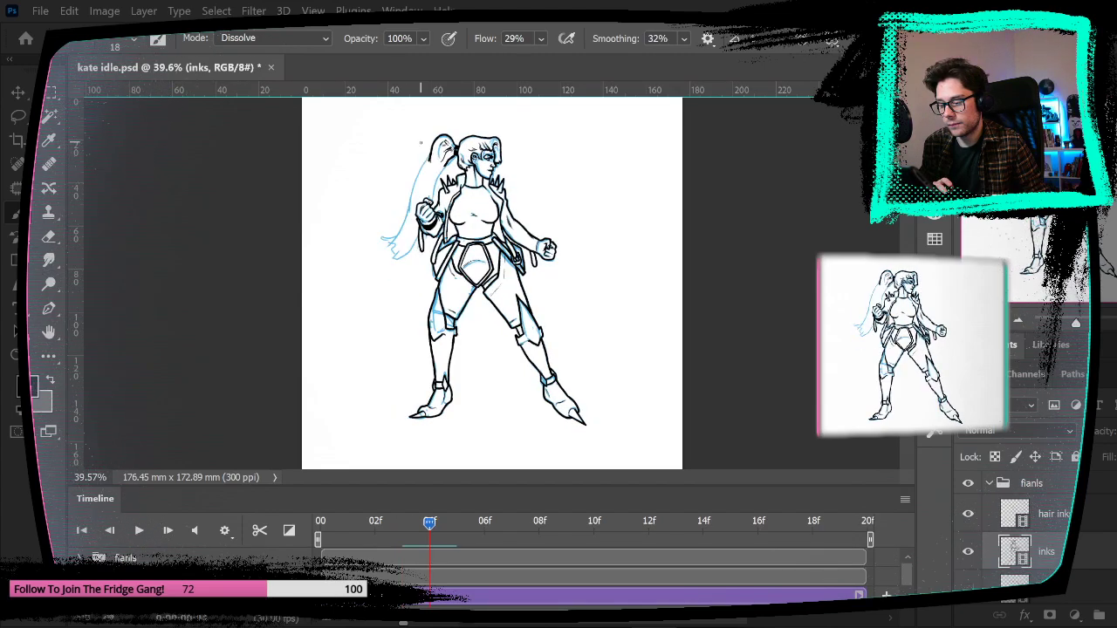
pyautogui.press('z')
pyautogui.moveTo(445, 153); pyautogui.dragTo(550, 192)
pyautogui.click(1109, 516)
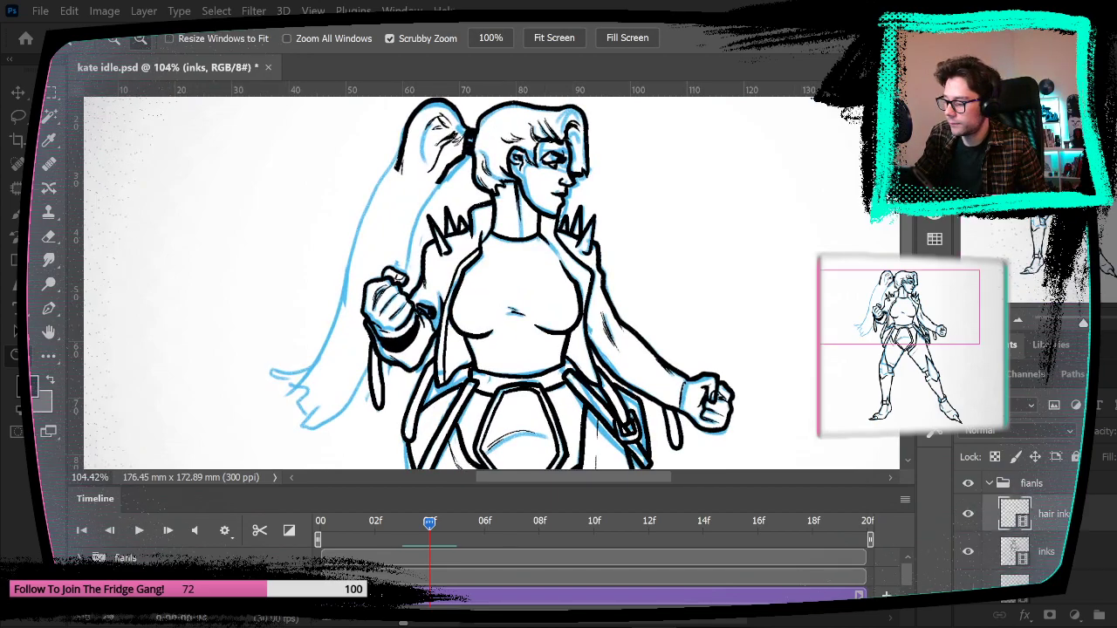
pyautogui.moveTo(449, 179); pyautogui.dragTo(437, 222)
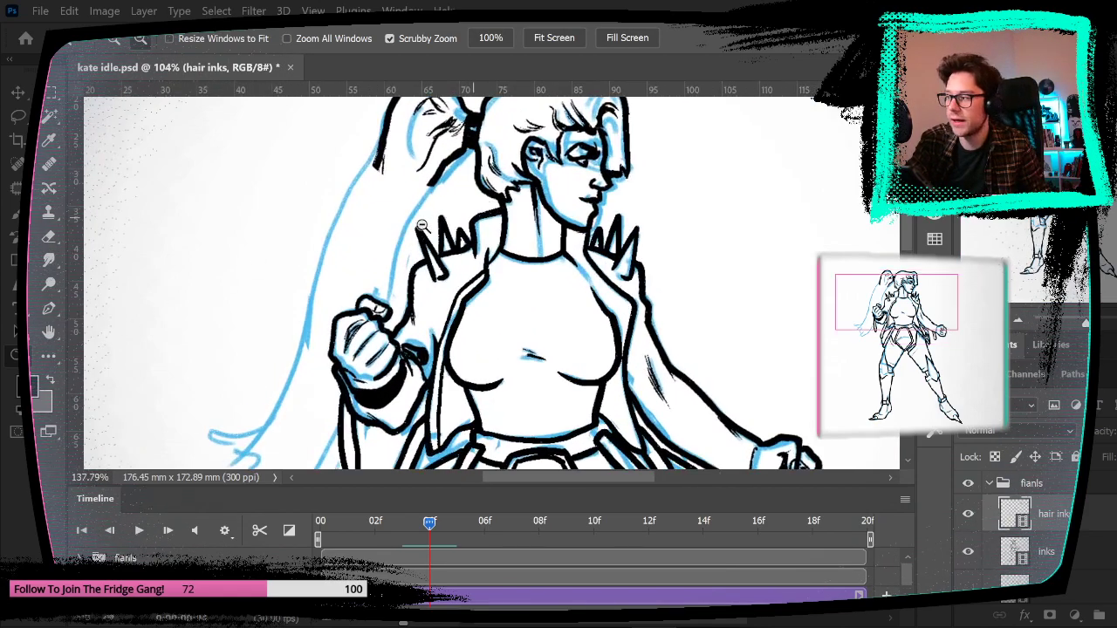
pyautogui.click(30, 221)
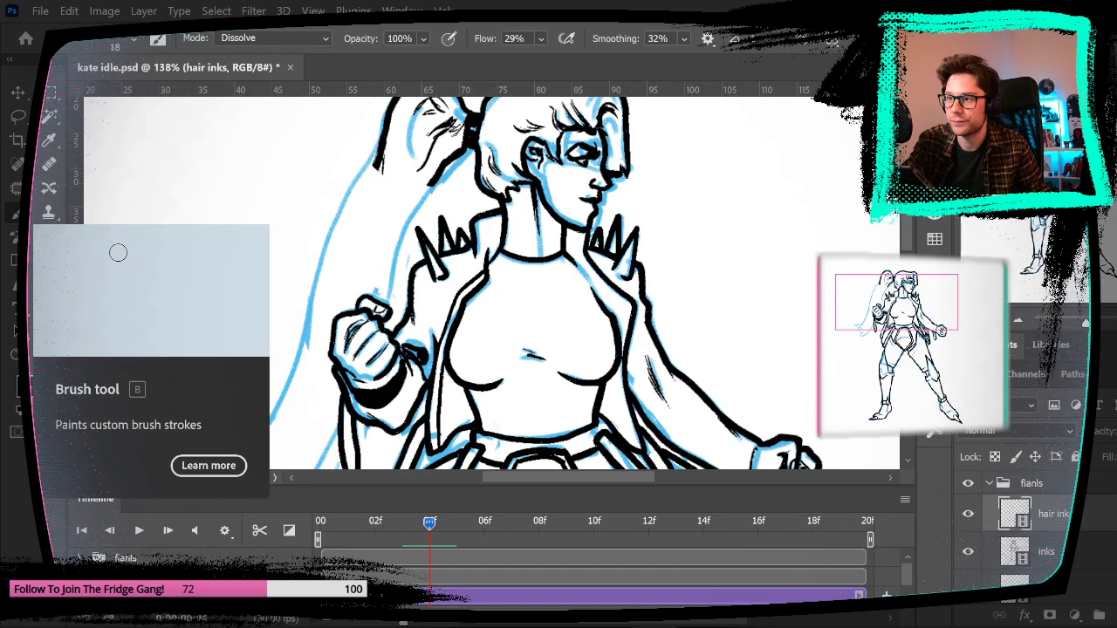
pyautogui.moveTo(377, 227); pyautogui.dragTo(368, 177)
pyautogui.moveTo(349, 137)
pyautogui.mouseDown()
pyautogui.moveTo(318, 194)
pyautogui.moveTo(275, 433)
pyautogui.mouseUp()
pyautogui.moveTo(297, 262)
pyautogui.mouseDown()
pyautogui.moveTo(274, 335)
pyautogui.moveTo(177, 373)
pyautogui.moveTo(196, 384)
pyautogui.mouseUp()
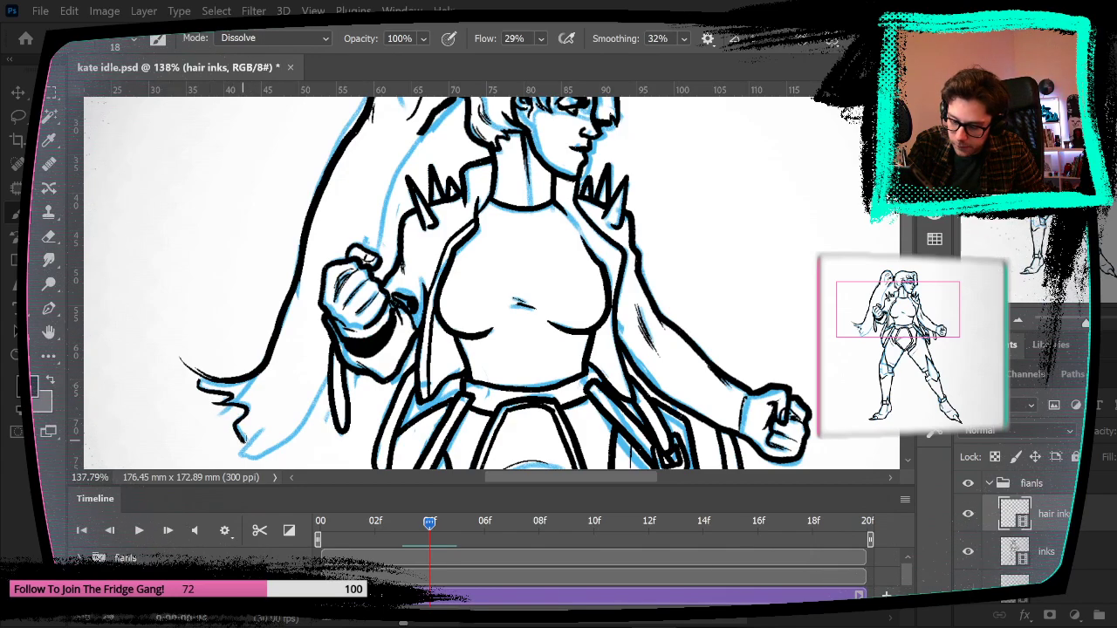
# Step: Ink the ponytail's jagged tip and lower edge, then its inner edge from the raised fist up towards the hair tie
pyautogui.moveTo(298, 411); pyautogui.dragTo(346, 298)
pyautogui.moveTo(307, 342); pyautogui.dragTo(284, 361)
pyautogui.moveTo(344, 325); pyautogui.dragTo(311, 352)
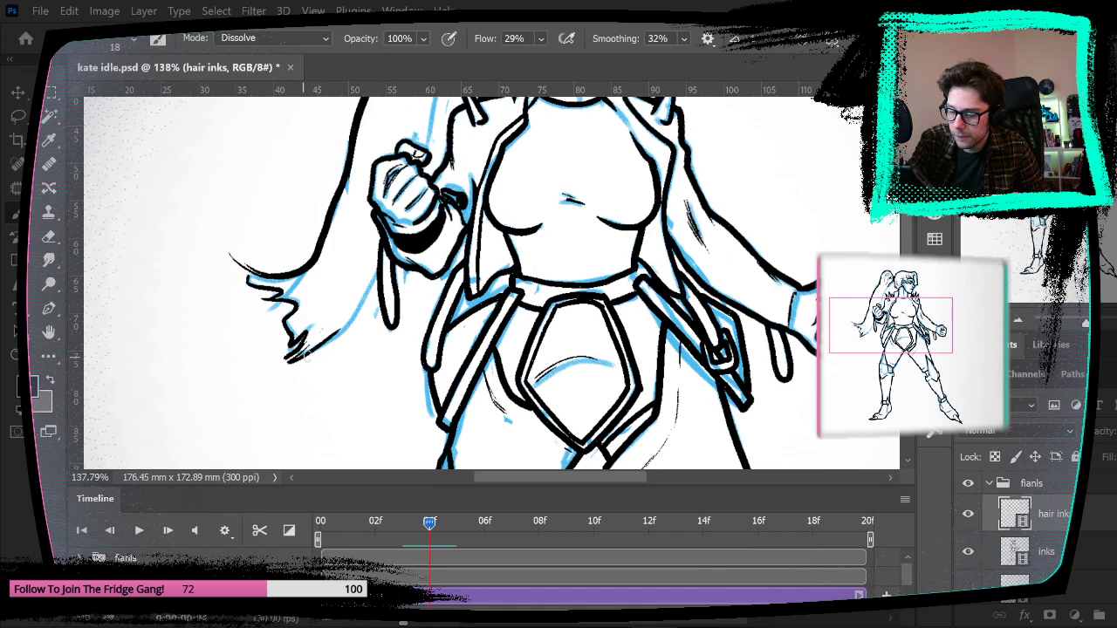
pyautogui.moveTo(292, 319)
pyautogui.mouseDown()
pyautogui.moveTo(280, 351)
pyautogui.moveTo(279, 329)
pyautogui.mouseUp()
pyautogui.moveTo(462, 276); pyautogui.dragTo(418, 395)
pyautogui.moveTo(329, 401); pyautogui.dragTo(339, 371)
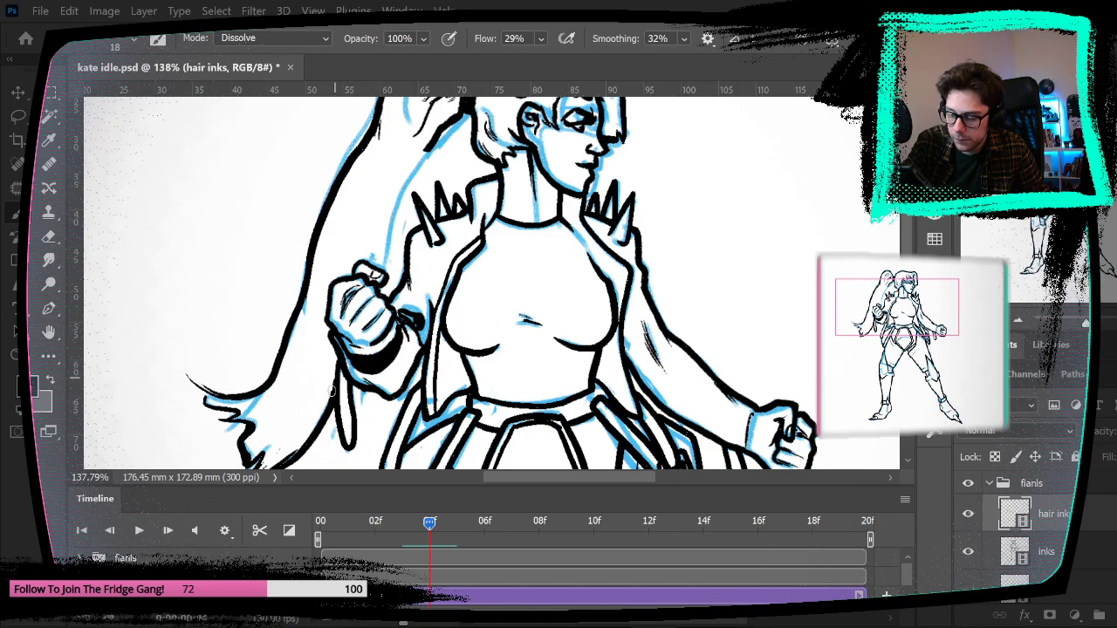
pyautogui.moveTo(382, 274); pyautogui.dragTo(422, 155)
# Step: Play back the idle animation and return to frame 04f
pyautogui.press('space')
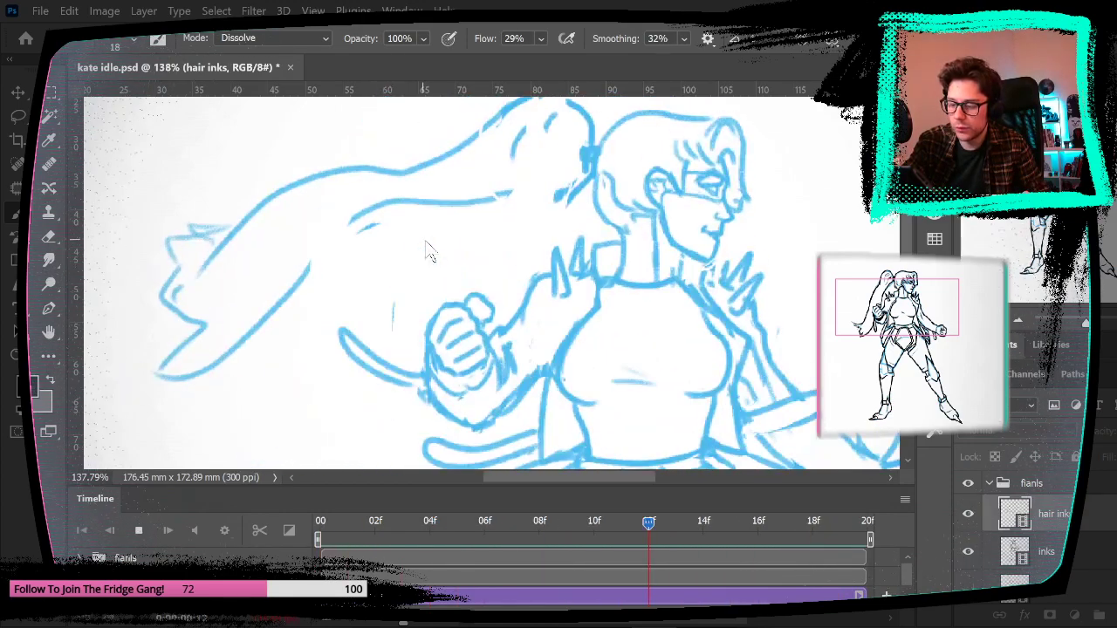
pyautogui.press('space')
pyautogui.click(454, 525)
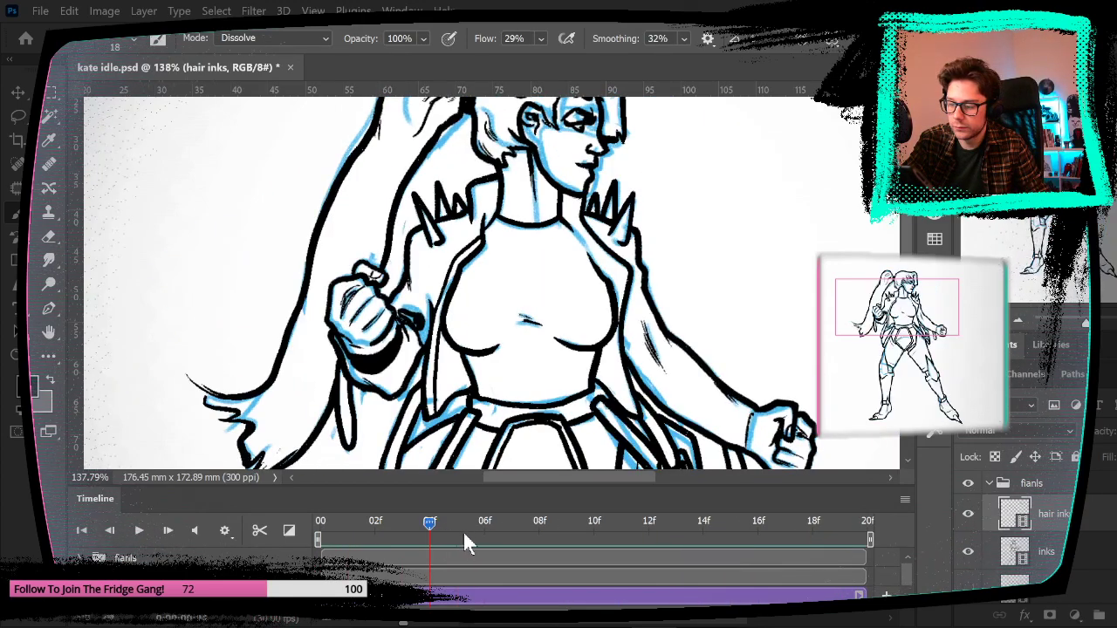
pyautogui.click(458, 525)
pyautogui.click(436, 525)
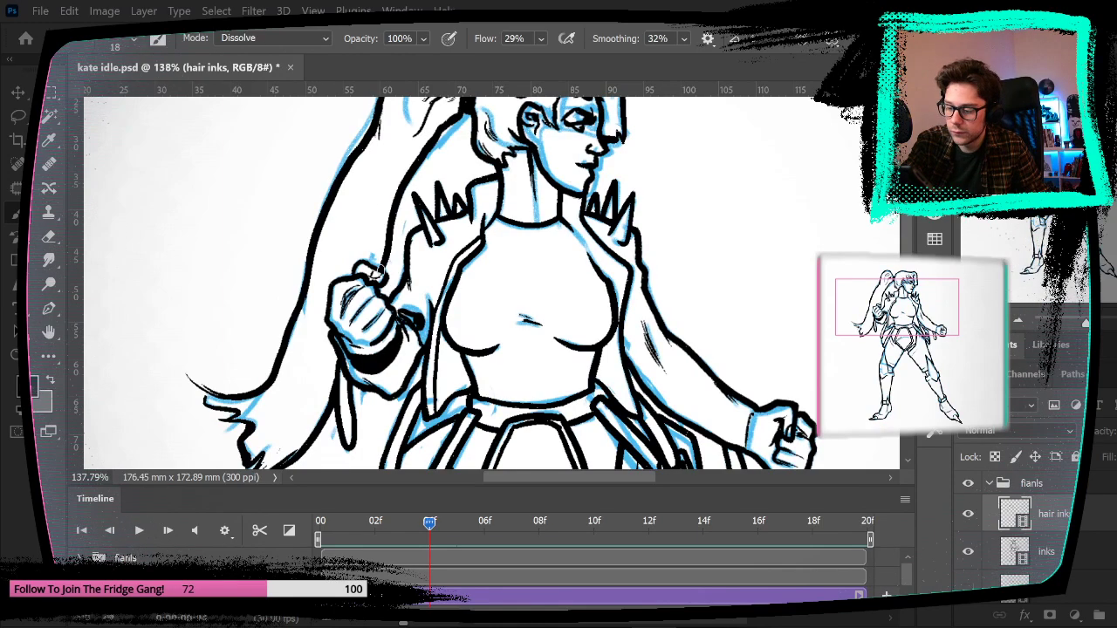
# Step: Flip between frame 04f and the preceding frame to compare the ponytail's shape and flow
pyautogui.moveTo(472, 168); pyautogui.dragTo(511, 194)
pyautogui.press('Left')
pyautogui.press('Right')
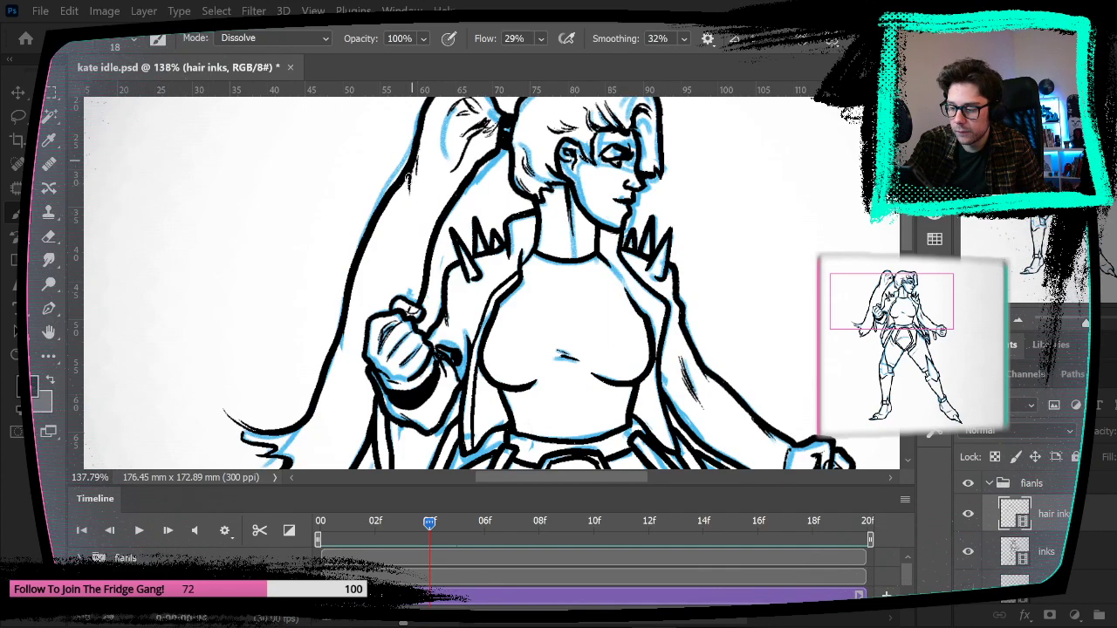
pyautogui.press('Left')
pyautogui.press('Right')
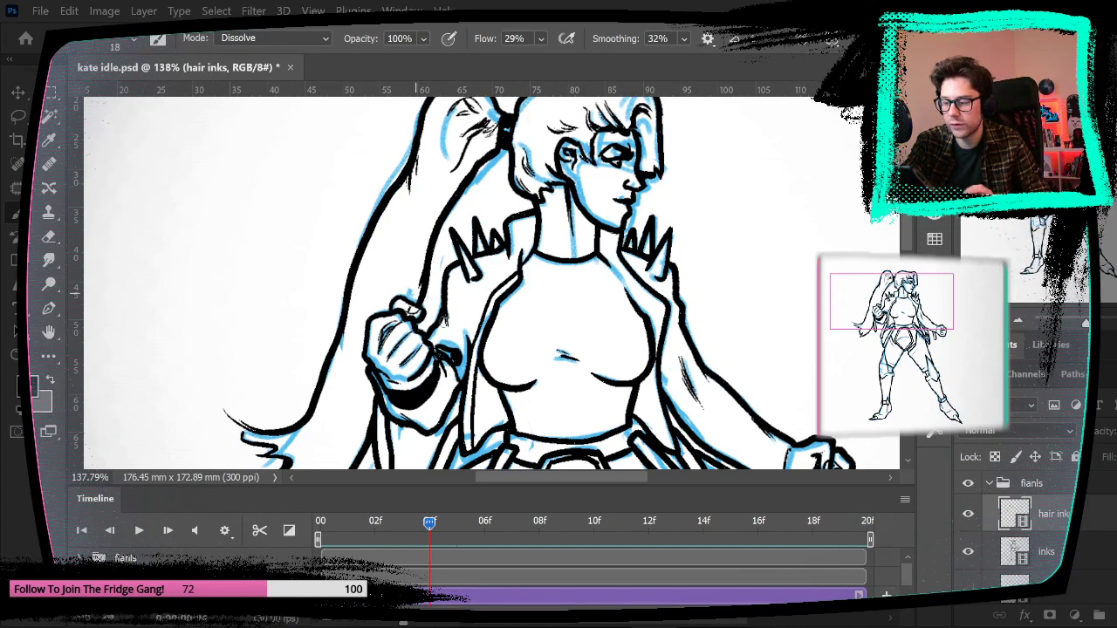
pyautogui.press('Left')
pyautogui.press('Right')
pyautogui.scroll(-5, 345, 243)
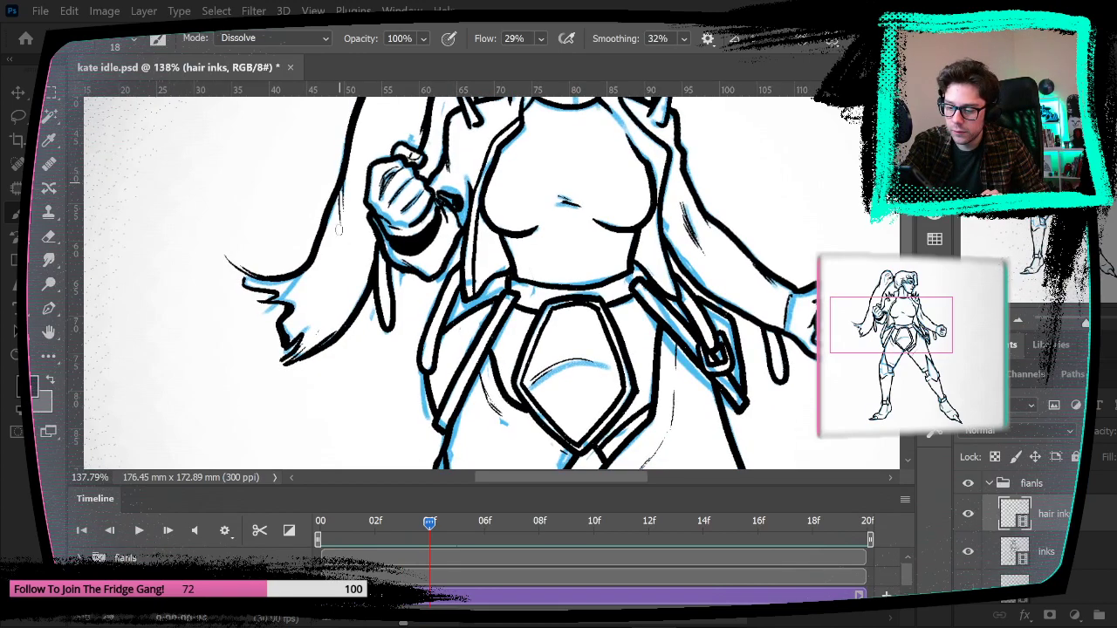
pyautogui.press('Left')
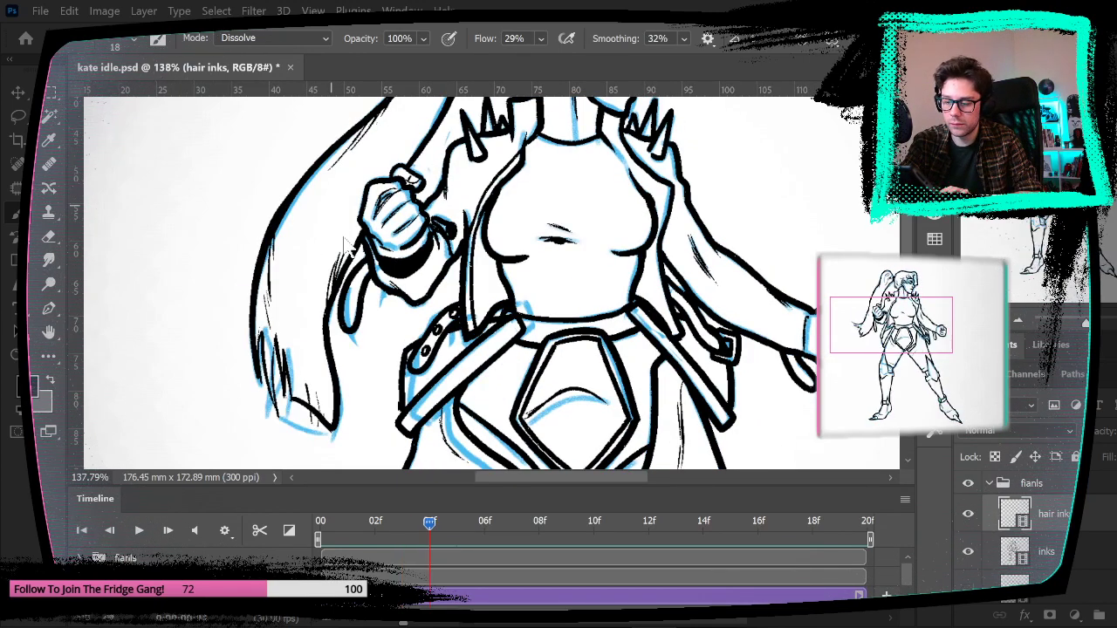
pyautogui.press('Right')
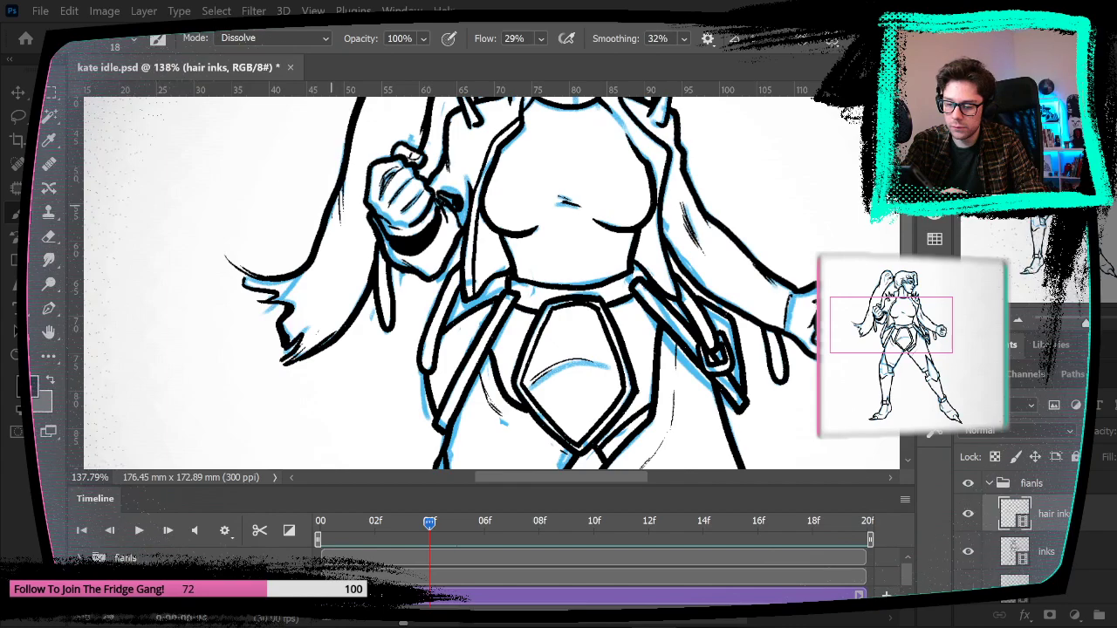
# Step: Fit the whole figure on screen and step through the neighbouring frames to check the inked pose at 04f
pyautogui.click(313, 11)
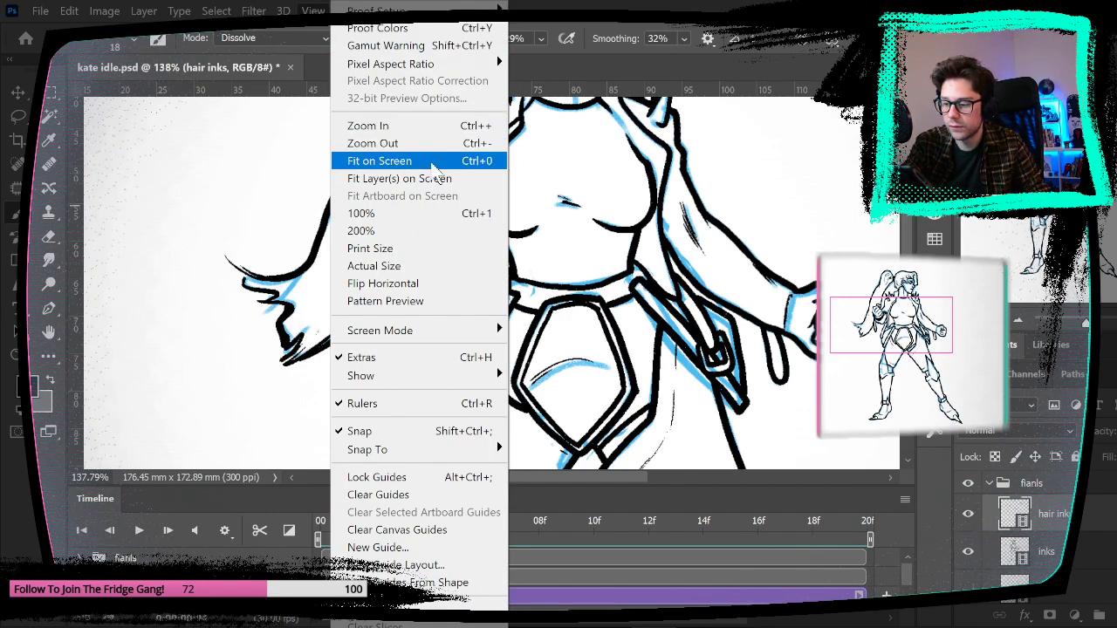
pyautogui.click(375, 157)
pyautogui.press('Left')
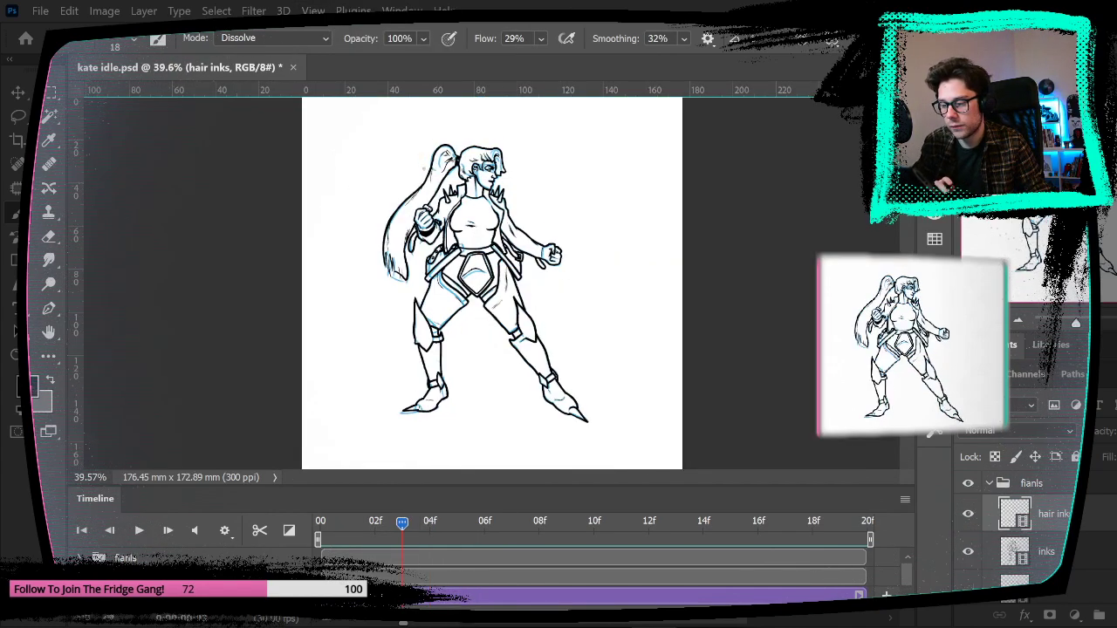
pyautogui.press('Left')
pyautogui.press('Right')
pyautogui.press('Right')
pyautogui.press('Right')
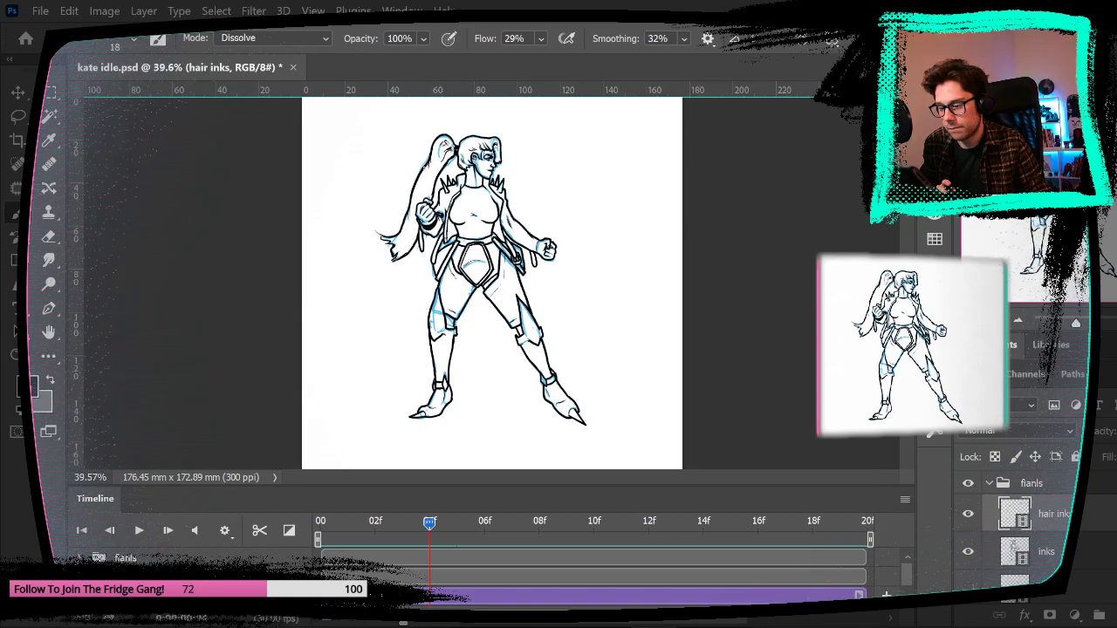
pyautogui.press('l')
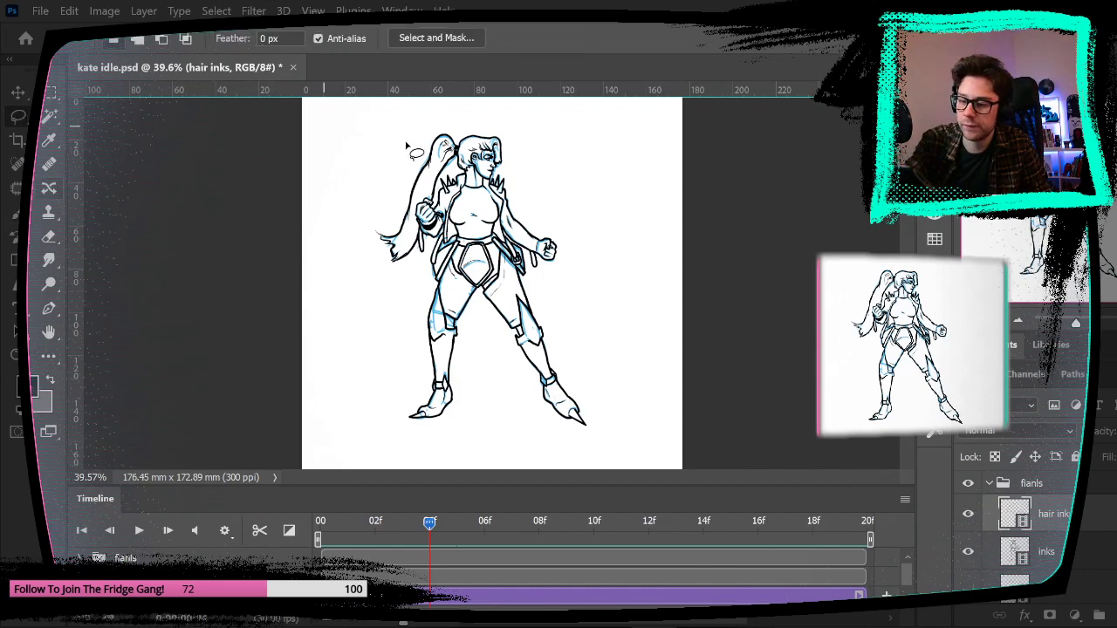
pyautogui.moveTo(399, 132)
pyautogui.mouseDown()
pyautogui.moveTo(663, 294)
pyautogui.moveTo(332, 322)
pyautogui.moveTo(362, 174)
pyautogui.mouseUp()
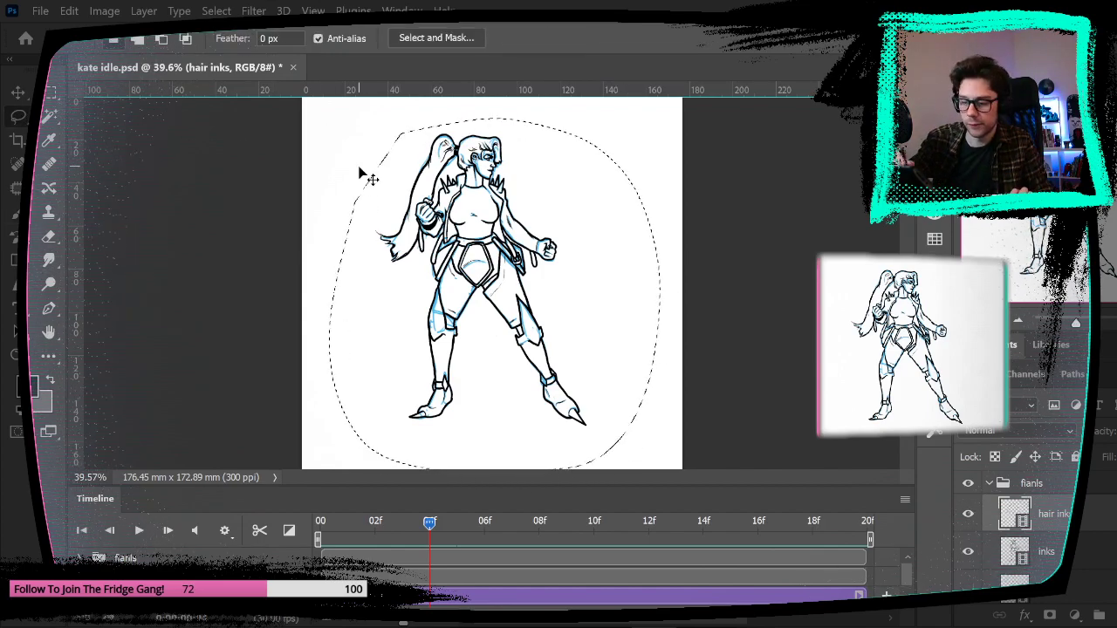
pyautogui.hotkey('alt', 'shift', 'BackSpace')
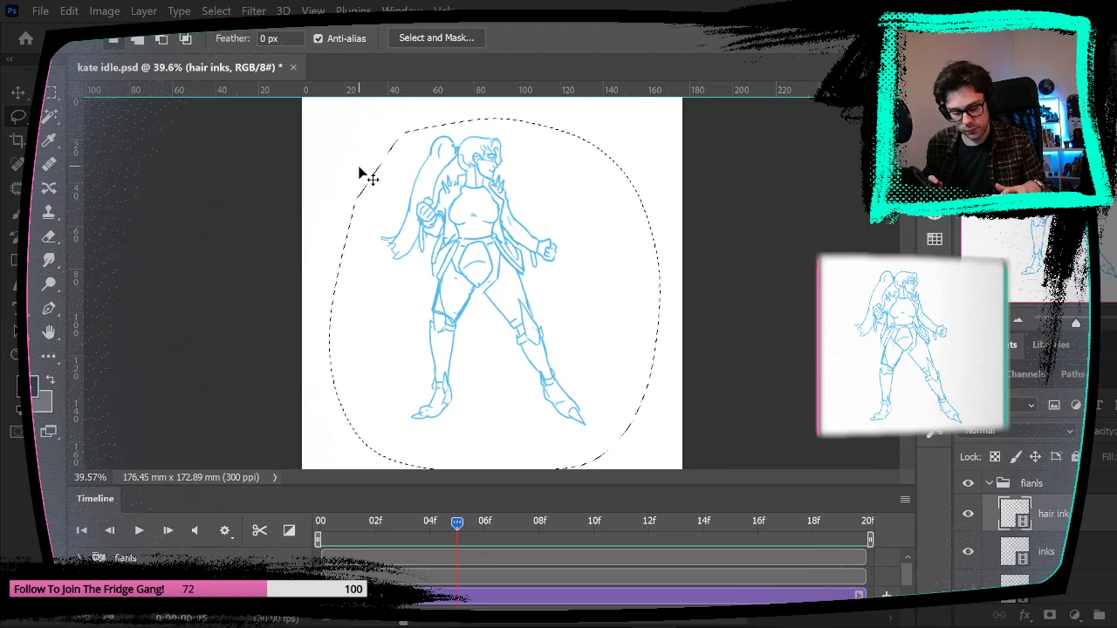
pyautogui.hotkey('ctrl', 'd')
pyautogui.press('Left')
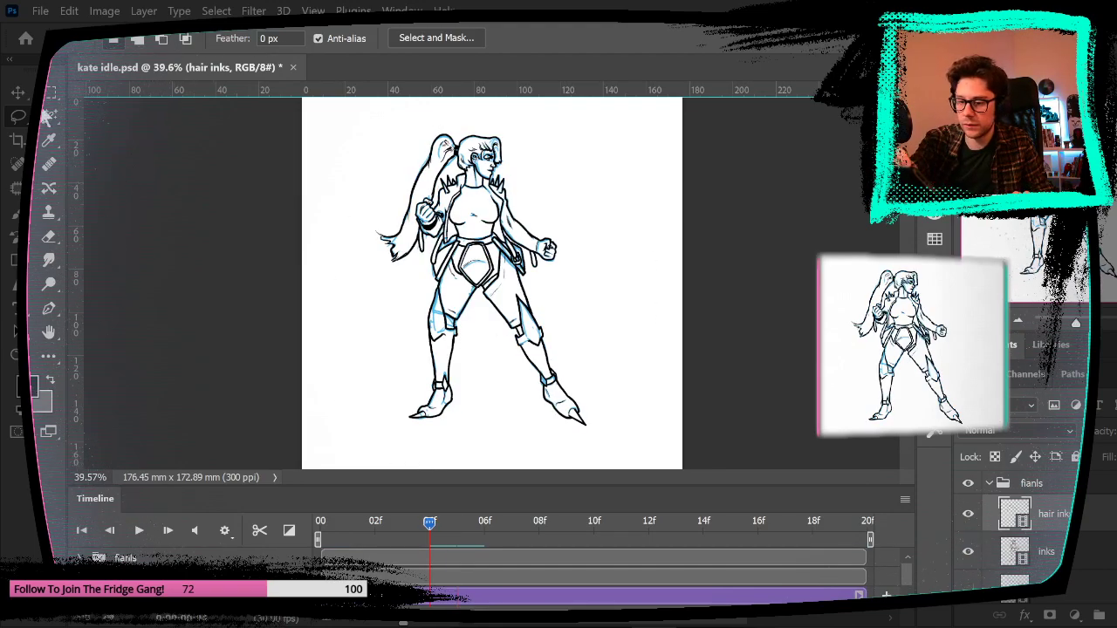
# Step: Duplicate the ponytail inks from frame 04f into frame 05f on the hair inks layer using a rectangular selection
pyautogui.press('m')
pyautogui.moveTo(342, 115); pyautogui.dragTo(628, 441)
pyautogui.press('Right')
# Step: Copy the whole inked body from frame 04f of the inks layer and paste it at frame 05f
pyautogui.click(1046, 550)
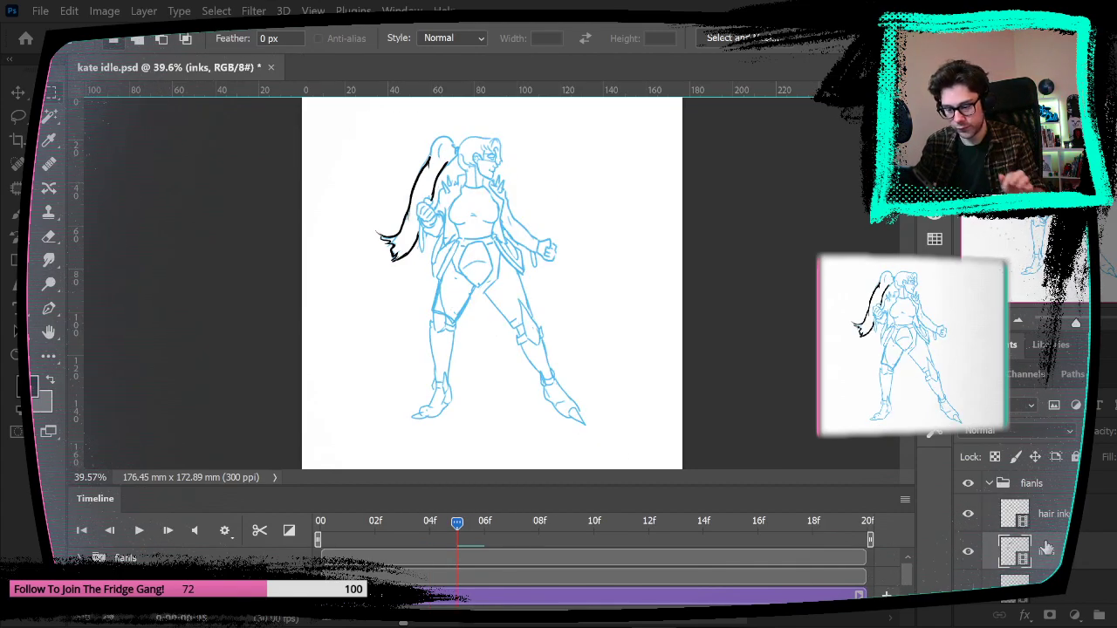
pyautogui.press('Left')
pyautogui.moveTo(354, 129); pyautogui.dragTo(621, 440)
pyautogui.press('Right')
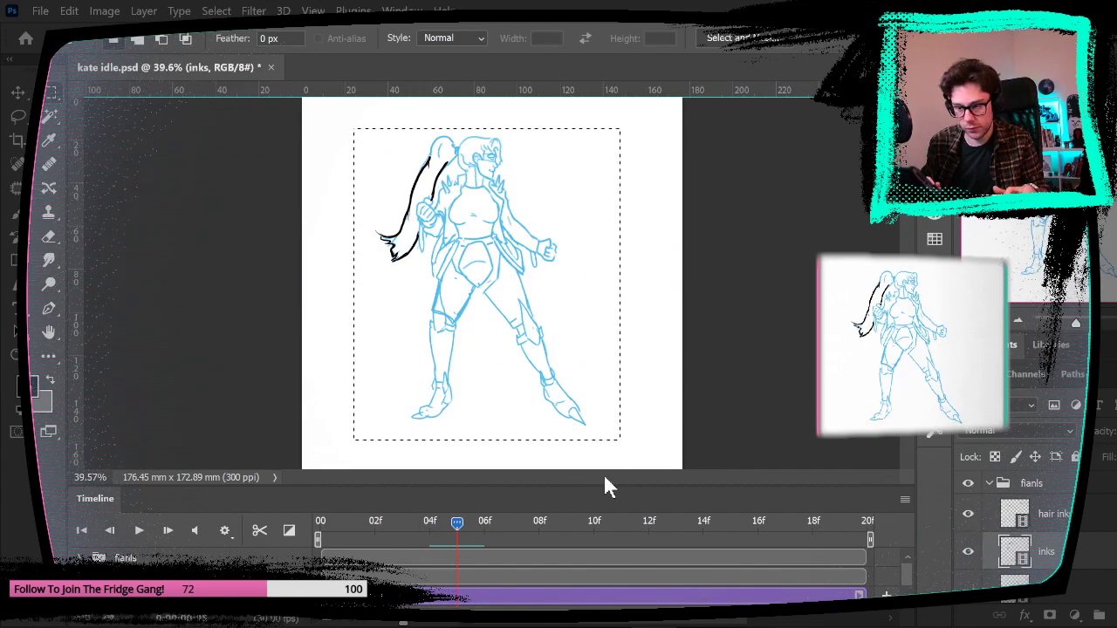
pyautogui.hotkey('ctrl', 'v')
# Step: Step back through the earlier frames and forward to 05f to examine how the pasted body inks sit in the animation
pyautogui.press('Left')
pyautogui.press('Left')
pyautogui.press('Left')
pyautogui.press('Left')
pyautogui.press('Left')
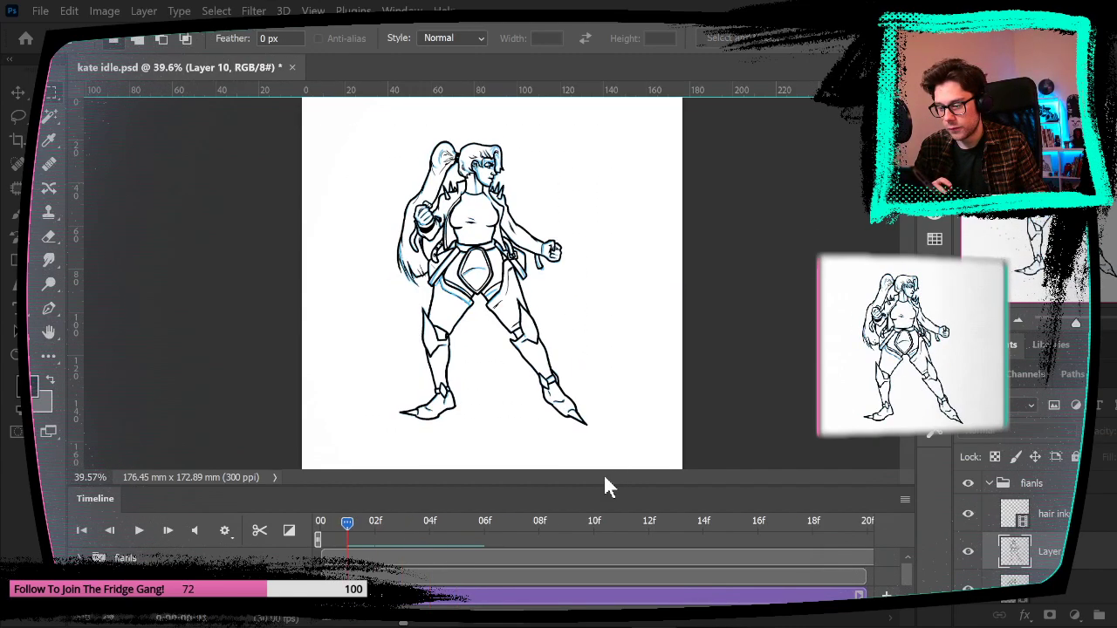
pyautogui.press('Right')
pyautogui.press('Right')
pyautogui.press('Right')
pyautogui.press('Right')
pyautogui.press('Right')
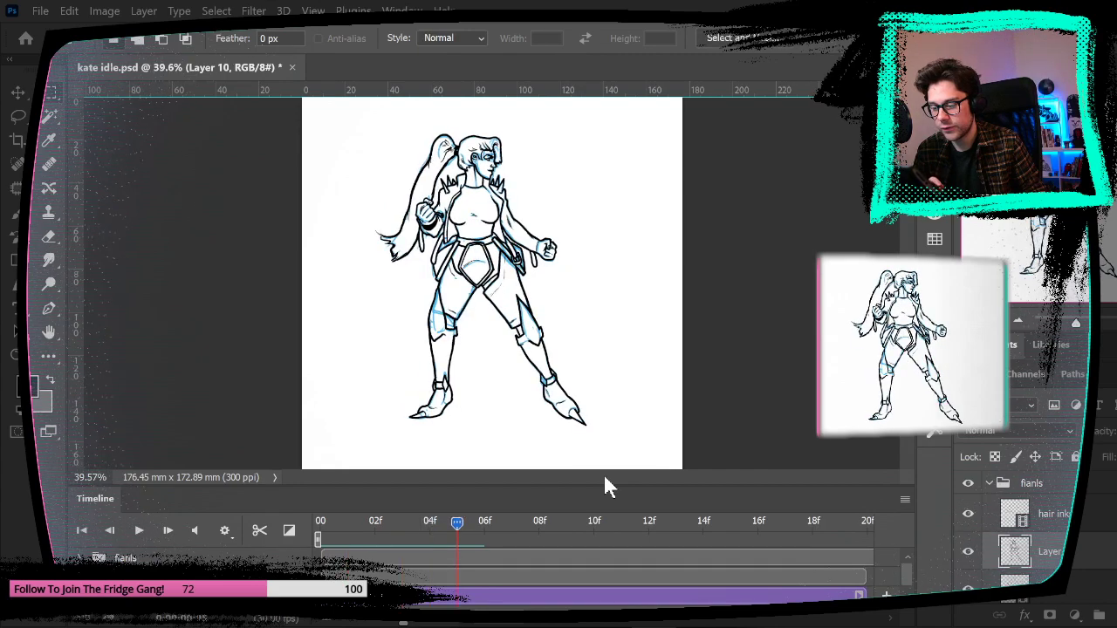
# Step: Compare frames 04f and 05f, and merge the pasted body drawing down into the inks layer at 05f
pyautogui.press('Left')
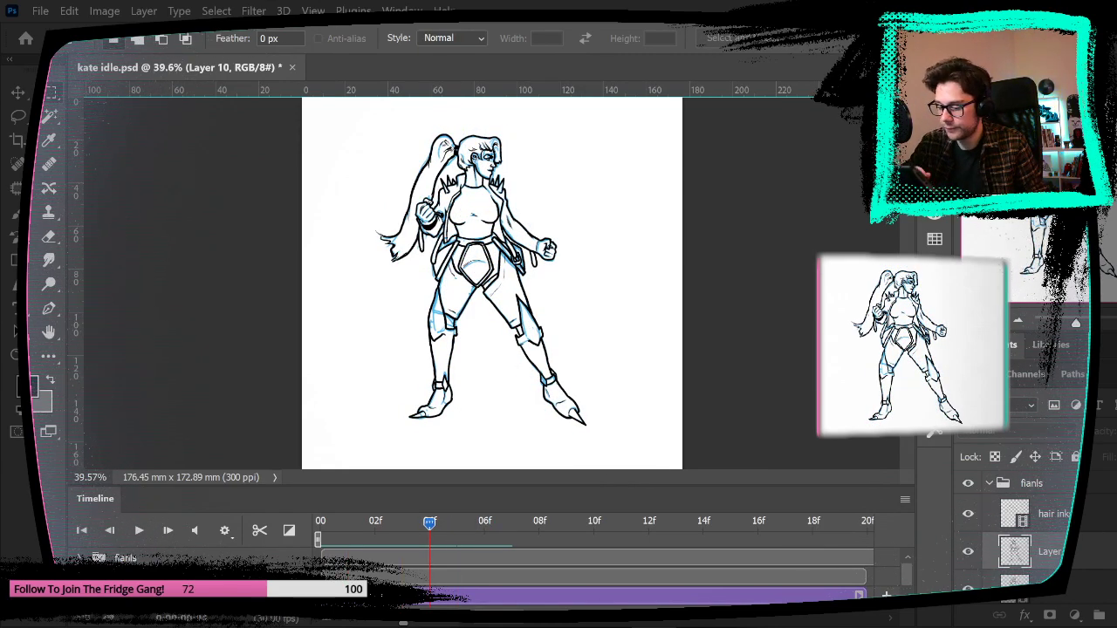
pyautogui.press('Right')
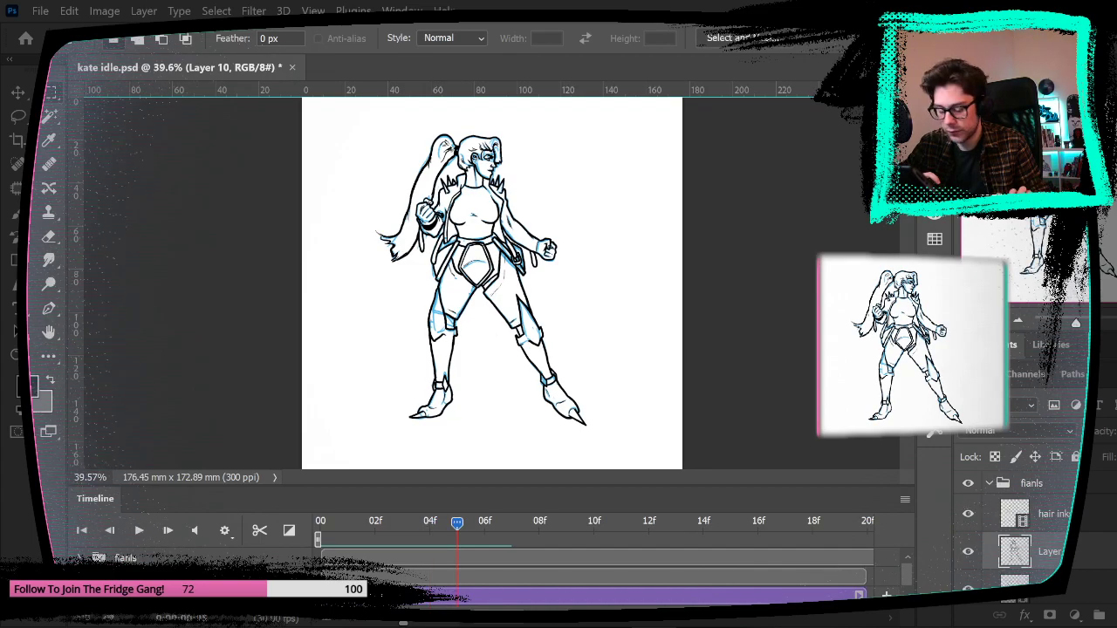
pyautogui.hotkey('ctrl', 'e')
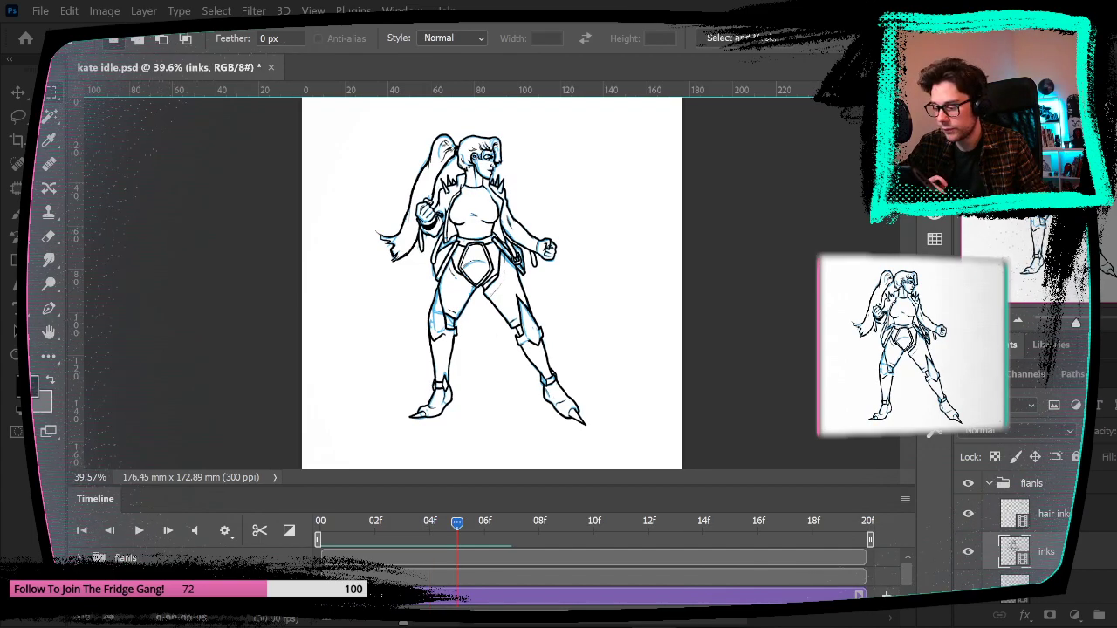
# Step: Step back and forth through the idle frames to review the inked motion, finishing on frame 00
pyautogui.press('Left')
pyautogui.press('Left')
pyautogui.press('Left')
pyautogui.press('Left')
pyautogui.press('Right')
pyautogui.press('Right')
pyautogui.press('Right')
pyautogui.press('Right')
pyautogui.press('Right')
pyautogui.press('Right')
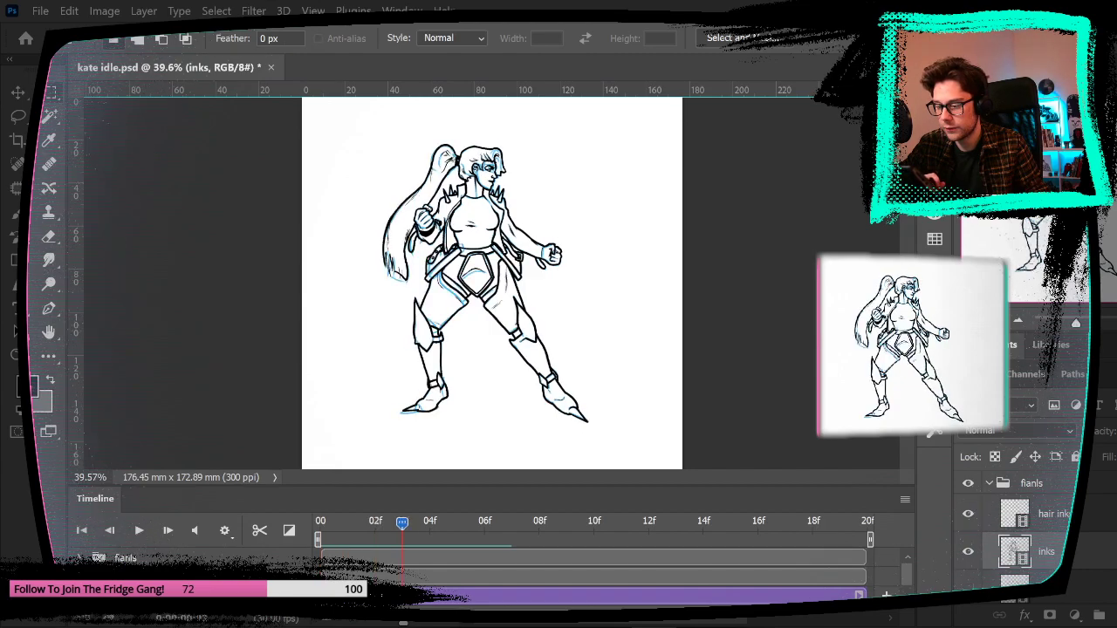
pyautogui.press('Right')
pyautogui.press('Right')
pyautogui.press('Right')
pyautogui.press('Left')
pyautogui.press('Left')
pyautogui.press('Left')
pyautogui.press('Left')
pyautogui.press('Left')
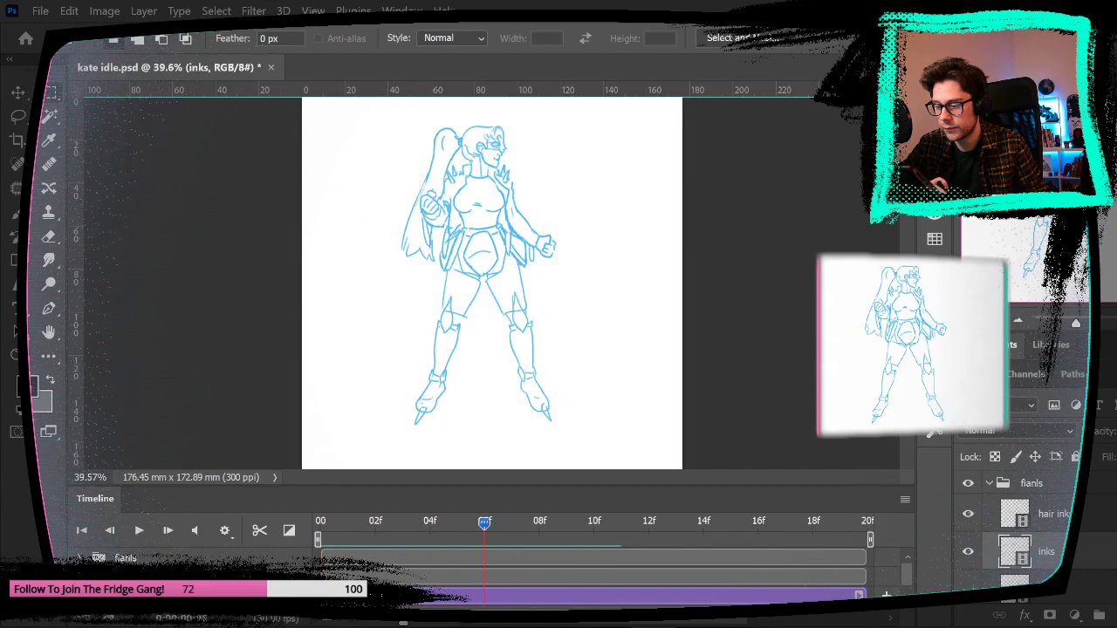
pyautogui.press('Left')
pyautogui.press('Left')
pyautogui.press('Right')
pyautogui.press('Right')
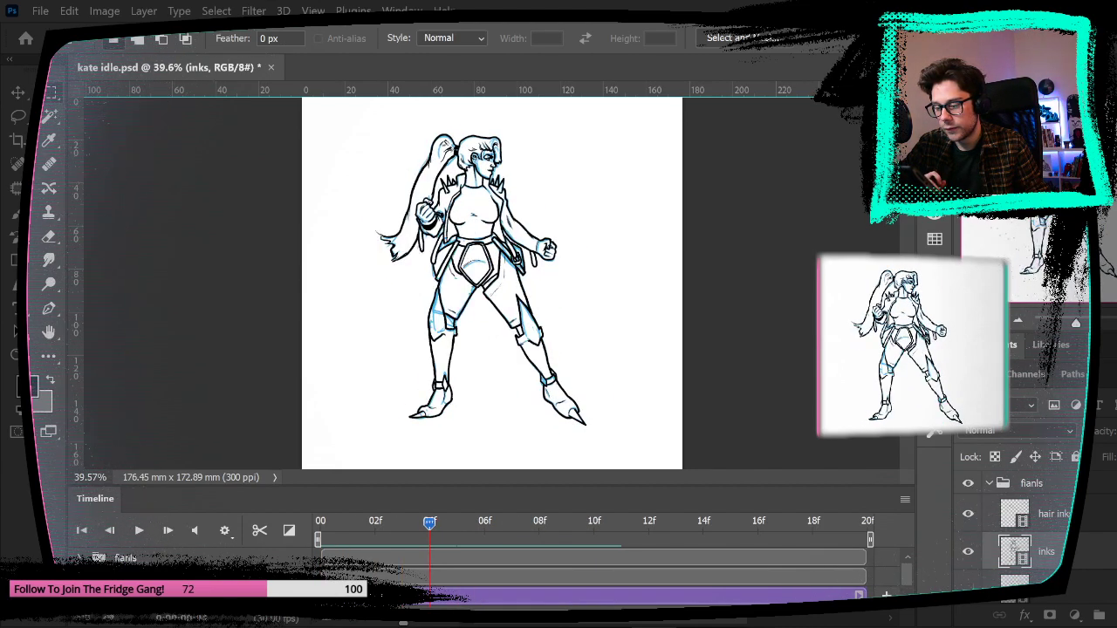
pyautogui.press('Left')
pyautogui.press('Left')
pyautogui.press('Left')
pyautogui.press('Left')
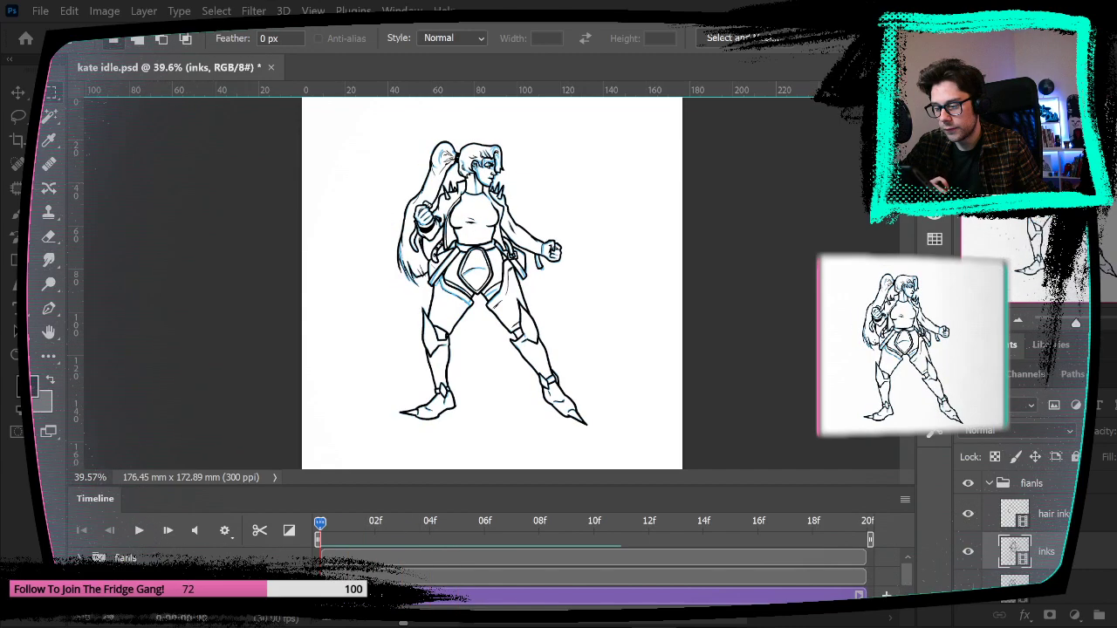
# Step: Play the idle animation from frame 00 to review the inked motion
pyautogui.press('space')
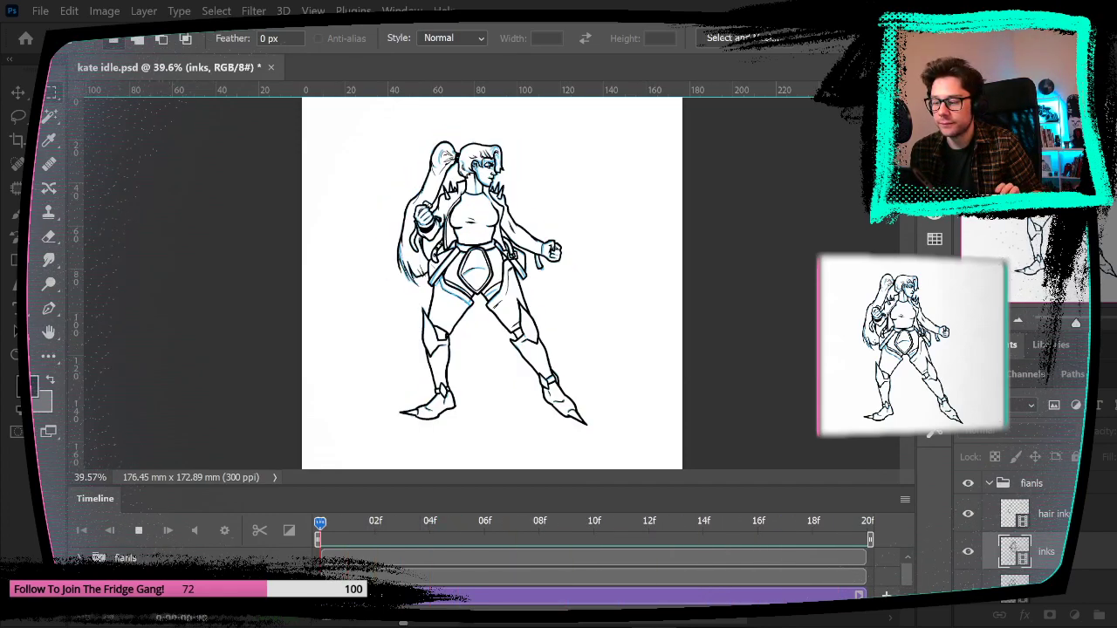
pyautogui.press('space')
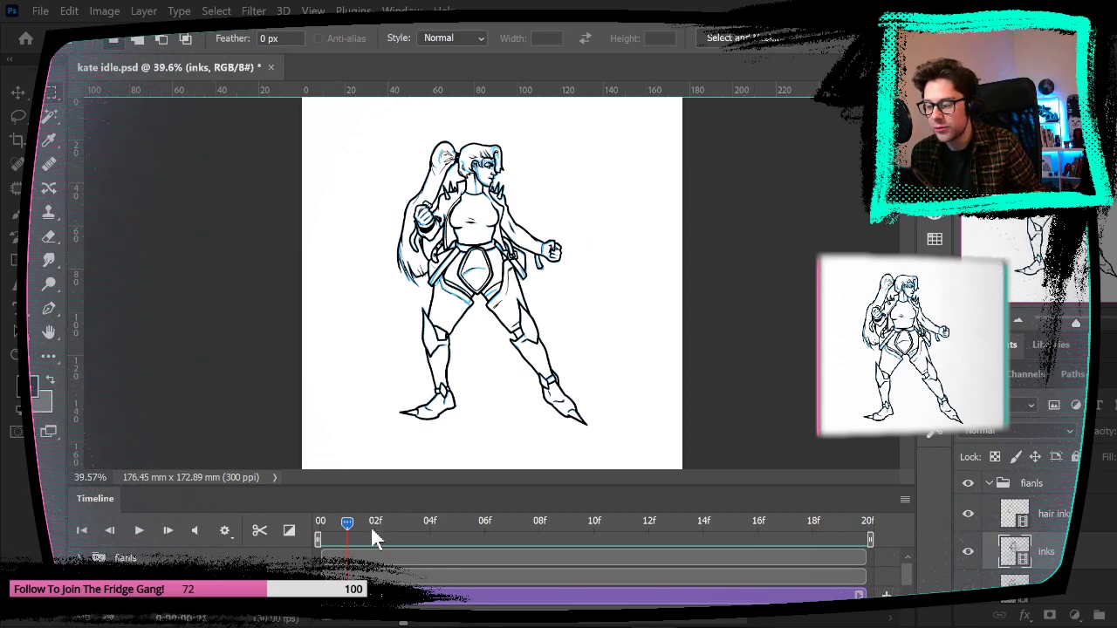
pyautogui.moveTo(355, 521); pyautogui.dragTo(321, 523)
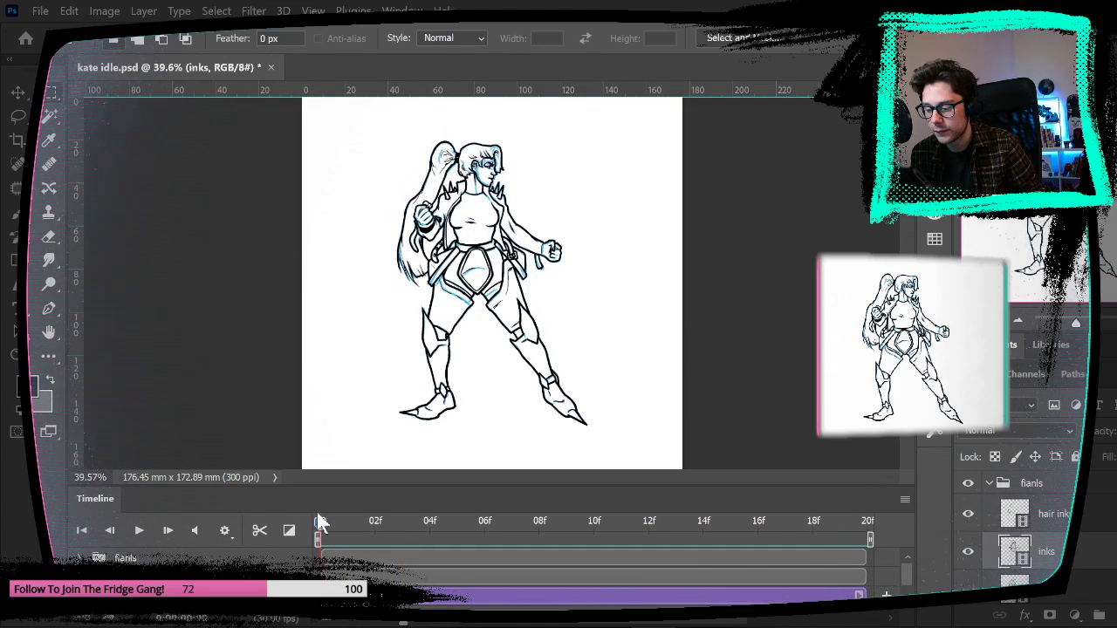
pyautogui.press('space')
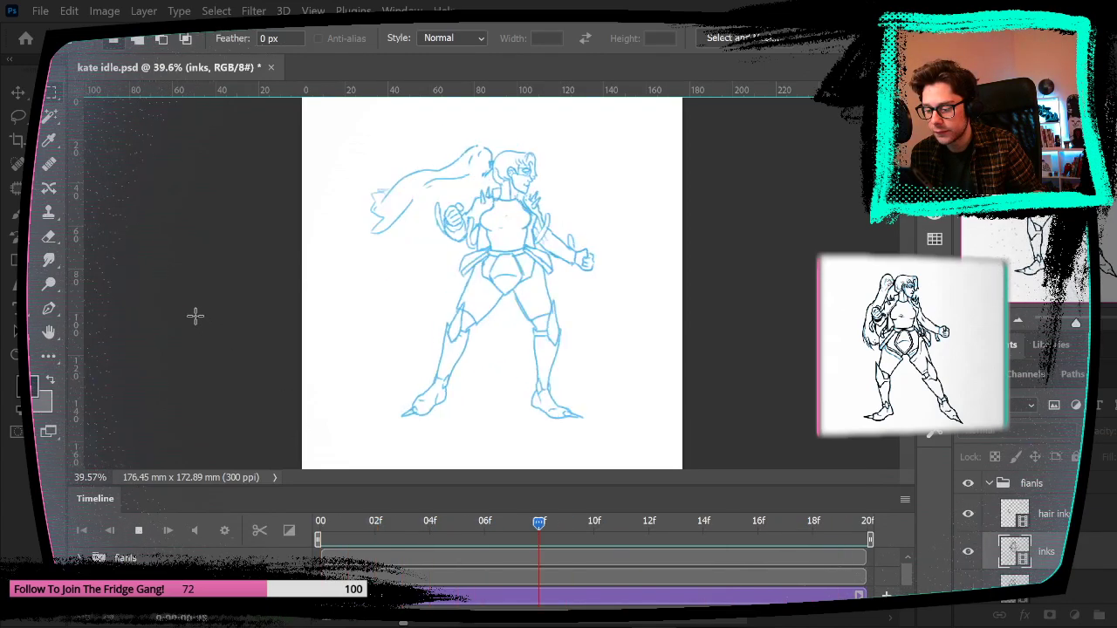
pyautogui.press('space')
# Step: Scrub between frames 04f and 05f to compare the drawings and replay the animation, finishing on 05f
pyautogui.moveTo(320, 521)
pyautogui.mouseDown()
pyautogui.moveTo(404, 502)
pyautogui.moveTo(457, 504)
pyautogui.mouseUp()
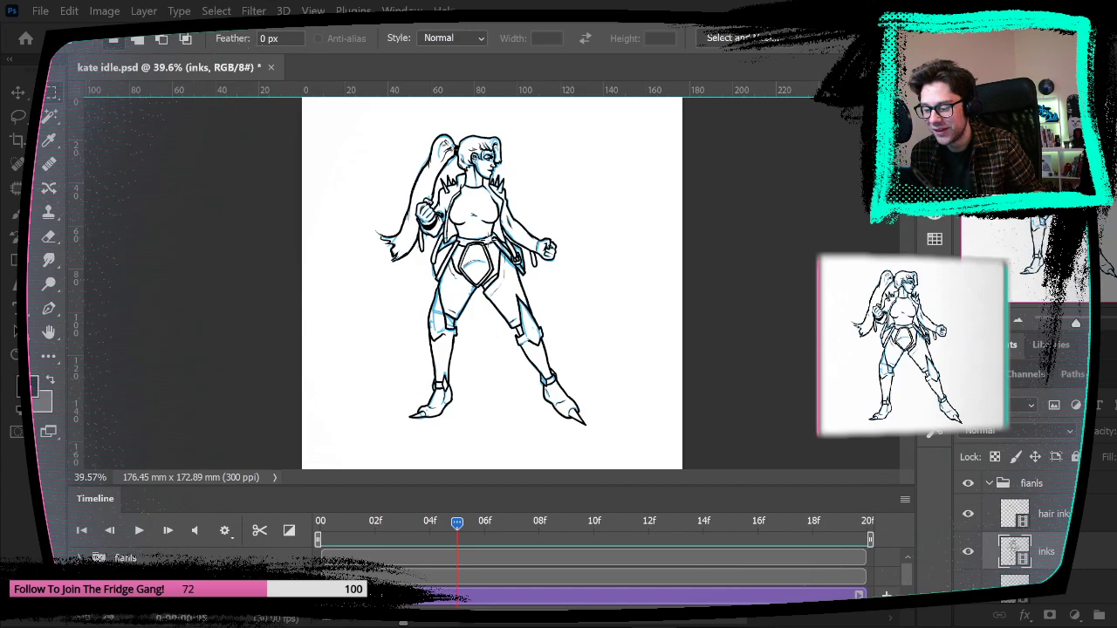
pyautogui.moveTo(463, 532); pyautogui.dragTo(399, 504)
pyautogui.moveTo(410, 497)
pyautogui.mouseDown()
pyautogui.moveTo(431, 481)
pyautogui.moveTo(404, 488)
pyautogui.moveTo(423, 482)
pyautogui.mouseUp()
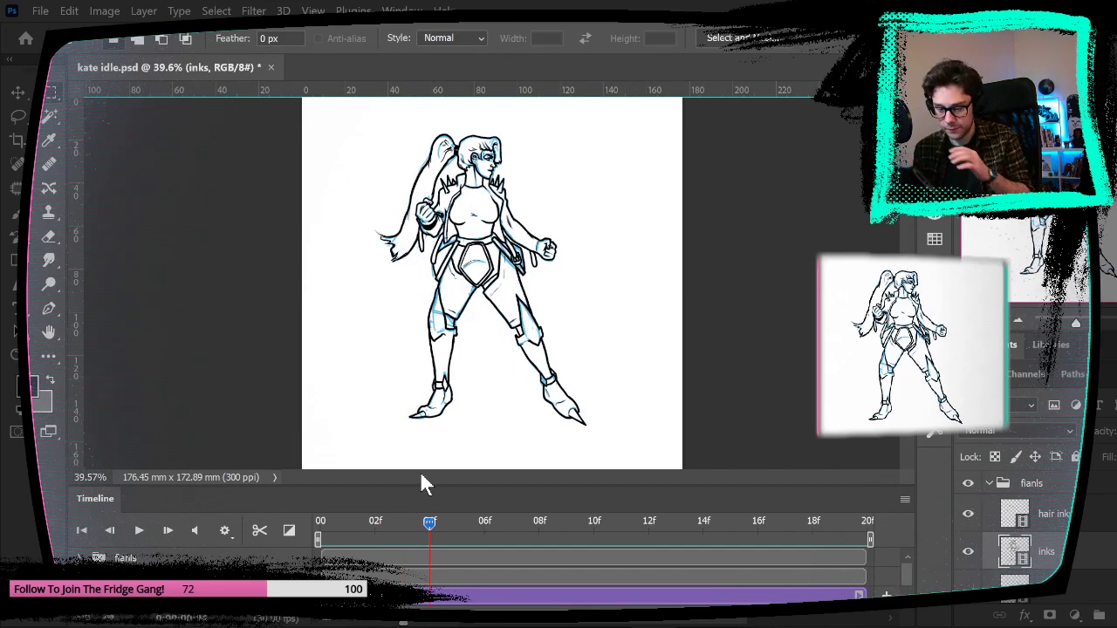
pyautogui.moveTo(421, 470)
pyautogui.mouseDown()
pyautogui.moveTo(332, 474)
pyautogui.moveTo(487, 447)
pyautogui.moveTo(274, 457)
pyautogui.moveTo(336, 448)
pyautogui.moveTo(454, 462)
pyautogui.moveTo(374, 463)
pyautogui.moveTo(249, 449)
pyautogui.mouseUp()
pyautogui.press('b')
pyautogui.press('space')
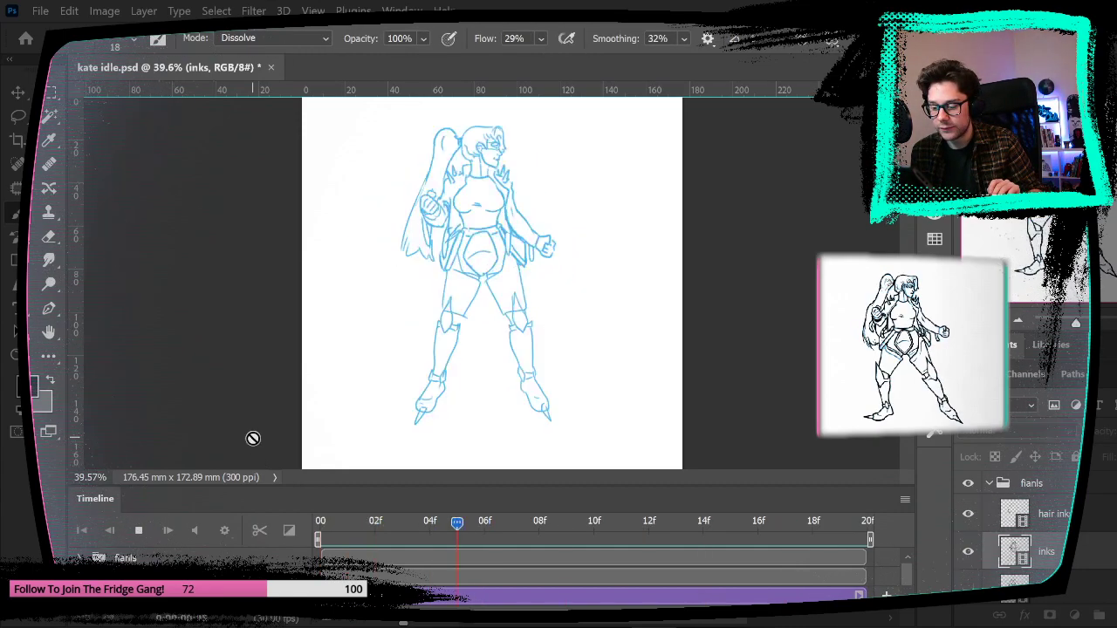
pyautogui.press('space')
pyautogui.moveTo(352, 528)
pyautogui.mouseDown()
pyautogui.moveTo(433, 528)
pyautogui.moveTo(476, 513)
pyautogui.moveTo(456, 518)
pyautogui.mouseUp()
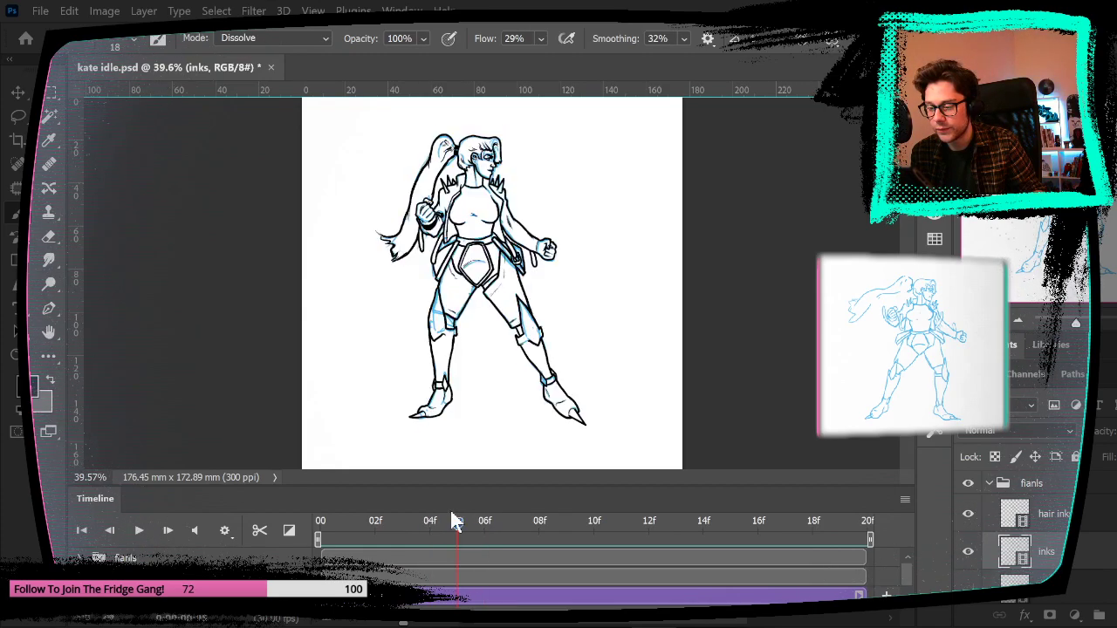
# Step: Lasso the inked head and the upper part of the ponytail at frame 05f
pyautogui.press('z')
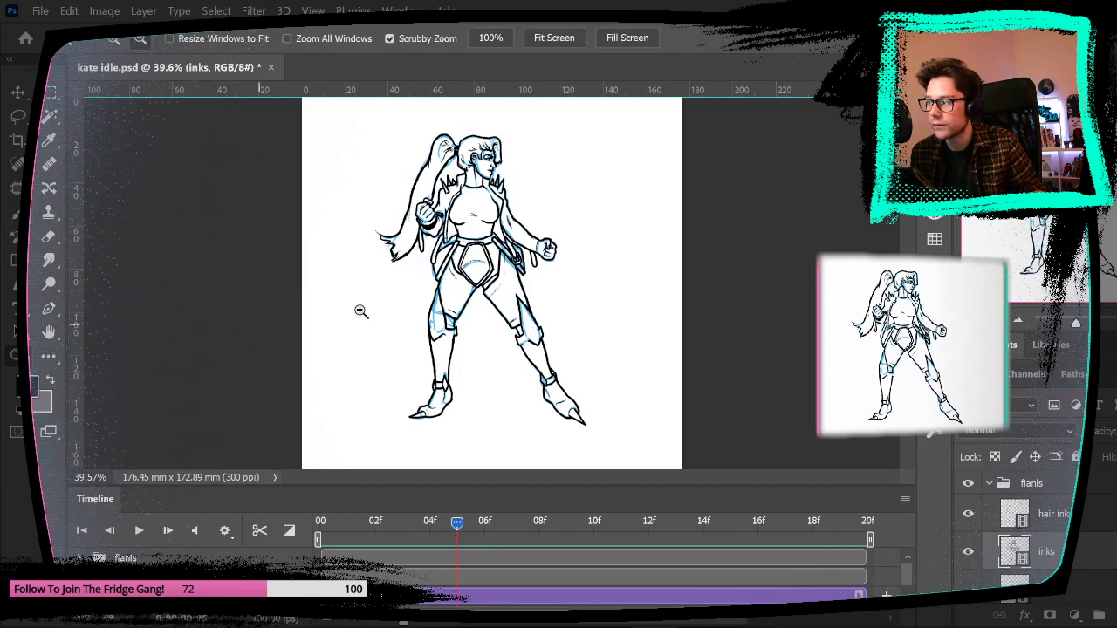
pyautogui.moveTo(484, 170); pyautogui.dragTo(532, 218)
pyautogui.scroll(2, 535, 229)
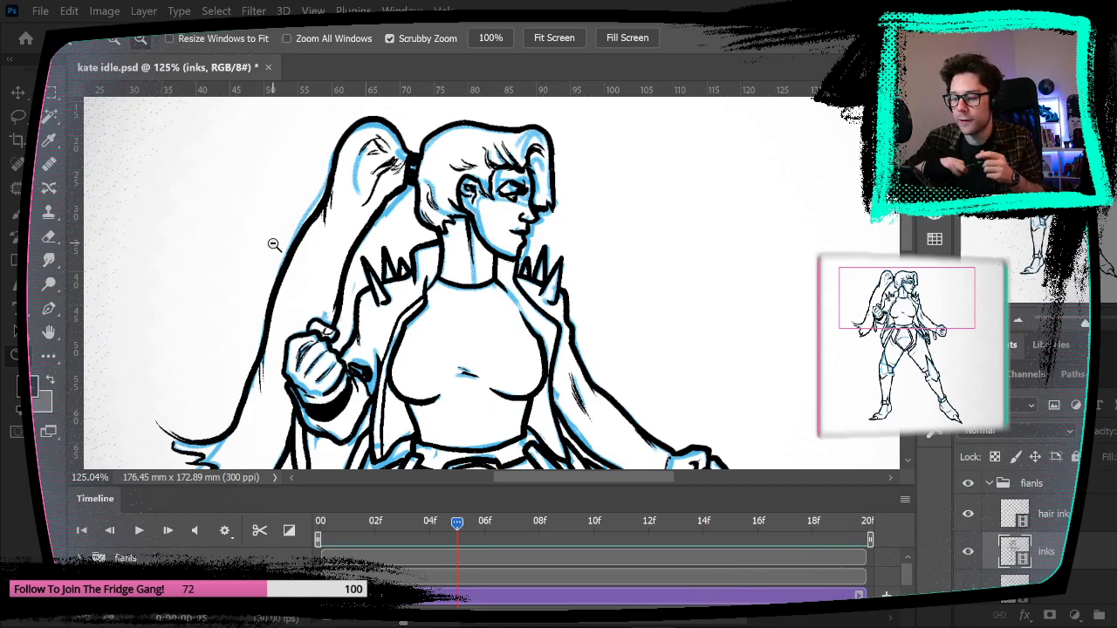
pyautogui.press('l')
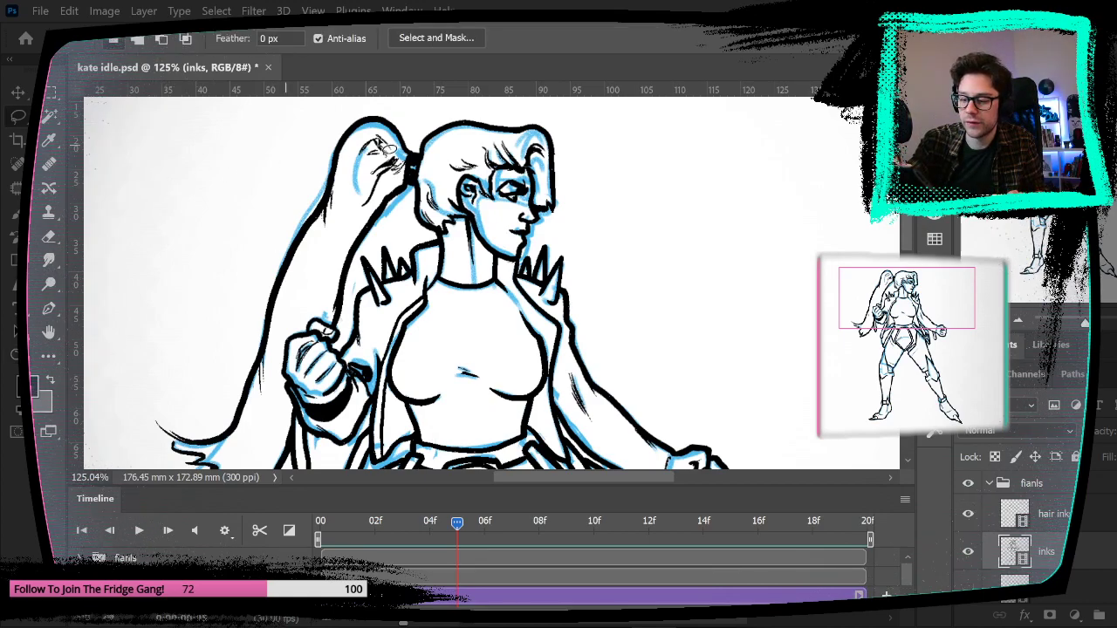
pyautogui.moveTo(337, 115)
pyautogui.mouseDown()
pyautogui.moveTo(307, 207)
pyautogui.moveTo(417, 241)
pyautogui.moveTo(481, 277)
pyautogui.moveTo(546, 236)
pyautogui.moveTo(572, 139)
pyautogui.moveTo(334, 106)
pyautogui.mouseUp()
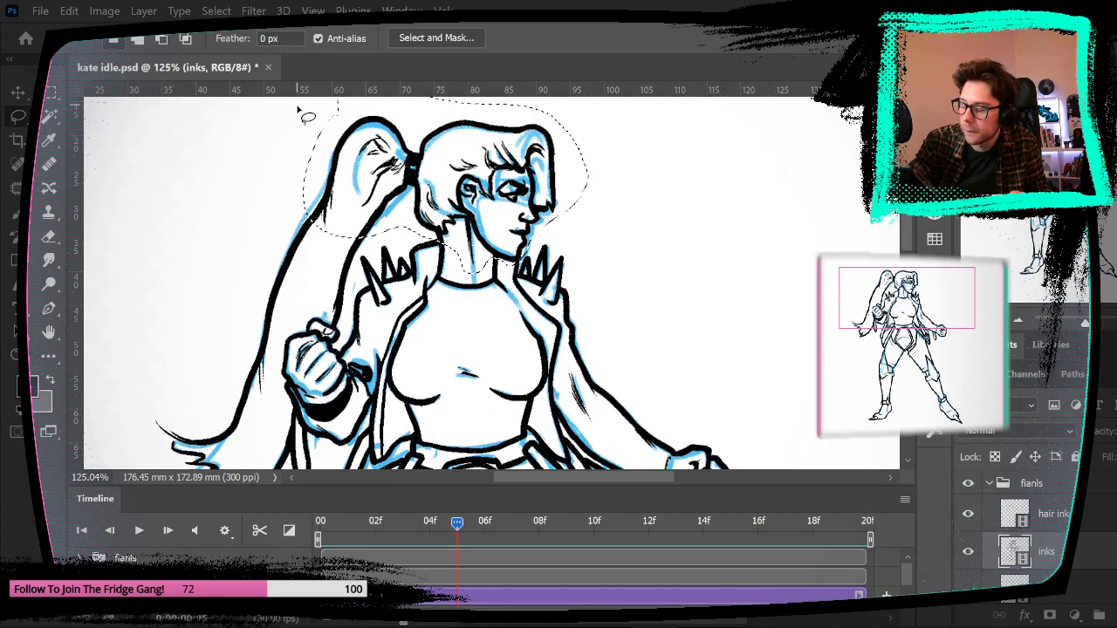
pyautogui.press('Left')
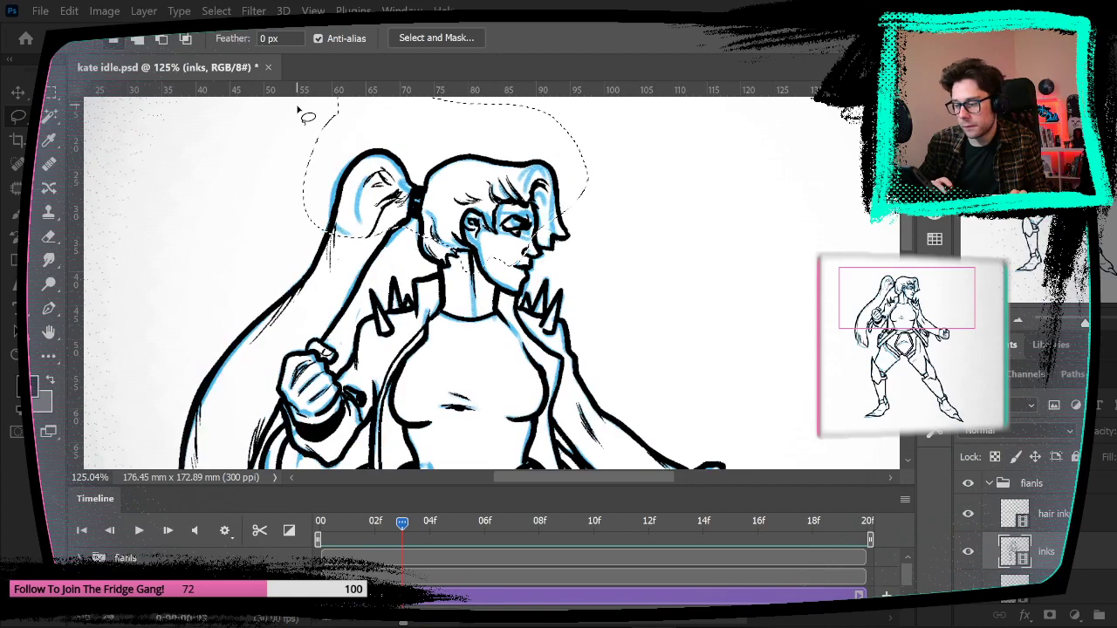
pyautogui.press('Right')
pyautogui.press('Right')
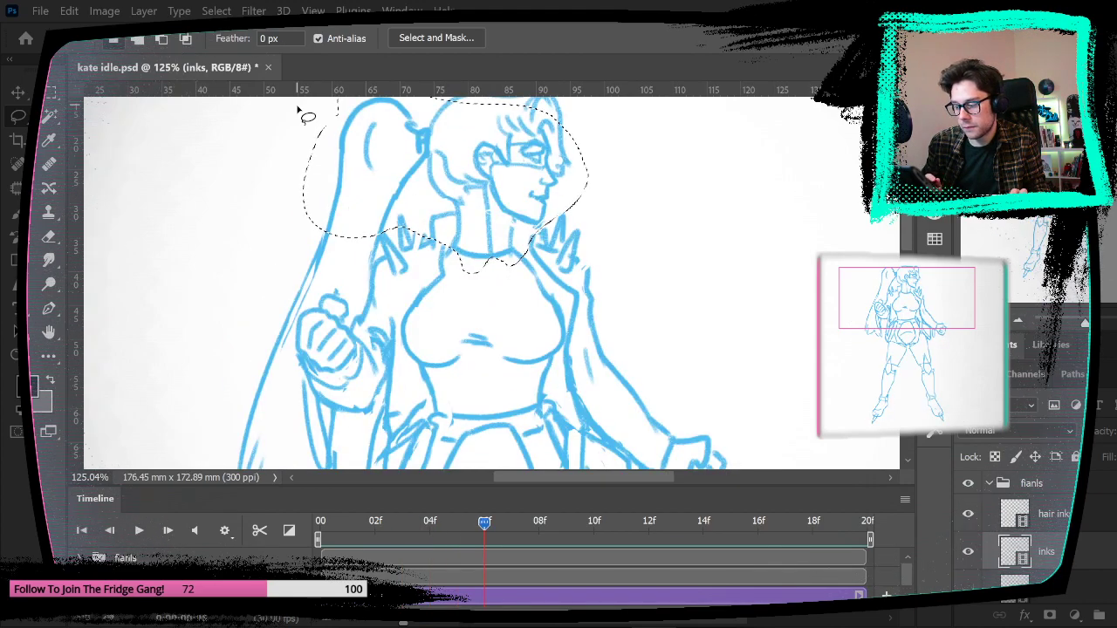
pyautogui.hotkey('ctrl', 'v')
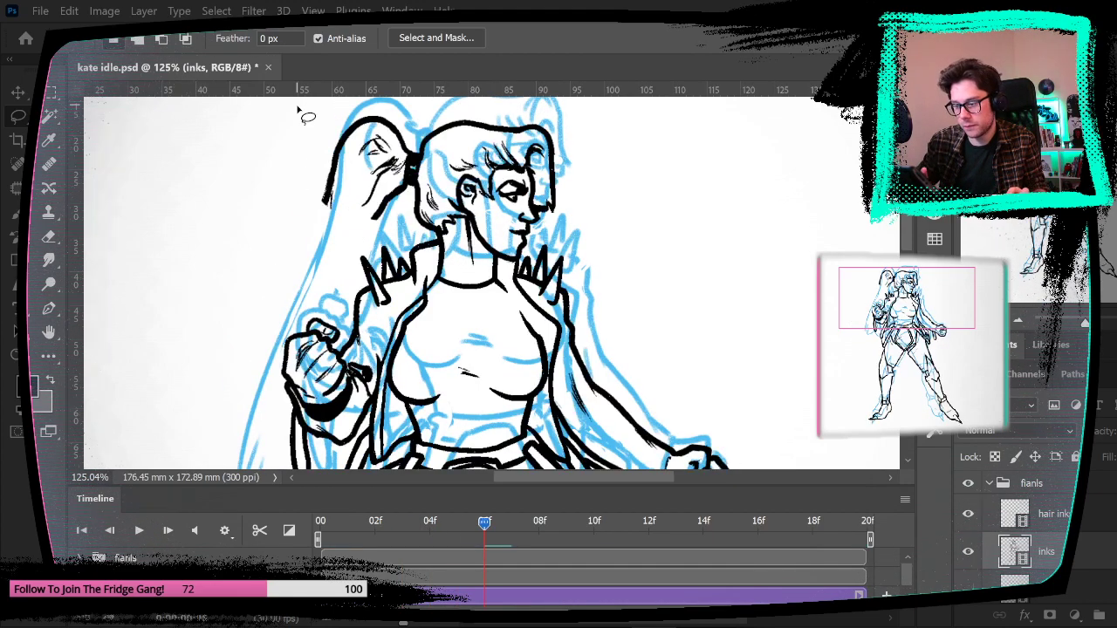
pyautogui.hotkey('ctrl', 'z')
# Step: Copy the selected head and upper ponytail inks from frame 05f and paste them at frame 06f
pyautogui.press('Left')
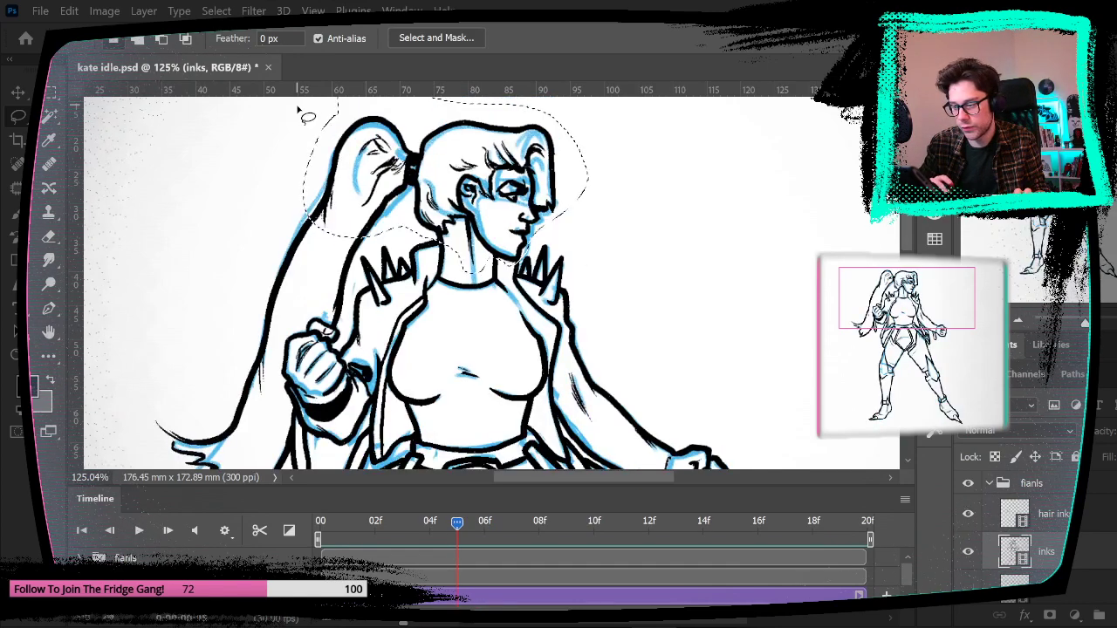
pyautogui.press('Right')
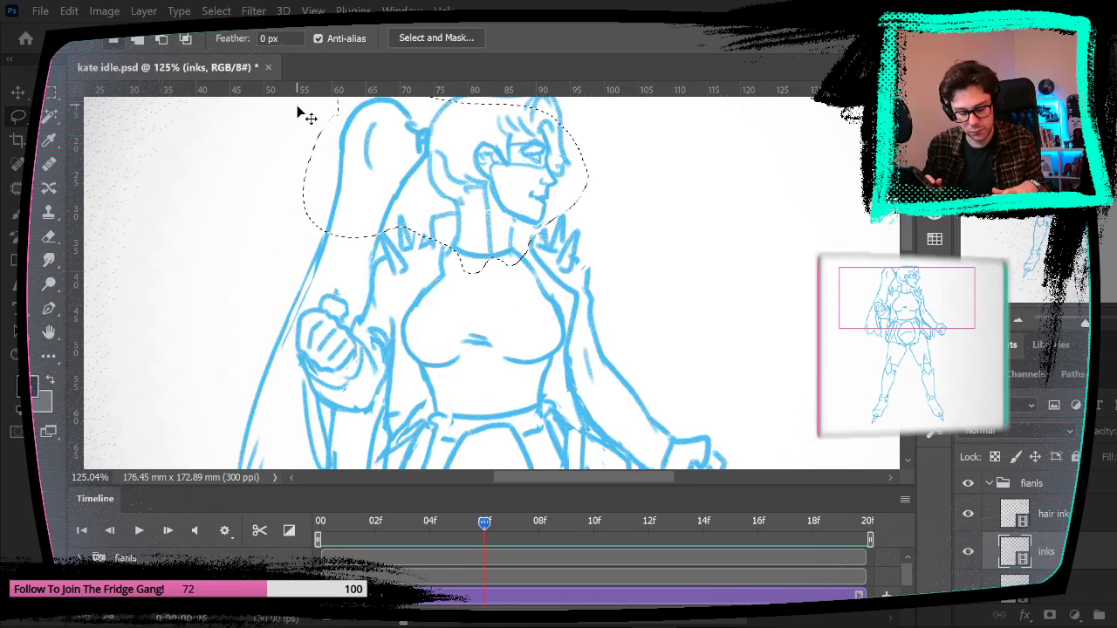
pyautogui.hotkey('ctrl', 'v')
# Step: Lasso the pasted head at 06f, rotate it -7.20° and move it to fit the blue rough
pyautogui.moveTo(499, 268); pyautogui.dragTo(409, 381)
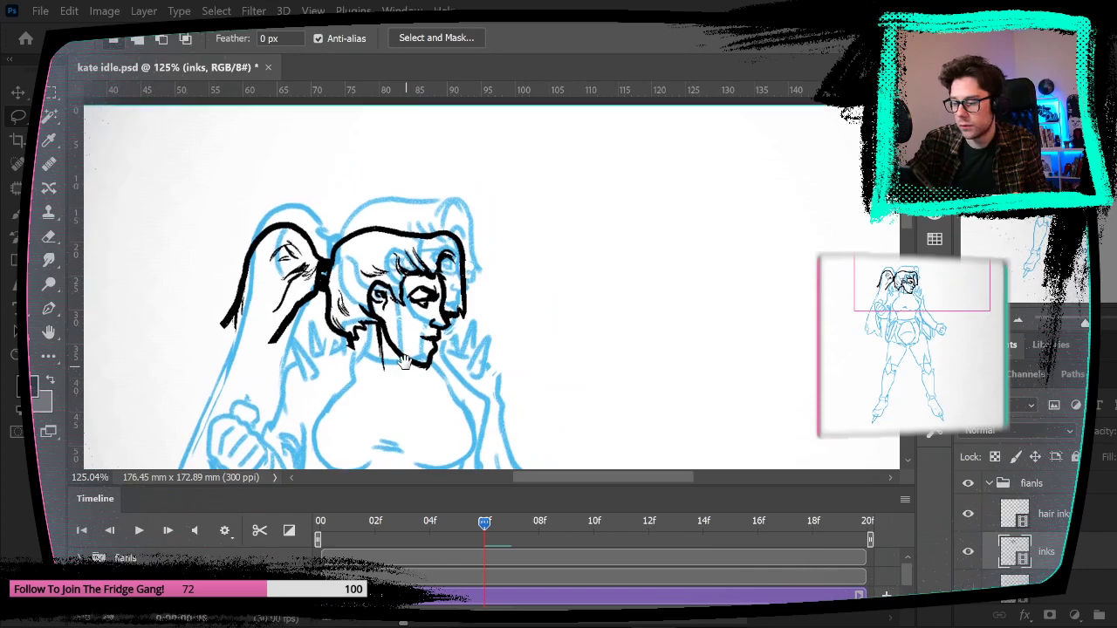
pyautogui.moveTo(218, 185)
pyautogui.mouseDown()
pyautogui.moveTo(371, 432)
pyautogui.moveTo(196, 237)
pyautogui.mouseUp()
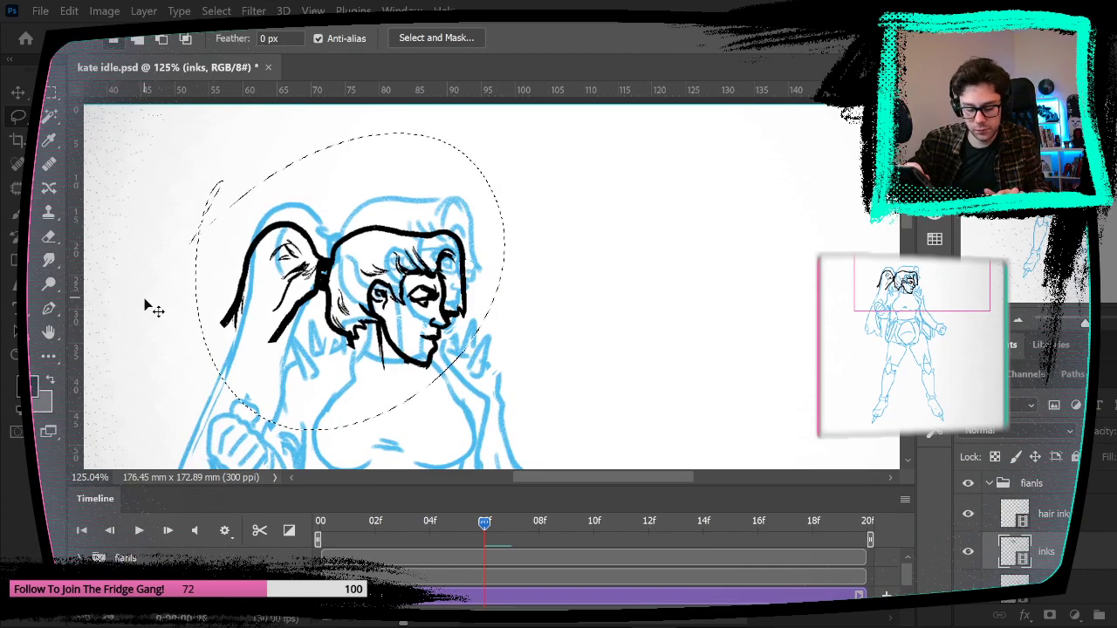
pyautogui.hotkey('ctrl', 't')
pyautogui.moveTo(420, 305); pyautogui.dragTo(437, 278)
pyautogui.moveTo(363, 254); pyautogui.dragTo(371, 306)
pyautogui.moveTo(561, 241); pyautogui.dragTo(567, 212)
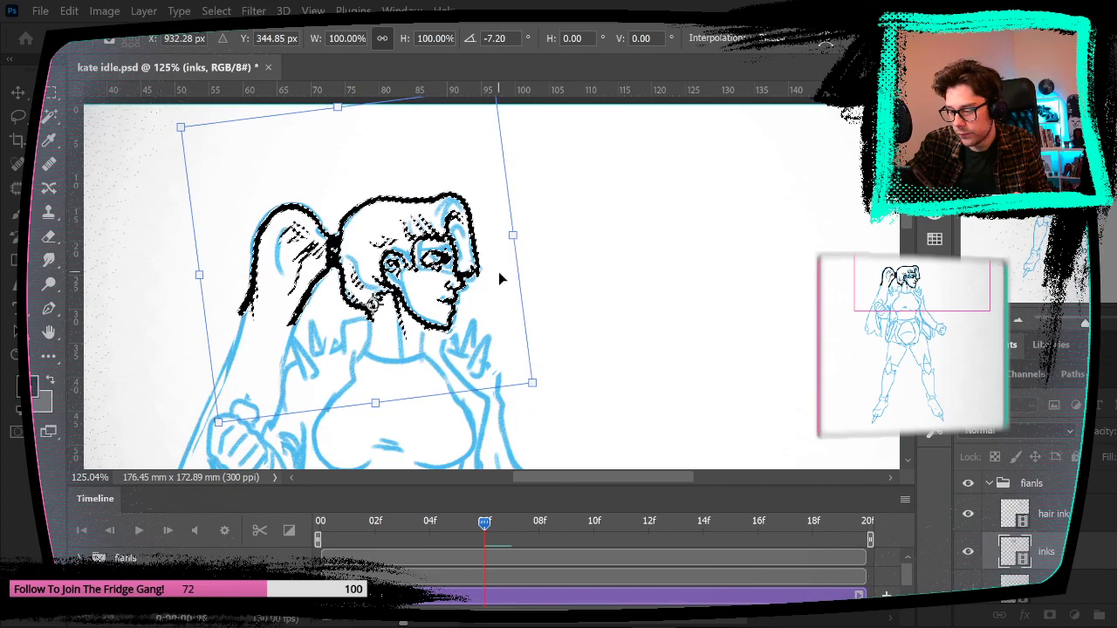
pyautogui.moveTo(398, 282); pyautogui.dragTo(402, 279)
pyautogui.moveTo(410, 234); pyautogui.dragTo(408, 234)
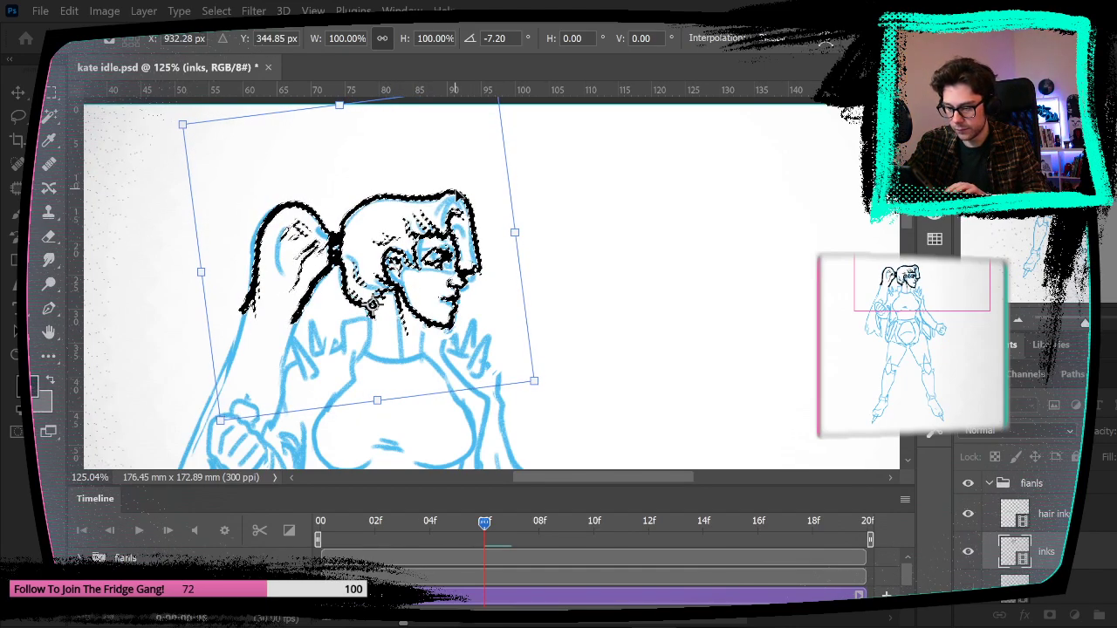
pyautogui.press('Return')
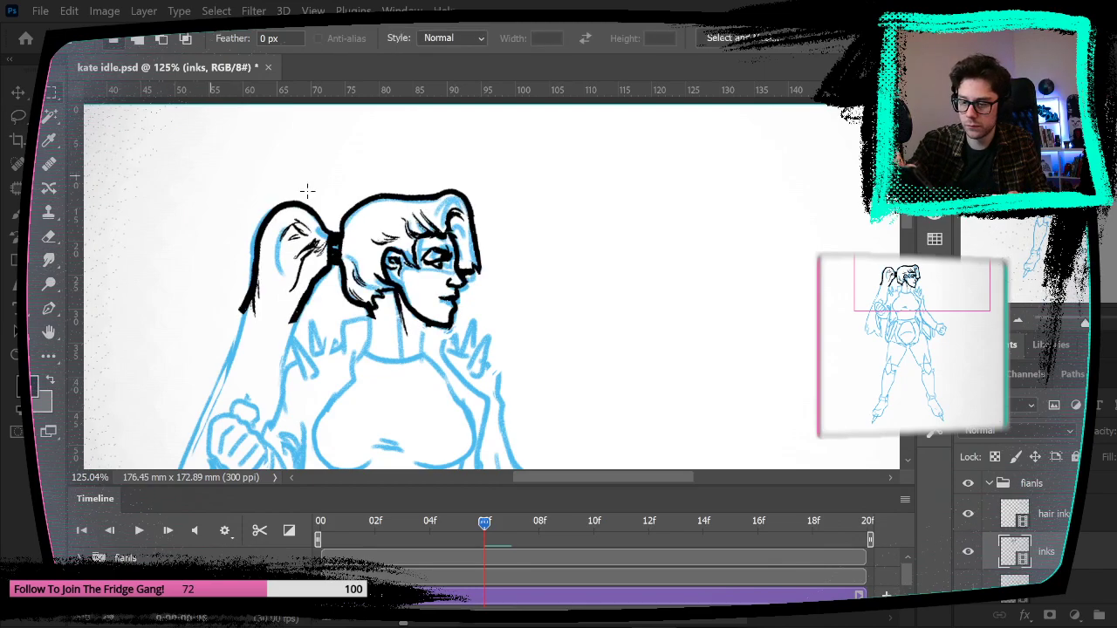
pyautogui.moveTo(533, 270); pyautogui.dragTo(392, 299)
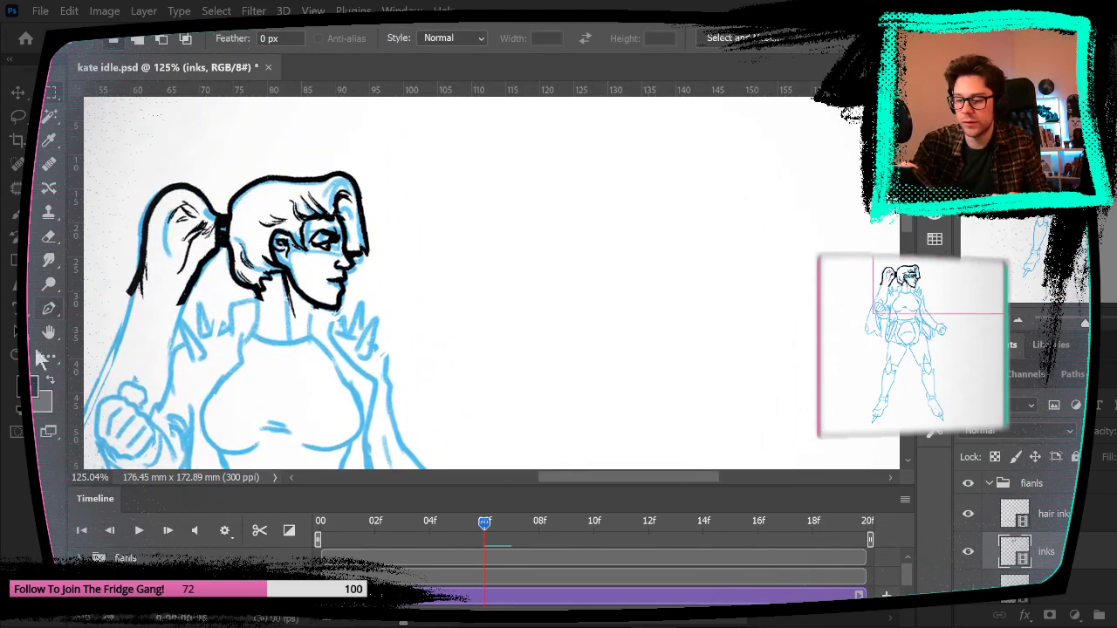
pyautogui.press('z')
pyautogui.moveTo(384, 216); pyautogui.dragTo(432, 233)
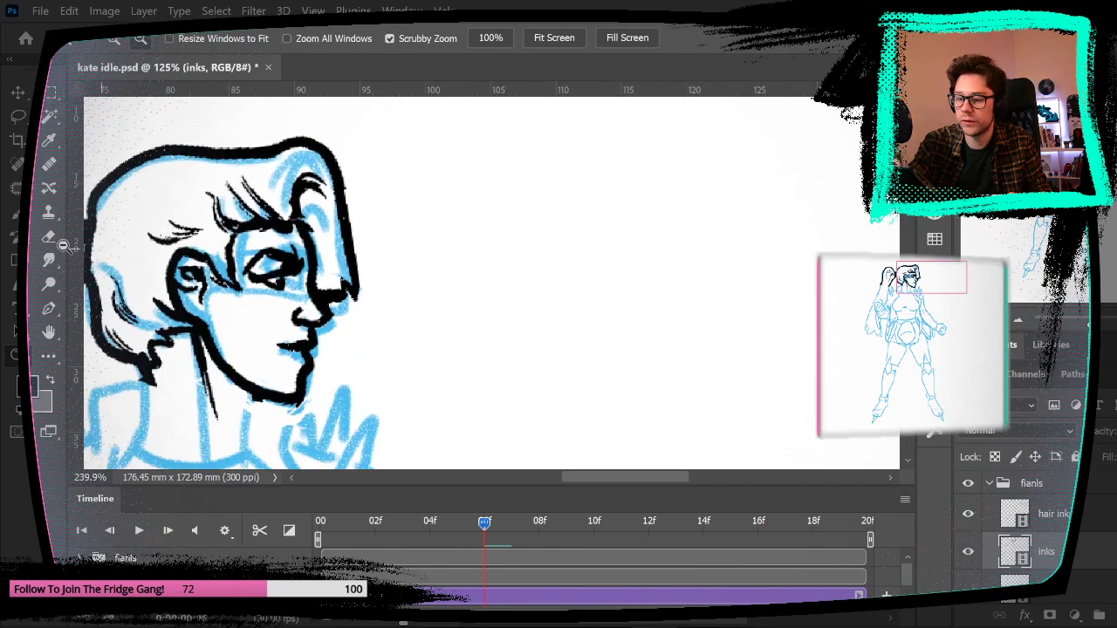
pyautogui.click(49, 236)
pyautogui.moveTo(341, 189)
pyautogui.mouseDown()
pyautogui.moveTo(339, 199)
pyautogui.moveTo(332, 150)
pyautogui.moveTo(364, 295)
pyautogui.moveTo(320, 286)
pyautogui.mouseUp()
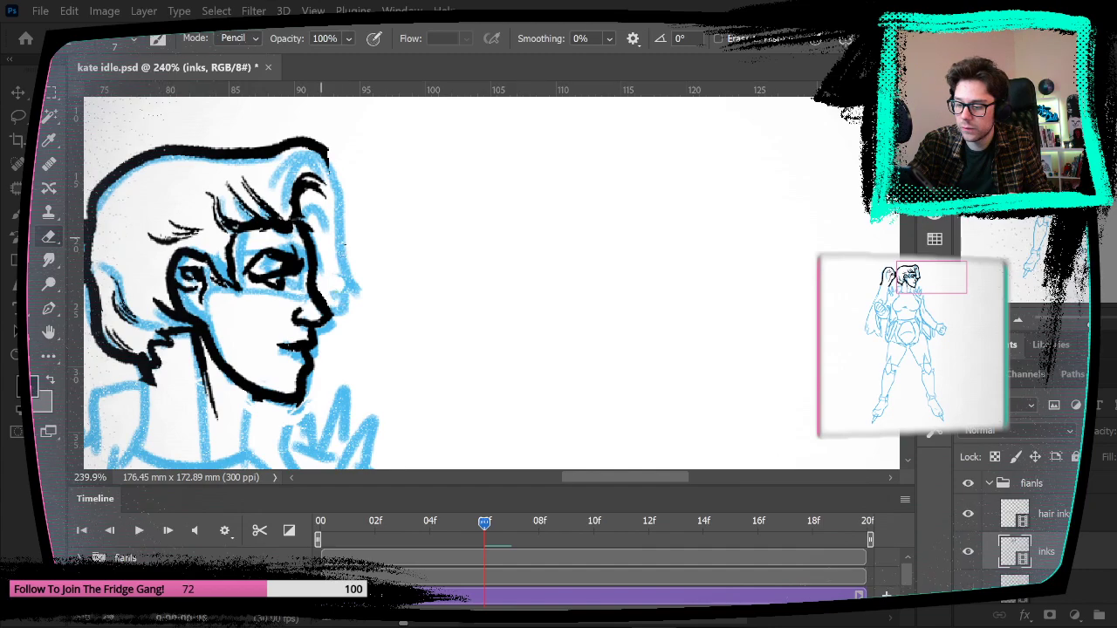
pyautogui.click(43, 214)
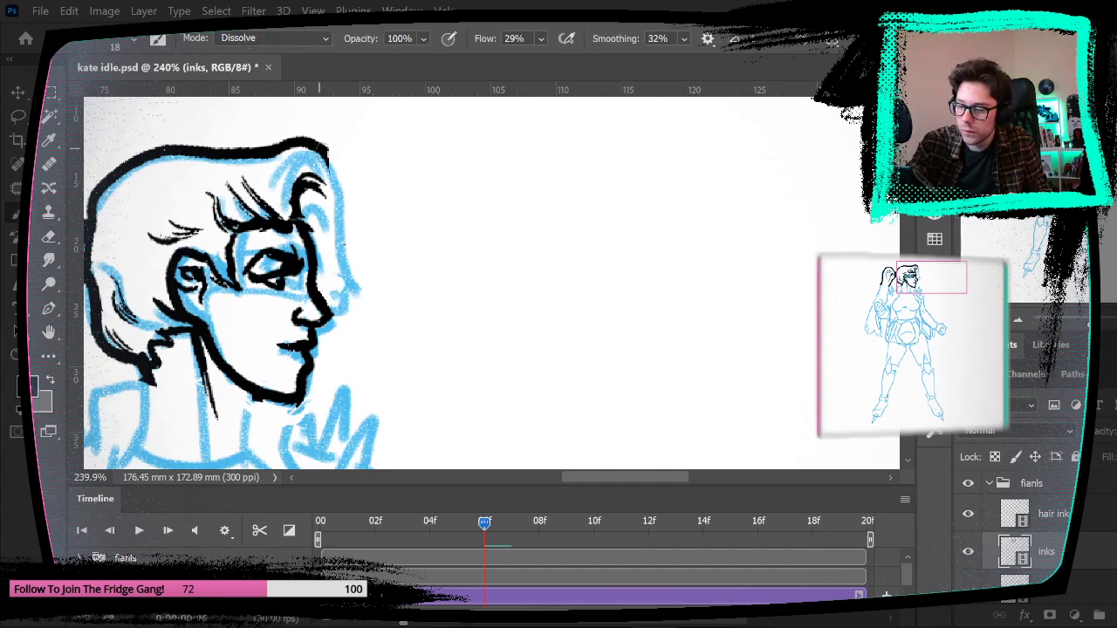
pyautogui.moveTo(319, 149); pyautogui.dragTo(337, 271)
pyautogui.hotkey('ctrl', 'z')
pyautogui.moveTo(318, 146)
pyautogui.mouseDown()
pyautogui.moveTo(333, 197)
pyautogui.moveTo(331, 305)
pyautogui.mouseUp()
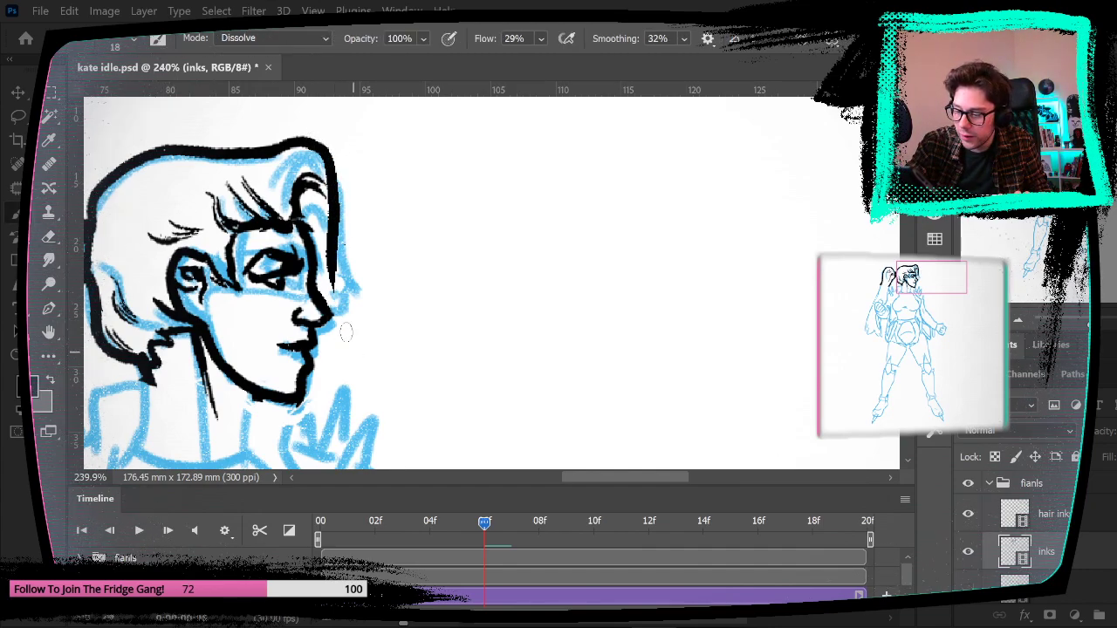
pyautogui.moveTo(333, 265); pyautogui.dragTo(339, 317)
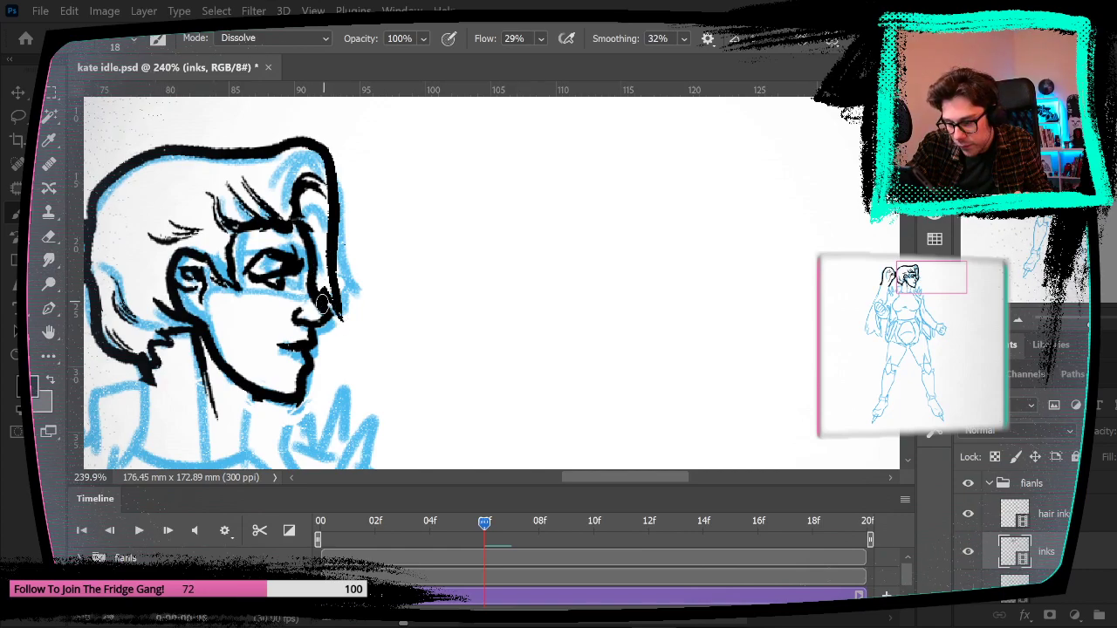
pyautogui.press('Left')
pyautogui.press('Right')
pyautogui.press('Left')
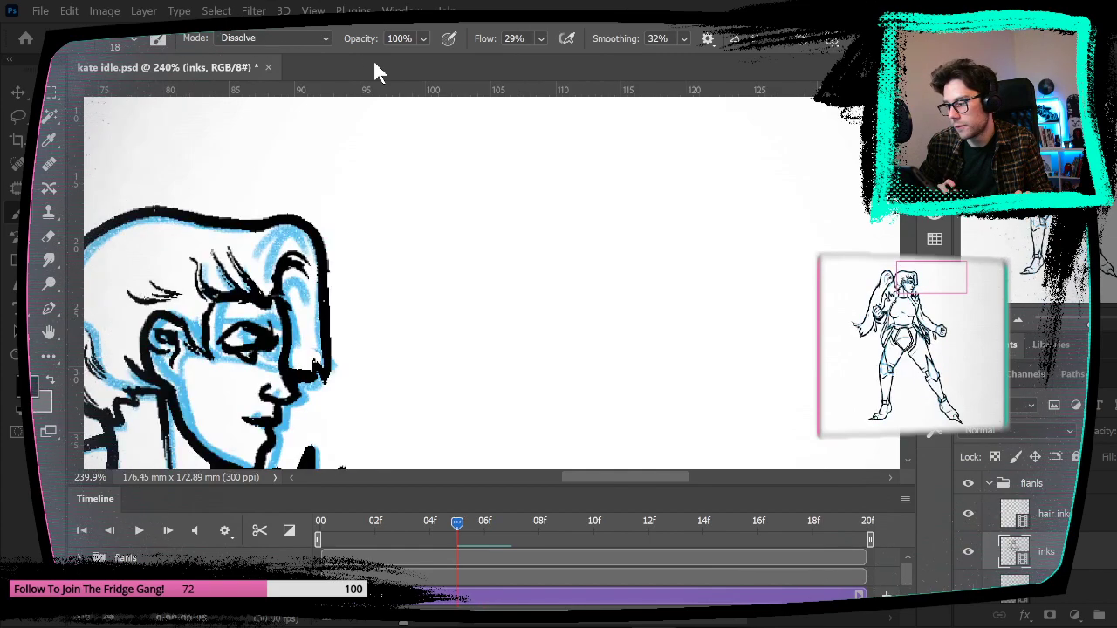
pyautogui.press('Right')
pyautogui.hotkey('ctrl', 'z')
pyautogui.hotkey('ctrl', 'z')
pyautogui.hotkey('ctrl', 'z')
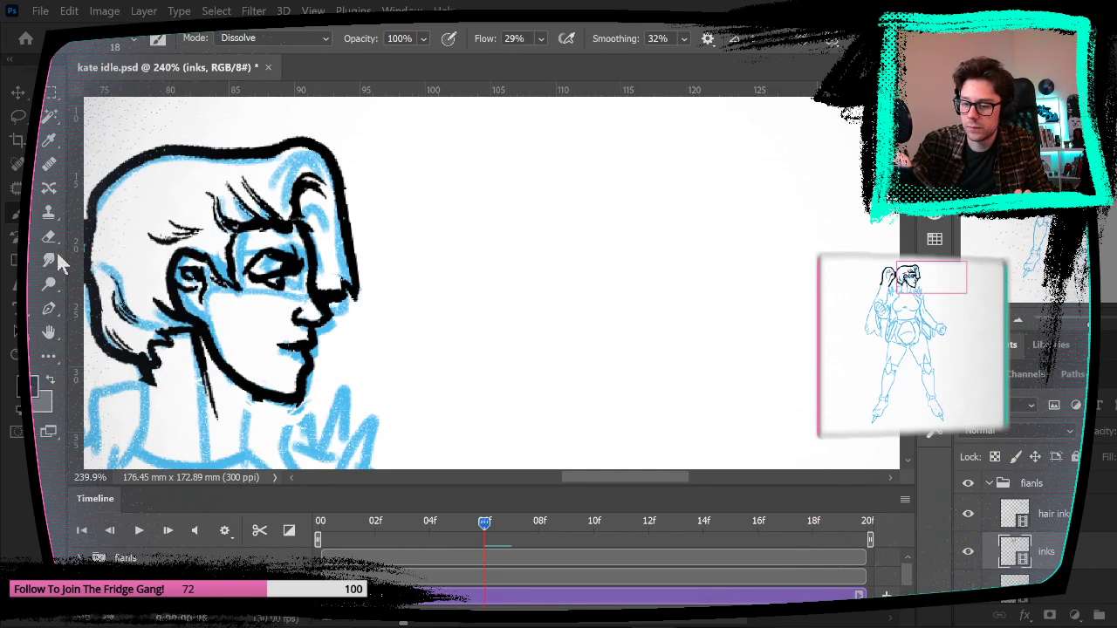
# Step: Erase the front hair outline at 06f, redraw it with the brush closer to the face, and compare it with 05f
pyautogui.click(49, 237)
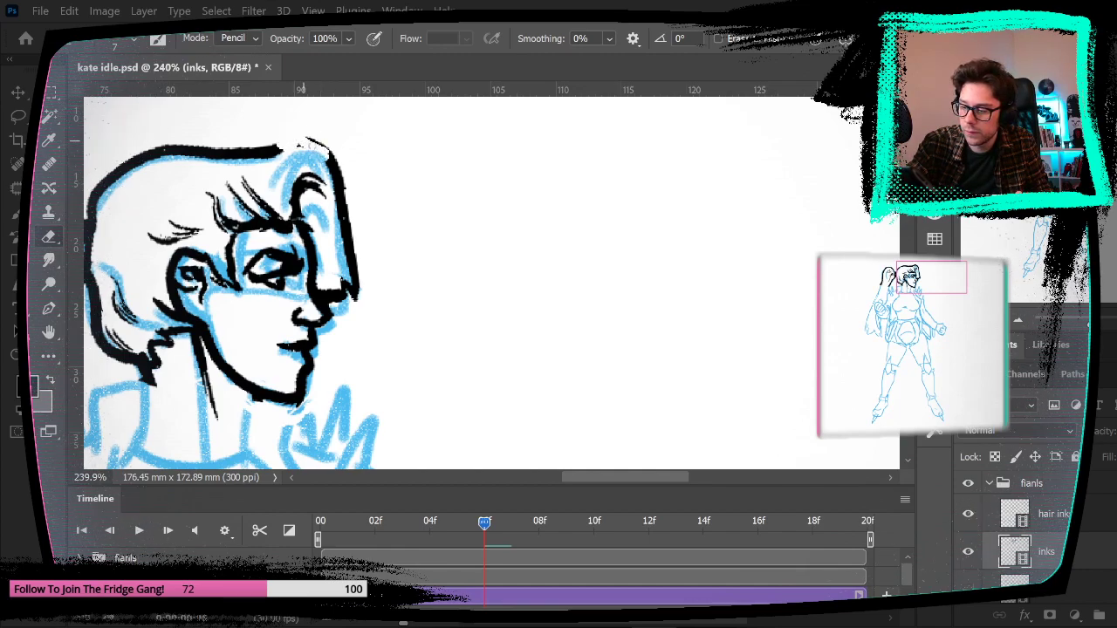
pyautogui.moveTo(310, 135); pyautogui.dragTo(350, 286)
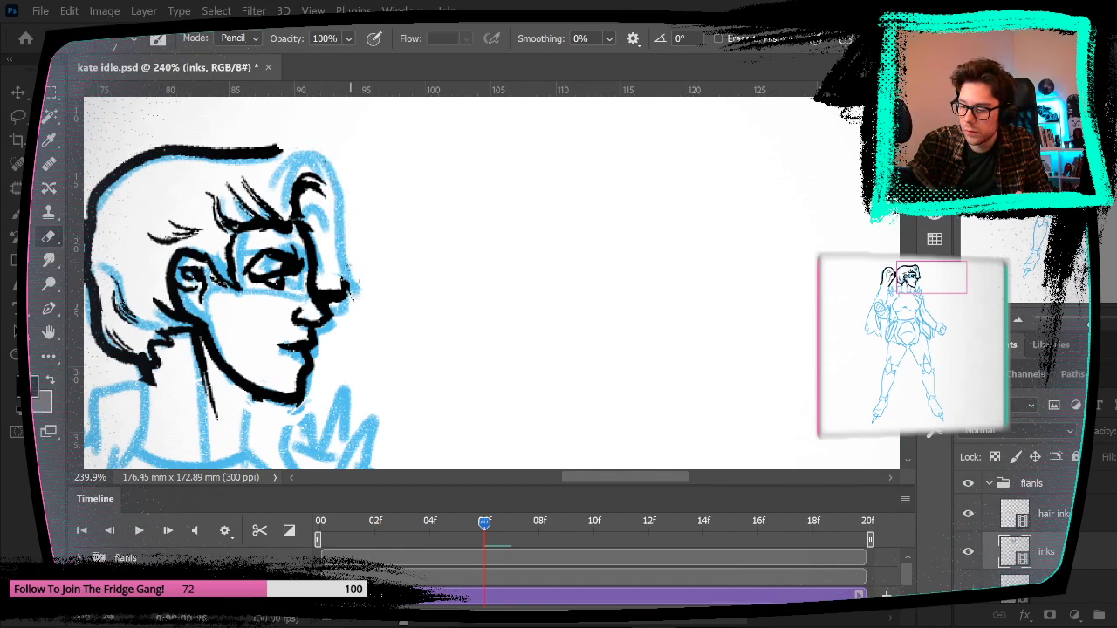
pyautogui.press('b')
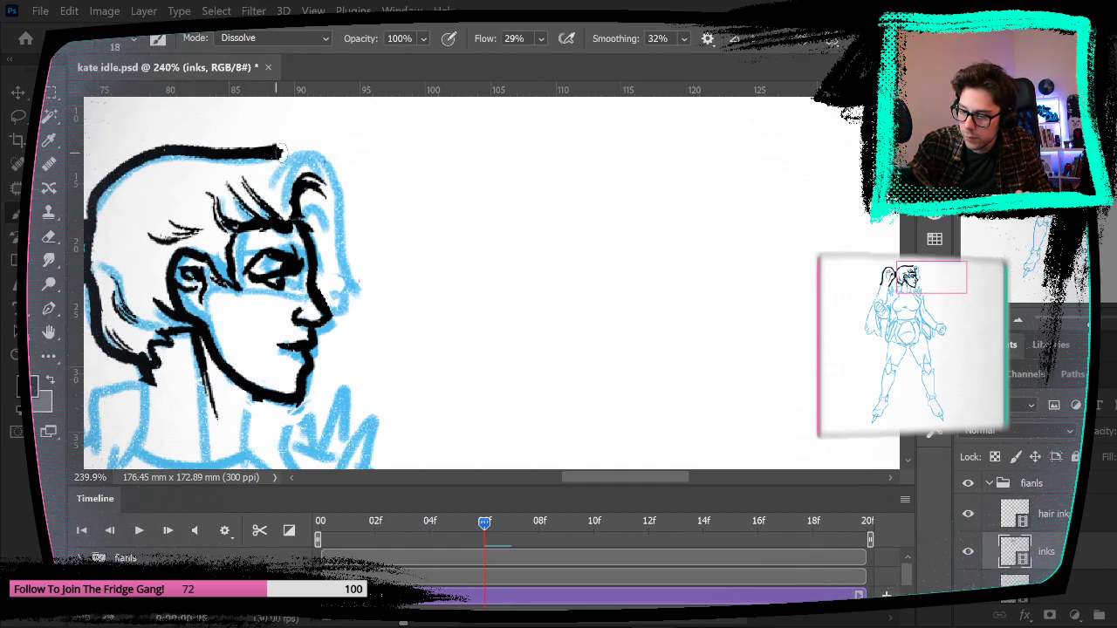
pyautogui.moveTo(303, 147); pyautogui.dragTo(333, 177)
pyautogui.hotkey('ctrl', 'z')
pyautogui.moveTo(262, 151)
pyautogui.mouseDown()
pyautogui.moveTo(315, 154)
pyautogui.moveTo(331, 171)
pyautogui.moveTo(348, 311)
pyautogui.mouseUp()
pyautogui.rightClick(333, 173)
pyautogui.press('Escape')
pyautogui.hotkey('ctrl', 'z')
pyautogui.moveTo(322, 161)
pyautogui.mouseDown()
pyautogui.moveTo(346, 311)
pyautogui.moveTo(445, 267)
pyautogui.moveTo(450, 292)
pyautogui.mouseUp()
pyautogui.hotkey('ctrl', 'z')
pyautogui.moveTo(400, 113)
pyautogui.mouseDown()
pyautogui.moveTo(428, 277)
pyautogui.moveTo(401, 276)
pyautogui.mouseUp()
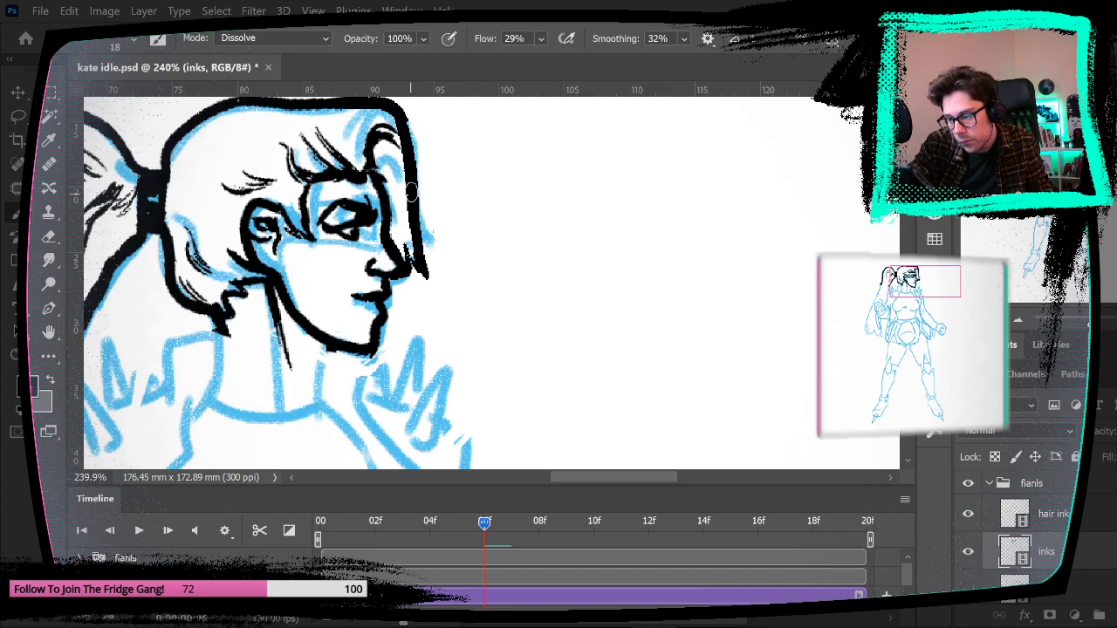
pyautogui.press('Left')
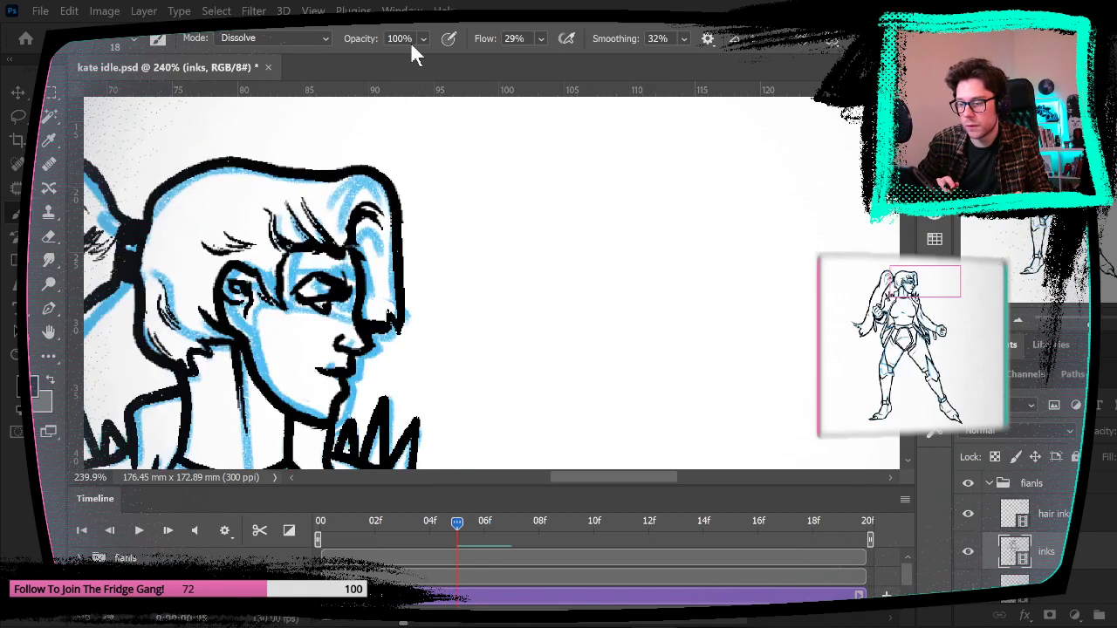
# Step: Compare the head inks at 06f with the preceding frames by stepping through 03f to 07f with the whole figure in view
pyautogui.press('Right')
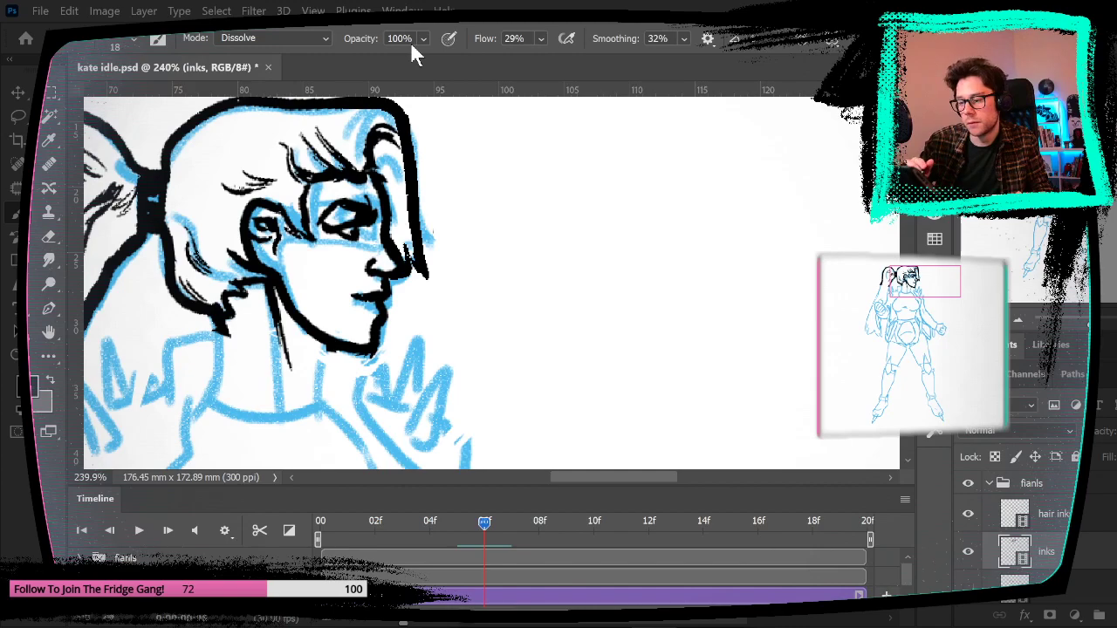
pyautogui.click(313, 10)
pyautogui.click(382, 159)
pyautogui.press('Left')
pyautogui.press('Right')
pyautogui.press('Left')
pyautogui.press('Right')
pyautogui.press('Left')
pyautogui.press('Left')
pyautogui.press('Left')
pyautogui.press('Left')
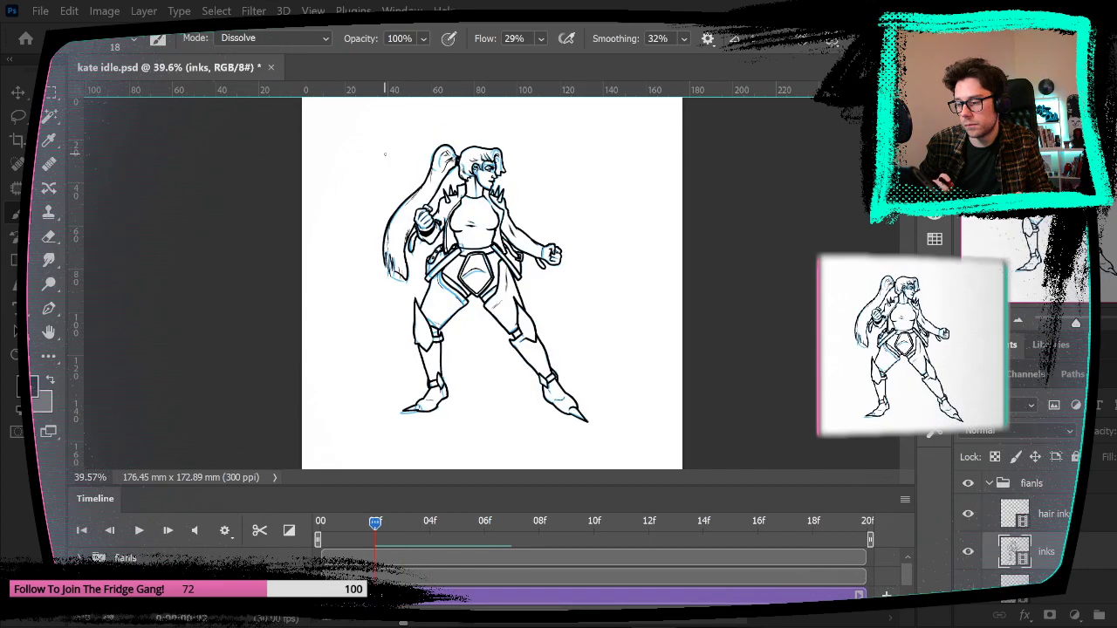
pyautogui.press('Right')
pyautogui.press('Right')
pyautogui.press('Right')
pyautogui.press('Right')
pyautogui.press('Right')
pyautogui.press('Left')
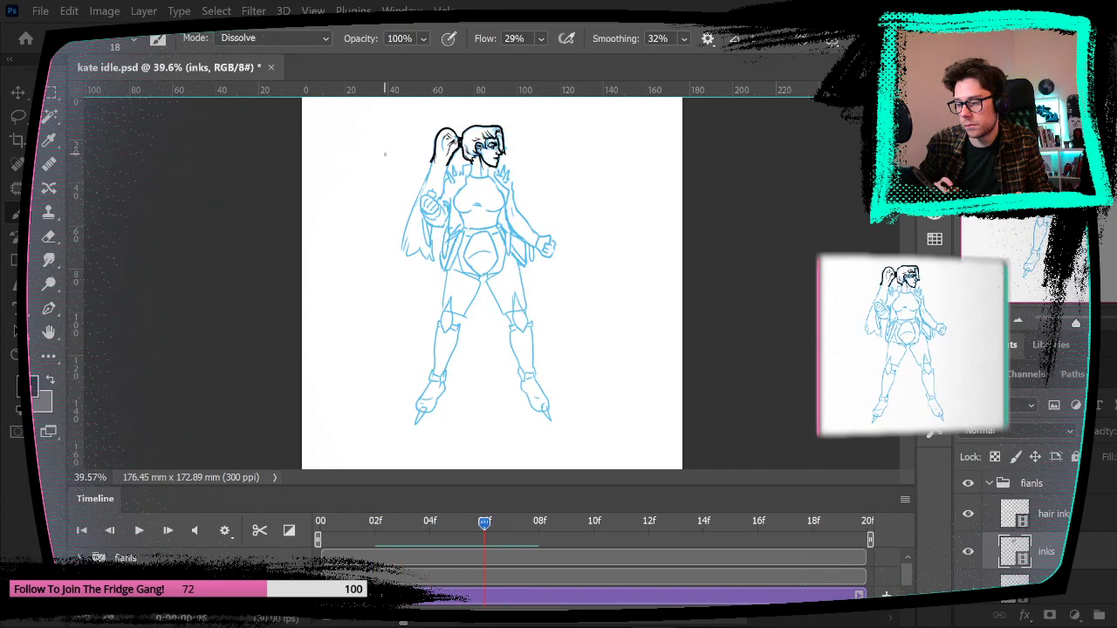
# Step: Ink both sides of the neck and the chest contour on the ponytail side at frame 06f with the brush
pyautogui.press('z')
pyautogui.moveTo(544, 154); pyautogui.dragTo(580, 219)
pyautogui.moveTo(403, 314); pyautogui.dragTo(558, 301)
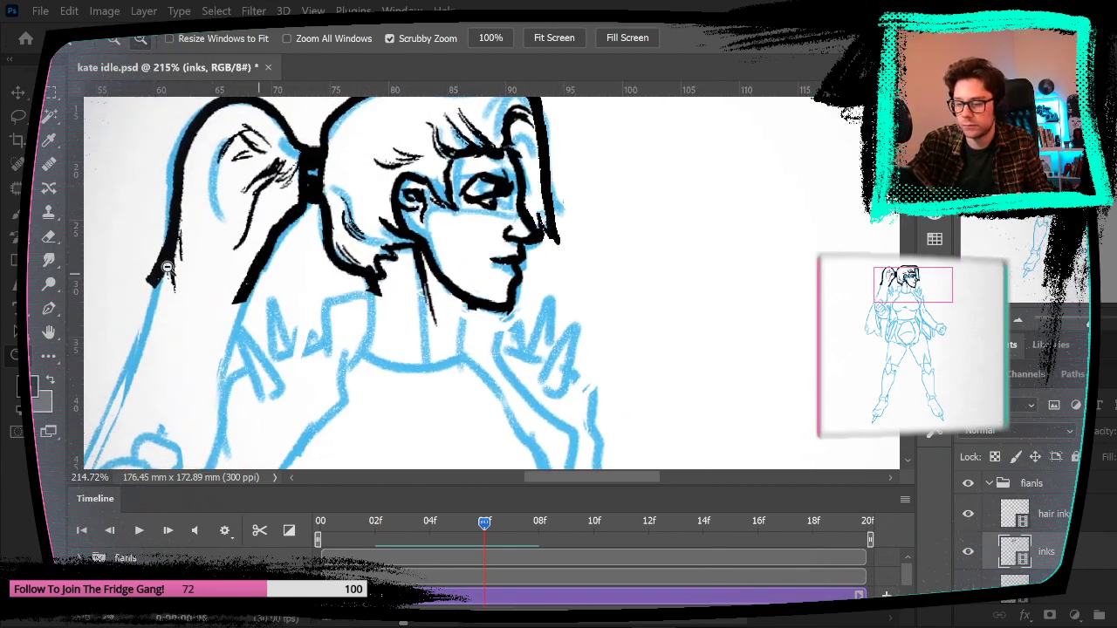
pyautogui.click(18, 215)
pyautogui.moveTo(491, 284)
pyautogui.mouseDown()
pyautogui.moveTo(512, 350)
pyautogui.moveTo(405, 244)
pyautogui.moveTo(400, 293)
pyautogui.mouseUp()
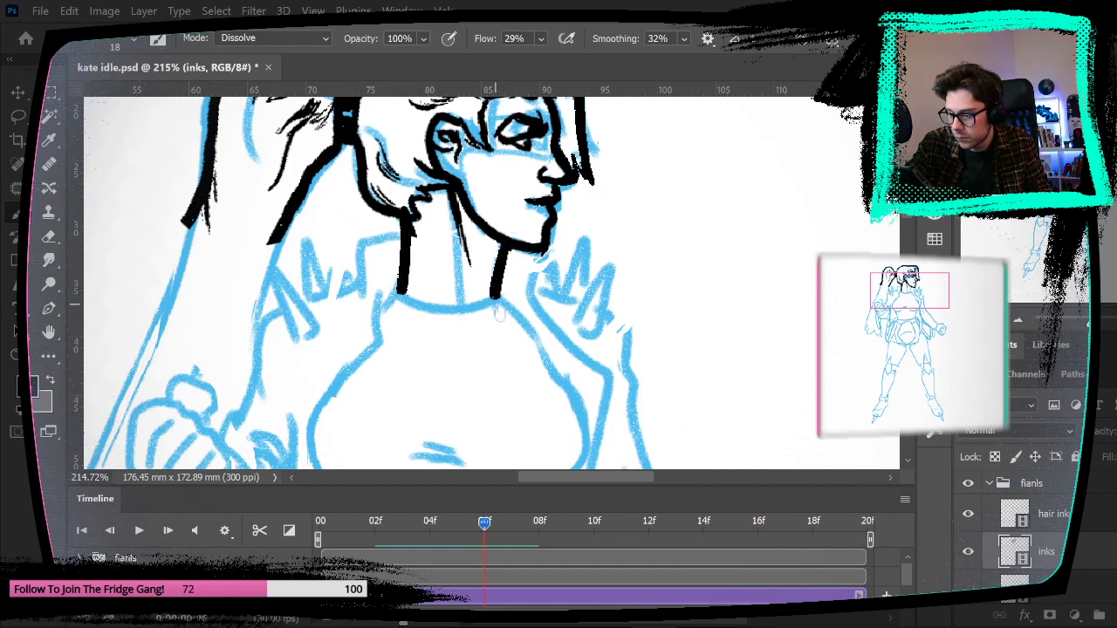
pyautogui.moveTo(496, 265); pyautogui.dragTo(495, 298)
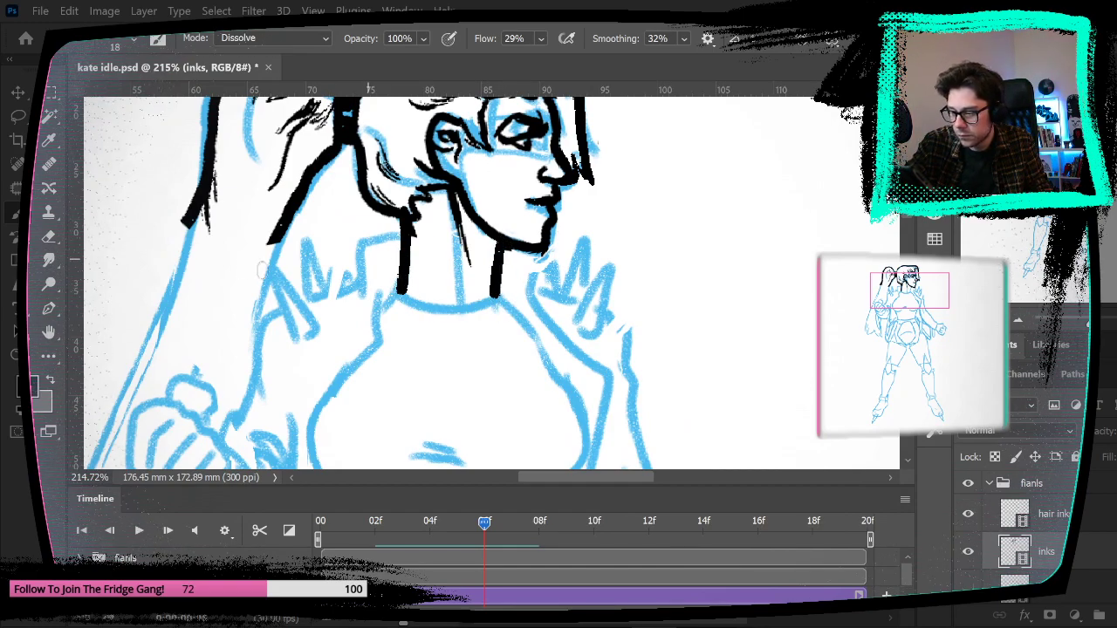
pyautogui.press('e')
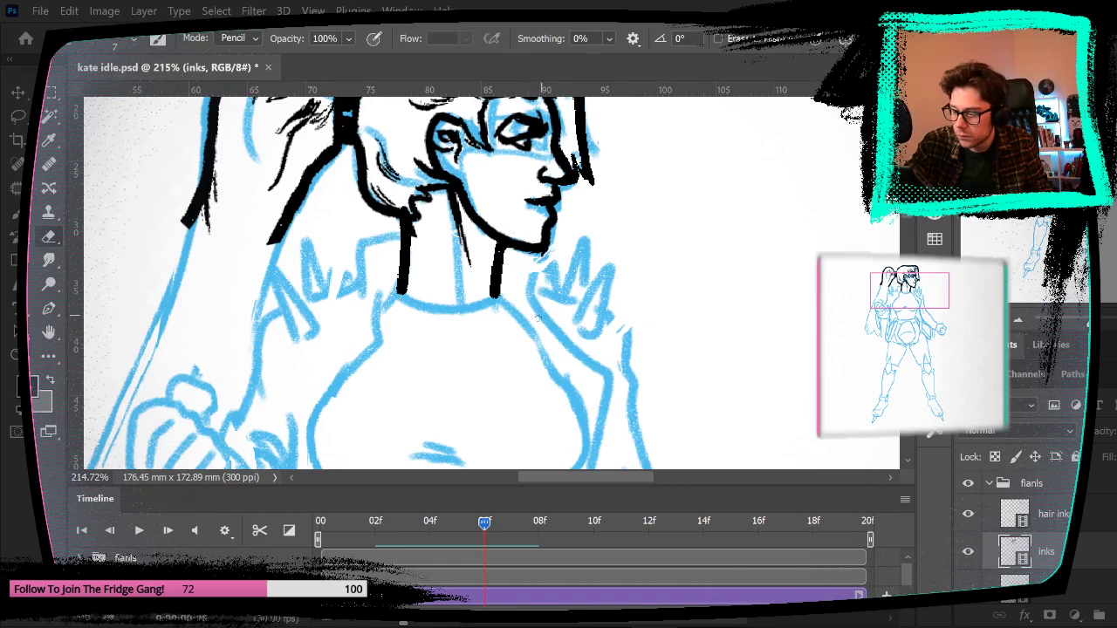
pyautogui.press('b')
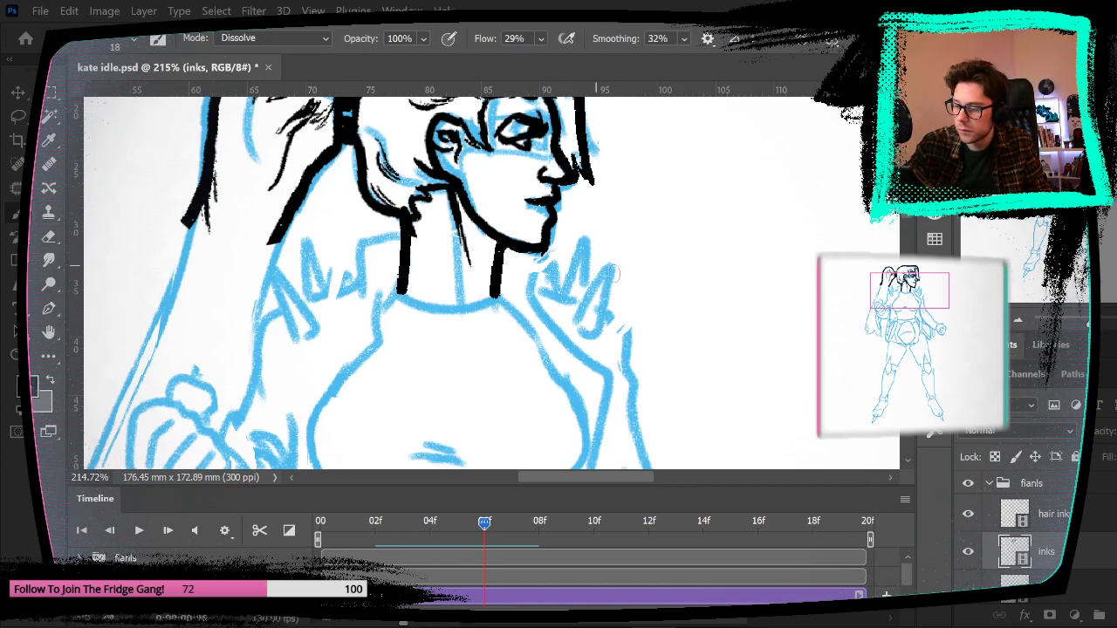
pyautogui.moveTo(615, 275)
pyautogui.mouseDown()
pyautogui.moveTo(680, 389)
pyautogui.moveTo(651, 150)
pyautogui.moveTo(644, 177)
pyautogui.moveTo(659, 130)
pyautogui.mouseUp()
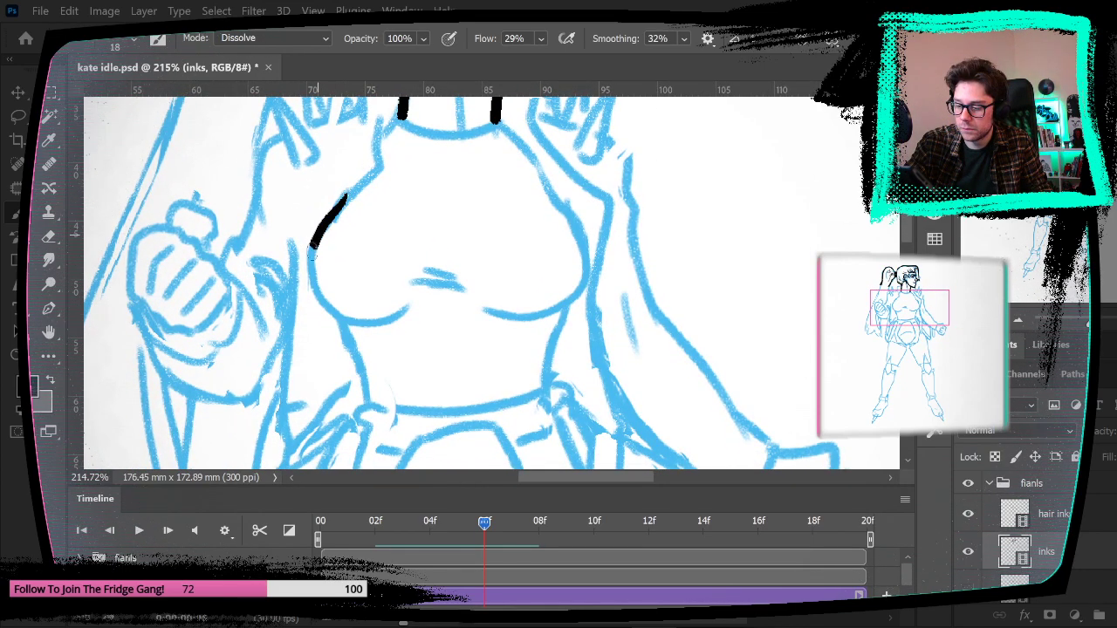
pyautogui.moveTo(319, 297)
pyautogui.mouseDown()
pyautogui.moveTo(375, 324)
pyautogui.moveTo(417, 301)
pyautogui.mouseUp()
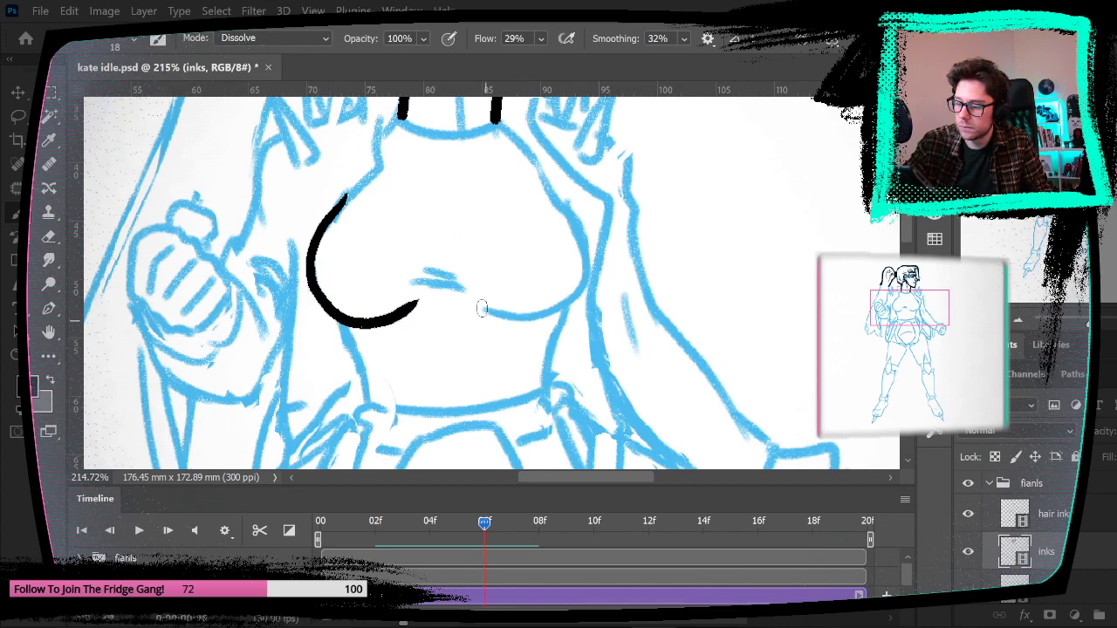
pyautogui.moveTo(487, 313)
pyautogui.mouseDown()
pyautogui.moveTo(536, 315)
pyautogui.moveTo(562, 296)
pyautogui.mouseUp()
pyautogui.hotkey('ctrl', 'z')
pyautogui.moveTo(505, 318); pyautogui.dragTo(559, 316)
pyautogui.hotkey('ctrl', 'z')
pyautogui.moveTo(476, 310)
pyautogui.mouseDown()
pyautogui.moveTo(547, 320)
pyautogui.moveTo(586, 286)
pyautogui.mouseUp()
pyautogui.hotkey('ctrl', 'z')
pyautogui.moveTo(516, 317); pyautogui.dragTo(559, 313)
pyautogui.hotkey('ctrl', 'z')
# Step: Ink the chest contour on the face side at 06f and extend both chest outlines up to the neck
pyautogui.moveTo(480, 311)
pyautogui.mouseDown()
pyautogui.moveTo(537, 316)
pyautogui.moveTo(580, 295)
pyautogui.moveTo(588, 241)
pyautogui.moveTo(563, 202)
pyautogui.mouseUp()
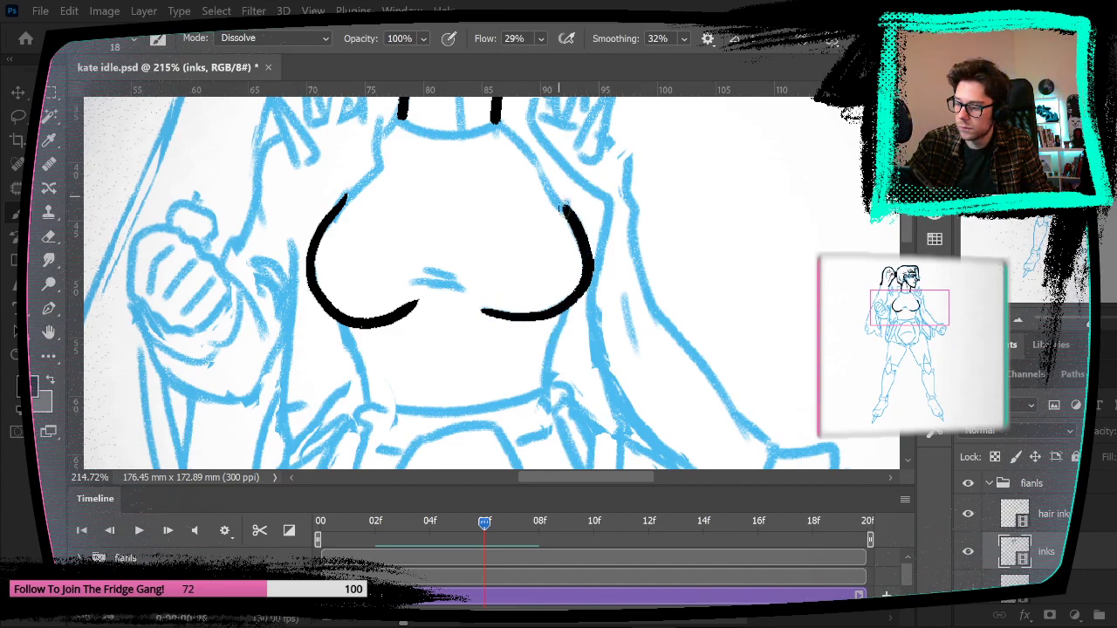
pyautogui.moveTo(687, 270); pyautogui.dragTo(686, 394)
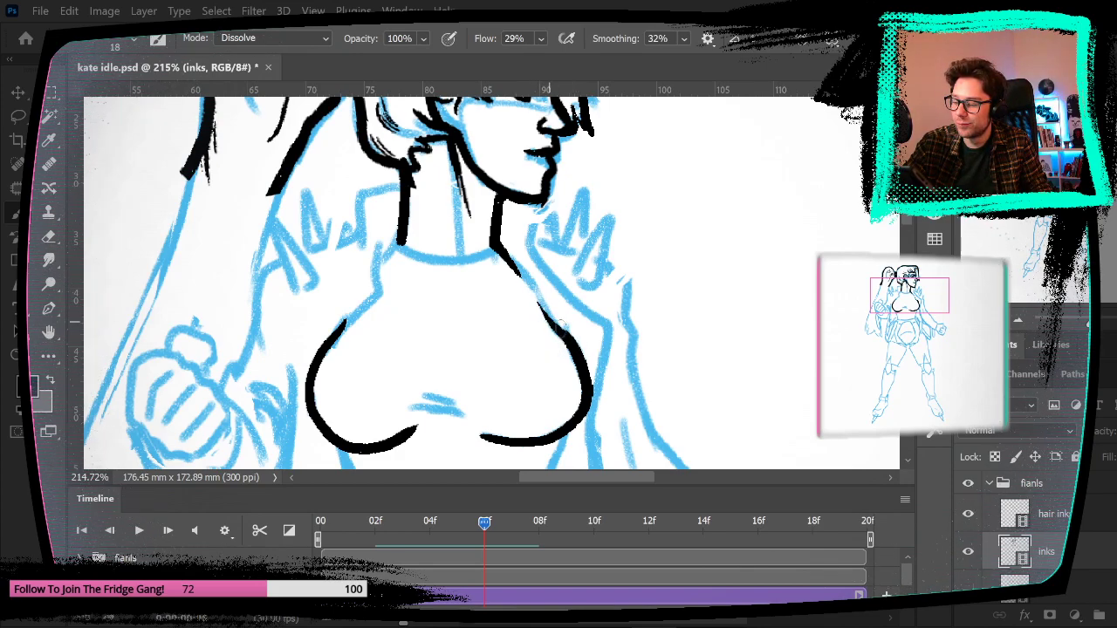
pyautogui.moveTo(636, 375)
pyautogui.mouseDown()
pyautogui.moveTo(703, 297)
pyautogui.moveTo(708, 305)
pyautogui.mouseUp()
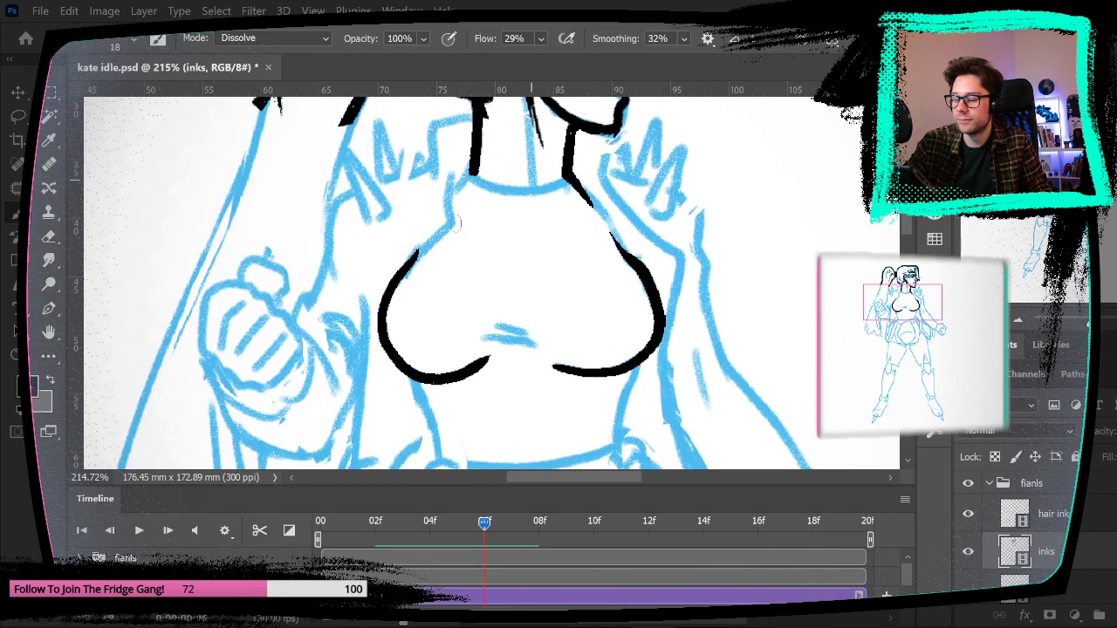
pyautogui.moveTo(390, 290)
pyautogui.mouseDown()
pyautogui.moveTo(450, 214)
pyautogui.moveTo(474, 112)
pyautogui.mouseUp()
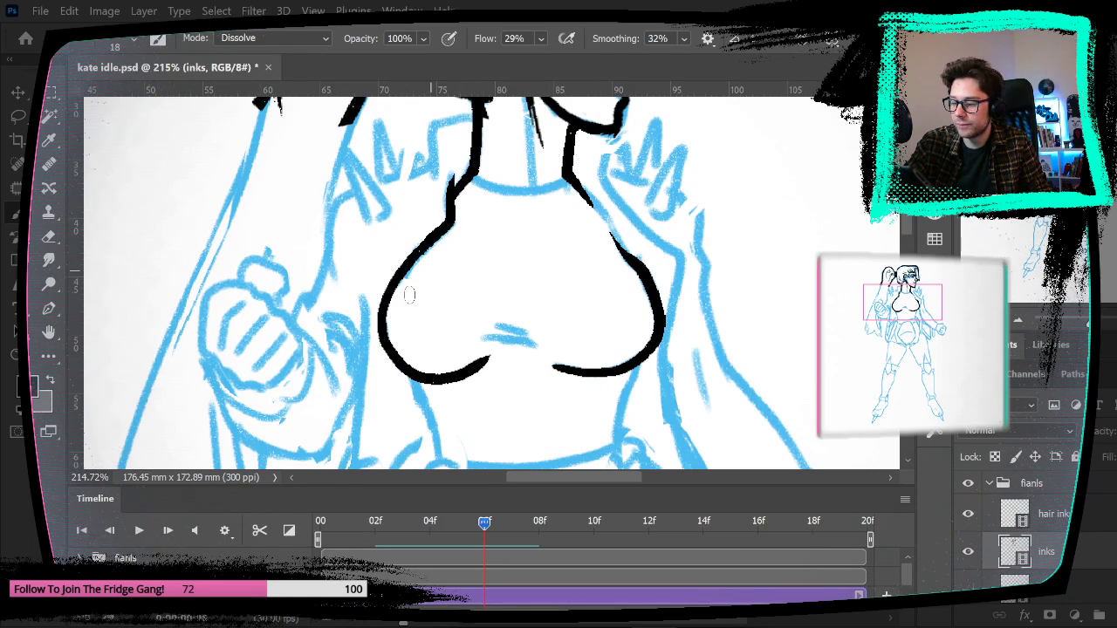
# Step: Ink the raised collar behind the neck and the curved neckline at 06f, and compare them with the preceding frames
pyautogui.scroll(3, 488, 295)
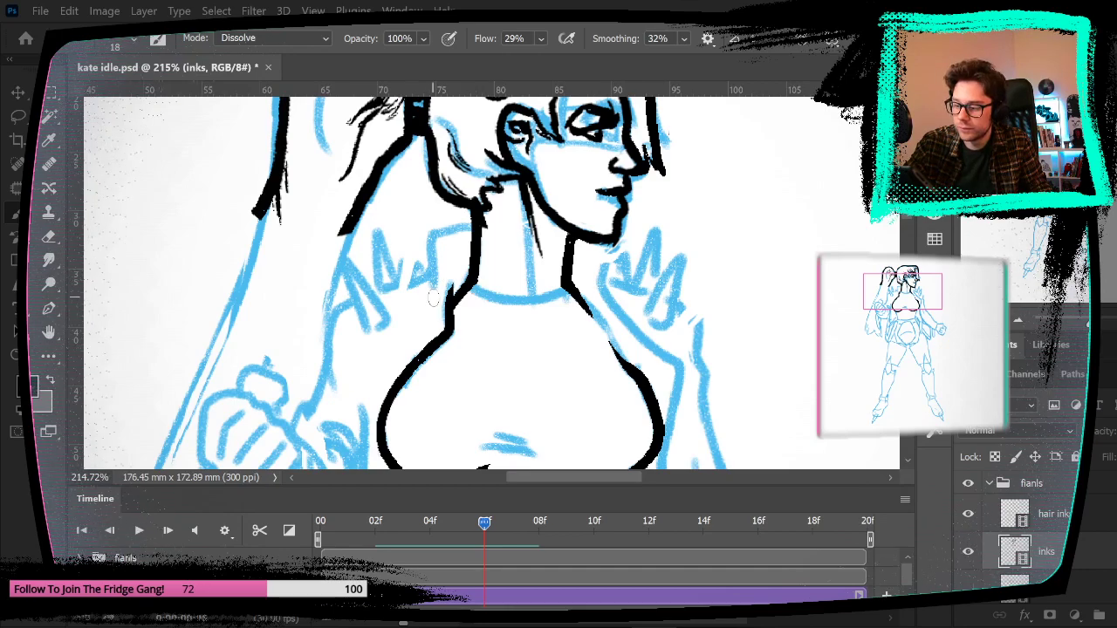
pyautogui.moveTo(430, 262)
pyautogui.mouseDown()
pyautogui.moveTo(428, 232)
pyautogui.moveTo(478, 220)
pyautogui.mouseUp()
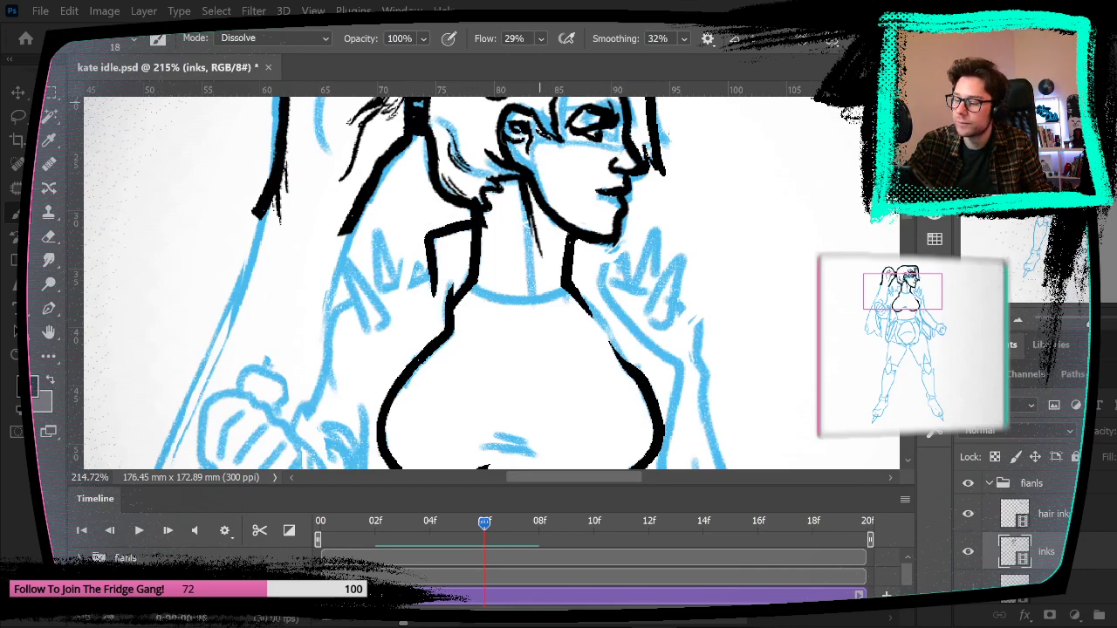
pyautogui.moveTo(471, 285)
pyautogui.mouseDown()
pyautogui.moveTo(565, 295)
pyautogui.moveTo(563, 274)
pyautogui.mouseUp()
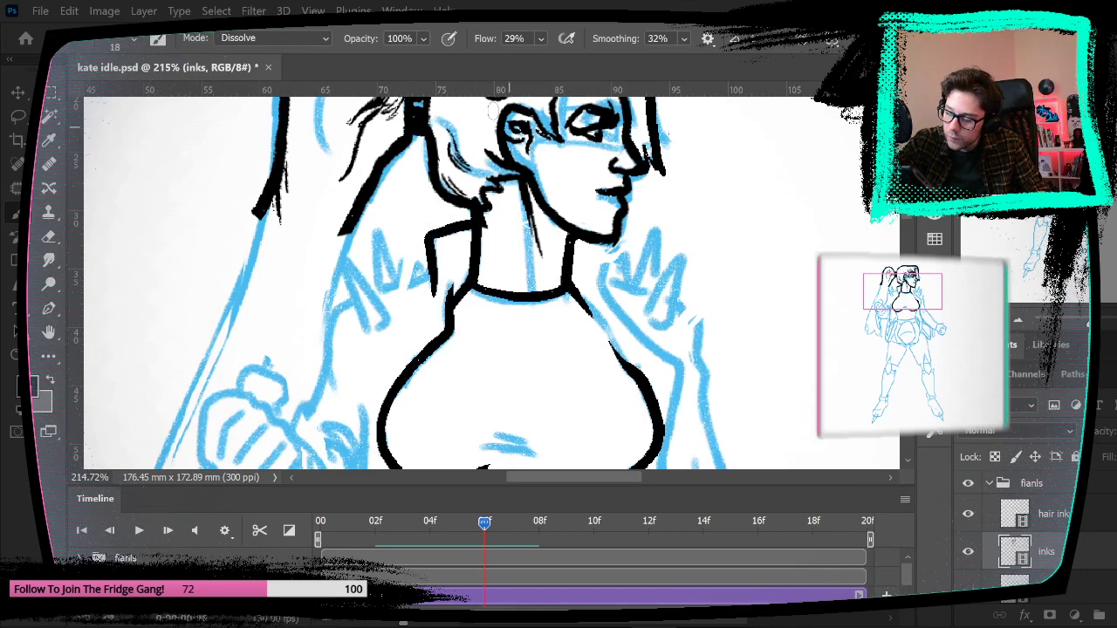
pyautogui.press('Left')
pyautogui.press('Left')
pyautogui.press('Right')
pyautogui.press('Right')
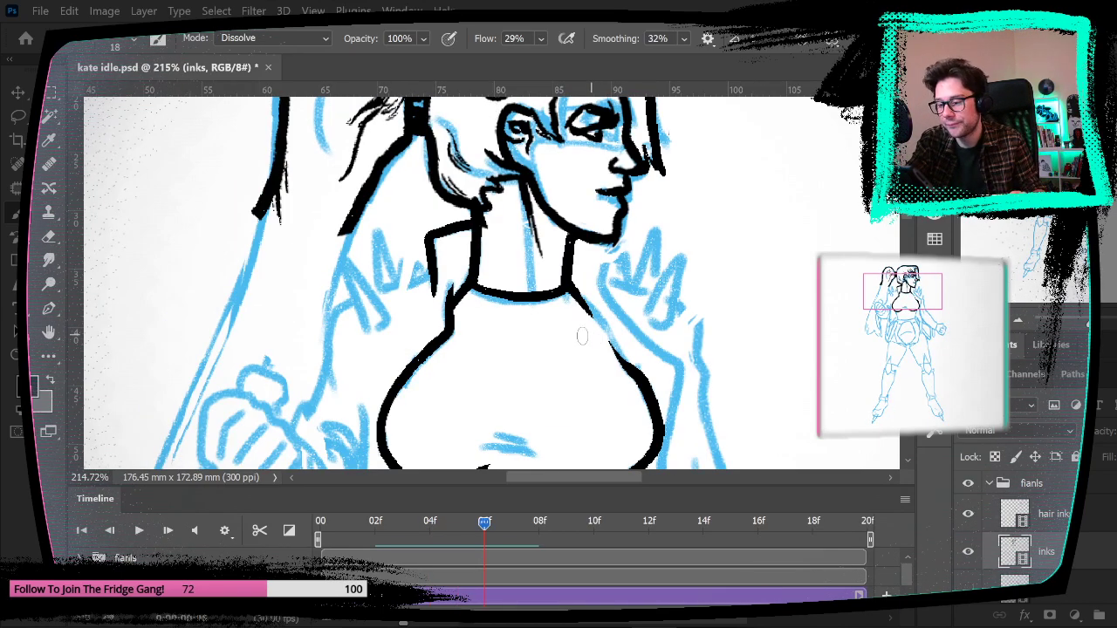
# Step: Ink the small fold marks at the centre of the chest at 06f and check the whole figure
pyautogui.press('e')
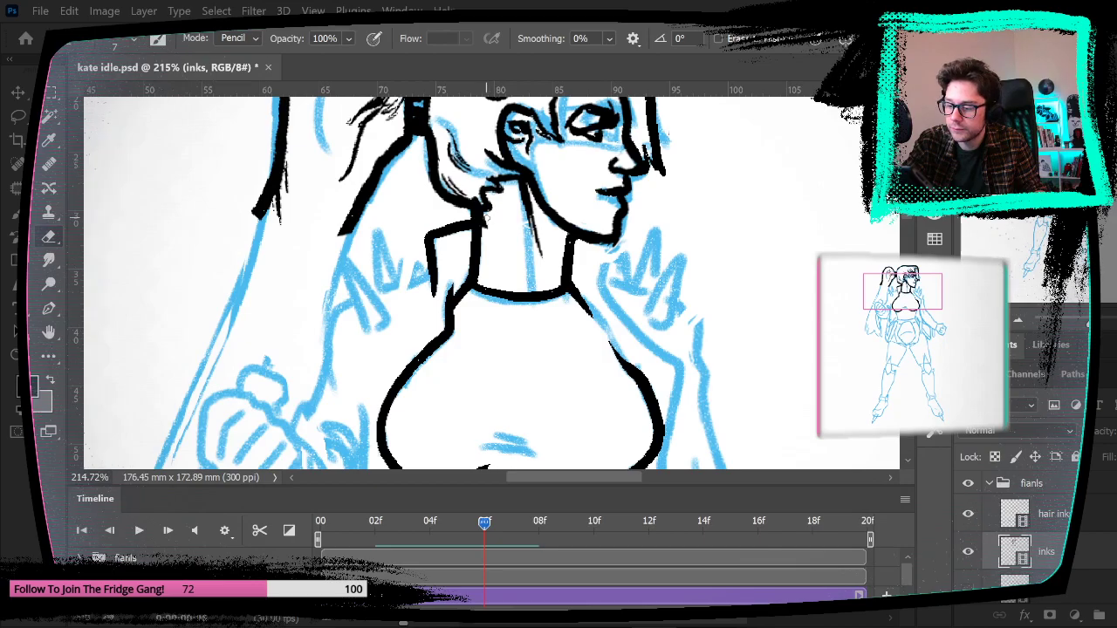
pyautogui.press('b')
pyautogui.moveTo(663, 245)
pyautogui.mouseDown()
pyautogui.moveTo(653, 309)
pyautogui.moveTo(666, 392)
pyautogui.moveTo(641, 330)
pyautogui.moveTo(648, 302)
pyautogui.moveTo(730, 416)
pyautogui.moveTo(759, 289)
pyautogui.moveTo(636, 279)
pyautogui.moveTo(706, 113)
pyautogui.moveTo(631, 332)
pyautogui.moveTo(642, 381)
pyautogui.mouseUp()
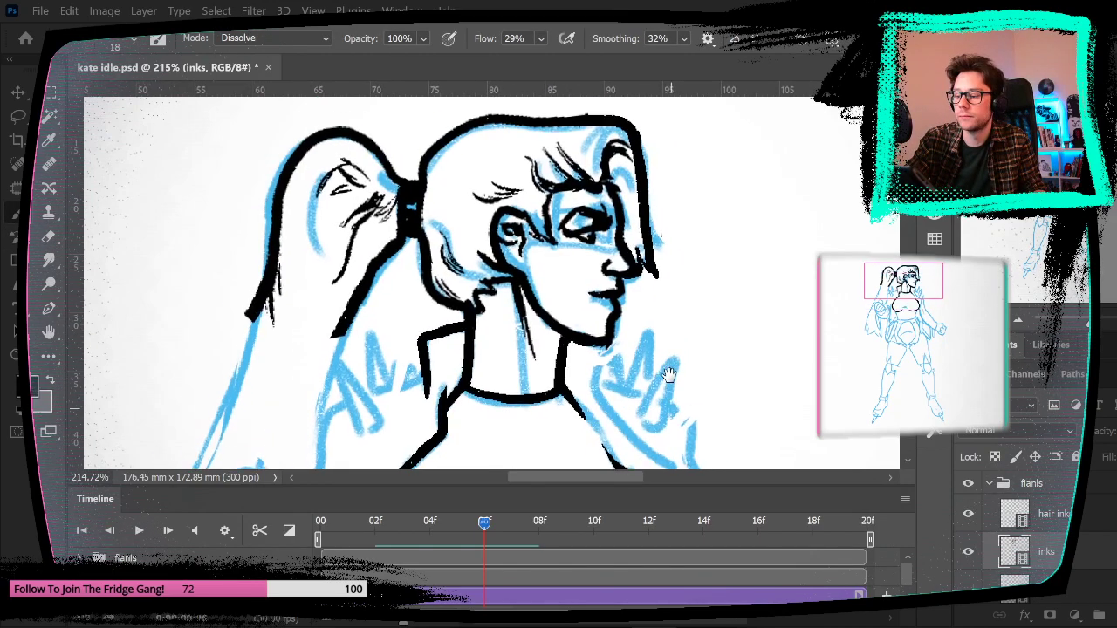
pyautogui.moveTo(490, 267)
pyautogui.mouseDown()
pyautogui.moveTo(522, 274)
pyautogui.moveTo(504, 272)
pyautogui.mouseUp()
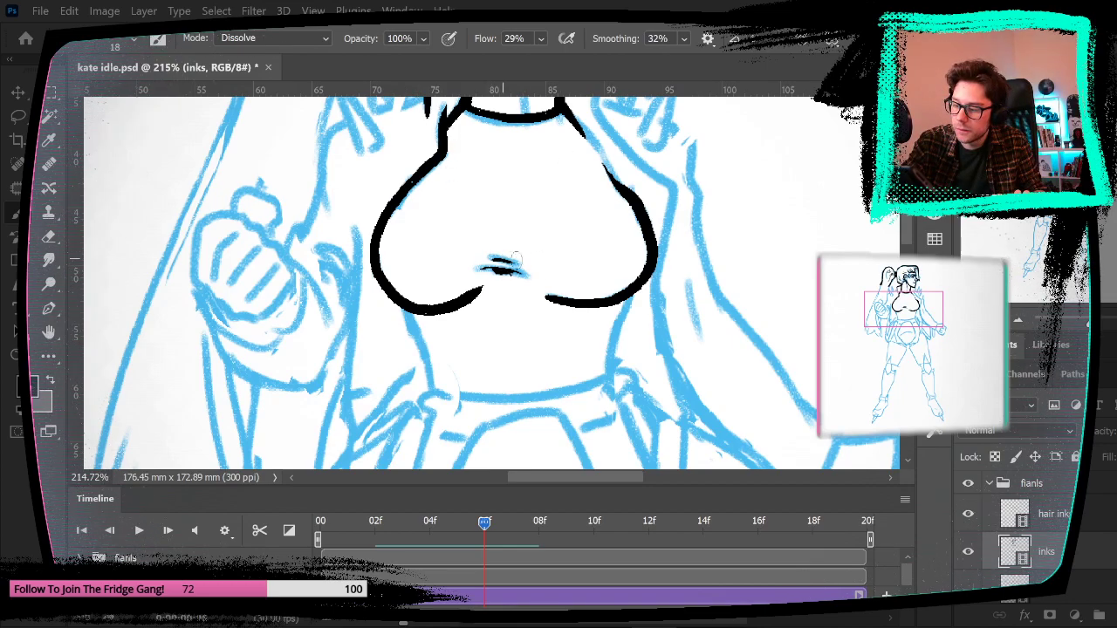
pyautogui.click(313, 10)
pyautogui.click(370, 160)
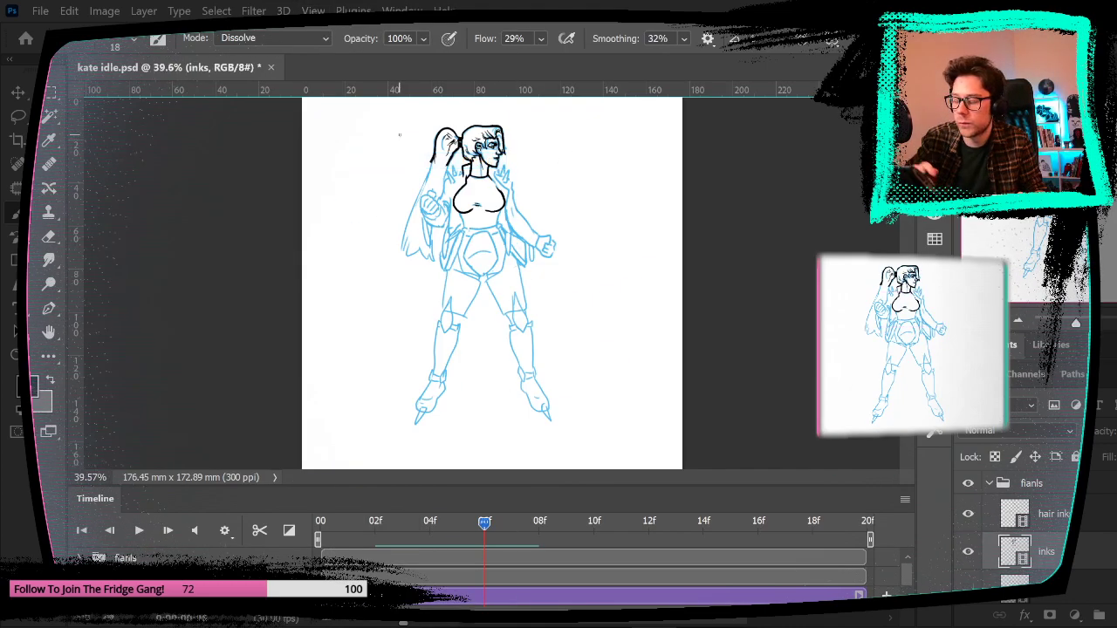
pyautogui.press('space')
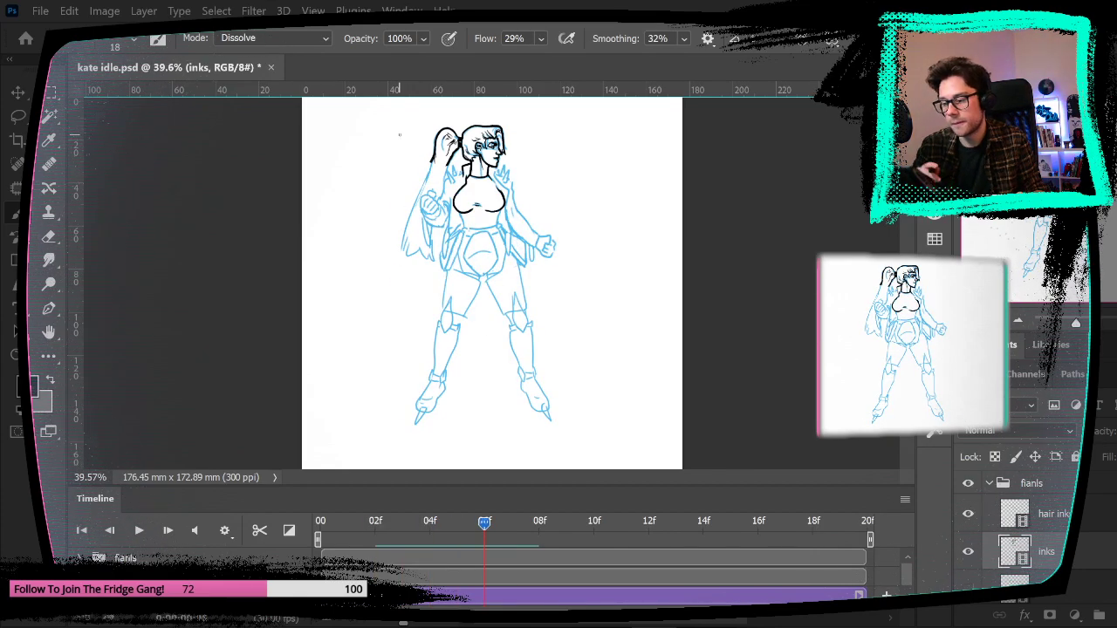
# Step: Lasso the inked extended arm and fist at frame 05f, copy it and paste it at frame 06f
pyautogui.press('z')
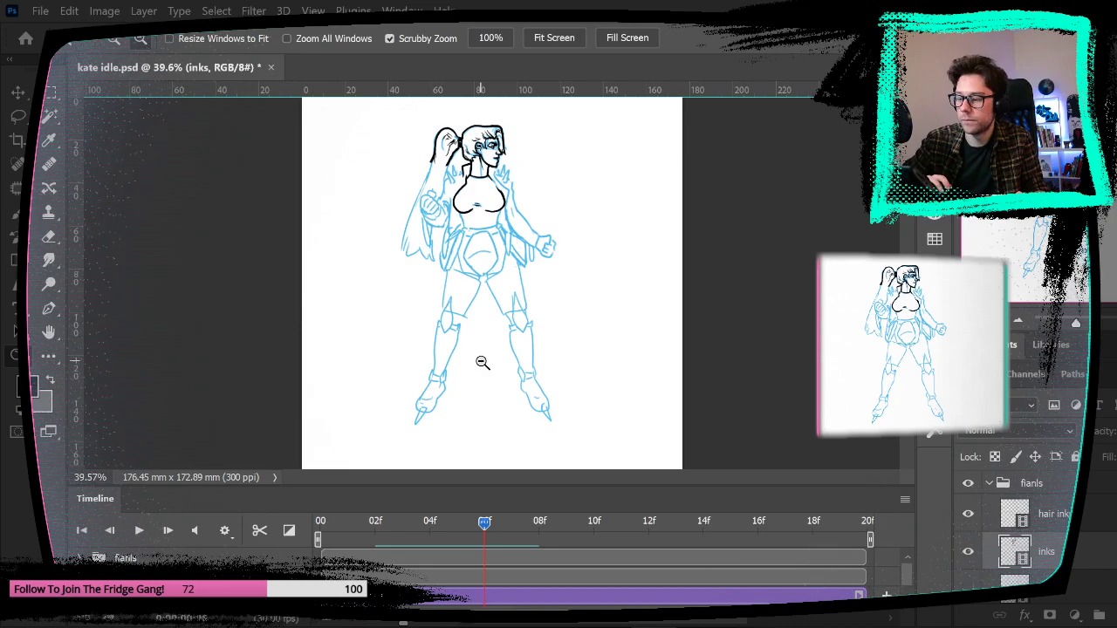
pyautogui.moveTo(580, 240)
pyautogui.mouseDown()
pyautogui.moveTo(619, 257)
pyautogui.moveTo(568, 249)
pyautogui.mouseUp()
pyautogui.press('v')
pyautogui.press('l')
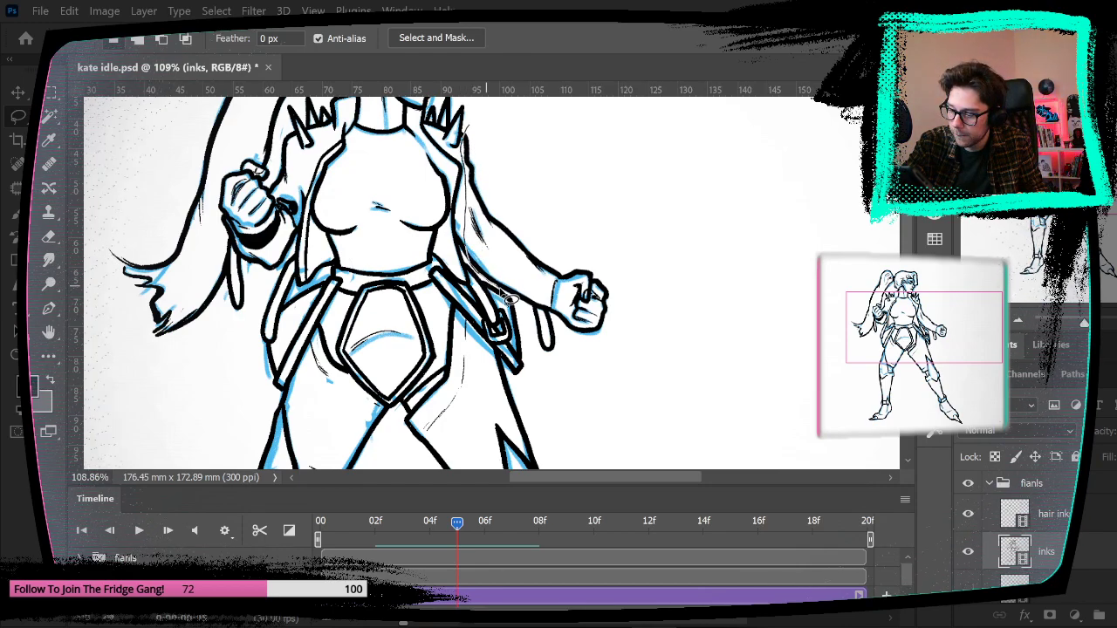
pyautogui.moveTo(527, 319)
pyautogui.mouseDown()
pyautogui.moveTo(653, 279)
pyautogui.moveTo(498, 113)
pyautogui.mouseUp()
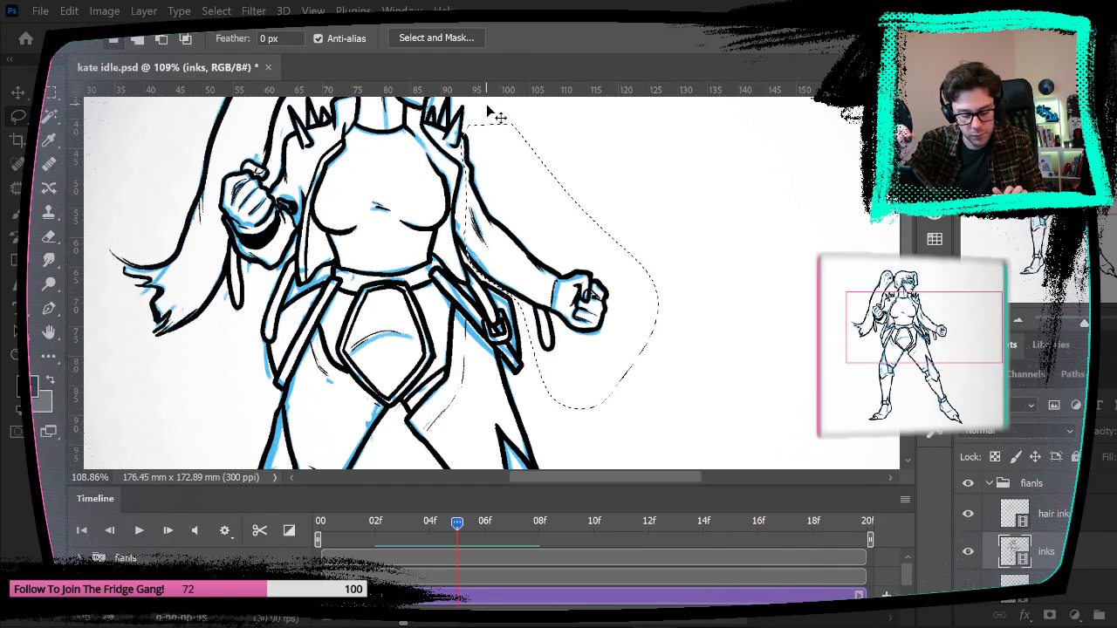
pyautogui.press('Right')
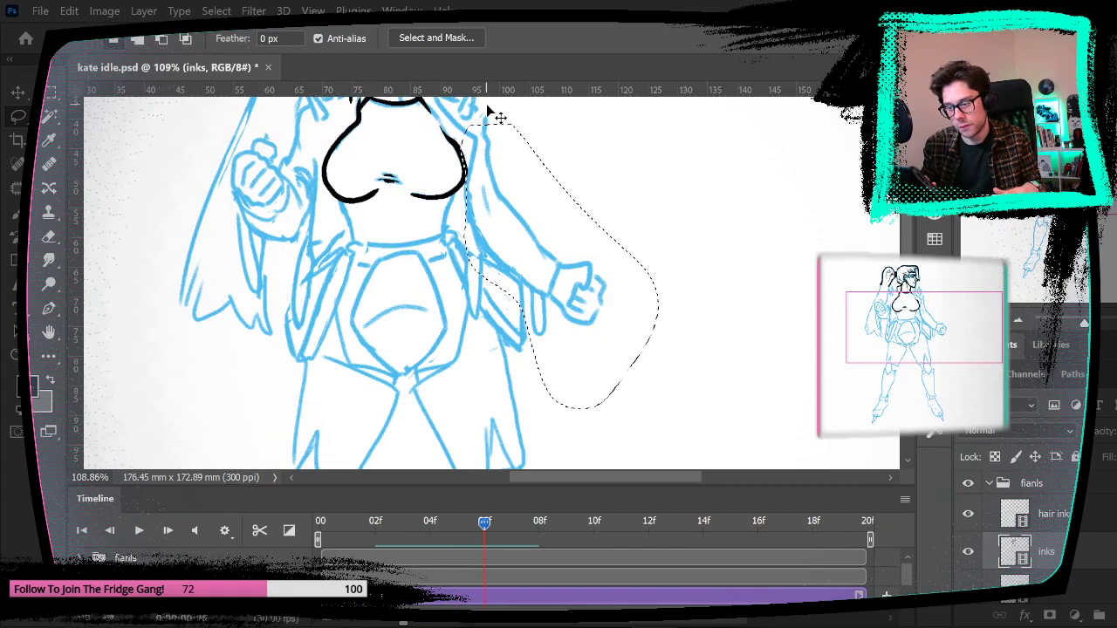
pyautogui.hotkey('ctrl', 'v')
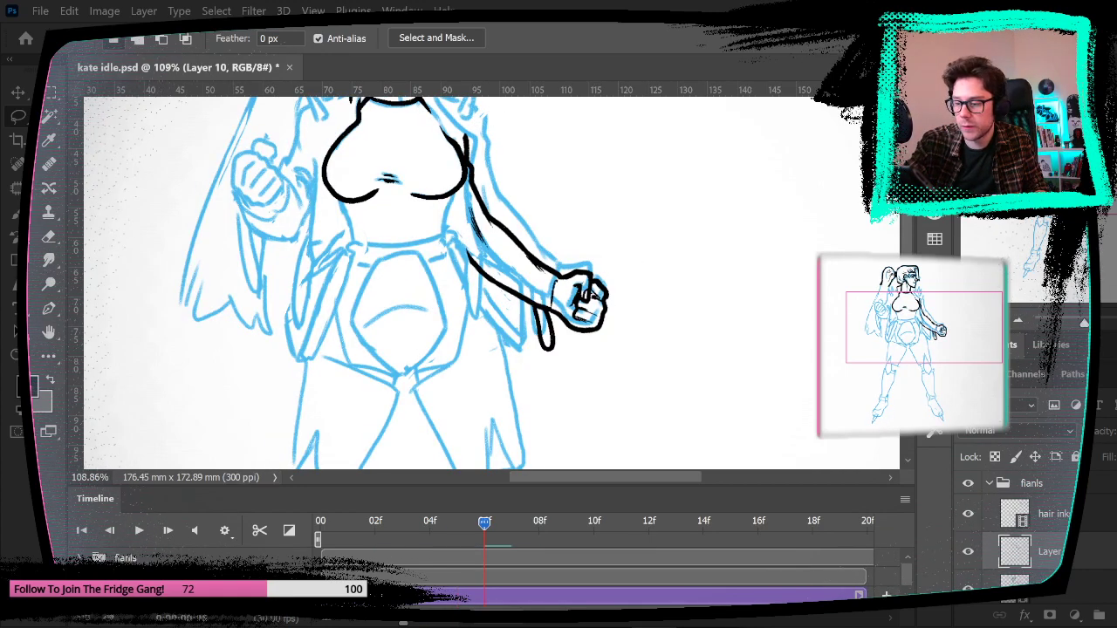
# Step: Move the pasted arm up to the blue rough's shoulder at 06f and rotate it 7.34° about the shoulder
pyautogui.press('v')
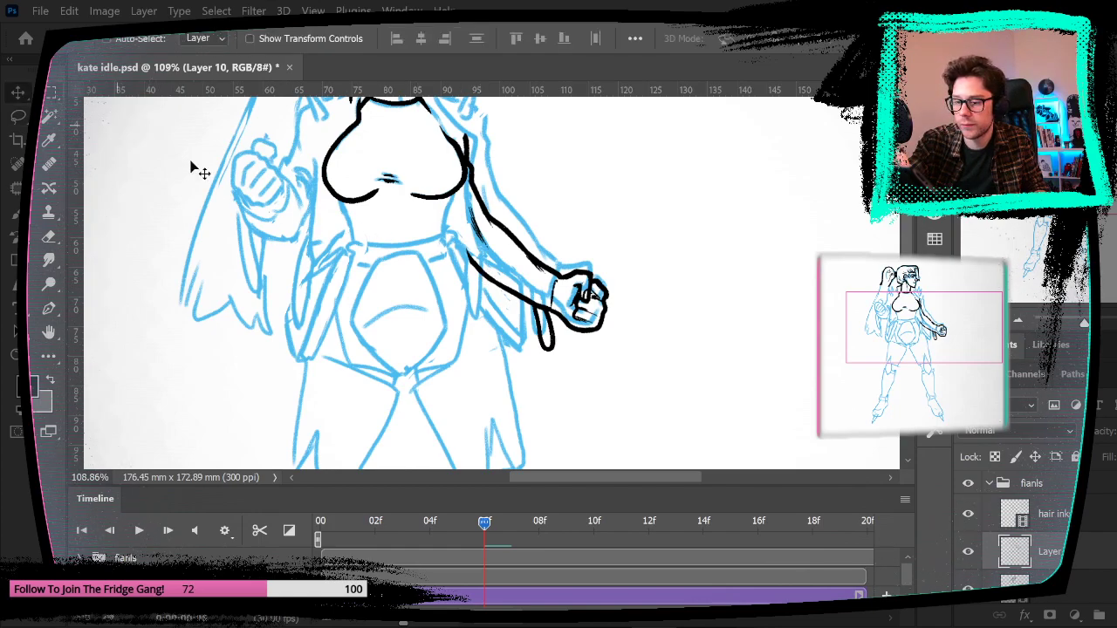
pyautogui.moveTo(494, 243)
pyautogui.mouseDown()
pyautogui.moveTo(519, 214)
pyautogui.moveTo(483, 119)
pyautogui.mouseUp()
pyautogui.hotkey('ctrl', 't')
pyautogui.moveTo(704, 166); pyautogui.dragTo(708, 202)
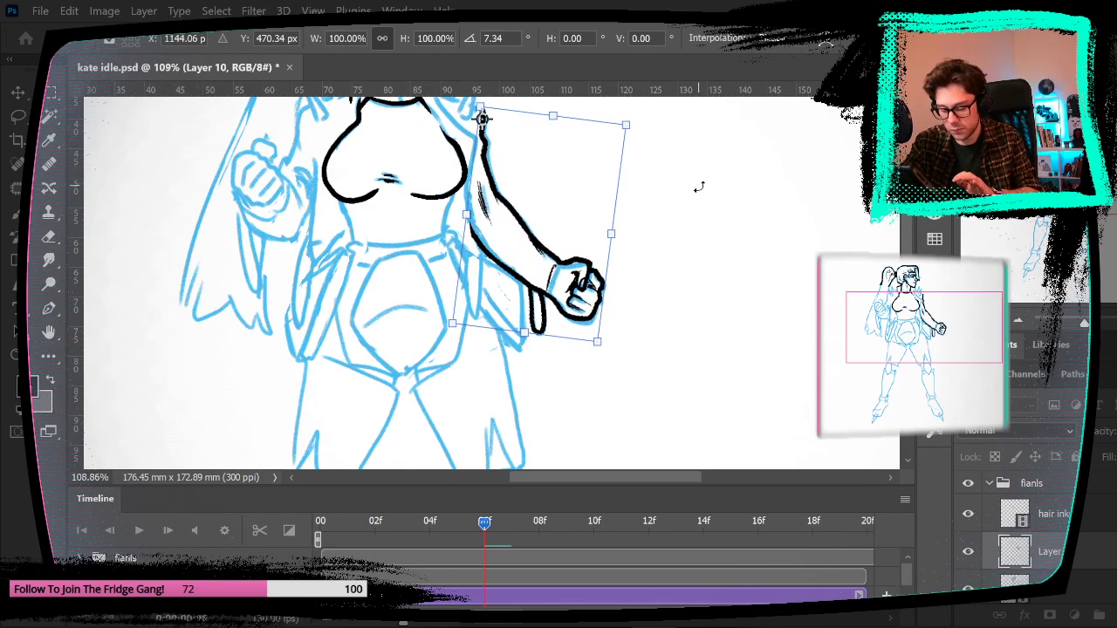
pyautogui.press('Return')
# Step: Erase the hanging strap loop below the wrist from the pasted arm inks at 06f
pyautogui.press('z')
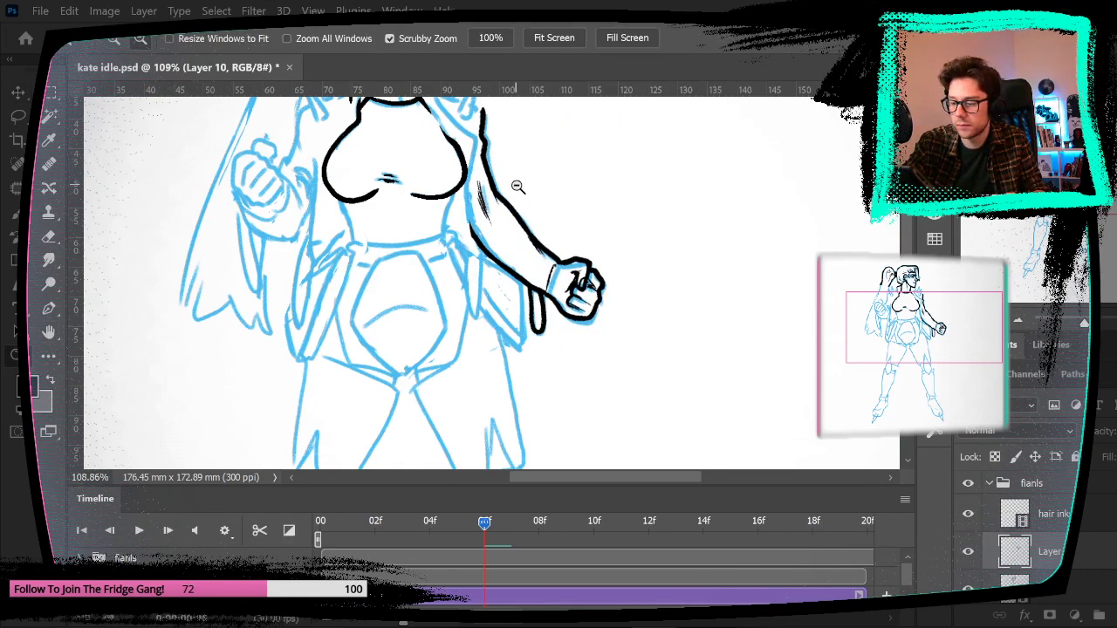
pyautogui.moveTo(517, 186); pyautogui.dragTo(531, 195)
pyautogui.moveTo(576, 224); pyautogui.dragTo(529, 300)
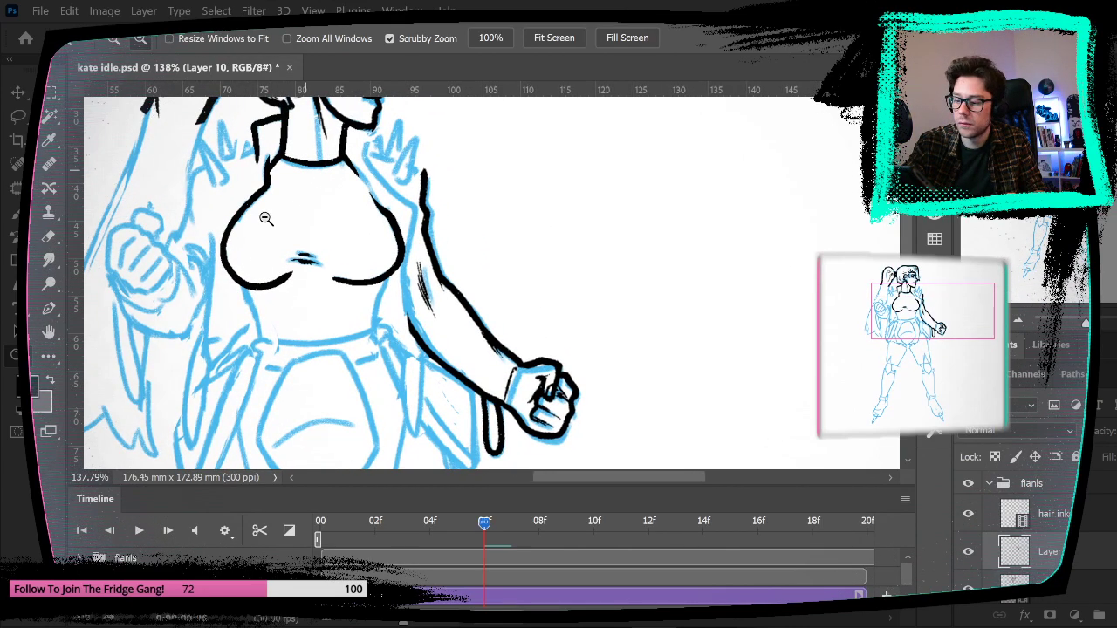
pyautogui.click(50, 239)
pyautogui.moveTo(480, 321); pyautogui.dragTo(469, 187)
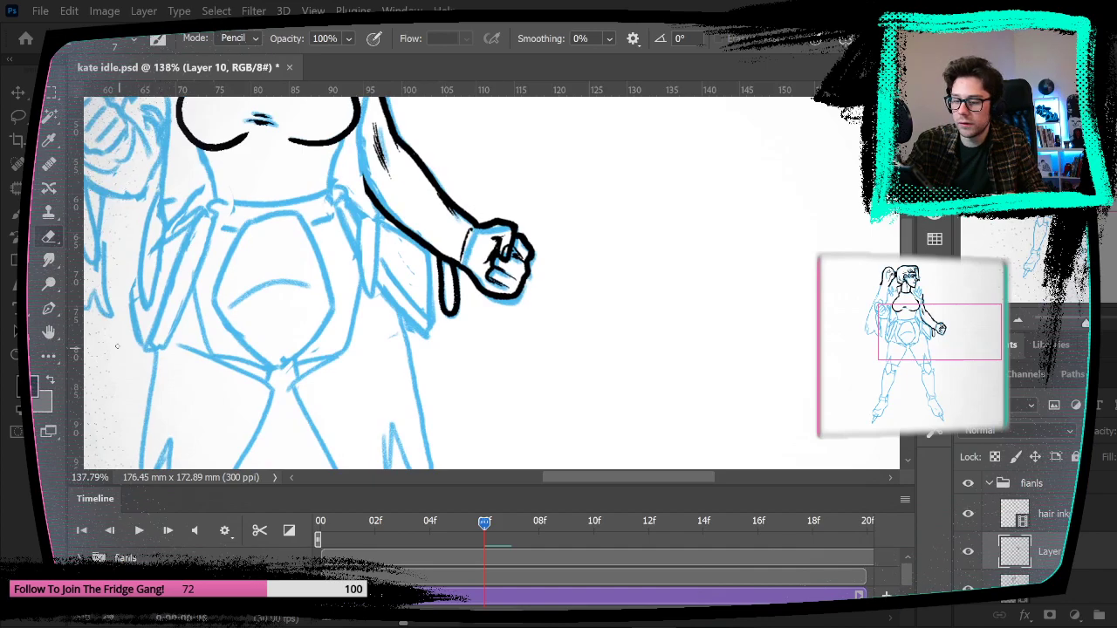
pyautogui.press('z')
pyautogui.click(524, 323)
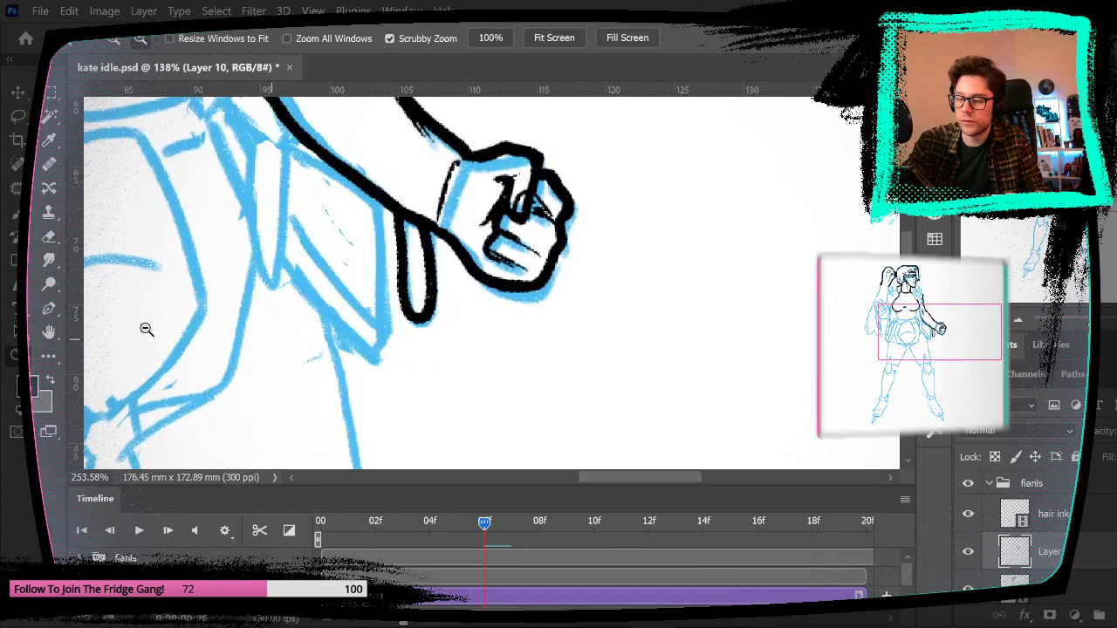
pyautogui.moveTo(399, 227)
pyautogui.mouseDown()
pyautogui.moveTo(435, 246)
pyautogui.moveTo(400, 266)
pyautogui.moveTo(426, 306)
pyautogui.moveTo(410, 323)
pyautogui.moveTo(395, 264)
pyautogui.mouseUp()
pyautogui.press('b')
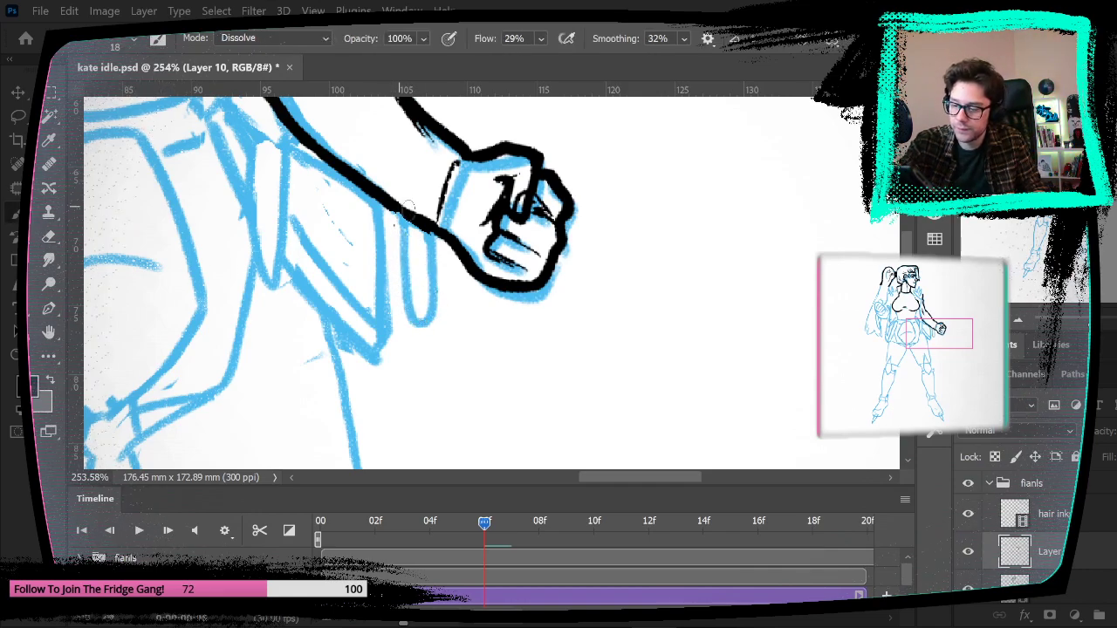
# Step: Ink the hanging strap loop below the wrist at 06f and erase the pasted hatching inside the extended forearm
pyautogui.moveTo(401, 216)
pyautogui.mouseDown()
pyautogui.moveTo(421, 325)
pyautogui.moveTo(432, 310)
pyautogui.moveTo(431, 249)
pyautogui.mouseUp()
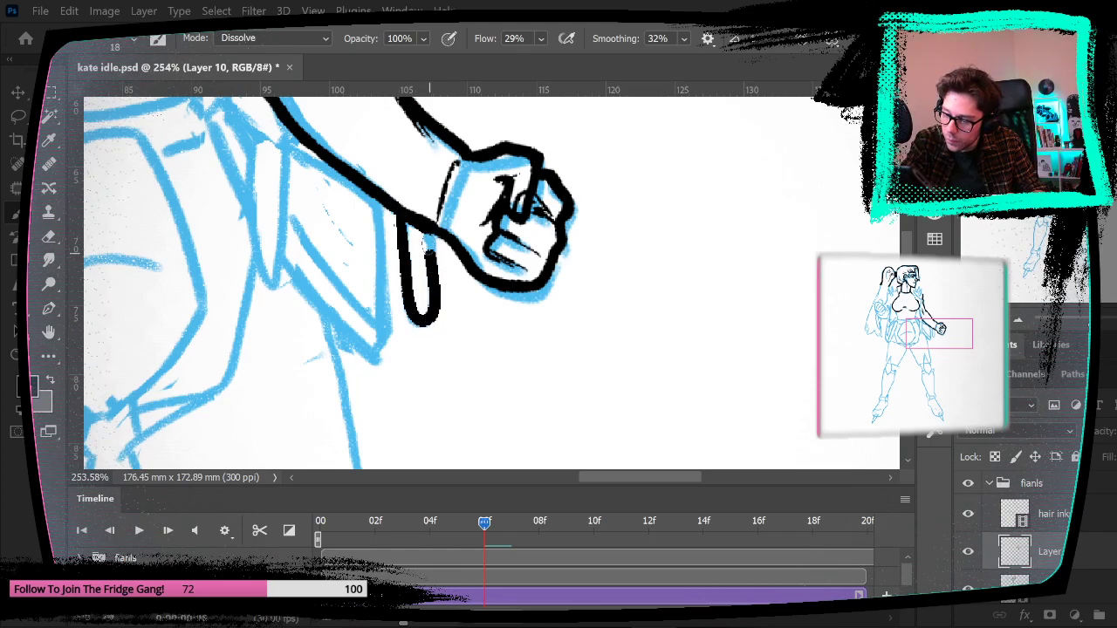
pyautogui.moveTo(460, 185); pyautogui.dragTo(504, 410)
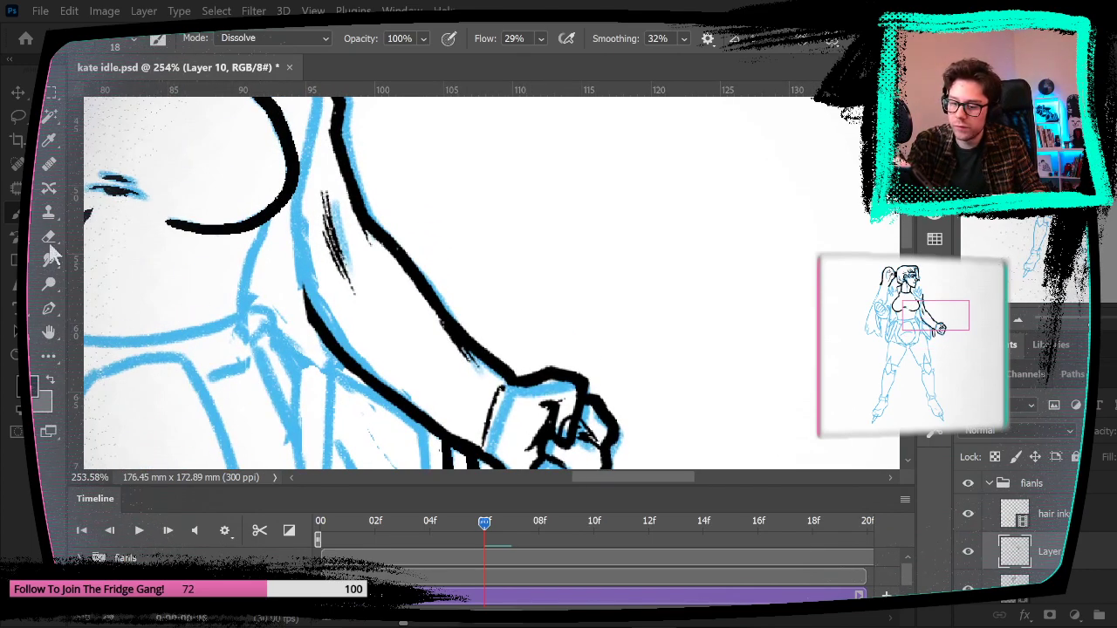
pyautogui.press('e')
pyautogui.moveTo(323, 194)
pyautogui.mouseDown()
pyautogui.moveTo(358, 301)
pyautogui.moveTo(352, 291)
pyautogui.mouseUp()
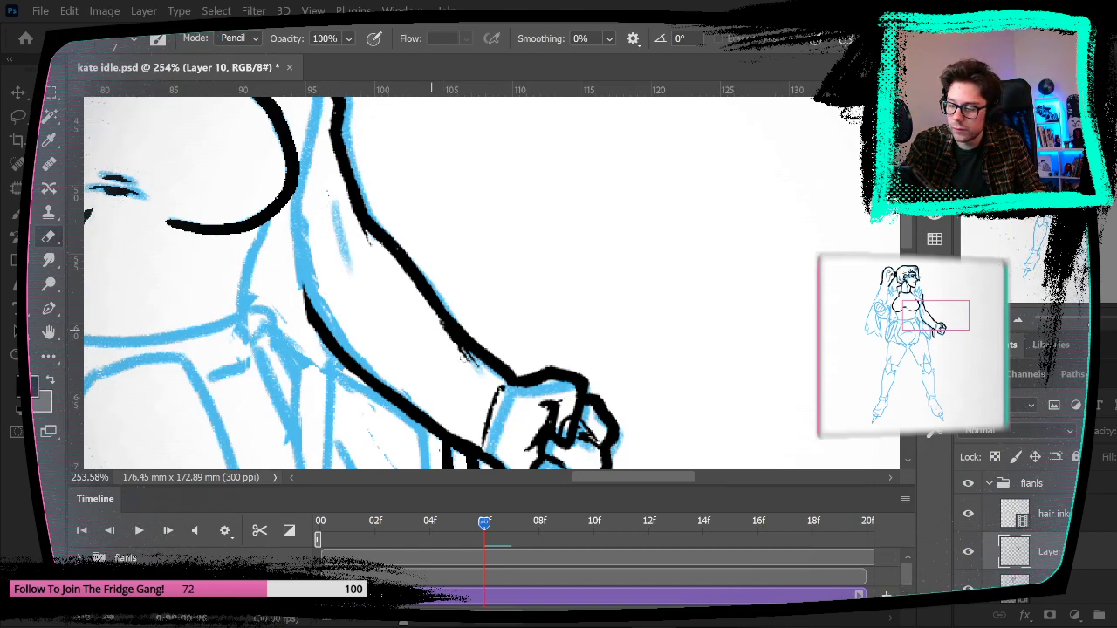
# Step: Ink tapered muscle lines inside the extended arm and near its wrist at 06f, and compare the whole figure with 05f
pyautogui.press('b')
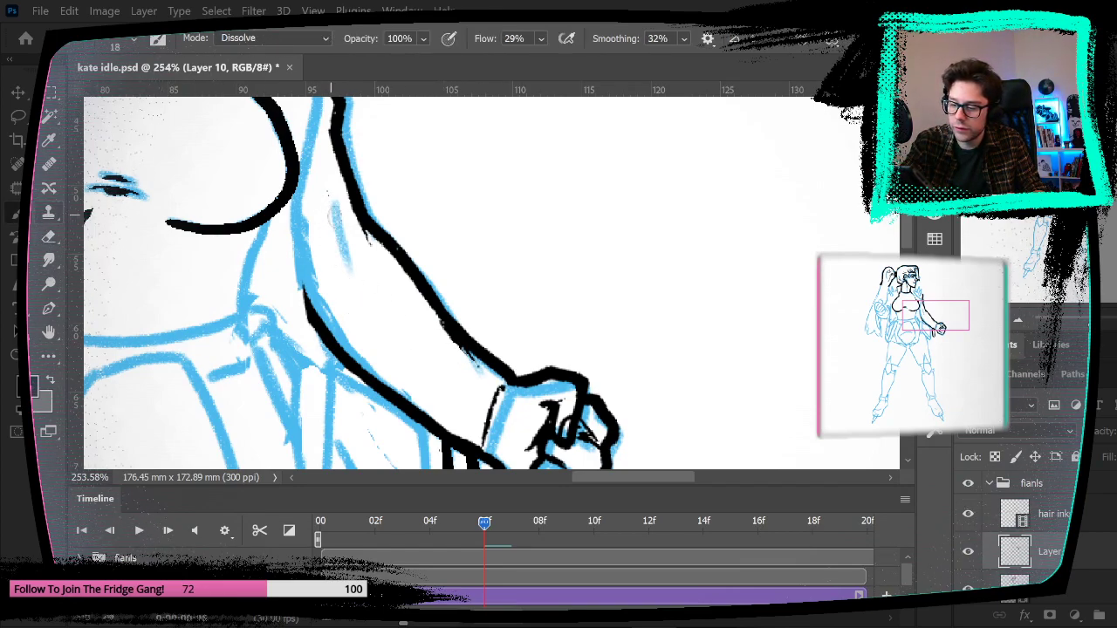
pyautogui.moveTo(336, 212); pyautogui.dragTo(375, 354)
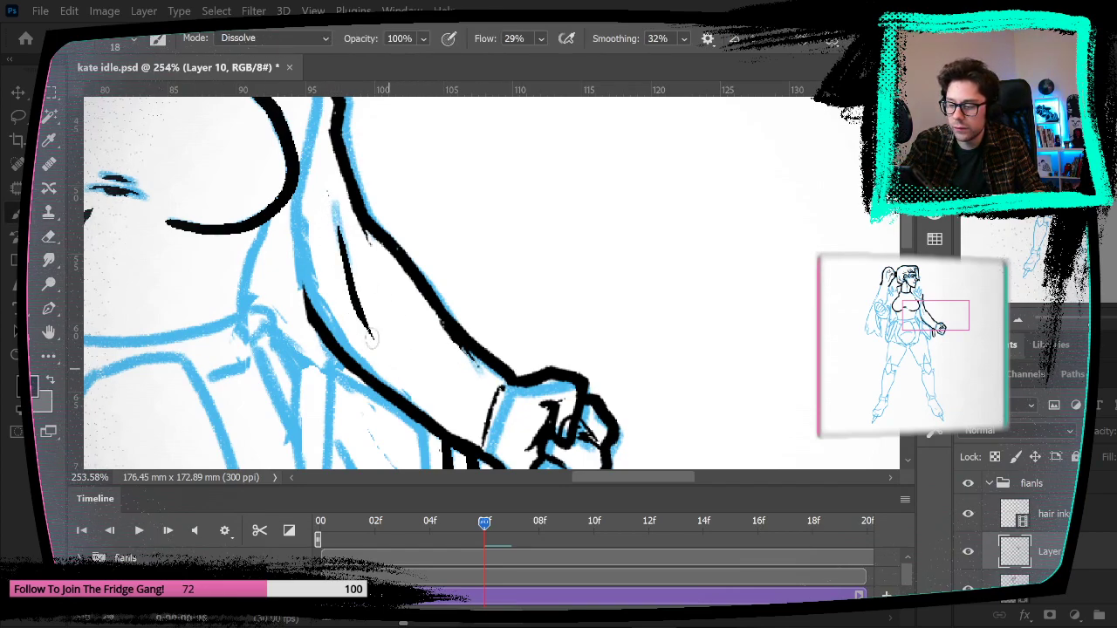
pyautogui.hotkey('ctrl', 'z')
pyautogui.moveTo(339, 215); pyautogui.dragTo(371, 339)
pyautogui.moveTo(343, 278)
pyautogui.mouseDown()
pyautogui.moveTo(380, 357)
pyautogui.moveTo(370, 345)
pyautogui.mouseUp()
pyautogui.moveTo(451, 332); pyautogui.dragTo(490, 395)
pyautogui.moveTo(474, 208); pyautogui.dragTo(563, 264)
pyautogui.click(51, 236)
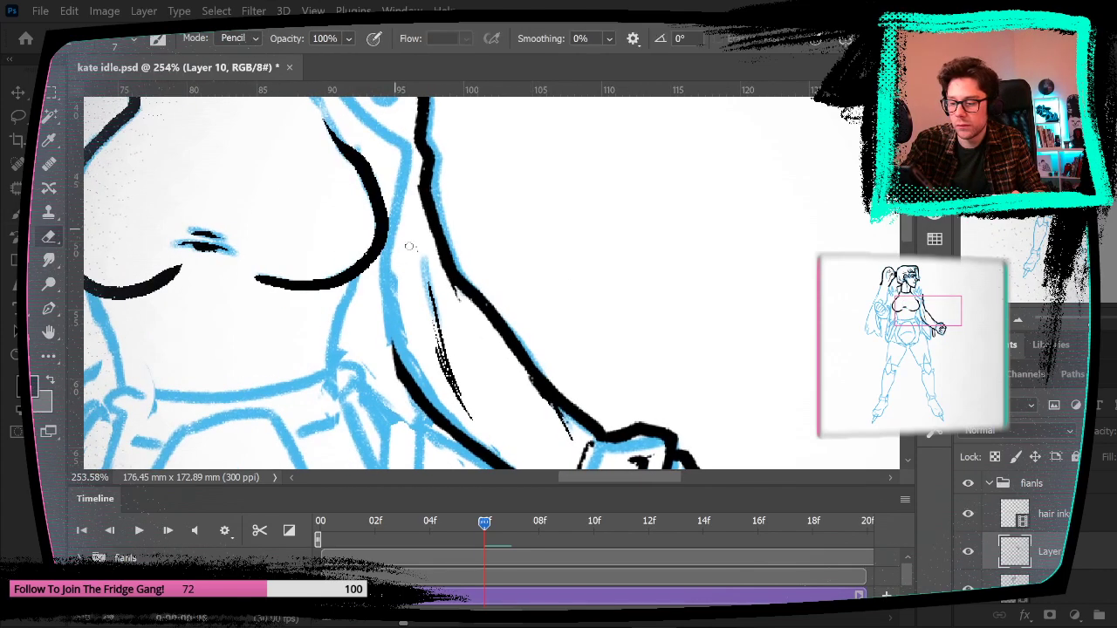
pyautogui.click(314, 10)
pyautogui.click(375, 160)
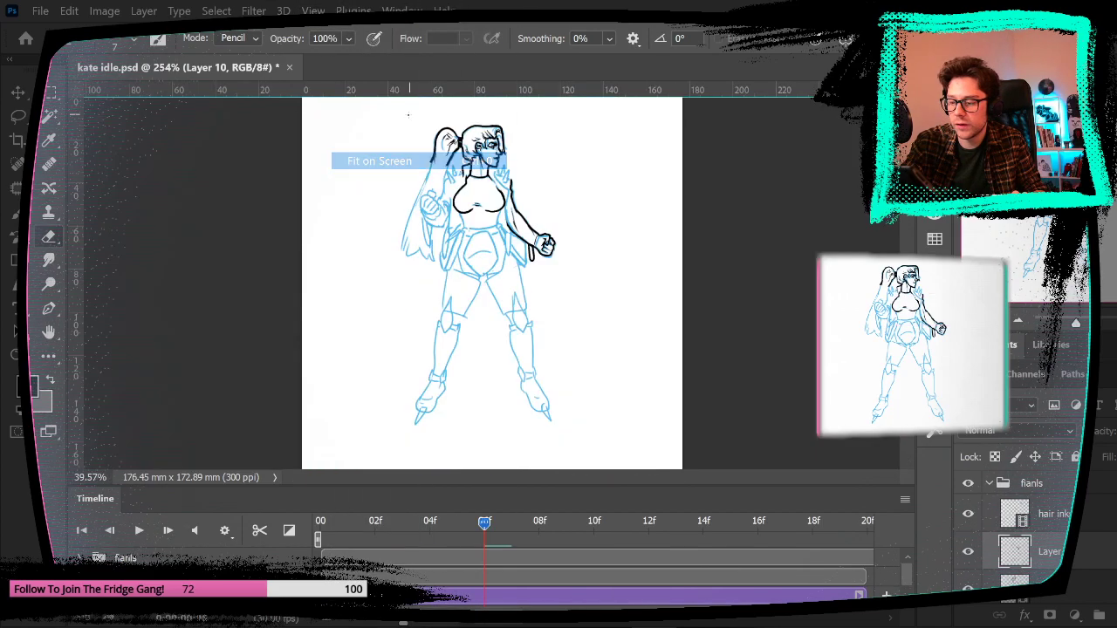
pyautogui.press('Left')
pyautogui.press('Right')
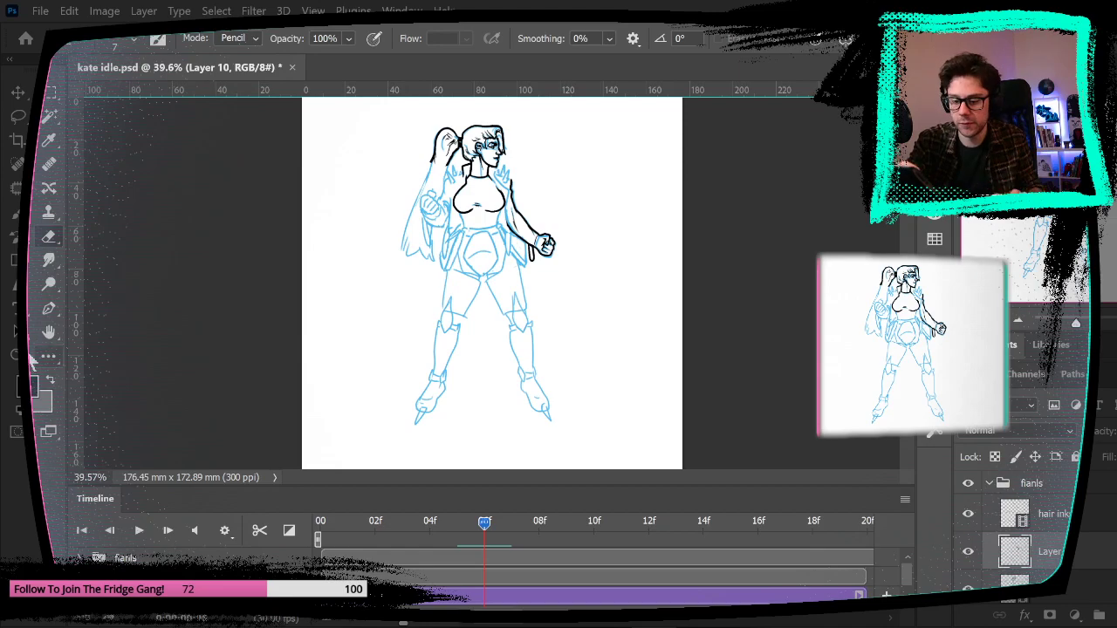
# Step: Ink the jacket edge from the collar past the chest, the inner arm line and the torso side on the extended arm's side
pyautogui.press('z')
pyautogui.moveTo(523, 169)
pyautogui.mouseDown()
pyautogui.moveTo(602, 207)
pyautogui.moveTo(594, 204)
pyautogui.mouseUp()
pyautogui.moveTo(605, 249)
pyautogui.mouseDown()
pyautogui.moveTo(593, 189)
pyautogui.moveTo(601, 239)
pyautogui.mouseUp()
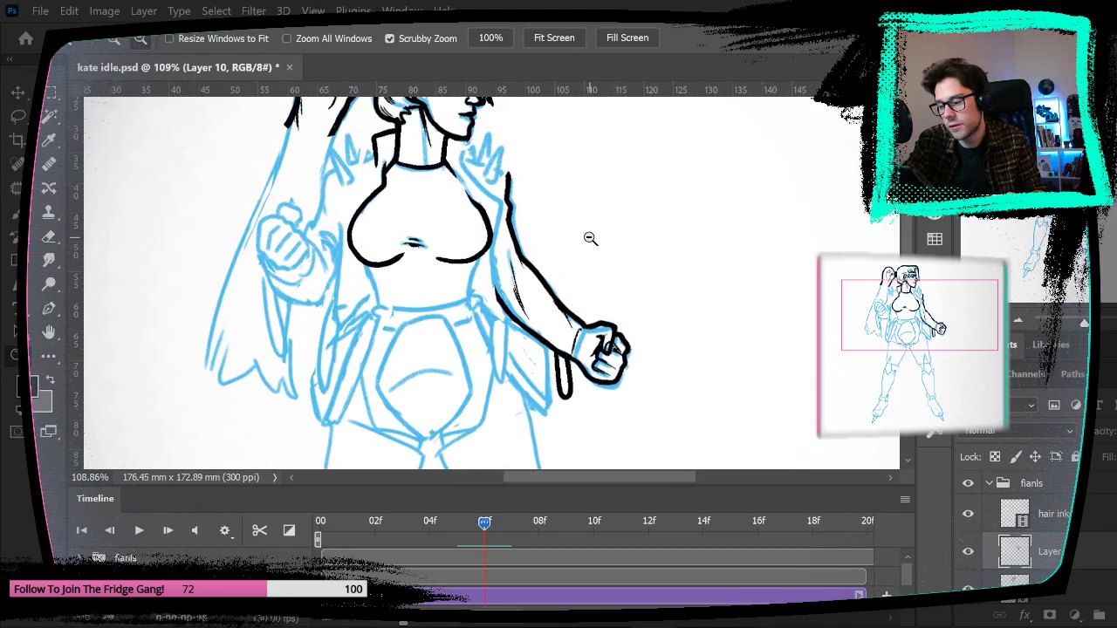
pyautogui.moveTo(515, 146); pyautogui.dragTo(578, 175)
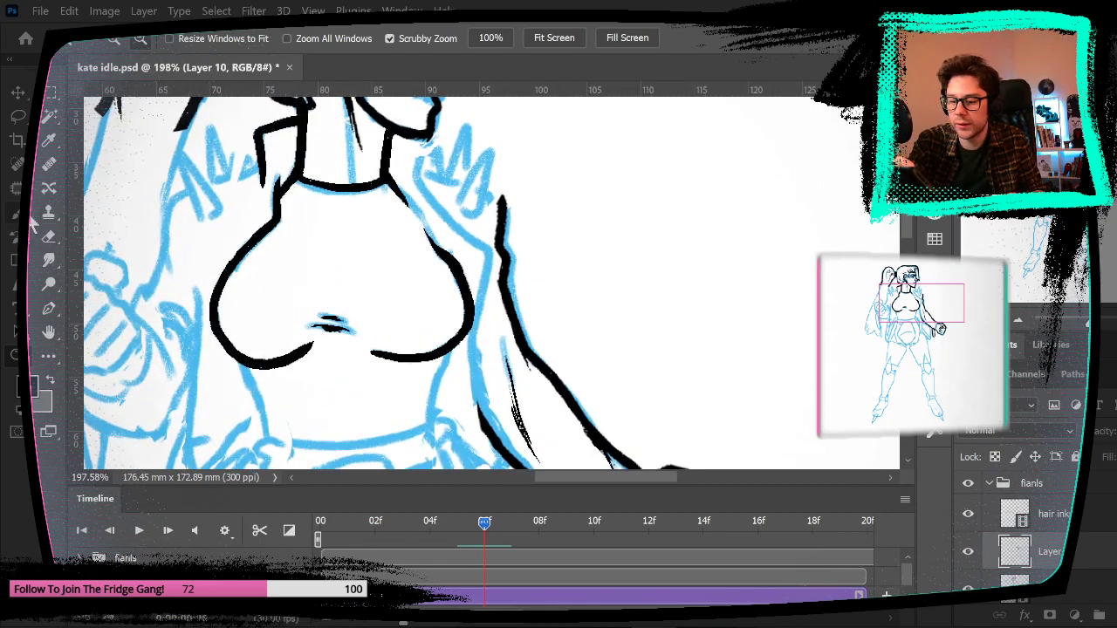
pyautogui.press('b')
pyautogui.moveTo(416, 172)
pyautogui.mouseDown()
pyautogui.moveTo(453, 225)
pyautogui.moveTo(491, 252)
pyautogui.moveTo(465, 360)
pyautogui.mouseUp()
pyautogui.moveTo(506, 393); pyautogui.dragTo(484, 244)
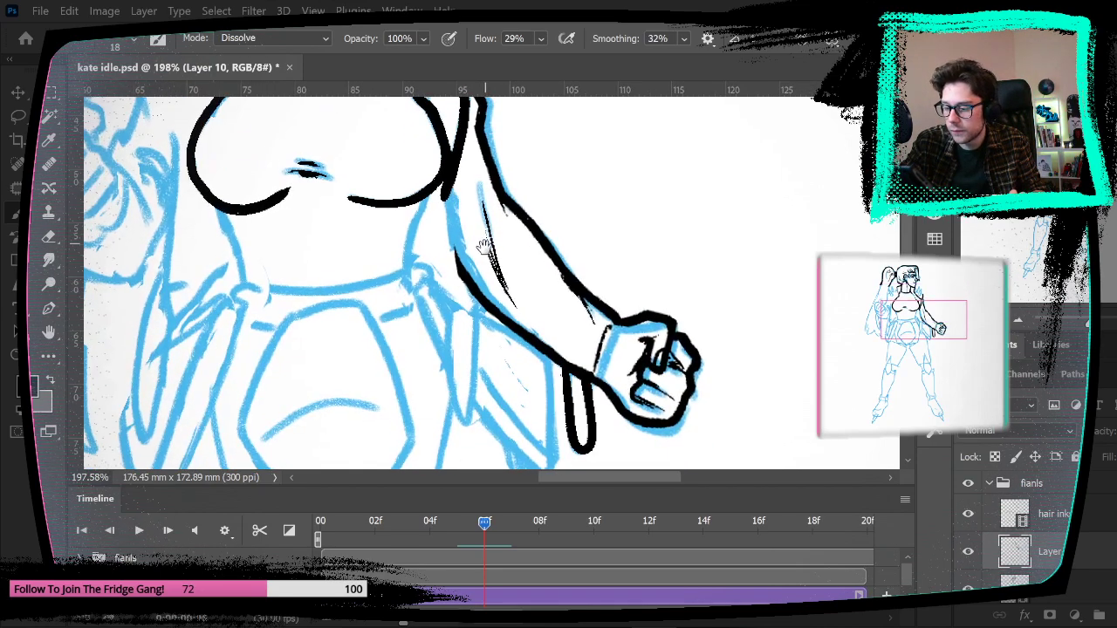
pyautogui.moveTo(444, 193)
pyautogui.mouseDown()
pyautogui.moveTo(481, 305)
pyautogui.moveTo(476, 314)
pyautogui.moveTo(428, 277)
pyautogui.moveTo(478, 316)
pyautogui.mouseUp()
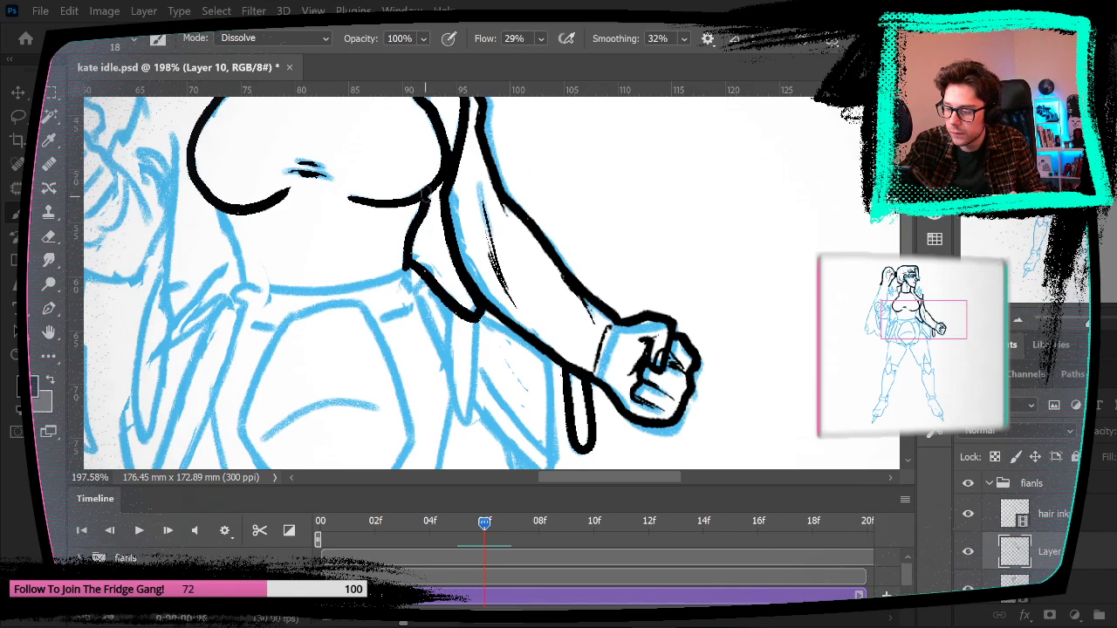
# Step: Ink the opposite side of the torso below the chest and the curved waistline at 06f
pyautogui.moveTo(543, 224); pyautogui.dragTo(584, 261)
pyautogui.press('Left')
pyautogui.press('Right')
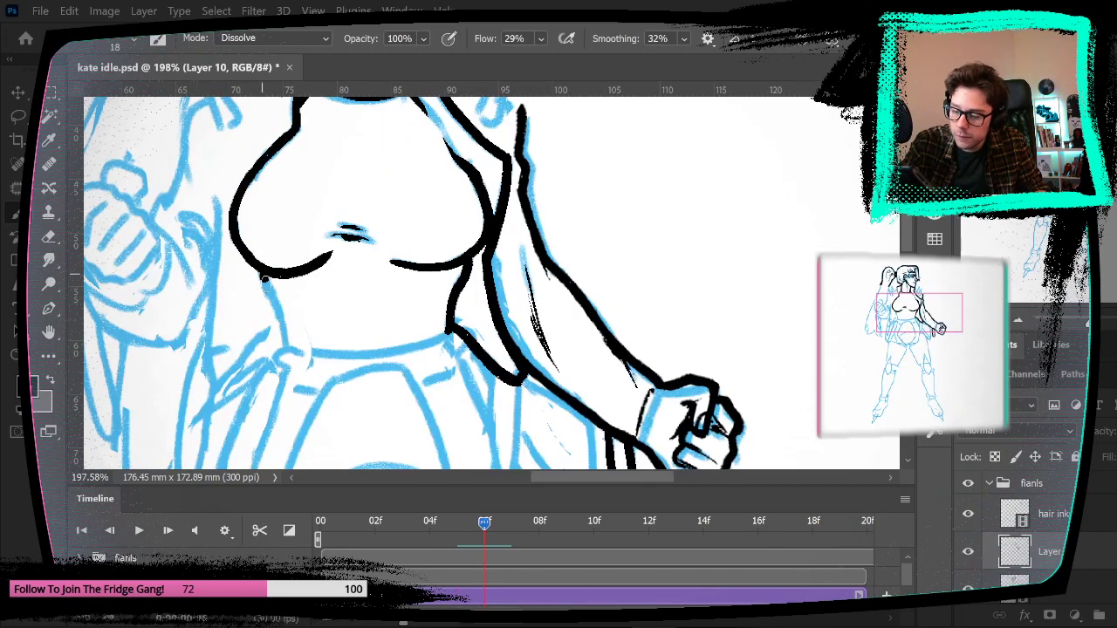
pyautogui.moveTo(283, 333)
pyautogui.mouseDown()
pyautogui.moveTo(288, 348)
pyautogui.moveTo(397, 355)
pyautogui.moveTo(436, 335)
pyautogui.moveTo(447, 308)
pyautogui.mouseUp()
pyautogui.moveTo(606, 298); pyautogui.dragTo(642, 419)
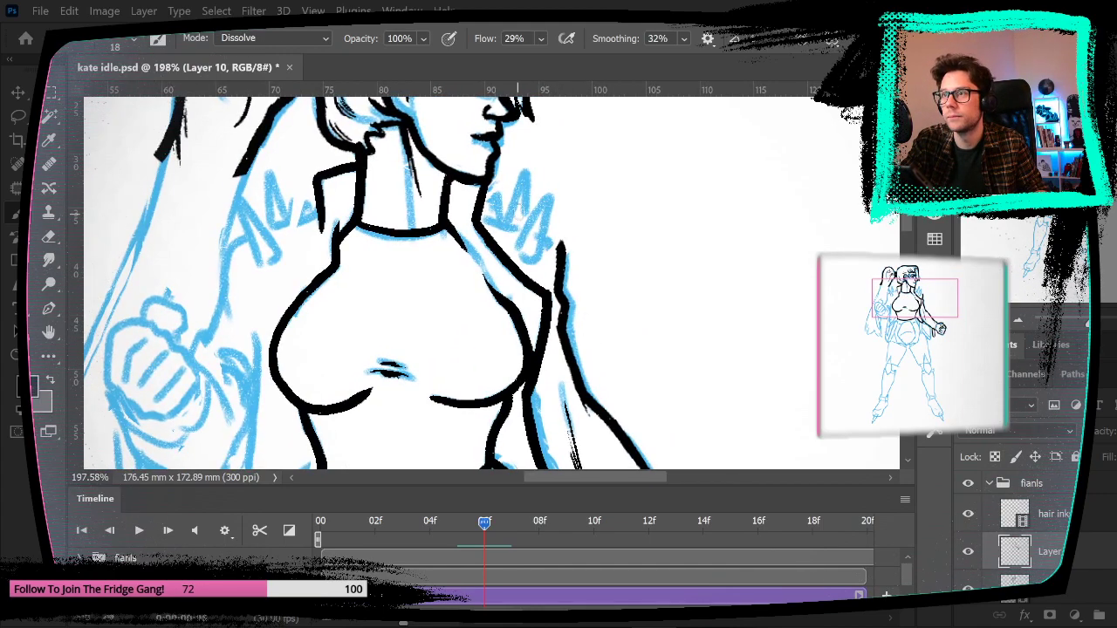
# Step: Ink the shoulder spikes and the top shoulder line above the extended arm at 06f, redoing strokes that miss the rough
pyautogui.moveTo(545, 205)
pyautogui.mouseDown()
pyautogui.moveTo(534, 275)
pyautogui.moveTo(550, 186)
pyautogui.moveTo(533, 267)
pyautogui.mouseUp()
pyautogui.hotkey('ctrl', 'z')
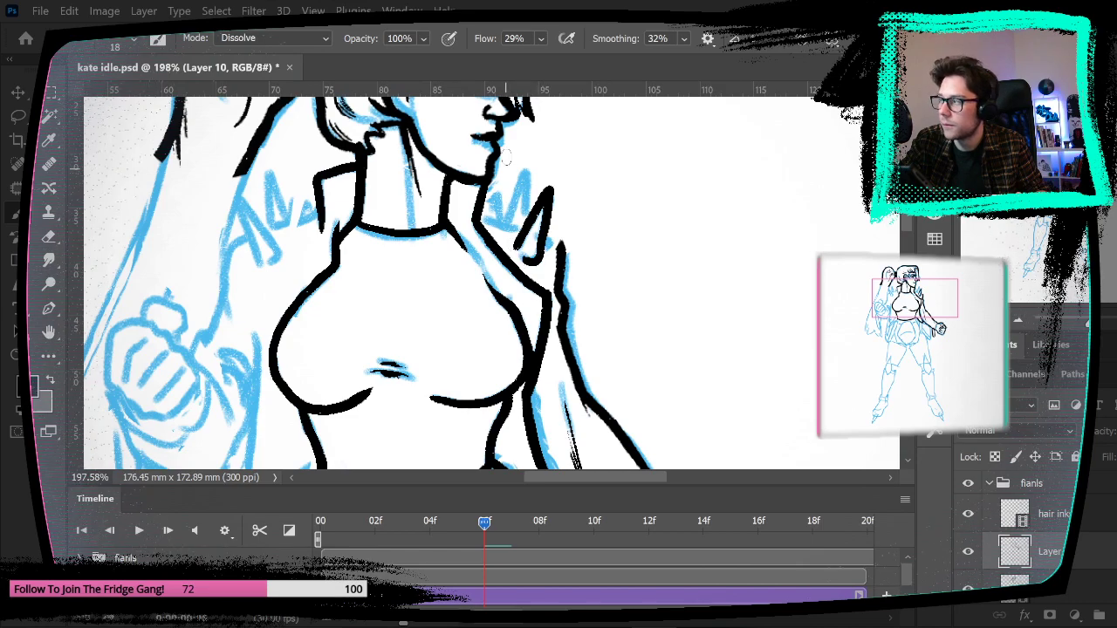
pyautogui.moveTo(505, 228); pyautogui.dragTo(562, 254)
pyautogui.hotkey('ctrl', 'z')
pyautogui.moveTo(504, 229)
pyautogui.mouseDown()
pyautogui.moveTo(521, 179)
pyautogui.moveTo(524, 243)
pyautogui.moveTo(524, 222)
pyautogui.moveTo(524, 237)
pyautogui.moveTo(494, 194)
pyautogui.moveTo(504, 232)
pyautogui.mouseUp()
pyautogui.hotkey('ctrl', 'z')
pyautogui.hotkey('ctrl', 'z')
pyautogui.hotkey('ctrl', 'z')
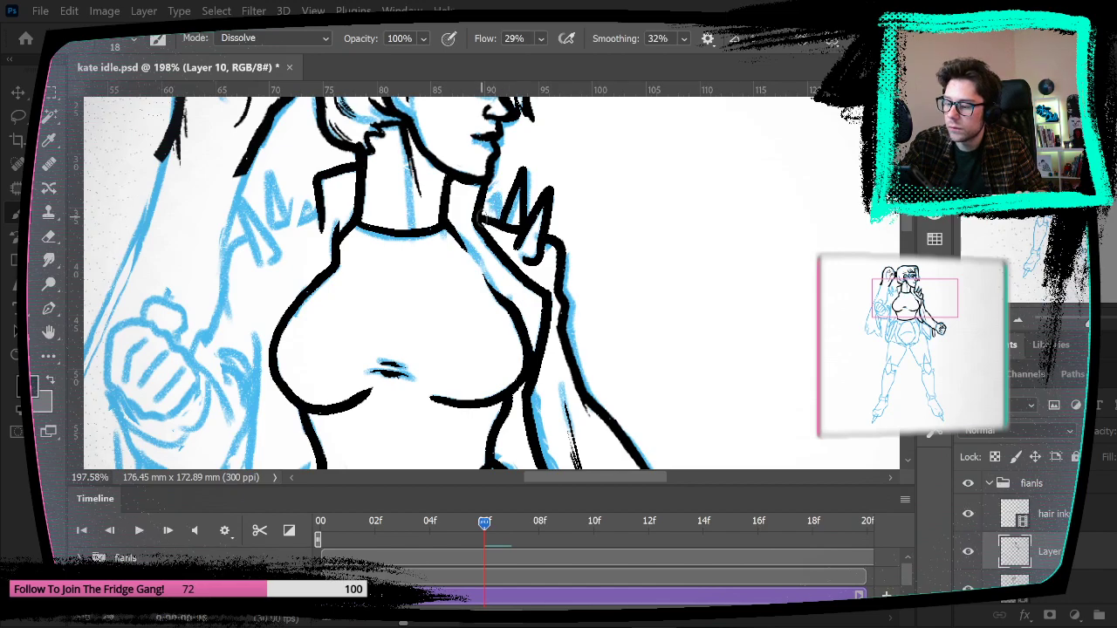
# Step: Ink the spikes and outer shoulder line on the raised fist's side at 06f and compare them with 05f
pyautogui.moveTo(437, 217); pyautogui.dragTo(540, 250)
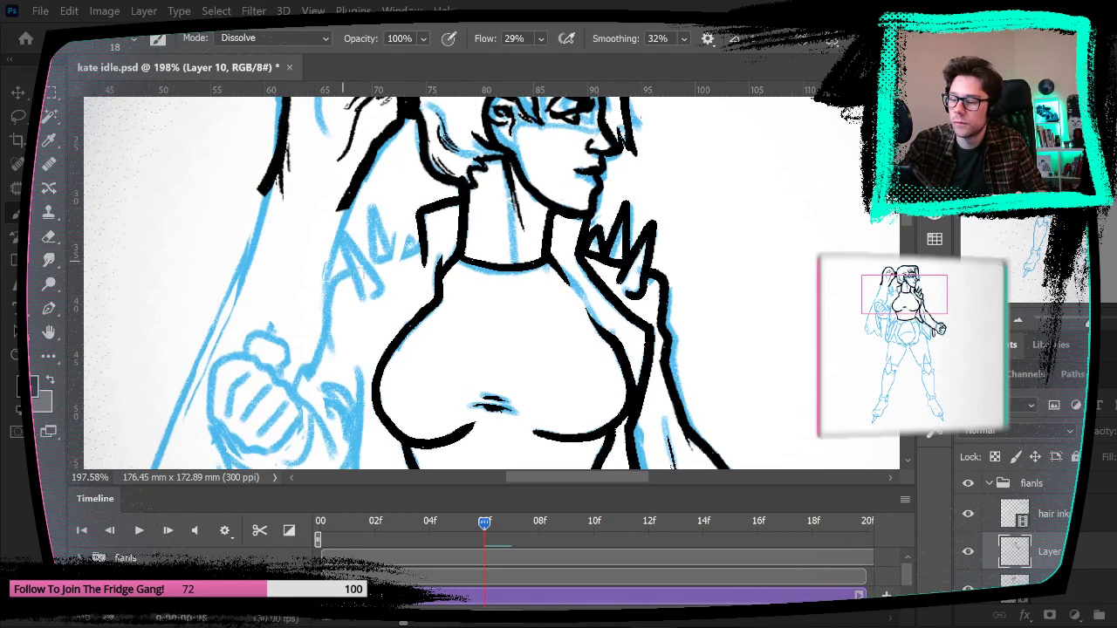
pyautogui.moveTo(337, 224); pyautogui.dragTo(382, 288)
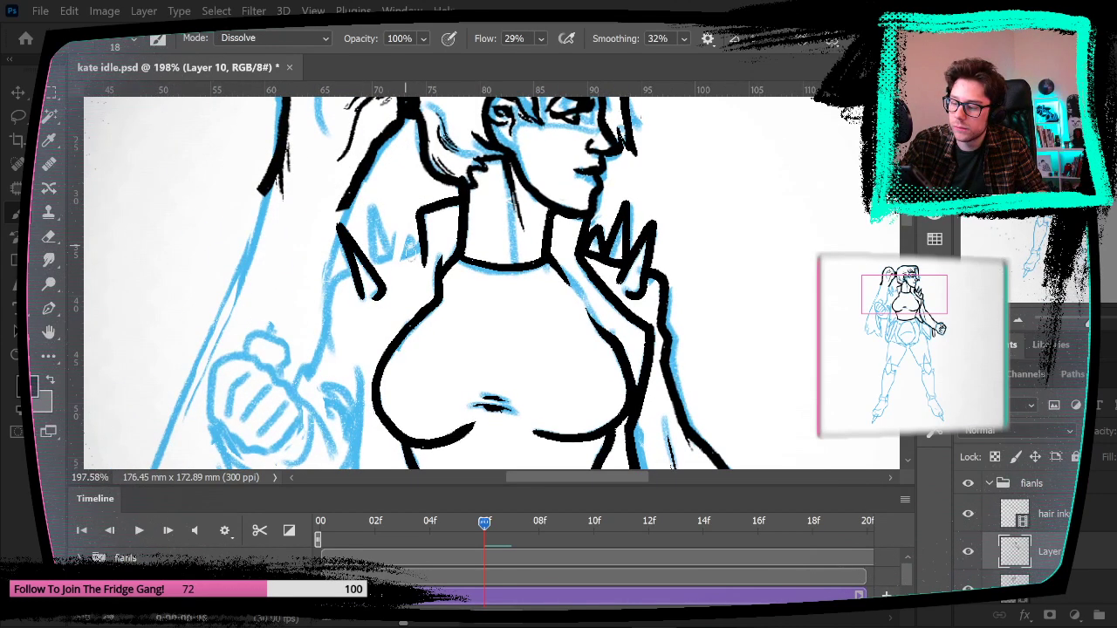
pyautogui.moveTo(358, 264)
pyautogui.mouseDown()
pyautogui.moveTo(335, 280)
pyautogui.moveTo(329, 347)
pyautogui.mouseUp()
pyautogui.moveTo(373, 261)
pyautogui.mouseDown()
pyautogui.moveTo(375, 204)
pyautogui.moveTo(392, 254)
pyautogui.moveTo(401, 256)
pyautogui.moveTo(402, 229)
pyautogui.moveTo(418, 264)
pyautogui.mouseUp()
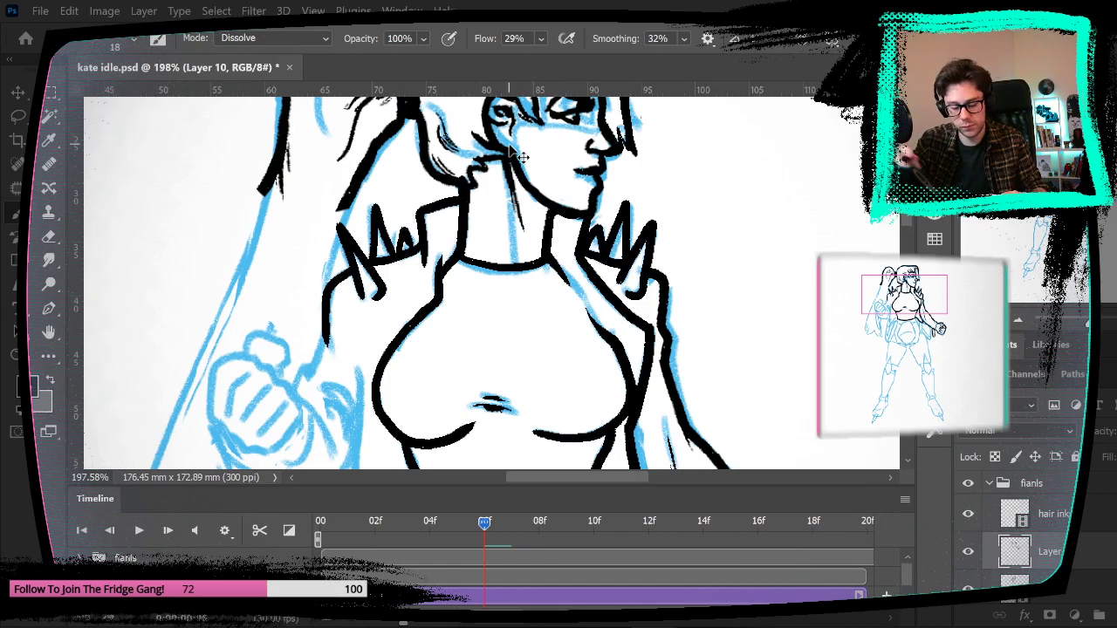
pyautogui.press('Left')
pyautogui.press('Right')
pyautogui.press('Left')
pyautogui.press('Right')
# Step: Lasso the inked raised fist and forearm at frame 05f, copy them and paste them at frame 06f
pyautogui.press('Left')
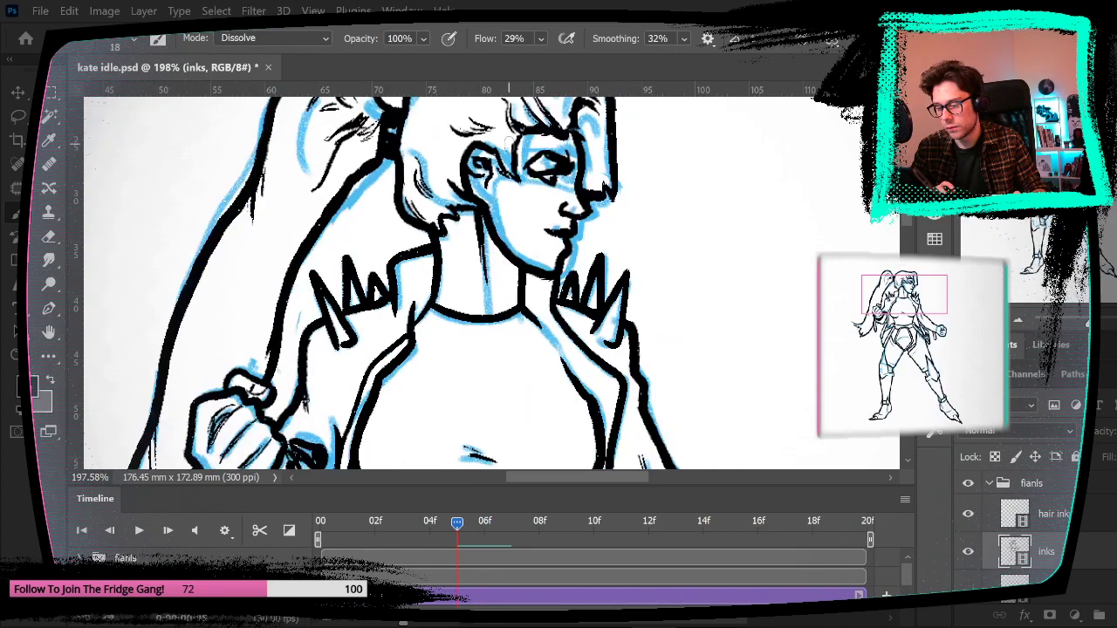
pyautogui.scroll(-5, 509, 142)
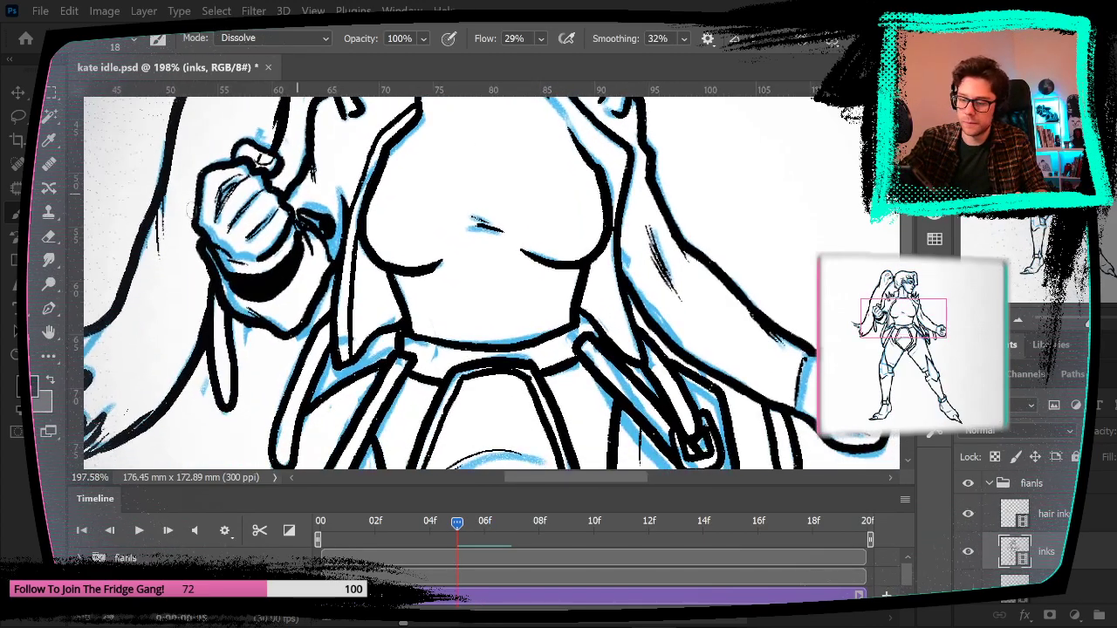
pyautogui.press('l')
pyautogui.moveTo(266, 139)
pyautogui.mouseDown()
pyautogui.moveTo(304, 162)
pyautogui.moveTo(333, 225)
pyautogui.moveTo(332, 299)
pyautogui.moveTo(288, 358)
pyautogui.moveTo(259, 352)
pyautogui.moveTo(225, 317)
pyautogui.moveTo(182, 232)
pyautogui.moveTo(227, 127)
pyautogui.mouseUp()
pyautogui.press('Right')
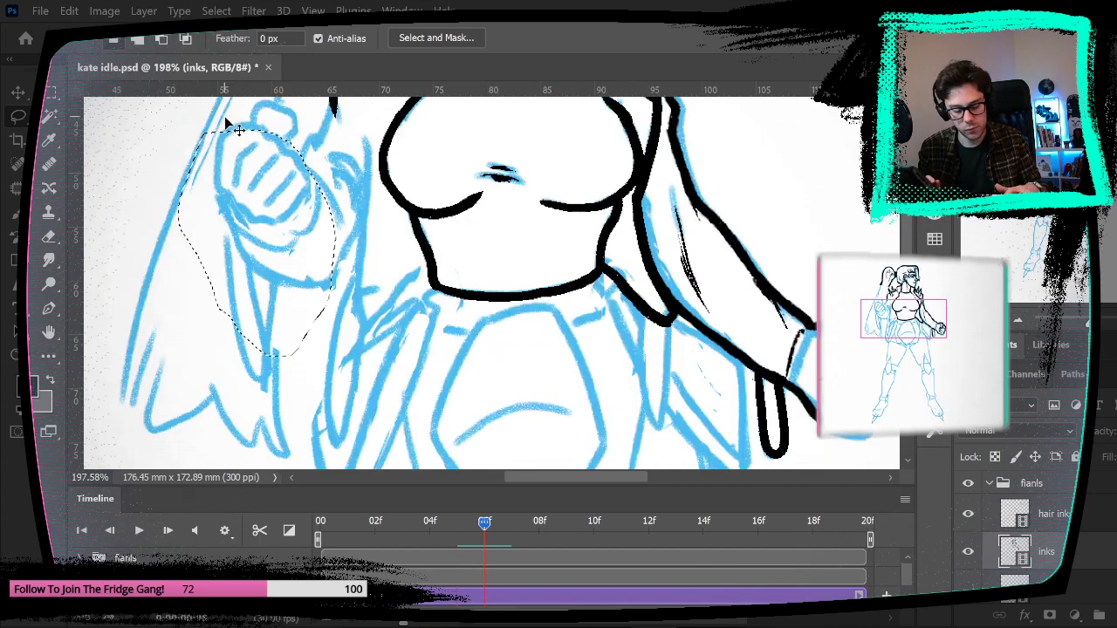
pyautogui.hotkey('ctrl', 'v')
# Step: Move the pasted fist up onto the blue rough's raised hand, check it against neighbouring frames and go to 07f
pyautogui.moveTo(384, 219); pyautogui.dragTo(349, 324)
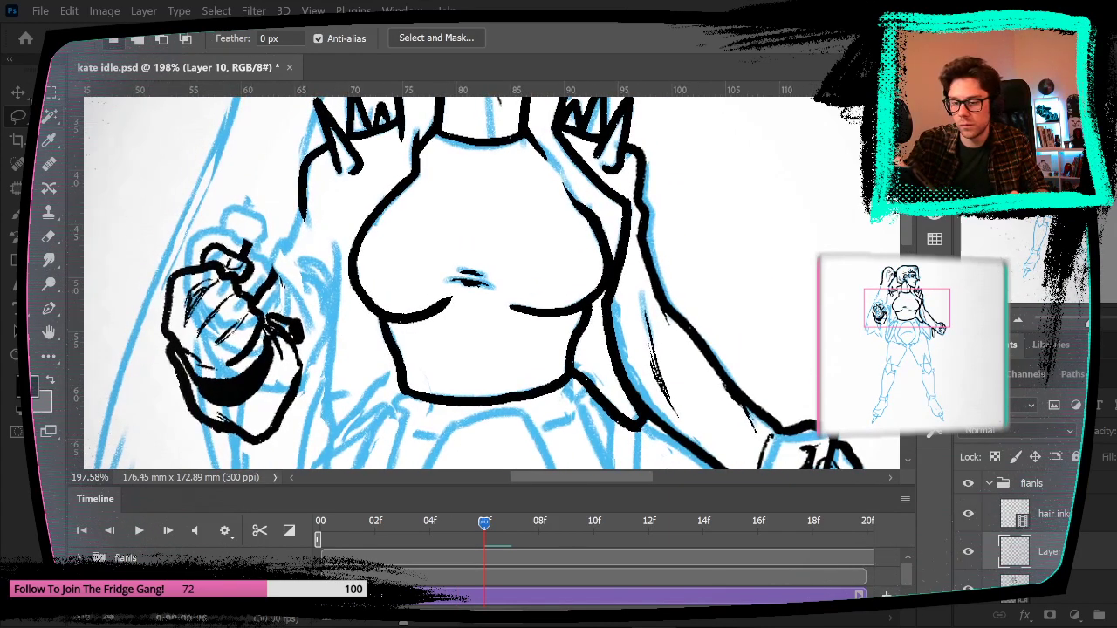
pyautogui.press('v')
pyautogui.moveTo(271, 393)
pyautogui.mouseDown()
pyautogui.moveTo(288, 325)
pyautogui.moveTo(272, 349)
pyautogui.mouseUp()
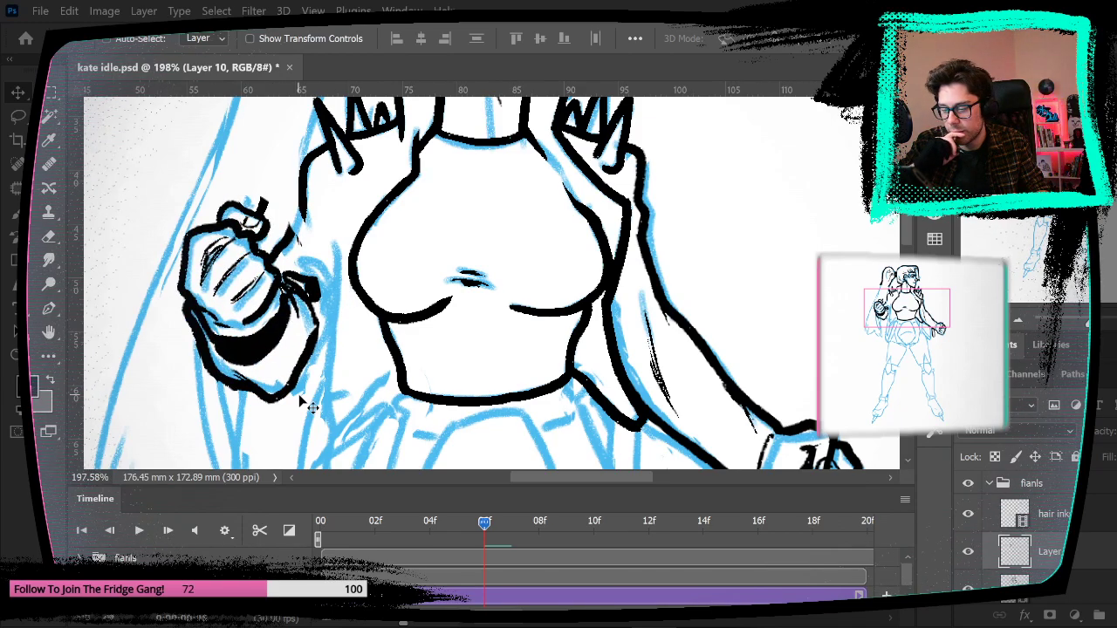
pyautogui.press('Right')
pyautogui.press('Right')
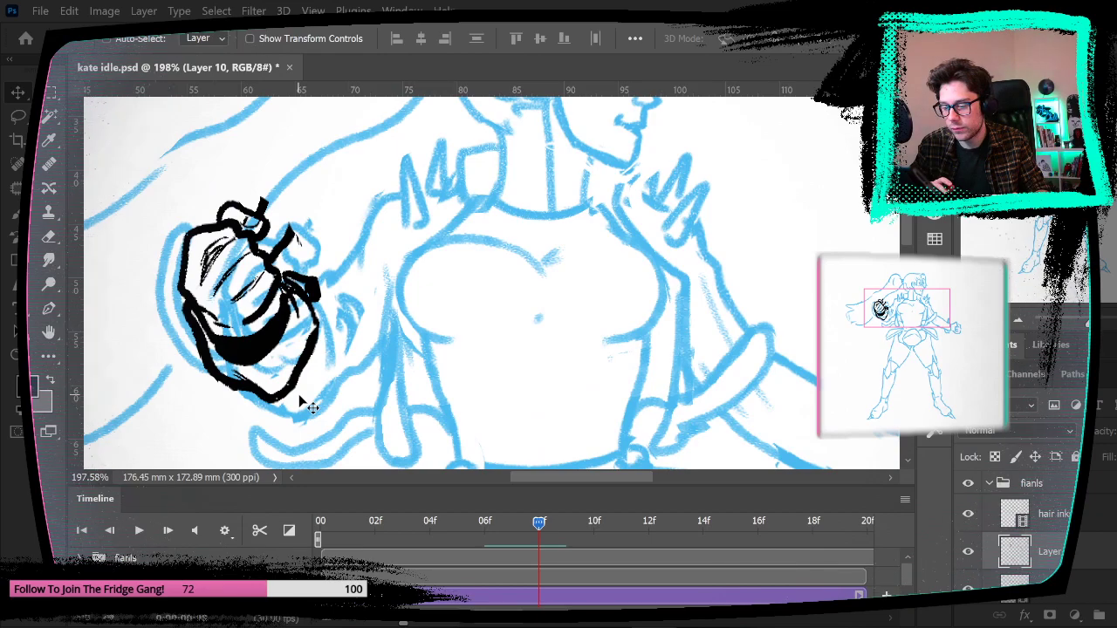
pyautogui.press('Left')
pyautogui.press('Left')
pyautogui.press('Right')
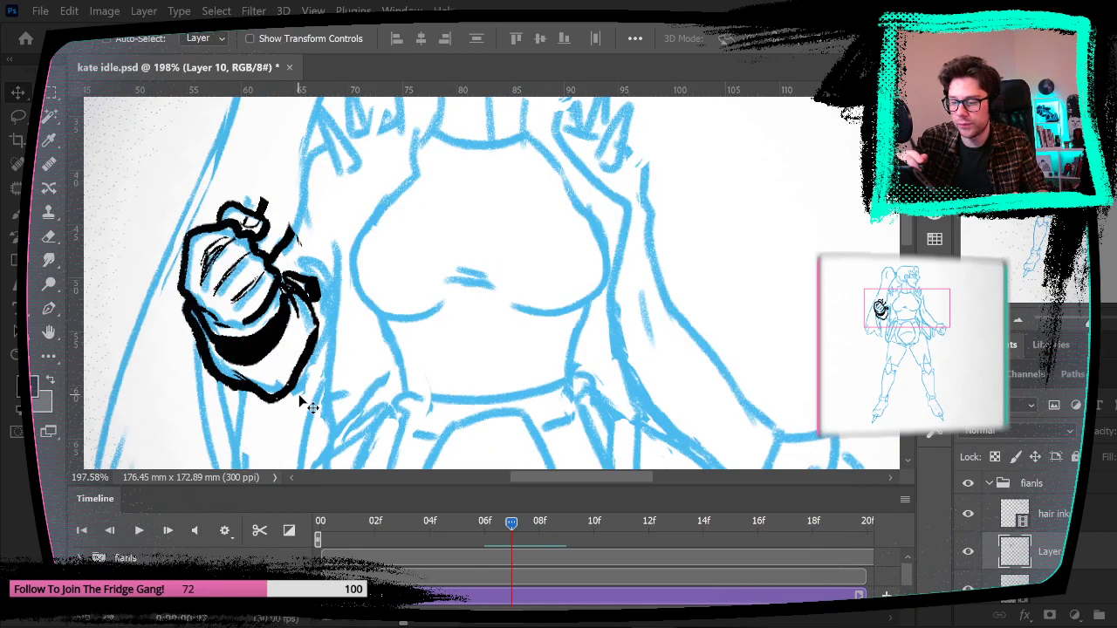
# Step: Erase the pasted forearm outline below the glove's black cuff and re-ink it along the blue rough
pyautogui.click(49, 239)
pyautogui.moveTo(183, 307)
pyautogui.mouseDown()
pyautogui.moveTo(233, 394)
pyautogui.moveTo(265, 389)
pyautogui.moveTo(310, 342)
pyautogui.mouseUp()
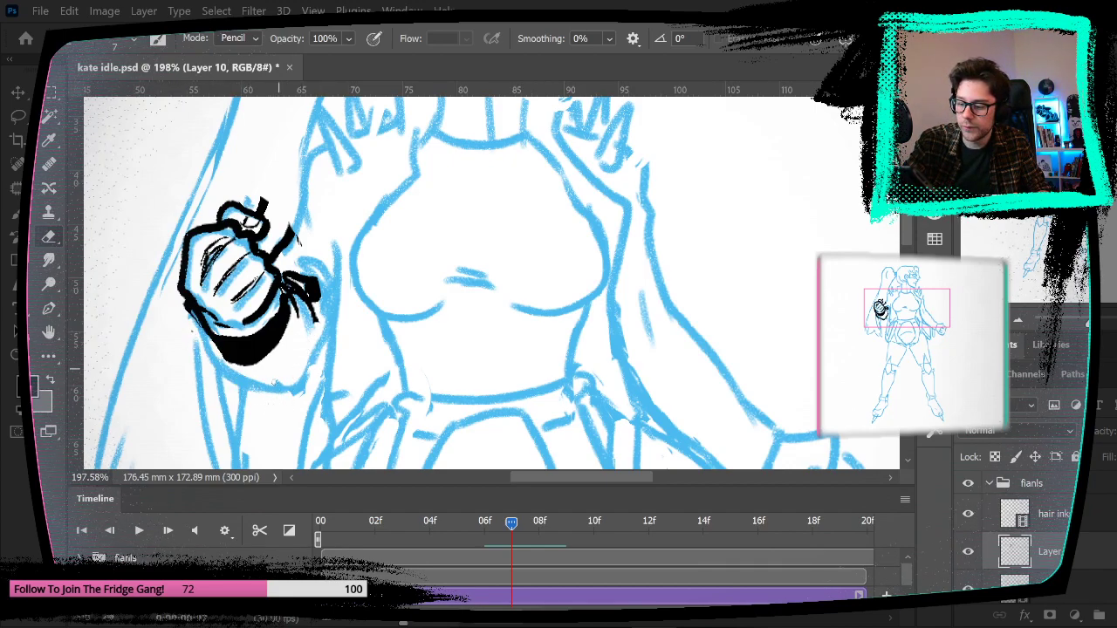
pyautogui.press('b')
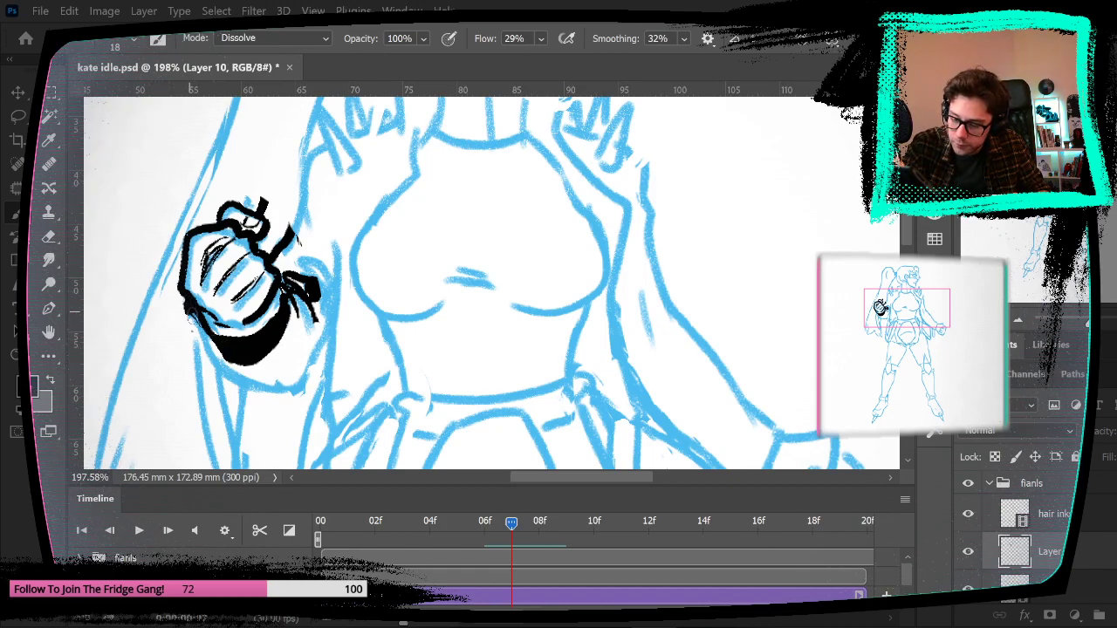
pyautogui.moveTo(187, 308)
pyautogui.mouseDown()
pyautogui.moveTo(235, 375)
pyautogui.moveTo(264, 390)
pyautogui.mouseUp()
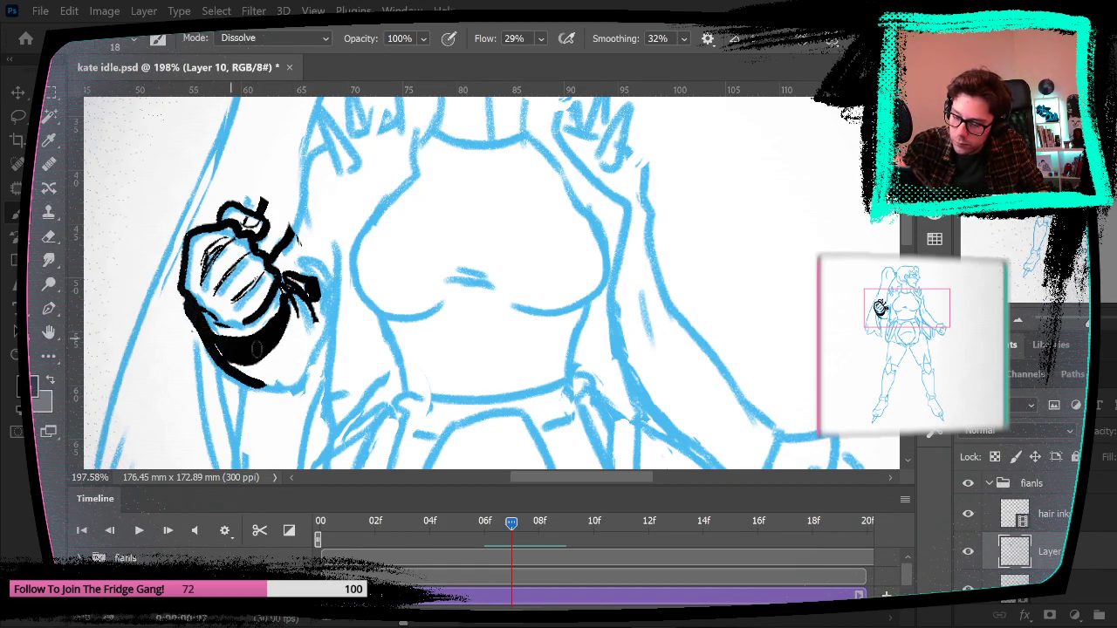
pyautogui.moveTo(300, 393); pyautogui.dragTo(327, 336)
# Step: Ink the fold marks at the elbow and extend the arm line from the raised fist up toward the shoulder
pyautogui.moveTo(364, 274); pyautogui.dragTo(436, 348)
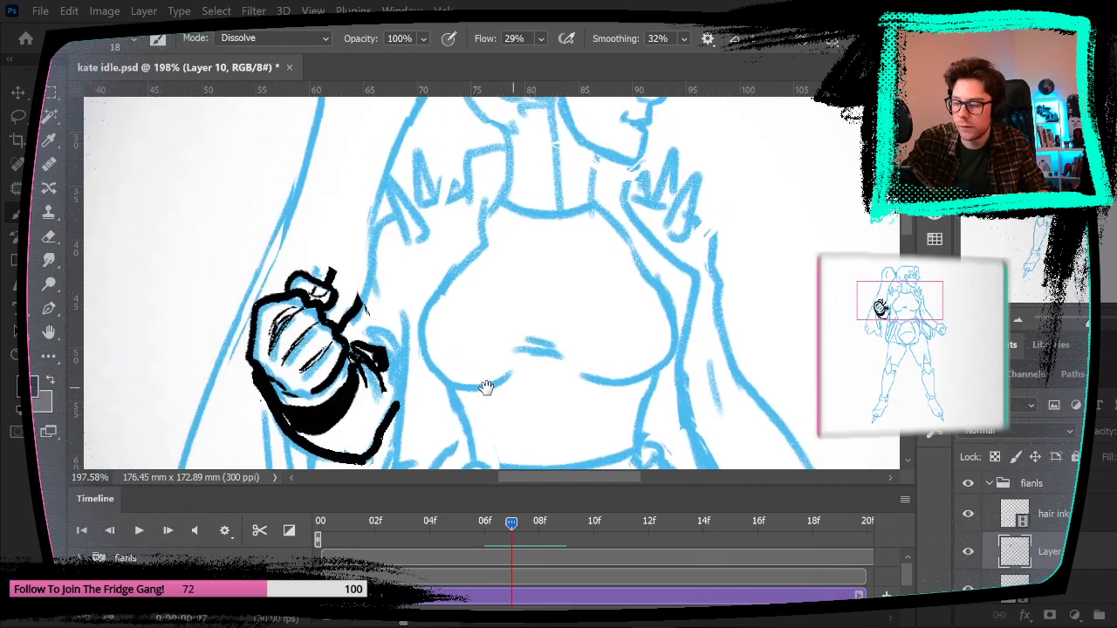
pyautogui.press('e')
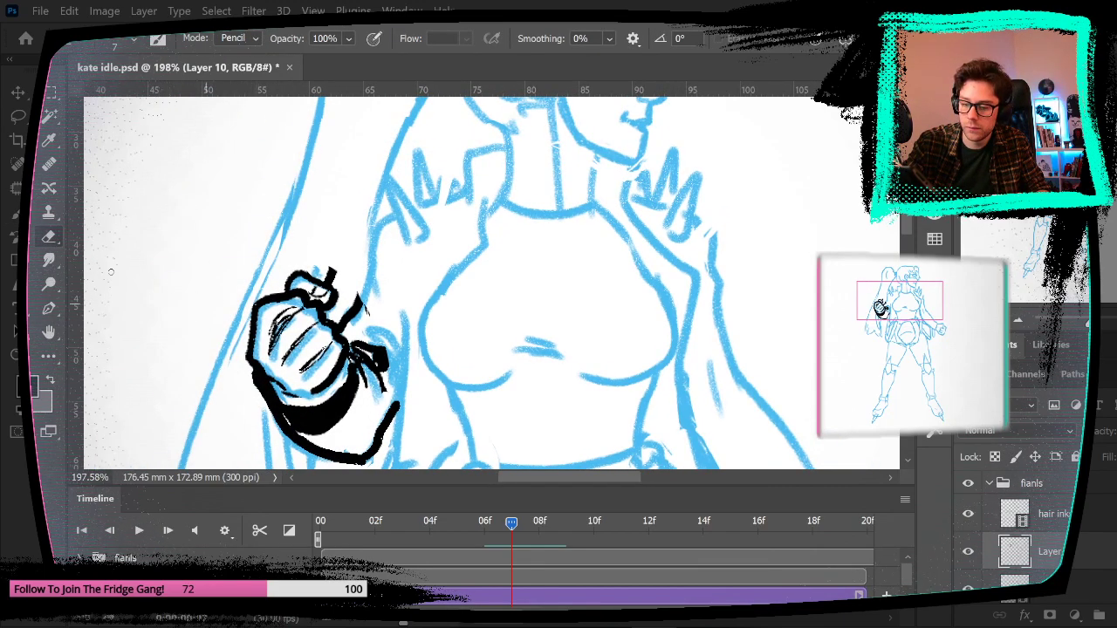
pyautogui.press('b')
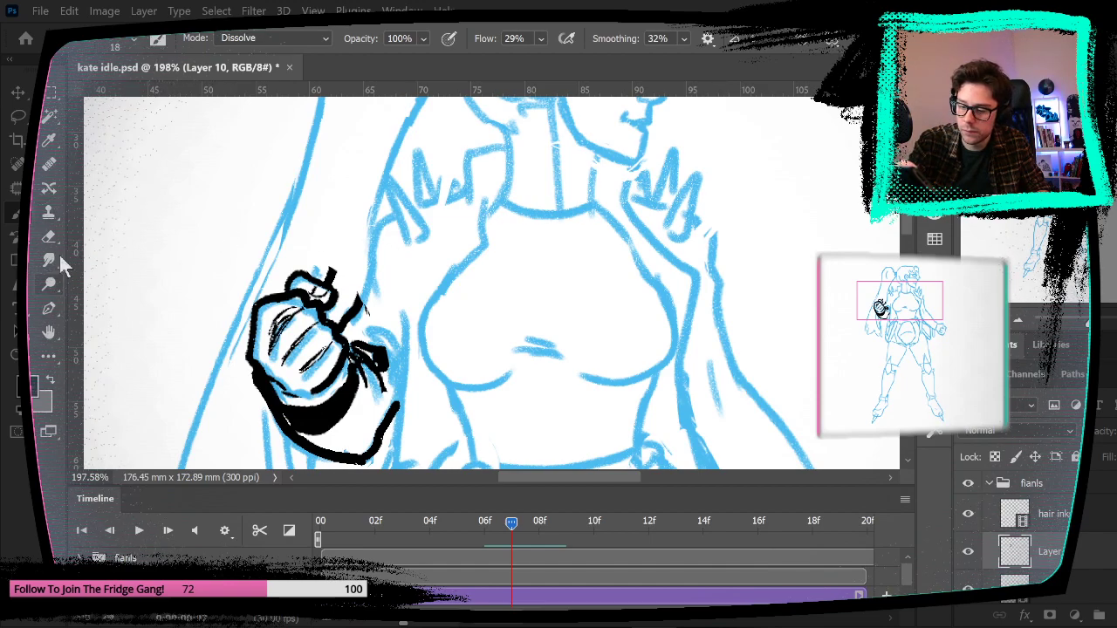
pyautogui.moveTo(354, 321); pyautogui.dragTo(370, 281)
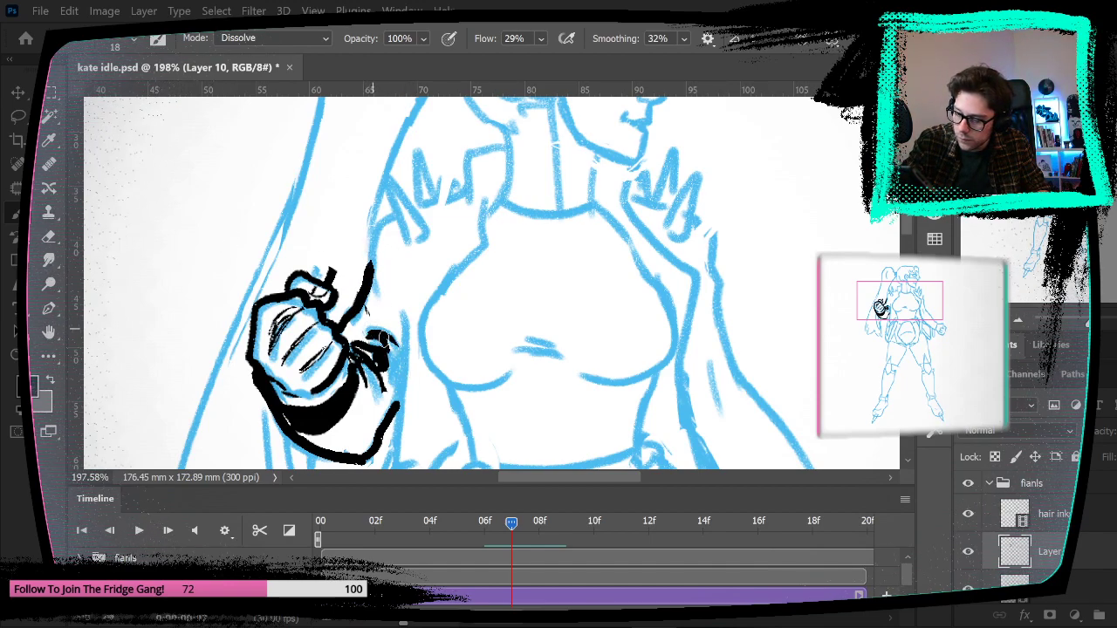
pyautogui.hotkey('ctrl', 'z')
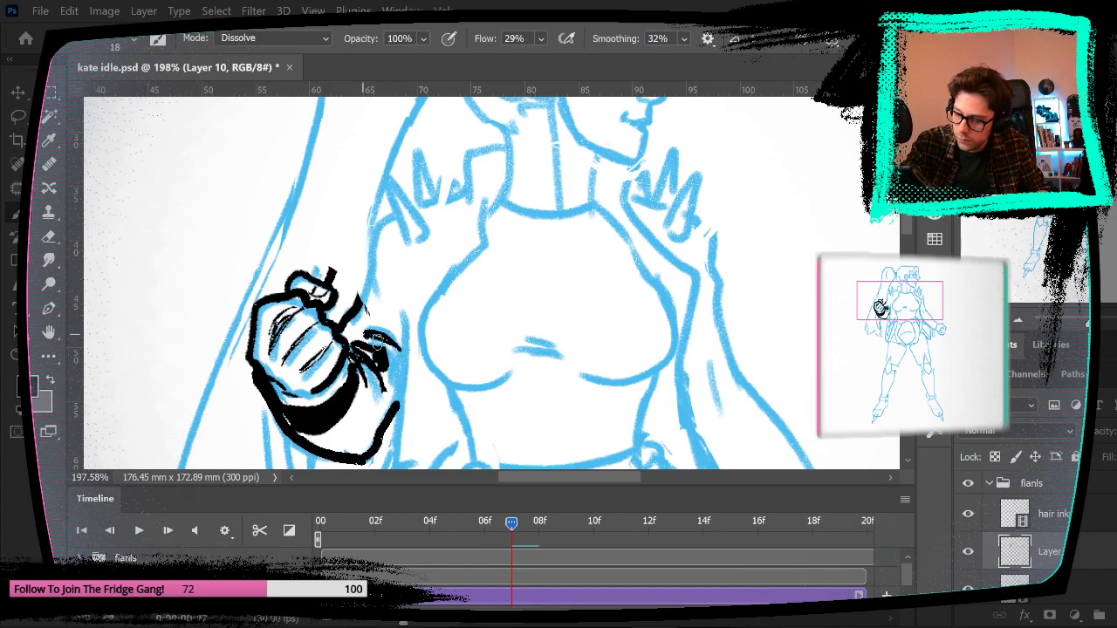
pyautogui.moveTo(351, 321); pyautogui.dragTo(373, 251)
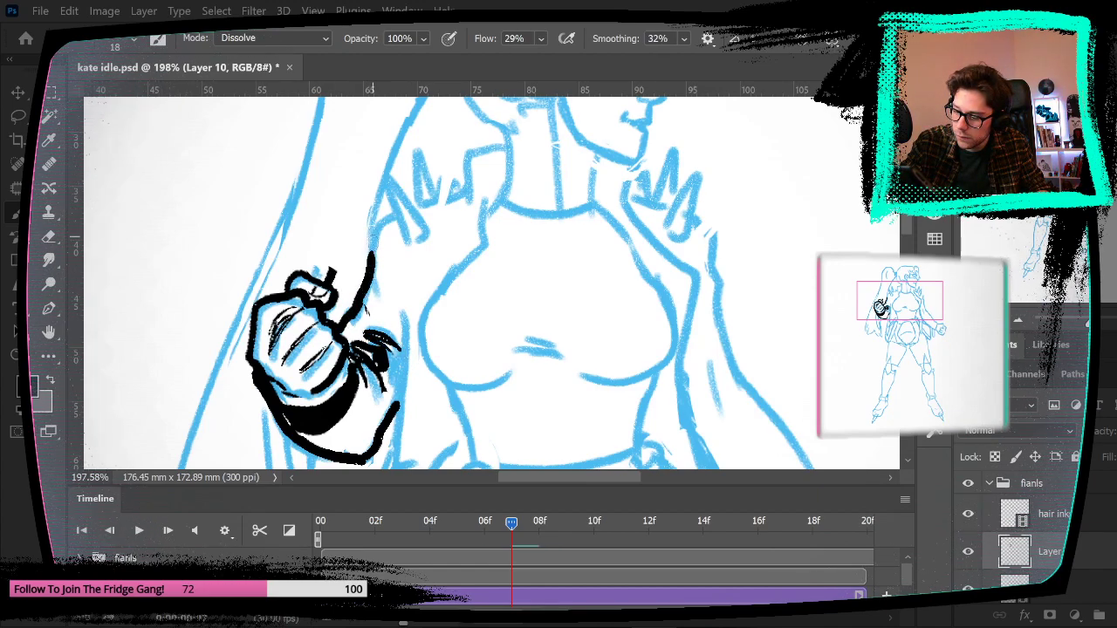
# Step: Ink the raised arm's line up to the blue shoulder spikes
pyautogui.moveTo(370, 257); pyautogui.dragTo(384, 219)
pyautogui.moveTo(439, 406); pyautogui.dragTo(412, 264)
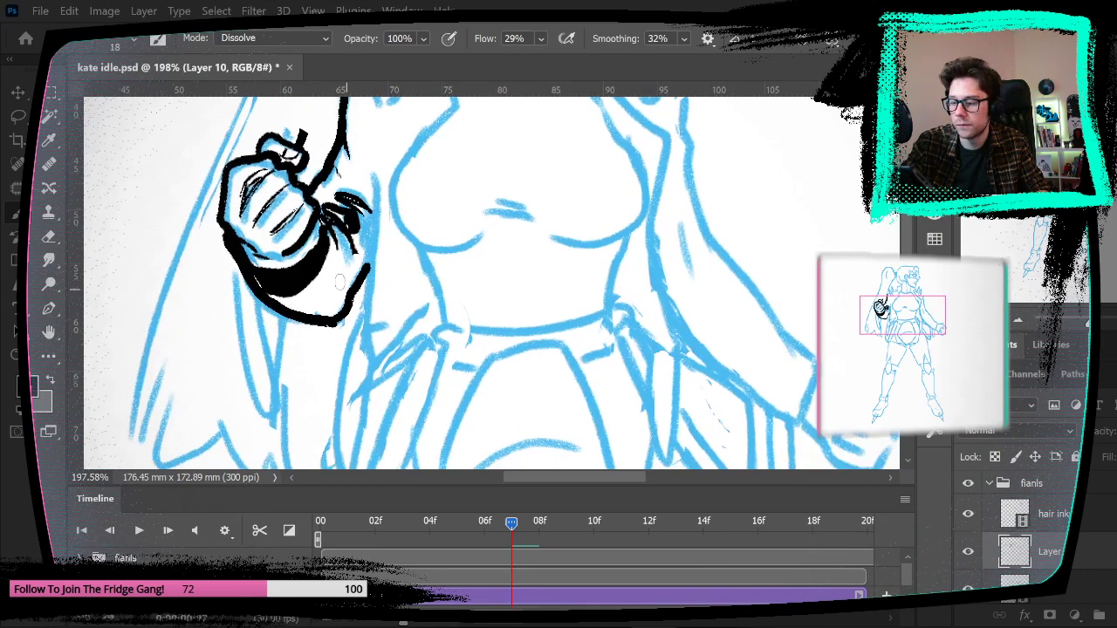
pyautogui.moveTo(508, 236); pyautogui.dragTo(498, 336)
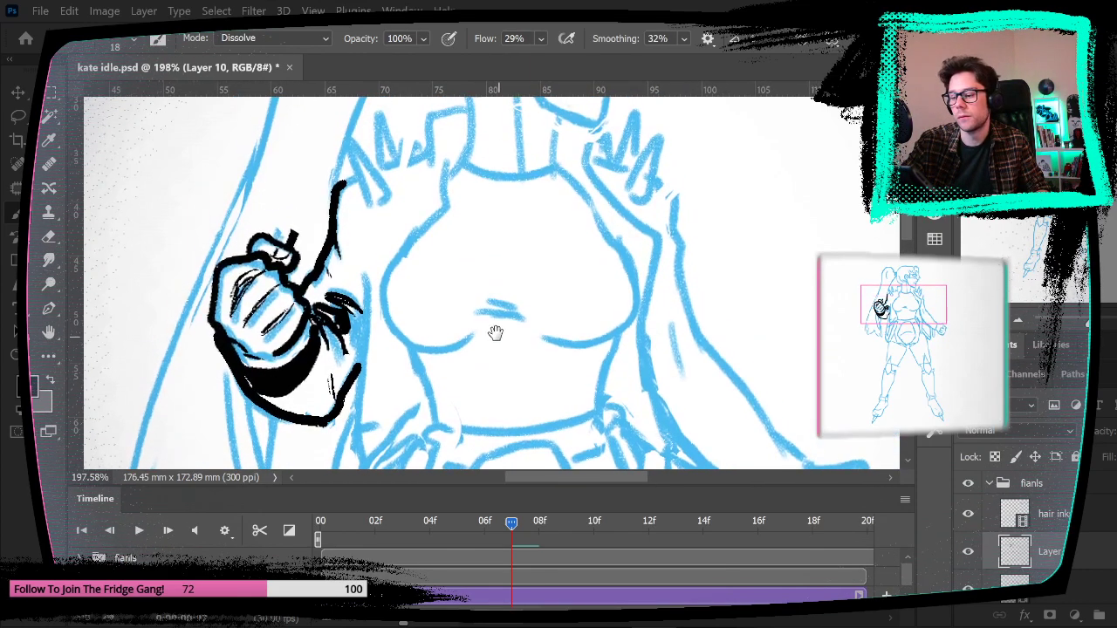
# Step: Merge the fist layer into the inks layer at frame 06f and compare the result with the neighbouring frames
pyautogui.press('Left')
pyautogui.press('Left')
pyautogui.press('Right')
pyautogui.press('Right')
pyautogui.press('Left')
pyautogui.hotkey('ctrl', 'e')
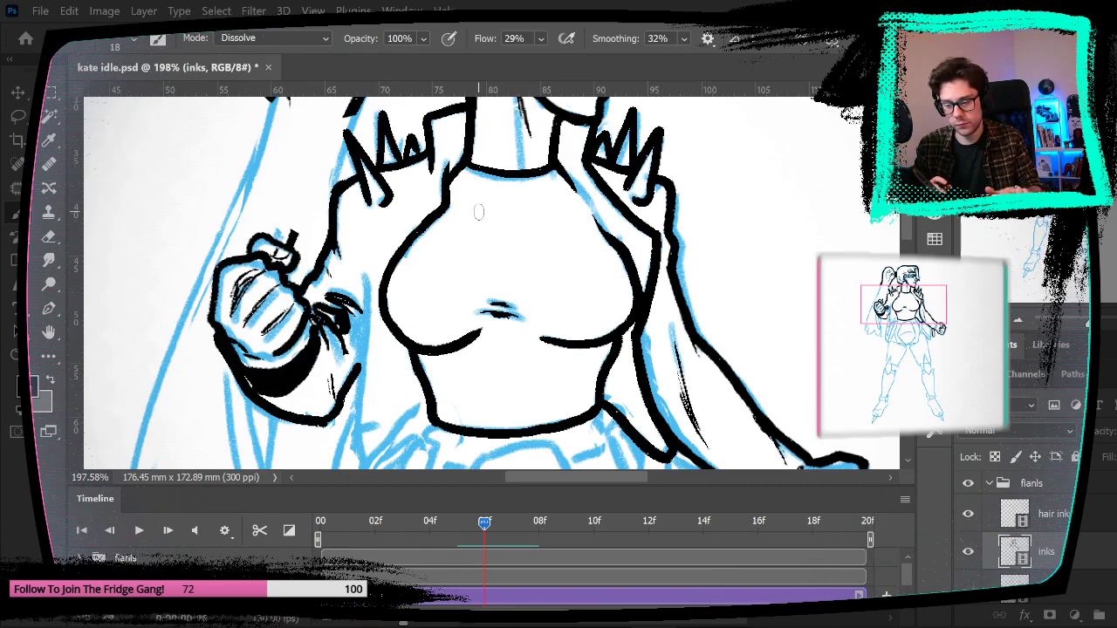
pyautogui.press('Right')
pyautogui.press('Left')
pyautogui.press('Left')
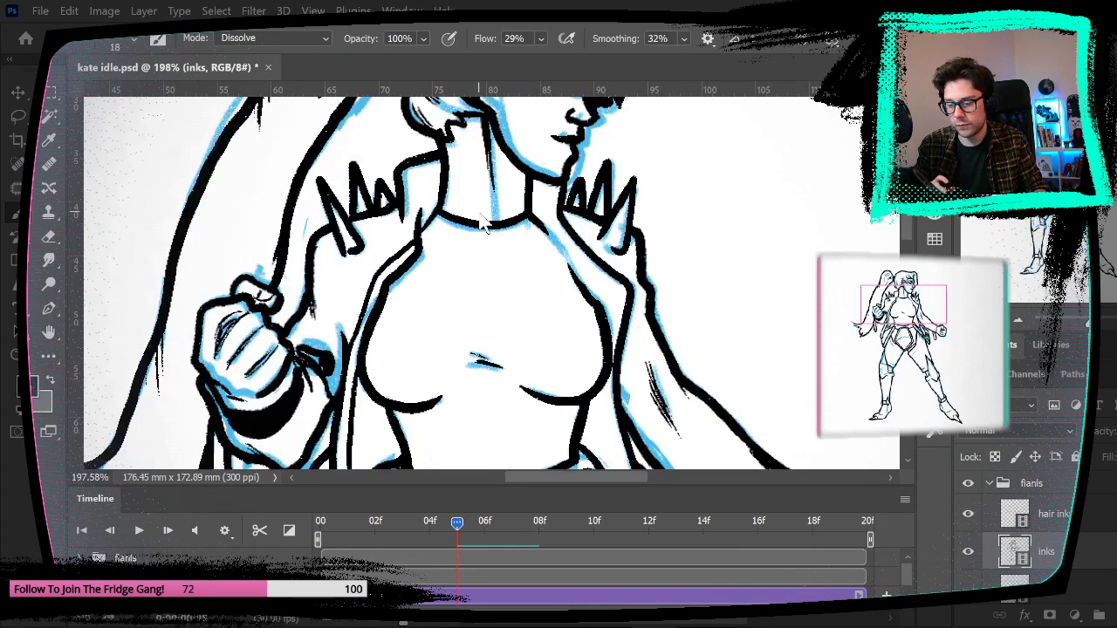
pyautogui.press('Right')
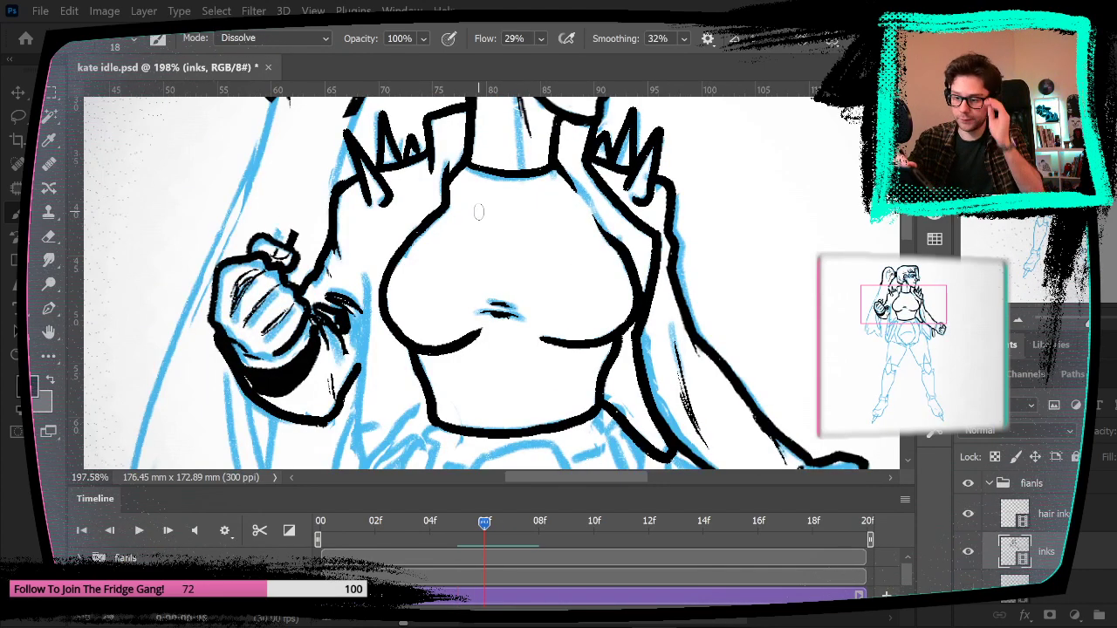
# Step: Ink the open jacket panel beside the raised arm, from the collar along the chest to its pointed hem at the waist
pyautogui.moveTo(361, 241); pyautogui.dragTo(333, 204)
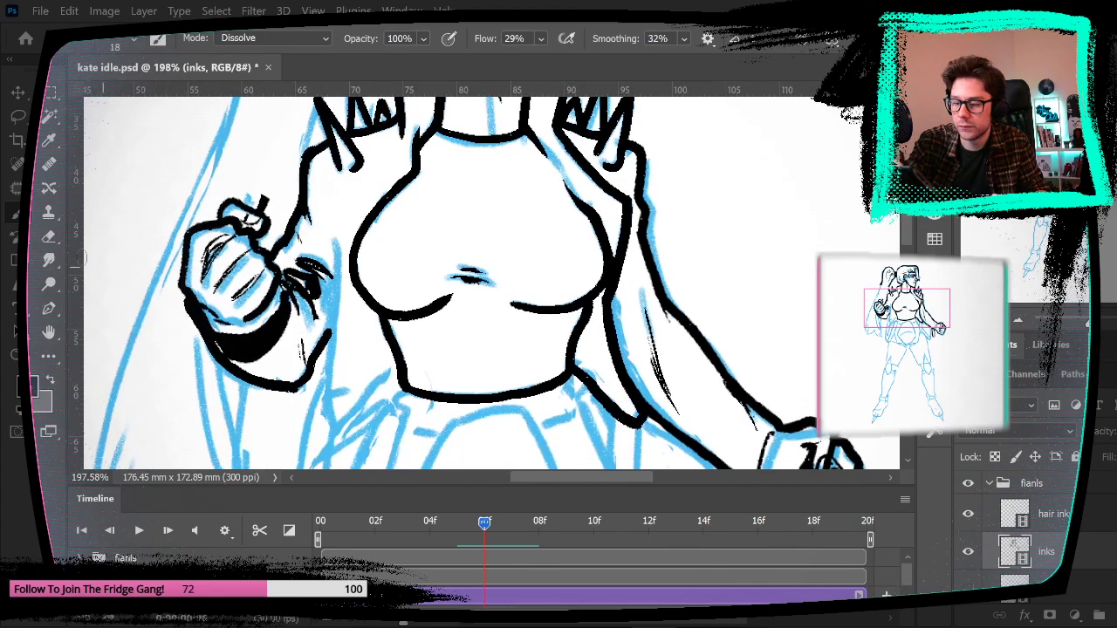
pyautogui.press('e')
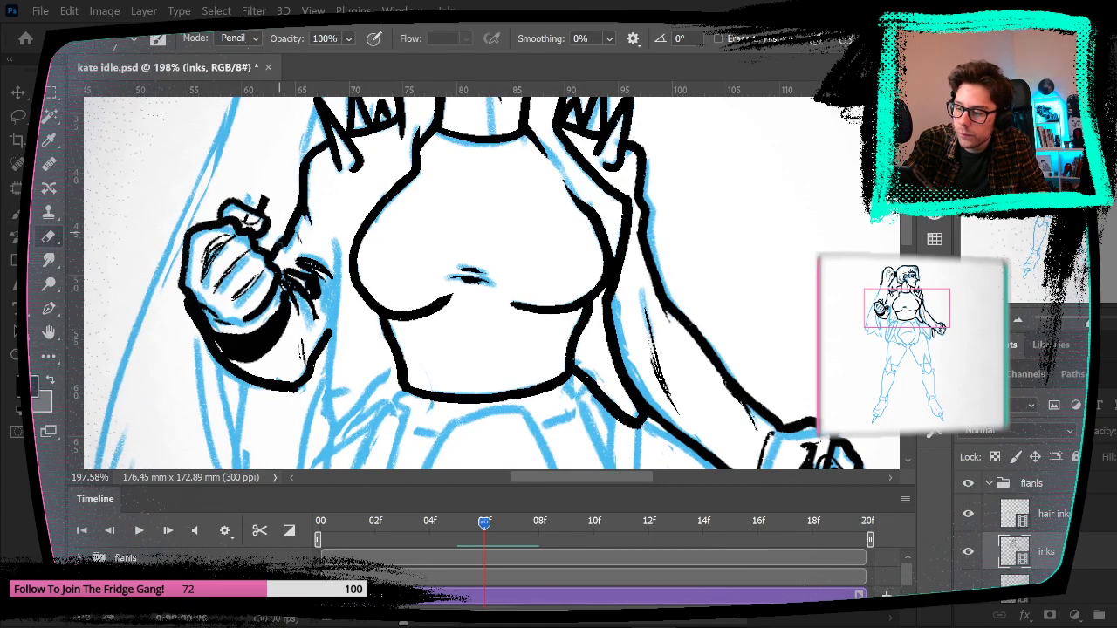
pyautogui.press('b')
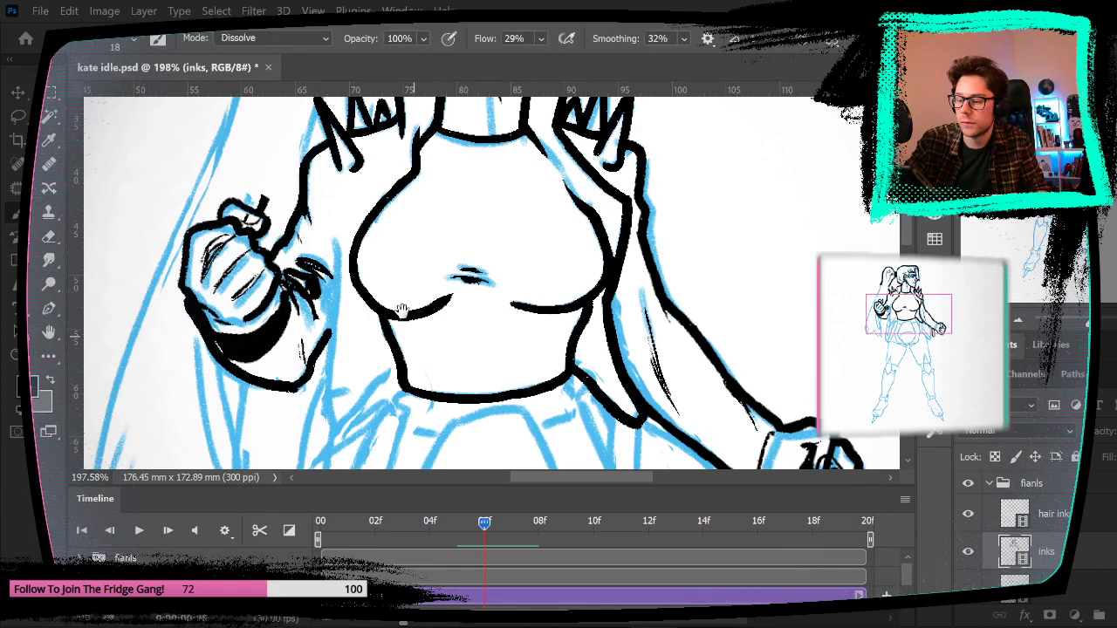
pyautogui.moveTo(402, 312); pyautogui.dragTo(374, 216)
pyautogui.moveTo(301, 137)
pyautogui.mouseDown()
pyautogui.moveTo(301, 336)
pyautogui.moveTo(359, 281)
pyautogui.moveTo(457, 407)
pyautogui.moveTo(459, 381)
pyautogui.moveTo(438, 372)
pyautogui.mouseUp()
pyautogui.moveTo(281, 447); pyautogui.dragTo(282, 345)
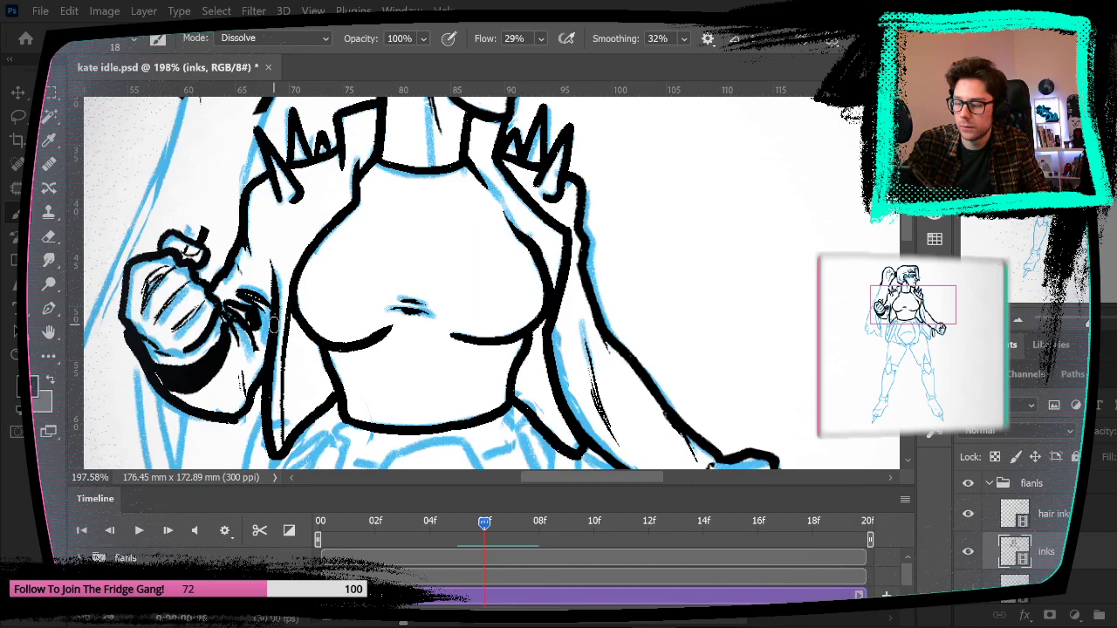
pyautogui.moveTo(287, 272)
pyautogui.mouseDown()
pyautogui.moveTo(297, 239)
pyautogui.moveTo(359, 185)
pyautogui.mouseUp()
pyautogui.moveTo(506, 305)
pyautogui.mouseDown()
pyautogui.moveTo(462, 319)
pyautogui.moveTo(434, 262)
pyautogui.moveTo(464, 328)
pyautogui.mouseUp()
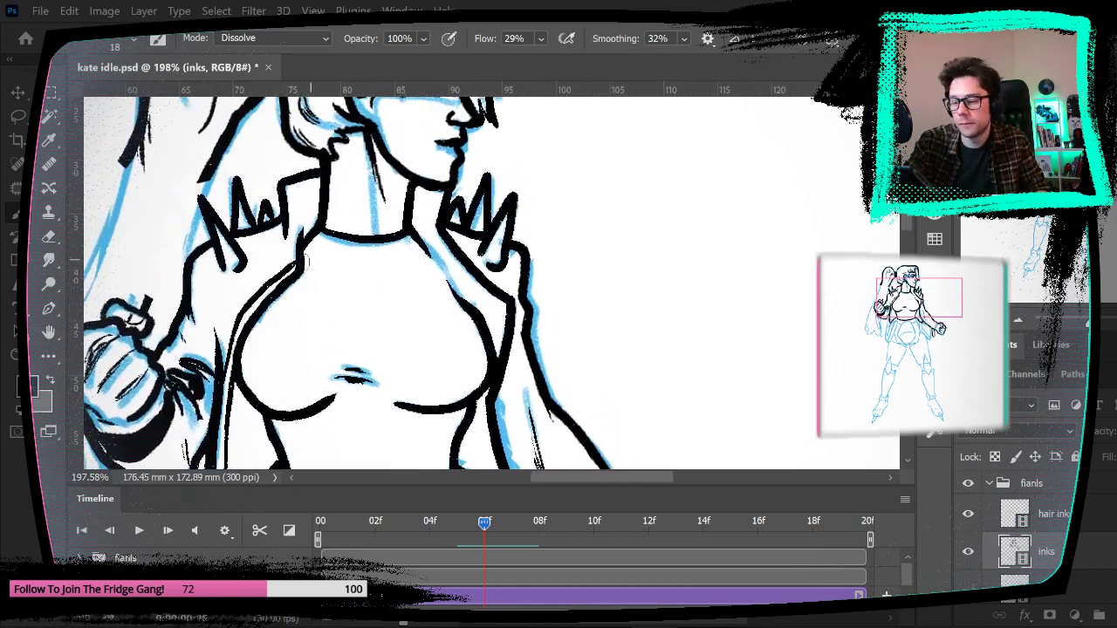
# Step: Fit the whole figure on screen and compare the drawings at frames 05f and 06f
pyautogui.click(313, 10)
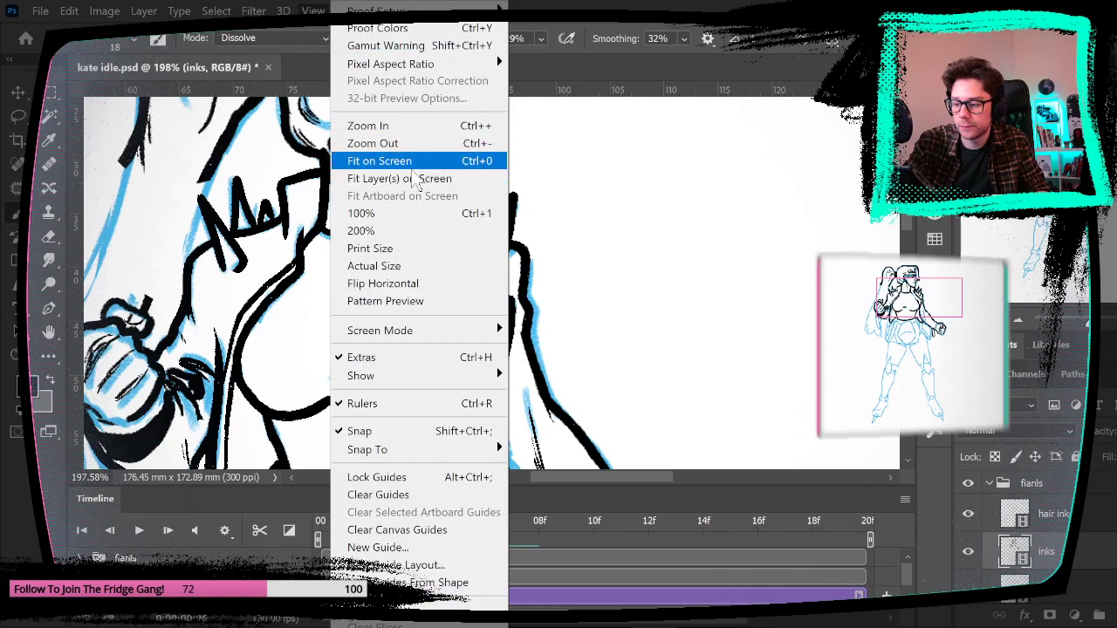
pyautogui.click(412, 178)
pyautogui.press('Left')
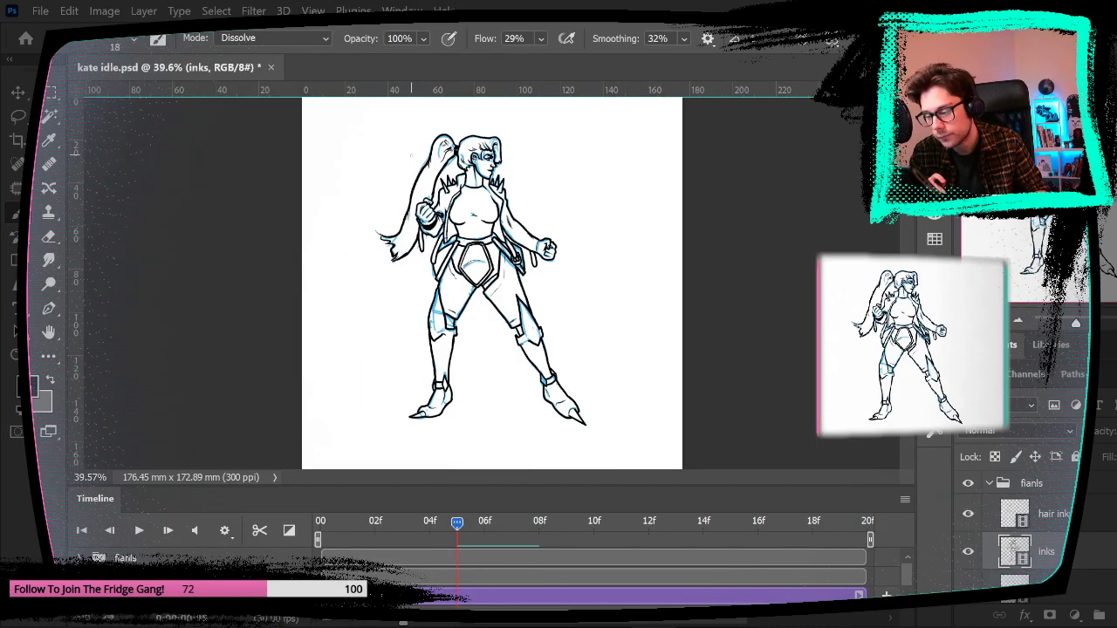
pyautogui.press('Right')
pyautogui.press('Left')
pyautogui.press('Right')
# Step: Ink the hanging strap below the raised forearm and the one beside the jacket's pointed hem at 06f
pyautogui.press('z')
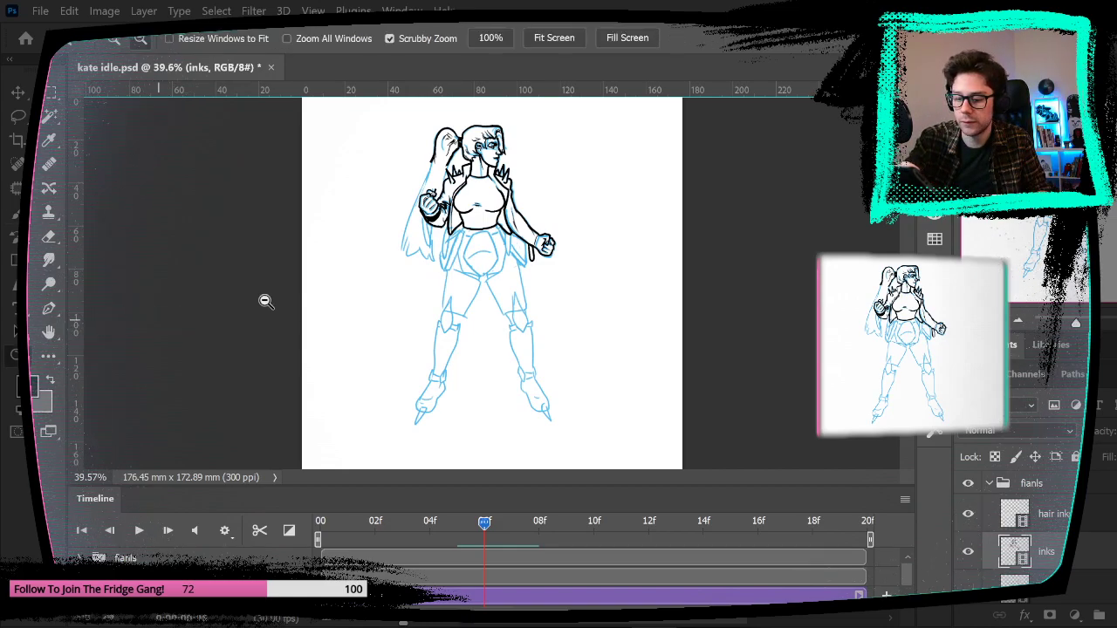
pyautogui.moveTo(459, 187)
pyautogui.mouseDown()
pyautogui.moveTo(515, 238)
pyautogui.moveTo(555, 309)
pyautogui.moveTo(463, 258)
pyautogui.mouseUp()
pyautogui.press('b')
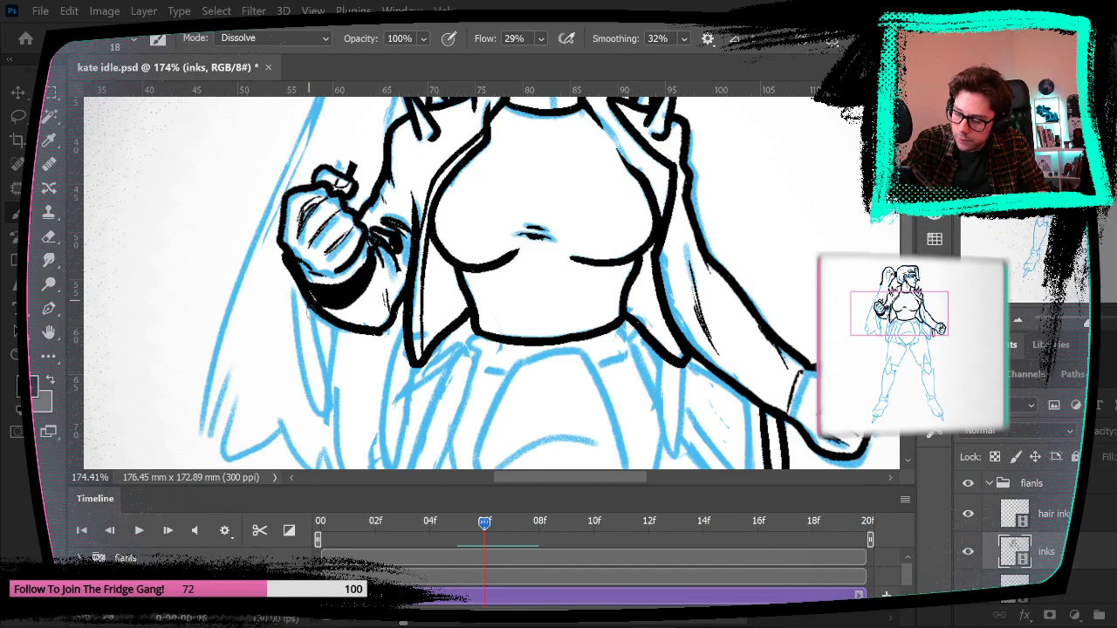
pyautogui.rightClick(328, 394)
pyautogui.press('Escape')
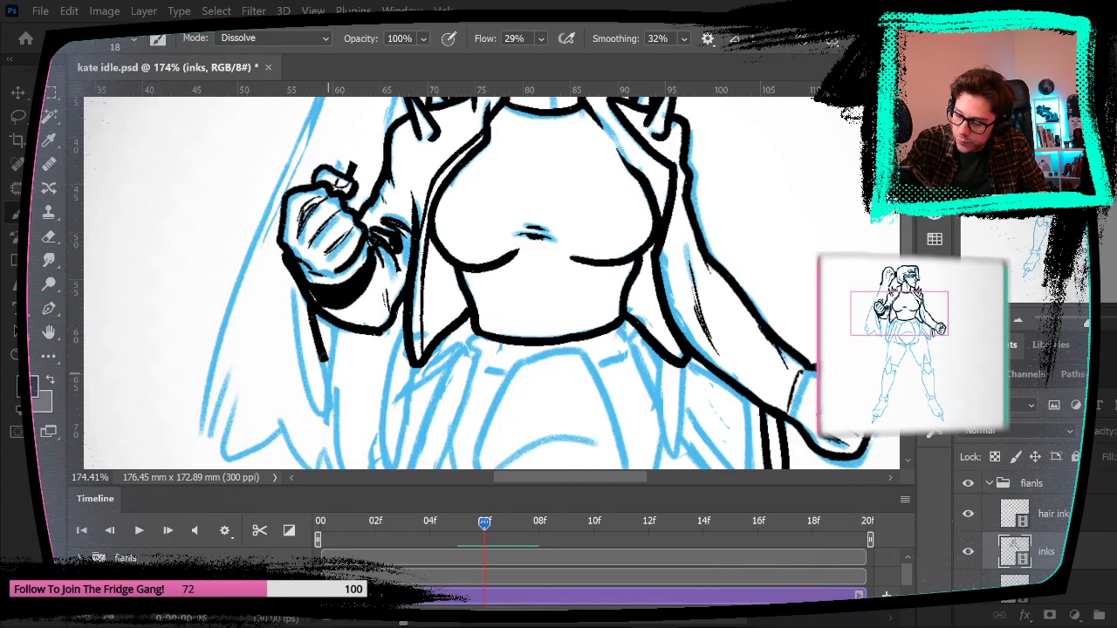
pyautogui.moveTo(319, 402); pyautogui.dragTo(291, 278)
pyautogui.moveTo(643, 227); pyautogui.dragTo(538, 137)
pyautogui.moveTo(305, 262)
pyautogui.mouseDown()
pyautogui.moveTo(288, 384)
pyautogui.moveTo(279, 266)
pyautogui.moveTo(296, 225)
pyautogui.mouseUp()
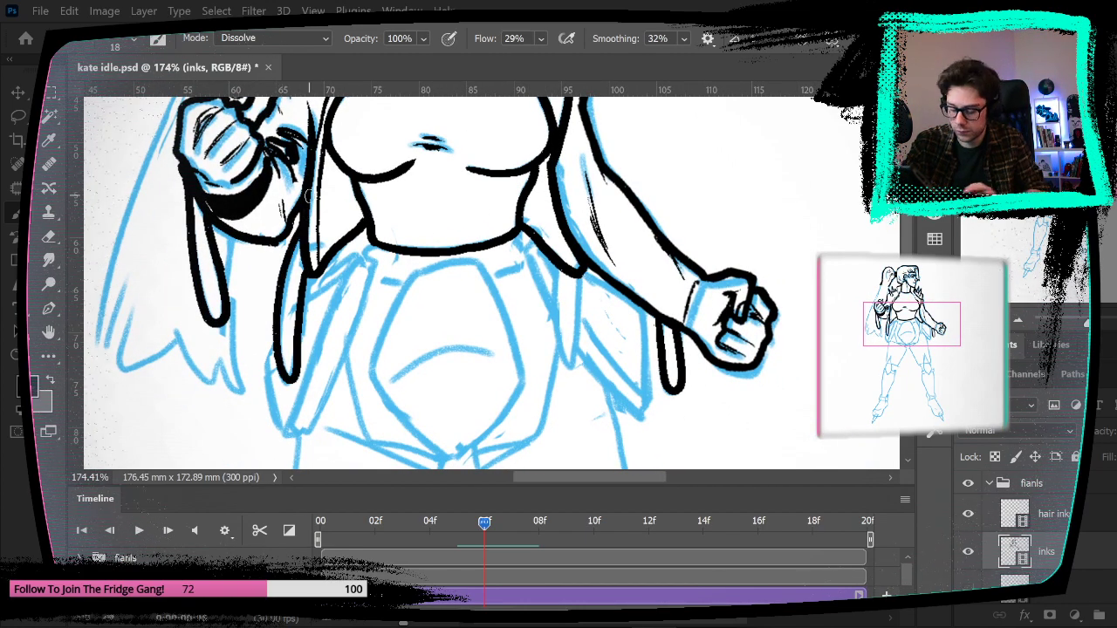
# Step: Go to frame 04f and ink small round holes along the strap hanging at the hip below the raised fist
pyautogui.press('Left')
pyautogui.press('Left')
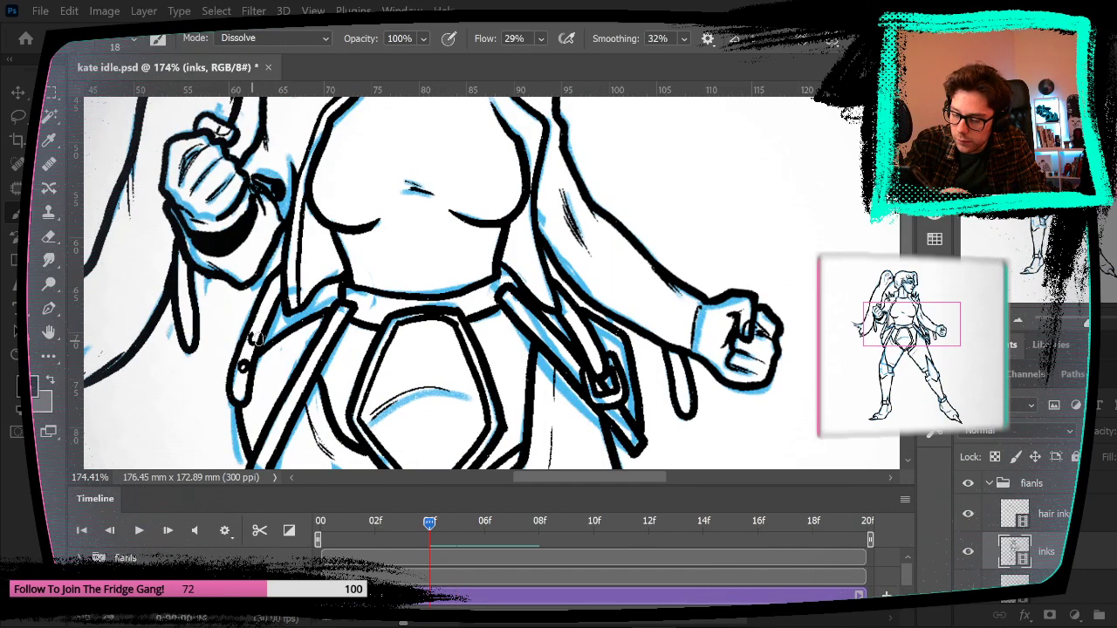
pyautogui.moveTo(269, 301); pyautogui.dragTo(273, 304)
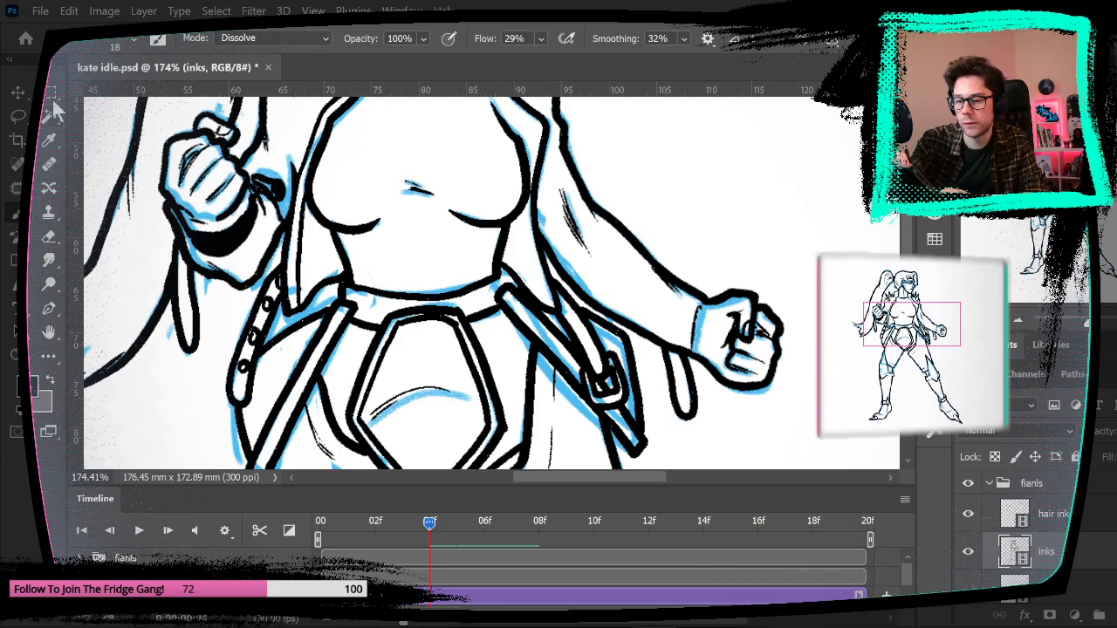
# Step: Copy a rectangular selection around the strap with holes at 04f, paste it at 05f and merge it into the inks layer
pyautogui.press('m')
pyautogui.moveTo(206, 268)
pyautogui.mouseDown()
pyautogui.moveTo(349, 368)
pyautogui.moveTo(353, 420)
pyautogui.mouseUp()
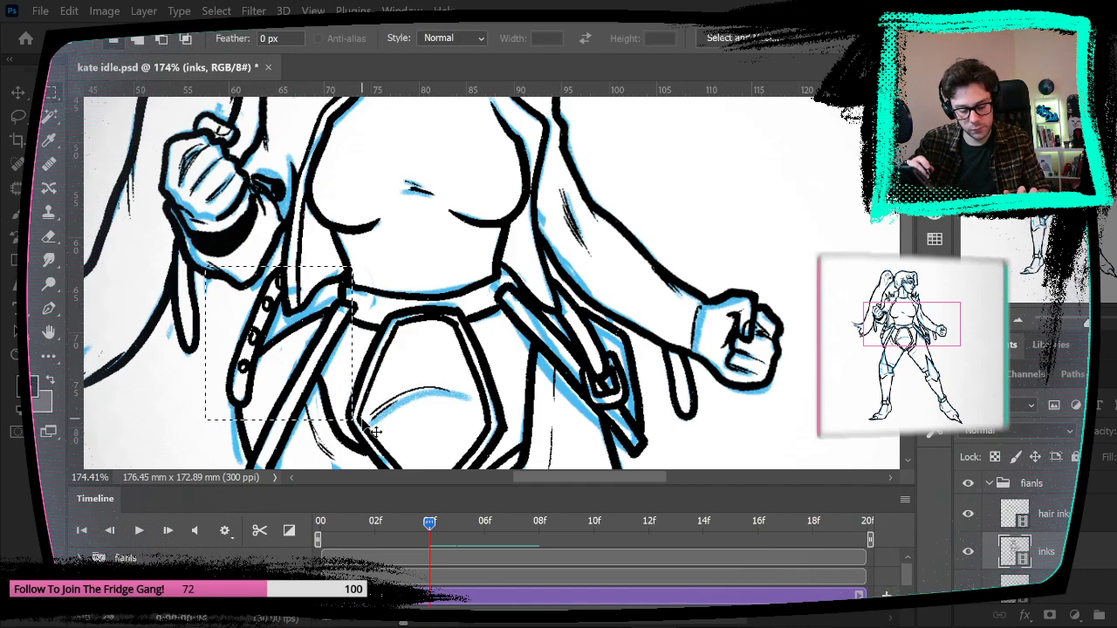
pyautogui.press('Right')
pyautogui.hotkey('ctrl', 'v')
pyautogui.hotkey('ctrl', 'e')
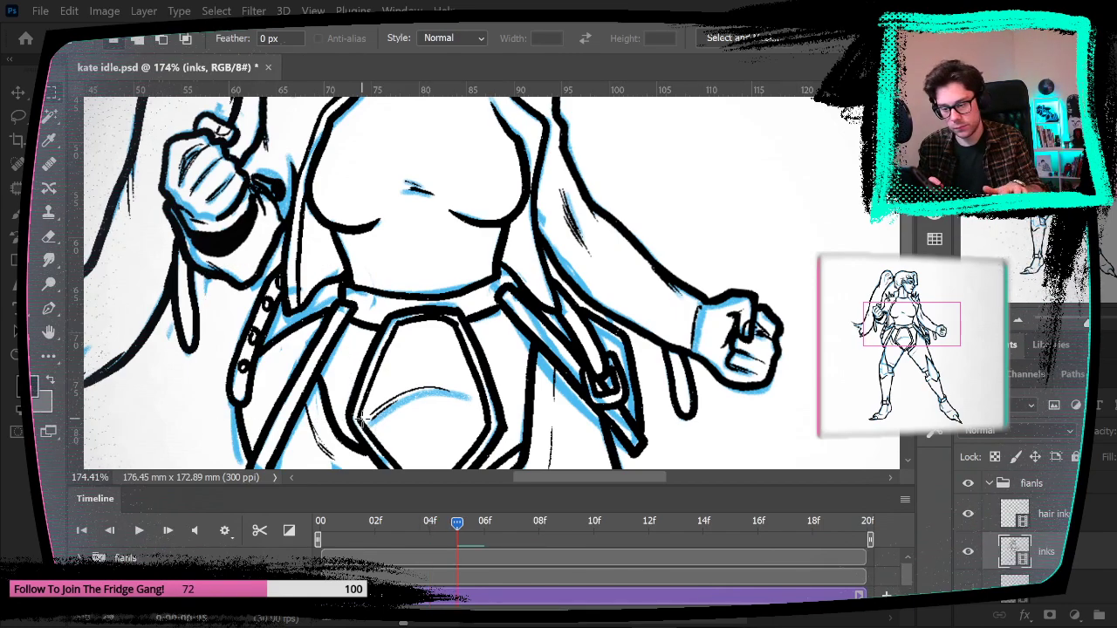
# Step: Ink the holes on the hip strap at 06f and the buckled strap hanging at the opposite hip
pyautogui.press('Right')
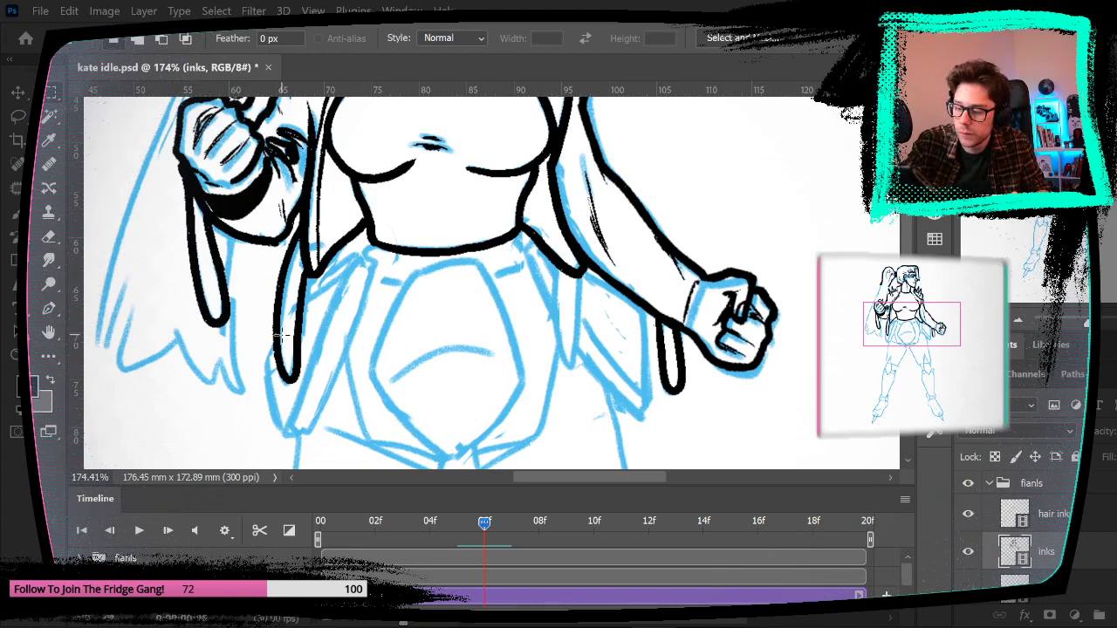
pyautogui.press('b')
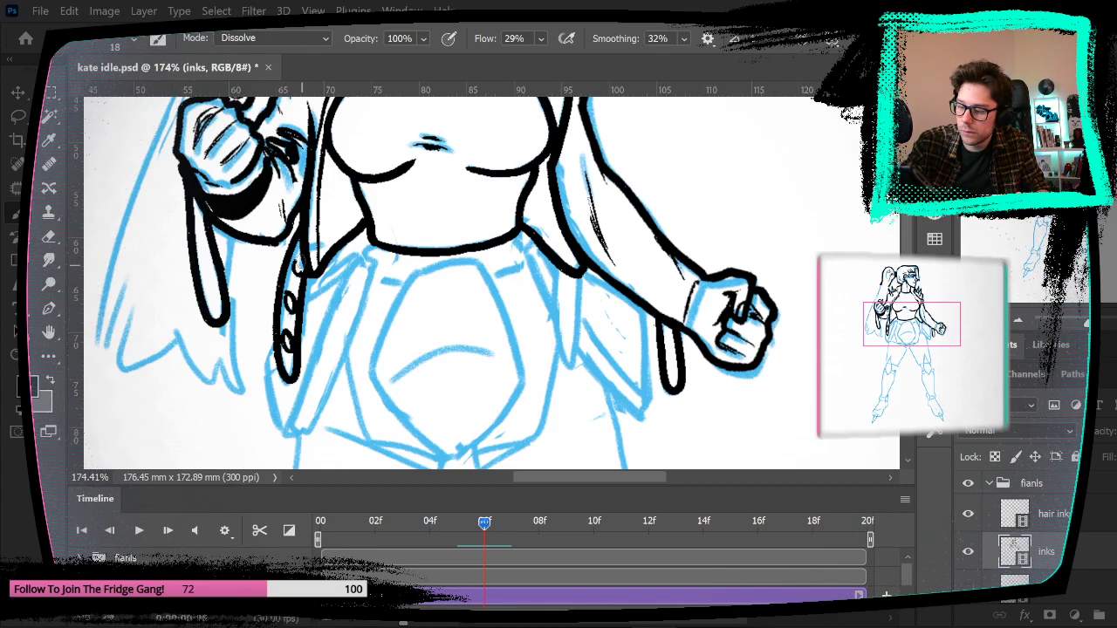
pyautogui.moveTo(609, 364); pyautogui.dragTo(499, 348)
pyautogui.moveTo(457, 250)
pyautogui.mouseDown()
pyautogui.moveTo(468, 347)
pyautogui.moveTo(478, 342)
pyautogui.moveTo(469, 260)
pyautogui.mouseUp()
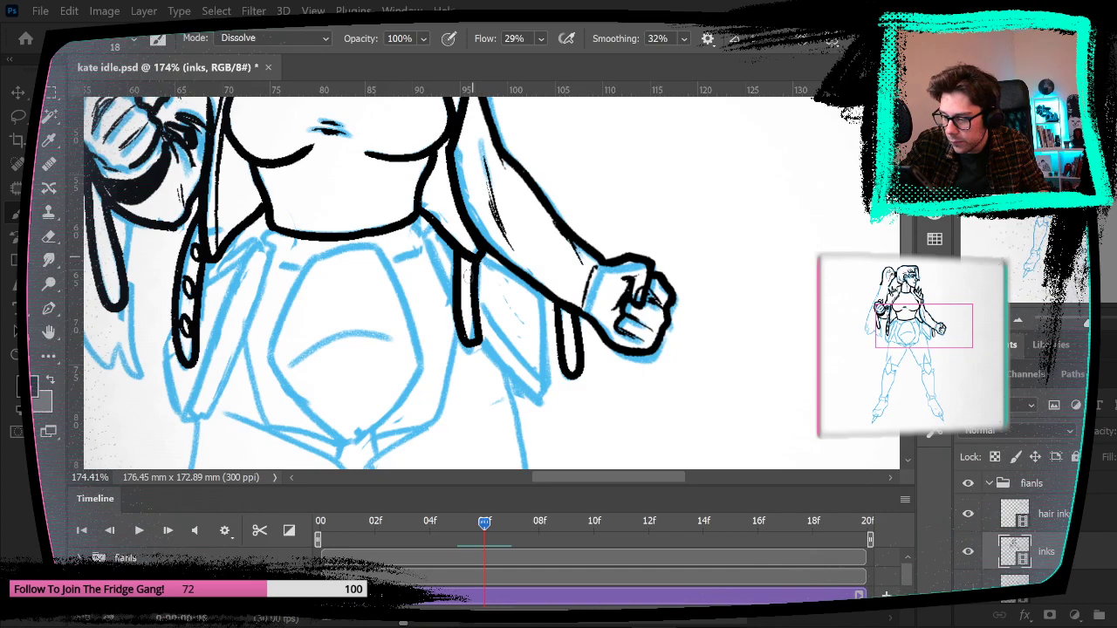
pyautogui.moveTo(482, 330)
pyautogui.mouseDown()
pyautogui.moveTo(455, 340)
pyautogui.moveTo(471, 374)
pyautogui.moveTo(479, 324)
pyautogui.mouseUp()
pyautogui.moveTo(627, 301)
pyautogui.mouseDown()
pyautogui.moveTo(629, 417)
pyautogui.moveTo(537, 317)
pyautogui.moveTo(569, 330)
pyautogui.mouseUp()
# Step: Fit the whole figure on screen and step through frames 01f to 07f to check the inked motion
pyautogui.click(313, 11)
pyautogui.click(406, 160)
pyautogui.press('Left')
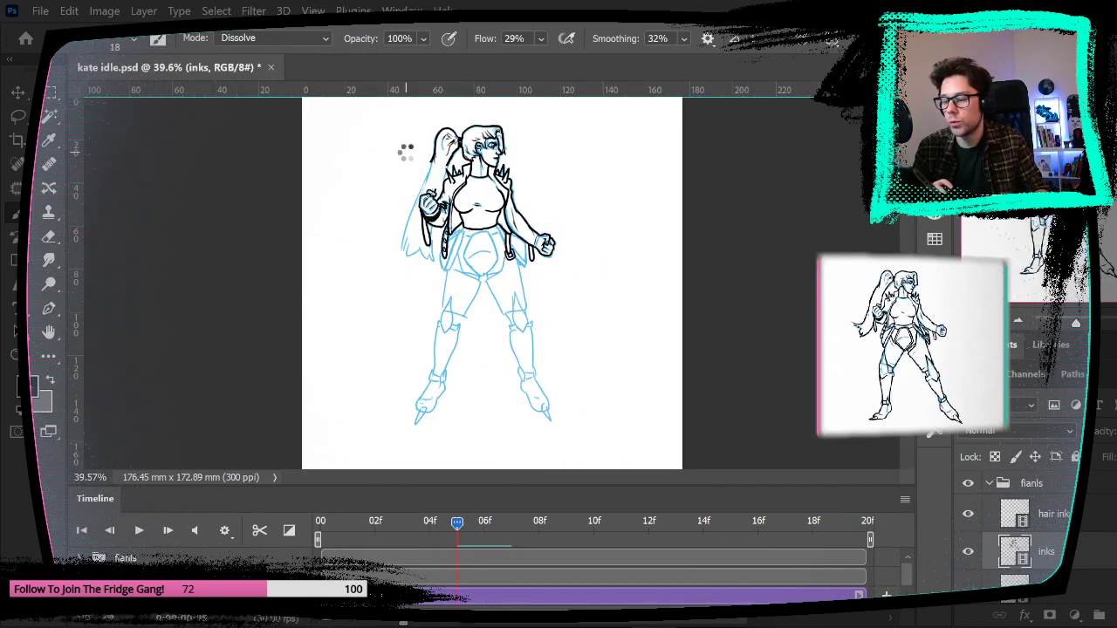
pyautogui.press('Left')
pyautogui.press('Left')
pyautogui.press('Left')
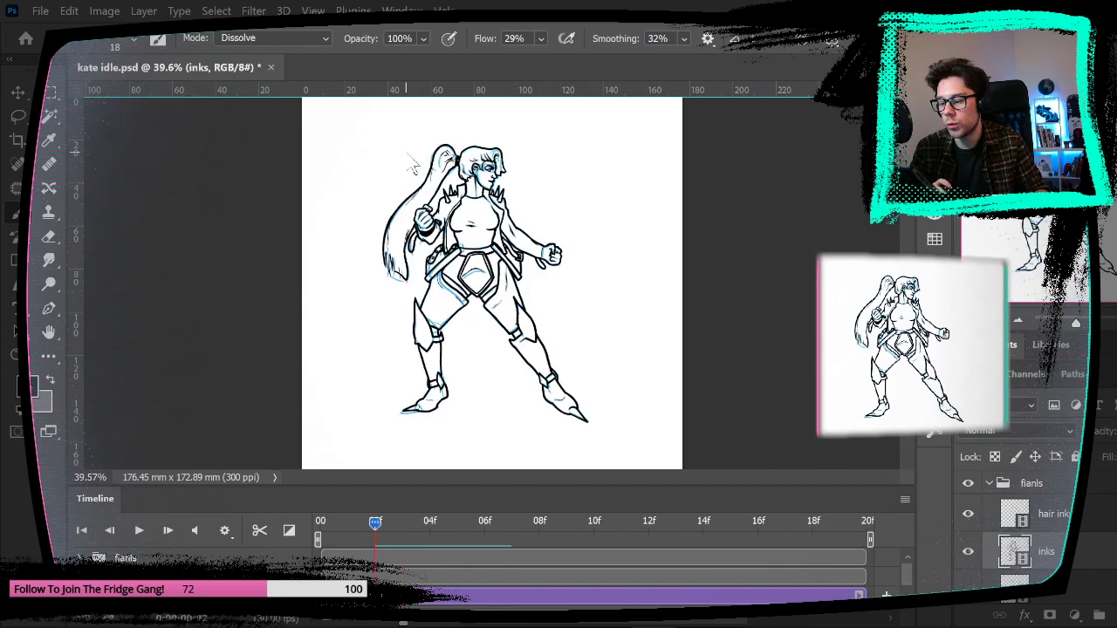
pyautogui.press('Left')
pyautogui.press('Right')
pyautogui.press('Right')
pyautogui.press('Right')
pyautogui.press('Right')
pyautogui.press('Right')
pyautogui.press('Right')
pyautogui.press('Left')
# Step: Erase the vertical neck muscle line at 06f and re-ink it along the blue rough
pyautogui.press('z')
pyautogui.moveTo(536, 216); pyautogui.dragTo(618, 282)
pyautogui.moveTo(561, 207)
pyautogui.mouseDown()
pyautogui.moveTo(643, 337)
pyautogui.moveTo(637, 365)
pyautogui.mouseUp()
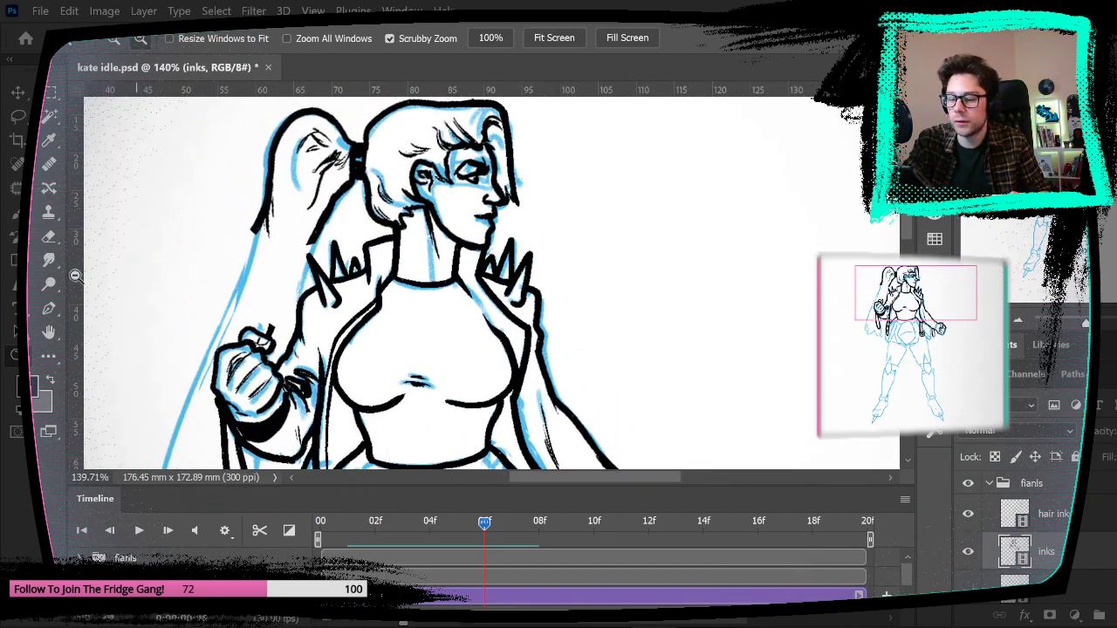
pyautogui.press('e')
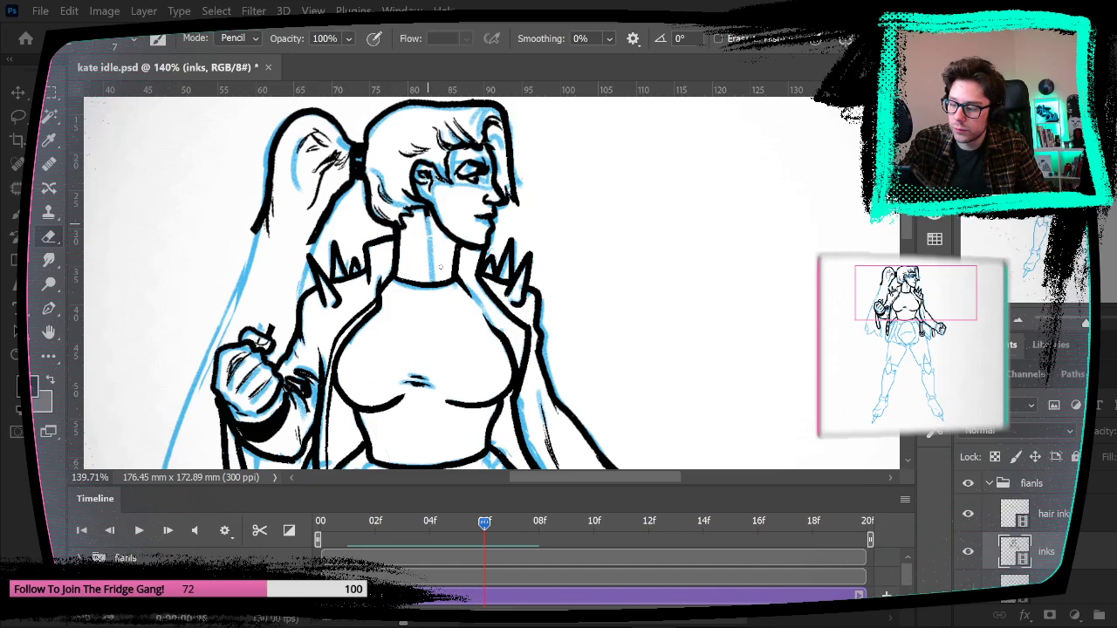
pyautogui.press('z')
pyautogui.moveTo(513, 245); pyautogui.dragTo(562, 262)
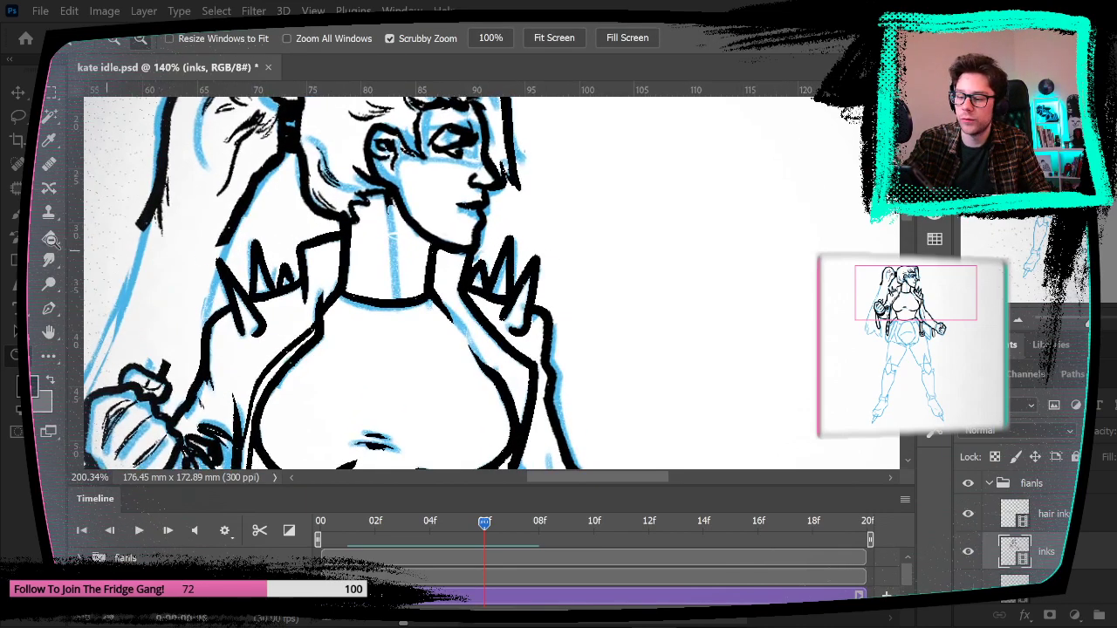
pyautogui.press('b')
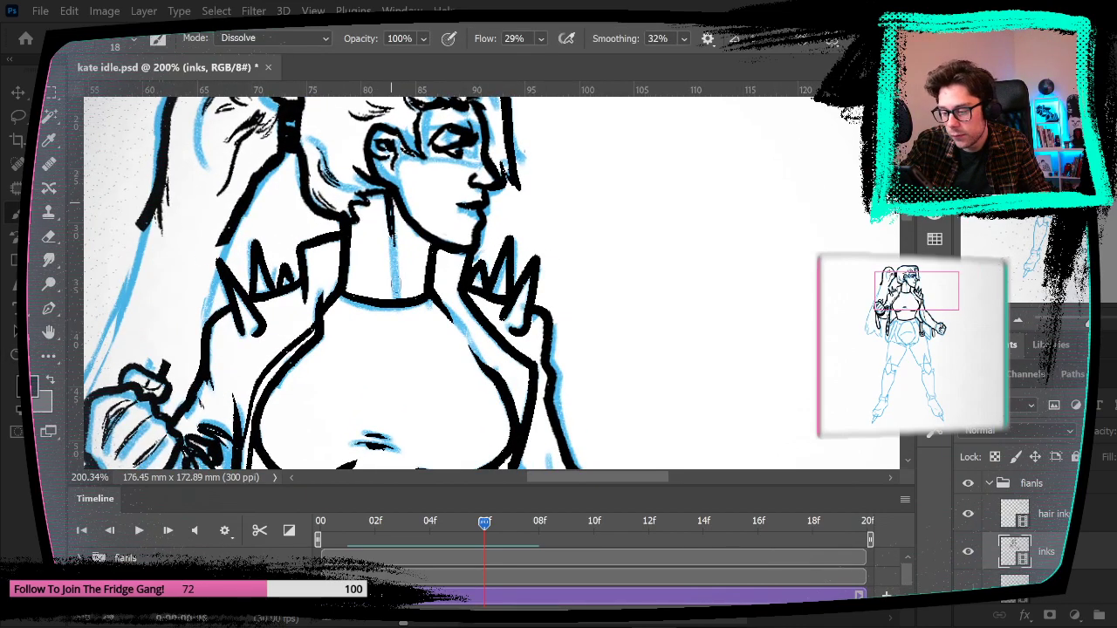
# Step: Compare the head and ponytail at 06f with the three preceding frames
pyautogui.moveTo(546, 205); pyautogui.dragTo(634, 285)
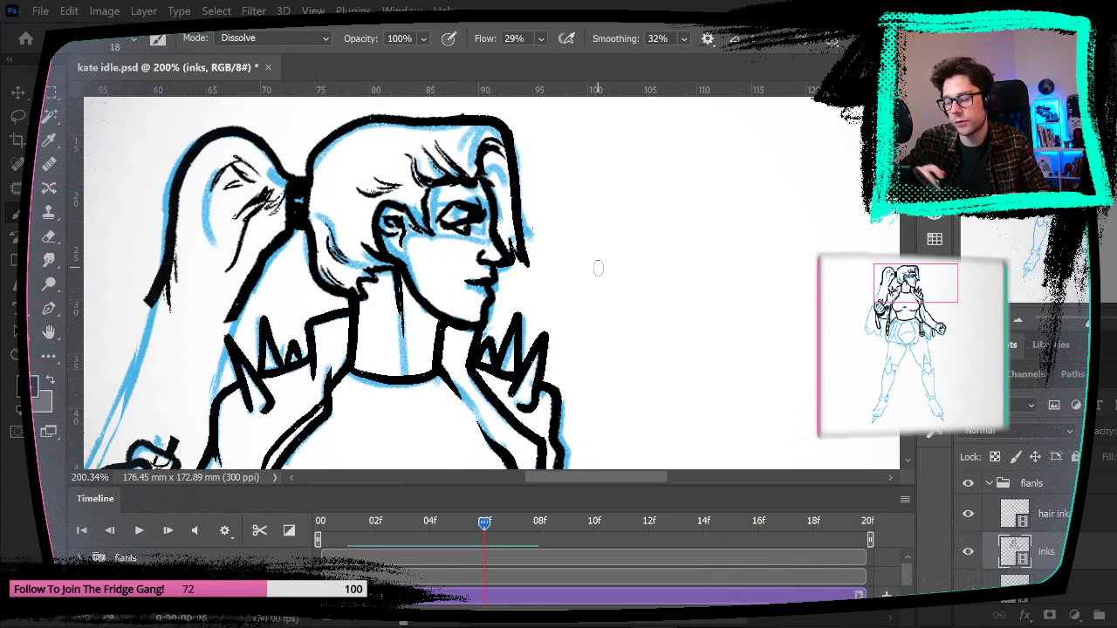
pyautogui.press('Left')
pyautogui.press('Left')
pyautogui.press('Left')
pyautogui.press('Right')
pyautogui.press('Right')
pyautogui.press('Right')
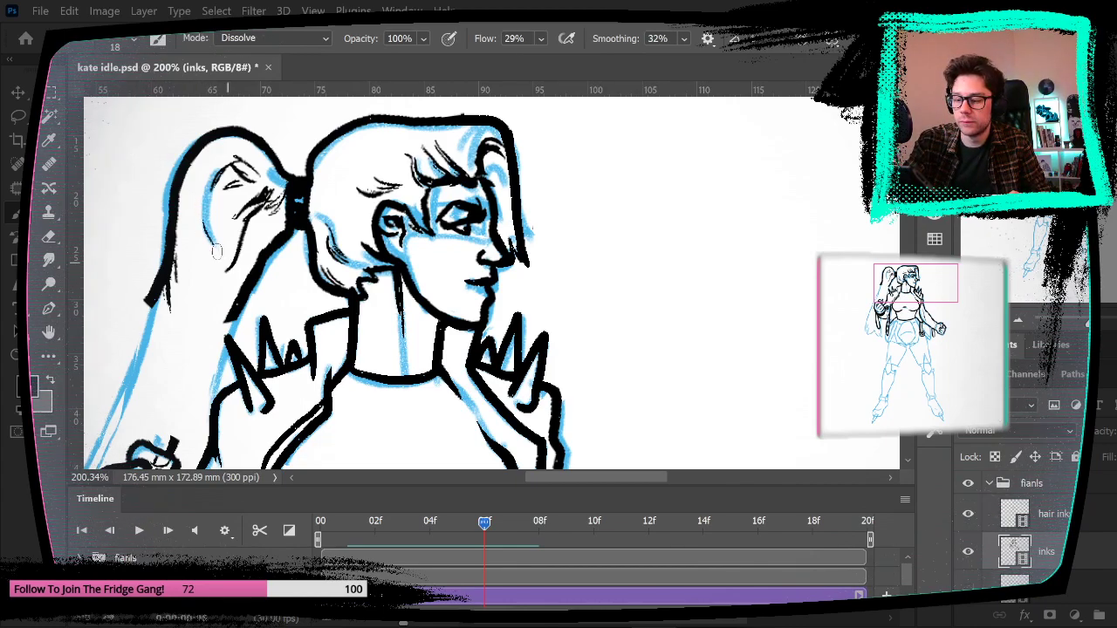
# Step: Erase the fine strand lines inside the ponytail near the hair tie at 06f
pyautogui.click(49, 236)
pyautogui.moveTo(253, 197); pyautogui.dragTo(263, 209)
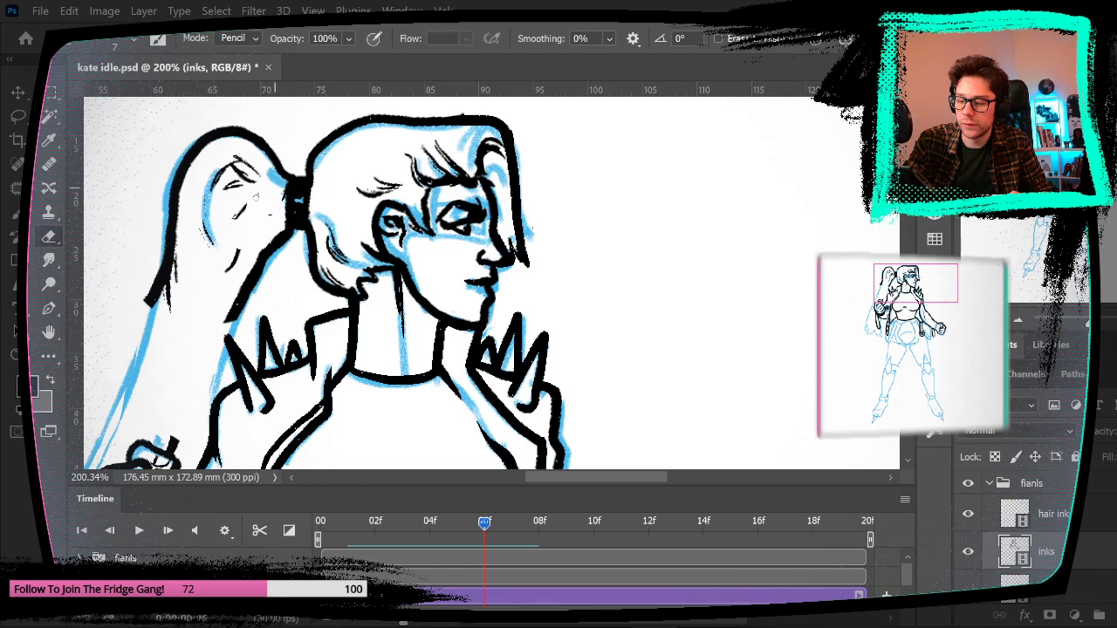
pyautogui.moveTo(244, 164); pyautogui.dragTo(245, 180)
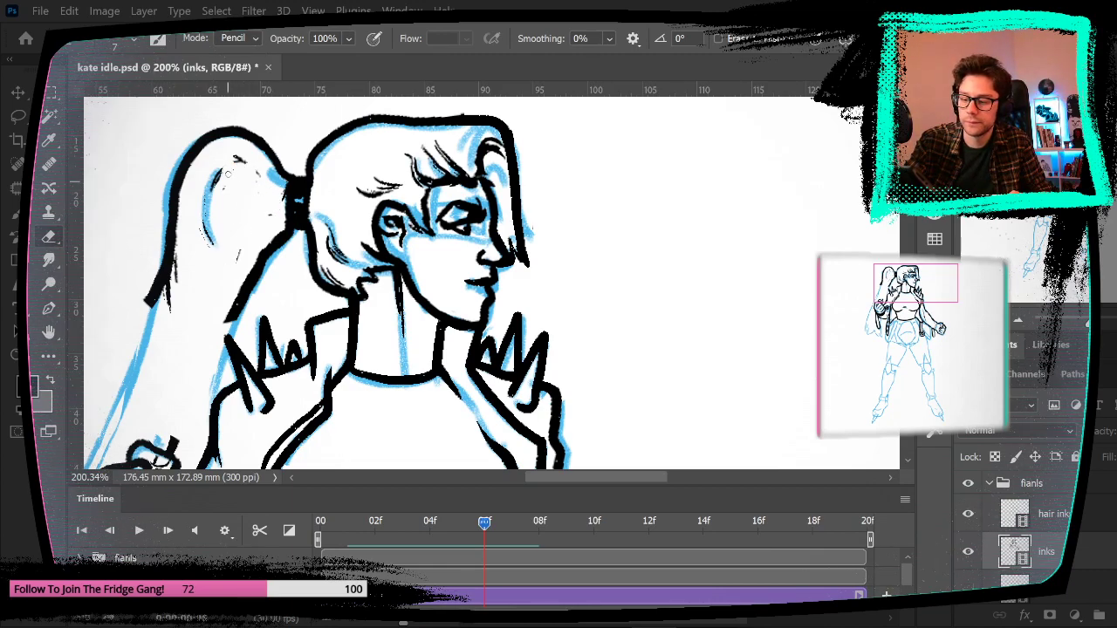
# Step: Re-ink the fine strand lines inside the ponytail at 06f, checking them against the preceding frame
pyautogui.press('b')
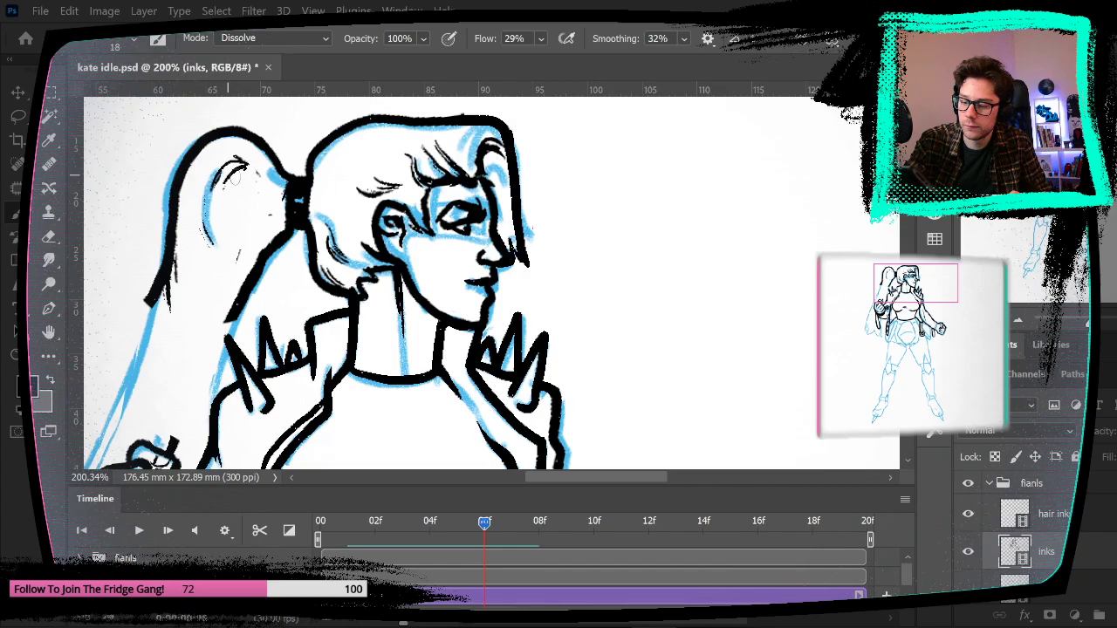
pyautogui.moveTo(281, 192)
pyautogui.mouseDown()
pyautogui.moveTo(264, 224)
pyautogui.moveTo(269, 206)
pyautogui.moveTo(239, 207)
pyautogui.moveTo(269, 199)
pyautogui.mouseUp()
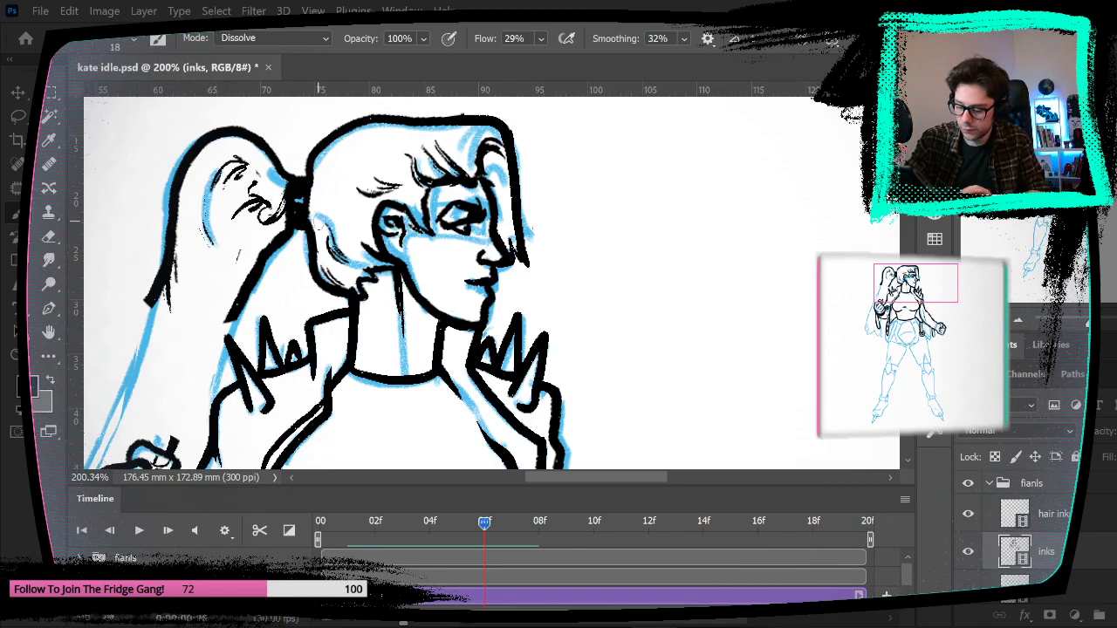
pyautogui.press('Left')
pyautogui.press('Right')
pyautogui.moveTo(226, 269); pyautogui.dragTo(223, 277)
pyautogui.moveTo(240, 229); pyautogui.dragTo(263, 208)
pyautogui.press('Left')
pyautogui.press('Right')
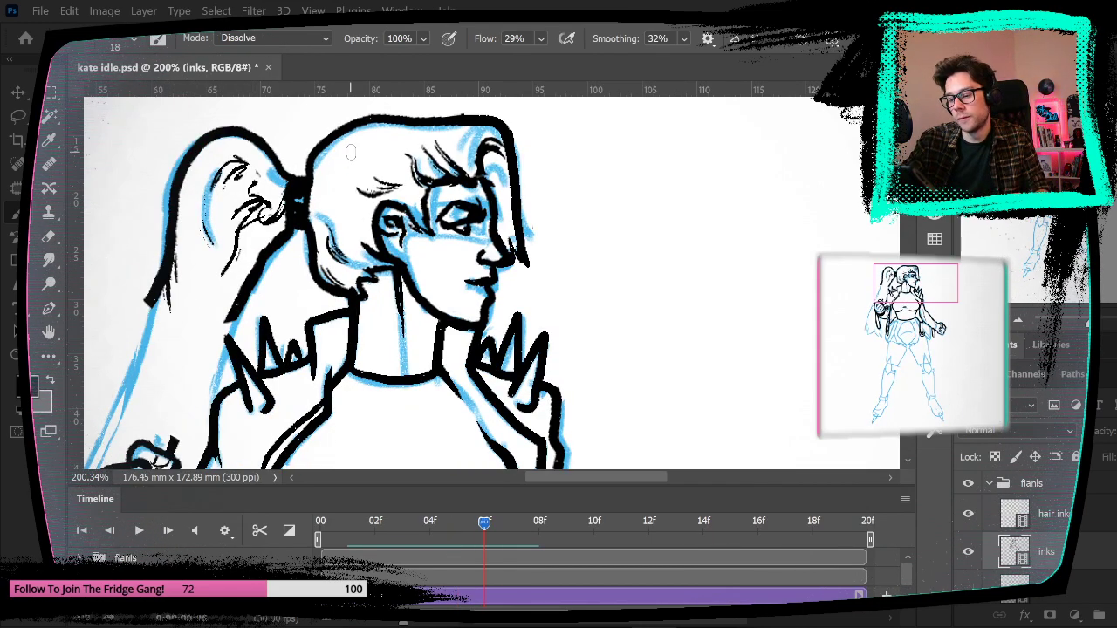
# Step: Ink the diagonal band behind the buckled hip strap and the edges of the jacket flap beside it at 06f
pyautogui.moveTo(600, 420); pyautogui.dragTo(611, 128)
pyautogui.moveTo(688, 189); pyautogui.dragTo(731, 431)
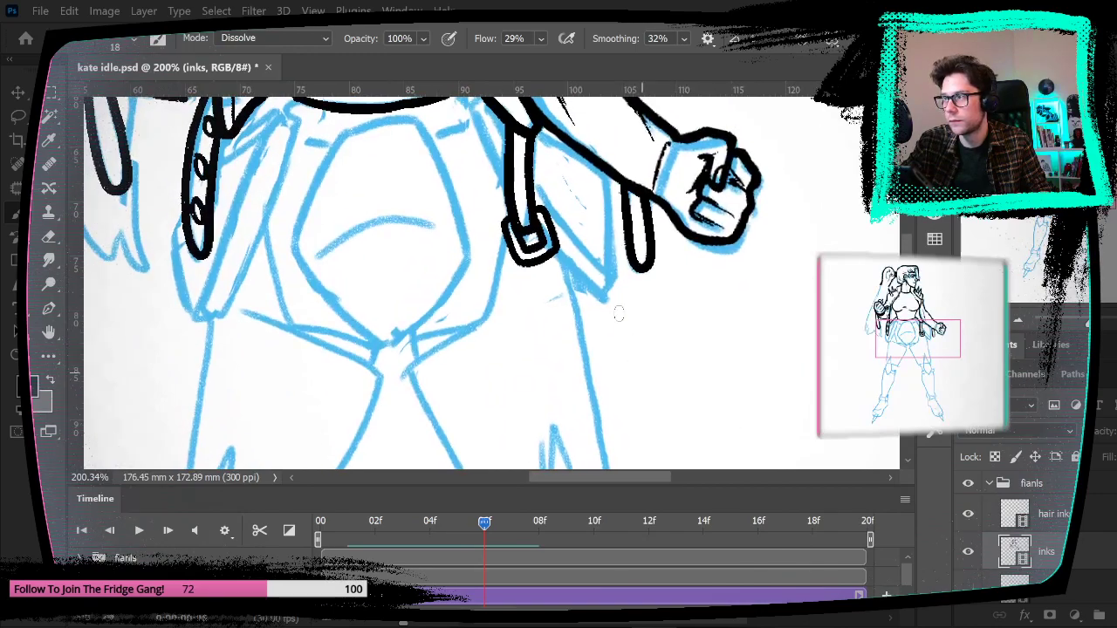
pyautogui.moveTo(661, 341); pyautogui.dragTo(547, 381)
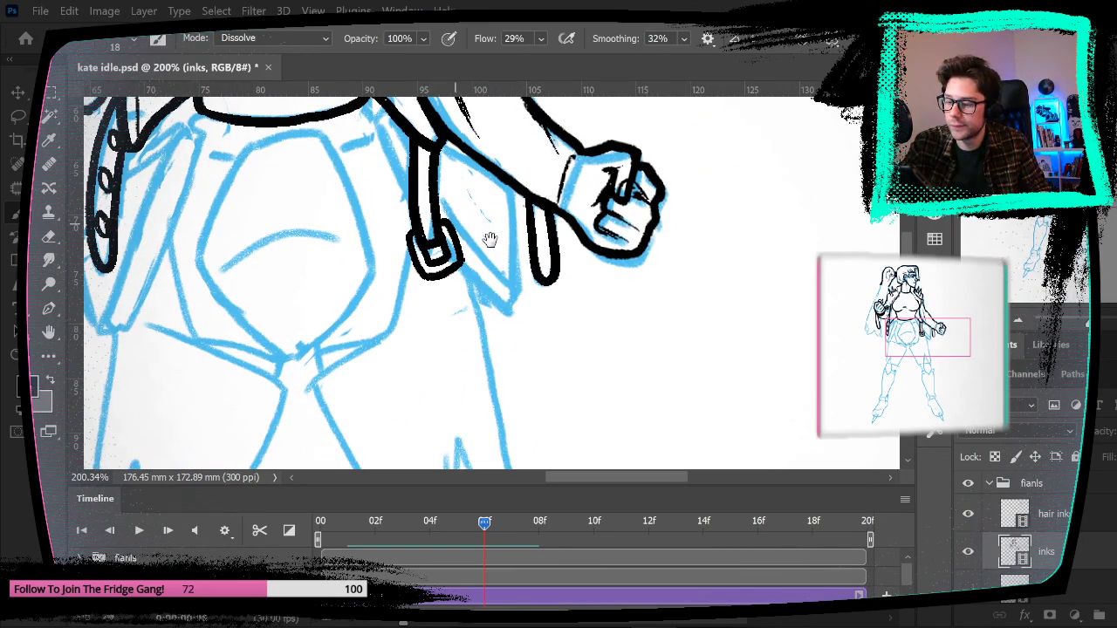
pyautogui.moveTo(484, 240); pyautogui.dragTo(532, 296)
pyautogui.moveTo(417, 190); pyautogui.dragTo(461, 264)
pyautogui.moveTo(505, 332)
pyautogui.mouseDown()
pyautogui.moveTo(537, 384)
pyautogui.moveTo(558, 392)
pyautogui.moveTo(494, 276)
pyautogui.moveTo(430, 183)
pyautogui.moveTo(417, 187)
pyautogui.mouseUp()
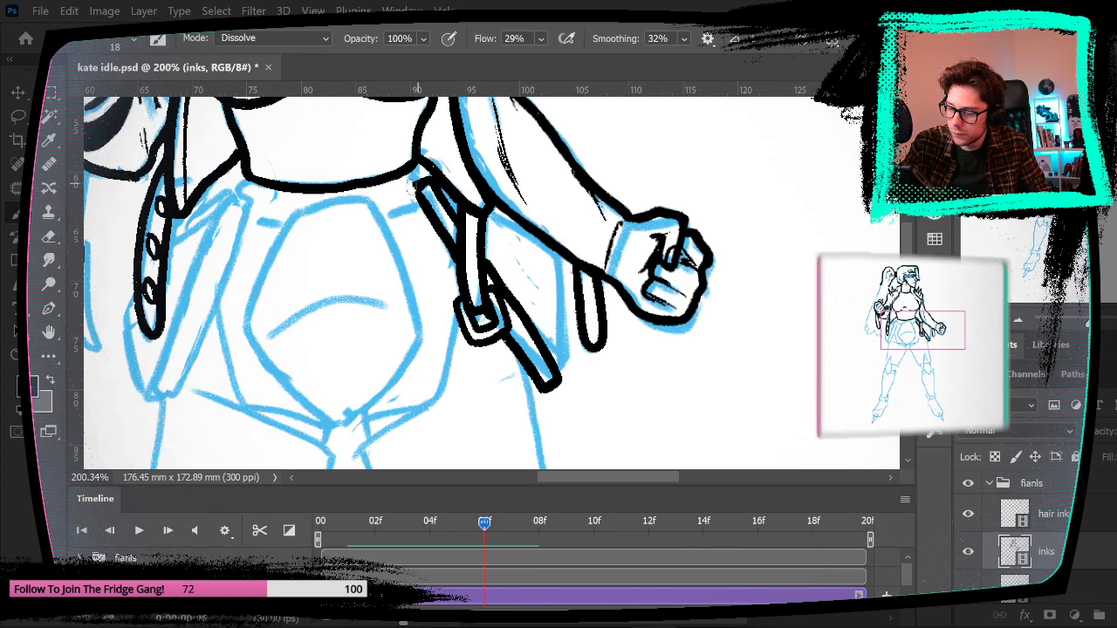
pyautogui.moveTo(482, 207); pyautogui.dragTo(558, 258)
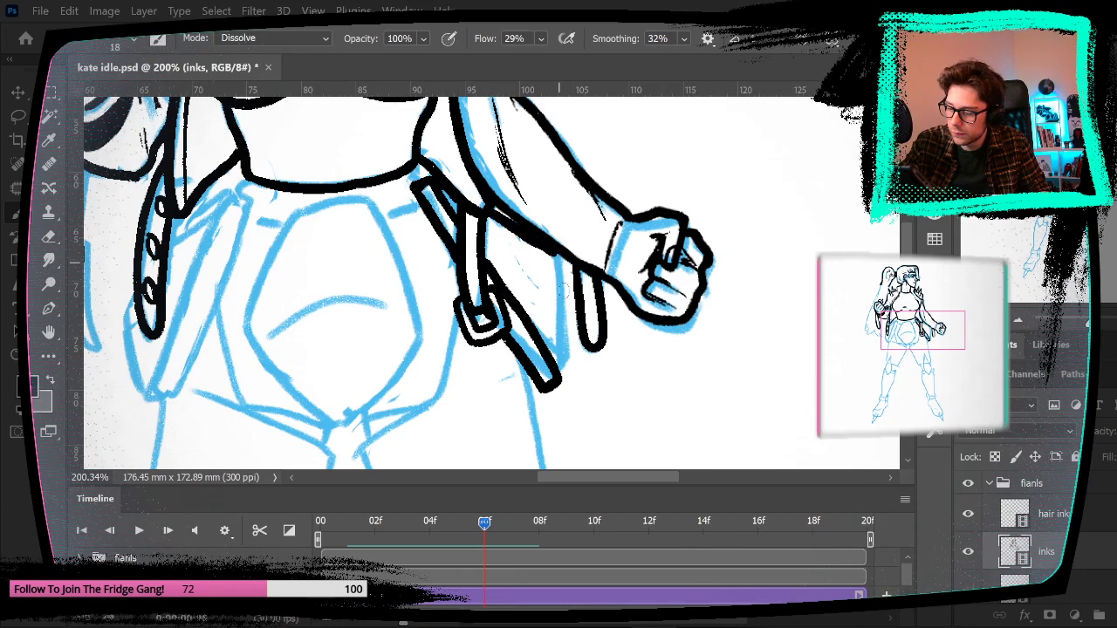
pyautogui.moveTo(553, 367); pyautogui.dragTo(546, 252)
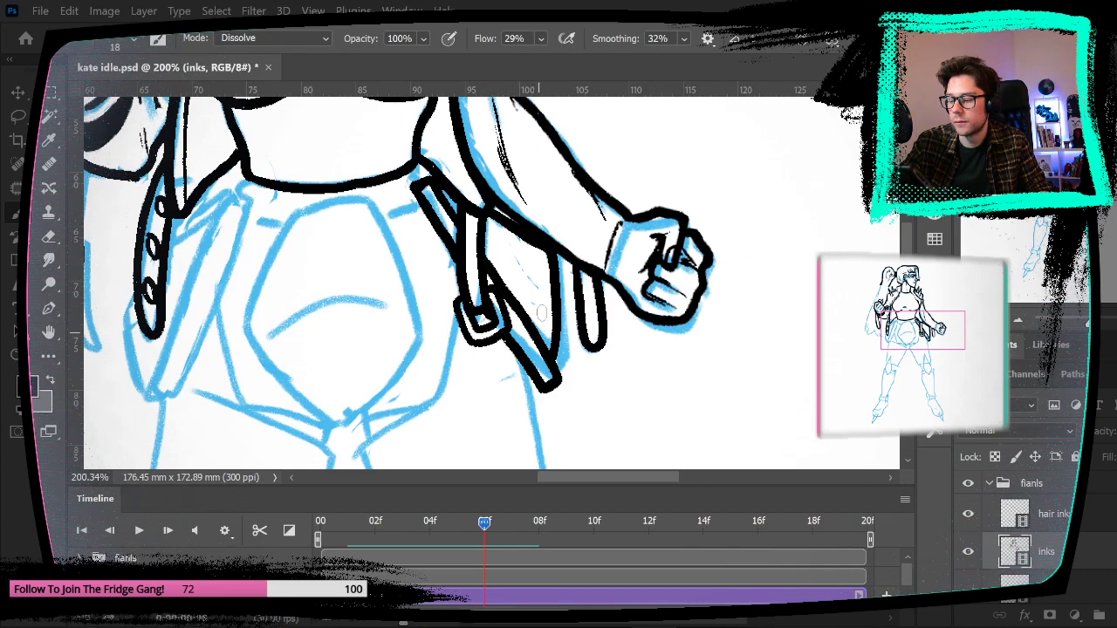
# Step: Ink the matching diagonal band and the flap's upper edge on the opposite hip, beside the strap with holes
pyautogui.moveTo(520, 264); pyautogui.dragTo(611, 230)
pyautogui.moveTo(345, 162); pyautogui.dragTo(251, 372)
pyautogui.hotkey('ctrl', 'z')
pyautogui.moveTo(344, 164)
pyautogui.mouseDown()
pyautogui.moveTo(262, 368)
pyautogui.moveTo(247, 356)
pyautogui.moveTo(258, 305)
pyautogui.moveTo(340, 159)
pyautogui.moveTo(238, 319)
pyautogui.moveTo(223, 255)
pyautogui.mouseUp()
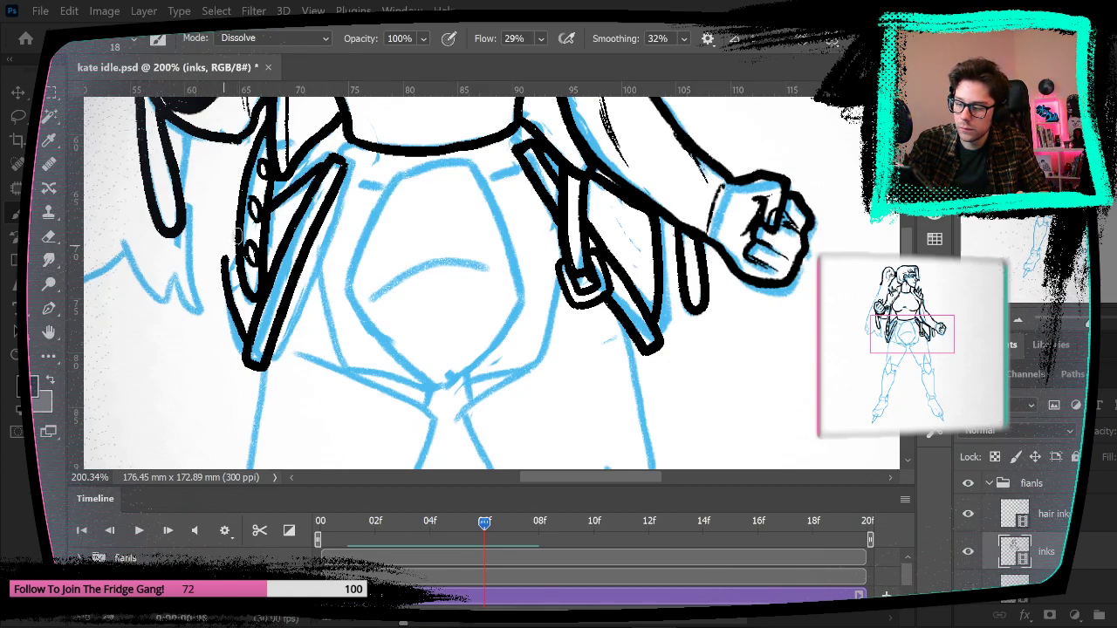
pyautogui.moveTo(234, 232); pyautogui.dragTo(223, 272)
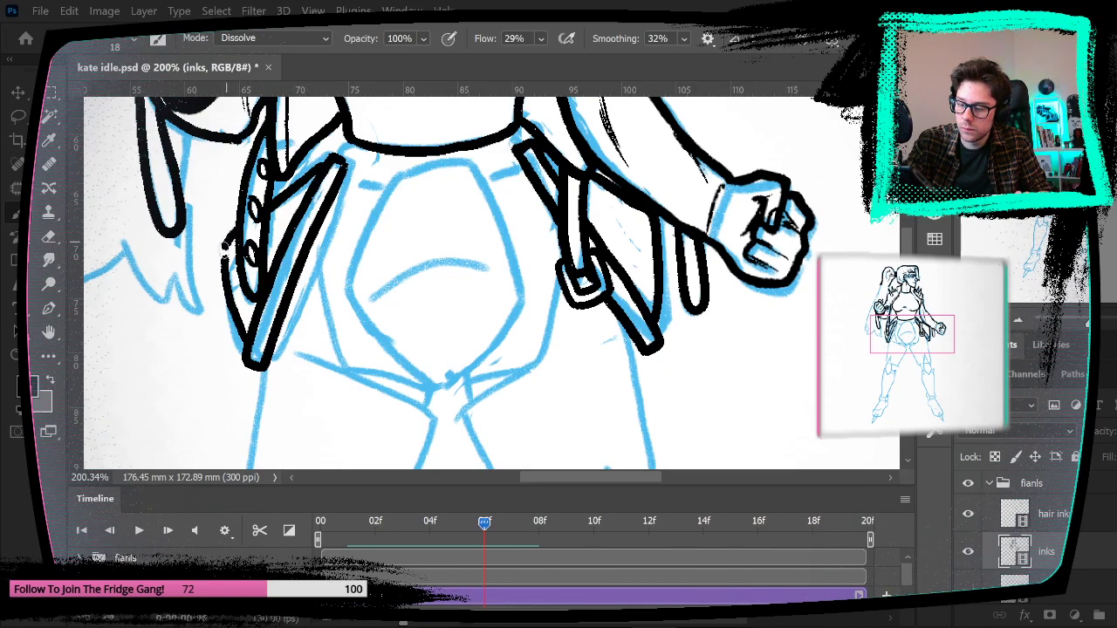
pyautogui.moveTo(613, 287); pyautogui.dragTo(580, 291)
pyautogui.press('Left')
pyautogui.press('Right')
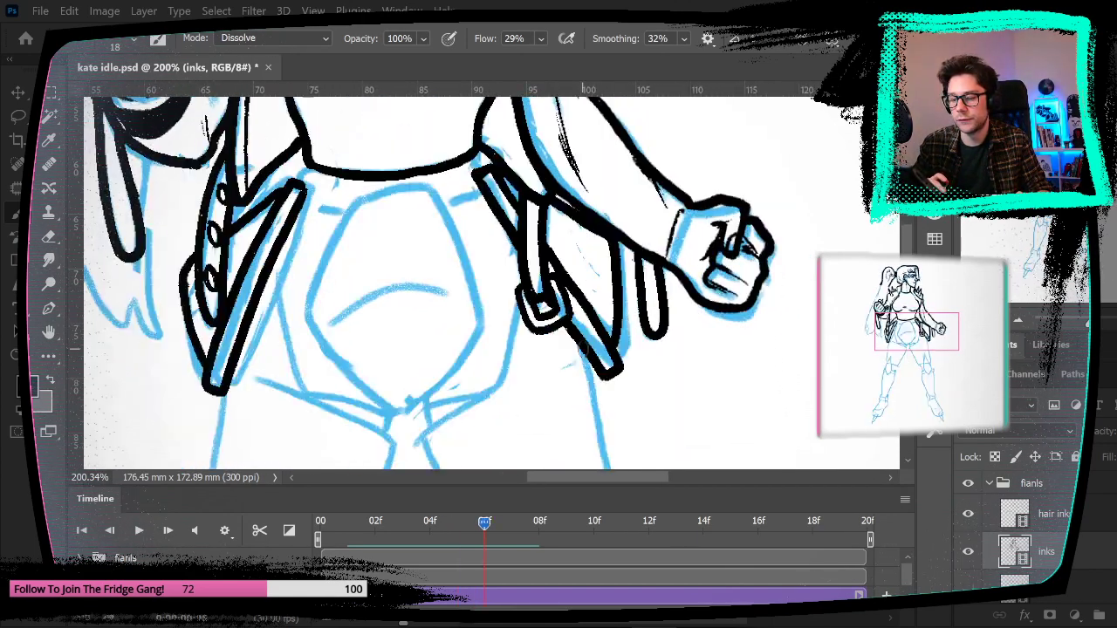
pyautogui.hotkey('ctrl', 'z')
pyautogui.hotkey('ctrl', 'z')
# Step: Ink an angular outer edge for the flap behind the strap with holes, comparing it with the preceding frame
pyautogui.moveTo(206, 375); pyautogui.dragTo(179, 283)
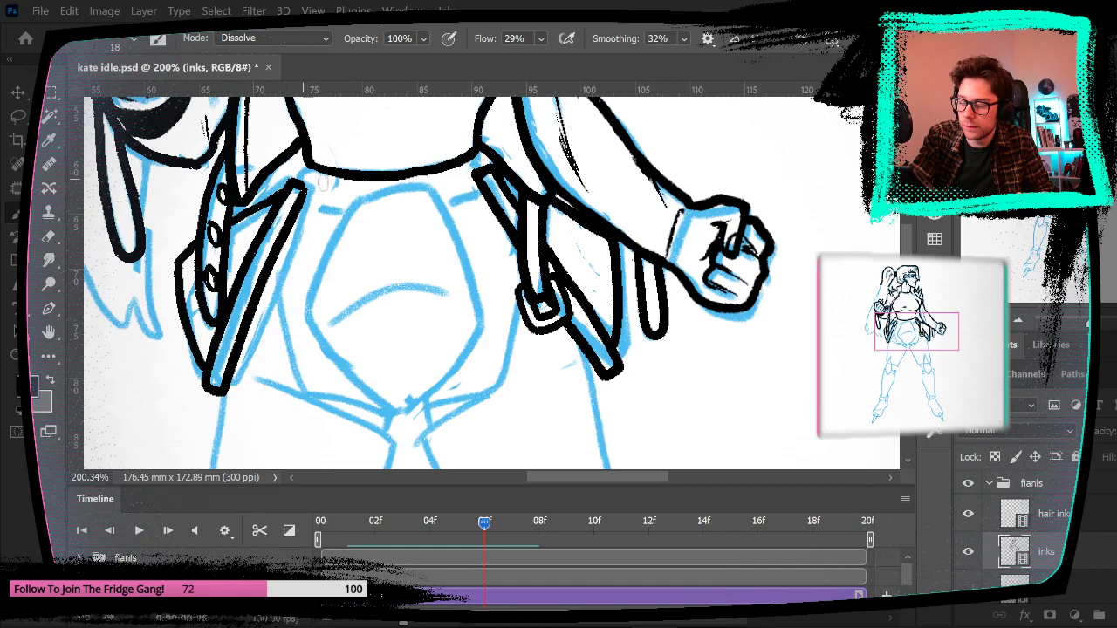
pyautogui.press('Left')
pyautogui.press('Right')
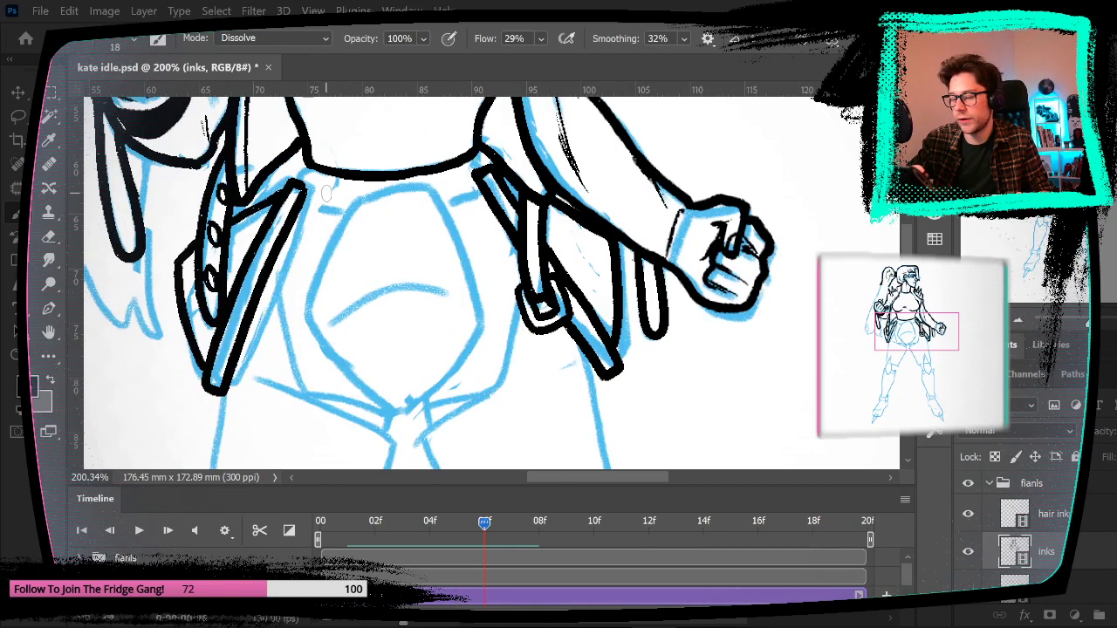
# Step: Ink the closed outer outline of the angular plate at the front of the hips along the blue rough
pyautogui.scroll(3, 563, 271)
pyautogui.scroll(-3, 563, 309)
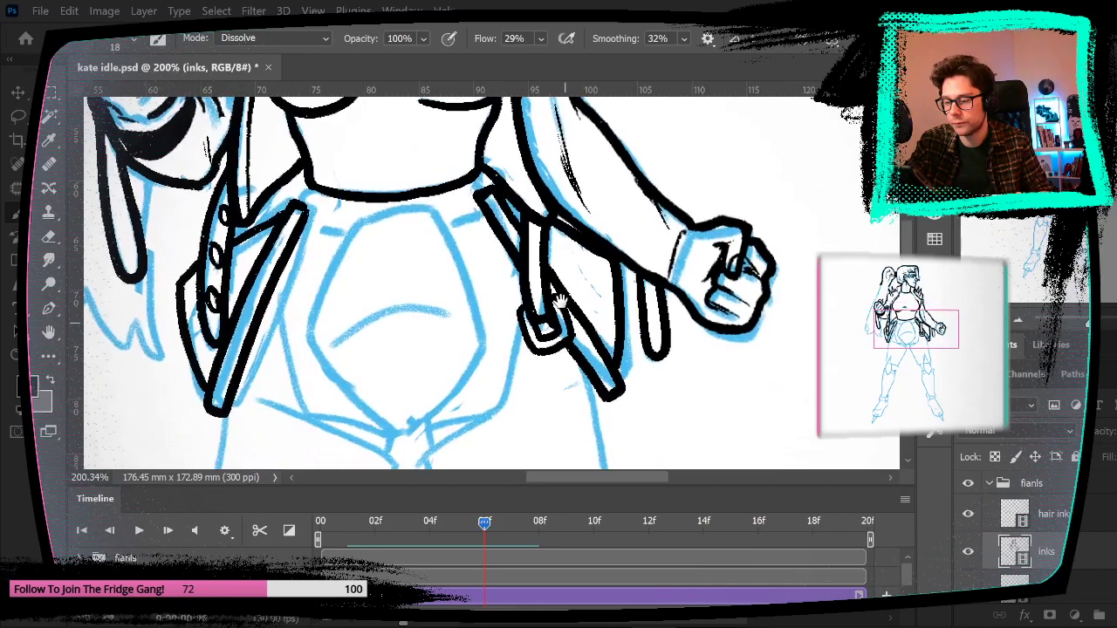
pyautogui.moveTo(358, 223)
pyautogui.mouseDown()
pyautogui.moveTo(304, 307)
pyautogui.moveTo(345, 389)
pyautogui.moveTo(405, 438)
pyautogui.moveTo(482, 349)
pyautogui.mouseUp()
pyautogui.moveTo(448, 236); pyautogui.dragTo(488, 351)
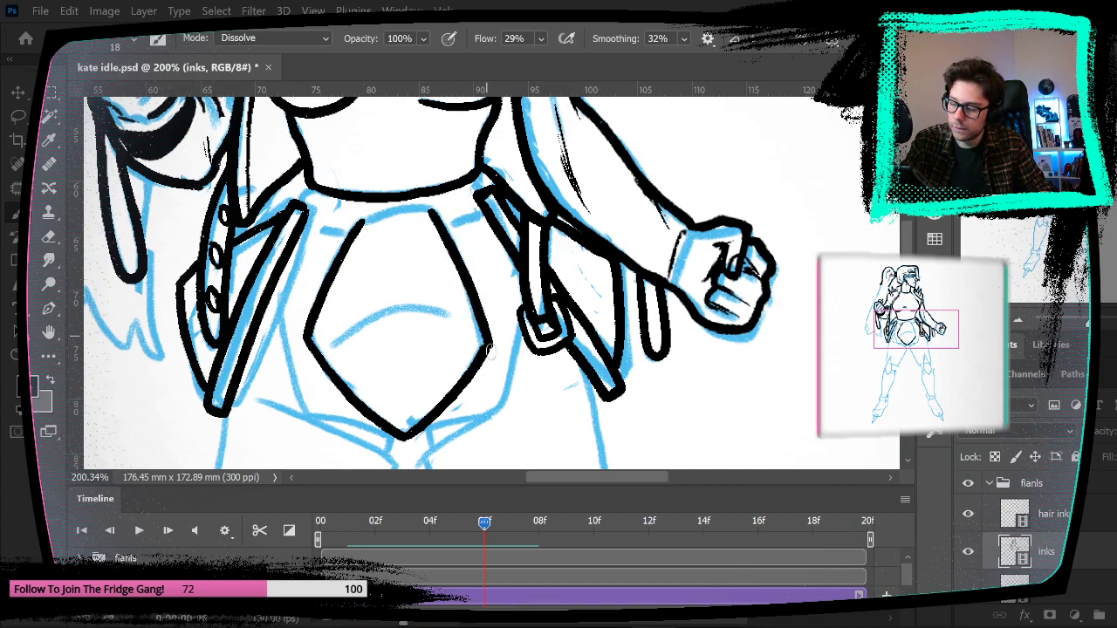
pyautogui.hotkey('ctrl', 'z')
pyautogui.moveTo(463, 267); pyautogui.dragTo(485, 351)
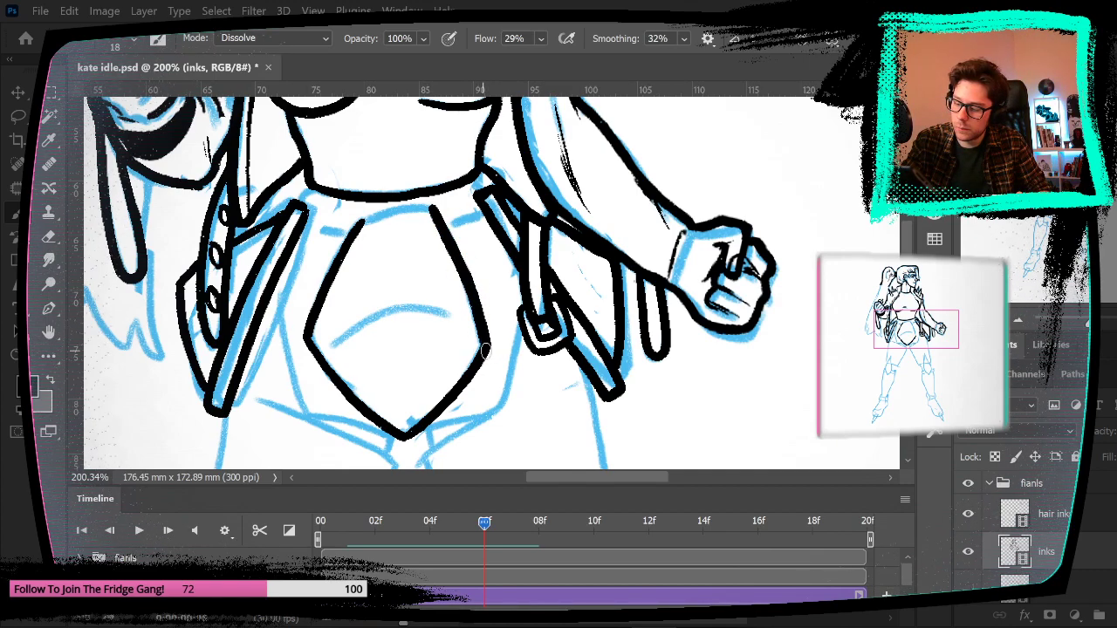
pyautogui.moveTo(361, 223); pyautogui.dragTo(433, 209)
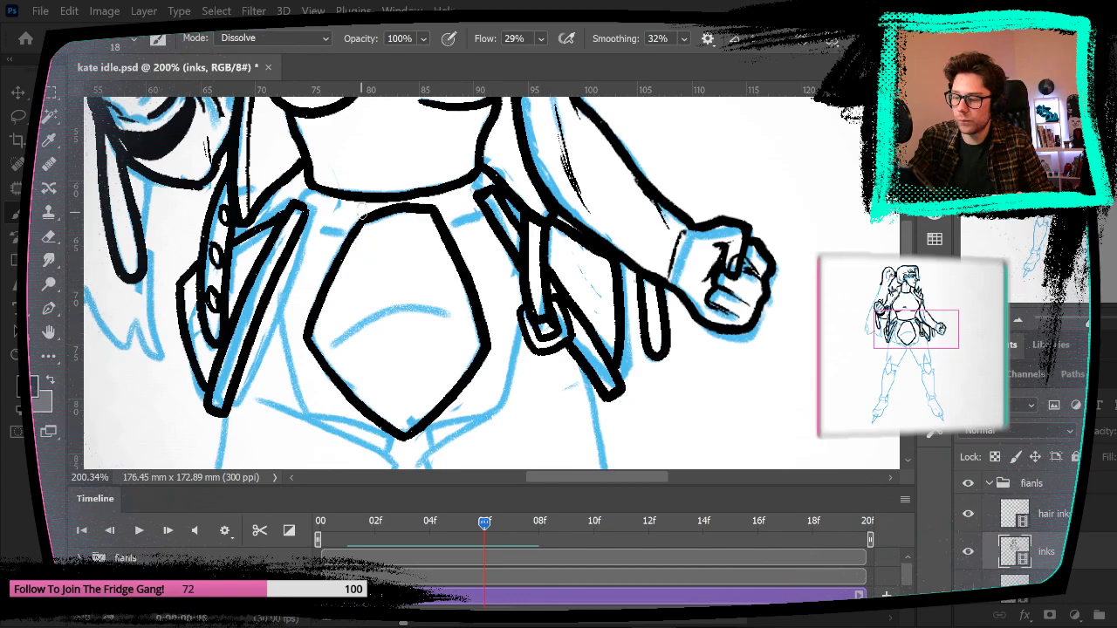
# Step: Ink the front hip plate's inner rim and the curved line across its middle, redoing strokes until they are clean
pyautogui.moveTo(363, 231)
pyautogui.mouseDown()
pyautogui.moveTo(324, 326)
pyautogui.moveTo(330, 351)
pyautogui.moveTo(323, 334)
pyautogui.moveTo(355, 387)
pyautogui.moveTo(408, 422)
pyautogui.moveTo(402, 383)
pyautogui.moveTo(416, 416)
pyautogui.moveTo(404, 427)
pyautogui.moveTo(471, 346)
pyautogui.moveTo(431, 228)
pyautogui.moveTo(380, 226)
pyautogui.moveTo(433, 228)
pyautogui.mouseUp()
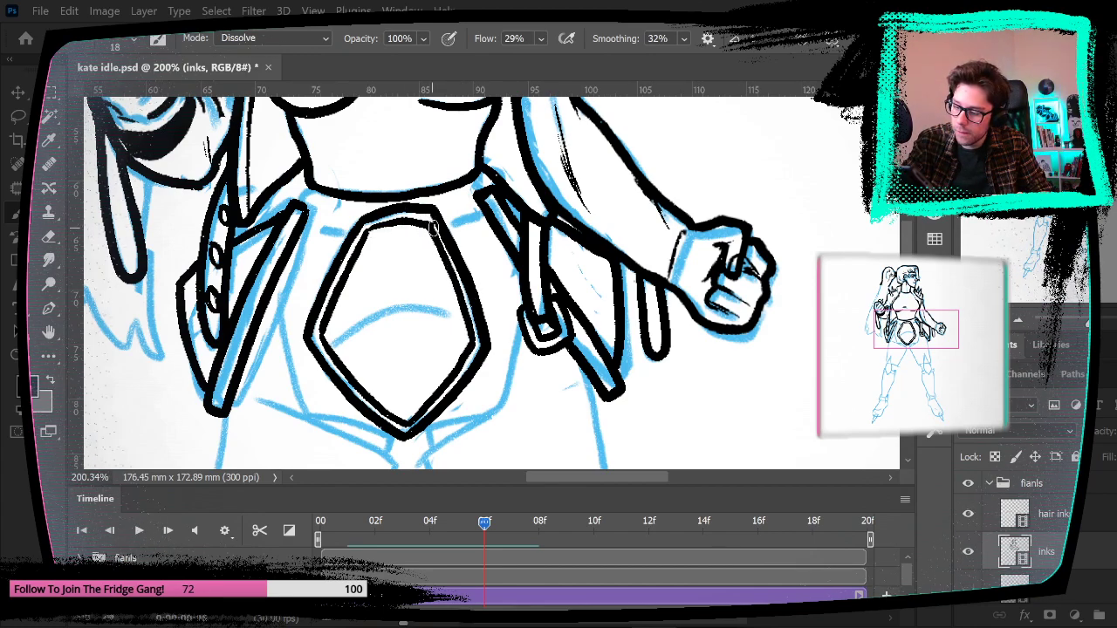
pyautogui.moveTo(337, 337)
pyautogui.mouseDown()
pyautogui.moveTo(442, 311)
pyautogui.moveTo(359, 321)
pyautogui.moveTo(444, 312)
pyautogui.mouseUp()
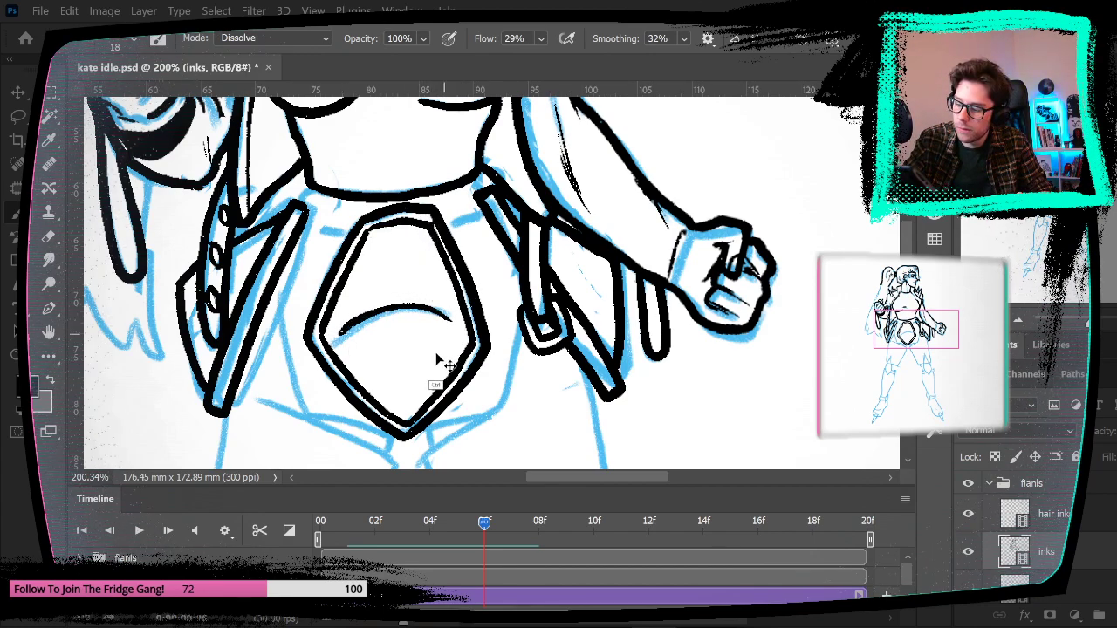
pyautogui.hotkey('ctrl', 'z')
pyautogui.hotkey('ctrl', 'z')
pyautogui.hotkey('ctrl', 'z')
pyautogui.moveTo(370, 230); pyautogui.dragTo(434, 231)
pyautogui.hotkey('ctrl', 'z')
pyautogui.hotkey('ctrl', 'z')
pyautogui.hotkey('ctrl', 'z')
pyautogui.moveTo(367, 234); pyautogui.dragTo(434, 231)
pyautogui.moveTo(337, 337); pyautogui.dragTo(418, 302)
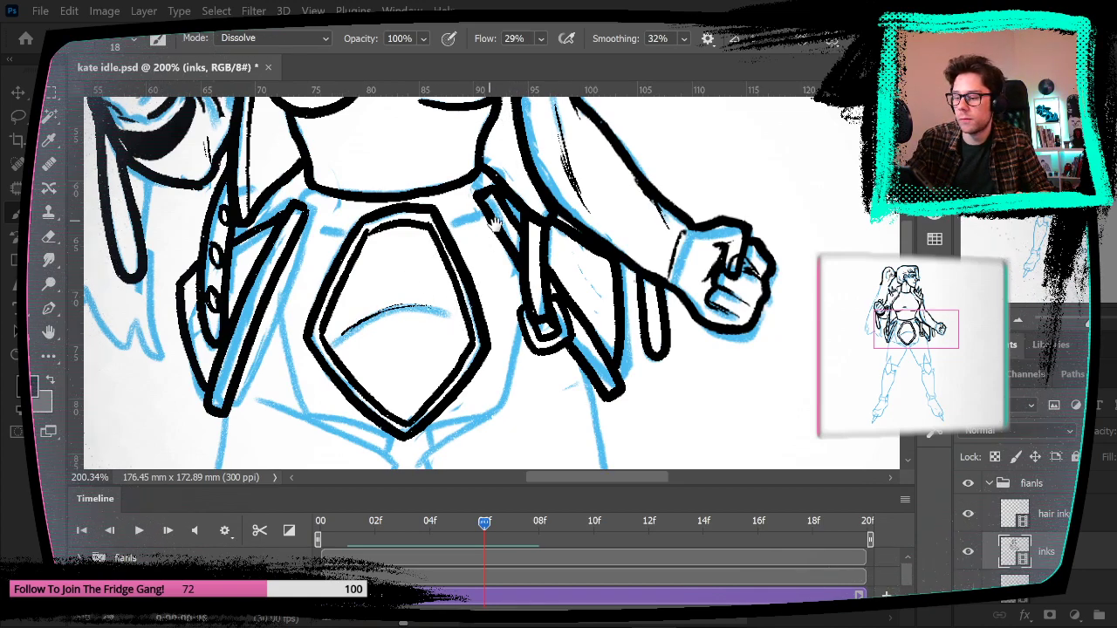
# Step: Ink the waistband's lower edge from the diagonal hip band to the upper corner of the front plate
pyautogui.moveTo(494, 225); pyautogui.dragTo(518, 334)
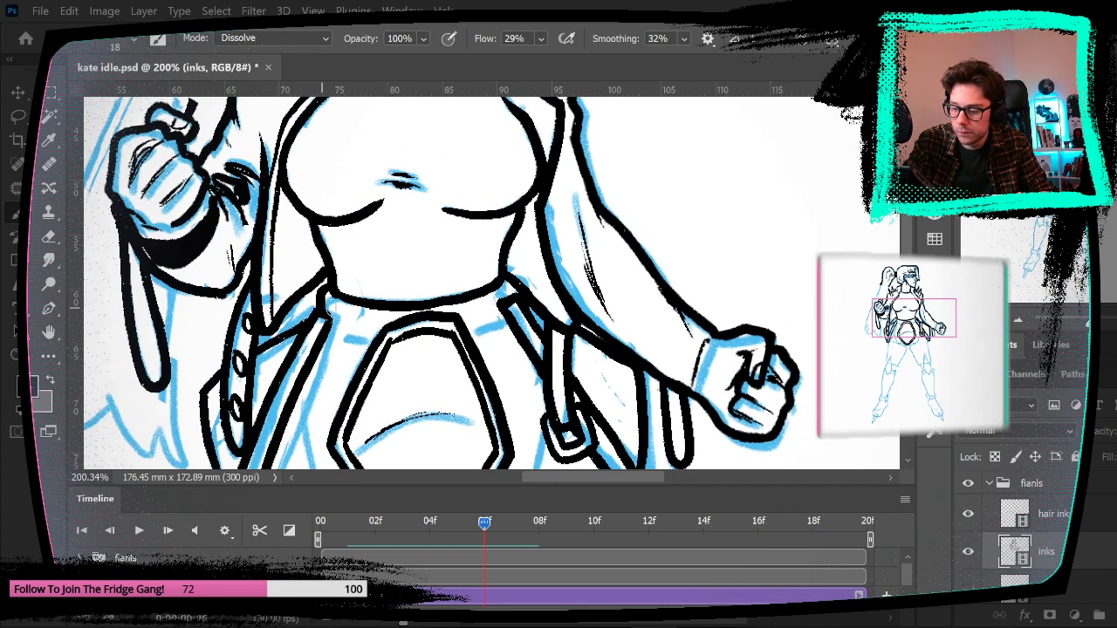
pyautogui.moveTo(328, 326); pyautogui.dragTo(384, 333)
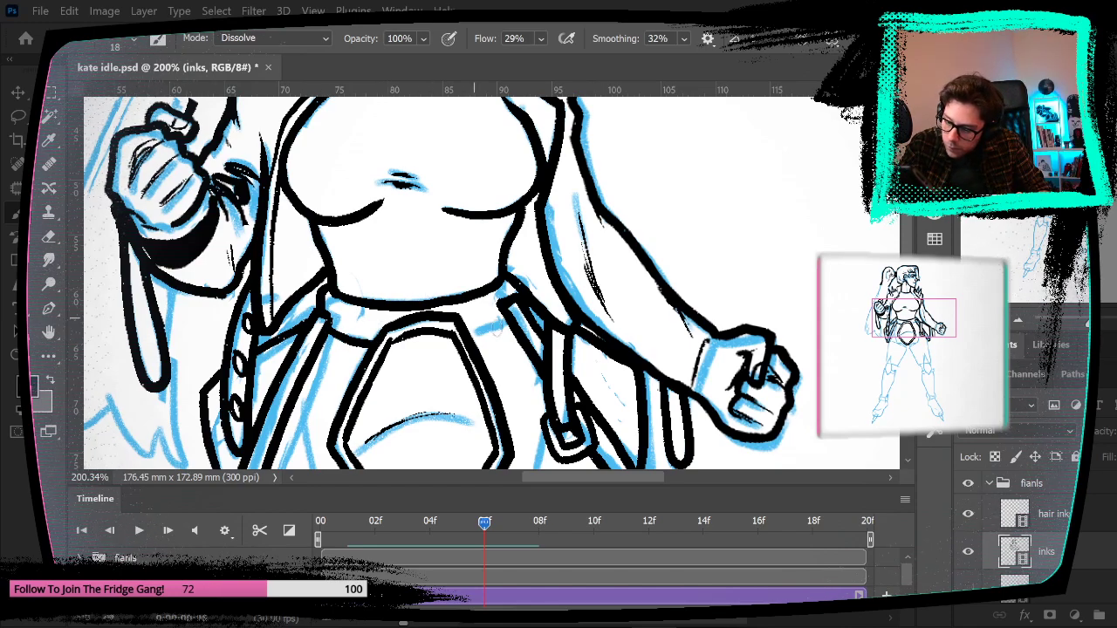
# Step: Ink the belt line at the waist between the central plate and her left hip strap
pyautogui.moveTo(471, 330); pyautogui.dragTo(513, 299)
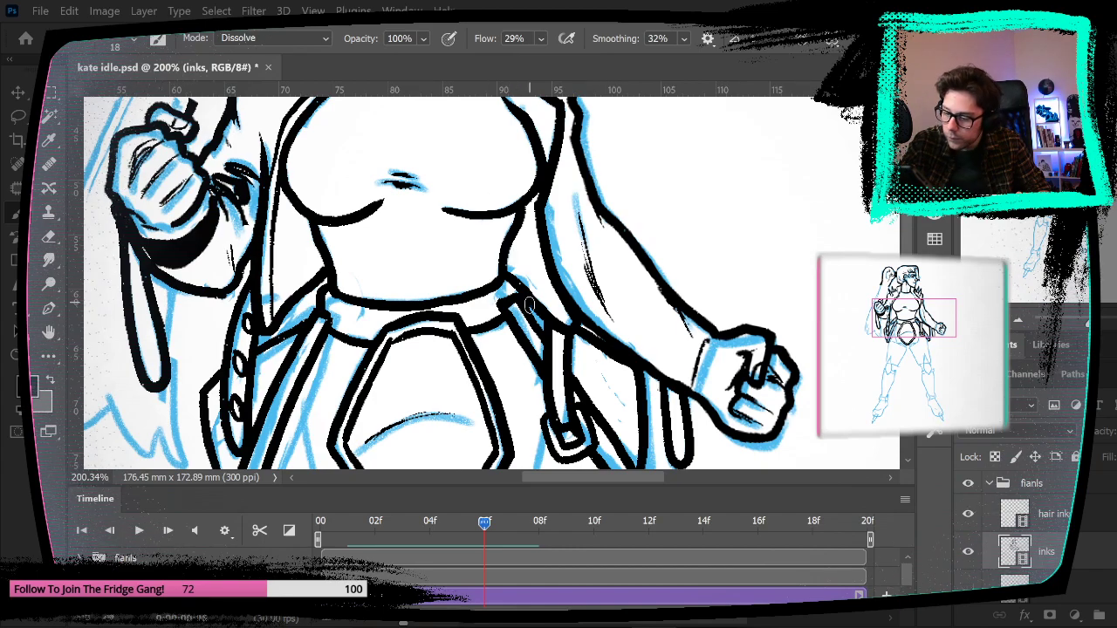
# Step: Step through the earlier and following animation frames to compare the full-figure pose with frame 6
pyautogui.click(312, 11)
pyautogui.click(407, 159)
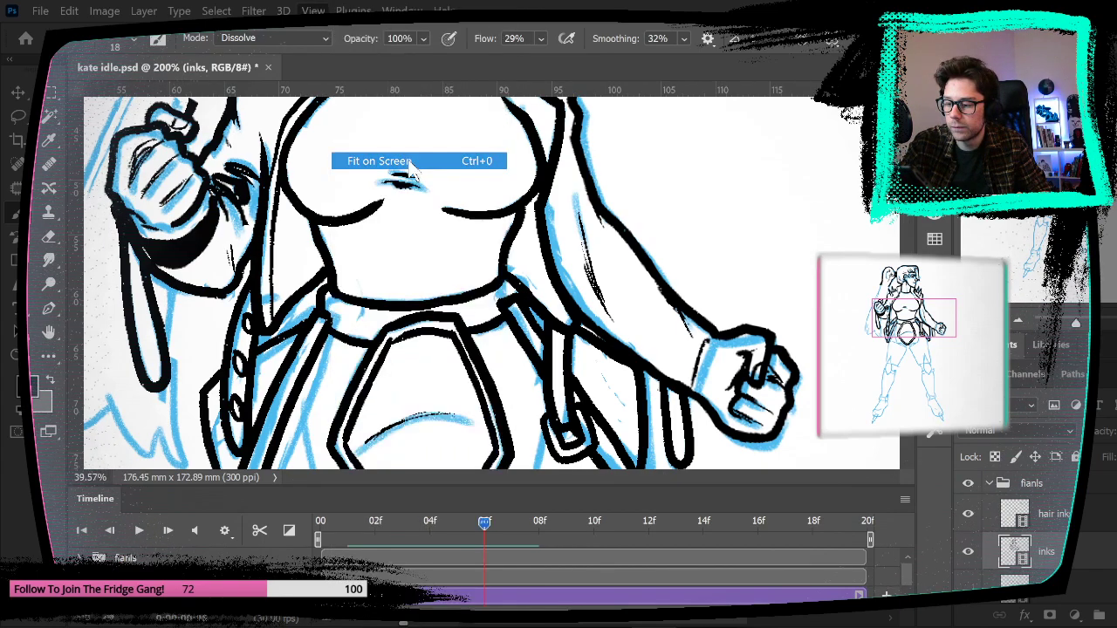
pyautogui.press('Left')
pyautogui.press('Left')
pyautogui.press('Left')
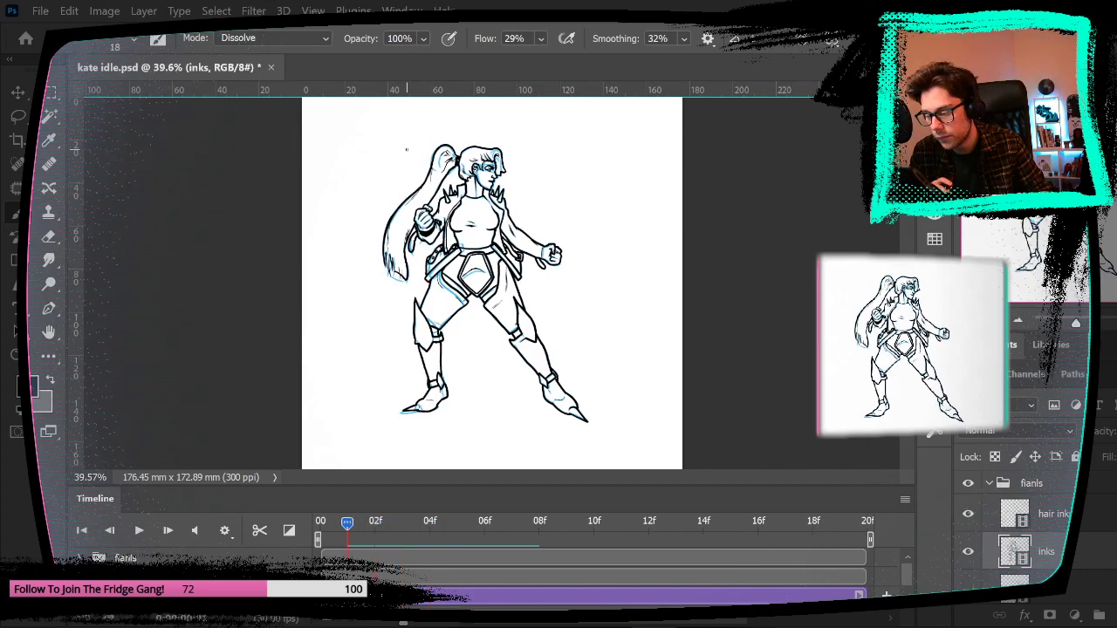
pyautogui.press('Right')
pyautogui.press('Right')
pyautogui.press('Right')
pyautogui.press('Right')
pyautogui.press('Right')
pyautogui.press('Left')
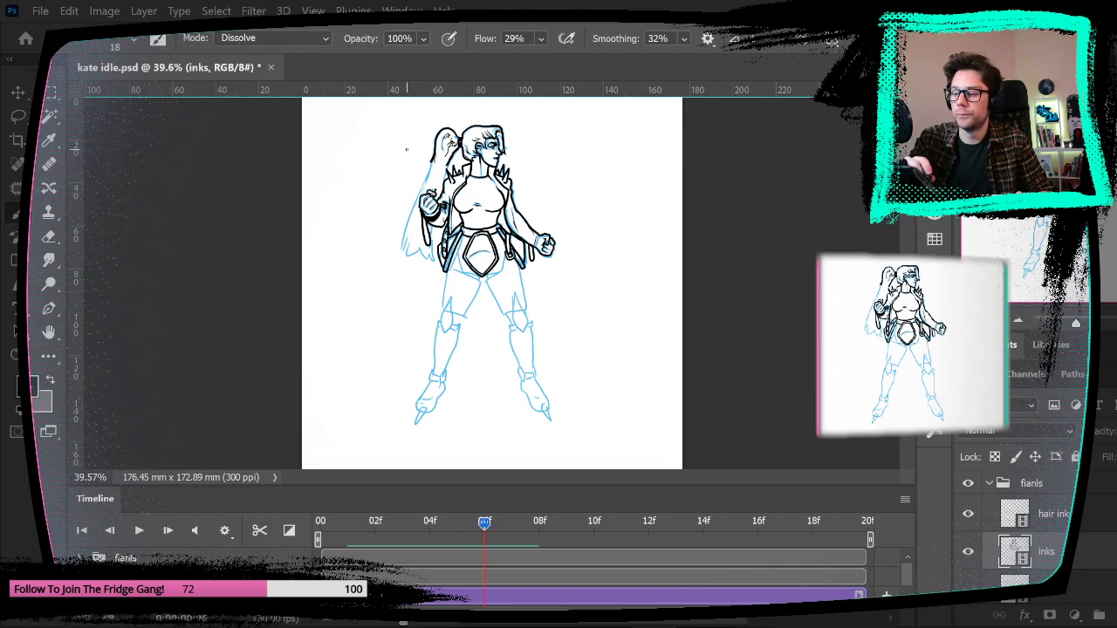
# Step: Ink the hip line curving from below the central belt plate up to the strap buckle on her left hip
pyautogui.press('z')
pyautogui.moveTo(525, 210); pyautogui.dragTo(563, 254)
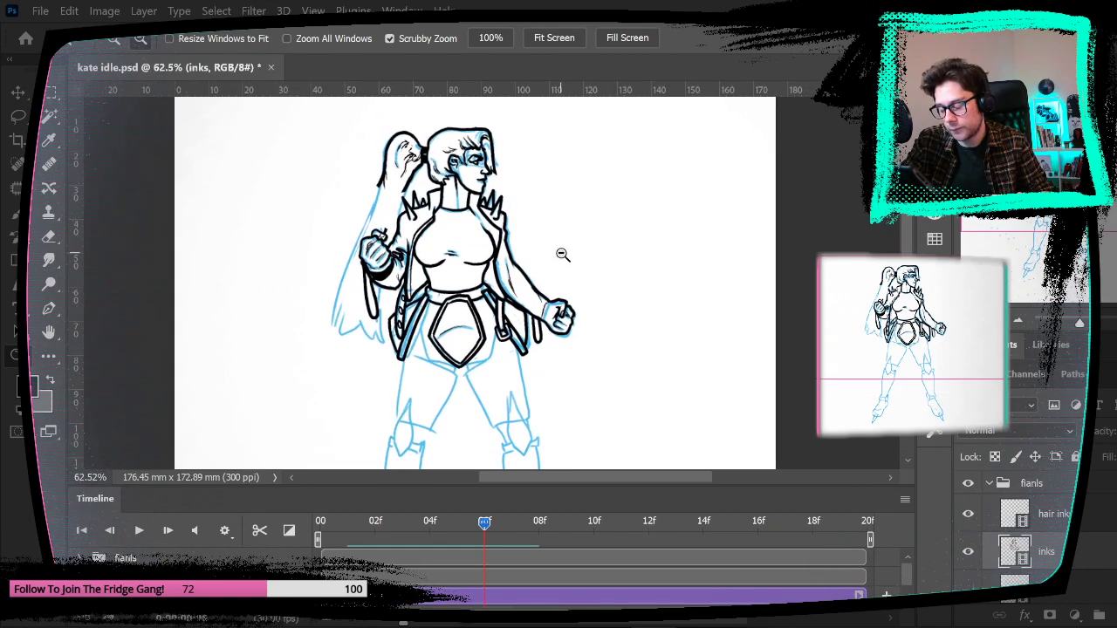
pyautogui.press('space')
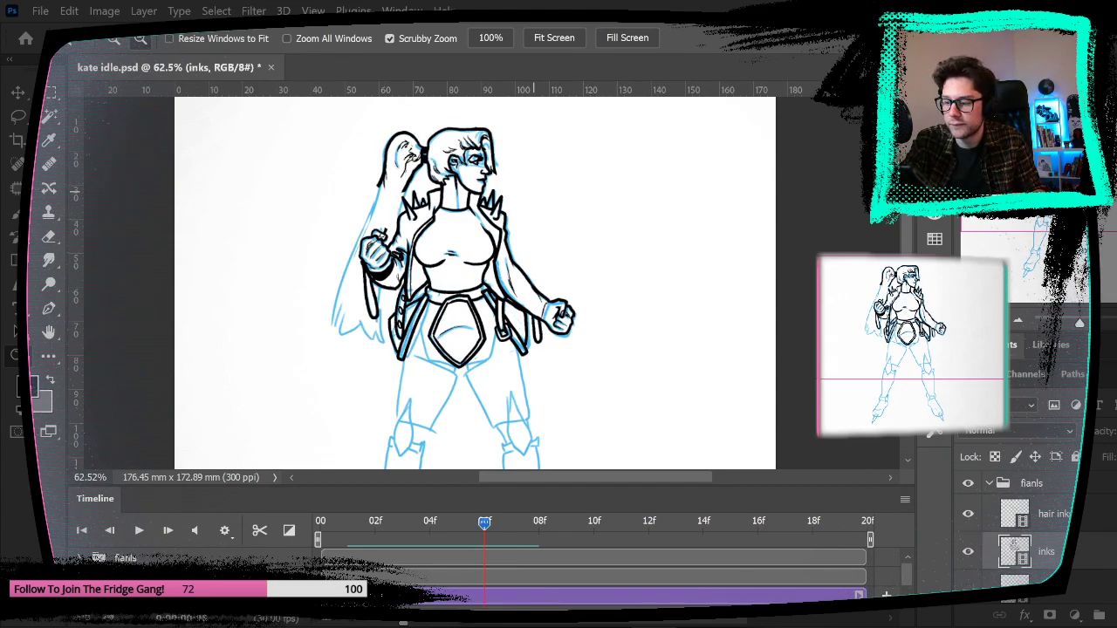
pyautogui.moveTo(561, 242)
pyautogui.mouseDown()
pyautogui.moveTo(578, 258)
pyautogui.moveTo(573, 299)
pyautogui.moveTo(549, 209)
pyautogui.moveTo(588, 314)
pyautogui.moveTo(511, 274)
pyautogui.moveTo(518, 260)
pyautogui.moveTo(484, 233)
pyautogui.mouseUp()
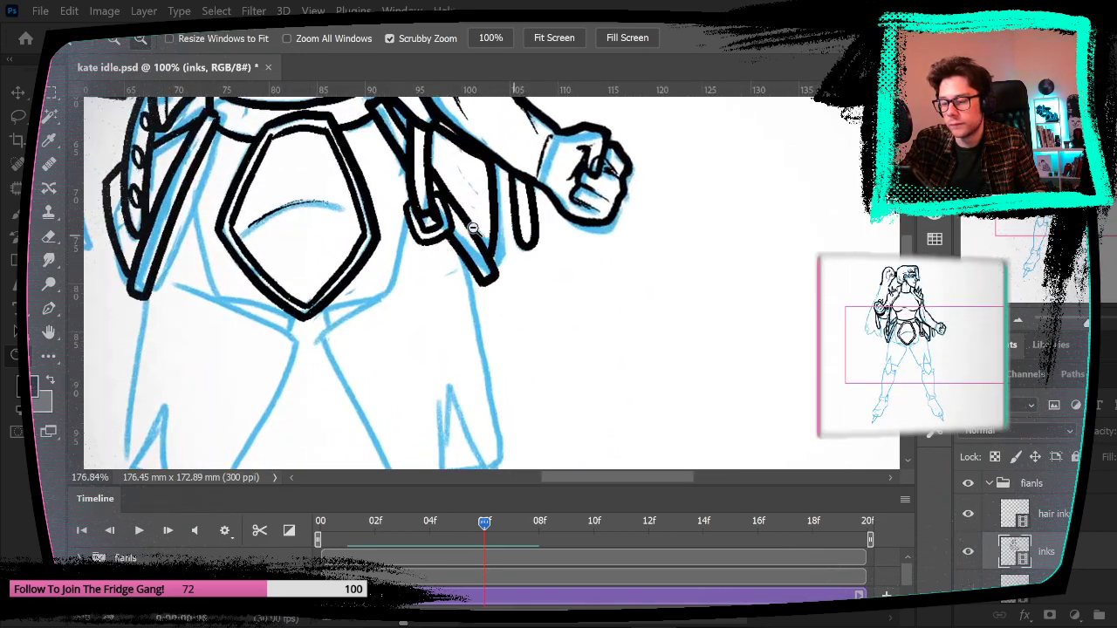
pyautogui.press('b')
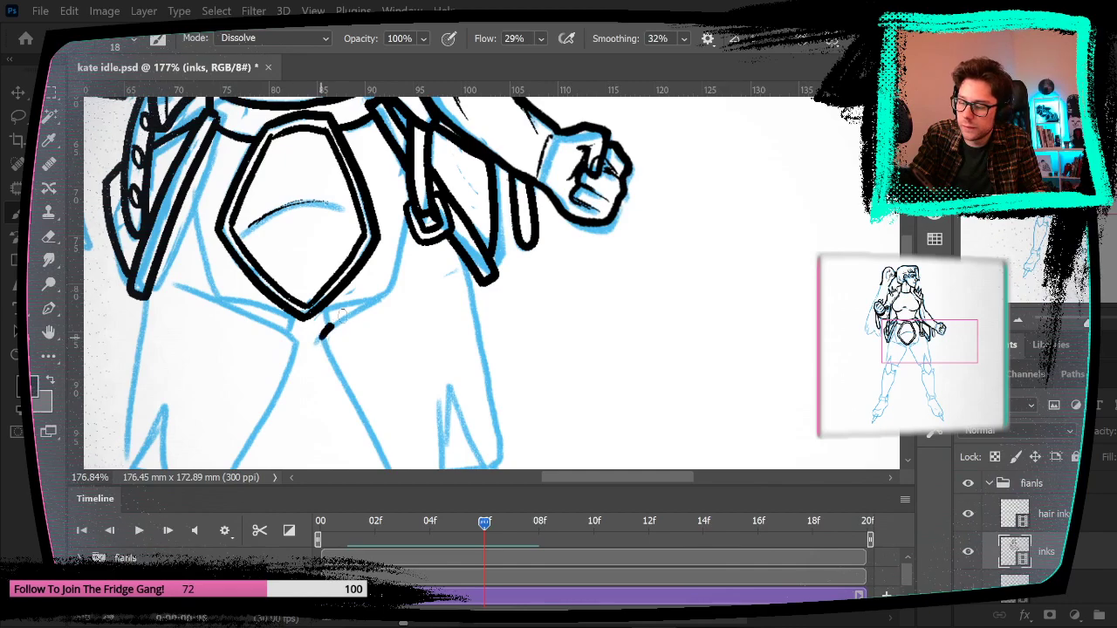
pyautogui.moveTo(337, 319); pyautogui.dragTo(383, 291)
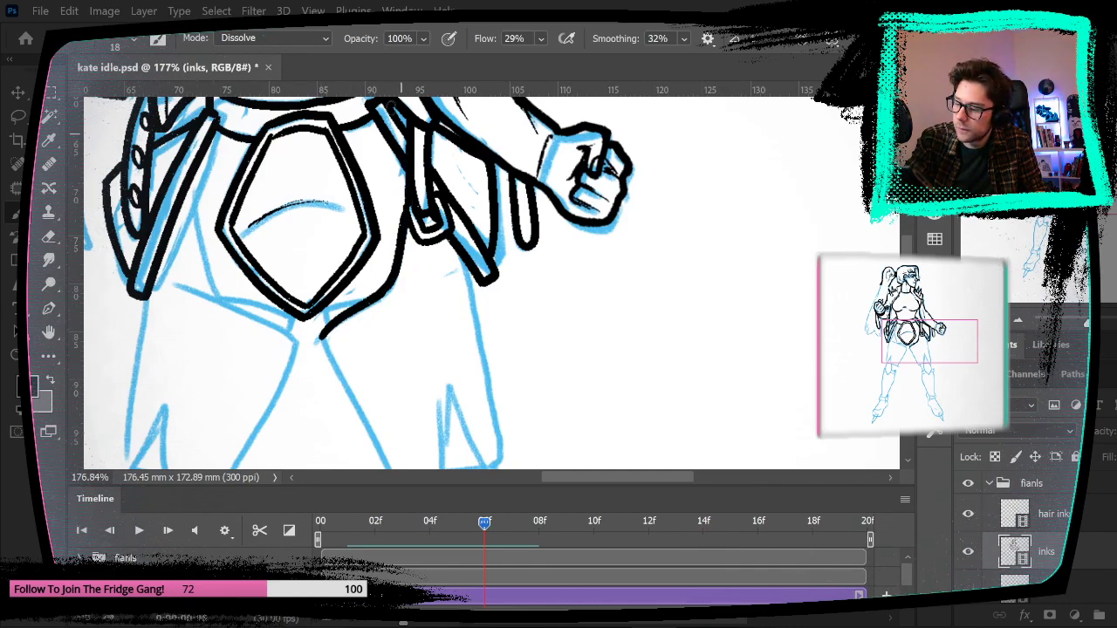
# Step: Ink the pointed knee guard on the character's left leg, including its side tabs and V-shaped lower edge
pyautogui.moveTo(451, 317); pyautogui.dragTo(407, 189)
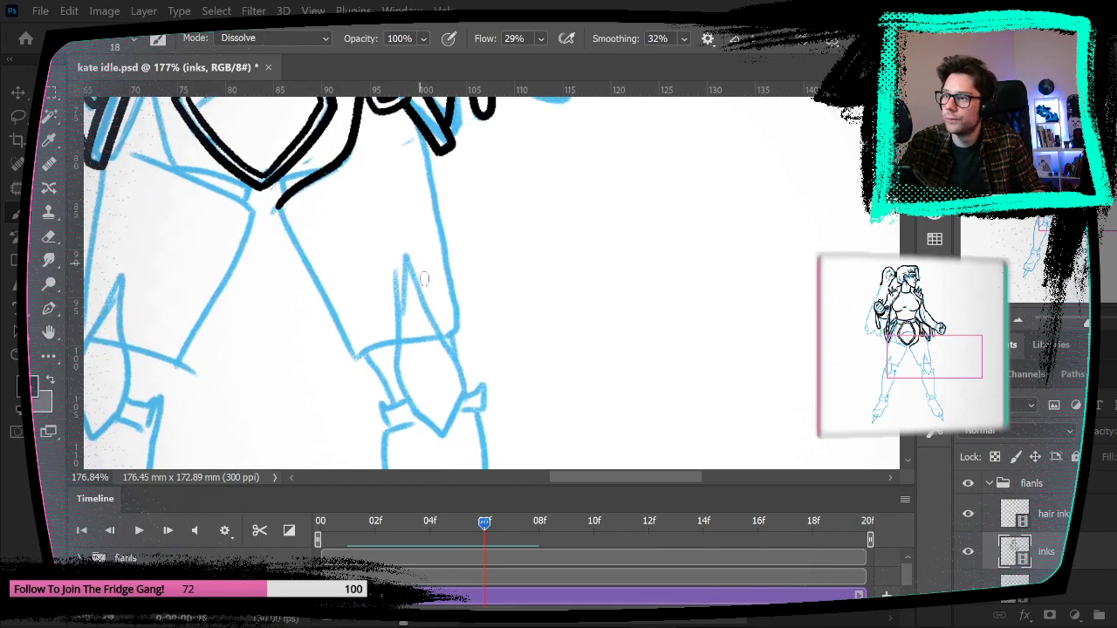
pyautogui.moveTo(456, 375); pyautogui.dragTo(516, 250)
pyautogui.moveTo(431, 279)
pyautogui.mouseDown()
pyautogui.moveTo(437, 124)
pyautogui.moveTo(453, 138)
pyautogui.moveTo(438, 137)
pyautogui.moveTo(500, 288)
pyautogui.mouseUp()
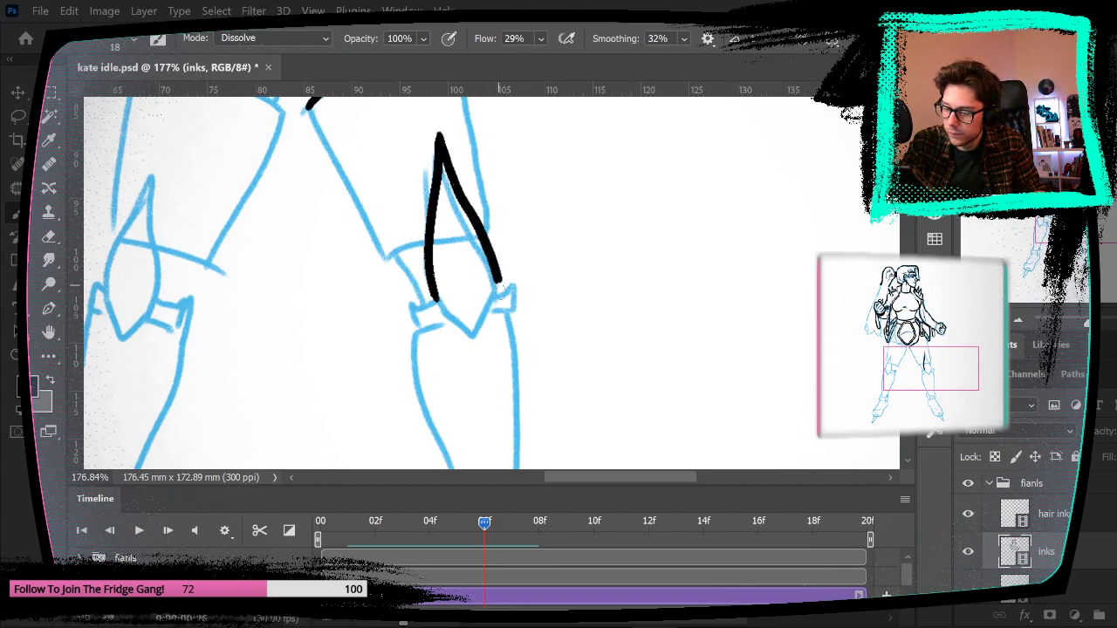
pyautogui.moveTo(424, 303)
pyautogui.mouseDown()
pyautogui.moveTo(404, 305)
pyautogui.moveTo(410, 338)
pyautogui.mouseUp()
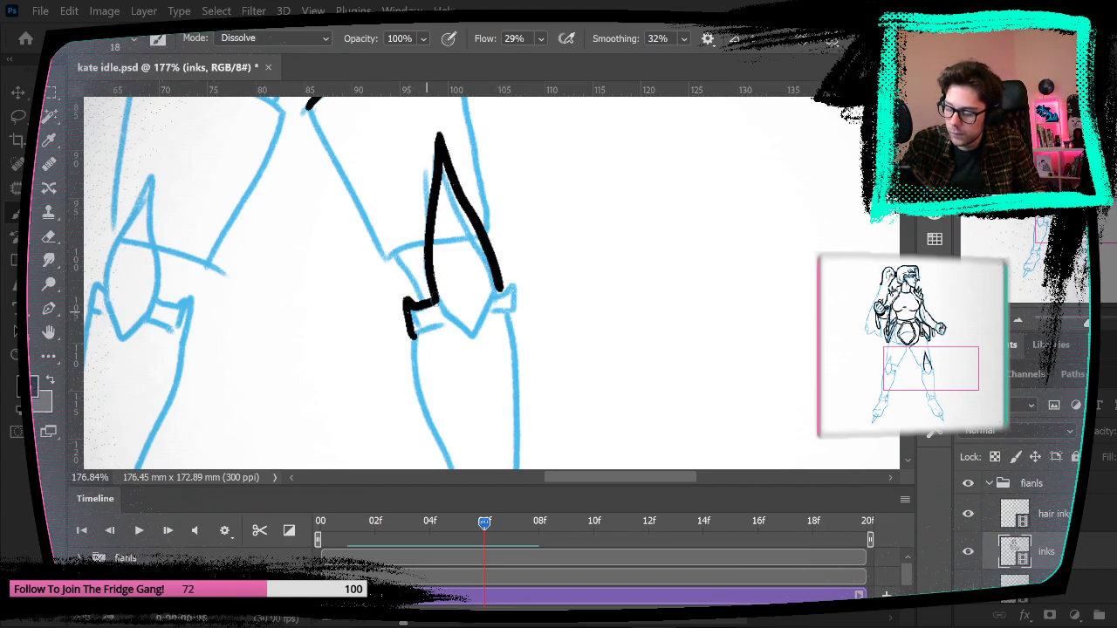
pyautogui.moveTo(493, 321); pyautogui.dragTo(518, 312)
# Step: Ink both side contours of the left shin from the knee guard down to the ankle cuff
pyautogui.moveTo(533, 354)
pyautogui.mouseDown()
pyautogui.moveTo(558, 298)
pyautogui.moveTo(549, 192)
pyautogui.mouseUp()
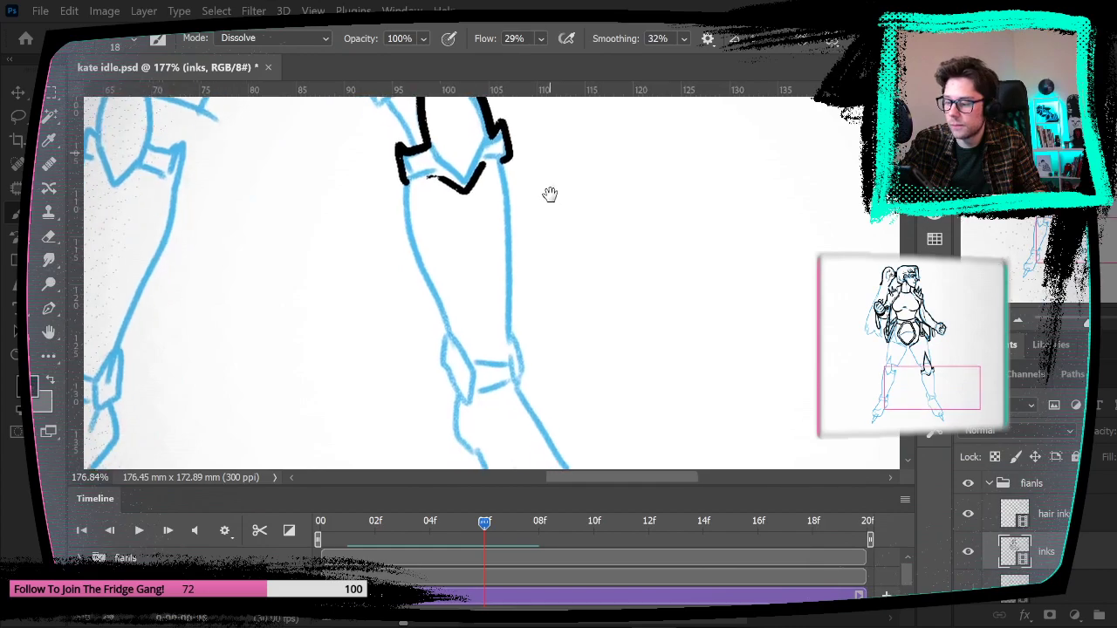
pyautogui.moveTo(403, 163)
pyautogui.mouseDown()
pyautogui.moveTo(412, 235)
pyautogui.moveTo(448, 316)
pyautogui.mouseUp()
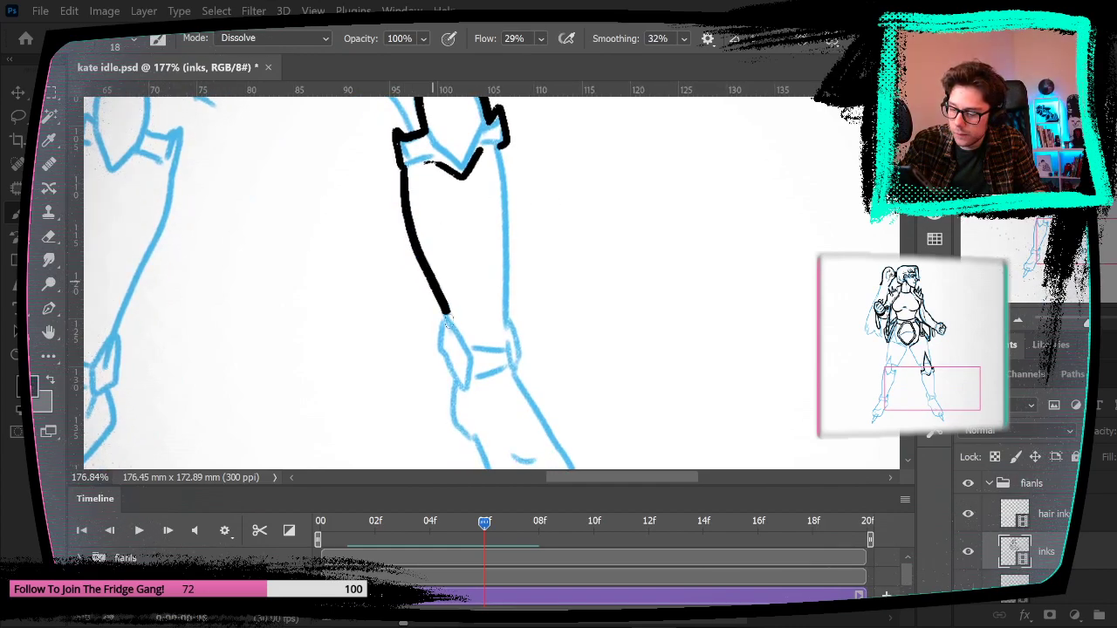
pyautogui.moveTo(506, 336)
pyautogui.mouseDown()
pyautogui.moveTo(498, 142)
pyautogui.moveTo(601, 343)
pyautogui.moveTo(602, 262)
pyautogui.mouseUp()
# Step: Flip repeatedly between frame 6 and the preceding frame to compare the newly inked leg with the whole figure in view
pyautogui.click(314, 11)
pyautogui.click(408, 162)
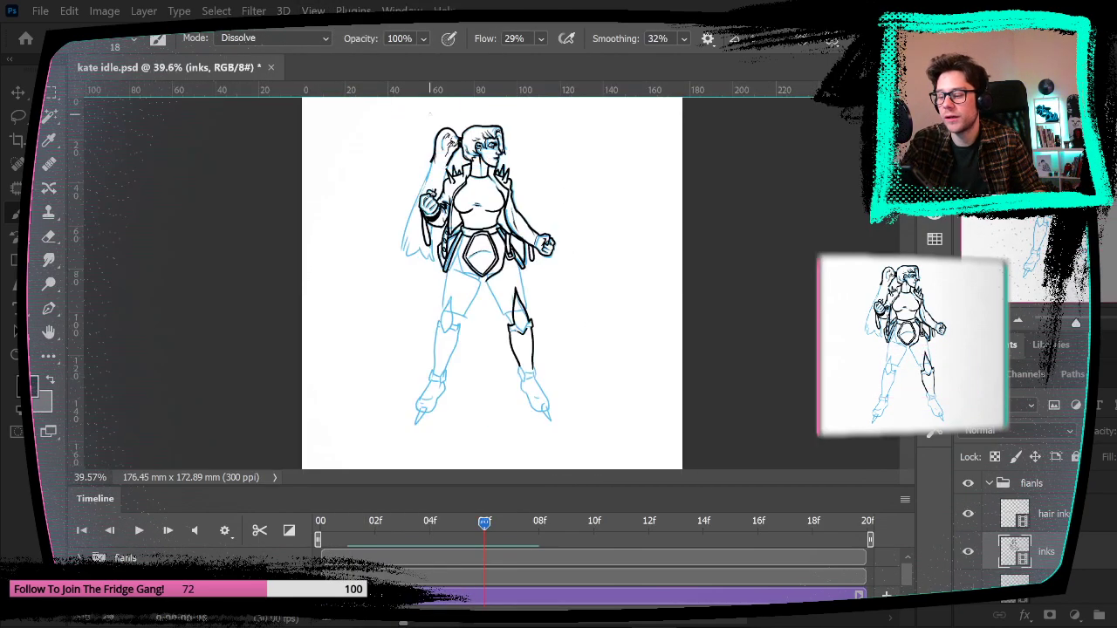
pyautogui.press('Left')
pyautogui.press('Right')
pyautogui.press('Left')
pyautogui.press('Right')
pyautogui.press('Left')
pyautogui.press('Right')
pyautogui.press('Left')
pyautogui.press('Right')
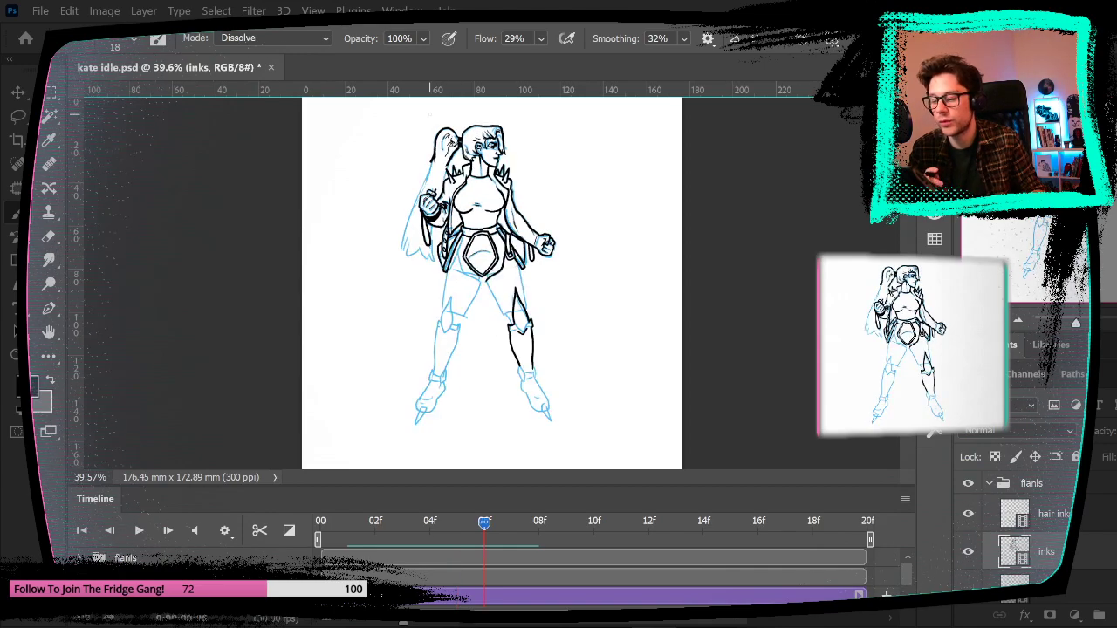
# Step: Lasso the inked knee guard on the left leg and move it slightly down over the shin
pyautogui.hotkey('ctrl', 'space')
pyautogui.moveTo(492, 279)
pyautogui.mouseDown()
pyautogui.moveTo(601, 316)
pyautogui.moveTo(521, 216)
pyautogui.mouseUp()
pyautogui.moveTo(547, 257); pyautogui.dragTo(589, 283)
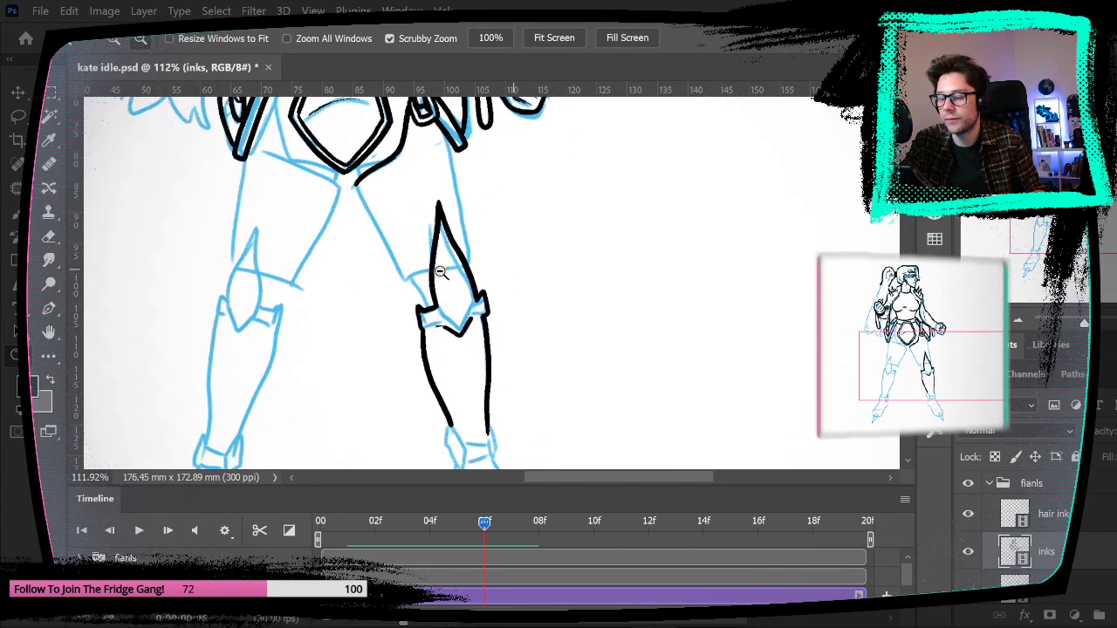
pyautogui.click(19, 119)
pyautogui.moveTo(452, 348)
pyautogui.mouseDown()
pyautogui.moveTo(501, 322)
pyautogui.moveTo(441, 180)
pyautogui.moveTo(408, 332)
pyautogui.mouseUp()
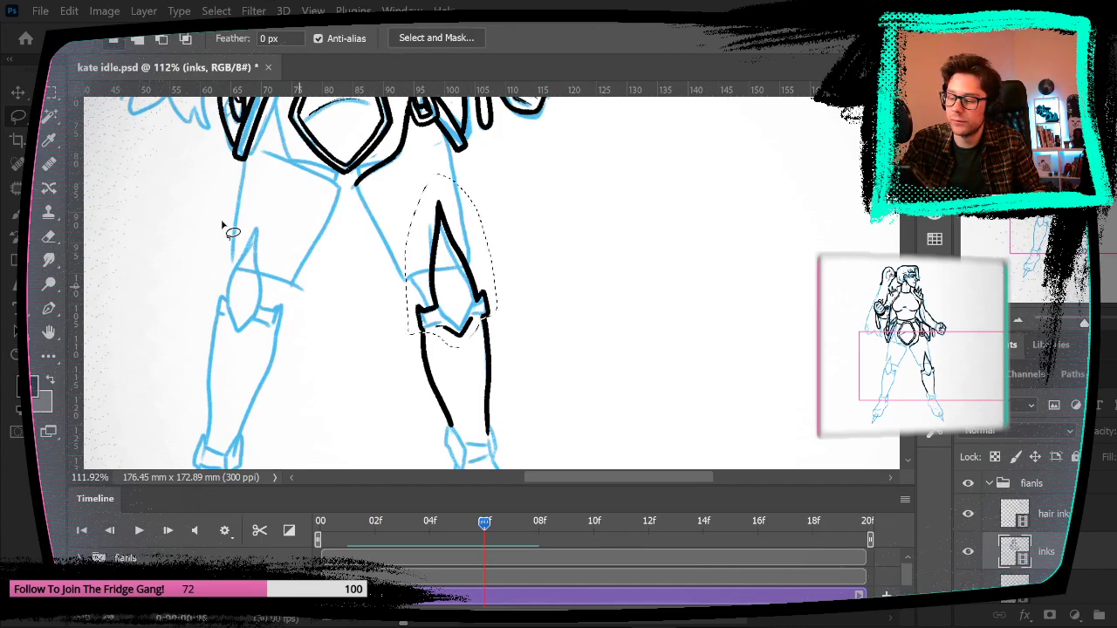
pyautogui.press('v')
pyautogui.moveTo(502, 319); pyautogui.dragTo(507, 338)
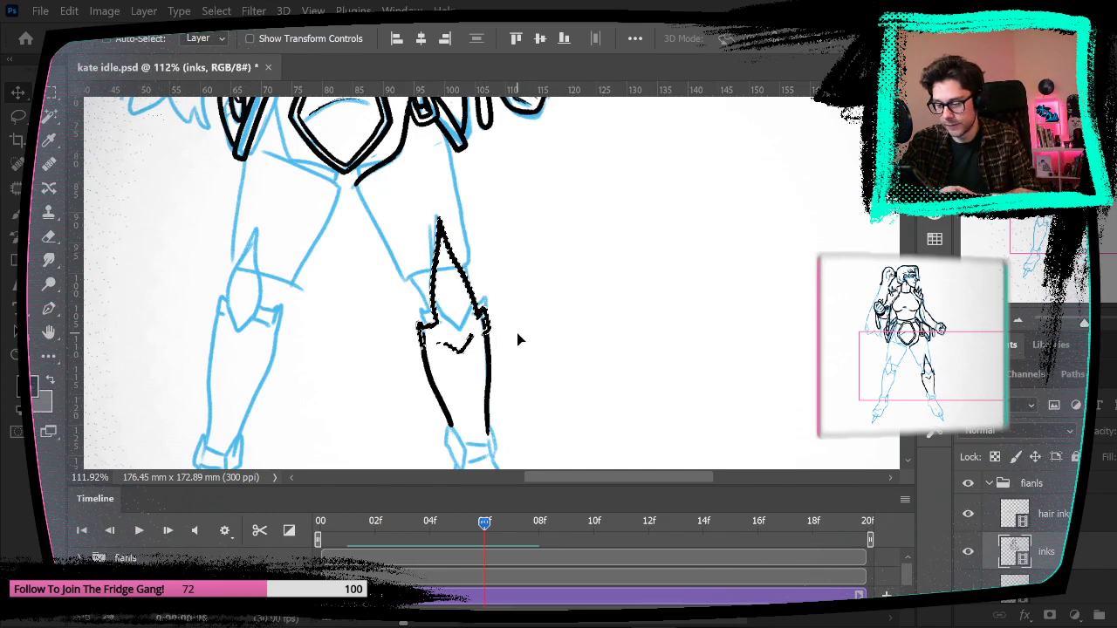
# Step: Return the timeline to frame 6 and clear the selection around the knee guard
pyautogui.press('Home')
pyautogui.click(512, 521)
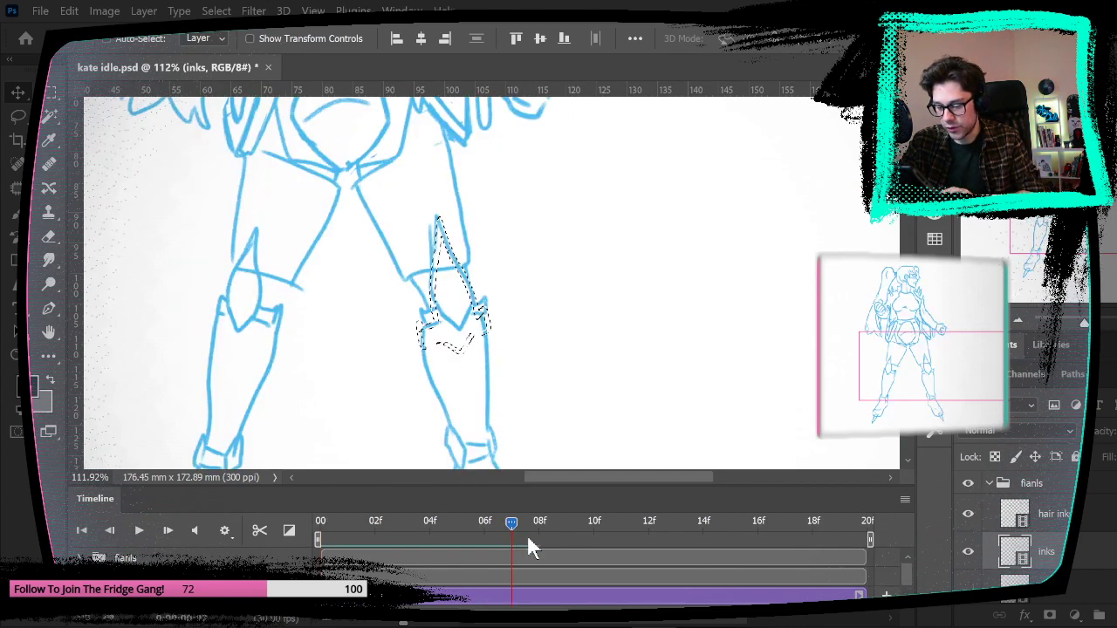
pyautogui.click(492, 521)
pyautogui.click(50, 92)
pyautogui.click(95, 143)
# Step: Examine the moved knee guard up close and compare it with the adjacent frame on the whole figure
pyautogui.click(17, 355)
pyautogui.moveTo(487, 332); pyautogui.dragTo(561, 339)
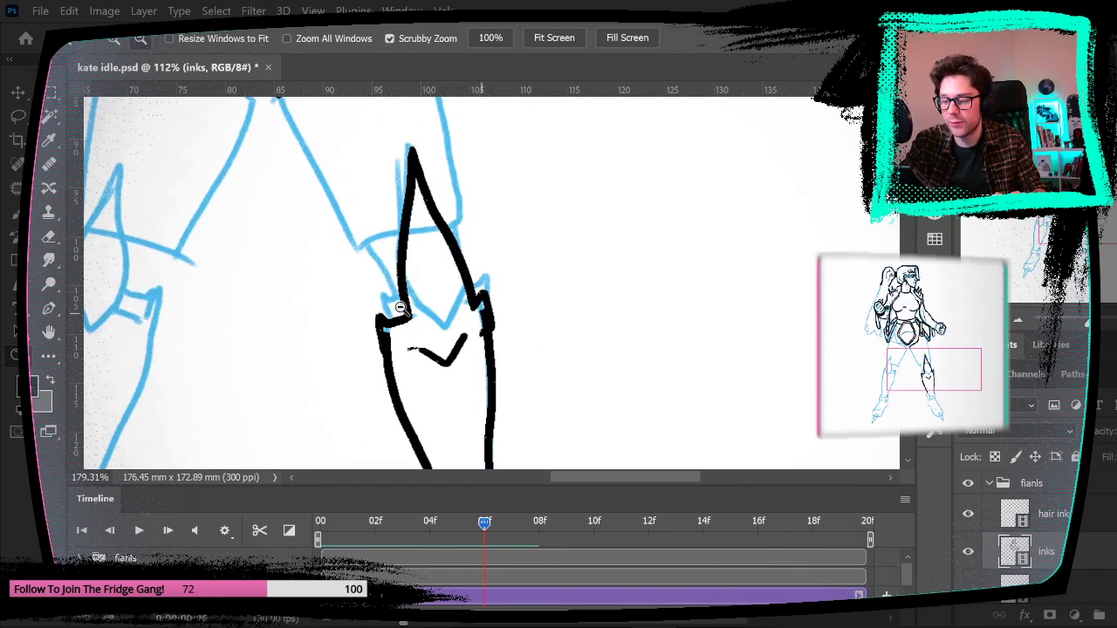
pyautogui.click(49, 236)
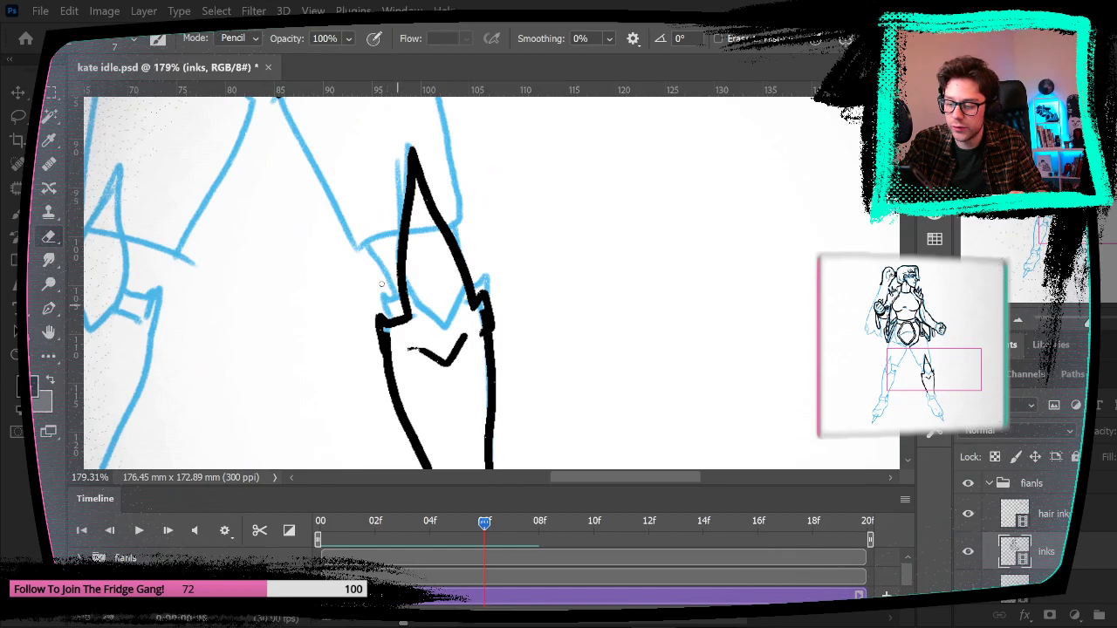
pyautogui.press('m')
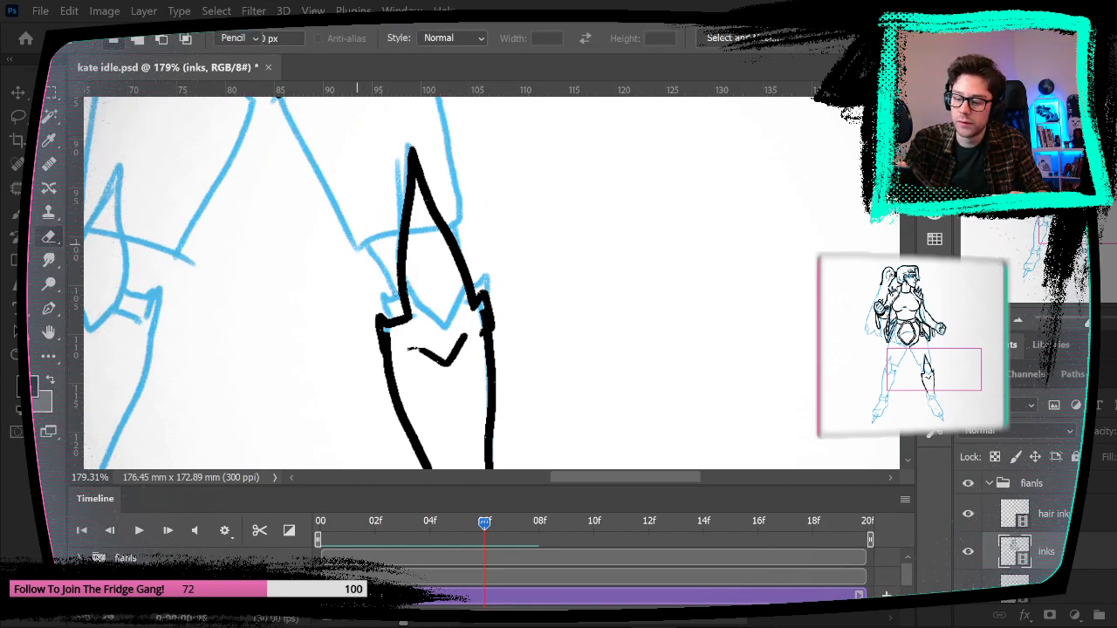
pyautogui.press('e')
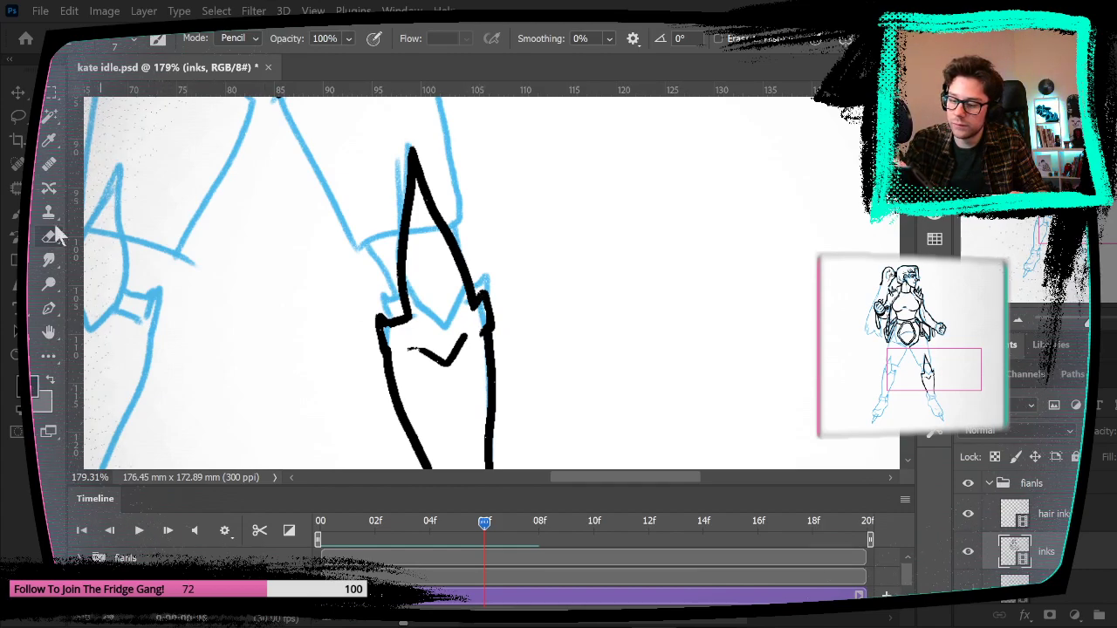
pyautogui.press('b')
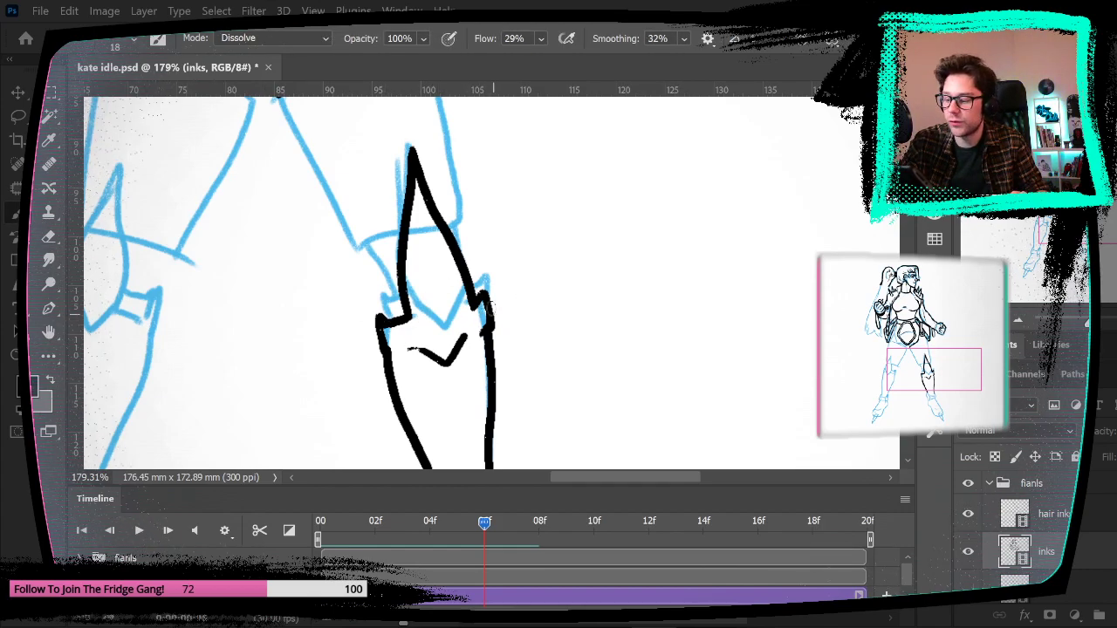
pyautogui.click(314, 10)
pyautogui.click(384, 152)
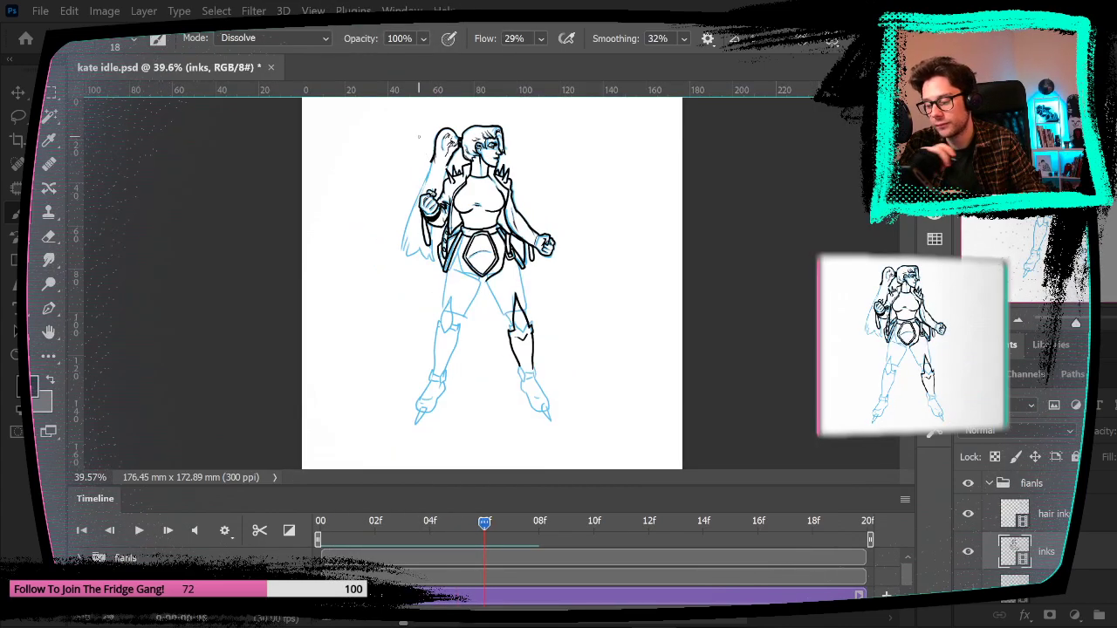
pyautogui.press('Left')
pyautogui.press('Right')
pyautogui.press('Left')
pyautogui.press('Right')
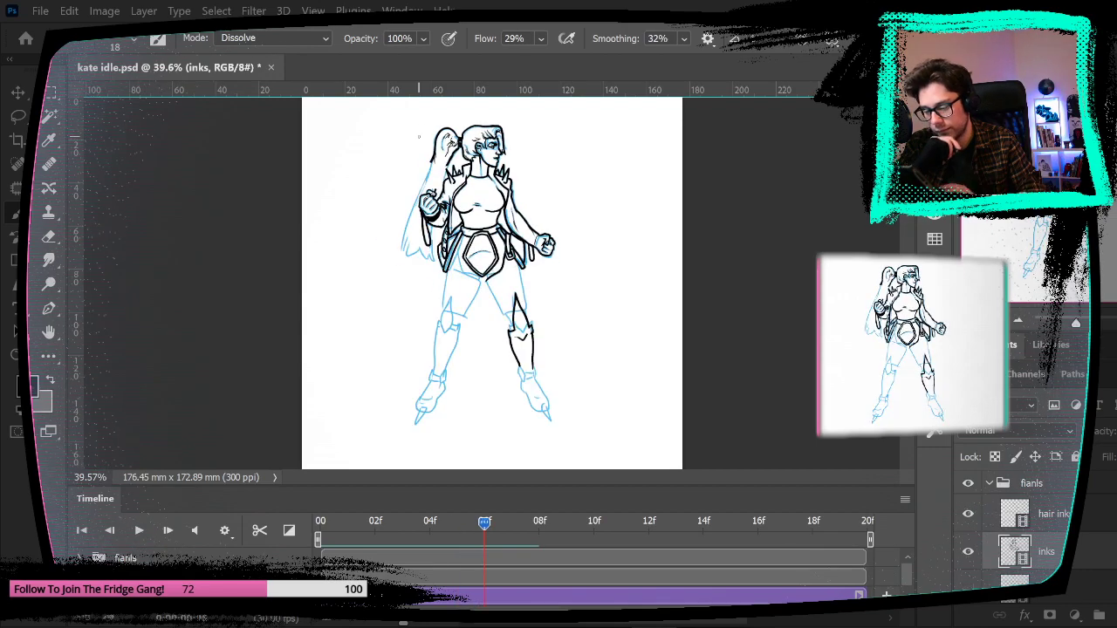
# Step: Erase the small V-shaped lower edge of the left knee guard and redraw it with the ink brush
pyautogui.press('z')
pyautogui.moveTo(480, 332)
pyautogui.mouseDown()
pyautogui.moveTo(601, 348)
pyautogui.moveTo(636, 322)
pyautogui.moveTo(352, 319)
pyautogui.moveTo(389, 365)
pyautogui.moveTo(385, 349)
pyautogui.mouseUp()
pyautogui.click(49, 236)
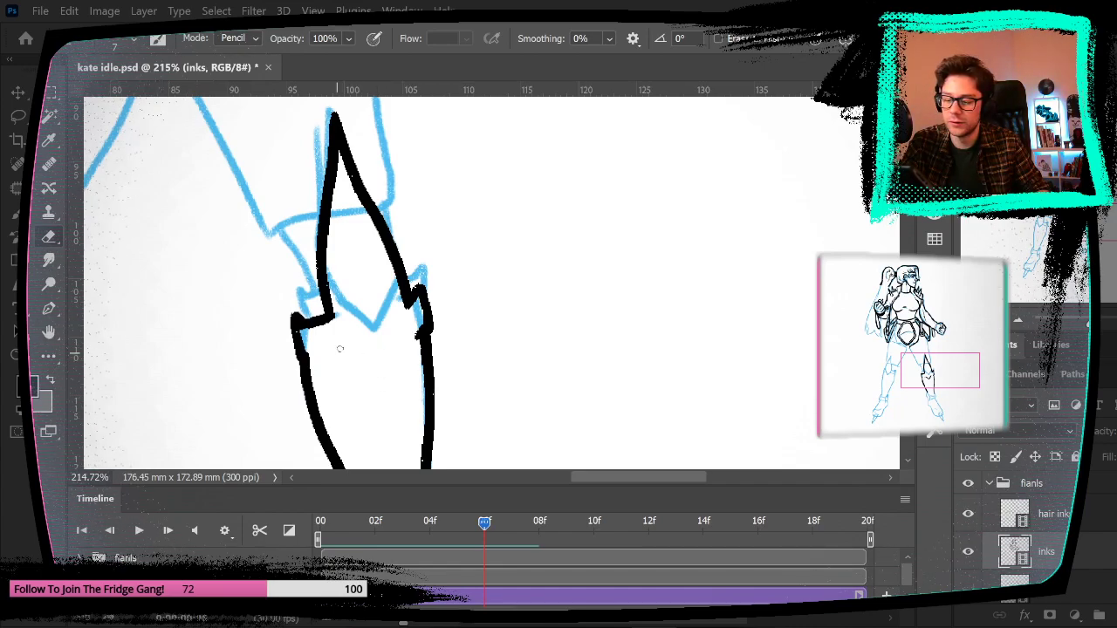
pyautogui.press('b')
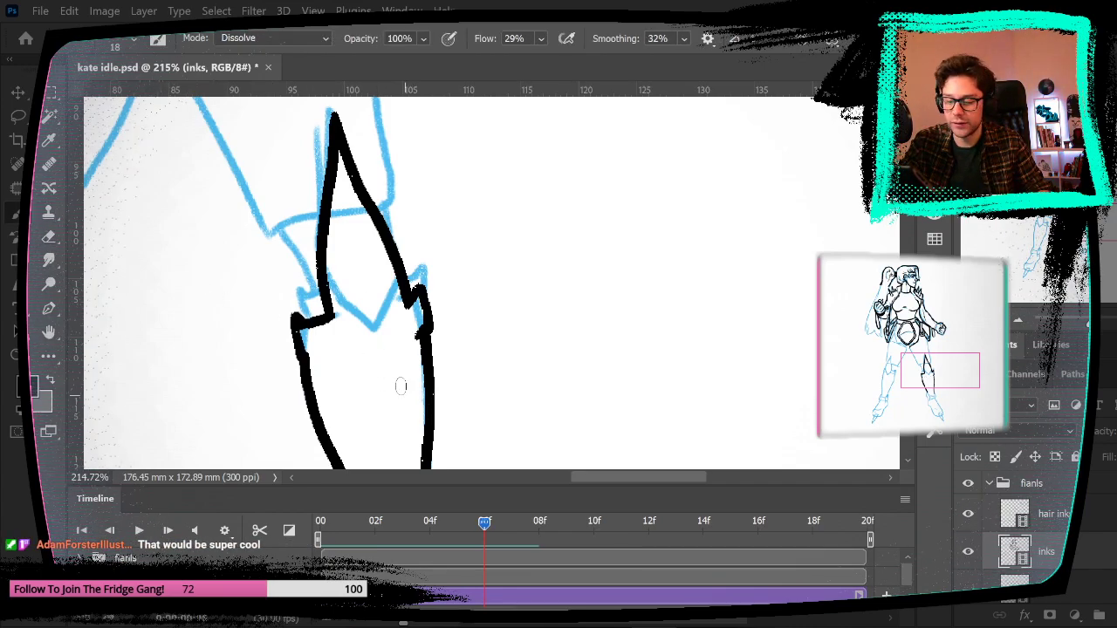
pyautogui.moveTo(352, 364)
pyautogui.mouseDown()
pyautogui.moveTo(411, 343)
pyautogui.moveTo(377, 373)
pyautogui.moveTo(350, 362)
pyautogui.mouseUp()
pyautogui.hotkey('ctrl', 'z')
pyautogui.moveTo(508, 271)
pyautogui.mouseDown()
pyautogui.moveTo(576, 340)
pyautogui.moveTo(585, 331)
pyautogui.mouseUp()
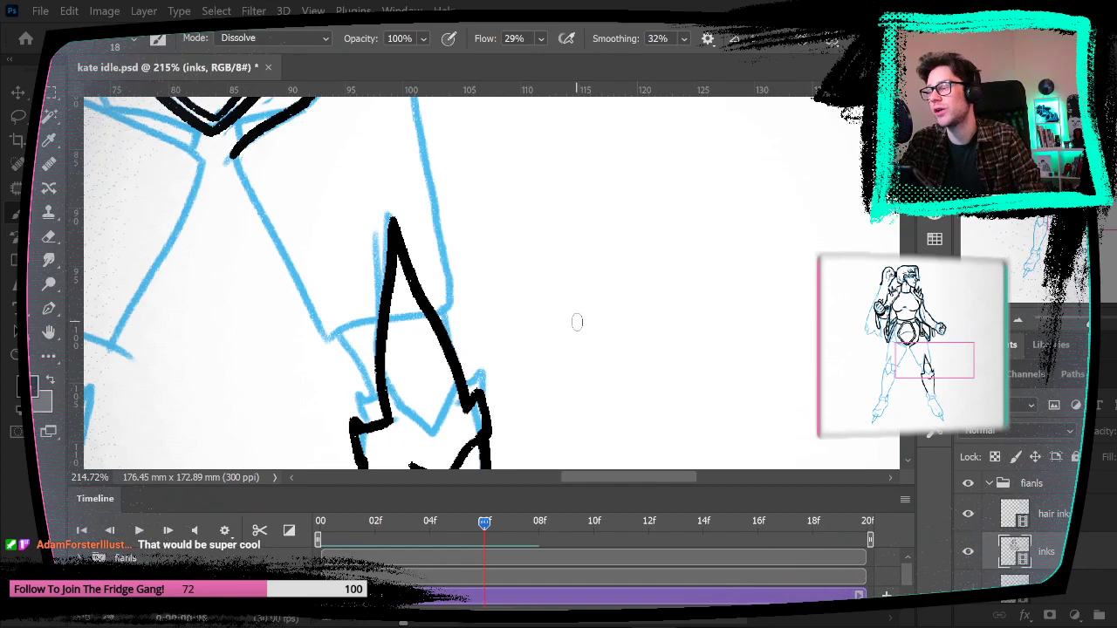
pyautogui.moveTo(510, 297); pyautogui.dragTo(559, 392)
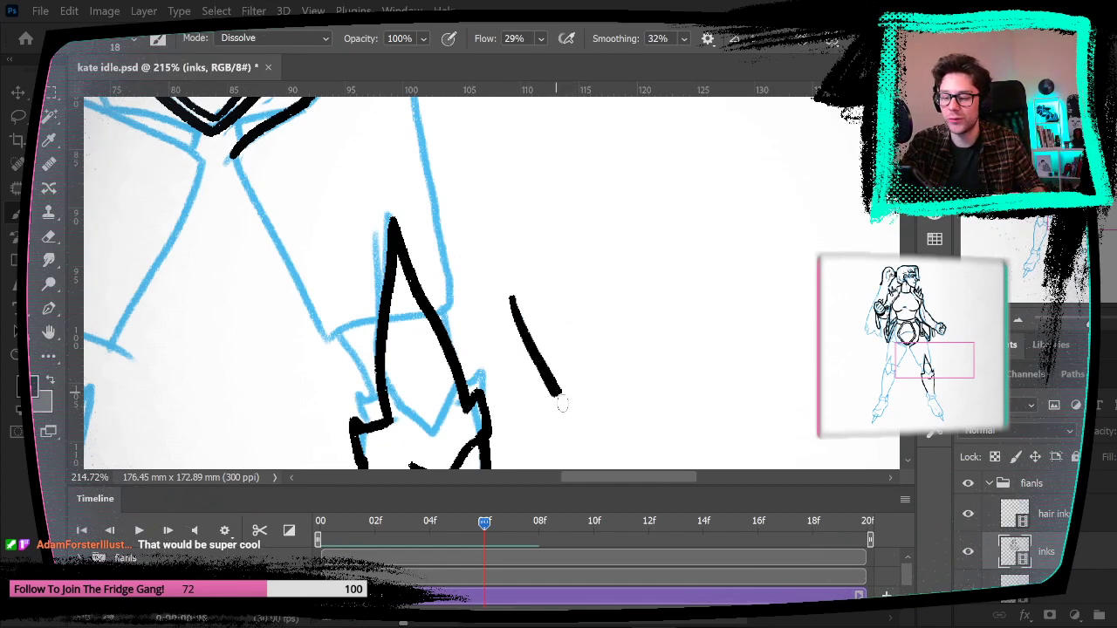
pyautogui.hotkey('ctrl', 'z')
# Step: Ink the inner and outer edges of the left thigh and the hem above the knee guard
pyautogui.moveTo(489, 236)
pyautogui.mouseDown()
pyautogui.moveTo(561, 392)
pyautogui.moveTo(533, 291)
pyautogui.mouseUp()
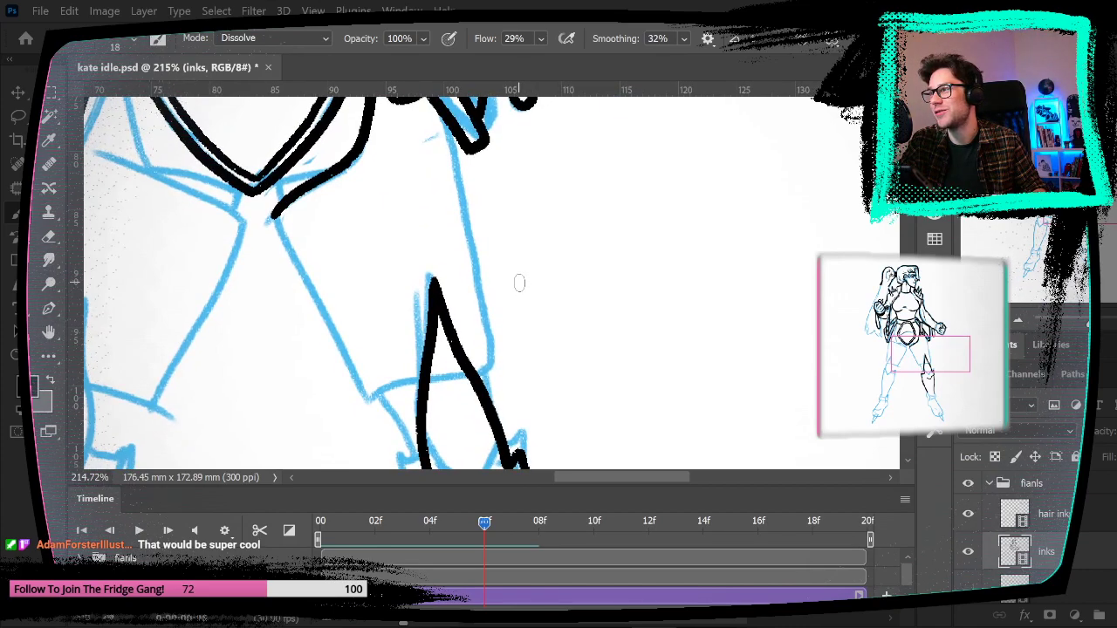
pyautogui.moveTo(272, 216); pyautogui.dragTo(378, 401)
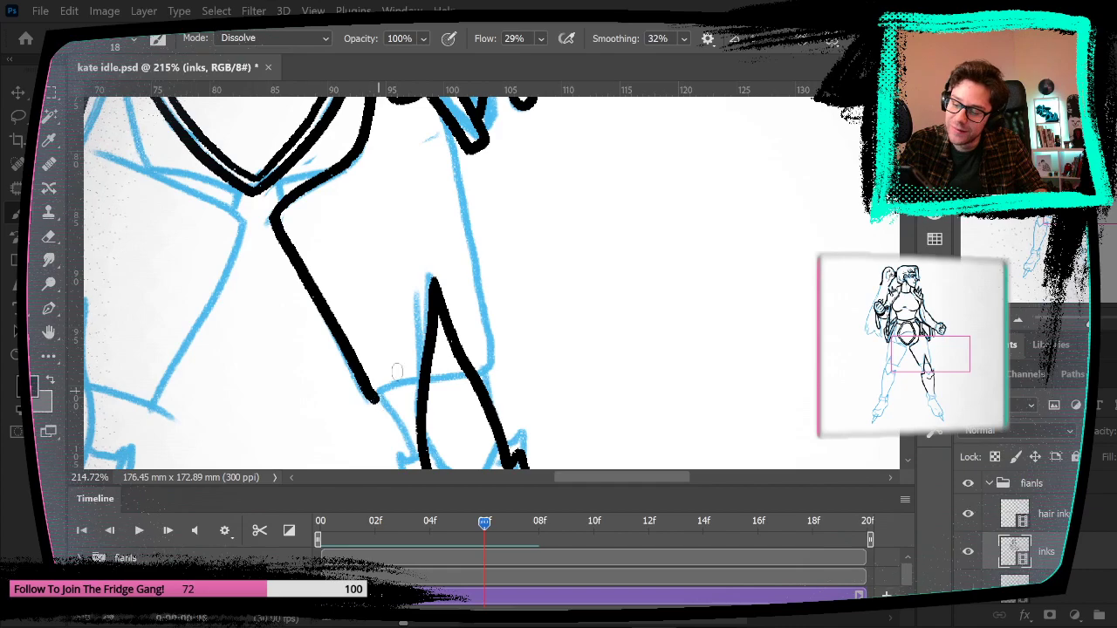
pyautogui.moveTo(493, 367); pyautogui.dragTo(450, 114)
pyautogui.moveTo(559, 324); pyautogui.dragTo(590, 150)
pyautogui.moveTo(428, 315)
pyautogui.mouseDown()
pyautogui.moveTo(470, 298)
pyautogui.moveTo(488, 321)
pyautogui.moveTo(460, 301)
pyautogui.mouseUp()
pyautogui.hotkey('ctrl', 'z')
pyautogui.moveTo(529, 293); pyautogui.dragTo(550, 253)
pyautogui.moveTo(486, 192); pyautogui.dragTo(547, 349)
# Step: Add thin crease lines to the left thigh, one below the hip line and one above the hem
pyautogui.moveTo(408, 312); pyautogui.dragTo(491, 252)
pyautogui.moveTo(500, 212)
pyautogui.mouseDown()
pyautogui.moveTo(499, 223)
pyautogui.moveTo(504, 214)
pyautogui.mouseUp()
pyautogui.hotkey('ctrl', 'z')
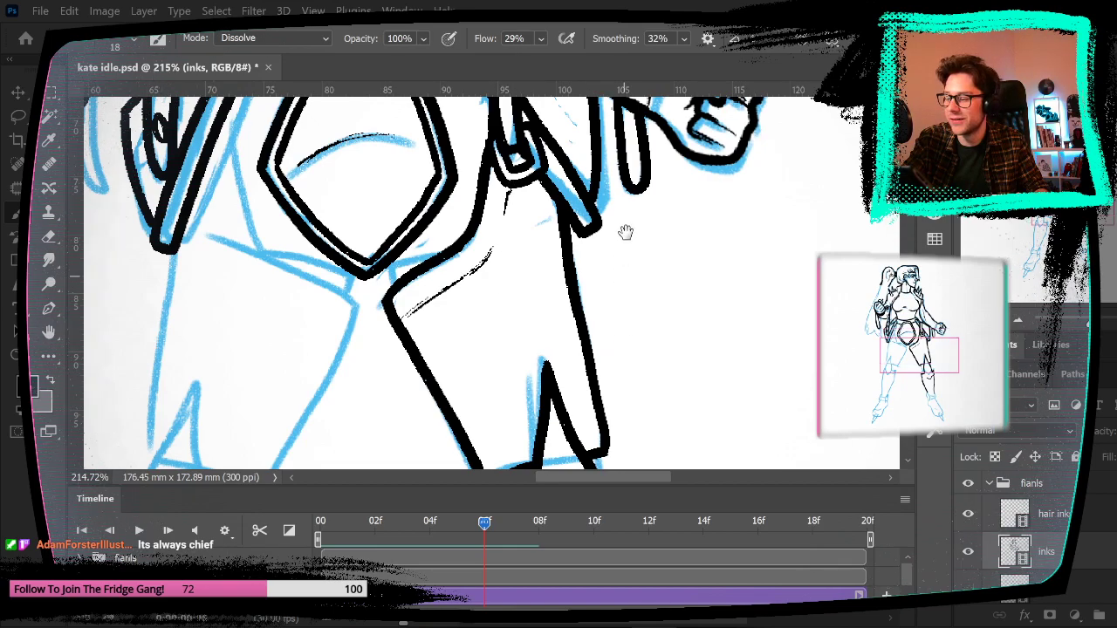
pyautogui.scroll(-3, 625, 229)
pyautogui.moveTo(479, 342); pyautogui.dragTo(509, 325)
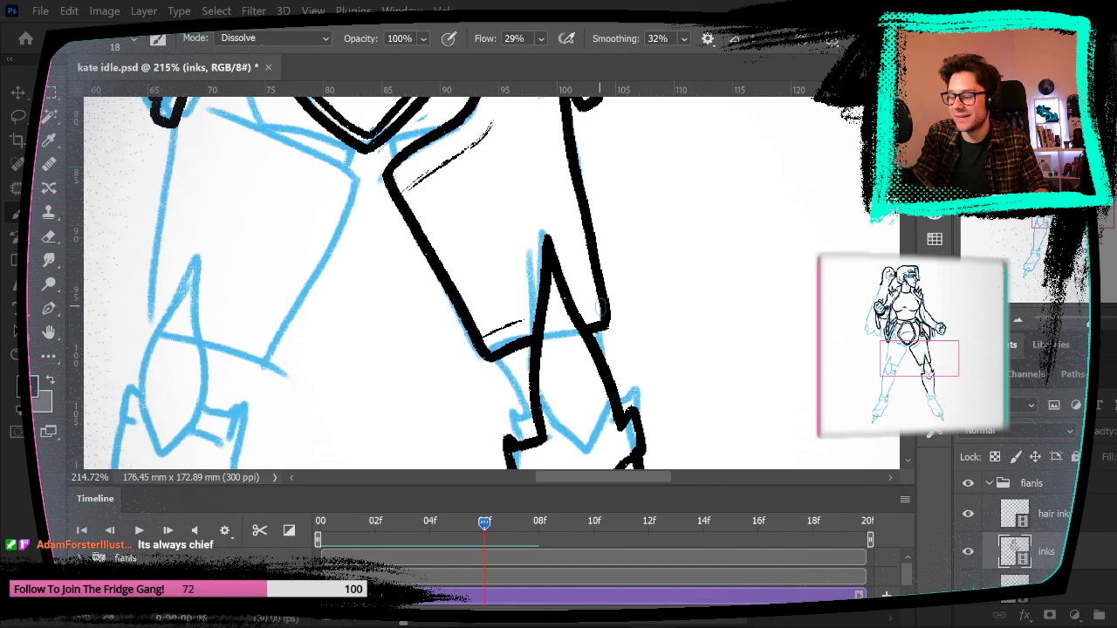
# Step: Ink a thin crease below the left knee guard and the inner knee line between the thigh hem and shin guard
pyautogui.moveTo(673, 329)
pyautogui.mouseDown()
pyautogui.moveTo(638, 254)
pyautogui.moveTo(642, 234)
pyautogui.mouseUp()
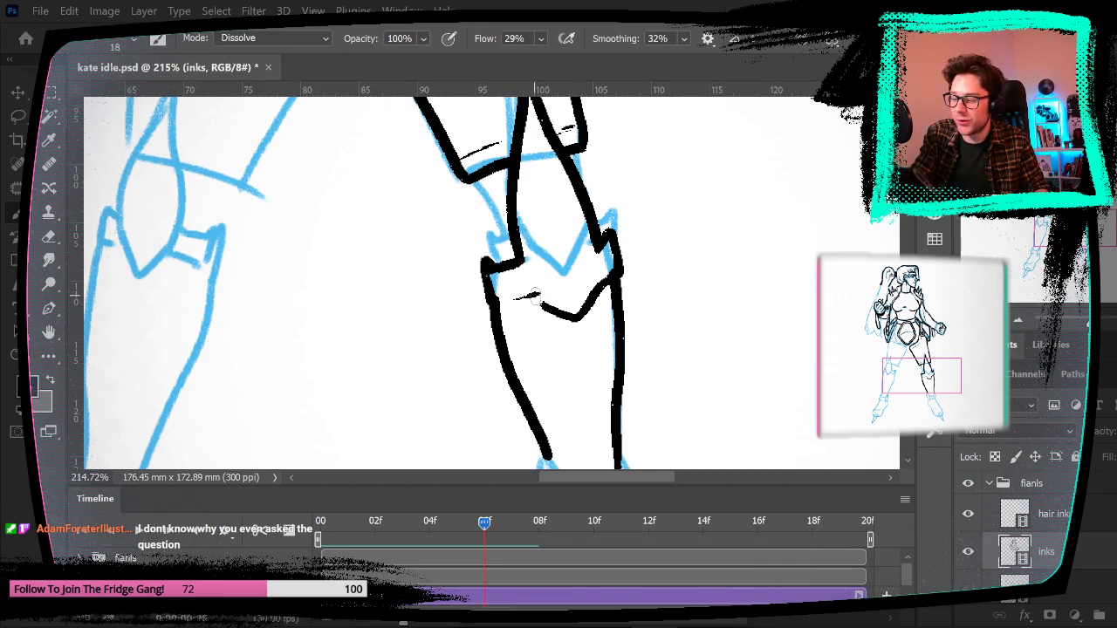
pyautogui.moveTo(640, 223)
pyautogui.mouseDown()
pyautogui.moveTo(663, 375)
pyautogui.moveTo(663, 341)
pyautogui.mouseUp()
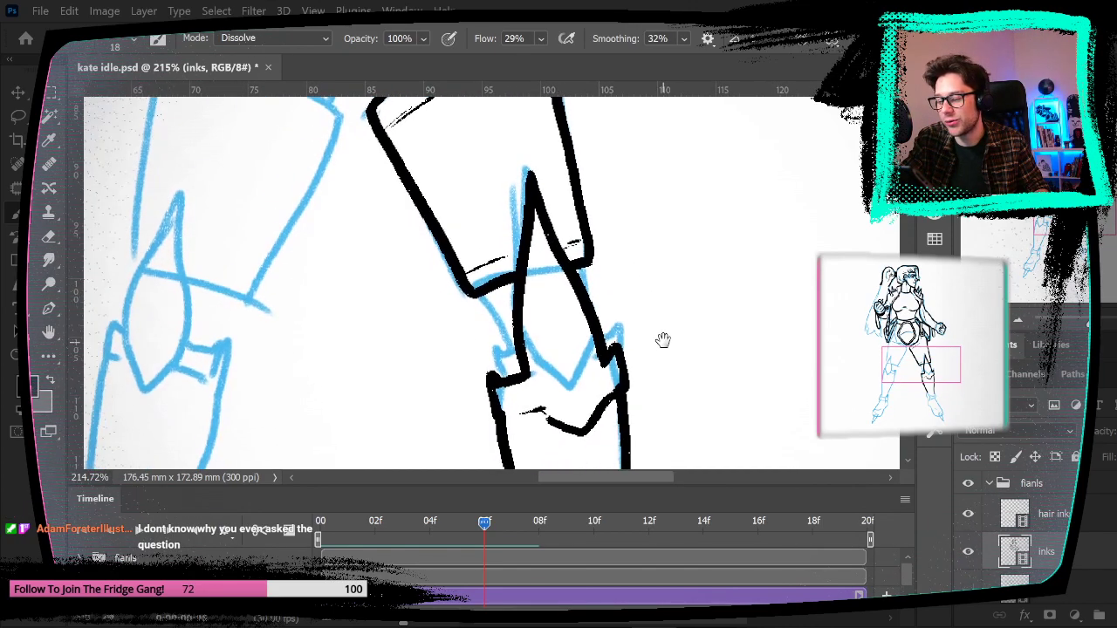
pyautogui.moveTo(478, 293); pyautogui.dragTo(512, 374)
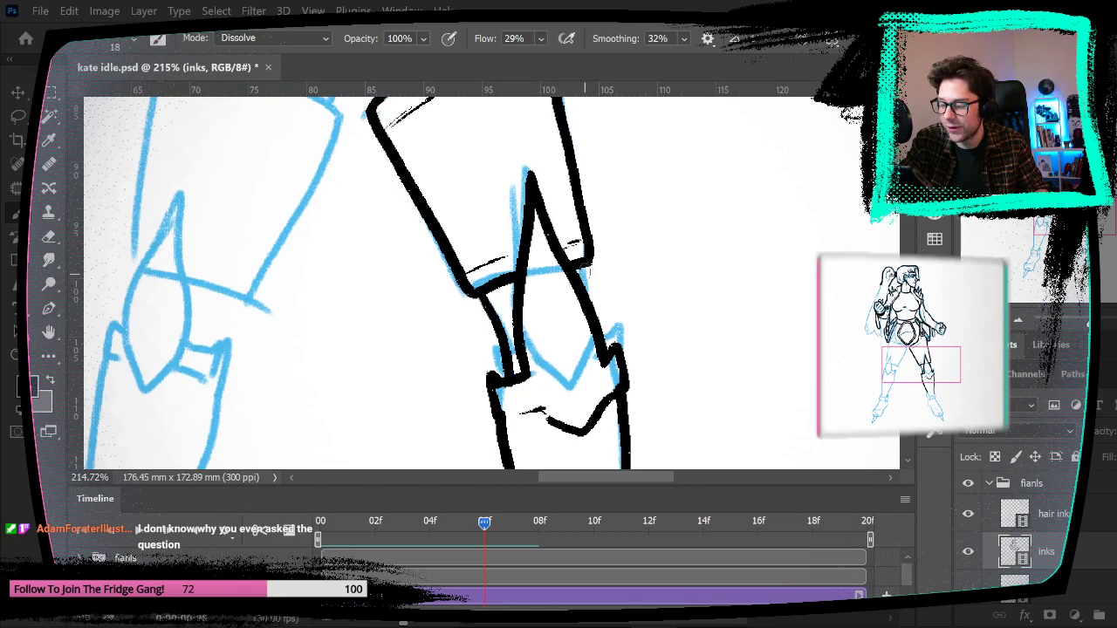
# Step: Examine the inked left leg on the whole figure and look at the hip area up close
pyautogui.click(313, 10)
pyautogui.click(384, 160)
pyautogui.press('Right')
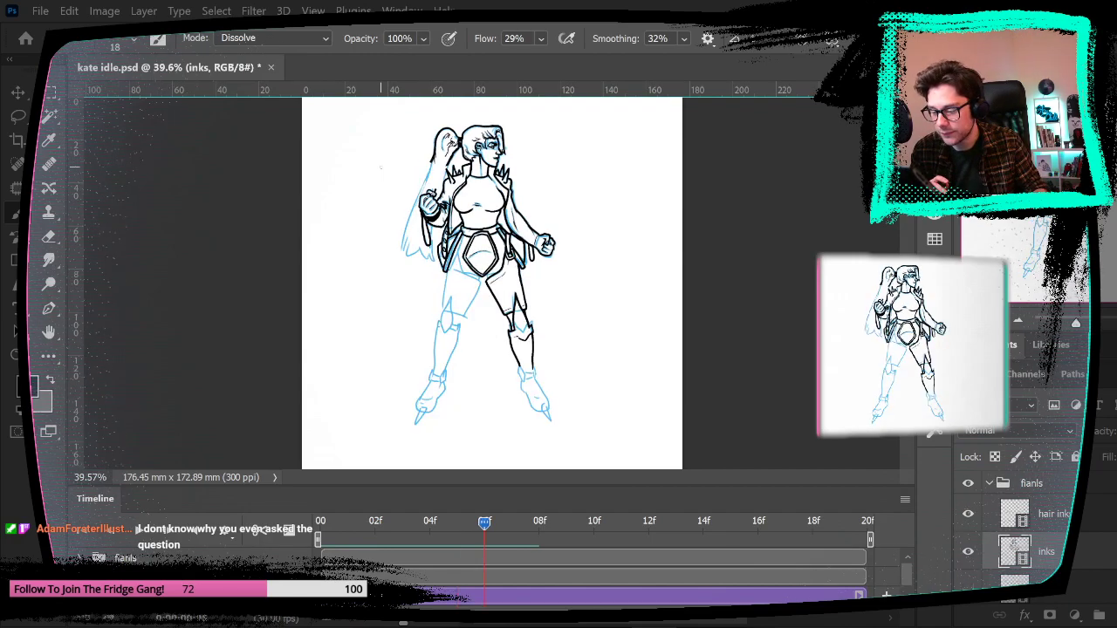
pyautogui.press('z')
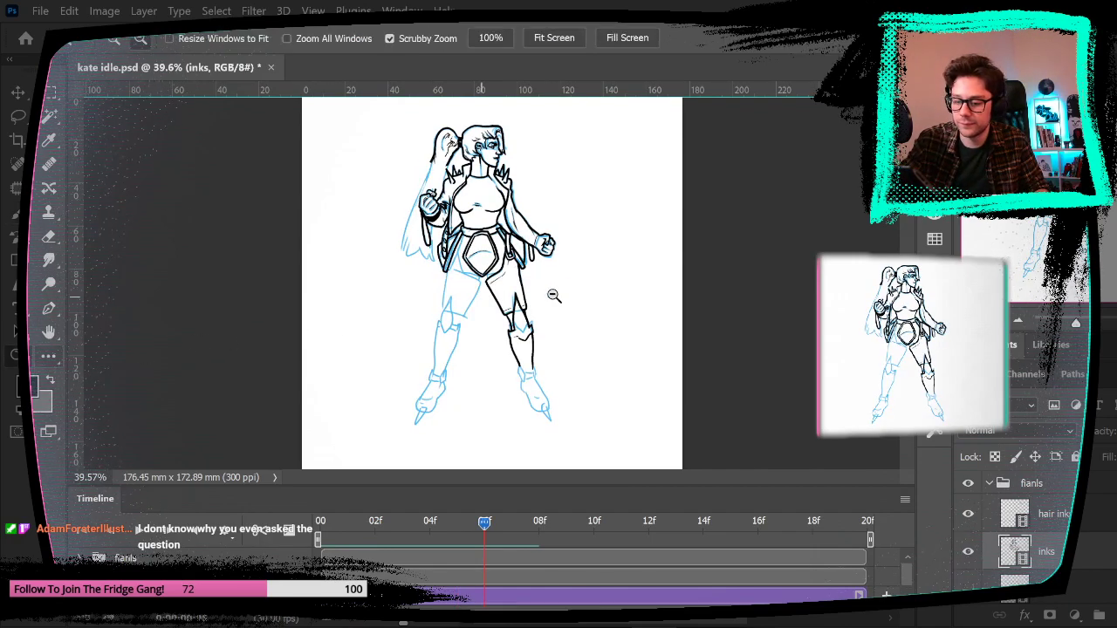
pyautogui.moveTo(509, 292); pyautogui.dragTo(434, 268)
pyautogui.press('b')
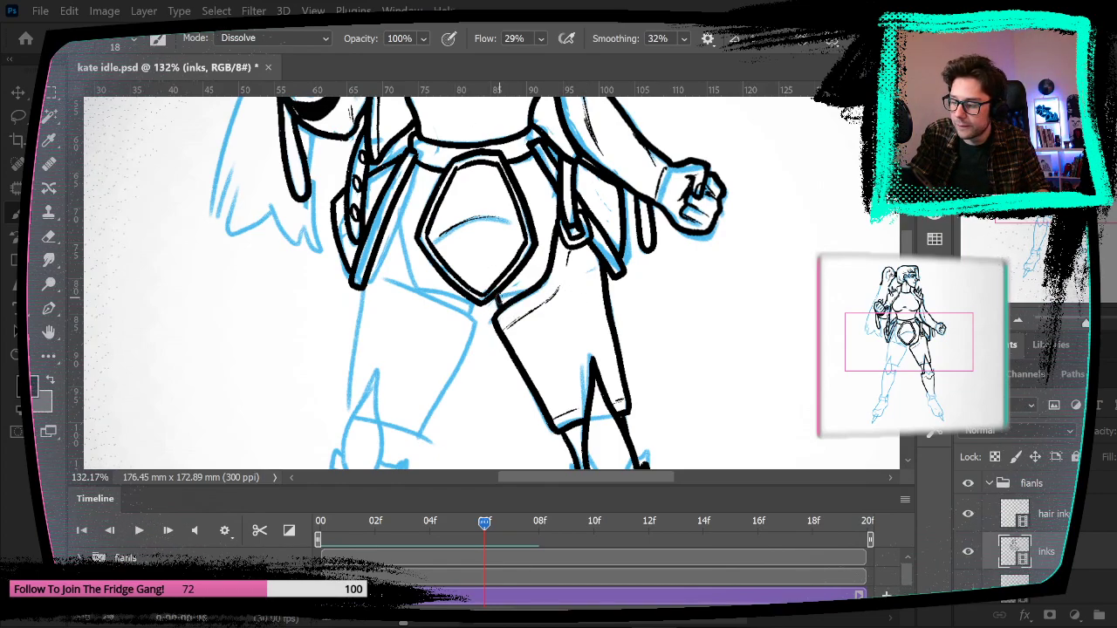
pyautogui.click(313, 10)
pyautogui.click(375, 157)
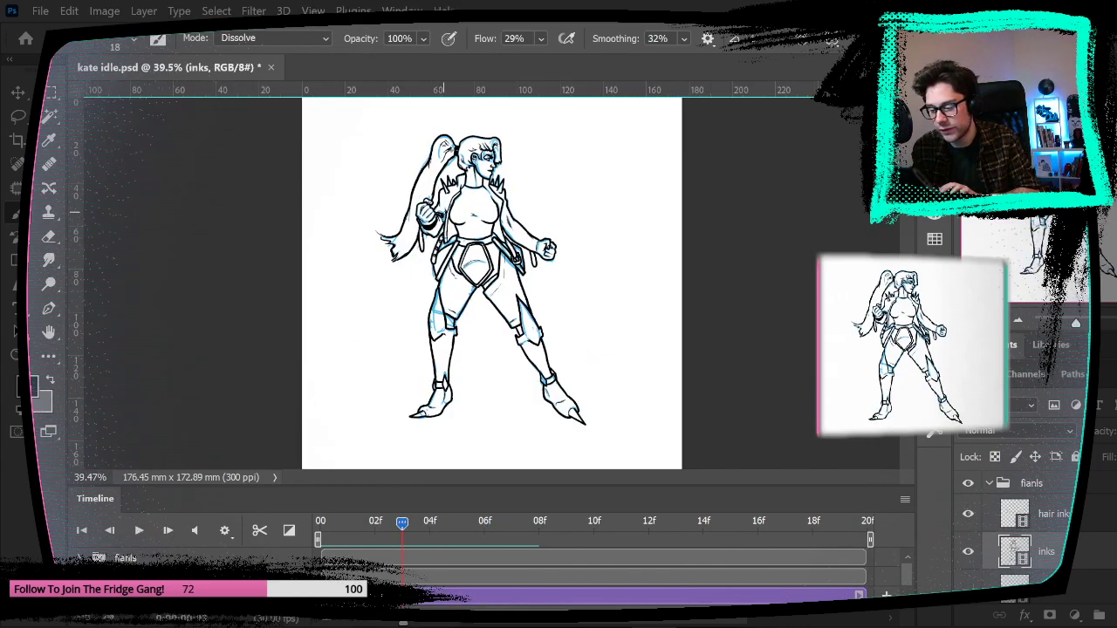
# Step: Play back the animation and step through frames 2 to 6 to check how the inked poses flow
pyautogui.press('space')
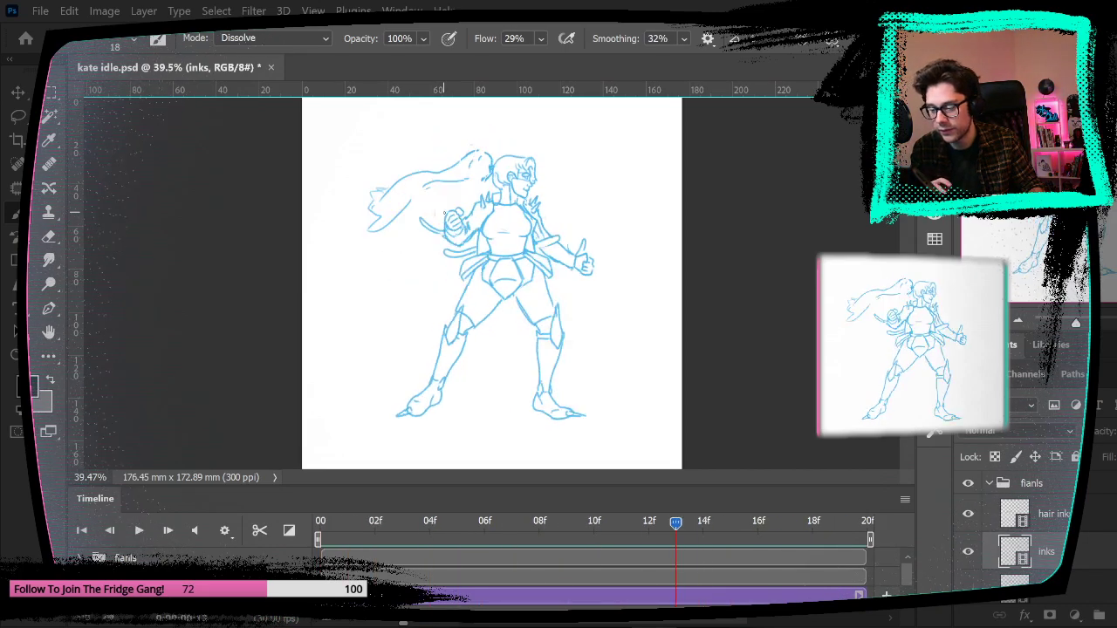
pyautogui.press('space')
pyautogui.press('Left')
pyautogui.press('Left')
pyautogui.press('Left')
pyautogui.press('Left')
pyautogui.press('Left')
pyautogui.press('Left')
pyautogui.press('Left')
pyautogui.press('Left')
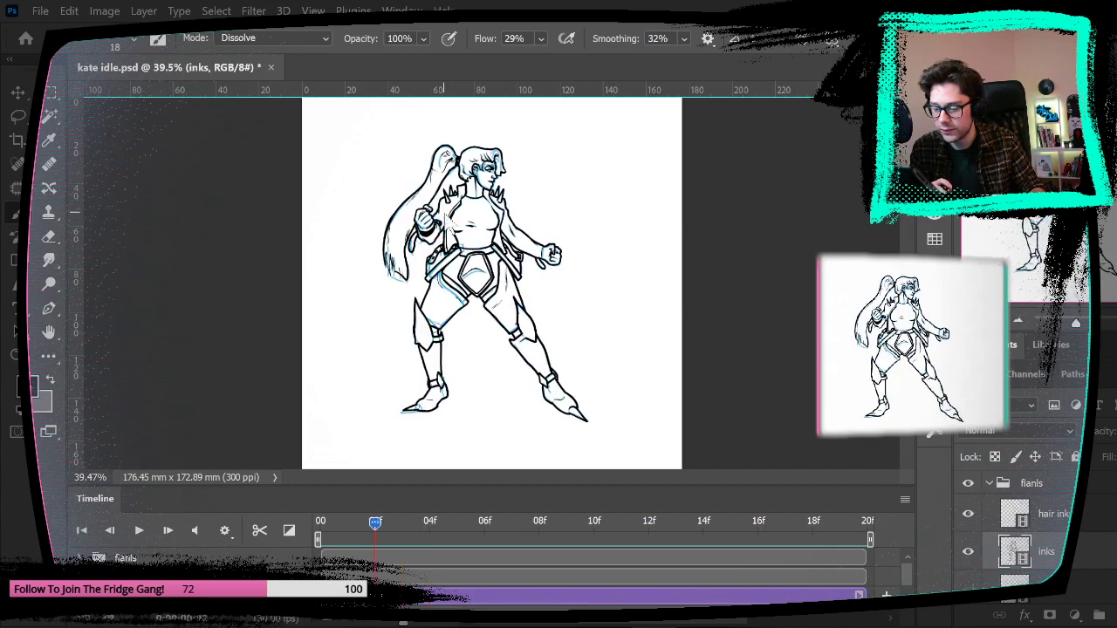
pyautogui.press('Right')
pyautogui.press('Right')
pyautogui.press('Right')
pyautogui.press('Right')
pyautogui.press('Right')
pyautogui.press('Right')
pyautogui.press('Right')
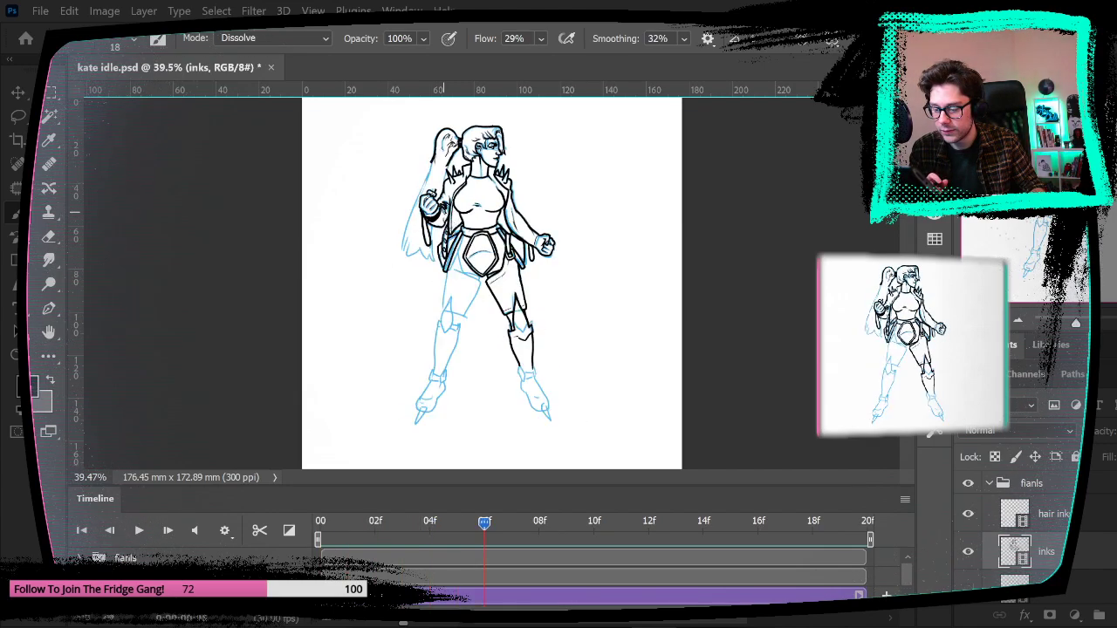
pyautogui.press('Left')
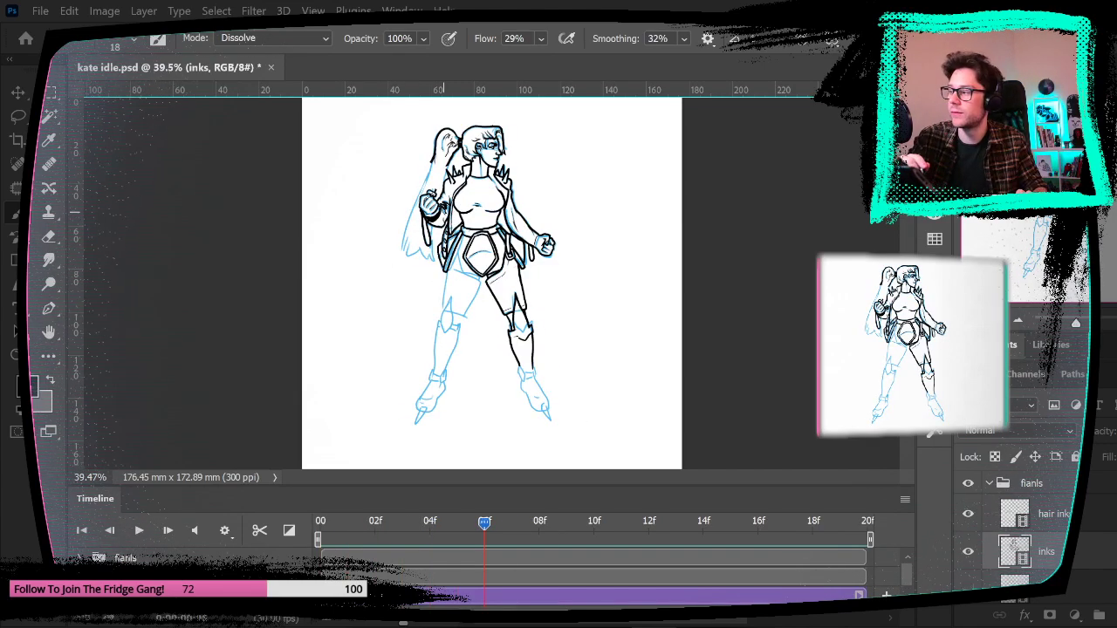
# Step: Ink the right hip line from the belt armour down to the inner top corner of the right thigh
pyautogui.press('z')
pyautogui.moveTo(488, 264); pyautogui.dragTo(515, 296)
pyautogui.press('b')
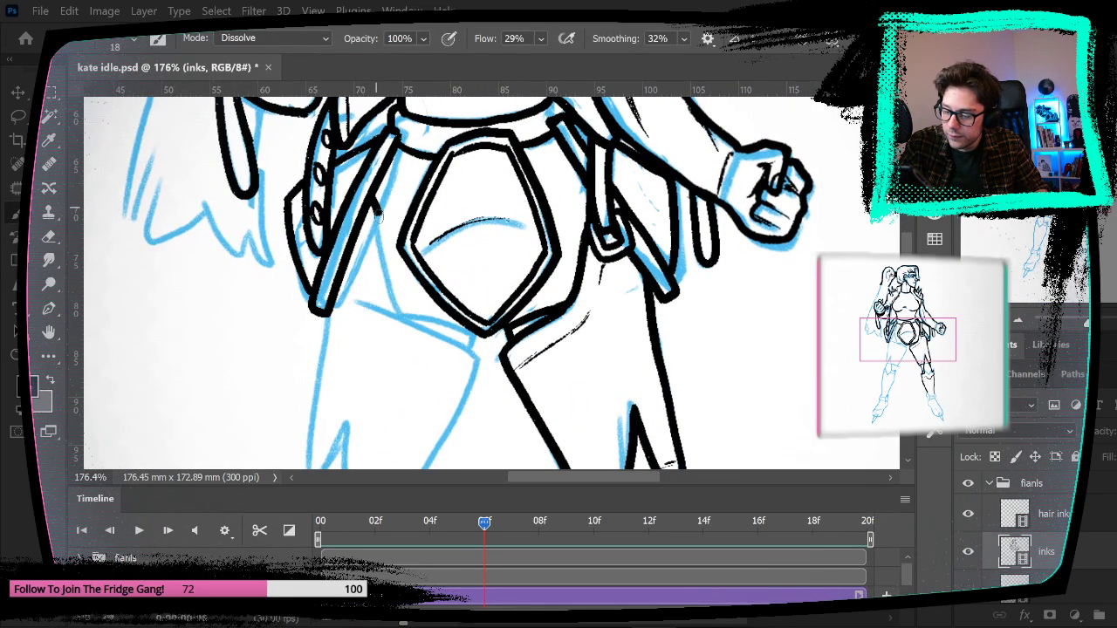
pyautogui.moveTo(378, 218)
pyautogui.mouseDown()
pyautogui.moveTo(412, 324)
pyautogui.moveTo(478, 366)
pyautogui.mouseUp()
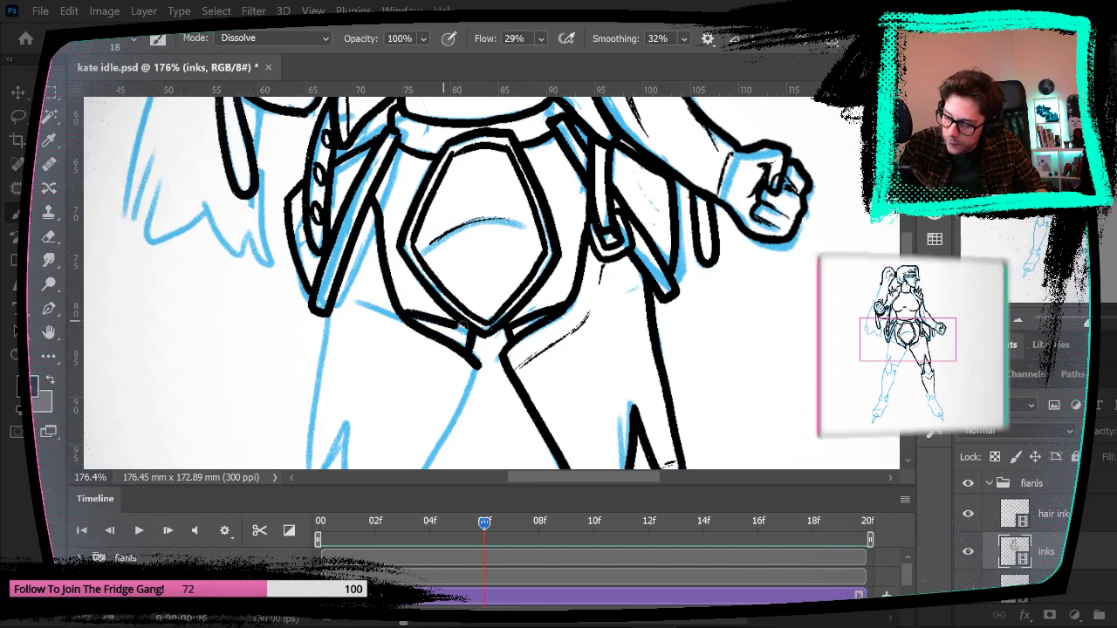
# Step: Ink both sides of the right knee guard's tall spike, undoing and redrawing the strokes slightly off the sketch
pyautogui.moveTo(623, 398); pyautogui.dragTo(693, 397)
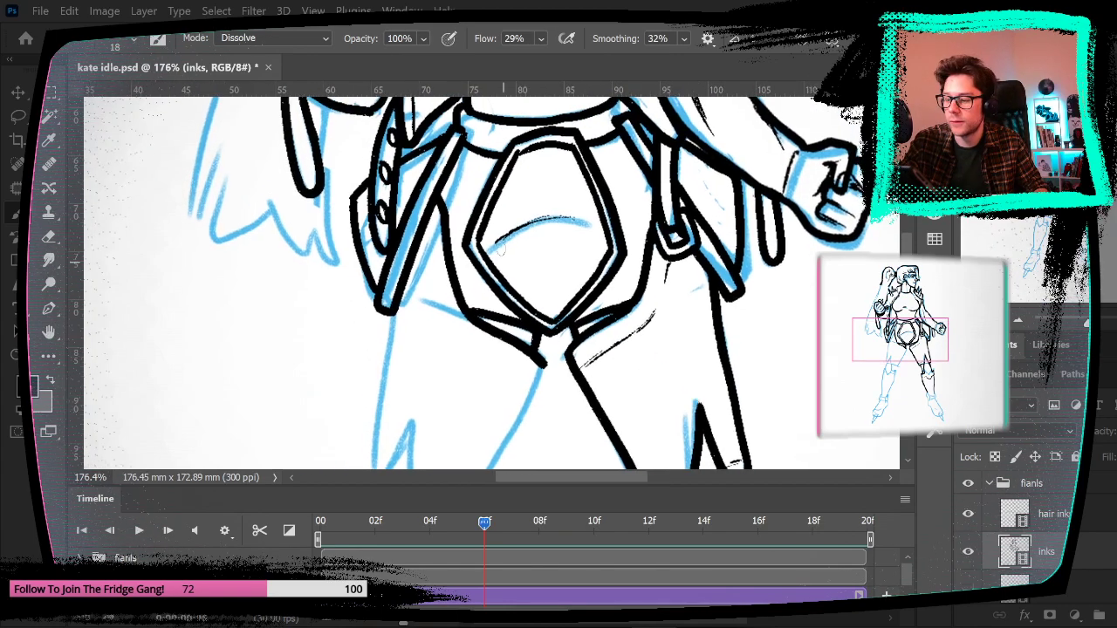
pyautogui.moveTo(543, 415); pyautogui.dragTo(538, 249)
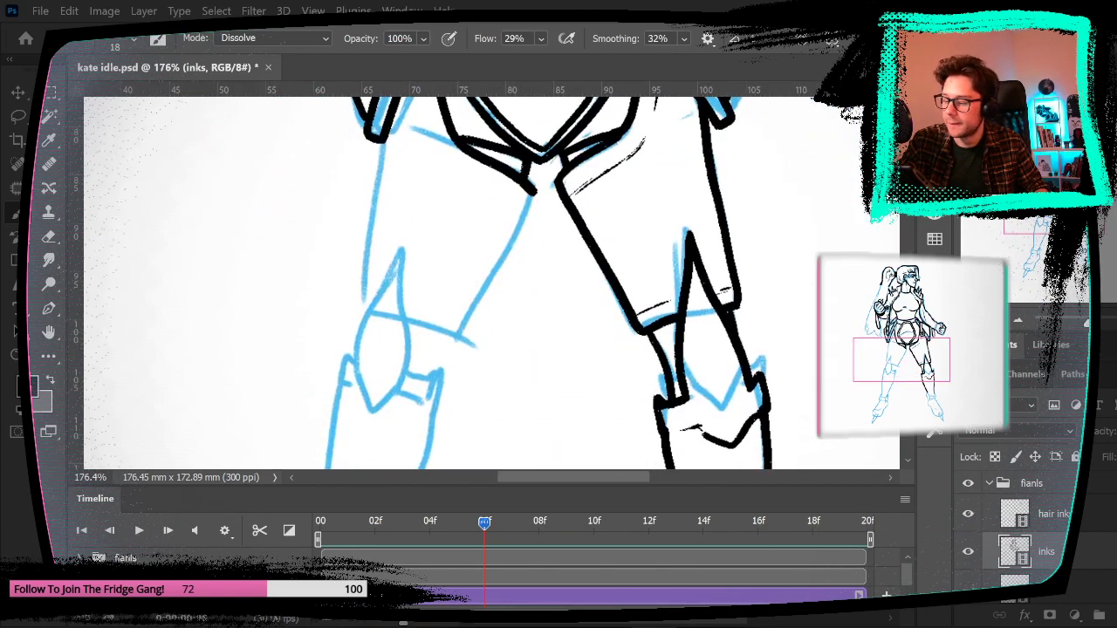
pyautogui.moveTo(353, 362)
pyautogui.mouseDown()
pyautogui.moveTo(412, 199)
pyautogui.moveTo(415, 375)
pyautogui.mouseUp()
pyautogui.hotkey('ctrl', 'z')
pyautogui.hotkey('ctrl', 'z')
pyautogui.moveTo(413, 222); pyautogui.dragTo(416, 373)
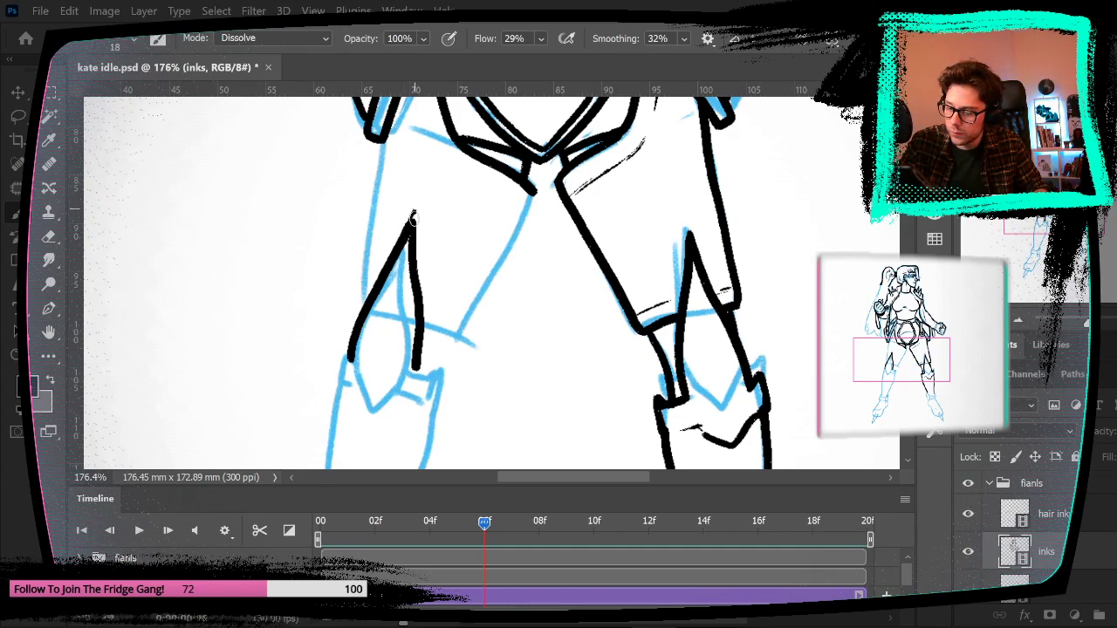
# Step: Ink the right knee guard's notched sides and its V-shaped lower edge
pyautogui.moveTo(513, 375); pyautogui.dragTo(526, 219)
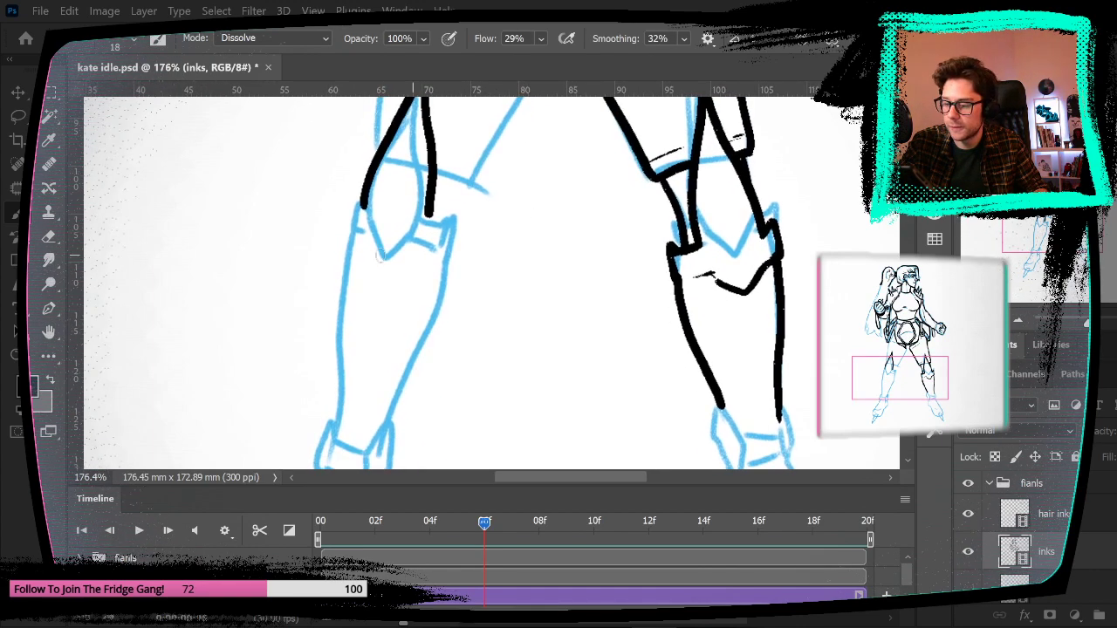
pyautogui.moveTo(360, 192)
pyautogui.mouseDown()
pyautogui.moveTo(351, 230)
pyautogui.moveTo(381, 260)
pyautogui.moveTo(352, 232)
pyautogui.moveTo(376, 276)
pyautogui.moveTo(416, 250)
pyautogui.mouseUp()
pyautogui.moveTo(444, 288)
pyautogui.mouseDown()
pyautogui.moveTo(459, 214)
pyautogui.moveTo(425, 208)
pyautogui.mouseUp()
# Step: Ink the hem and the inner and outer edges of the right thigh
pyautogui.moveTo(713, 306); pyautogui.dragTo(656, 403)
pyautogui.moveTo(366, 277); pyautogui.dragTo(404, 291)
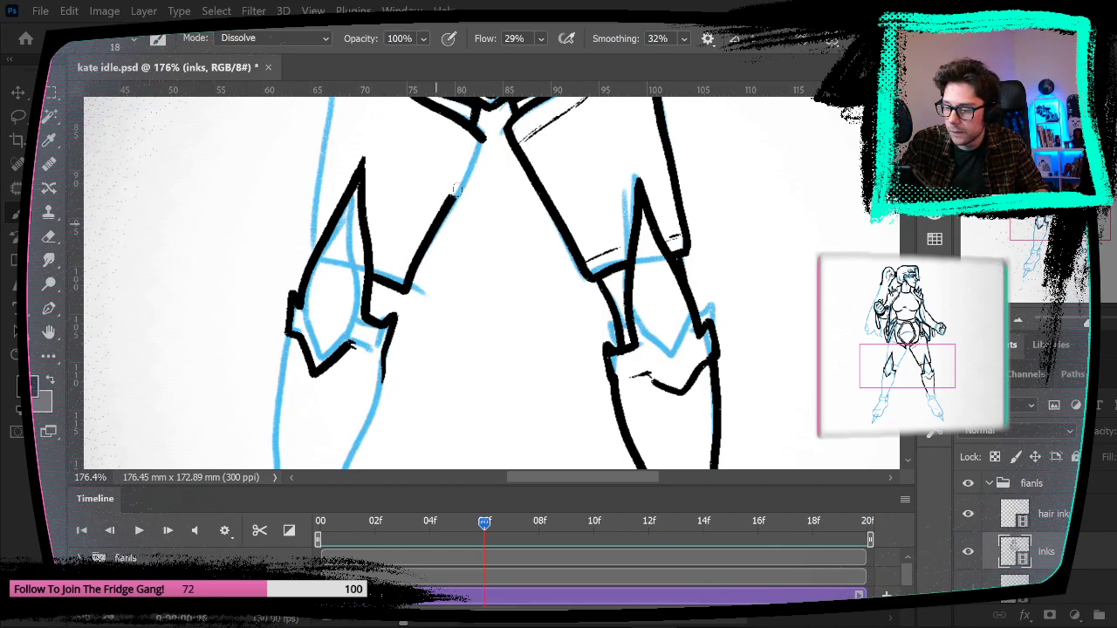
pyautogui.moveTo(458, 212); pyautogui.dragTo(467, 360)
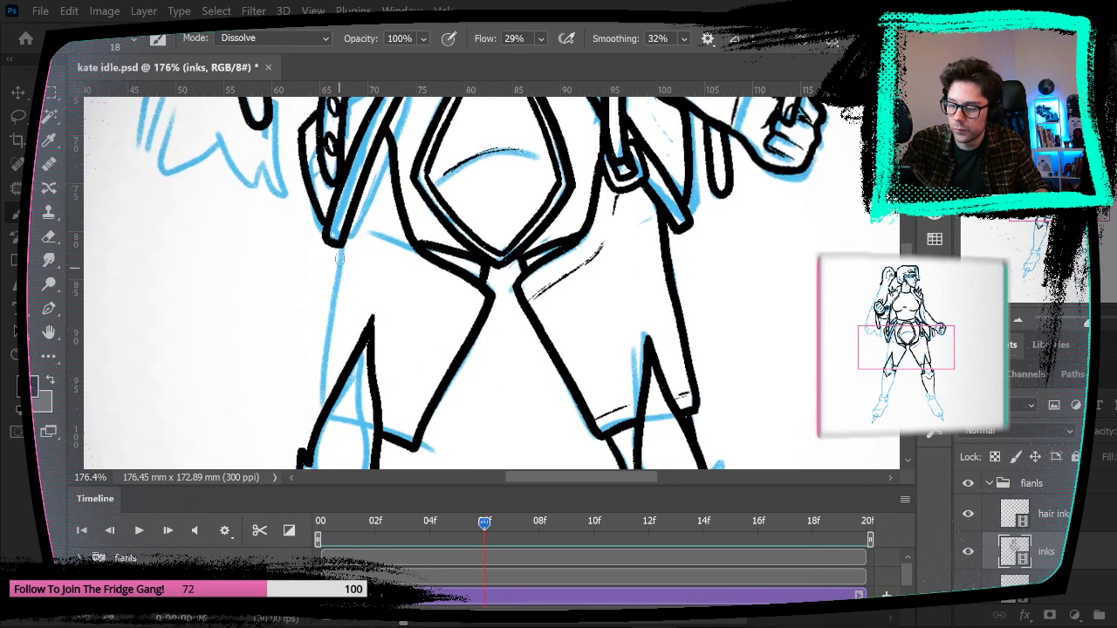
pyautogui.moveTo(338, 266); pyautogui.dragTo(326, 406)
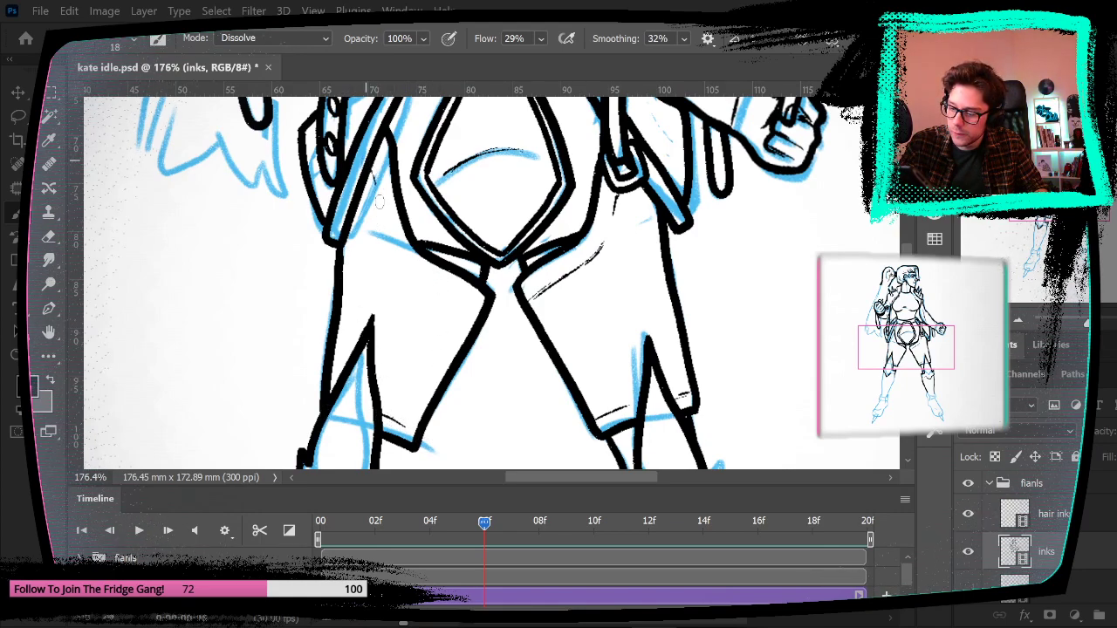
# Step: Add thin crease lines to the right thigh below the hip line and check them on the whole figure
pyautogui.moveTo(388, 237)
pyautogui.mouseDown()
pyautogui.moveTo(449, 294)
pyautogui.moveTo(389, 252)
pyautogui.moveTo(465, 304)
pyautogui.moveTo(408, 272)
pyautogui.moveTo(446, 298)
pyautogui.mouseUp()
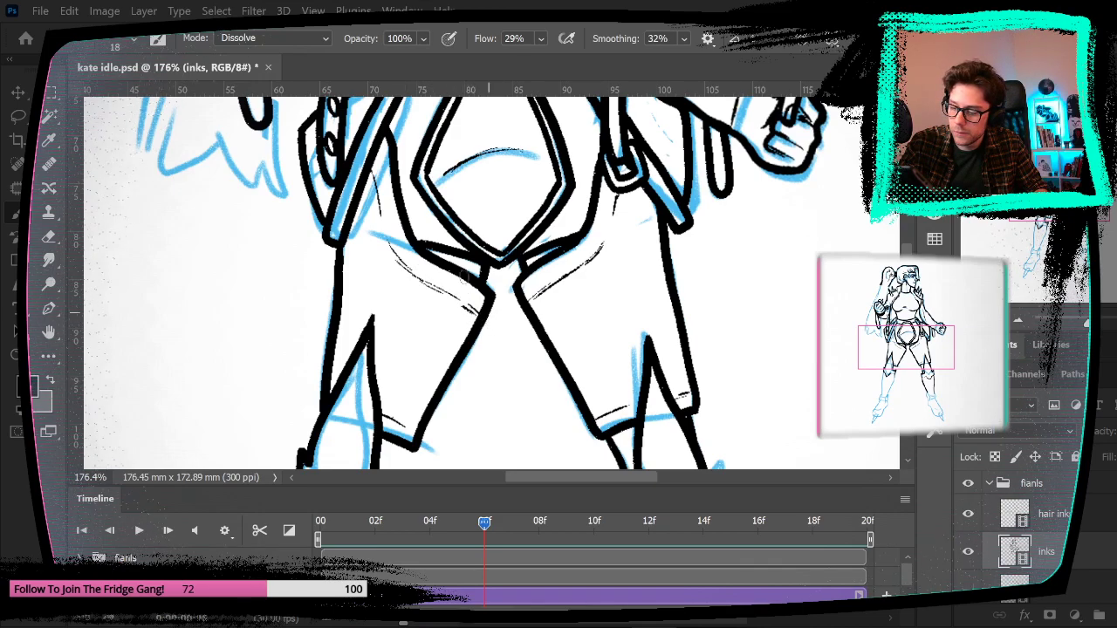
pyautogui.click(313, 11)
pyautogui.click(393, 160)
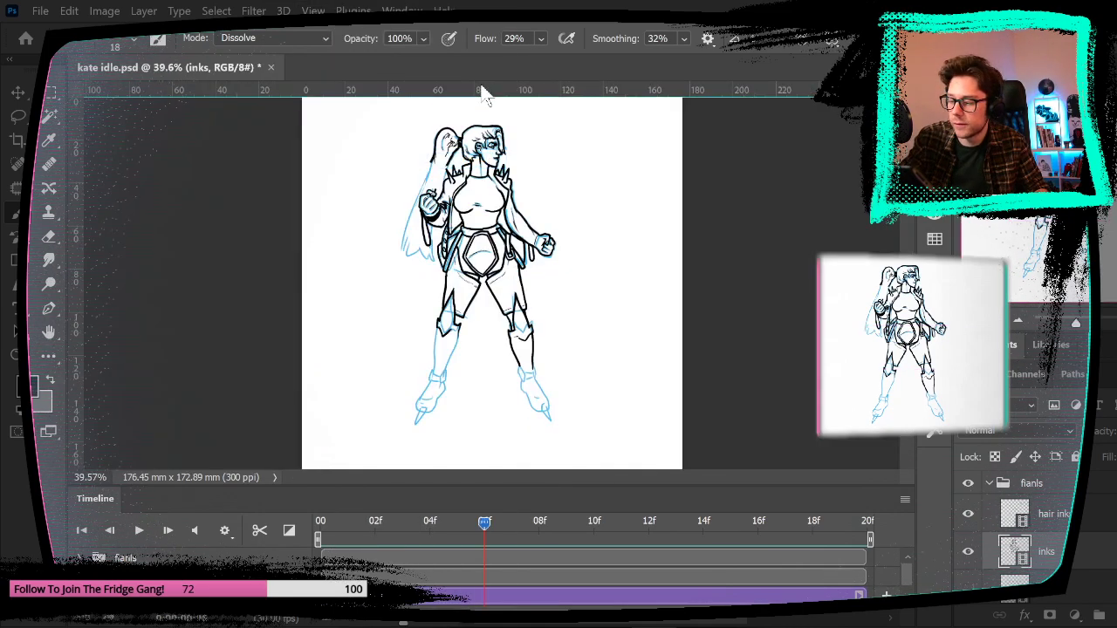
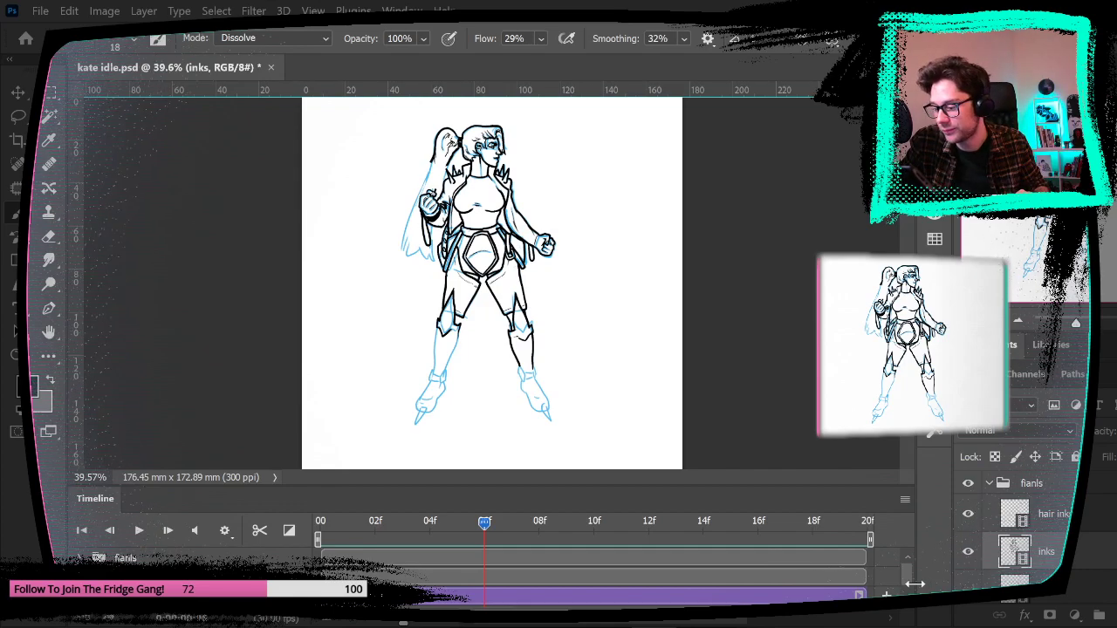
# Step: Ink the left ankle cuff, the outer edge of the left foot and its toe claw
pyautogui.press('z')
pyautogui.moveTo(476, 376); pyautogui.dragTo(538, 410)
pyautogui.press('b')
pyautogui.press('space')
pyautogui.moveTo(487, 370); pyautogui.dragTo(427, 289)
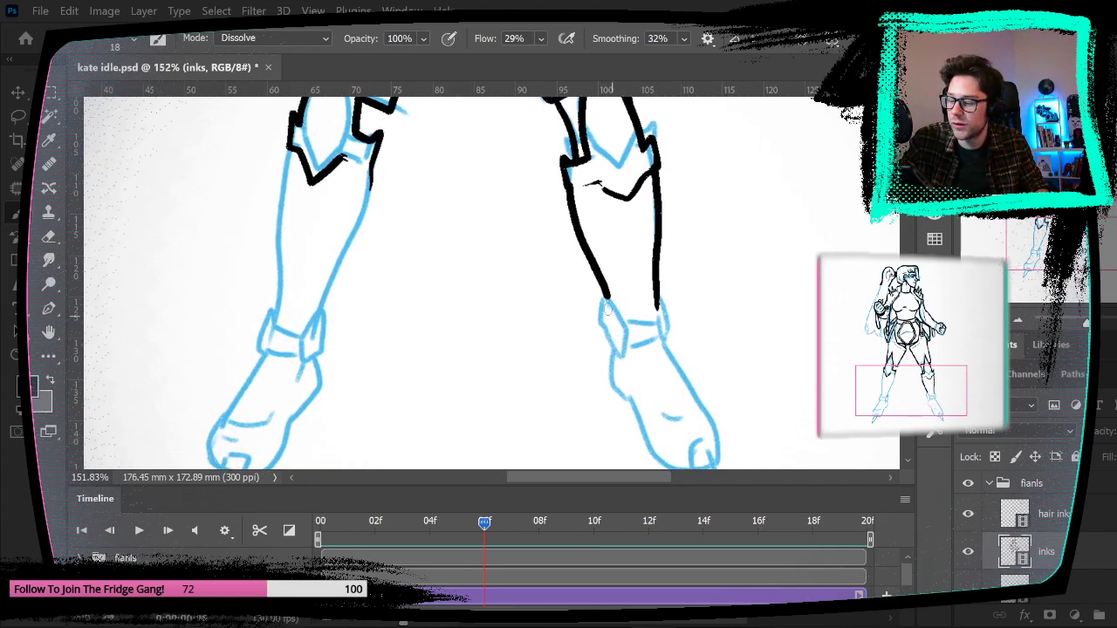
pyautogui.moveTo(626, 358)
pyautogui.mouseDown()
pyautogui.moveTo(599, 306)
pyautogui.moveTo(628, 336)
pyautogui.moveTo(662, 313)
pyautogui.moveTo(635, 344)
pyautogui.mouseUp()
pyautogui.hotkey('ctrl', 'z')
pyautogui.press('space')
pyautogui.moveTo(714, 362)
pyautogui.mouseDown()
pyautogui.moveTo(665, 273)
pyautogui.moveTo(627, 283)
pyautogui.moveTo(662, 337)
pyautogui.moveTo(664, 409)
pyautogui.moveTo(676, 422)
pyautogui.moveTo(638, 371)
pyautogui.mouseUp()
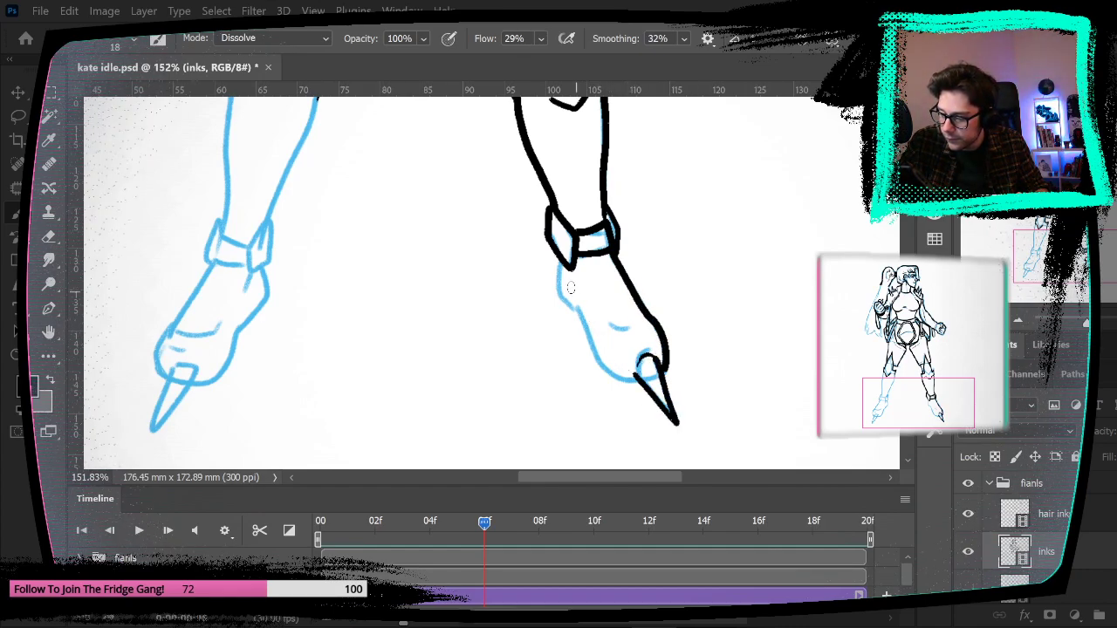
# Step: Ink the inner edge of the left foot and a short crease above the toes
pyautogui.moveTo(579, 314)
pyautogui.mouseDown()
pyautogui.moveTo(605, 368)
pyautogui.moveTo(642, 382)
pyautogui.mouseUp()
pyautogui.moveTo(602, 316); pyautogui.dragTo(639, 326)
pyautogui.hotkey('ctrl', 'z')
pyautogui.hotkey('ctrl', 'z')
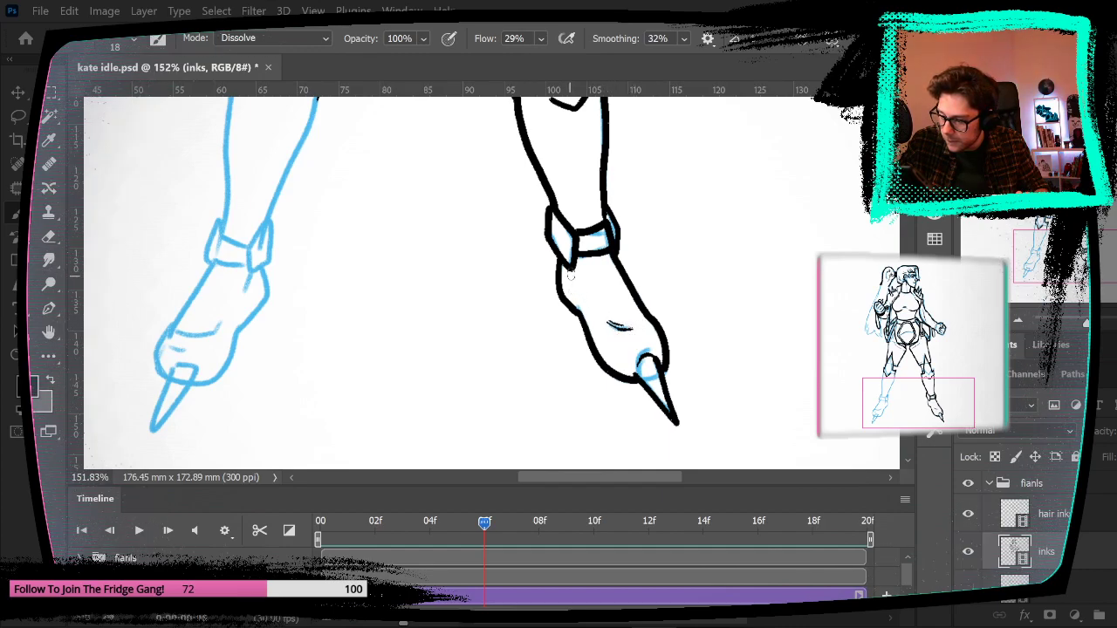
# Step: Ink both edges of the right shin and the ankle cuff below it
pyautogui.moveTo(518, 154)
pyautogui.mouseDown()
pyautogui.moveTo(671, 167)
pyautogui.moveTo(687, 230)
pyautogui.mouseUp()
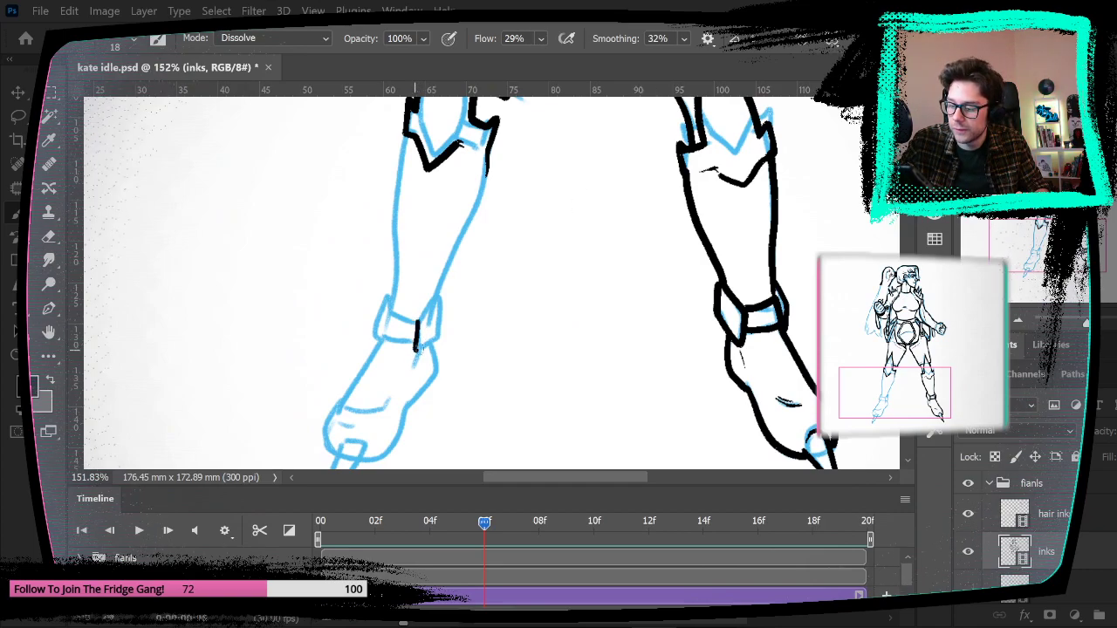
pyautogui.moveTo(431, 297)
pyautogui.mouseDown()
pyautogui.moveTo(482, 195)
pyautogui.moveTo(489, 150)
pyautogui.mouseUp()
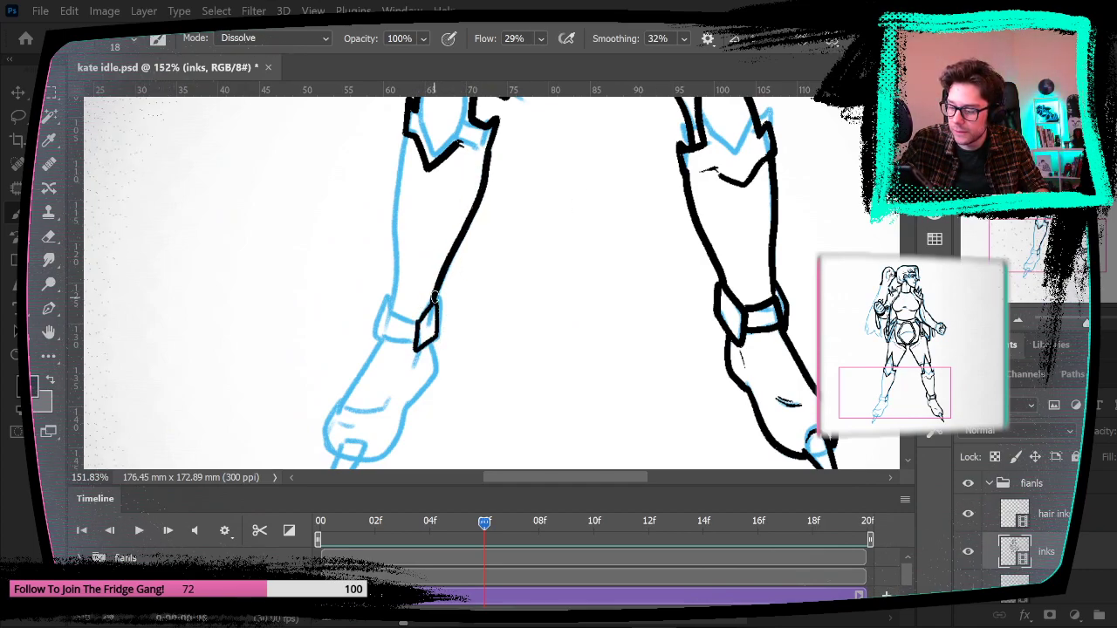
pyautogui.moveTo(390, 312); pyautogui.dragTo(405, 122)
pyautogui.moveTo(497, 232)
pyautogui.mouseDown()
pyautogui.moveTo(508, 387)
pyautogui.moveTo(489, 237)
pyautogui.mouseUp()
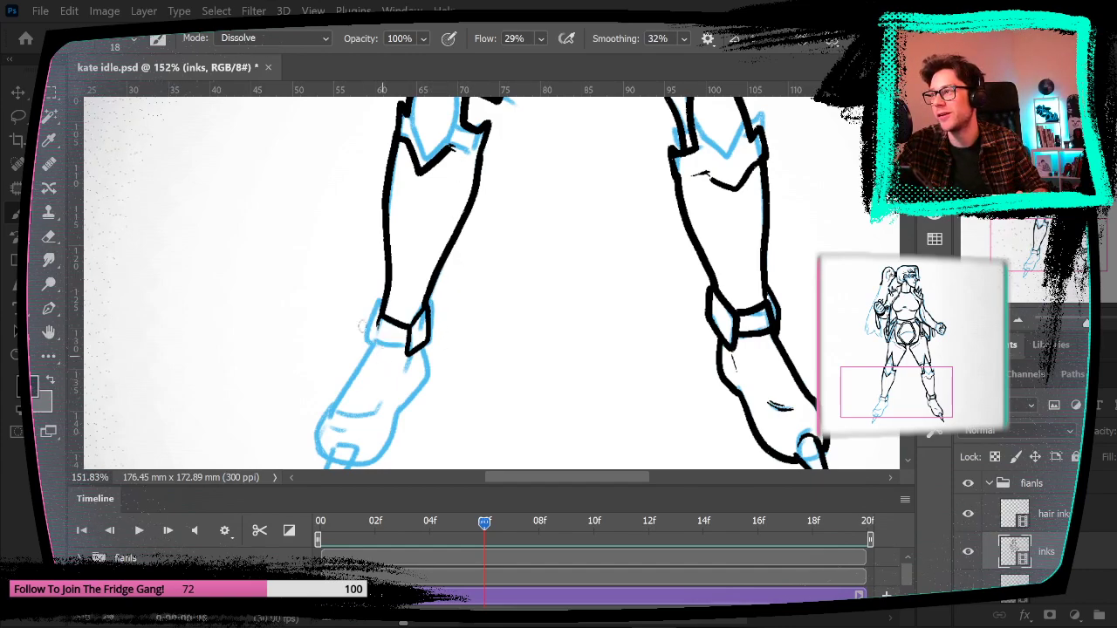
pyautogui.moveTo(380, 295); pyautogui.dragTo(367, 349)
# Step: Ink the right foot's outline, its toe claw and the thin crease across the toes
pyautogui.moveTo(469, 372); pyautogui.dragTo(483, 257)
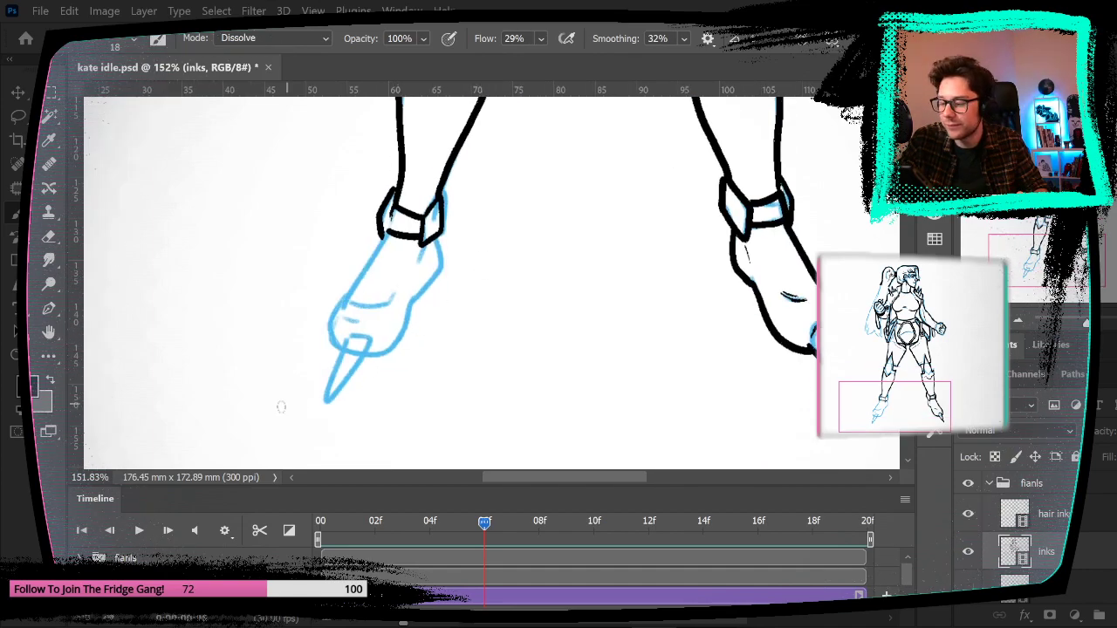
pyautogui.moveTo(387, 233)
pyautogui.mouseDown()
pyautogui.moveTo(355, 282)
pyautogui.moveTo(321, 401)
pyautogui.moveTo(358, 332)
pyautogui.moveTo(403, 326)
pyautogui.moveTo(442, 255)
pyautogui.moveTo(438, 233)
pyautogui.mouseUp()
pyautogui.hotkey('ctrl', 'z')
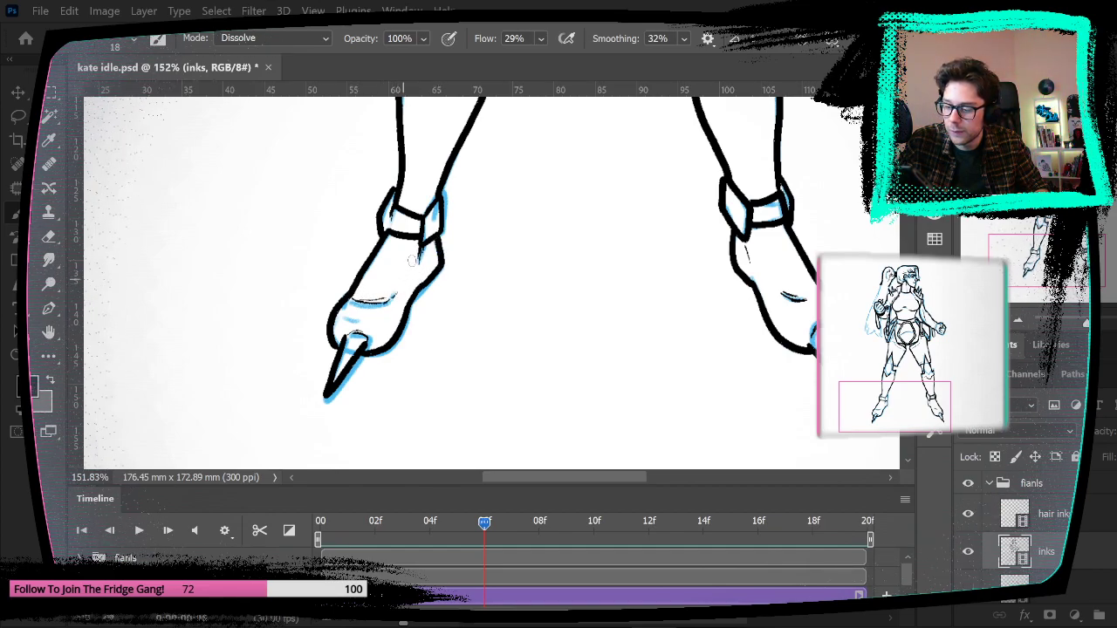
# Step: Ink the short inner knee line between the right thigh hem and the shin guard
pyautogui.moveTo(581, 189); pyautogui.dragTo(494, 356)
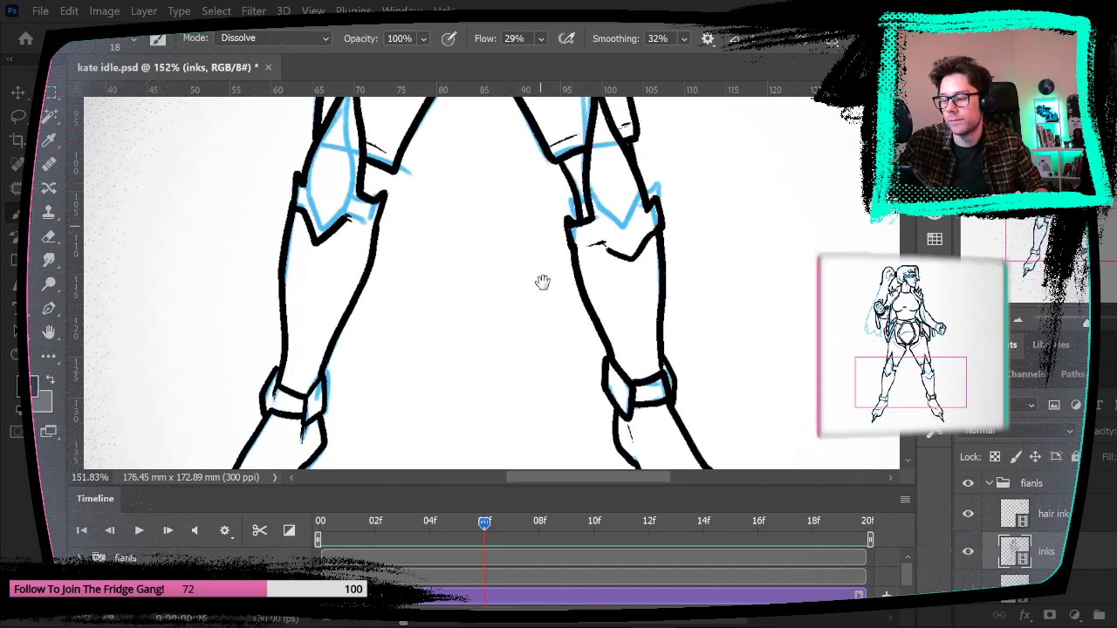
pyautogui.moveTo(541, 267); pyautogui.dragTo(526, 319)
pyautogui.moveTo(377, 365); pyautogui.dragTo(391, 335)
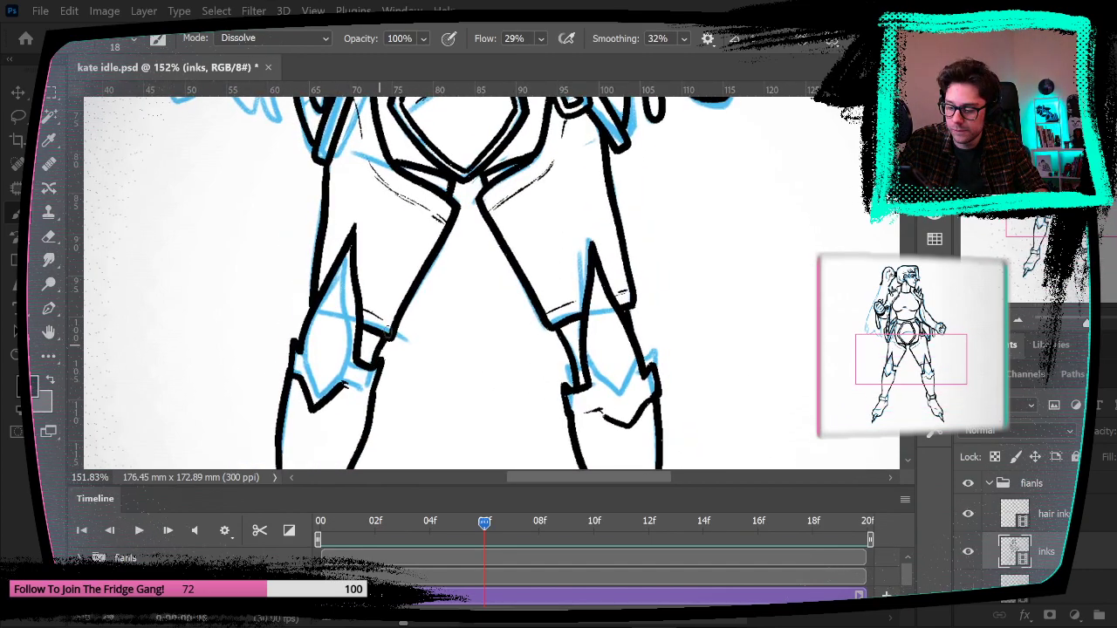
# Step: Compare the inked legs of frame 6 with the preceding frames on the whole figure
pyautogui.moveTo(472, 147); pyautogui.dragTo(439, 352)
pyautogui.click(313, 10)
pyautogui.click(397, 160)
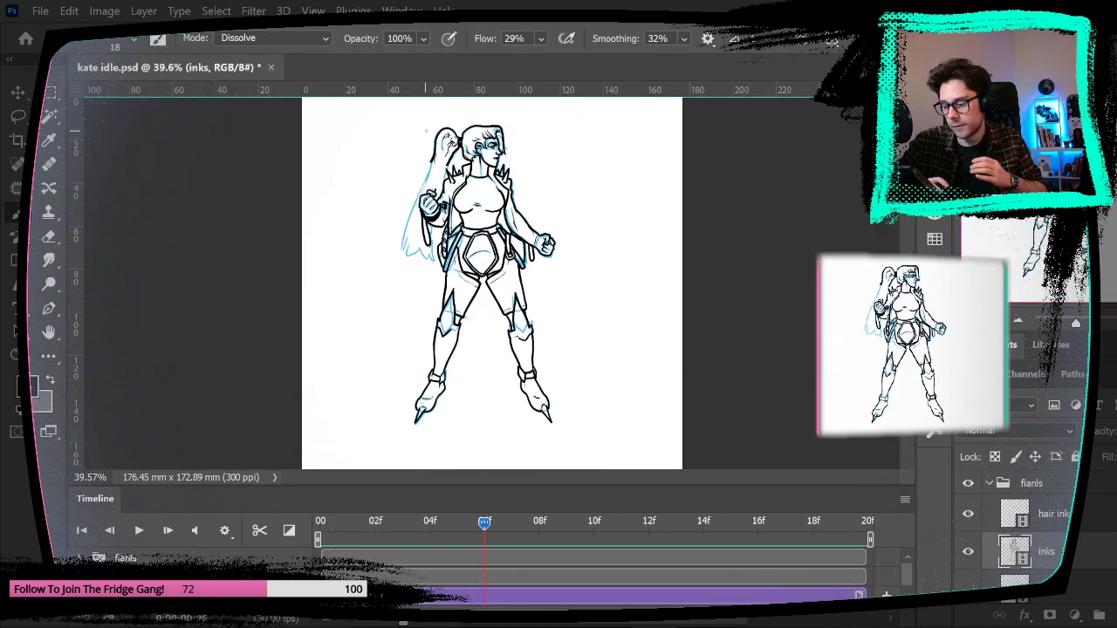
pyautogui.press('Left')
pyautogui.press('Left')
pyautogui.press('Right')
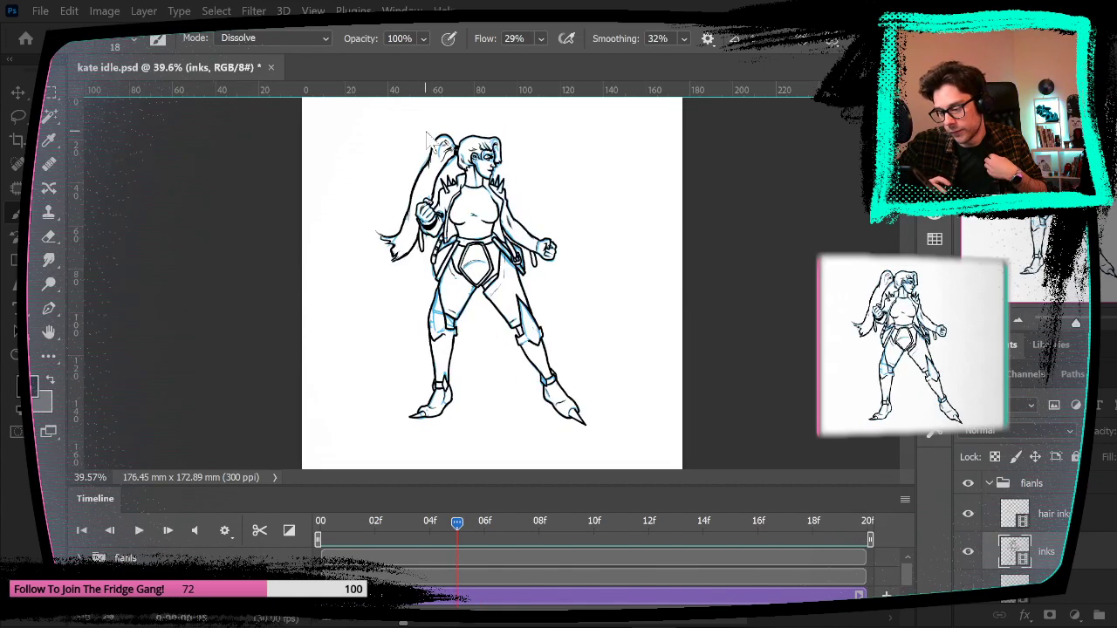
# Step: Ink the ponytail's inner edge down past the shoulder spikes in frame 6 on the hair inks layer
pyautogui.press('Right')
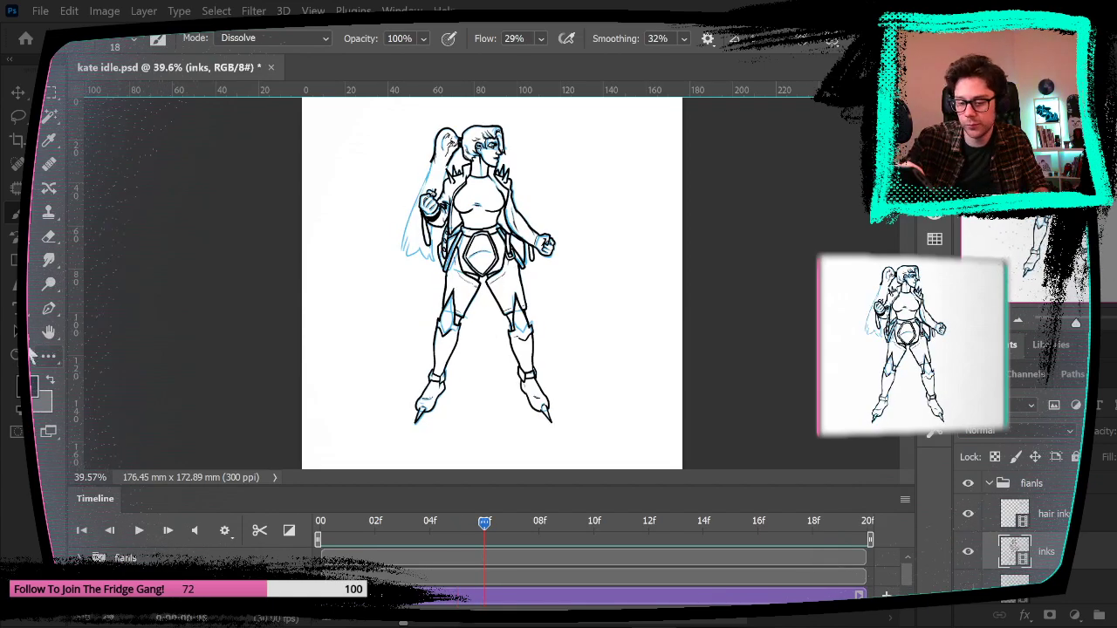
pyautogui.press('z')
pyautogui.moveTo(440, 183); pyautogui.dragTo(504, 237)
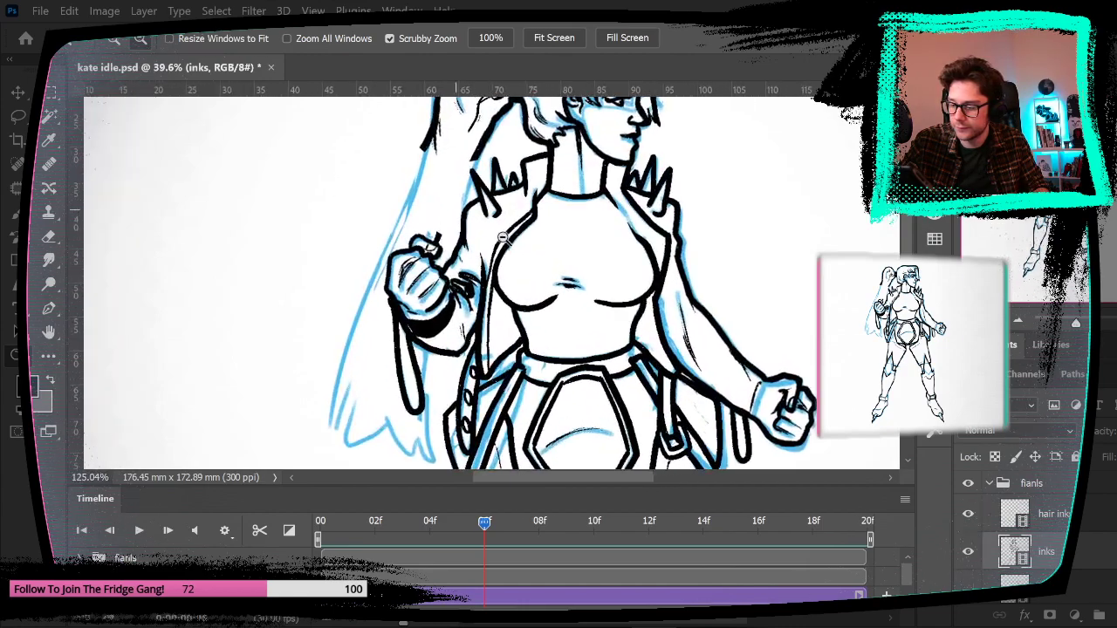
pyautogui.press('b')
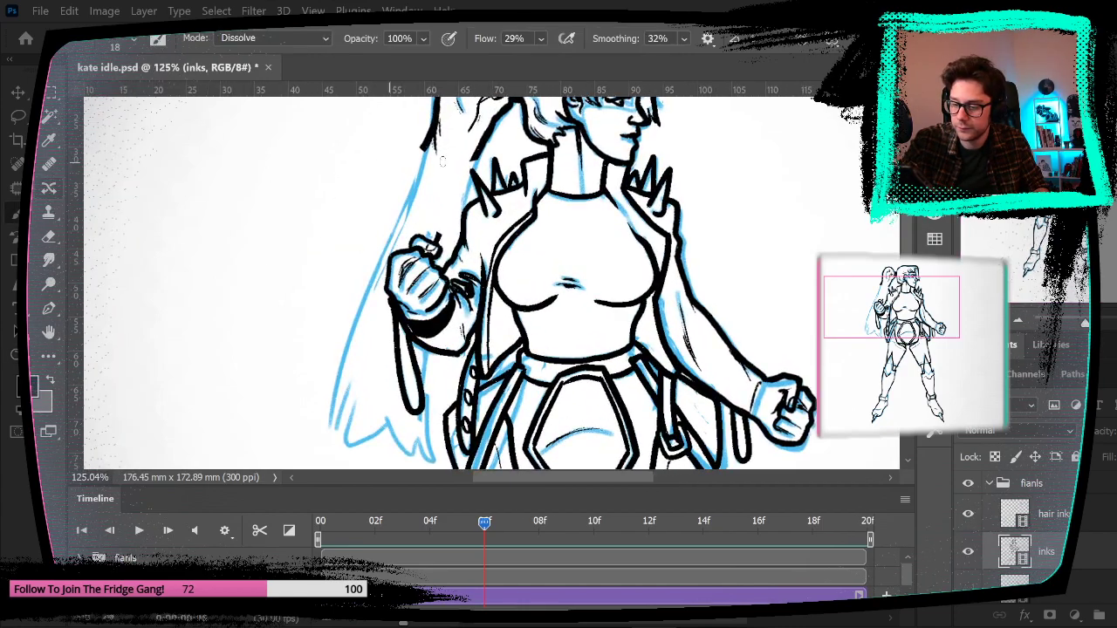
pyautogui.click(1091, 521)
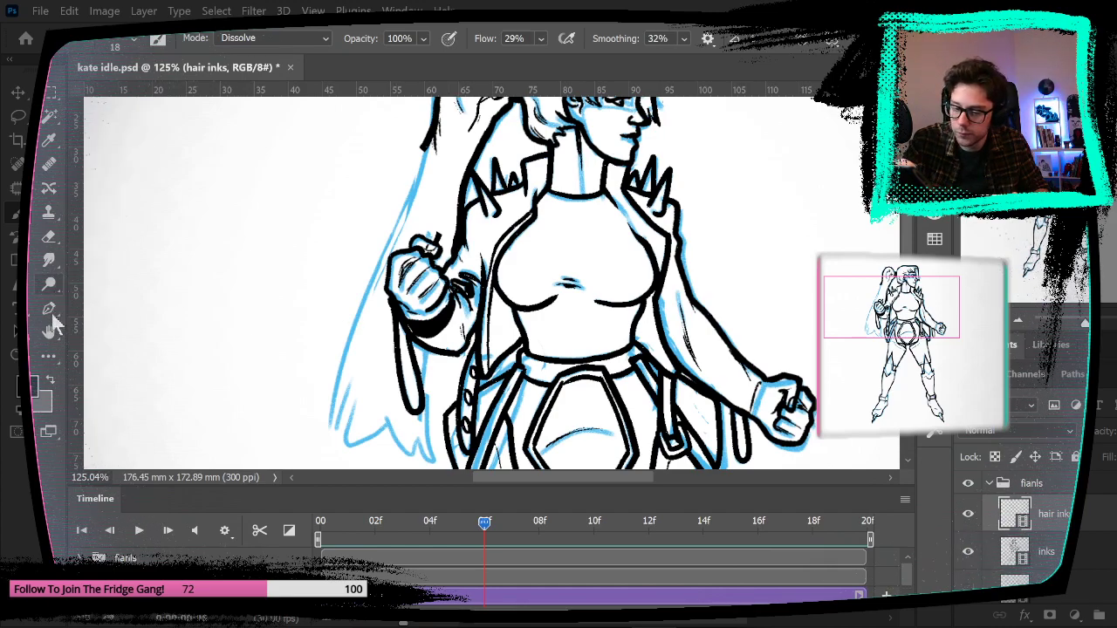
# Step: Ink the ponytail's lower inner edge and its jagged tips below the raised fist on the hair inks layer
pyautogui.press('e')
pyautogui.click(1027, 552)
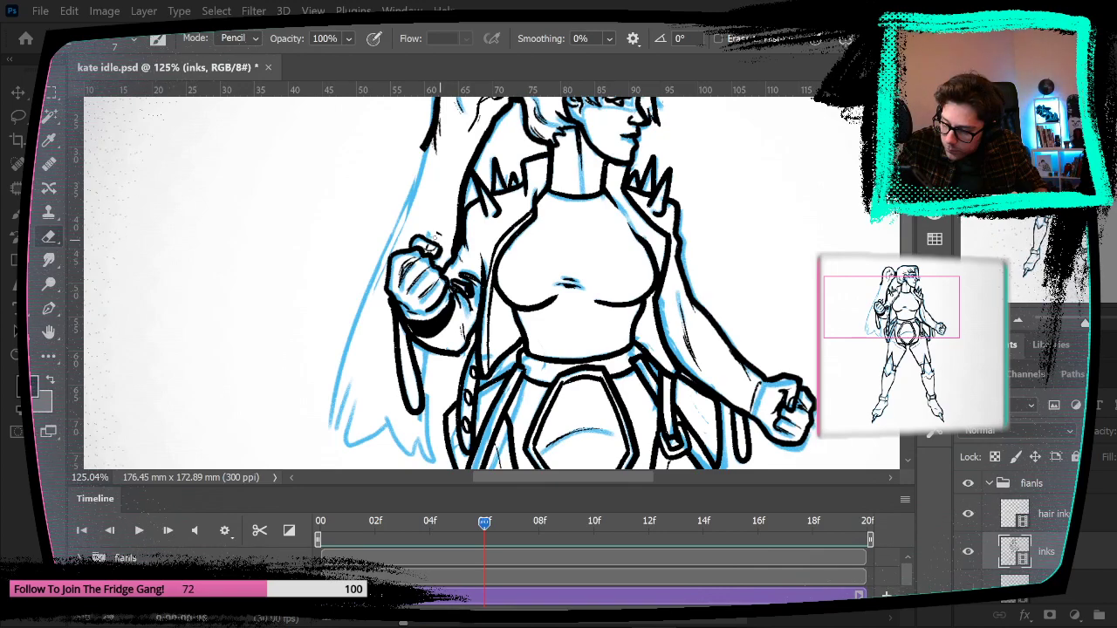
pyautogui.press('b')
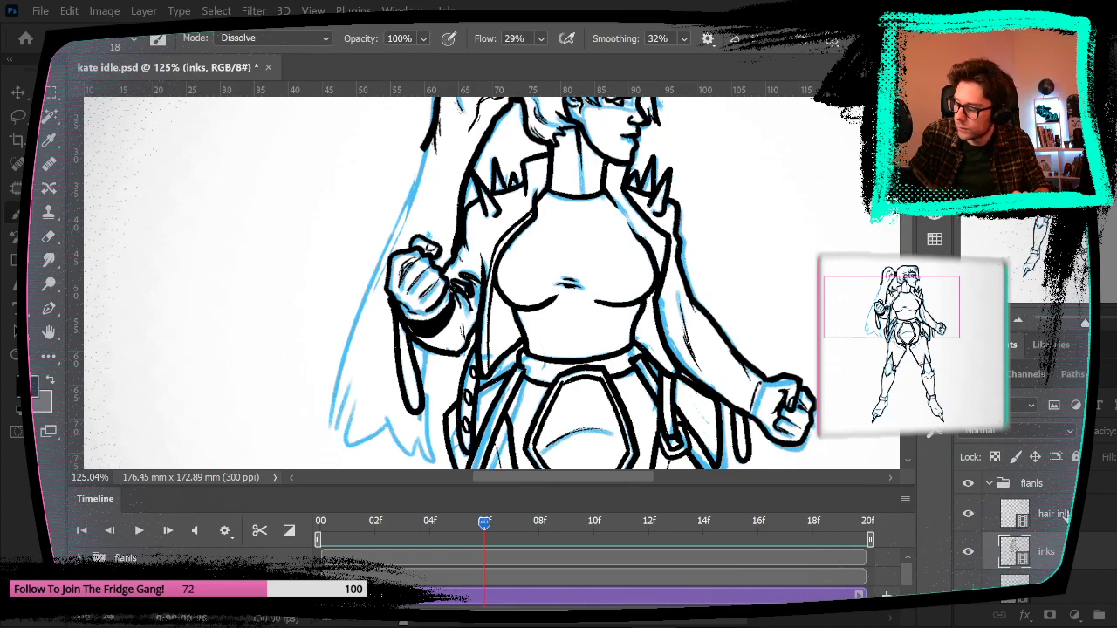
pyautogui.click(1063, 513)
pyautogui.moveTo(481, 363)
pyautogui.mouseDown()
pyautogui.moveTo(456, 249)
pyautogui.moveTo(410, 354)
pyautogui.mouseUp()
pyautogui.moveTo(393, 316)
pyautogui.mouseDown()
pyautogui.moveTo(417, 364)
pyautogui.moveTo(405, 349)
pyautogui.mouseUp()
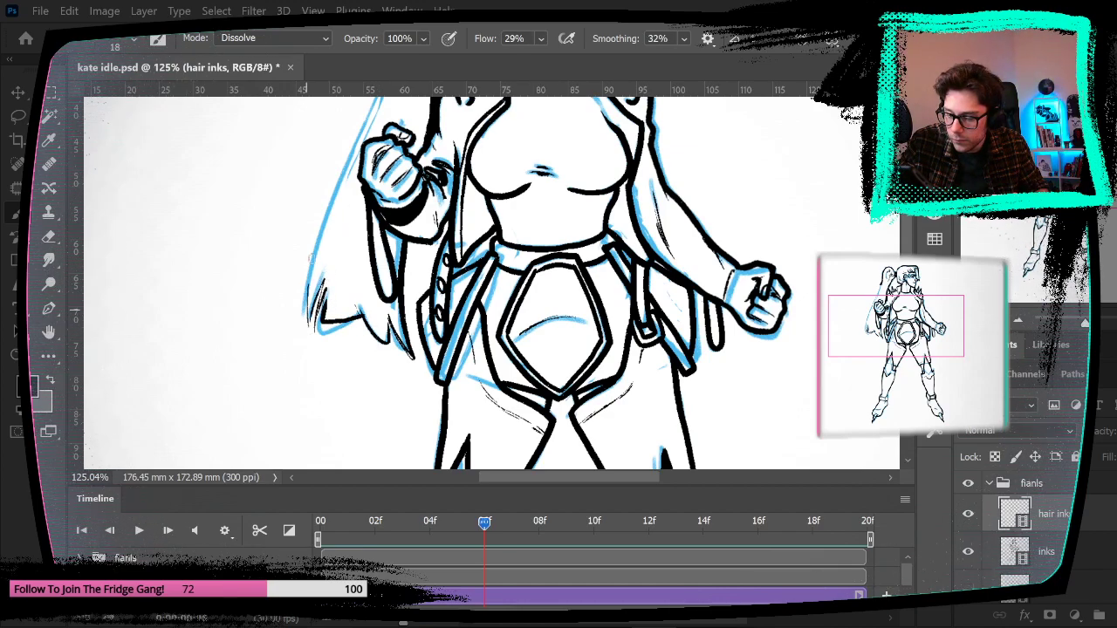
# Step: Ink the ponytail's outer edge from its tip up past the raised fist
pyautogui.moveTo(311, 273); pyautogui.dragTo(306, 330)
pyautogui.moveTo(324, 213); pyautogui.dragTo(304, 339)
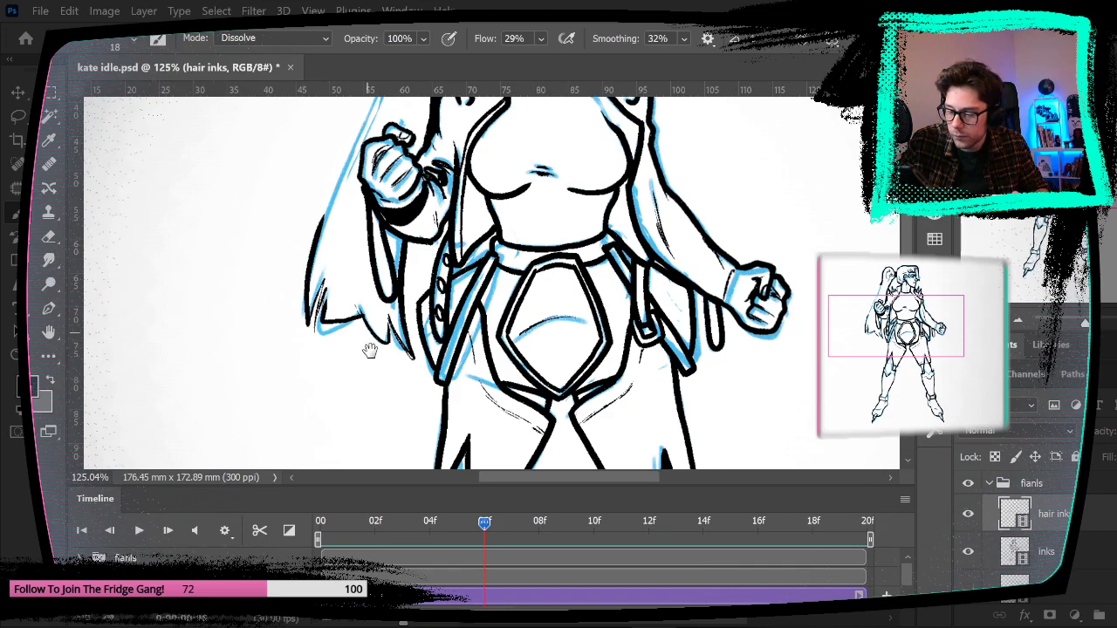
pyautogui.moveTo(369, 347); pyautogui.dragTo(334, 456)
pyautogui.moveTo(286, 345); pyautogui.dragTo(359, 150)
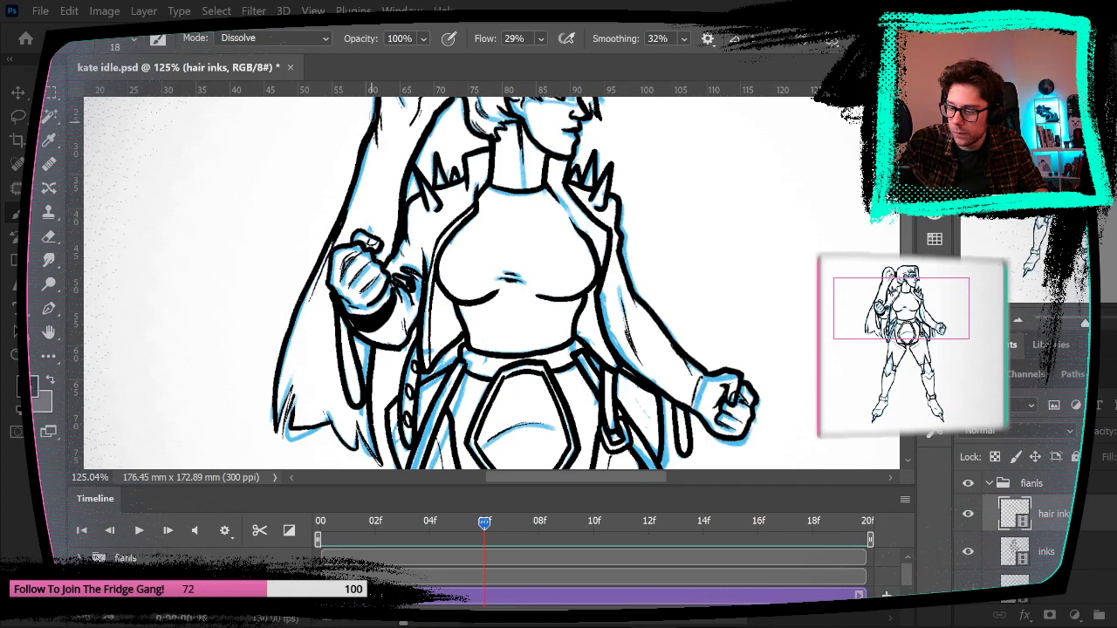
# Step: Compare frame 6 with the preceding frame, both up close and on the whole figure
pyautogui.moveTo(485, 265); pyautogui.dragTo(457, 242)
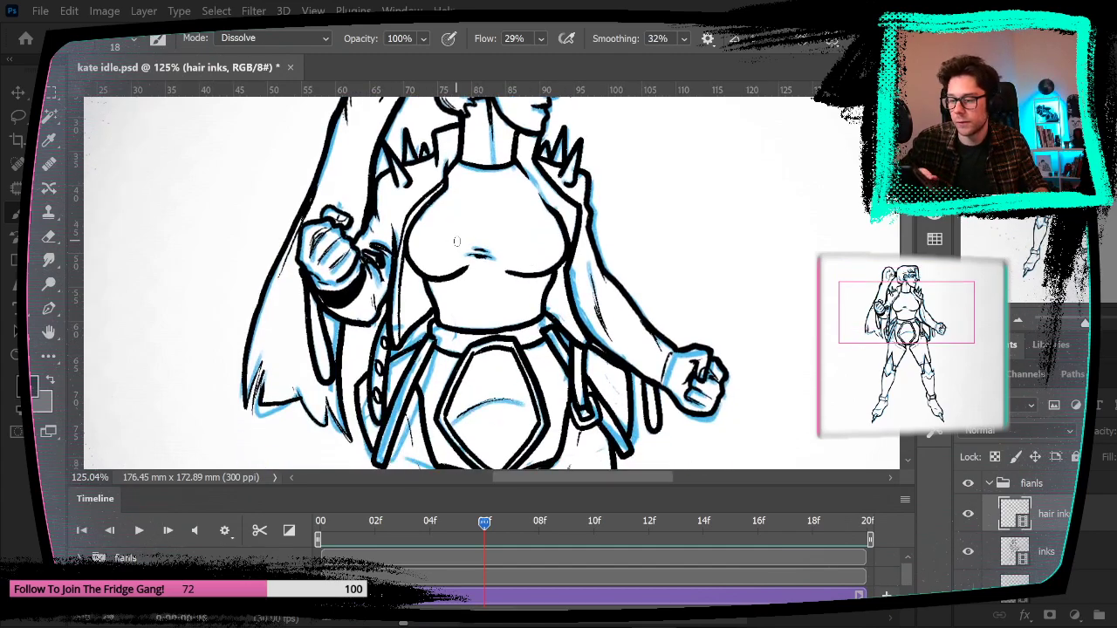
pyautogui.press('Left')
pyautogui.press('Right')
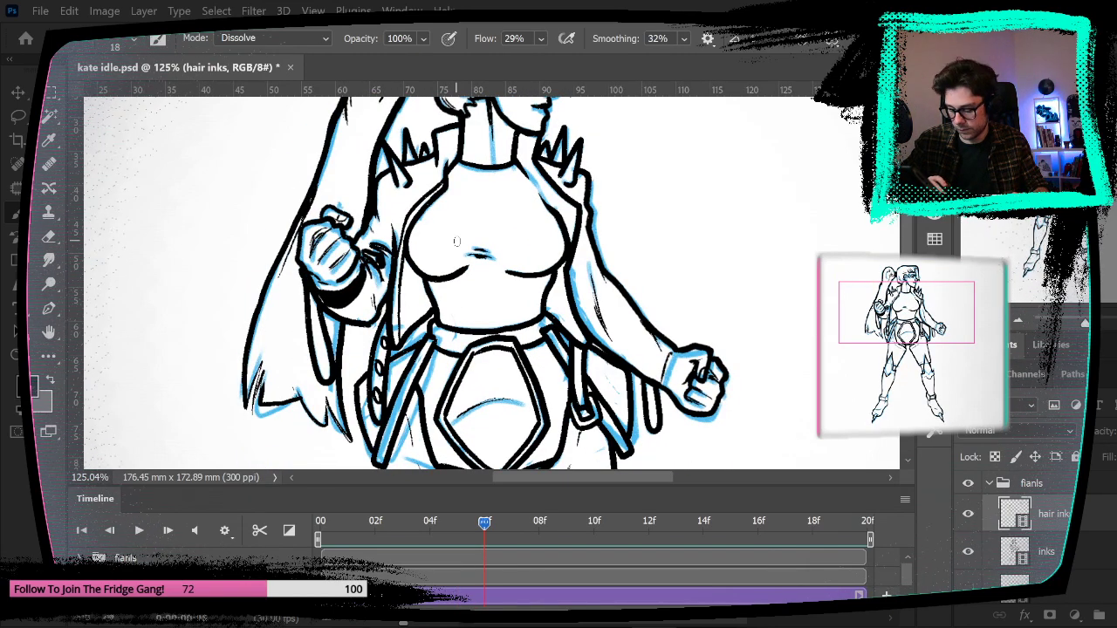
pyautogui.press('Left')
pyautogui.press('Right')
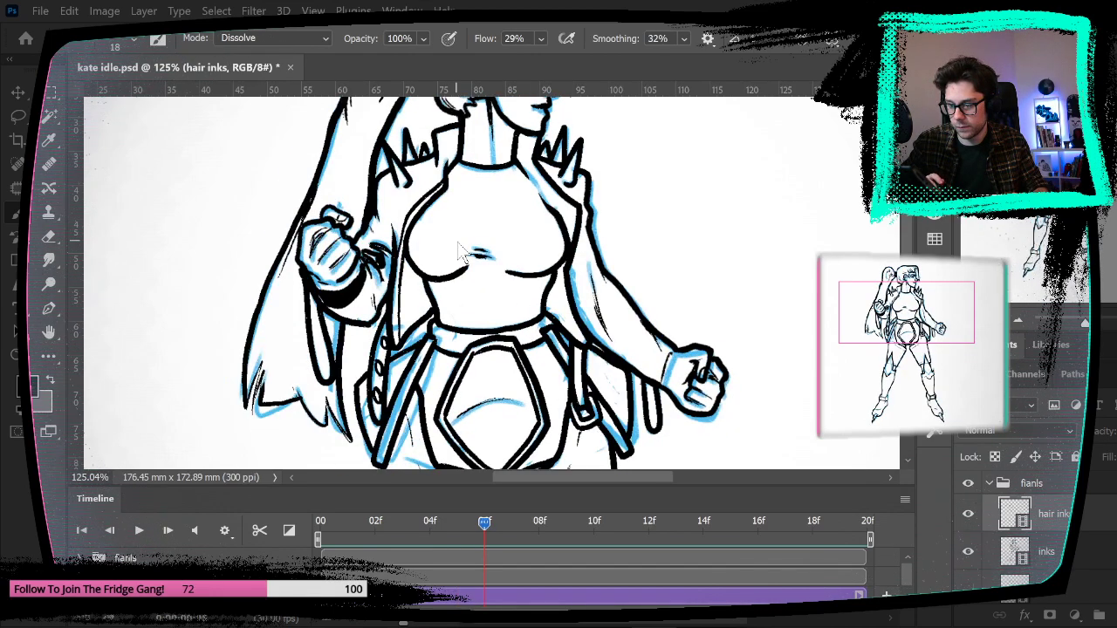
pyautogui.click(313, 10)
pyautogui.click(394, 159)
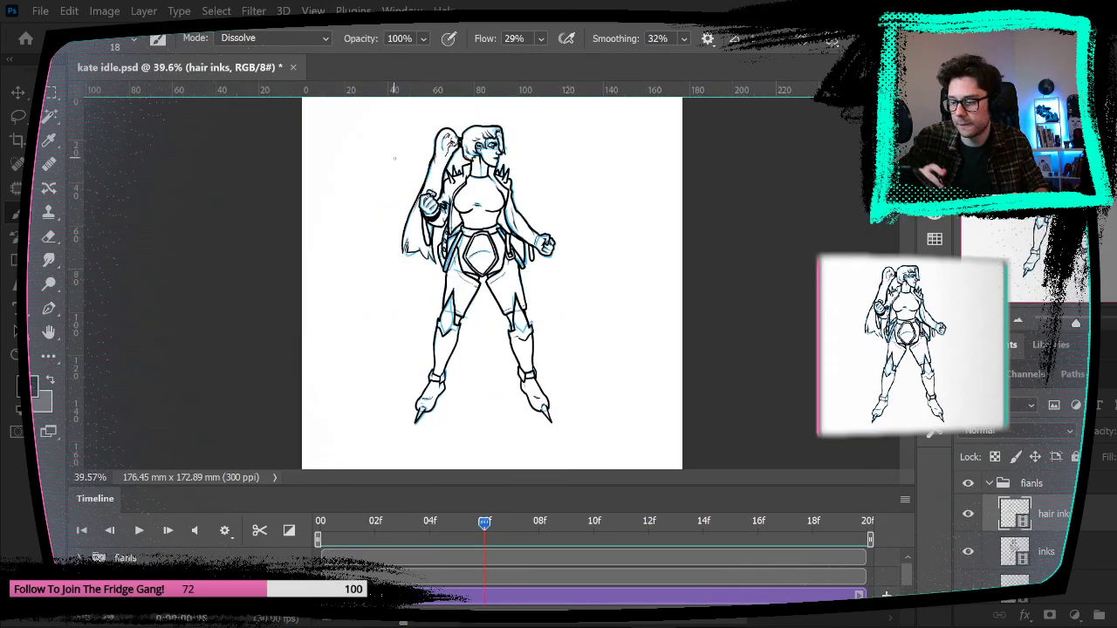
pyautogui.press('Left')
pyautogui.press('Right')
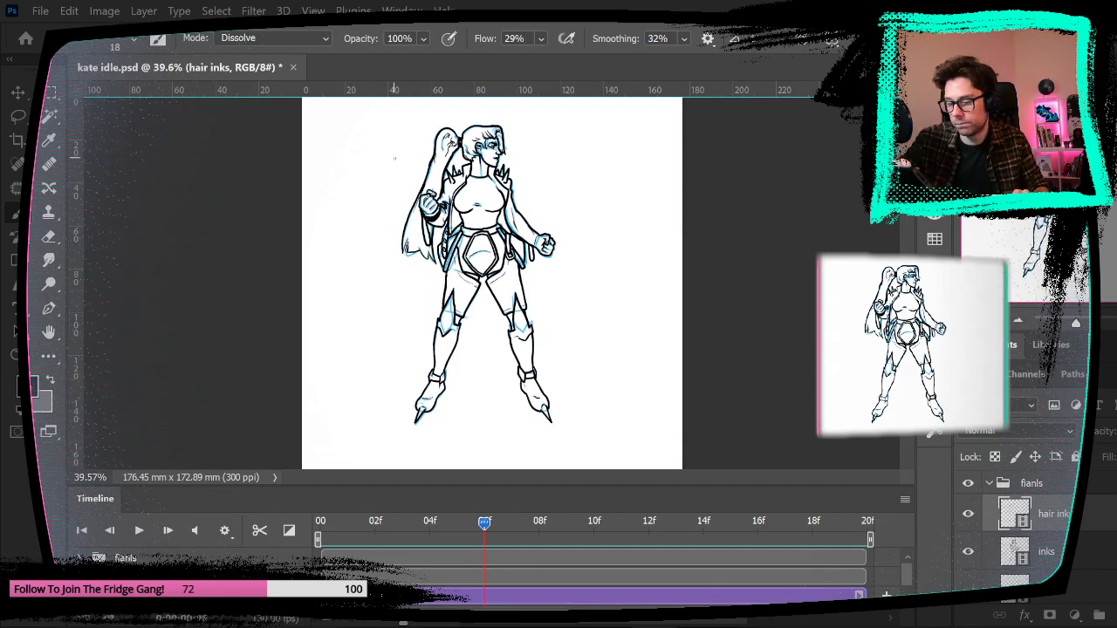
# Step: Copy the hair inks artwork around the whole figure from frame 6 into frame 7 and clear the selection
pyautogui.press('m')
pyautogui.moveTo(387, 119)
pyautogui.mouseDown()
pyautogui.moveTo(427, 131)
pyautogui.moveTo(613, 464)
pyautogui.mouseUp()
pyautogui.press('Right')
pyautogui.hotkey('ctrl', 'd')
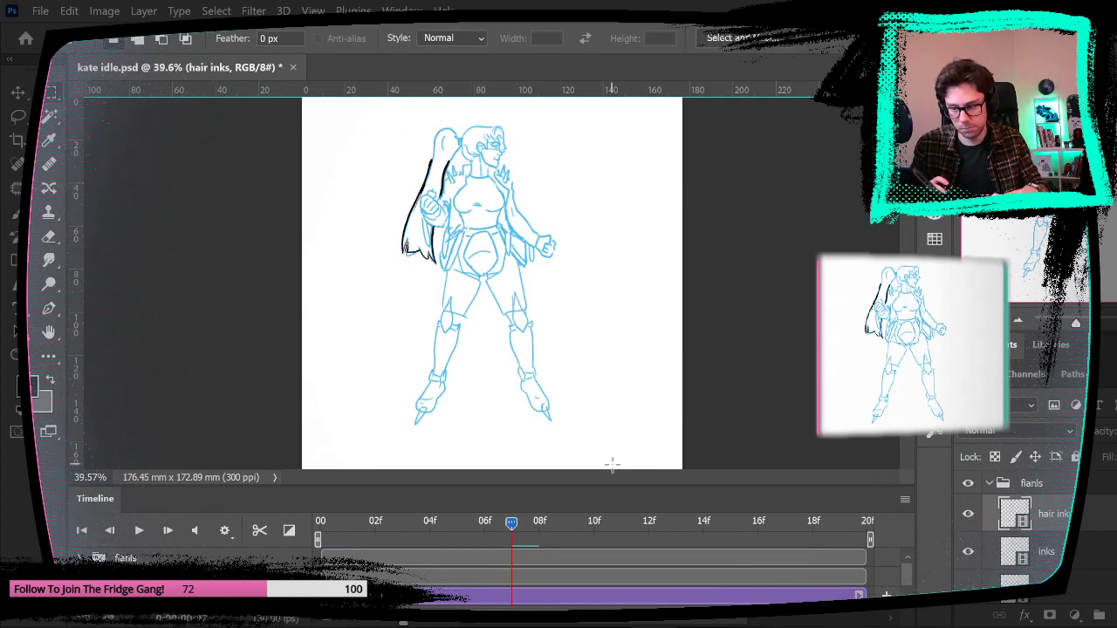
# Step: Copy the whole figure on the inks layer from frame 6 and paste it into frame 7
pyautogui.press('Left')
pyautogui.click(1080, 566)
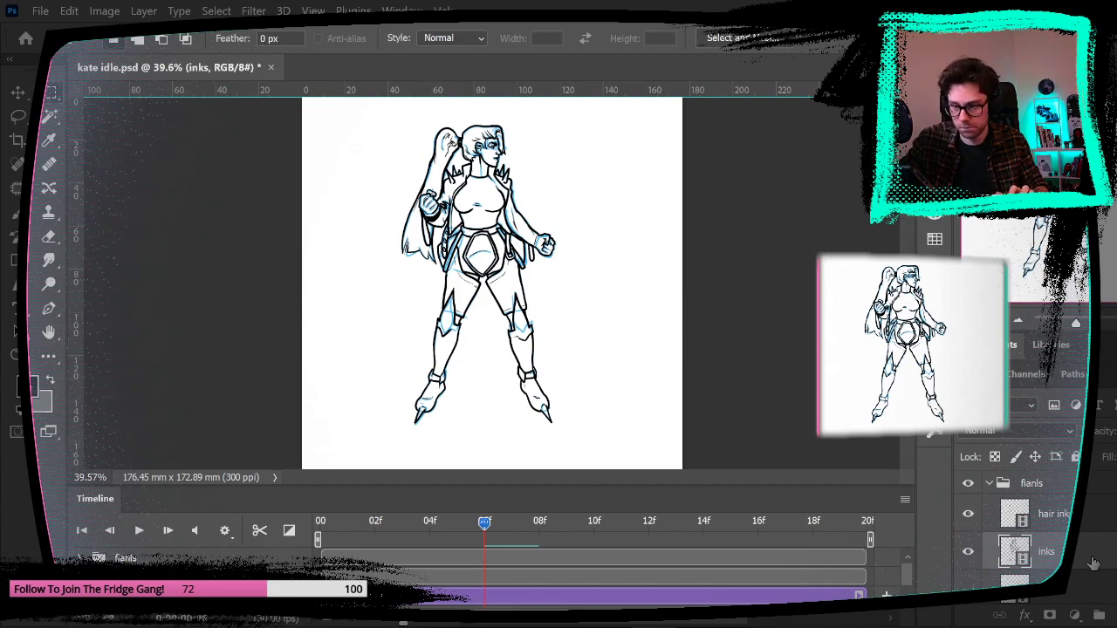
pyautogui.moveTo(387, 120); pyautogui.dragTo(597, 418)
pyautogui.press('Right')
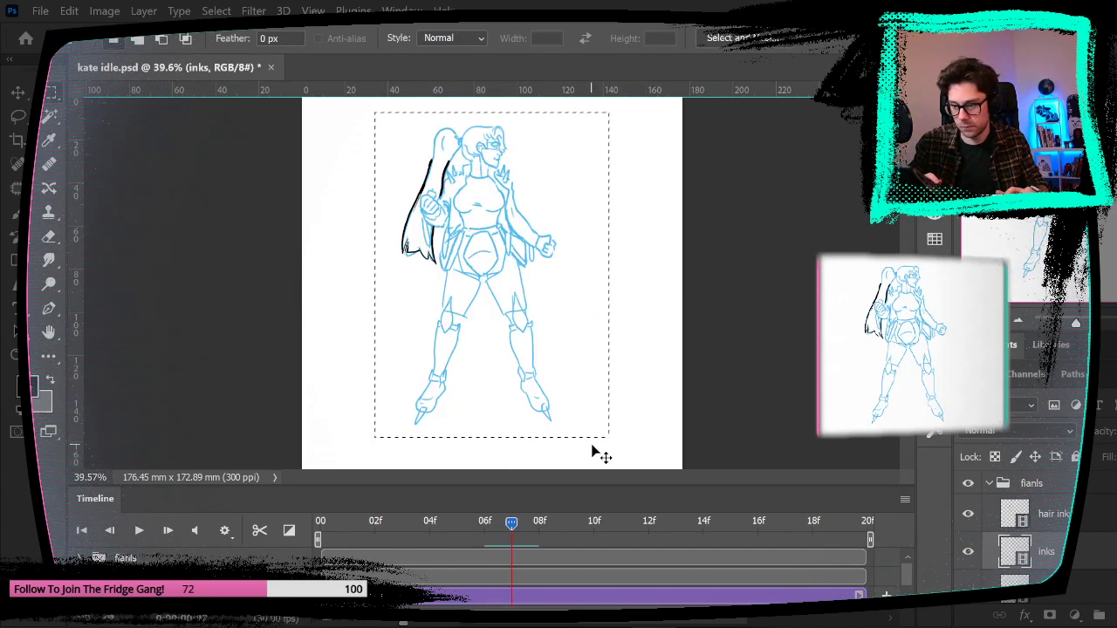
pyautogui.hotkey('ctrl', 'v')
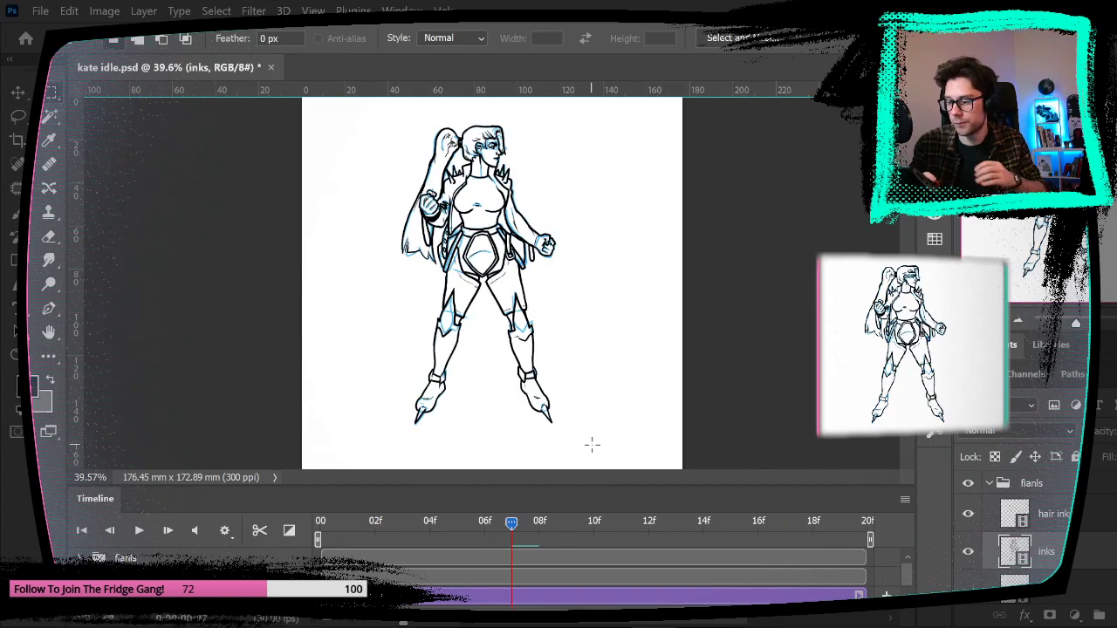
# Step: Play back the inked animation, stop it, and scrub the timeline to the uninked sketch in frame 8
pyautogui.press('Left')
pyautogui.press('Left')
pyautogui.press('Left')
pyautogui.press('Left')
pyautogui.press('Left')
pyautogui.press('Left')
pyautogui.press('Left')
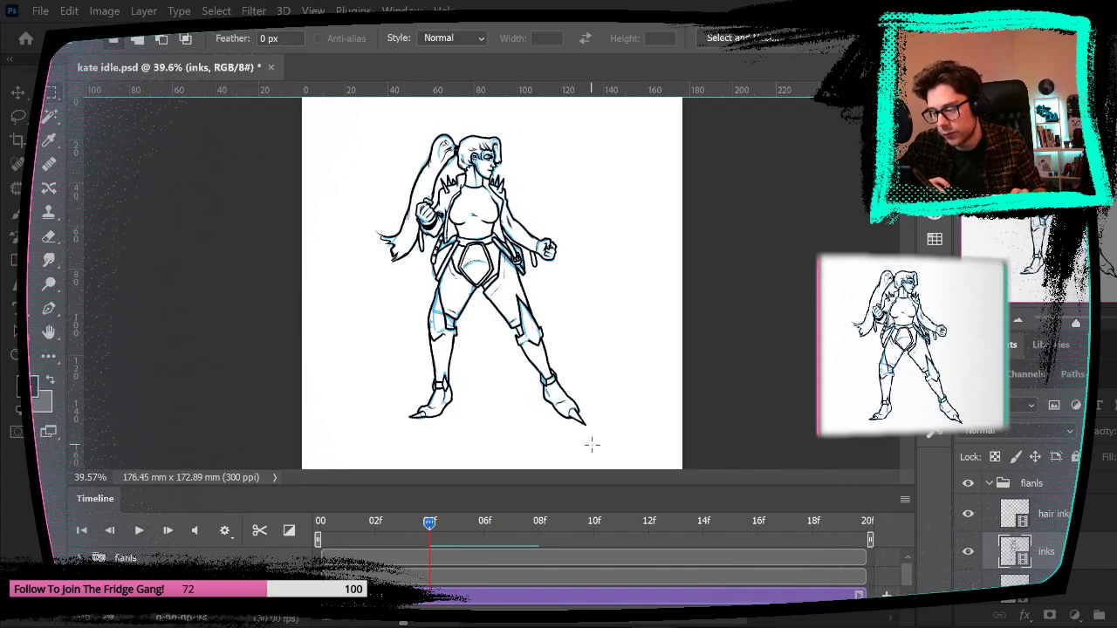
pyautogui.press('space')
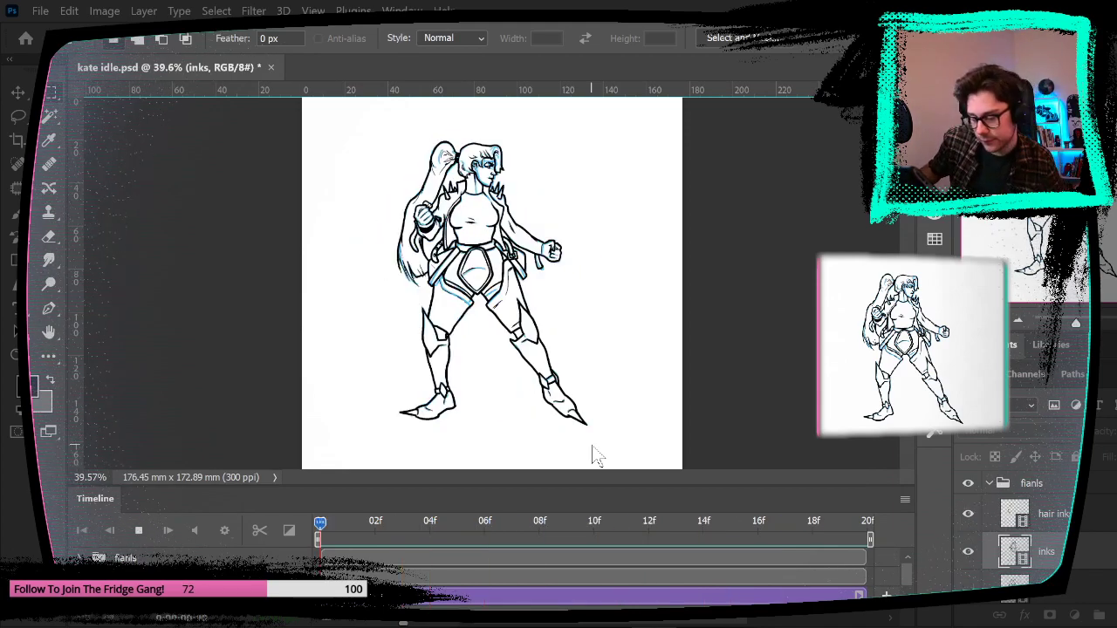
pyautogui.press('space')
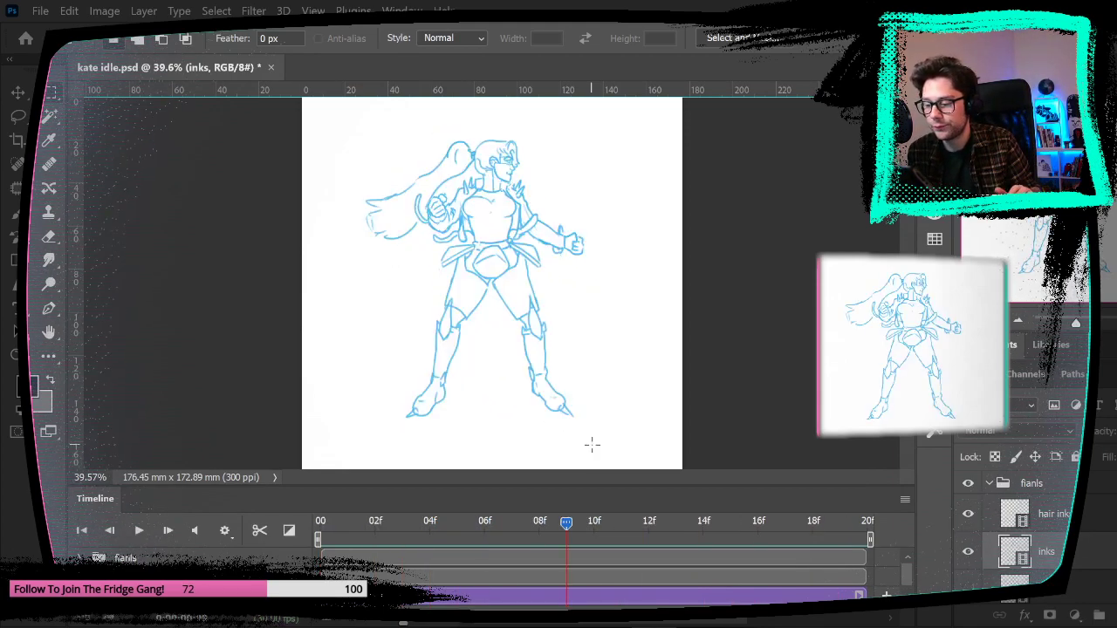
pyautogui.moveTo(426, 531)
pyautogui.mouseDown()
pyautogui.moveTo(467, 544)
pyautogui.moveTo(528, 536)
pyautogui.mouseUp()
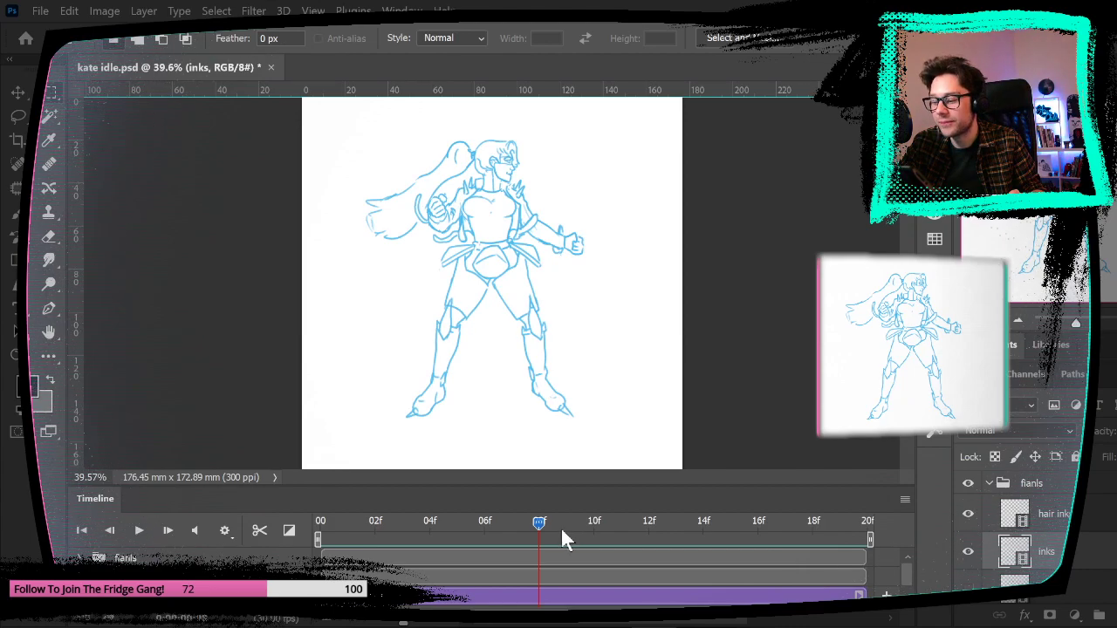
pyautogui.moveTo(538, 526)
pyautogui.mouseDown()
pyautogui.moveTo(807, 520)
pyautogui.moveTo(513, 518)
pyautogui.moveTo(550, 520)
pyautogui.mouseUp()
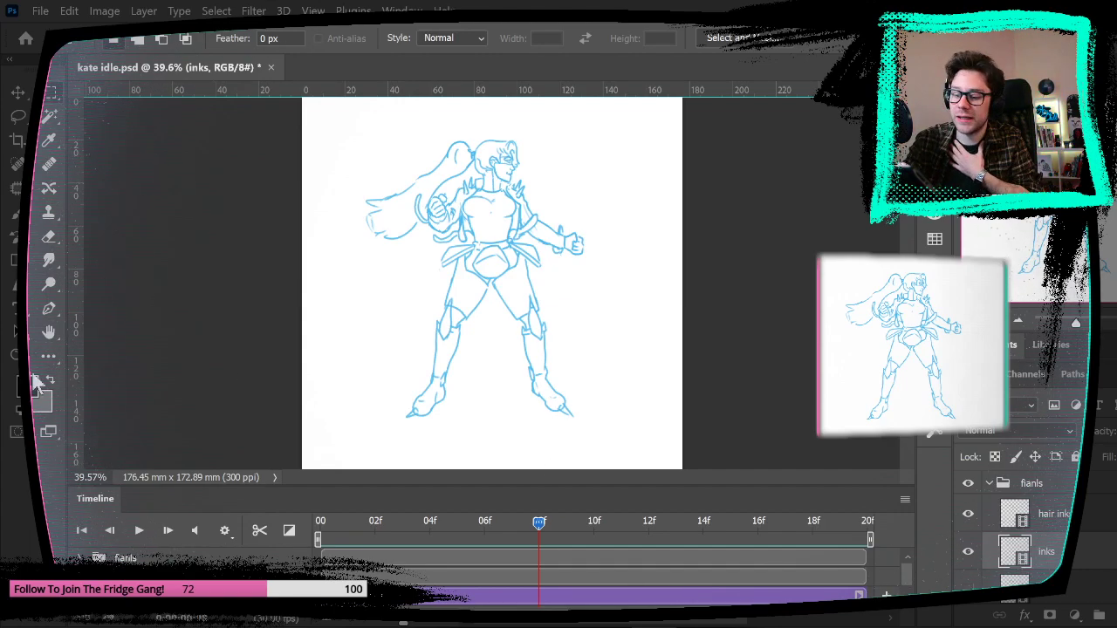
# Step: Lasso the inked head and ponytail base in frame 7 and paste them into frame 8 on the inks layer
pyautogui.press('z')
pyautogui.moveTo(490, 186); pyautogui.dragTo(609, 269)
pyautogui.press('Left')
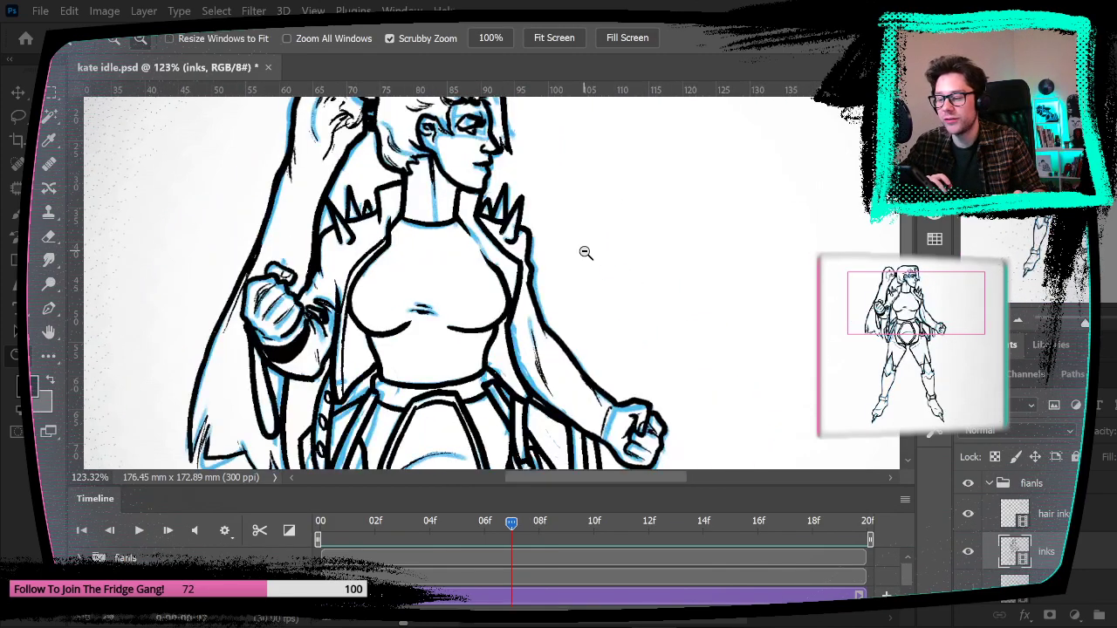
pyautogui.scroll(3, 583, 250)
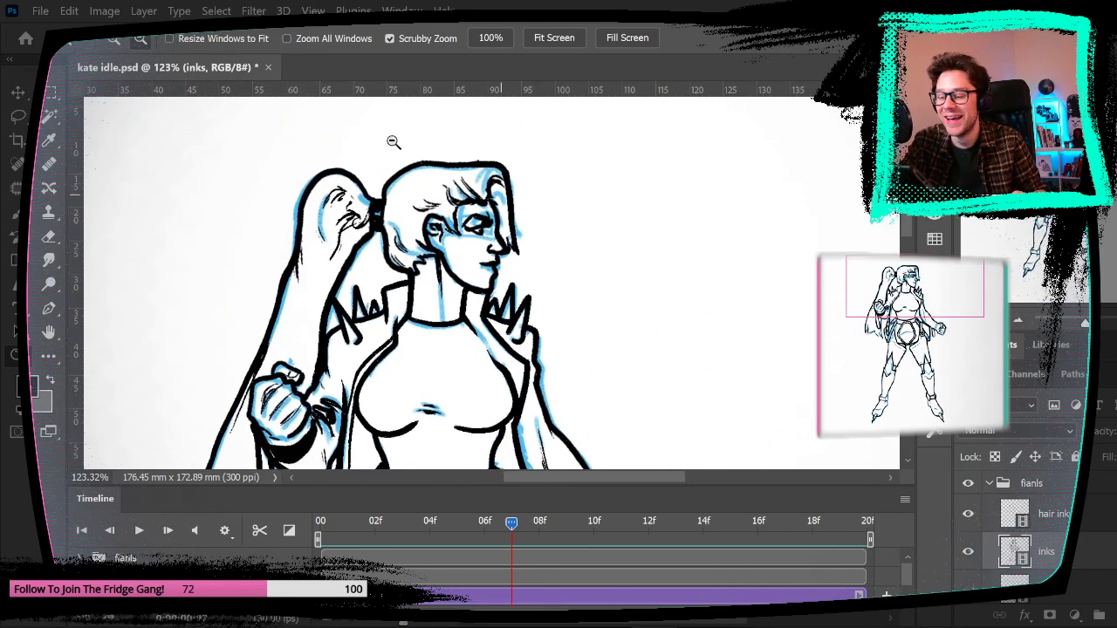
pyautogui.click(19, 117)
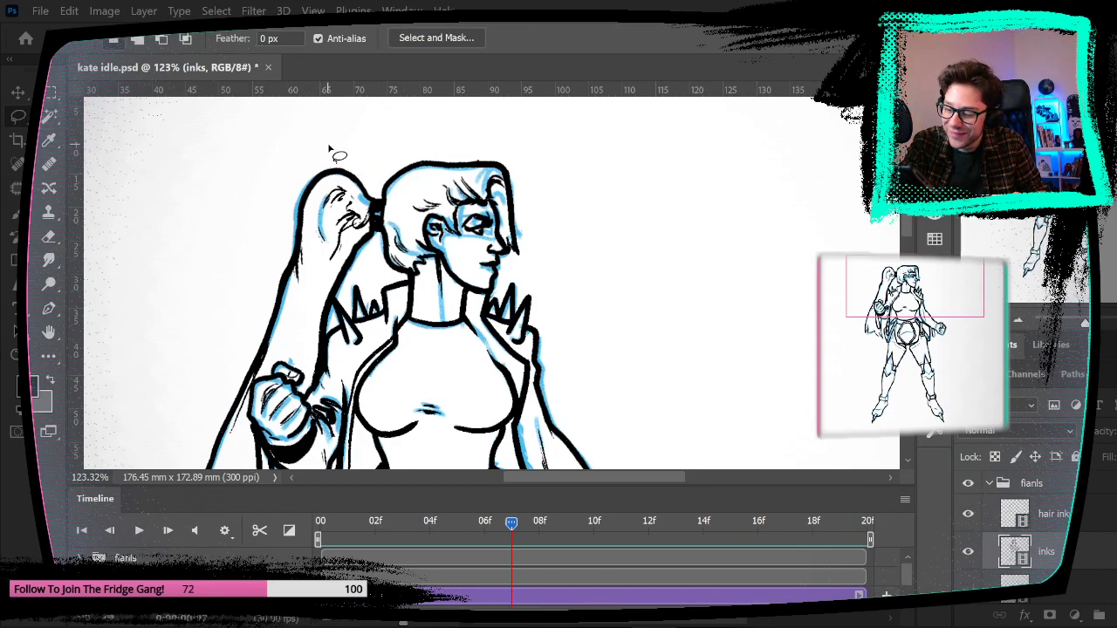
pyautogui.moveTo(338, 141)
pyautogui.mouseDown()
pyautogui.moveTo(297, 162)
pyautogui.moveTo(312, 261)
pyautogui.moveTo(369, 264)
pyautogui.moveTo(481, 303)
pyautogui.moveTo(531, 262)
pyautogui.moveTo(537, 180)
pyautogui.moveTo(425, 140)
pyautogui.mouseUp()
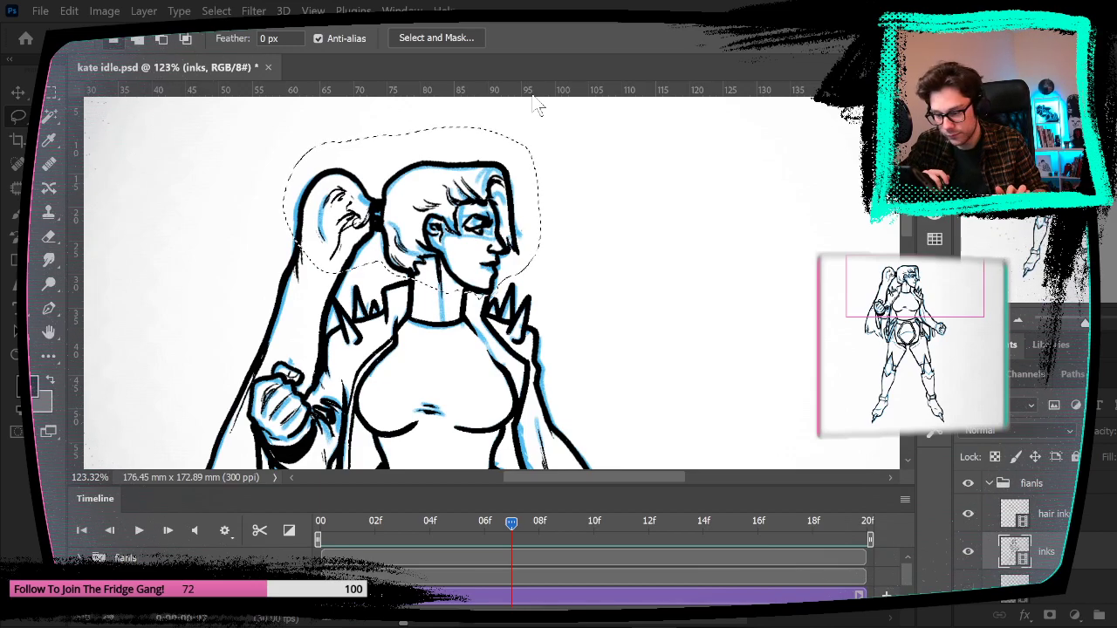
pyautogui.press('Right')
pyautogui.hotkey('ctrl', 'v')
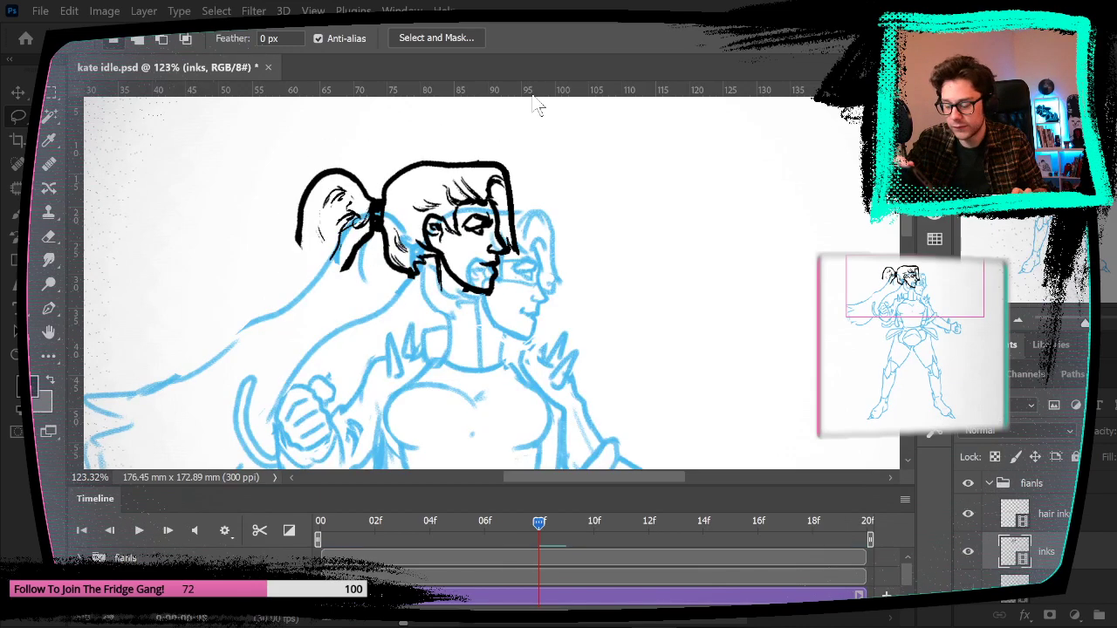
# Step: Transform the pasted head onto frame 8's blue sketch, rotating it by about 1.07°
pyautogui.moveTo(299, 137)
pyautogui.mouseDown()
pyautogui.moveTo(599, 207)
pyautogui.moveTo(277, 156)
pyautogui.mouseUp()
pyautogui.hotkey('ctrl', 't')
pyautogui.moveTo(430, 225)
pyautogui.mouseDown()
pyautogui.moveTo(478, 259)
pyautogui.moveTo(470, 279)
pyautogui.mouseUp()
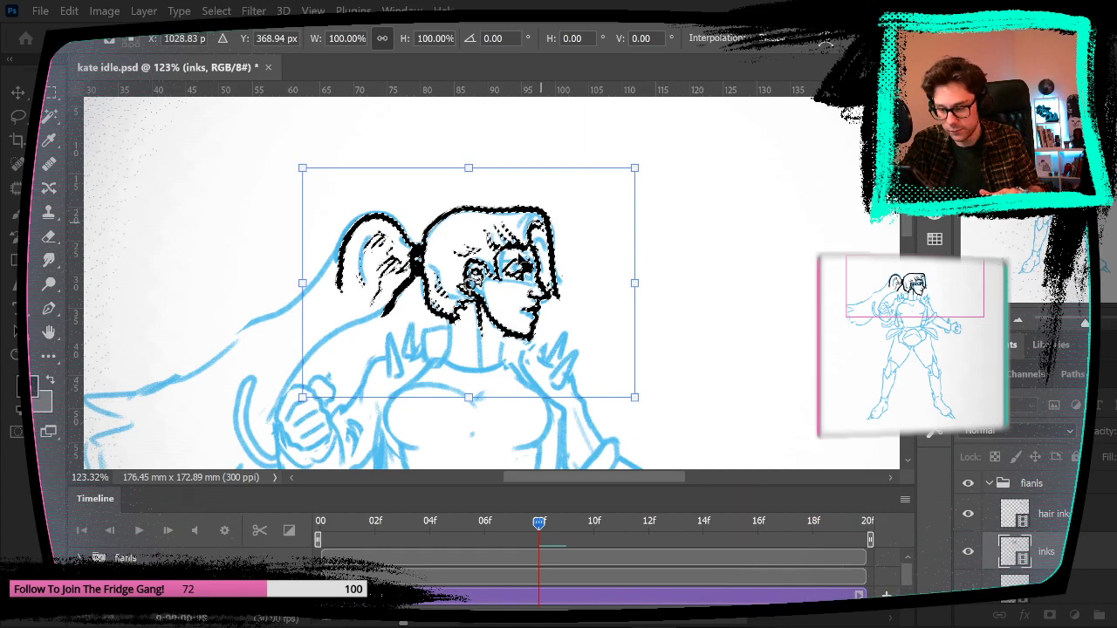
pyautogui.moveTo(684, 136); pyautogui.dragTo(688, 138)
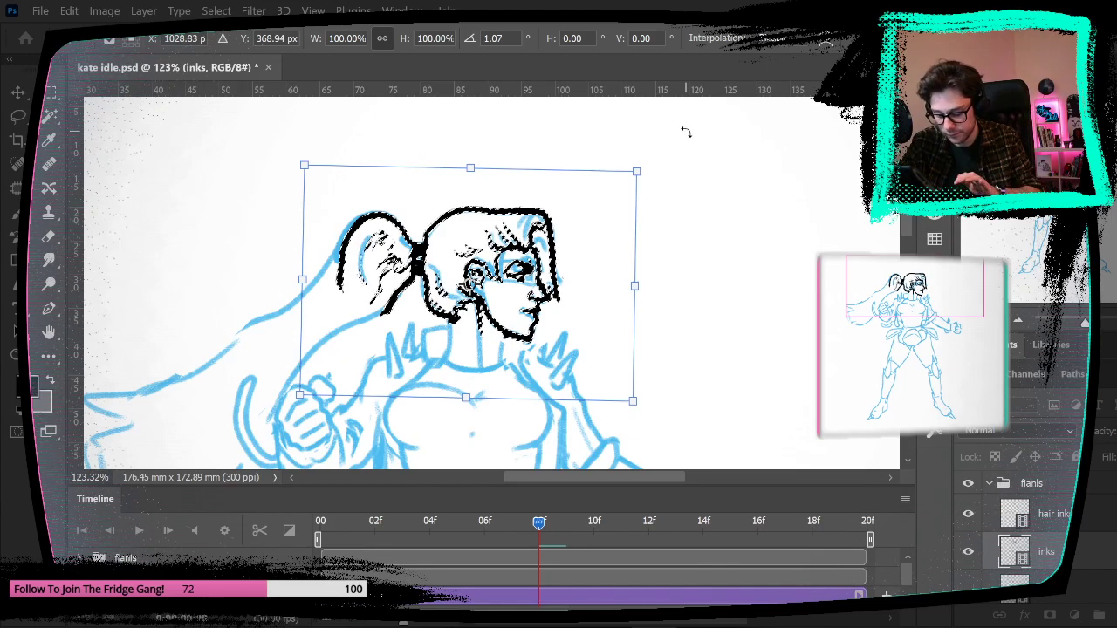
pyautogui.press('Return')
pyautogui.click(49, 93)
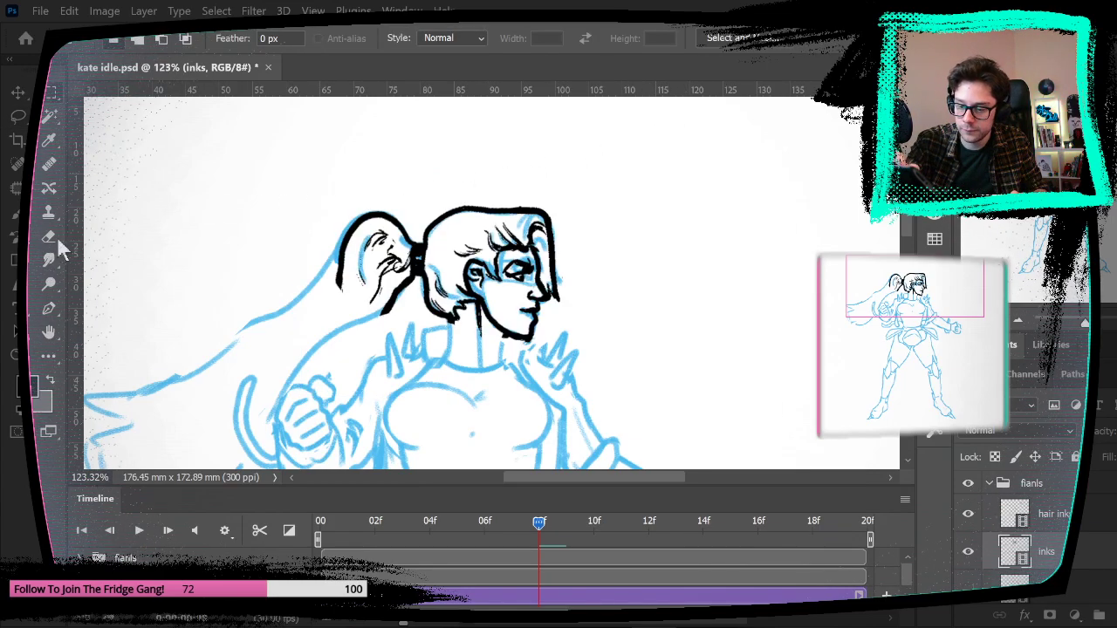
# Step: Erase the pasted ponytail's lower outline and inner strands with a size 32 eraser, keeping its upper curve and hair tie
pyautogui.press('e')
pyautogui.click(127, 45)
pyautogui.click(120, 98)
pyautogui.moveTo(390, 317)
pyautogui.mouseDown()
pyautogui.moveTo(368, 295)
pyautogui.moveTo(382, 258)
pyautogui.moveTo(384, 268)
pyautogui.moveTo(329, 276)
pyautogui.mouseUp()
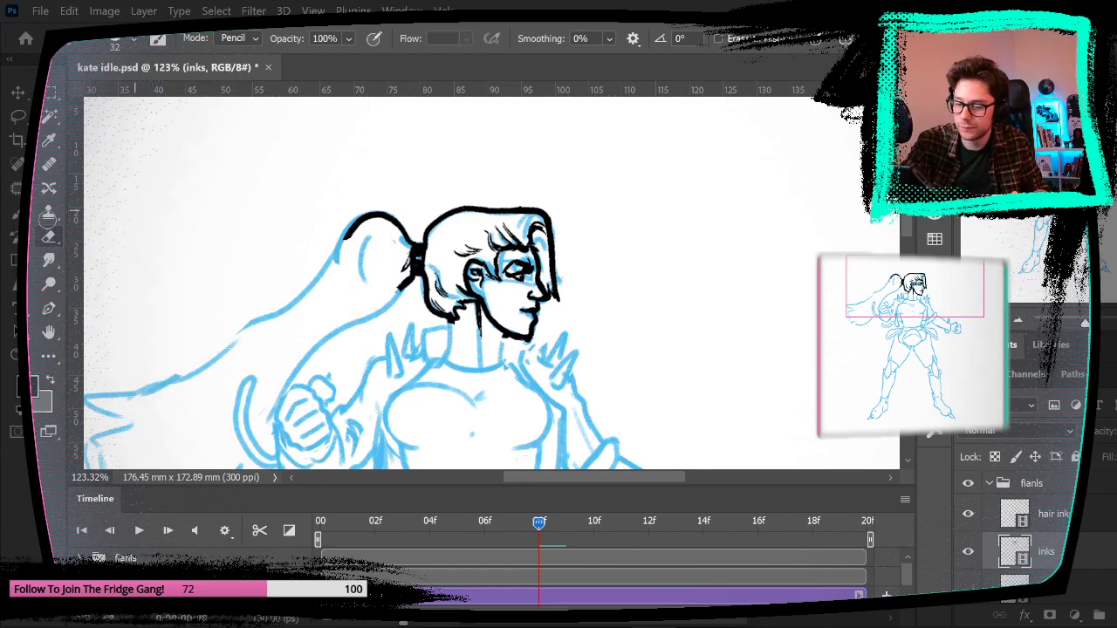
# Step: Erase the front hair lock hanging beside the face in frame 8 and return to frame 7
pyautogui.press('b')
pyautogui.moveTo(618, 303)
pyautogui.mouseDown()
pyautogui.moveTo(598, 217)
pyautogui.moveTo(576, 267)
pyautogui.mouseUp()
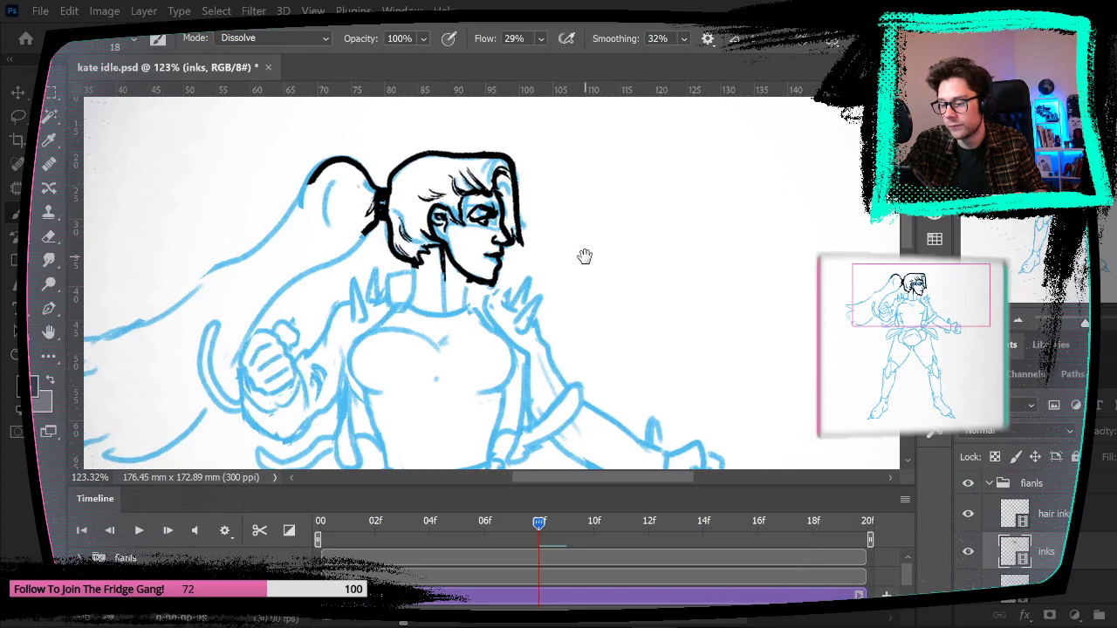
pyautogui.moveTo(593, 352); pyautogui.dragTo(543, 391)
pyautogui.click(17, 355)
pyautogui.moveTo(481, 227)
pyautogui.mouseDown()
pyautogui.moveTo(529, 232)
pyautogui.moveTo(519, 223)
pyautogui.mouseUp()
pyautogui.press('e')
pyautogui.moveTo(459, 167)
pyautogui.mouseDown()
pyautogui.moveTo(466, 240)
pyautogui.moveTo(460, 232)
pyautogui.mouseUp()
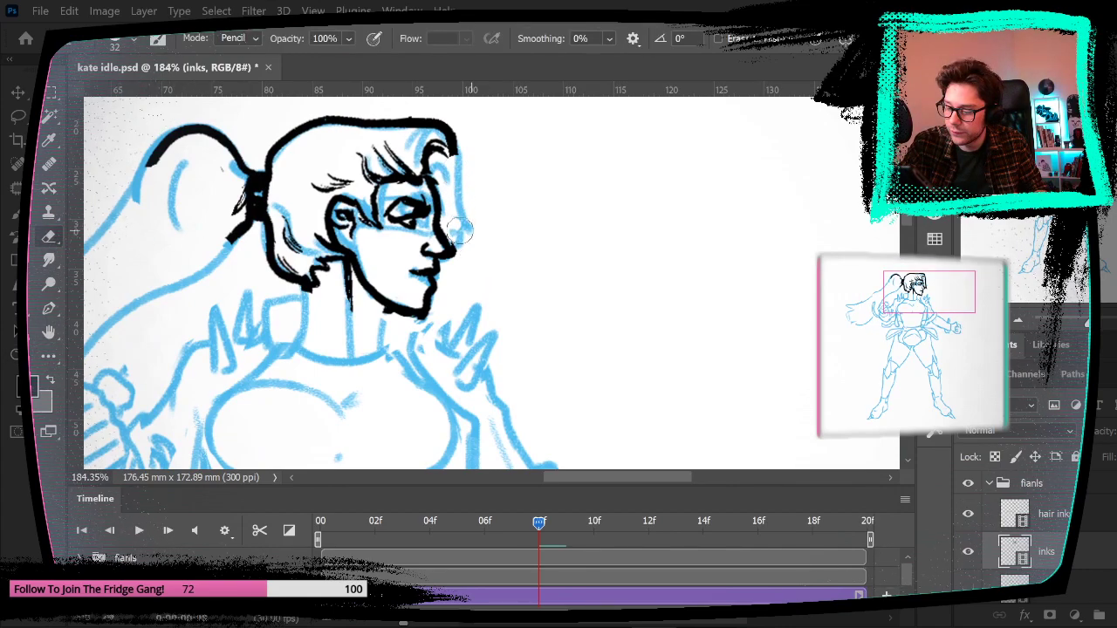
pyautogui.press('Left')
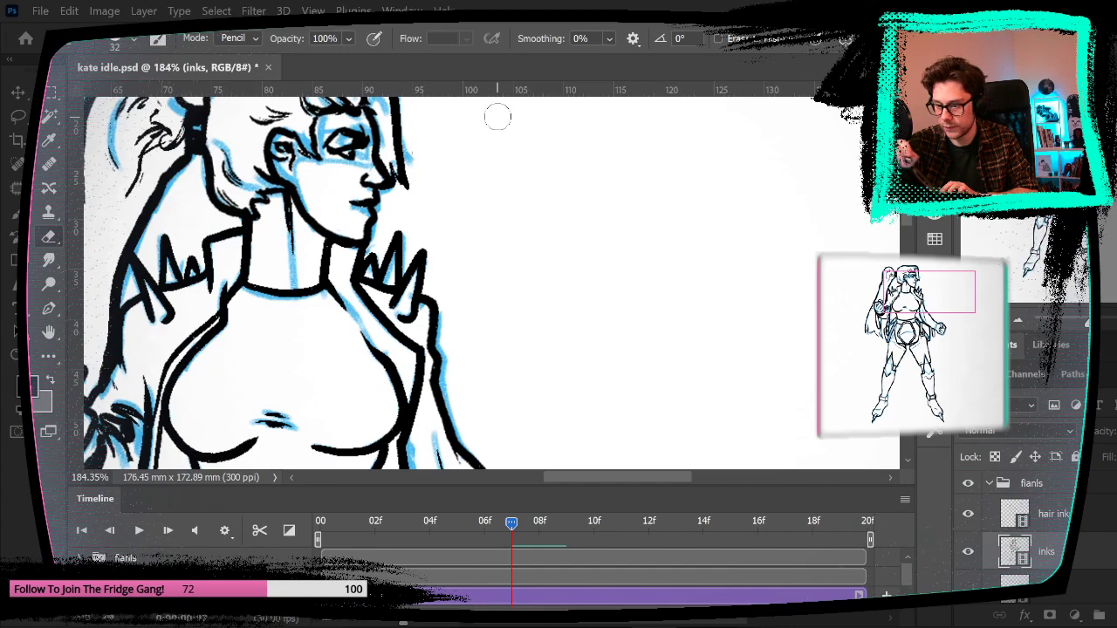
# Step: Ink the front hair lock in frame 8 with the size 18 brush, sweeping it forward from the forehead into a jagged tip
pyautogui.press('Right')
pyautogui.press('b')
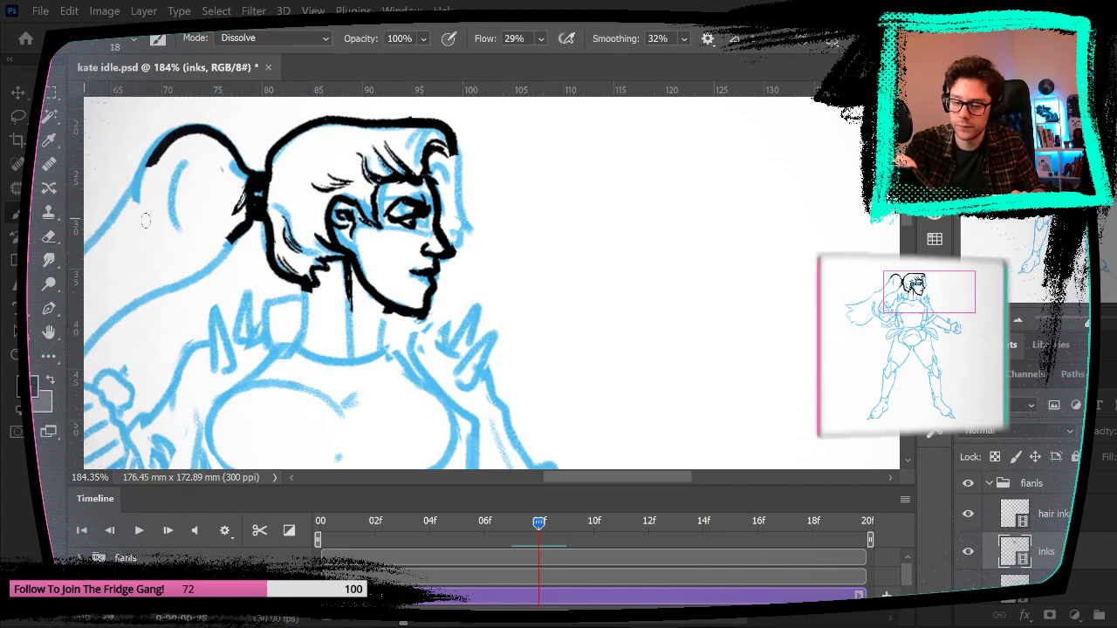
pyautogui.moveTo(500, 203); pyautogui.dragTo(439, 276)
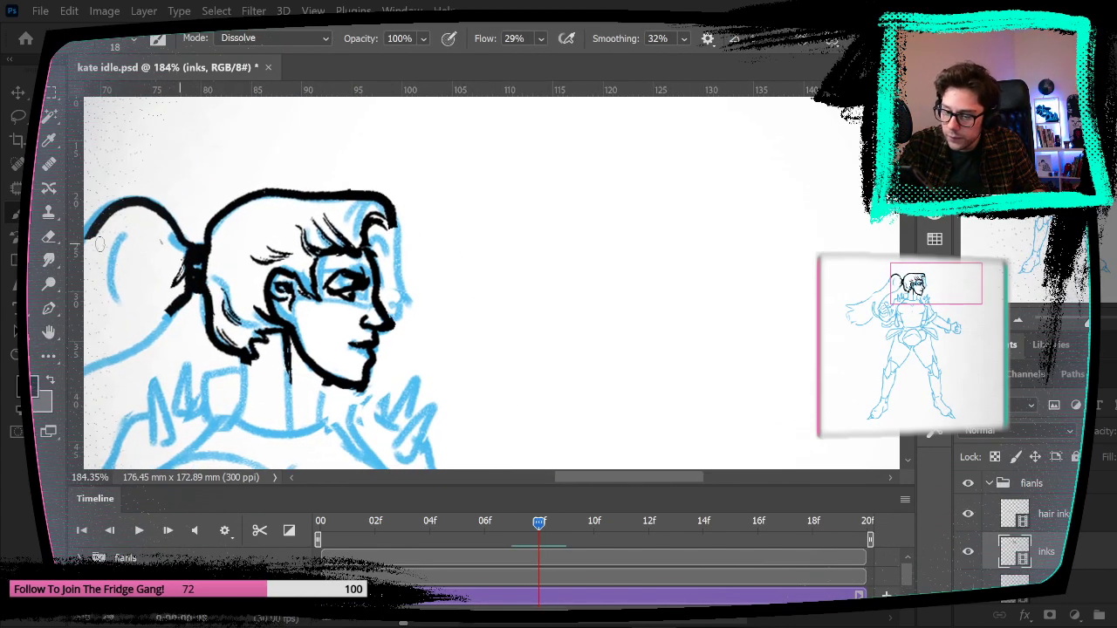
pyautogui.press('e')
pyautogui.moveTo(347, 205)
pyautogui.mouseDown()
pyautogui.moveTo(372, 190)
pyautogui.moveTo(401, 202)
pyautogui.moveTo(401, 229)
pyautogui.moveTo(387, 199)
pyautogui.moveTo(346, 195)
pyautogui.moveTo(378, 189)
pyautogui.moveTo(399, 202)
pyautogui.moveTo(436, 290)
pyautogui.mouseUp()
pyautogui.press('b')
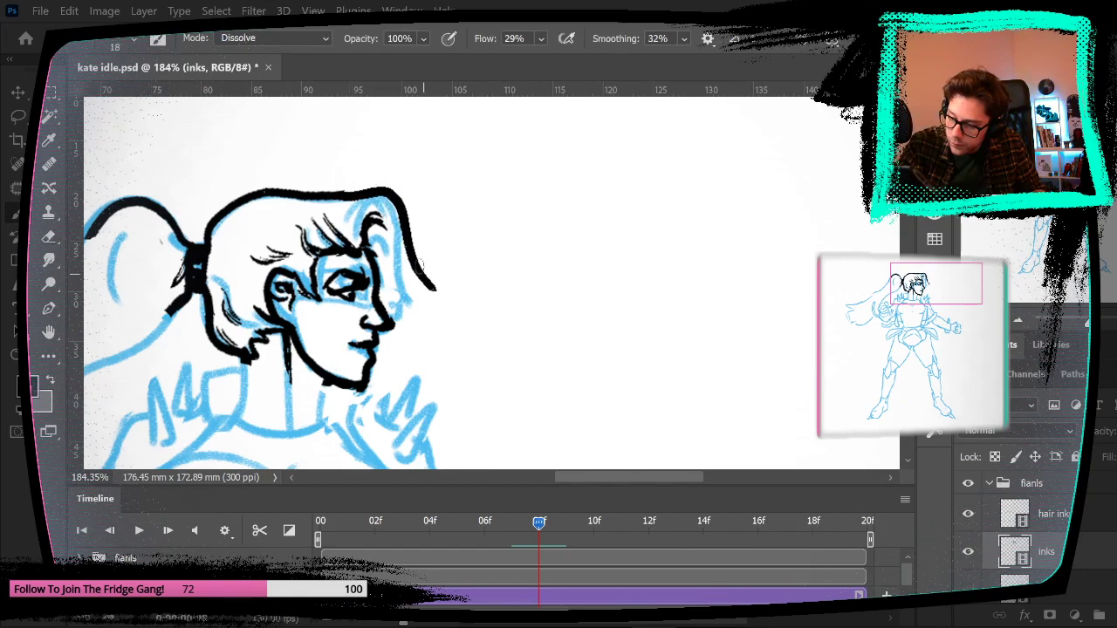
pyautogui.hotkey('ctrl', 'z')
pyautogui.hotkey('ctrl', 'z')
pyautogui.moveTo(335, 196)
pyautogui.mouseDown()
pyautogui.moveTo(371, 190)
pyautogui.moveTo(394, 208)
pyautogui.moveTo(425, 269)
pyautogui.mouseUp()
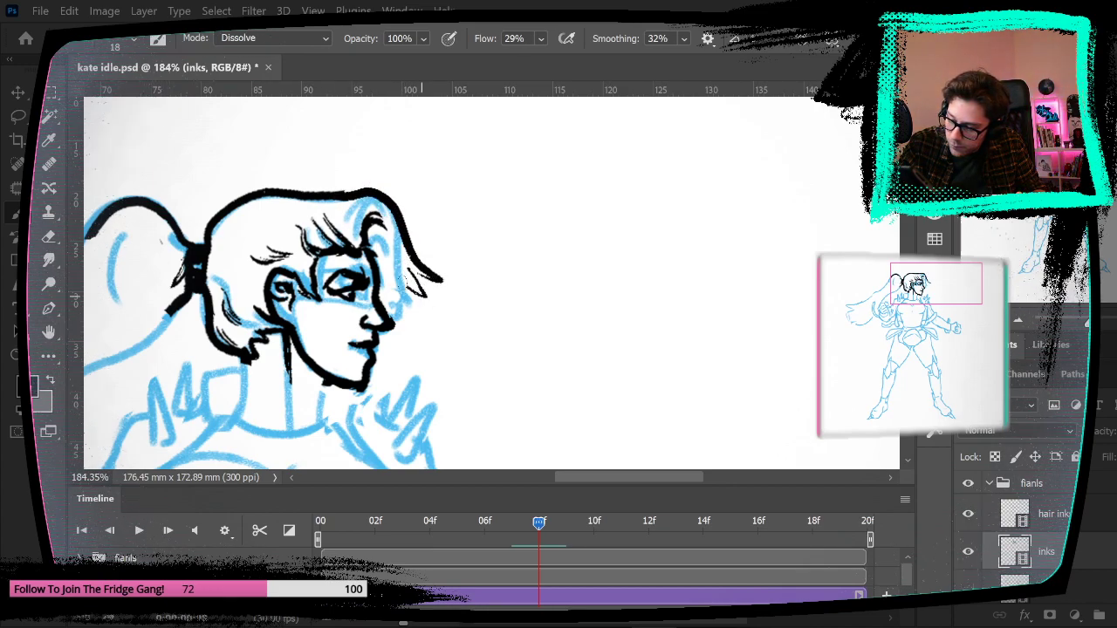
pyautogui.moveTo(430, 296); pyautogui.dragTo(414, 288)
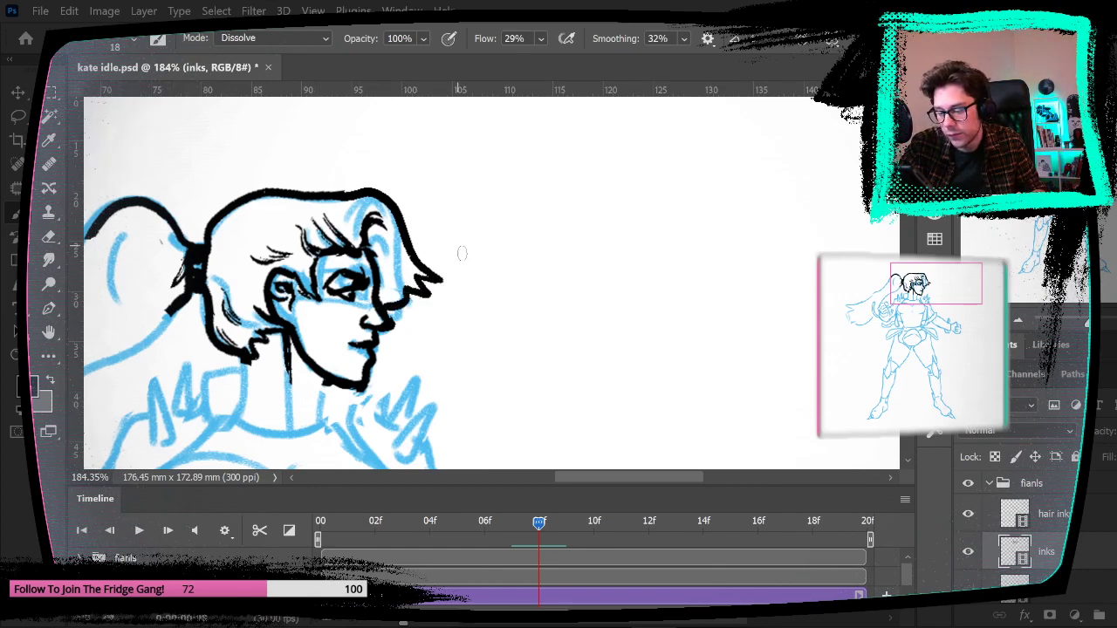
# Step: Join the front lock's lower edge to the face and trim the chin line using a size 3 eraser
pyautogui.press('e')
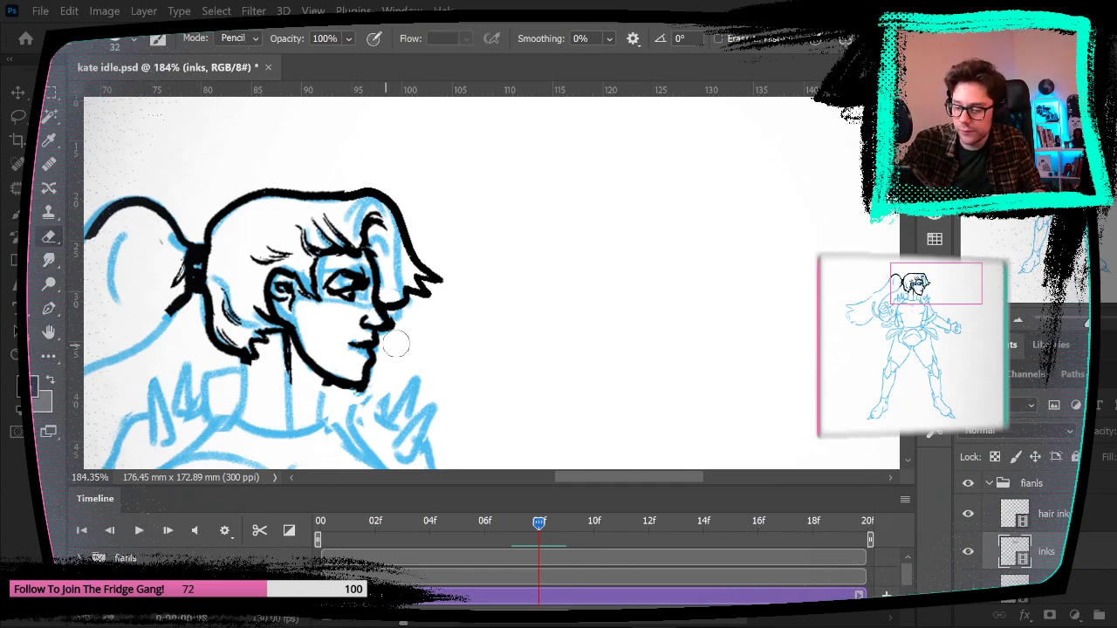
pyautogui.click(134, 41)
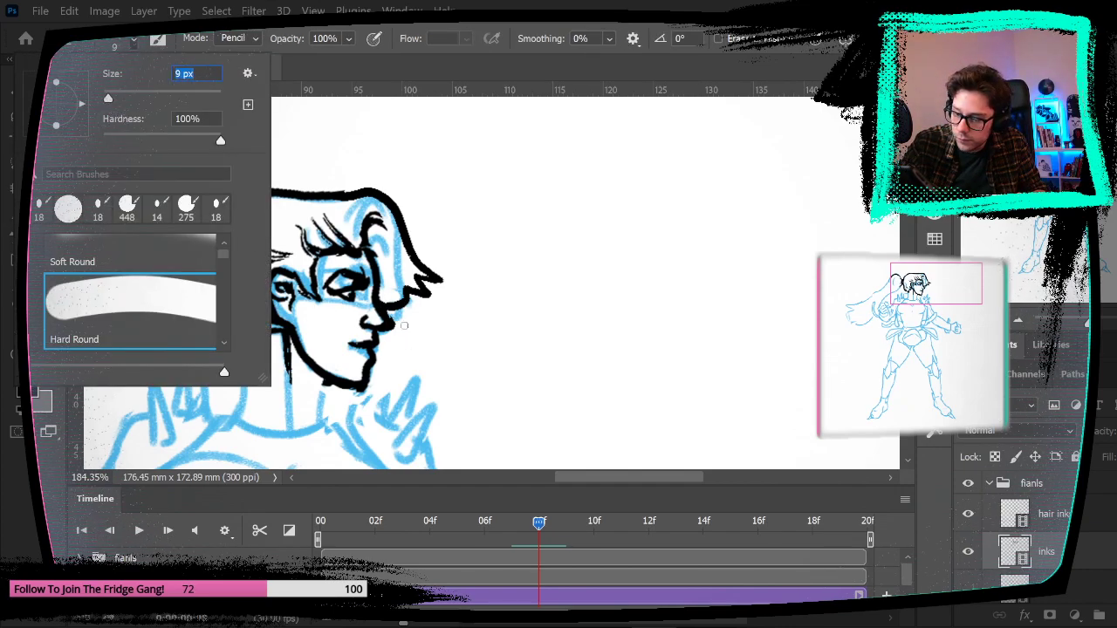
pyautogui.press('Return')
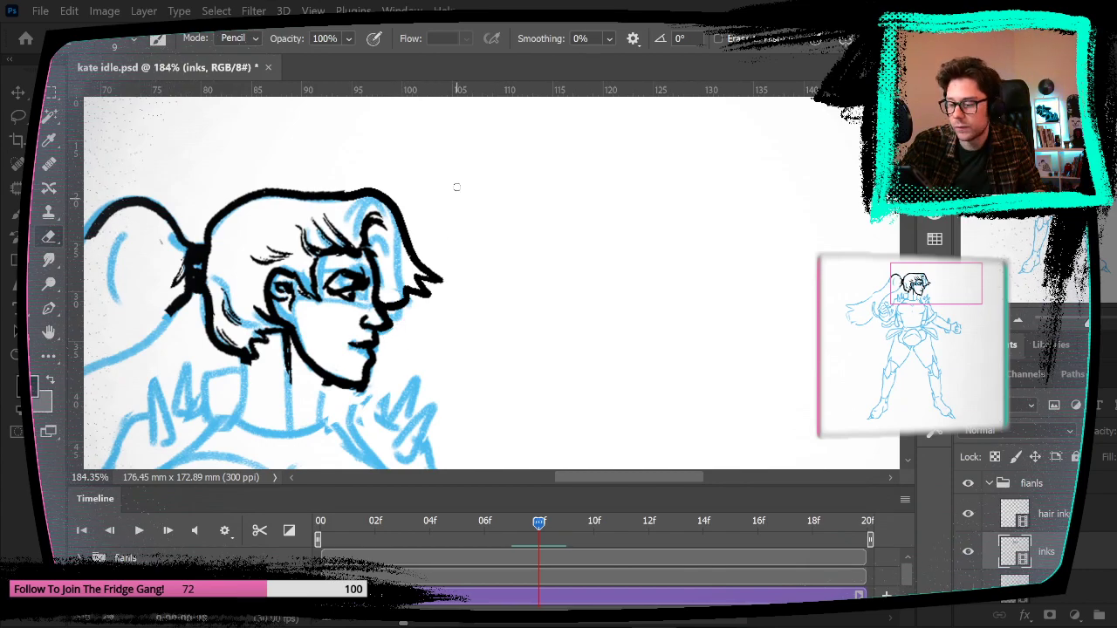
pyautogui.click(134, 41)
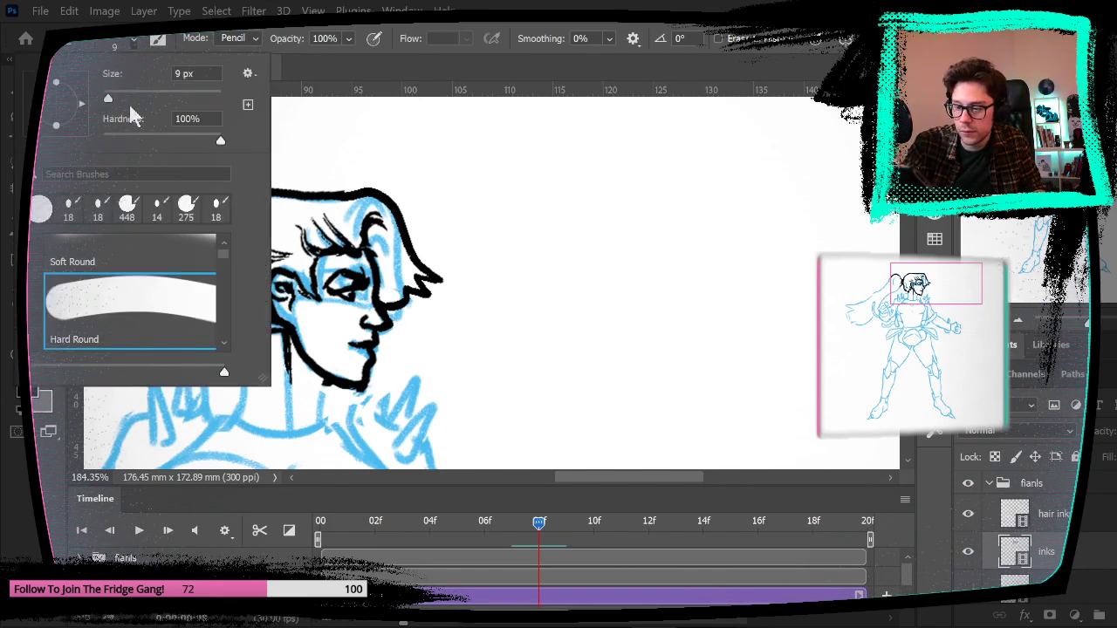
pyautogui.press('Return')
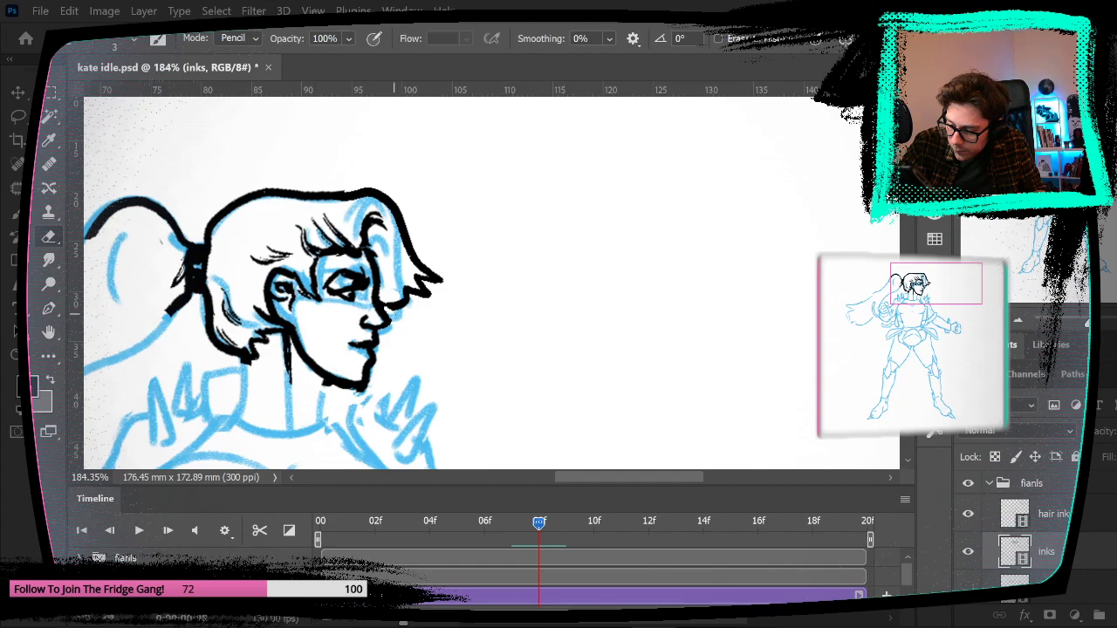
pyautogui.press('b')
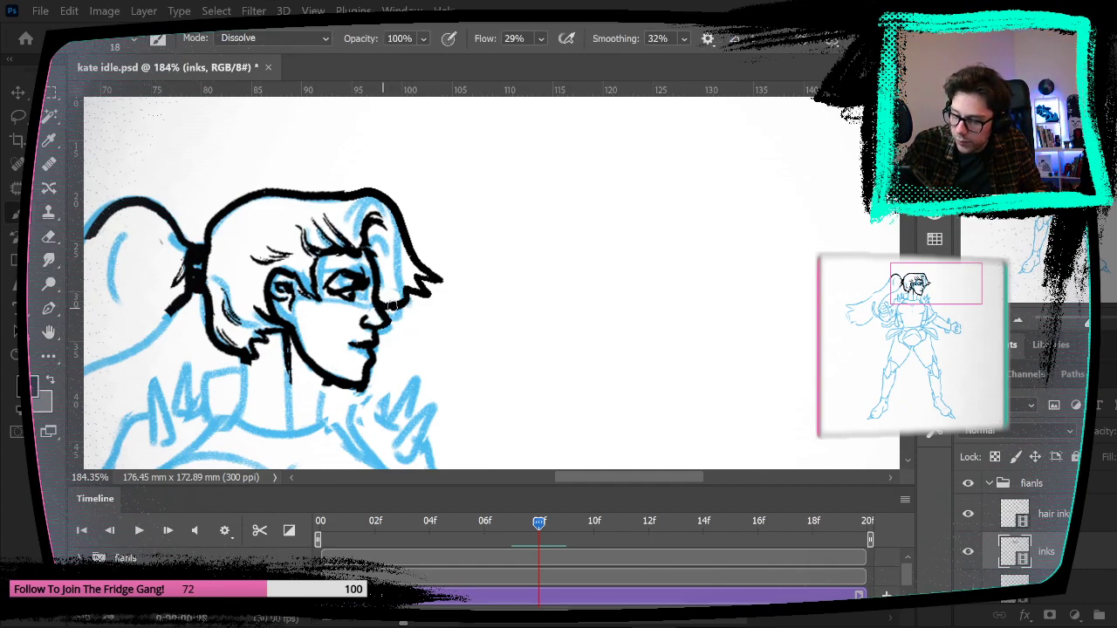
pyautogui.moveTo(485, 355); pyautogui.dragTo(633, 291)
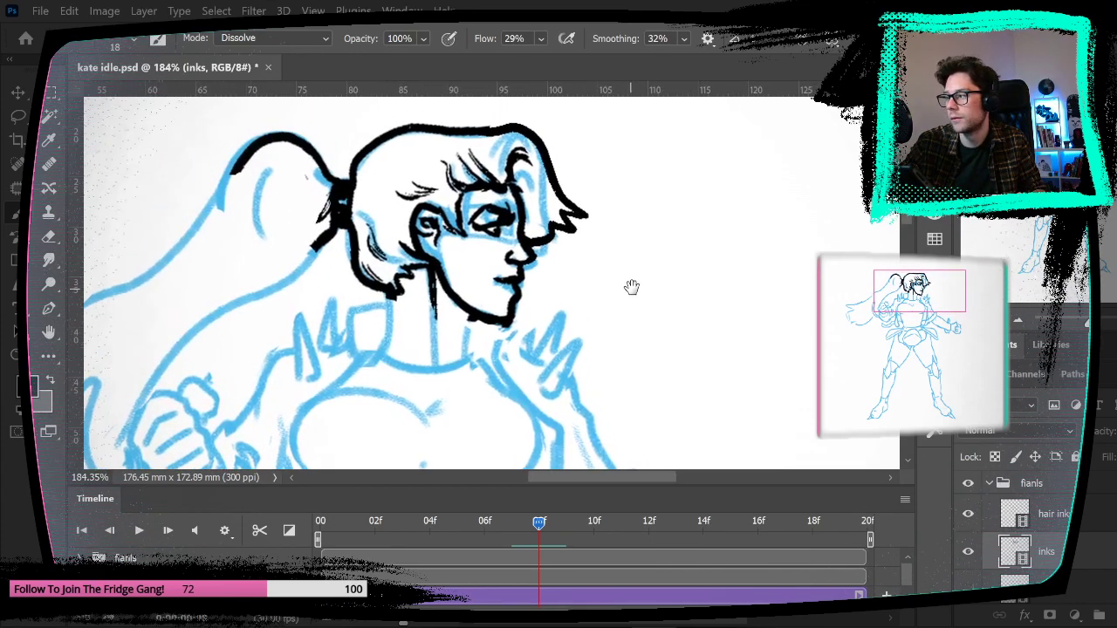
pyautogui.click(49, 238)
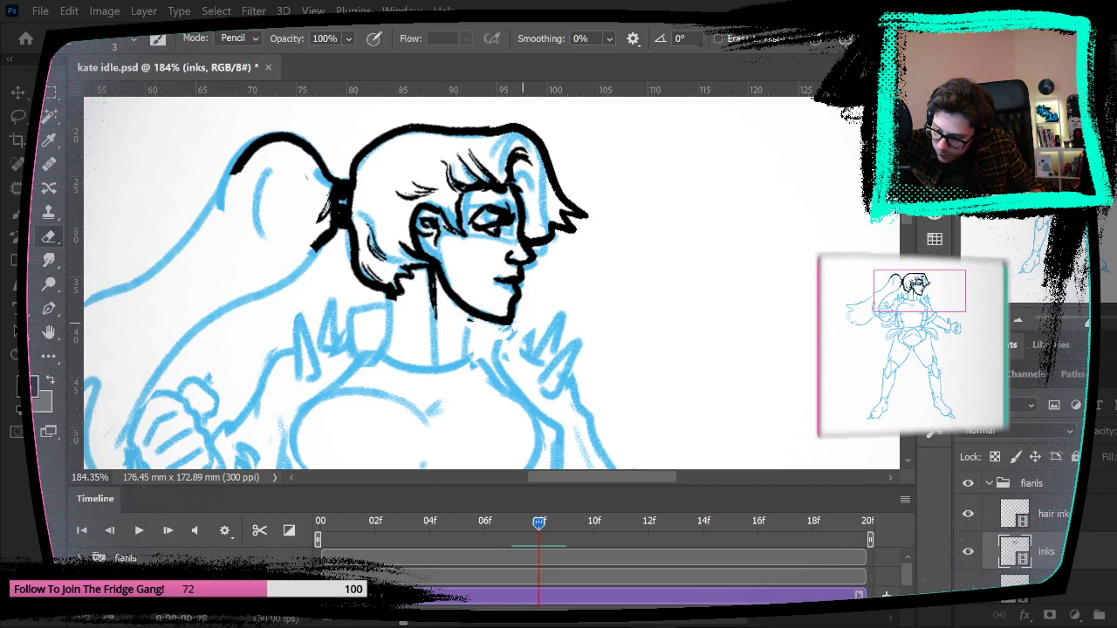
# Step: Fit the whole canvas on screen and flip back and forth through the frames to check the head's motion
pyautogui.click(313, 11)
pyautogui.click(377, 158)
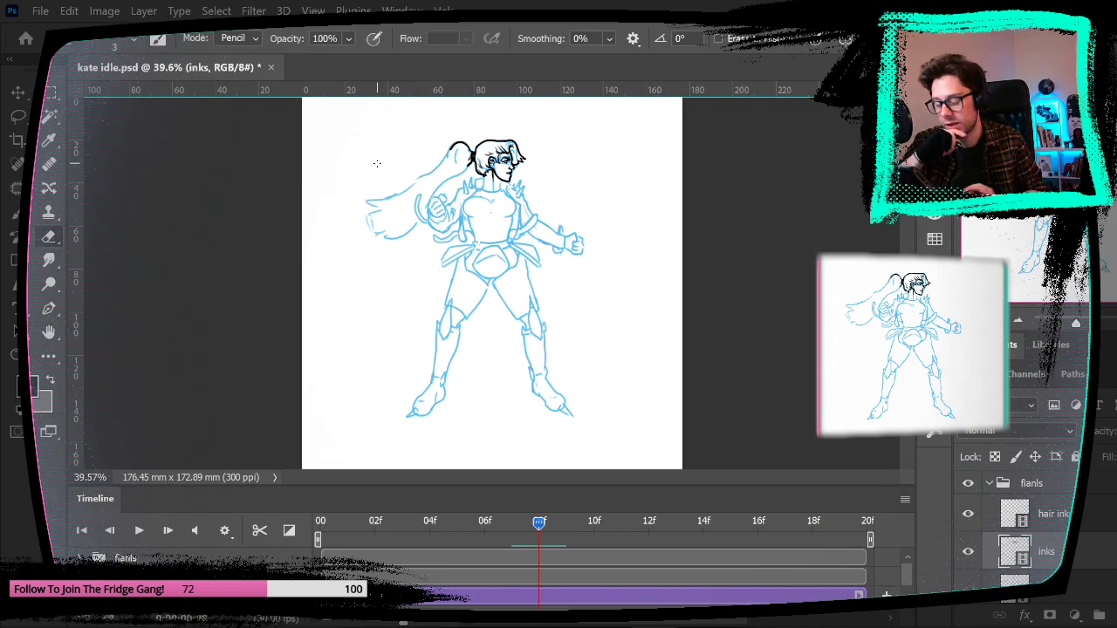
pyautogui.press('Left')
pyautogui.press('Right')
pyautogui.press('Left')
pyautogui.press('Right')
pyautogui.press('Left')
pyautogui.press('Left')
pyautogui.press('Left')
pyautogui.press('Left')
pyautogui.press('Left')
pyautogui.press('Left')
pyautogui.press('Left')
pyautogui.press('Left')
pyautogui.press('Left')
pyautogui.press('Right')
pyautogui.press('Right')
pyautogui.press('Right')
pyautogui.press('Right')
pyautogui.press('Right')
pyautogui.press('Right')
pyautogui.press('Right')
pyautogui.press('Right')
pyautogui.press('Right')
pyautogui.press('Right')
pyautogui.press('Left')
pyautogui.press('Left')
pyautogui.press('Left')
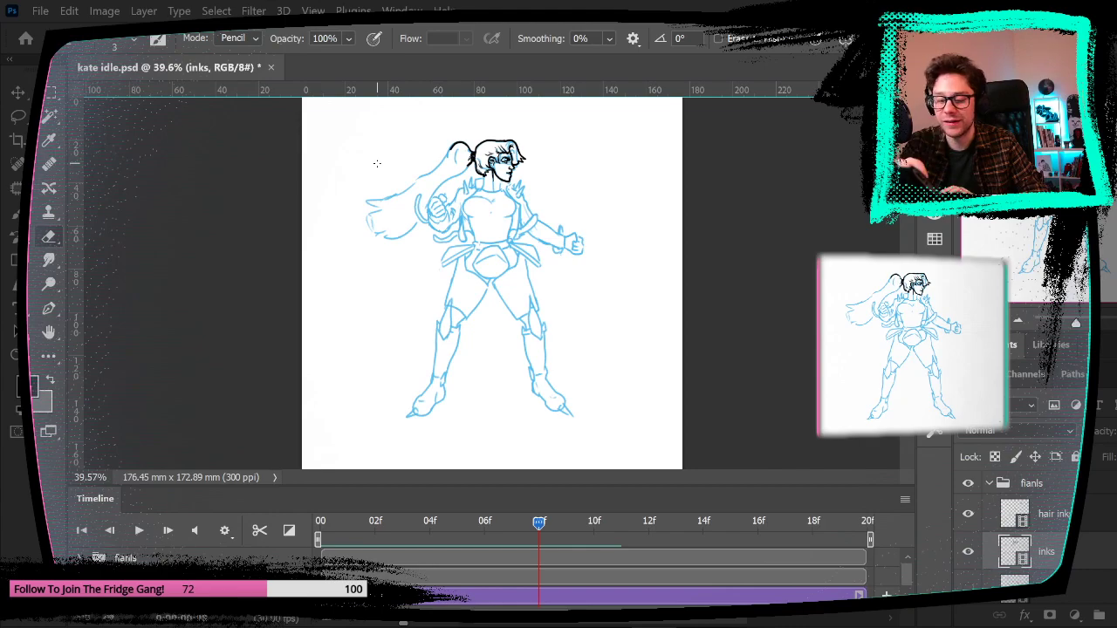
# Step: Ink both sides of the neck in frame 8 from the hair and jaw down to the collar line
pyautogui.press('z')
pyautogui.moveTo(568, 186); pyautogui.dragTo(609, 228)
pyautogui.scroll(3, 609, 229)
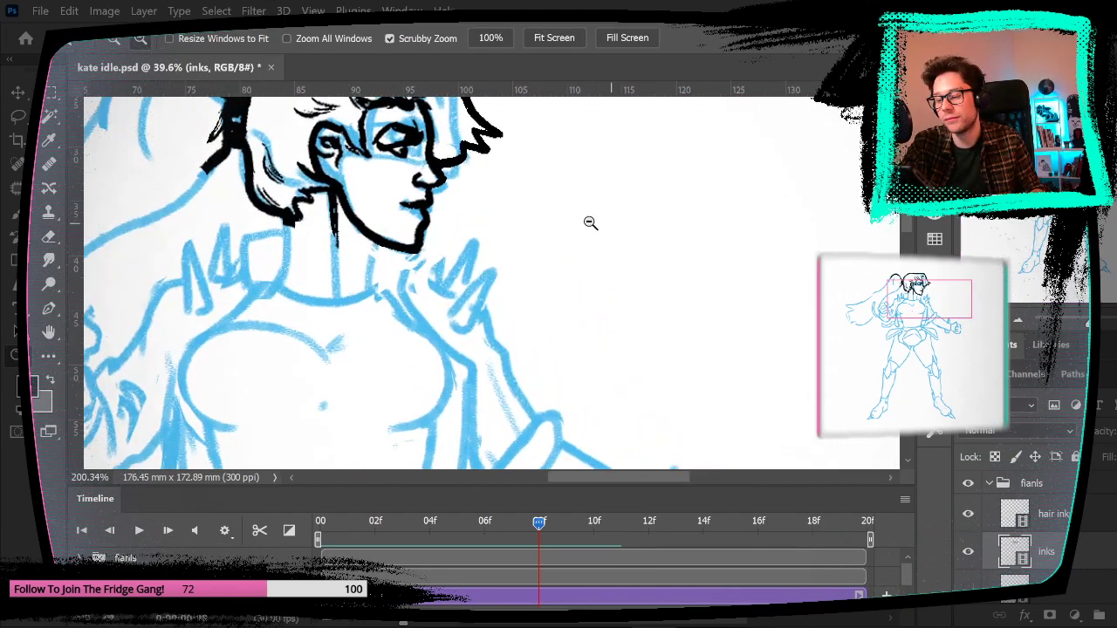
pyautogui.click(41, 239)
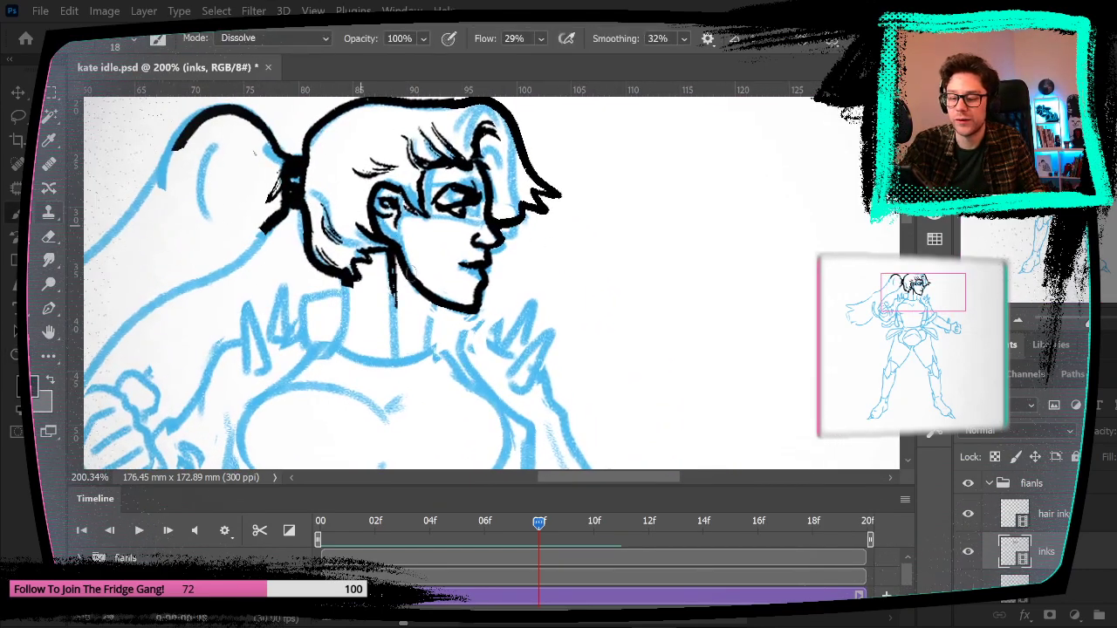
pyautogui.moveTo(345, 297); pyautogui.dragTo(339, 345)
pyautogui.hotkey('ctrl', 'z')
pyautogui.moveTo(347, 277); pyautogui.dragTo(340, 342)
pyautogui.moveTo(431, 298); pyautogui.dragTo(428, 349)
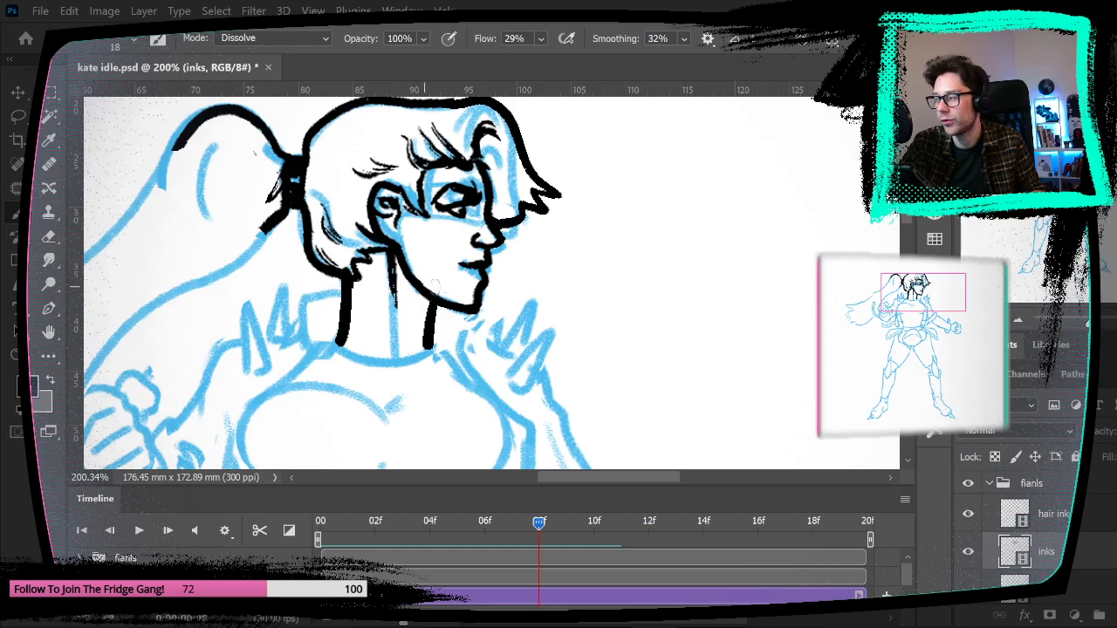
# Step: Erase the heavy line running down the middle of the neck and redraw it as a thinner ink line
pyautogui.moveTo(626, 265); pyautogui.dragTo(693, 247)
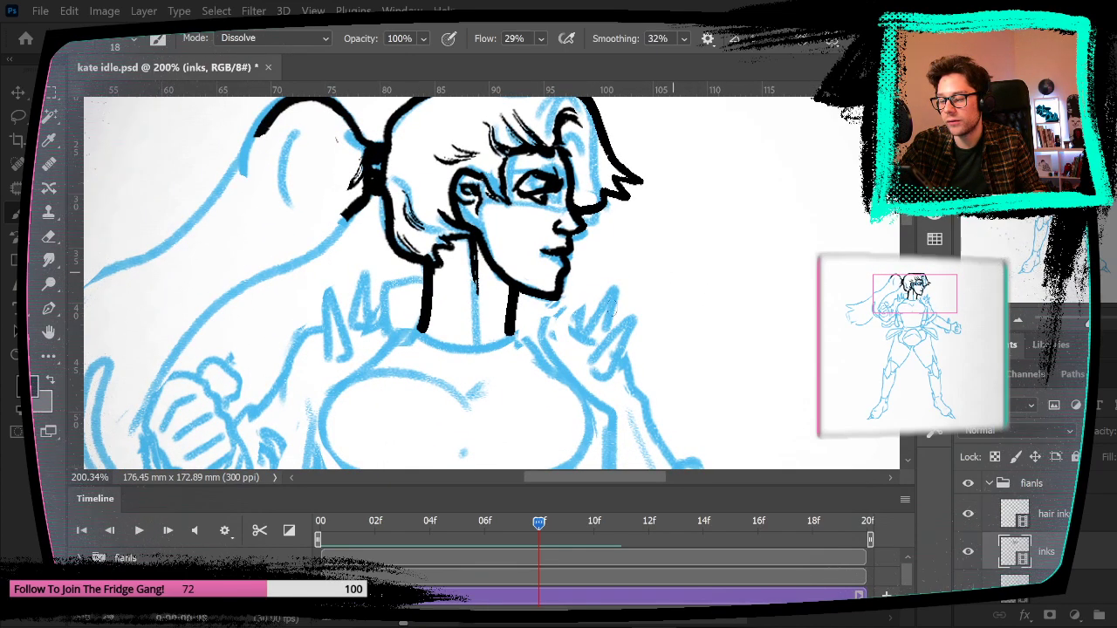
pyautogui.click(49, 238)
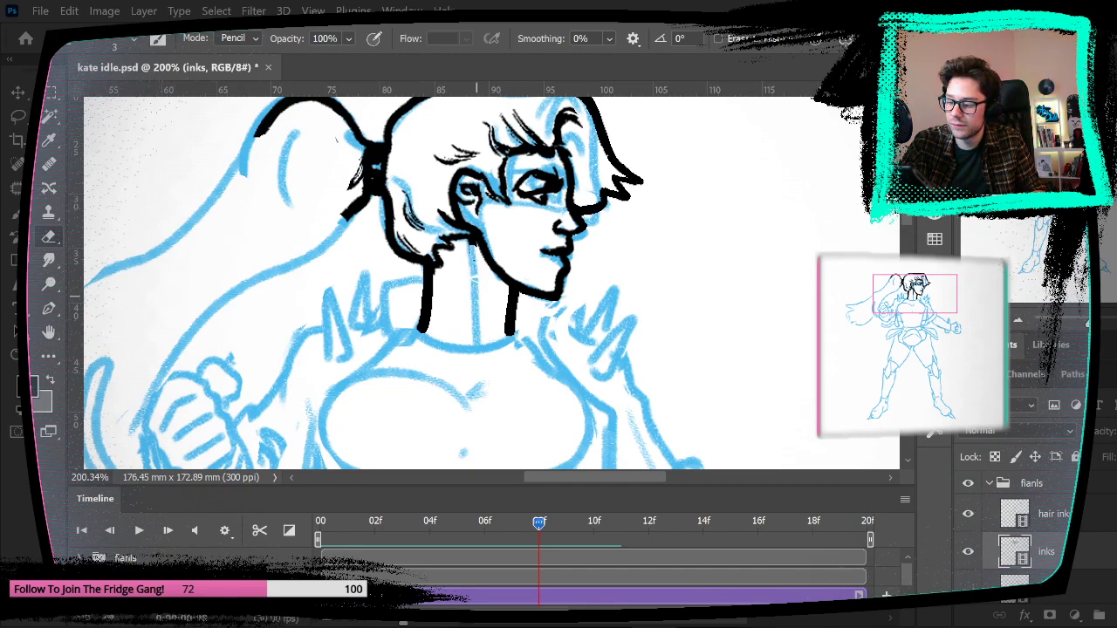
pyautogui.press('b')
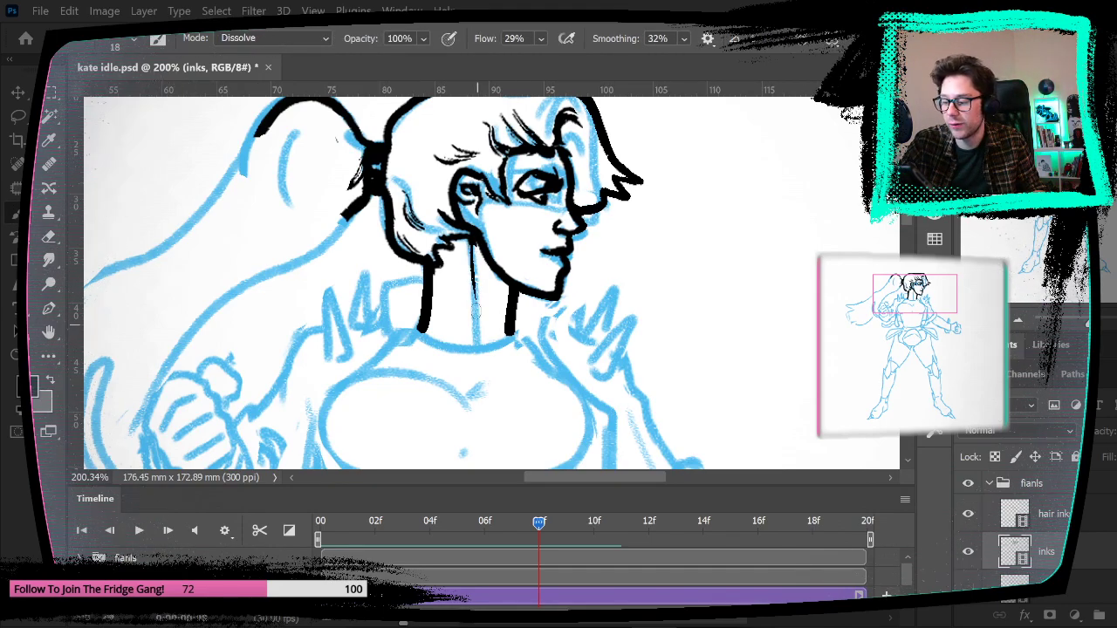
pyautogui.moveTo(472, 239); pyautogui.dragTo(469, 282)
pyautogui.hotkey('ctrl', 'z')
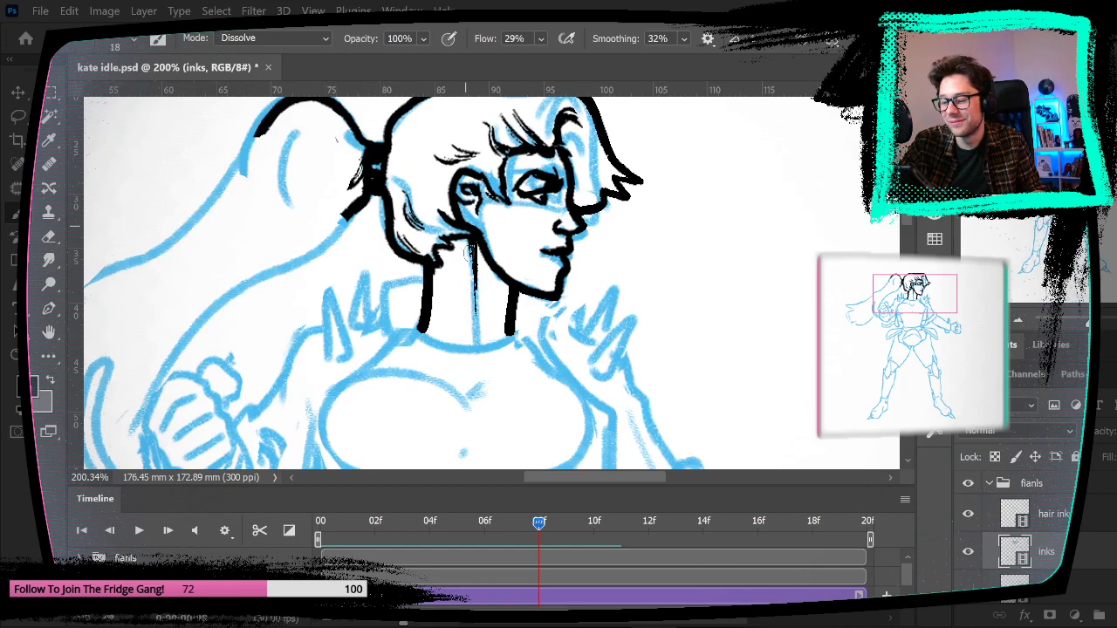
# Step: Ink the chest outline on frame 8's torso, including both side curves, the upper curve and the small center marks
pyautogui.moveTo(645, 195)
pyautogui.mouseDown()
pyautogui.moveTo(690, 287)
pyautogui.moveTo(758, 264)
pyautogui.moveTo(704, 128)
pyautogui.mouseUp()
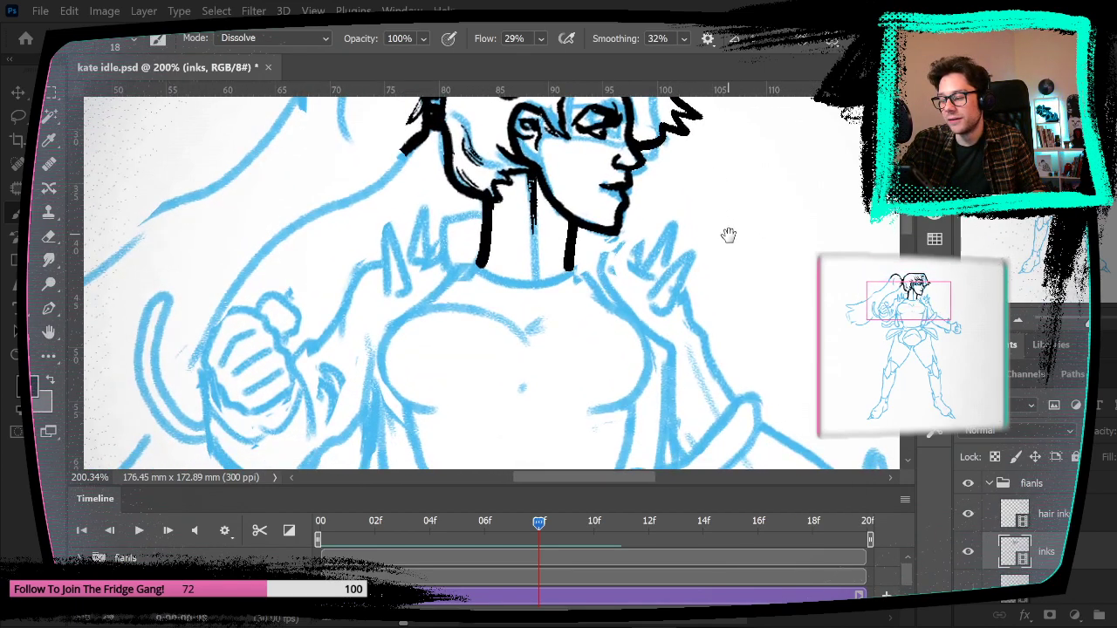
pyautogui.moveTo(733, 247); pyautogui.dragTo(588, 153)
pyautogui.click(313, 11)
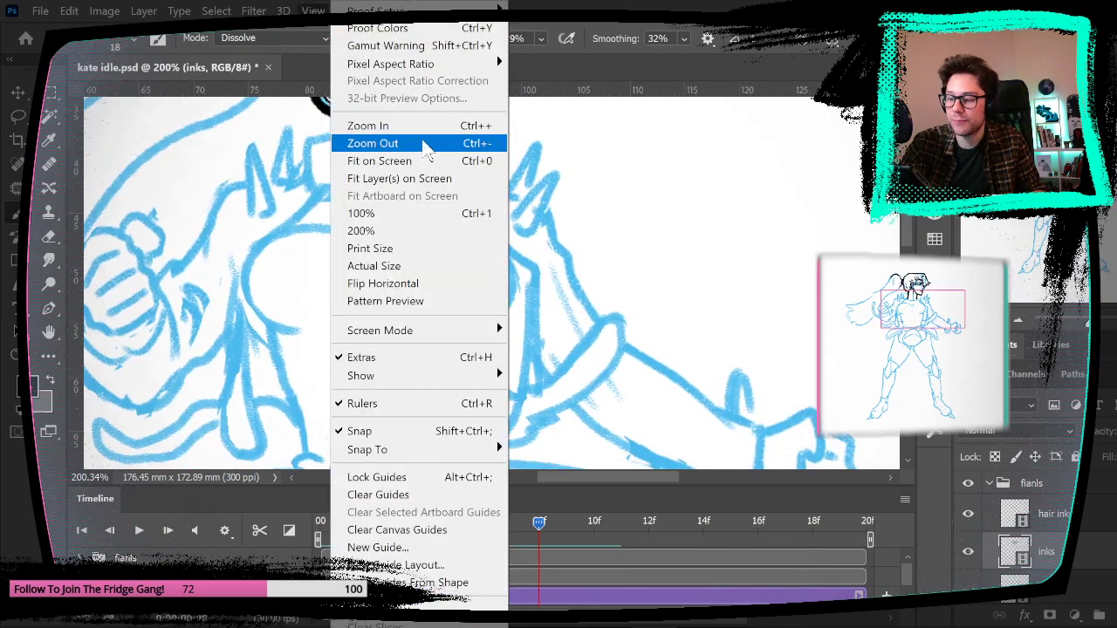
pyautogui.click(421, 162)
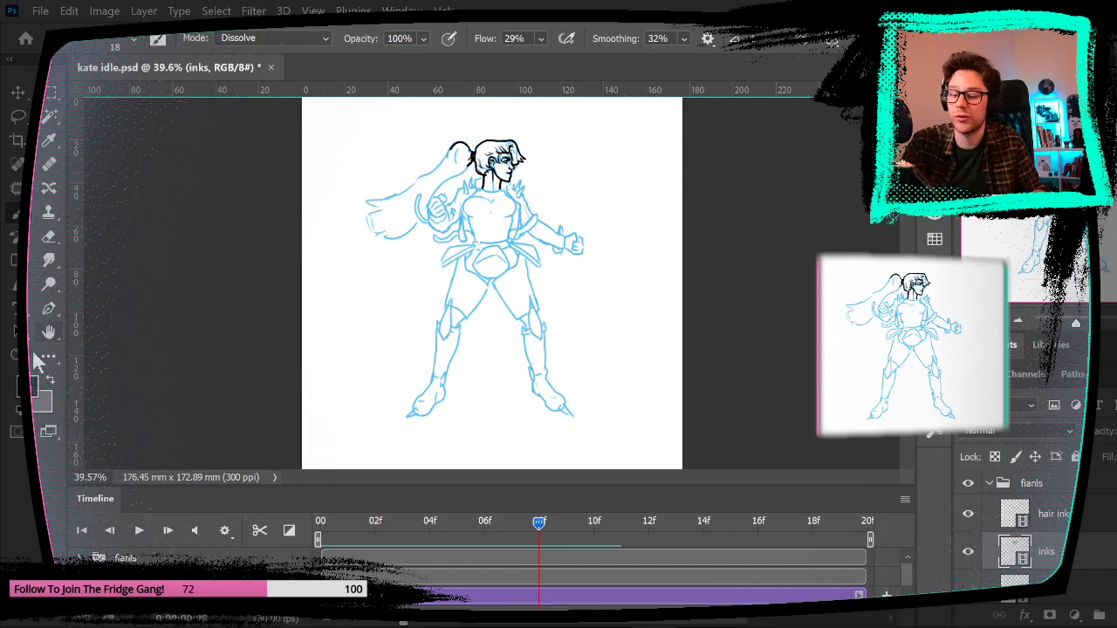
pyautogui.press('z')
pyautogui.moveTo(511, 198); pyautogui.dragTo(567, 247)
pyautogui.moveTo(567, 206); pyautogui.dragTo(577, 209)
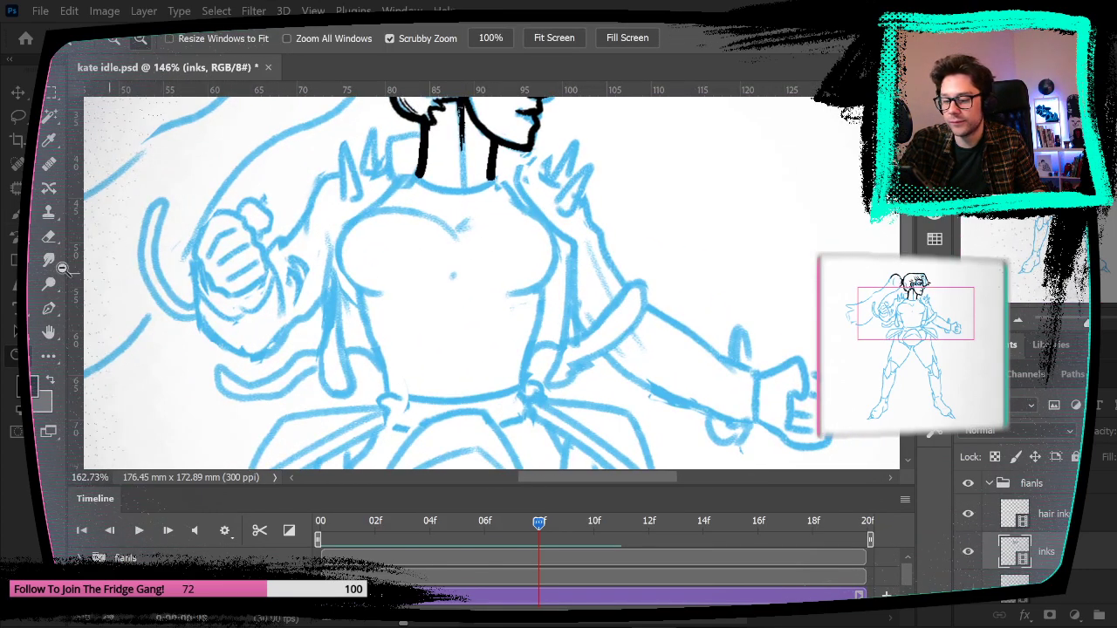
pyautogui.press('b')
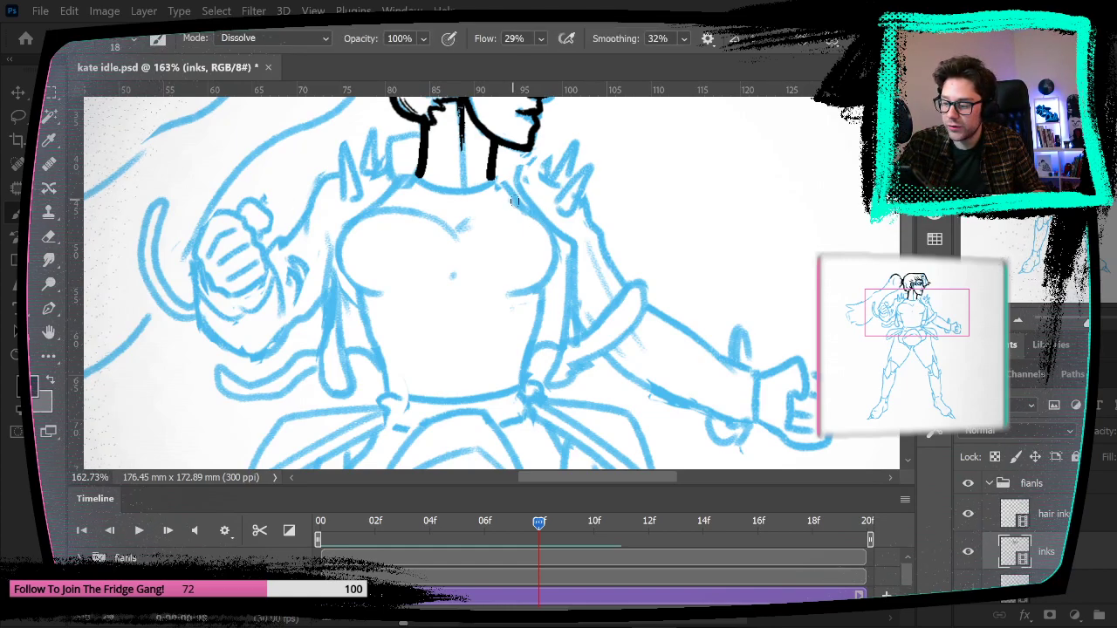
pyautogui.hotkey('ctrl', 'z')
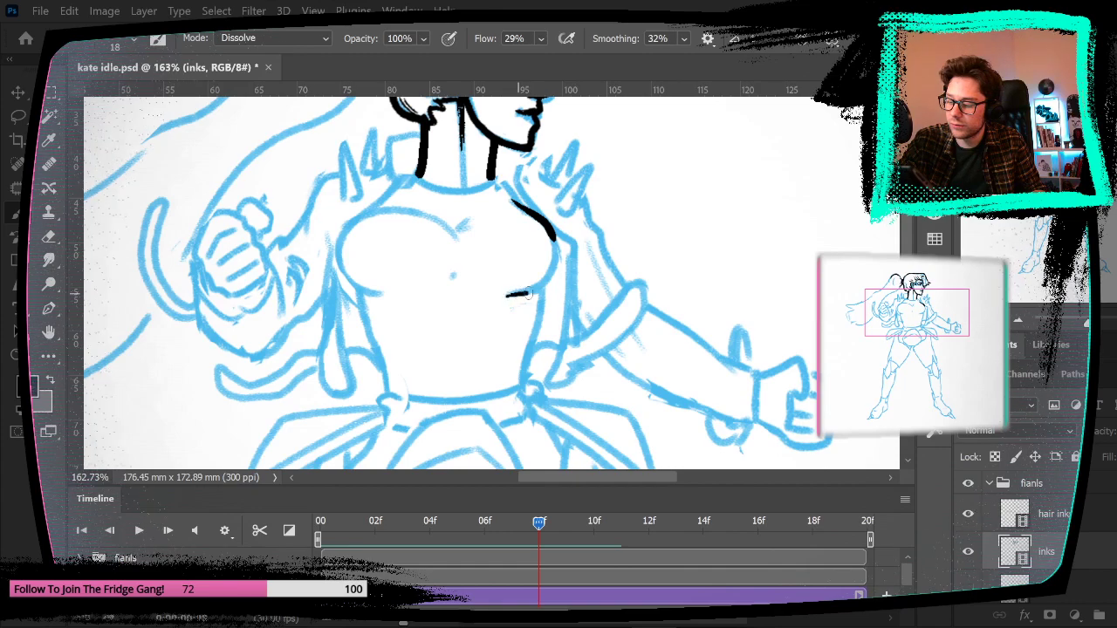
pyautogui.moveTo(515, 299)
pyautogui.mouseDown()
pyautogui.moveTo(548, 272)
pyautogui.moveTo(536, 290)
pyautogui.mouseUp()
pyautogui.hotkey('ctrl', 'z')
pyautogui.moveTo(553, 249); pyautogui.dragTo(548, 274)
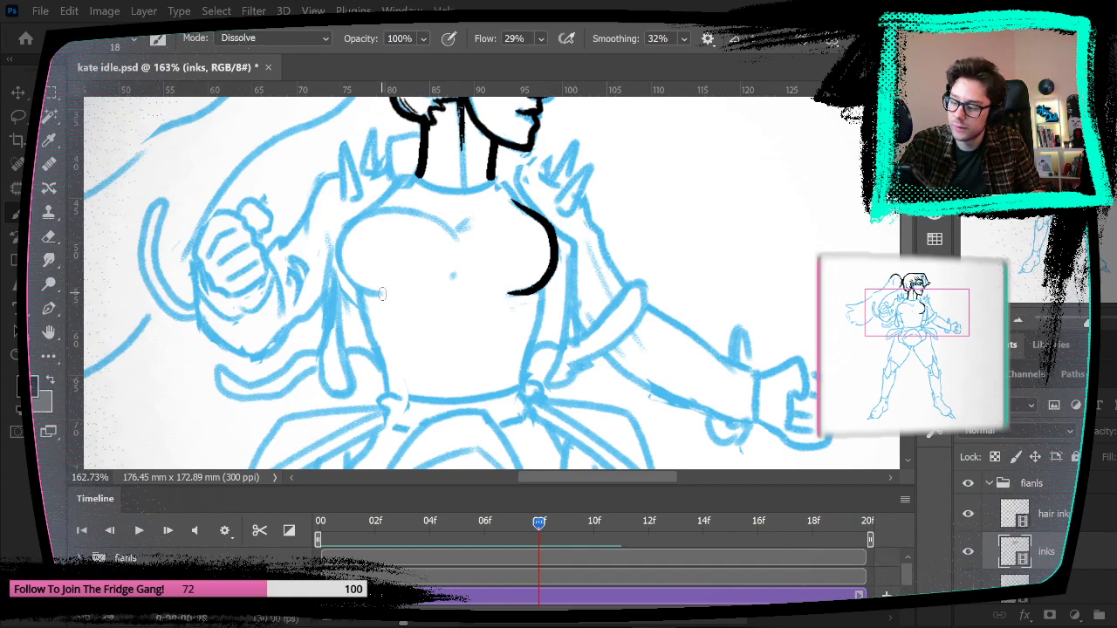
pyautogui.moveTo(350, 281)
pyautogui.mouseDown()
pyautogui.moveTo(335, 259)
pyautogui.moveTo(340, 236)
pyautogui.moveTo(375, 211)
pyautogui.mouseUp()
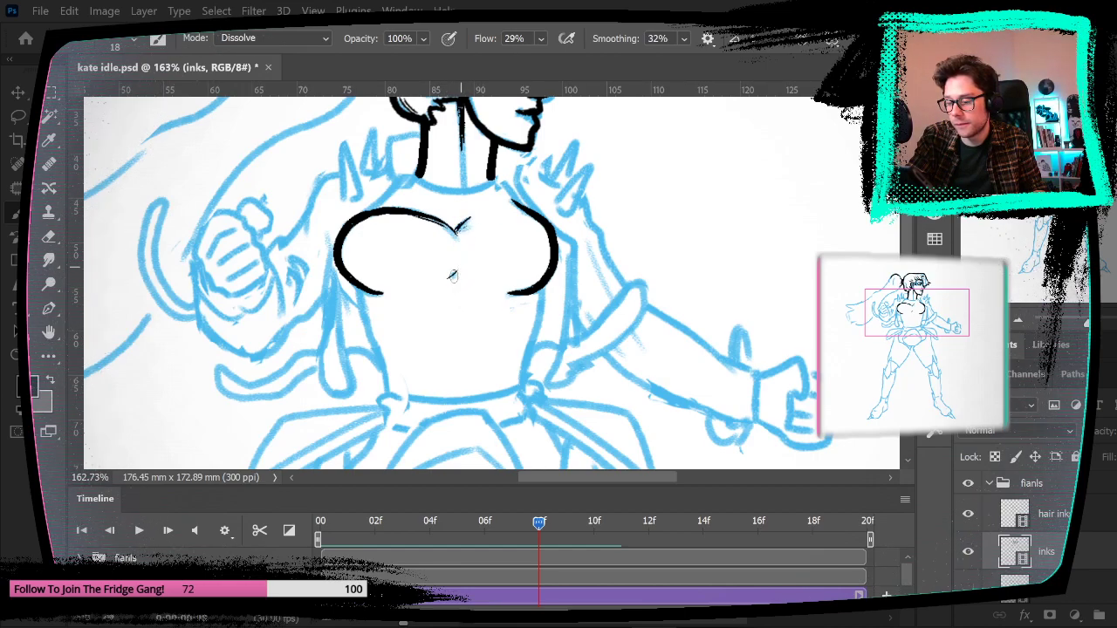
# Step: Ink frame 8's shoulder line and the raised jacket collar beside the neck on the ponytail side
pyautogui.moveTo(608, 247); pyautogui.dragTo(663, 362)
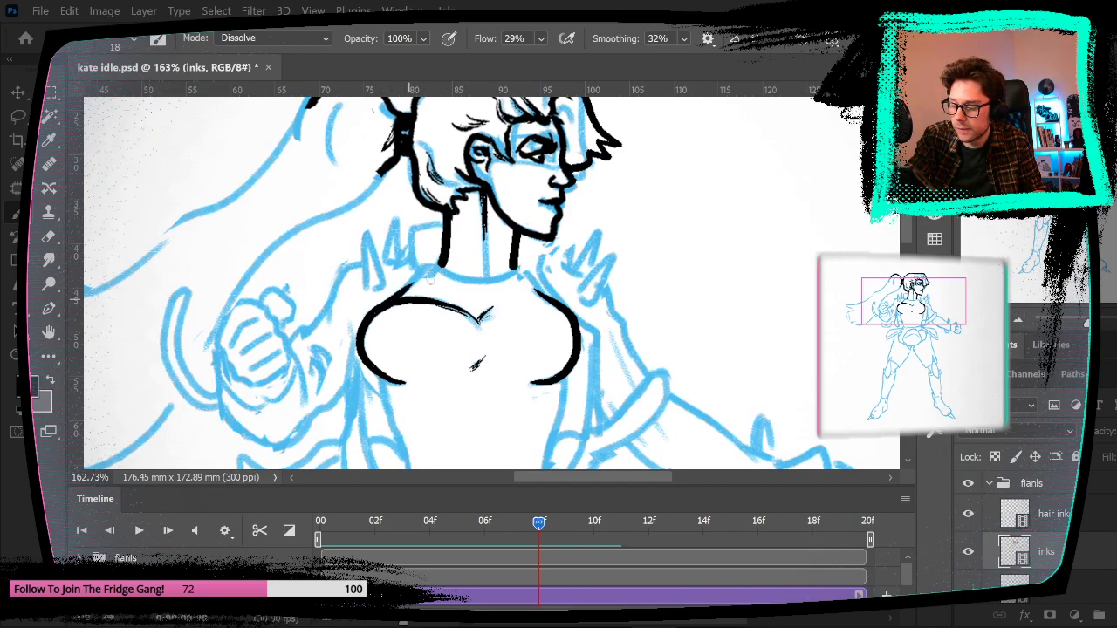
pyautogui.moveTo(442, 259); pyautogui.dragTo(402, 281)
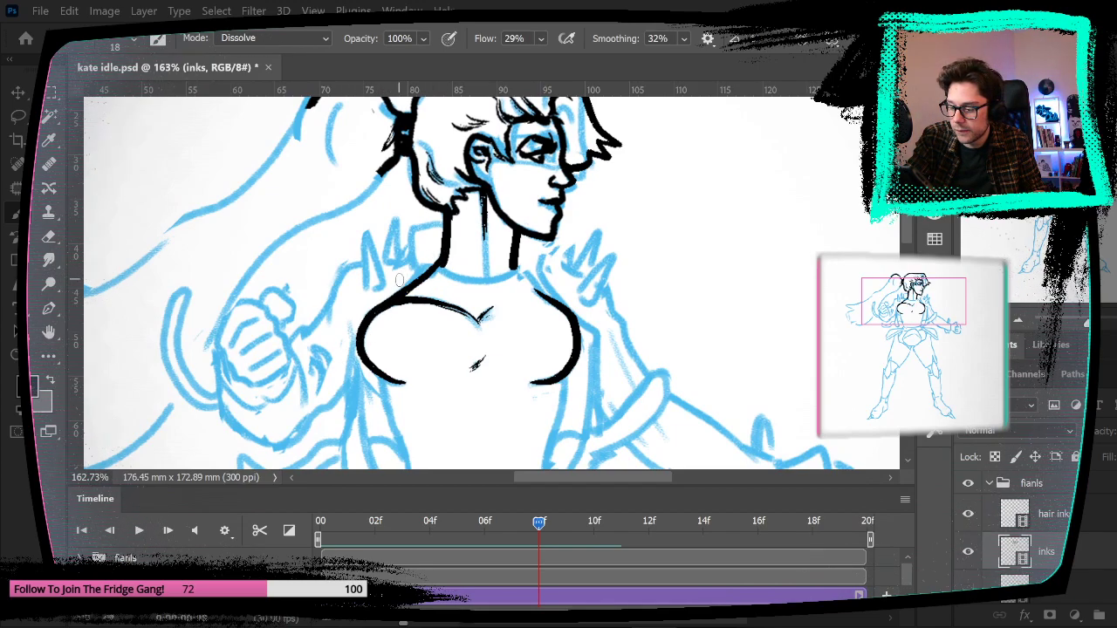
pyautogui.moveTo(415, 227); pyautogui.dragTo(454, 224)
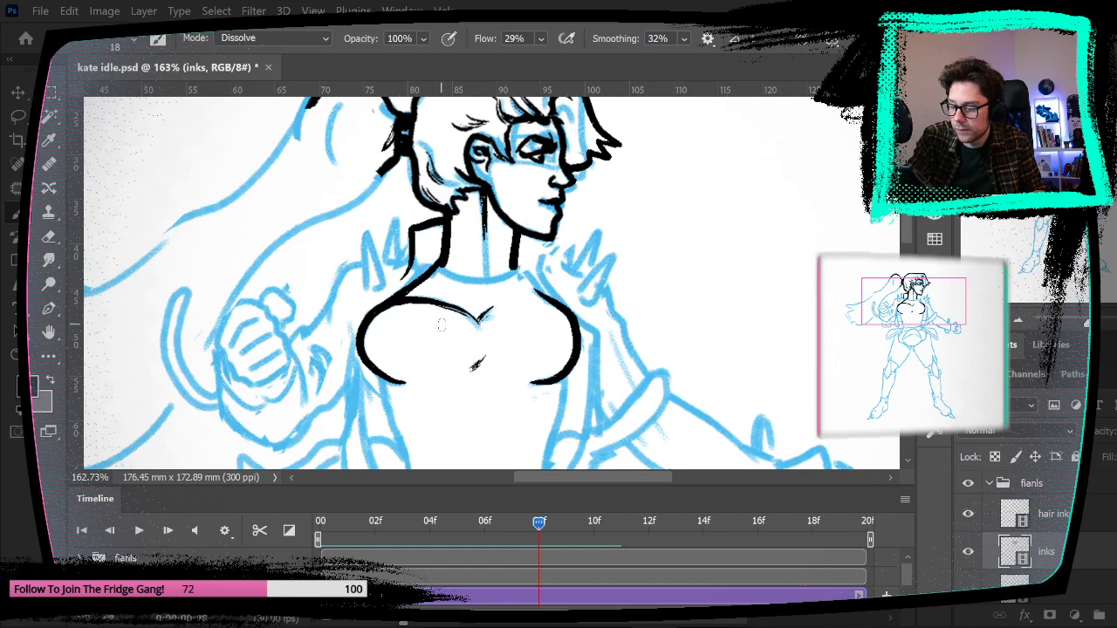
pyautogui.moveTo(389, 317); pyautogui.dragTo(430, 222)
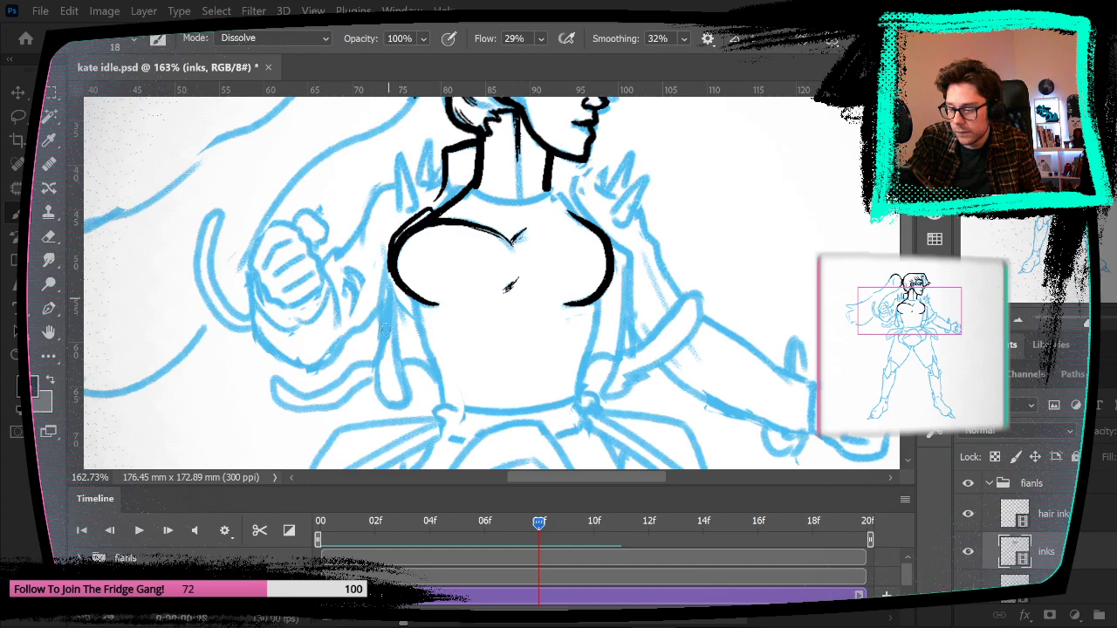
# Step: Ink the long hanging front flap of the jacket below the ponytail-side shoulder, including its inner edge
pyautogui.moveTo(394, 264); pyautogui.dragTo(407, 402)
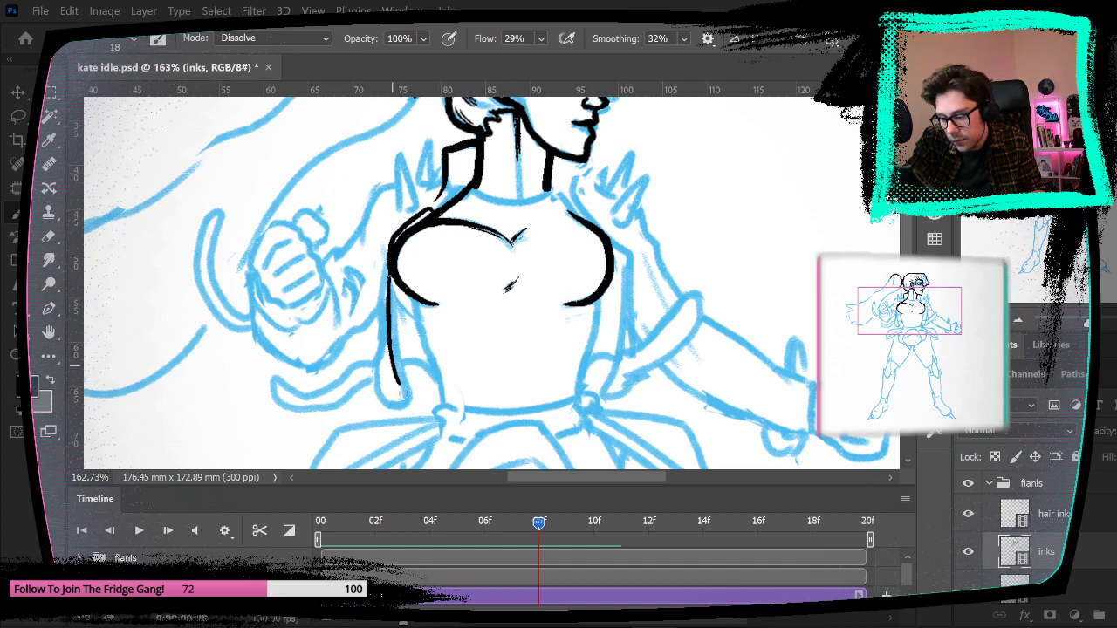
pyautogui.moveTo(397, 273)
pyautogui.mouseDown()
pyautogui.moveTo(408, 402)
pyautogui.moveTo(382, 397)
pyautogui.moveTo(373, 379)
pyautogui.moveTo(397, 282)
pyautogui.moveTo(408, 401)
pyautogui.moveTo(397, 388)
pyautogui.moveTo(416, 409)
pyautogui.moveTo(411, 397)
pyautogui.moveTo(378, 397)
pyautogui.moveTo(369, 375)
pyautogui.moveTo(380, 261)
pyautogui.mouseUp()
pyautogui.hotkey('ctrl', 'z')
pyautogui.hotkey('ctrl', 'z')
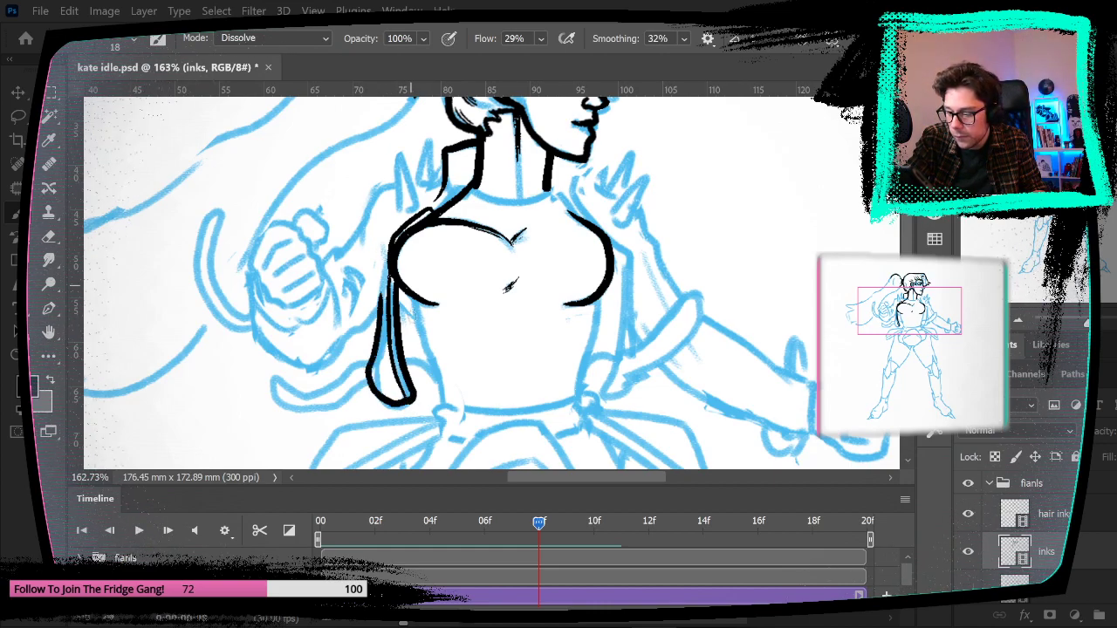
pyautogui.moveTo(402, 360); pyautogui.dragTo(430, 373)
# Step: Ink both sides of the waist from under the chest down to the belt line
pyautogui.moveTo(670, 342); pyautogui.dragTo(617, 271)
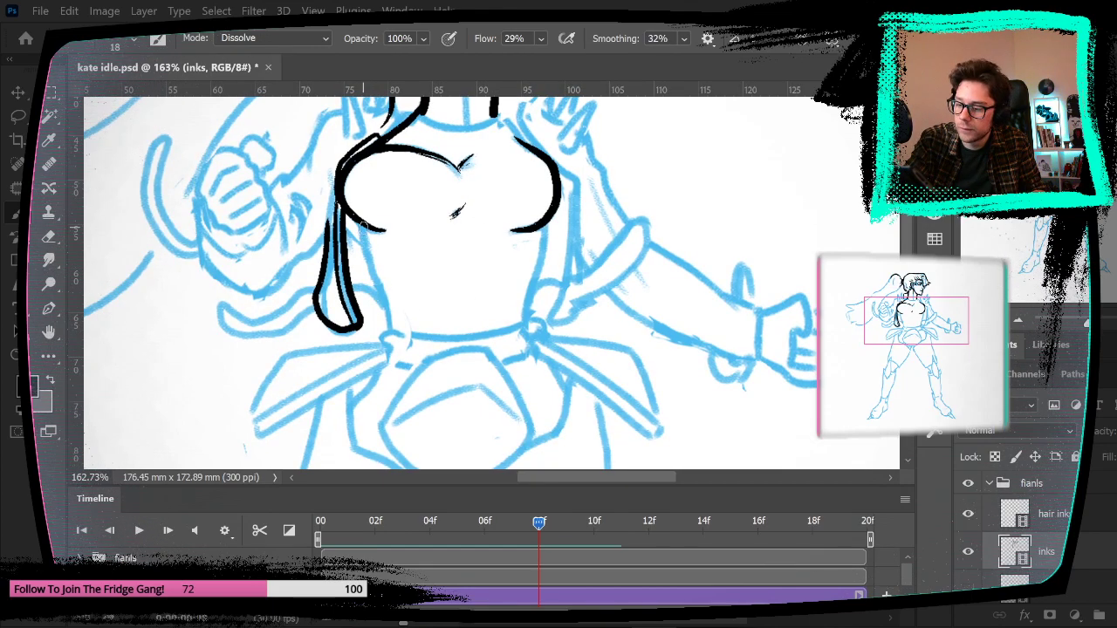
pyautogui.moveTo(367, 245); pyautogui.dragTo(392, 323)
pyautogui.hotkey('ctrl', 'z')
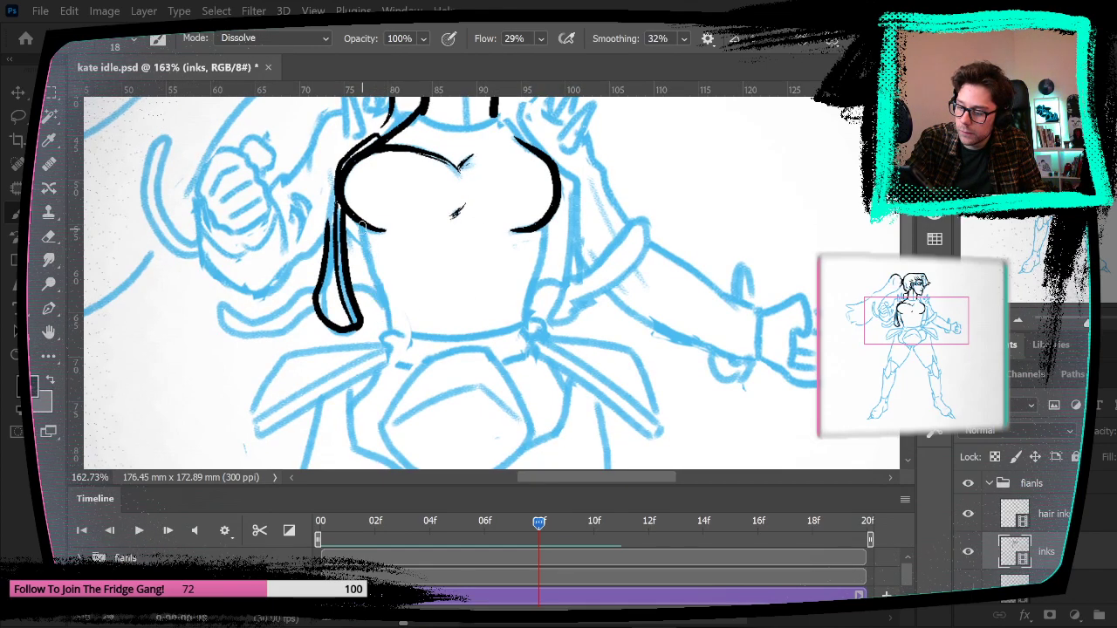
pyautogui.moveTo(373, 273); pyautogui.dragTo(393, 330)
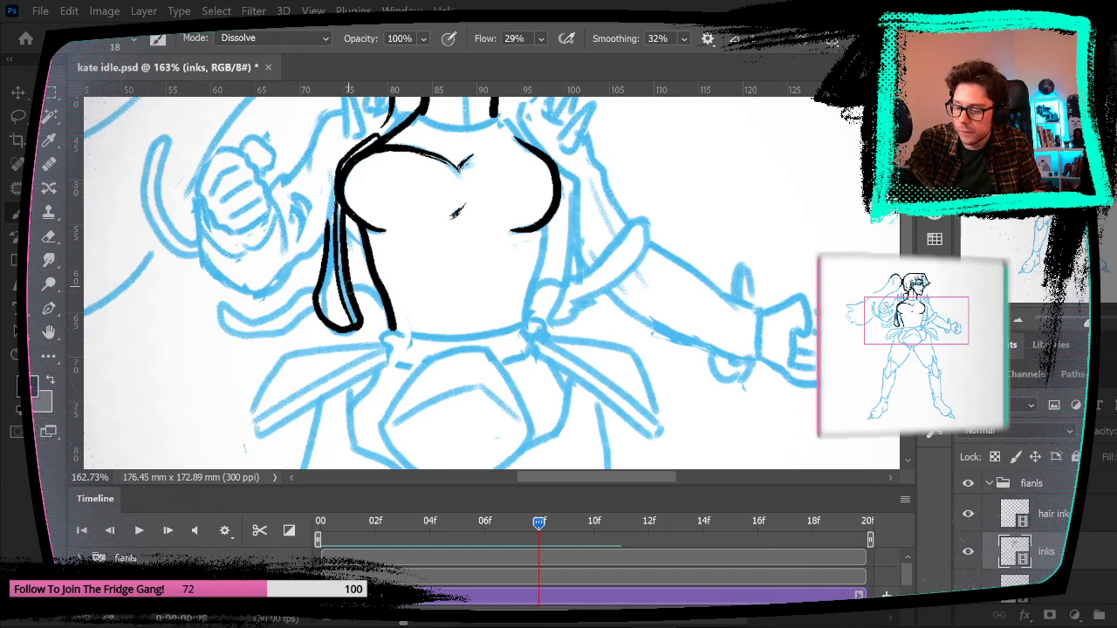
pyautogui.moveTo(525, 316)
pyautogui.mouseDown()
pyautogui.moveTo(549, 225)
pyautogui.moveTo(524, 327)
pyautogui.mouseUp()
pyautogui.hotkey('ctrl', 'z')
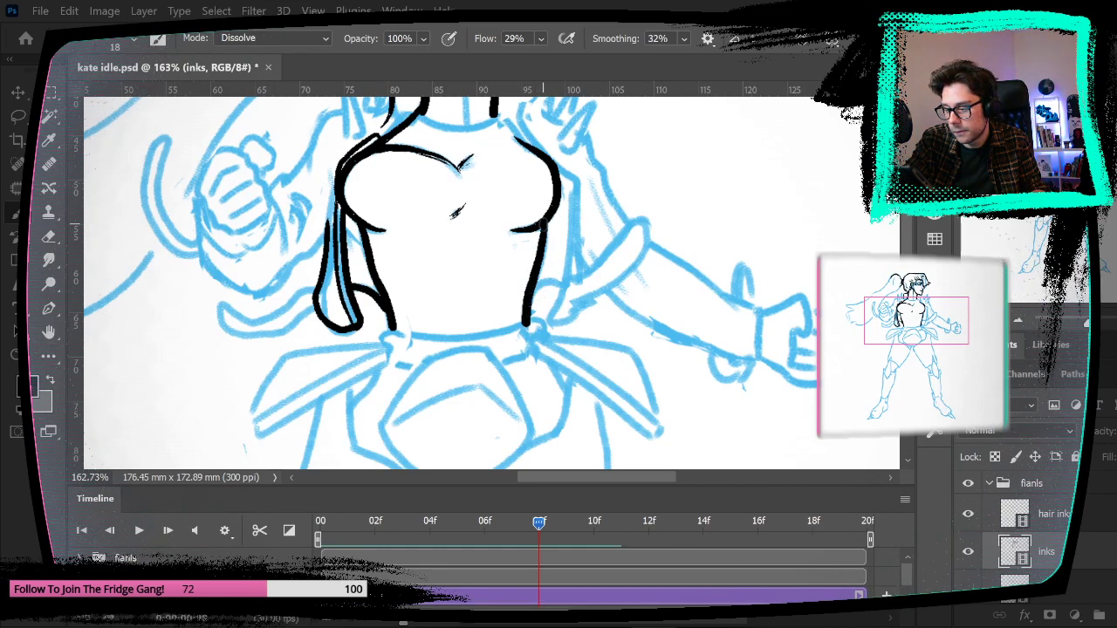
# Step: Ink the collar and jacket front edge on the face side, along with the strap ending in a square buckle
pyautogui.moveTo(638, 280); pyautogui.dragTo(634, 387)
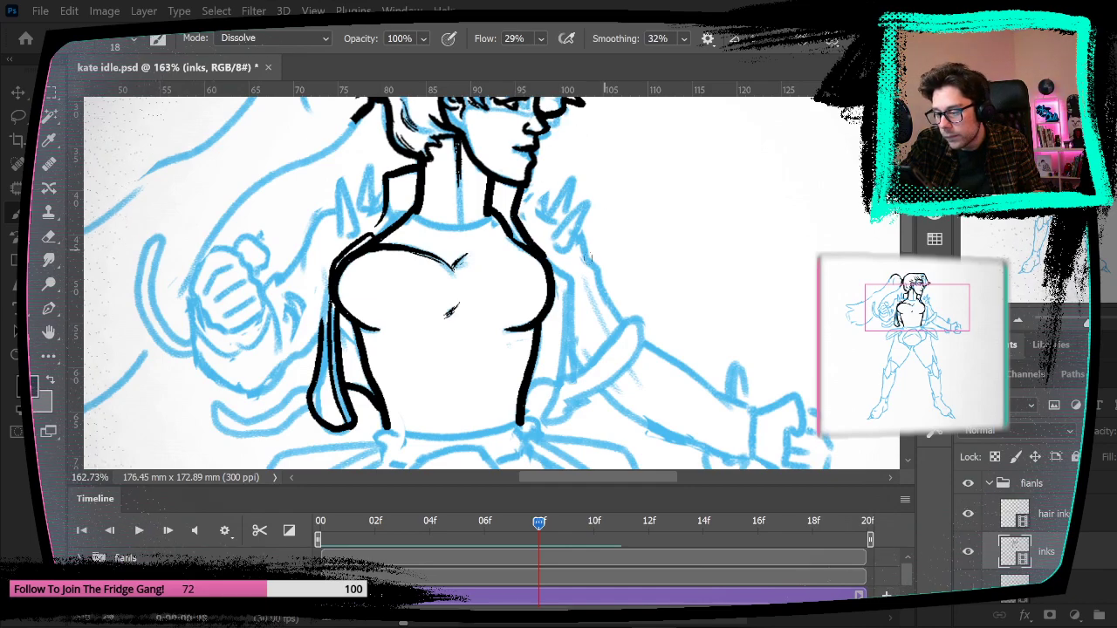
pyautogui.moveTo(506, 174)
pyautogui.mouseDown()
pyautogui.moveTo(521, 229)
pyautogui.moveTo(548, 257)
pyautogui.moveTo(573, 202)
pyautogui.mouseUp()
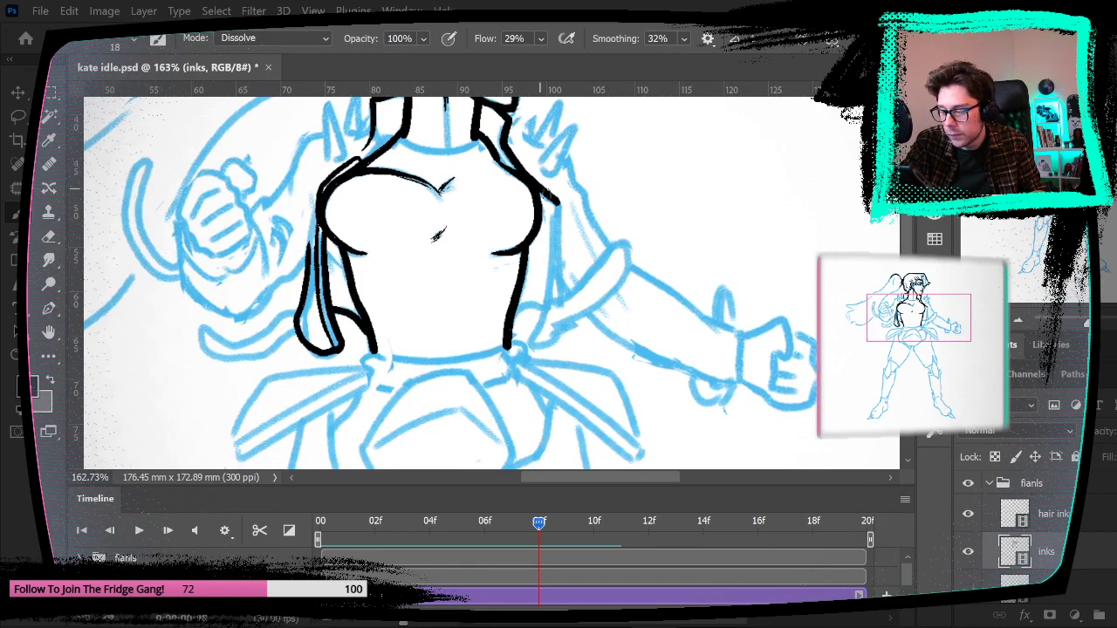
pyautogui.moveTo(560, 215)
pyautogui.mouseDown()
pyautogui.moveTo(529, 348)
pyautogui.moveTo(569, 326)
pyautogui.moveTo(614, 248)
pyautogui.mouseUp()
pyautogui.moveTo(561, 332)
pyautogui.mouseDown()
pyautogui.moveTo(623, 274)
pyautogui.moveTo(616, 238)
pyautogui.moveTo(639, 252)
pyautogui.moveTo(623, 273)
pyautogui.moveTo(619, 224)
pyautogui.moveTo(644, 242)
pyautogui.moveTo(637, 279)
pyautogui.mouseUp()
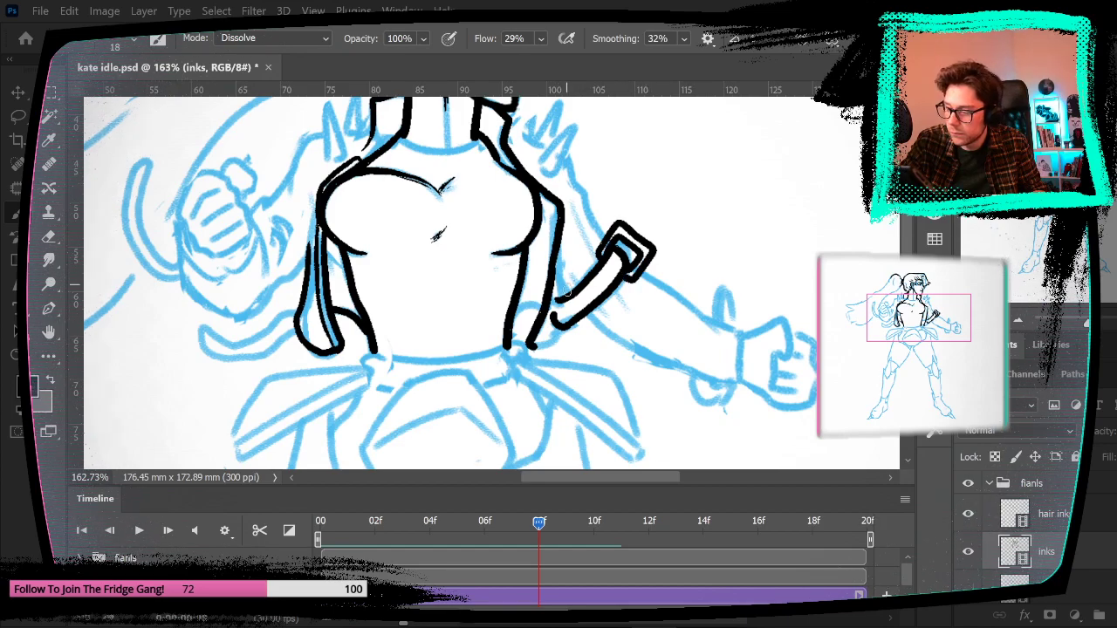
pyautogui.moveTo(568, 325); pyautogui.dragTo(528, 351)
# Step: Clean up the ponytail-side flap outline and ink the curved loose strap beside it with its row of holes
pyautogui.moveTo(621, 355)
pyautogui.mouseDown()
pyautogui.moveTo(654, 469)
pyautogui.moveTo(713, 342)
pyautogui.mouseUp()
pyautogui.press('e')
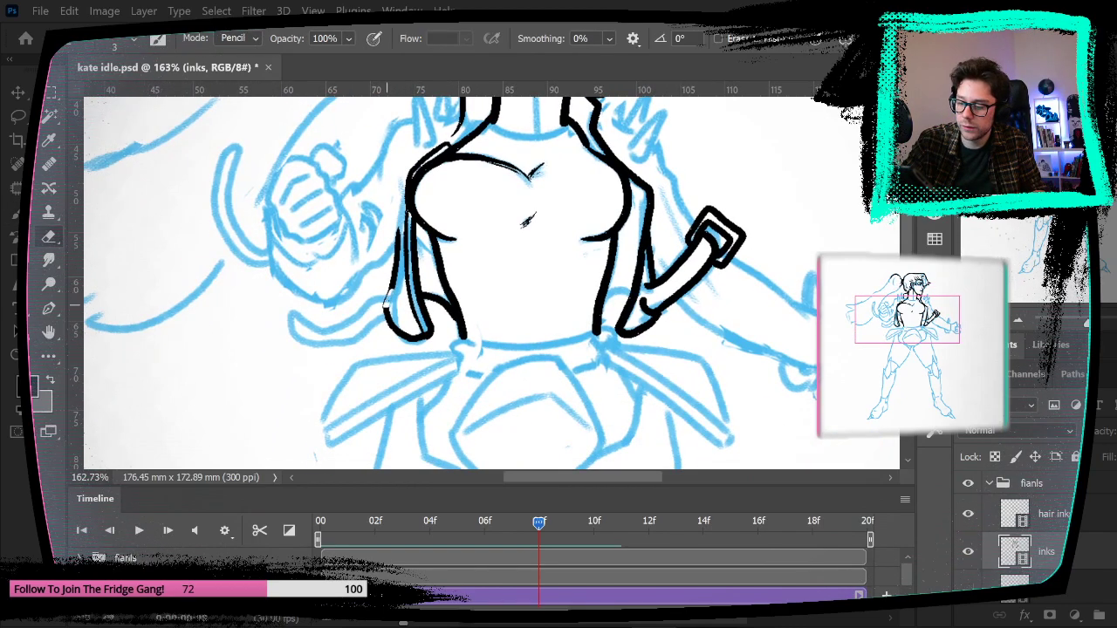
pyautogui.press('s')
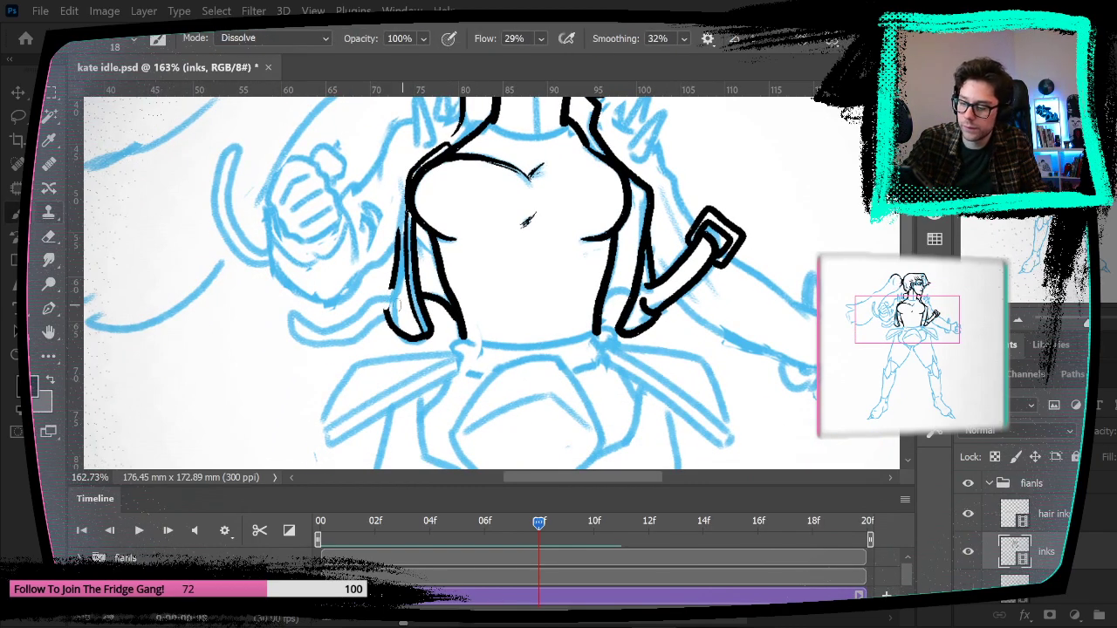
pyautogui.moveTo(370, 321); pyautogui.dragTo(291, 333)
pyautogui.moveTo(397, 292); pyautogui.dragTo(315, 319)
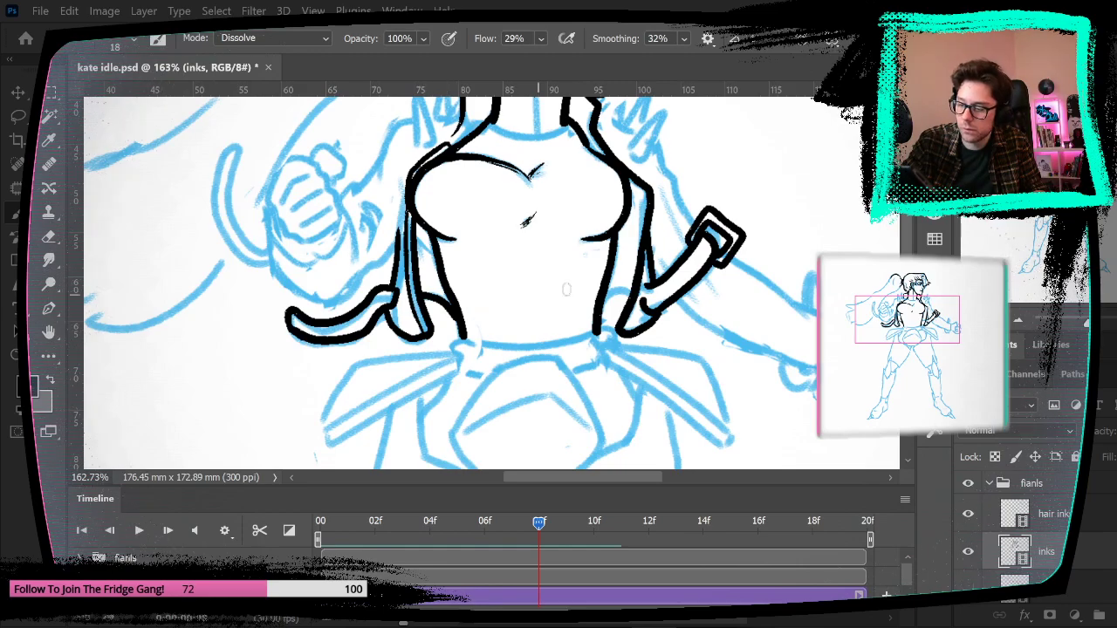
pyautogui.moveTo(690, 318); pyautogui.dragTo(660, 377)
pyautogui.moveTo(347, 350); pyautogui.dragTo(363, 343)
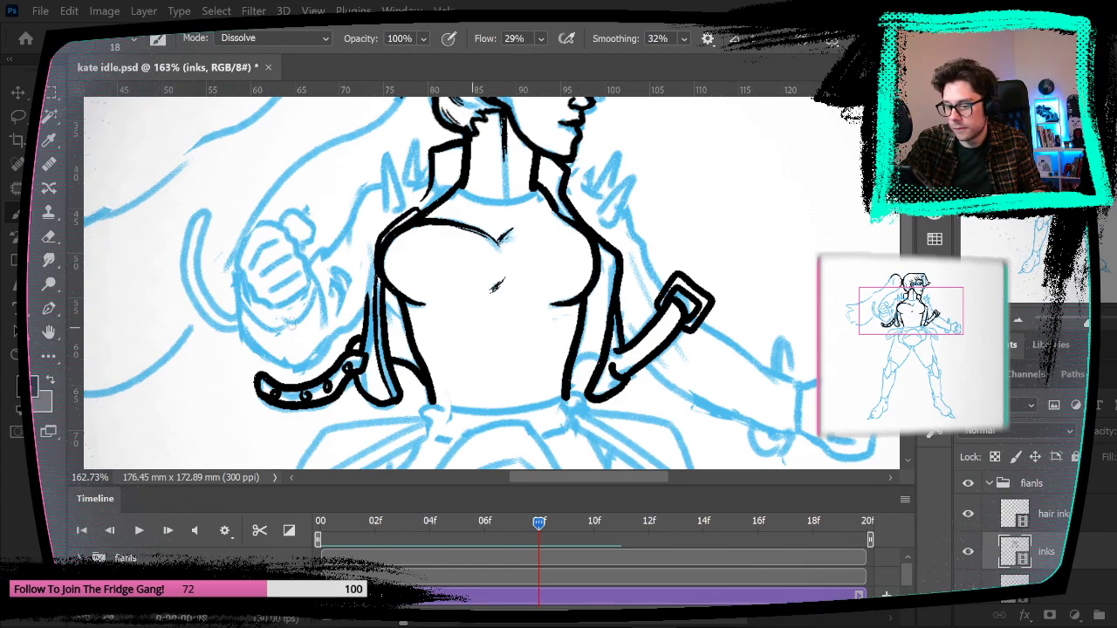
# Step: Erase a bit of ink where the buckled strap meets the jacket and ink a small loop there
pyautogui.press('e')
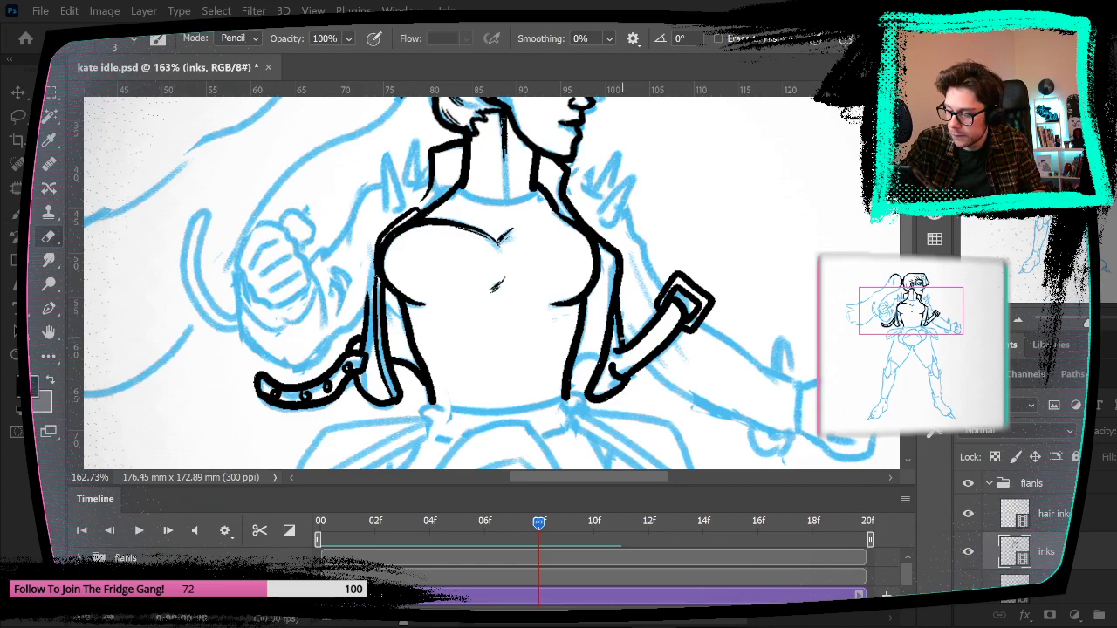
pyautogui.press('b')
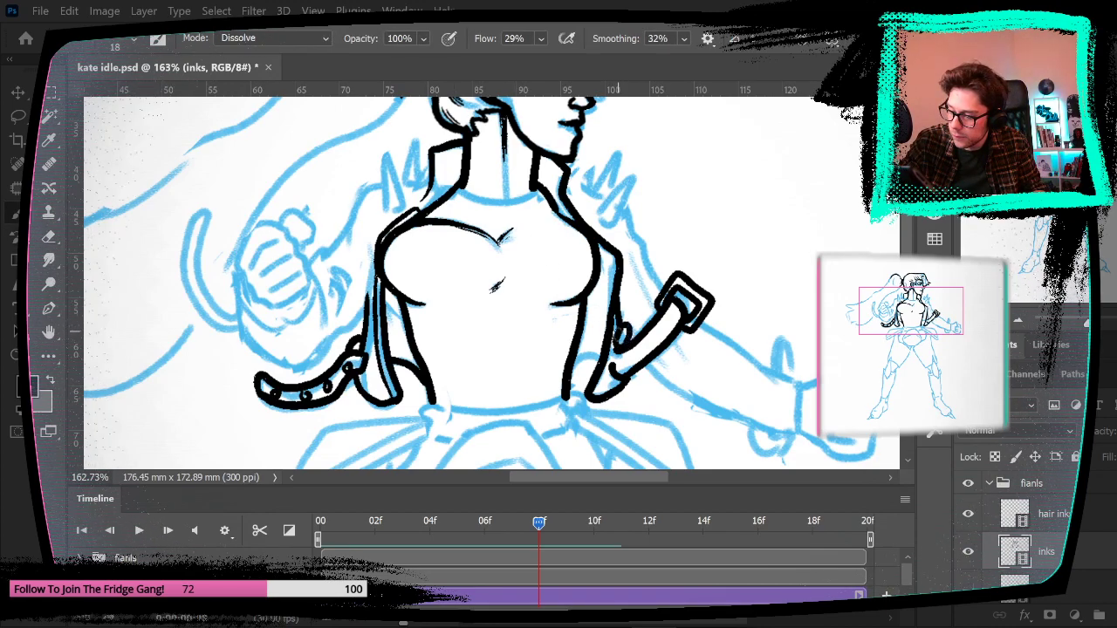
pyautogui.moveTo(698, 361); pyautogui.dragTo(719, 411)
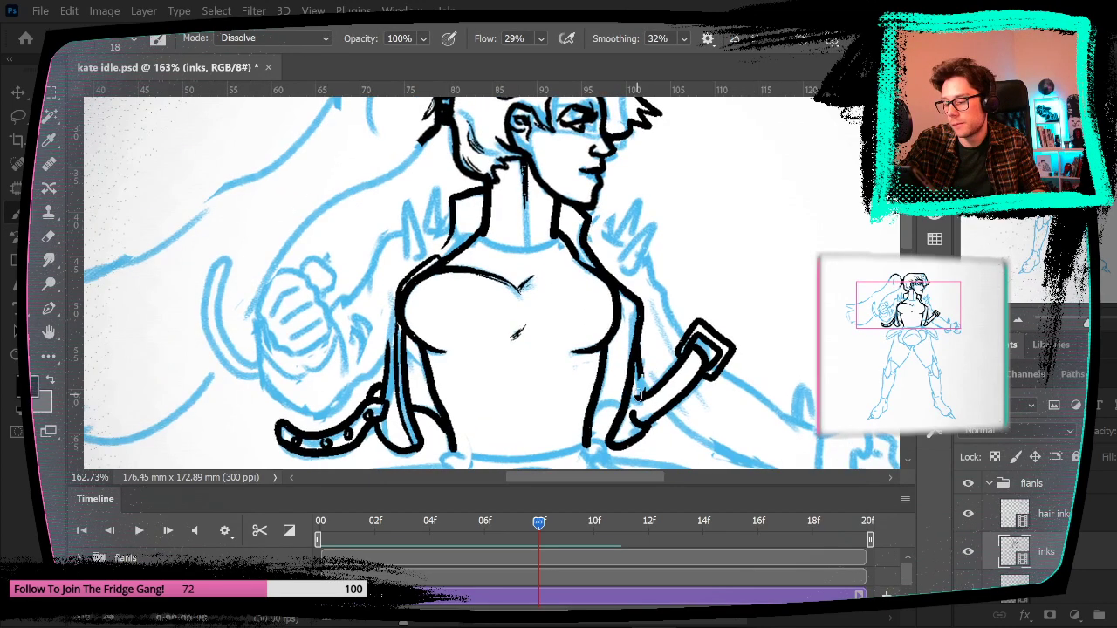
pyautogui.moveTo(650, 382); pyautogui.dragTo(653, 395)
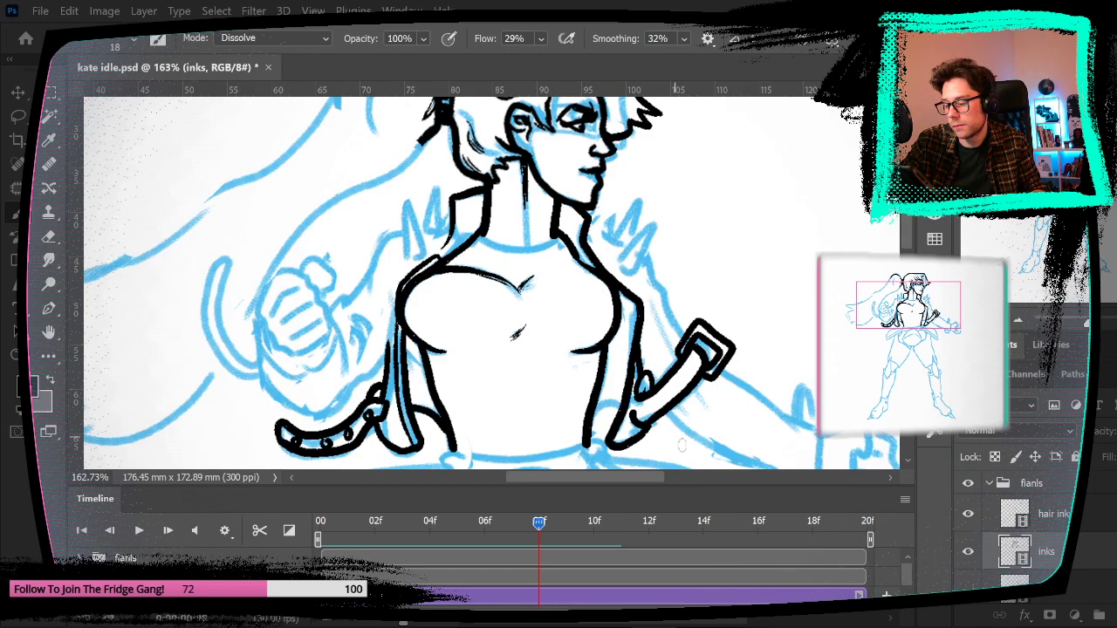
# Step: Check the inked torso and jacket against the whole figure, both close up and with the canvas fitted on screen
pyautogui.moveTo(731, 413); pyautogui.dragTo(744, 381)
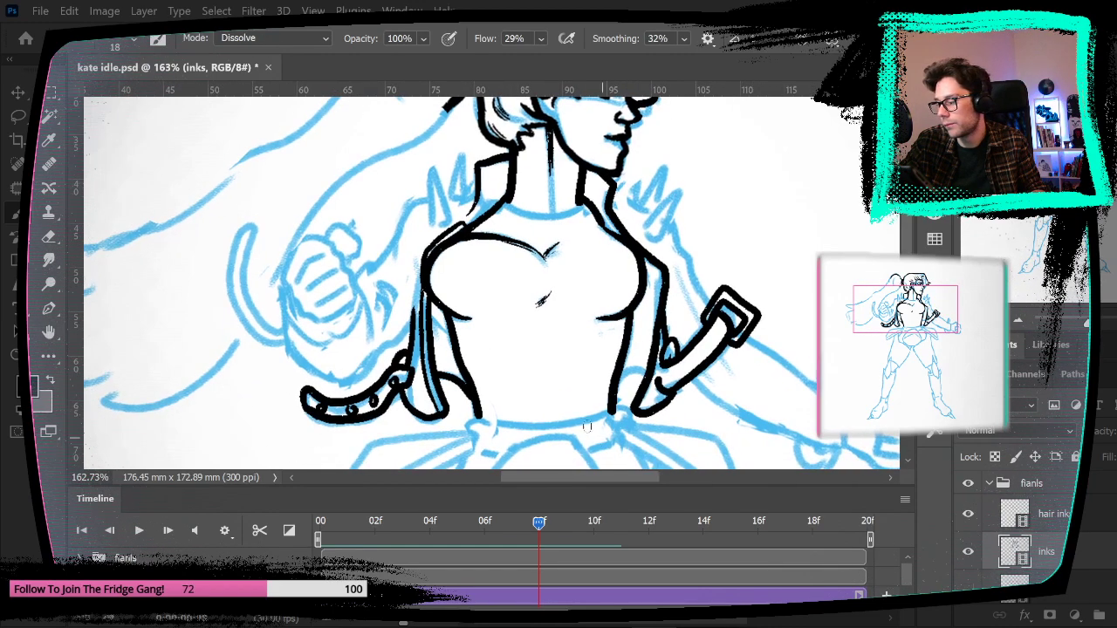
pyautogui.click(314, 11)
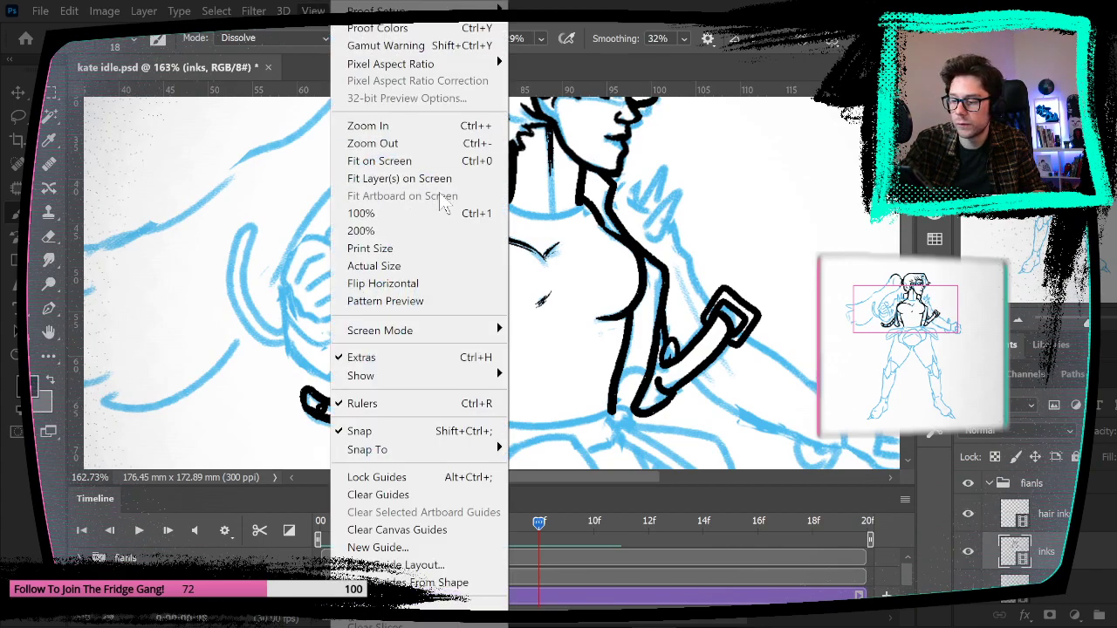
pyautogui.click(449, 161)
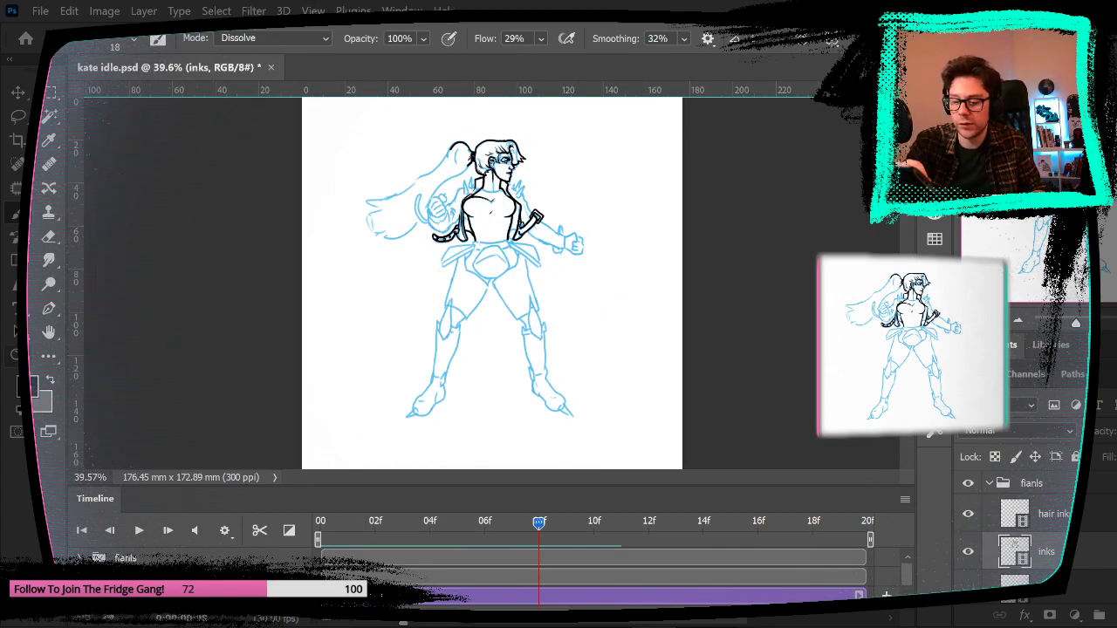
pyautogui.press('z')
pyautogui.moveTo(493, 215); pyautogui.dragTo(593, 218)
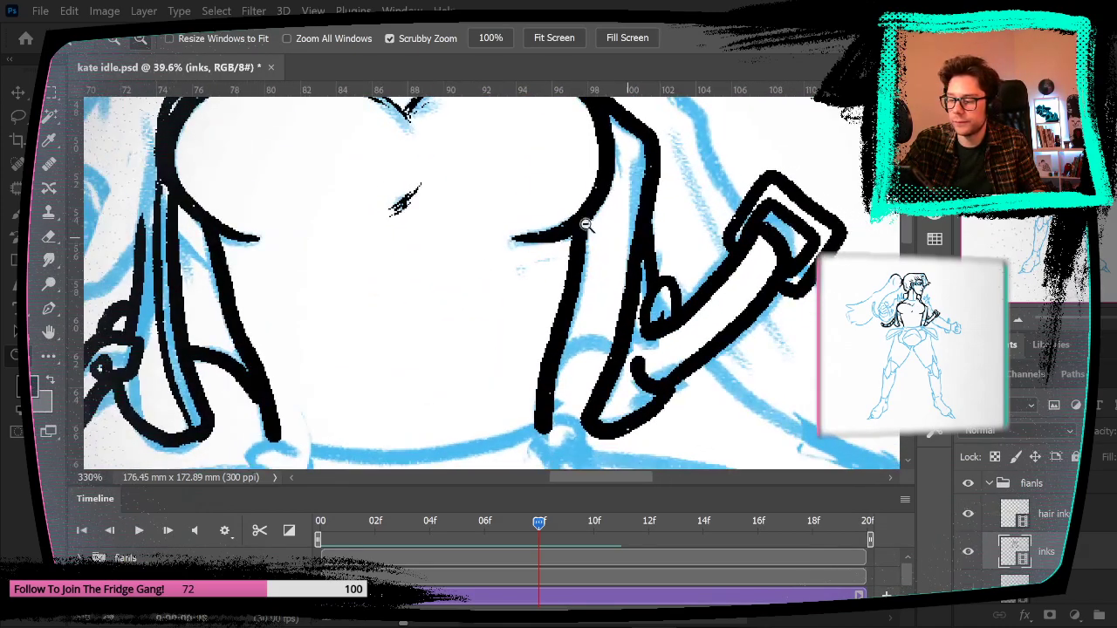
pyautogui.click(50, 237)
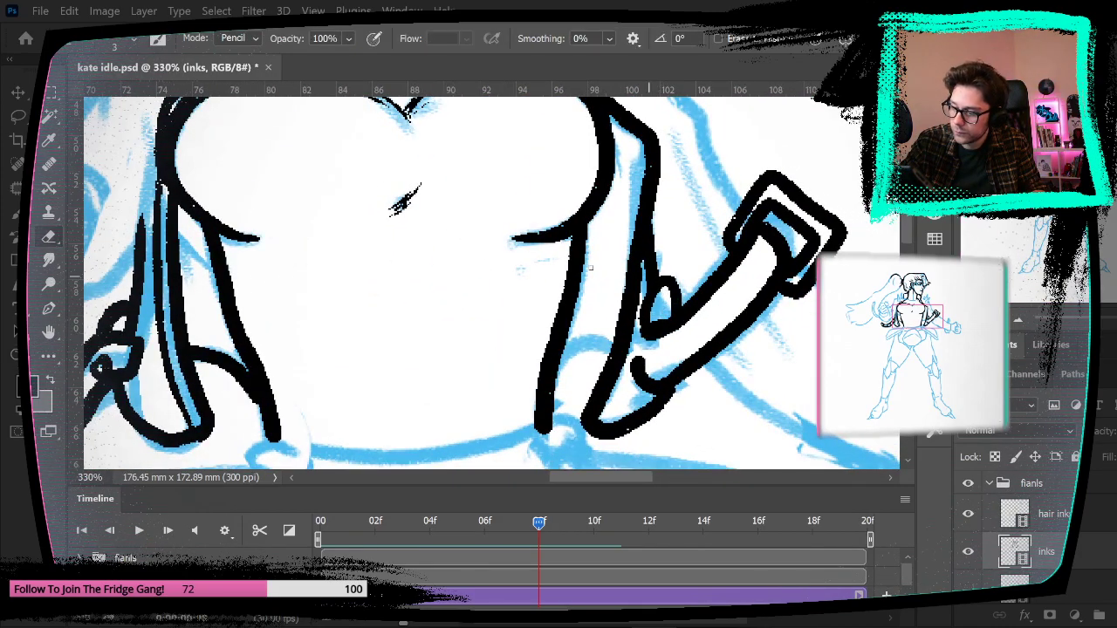
pyautogui.click(314, 10)
pyautogui.click(388, 157)
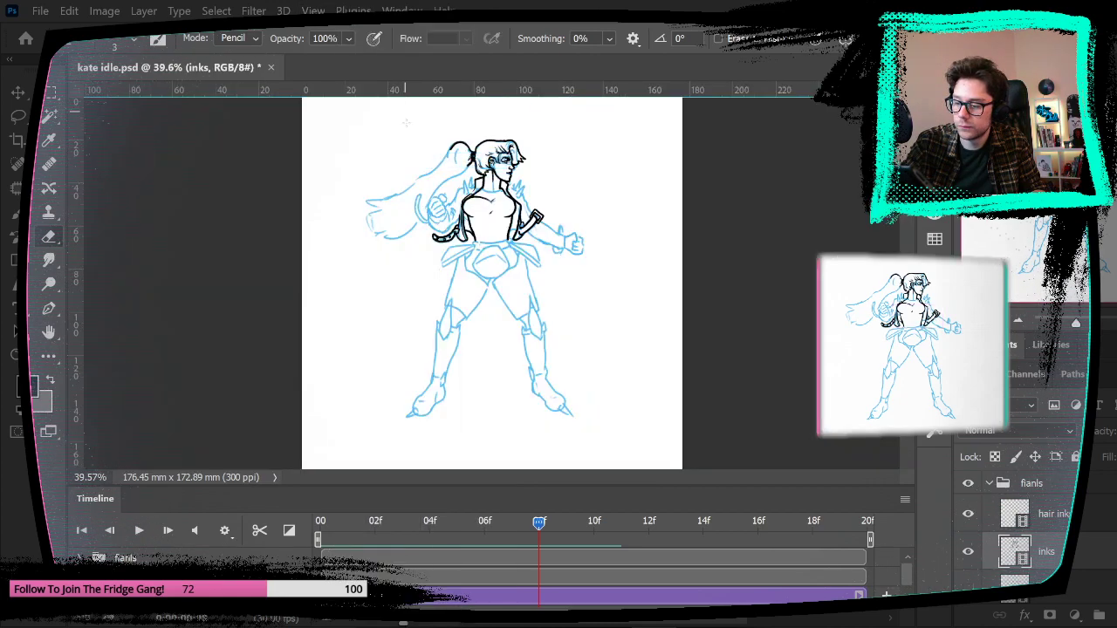
# Step: Ink the curved hem across the bottom of the torso, joining both waist sides
pyautogui.press('z')
pyautogui.moveTo(585, 228); pyautogui.dragTo(220, 238)
pyautogui.click(39, 217)
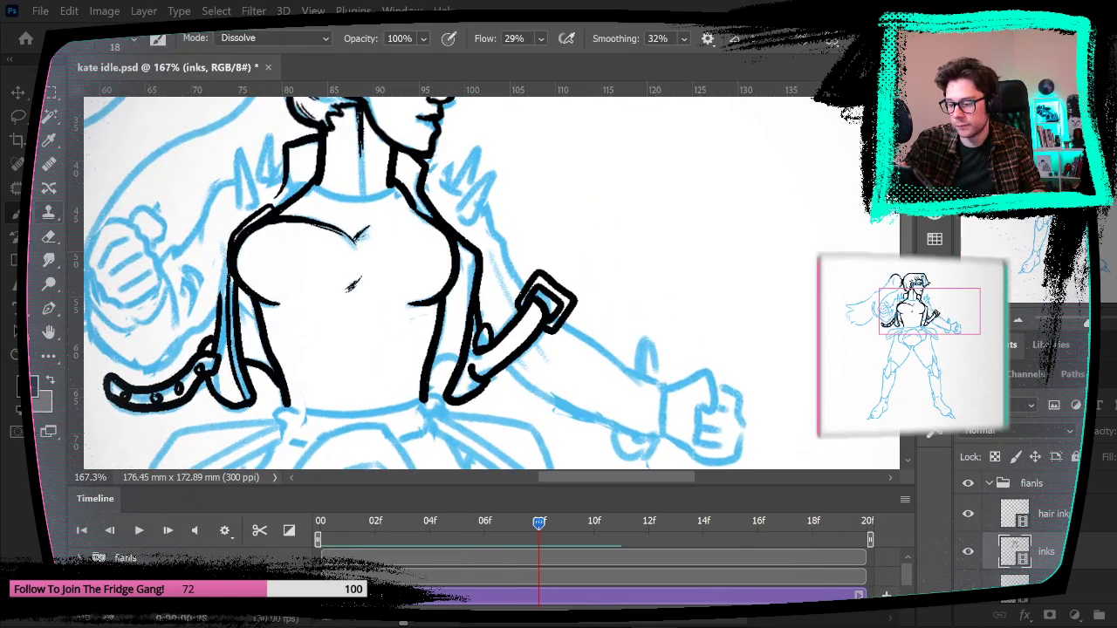
pyautogui.moveTo(600, 286); pyautogui.dragTo(635, 190)
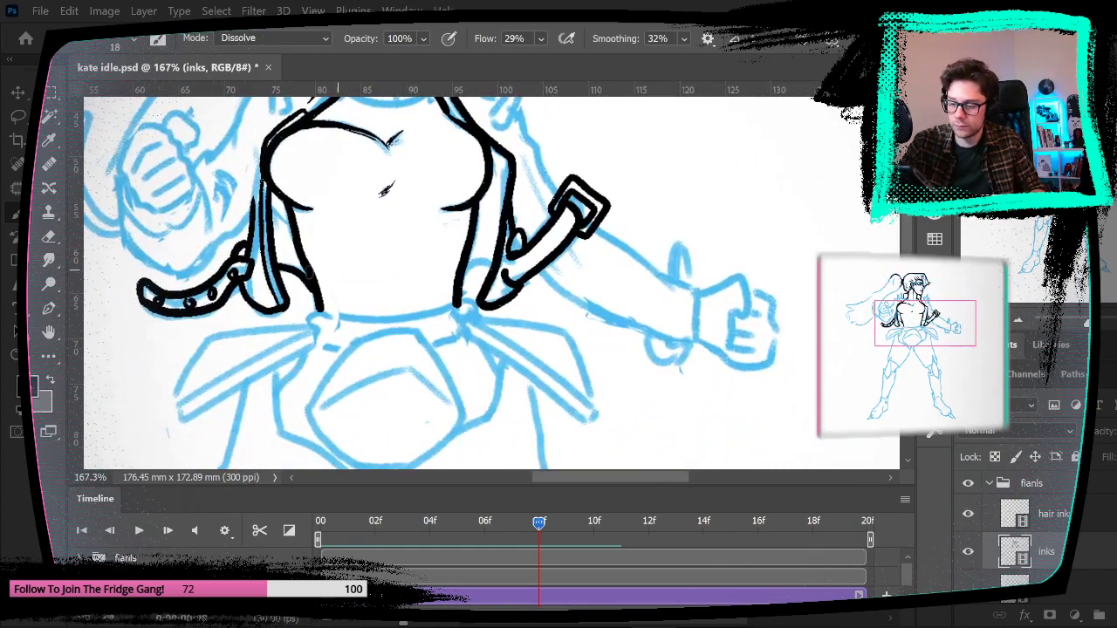
pyautogui.moveTo(322, 310)
pyautogui.mouseDown()
pyautogui.moveTo(378, 319)
pyautogui.moveTo(455, 302)
pyautogui.mouseUp()
pyautogui.hotkey('ctrl', 'z')
pyautogui.moveTo(343, 319); pyautogui.dragTo(449, 307)
pyautogui.rightClick(441, 297)
pyautogui.press('Escape')
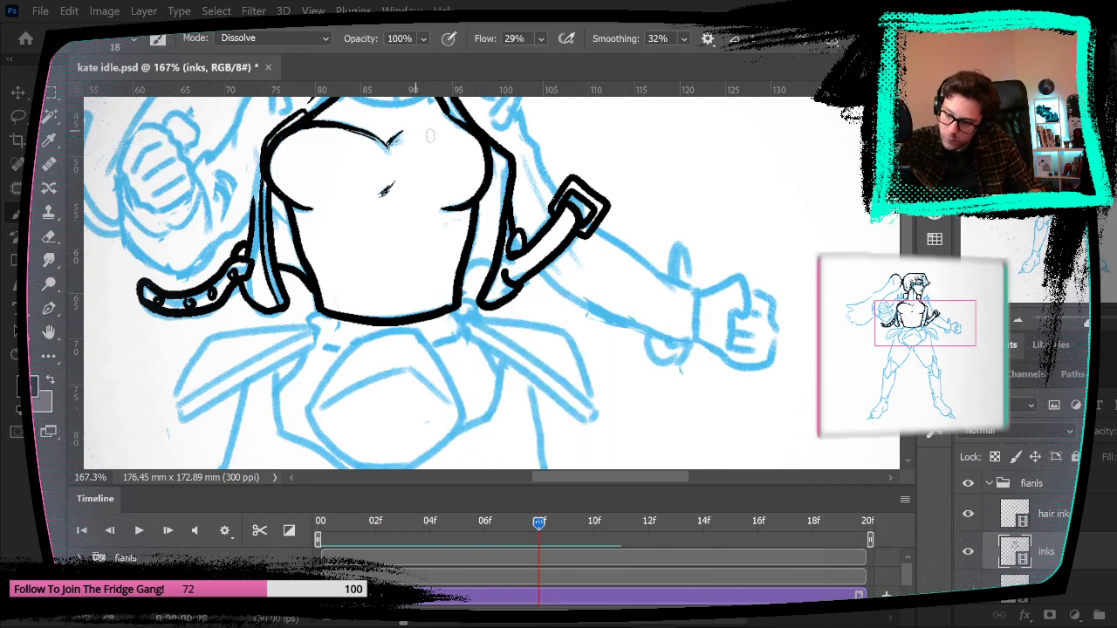
# Step: Ink the short jacket curve beside the face-side waist and the neckline across the base of the neck
pyautogui.moveTo(525, 379); pyautogui.dragTo(616, 399)
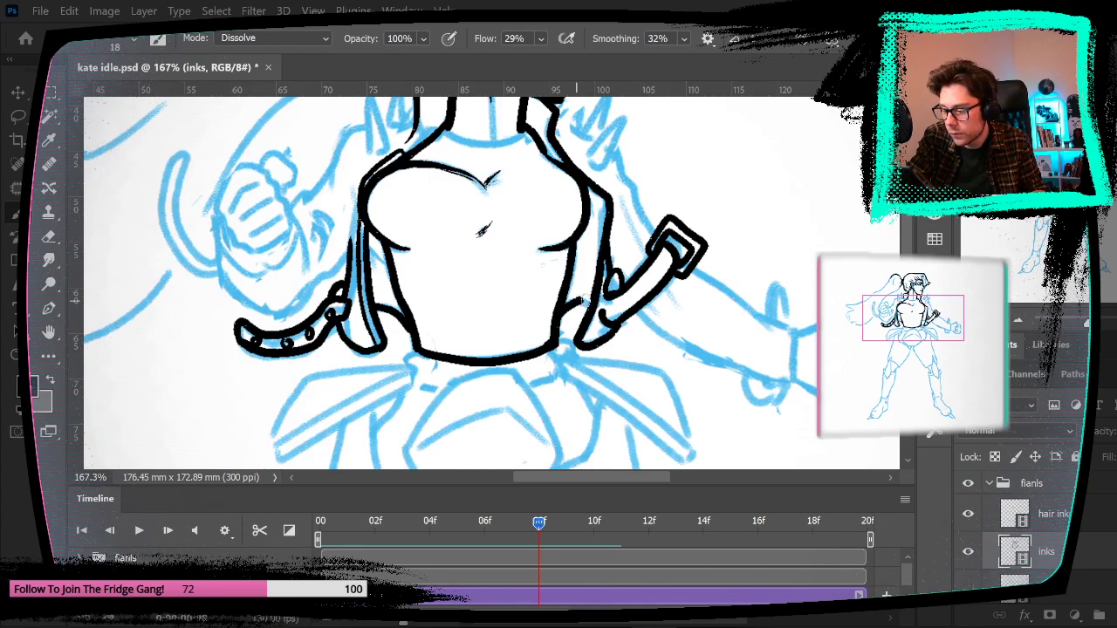
pyautogui.moveTo(705, 291); pyautogui.dragTo(709, 389)
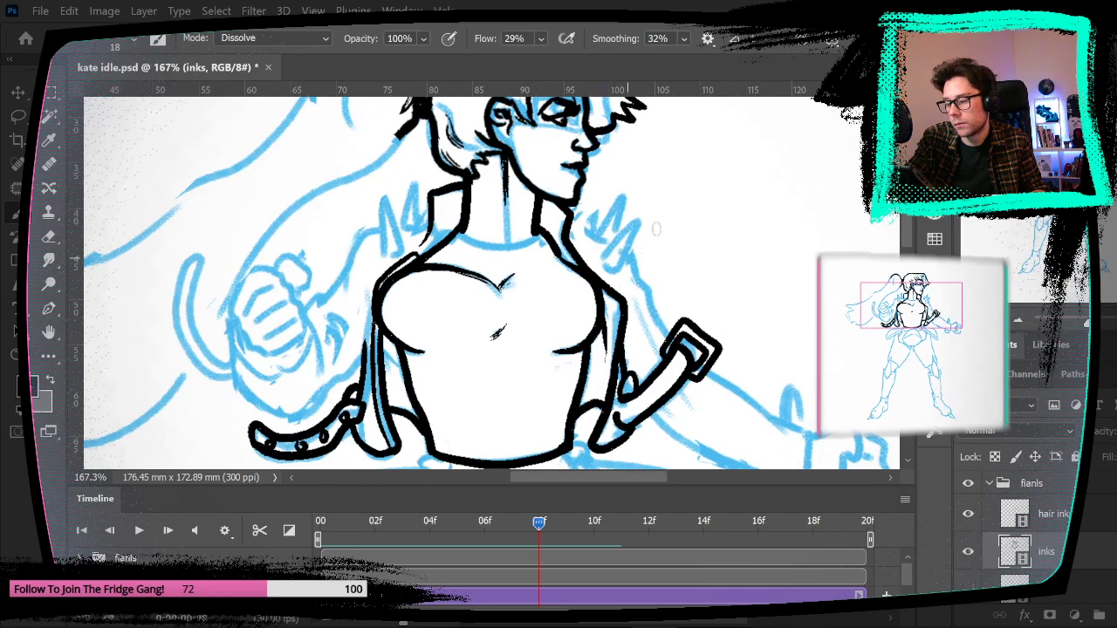
pyautogui.moveTo(672, 246); pyautogui.dragTo(773, 272)
pyautogui.moveTo(539, 234); pyautogui.dragTo(616, 232)
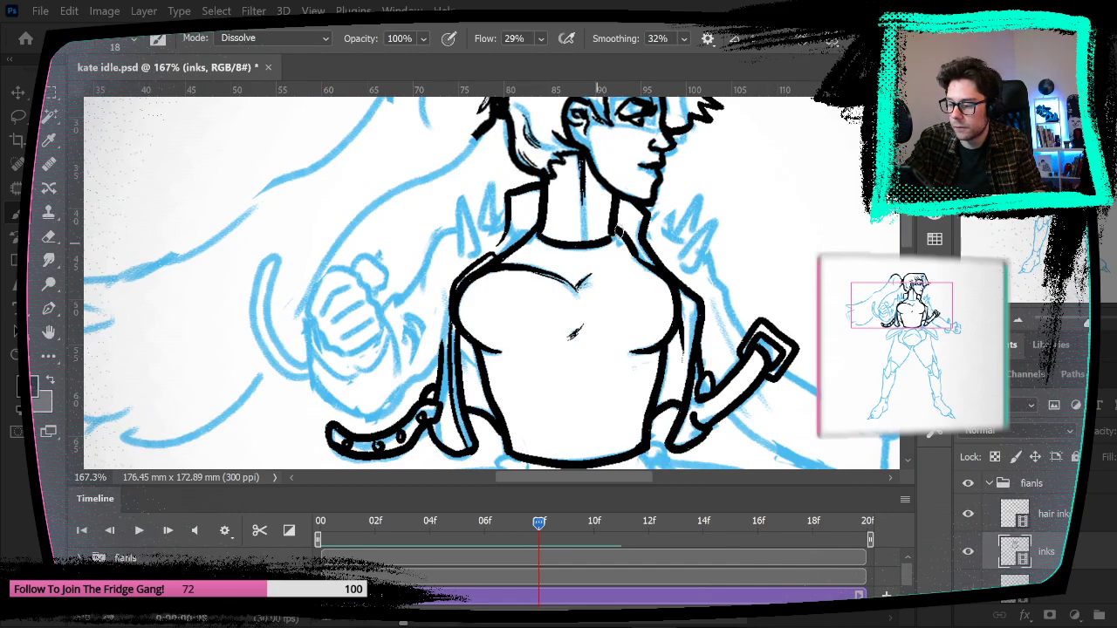
# Step: Flip back and forth between frames 7 and 8 to compare the torso and jacket inks
pyautogui.press('Left')
pyautogui.press('Right')
pyautogui.press('Left')
pyautogui.press('Right')
pyautogui.press('Left')
pyautogui.press('Right')
pyautogui.press('Left')
pyautogui.press('Right')
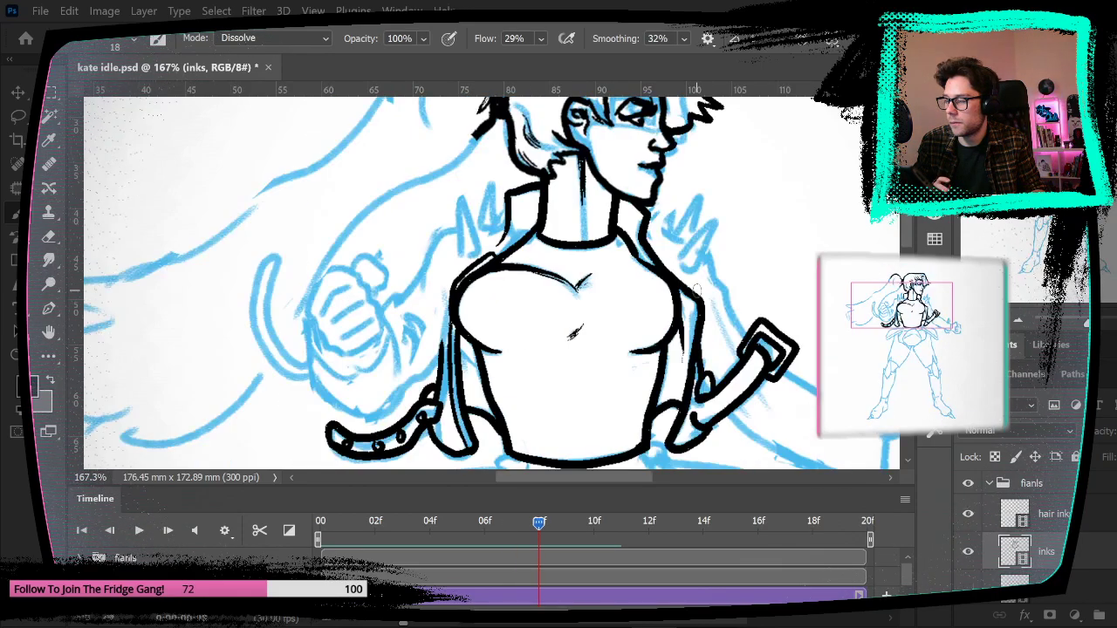
pyautogui.press('Left')
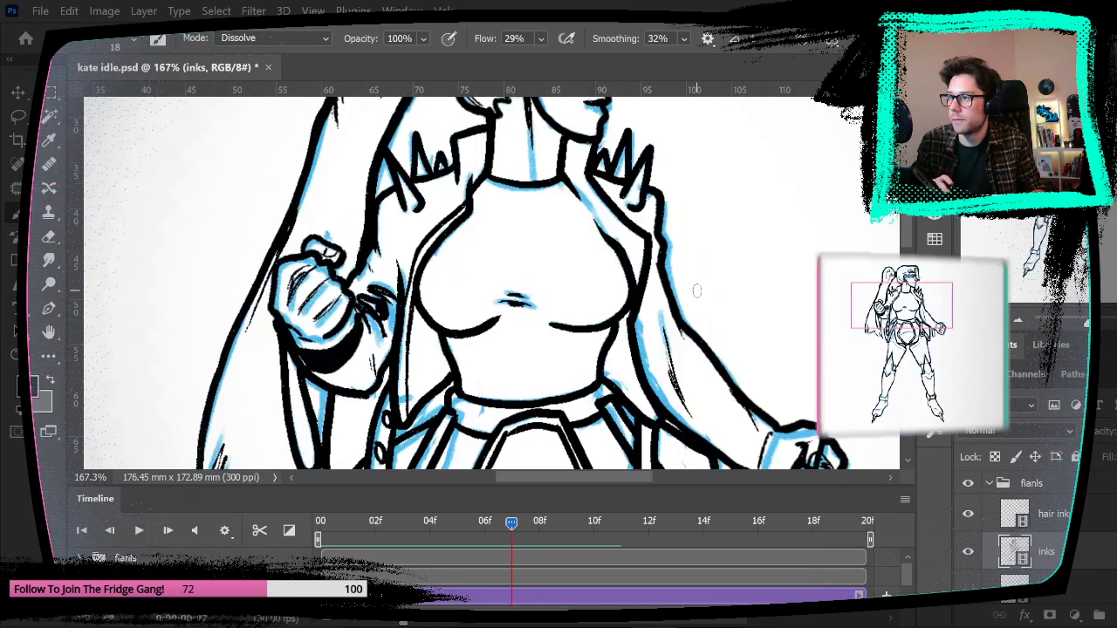
# Step: Examine frame 7's inked arms, torso and belt against frame 8
pyautogui.press('Right')
pyautogui.press('Left')
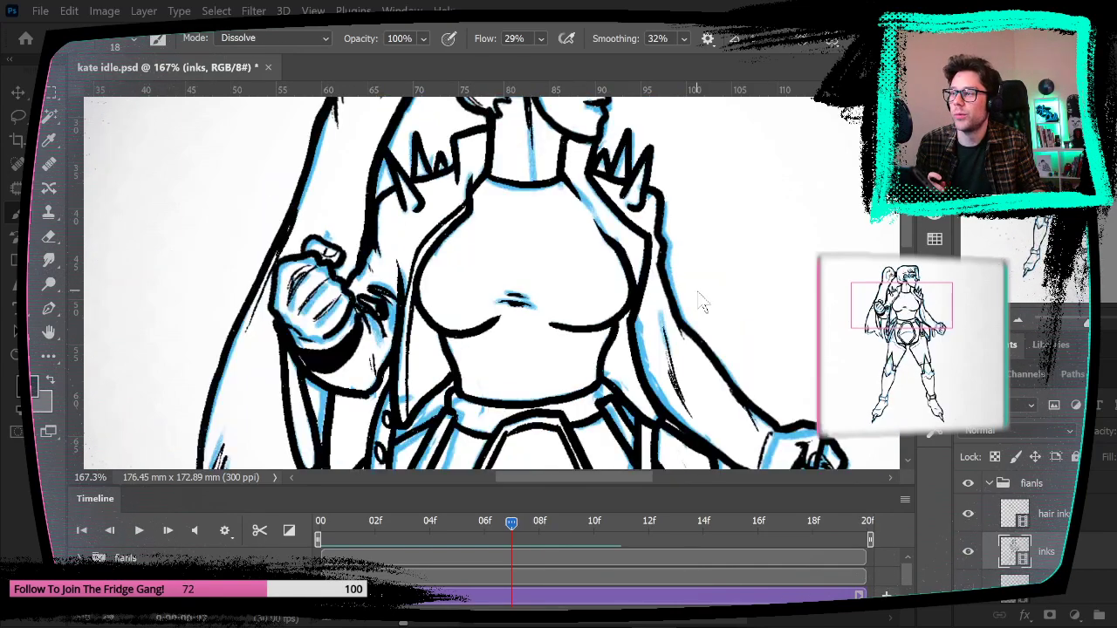
pyautogui.moveTo(608, 343); pyautogui.dragTo(604, 241)
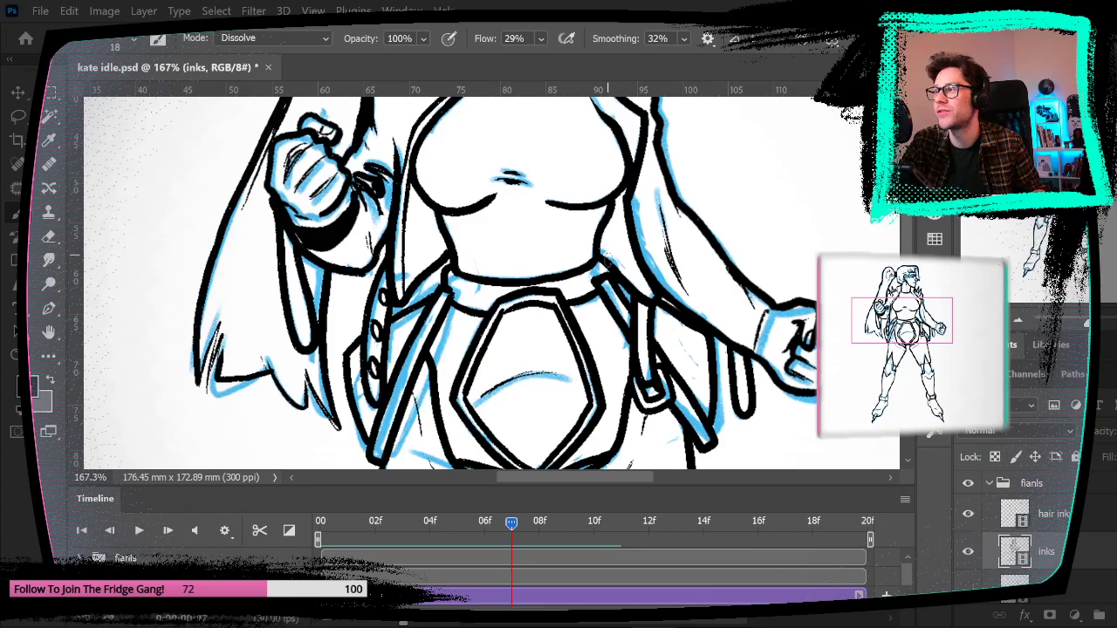
pyautogui.moveTo(639, 323); pyautogui.dragTo(623, 239)
pyautogui.moveTo(647, 306); pyautogui.dragTo(668, 386)
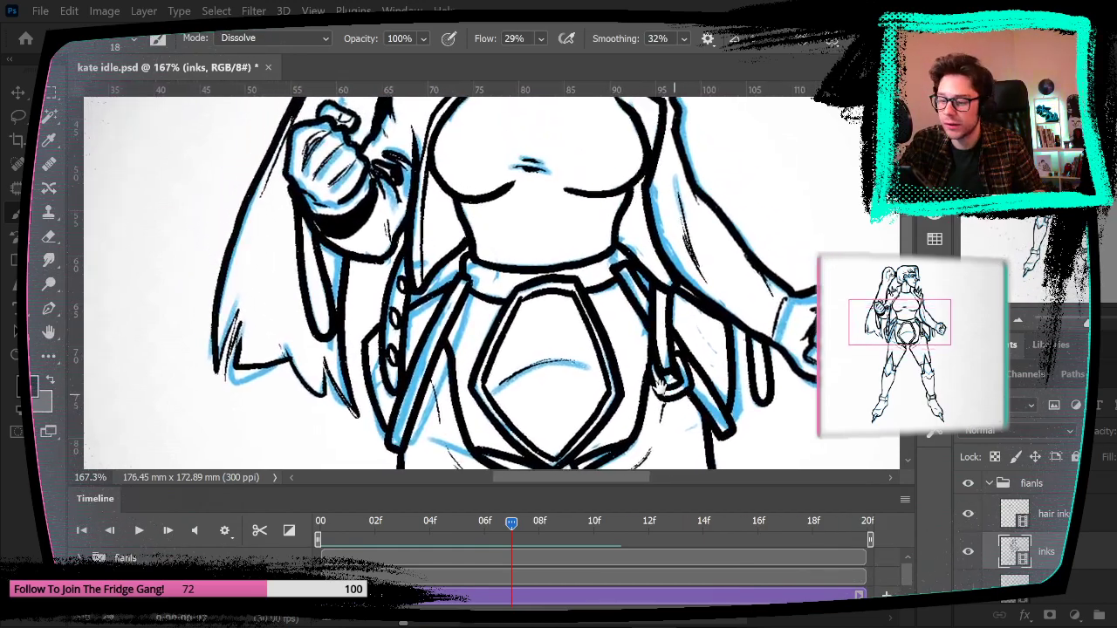
pyautogui.moveTo(443, 248); pyautogui.dragTo(458, 358)
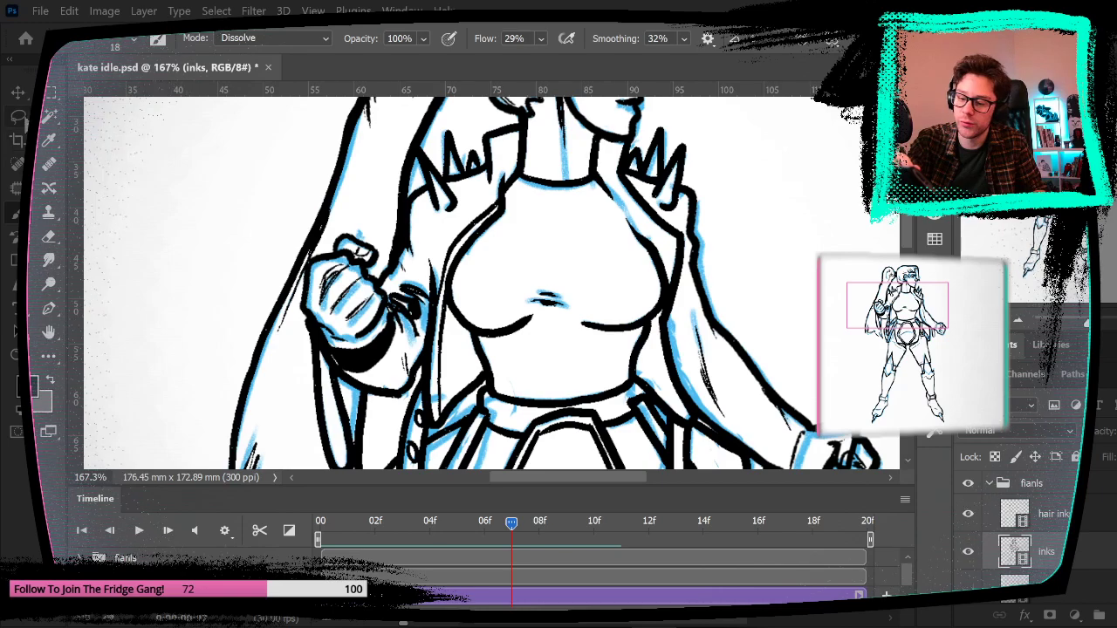
pyautogui.click(19, 119)
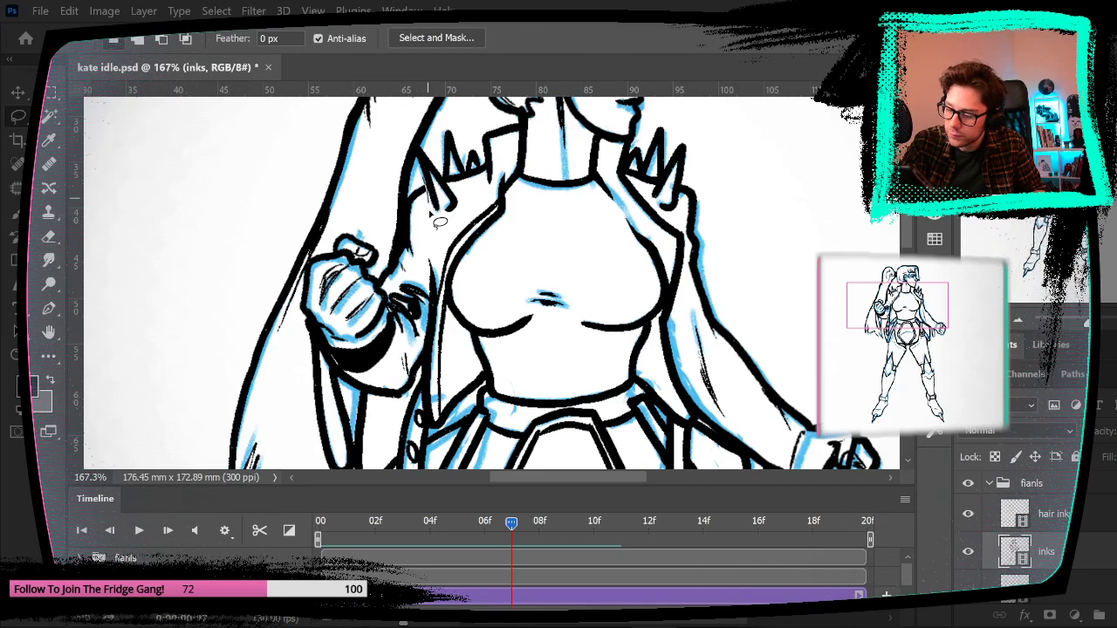
pyautogui.moveTo(429, 281)
pyautogui.mouseDown()
pyautogui.moveTo(419, 411)
pyautogui.moveTo(400, 427)
pyautogui.moveTo(350, 392)
pyautogui.moveTo(307, 329)
pyautogui.mouseUp()
pyautogui.moveTo(306, 277)
pyautogui.mouseDown()
pyautogui.moveTo(334, 225)
pyautogui.moveTo(361, 212)
pyautogui.moveTo(391, 260)
pyautogui.moveTo(413, 190)
pyautogui.mouseUp()
pyautogui.rightClick(413, 191)
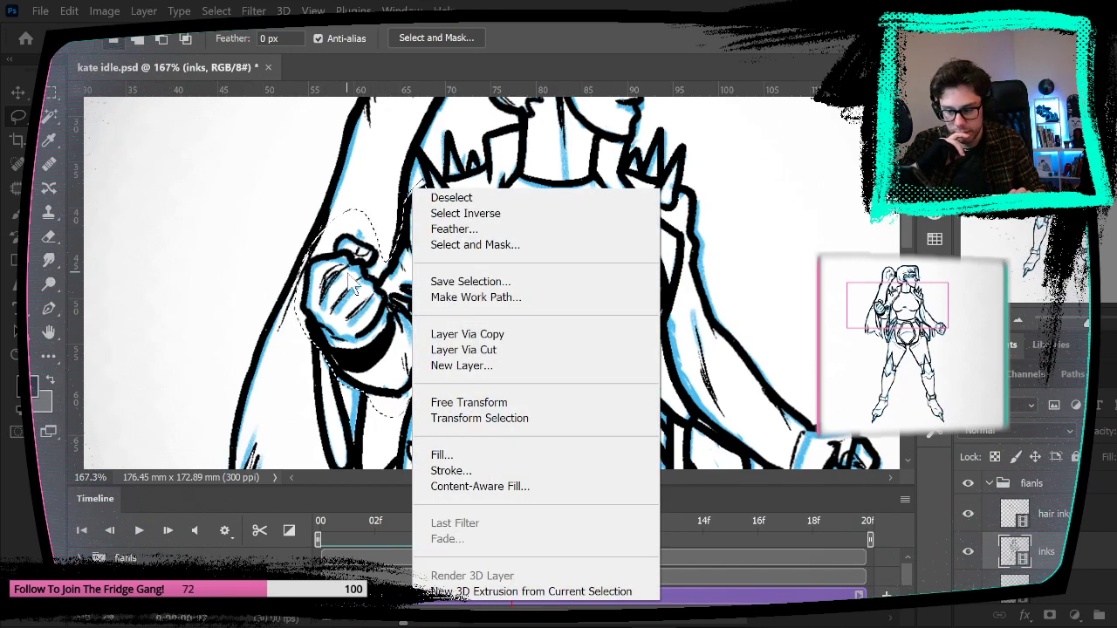
pyautogui.click(390, 201)
pyautogui.hotkey('ctrl', 'd')
# Step: Copy the raised fist and forearm inks from frame 7 and paste them into frame 8 as a new layer
pyautogui.moveTo(434, 229)
pyautogui.mouseDown()
pyautogui.moveTo(438, 296)
pyautogui.moveTo(421, 376)
pyautogui.moveTo(318, 403)
pyautogui.moveTo(301, 272)
pyautogui.moveTo(380, 197)
pyautogui.moveTo(414, 188)
pyautogui.mouseUp()
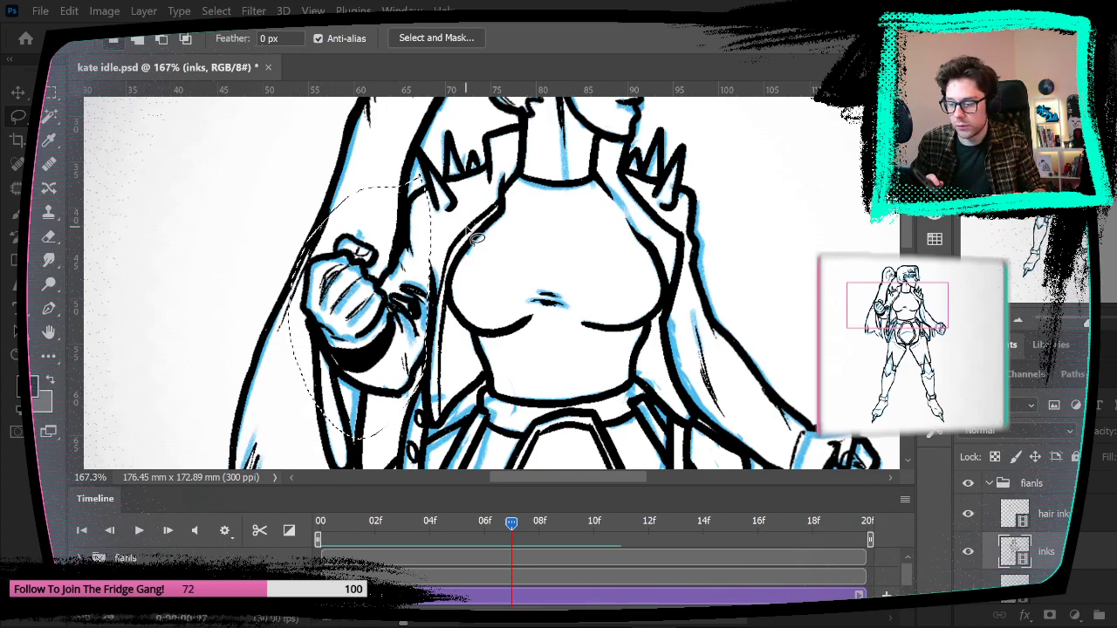
pyautogui.press('pagedown')
pyautogui.hotkey('ctrl', 'v')
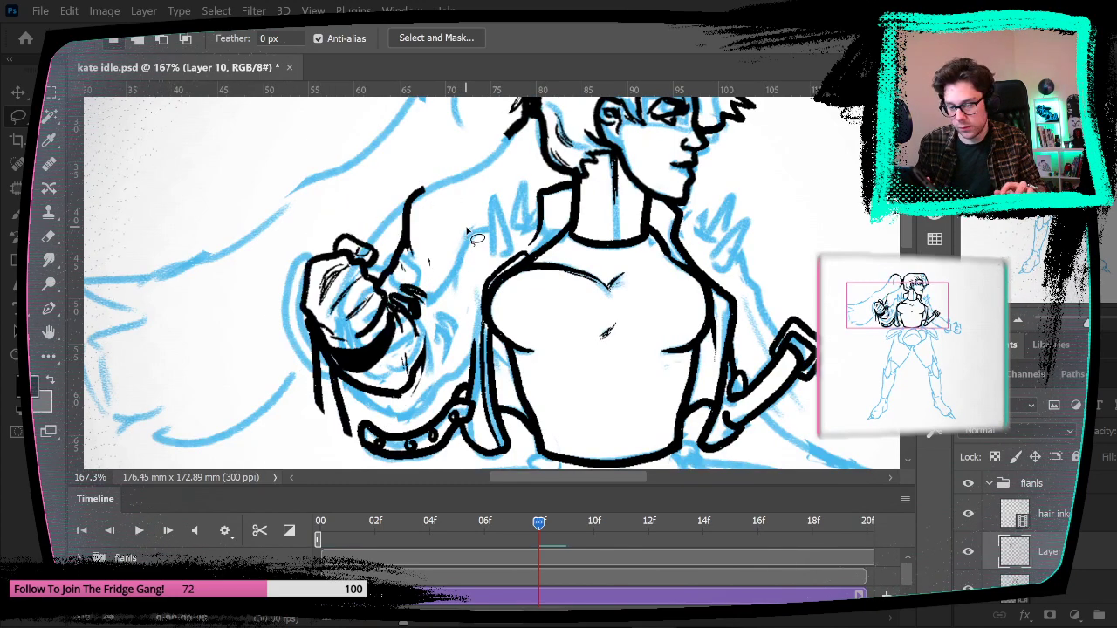
# Step: Erase the stray coat lines below the pasted fist and forearm with a 26 px pencil eraser
pyautogui.press('e')
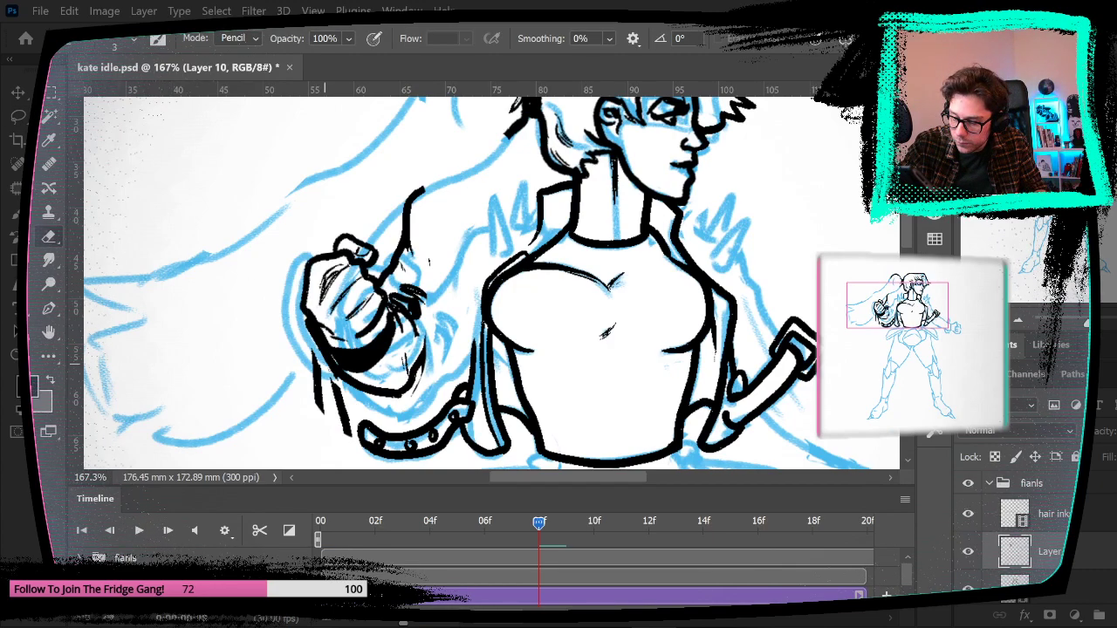
pyautogui.click(133, 42)
pyautogui.click(118, 98)
pyautogui.click(289, 439)
pyautogui.moveTo(319, 362); pyautogui.dragTo(329, 391)
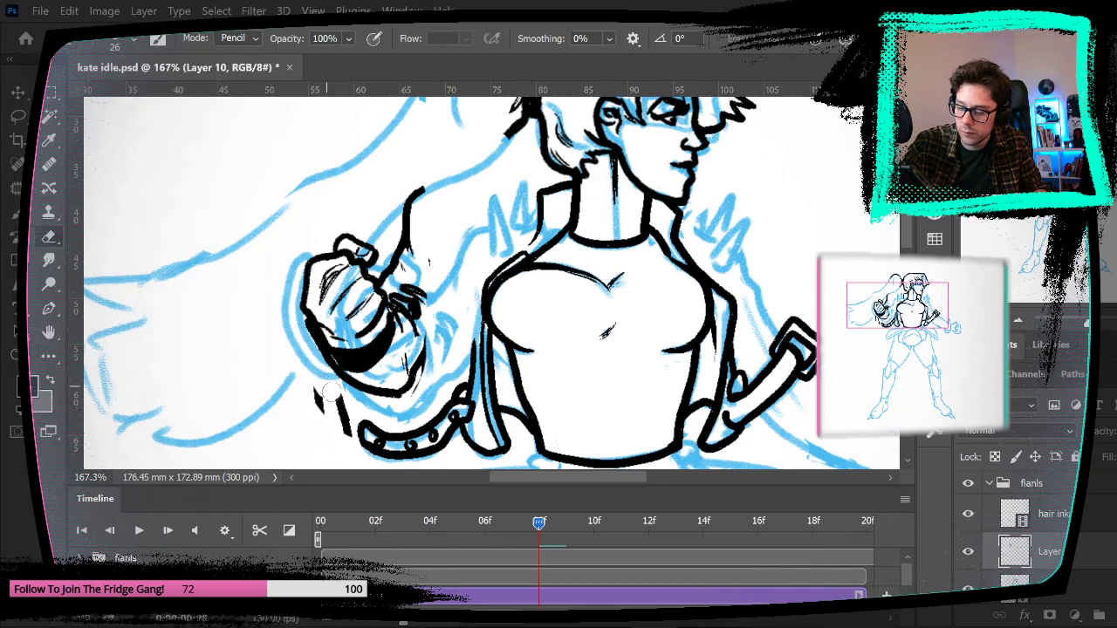
# Step: Move and rotate the pasted fist and forearm to fit frame 8's blue sketch, joining the shoulder
pyautogui.press('v')
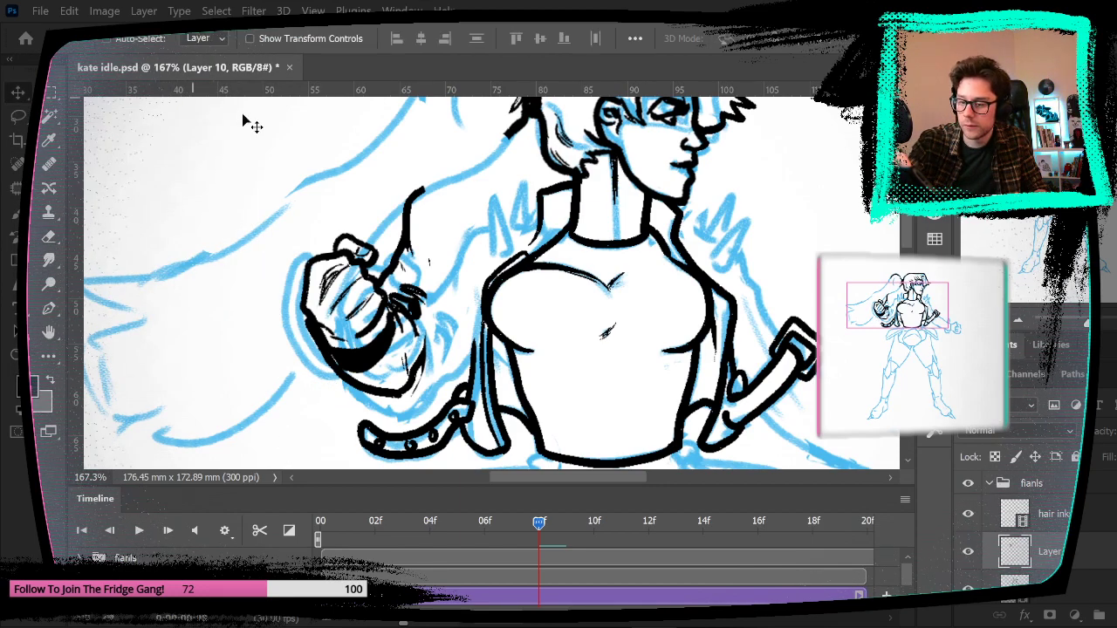
pyautogui.moveTo(413, 344)
pyautogui.mouseDown()
pyautogui.moveTo(427, 349)
pyautogui.moveTo(415, 345)
pyautogui.mouseUp()
pyautogui.hotkey('ctrl', 't')
pyautogui.moveTo(397, 304); pyautogui.dragTo(335, 320)
pyautogui.moveTo(586, 201); pyautogui.dragTo(609, 266)
pyautogui.press('Return')
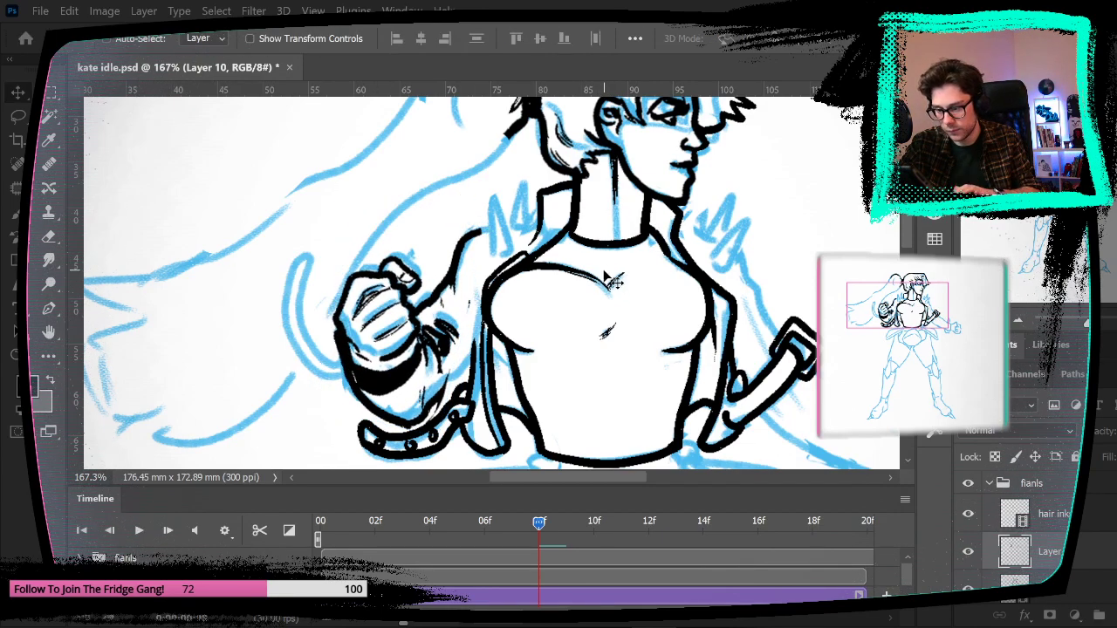
# Step: Ink the jagged spikes on the shoulder of the raised-fist arm with the 18 px brush
pyautogui.click(50, 93)
pyautogui.click(17, 214)
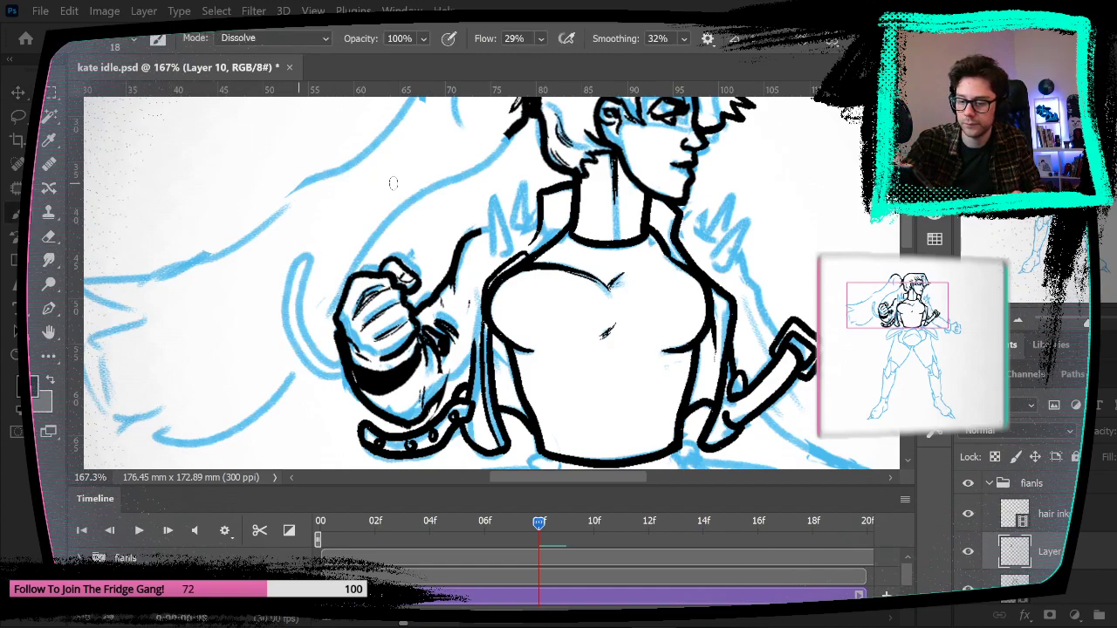
pyautogui.click(51, 96)
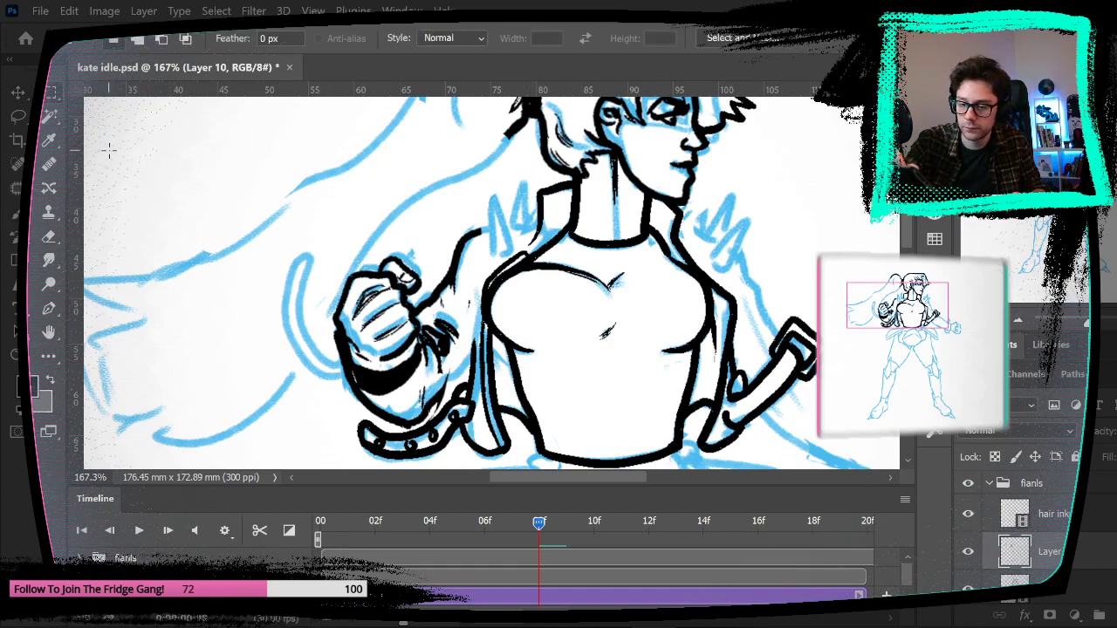
pyautogui.press('b')
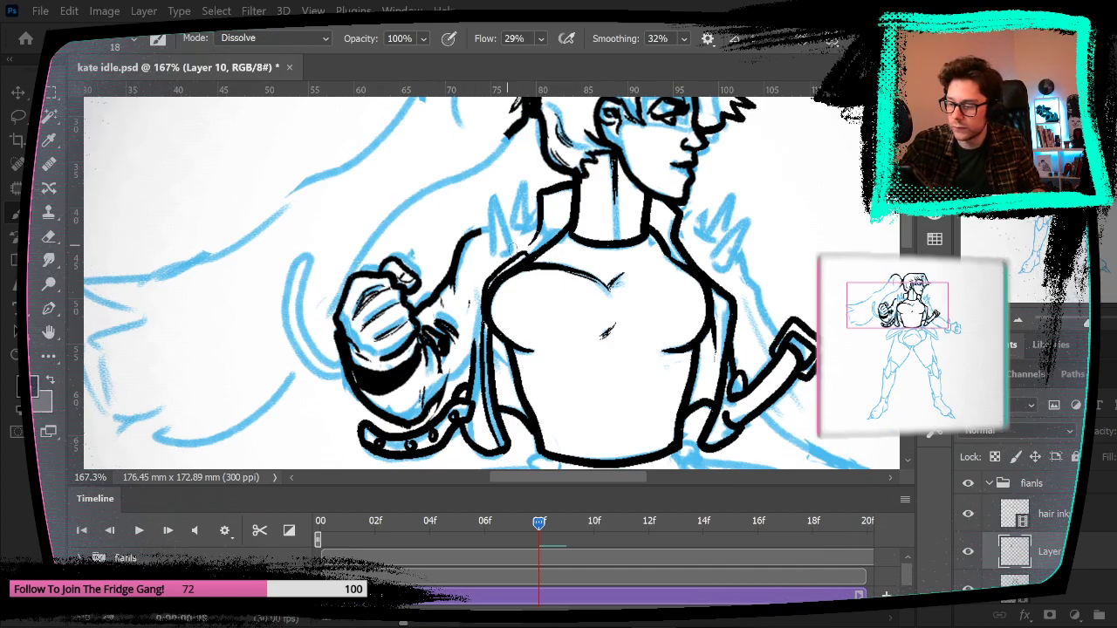
pyautogui.moveTo(494, 253); pyautogui.dragTo(491, 191)
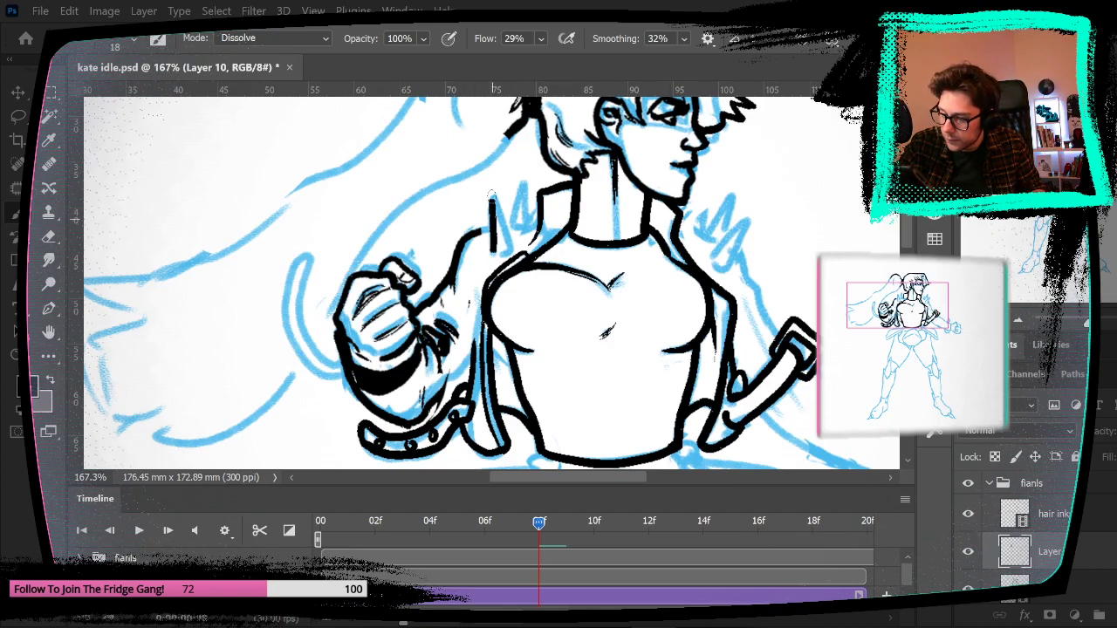
pyautogui.hotkey('ctrl', 'z')
pyautogui.moveTo(490, 253)
pyautogui.mouseDown()
pyautogui.moveTo(491, 194)
pyautogui.moveTo(510, 251)
pyautogui.mouseUp()
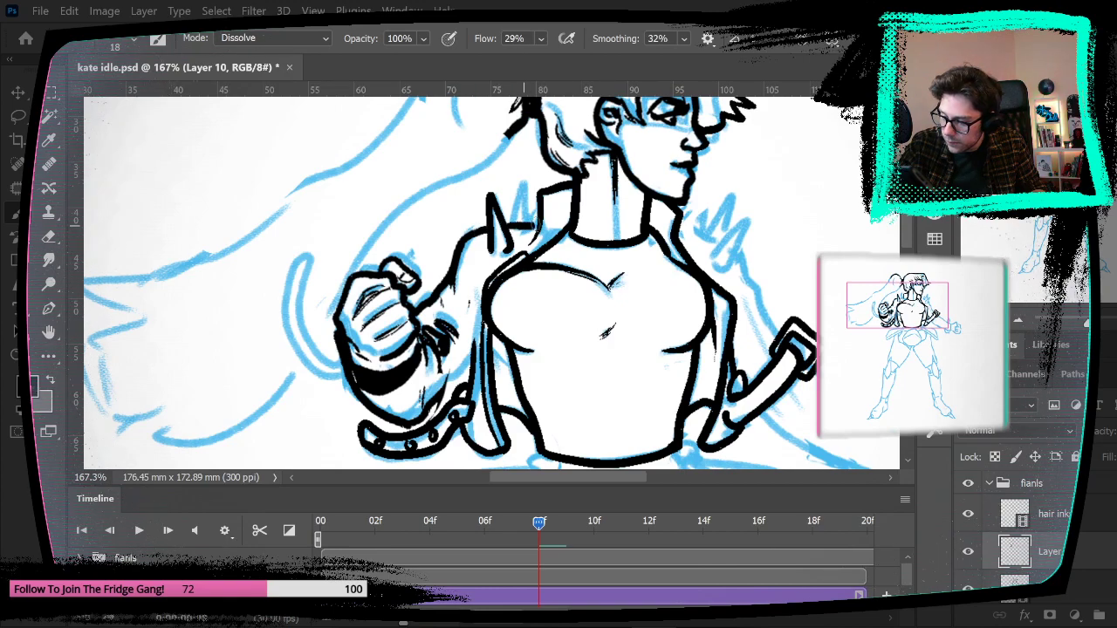
pyautogui.moveTo(512, 231); pyautogui.dragTo(523, 183)
pyautogui.moveTo(523, 183); pyautogui.dragTo(527, 222)
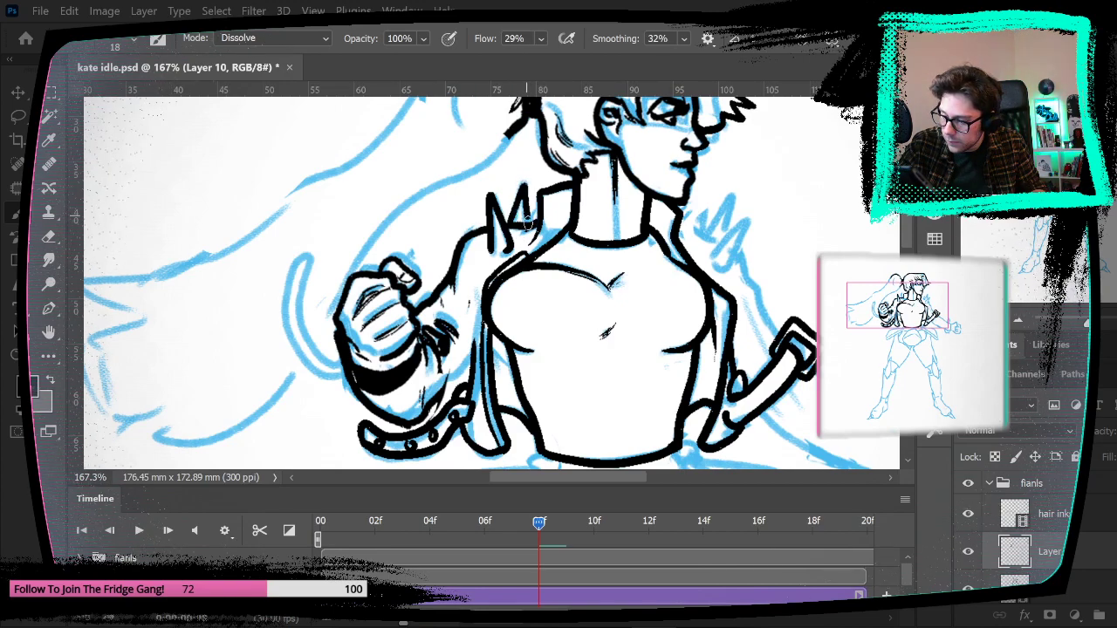
# Step: Ink the matching row of spikes on the face-side shoulder
pyautogui.moveTo(744, 308)
pyautogui.mouseDown()
pyautogui.moveTo(598, 299)
pyautogui.moveTo(595, 241)
pyautogui.mouseUp()
pyautogui.moveTo(595, 241); pyautogui.dragTo(566, 270)
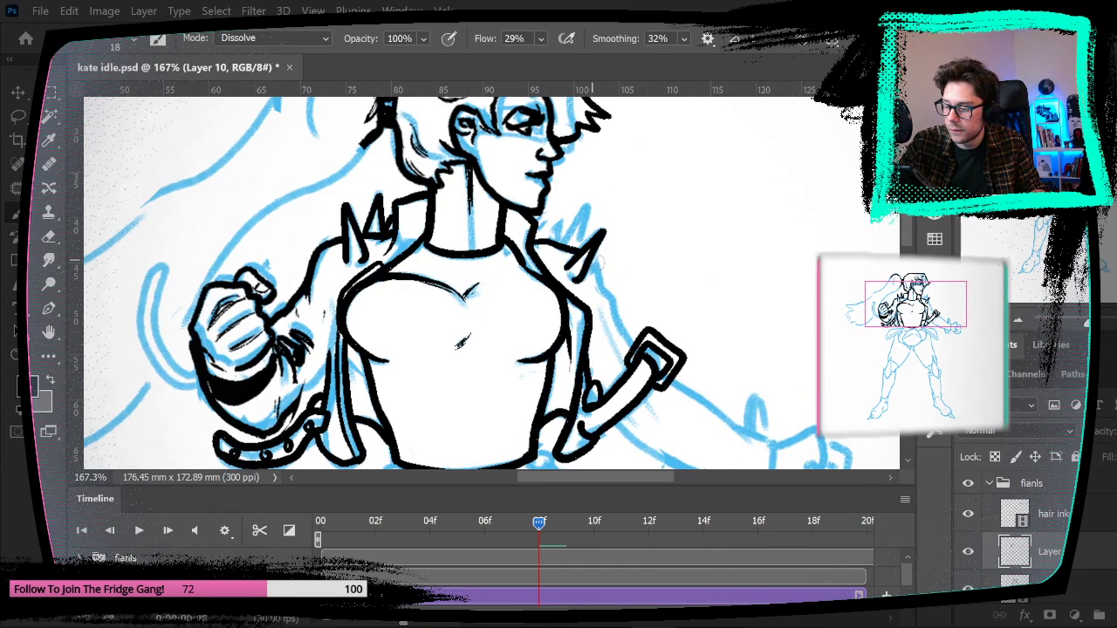
pyautogui.moveTo(560, 253); pyautogui.dragTo(578, 213)
pyautogui.moveTo(570, 262); pyautogui.dragTo(586, 204)
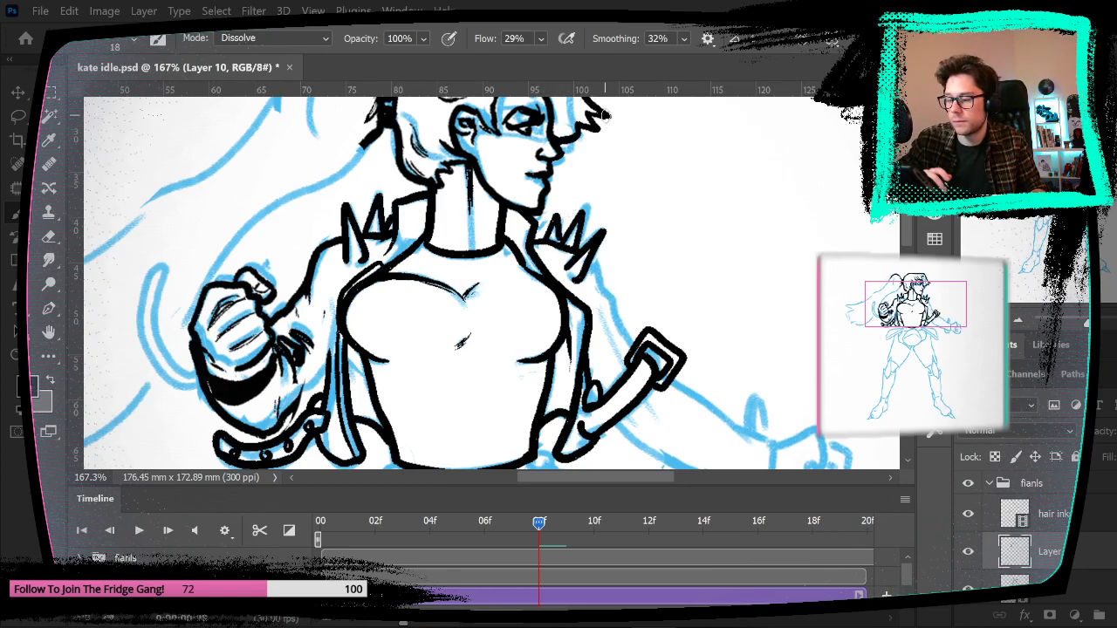
# Step: Try to copy the lowered arm from frame 7 into frame 8 while the pasted-arm layer is active
pyautogui.press('Left')
pyautogui.moveTo(692, 317); pyautogui.dragTo(581, 271)
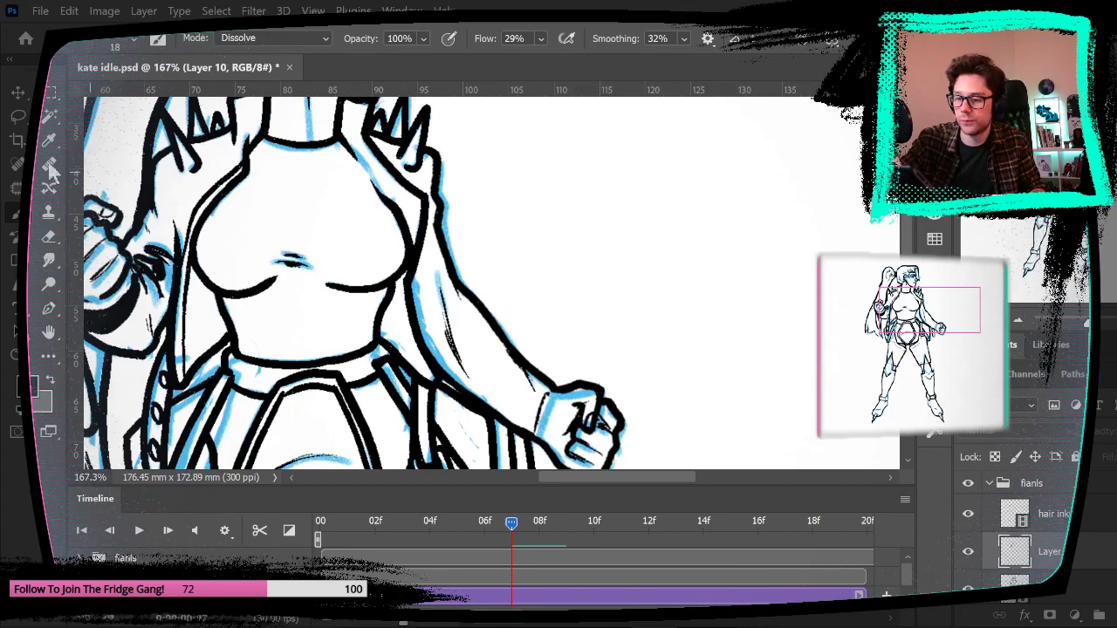
pyautogui.press('l')
pyautogui.moveTo(436, 167); pyautogui.dragTo(433, 347)
pyautogui.moveTo(452, 388); pyautogui.dragTo(483, 419)
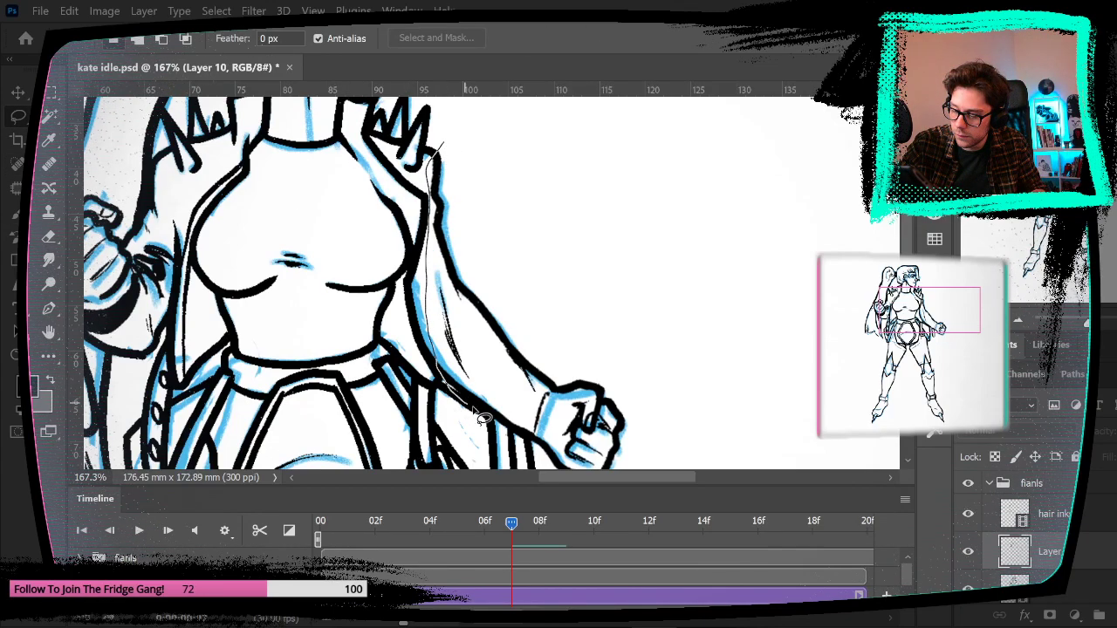
pyautogui.moveTo(550, 471)
pyautogui.mouseDown()
pyautogui.moveTo(652, 474)
pyautogui.moveTo(515, 211)
pyautogui.mouseUp()
pyautogui.moveTo(582, 311)
pyautogui.mouseDown()
pyautogui.moveTo(546, 195)
pyautogui.moveTo(558, 239)
pyautogui.mouseUp()
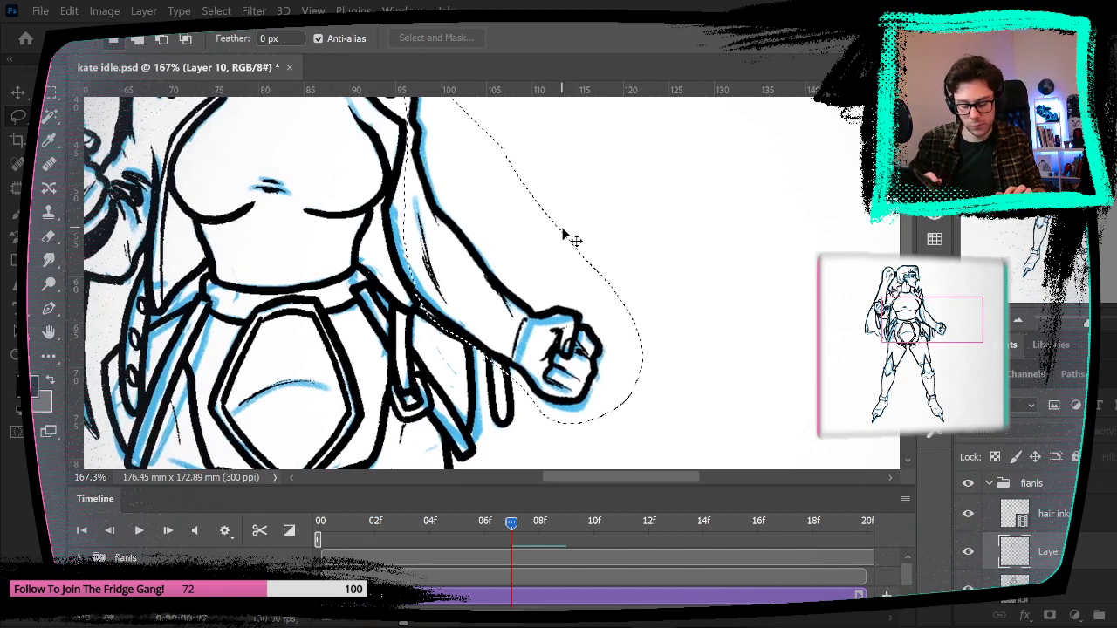
pyautogui.press('Right')
pyautogui.hotkey('ctrl', 'j')
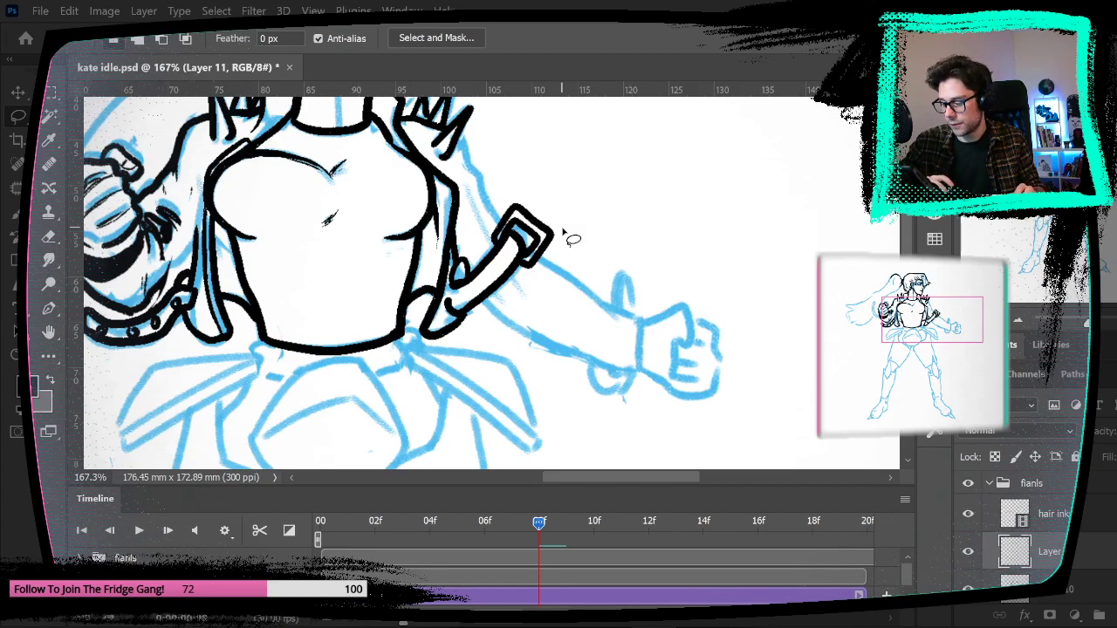
pyautogui.press('Left')
pyautogui.press('Right')
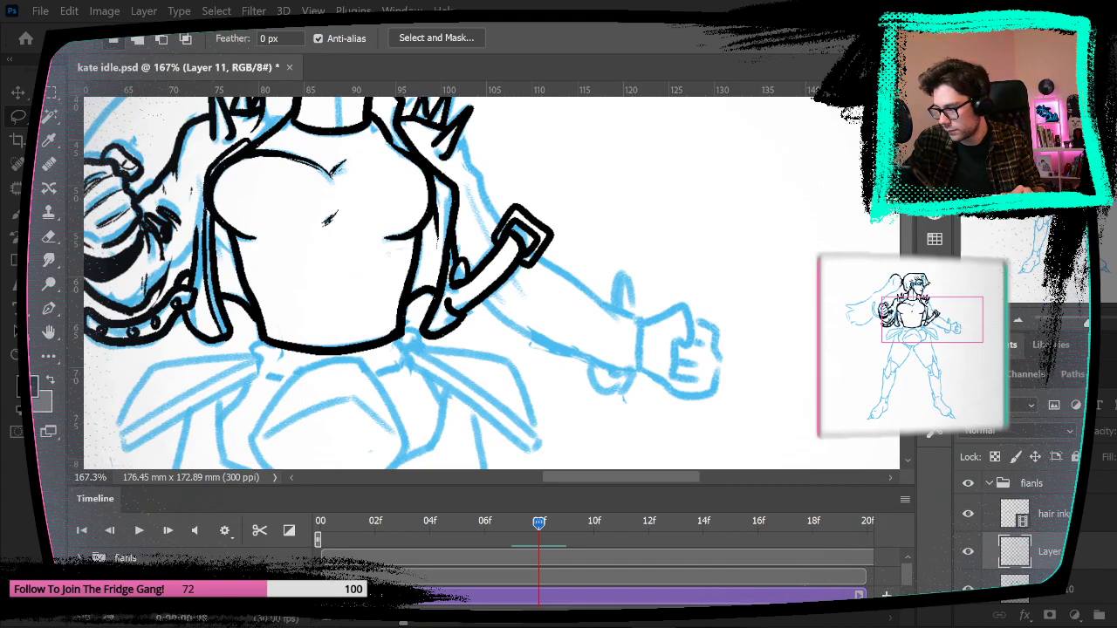
# Step: Remove the unneeded copied layer and merge the pasted arm and spikes layer down into the inks layer
pyautogui.click(967, 552)
pyautogui.click(967, 553)
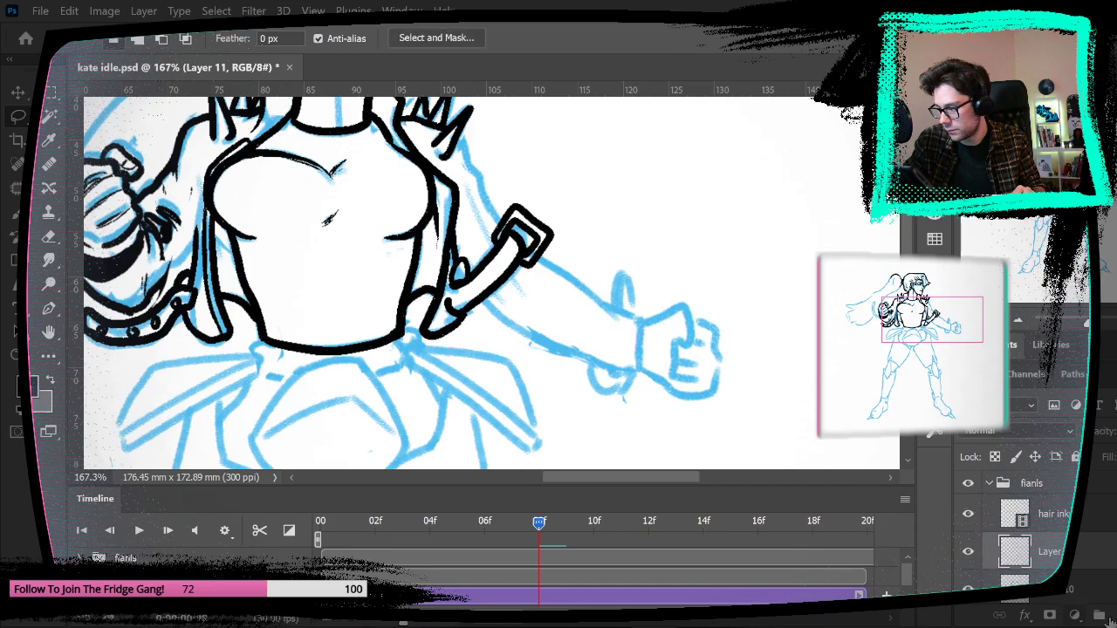
pyautogui.click(968, 554)
pyautogui.click(967, 555)
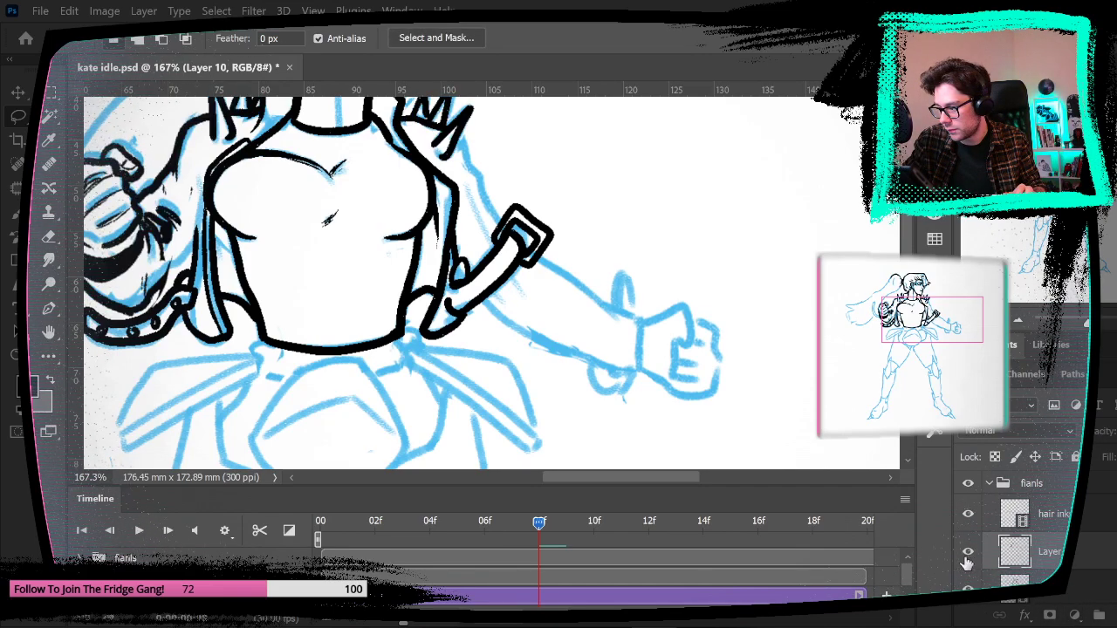
pyautogui.hotkey('ctrl', 'e')
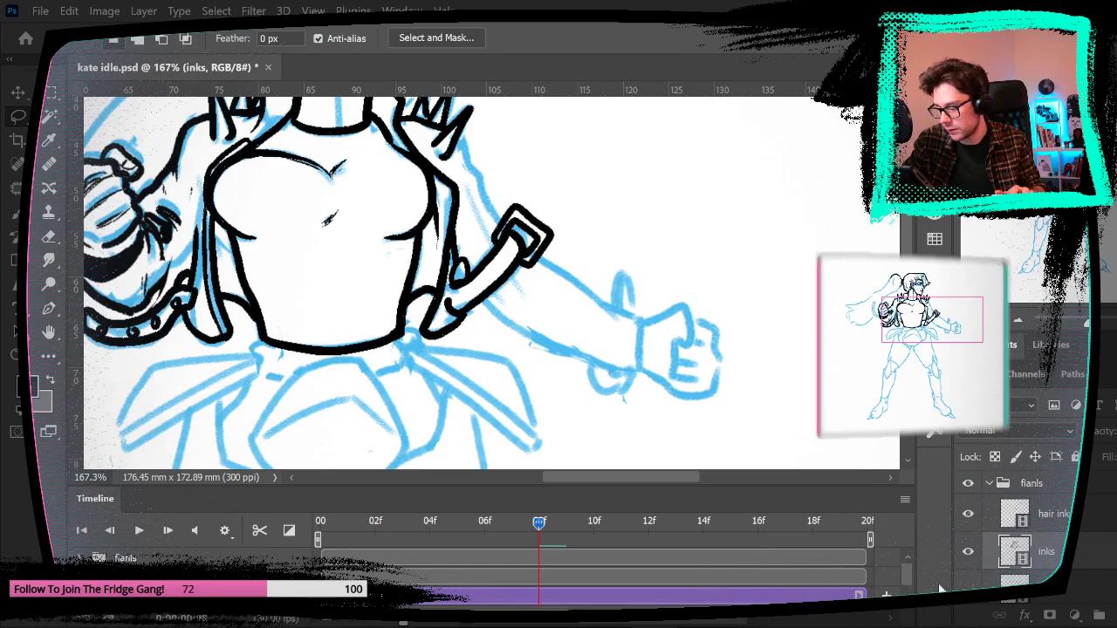
# Step: Copy the lowered arm and fist from frame 7's inks layer and paste them into frame 8
pyautogui.press('Left')
pyautogui.moveTo(540, 256)
pyautogui.mouseDown()
pyautogui.moveTo(494, 314)
pyautogui.moveTo(483, 312)
pyautogui.mouseUp()
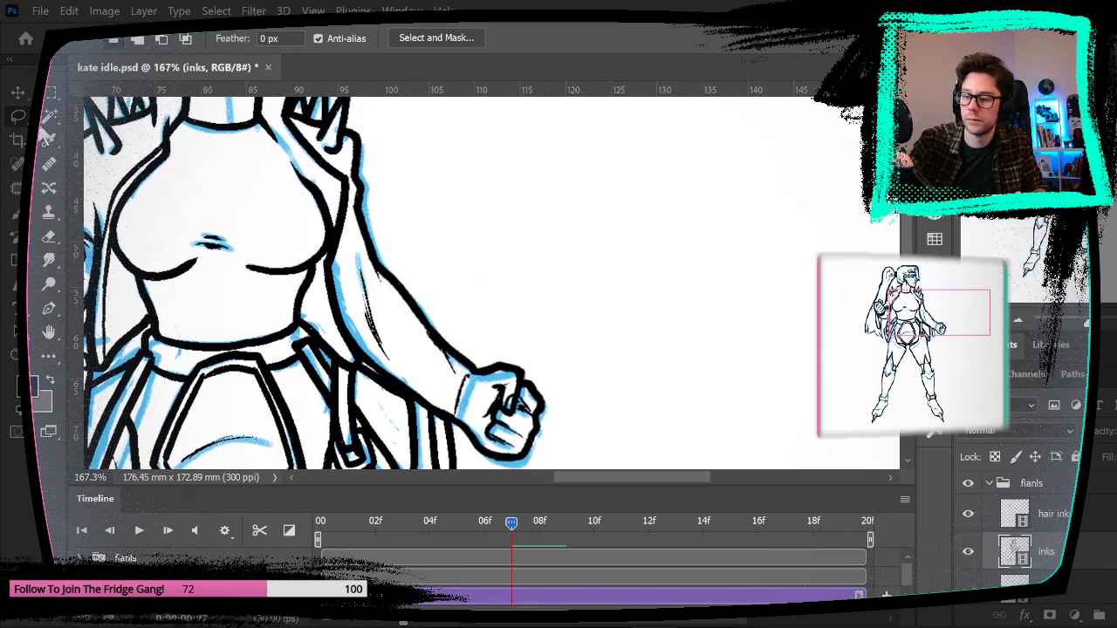
pyautogui.moveTo(357, 186)
pyautogui.mouseDown()
pyautogui.moveTo(357, 352)
pyautogui.moveTo(476, 468)
pyautogui.moveTo(538, 473)
pyautogui.moveTo(482, 295)
pyautogui.mouseUp()
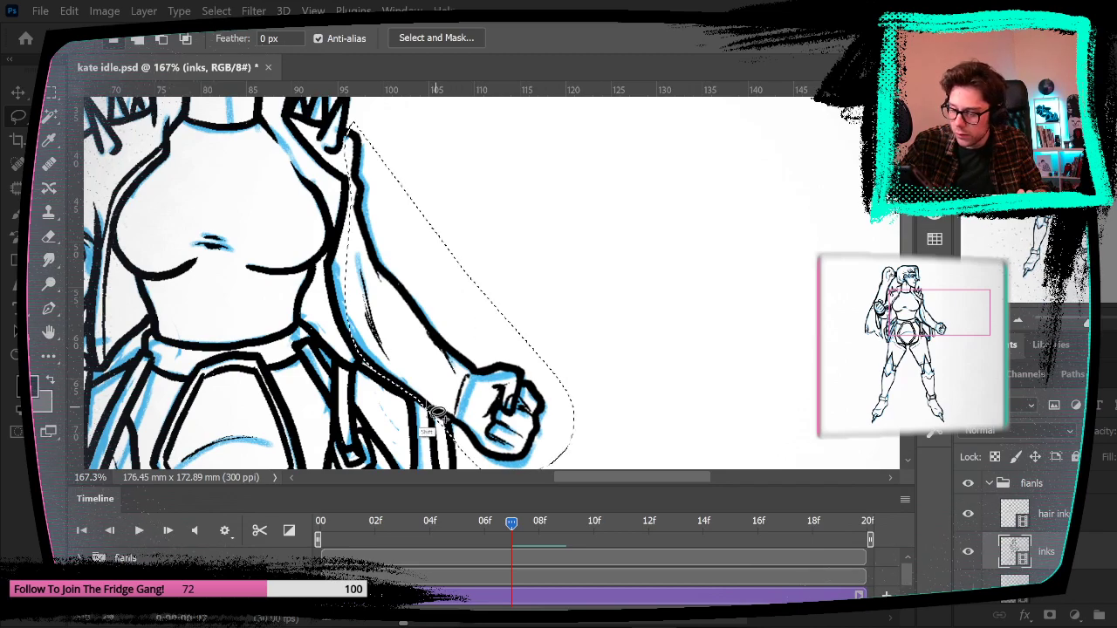
pyautogui.hotkey('ctrl', 'v')
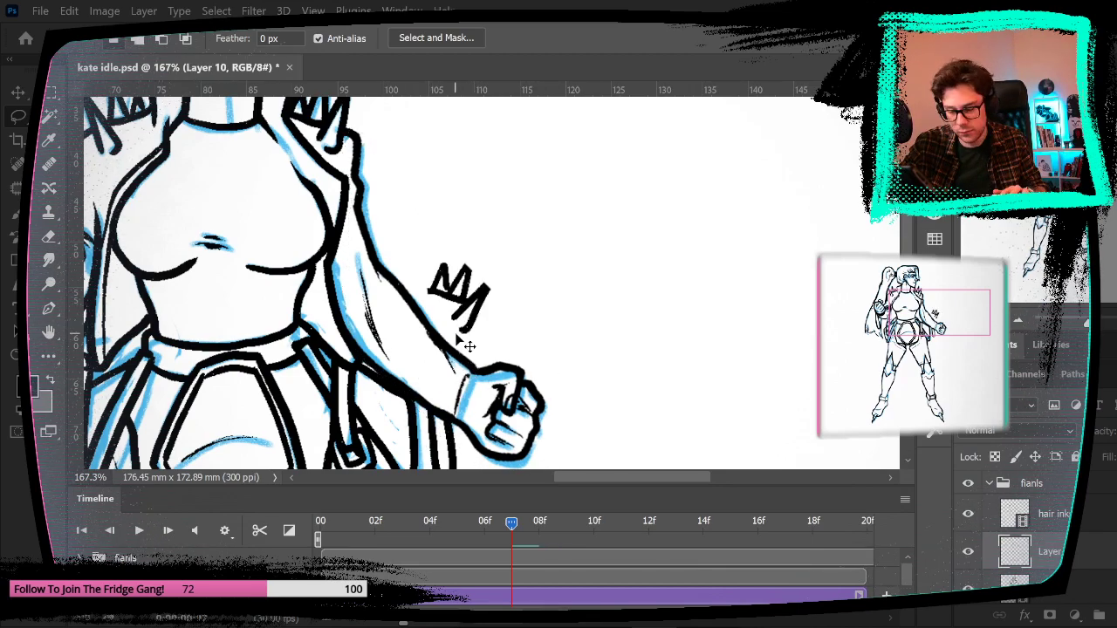
pyautogui.hotkey('ctrl', 'z')
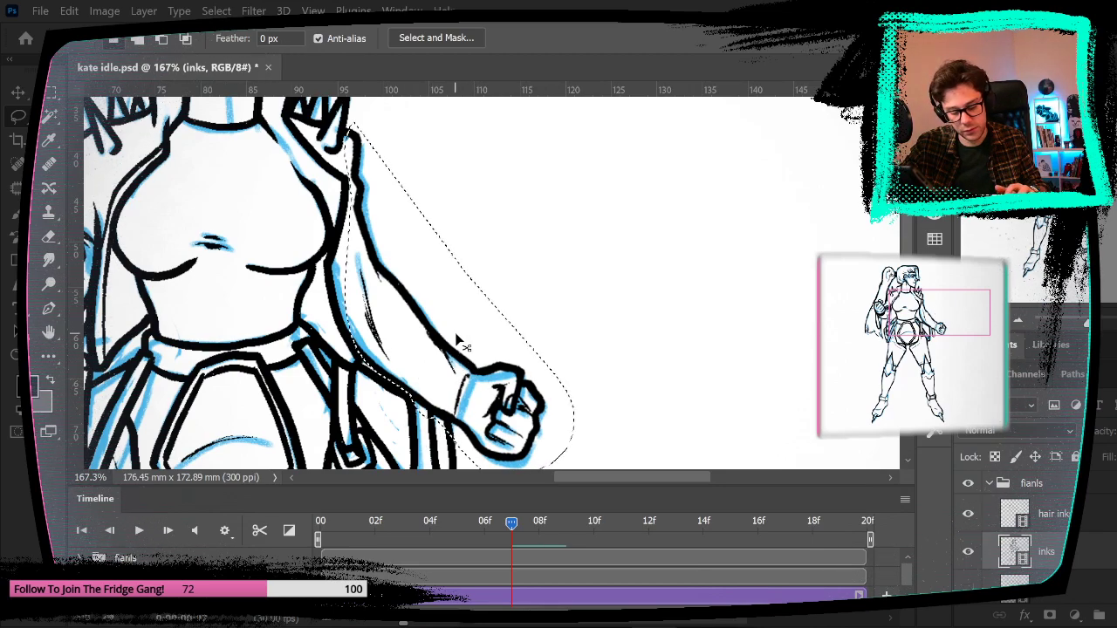
pyautogui.press('.')
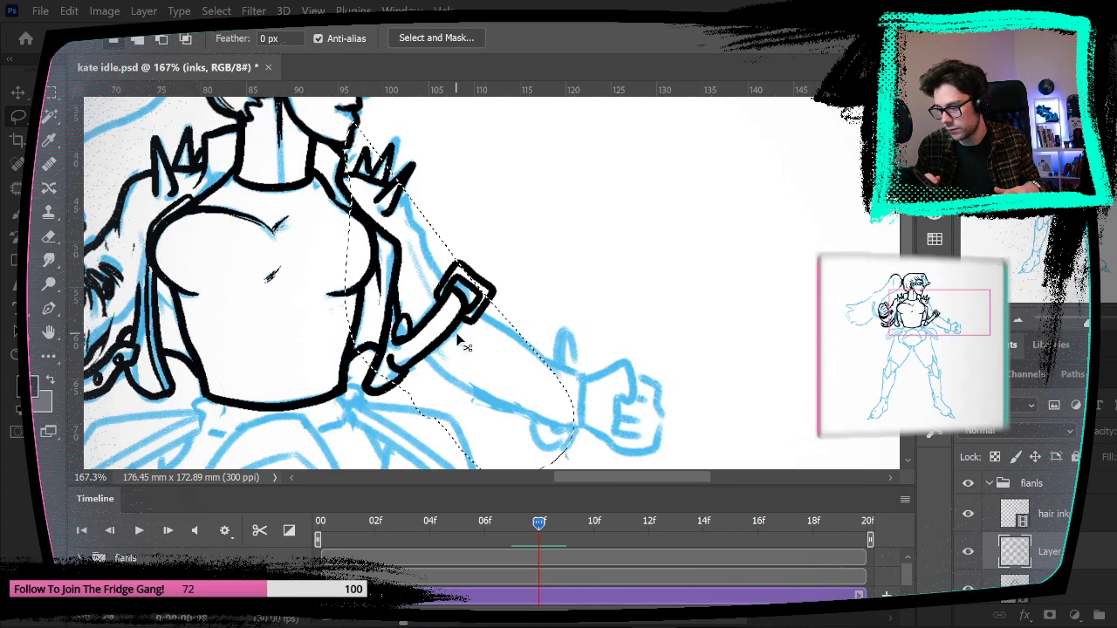
pyautogui.hotkey('ctrl', 'v')
# Step: Rotate the pasted arm about -17.5° around the shoulder and fit it over the sketched face-side arm
pyautogui.press('v')
pyautogui.moveTo(452, 379)
pyautogui.mouseDown()
pyautogui.moveTo(555, 419)
pyautogui.moveTo(502, 438)
pyautogui.mouseUp()
pyautogui.hotkey('ctrl', 't')
pyautogui.moveTo(498, 357); pyautogui.dragTo(397, 188)
pyautogui.moveTo(692, 340); pyautogui.dragTo(739, 266)
pyautogui.moveTo(634, 374)
pyautogui.mouseDown()
pyautogui.moveTo(624, 372)
pyautogui.moveTo(634, 363)
pyautogui.mouseUp()
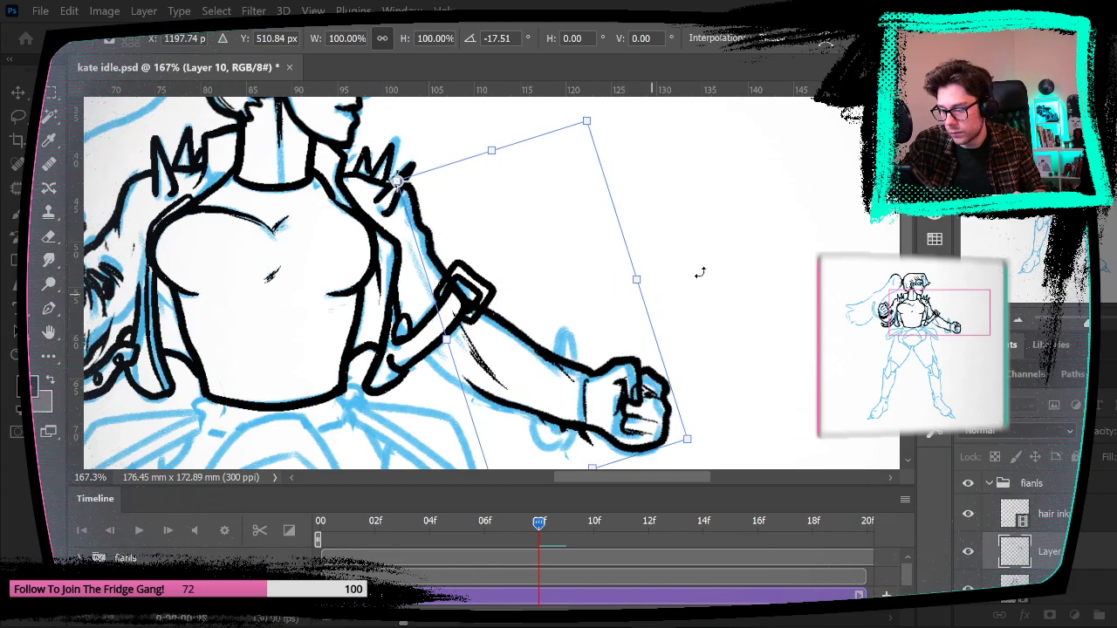
pyautogui.click(905, 499)
pyautogui.click(905, 502)
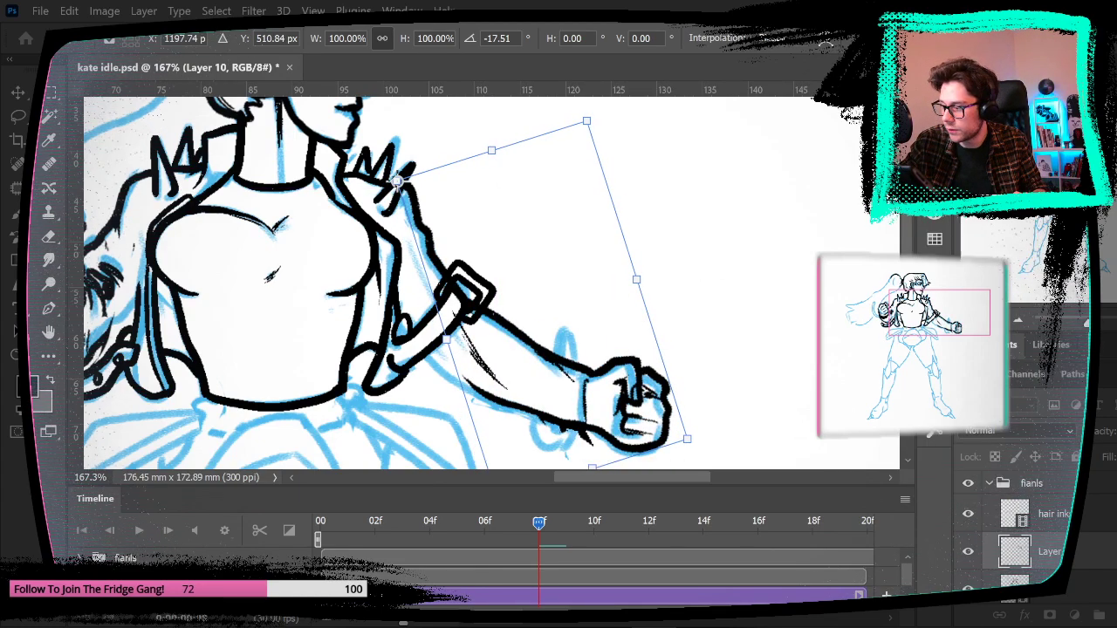
pyautogui.click(905, 501)
pyautogui.click(835, 410)
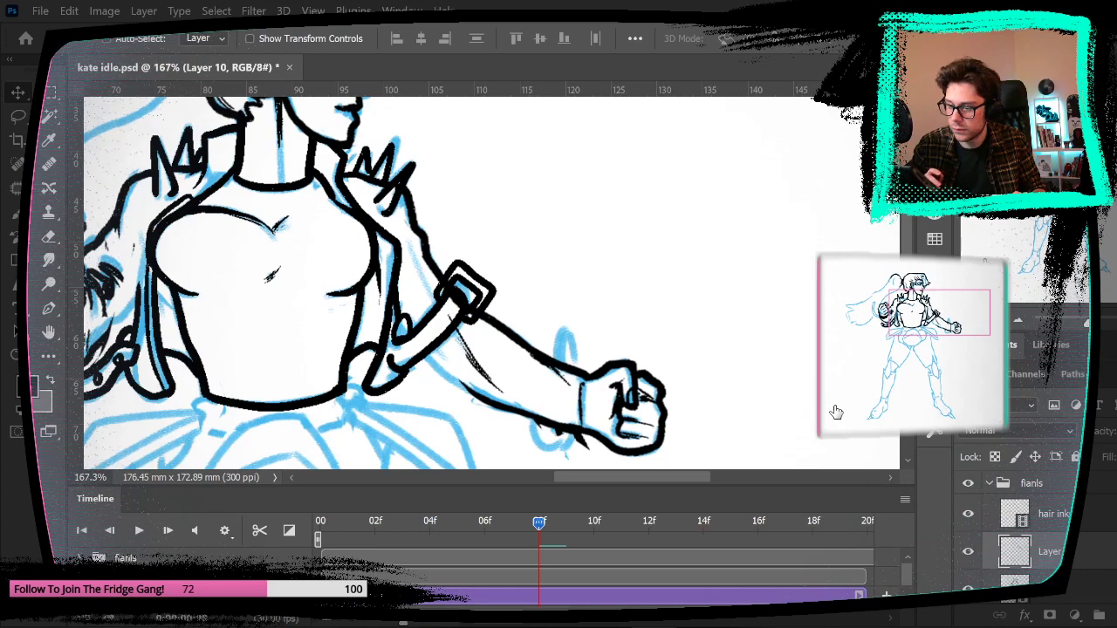
# Step: Set the eraser size to 14 px and merge the pasted arm layer down into the inks layer
pyautogui.press('e')
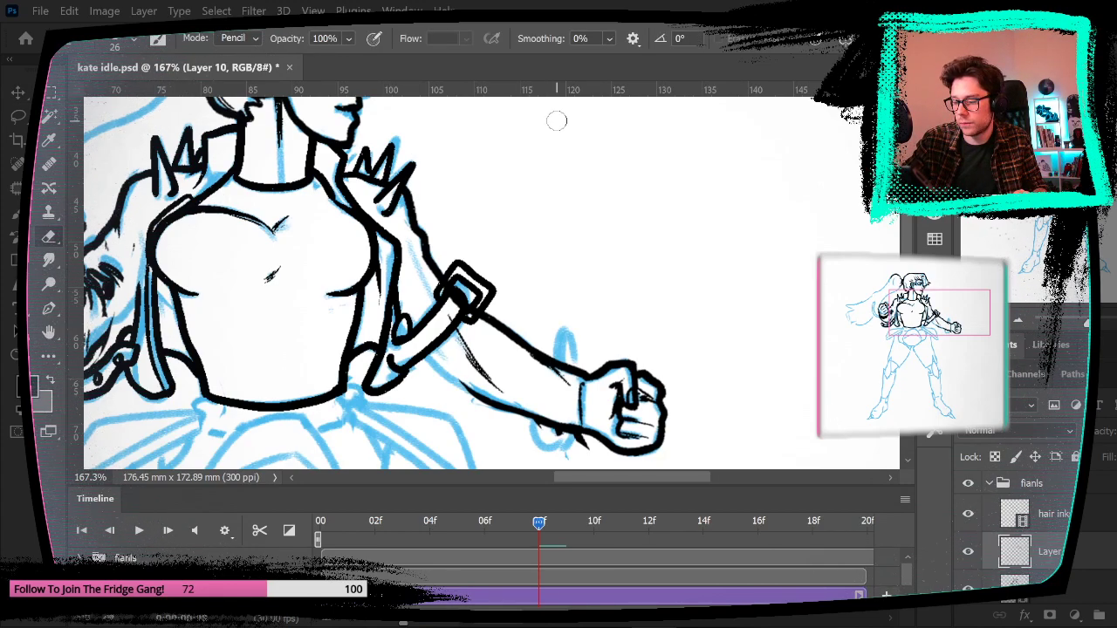
pyautogui.click(130, 38)
pyautogui.moveTo(124, 96); pyautogui.dragTo(117, 91)
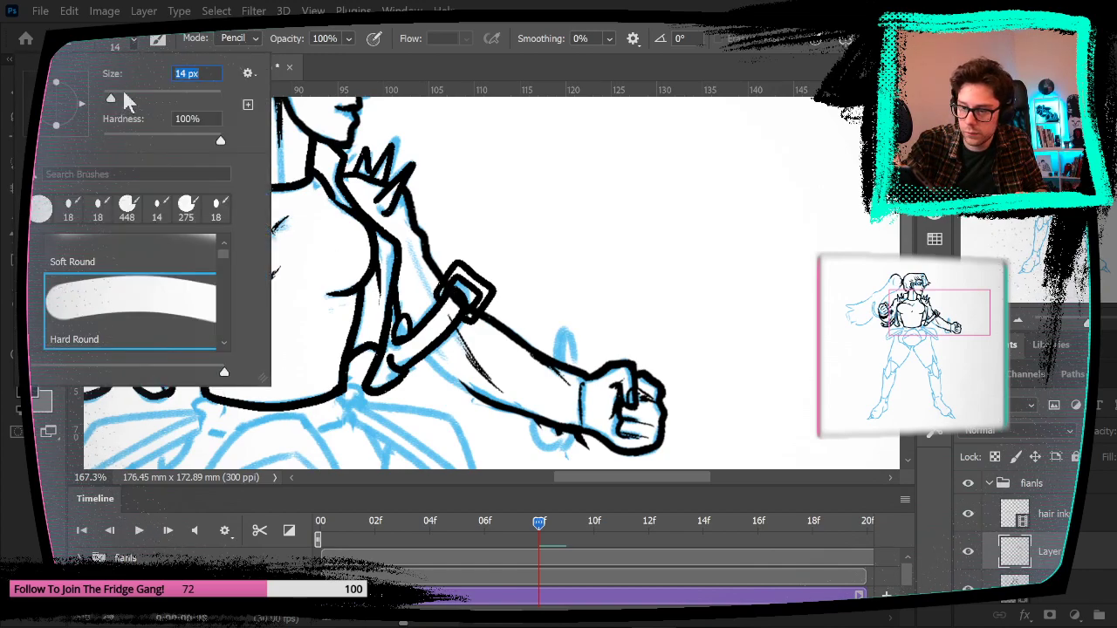
pyautogui.press('Return')
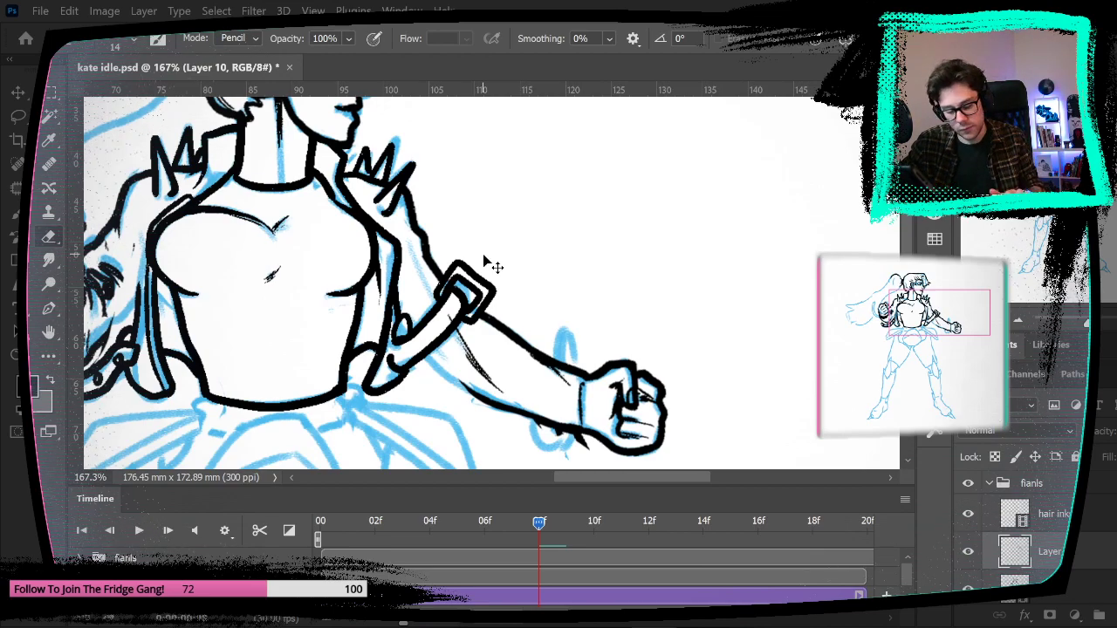
pyautogui.hotkey('ctrl', 'e')
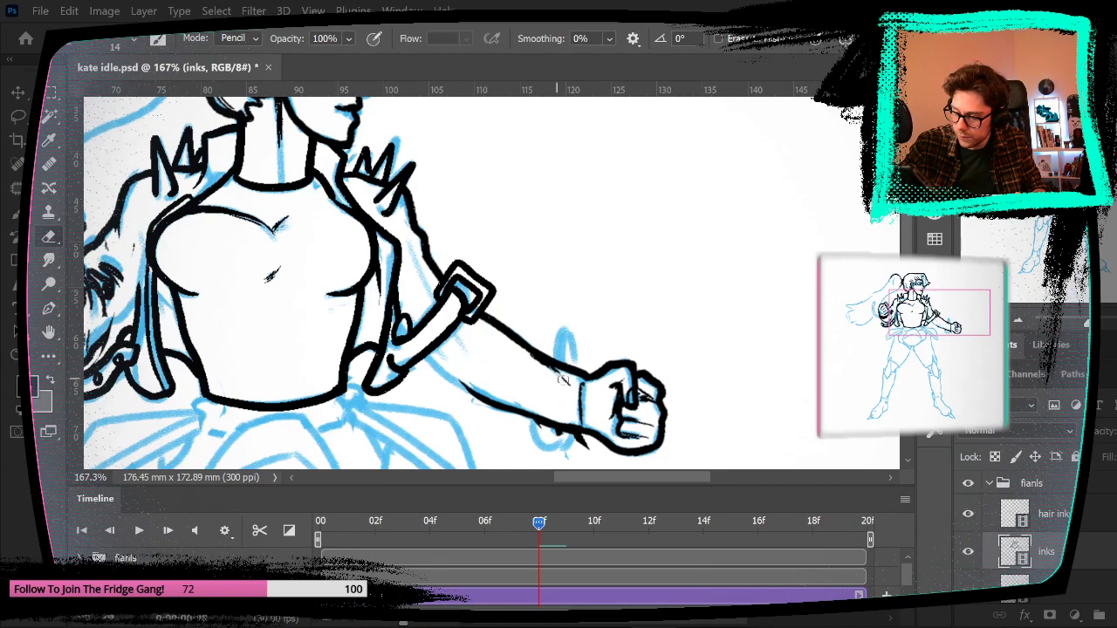
# Step: Clean up the forearm's stray lines and ink the rounded wrist fins above and below the lowered arm
pyautogui.press('b')
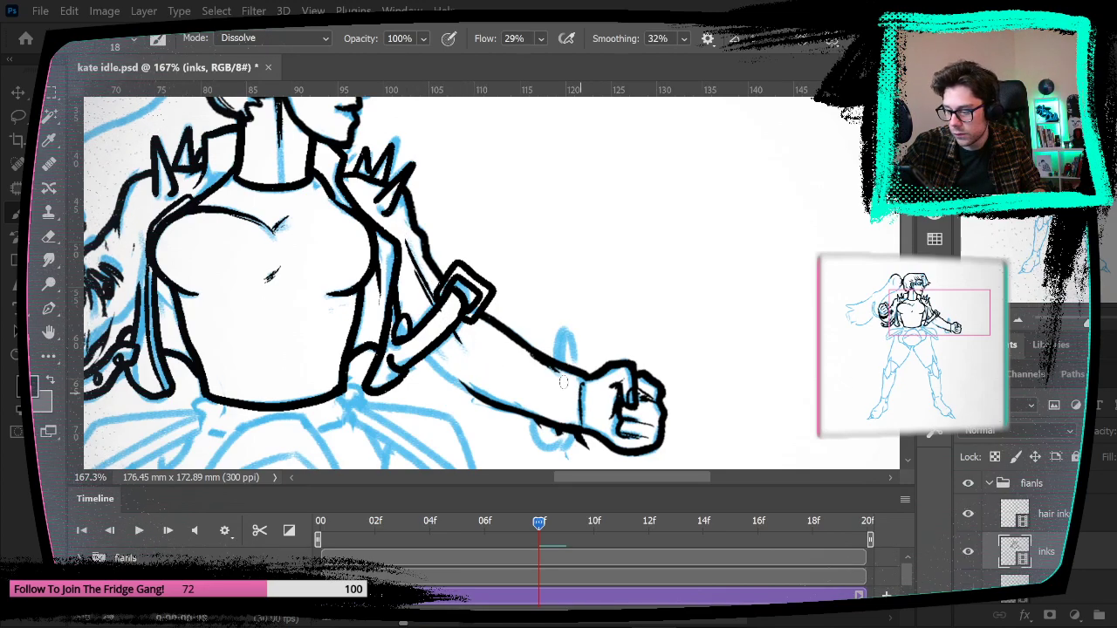
pyautogui.moveTo(571, 384); pyautogui.dragTo(511, 330)
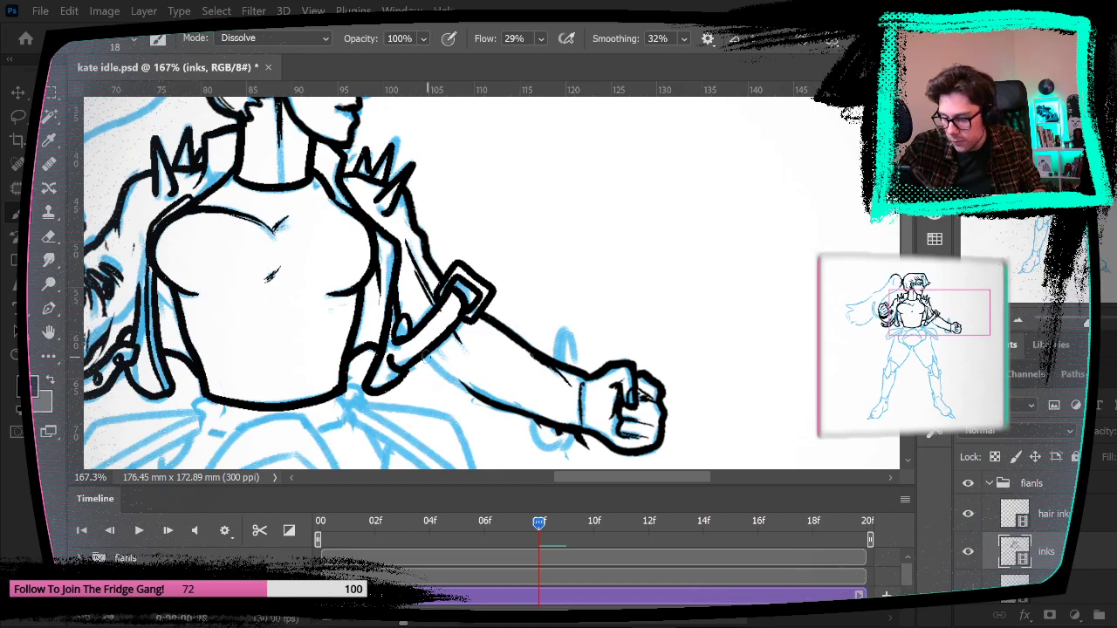
pyautogui.moveTo(601, 306); pyautogui.dragTo(634, 217)
pyautogui.click(50, 239)
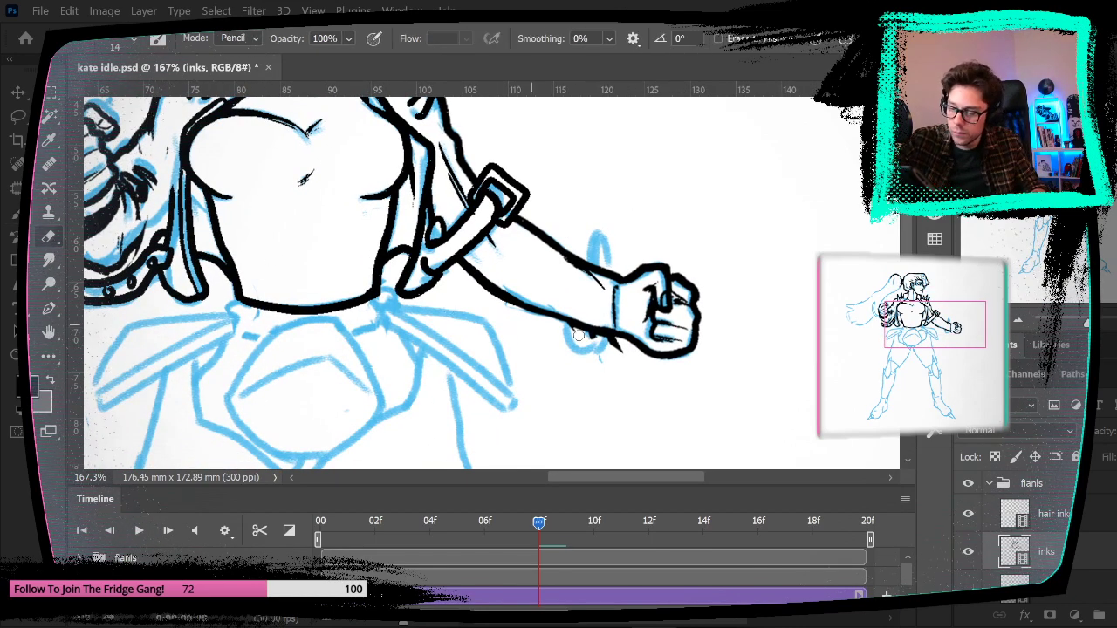
pyautogui.moveTo(565, 330); pyautogui.dragTo(620, 353)
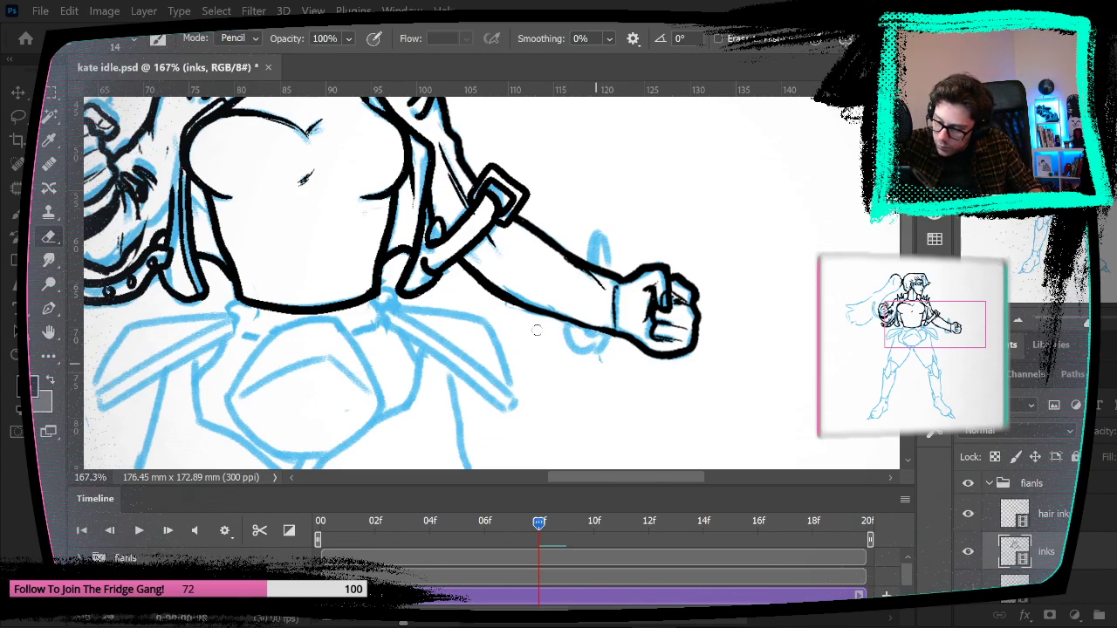
pyautogui.click(18, 215)
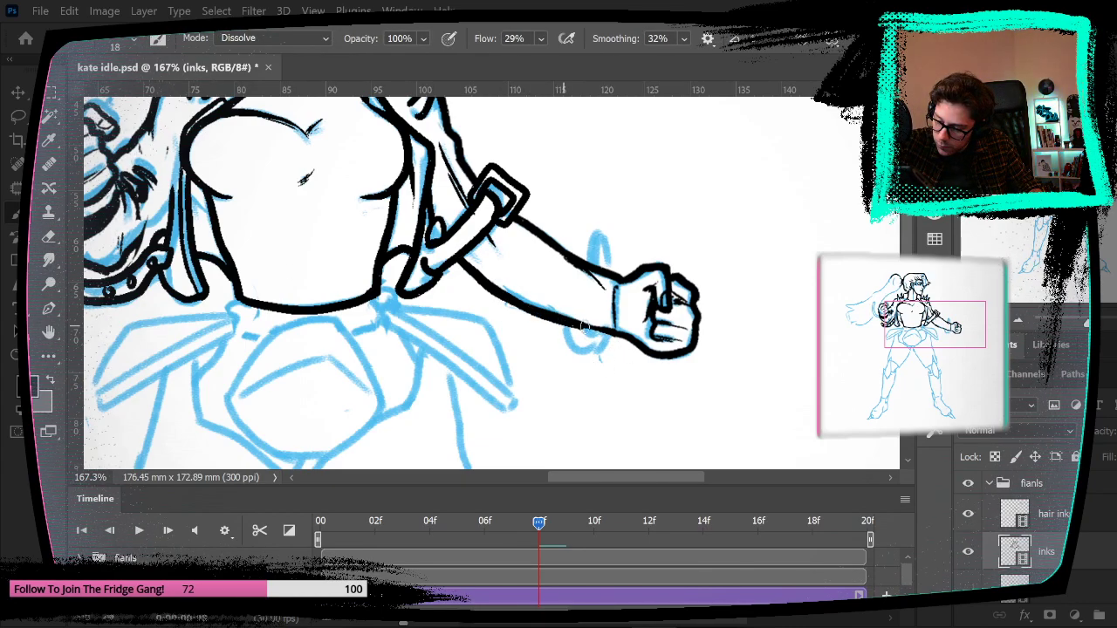
pyautogui.moveTo(579, 323)
pyautogui.mouseDown()
pyautogui.moveTo(608, 337)
pyautogui.moveTo(601, 346)
pyautogui.moveTo(607, 330)
pyautogui.moveTo(596, 333)
pyautogui.mouseUp()
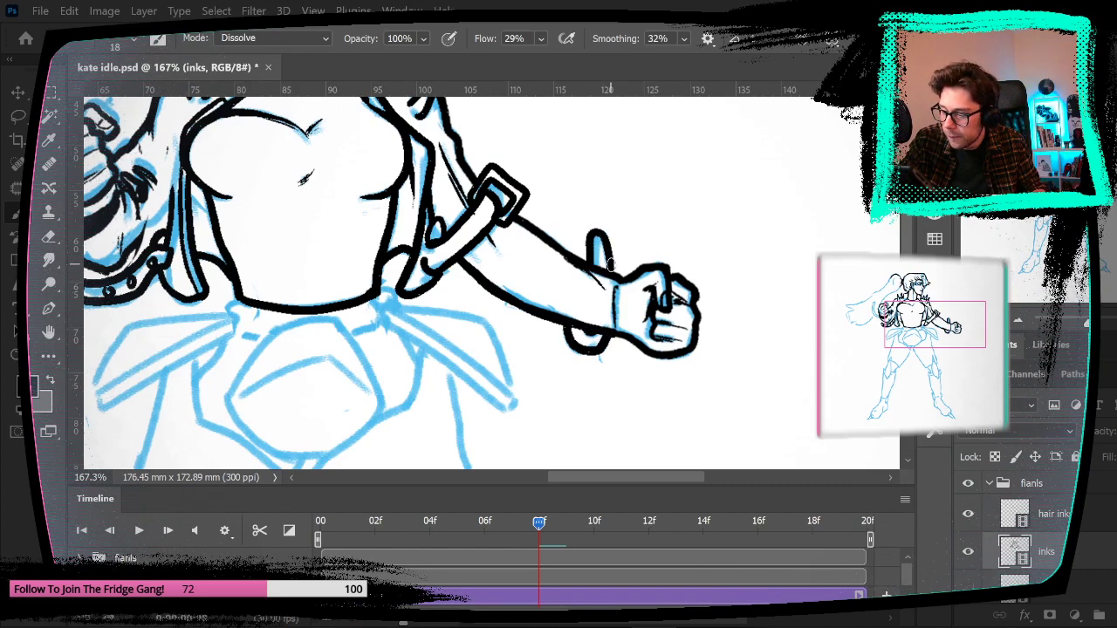
# Step: Ink the large curved hook shape on the outer side of the raised fist's wrist
pyautogui.click(313, 10)
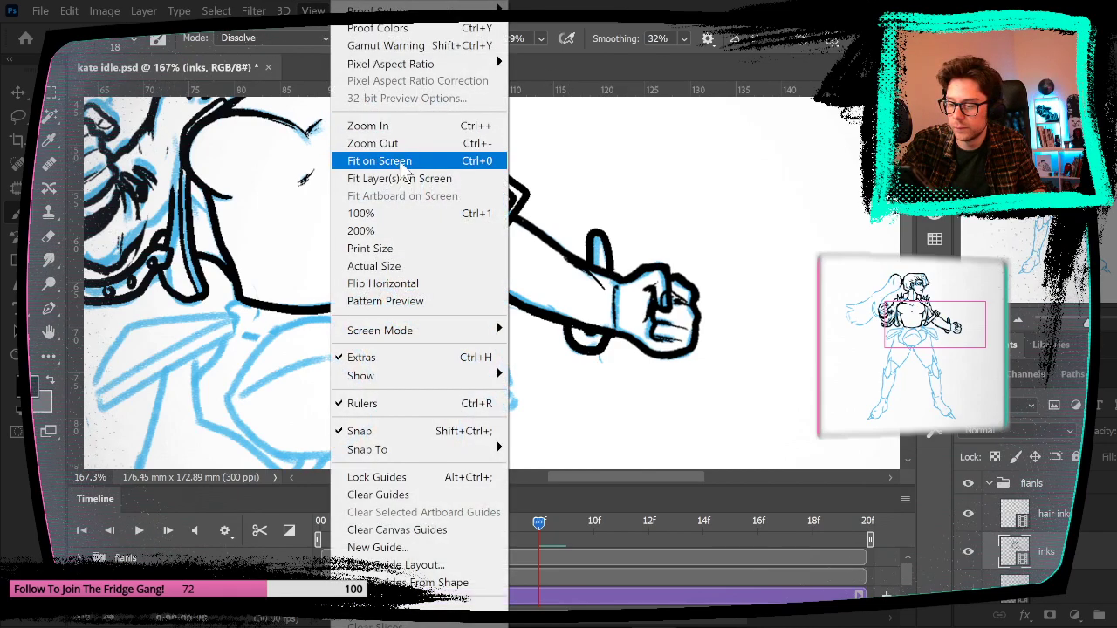
pyautogui.click(401, 160)
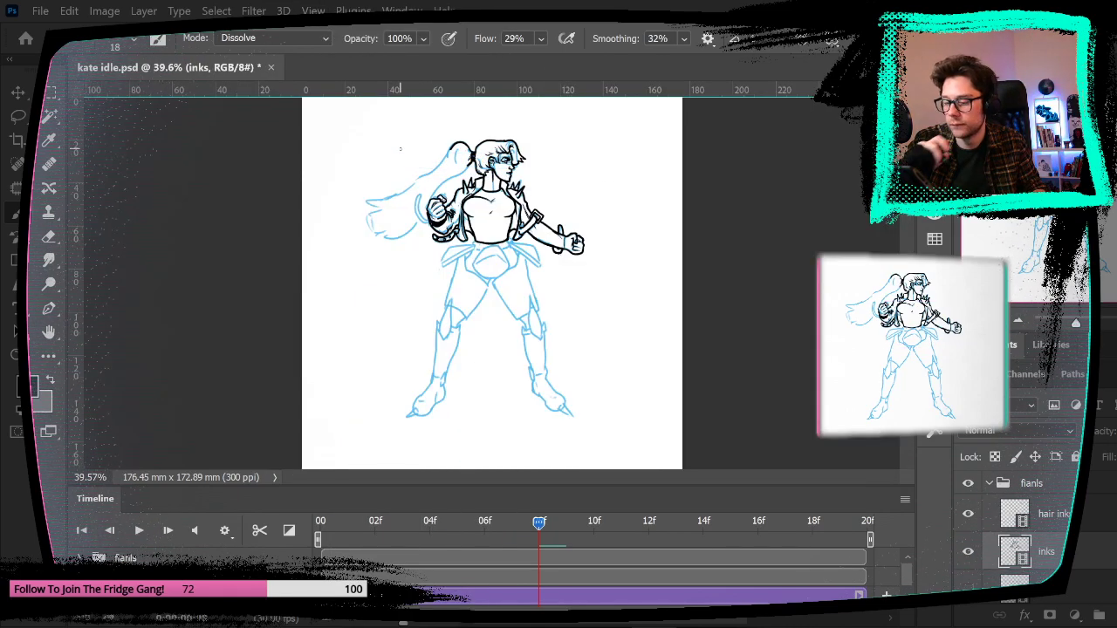
pyautogui.press('z')
pyautogui.moveTo(453, 195); pyautogui.dragTo(562, 231)
pyautogui.press('b')
pyautogui.moveTo(384, 368)
pyautogui.mouseDown()
pyautogui.moveTo(343, 334)
pyautogui.moveTo(338, 236)
pyautogui.moveTo(314, 291)
pyautogui.moveTo(317, 343)
pyautogui.moveTo(331, 372)
pyautogui.moveTo(387, 390)
pyautogui.mouseUp()
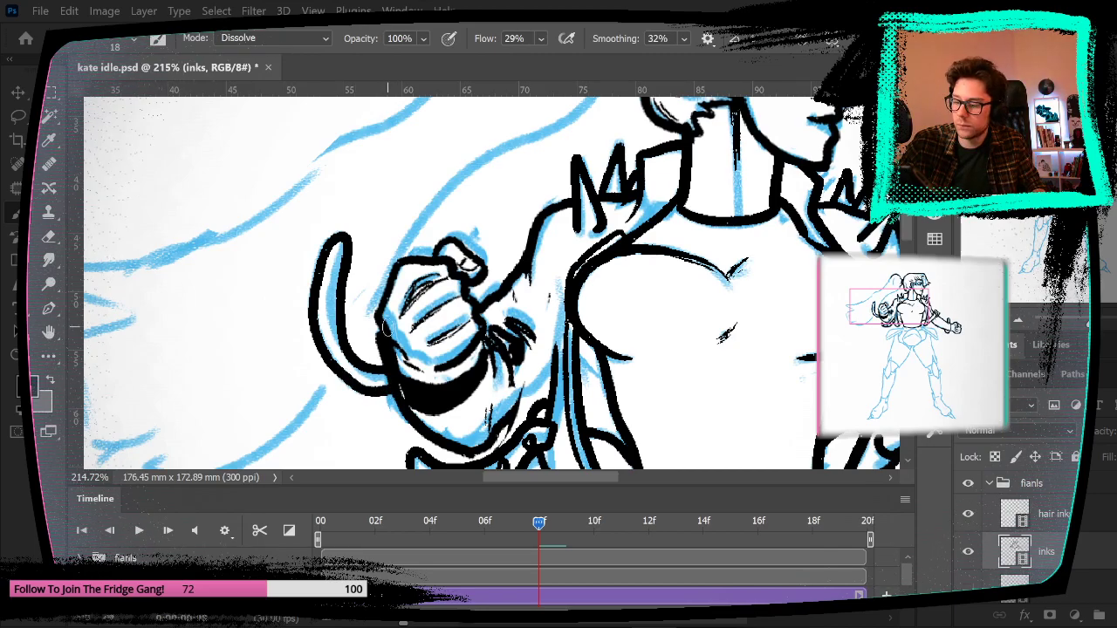
# Step: Ink the diamond-shaped belt buckle with its inner outline and the peaked line inside it
pyautogui.moveTo(873, 323)
pyautogui.mouseDown()
pyautogui.moveTo(589, 259)
pyautogui.moveTo(655, 297)
pyautogui.moveTo(667, 284)
pyautogui.mouseUp()
pyautogui.moveTo(401, 234)
pyautogui.mouseDown()
pyautogui.moveTo(329, 328)
pyautogui.moveTo(350, 346)
pyautogui.moveTo(330, 336)
pyautogui.moveTo(346, 360)
pyautogui.moveTo(432, 411)
pyautogui.moveTo(532, 329)
pyautogui.mouseUp()
pyautogui.moveTo(464, 229); pyautogui.dragTo(527, 345)
pyautogui.moveTo(429, 234); pyautogui.dragTo(474, 229)
pyautogui.hotkey('ctrl', 'z')
pyautogui.moveTo(396, 237); pyautogui.dragTo(474, 229)
pyautogui.hotkey('ctrl', 'z')
pyautogui.moveTo(395, 236); pyautogui.dragTo(469, 228)
pyautogui.moveTo(398, 247)
pyautogui.mouseDown()
pyautogui.moveTo(346, 332)
pyautogui.moveTo(436, 394)
pyautogui.moveTo(511, 339)
pyautogui.moveTo(513, 310)
pyautogui.moveTo(458, 229)
pyautogui.moveTo(487, 242)
pyautogui.mouseUp()
pyautogui.moveTo(349, 333)
pyautogui.mouseDown()
pyautogui.moveTo(407, 285)
pyautogui.moveTo(447, 271)
pyautogui.moveTo(500, 321)
pyautogui.mouseUp()
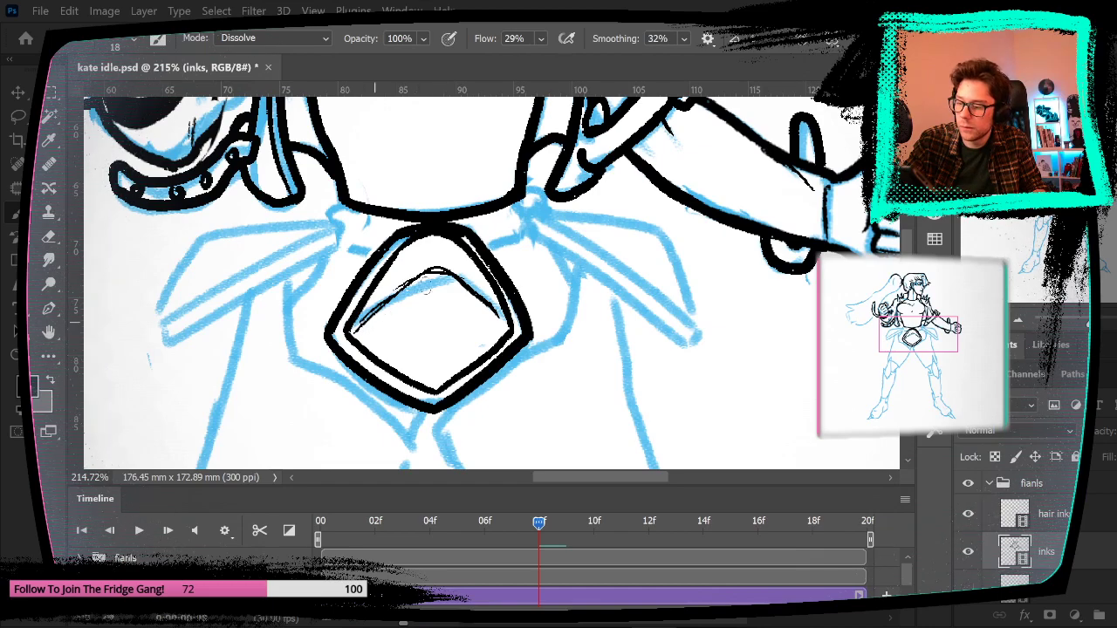
# Step: Ink the angular hip armor plates on both sides of the belt buckle
pyautogui.moveTo(635, 282); pyautogui.dragTo(477, 336)
pyautogui.moveTo(368, 268)
pyautogui.mouseDown()
pyautogui.moveTo(531, 412)
pyautogui.moveTo(429, 291)
pyautogui.moveTo(525, 377)
pyautogui.moveTo(528, 415)
pyautogui.mouseUp()
pyautogui.moveTo(394, 266)
pyautogui.mouseDown()
pyautogui.moveTo(498, 292)
pyautogui.moveTo(514, 314)
pyautogui.moveTo(506, 295)
pyautogui.moveTo(539, 373)
pyautogui.mouseUp()
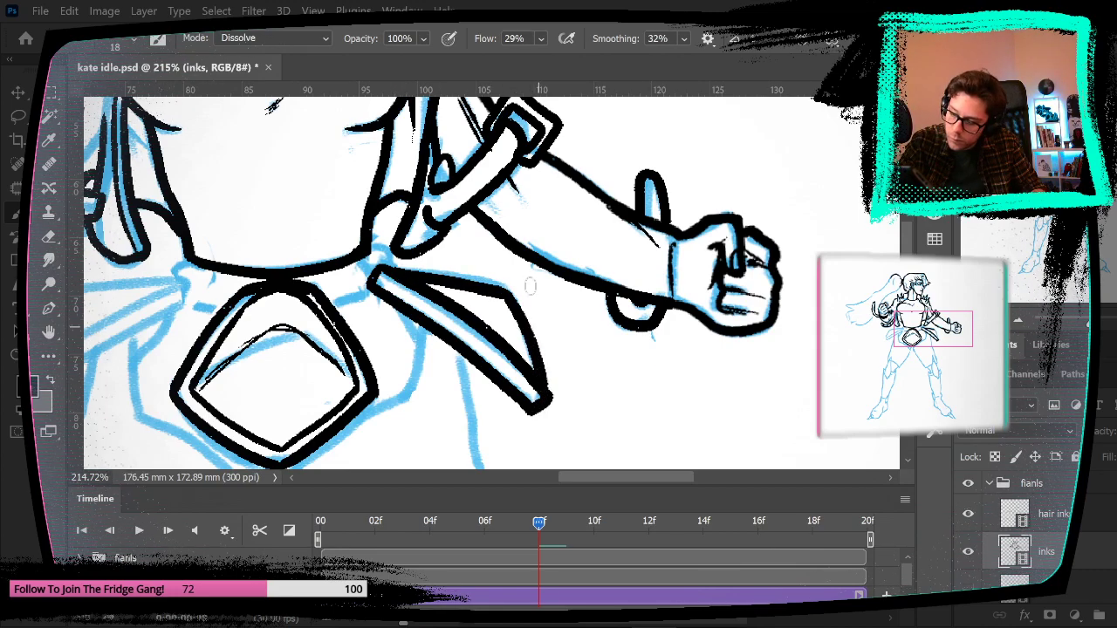
pyautogui.moveTo(586, 343); pyautogui.dragTo(724, 222)
pyautogui.moveTo(377, 199)
pyautogui.mouseDown()
pyautogui.moveTo(225, 303)
pyautogui.moveTo(208, 289)
pyautogui.moveTo(319, 203)
pyautogui.moveTo(390, 181)
pyautogui.mouseUp()
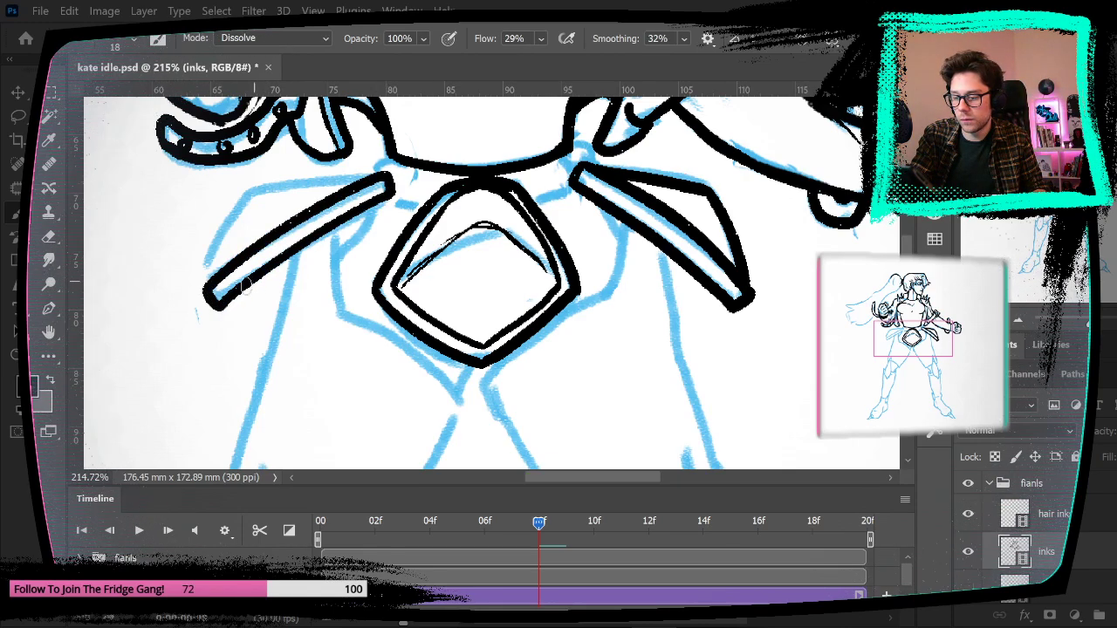
pyautogui.moveTo(211, 277)
pyautogui.mouseDown()
pyautogui.moveTo(246, 184)
pyautogui.moveTo(277, 203)
pyautogui.moveTo(245, 190)
pyautogui.moveTo(385, 177)
pyautogui.mouseUp()
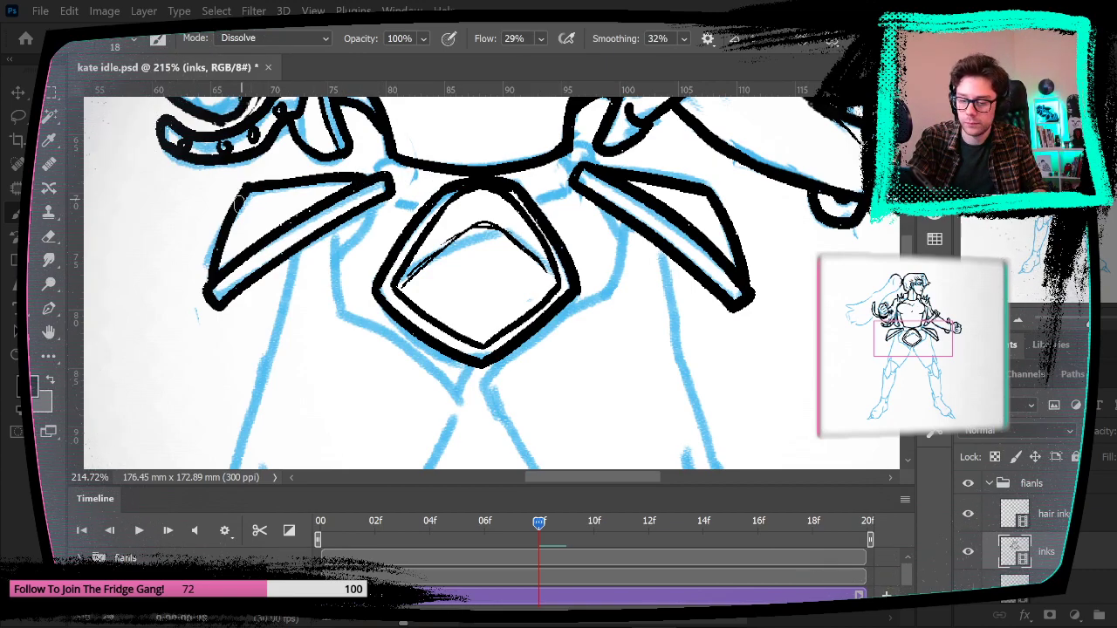
# Step: Ink the belt band connecting the buckle to both hip plates
pyautogui.moveTo(490, 281); pyautogui.dragTo(389, 346)
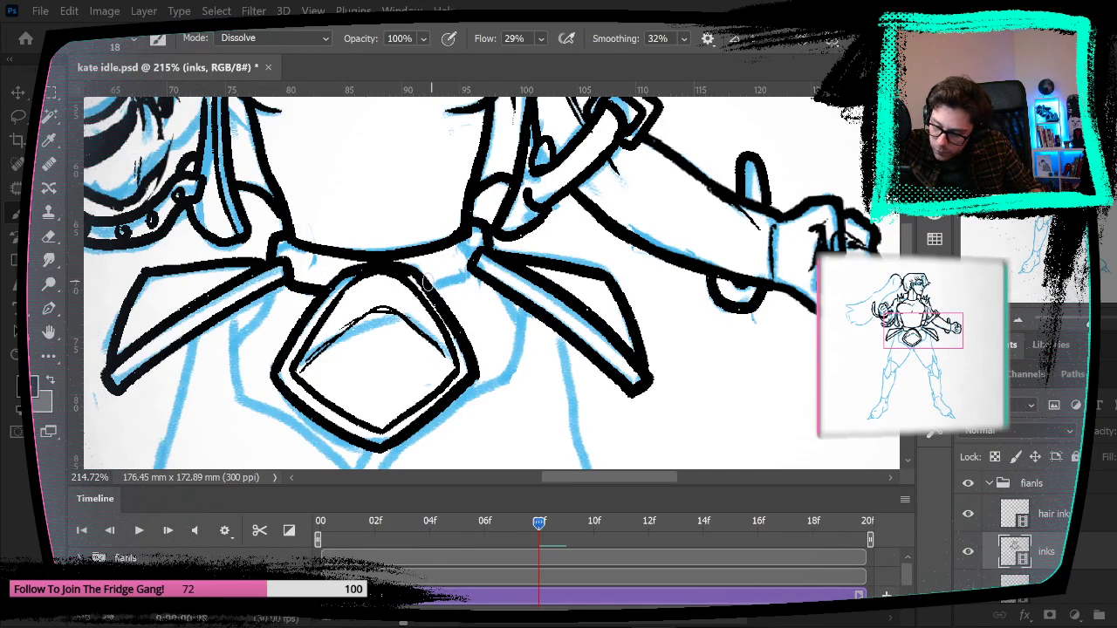
pyautogui.moveTo(427, 281); pyautogui.dragTo(473, 273)
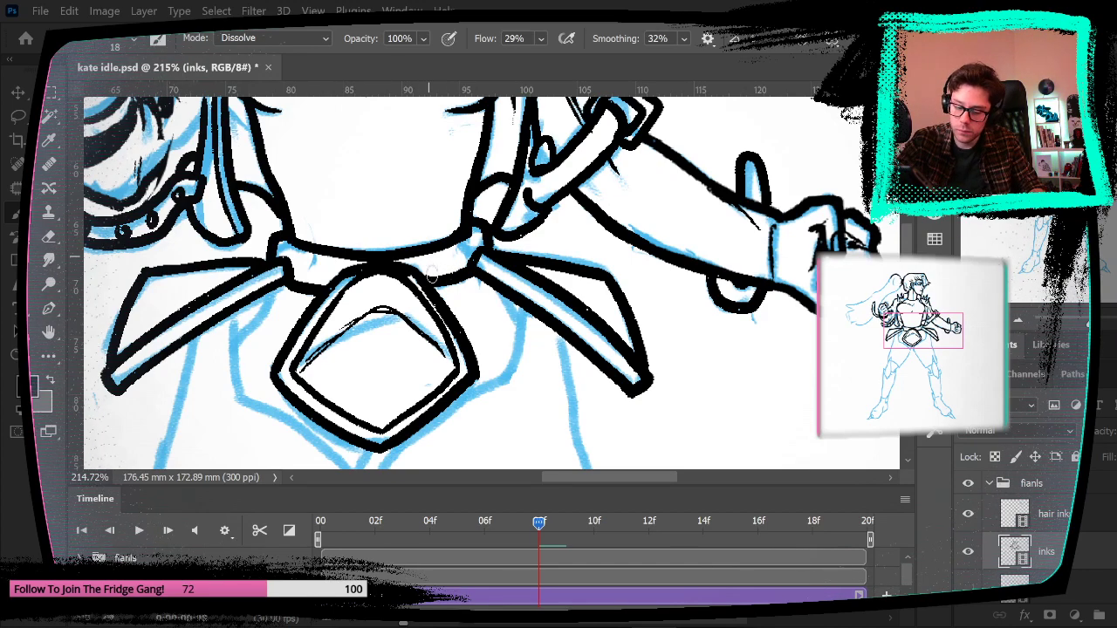
pyautogui.moveTo(550, 465); pyautogui.dragTo(612, 370)
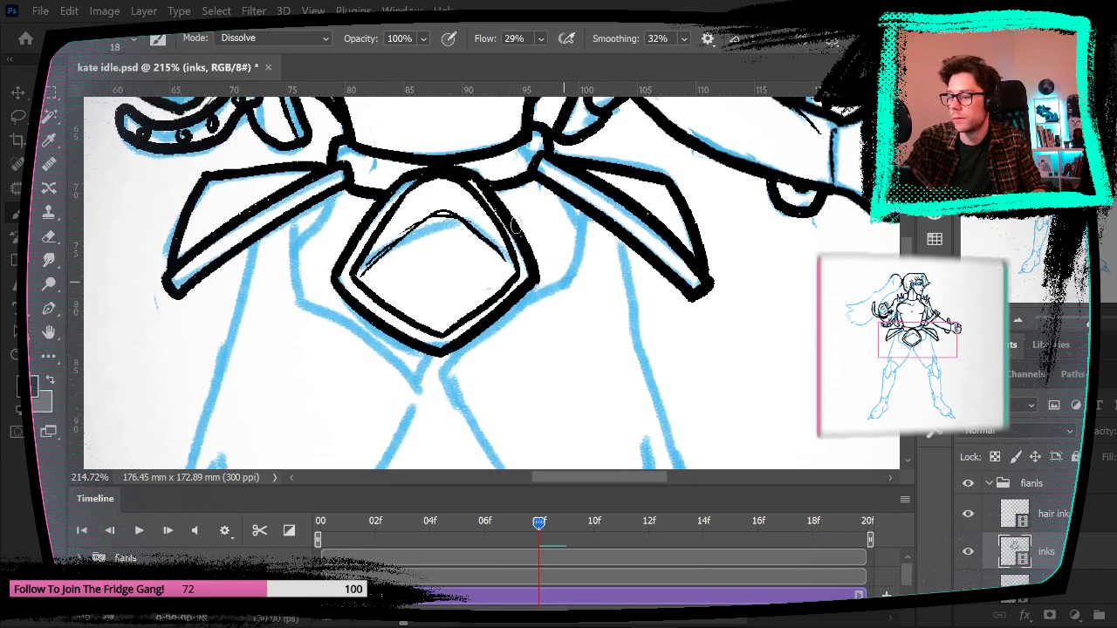
# Step: Flip back and forth between frames 7 and 8 to compare the inked poses at full view
pyautogui.click(314, 11)
pyautogui.click(410, 177)
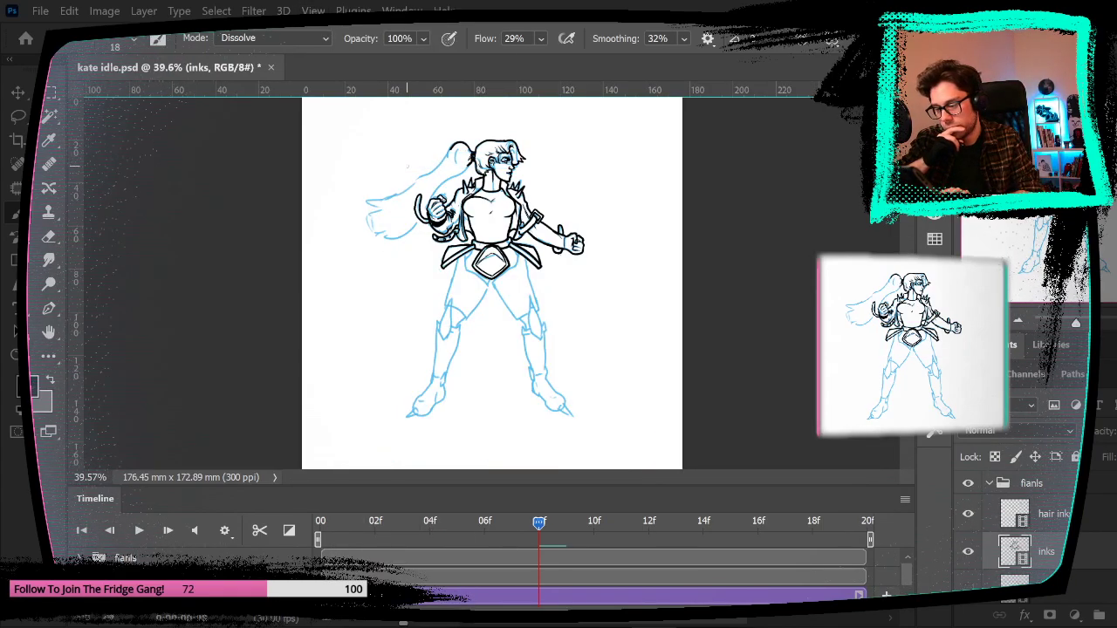
pyautogui.click(905, 499)
pyautogui.click(1018, 309)
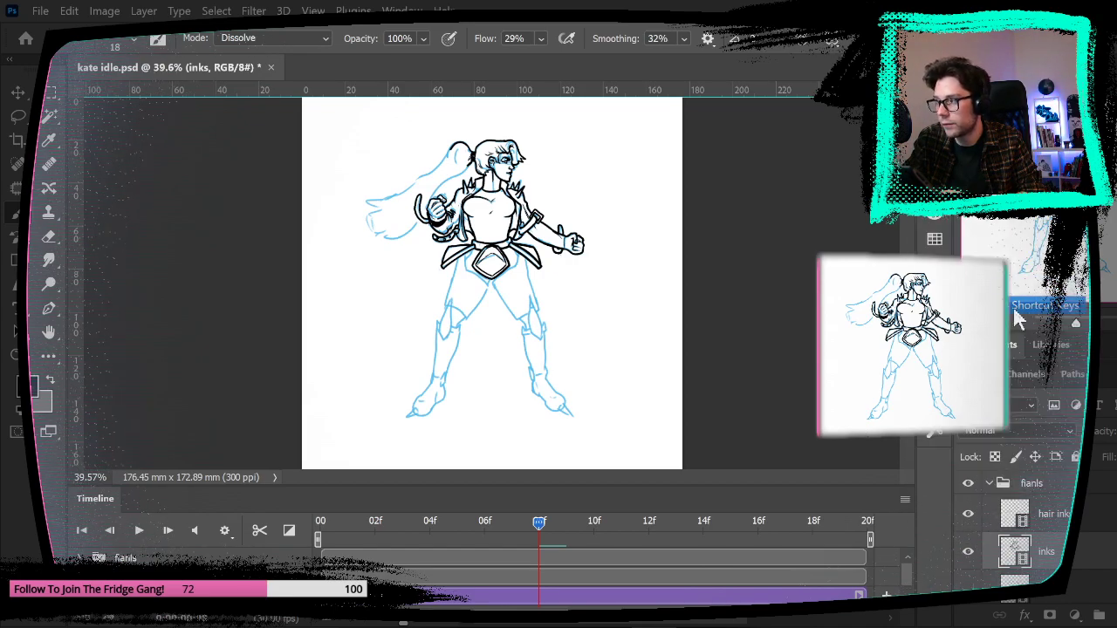
pyautogui.press('Left')
pyautogui.press('Right')
pyautogui.press('Left')
pyautogui.press('Right')
pyautogui.press('Left')
pyautogui.press('Right')
pyautogui.press('Left')
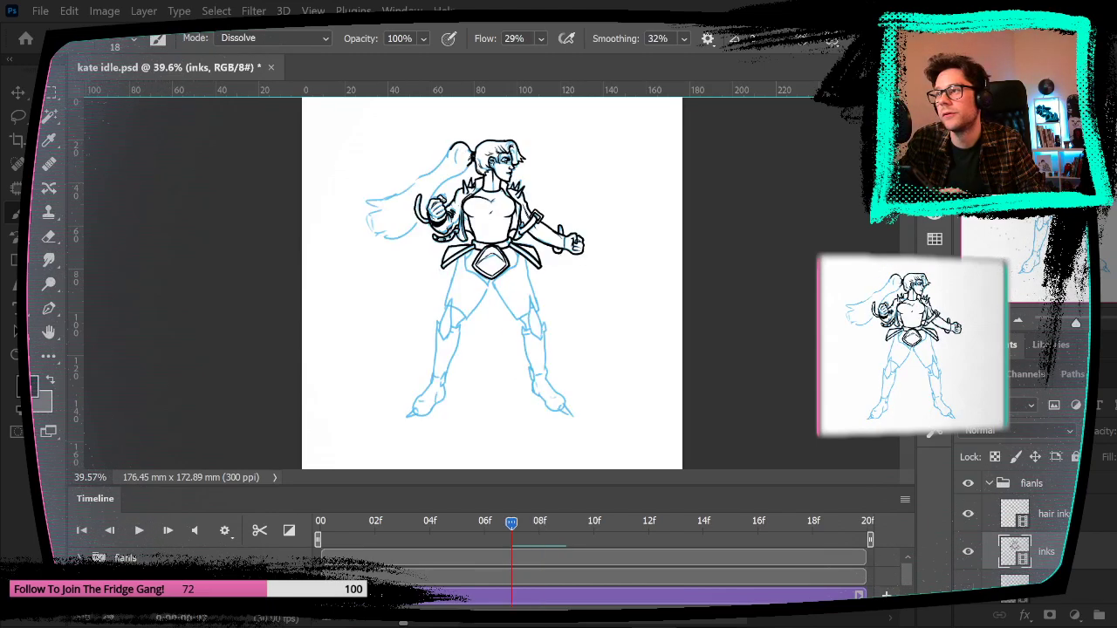
pyautogui.press('Right')
# Step: Ink the pelvis edge beside the buckle and the inner thigh line of the face-side leg
pyautogui.press('z')
pyautogui.moveTo(517, 308); pyautogui.dragTo(612, 354)
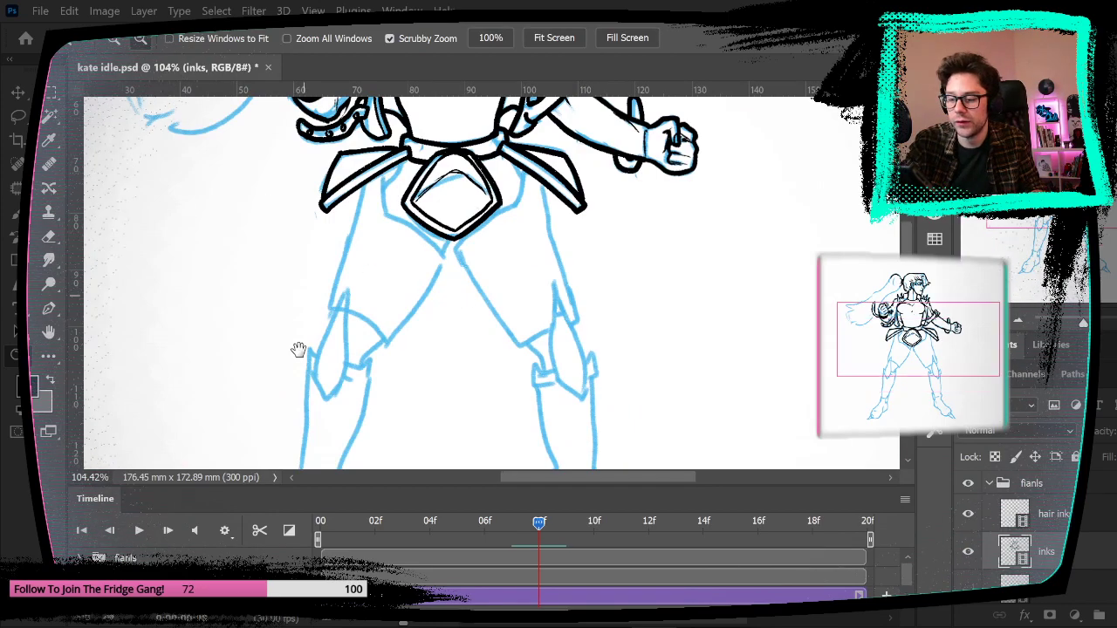
pyautogui.scroll(5, 302, 320)
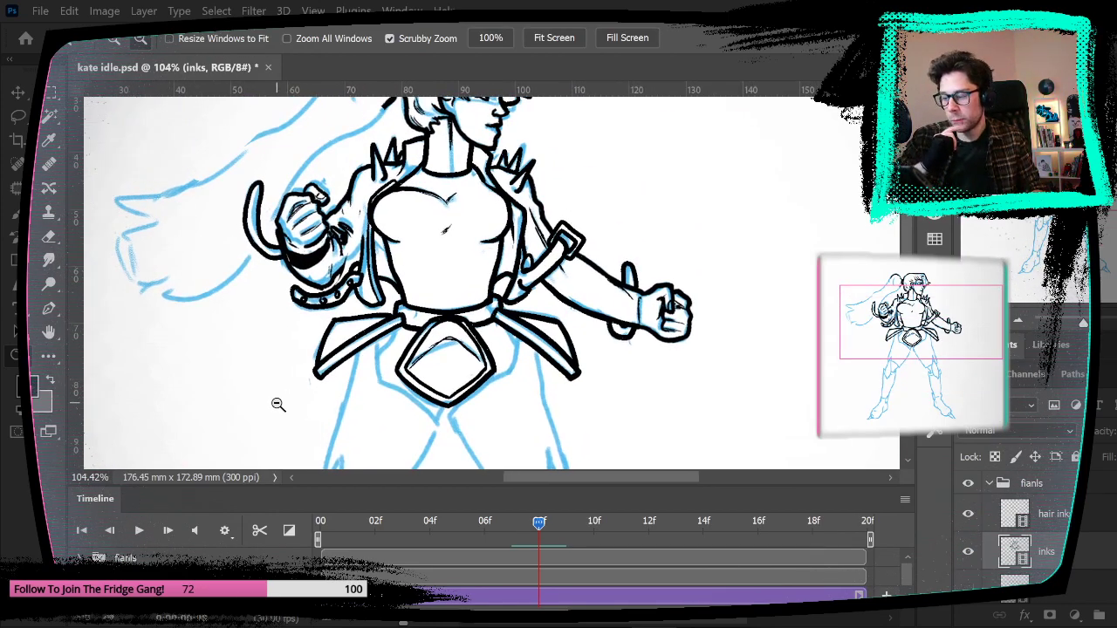
pyautogui.scroll(-3, 277, 404)
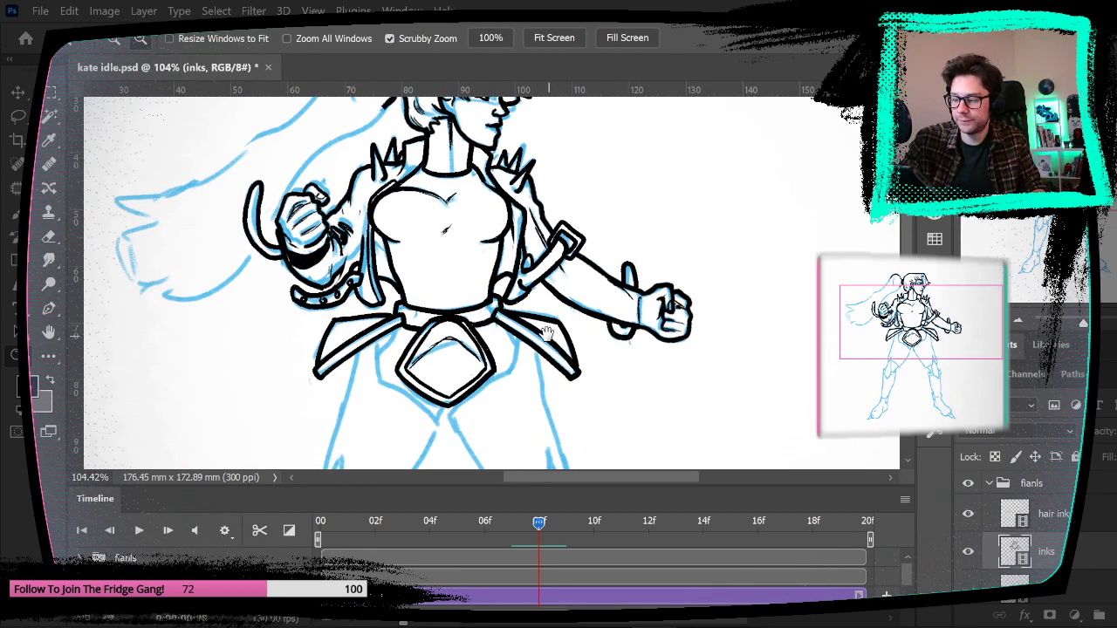
pyautogui.moveTo(445, 282); pyautogui.dragTo(515, 293)
pyautogui.press('b')
pyautogui.moveTo(360, 330)
pyautogui.mouseDown()
pyautogui.moveTo(432, 272)
pyautogui.moveTo(447, 236)
pyautogui.moveTo(434, 277)
pyautogui.moveTo(447, 222)
pyautogui.mouseUp()
pyautogui.hotkey('ctrl', 'z')
pyautogui.moveTo(451, 359); pyautogui.dragTo(362, 265)
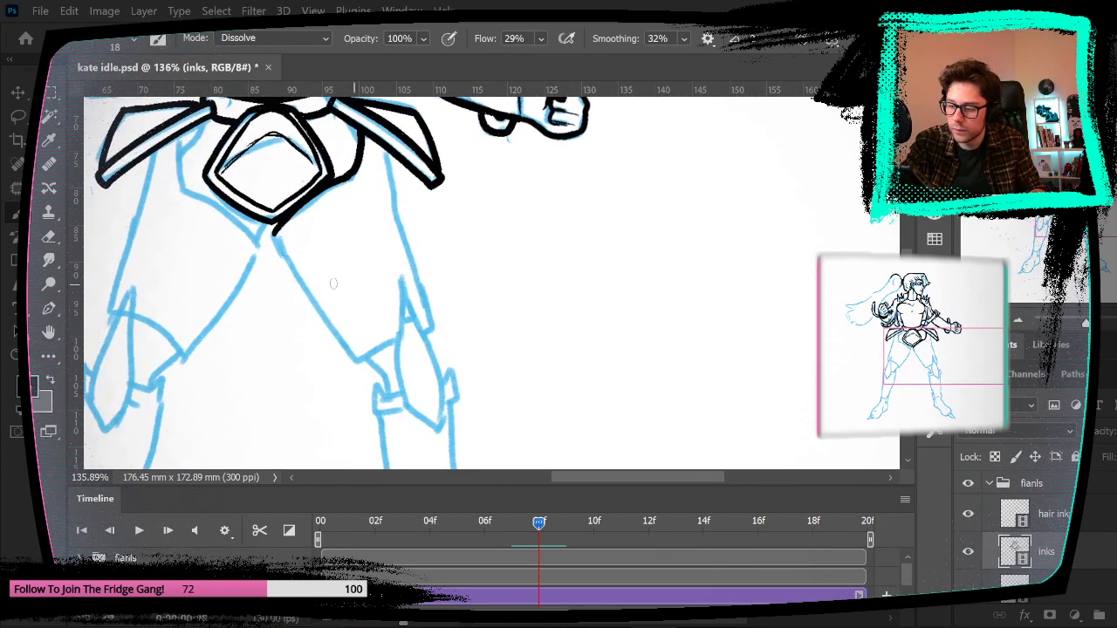
pyautogui.moveTo(273, 232); pyautogui.dragTo(345, 347)
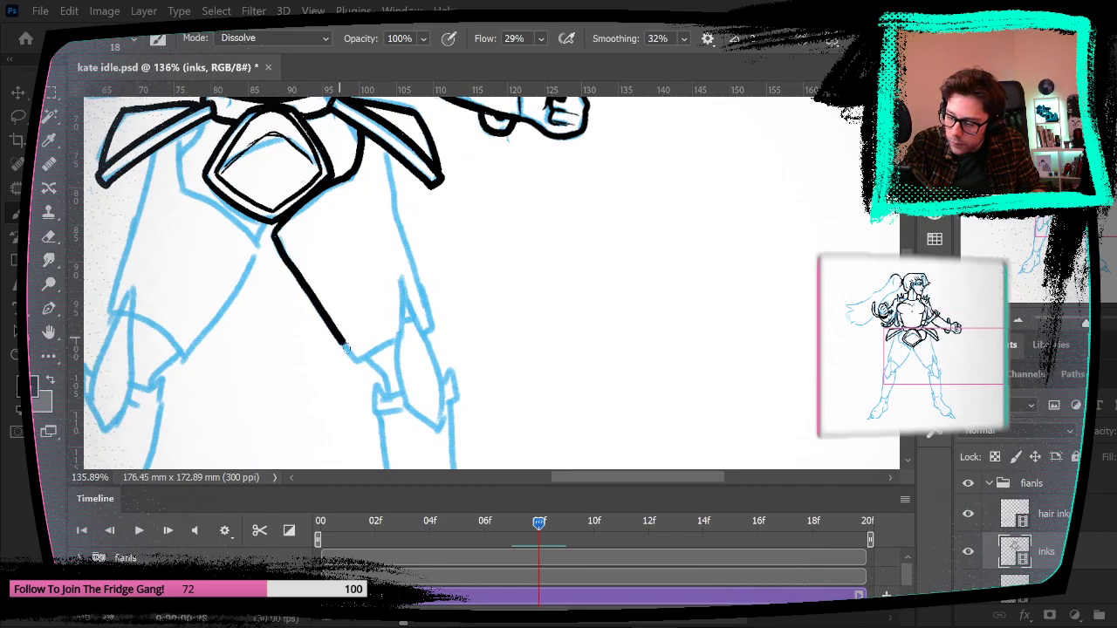
# Step: Ink the pointed knee guard and the knee joint edges on the face-side leg
pyautogui.moveTo(398, 393)
pyautogui.mouseDown()
pyautogui.moveTo(397, 273)
pyautogui.moveTo(451, 395)
pyautogui.moveTo(391, 360)
pyautogui.moveTo(387, 258)
pyautogui.moveTo(417, 310)
pyautogui.mouseUp()
pyautogui.hotkey('ctrl', 'z')
pyautogui.scroll(-3, 462, 377)
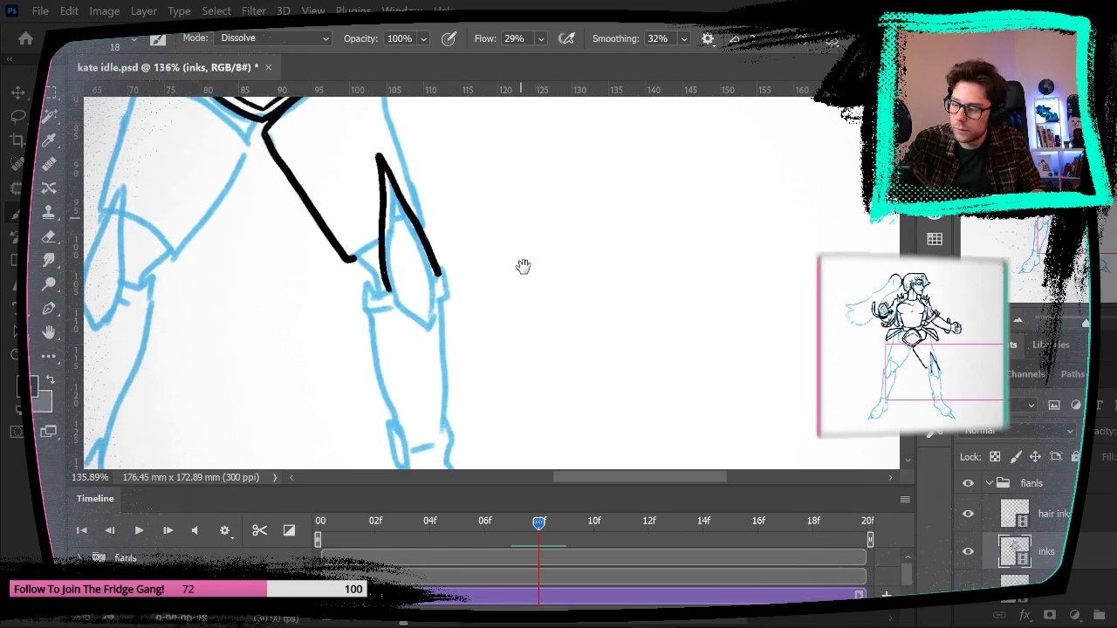
pyautogui.moveTo(381, 293)
pyautogui.mouseDown()
pyautogui.moveTo(361, 286)
pyautogui.moveTo(378, 311)
pyautogui.mouseUp()
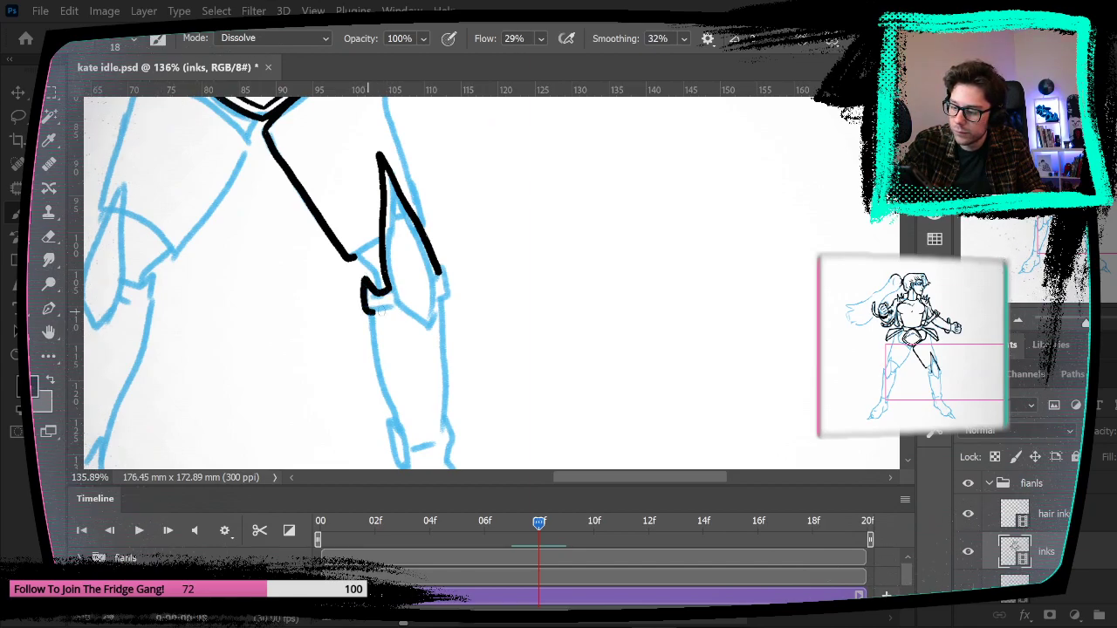
pyautogui.moveTo(445, 295)
pyautogui.mouseDown()
pyautogui.moveTo(430, 331)
pyautogui.moveTo(408, 316)
pyautogui.mouseUp()
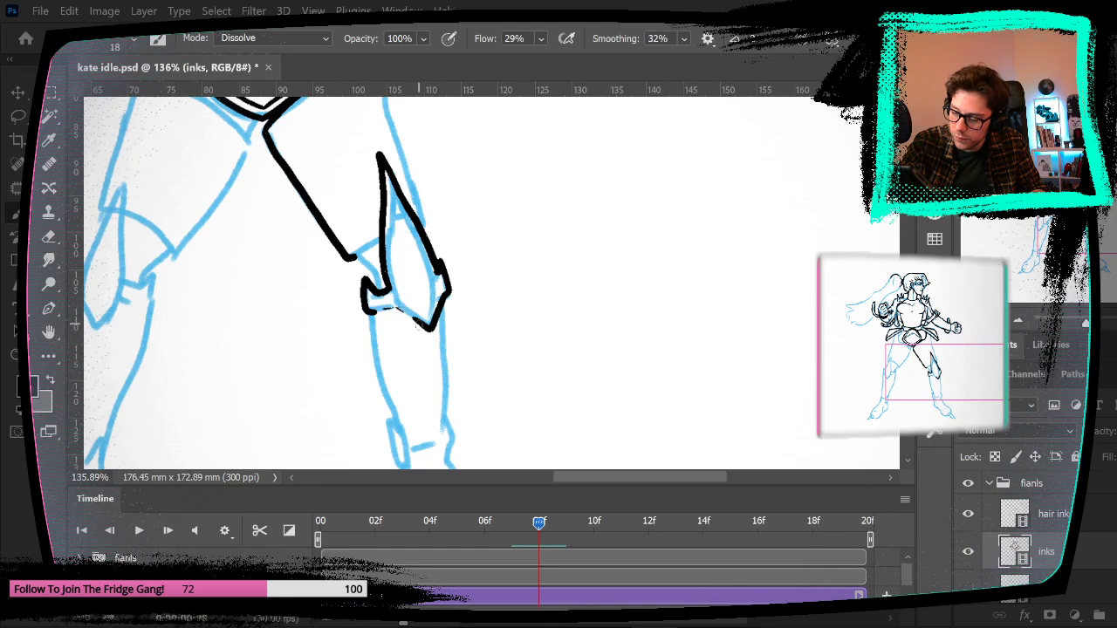
# Step: Ink the outer thigh line from the hip plate to the knee guard and add crease lines on the upper thigh
pyautogui.scroll(3, 484, 240)
pyautogui.moveTo(323, 262); pyautogui.dragTo(307, 277)
pyautogui.moveTo(397, 197)
pyautogui.mouseDown()
pyautogui.moveTo(404, 168)
pyautogui.moveTo(462, 338)
pyautogui.mouseUp()
pyautogui.hotkey('ctrl', 'z')
pyautogui.moveTo(409, 170); pyautogui.dragTo(454, 328)
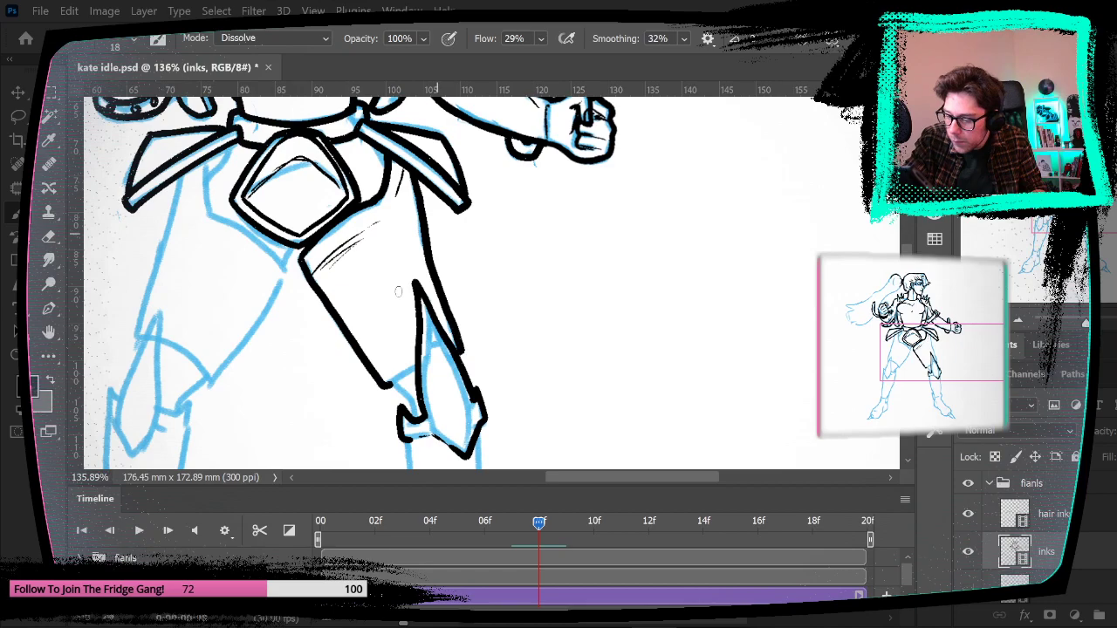
# Step: Add crease lines at the lower thigh and ink the knee joint, shin and ankle band of the face-side leg
pyautogui.moveTo(389, 384); pyautogui.dragTo(415, 370)
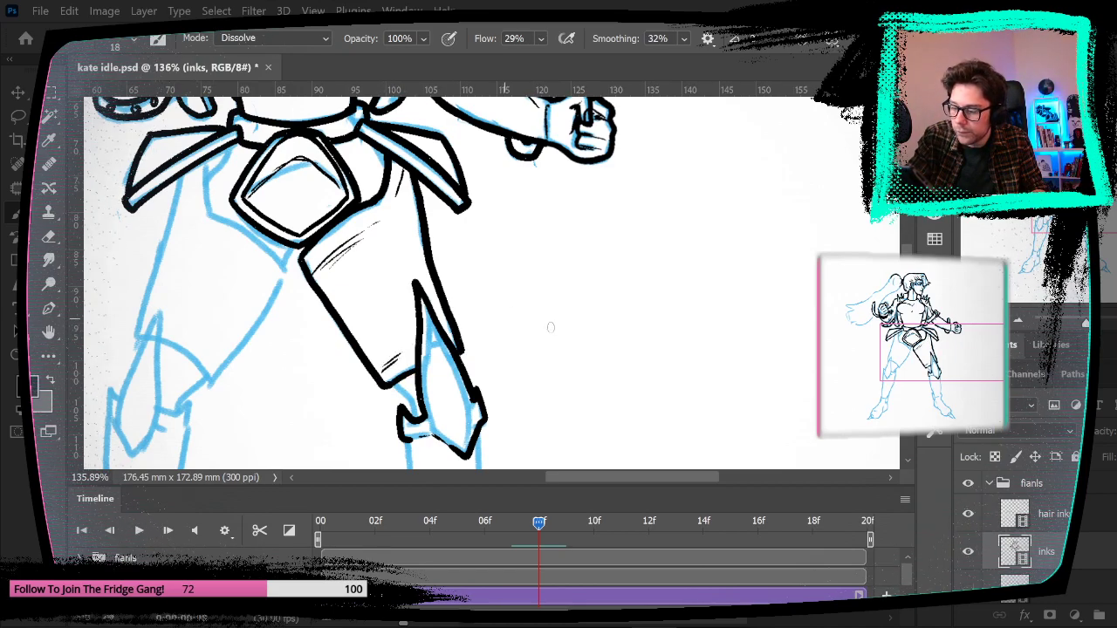
pyautogui.moveTo(546, 324); pyautogui.dragTo(523, 242)
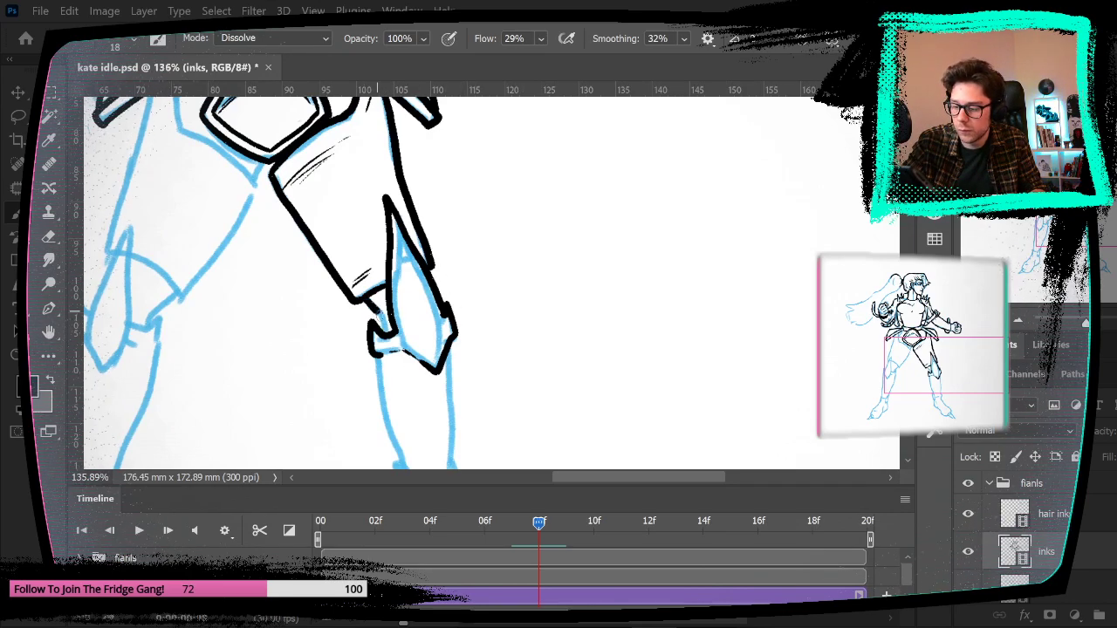
pyautogui.moveTo(568, 326); pyautogui.dragTo(571, 247)
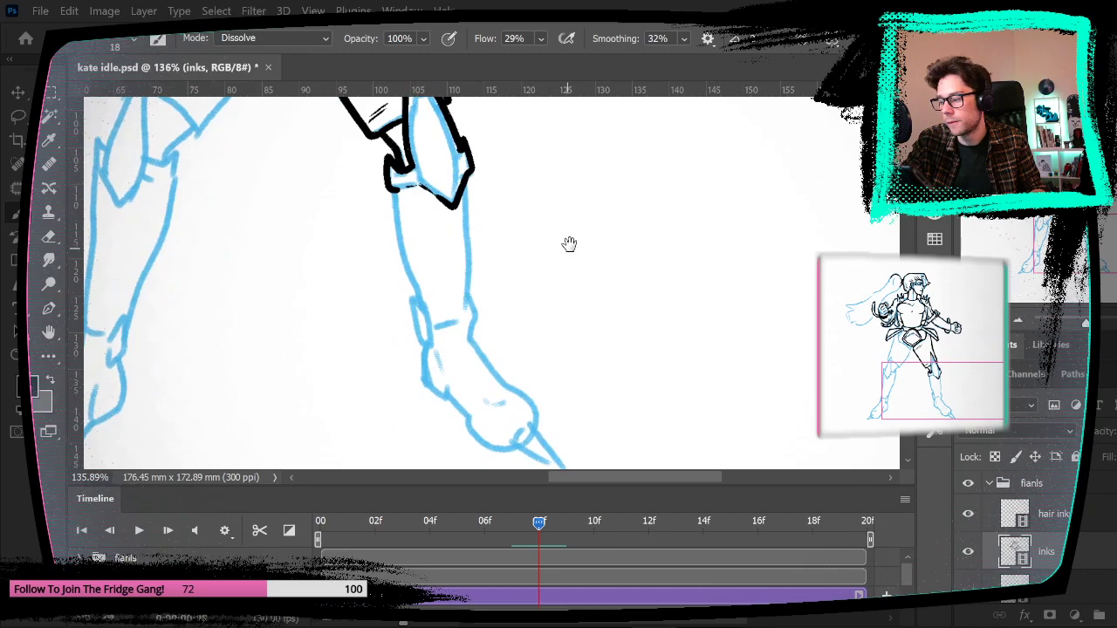
pyautogui.moveTo(396, 196)
pyautogui.mouseDown()
pyautogui.moveTo(425, 307)
pyautogui.moveTo(419, 340)
pyautogui.moveTo(431, 346)
pyautogui.moveTo(426, 307)
pyautogui.moveTo(465, 210)
pyautogui.moveTo(462, 174)
pyautogui.mouseUp()
pyautogui.moveTo(468, 295); pyautogui.dragTo(471, 343)
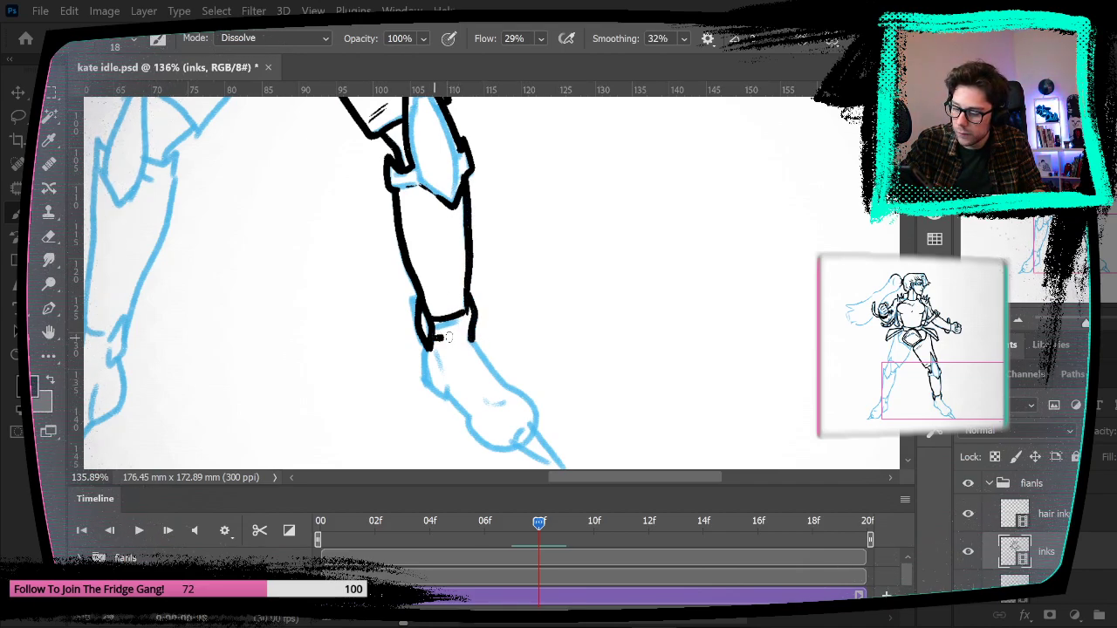
# Step: Ink the outline and pointed claw of the face-side foot and add small crease marks on it
pyautogui.moveTo(558, 331); pyautogui.dragTo(521, 242)
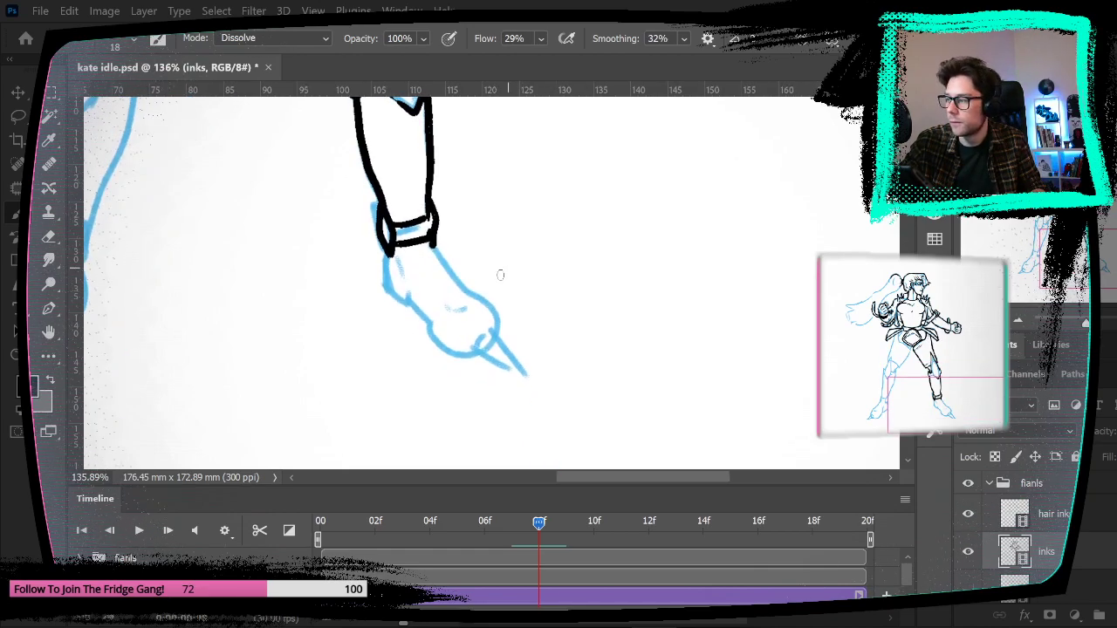
pyautogui.moveTo(432, 246)
pyautogui.mouseDown()
pyautogui.moveTo(488, 307)
pyautogui.moveTo(523, 378)
pyautogui.moveTo(485, 329)
pyautogui.mouseUp()
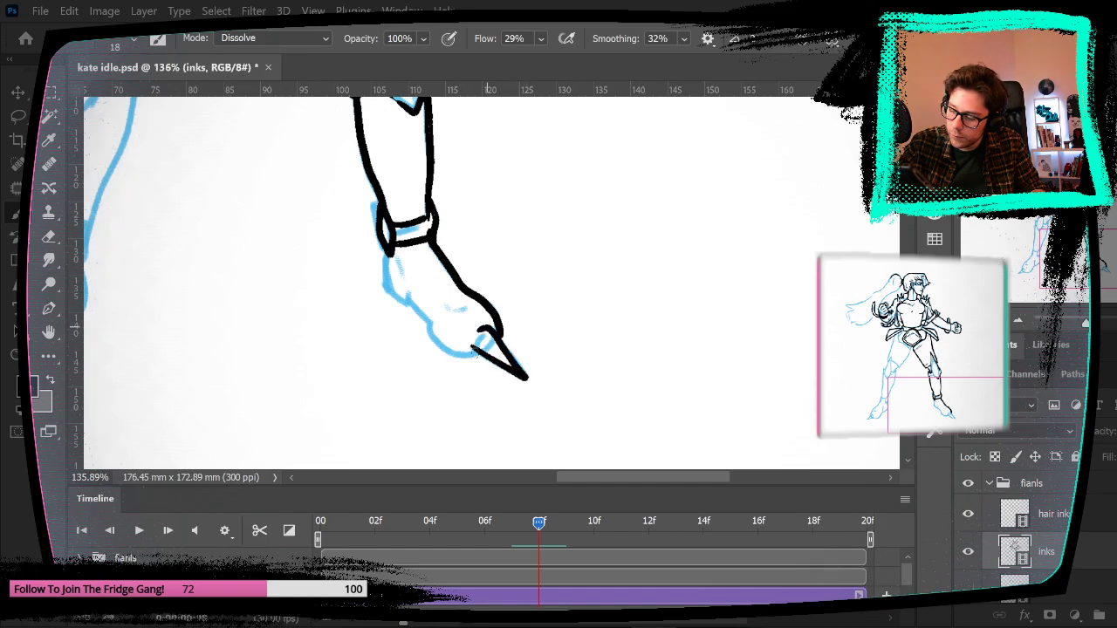
pyautogui.moveTo(384, 253); pyautogui.dragTo(389, 286)
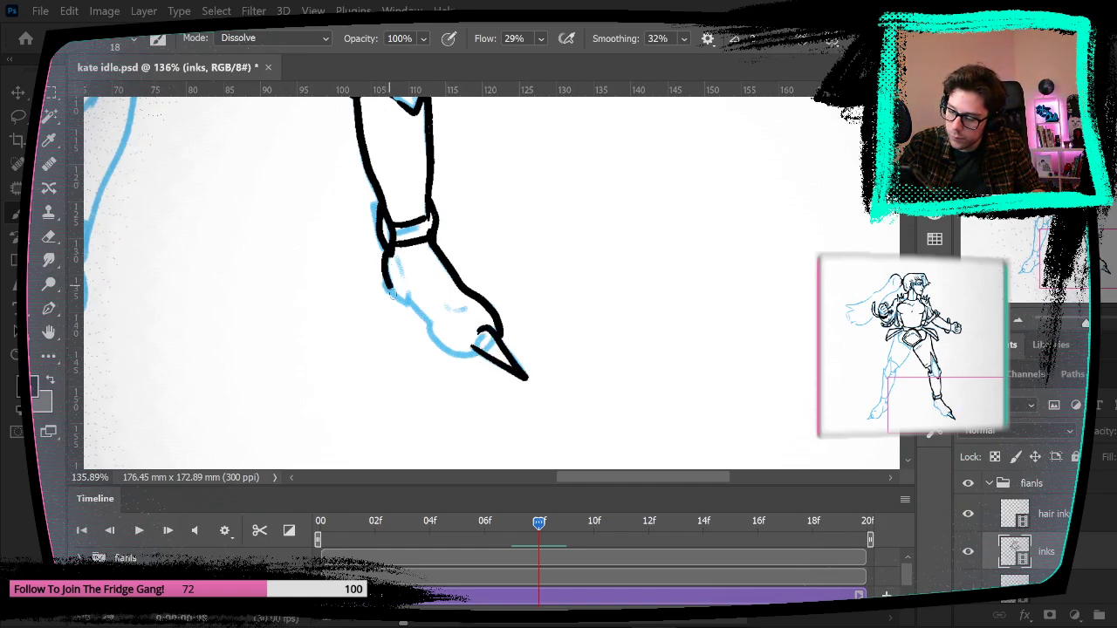
pyautogui.moveTo(430, 332); pyautogui.dragTo(475, 363)
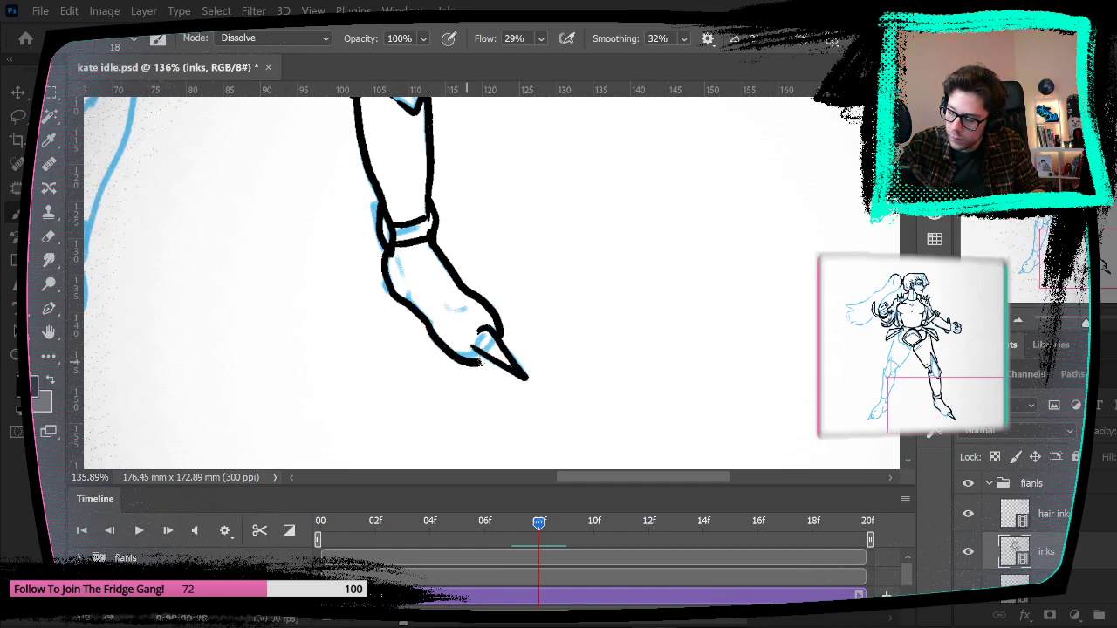
pyautogui.moveTo(435, 313); pyautogui.dragTo(468, 310)
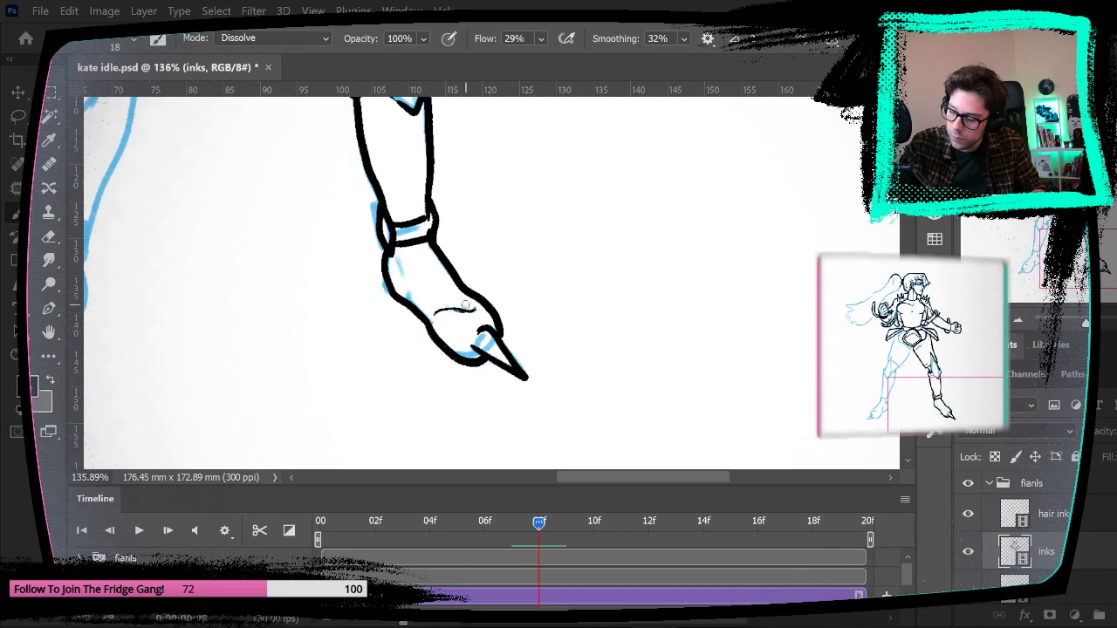
pyautogui.hotkey('ctrl', 'z')
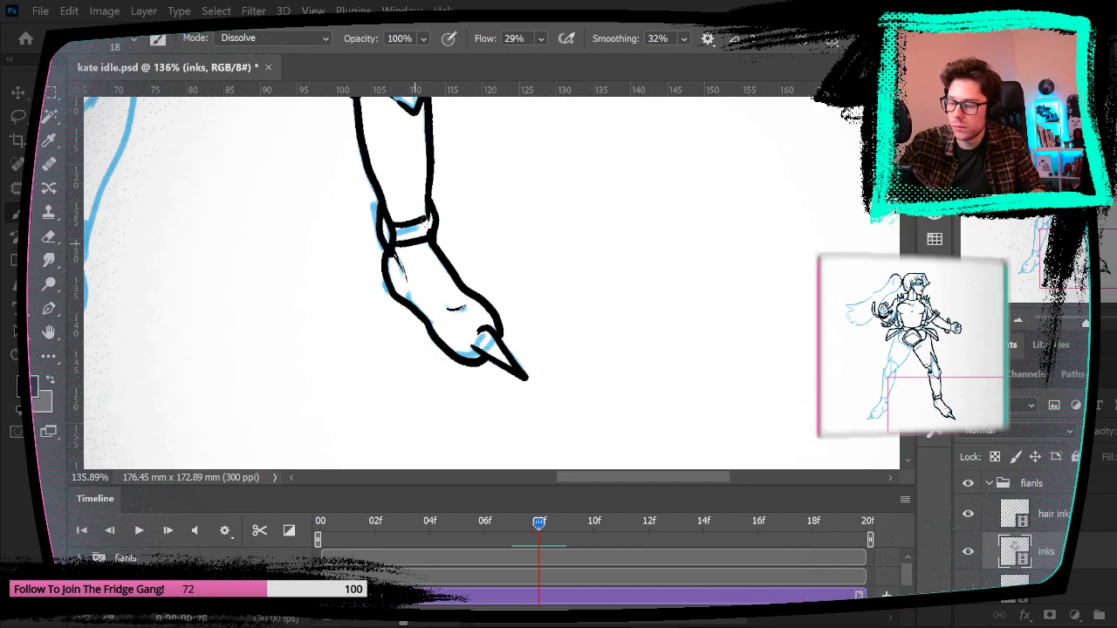
pyautogui.moveTo(546, 266); pyautogui.dragTo(655, 288)
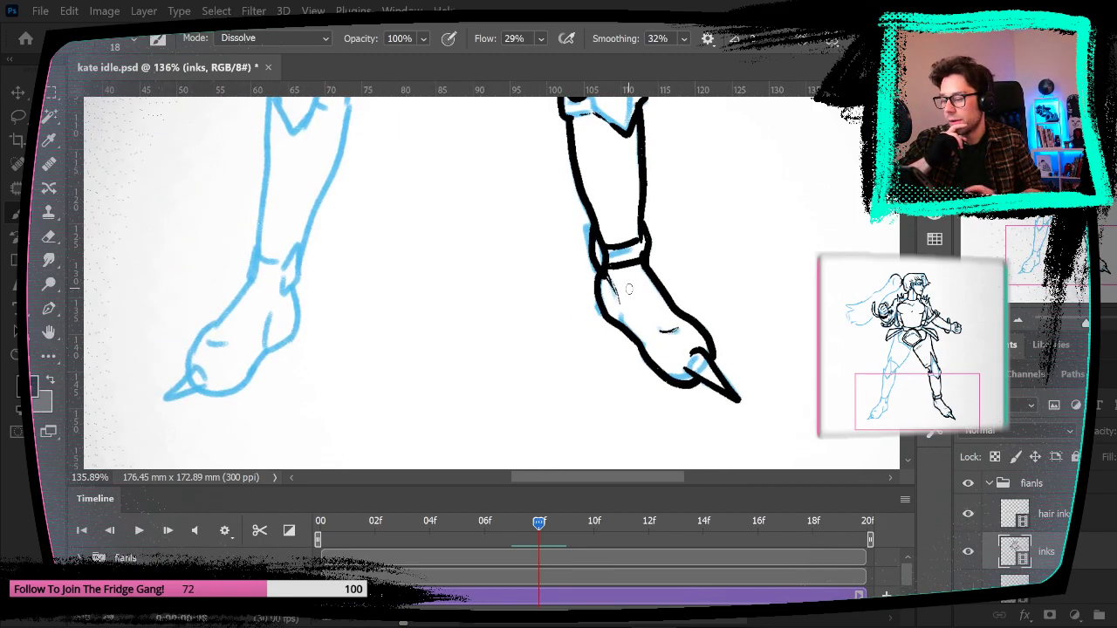
pyautogui.press('Left')
pyautogui.press('Right')
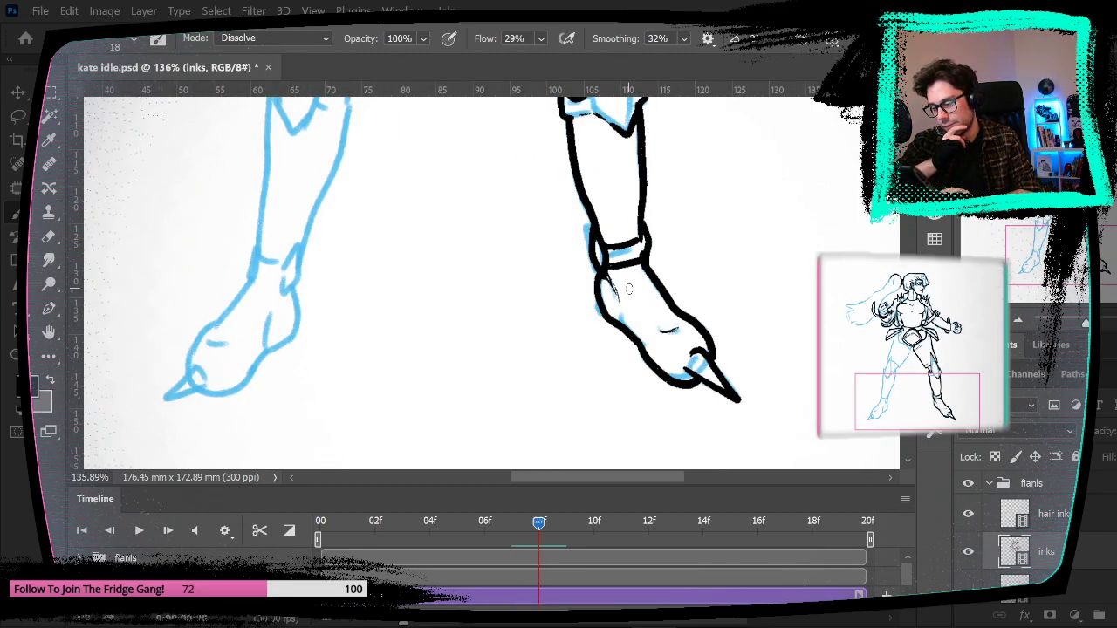
# Step: Ink the upper sides of the pointed knee guard and its inner notch on the ponytail-side leg
pyautogui.moveTo(377, 264)
pyautogui.mouseDown()
pyautogui.moveTo(361, 394)
pyautogui.moveTo(399, 314)
pyautogui.mouseUp()
pyautogui.moveTo(266, 277); pyautogui.dragTo(314, 171)
pyautogui.hotkey('ctrl', 'z')
pyautogui.moveTo(261, 271); pyautogui.dragTo(316, 163)
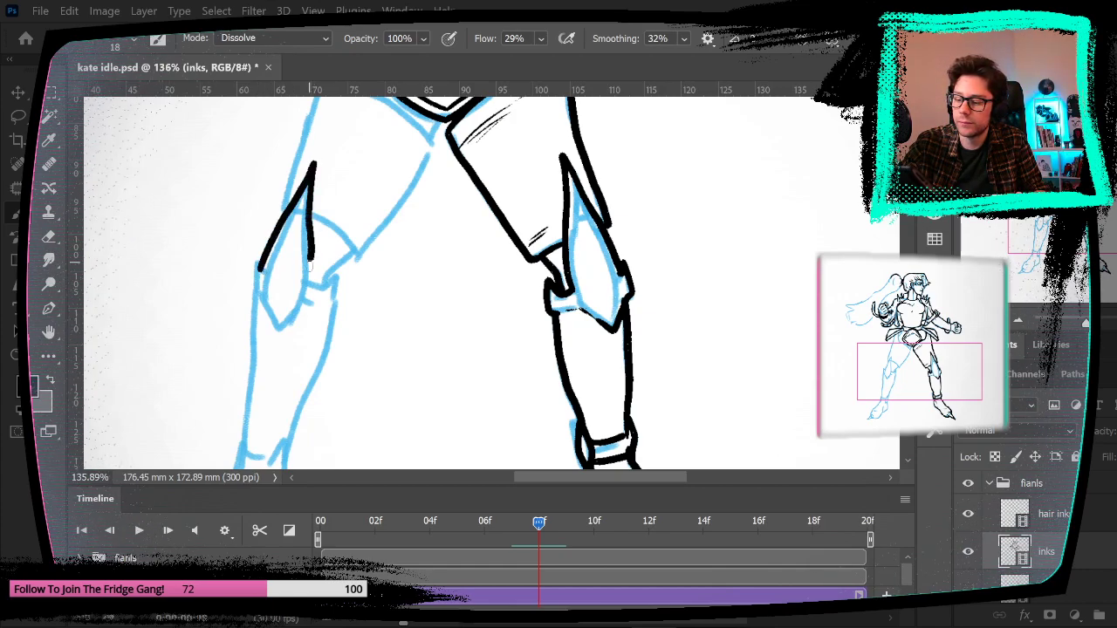
pyautogui.moveTo(326, 283); pyautogui.dragTo(340, 306)
pyautogui.moveTo(358, 362); pyautogui.dragTo(394, 253)
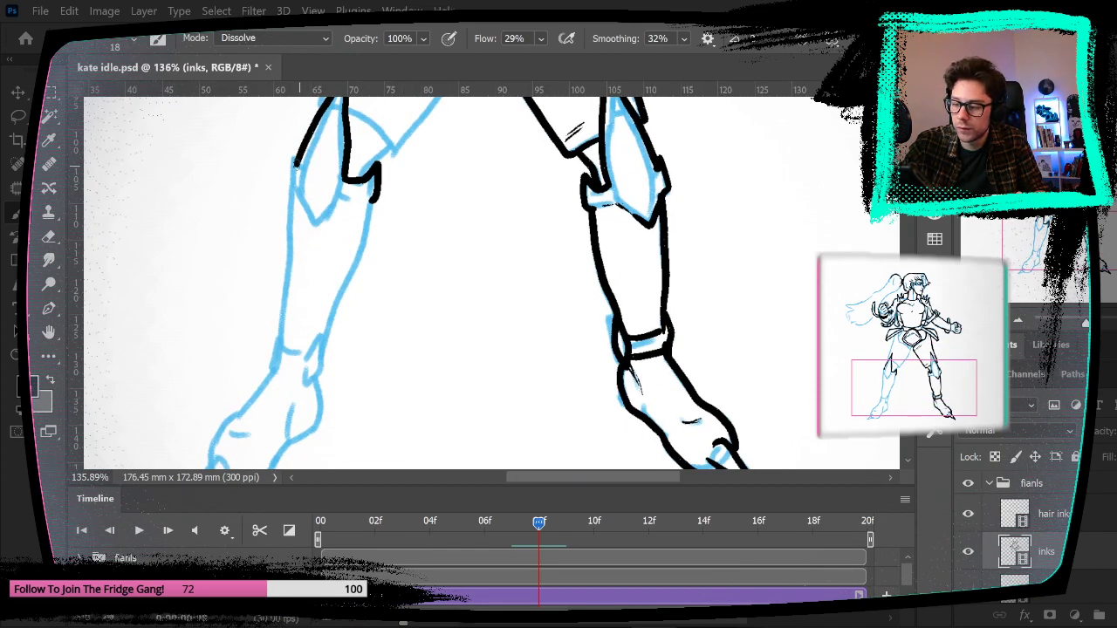
# Step: Ink the knee guard's lower tip and both shin lines down to the ankle on the ponytail-side leg
pyautogui.moveTo(293, 156)
pyautogui.mouseDown()
pyautogui.moveTo(276, 346)
pyautogui.moveTo(358, 254)
pyautogui.moveTo(371, 208)
pyautogui.mouseUp()
pyautogui.moveTo(295, 186)
pyautogui.mouseDown()
pyautogui.moveTo(308, 228)
pyautogui.moveTo(342, 193)
pyautogui.mouseUp()
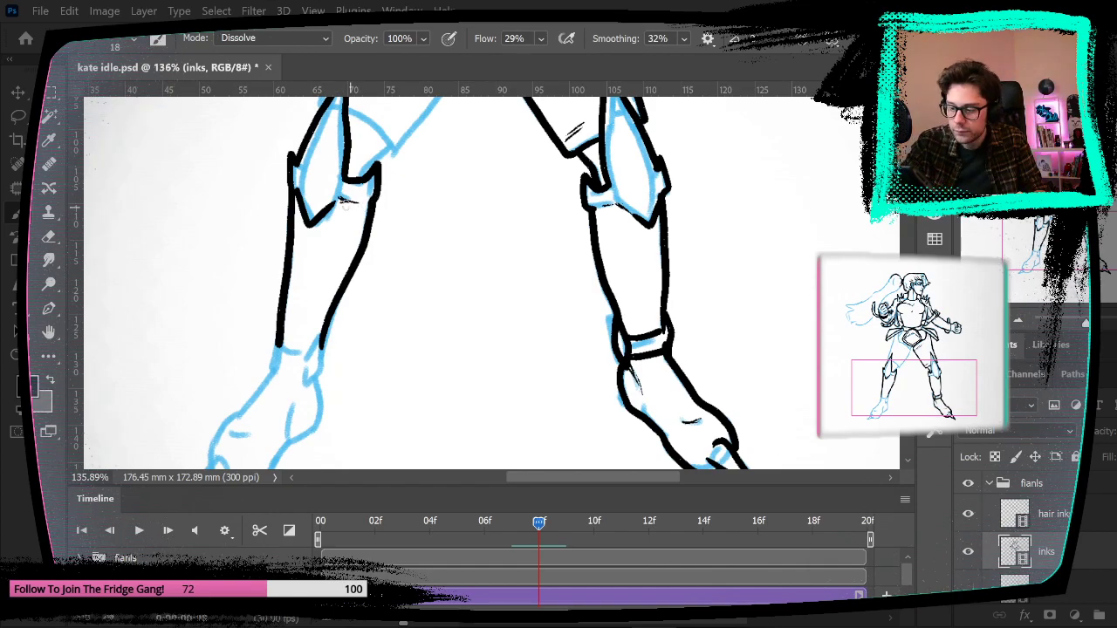
pyautogui.moveTo(375, 374); pyautogui.dragTo(397, 300)
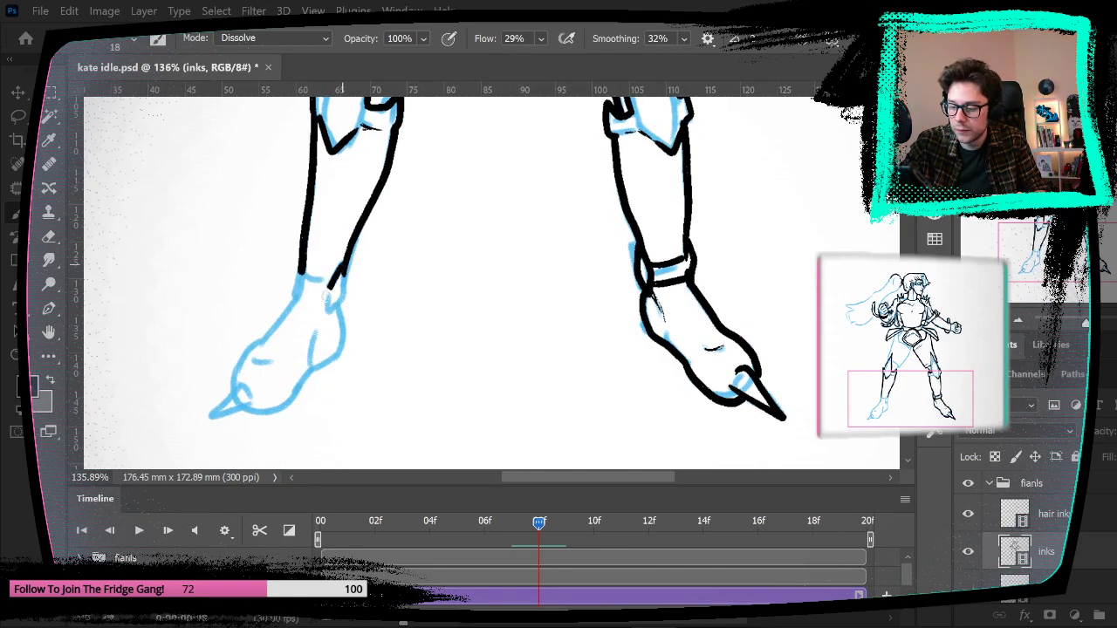
# Step: Ink the thigh armor's lower edge, the inner thigh line and the pelvis edge on the ponytail side
pyautogui.moveTo(485, 169); pyautogui.dragTo(462, 392)
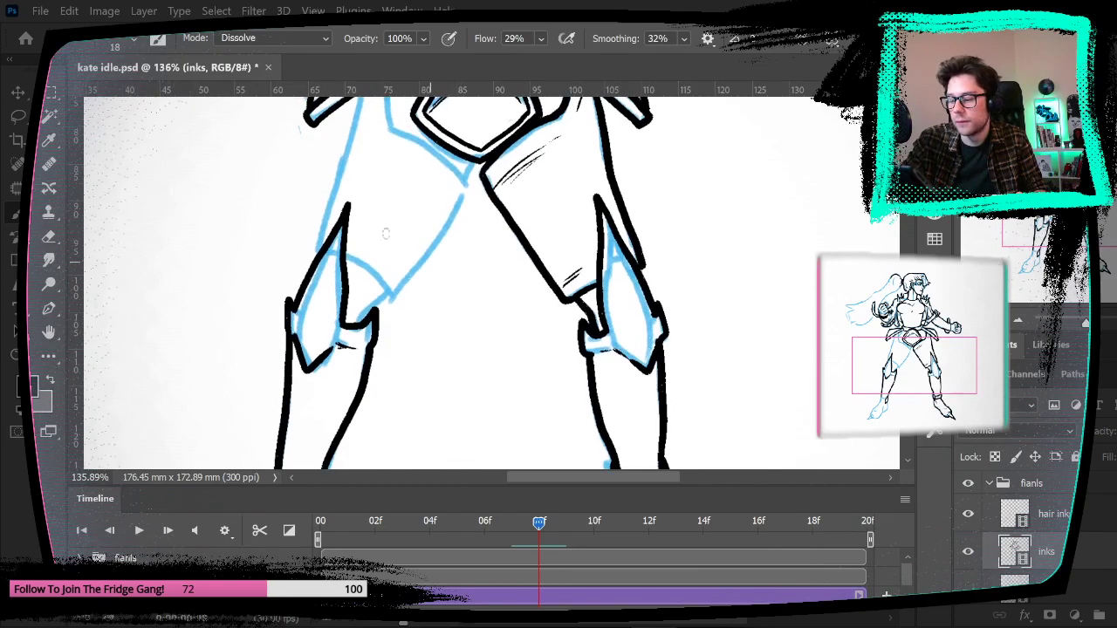
pyautogui.moveTo(348, 260); pyautogui.dragTo(387, 288)
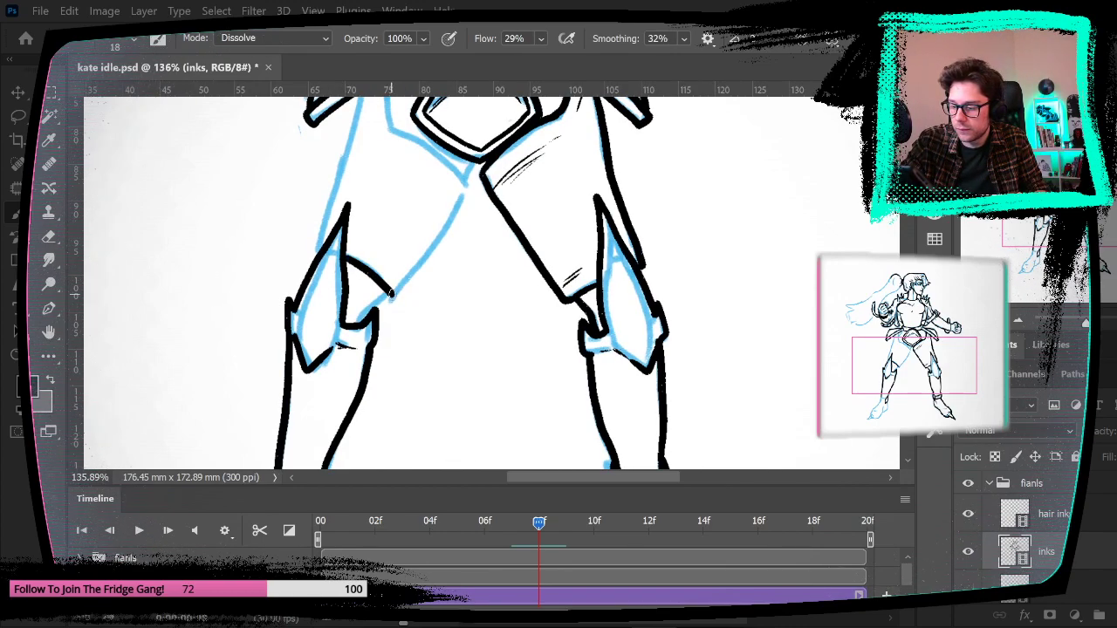
pyautogui.moveTo(402, 288); pyautogui.dragTo(459, 203)
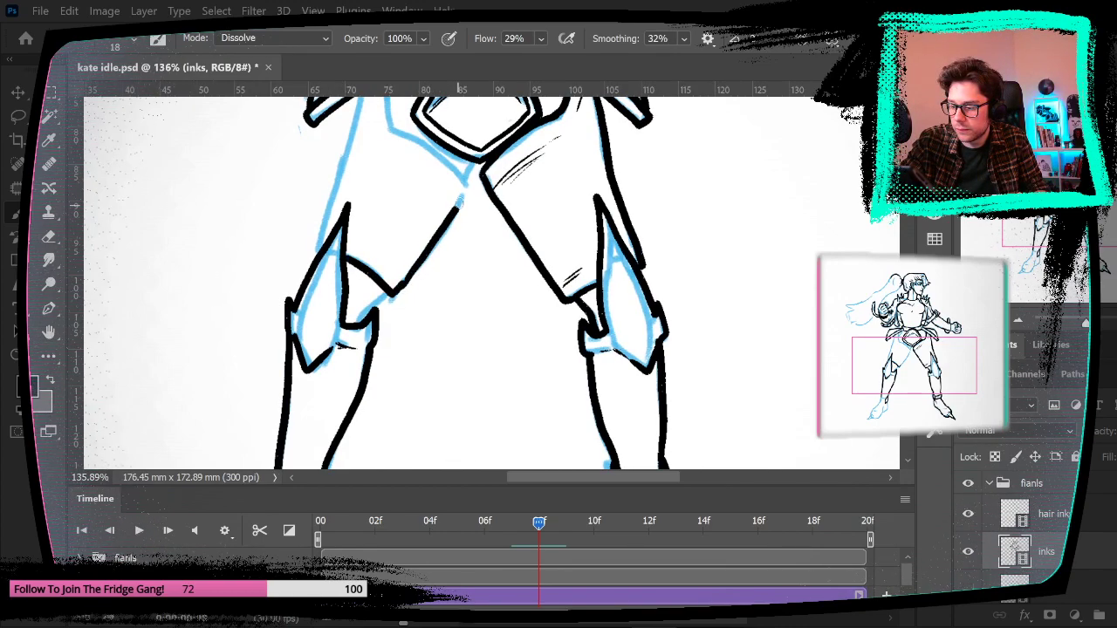
pyautogui.moveTo(475, 320); pyautogui.dragTo(442, 410)
pyautogui.moveTo(356, 234); pyautogui.dragTo(424, 278)
pyautogui.moveTo(355, 220); pyautogui.dragTo(353, 174)
# Step: Ink the outer thigh line from the hip plate down to the knee guard on the ponytail-side leg
pyautogui.rightClick(290, 301)
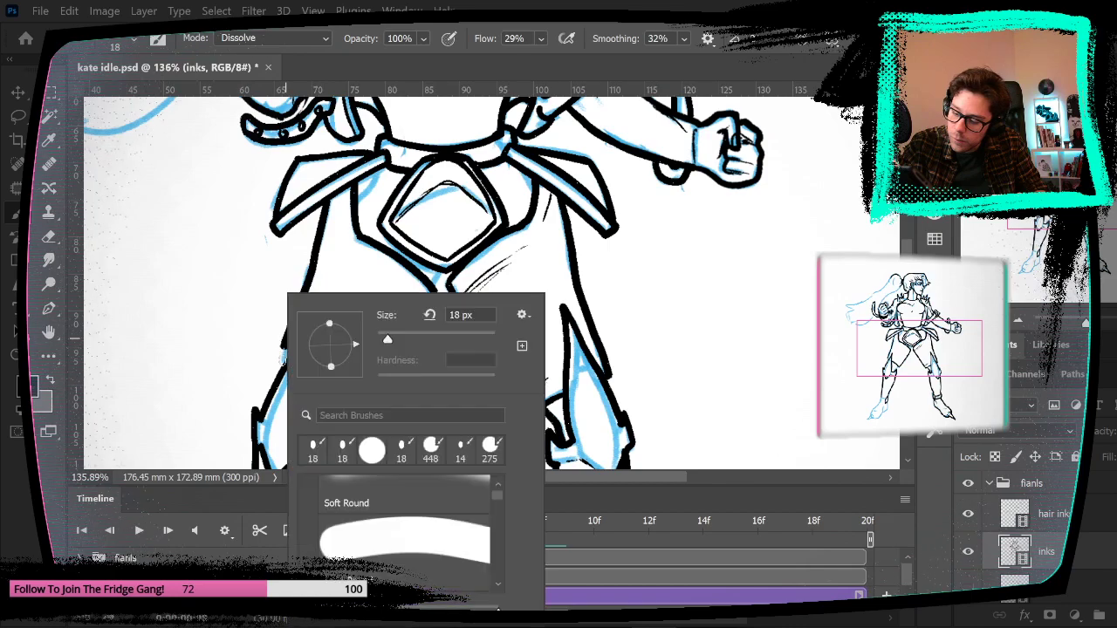
pyautogui.click(288, 339)
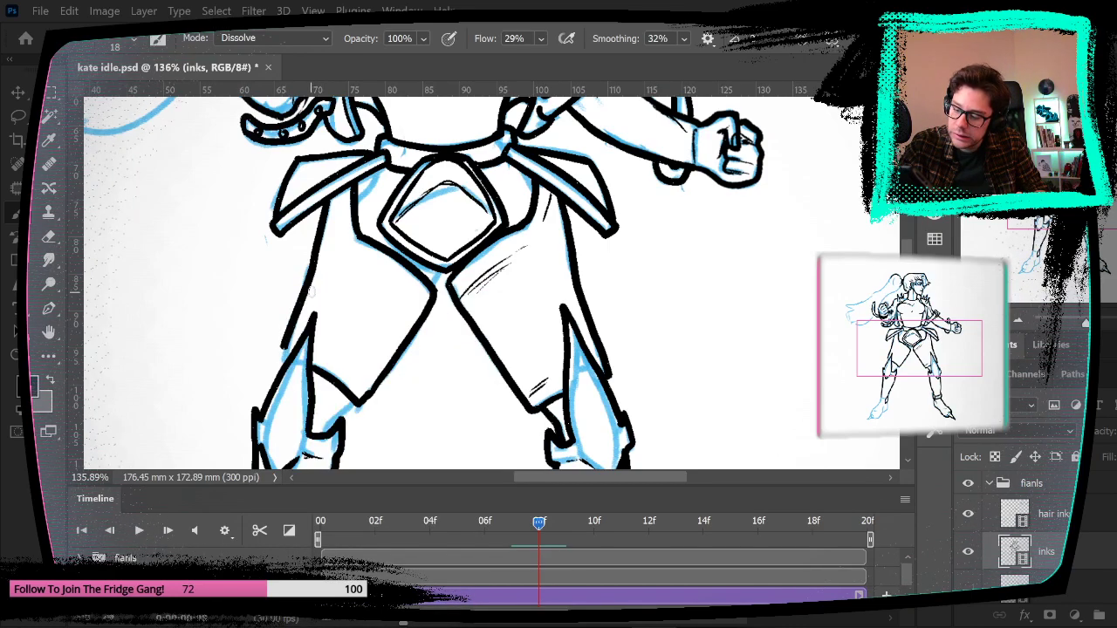
pyautogui.moveTo(289, 336); pyautogui.dragTo(289, 359)
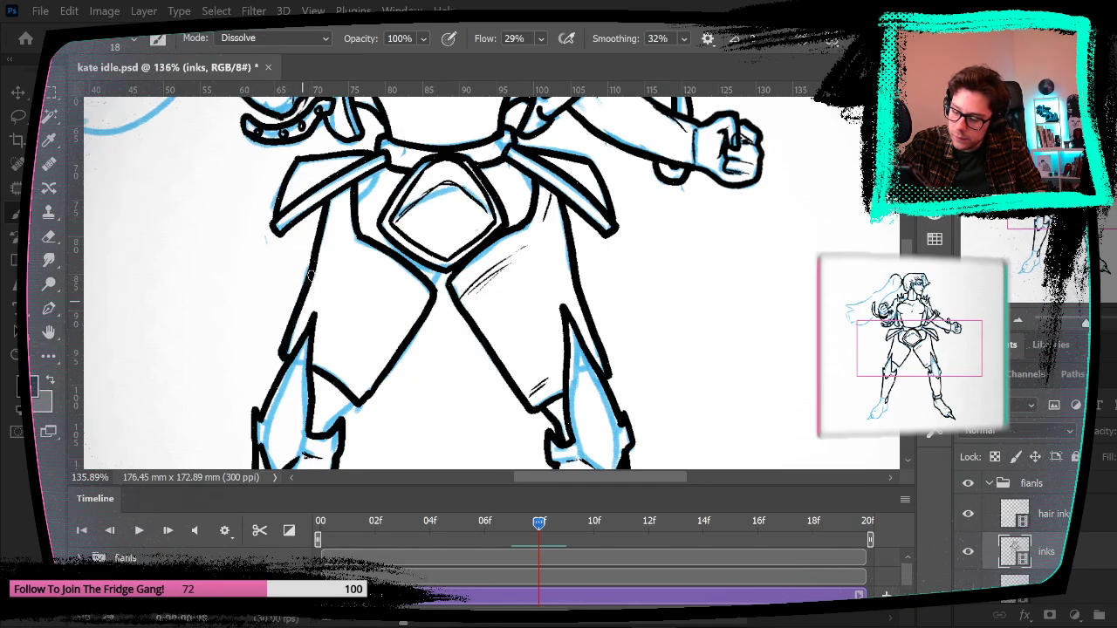
pyautogui.moveTo(472, 347); pyautogui.dragTo(443, 418)
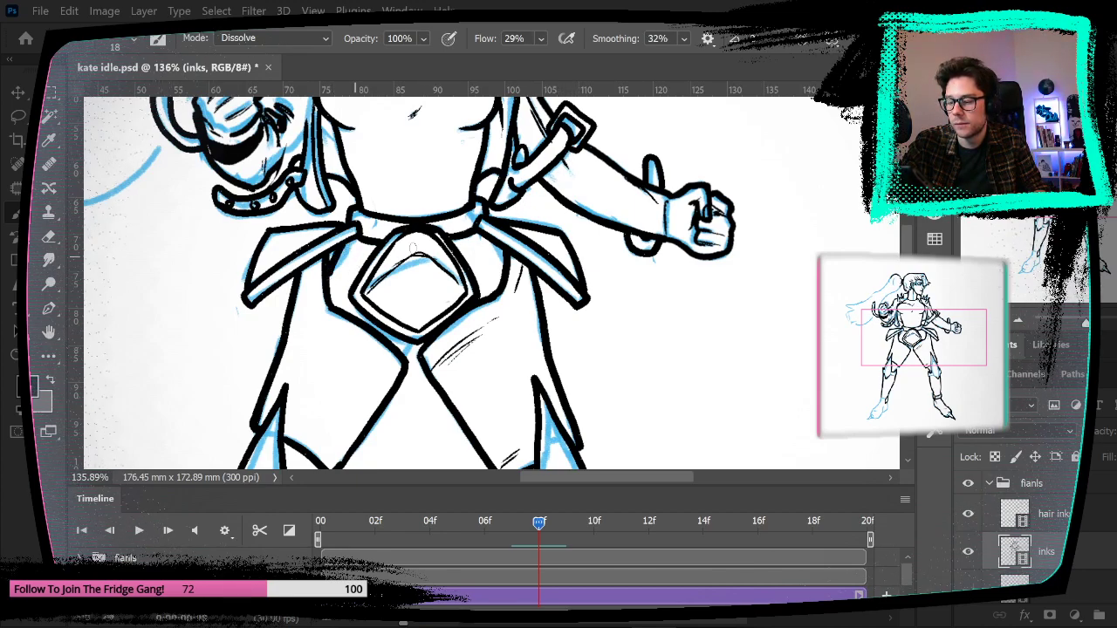
pyautogui.moveTo(607, 253); pyautogui.dragTo(628, 371)
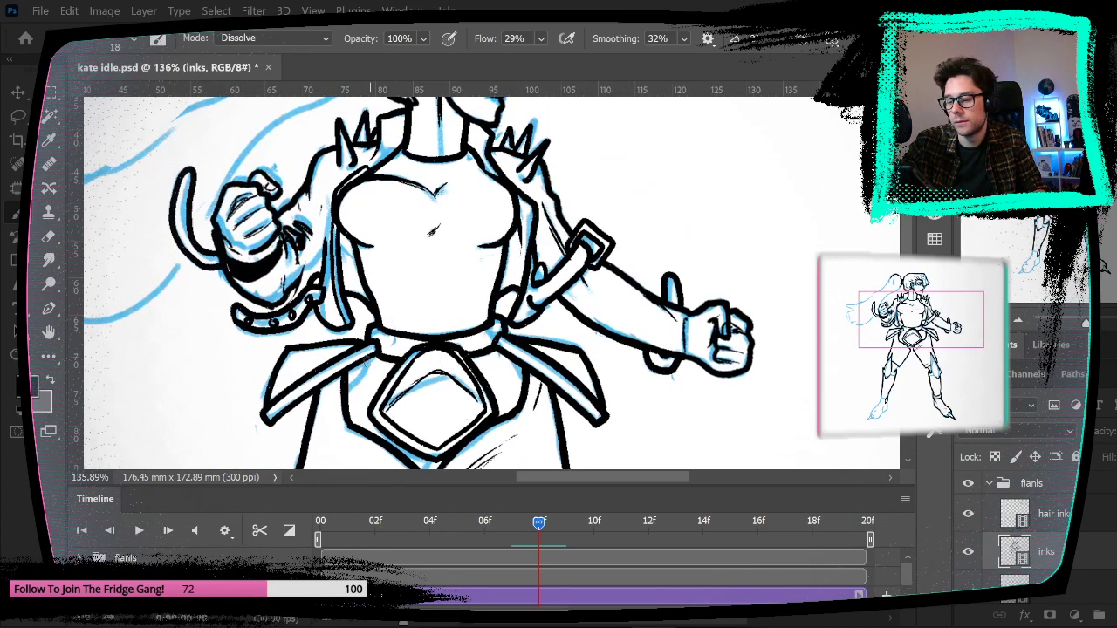
pyautogui.moveTo(546, 351); pyautogui.dragTo(527, 205)
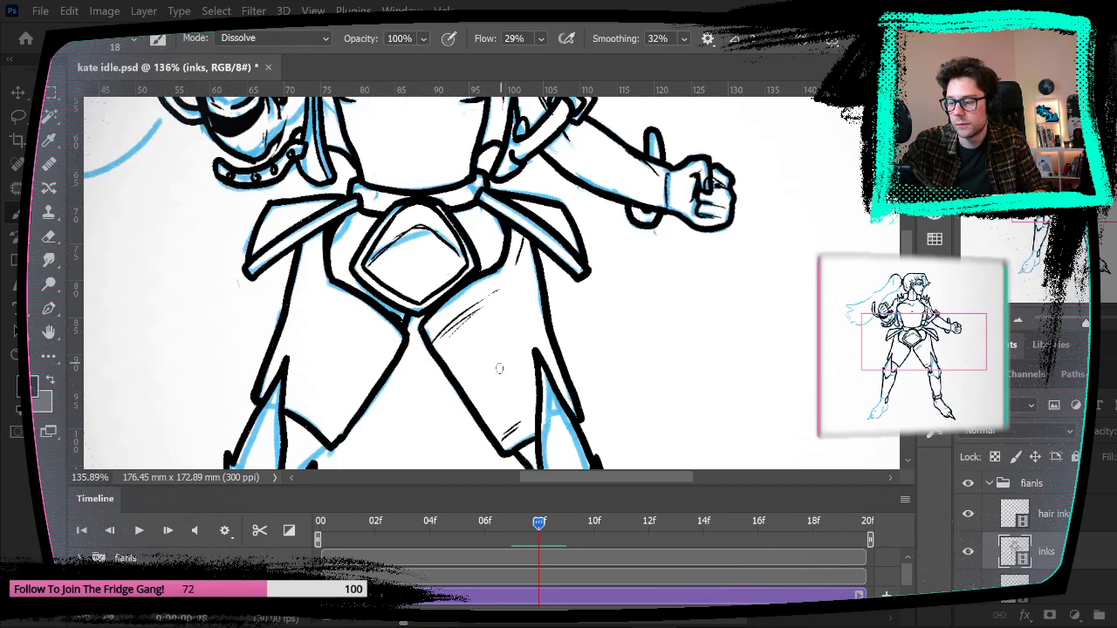
# Step: Ink the knee joint edge and the ankle band on the ponytail-side leg
pyautogui.moveTo(441, 453)
pyautogui.mouseDown()
pyautogui.moveTo(481, 317)
pyautogui.moveTo(538, 231)
pyautogui.mouseUp()
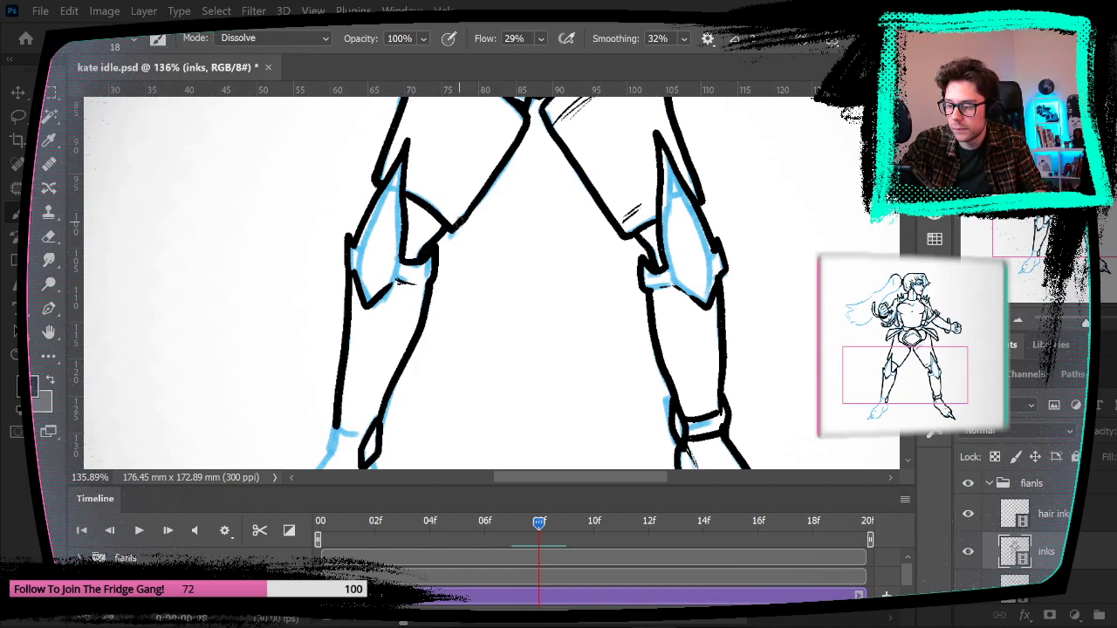
pyautogui.moveTo(460, 367)
pyautogui.mouseDown()
pyautogui.moveTo(466, 224)
pyautogui.moveTo(479, 367)
pyautogui.moveTo(548, 159)
pyautogui.mouseUp()
pyautogui.moveTo(375, 185)
pyautogui.mouseDown()
pyautogui.moveTo(326, 272)
pyautogui.moveTo(365, 209)
pyautogui.moveTo(356, 234)
pyautogui.mouseUp()
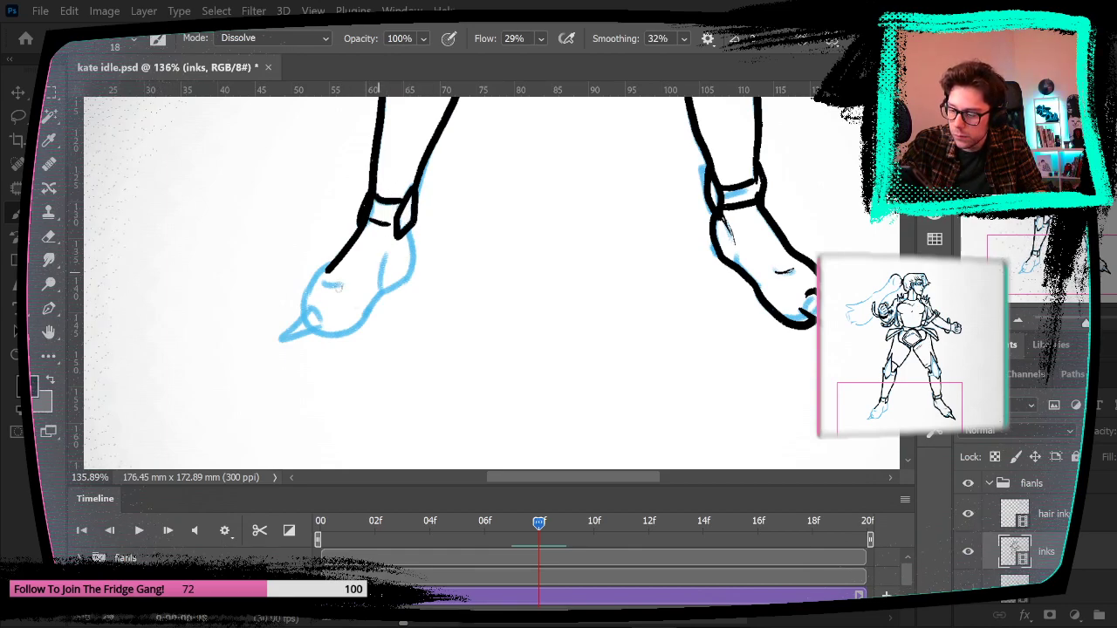
# Step: Ink the outline and pointed claw of the ponytail-side foot and add crease lines on it
pyautogui.moveTo(325, 272); pyautogui.dragTo(274, 344)
pyautogui.moveTo(274, 344)
pyautogui.mouseDown()
pyautogui.moveTo(326, 319)
pyautogui.moveTo(314, 309)
pyautogui.moveTo(351, 325)
pyautogui.moveTo(377, 295)
pyautogui.mouseUp()
pyautogui.hotkey('ctrl', 'z')
pyautogui.moveTo(310, 328)
pyautogui.mouseDown()
pyautogui.moveTo(347, 337)
pyautogui.moveTo(387, 284)
pyautogui.moveTo(409, 280)
pyautogui.moveTo(408, 223)
pyautogui.mouseUp()
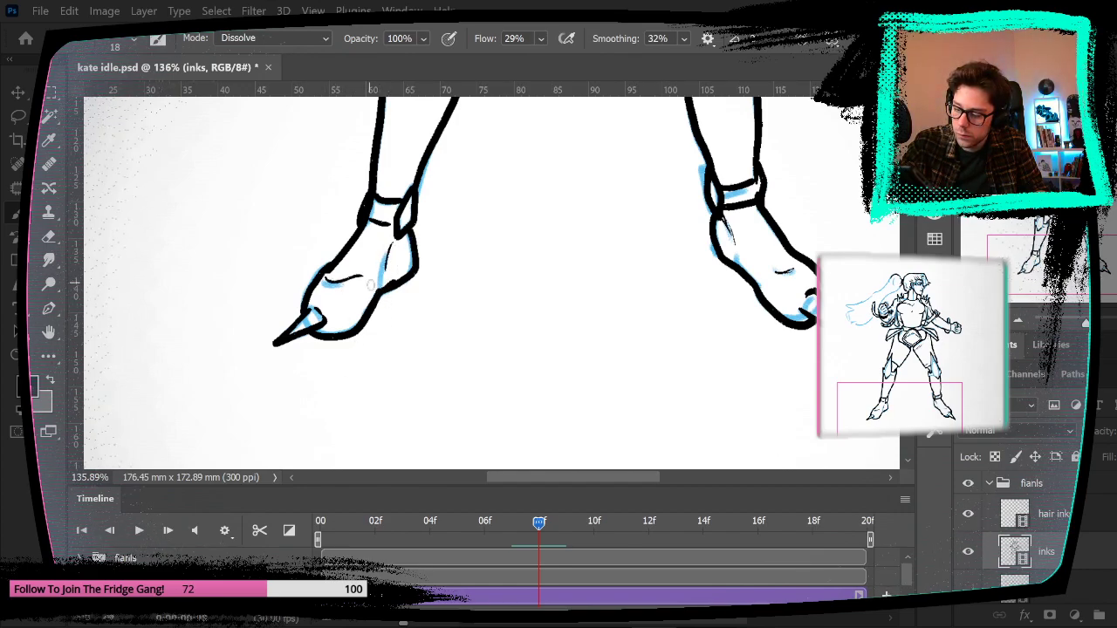
# Step: Fit the whole canvas in view and flip between frames 7 and 8 to compare the inked legs
pyautogui.click(313, 11)
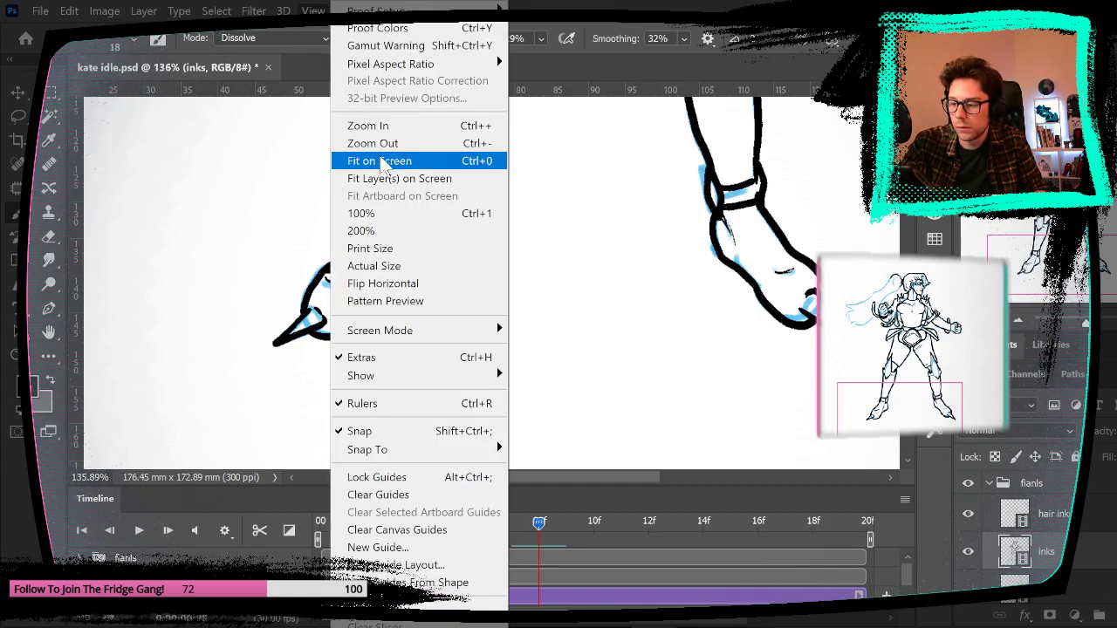
pyautogui.click(375, 159)
pyautogui.press('Left')
pyautogui.press('Right')
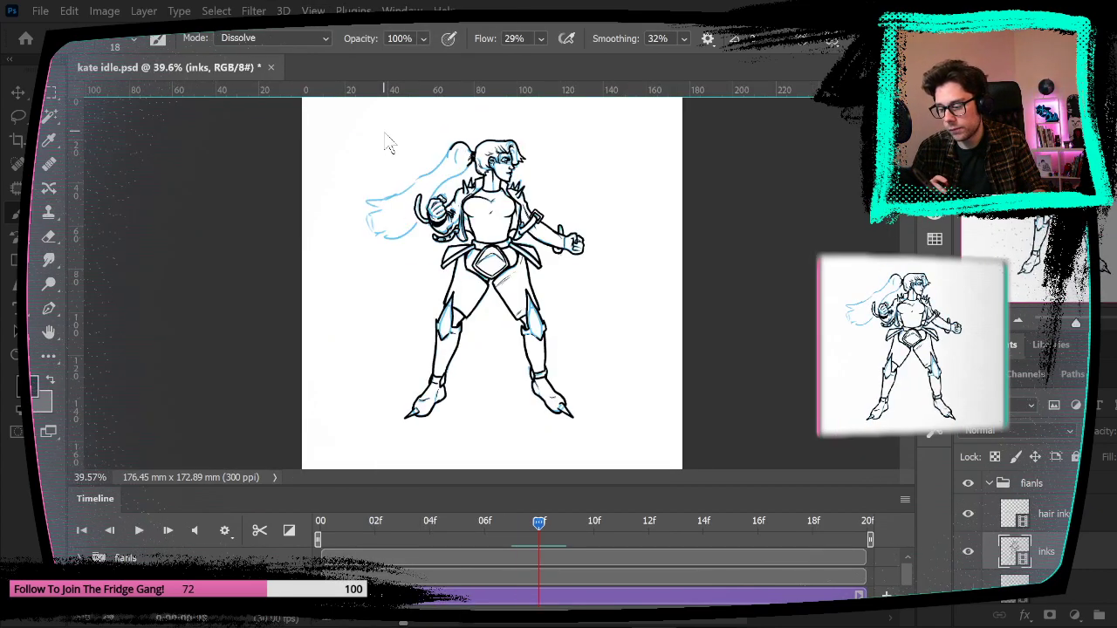
pyautogui.press('Left')
pyautogui.press('Right')
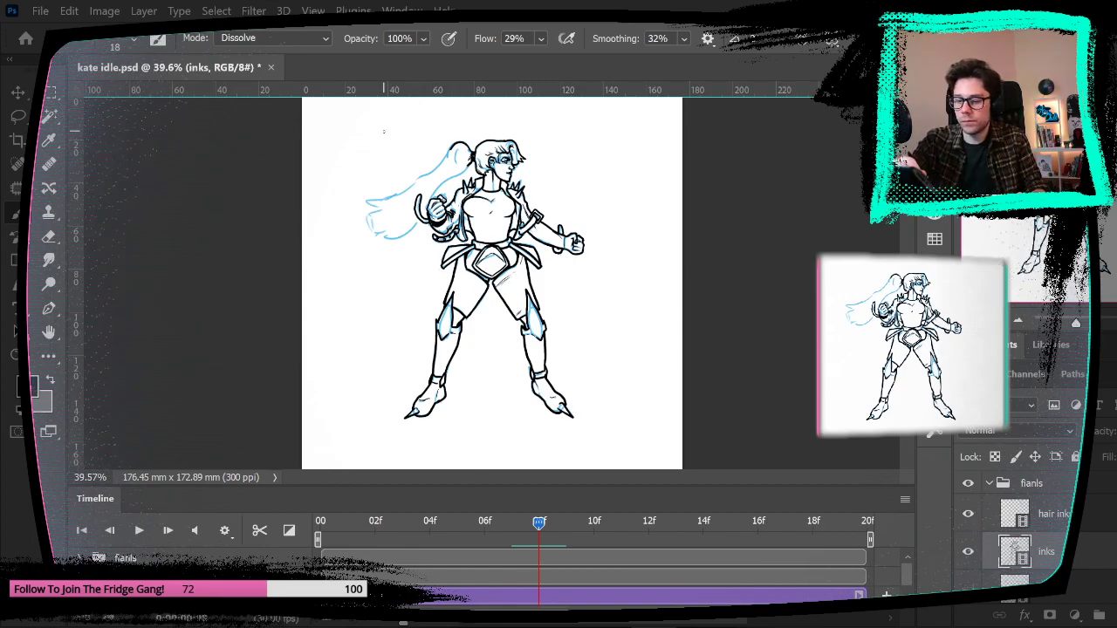
# Step: Add thin crease lines along the upper thigh and above the knee on the ponytail-side leg
pyautogui.press('z')
pyautogui.moveTo(458, 271); pyautogui.dragTo(506, 272)
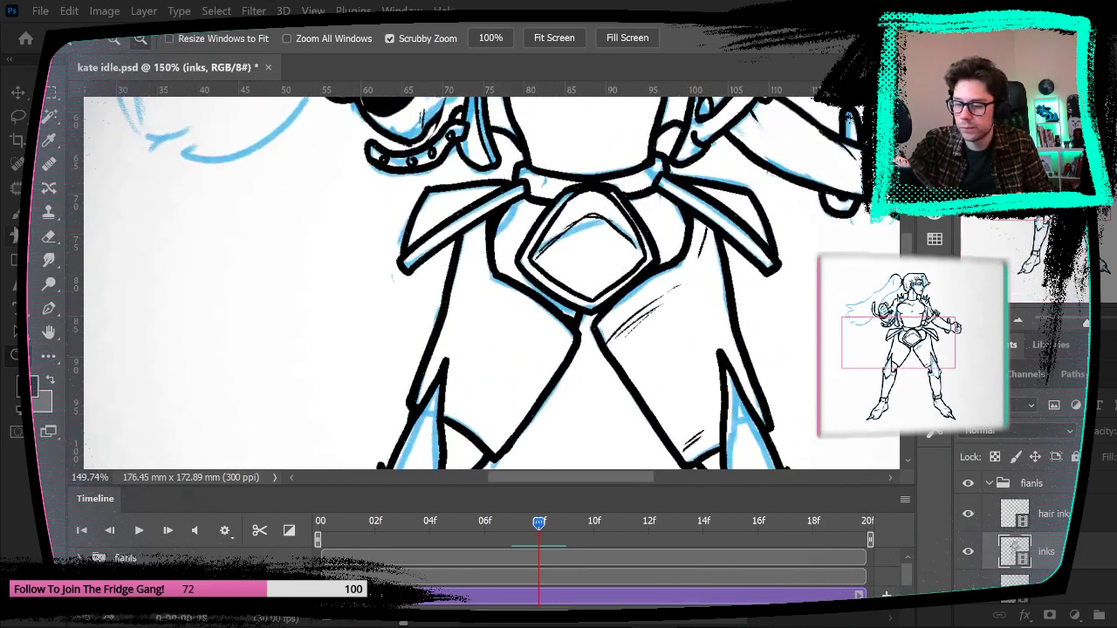
pyautogui.press('b')
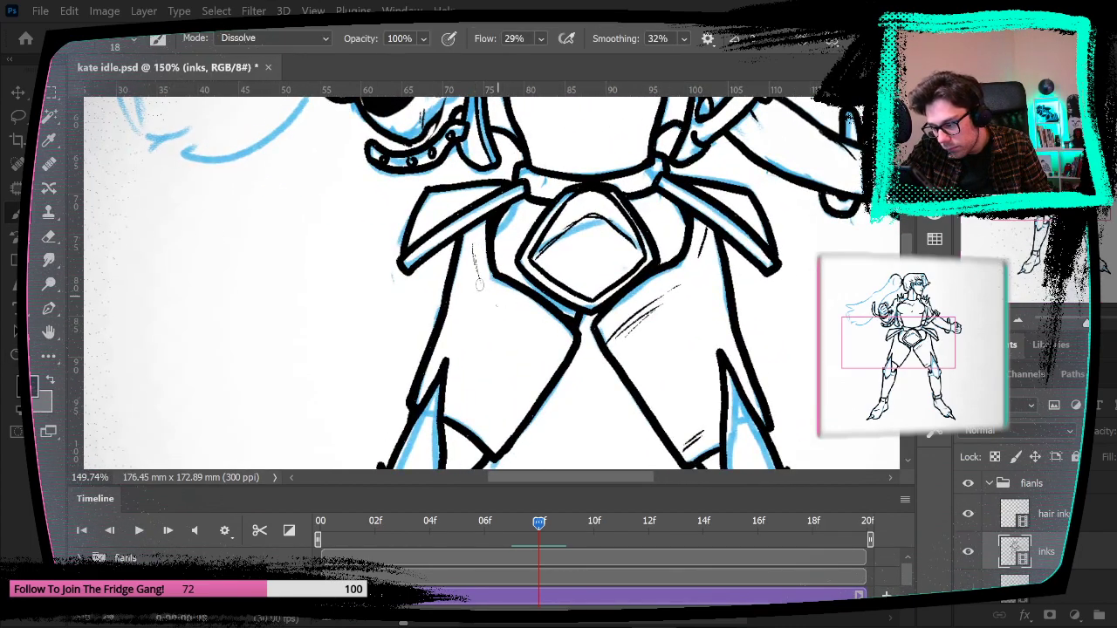
pyautogui.moveTo(480, 292); pyautogui.dragTo(549, 338)
pyautogui.moveTo(459, 406); pyautogui.dragTo(477, 419)
# Step: Flip back and forth between frames 7 and 8 at full view to check the completed body inks
pyautogui.press('Left')
pyautogui.press('Right')
pyautogui.click(313, 11)
pyautogui.click(397, 155)
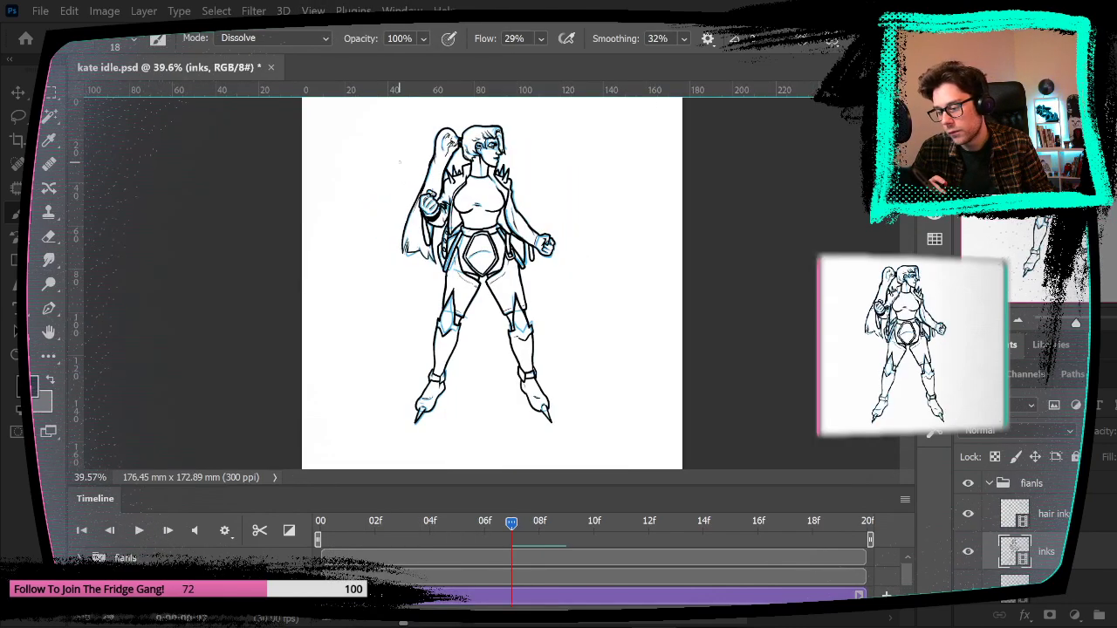
pyautogui.press('Right')
pyautogui.press('Left')
pyautogui.press('Right')
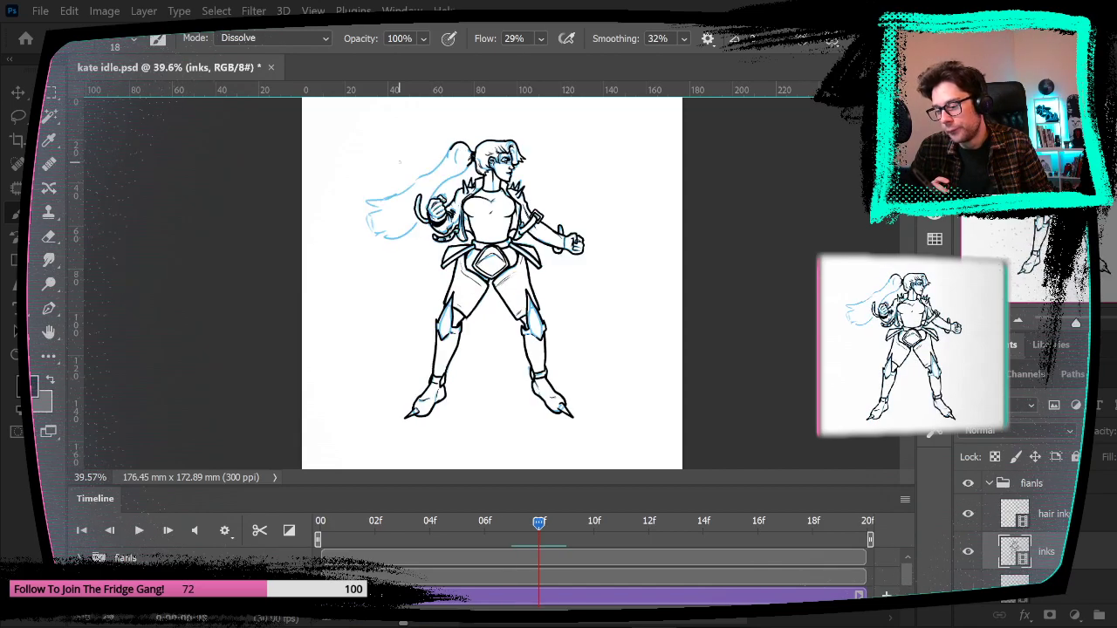
# Step: Step back through the inked frames to frame 2, play the whole animation once and stop near frame 7 to review it
pyautogui.press('Left')
pyautogui.press('Left')
pyautogui.press('Left')
pyautogui.press('Left')
pyautogui.press('Left')
pyautogui.press('Left')
pyautogui.press('Left')
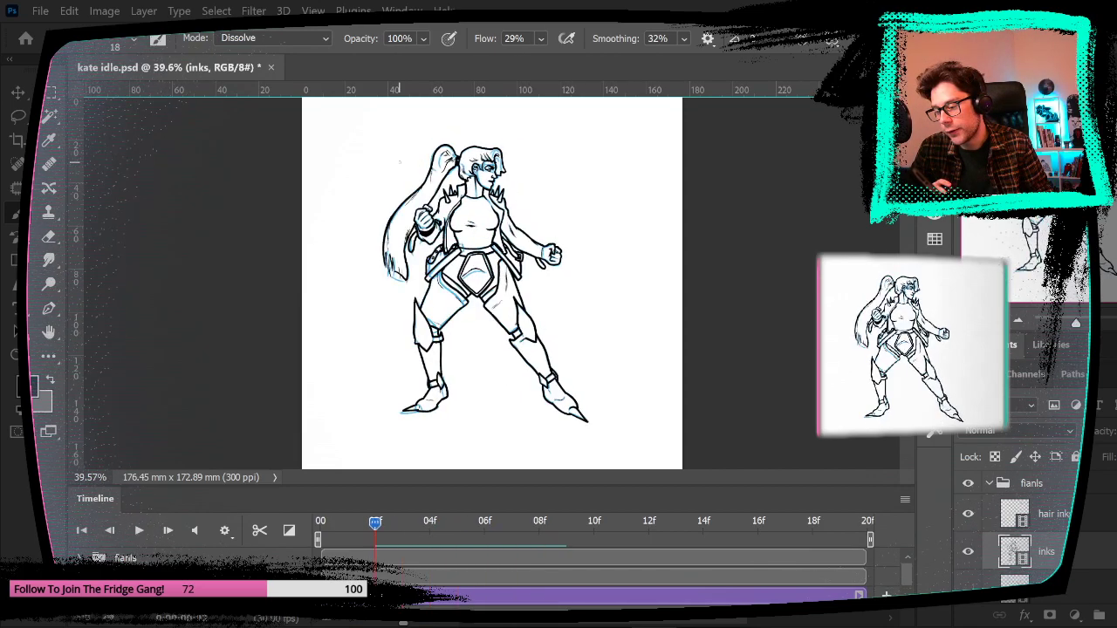
pyautogui.press('space')
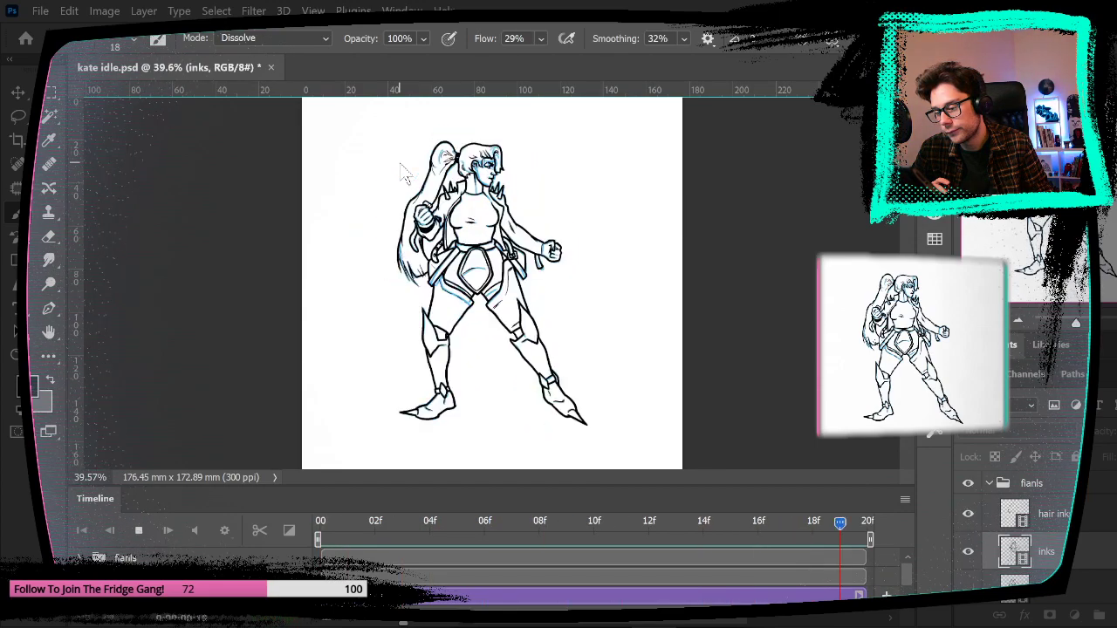
pyautogui.press('space')
pyautogui.press('Left')
pyautogui.press('Left')
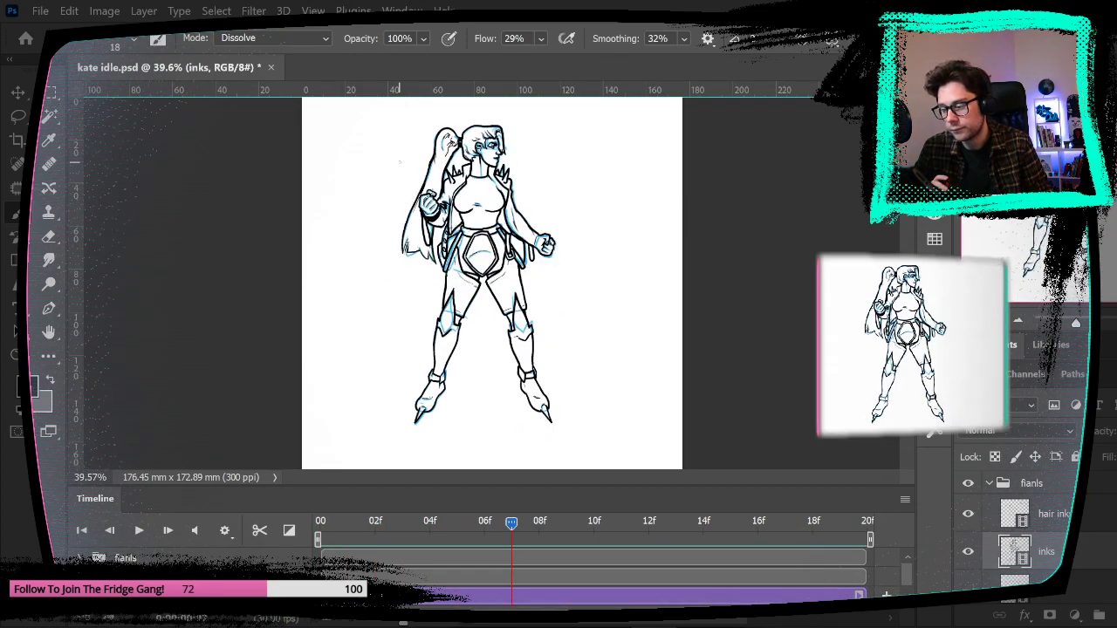
# Step: On the hair inks layer at frame 8, ink the ponytail's underside and the lower points of its tip
pyautogui.press('Right')
pyautogui.press('z')
pyautogui.moveTo(466, 151); pyautogui.dragTo(555, 154)
pyautogui.click(1012, 515)
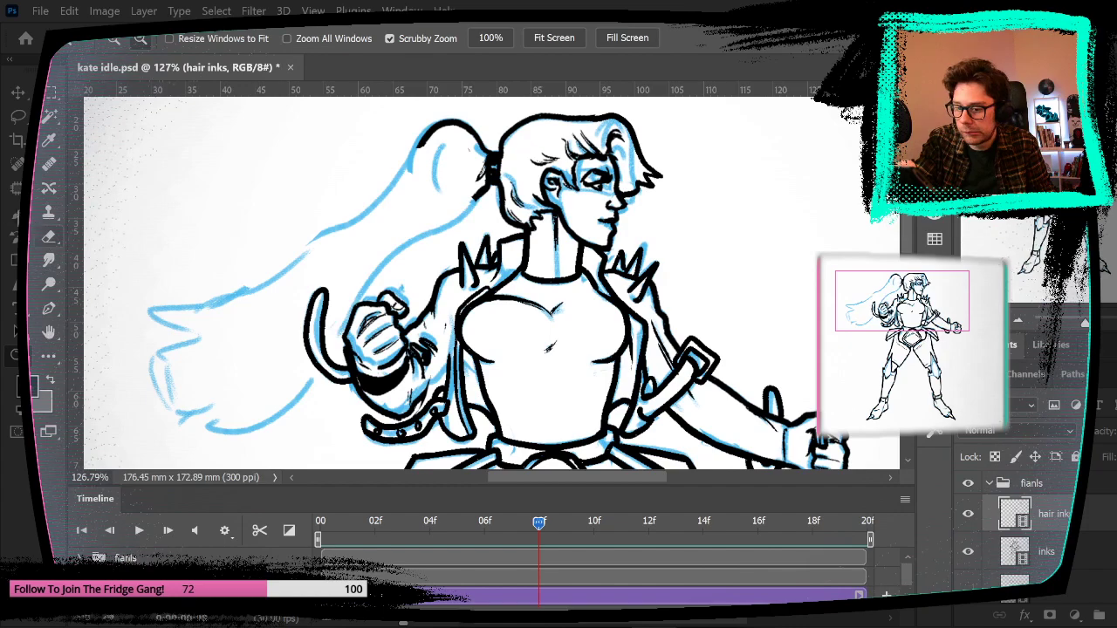
pyautogui.press('b')
pyautogui.moveTo(442, 365); pyautogui.dragTo(537, 295)
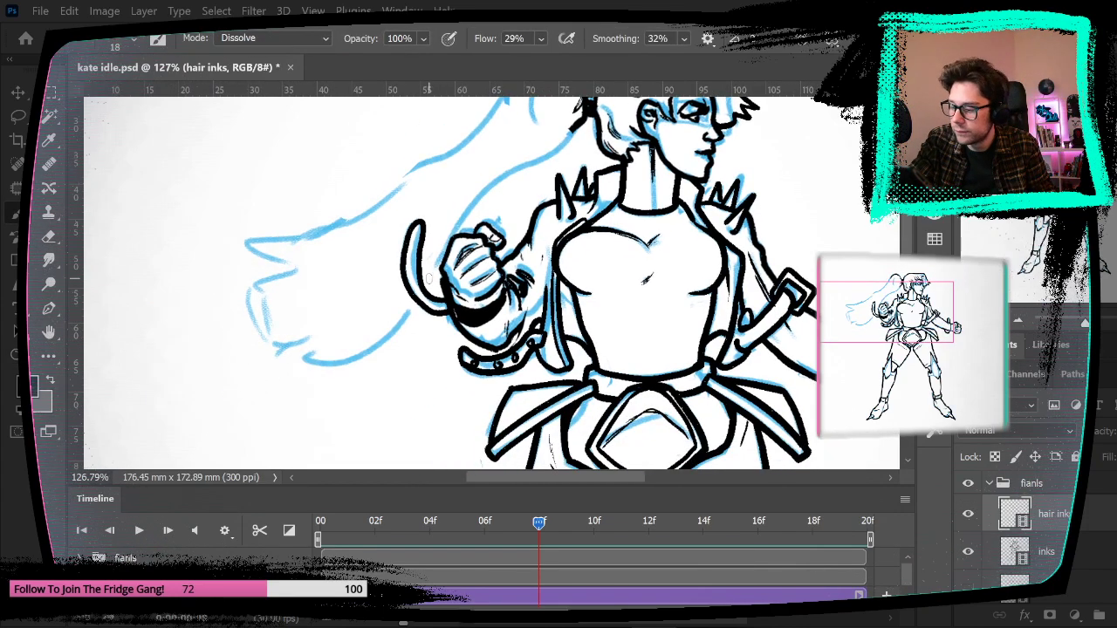
pyautogui.moveTo(447, 251)
pyautogui.mouseDown()
pyautogui.moveTo(494, 185)
pyautogui.moveTo(578, 124)
pyautogui.mouseUp()
pyautogui.moveTo(403, 317); pyautogui.dragTo(293, 358)
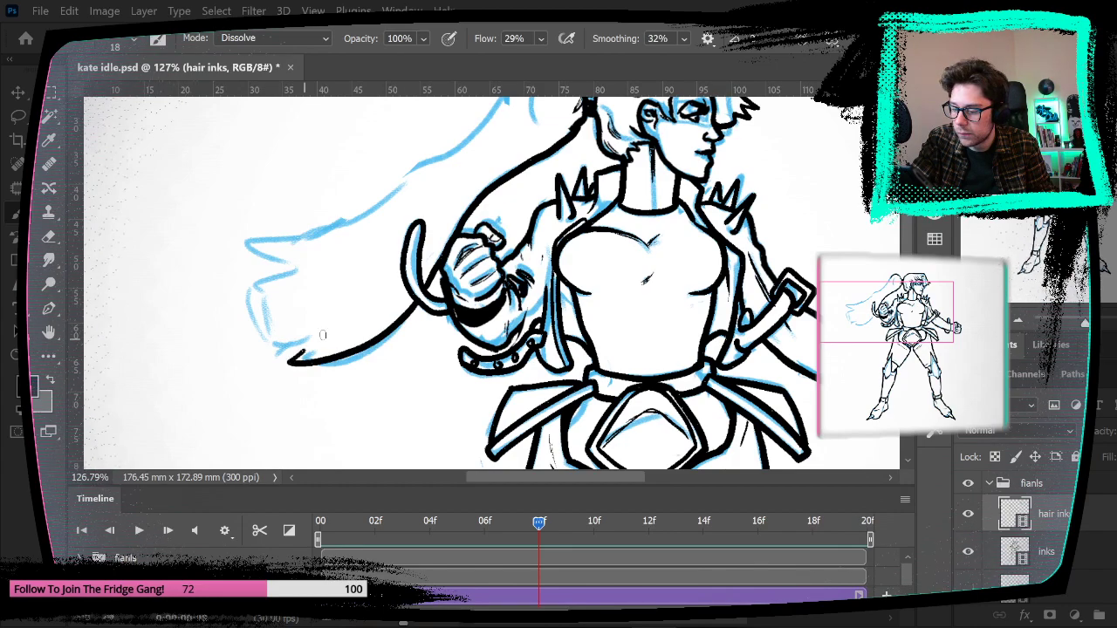
pyautogui.moveTo(263, 281); pyautogui.dragTo(277, 349)
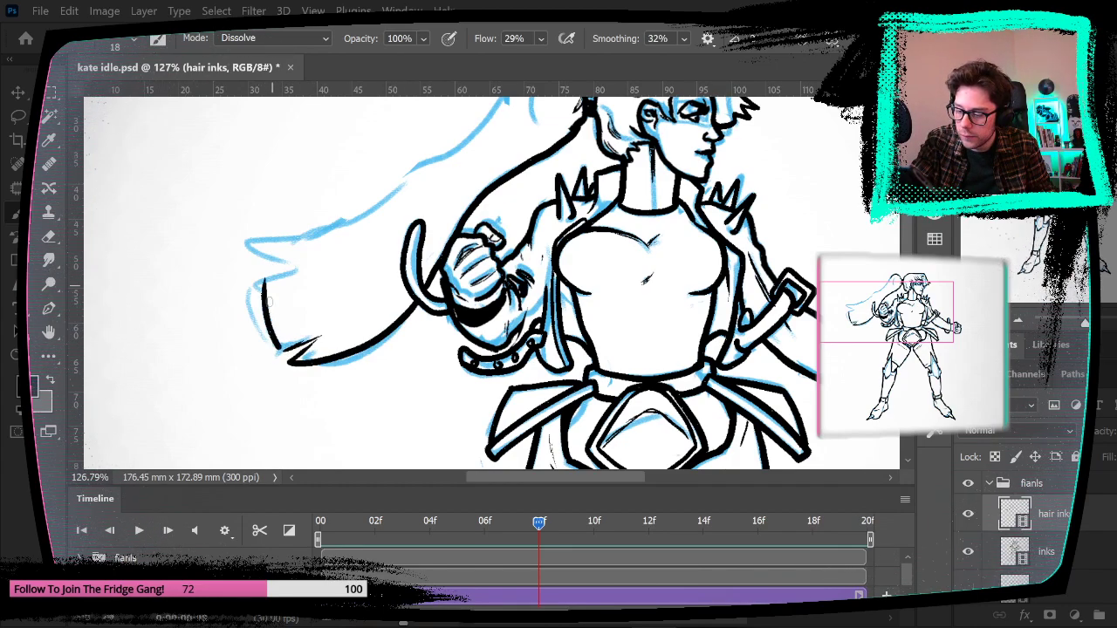
# Step: Ink the jagged upper tip of the ponytail and its upper edge up to the crown near the hair tie
pyautogui.moveTo(253, 289)
pyautogui.mouseDown()
pyautogui.moveTo(316, 247)
pyautogui.moveTo(250, 251)
pyautogui.moveTo(244, 238)
pyautogui.moveTo(287, 237)
pyautogui.moveTo(456, 158)
pyautogui.moveTo(295, 237)
pyautogui.mouseUp()
pyautogui.hotkey('ctrl', 'z')
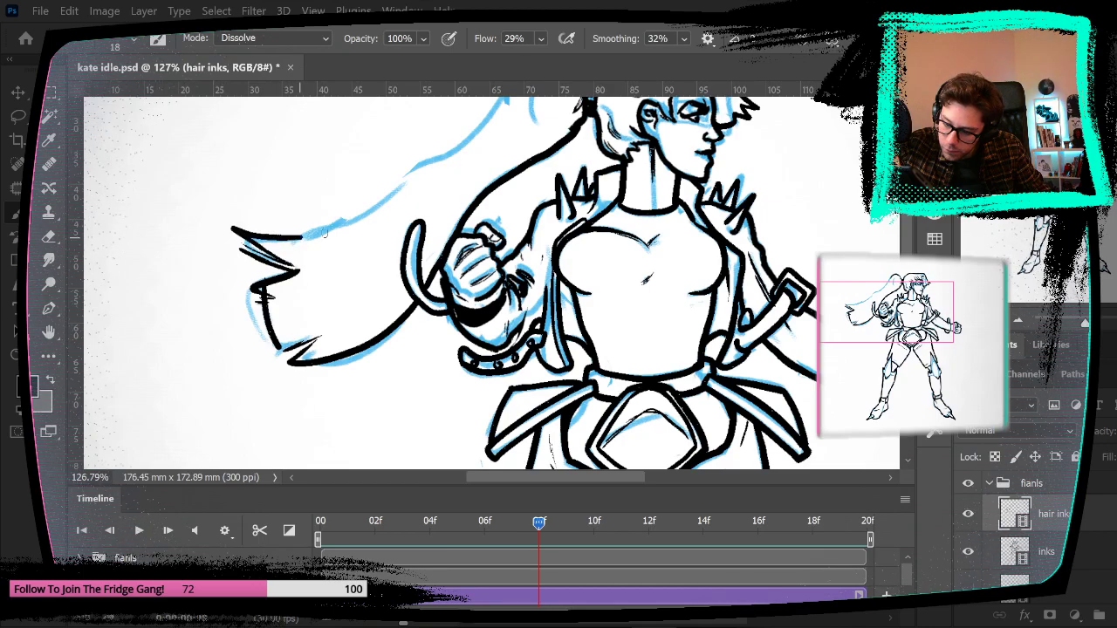
pyautogui.moveTo(398, 326); pyautogui.dragTo(370, 402)
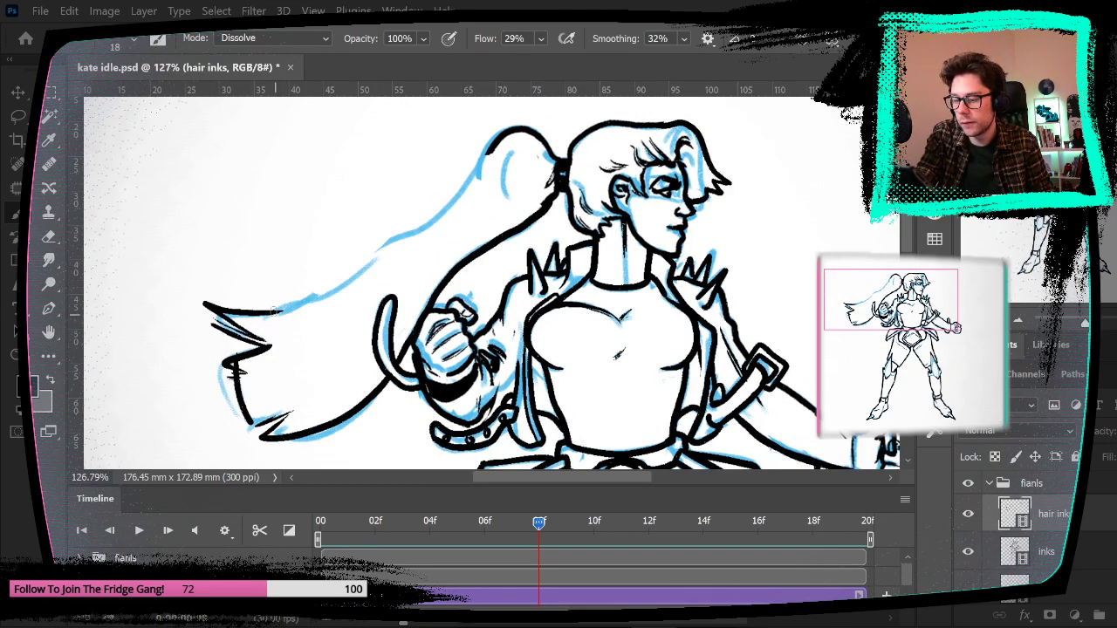
pyautogui.moveTo(342, 283)
pyautogui.mouseDown()
pyautogui.moveTo(439, 215)
pyautogui.moveTo(427, 225)
pyautogui.moveTo(483, 159)
pyautogui.mouseUp()
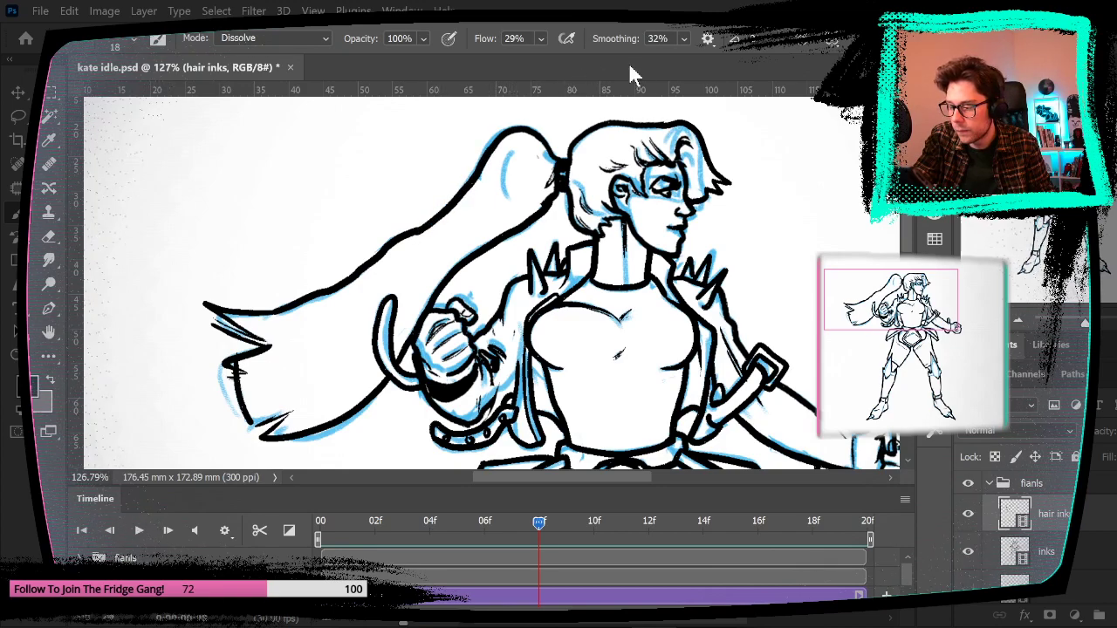
# Step: Add small curved strand details inside the ponytail beside the hair tie, using frame 7 as reference
pyautogui.press('Left')
pyautogui.press('Right')
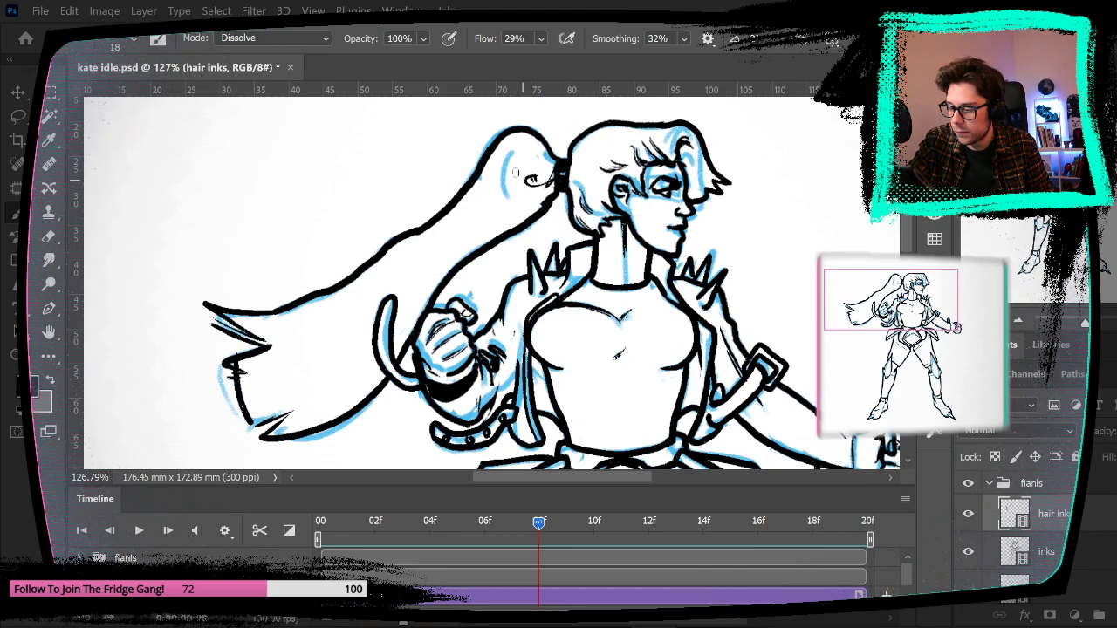
pyautogui.press('Left')
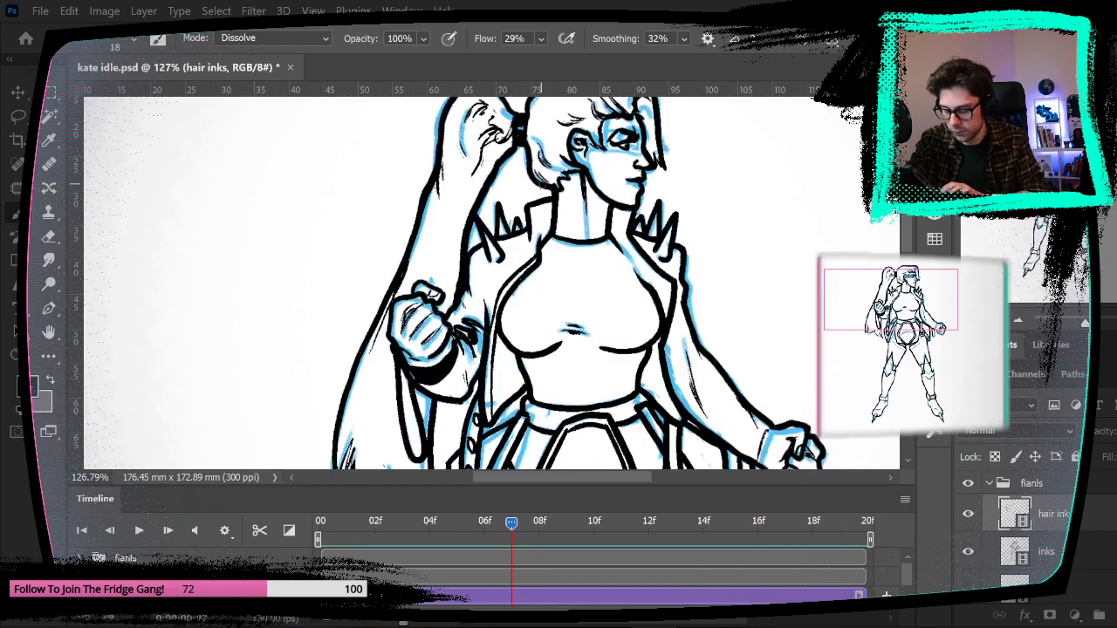
pyautogui.press('Right')
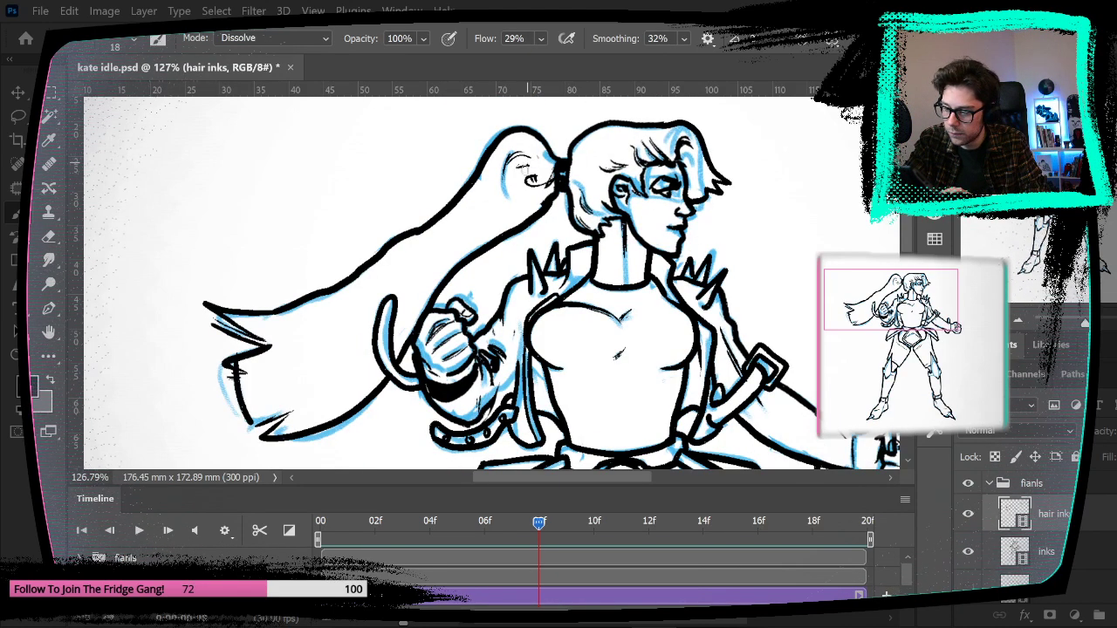
# Step: Add thin strand lines along the middle and lower ponytail, comparing against the hair in frame 7
pyautogui.moveTo(474, 232); pyautogui.dragTo(521, 195)
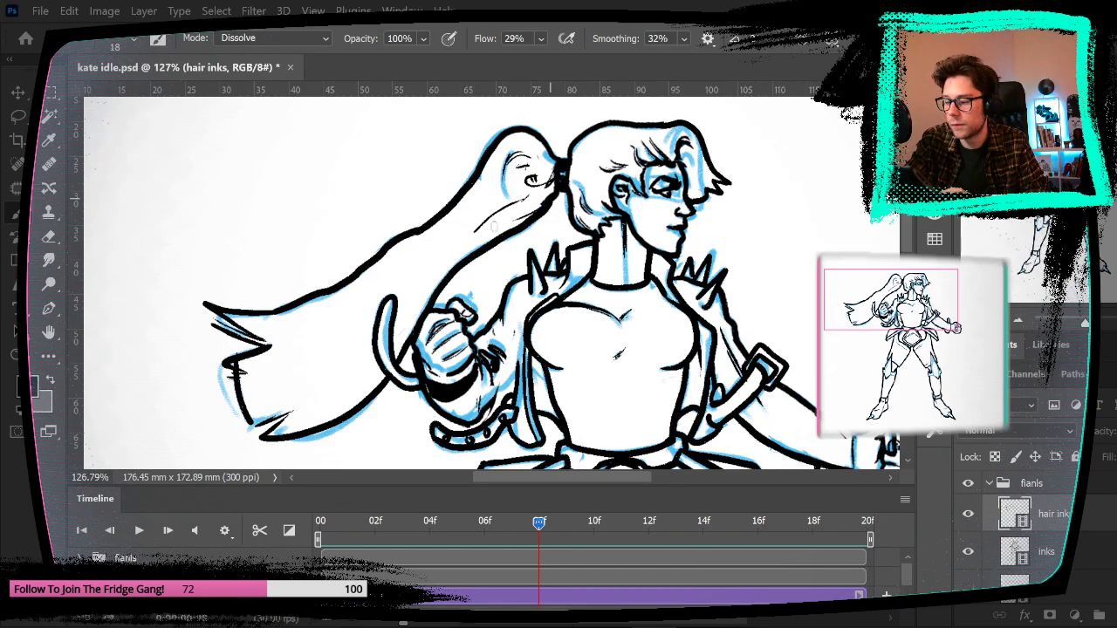
pyautogui.press('Left')
pyautogui.press('Right')
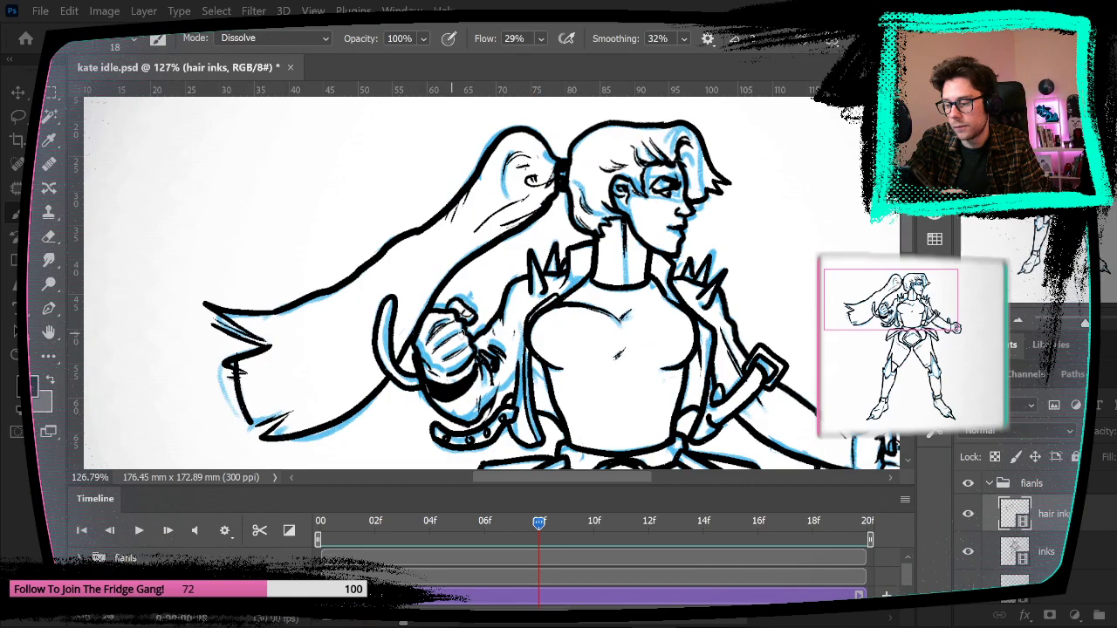
pyautogui.press('Left')
pyautogui.press('Right')
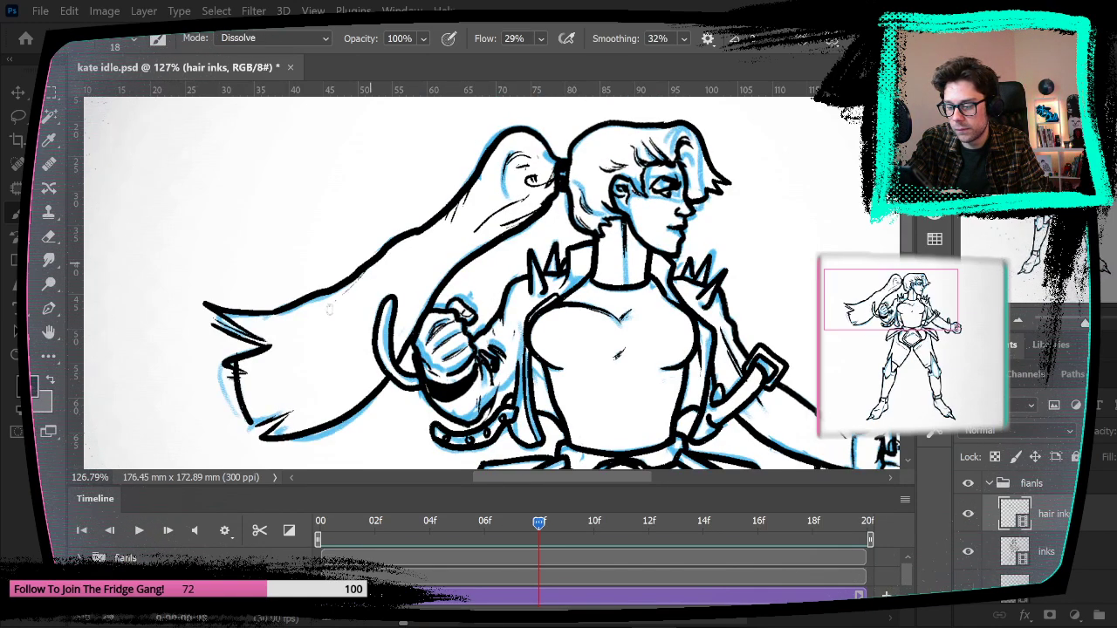
pyautogui.press('Left')
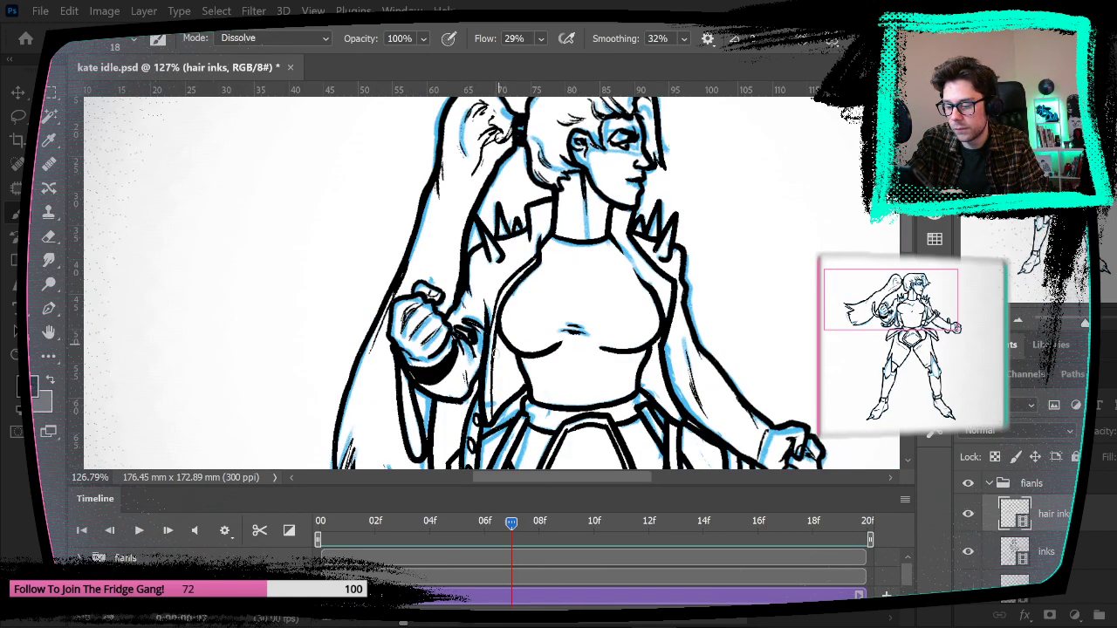
pyautogui.press('Right')
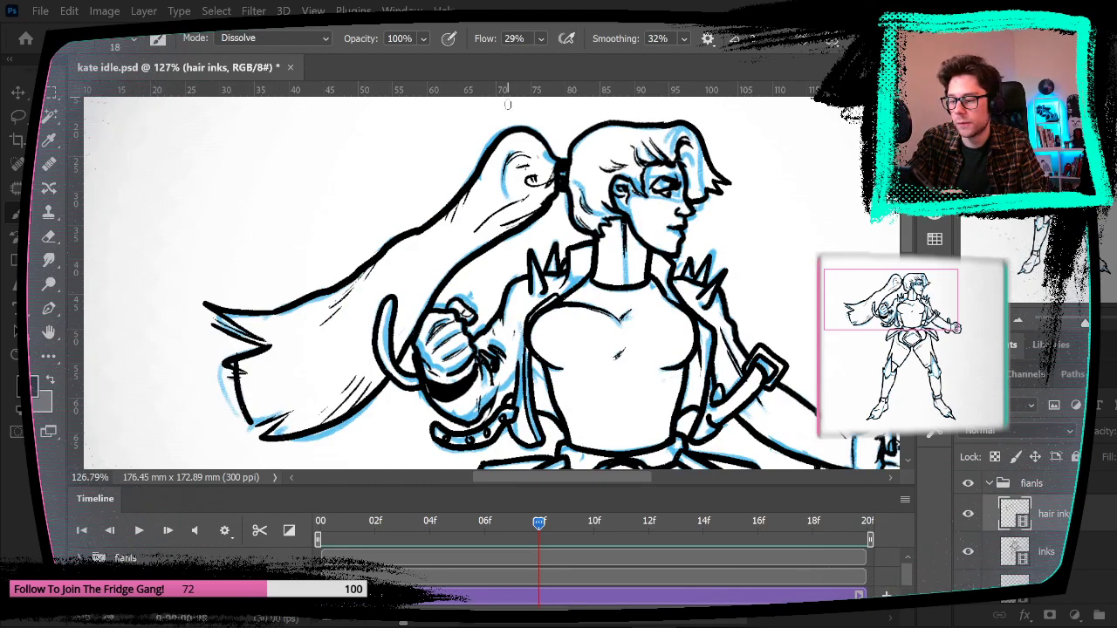
# Step: Fit the whole canvas in view and flip between frames 7 and 8 to compare the inked ponytail
pyautogui.click(312, 11)
pyautogui.click(375, 157)
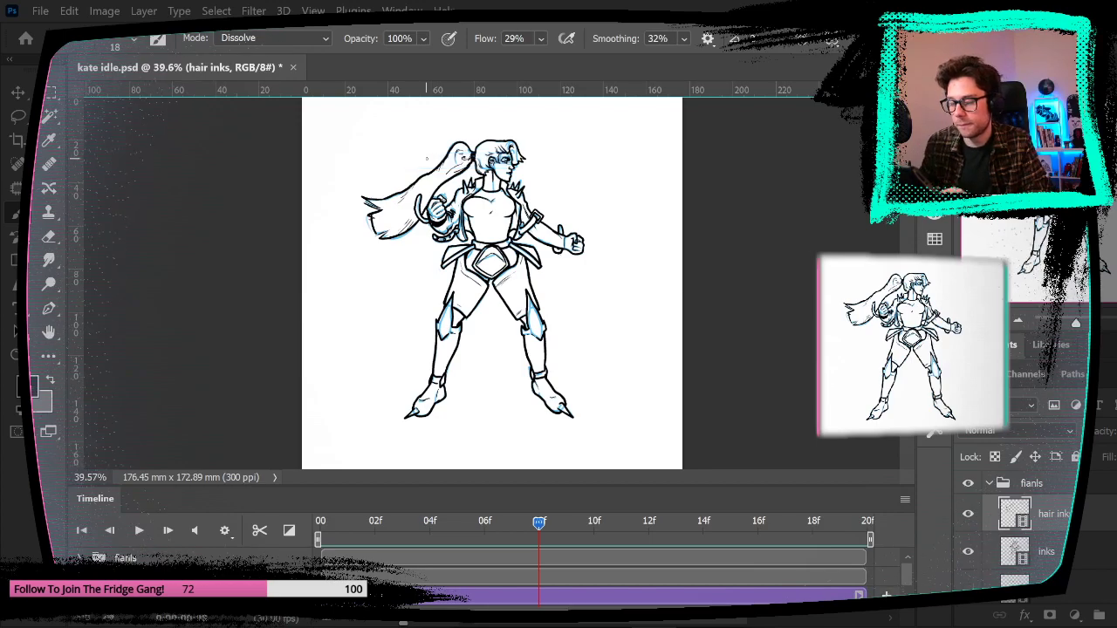
pyautogui.press('Left')
pyautogui.press('Right')
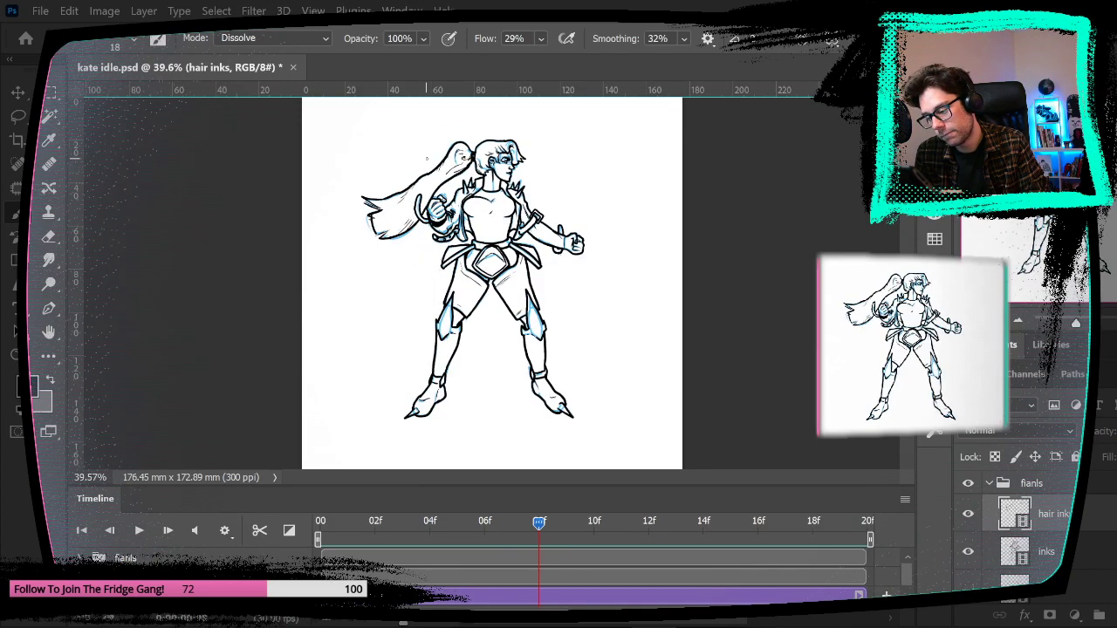
# Step: Copy the hair inks around the figure from frame 8, paste them into frame 9 and return to frame 8
pyautogui.click(54, 94)
pyautogui.moveTo(346, 128); pyautogui.dragTo(636, 433)
pyautogui.hotkey('ctrl', 'c')
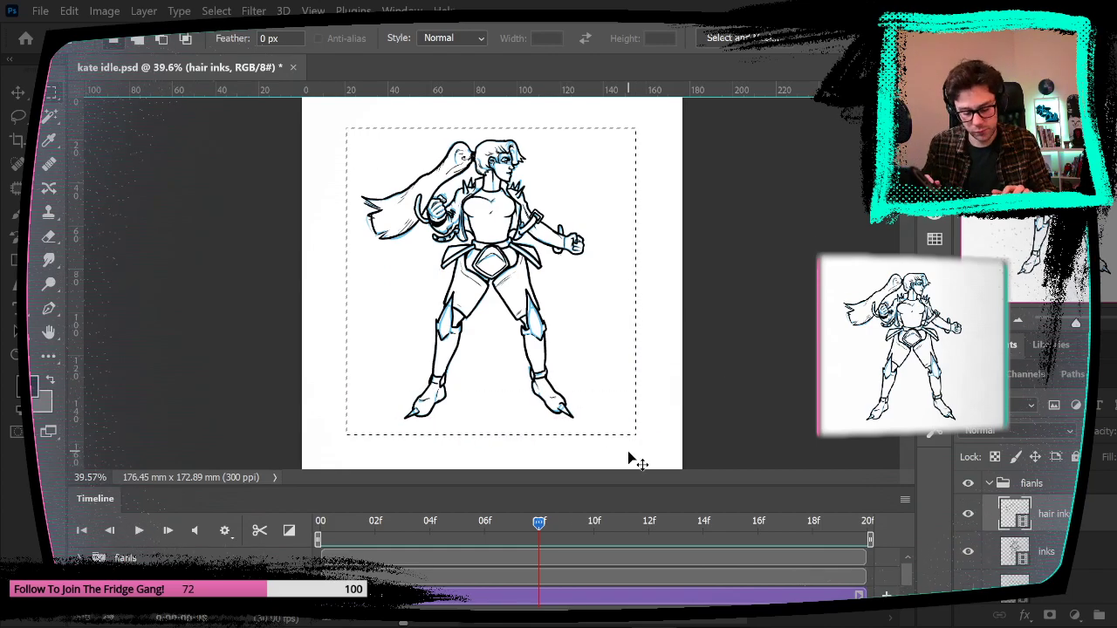
pyautogui.press('Right')
pyautogui.hotkey('ctrl', 'v')
pyautogui.press('Left')
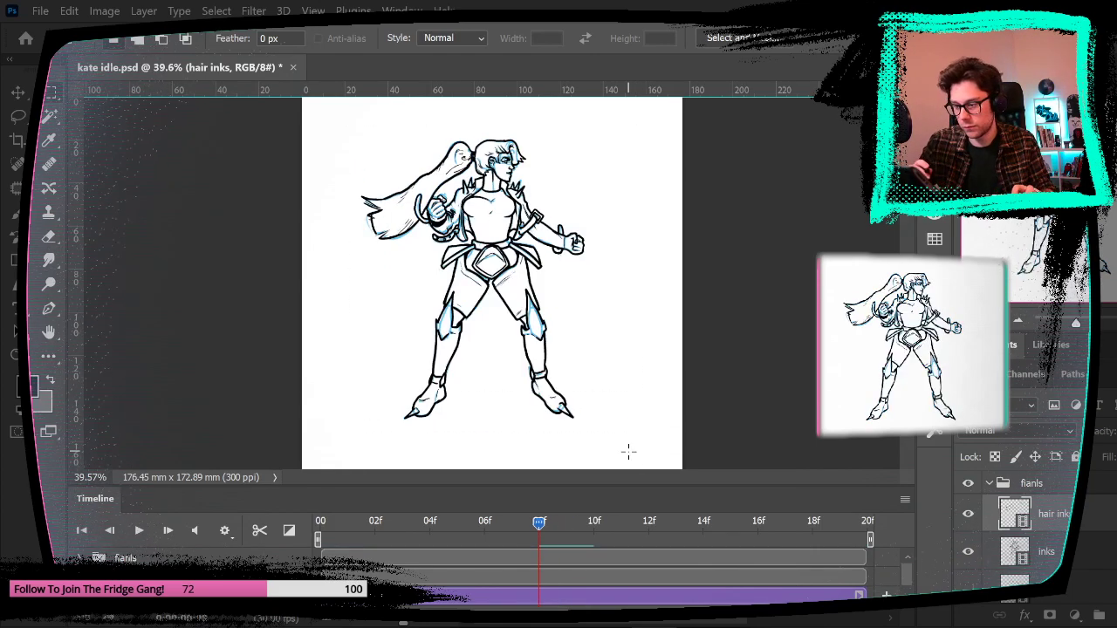
# Step: Select the figure on the inks layer at frame 8 and copy its body inks into frame 9
pyautogui.moveTo(341, 123); pyautogui.dragTo(633, 447)
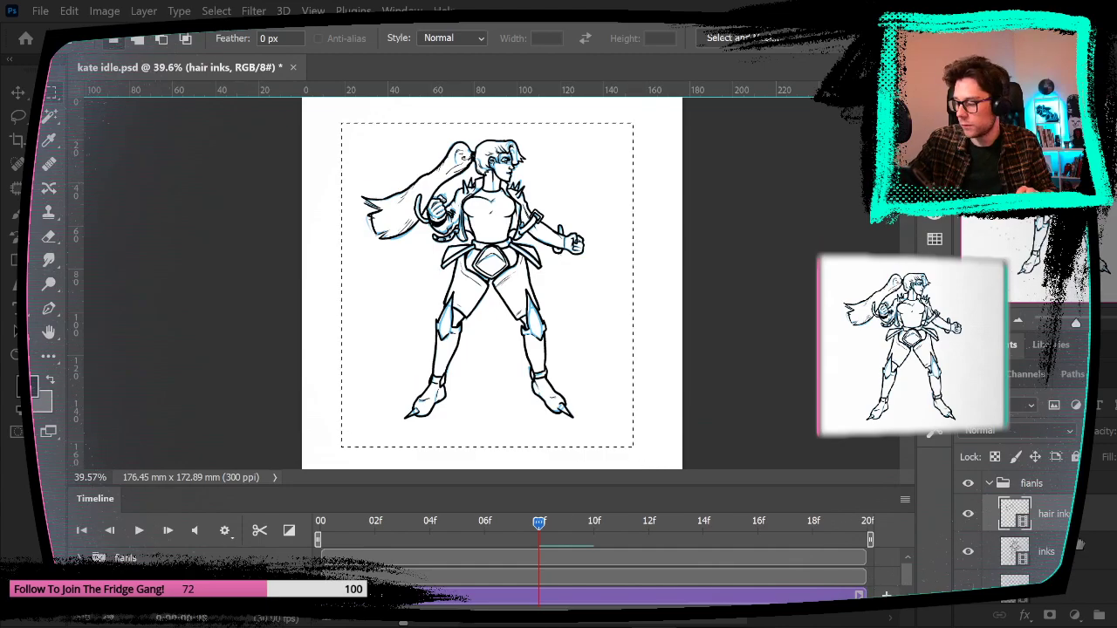
pyautogui.hotkey('alt', '[')
pyautogui.hotkey('ctrl', 'c')
pyautogui.press('Right')
pyautogui.hotkey('ctrl', 'v')
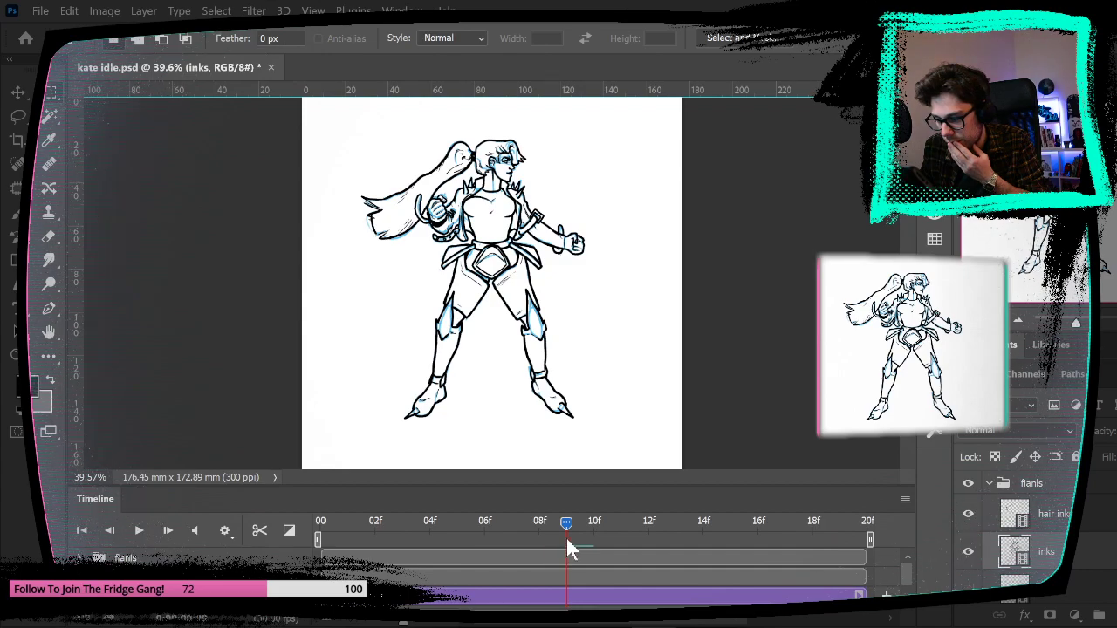
# Step: Play the animation from the first frame to review the inked frames in motion, and stop it
pyautogui.moveTo(567, 521); pyautogui.dragTo(288, 534)
pyautogui.press('space')
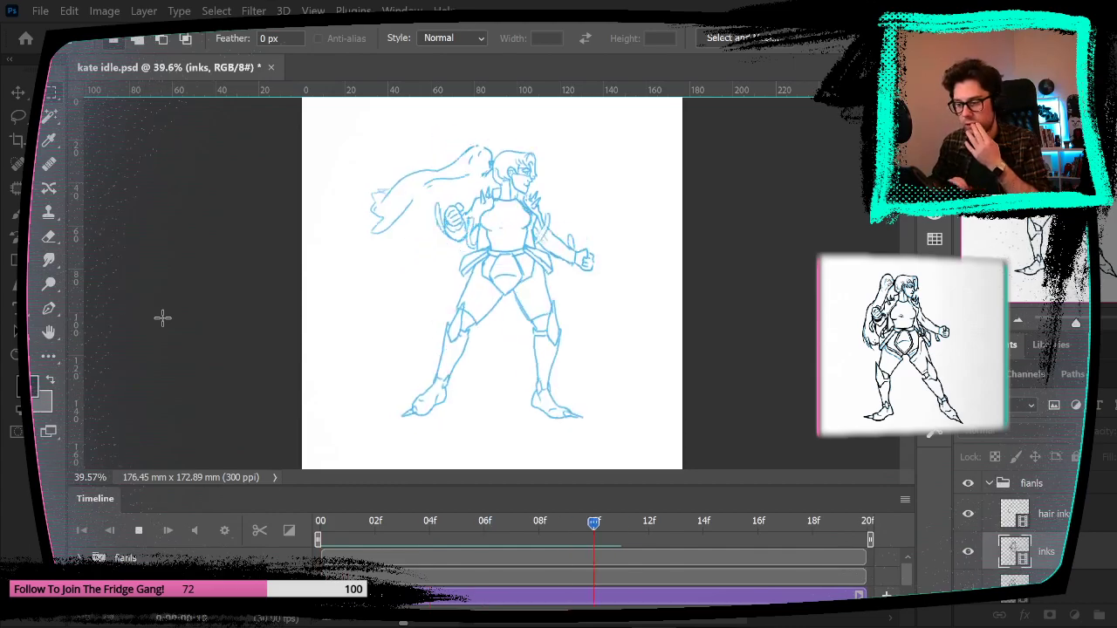
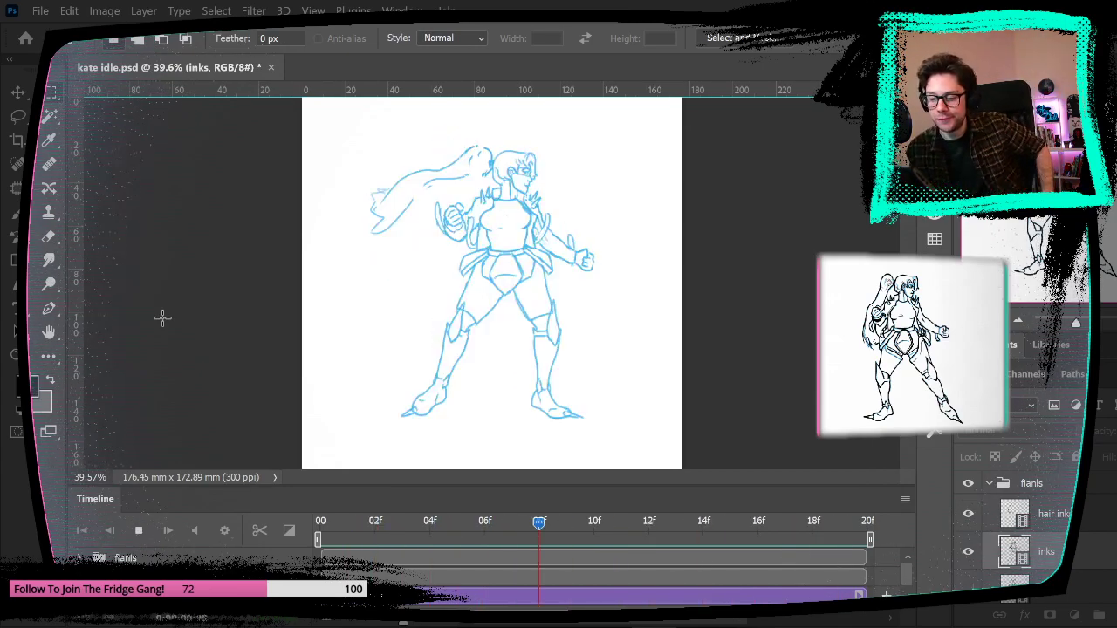
pyautogui.press('space')
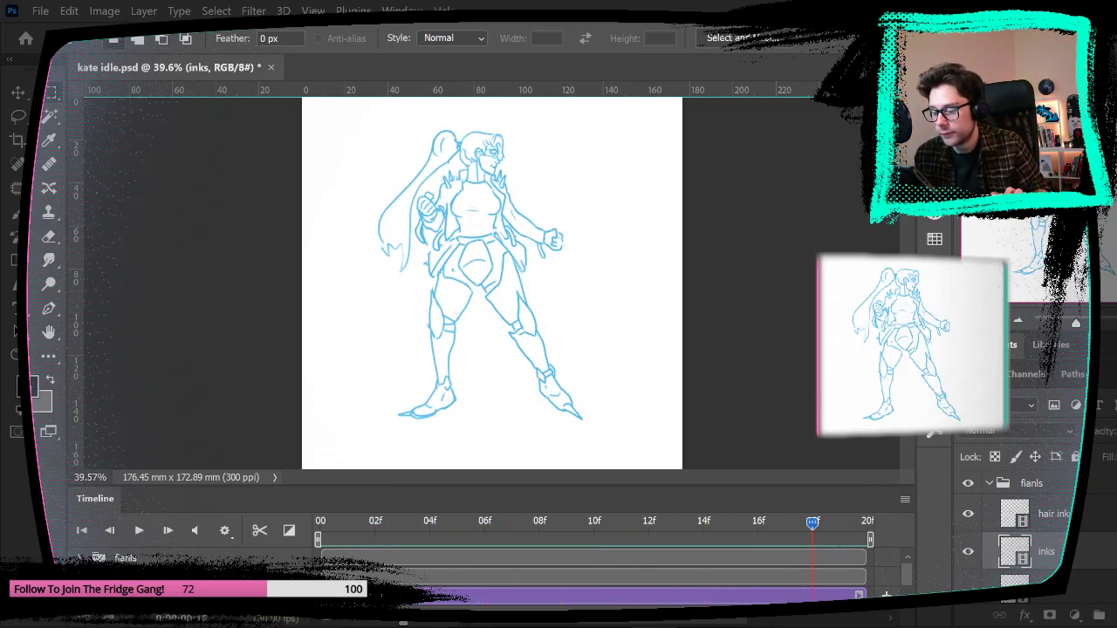
# Step: Hide the blue sketch and play the animation to review the inks on their own
pyautogui.scroll(-3, 990, 567)
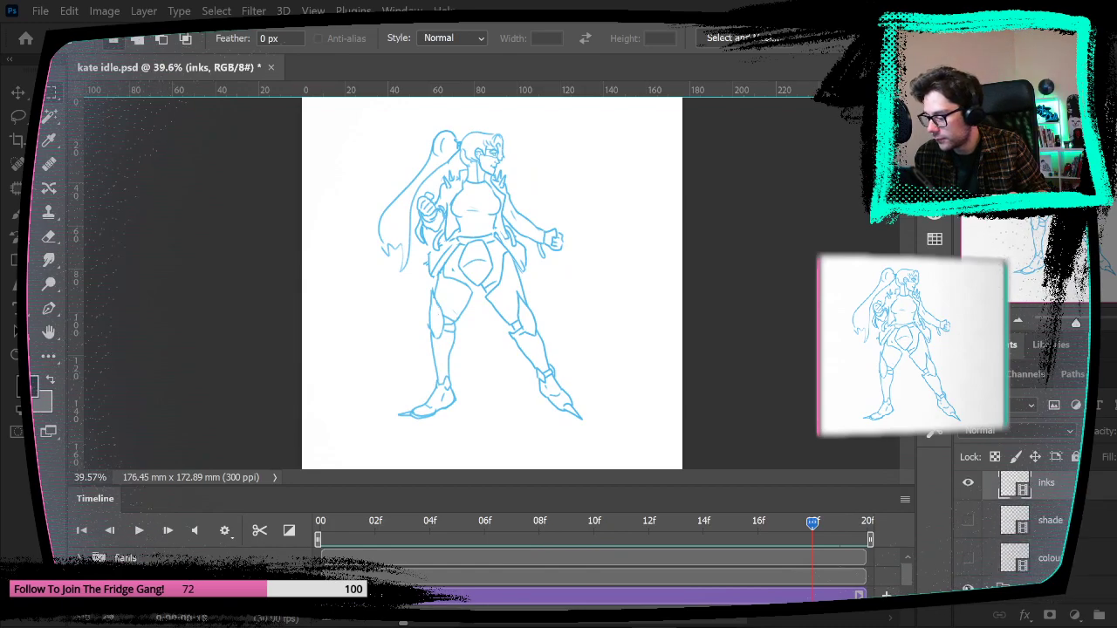
pyautogui.press('space')
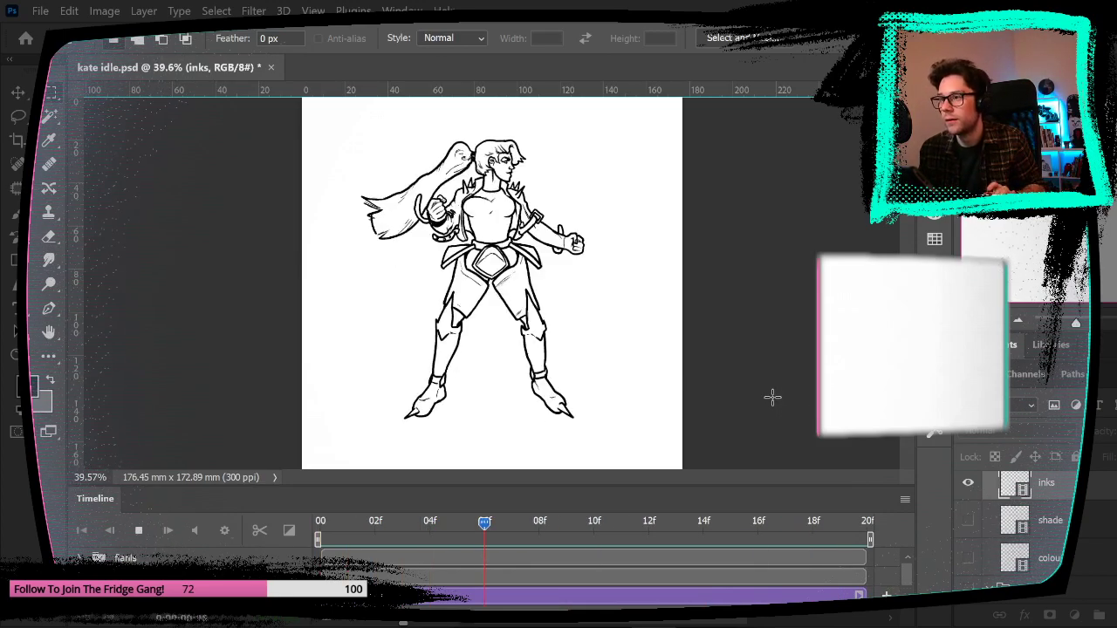
pyautogui.press('space')
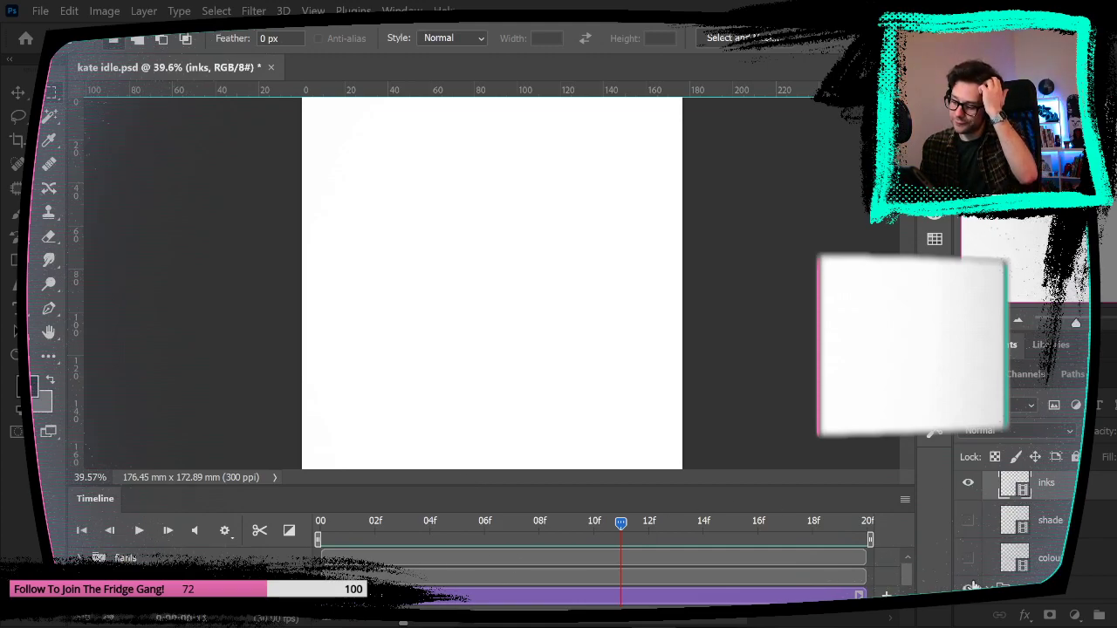
# Step: With the blue sketch shown again, replay the animation from the first frame and move the playhead to frame 10
pyautogui.moveTo(615, 521)
pyautogui.mouseDown()
pyautogui.moveTo(573, 516)
pyautogui.moveTo(594, 521)
pyautogui.moveTo(567, 526)
pyautogui.mouseUp()
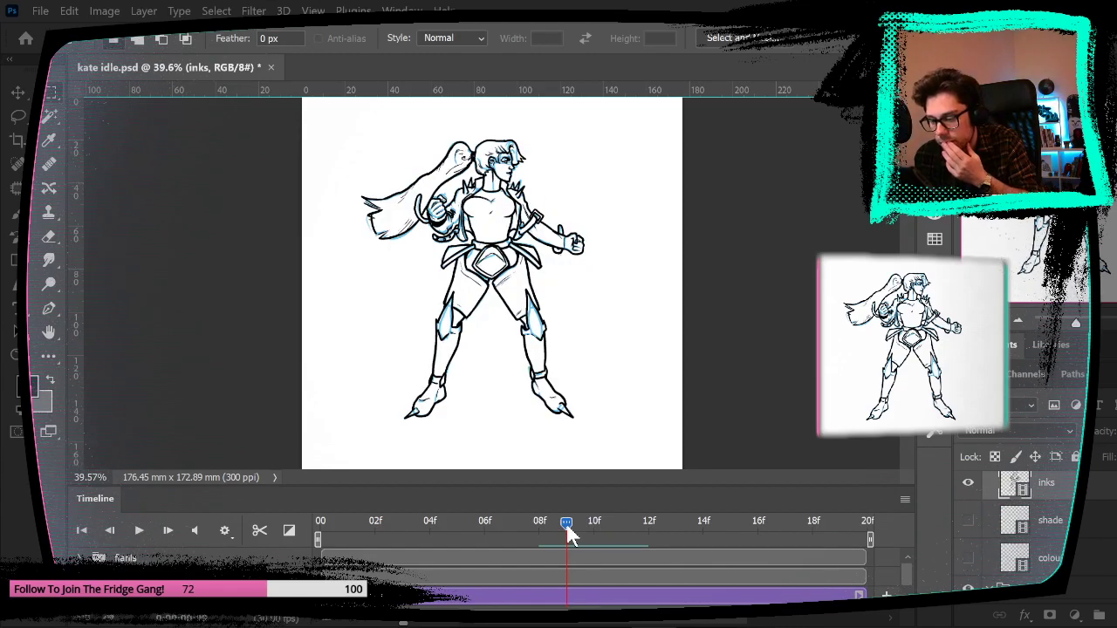
pyautogui.moveTo(567, 522)
pyautogui.mouseDown()
pyautogui.moveTo(810, 532)
pyautogui.moveTo(629, 525)
pyautogui.moveTo(641, 526)
pyautogui.moveTo(629, 534)
pyautogui.moveTo(651, 529)
pyautogui.moveTo(542, 522)
pyautogui.moveTo(672, 516)
pyautogui.moveTo(824, 537)
pyautogui.moveTo(246, 519)
pyautogui.mouseUp()
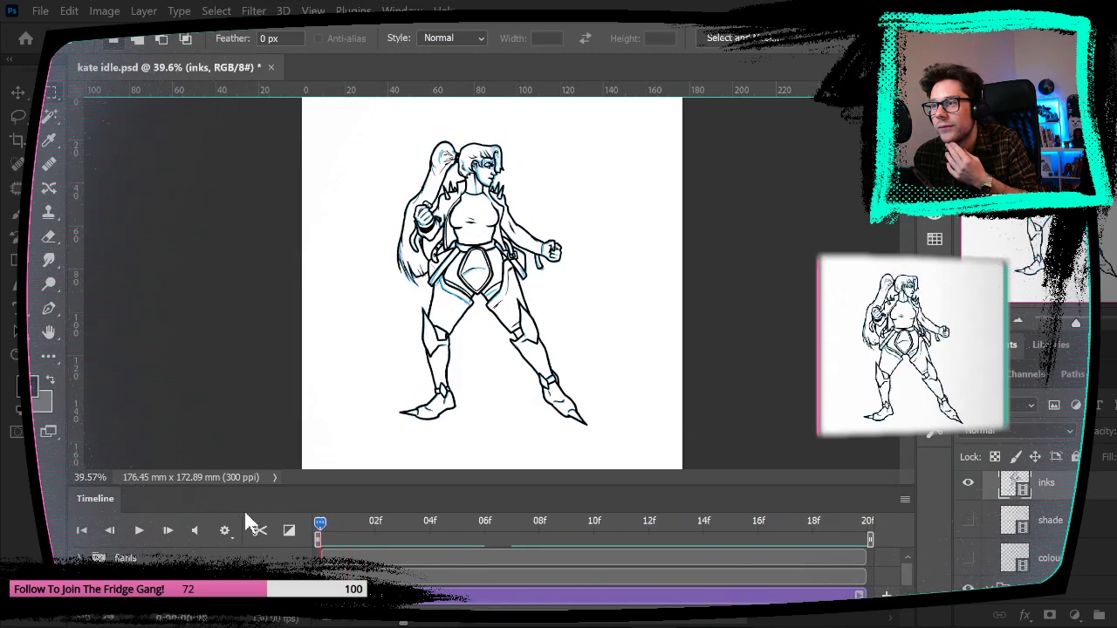
pyautogui.press('space')
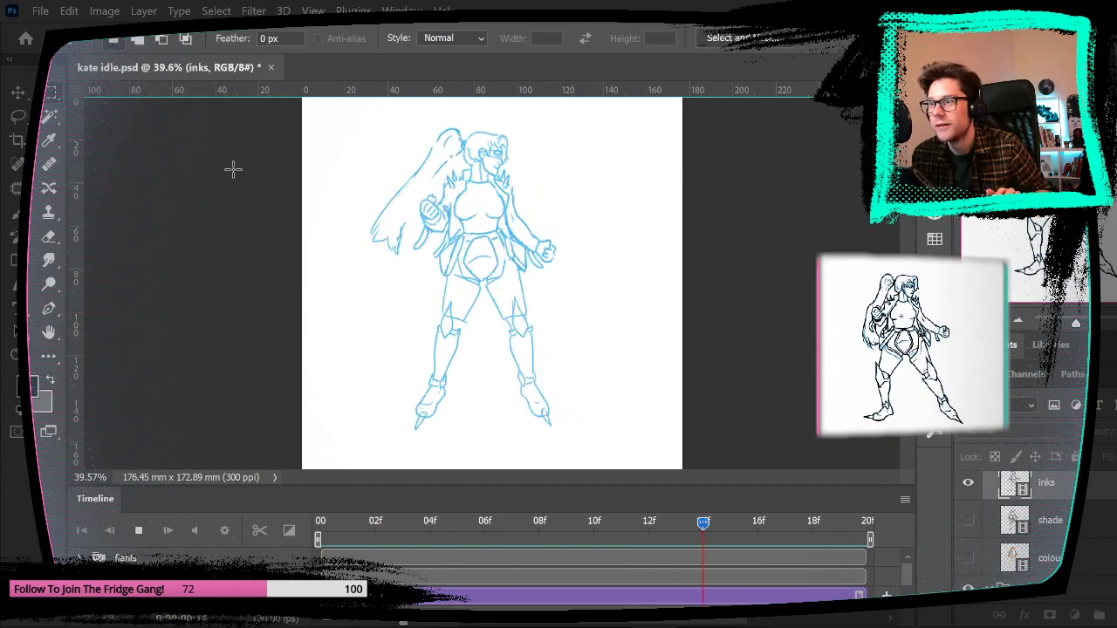
pyautogui.press('space')
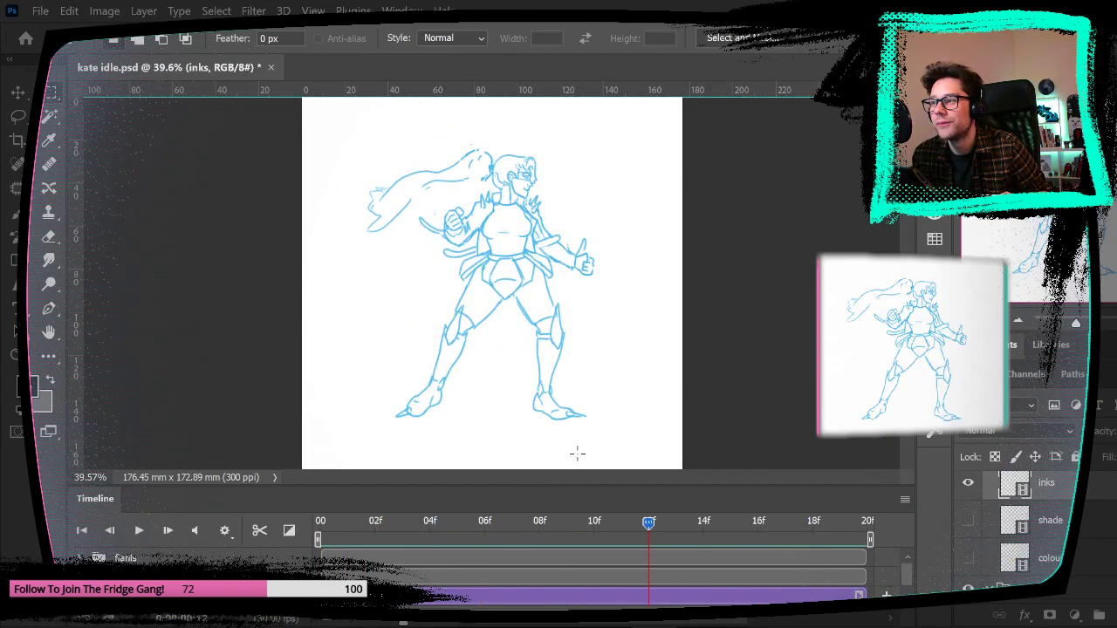
pyautogui.moveTo(604, 526)
pyautogui.mouseDown()
pyautogui.moveTo(573, 527)
pyautogui.moveTo(592, 520)
pyautogui.mouseUp()
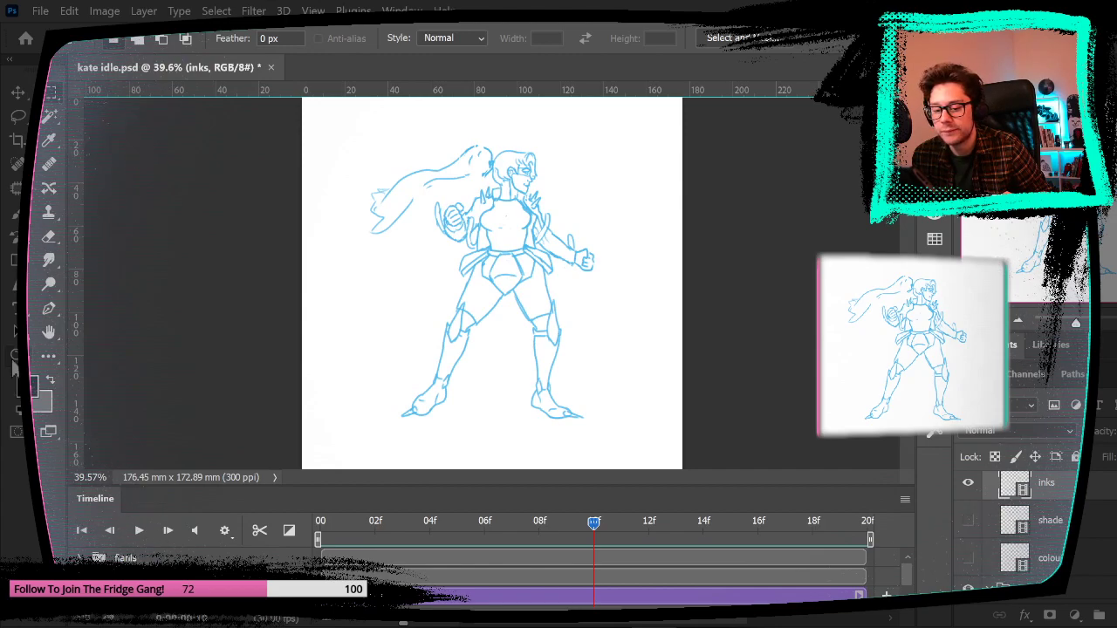
# Step: Lasso the inked head and ponytail base on the inks layer at the first frame and paste a copy into frame 10
pyautogui.press('z')
pyautogui.moveTo(510, 175); pyautogui.dragTo(593, 179)
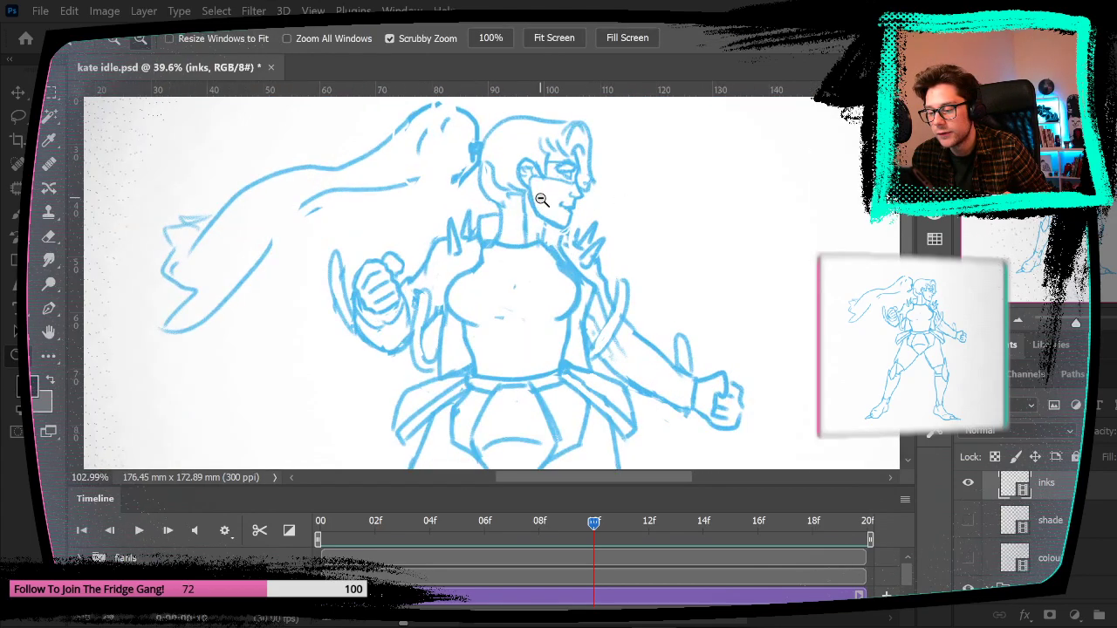
pyautogui.scroll(1, 656, 311)
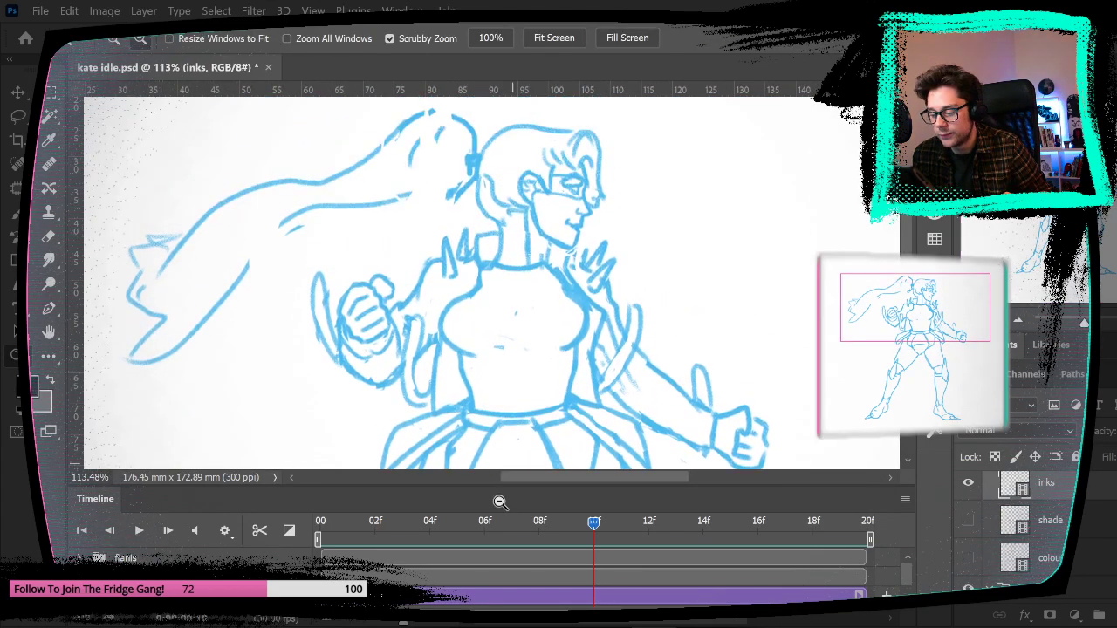
pyautogui.moveTo(594, 523); pyautogui.dragTo(571, 521)
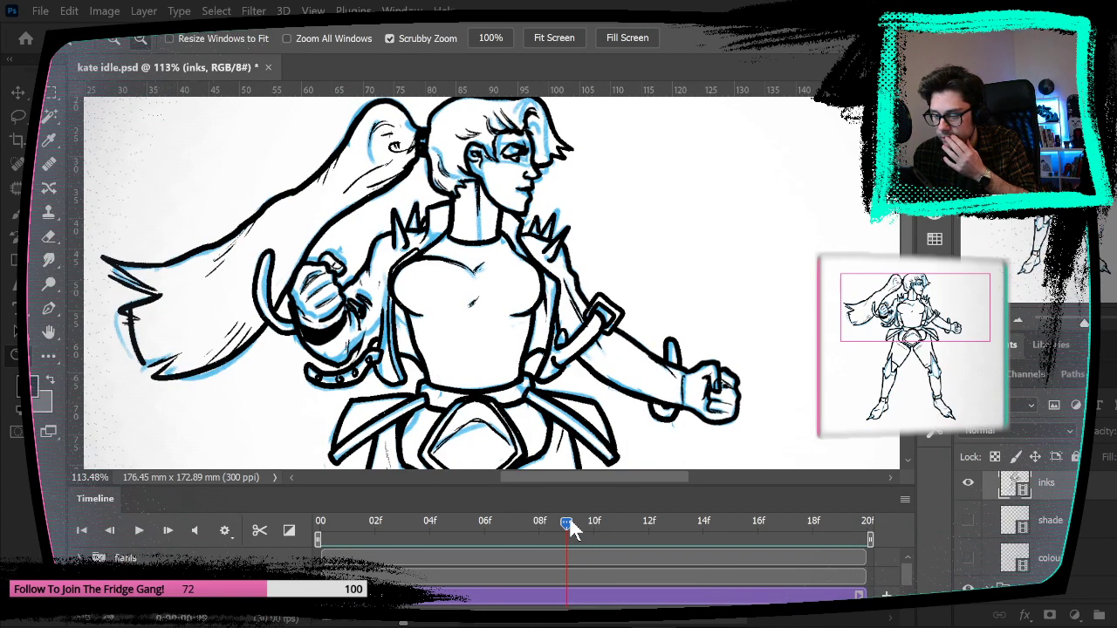
pyautogui.moveTo(569, 526); pyautogui.dragTo(312, 534)
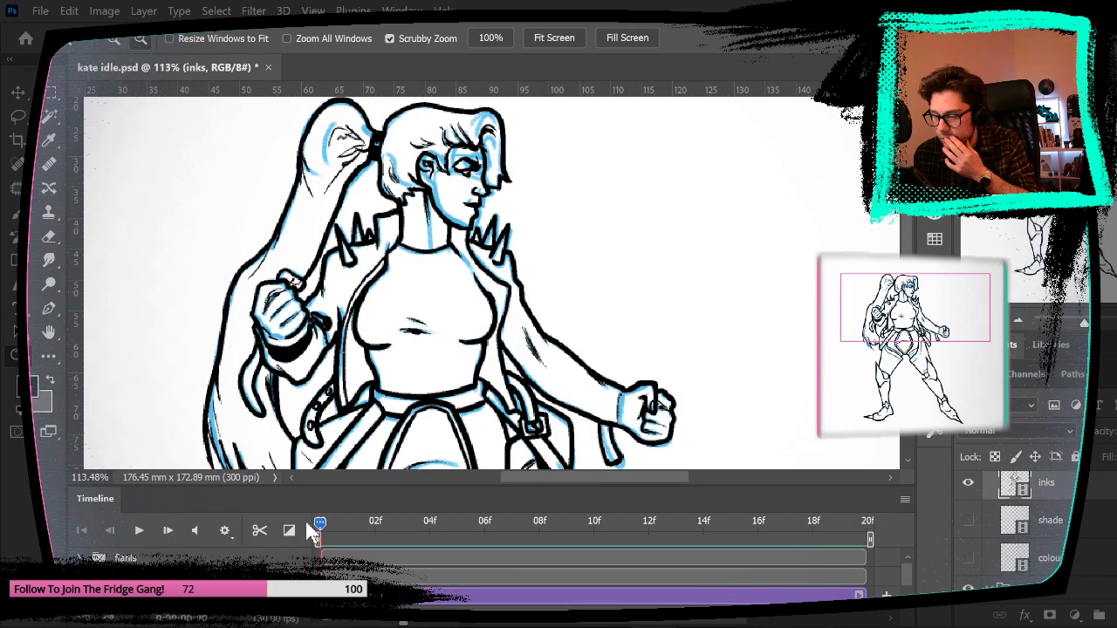
pyautogui.press('l')
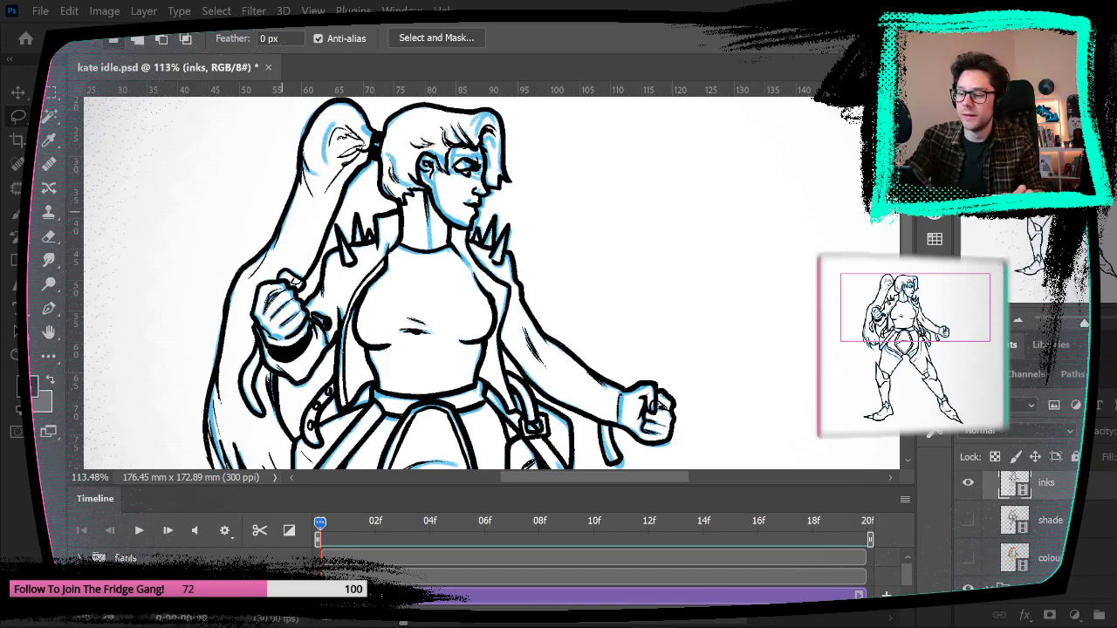
pyautogui.moveTo(297, 122)
pyautogui.mouseDown()
pyautogui.moveTo(371, 197)
pyautogui.moveTo(433, 227)
pyautogui.moveTo(508, 213)
pyautogui.moveTo(530, 127)
pyautogui.moveTo(520, 107)
pyautogui.mouseUp()
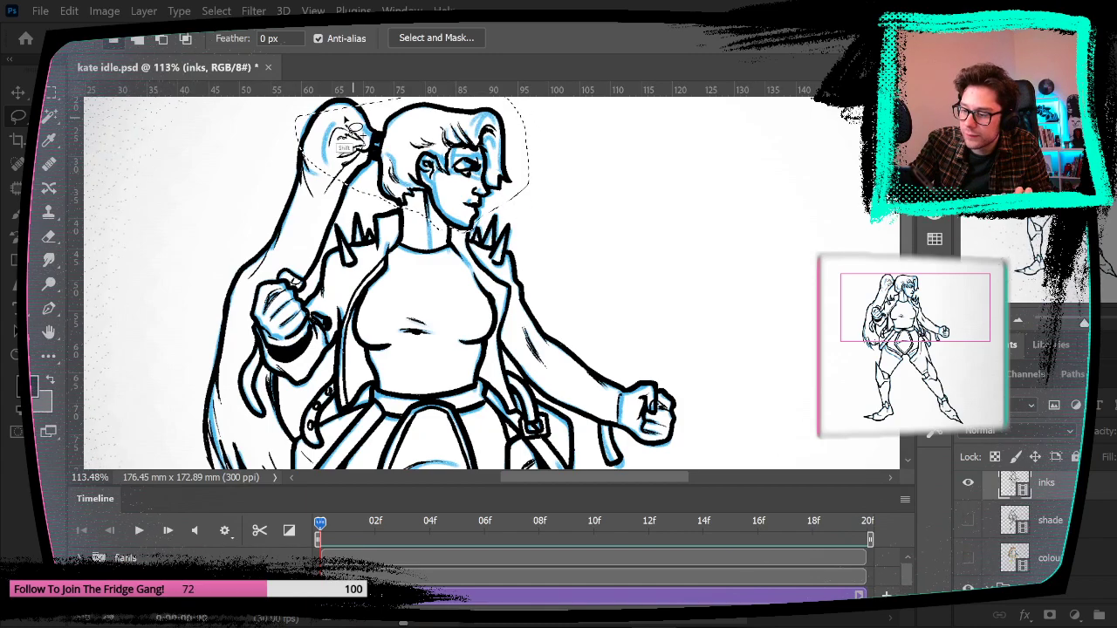
pyautogui.moveTo(347, 127); pyautogui.dragTo(372, 172)
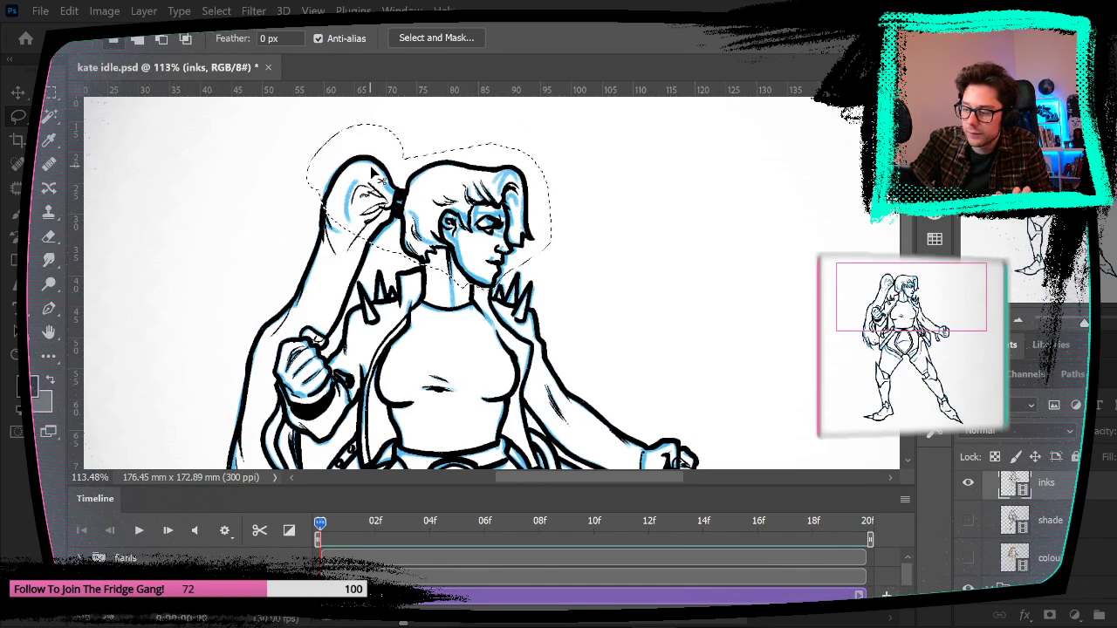
pyautogui.press('space')
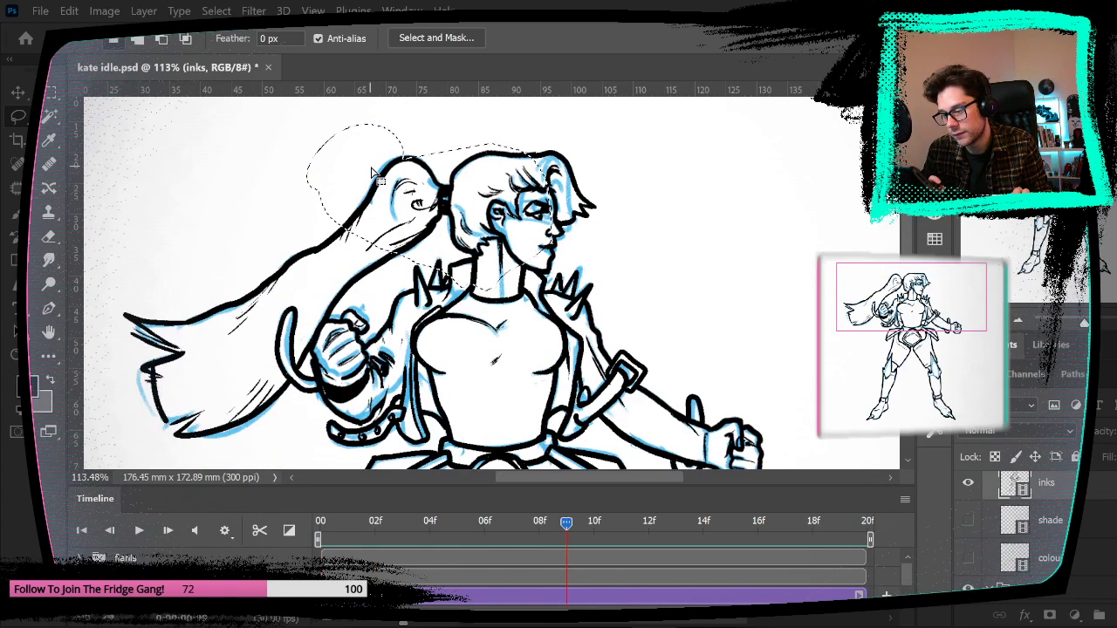
pyautogui.press('Right')
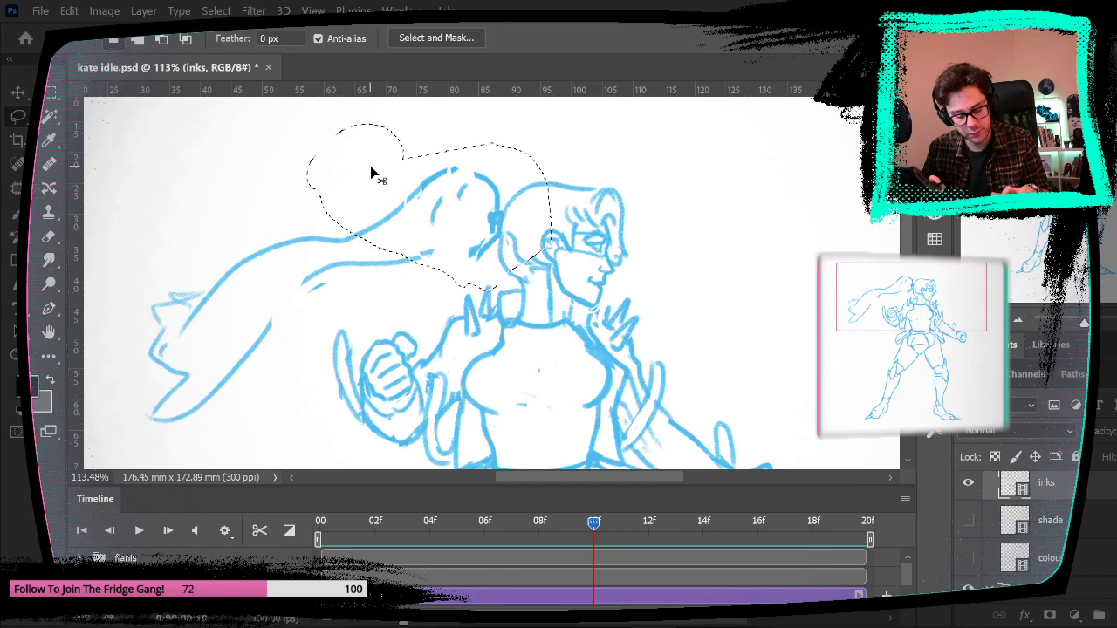
pyautogui.hotkey('ctrl', 'v')
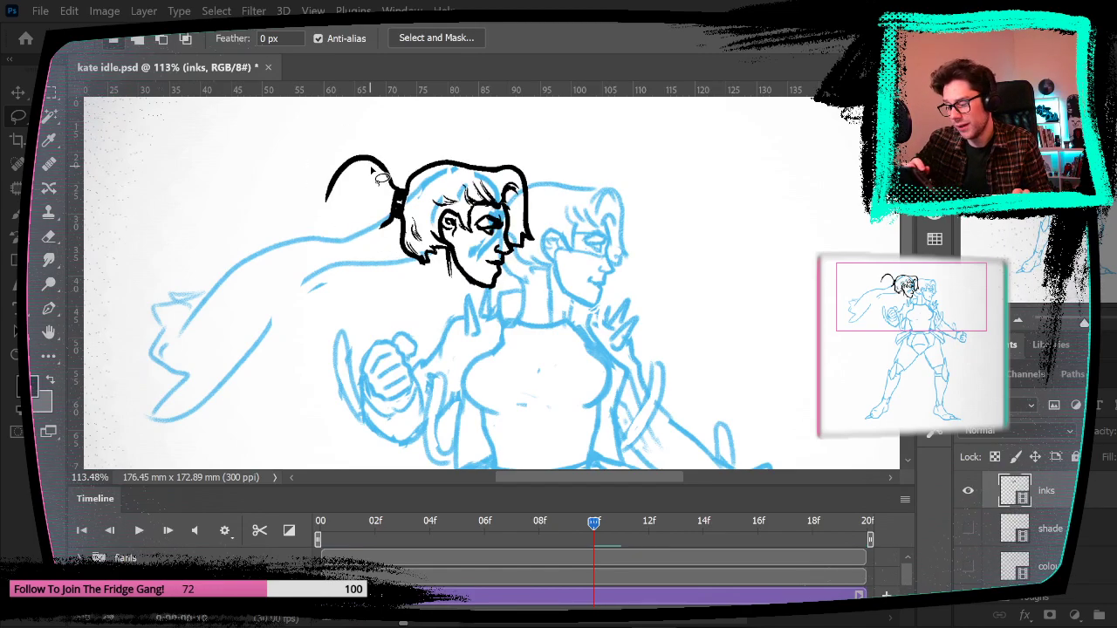
# Step: Select the pasted head inks and move them onto the blue sketch's head in frame 10, clearing the selection
pyautogui.scroll(3, 1030, 528)
pyautogui.scroll(-3, 1030, 528)
pyautogui.scroll(3, 1030, 528)
pyautogui.scroll(1, 1029, 527)
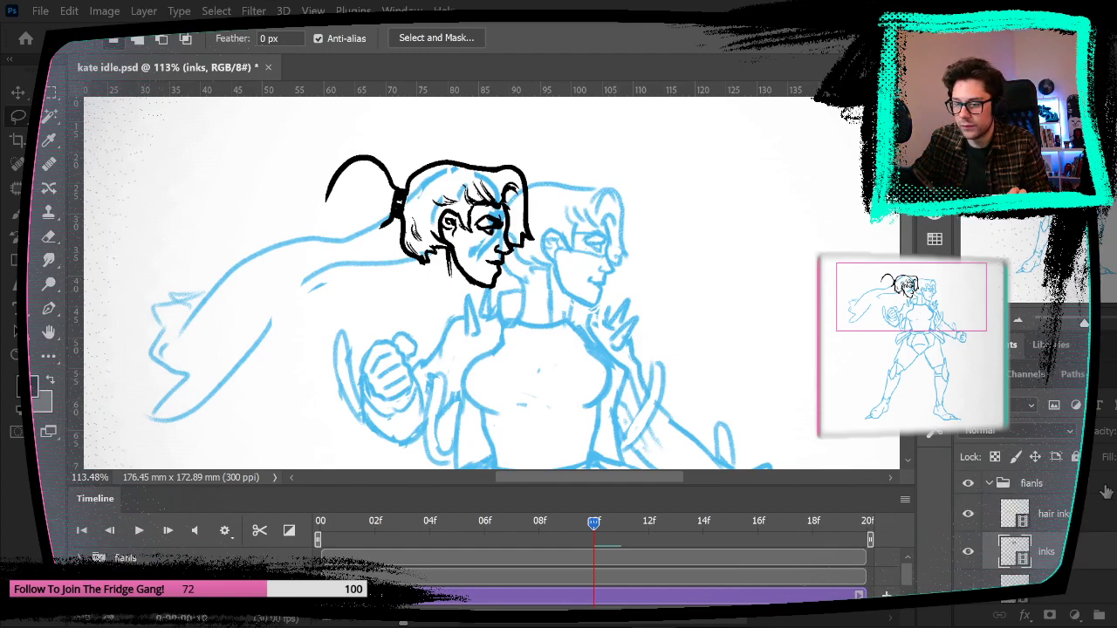
pyautogui.moveTo(519, 138)
pyautogui.mouseDown()
pyautogui.moveTo(284, 261)
pyautogui.moveTo(427, 115)
pyautogui.mouseUp()
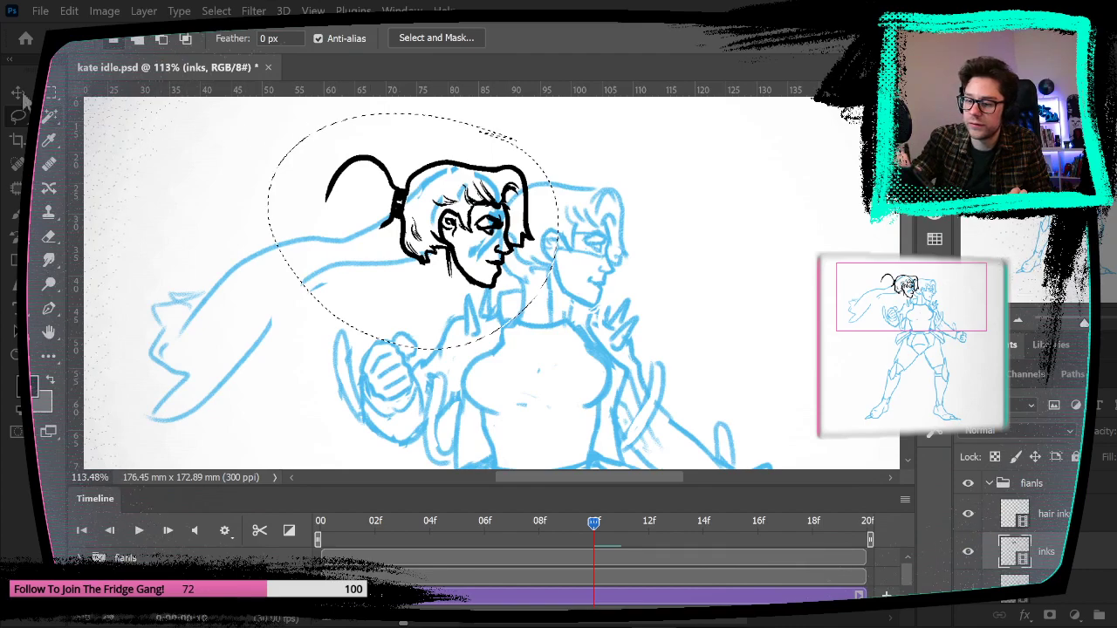
pyautogui.press('v')
pyautogui.moveTo(500, 257)
pyautogui.mouseDown()
pyautogui.moveTo(615, 260)
pyautogui.moveTo(603, 277)
pyautogui.mouseUp()
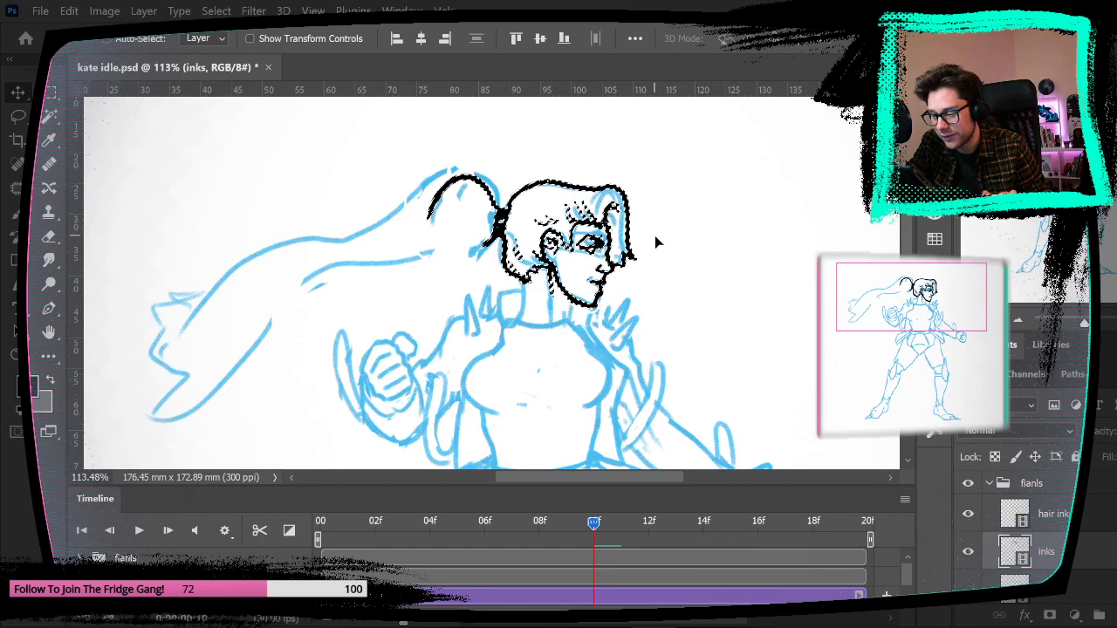
pyautogui.press('m')
pyautogui.hotkey('ctrl', 'd')
pyautogui.moveTo(689, 334); pyautogui.dragTo(615, 397)
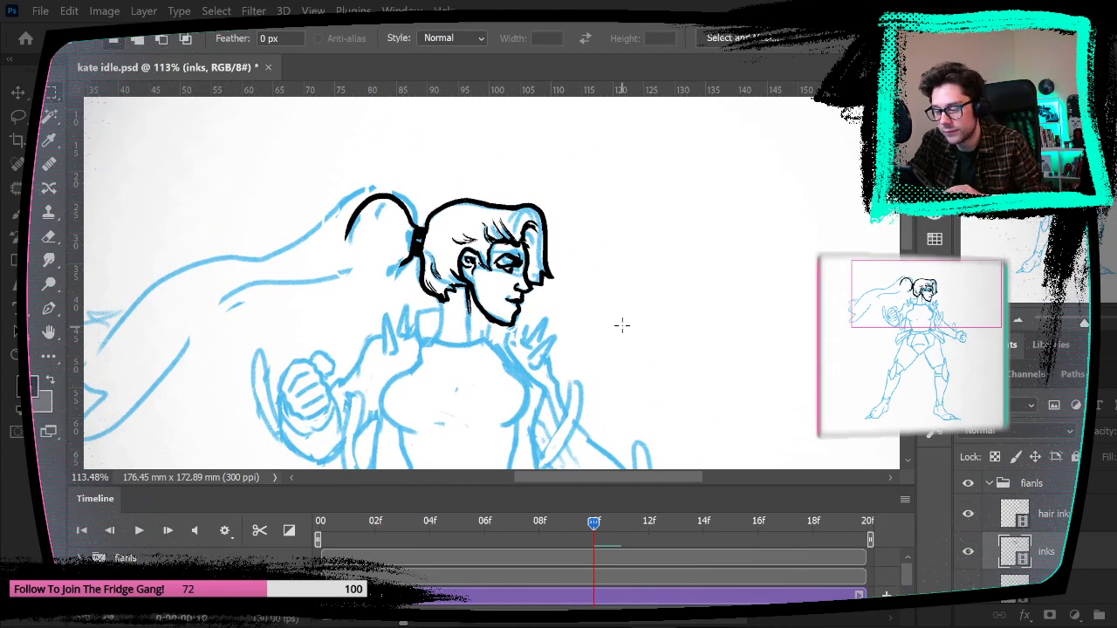
# Step: Flip through the frames before and after frame 10 to check the head's motion, ending on frame 10
pyautogui.press('Left')
pyautogui.press('Right')
pyautogui.press('Left')
pyautogui.press('Left')
pyautogui.press('Left')
pyautogui.press('Right')
pyautogui.press('Right')
pyautogui.press('Right')
pyautogui.press('Right')
pyautogui.press('Right')
pyautogui.press('Right')
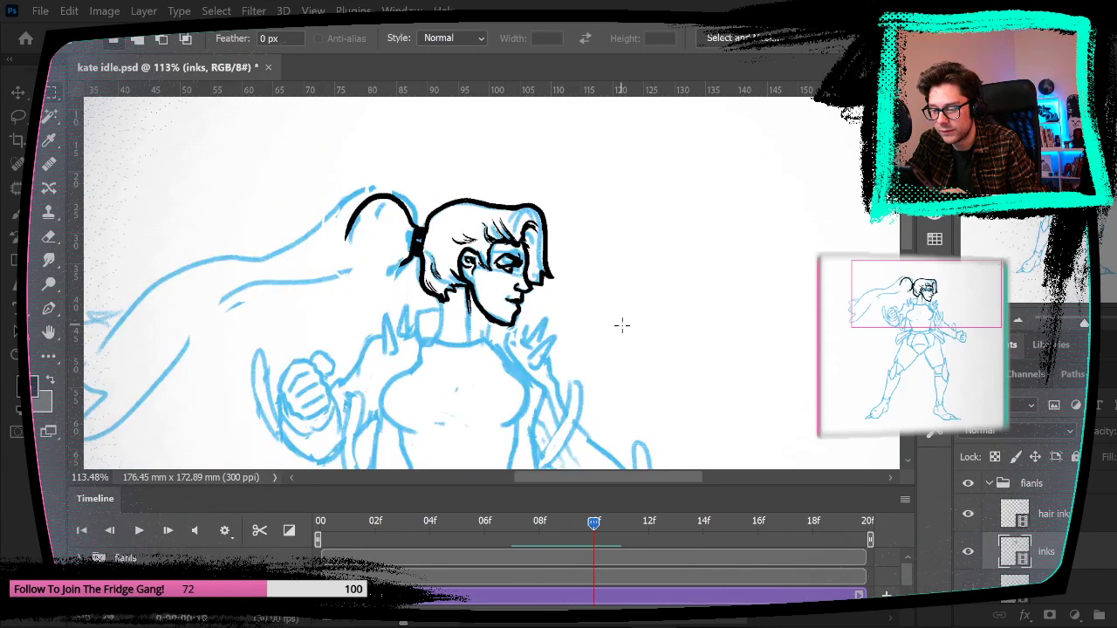
pyautogui.press('Right')
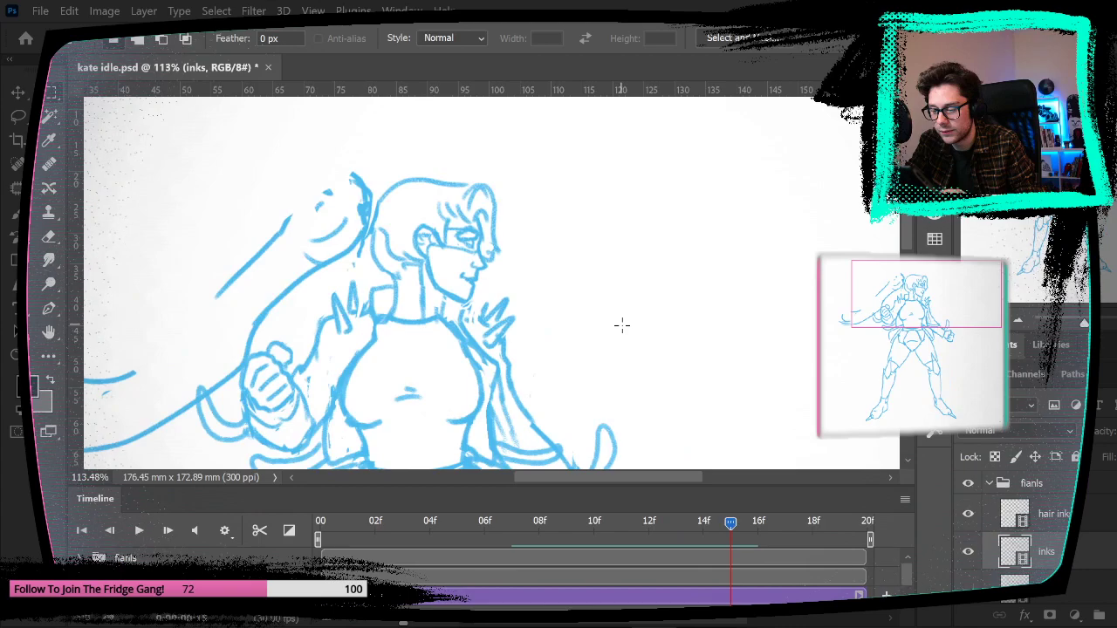
pyautogui.press('Left')
pyautogui.press('Left')
pyautogui.press('Left')
pyautogui.press('Left')
pyautogui.press('Left')
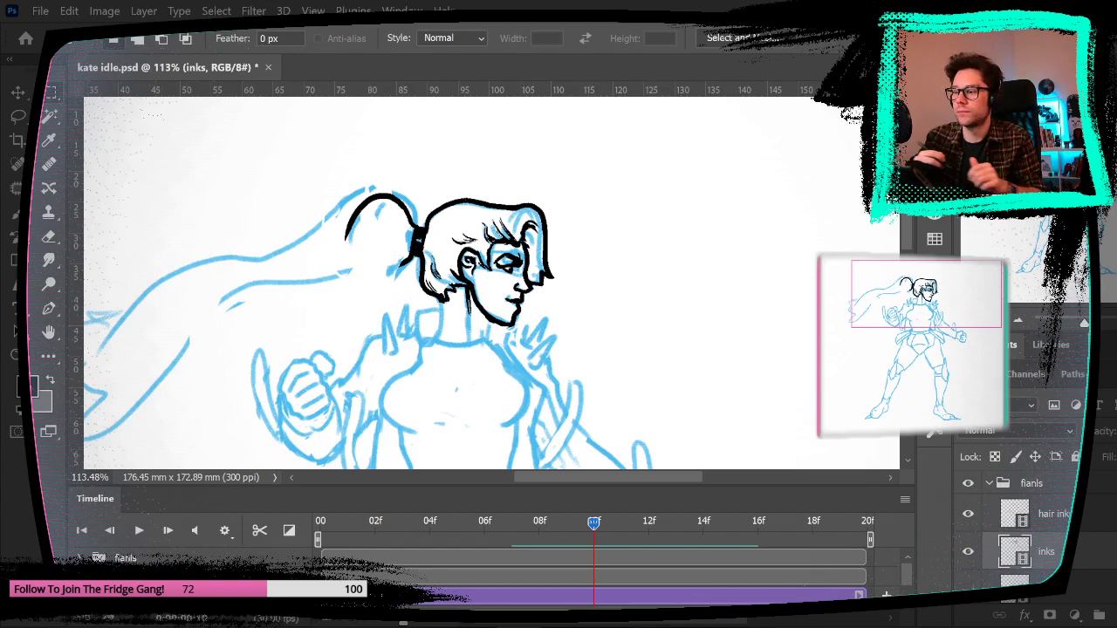
# Step: Erase the front hair lock on frame 10's head and redraw it as a pointed fringe swept forward
pyautogui.moveTo(600, 339); pyautogui.dragTo(551, 331)
pyautogui.click(50, 239)
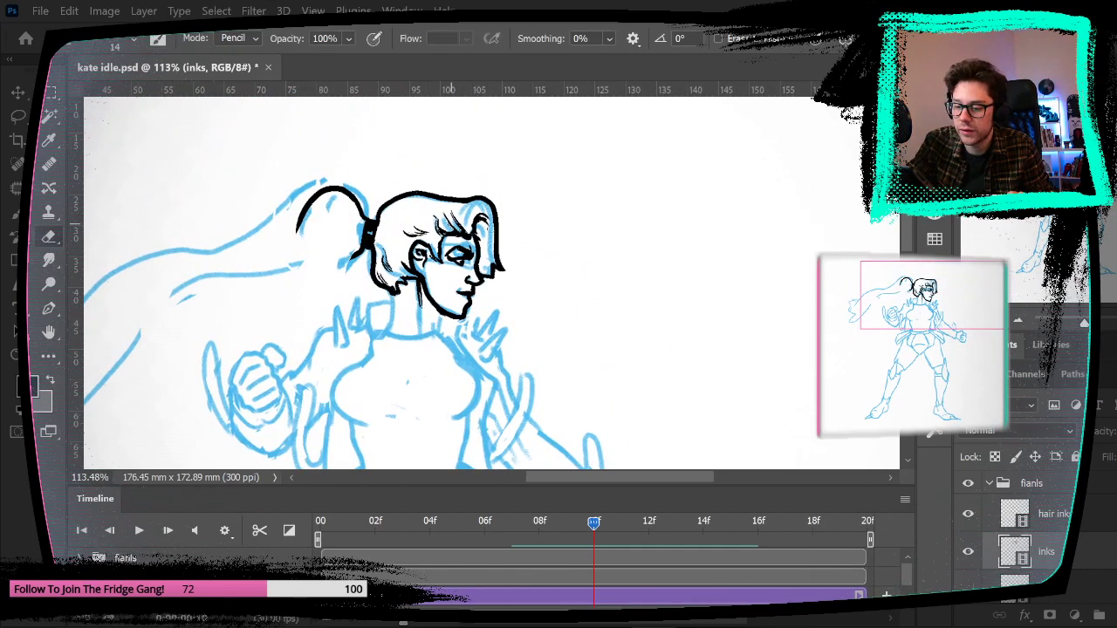
pyautogui.moveTo(481, 197); pyautogui.dragTo(496, 214)
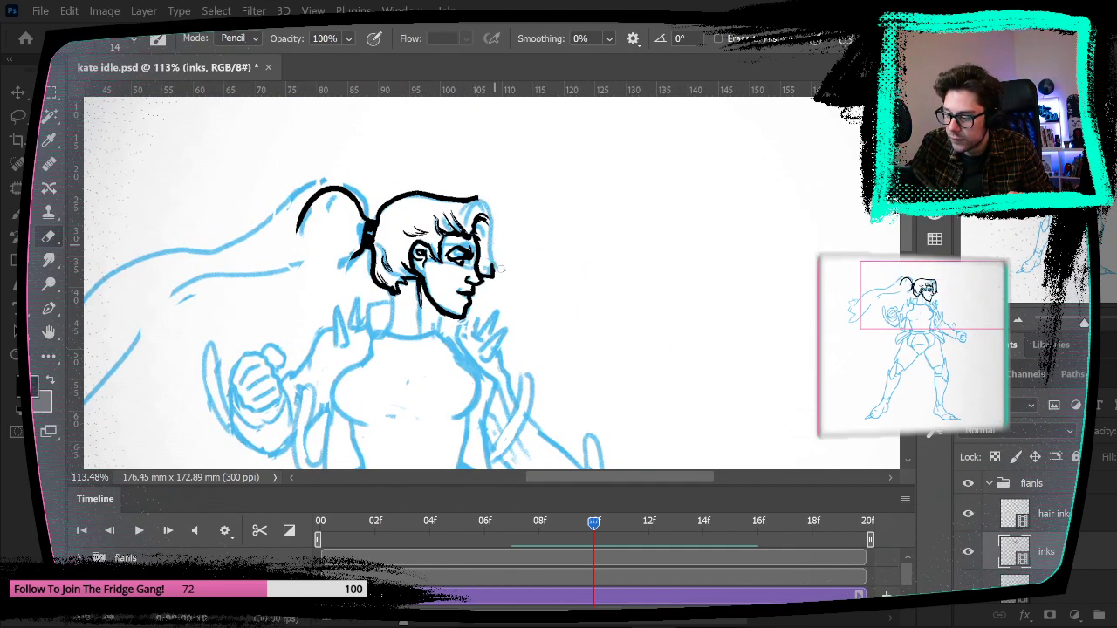
pyautogui.click(21, 216)
pyautogui.press('z')
pyautogui.moveTo(496, 223)
pyautogui.mouseDown()
pyautogui.moveTo(513, 205)
pyautogui.moveTo(491, 202)
pyautogui.moveTo(489, 216)
pyautogui.moveTo(532, 275)
pyautogui.mouseUp()
pyautogui.press('b')
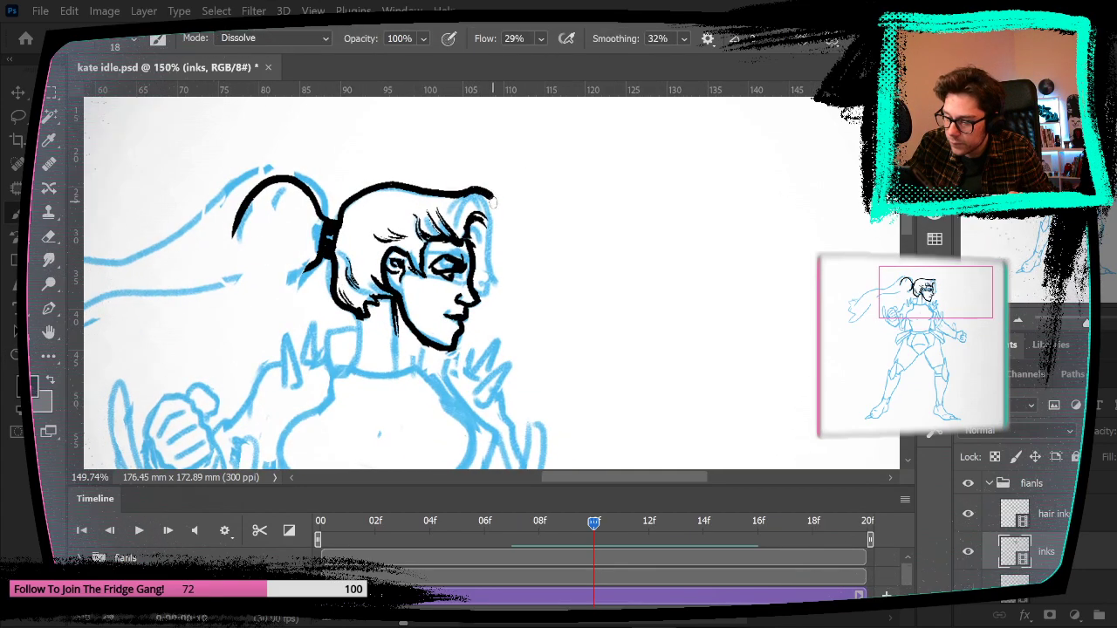
pyautogui.hotkey('ctrl', 'z')
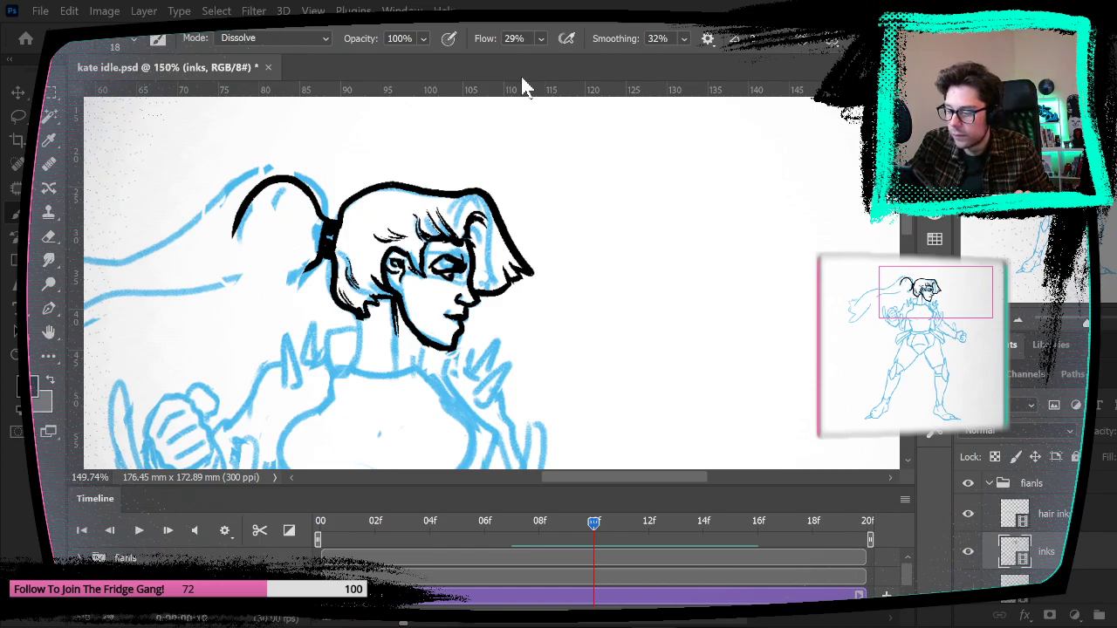
# Step: Compare the fringe with frame 9, and erase and redraw the jagged strand near its tip in frame 10
pyautogui.press('Left')
pyautogui.press('Right')
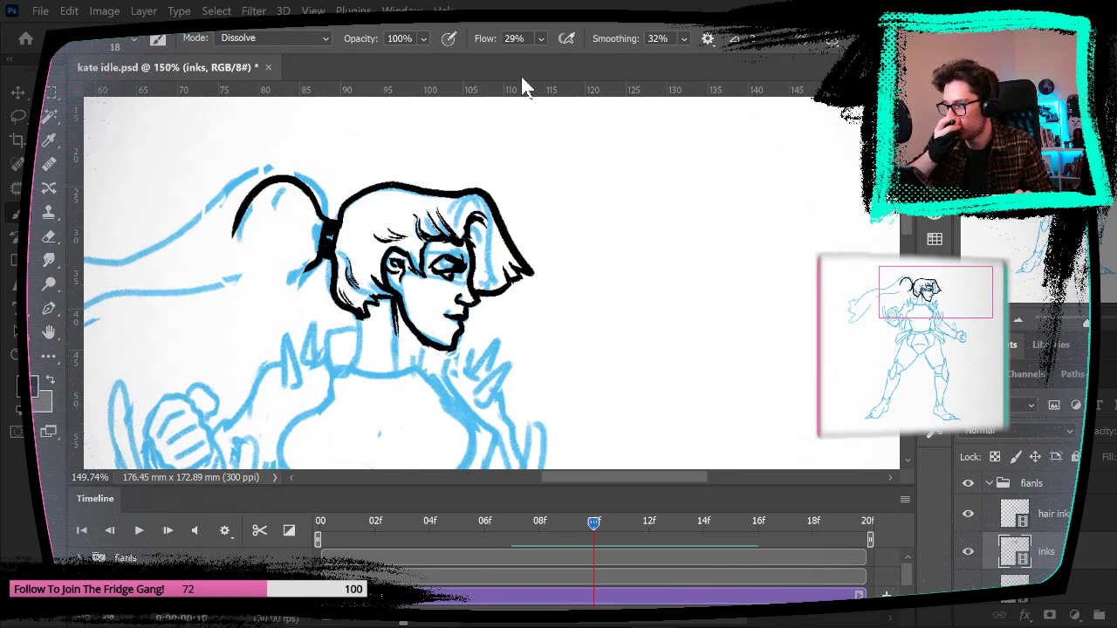
pyautogui.press('Left')
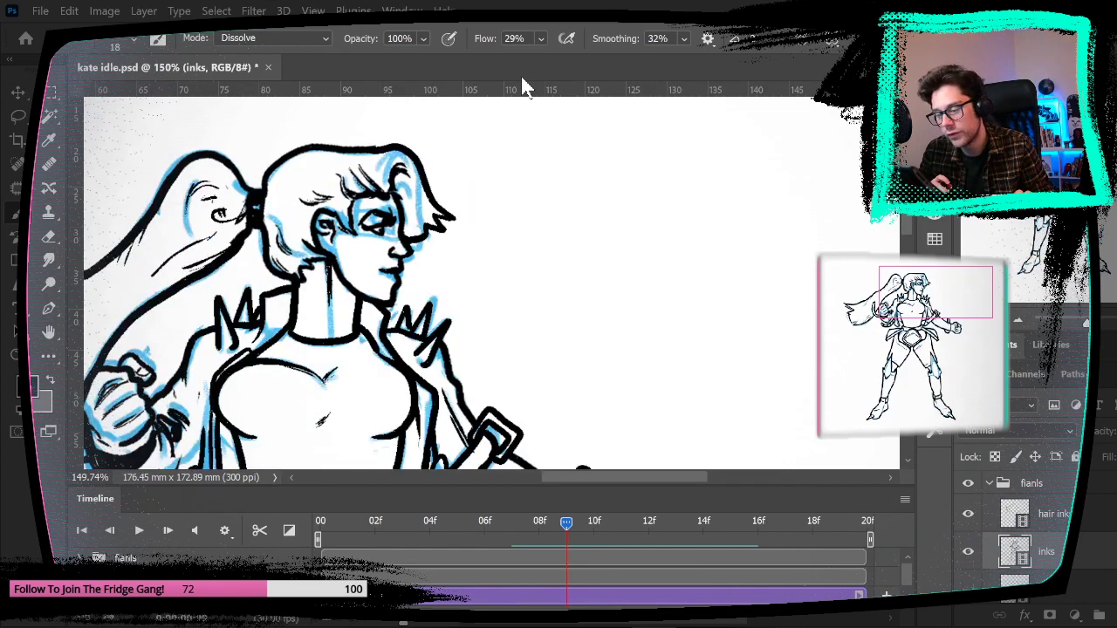
pyautogui.press('Right')
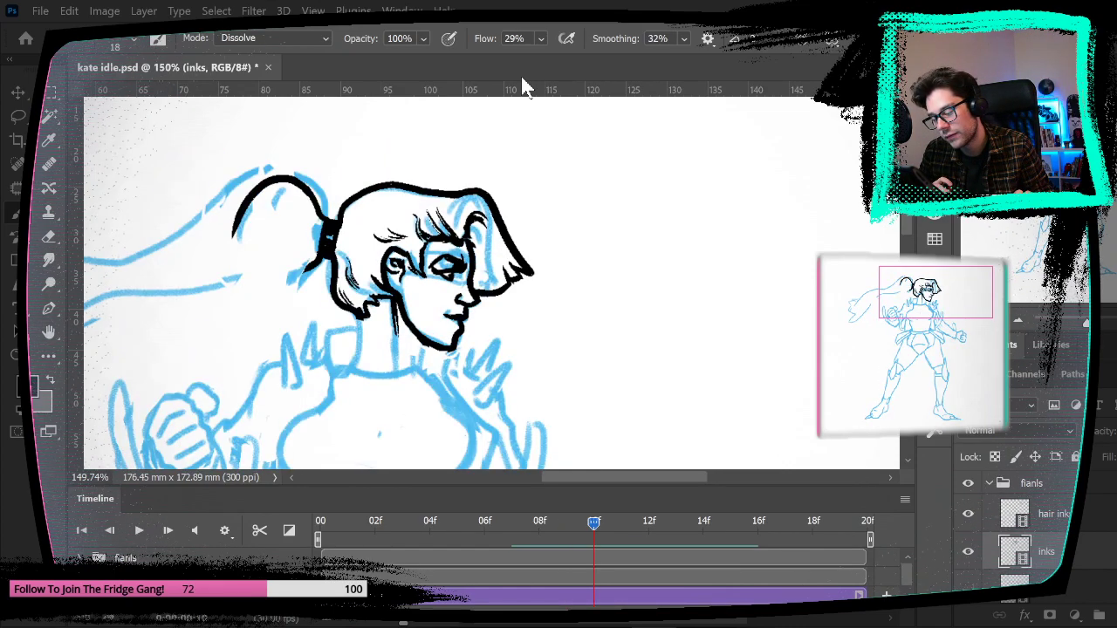
pyautogui.press('e')
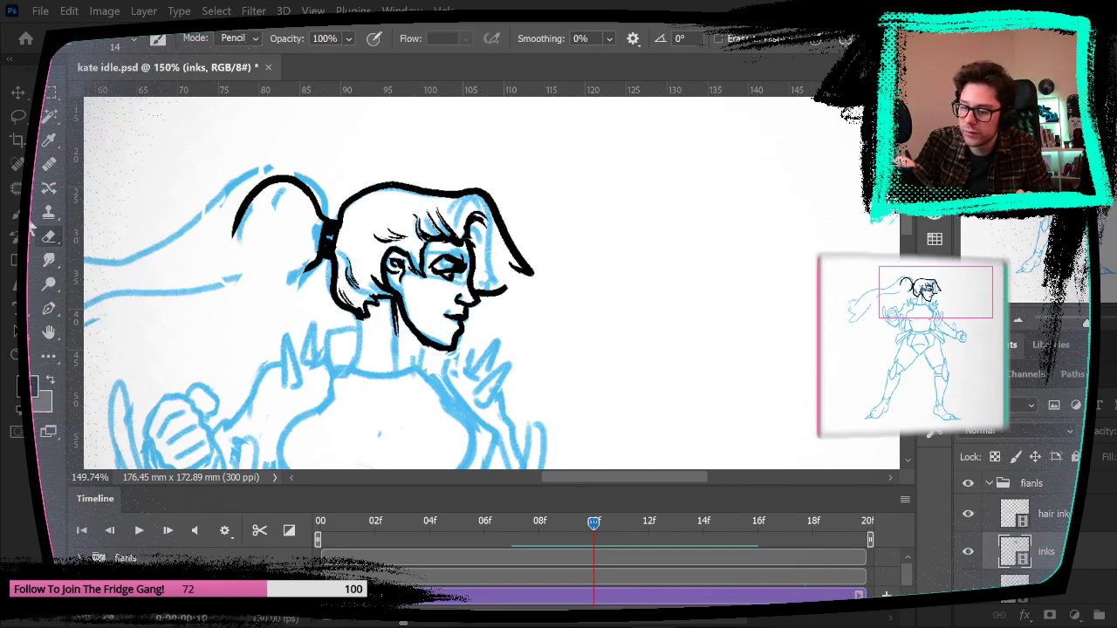
pyautogui.press('b')
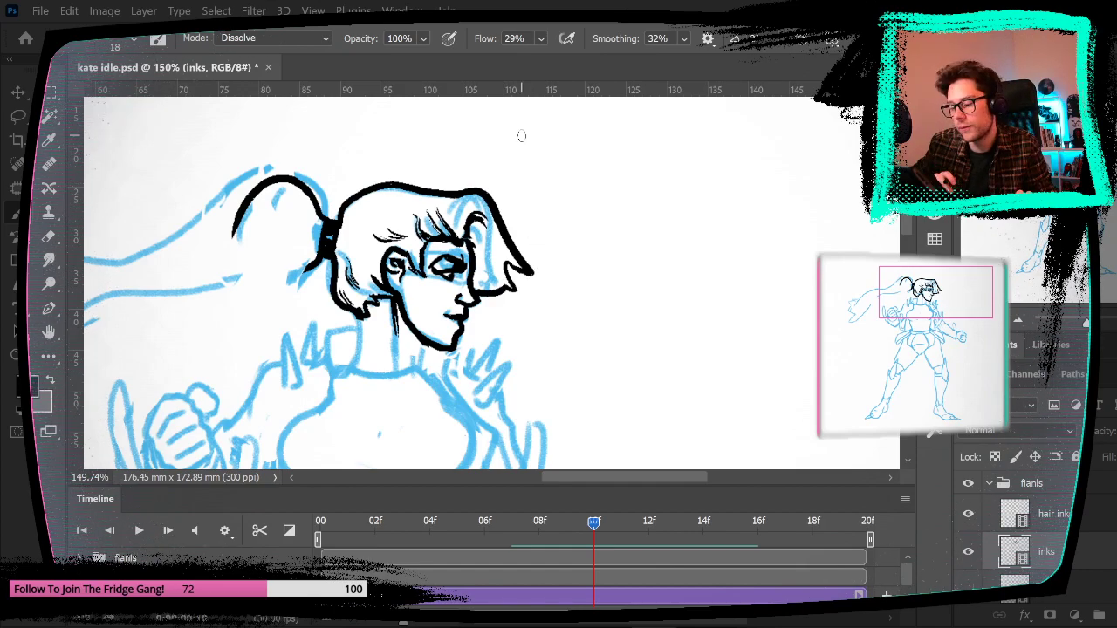
pyautogui.press('Left')
pyautogui.press('Right')
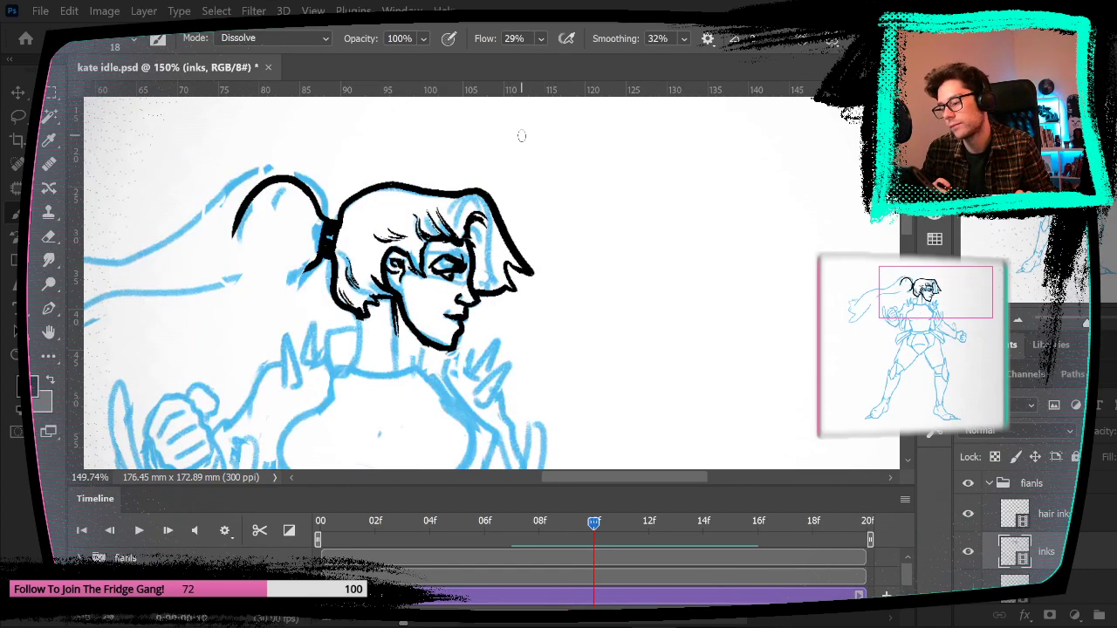
# Step: Ink the neck lines below the head in frame 10, following the blue sketch
pyautogui.moveTo(520, 134); pyautogui.dragTo(642, 235)
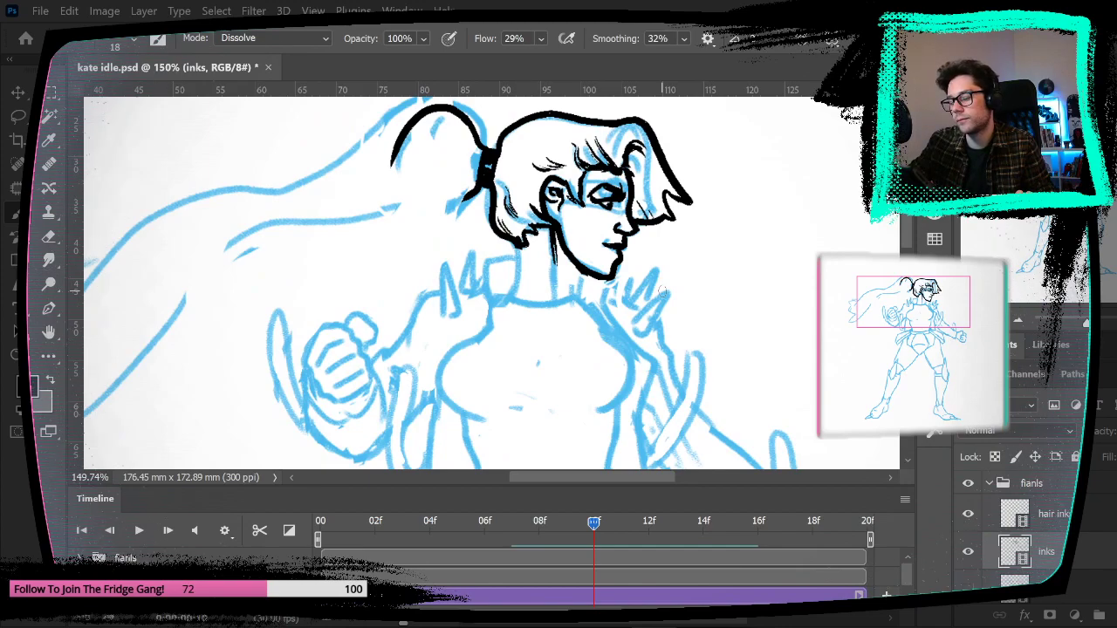
pyautogui.moveTo(678, 320); pyautogui.dragTo(633, 341)
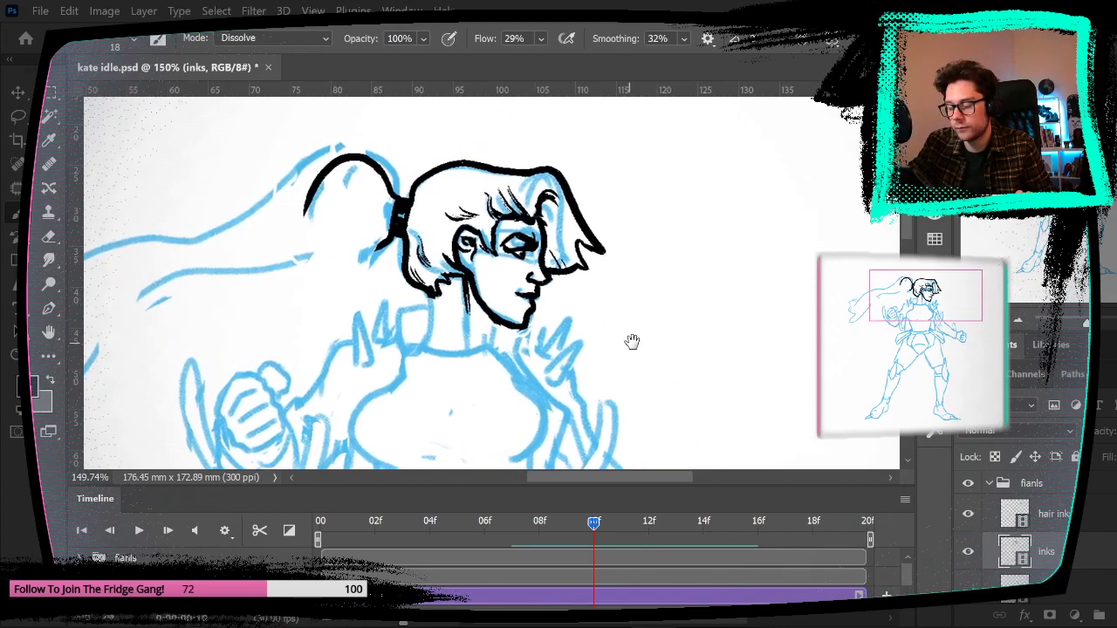
pyautogui.moveTo(428, 287); pyautogui.dragTo(428, 347)
# Step: Fit the canvas to the screen, play the animation from the first frame, and return the playhead to frame 10
pyautogui.click(314, 11)
pyautogui.click(476, 155)
pyautogui.click(512, 539)
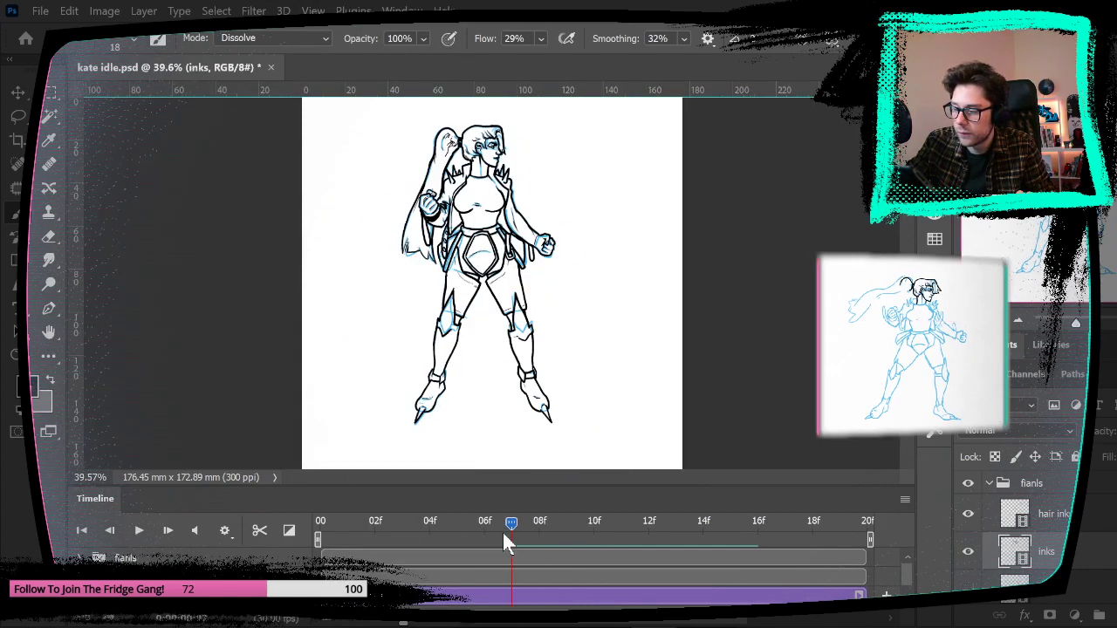
pyautogui.moveTo(512, 542); pyautogui.dragTo(317, 538)
pyautogui.press('space')
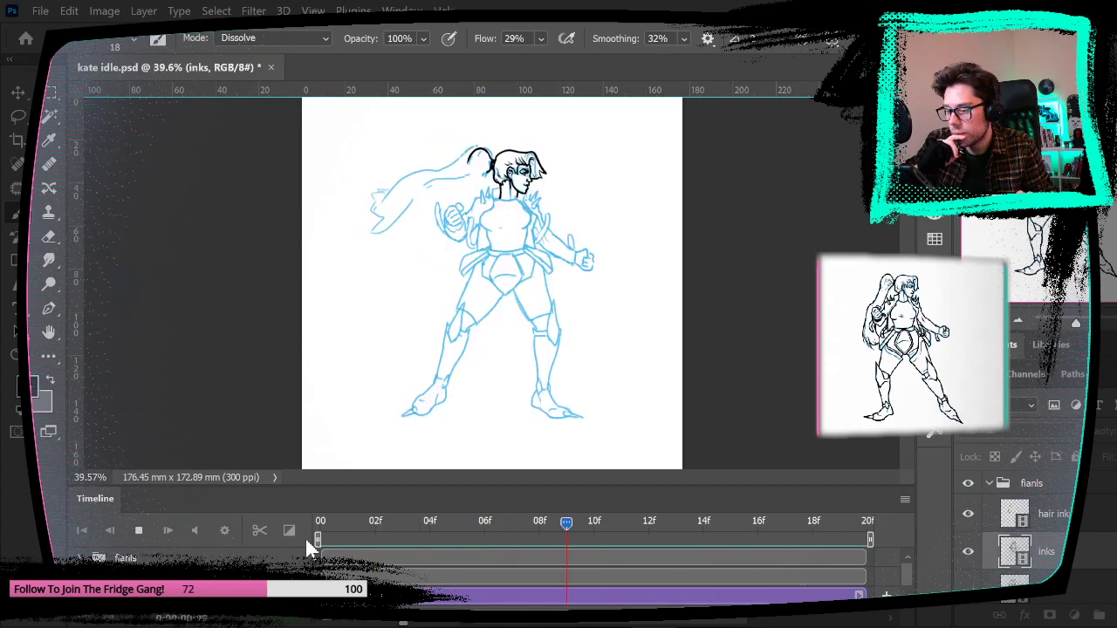
pyautogui.press('space')
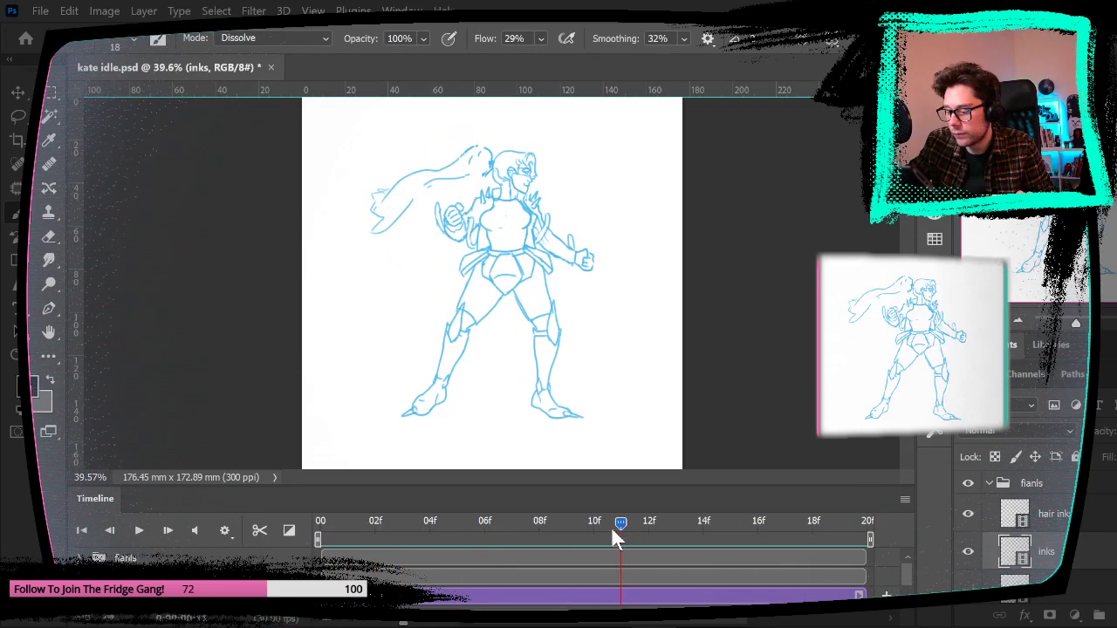
pyautogui.moveTo(616, 532); pyautogui.dragTo(591, 522)
# Step: Outline the inked extended arm and fist in frame 1 with a lasso selection for reuse in frame 10
pyautogui.press('z')
pyautogui.moveTo(514, 156)
pyautogui.mouseDown()
pyautogui.moveTo(629, 187)
pyautogui.moveTo(685, 218)
pyautogui.mouseUp()
pyautogui.moveTo(698, 312); pyautogui.dragTo(635, 289)
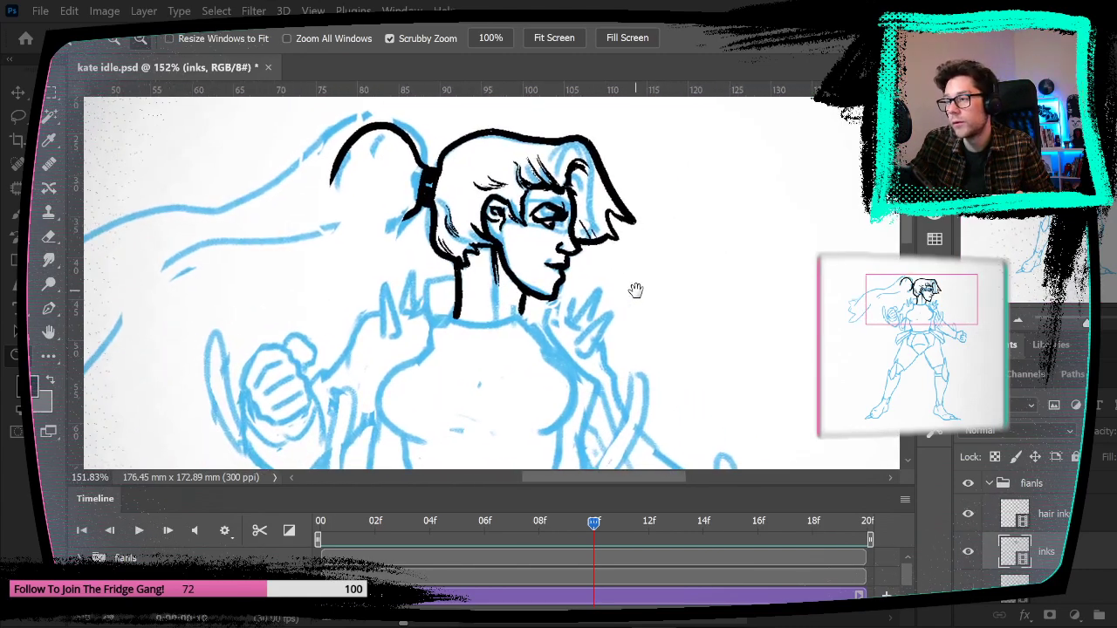
pyautogui.moveTo(692, 358)
pyautogui.mouseDown()
pyautogui.moveTo(635, 239)
pyautogui.moveTo(626, 267)
pyautogui.mouseUp()
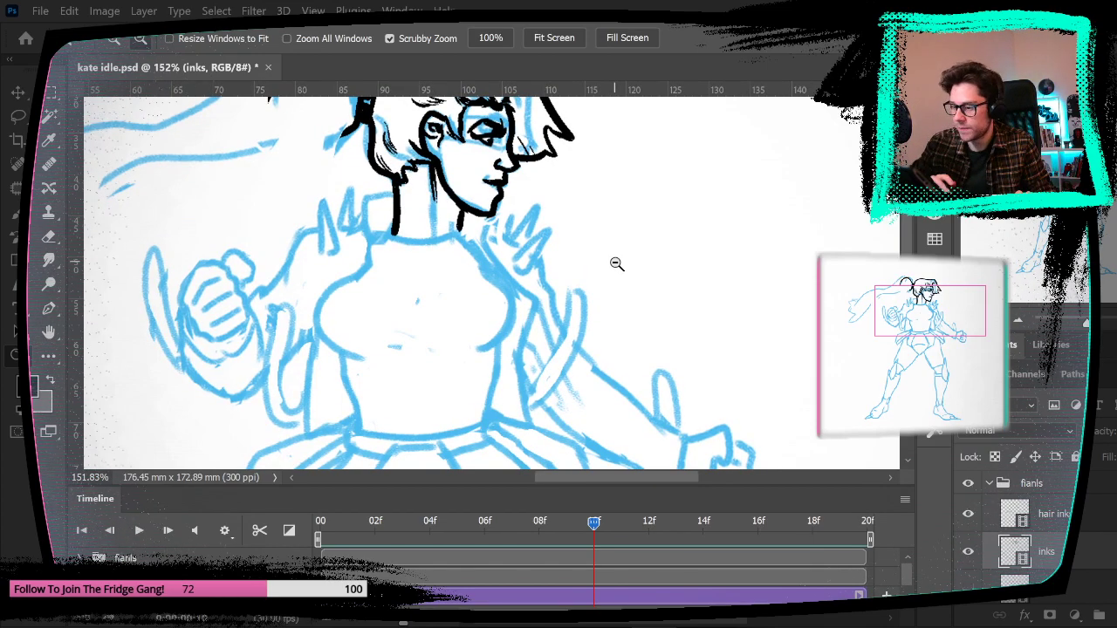
pyautogui.press('Left')
pyautogui.press('l')
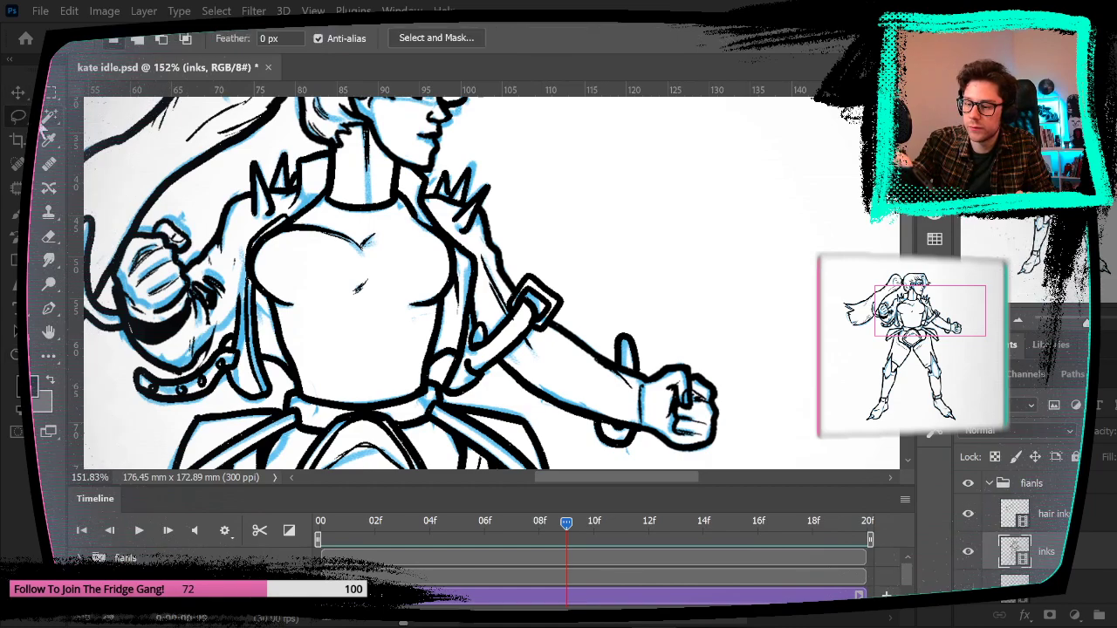
pyautogui.click(437, 538)
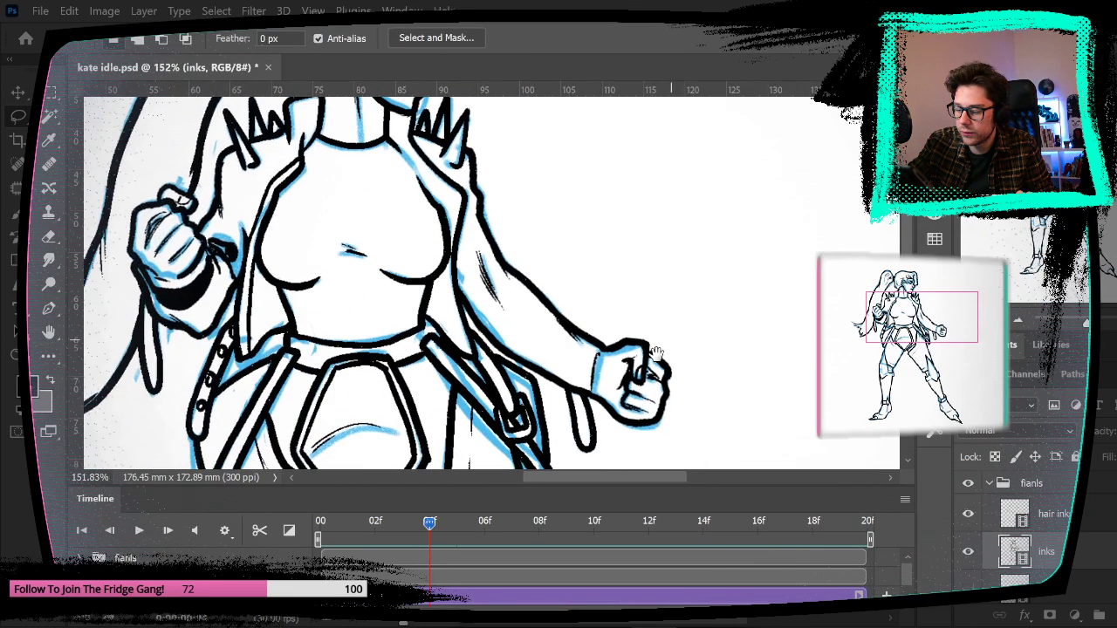
pyautogui.click(352, 524)
pyautogui.moveTo(478, 173); pyautogui.dragTo(475, 264)
pyautogui.moveTo(468, 311)
pyautogui.mouseDown()
pyautogui.moveTo(569, 414)
pyautogui.moveTo(603, 477)
pyautogui.moveTo(703, 442)
pyautogui.moveTo(682, 321)
pyautogui.moveTo(565, 219)
pyautogui.mouseUp()
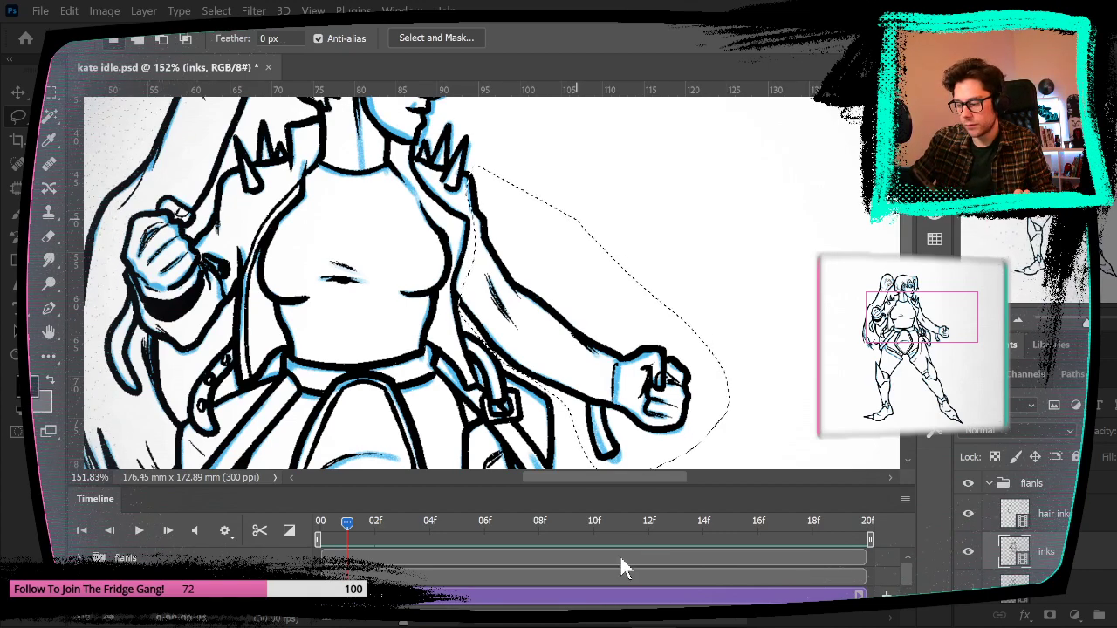
# Step: Paste the extended arm into frame 10 and position it over the blue sketch's forearm and fist
pyautogui.click(593, 526)
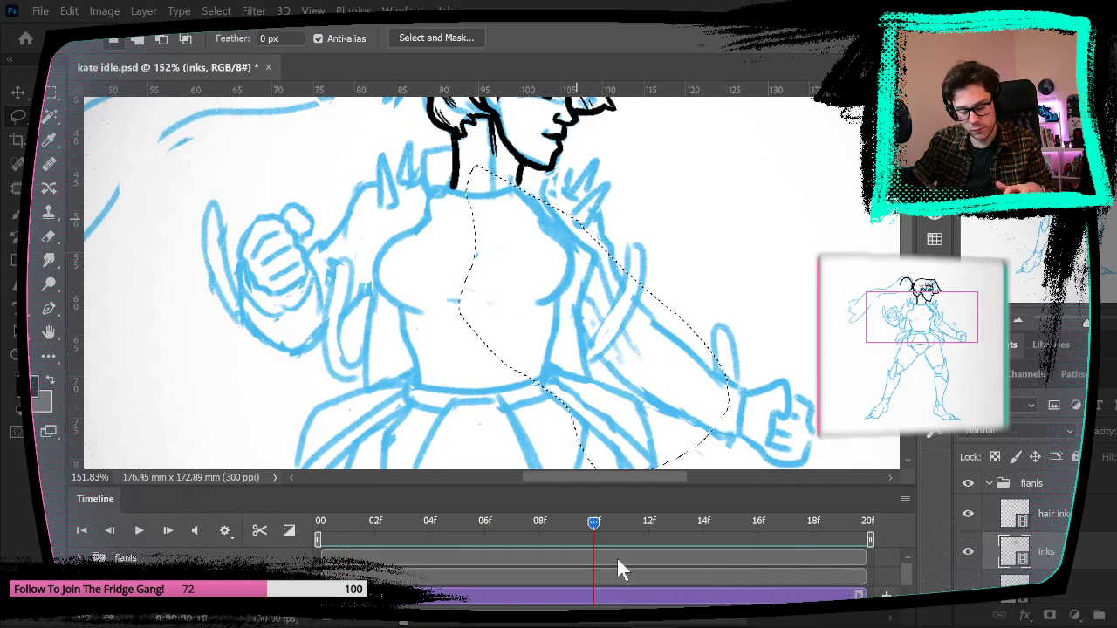
pyautogui.hotkey('ctrl', 'v')
pyautogui.press('v')
pyautogui.moveTo(597, 334)
pyautogui.mouseDown()
pyautogui.moveTo(725, 357)
pyautogui.moveTo(700, 377)
pyautogui.mouseUp()
pyautogui.moveTo(627, 274); pyautogui.dragTo(618, 274)
pyautogui.press('ctrl')
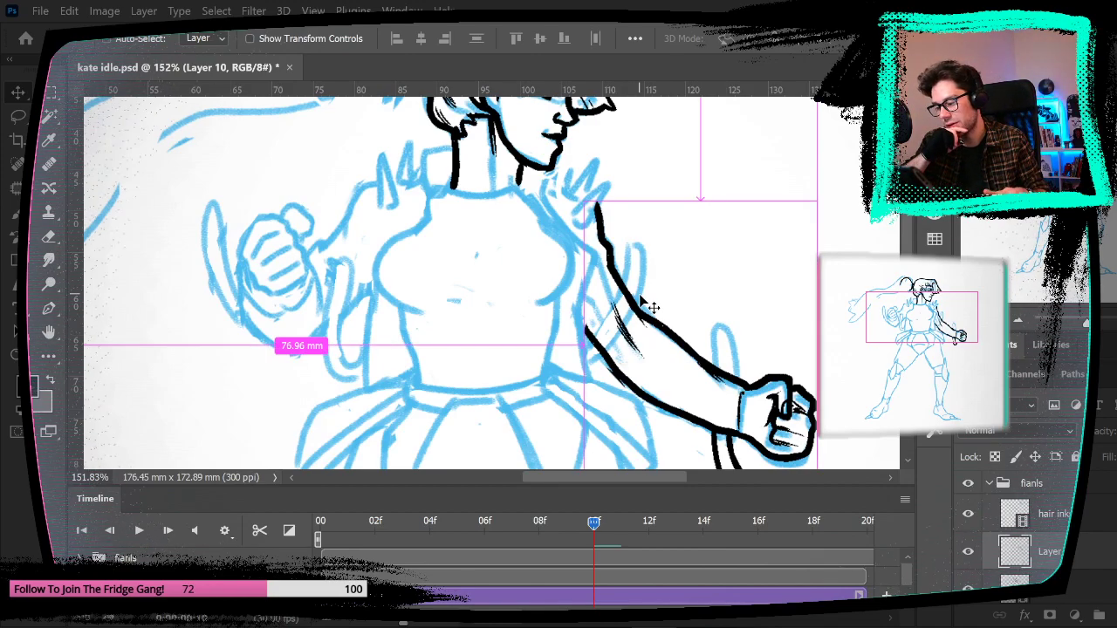
# Step: Lasso the bent arm with its raised fist in the first frame and copy it
pyautogui.scroll(-2, 748, 294)
pyautogui.hscroll(1, 670, 310)
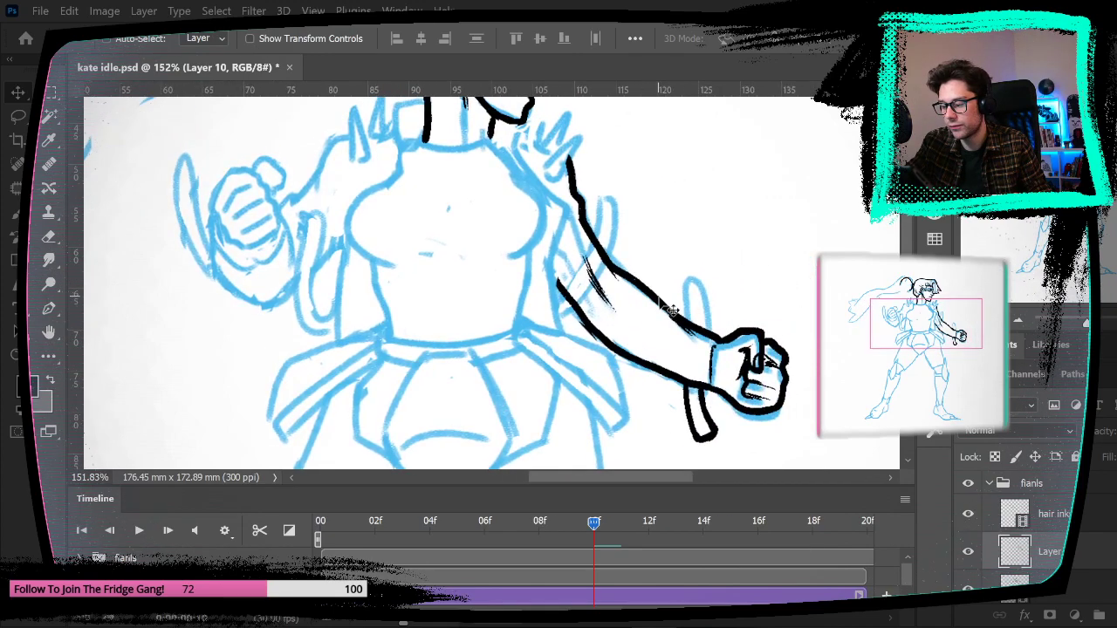
pyautogui.click(323, 522)
pyautogui.moveTo(295, 325); pyautogui.dragTo(441, 348)
pyautogui.press('l')
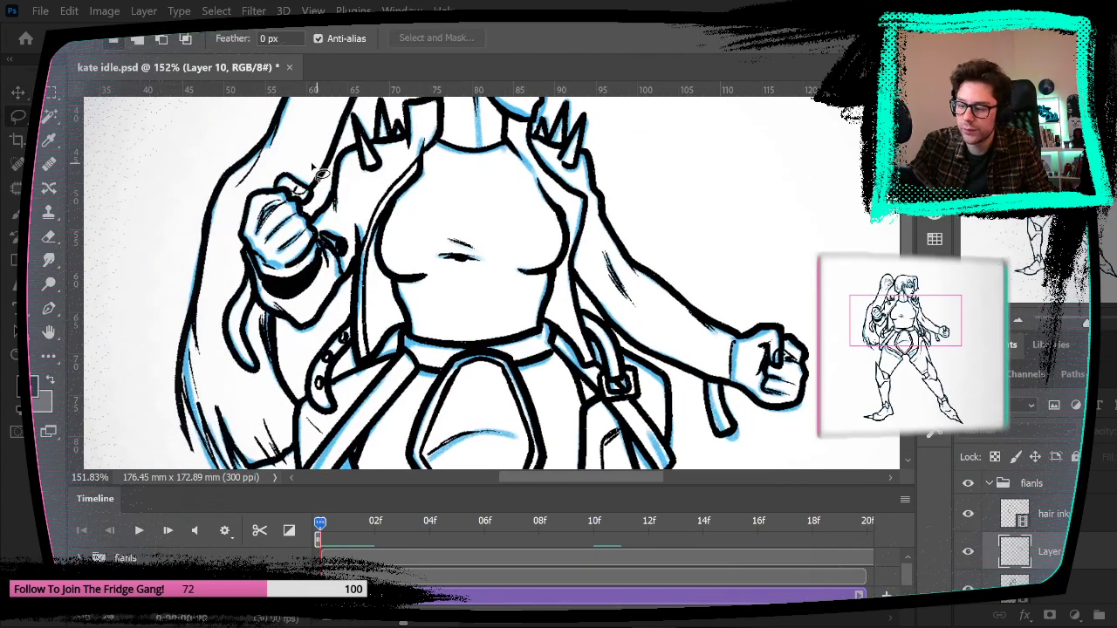
pyautogui.moveTo(333, 196)
pyautogui.mouseDown()
pyautogui.moveTo(332, 166)
pyautogui.moveTo(357, 150)
pyautogui.moveTo(364, 240)
pyautogui.moveTo(355, 288)
pyautogui.moveTo(301, 347)
pyautogui.mouseUp()
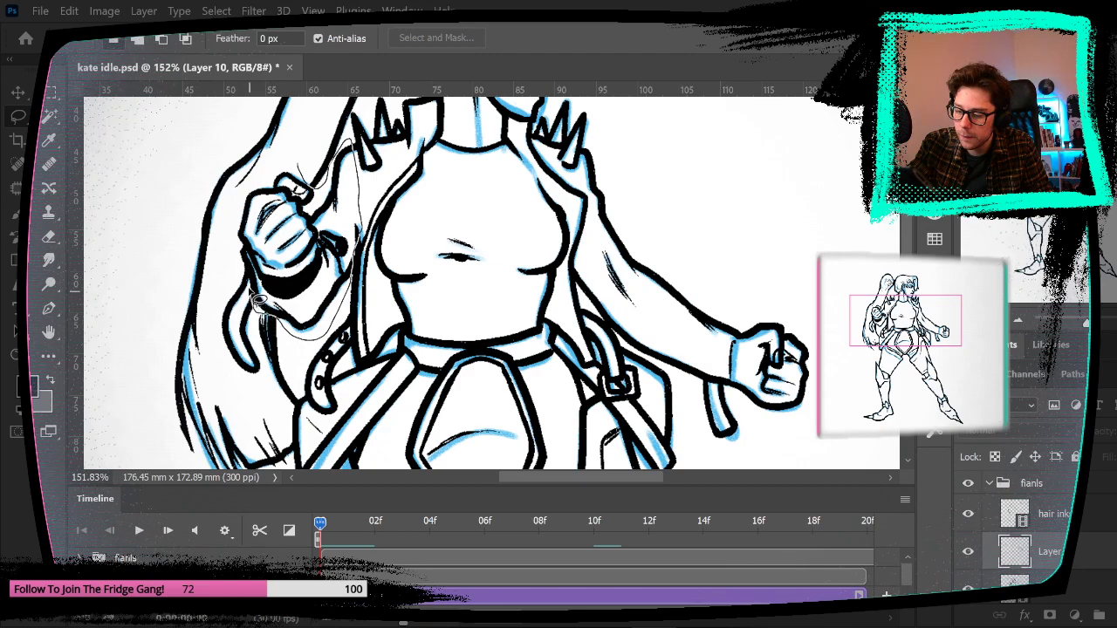
pyautogui.moveTo(234, 255); pyautogui.dragTo(307, 129)
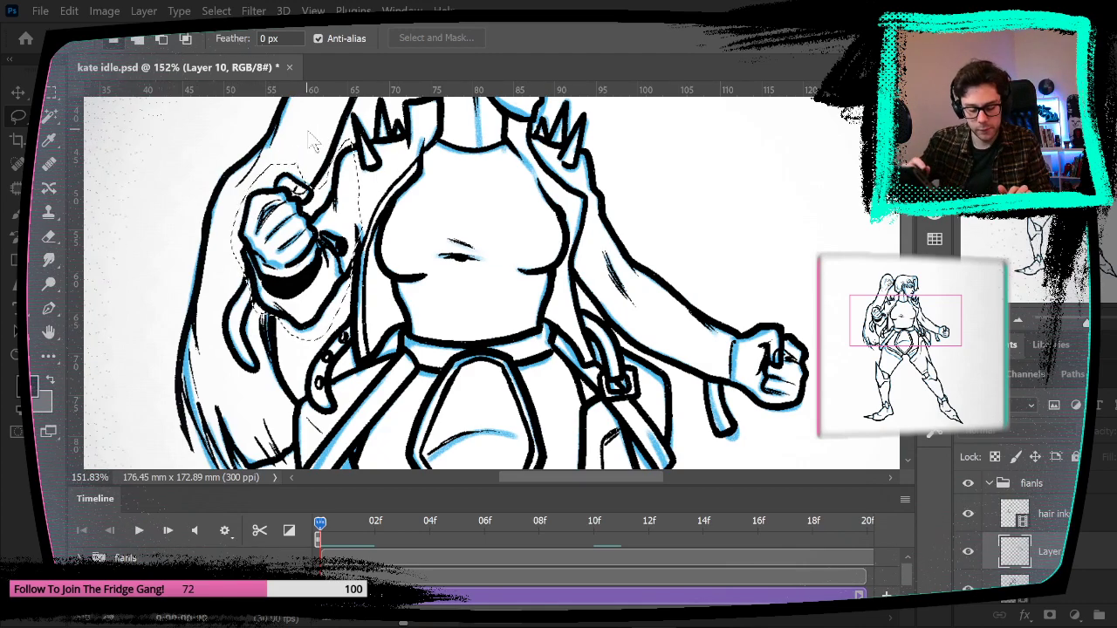
pyautogui.hotkey('ctrl', 'c')
# Step: Activate the inks layer, play the animation, and step between frames 10 and 8 to compare the bent arm
pyautogui.click(670, 277)
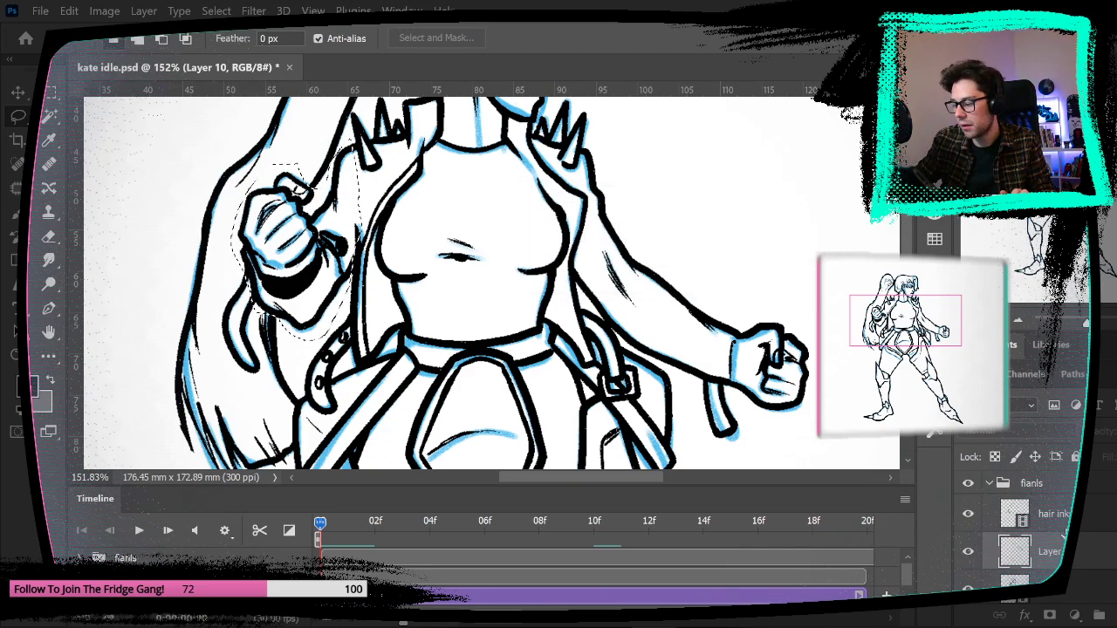
pyautogui.click(1047, 586)
pyautogui.press('space')
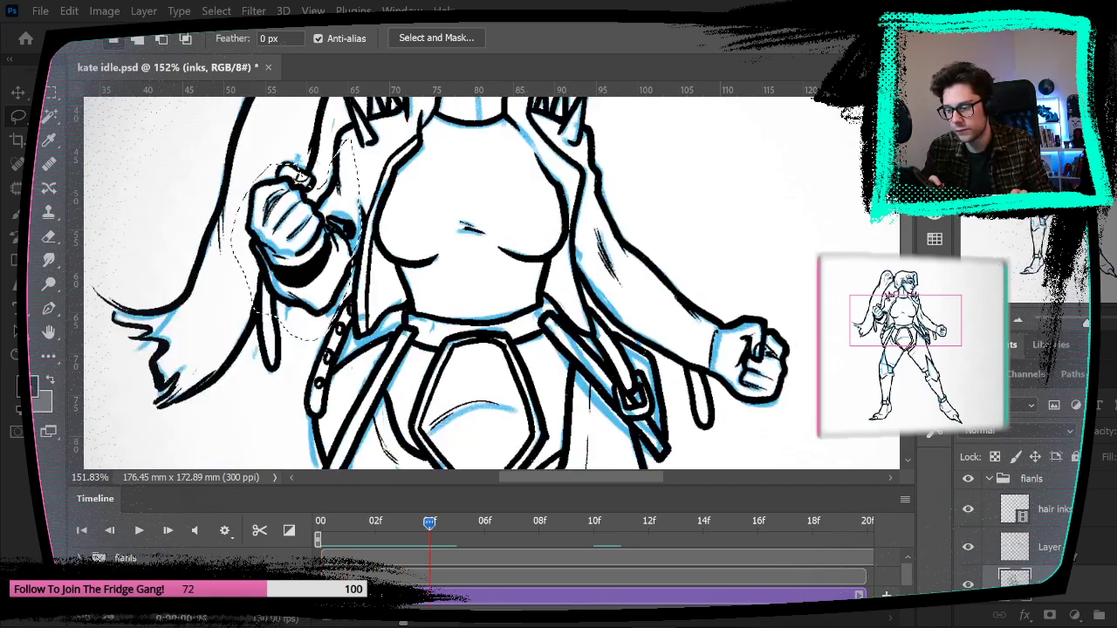
pyautogui.press('Right')
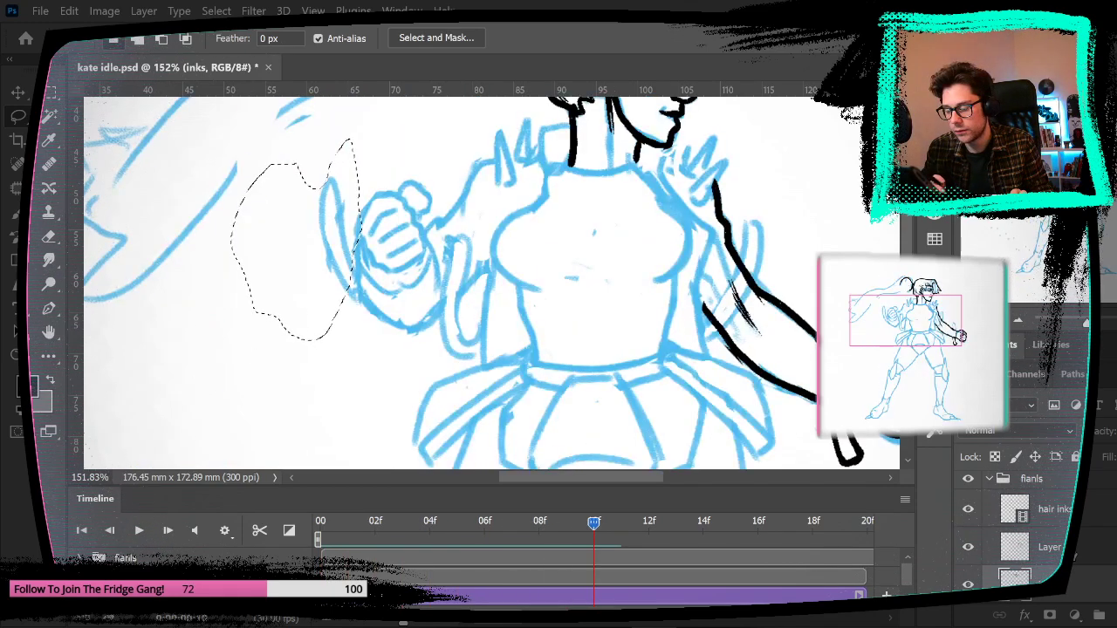
pyautogui.press('Left')
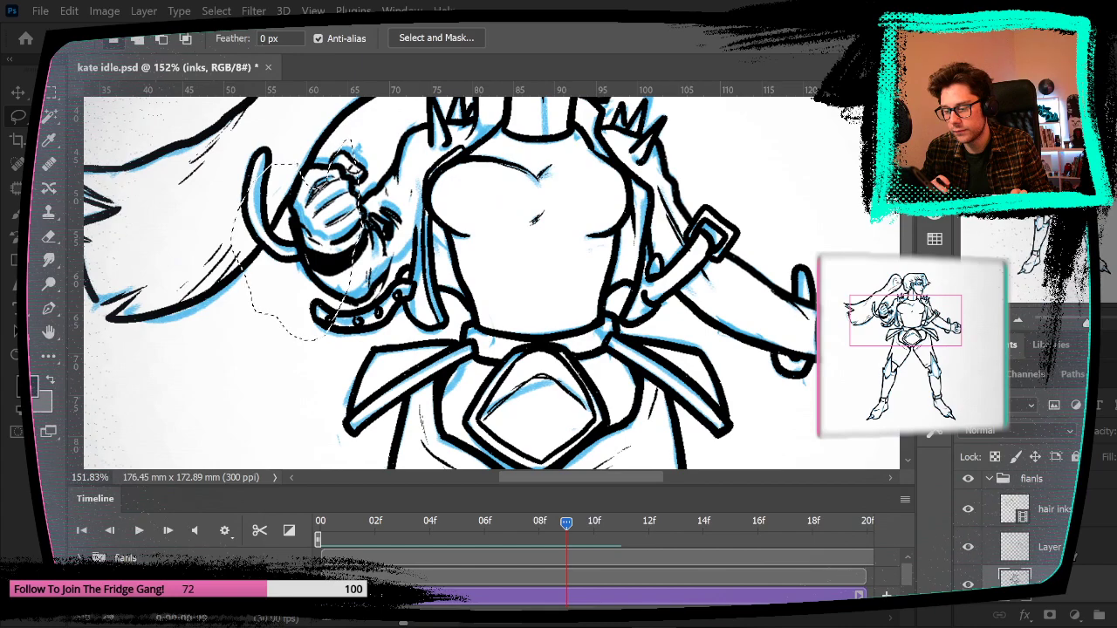
pyautogui.press('Left')
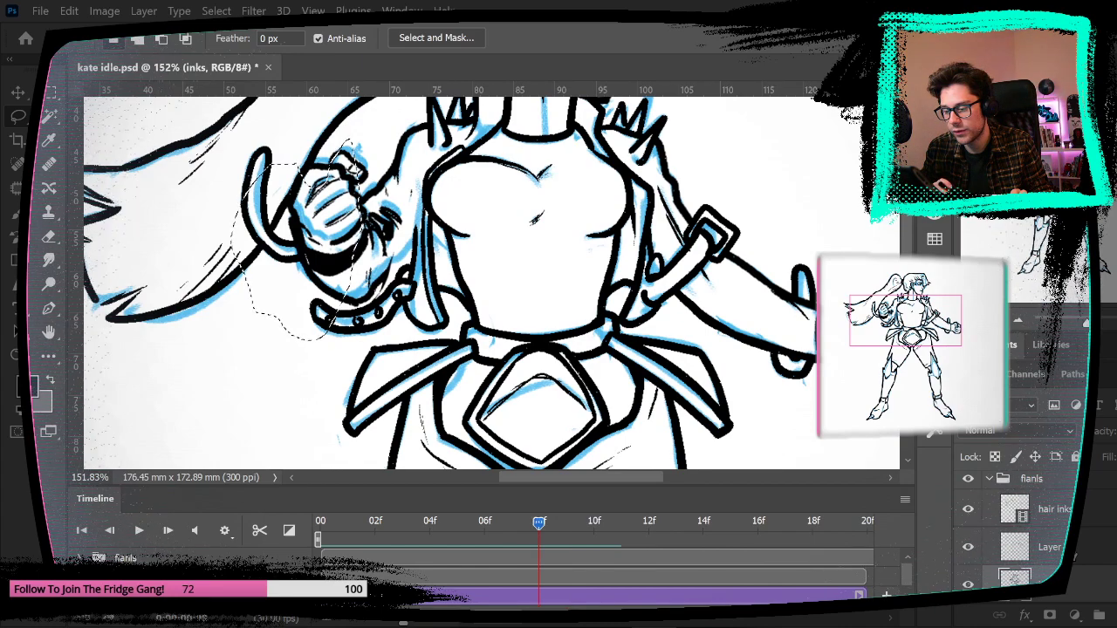
pyautogui.press('Left')
pyautogui.press('Right')
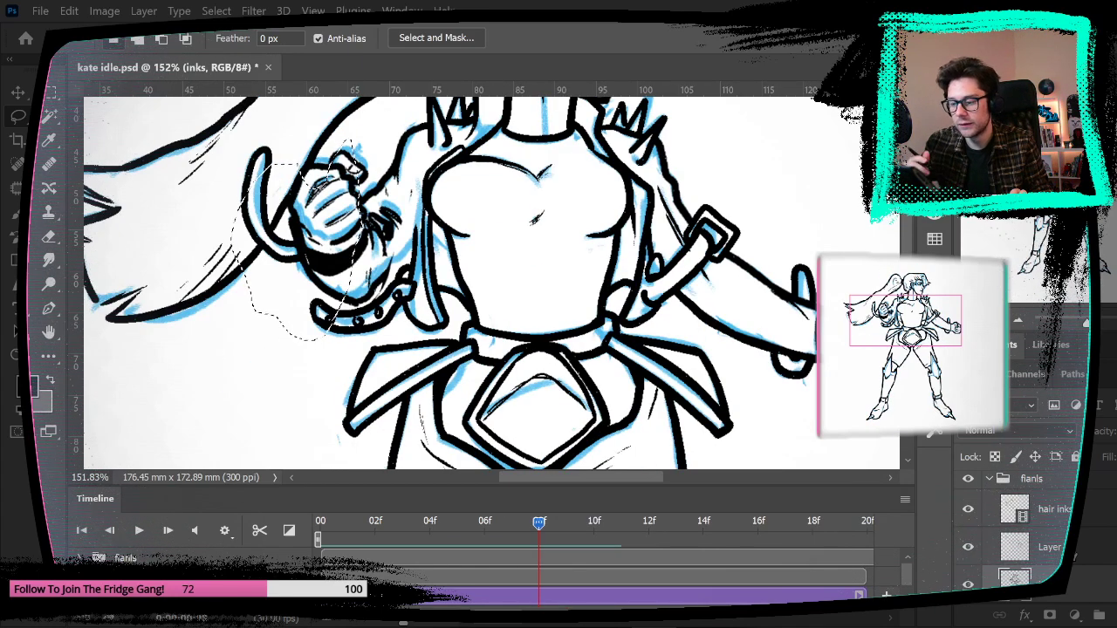
# Step: Clear the selection and touch up the bent forearm's ink lines in frame 8 with the Eraser and Brush
pyautogui.press('m')
pyautogui.hotkey('ctrl', 'd')
pyautogui.press('e')
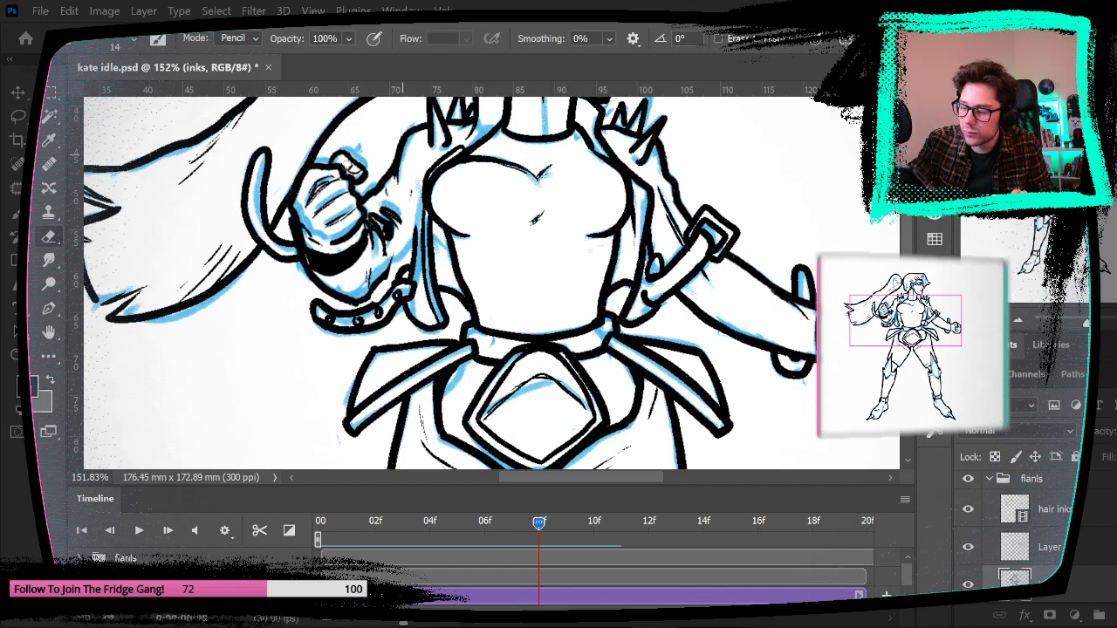
pyautogui.press('b')
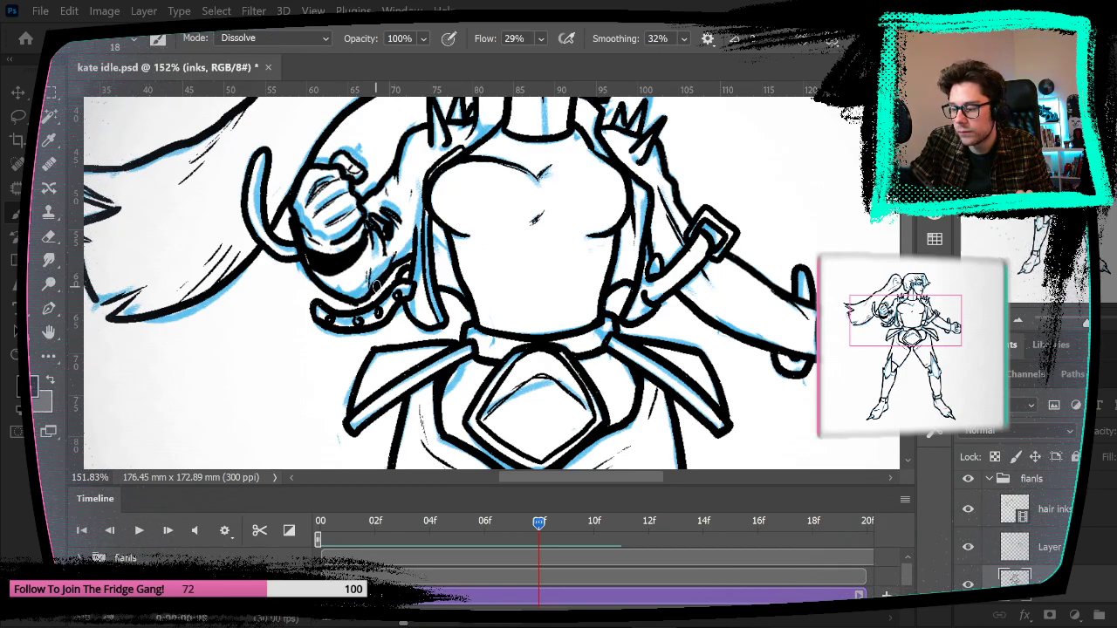
pyautogui.moveTo(479, 268); pyautogui.dragTo(428, 384)
pyautogui.click(49, 235)
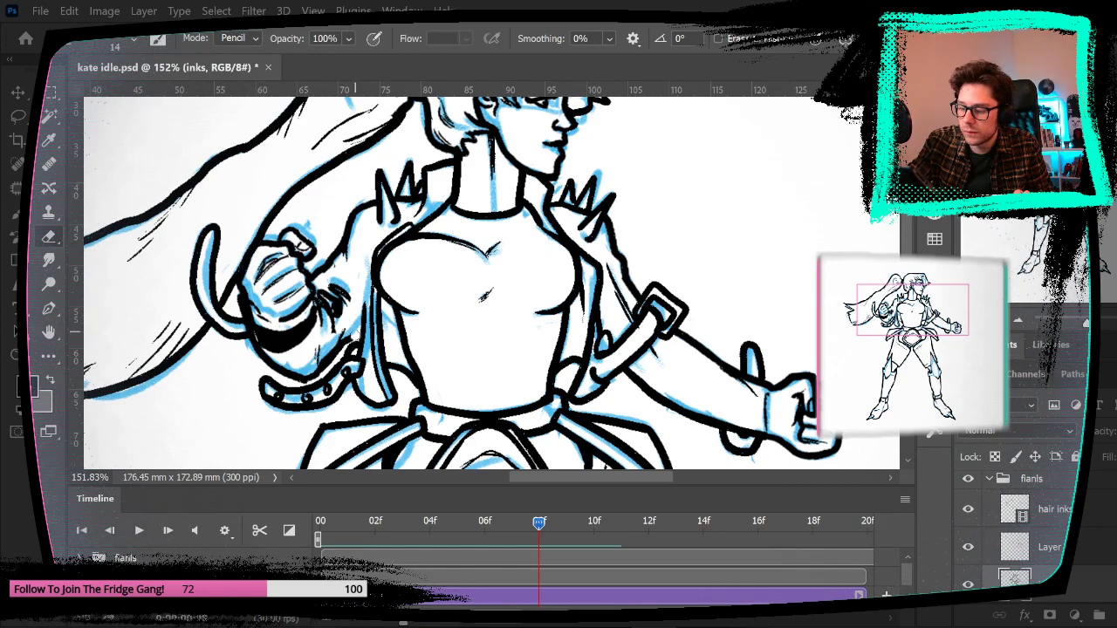
pyautogui.press('b')
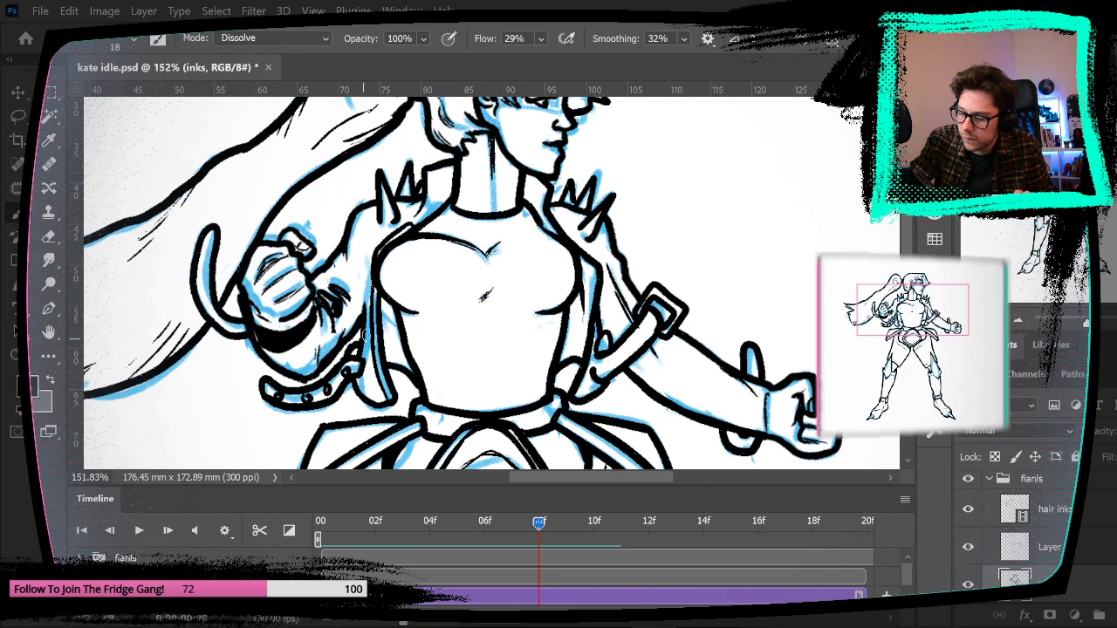
# Step: Step through the animation from the first frame to frame 9 to review the inked poses, ending on frame 8
pyautogui.press('Home')
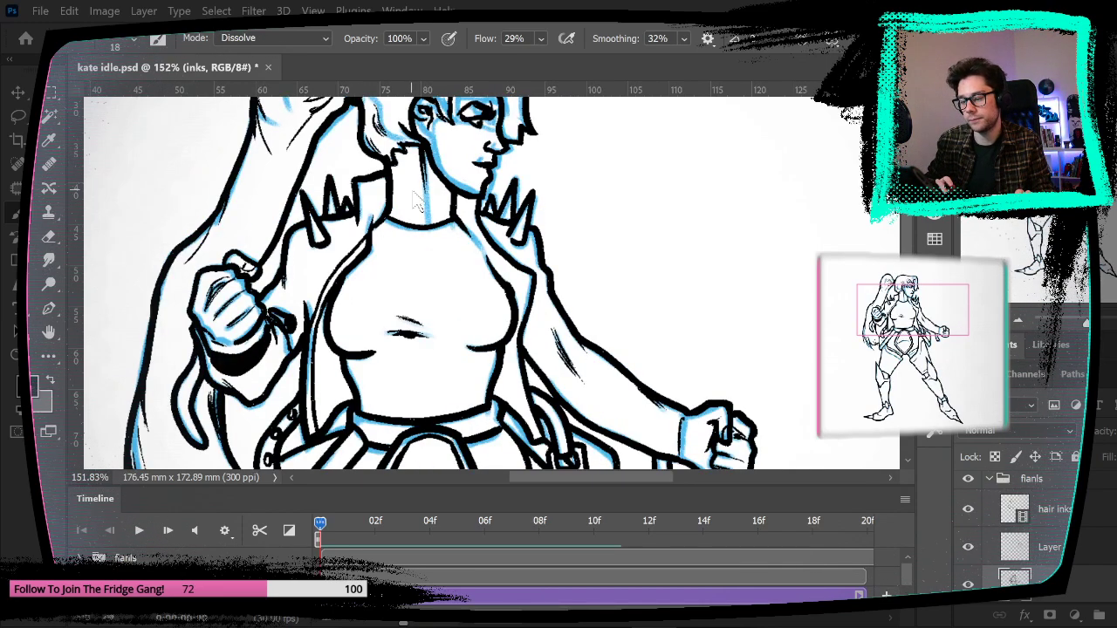
pyautogui.press('Right')
pyautogui.press('Right')
pyautogui.press('Right')
pyautogui.press('Right')
pyautogui.press('Right')
pyautogui.press('Right')
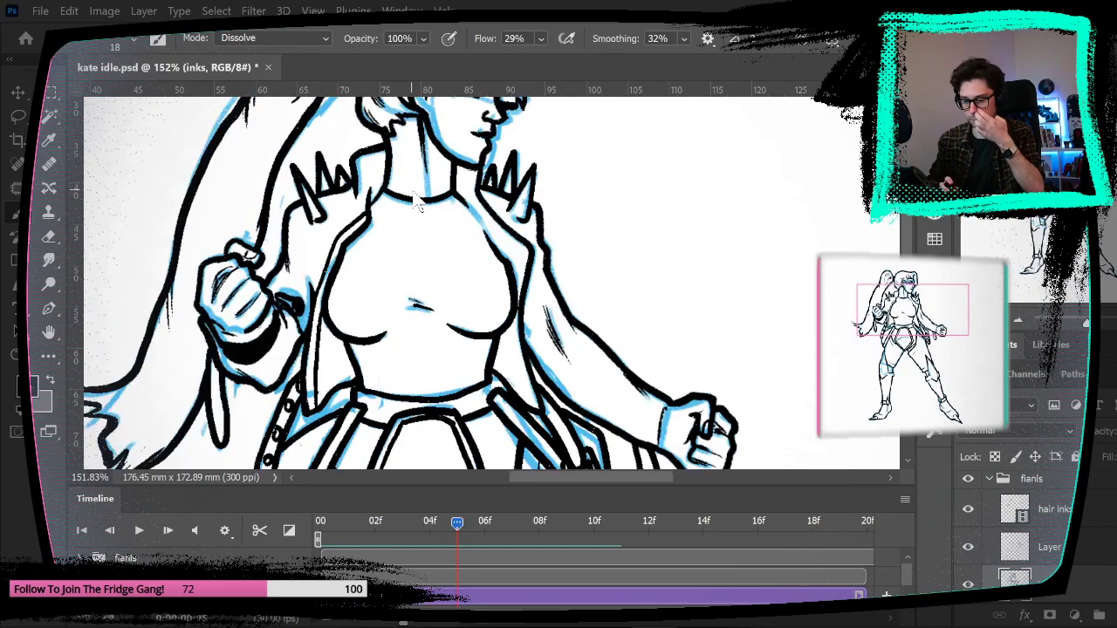
pyautogui.press('Right')
pyautogui.press('Right')
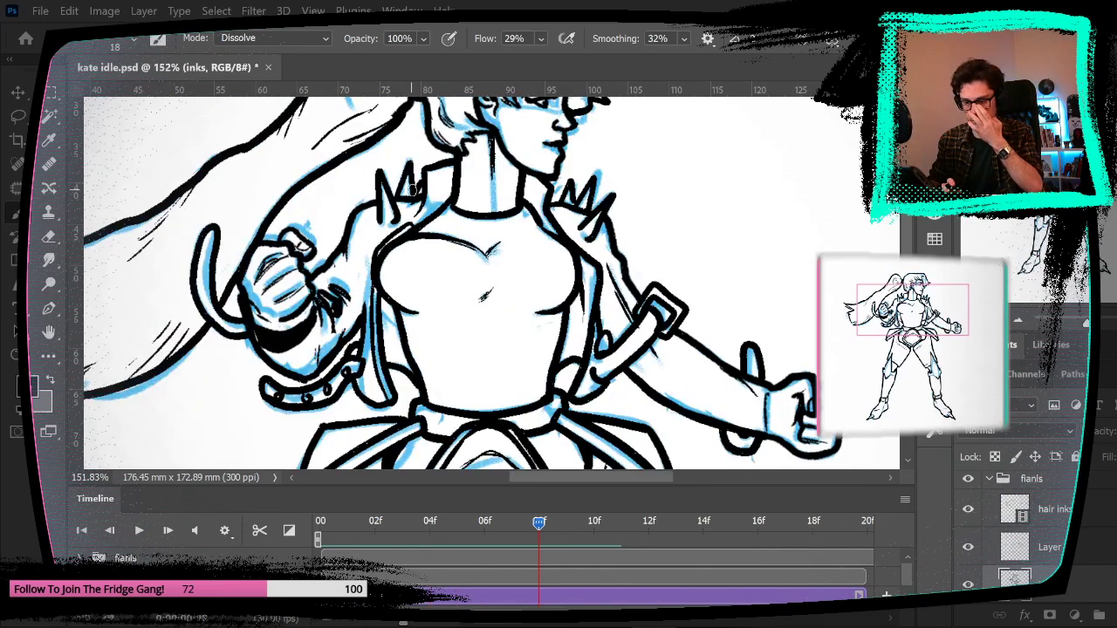
pyautogui.press('Right')
pyautogui.press('Left')
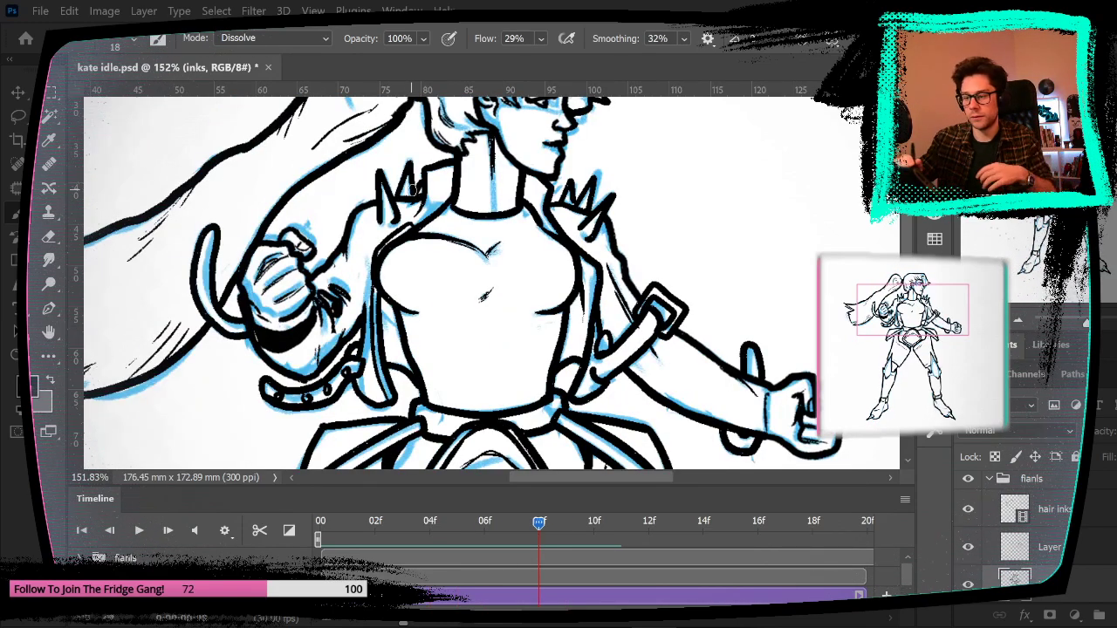
# Step: Activate the Rectangular Marquee tool and switch the document to full-screen mode with the menu bar
pyautogui.click(54, 92)
pyautogui.press('f')
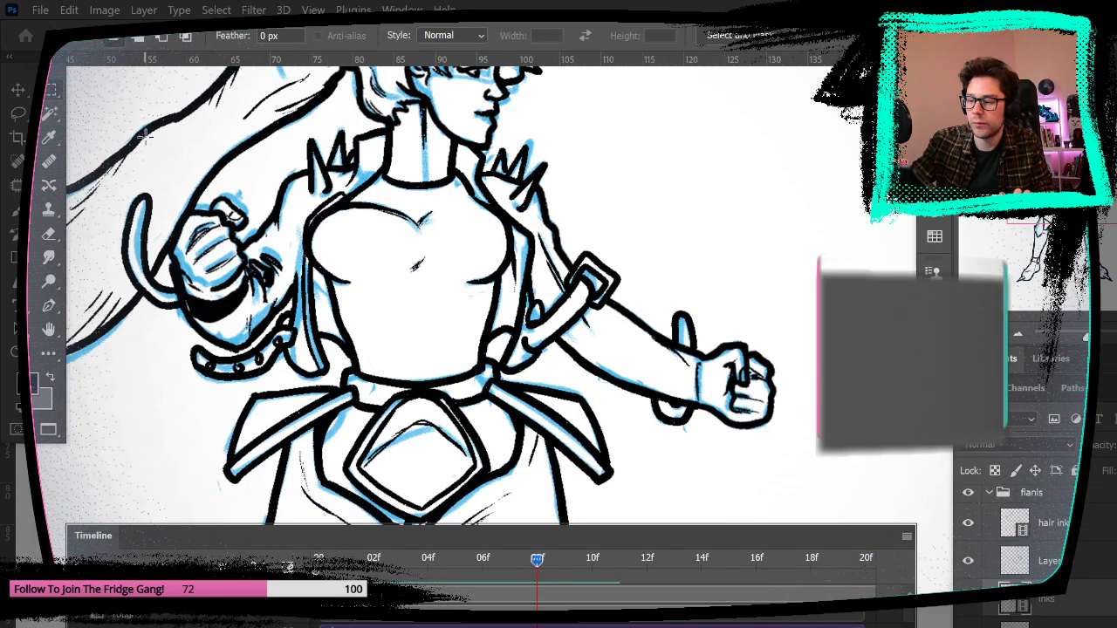
# Step: Switch to Standard Screen Mode and make a rectangular selection around the bent arm with the raised fist on frame 8
pyautogui.click(312, 9)
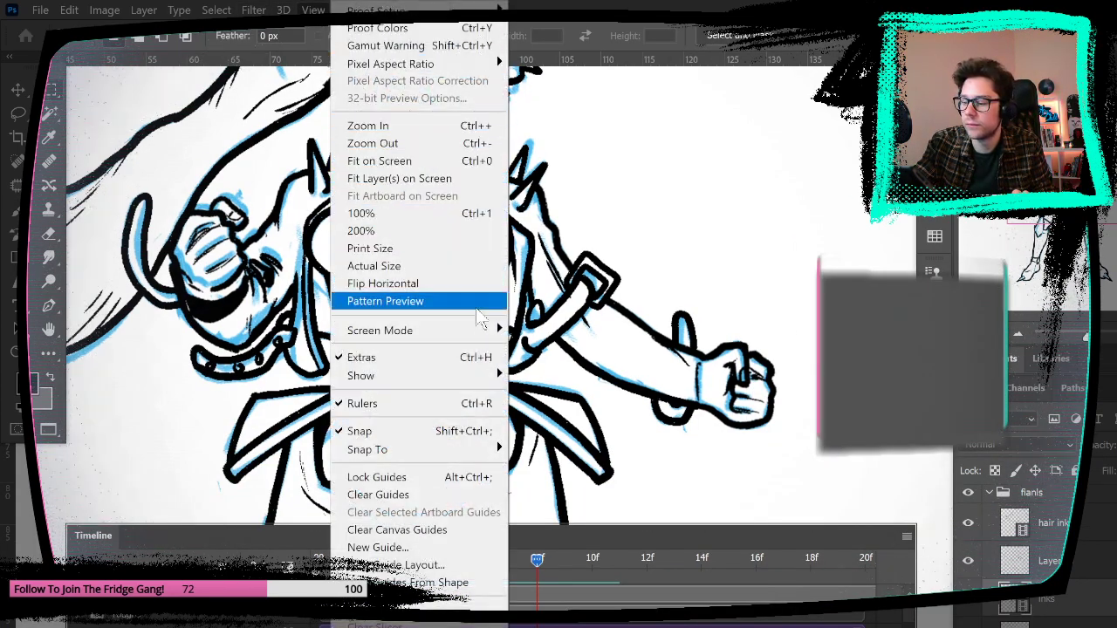
pyautogui.moveTo(488, 332)
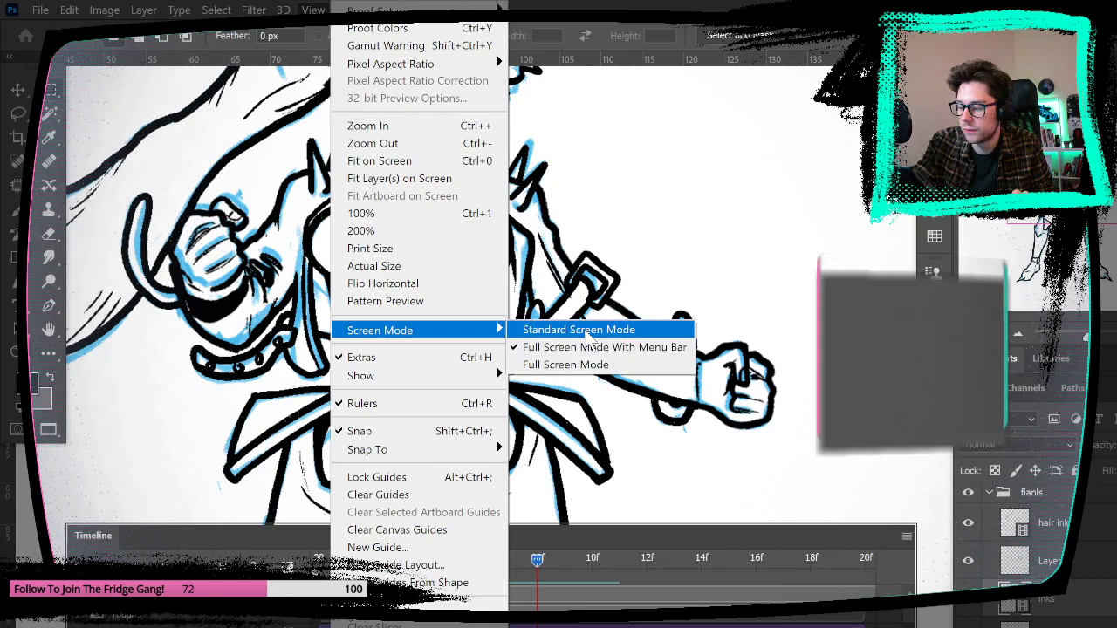
pyautogui.click(580, 329)
pyautogui.moveTo(189, 196); pyautogui.dragTo(444, 418)
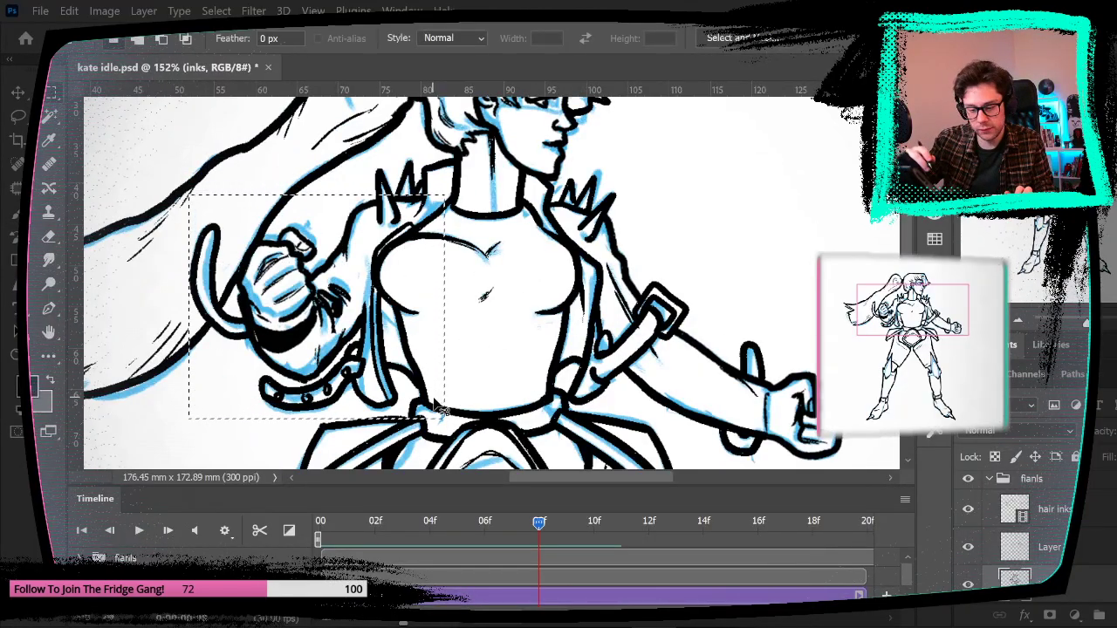
# Step: Try to replace the selected arm inks on frame 9 by clearing them and pasting the copied arm as a new layer
pyautogui.press('Right')
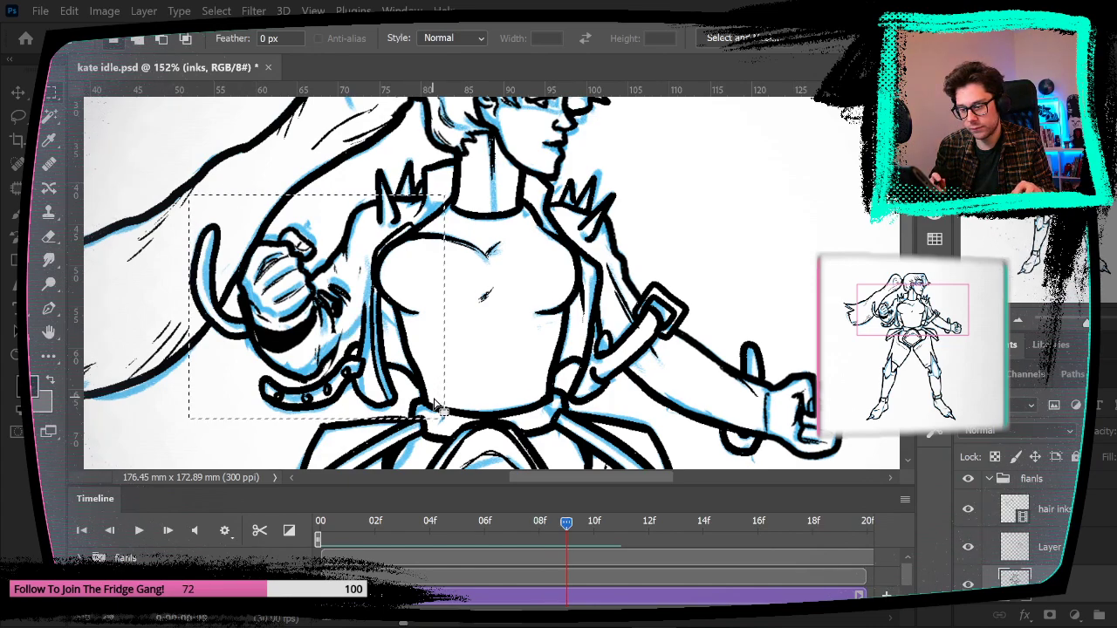
pyautogui.press('Delete')
pyautogui.hotkey('ctrl', 'v')
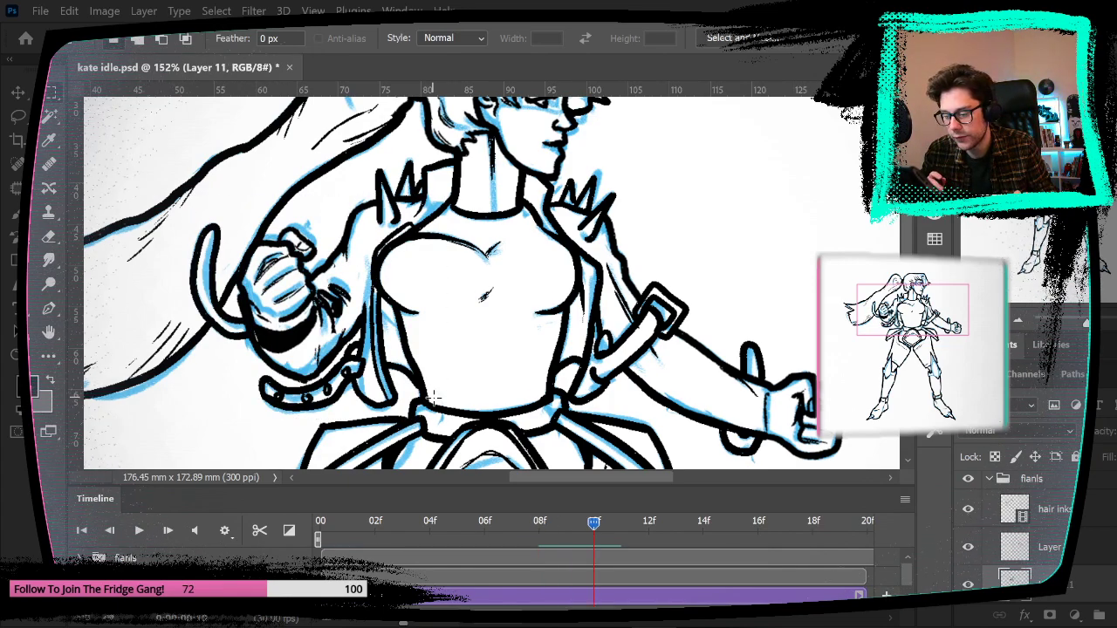
pyautogui.press('Right')
pyautogui.press('Right')
pyautogui.press('Left')
pyautogui.press('Left')
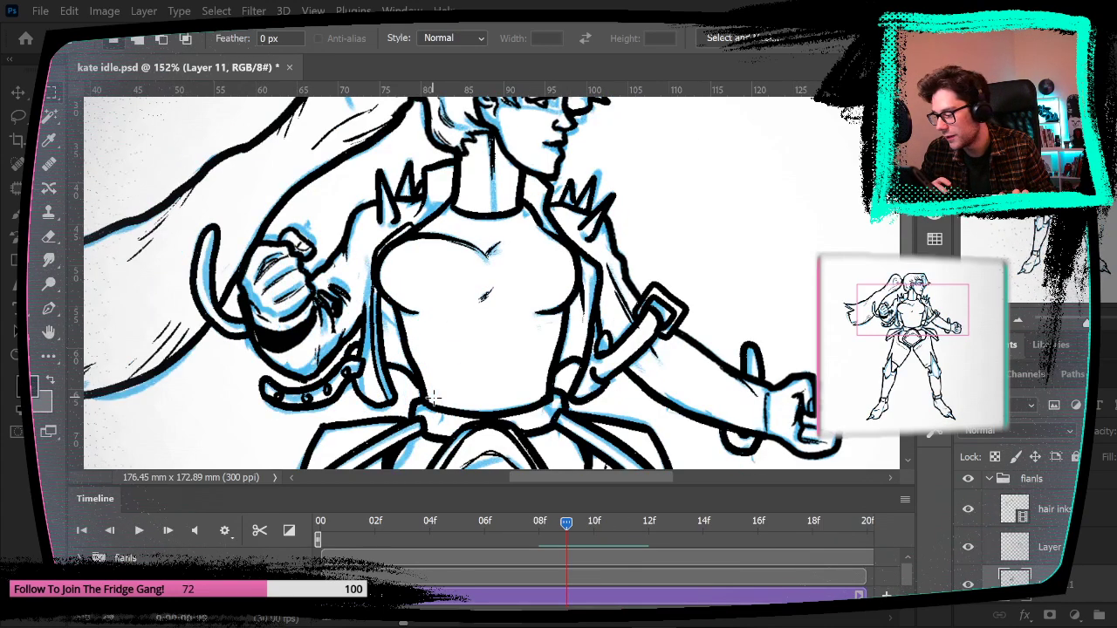
# Step: Examine the pasted arm layer by toggling its visibility and stepping through frames 7 to 9
pyautogui.scroll(-3, 1020, 534)
pyautogui.scroll(1, 1021, 534)
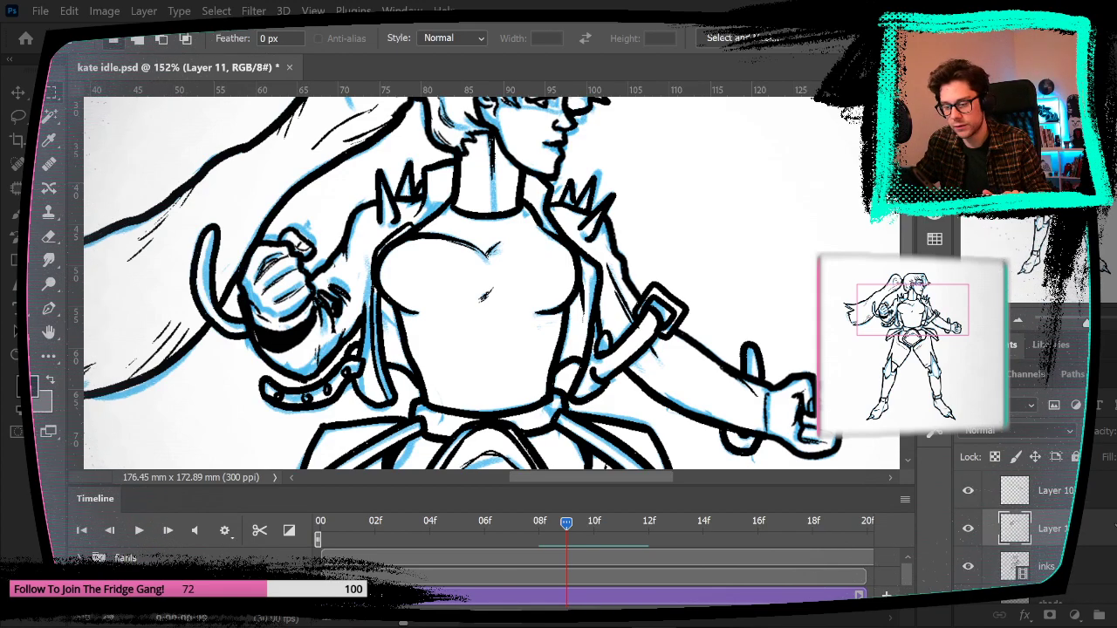
pyautogui.click(967, 530)
pyautogui.click(966, 531)
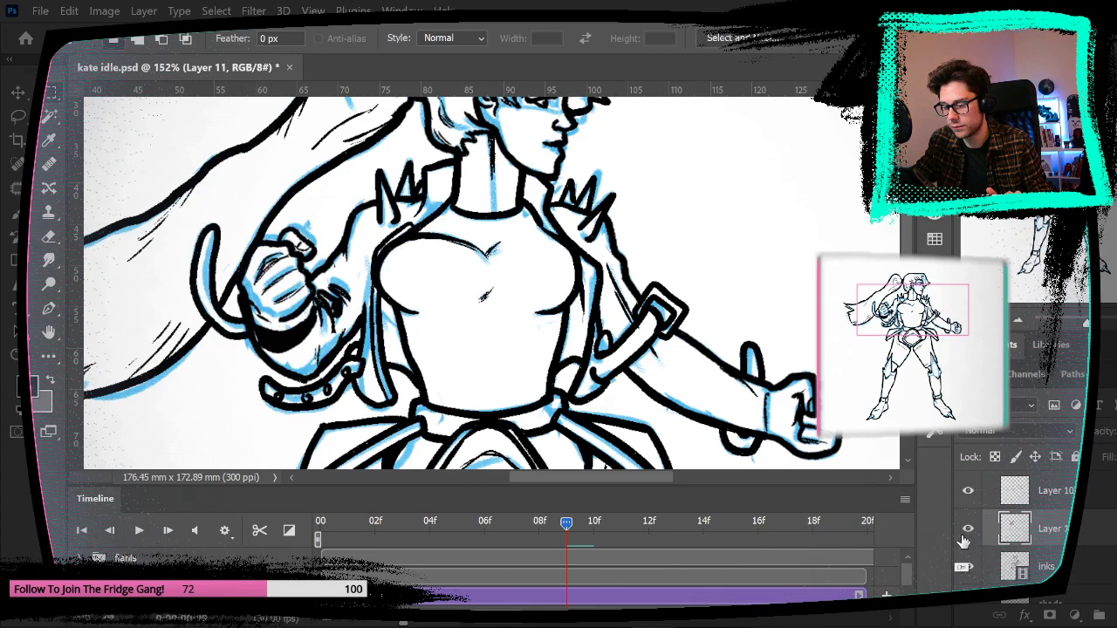
pyautogui.press('Left')
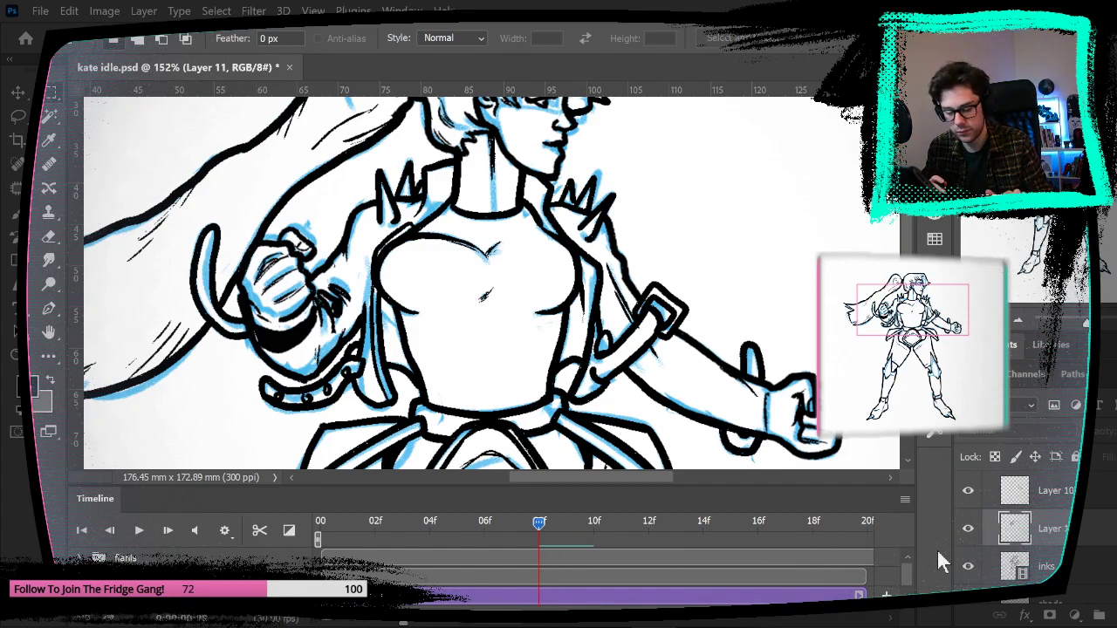
pyautogui.press('Left')
pyautogui.press('Right')
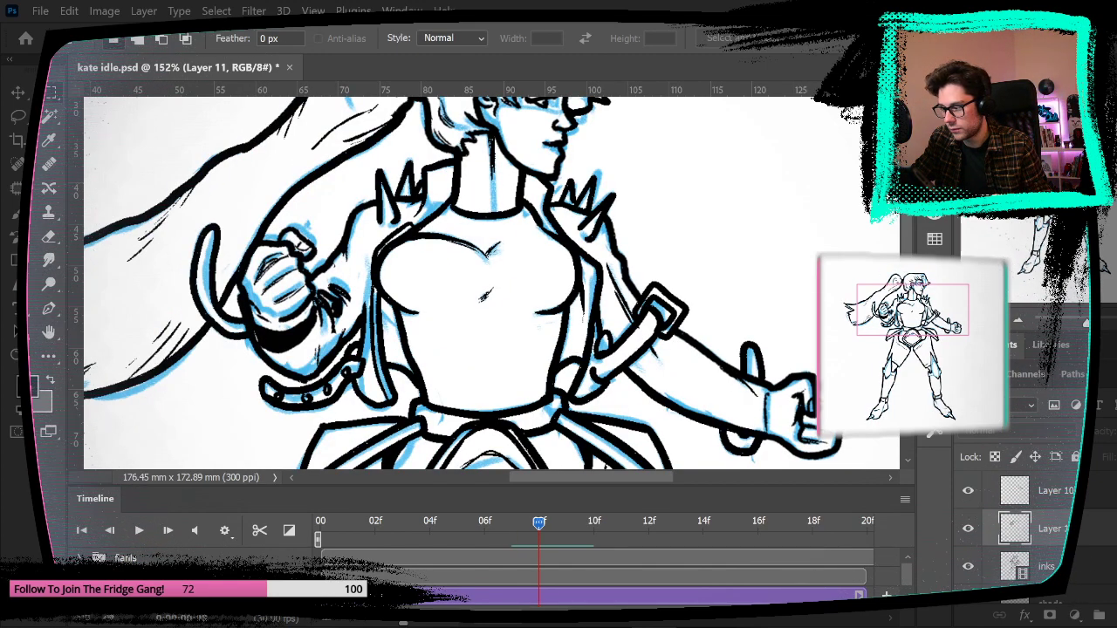
pyautogui.press('Right')
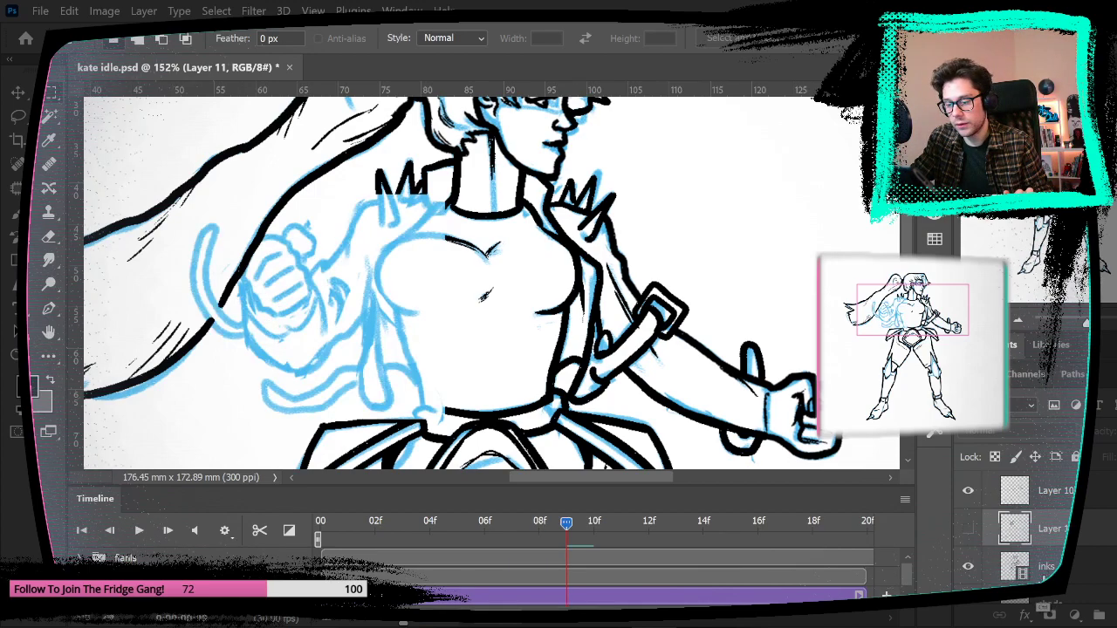
# Step: Undo the pasted arm layer and the clearing of the arm inks on frame 9
pyautogui.hotkey('ctrl', 'z')
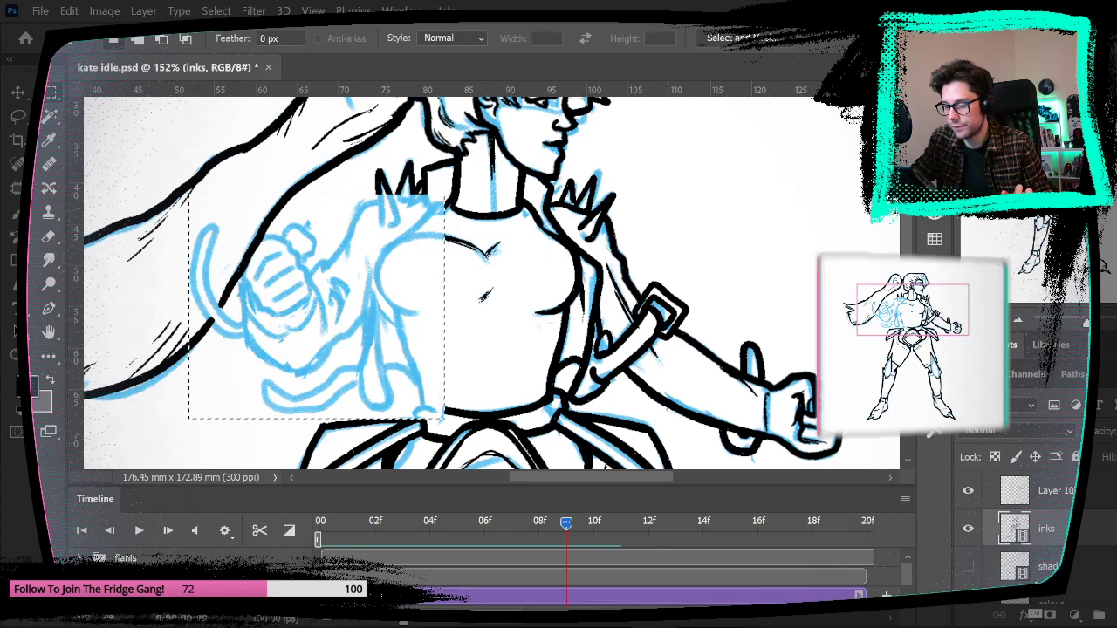
pyautogui.press('Left')
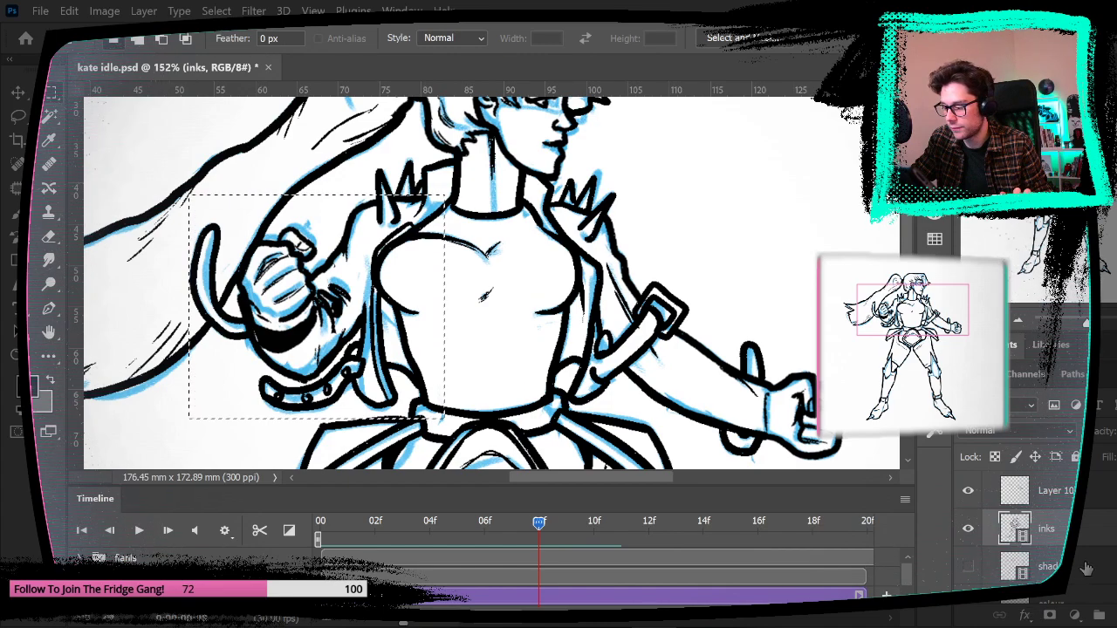
pyautogui.scroll(3, 968, 561)
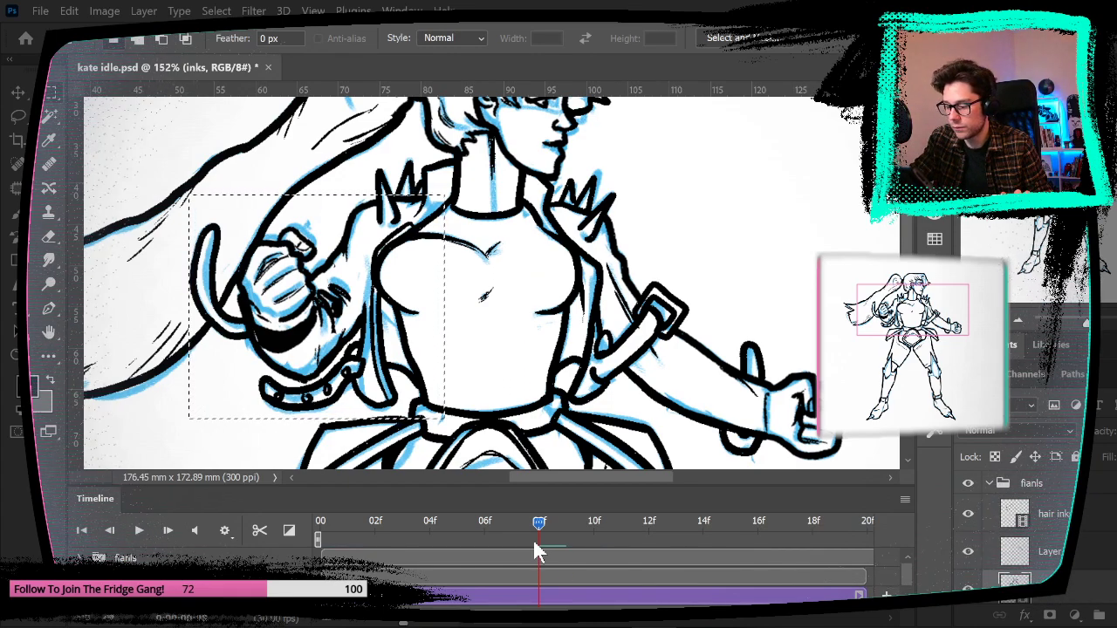
pyautogui.moveTo(563, 533); pyautogui.dragTo(595, 526)
pyautogui.click(1038, 551)
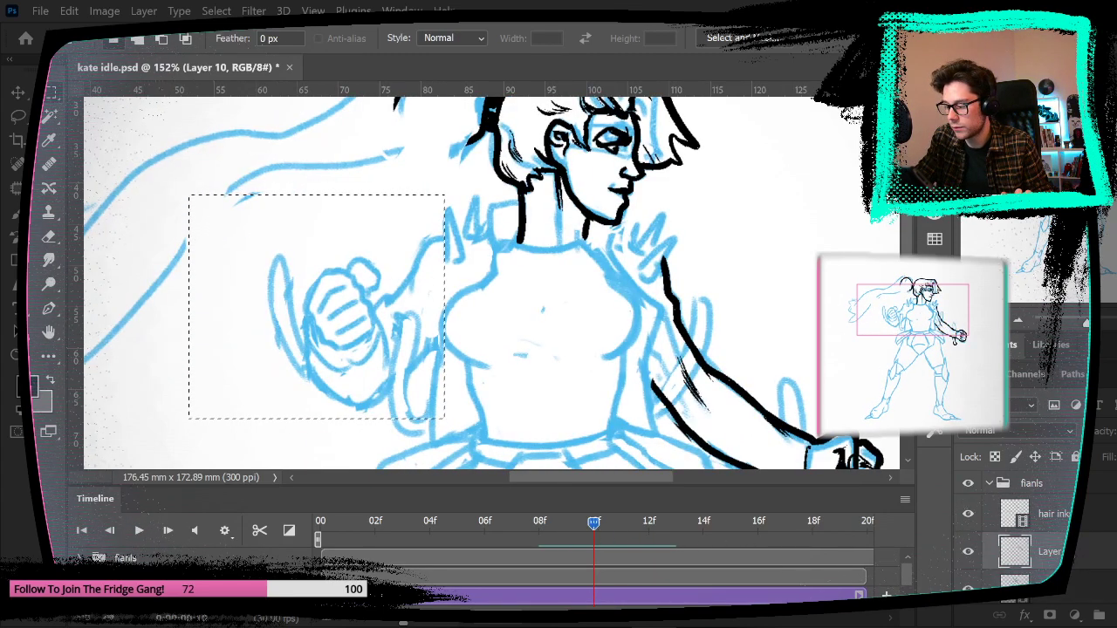
pyautogui.hotkey('ctrl', 'z')
# Step: Return to frame 9 and try to copy the selected arm to a new layer
pyautogui.moveTo(592, 527); pyautogui.dragTo(534, 543)
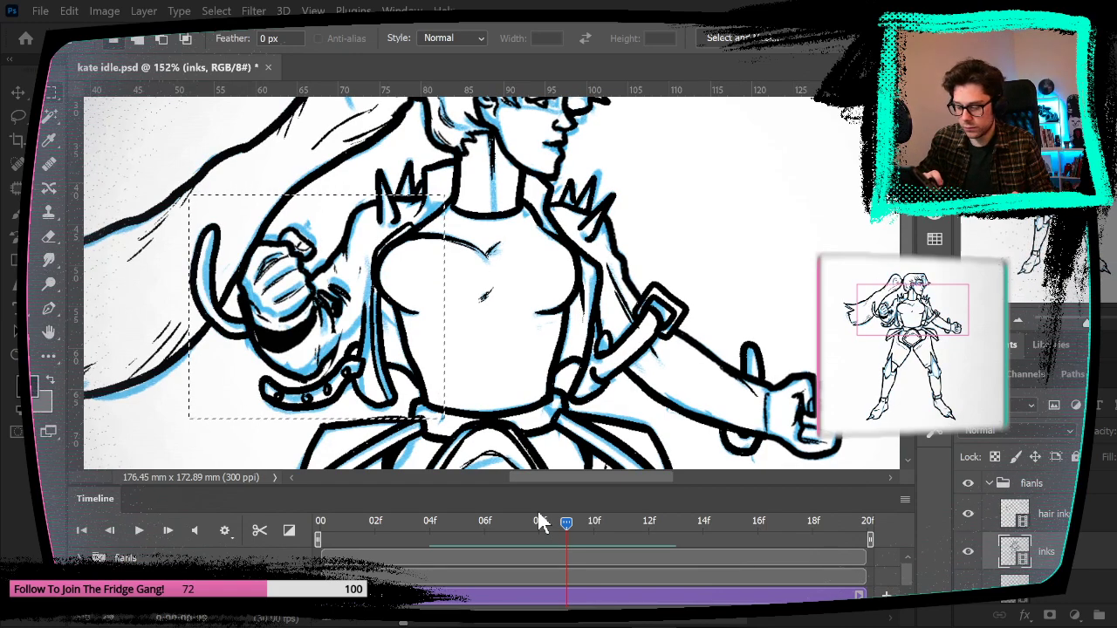
pyautogui.hotkey('ctrl', 'j')
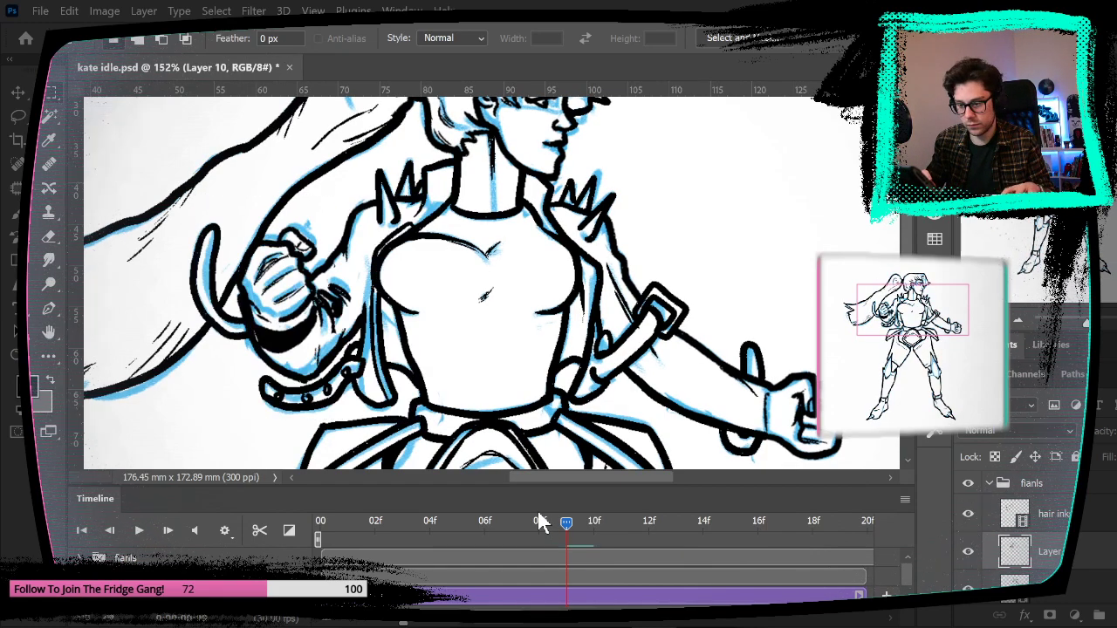
pyautogui.hotkey('ctrl', 'z')
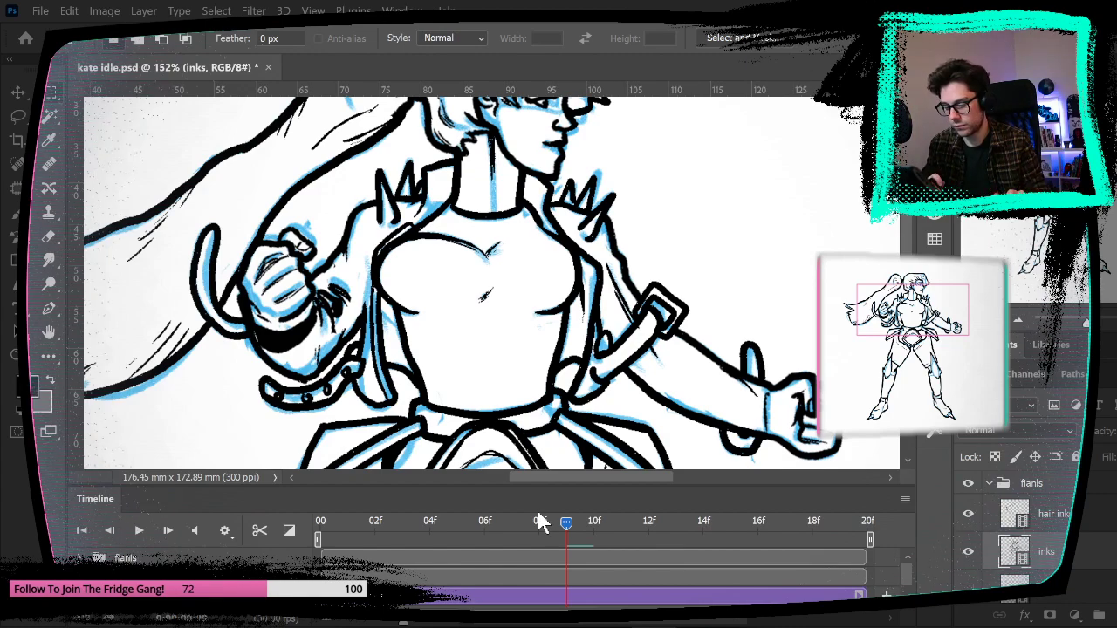
# Step: Compare the neighbouring frames and paste the copied bent arm onto its own layer at frame 10
pyautogui.press('Right')
pyautogui.press('Left')
pyautogui.press('Left')
pyautogui.press('Left')
pyautogui.press('Right')
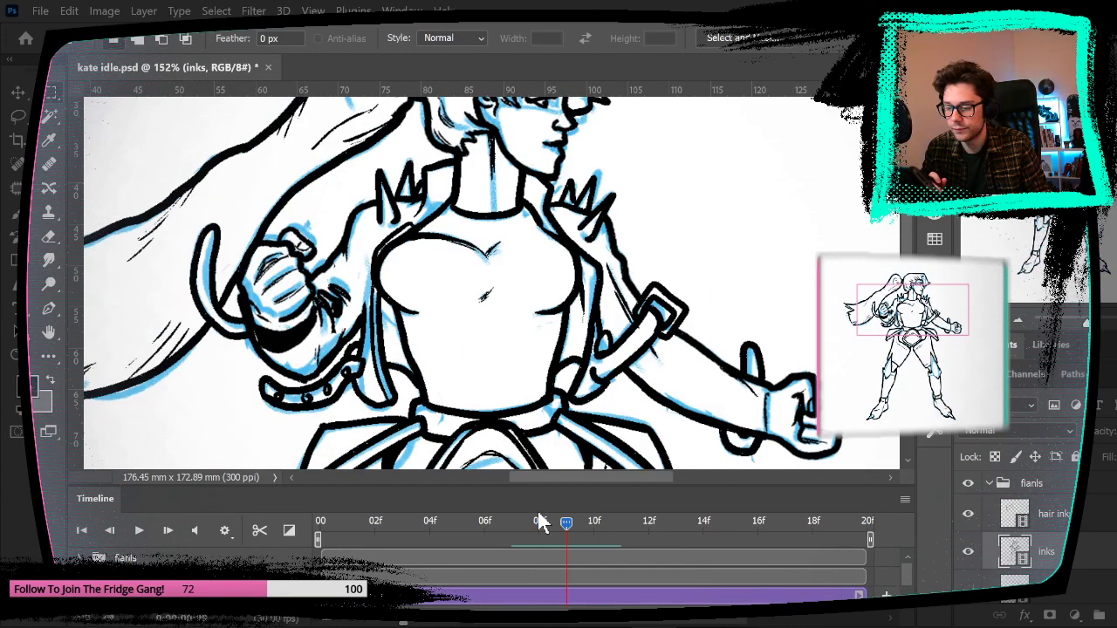
pyautogui.press('Right')
pyautogui.press('Right')
pyautogui.press('Left')
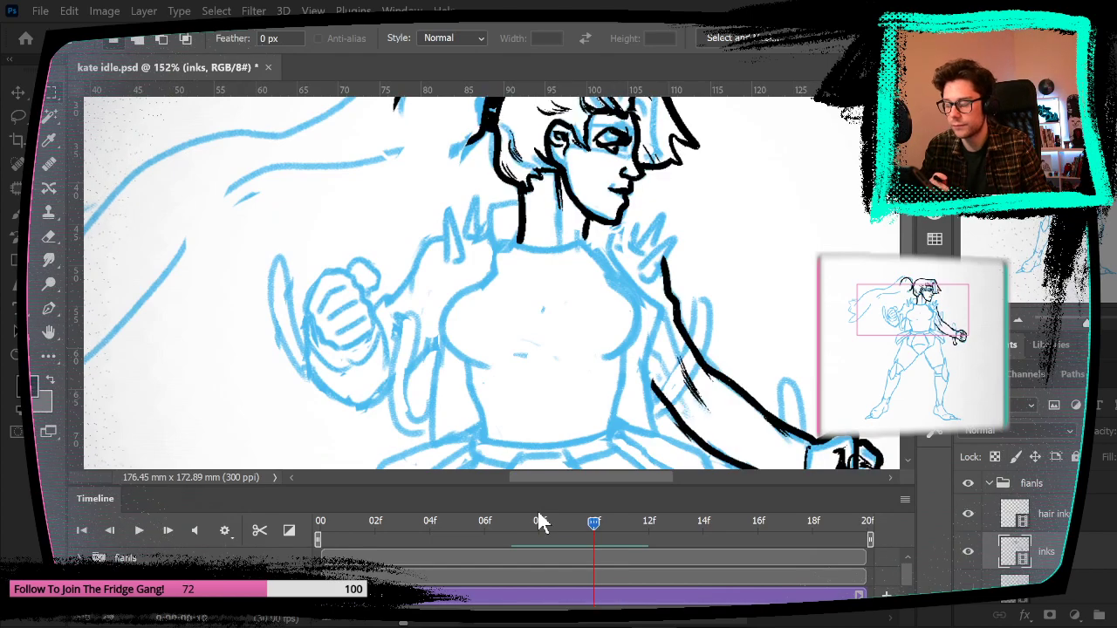
pyautogui.moveTo(728, 374); pyautogui.dragTo(590, 284)
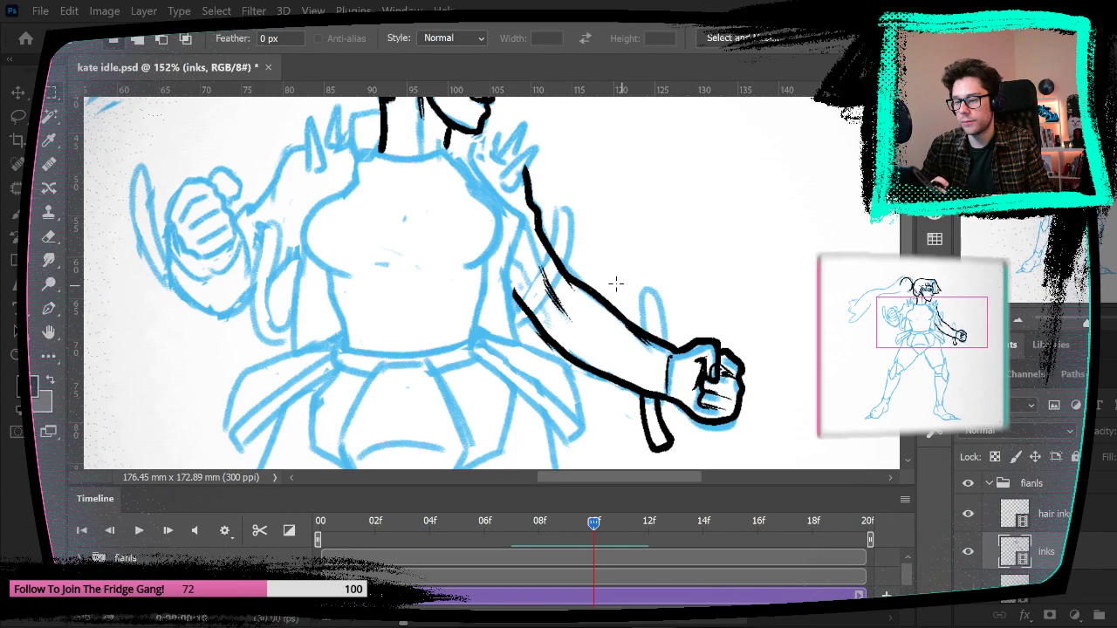
pyautogui.hotkey('ctrl', 'v')
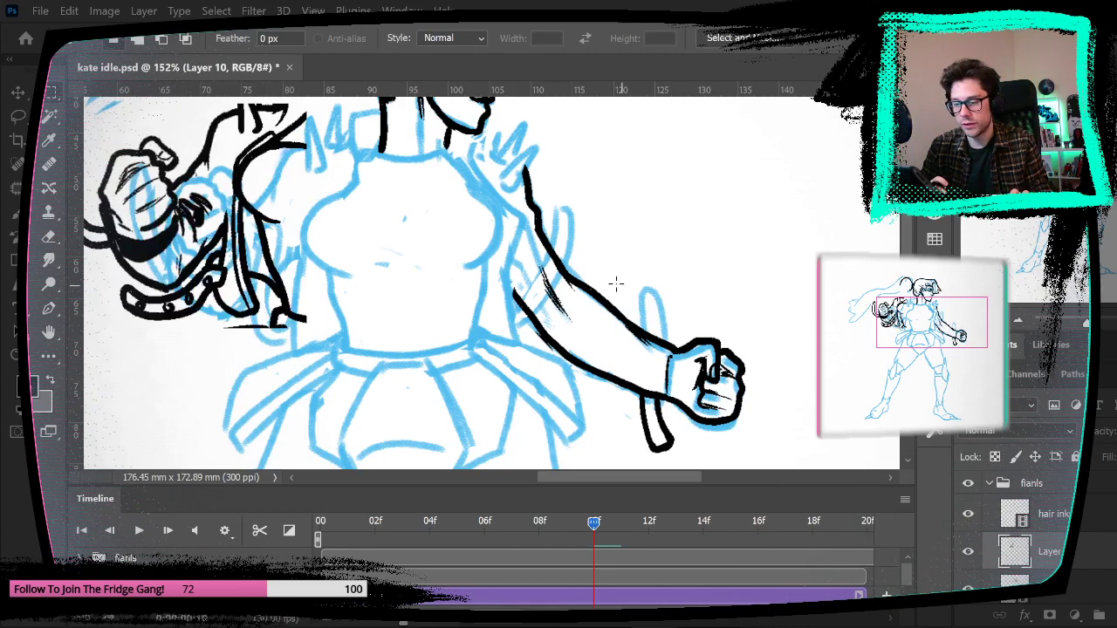
# Step: Move the pasted arm over the blue arm sketch and rotate it by 2.89°
pyautogui.moveTo(312, 284); pyautogui.dragTo(424, 361)
pyautogui.click(18, 93)
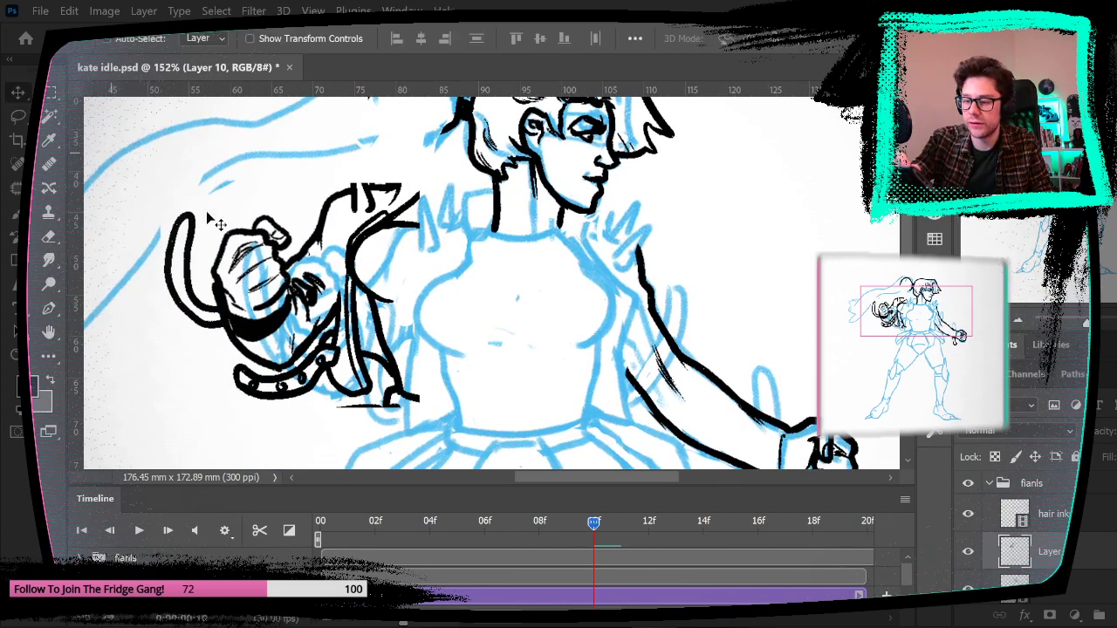
pyautogui.moveTo(295, 325)
pyautogui.mouseDown()
pyautogui.moveTo(346, 385)
pyautogui.moveTo(354, 342)
pyautogui.moveTo(366, 357)
pyautogui.mouseUp()
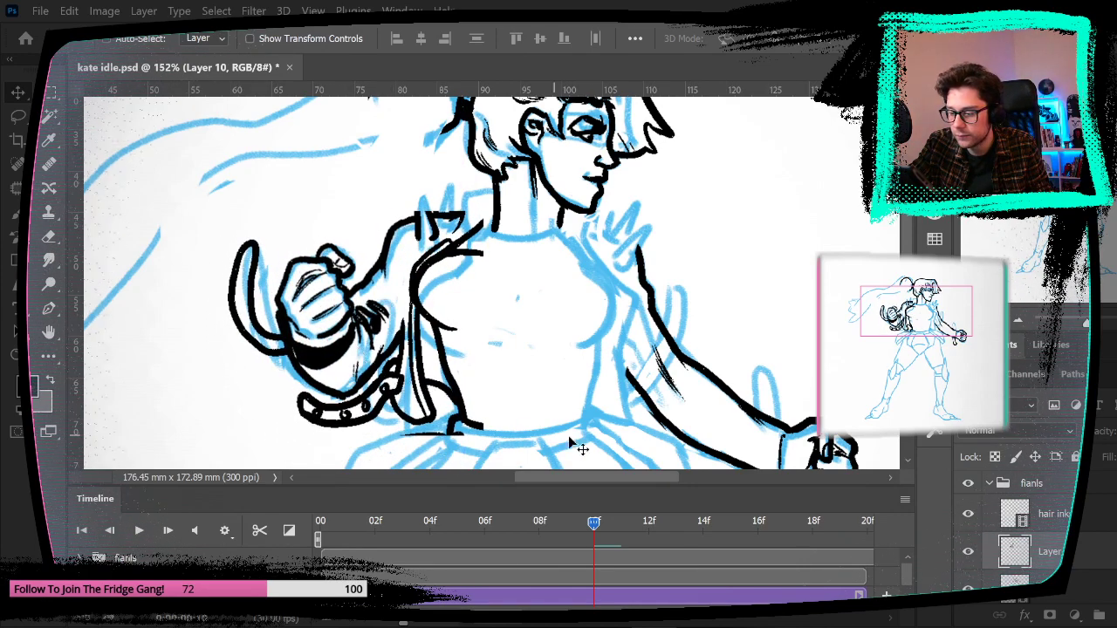
pyautogui.hotkey('ctrl', 't')
pyautogui.moveTo(357, 324)
pyautogui.mouseDown()
pyautogui.moveTo(327, 255)
pyautogui.moveTo(300, 262)
pyautogui.mouseUp()
pyautogui.moveTo(567, 234); pyautogui.dragTo(569, 247)
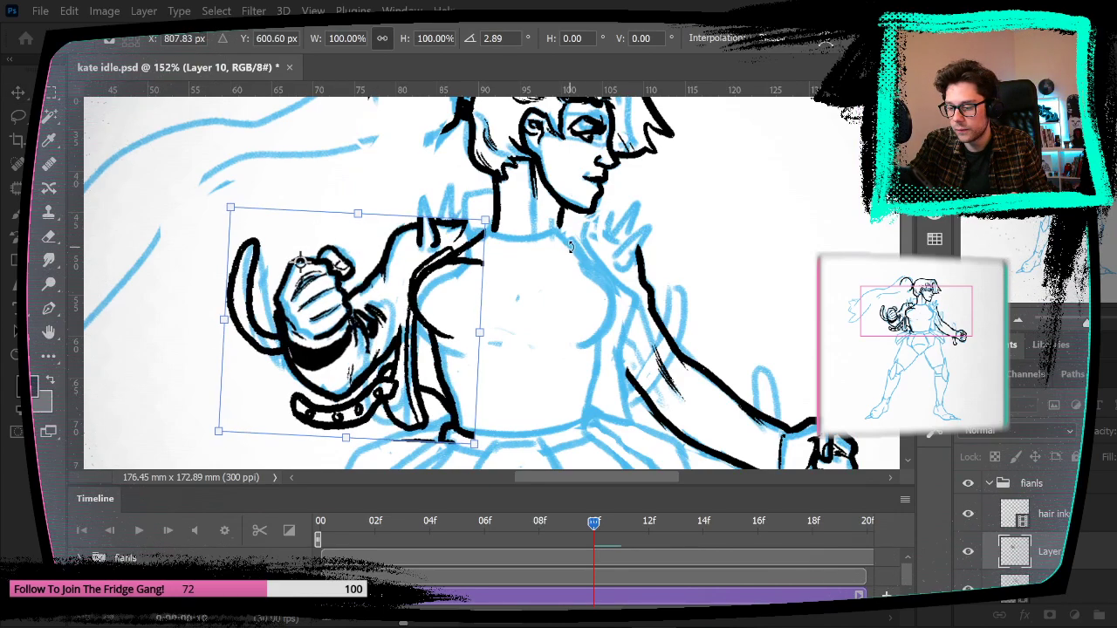
pyautogui.press('Return')
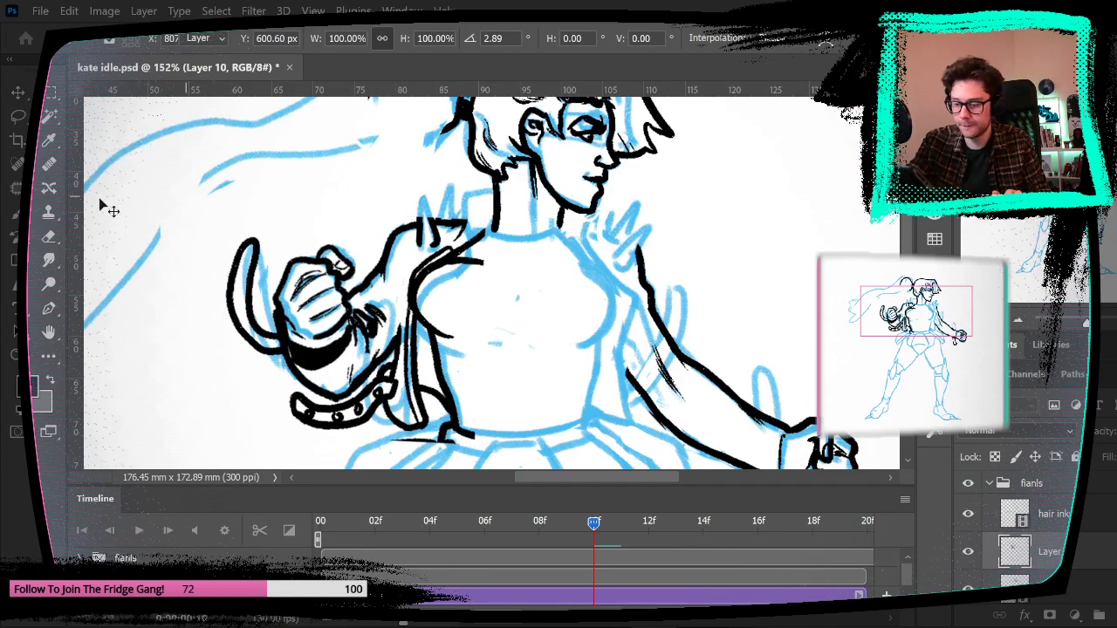
# Step: Erase the pasted arm's surplus shoulder, torso and strap lines, the studded band and the curved blade with a 50 px eraser
pyautogui.press('l')
pyautogui.press('e')
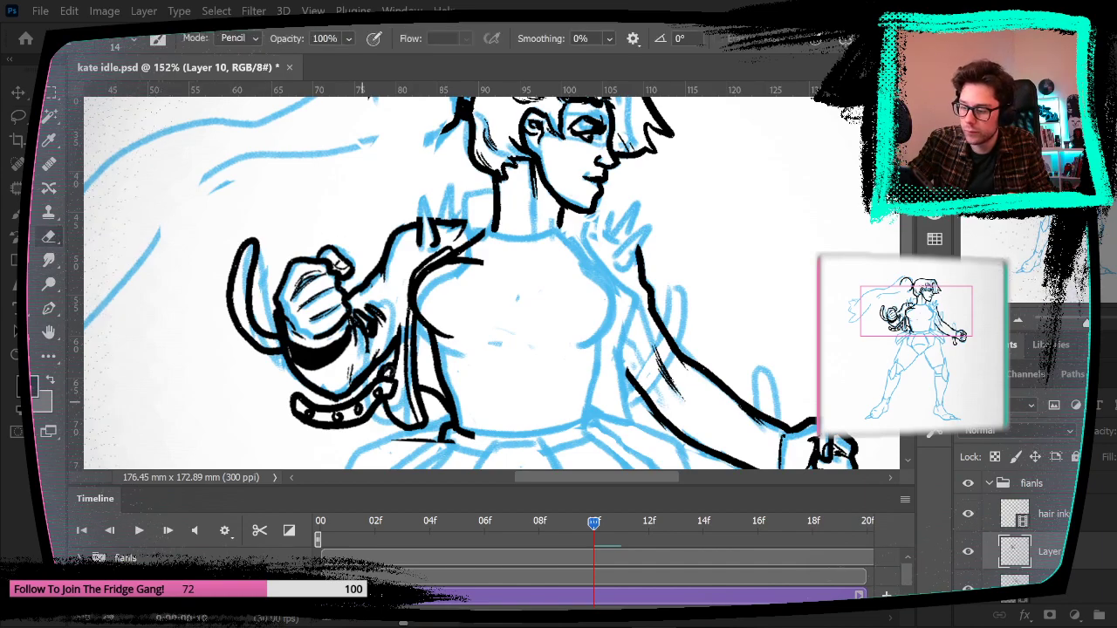
pyautogui.moveTo(395, 362)
pyautogui.mouseDown()
pyautogui.moveTo(384, 410)
pyautogui.moveTo(428, 372)
pyautogui.moveTo(450, 427)
pyautogui.moveTo(437, 340)
pyautogui.mouseUp()
pyautogui.click(133, 41)
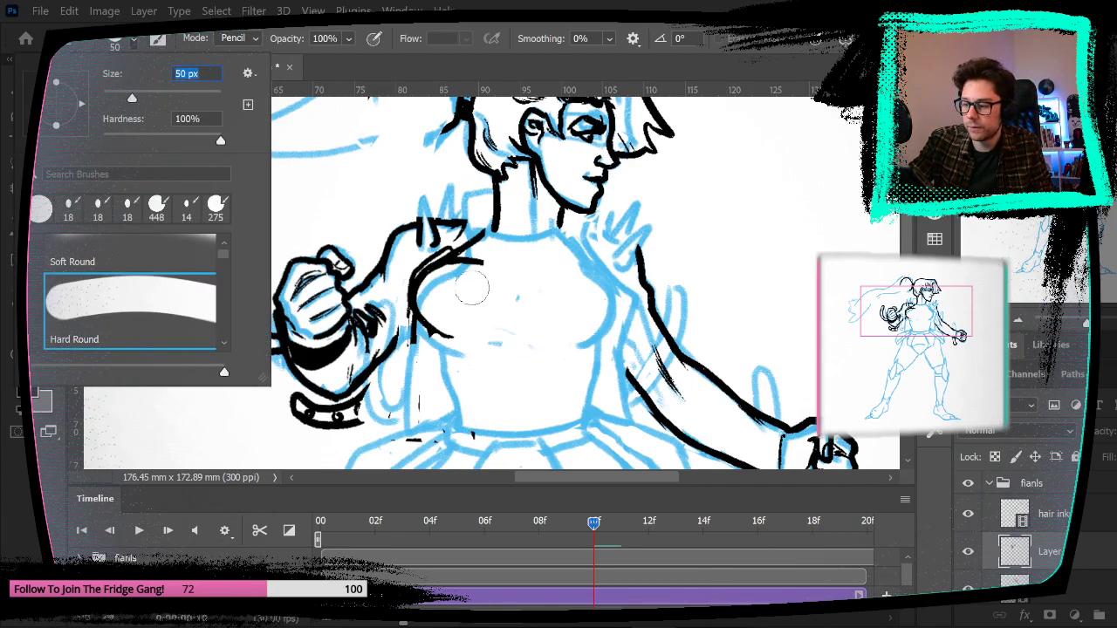
pyautogui.press('Return')
pyautogui.moveTo(484, 242)
pyautogui.mouseDown()
pyautogui.moveTo(448, 262)
pyautogui.moveTo(427, 216)
pyautogui.moveTo(424, 350)
pyautogui.moveTo(418, 297)
pyautogui.moveTo(435, 384)
pyautogui.moveTo(419, 415)
pyautogui.moveTo(490, 431)
pyautogui.mouseUp()
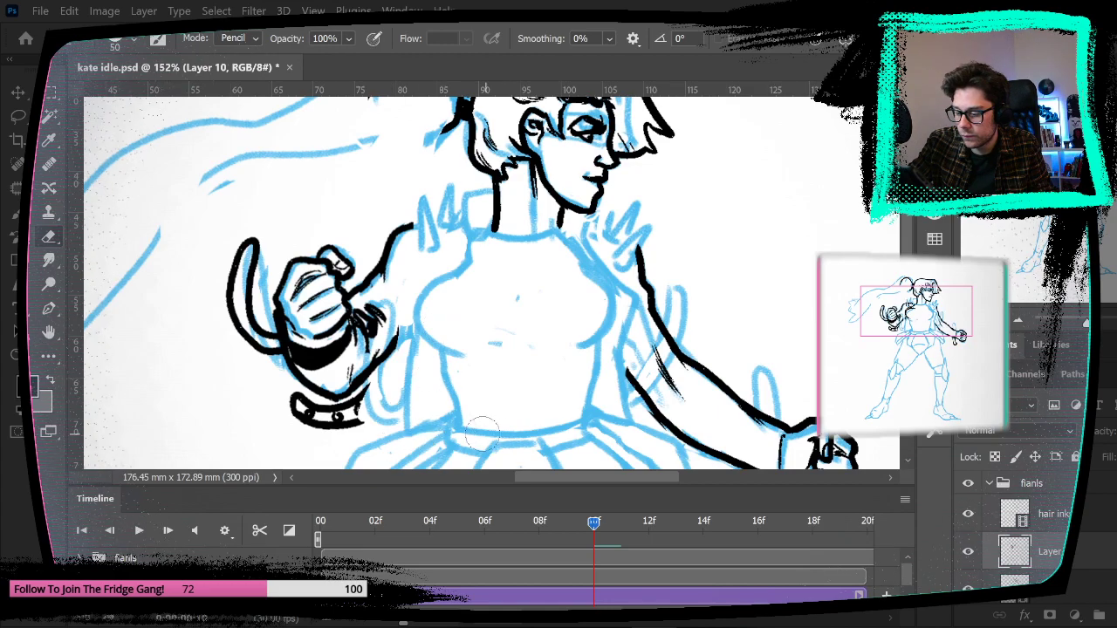
pyautogui.moveTo(377, 400)
pyautogui.mouseDown()
pyautogui.moveTo(337, 423)
pyautogui.moveTo(348, 419)
pyautogui.moveTo(292, 406)
pyautogui.mouseUp()
pyautogui.moveTo(245, 314)
pyautogui.mouseDown()
pyautogui.moveTo(260, 351)
pyautogui.moveTo(251, 233)
pyautogui.moveTo(240, 350)
pyautogui.moveTo(242, 232)
pyautogui.mouseUp()
# Step: Ink the curved blade beside the raised fist over its blue sketch with the 18 px brush
pyautogui.moveTo(668, 352); pyautogui.dragTo(608, 311)
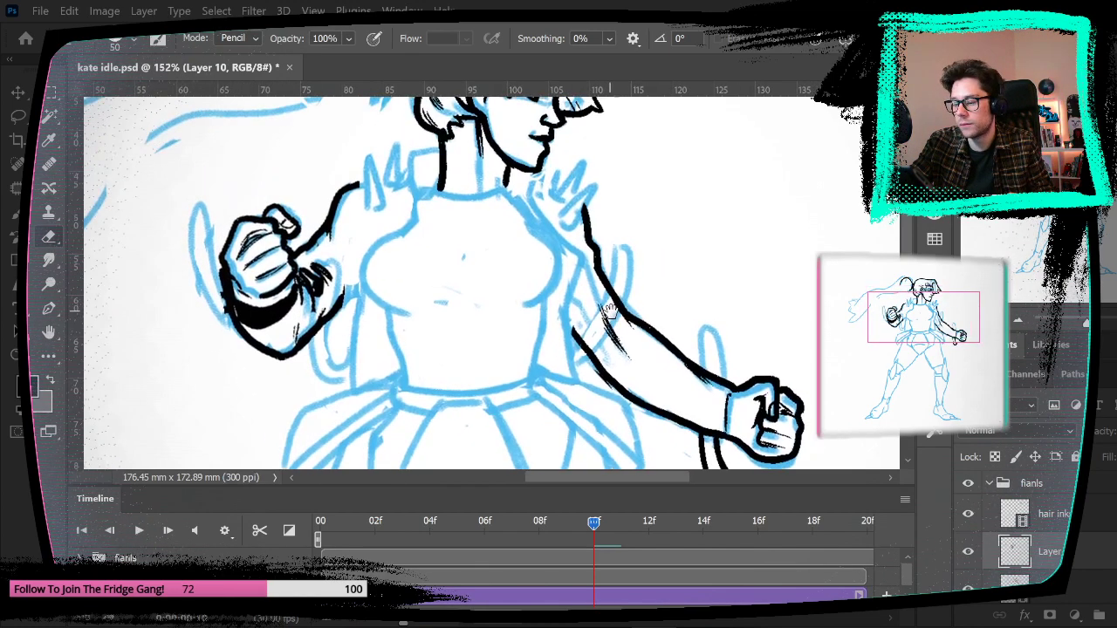
pyautogui.press('b')
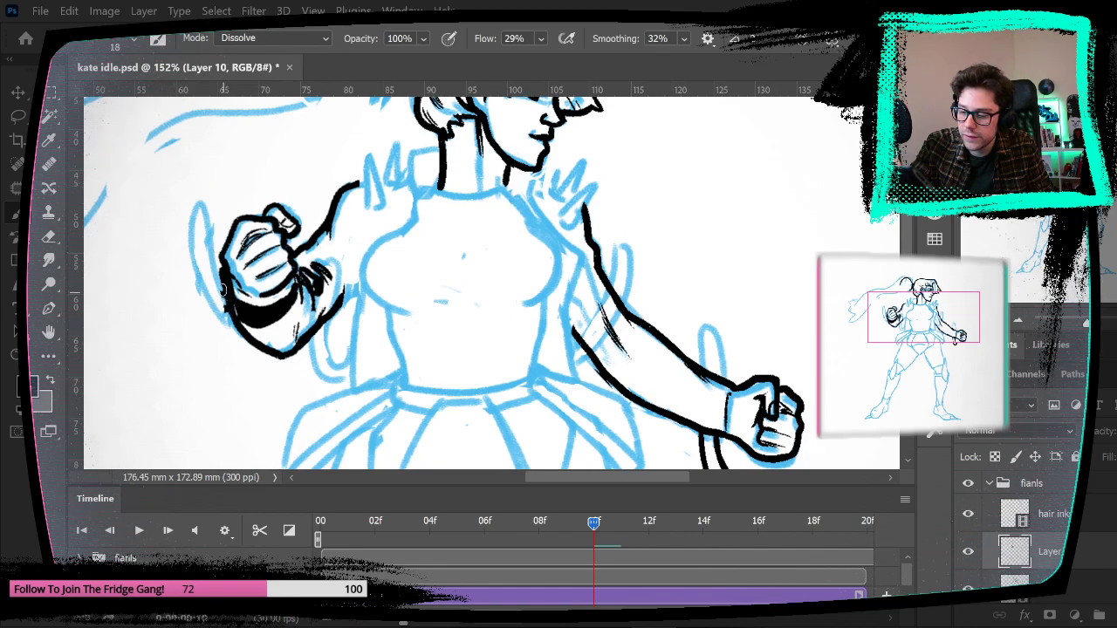
pyautogui.moveTo(210, 240)
pyautogui.mouseDown()
pyautogui.moveTo(194, 195)
pyautogui.moveTo(188, 255)
pyautogui.moveTo(200, 292)
pyautogui.mouseUp()
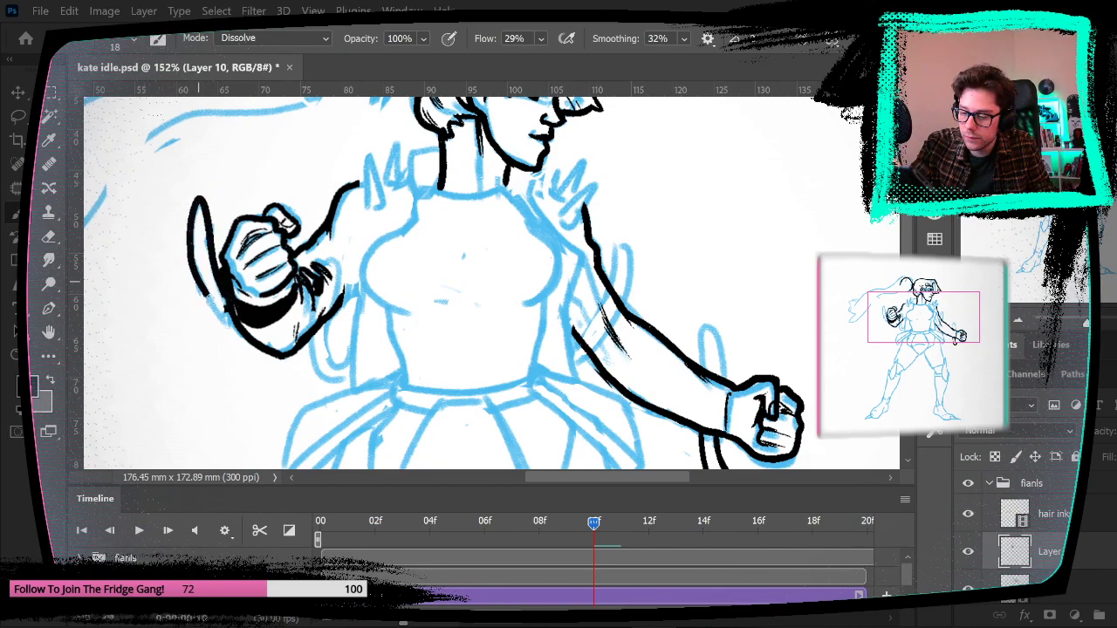
# Step: Set the eraser to 10 px and tidy the curved blade's inner line beside the raised fist
pyautogui.press('e')
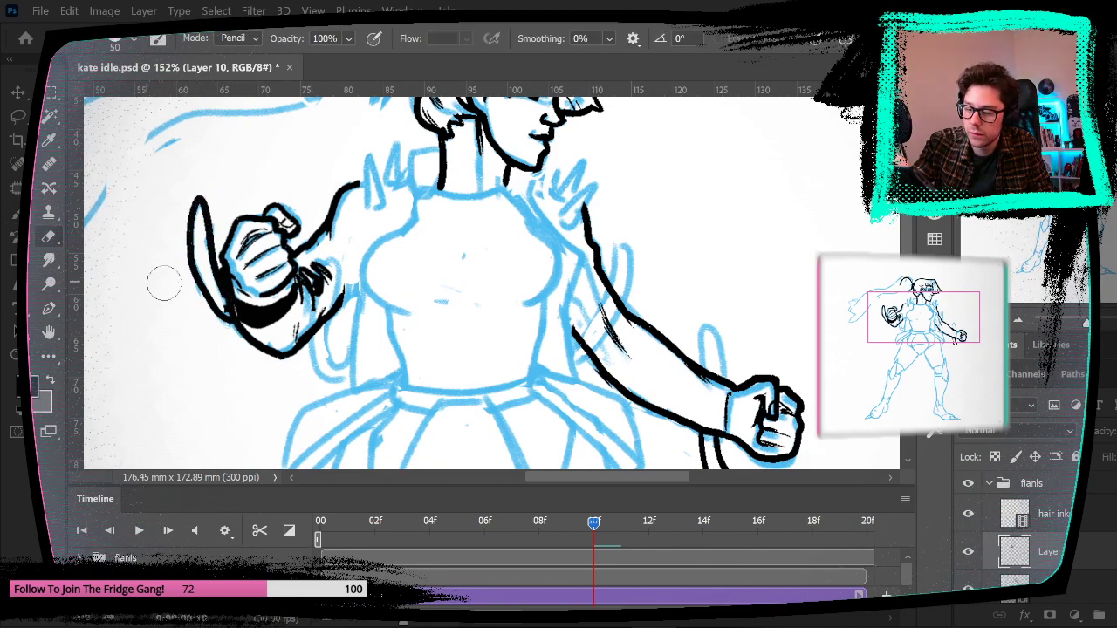
pyautogui.click(125, 44)
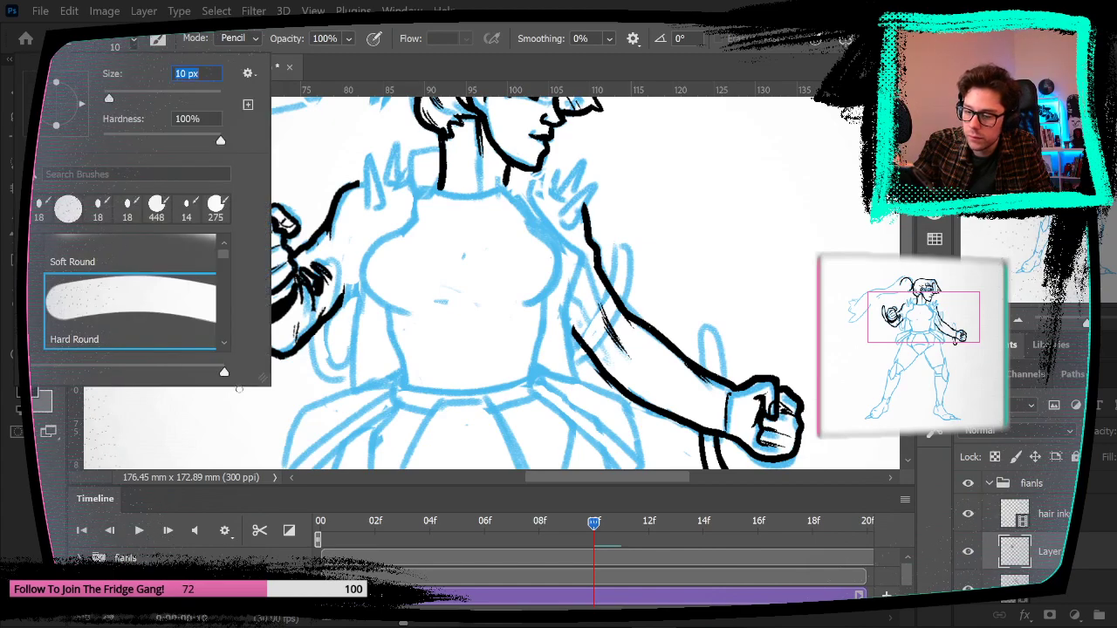
pyautogui.click(255, 393)
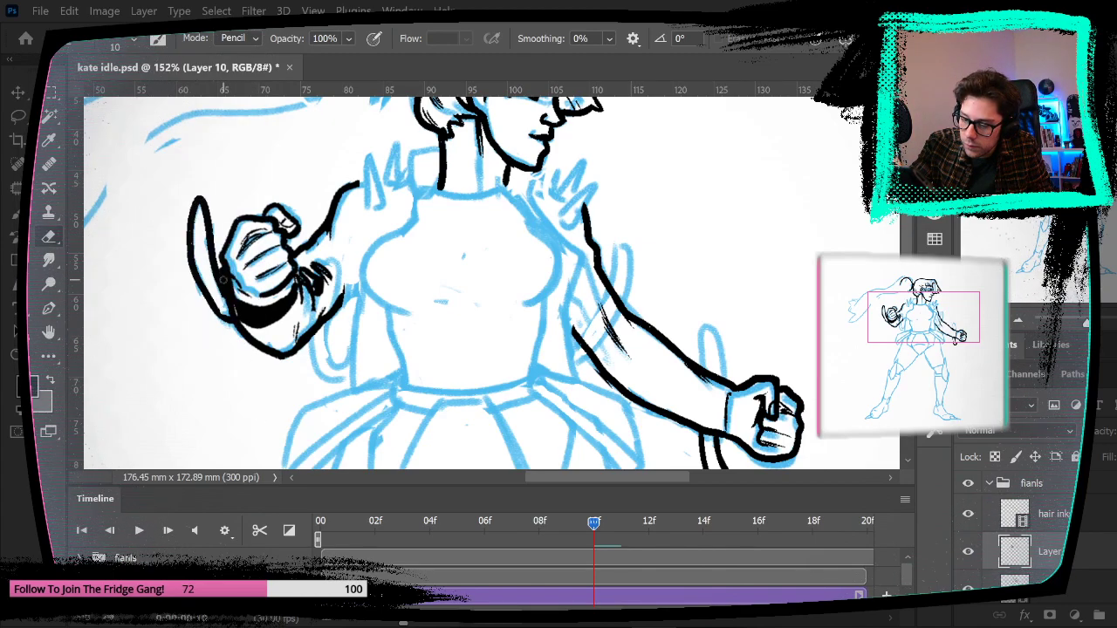
pyautogui.press('b')
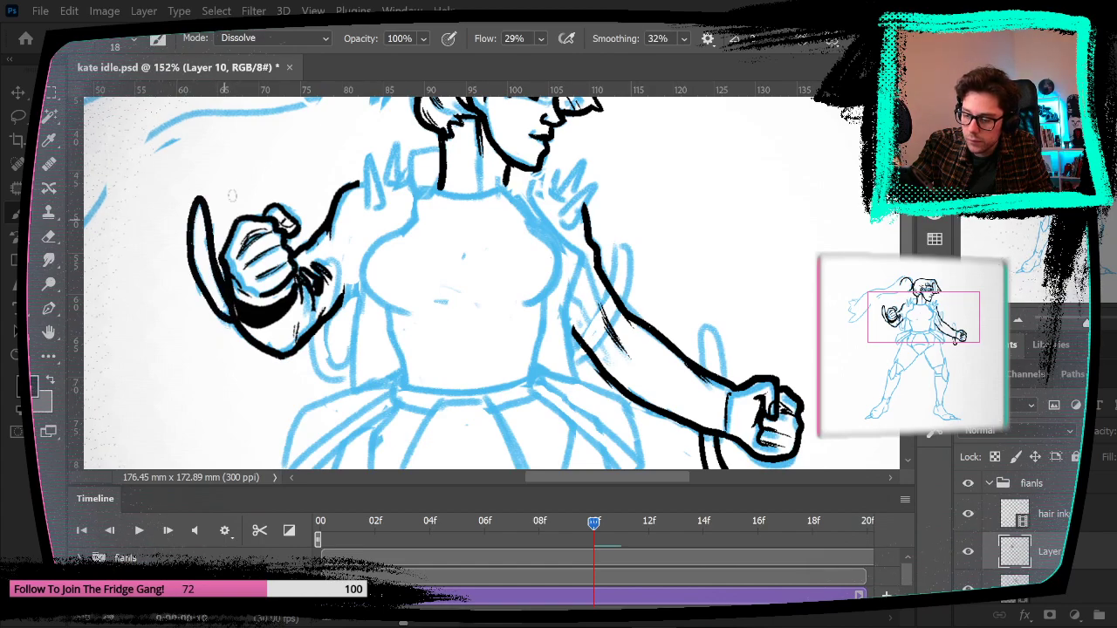
# Step: Compare frame 10 with the previous frame and merge the arm layer down into the inks layer
pyautogui.moveTo(670, 297)
pyautogui.mouseDown()
pyautogui.moveTo(631, 250)
pyautogui.moveTo(629, 266)
pyautogui.mouseUp()
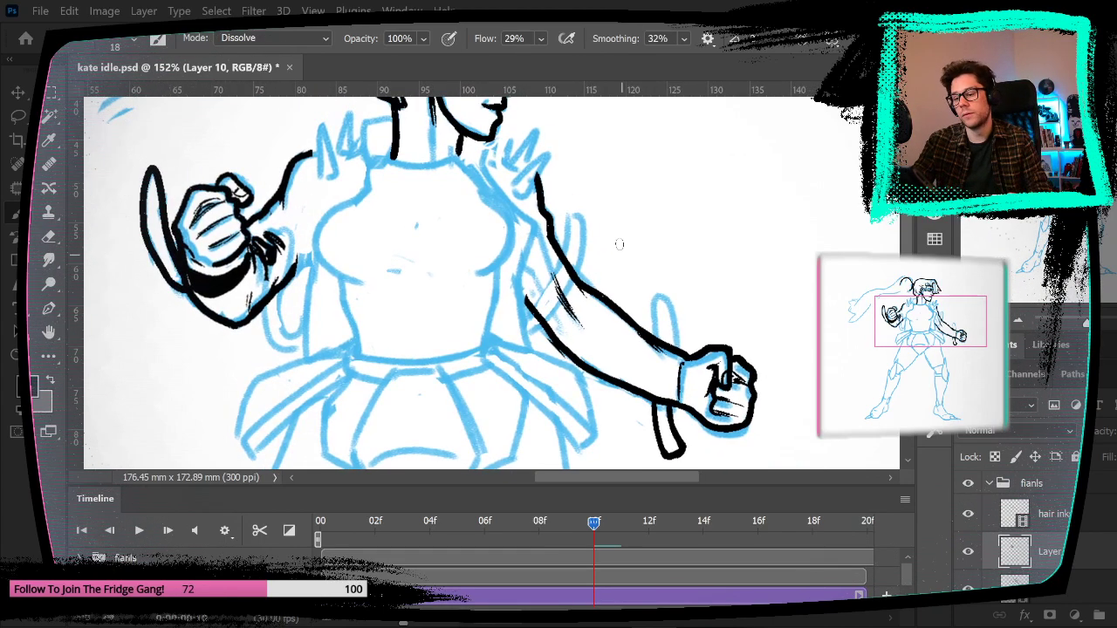
pyautogui.press('Left')
pyautogui.press('Right')
pyautogui.press('Left')
pyautogui.press('Right')
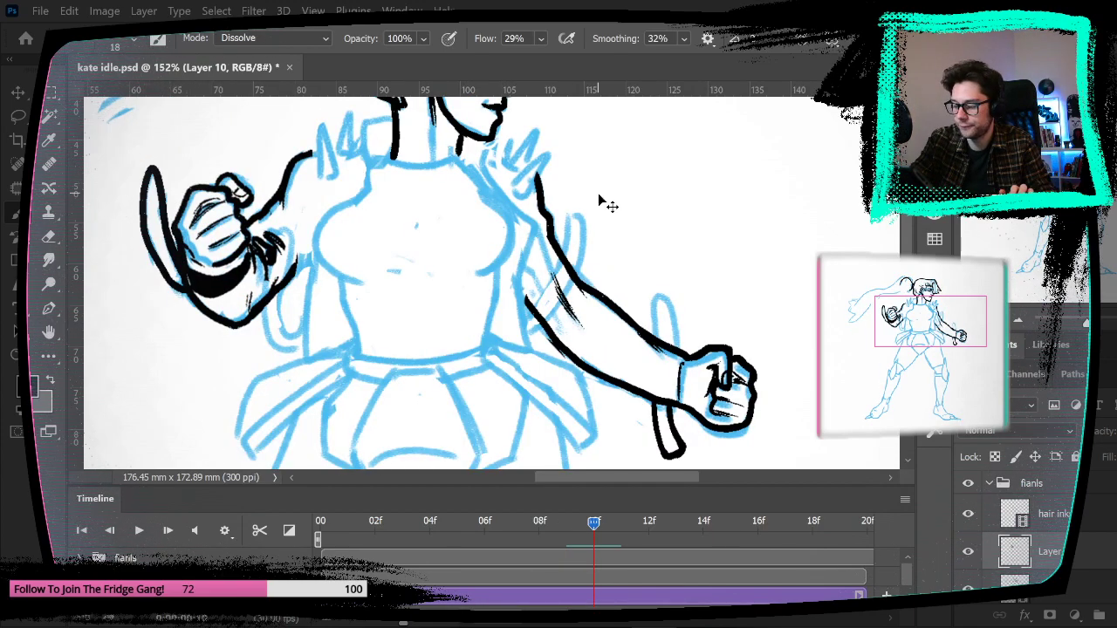
pyautogui.hotkey('ctrl', 'e')
# Step: Ink the shoulder spikes and the raised collar on the bent arm's side with the 18 px brush
pyautogui.moveTo(597, 192); pyautogui.dragTo(601, 342)
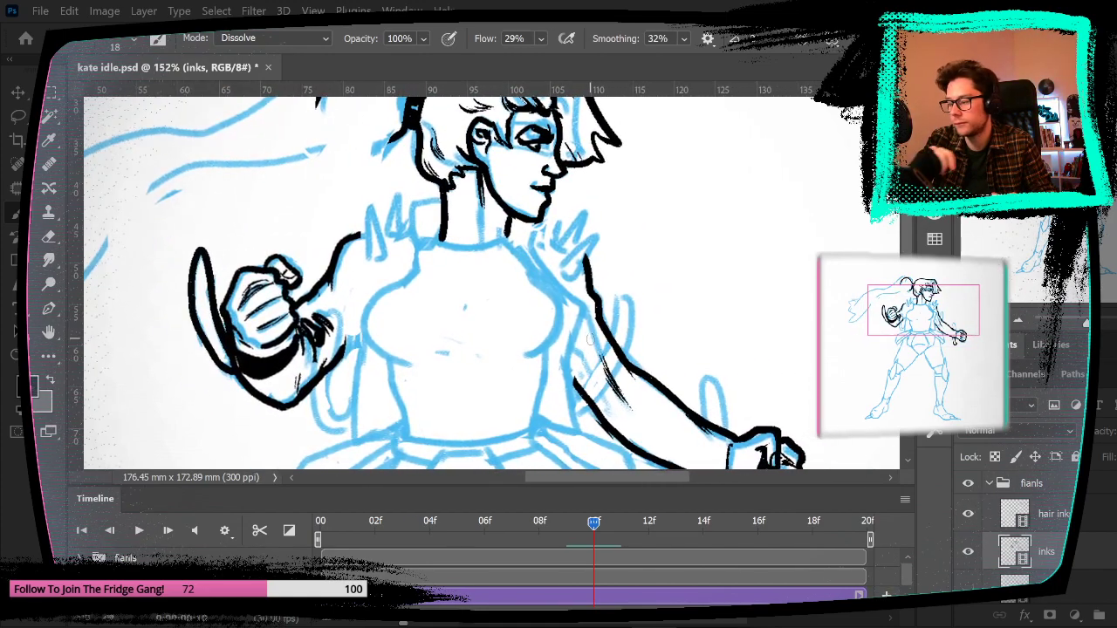
pyautogui.moveTo(371, 262)
pyautogui.mouseDown()
pyautogui.moveTo(368, 201)
pyautogui.moveTo(380, 261)
pyautogui.mouseUp()
pyautogui.hotkey('ctrl', 'z')
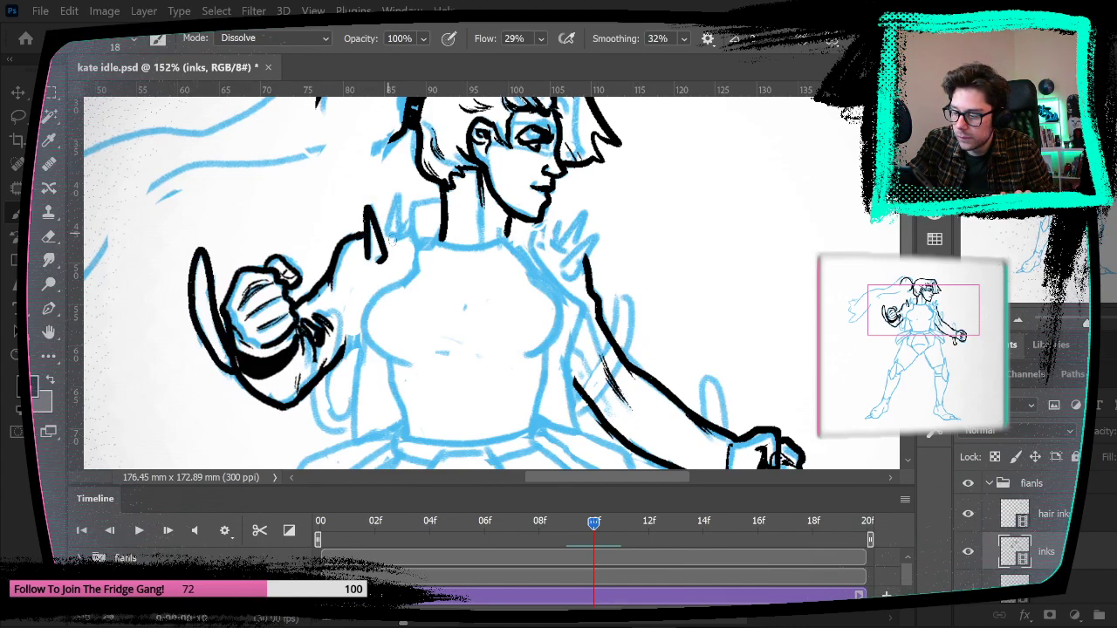
pyautogui.moveTo(412, 243)
pyautogui.mouseDown()
pyautogui.moveTo(418, 207)
pyautogui.moveTo(443, 199)
pyautogui.mouseUp()
pyautogui.moveTo(384, 231); pyautogui.dragTo(397, 209)
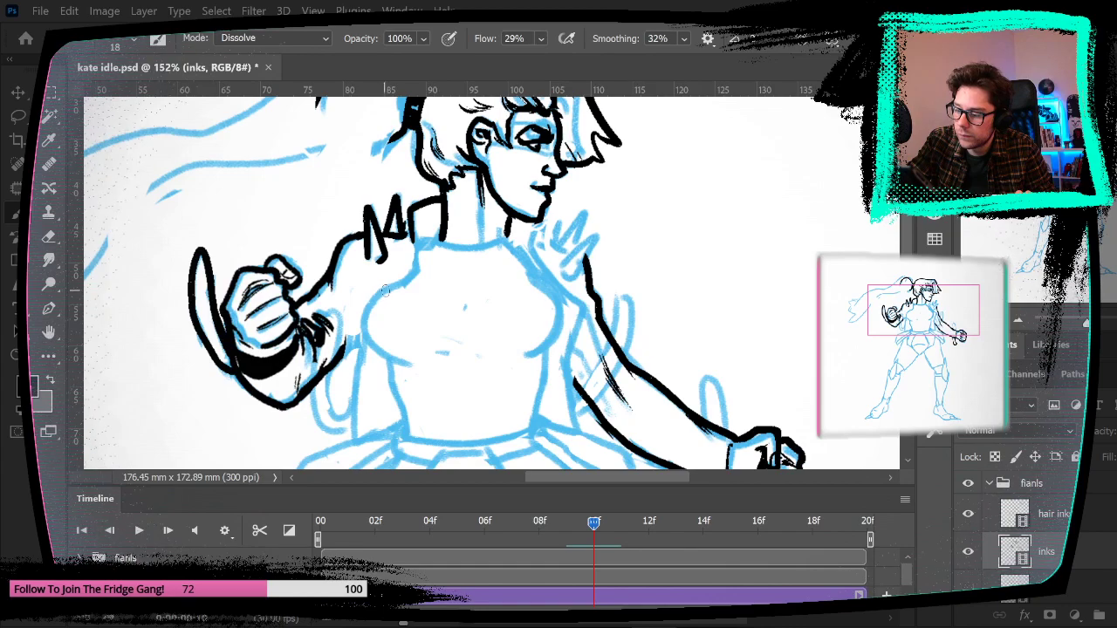
# Step: Ink the chest contour from the shoulder down on the bent arm's side over the blue sketch
pyautogui.moveTo(422, 367)
pyautogui.mouseDown()
pyautogui.moveTo(369, 339)
pyautogui.moveTo(373, 293)
pyautogui.mouseUp()
pyautogui.hotkey('ctrl', 'z')
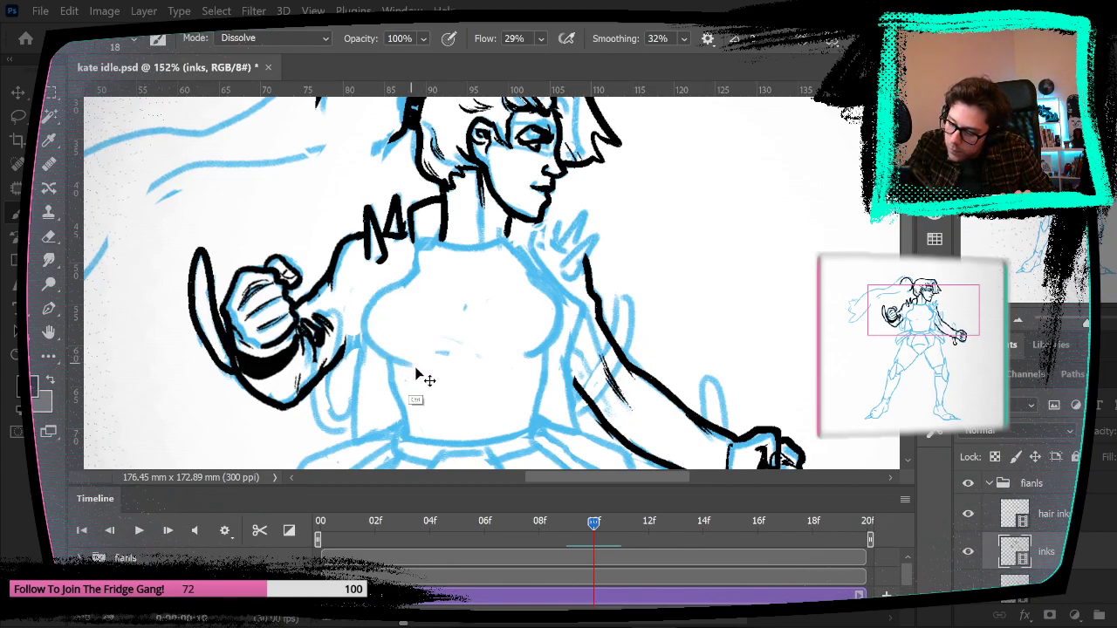
pyautogui.moveTo(421, 368)
pyautogui.mouseDown()
pyautogui.moveTo(366, 331)
pyautogui.moveTo(399, 284)
pyautogui.mouseUp()
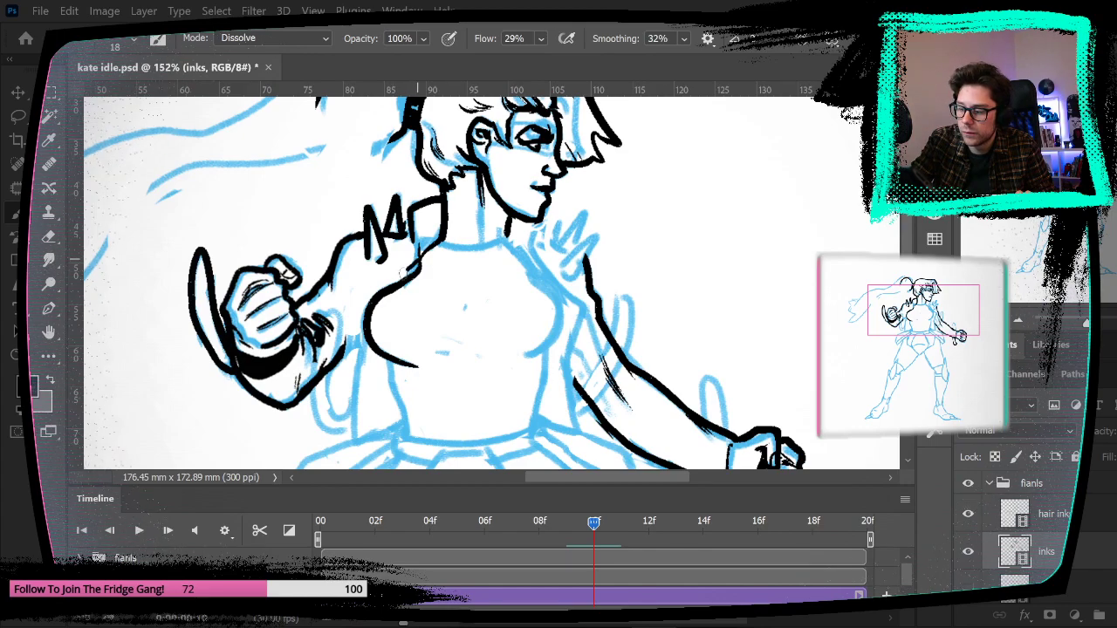
# Step: Ink the open vest's side edge and hem behind the bent arm, plus the waist line beside it
pyautogui.moveTo(366, 338); pyautogui.dragTo(358, 436)
pyautogui.moveTo(363, 334); pyautogui.dragTo(353, 435)
pyautogui.hotkey('ctrl', 'z')
pyautogui.moveTo(353, 368); pyautogui.dragTo(362, 443)
pyautogui.hotkey('ctrl', 'z')
pyautogui.moveTo(358, 329)
pyautogui.mouseDown()
pyautogui.moveTo(353, 436)
pyautogui.moveTo(384, 435)
pyautogui.mouseUp()
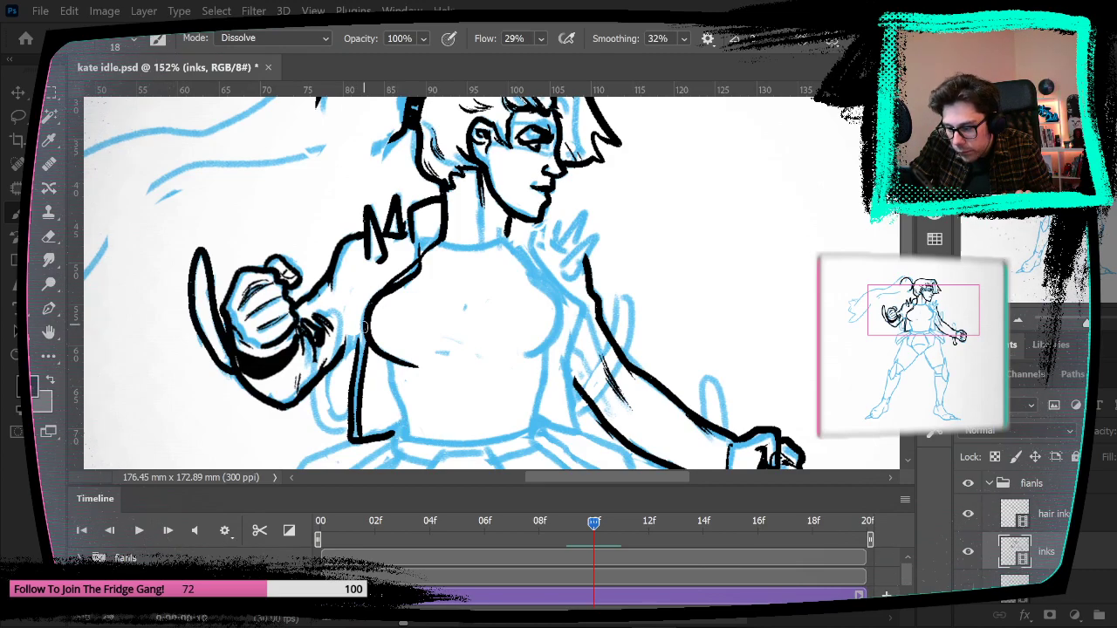
pyautogui.moveTo(529, 367); pyautogui.dragTo(512, 262)
pyautogui.moveTo(372, 251); pyautogui.dragTo(372, 285)
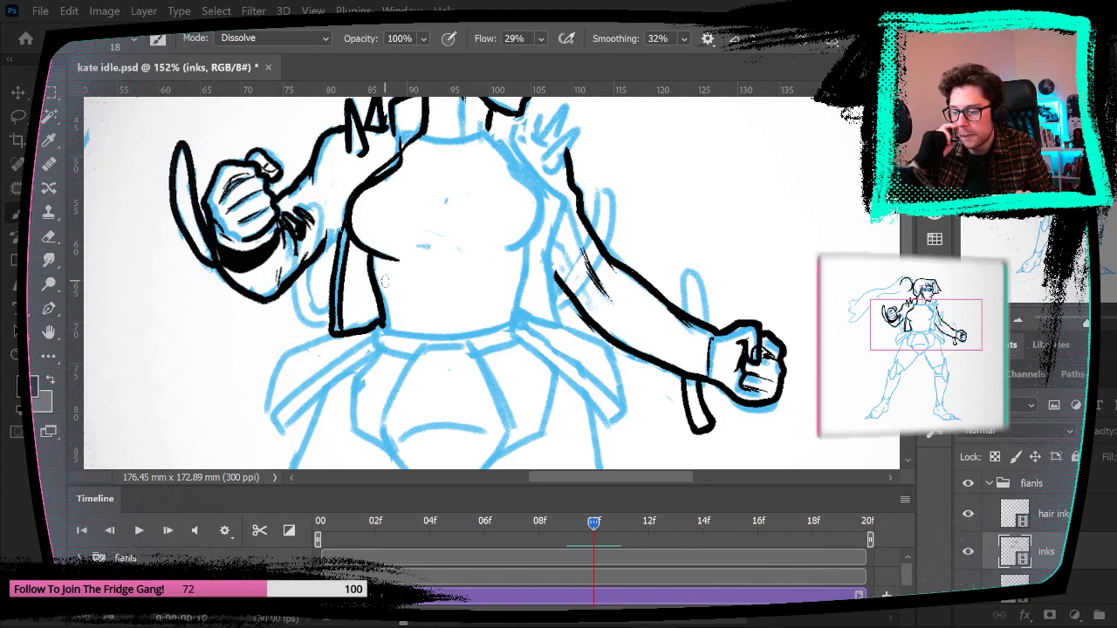
# Step: Erase the vest's hem line on the bent arm's side with the 10 px eraser and redraw it slightly higher
pyautogui.moveTo(422, 323); pyautogui.dragTo(437, 399)
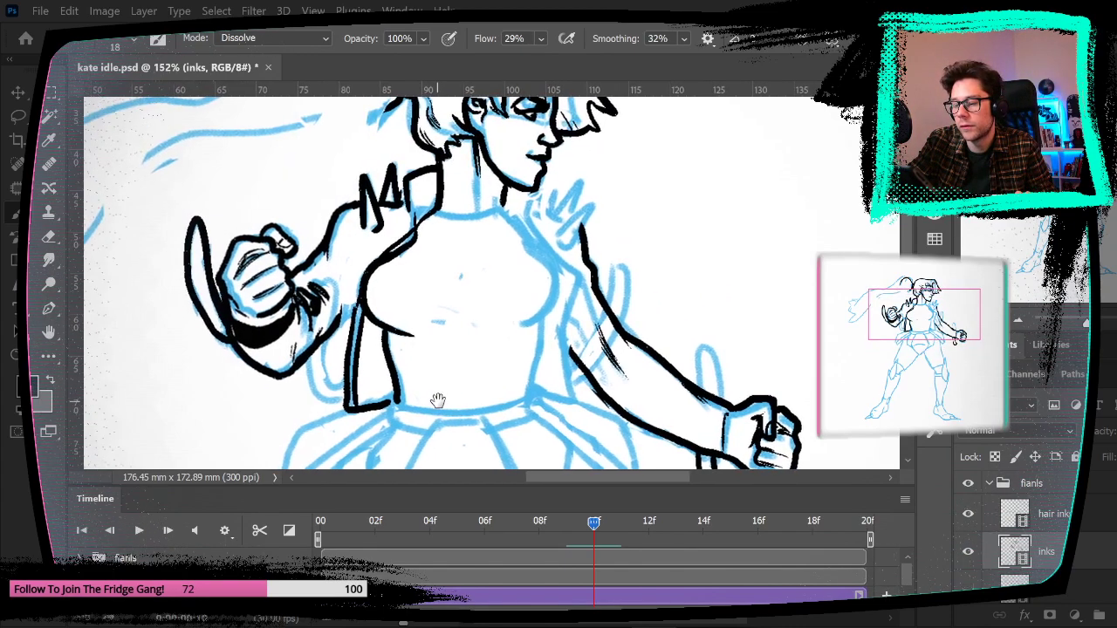
pyautogui.press('e')
pyautogui.moveTo(349, 404); pyautogui.dragTo(389, 407)
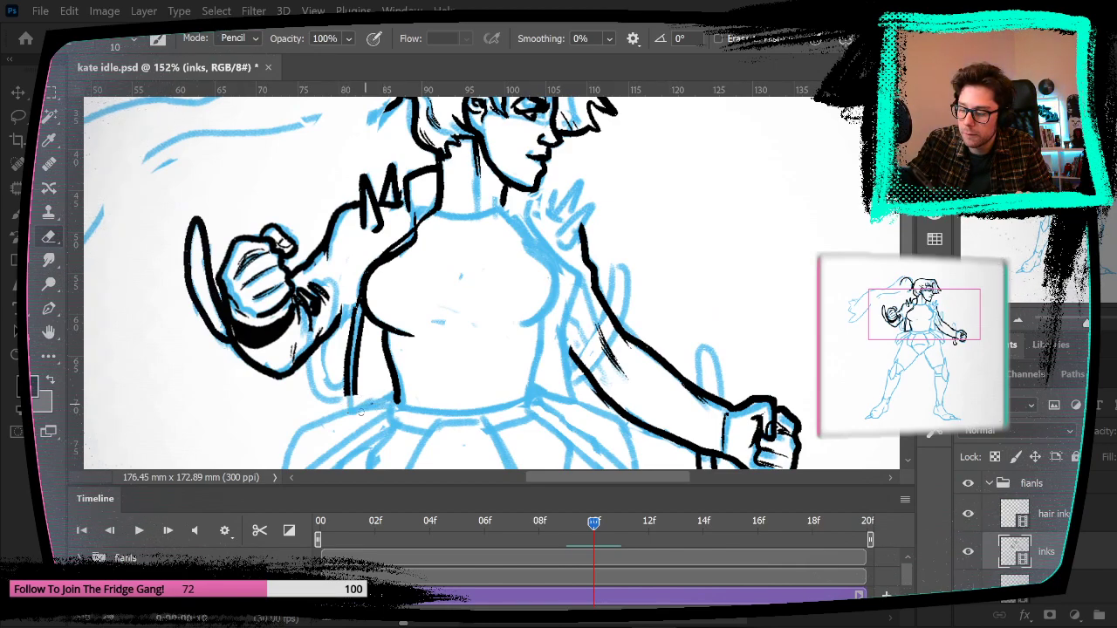
pyautogui.press('b')
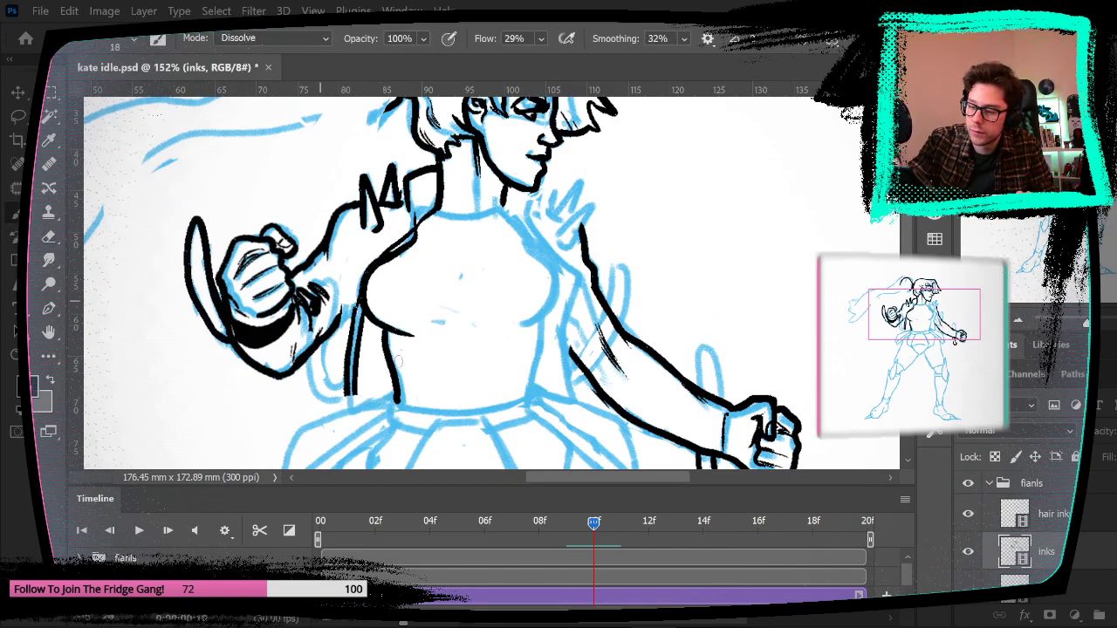
pyautogui.moveTo(345, 391); pyautogui.dragTo(399, 401)
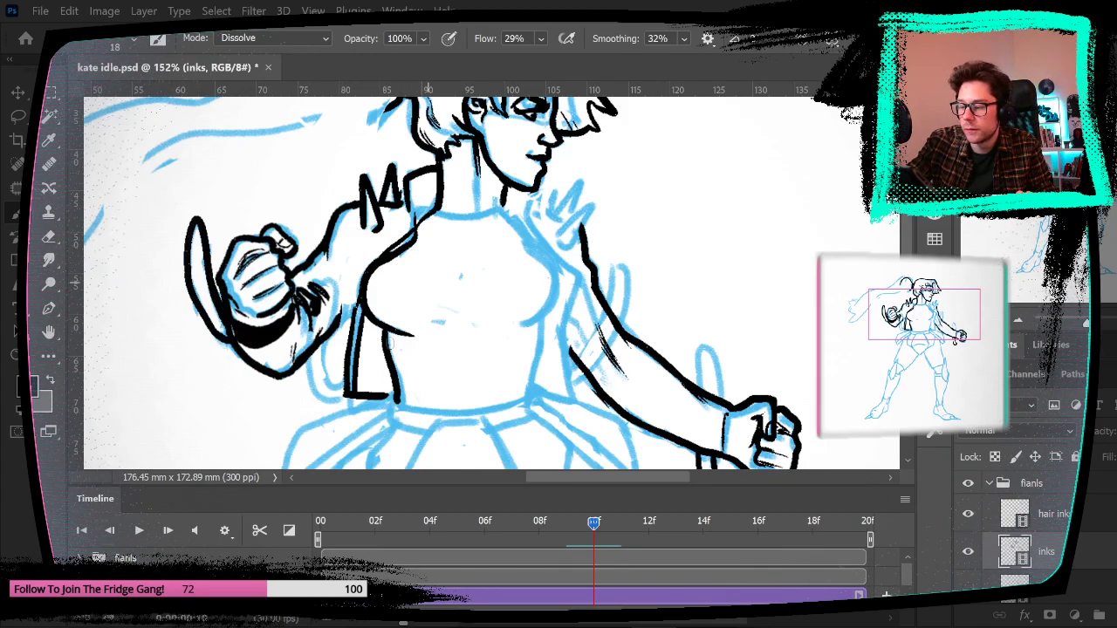
# Step: Ink the studded band behind the bent elbow, erasing the forearm lines inside it and adding its round studs
pyautogui.moveTo(322, 373)
pyautogui.mouseDown()
pyautogui.moveTo(322, 346)
pyautogui.moveTo(328, 281)
pyautogui.mouseUp()
pyautogui.moveTo(305, 339)
pyautogui.mouseDown()
pyautogui.moveTo(314, 393)
pyautogui.moveTo(344, 401)
pyautogui.mouseUp()
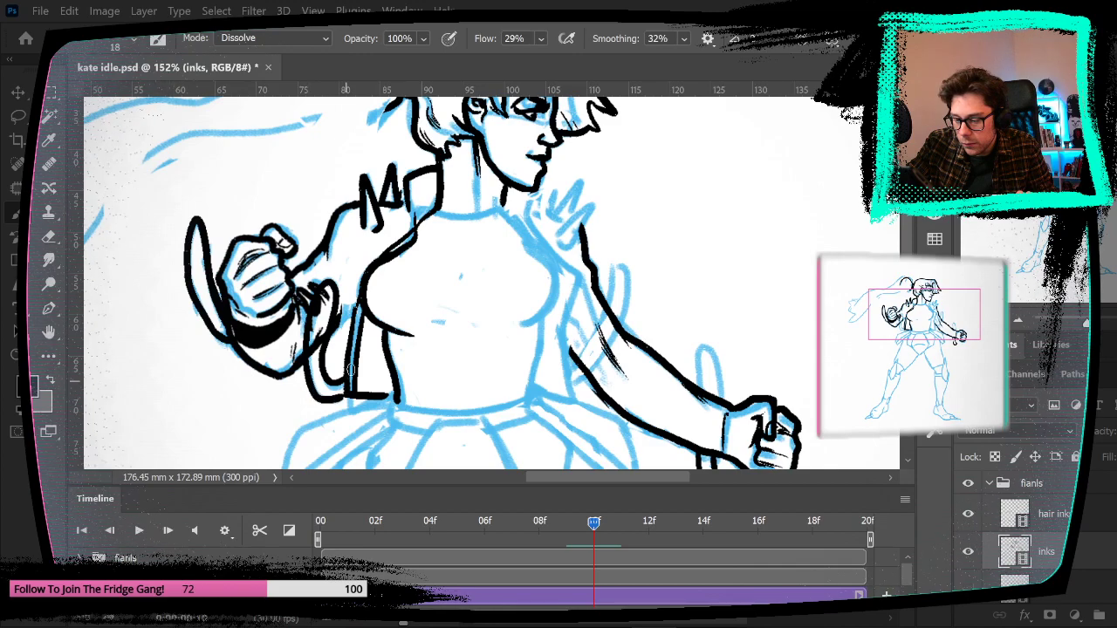
pyautogui.press('e')
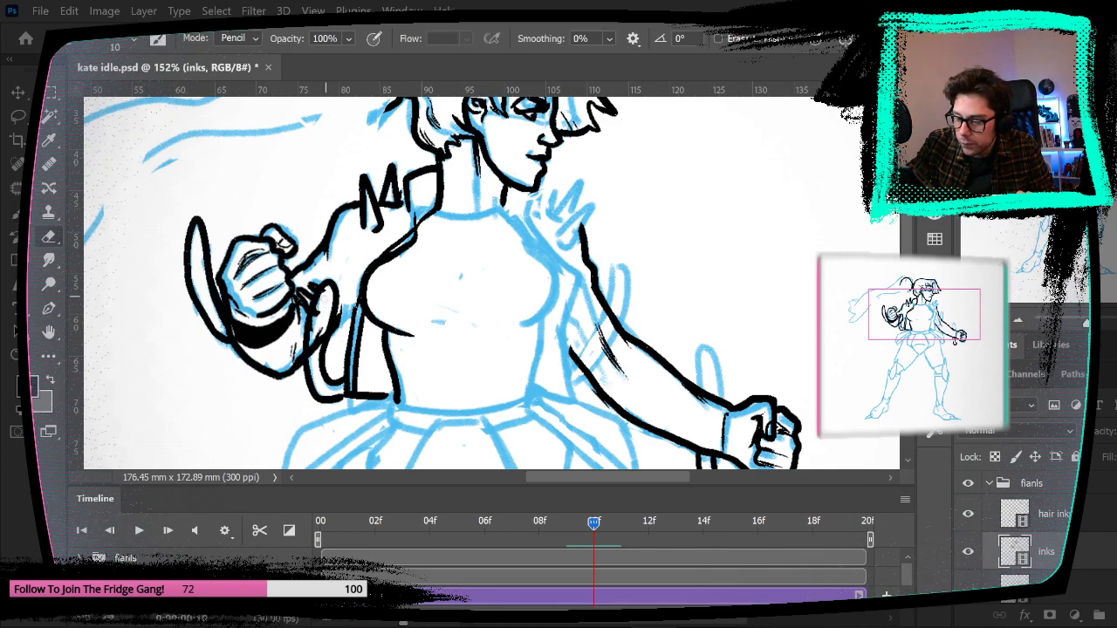
pyautogui.moveTo(317, 305); pyautogui.dragTo(313, 340)
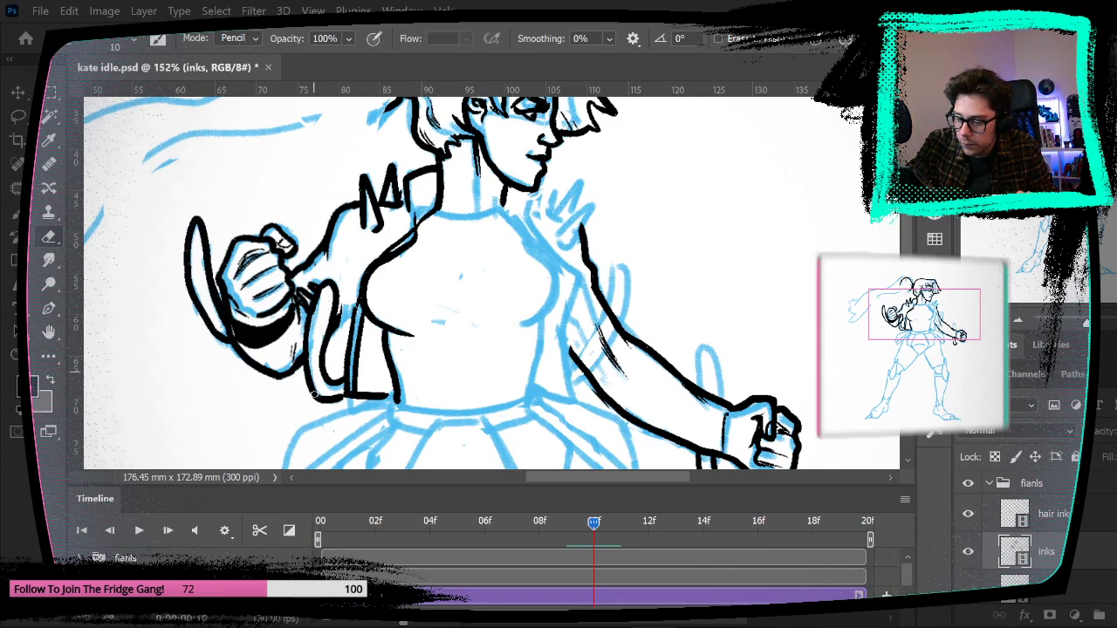
pyautogui.press('b')
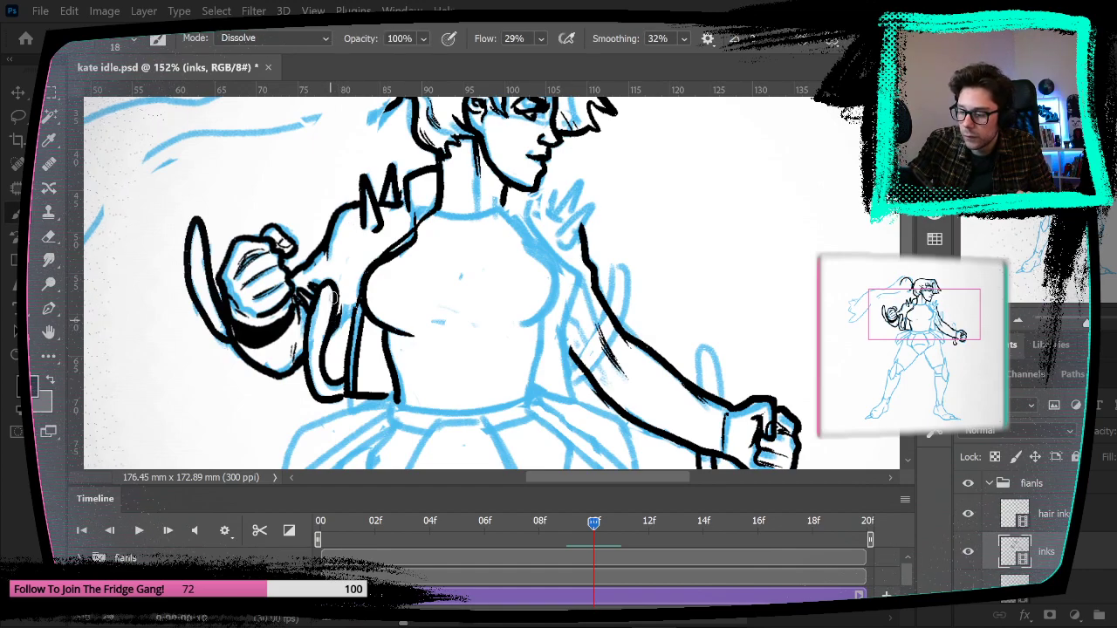
pyautogui.moveTo(327, 301)
pyautogui.mouseDown()
pyautogui.moveTo(310, 352)
pyautogui.moveTo(316, 399)
pyautogui.mouseUp()
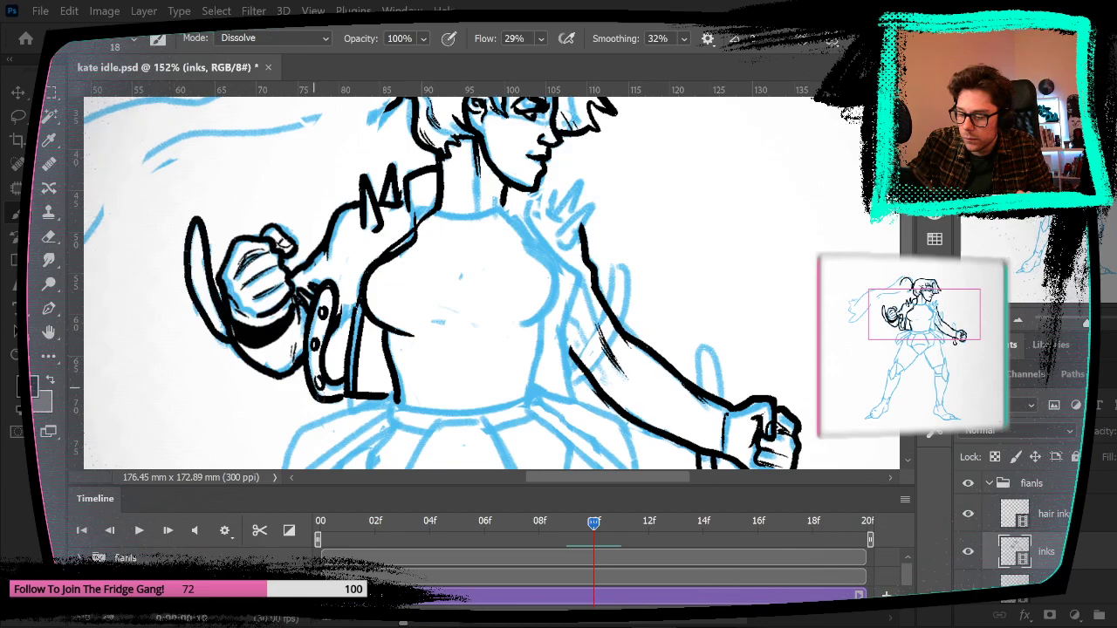
pyautogui.hotkey('ctrl', 'z')
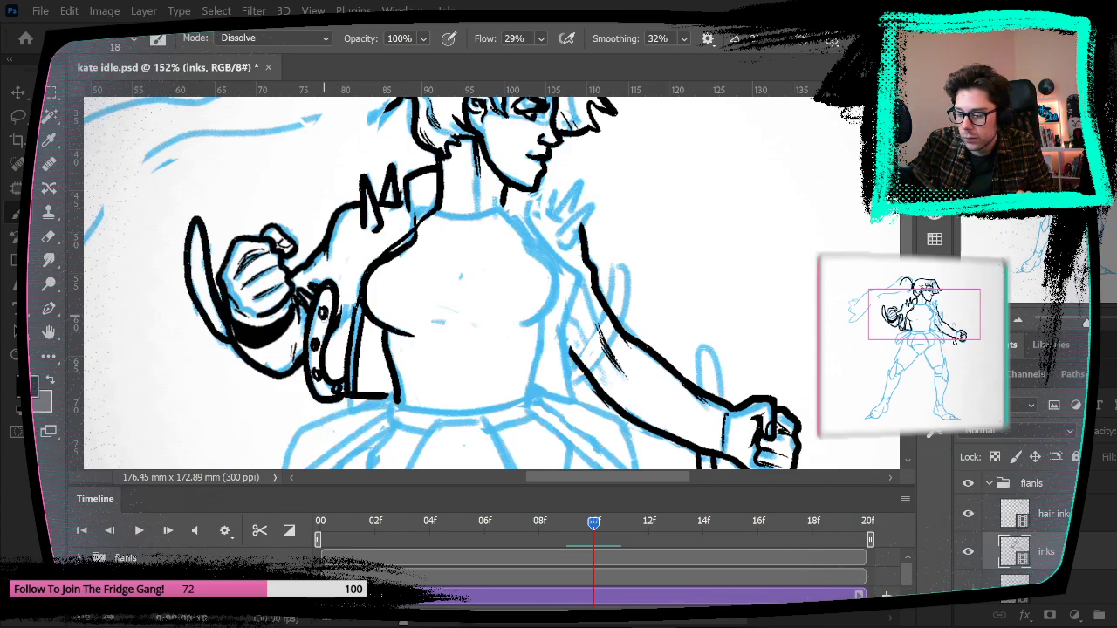
# Step: Ink the vest's front edge, the chest contour and the waist line on the extended arm's side
pyautogui.moveTo(593, 373); pyautogui.dragTo(545, 397)
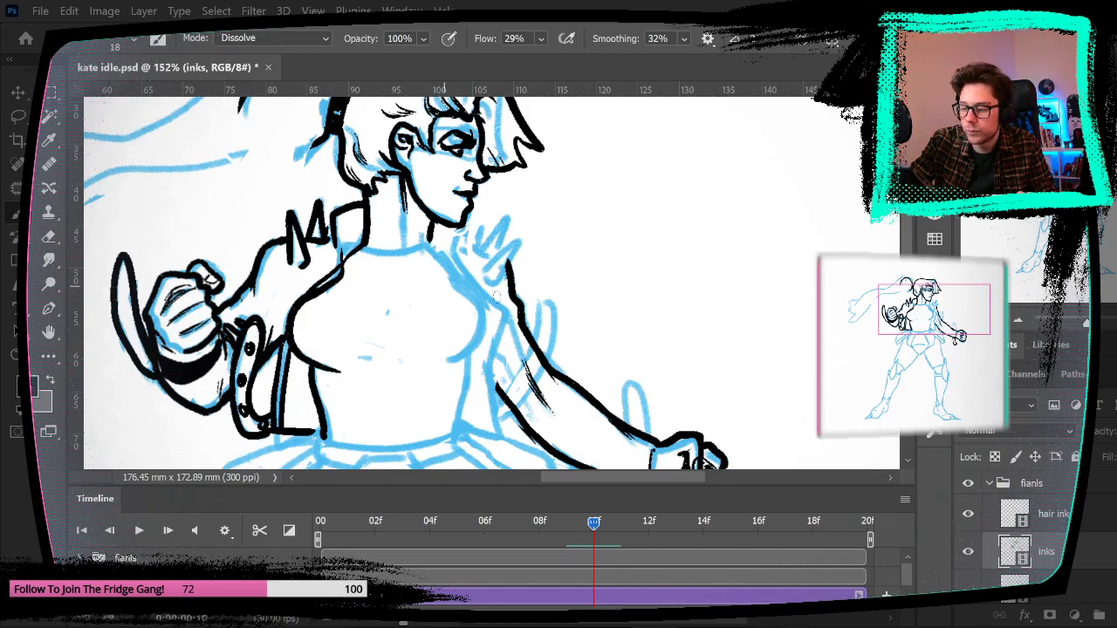
pyautogui.moveTo(610, 358); pyautogui.dragTo(591, 319)
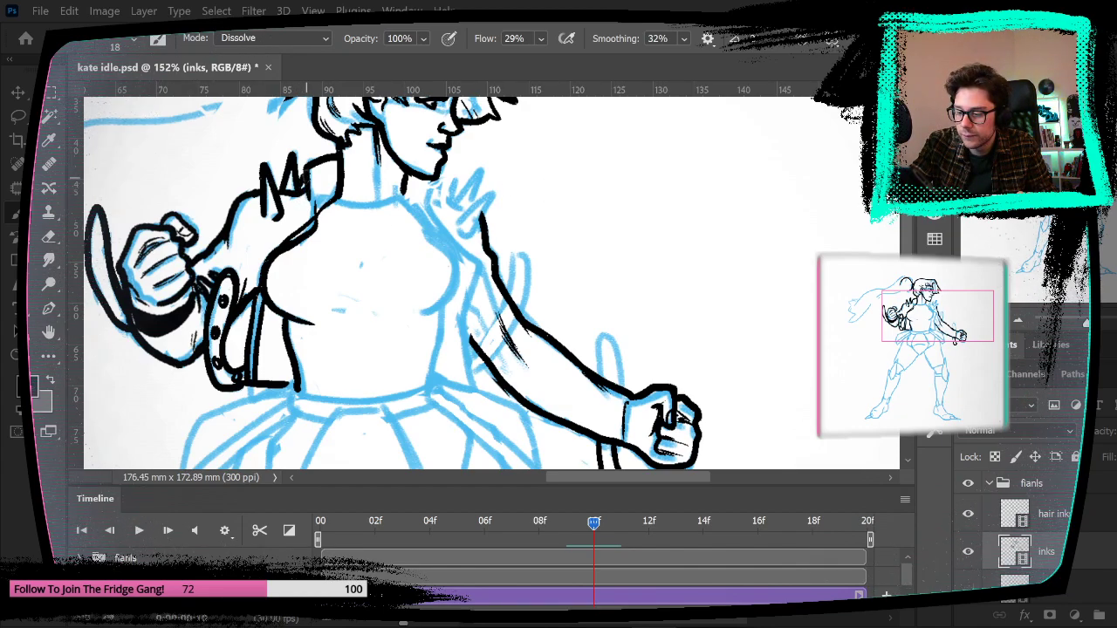
pyautogui.moveTo(588, 199)
pyautogui.mouseDown()
pyautogui.moveTo(553, 287)
pyautogui.moveTo(548, 257)
pyautogui.mouseUp()
pyautogui.moveTo(366, 214)
pyautogui.mouseDown()
pyautogui.moveTo(366, 242)
pyautogui.moveTo(410, 285)
pyautogui.moveTo(401, 382)
pyautogui.moveTo(411, 427)
pyautogui.moveTo(391, 430)
pyautogui.moveTo(367, 406)
pyautogui.mouseUp()
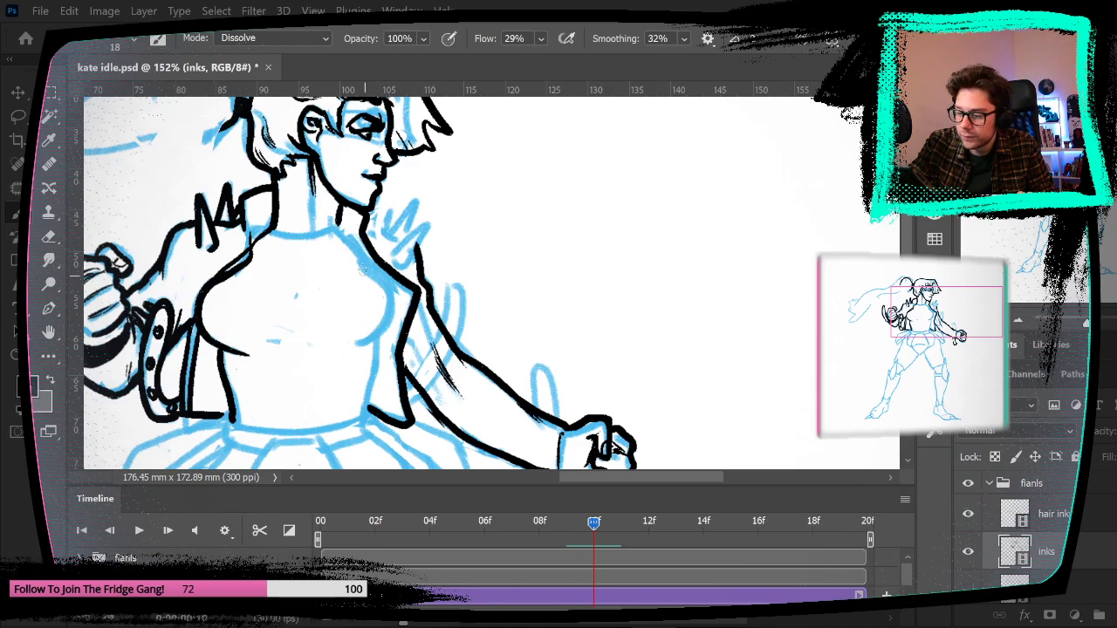
pyautogui.moveTo(379, 282)
pyautogui.mouseDown()
pyautogui.moveTo(389, 319)
pyautogui.moveTo(357, 346)
pyautogui.mouseUp()
pyautogui.moveTo(430, 338)
pyautogui.mouseDown()
pyautogui.moveTo(451, 258)
pyautogui.moveTo(394, 301)
pyautogui.moveTo(384, 347)
pyautogui.mouseUp()
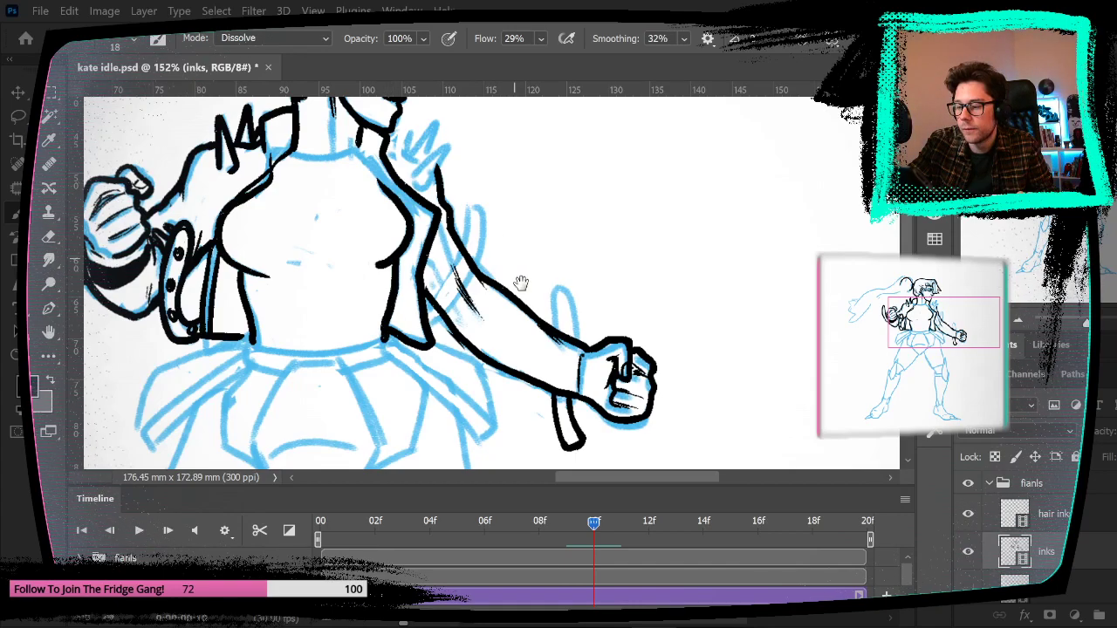
# Step: Ink a short crease mark at the centre of the chest, checking its placement against the previous frame
pyautogui.moveTo(519, 276); pyautogui.dragTo(524, 306)
pyautogui.press('Left')
pyautogui.press('Right')
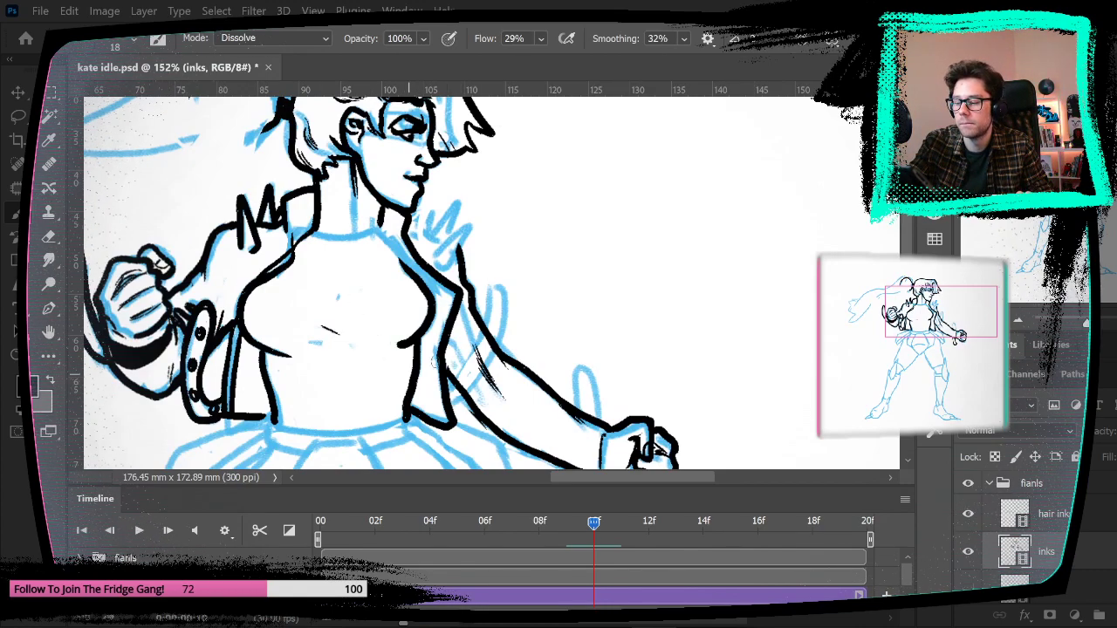
pyautogui.hotkey('ctrl', 'z')
pyautogui.moveTo(327, 316); pyautogui.dragTo(349, 336)
pyautogui.hotkey('ctrl', 'z')
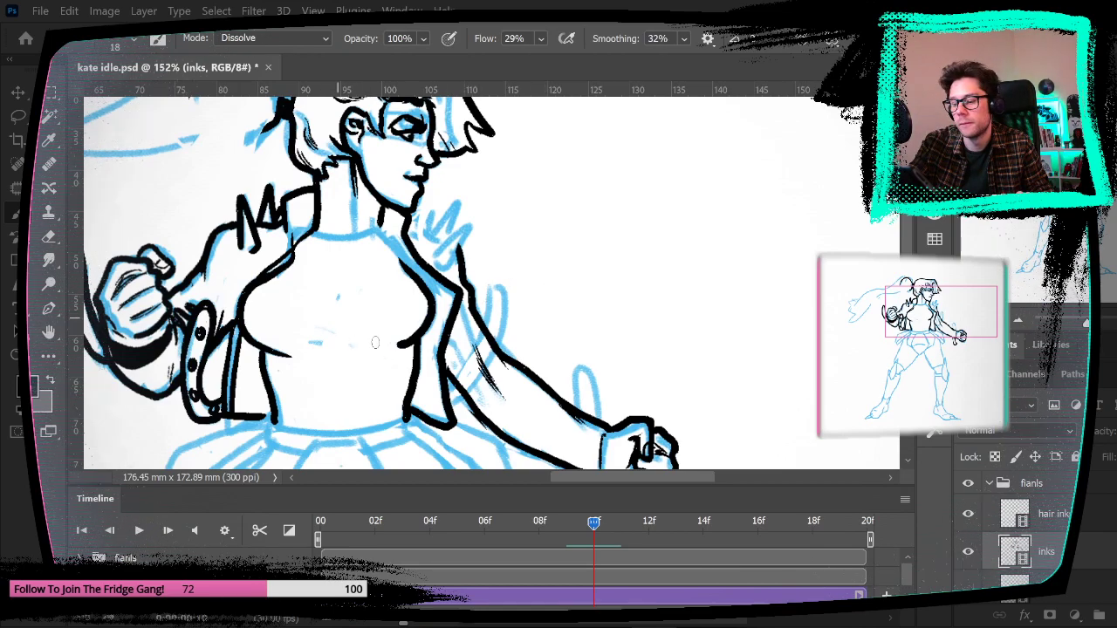
pyautogui.moveTo(551, 254); pyautogui.dragTo(568, 291)
pyautogui.press('Left')
pyautogui.press('Right')
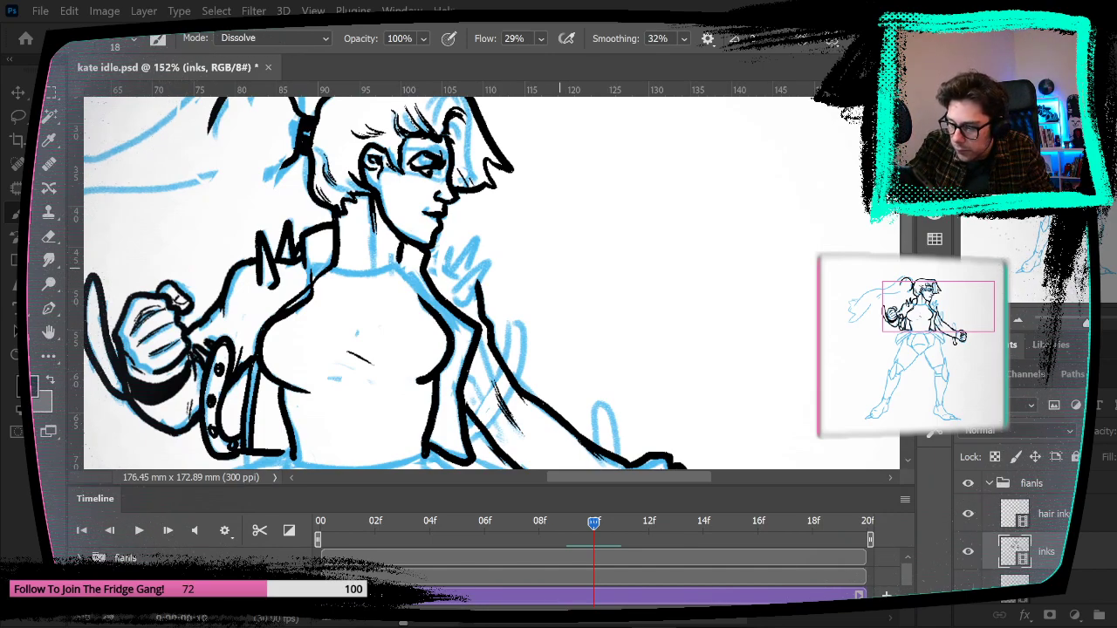
# Step: Ink the top's neckline across the base of the neck and the shoulder spikes on the extended arm's side
pyautogui.moveTo(333, 264)
pyautogui.mouseDown()
pyautogui.moveTo(376, 275)
pyautogui.moveTo(399, 268)
pyautogui.moveTo(340, 269)
pyautogui.moveTo(400, 266)
pyautogui.mouseUp()
pyautogui.hotkey('ctrl', 'z')
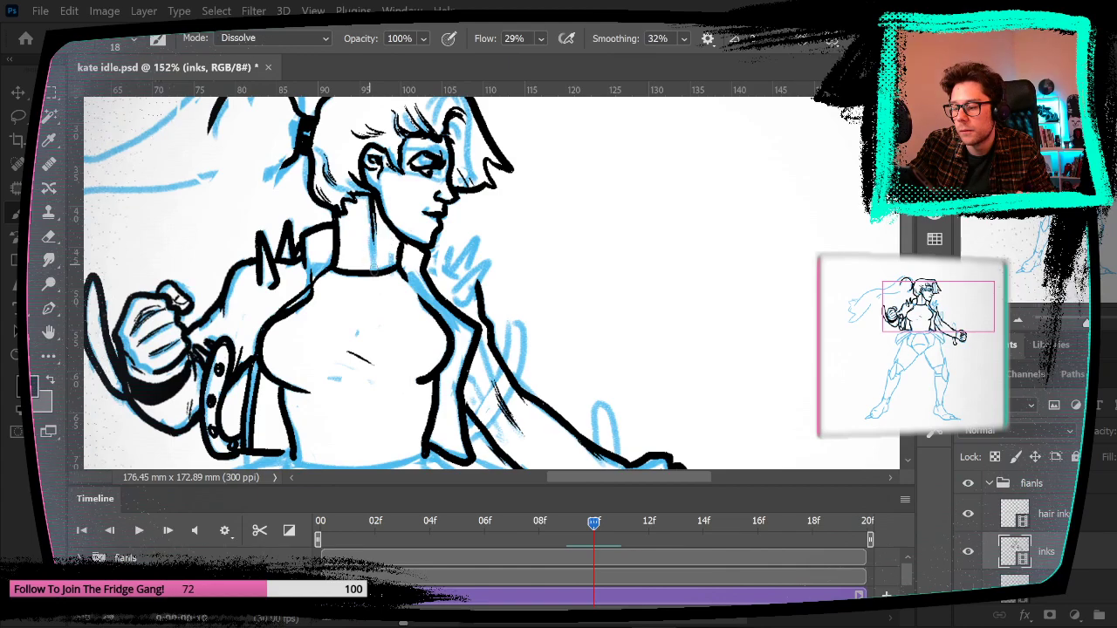
pyautogui.moveTo(589, 231); pyautogui.dragTo(541, 121)
pyautogui.moveTo(413, 189)
pyautogui.mouseDown()
pyautogui.moveTo(420, 198)
pyautogui.moveTo(446, 159)
pyautogui.moveTo(417, 181)
pyautogui.mouseUp()
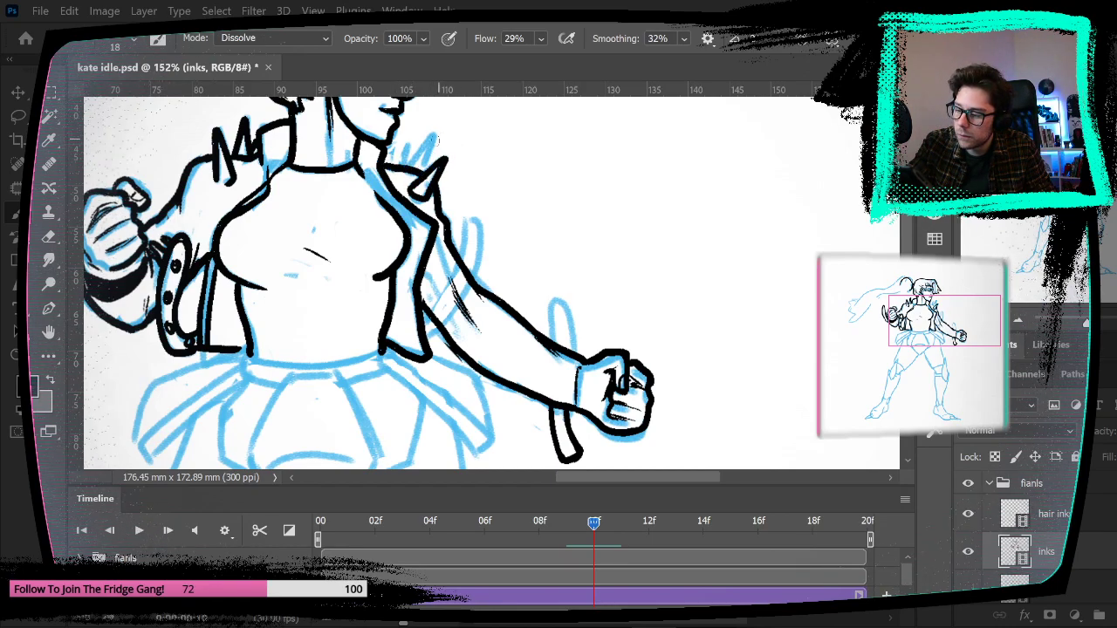
pyautogui.moveTo(406, 164); pyautogui.dragTo(425, 173)
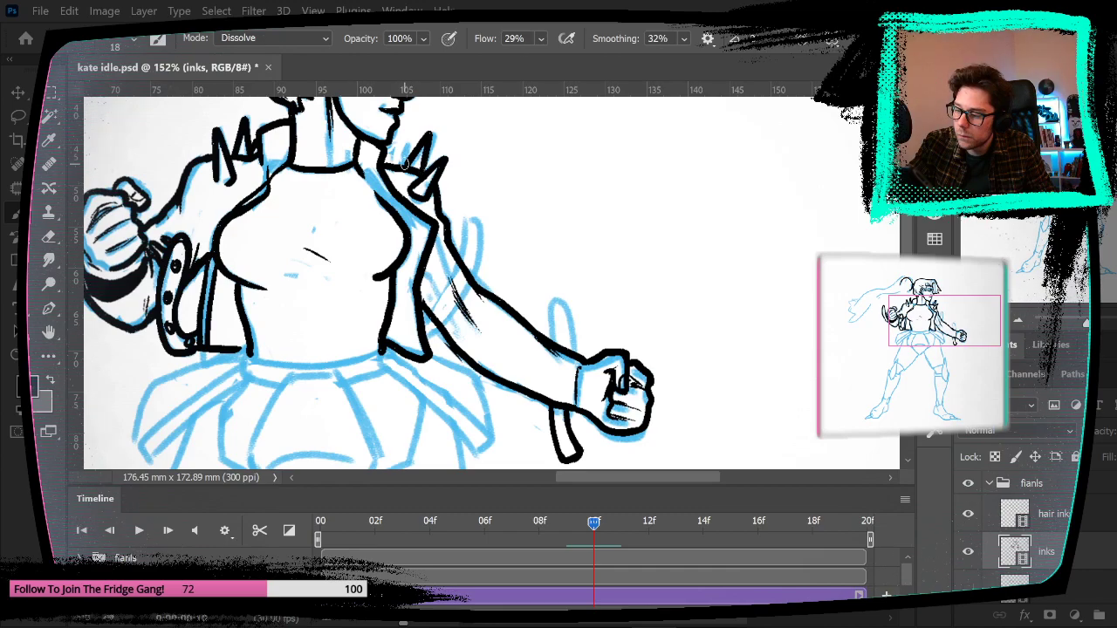
# Step: Fit the whole canvas on screen and step back through the earlier frames to review the animation
pyautogui.click(313, 11)
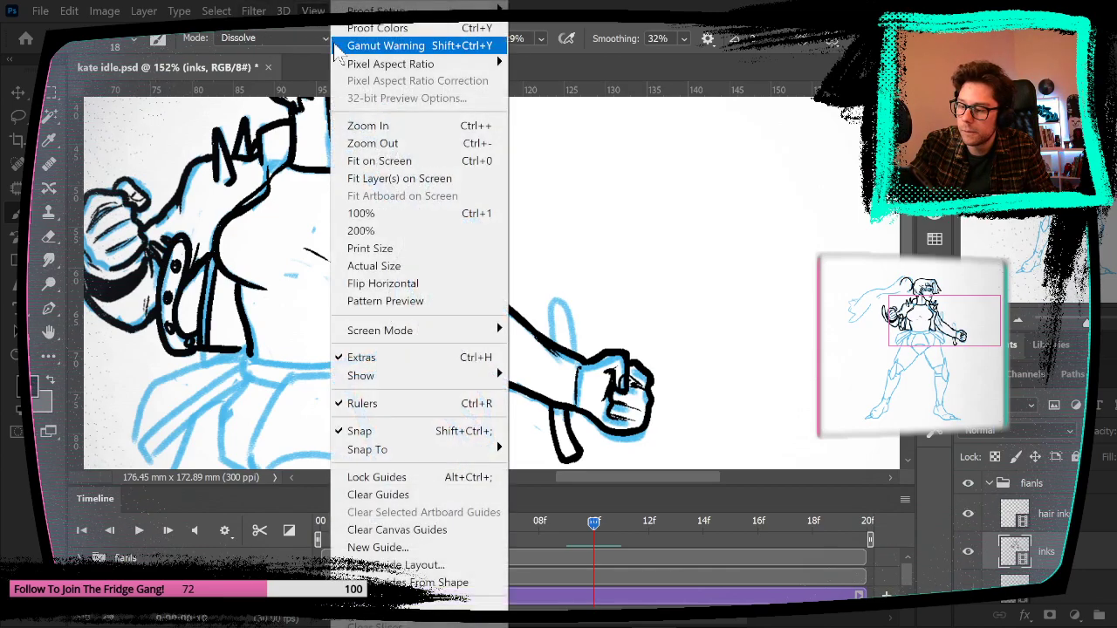
pyautogui.click(381, 165)
pyautogui.press('Left')
pyautogui.press('Left')
pyautogui.press('Left')
pyautogui.press('Left')
pyautogui.press('Left')
pyautogui.press('Left')
pyautogui.press('Left')
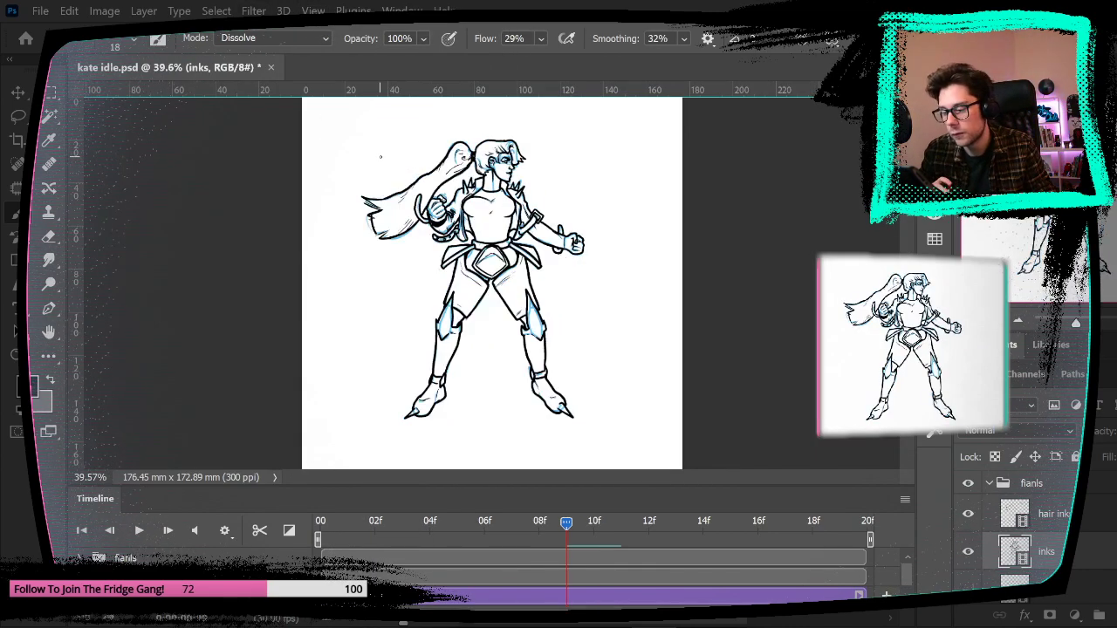
# Step: Step forward through the frames to review the inked motion up to frame 10
pyautogui.press('Right')
pyautogui.press('Right')
pyautogui.press('Right')
pyautogui.press('Right')
pyautogui.press('Right')
pyautogui.press('Right')
pyautogui.press('Right')
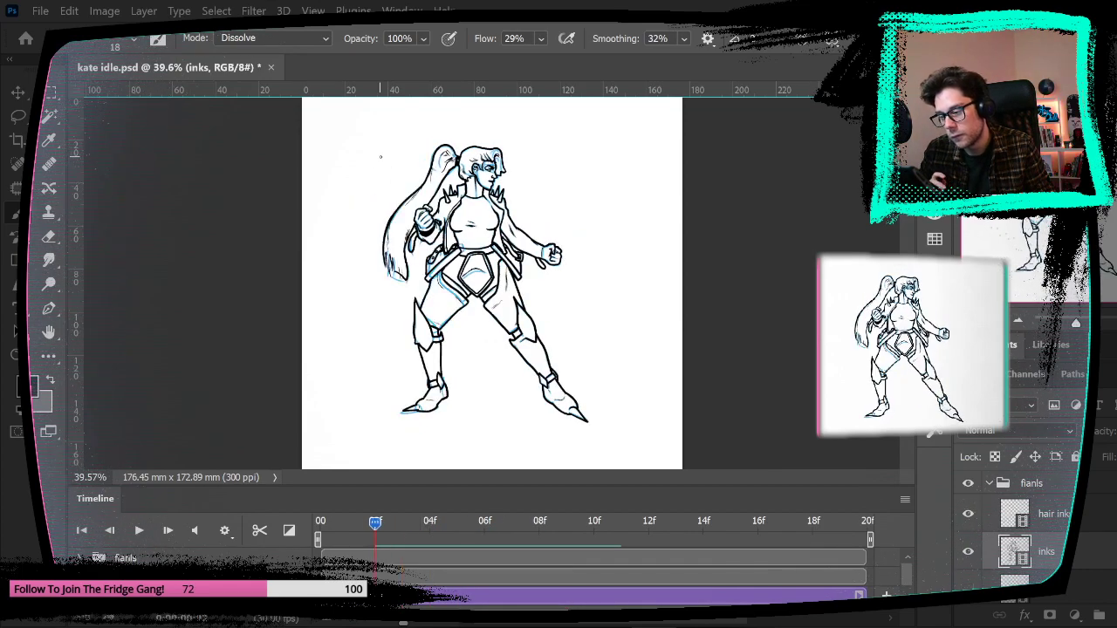
pyautogui.press('Right')
pyautogui.press('Left')
# Step: Clear the upper arm's ink where the strap crosses it and ink the curved strap with its square buckle beside the vest
pyautogui.press('z')
pyautogui.moveTo(524, 246); pyautogui.dragTo(537, 269)
pyautogui.moveTo(639, 273); pyautogui.dragTo(591, 221)
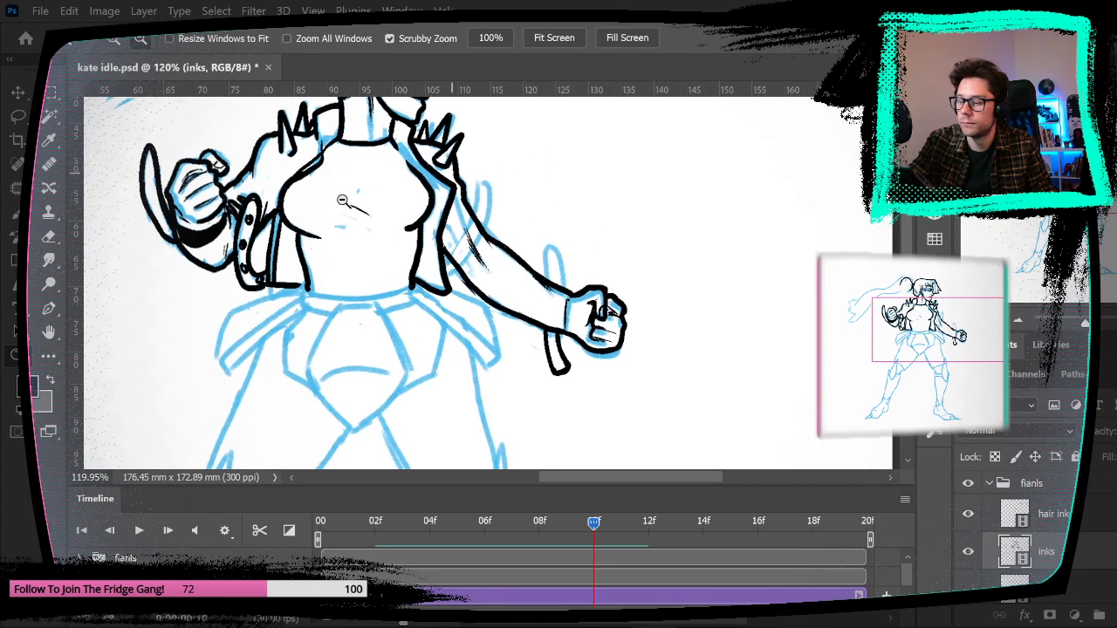
pyautogui.press('e')
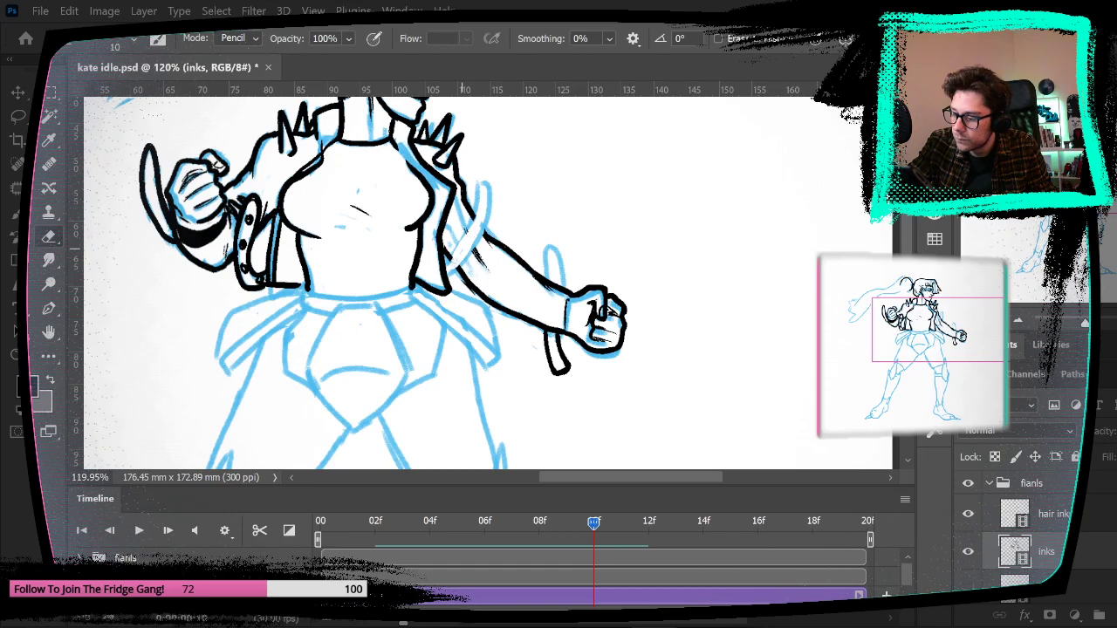
pyautogui.press('b')
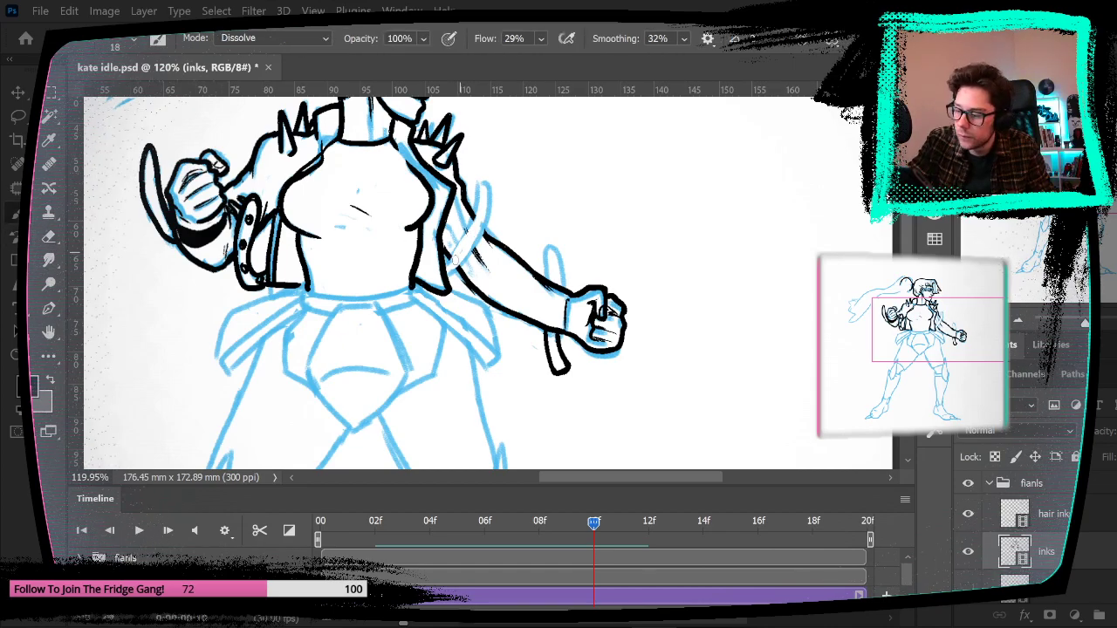
pyautogui.moveTo(443, 262)
pyautogui.mouseDown()
pyautogui.moveTo(475, 216)
pyautogui.moveTo(478, 185)
pyautogui.mouseUp()
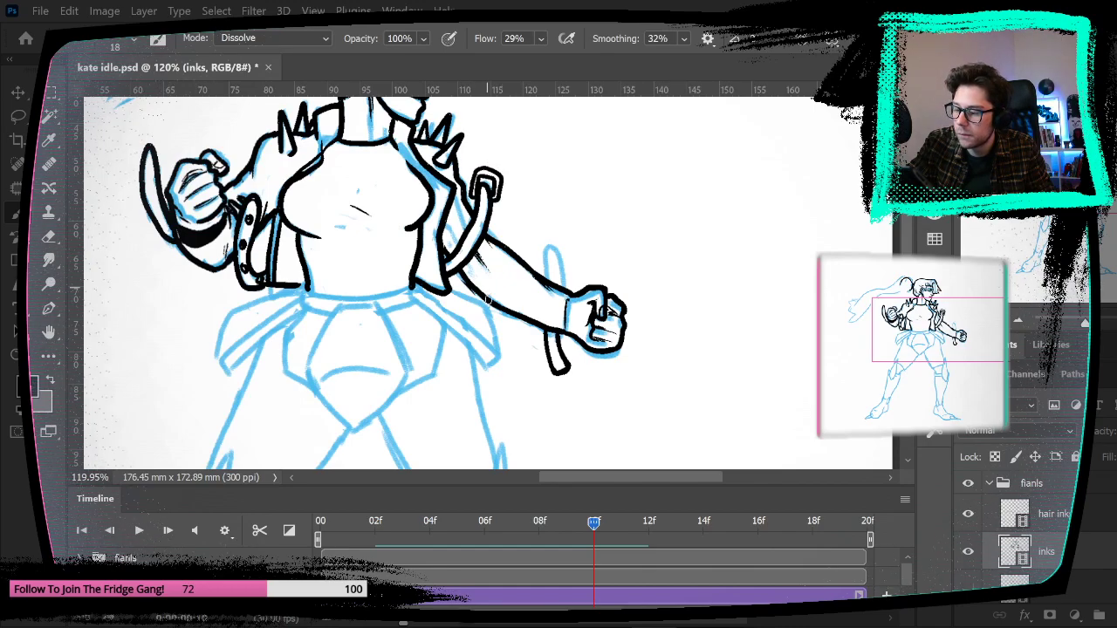
# Step: Erase the stray strap end below the extended wrist and ink the rounded prong above the forearm over the sketch
pyautogui.moveTo(641, 227); pyautogui.dragTo(623, 326)
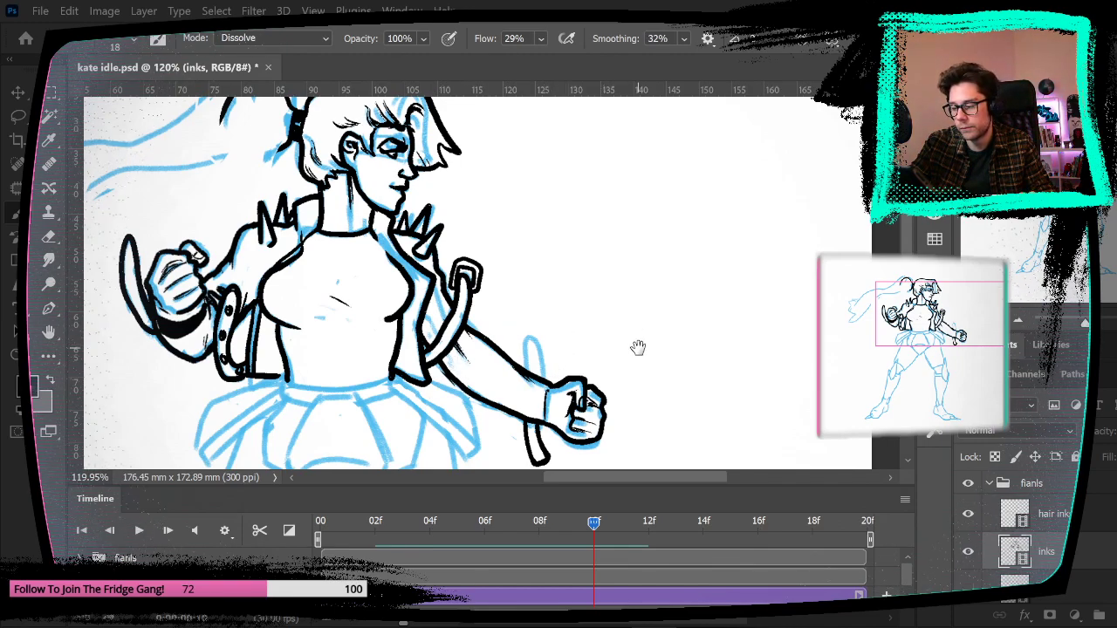
pyautogui.moveTo(638, 348); pyautogui.dragTo(569, 274)
pyautogui.press('e')
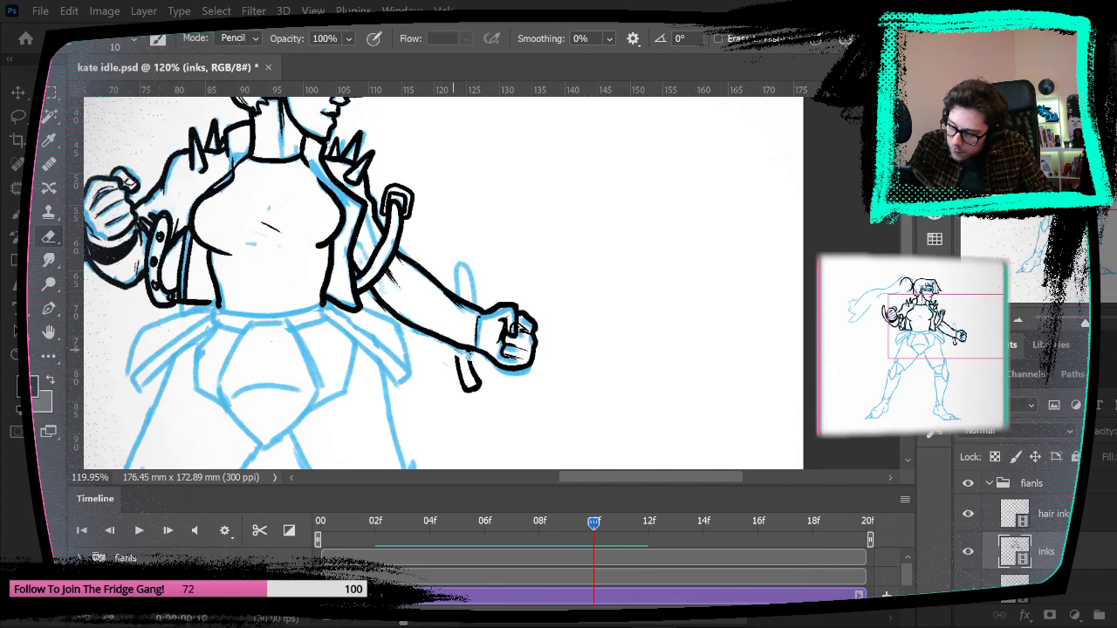
pyautogui.moveTo(462, 362)
pyautogui.mouseDown()
pyautogui.moveTo(478, 384)
pyautogui.moveTo(457, 360)
pyautogui.mouseUp()
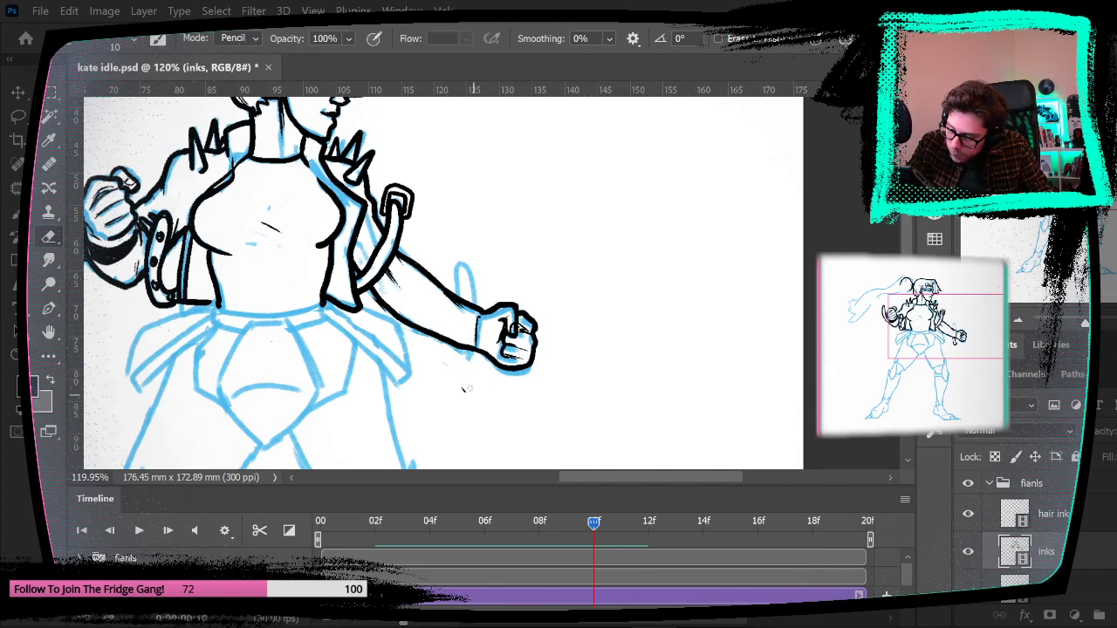
pyautogui.press('b')
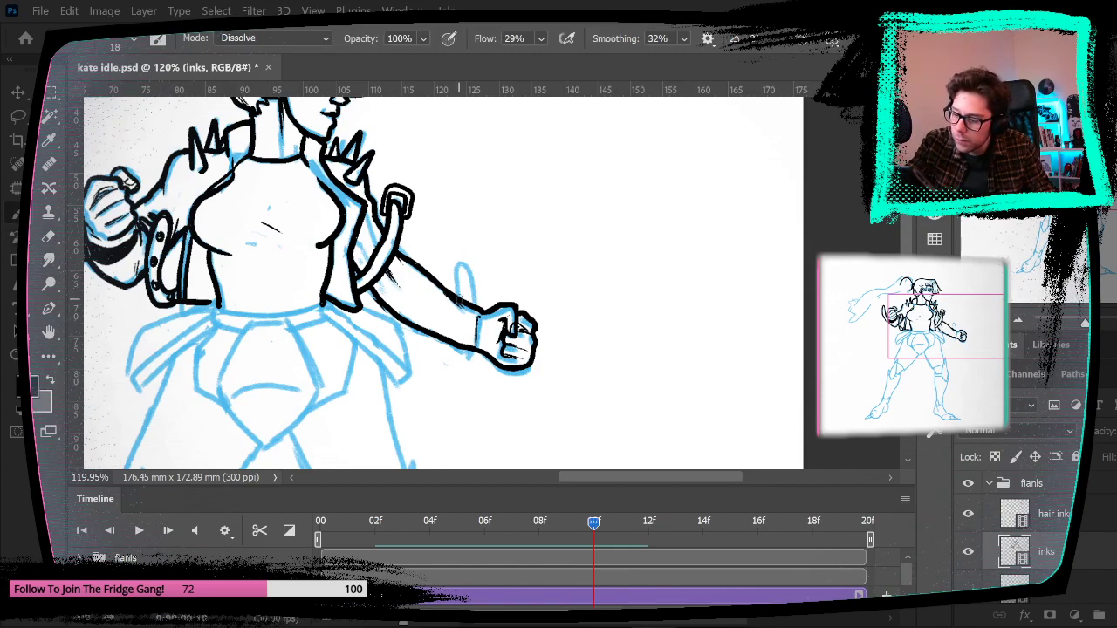
pyautogui.moveTo(454, 263)
pyautogui.mouseDown()
pyautogui.moveTo(469, 274)
pyautogui.moveTo(476, 312)
pyautogui.mouseUp()
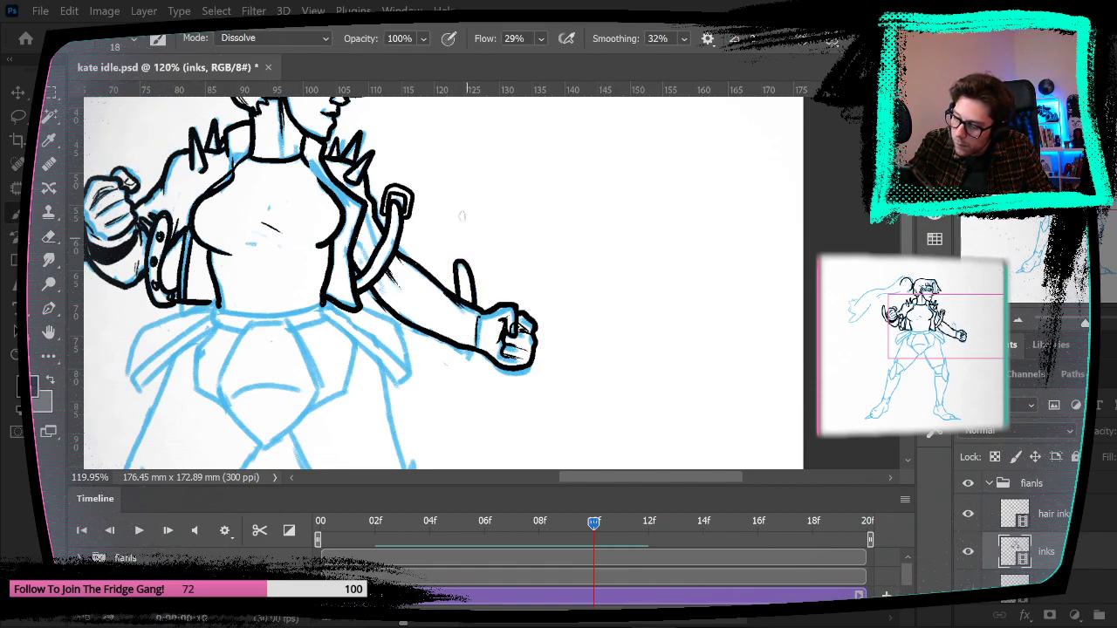
# Step: Fit the whole canvas on screen, play the animation and step between frames to check how frame 10 follows the earlier ones
pyautogui.click(313, 10)
pyautogui.click(392, 158)
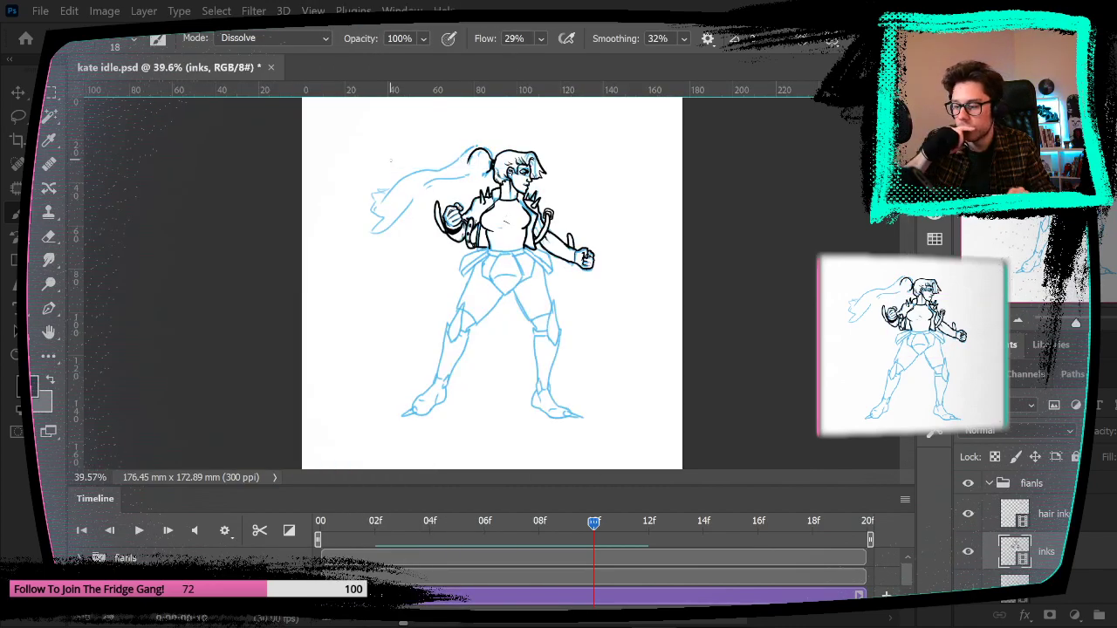
pyautogui.press('Left')
pyautogui.press('Right')
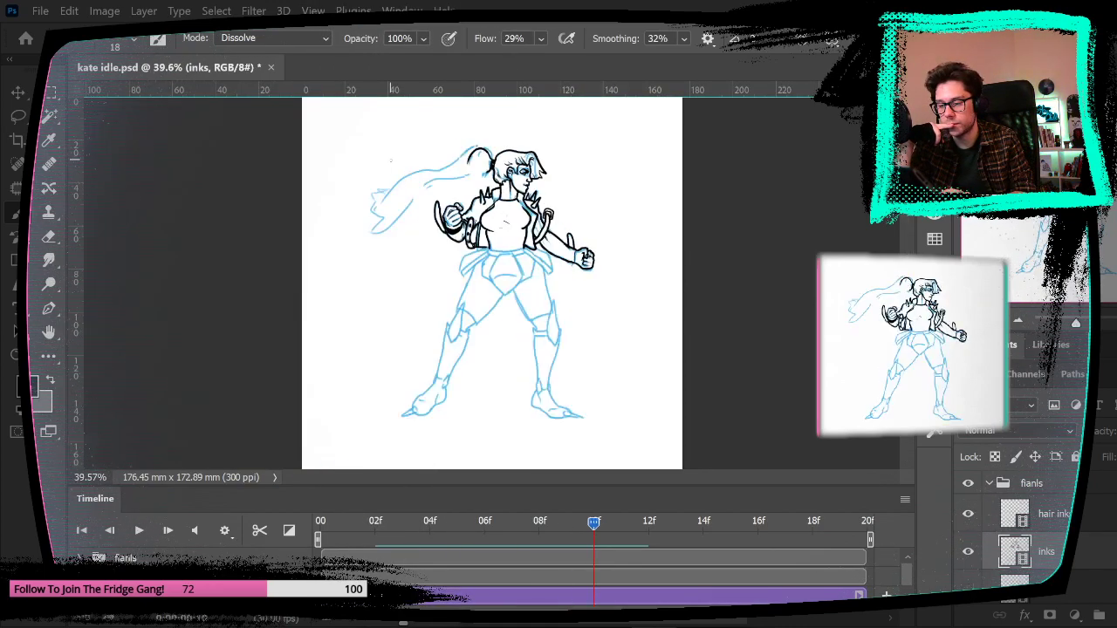
pyautogui.press('Left')
pyautogui.press('Left')
pyautogui.press('Left')
pyautogui.press('Left')
pyautogui.press('Left')
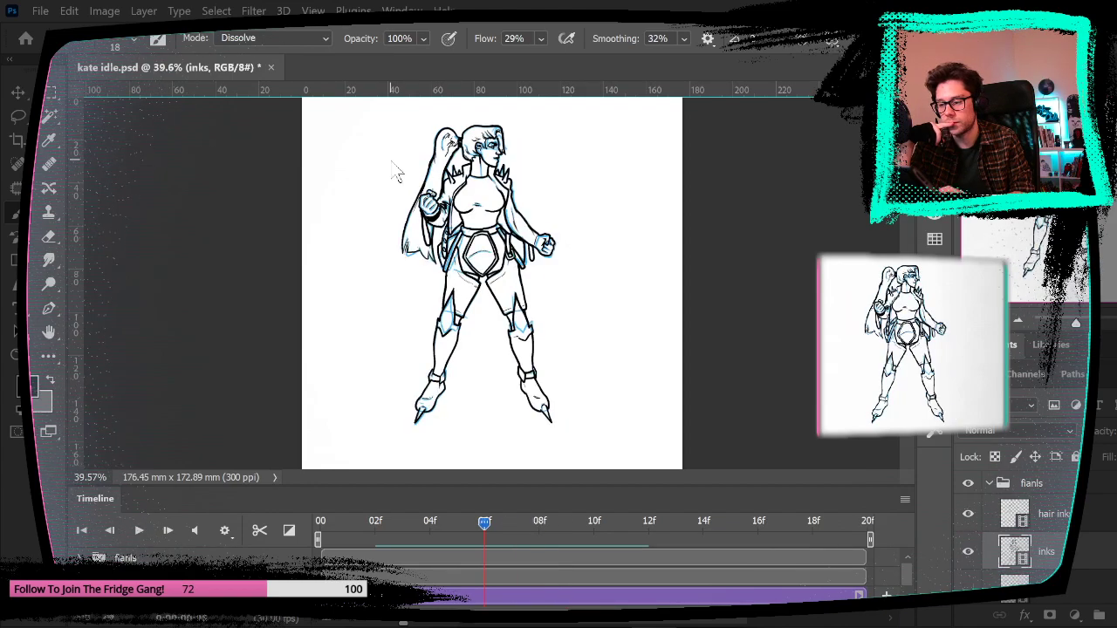
pyautogui.press('space')
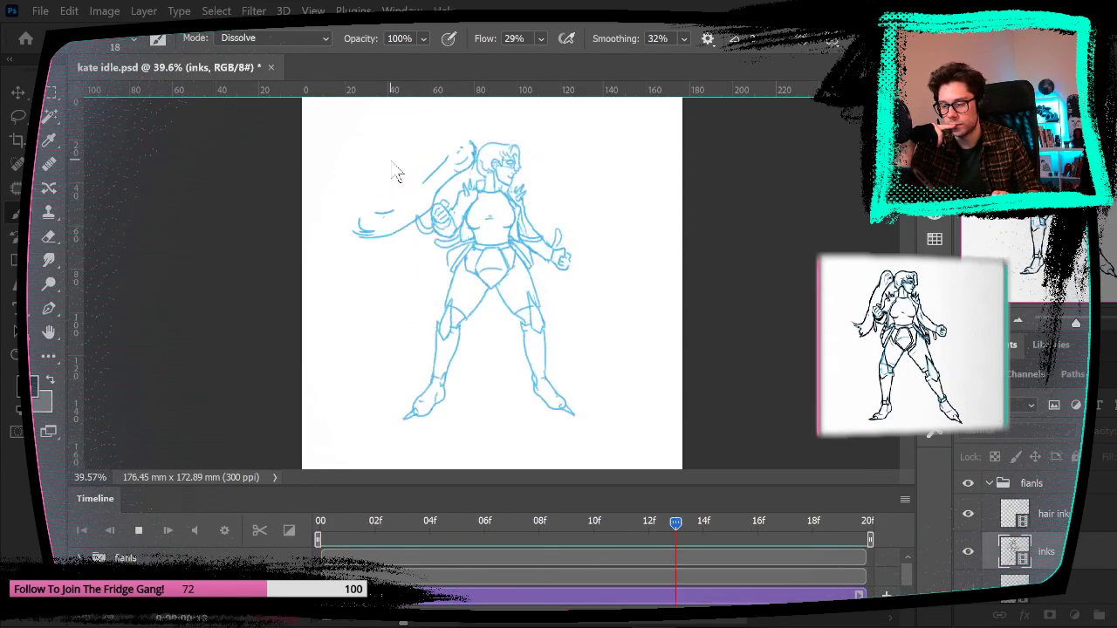
pyautogui.press('space')
pyautogui.press('Left')
pyautogui.press('Left')
pyautogui.press('Left')
pyautogui.press('Left')
pyautogui.press('Right')
pyautogui.press('Right')
pyautogui.press('Right')
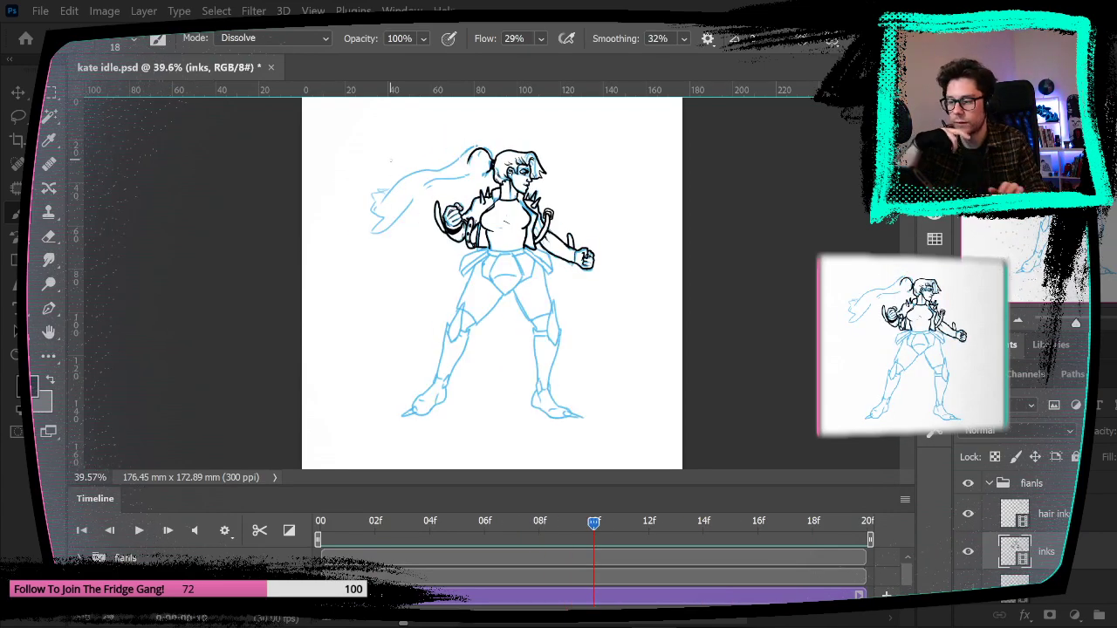
# Step: Ink the waist hem below the torso and the outer outline of the diamond-shaped plate at the front of the belt
pyautogui.press('z')
pyautogui.moveTo(543, 211); pyautogui.dragTo(501, 222)
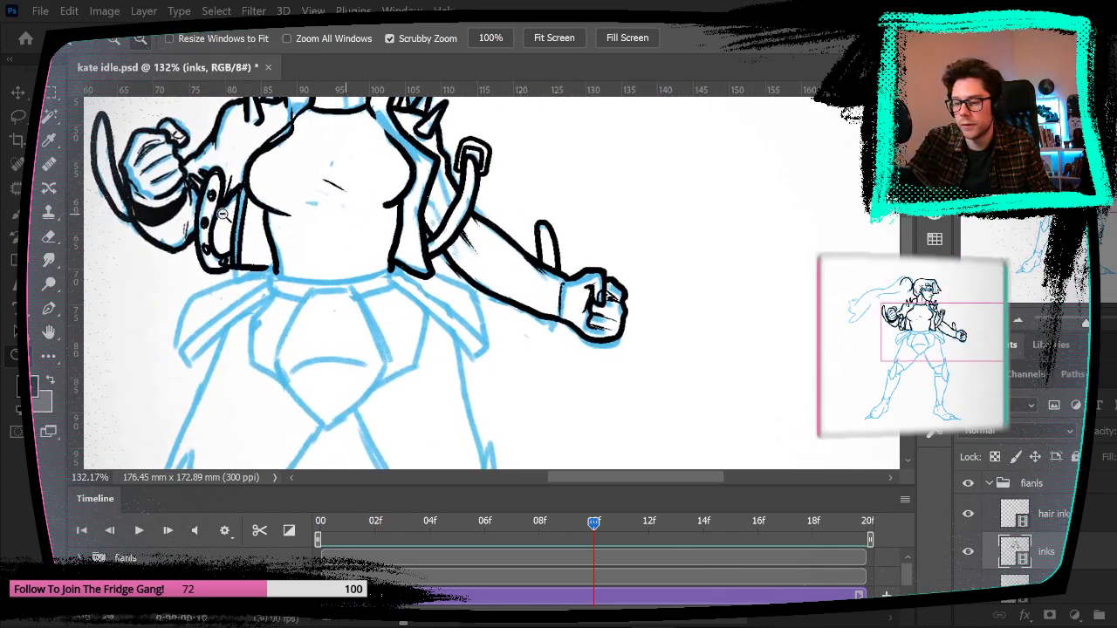
pyautogui.press('b')
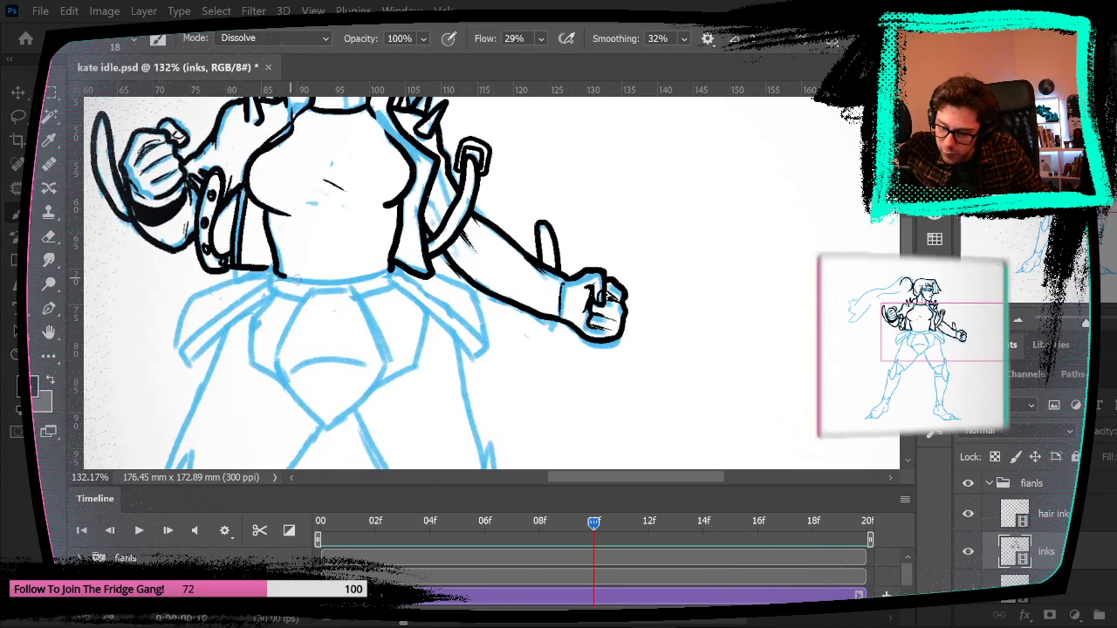
pyautogui.moveTo(297, 279)
pyautogui.mouseDown()
pyautogui.moveTo(391, 270)
pyautogui.moveTo(289, 321)
pyautogui.moveTo(274, 361)
pyautogui.moveTo(317, 423)
pyautogui.moveTo(334, 373)
pyautogui.moveTo(350, 425)
pyautogui.moveTo(328, 430)
pyautogui.moveTo(388, 361)
pyautogui.mouseUp()
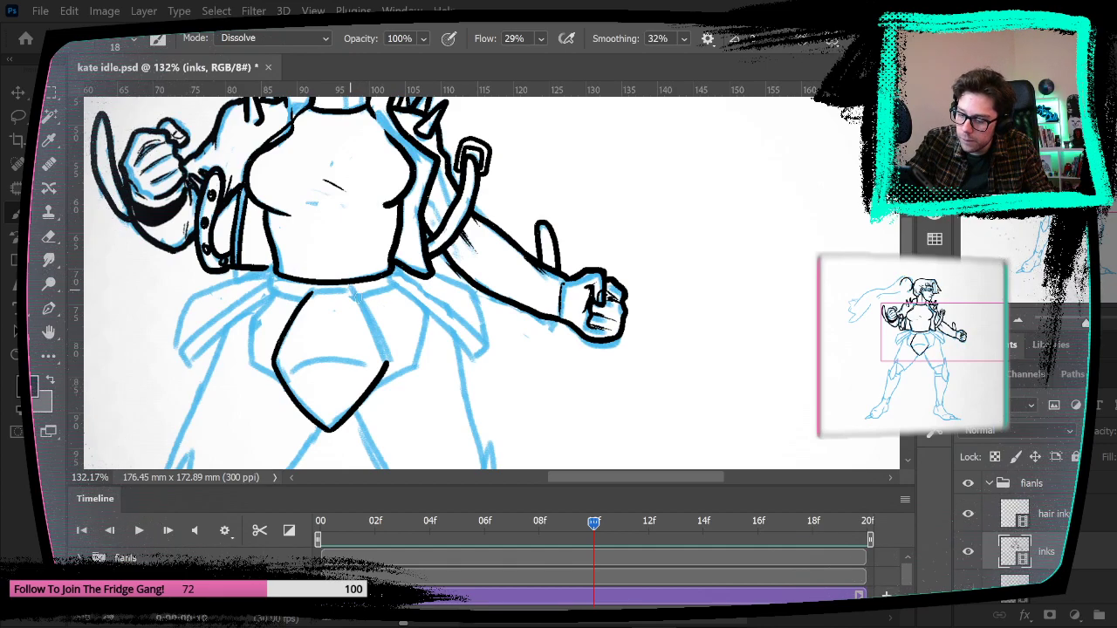
pyautogui.moveTo(350, 289); pyautogui.dragTo(387, 365)
pyautogui.moveTo(353, 290); pyautogui.dragTo(316, 291)
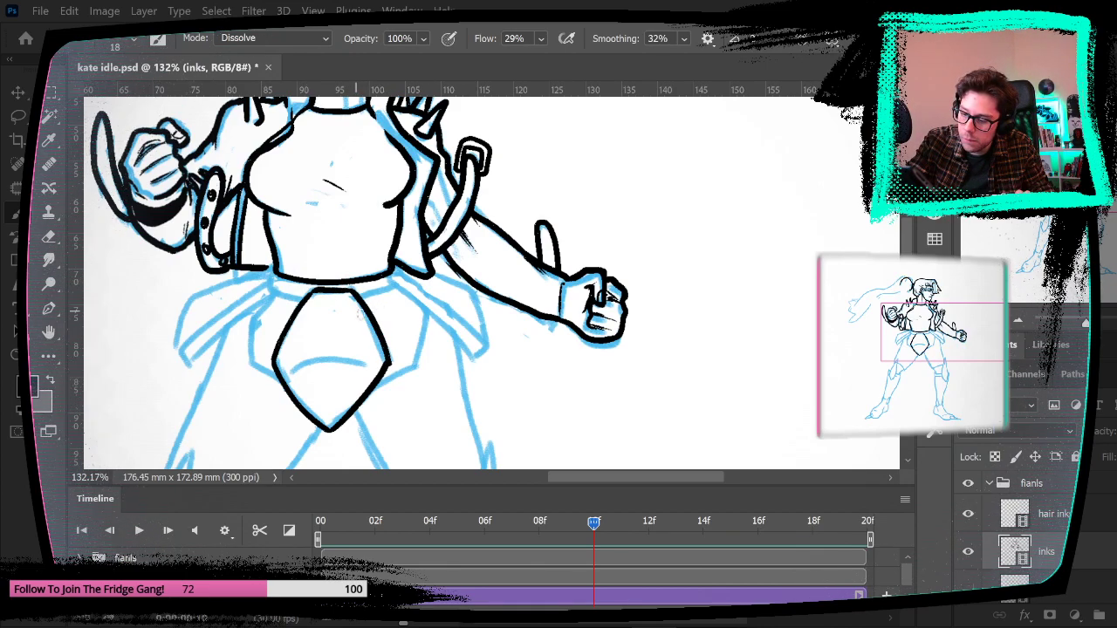
# Step: Ink the inner border and thin curved crease of the diamond-shaped belt plate, comparing it with the previous frame
pyautogui.press('e')
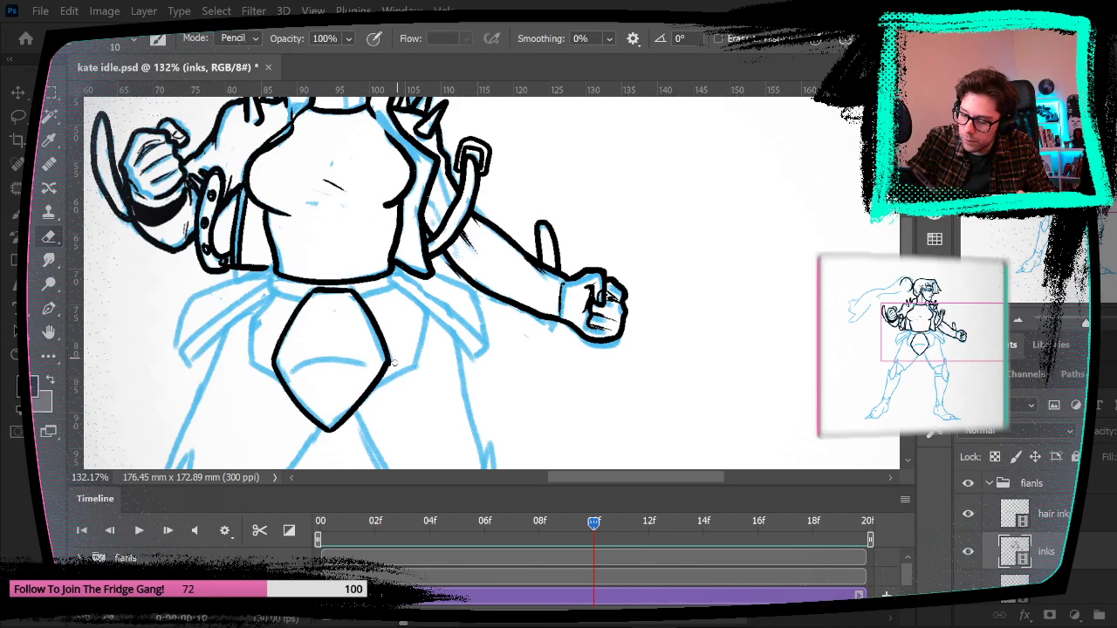
pyautogui.press('b')
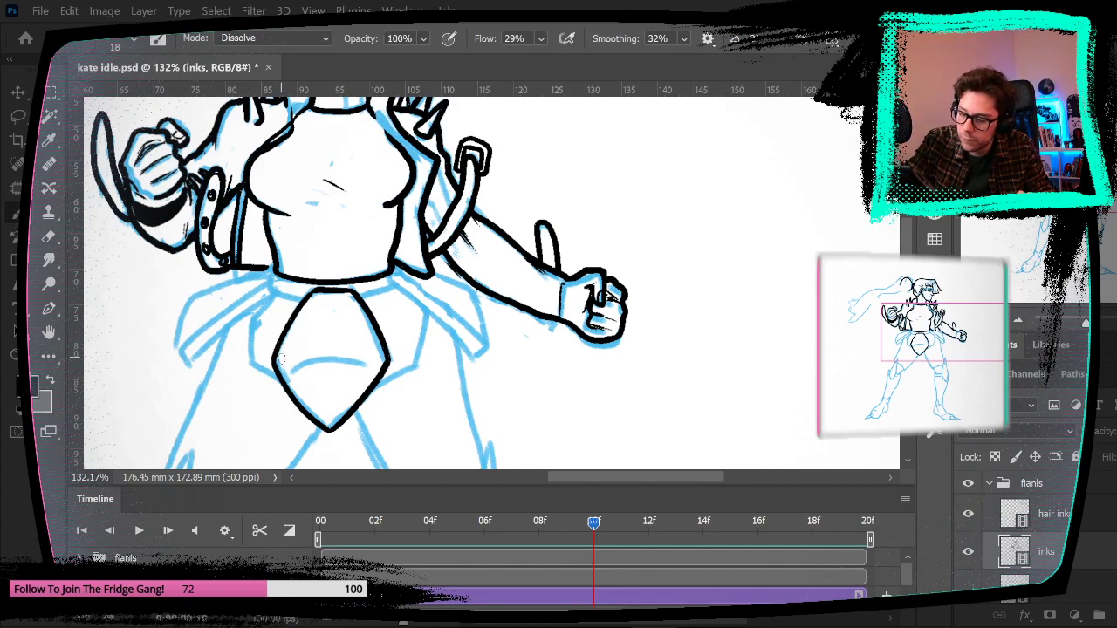
pyautogui.moveTo(280, 361); pyautogui.dragTo(316, 295)
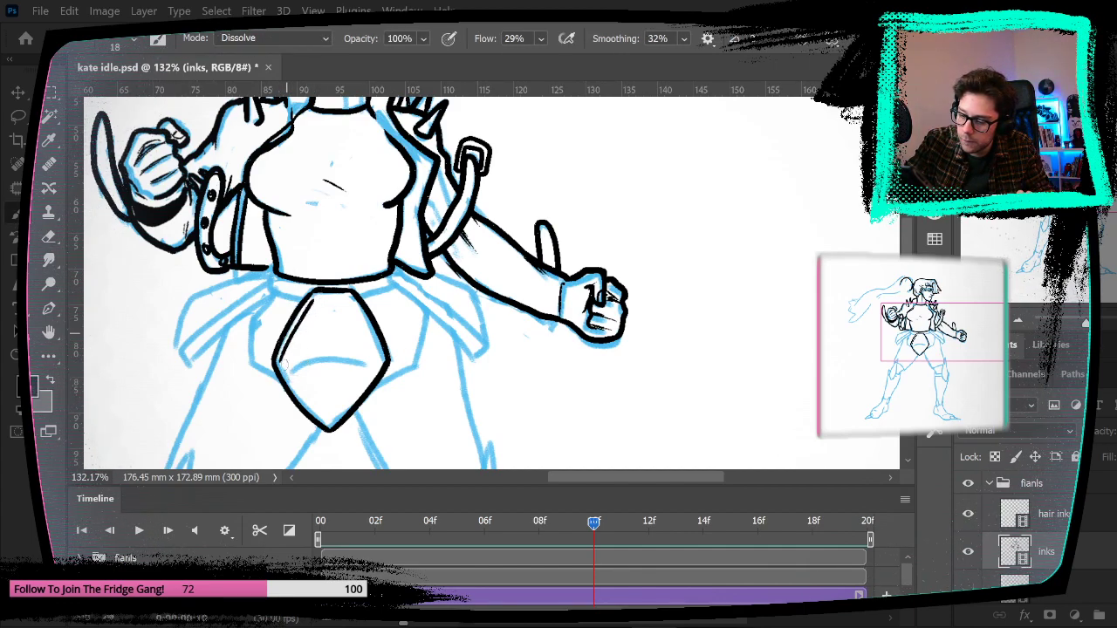
pyautogui.moveTo(279, 361)
pyautogui.mouseDown()
pyautogui.moveTo(328, 421)
pyautogui.moveTo(371, 371)
pyautogui.mouseUp()
pyautogui.hotkey('ctrl', 'z')
pyautogui.moveTo(335, 417); pyautogui.dragTo(379, 358)
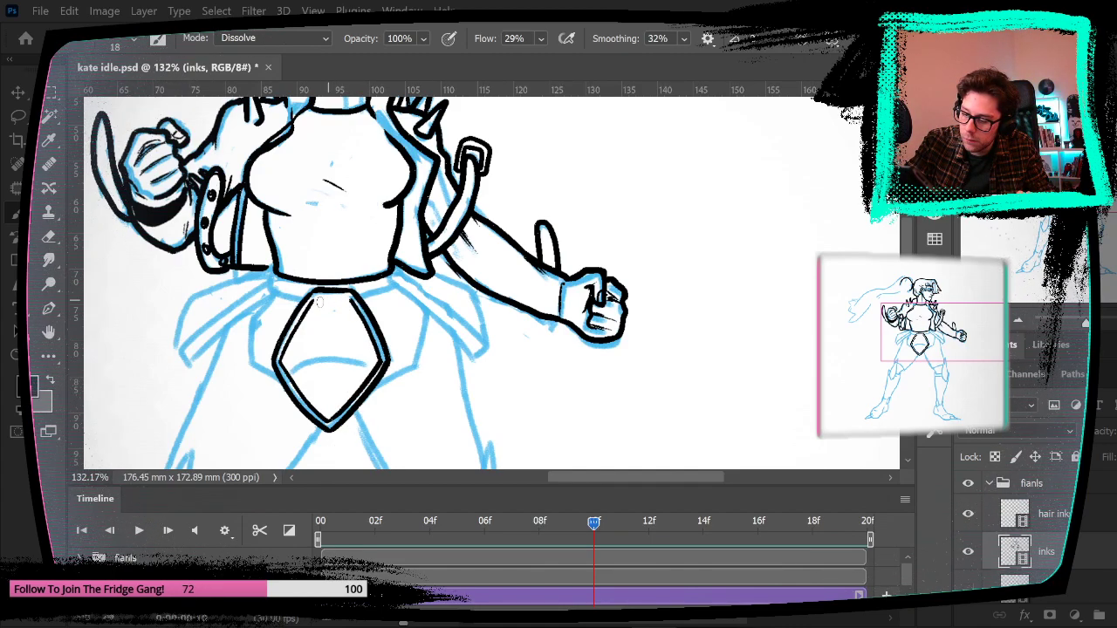
pyautogui.moveTo(290, 365)
pyautogui.mouseDown()
pyautogui.moveTo(322, 352)
pyautogui.moveTo(359, 354)
pyautogui.mouseUp()
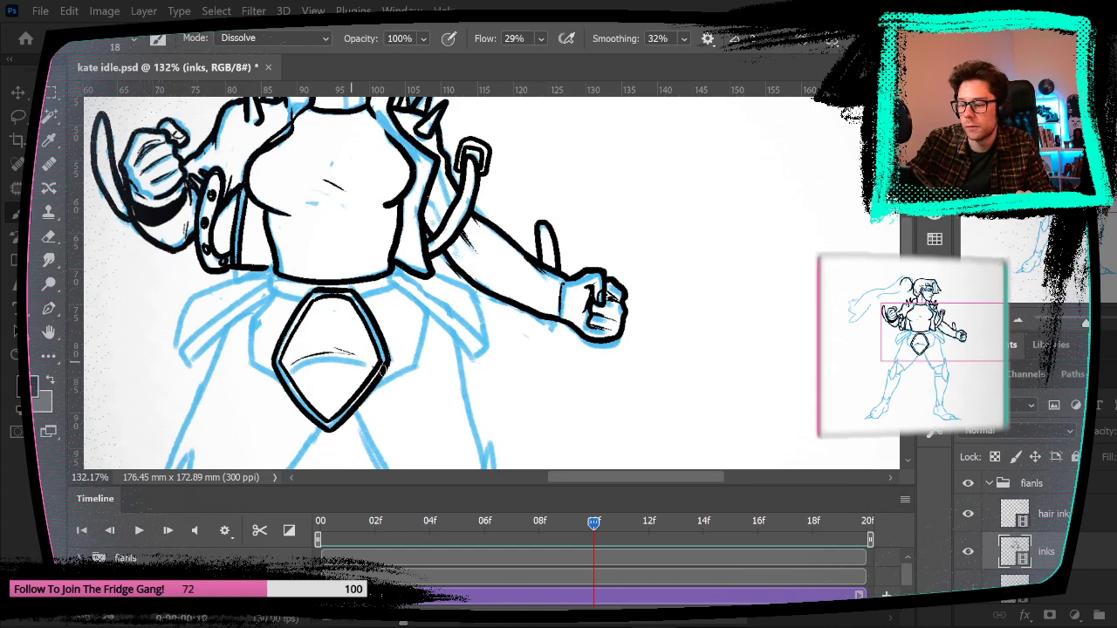
pyautogui.moveTo(541, 406)
pyautogui.mouseDown()
pyautogui.moveTo(557, 364)
pyautogui.moveTo(541, 379)
pyautogui.mouseUp()
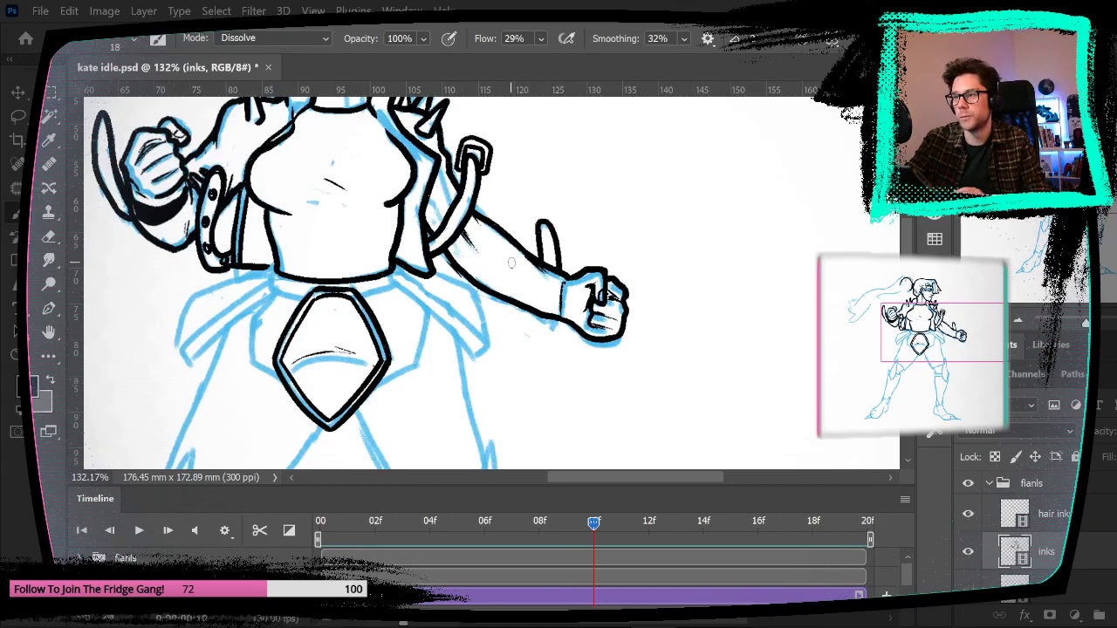
pyautogui.press('Left')
pyautogui.press('Right')
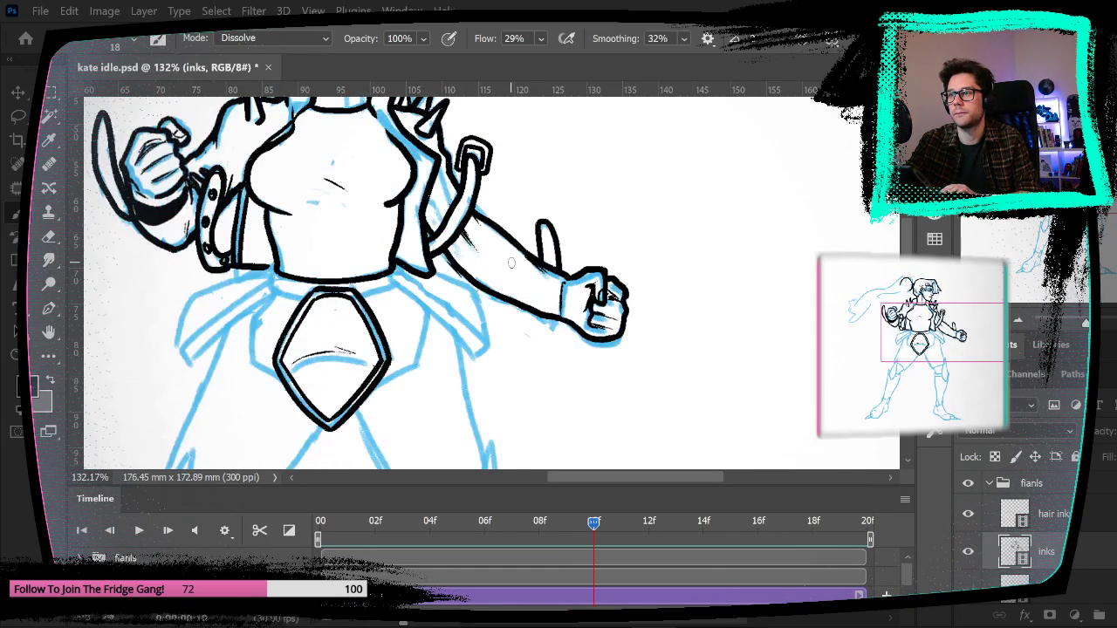
# Step: Ink the flared hip armour plates with their double lower edges on both sides of the waist
pyautogui.moveTo(395, 283); pyautogui.dragTo(485, 367)
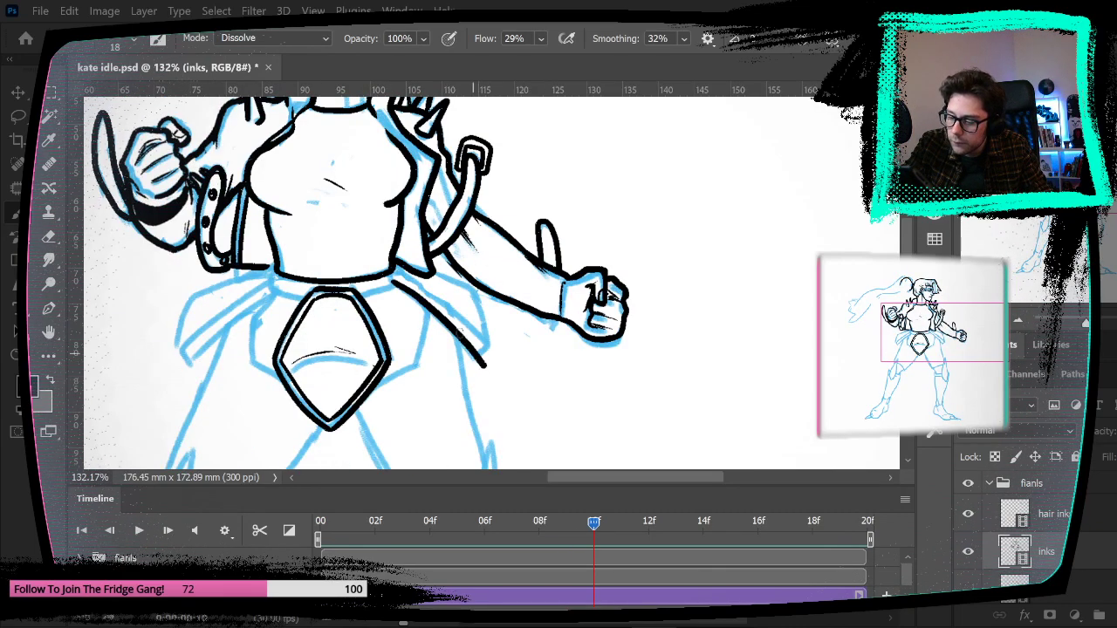
pyautogui.moveTo(399, 269); pyautogui.dragTo(493, 364)
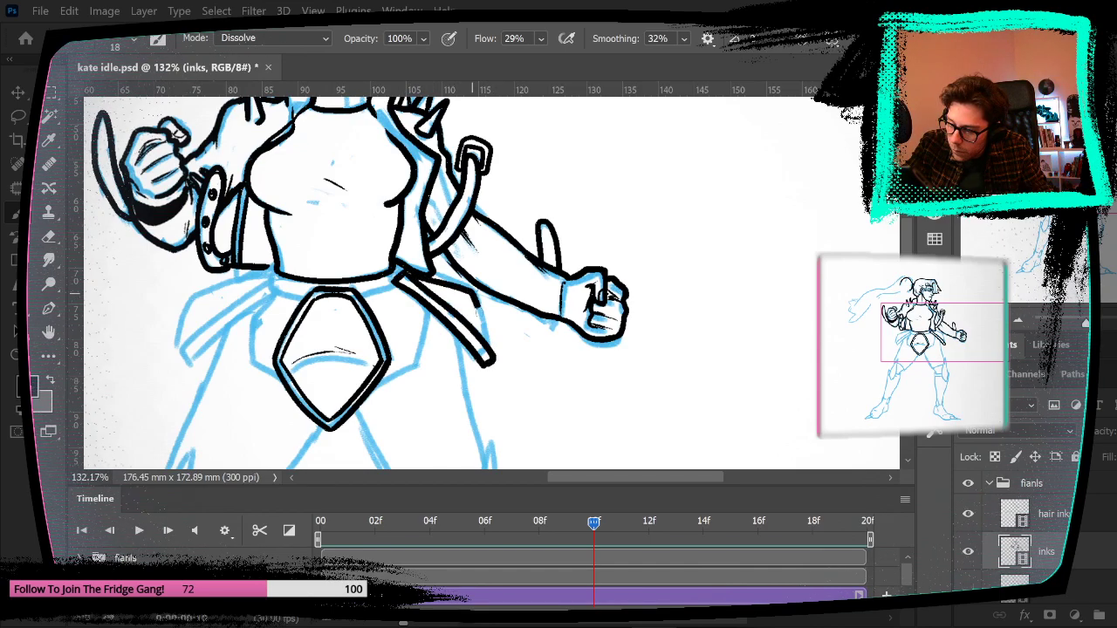
pyautogui.moveTo(523, 359)
pyautogui.mouseDown()
pyautogui.moveTo(618, 462)
pyautogui.moveTo(677, 370)
pyautogui.mouseUp()
pyautogui.moveTo(403, 263)
pyautogui.mouseDown()
pyautogui.moveTo(301, 351)
pyautogui.moveTo(306, 318)
pyautogui.moveTo(399, 260)
pyautogui.mouseUp()
pyautogui.moveTo(297, 337)
pyautogui.mouseDown()
pyautogui.moveTo(309, 269)
pyautogui.moveTo(390, 253)
pyautogui.mouseUp()
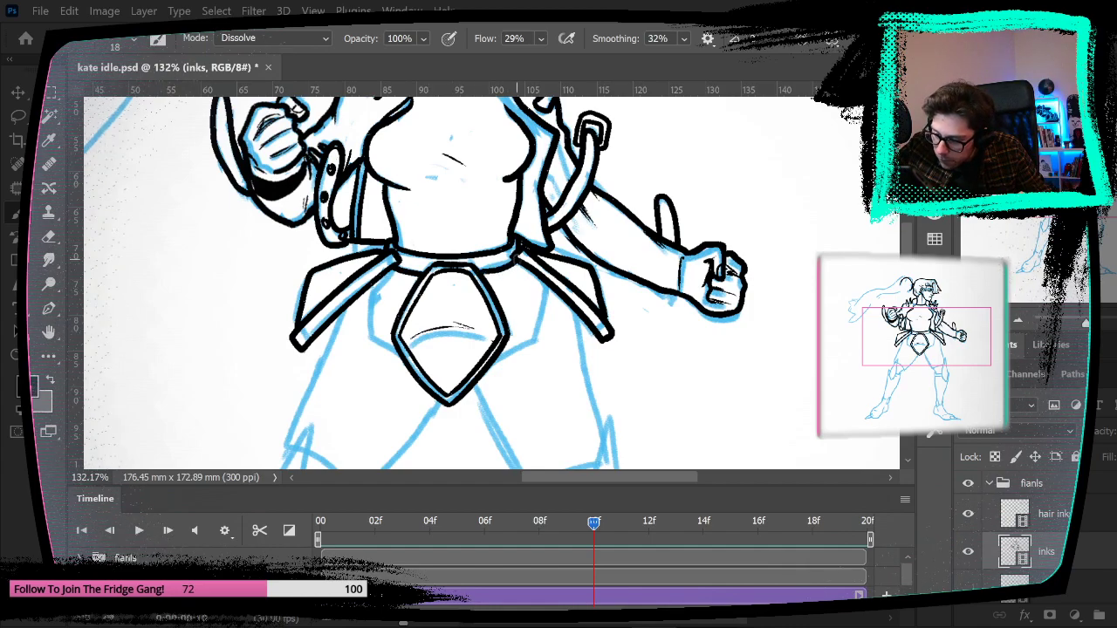
# Step: Ink the hip piece beside the diamond plate and the inner and outer thigh edges on the extended arm's side
pyautogui.moveTo(483, 271)
pyautogui.mouseDown()
pyautogui.moveTo(513, 265)
pyautogui.moveTo(603, 453)
pyautogui.moveTo(593, 460)
pyautogui.moveTo(650, 141)
pyautogui.moveTo(603, 404)
pyautogui.moveTo(582, 316)
pyautogui.moveTo(589, 275)
pyautogui.mouseUp()
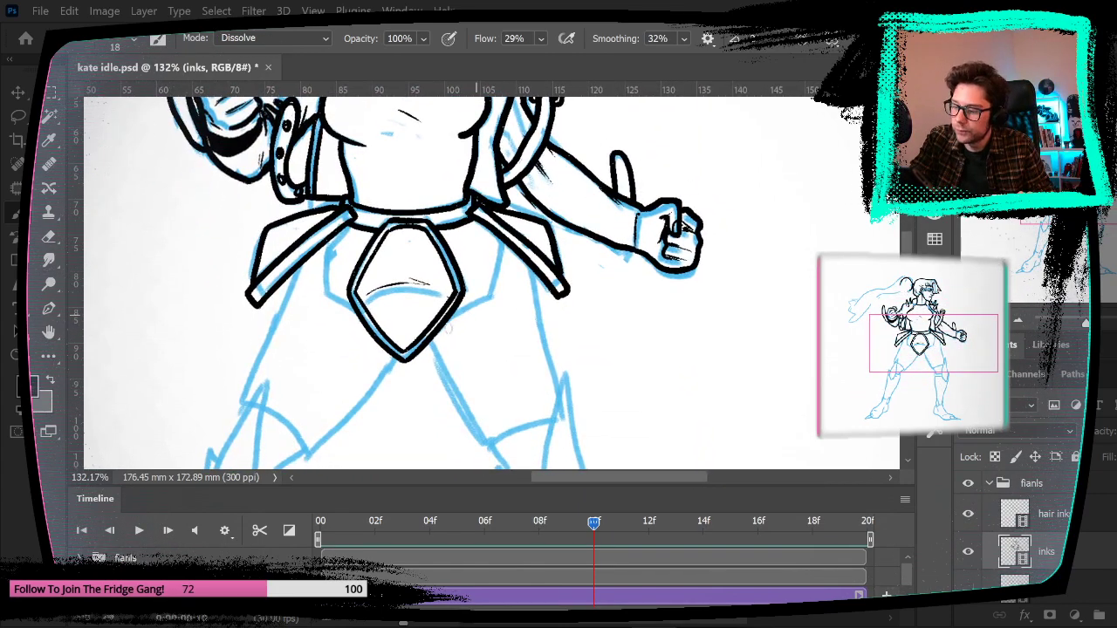
pyautogui.moveTo(451, 321)
pyautogui.mouseDown()
pyautogui.moveTo(491, 292)
pyautogui.moveTo(497, 260)
pyautogui.mouseUp()
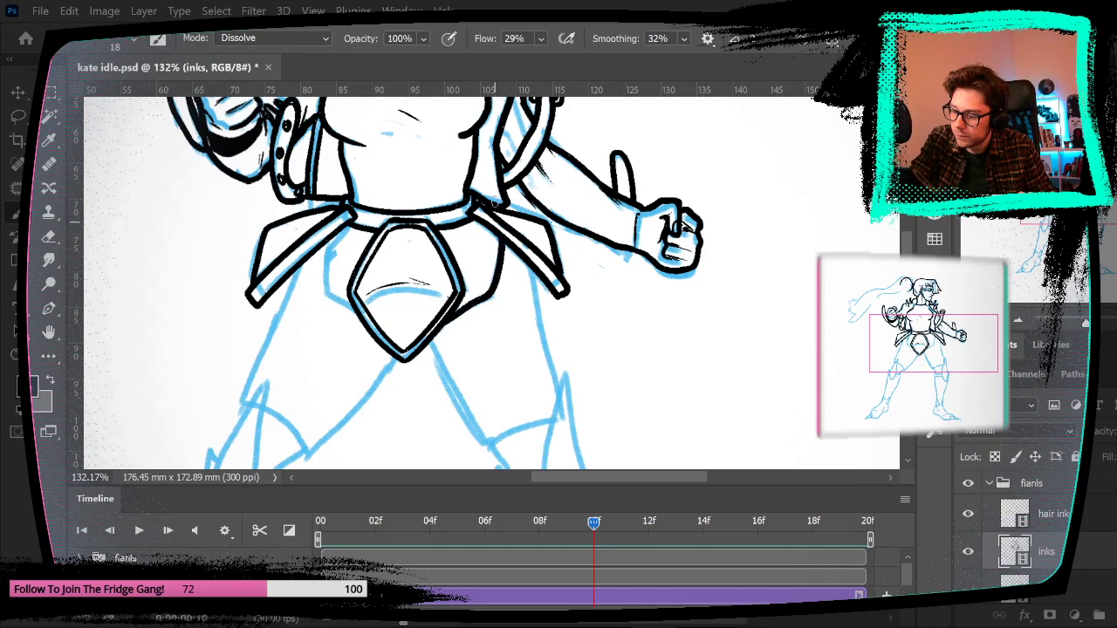
pyautogui.moveTo(427, 342); pyautogui.dragTo(491, 448)
pyautogui.moveTo(530, 290); pyautogui.dragTo(550, 365)
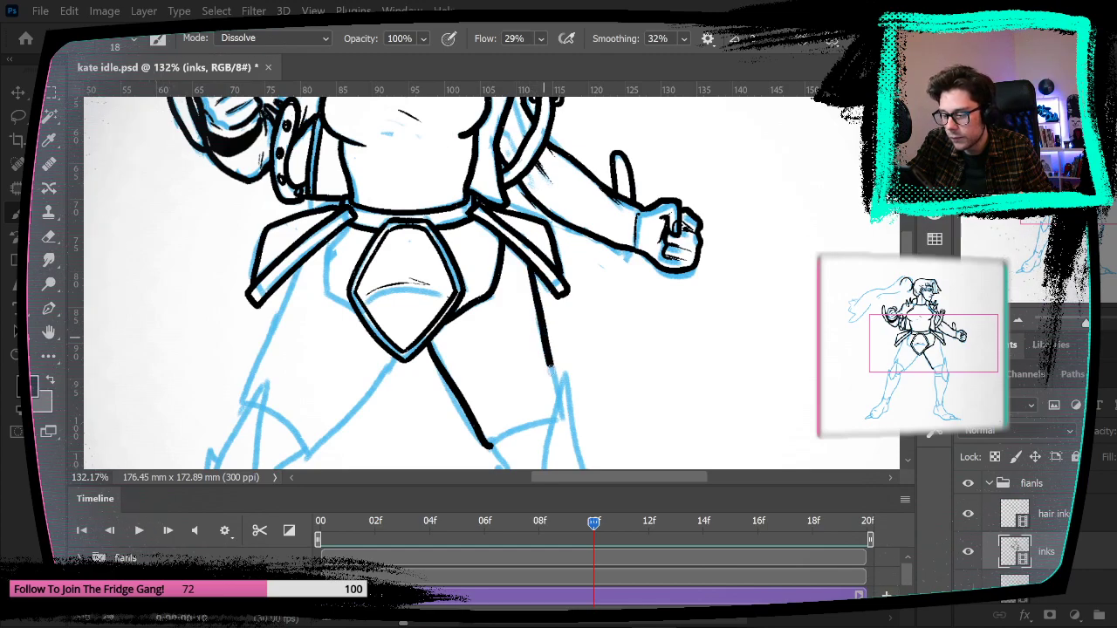
# Step: Ink the pointed knee guard and curved knee edges on the extended arm's side, plus thin creases on that thigh
pyautogui.moveTo(623, 402); pyautogui.dragTo(601, 228)
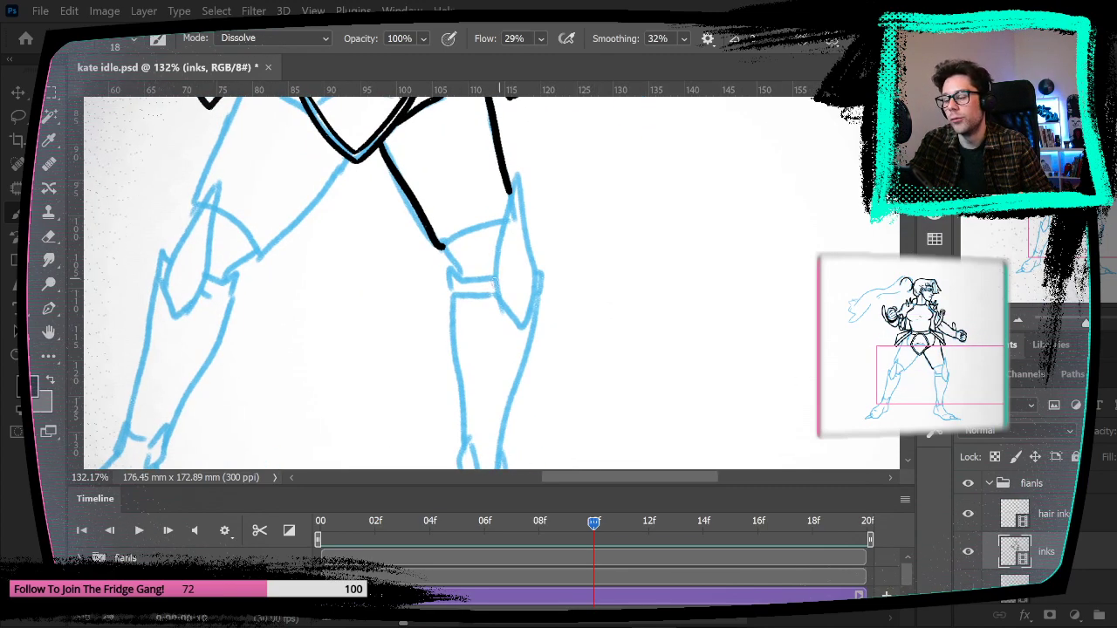
pyautogui.moveTo(491, 269); pyautogui.dragTo(517, 153)
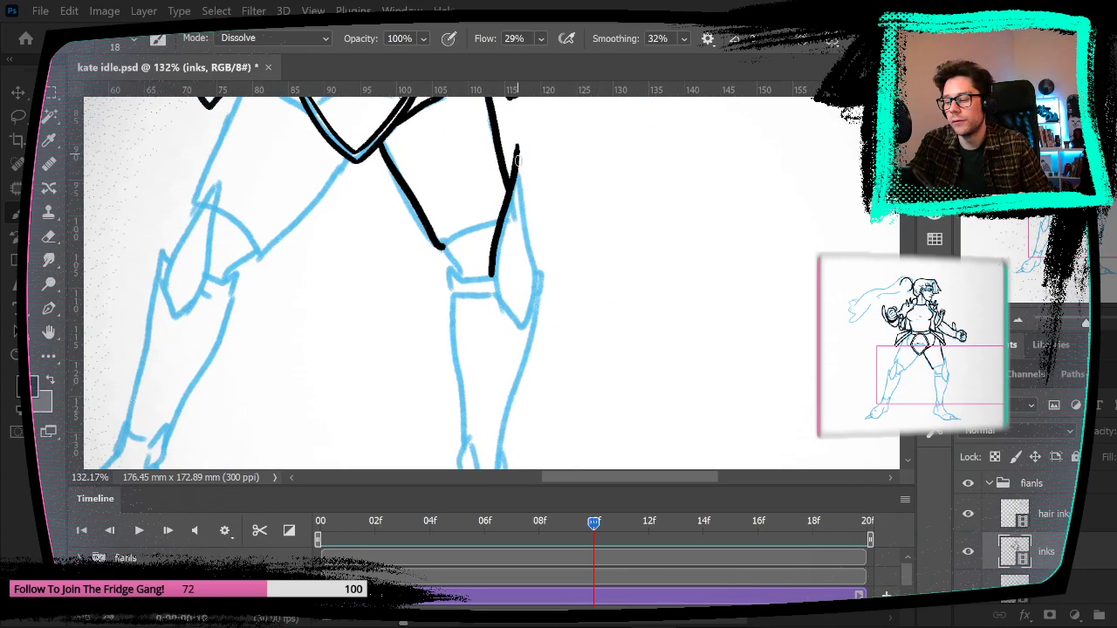
pyautogui.moveTo(523, 206)
pyautogui.mouseDown()
pyautogui.moveTo(540, 276)
pyautogui.moveTo(524, 337)
pyautogui.moveTo(491, 296)
pyautogui.moveTo(500, 303)
pyautogui.mouseUp()
pyautogui.hotkey('ctrl', 'z')
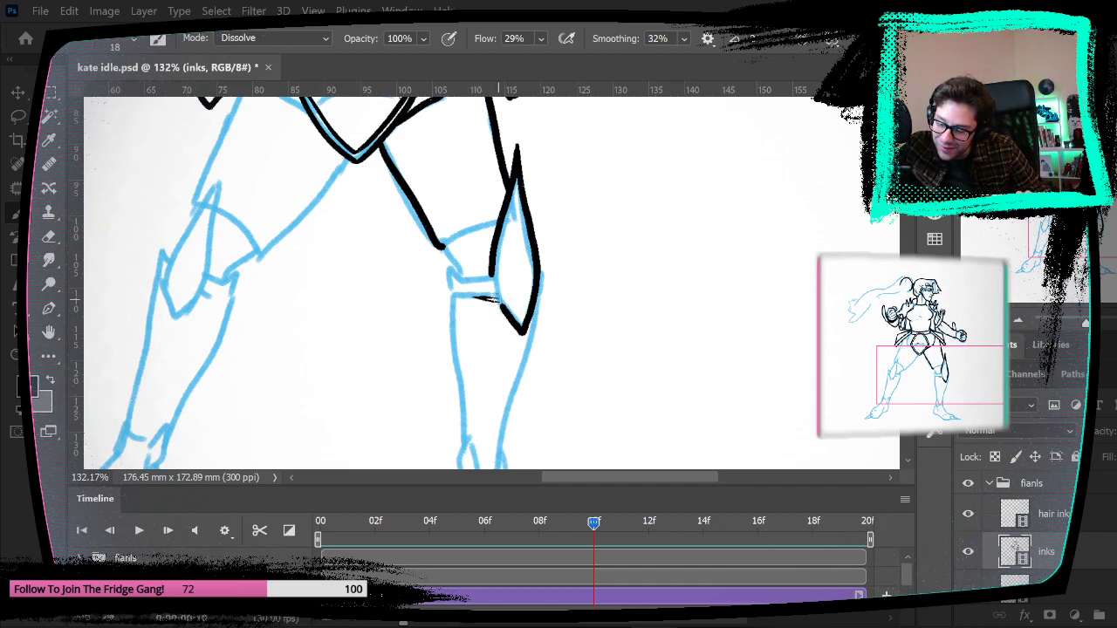
pyautogui.moveTo(447, 266)
pyautogui.mouseDown()
pyautogui.moveTo(460, 283)
pyautogui.moveTo(485, 277)
pyautogui.mouseUp()
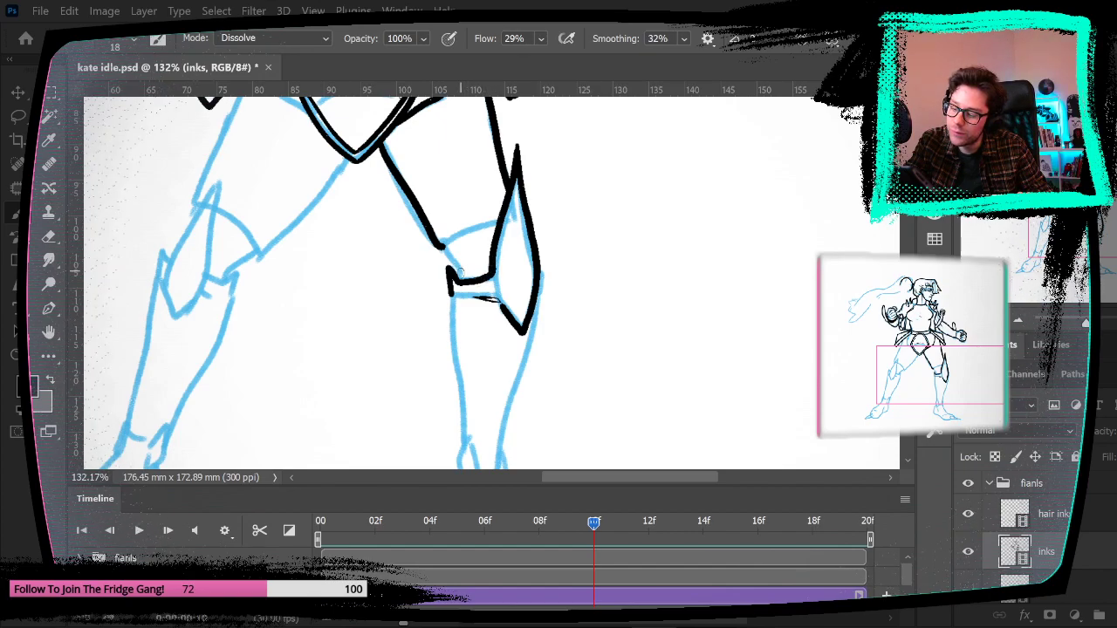
pyautogui.moveTo(440, 248); pyautogui.dragTo(497, 220)
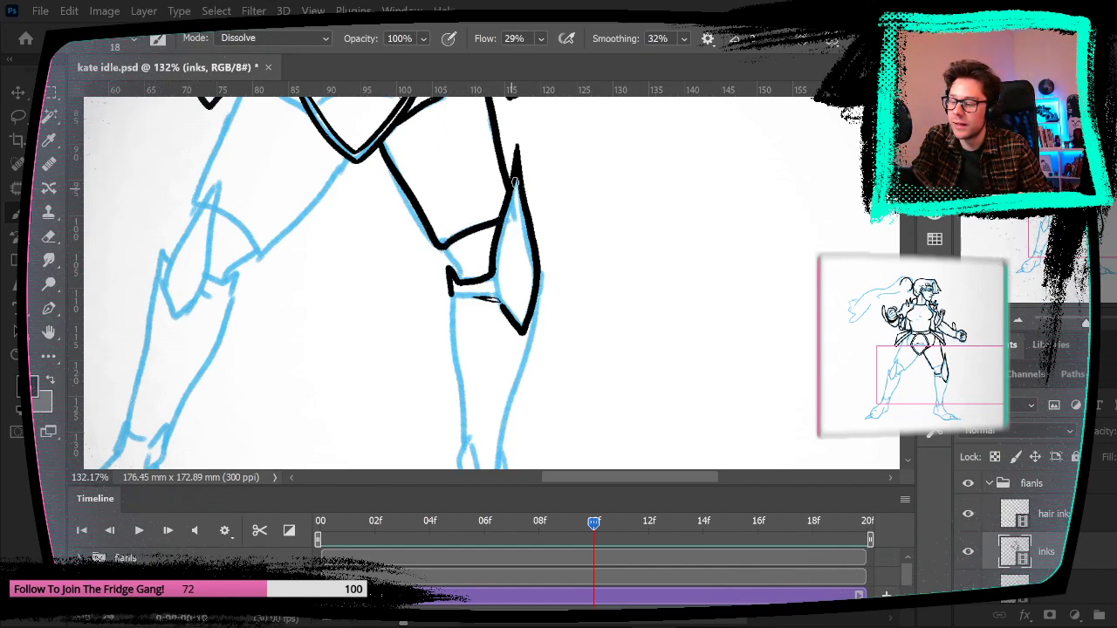
pyautogui.moveTo(608, 264)
pyautogui.mouseDown()
pyautogui.moveTo(627, 401)
pyautogui.moveTo(627, 388)
pyautogui.mouseUp()
pyautogui.moveTo(414, 274)
pyautogui.mouseDown()
pyautogui.moveTo(486, 229)
pyautogui.moveTo(437, 255)
pyautogui.moveTo(471, 237)
pyautogui.mouseUp()
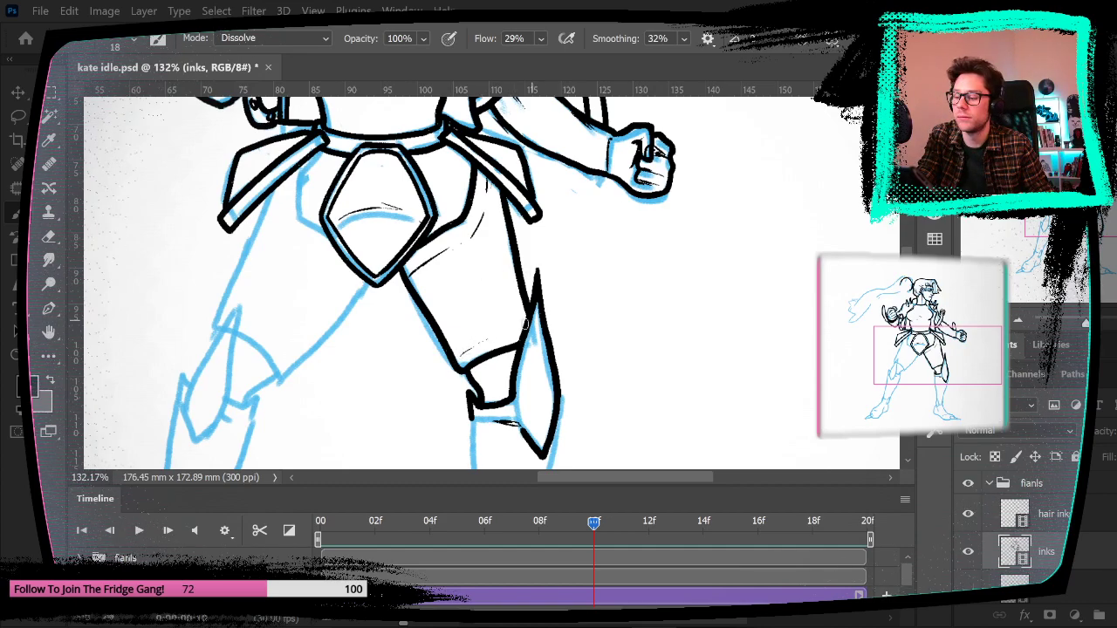
# Step: Ink the outer calf edge and the ankle guard on the leg on the extended arm's side
pyautogui.moveTo(692, 416)
pyautogui.mouseDown()
pyautogui.moveTo(654, 298)
pyautogui.moveTo(663, 219)
pyautogui.mouseUp()
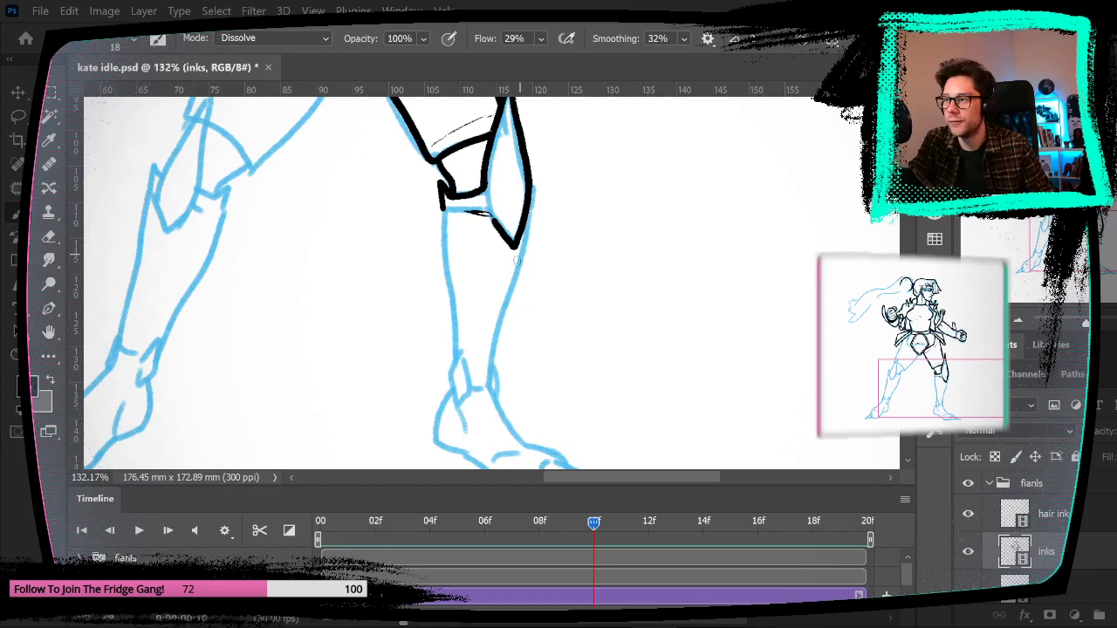
pyautogui.moveTo(458, 351)
pyautogui.mouseDown()
pyautogui.moveTo(460, 407)
pyautogui.moveTo(457, 355)
pyautogui.moveTo(492, 386)
pyautogui.moveTo(475, 369)
pyautogui.moveTo(492, 378)
pyautogui.moveTo(516, 273)
pyautogui.mouseUp()
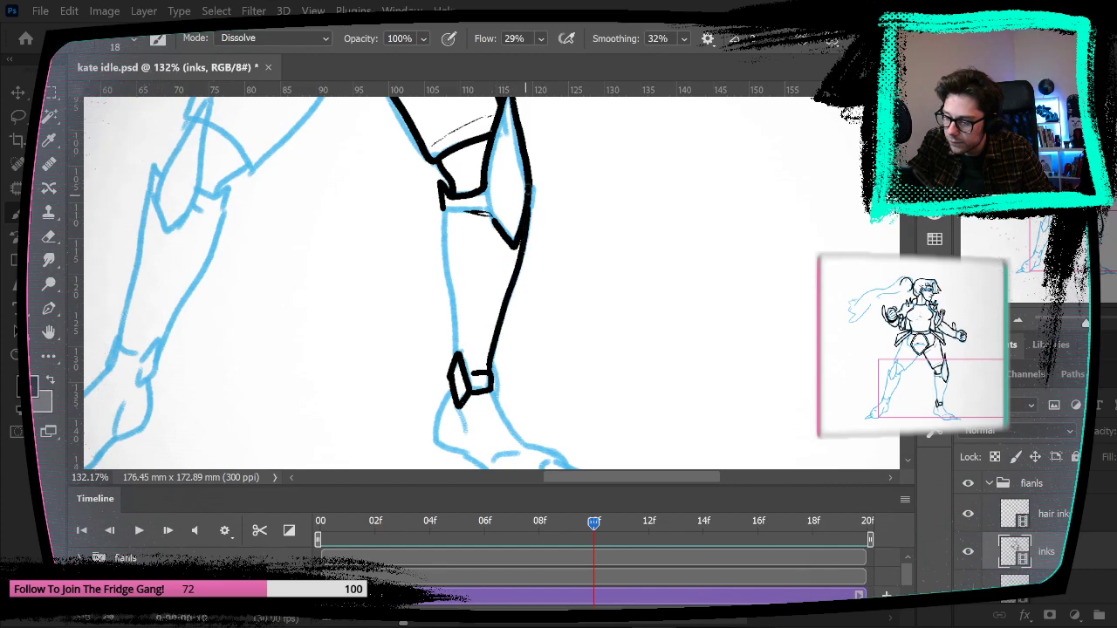
pyautogui.moveTo(532, 185); pyautogui.dragTo(529, 212)
pyautogui.moveTo(491, 362); pyautogui.dragTo(497, 383)
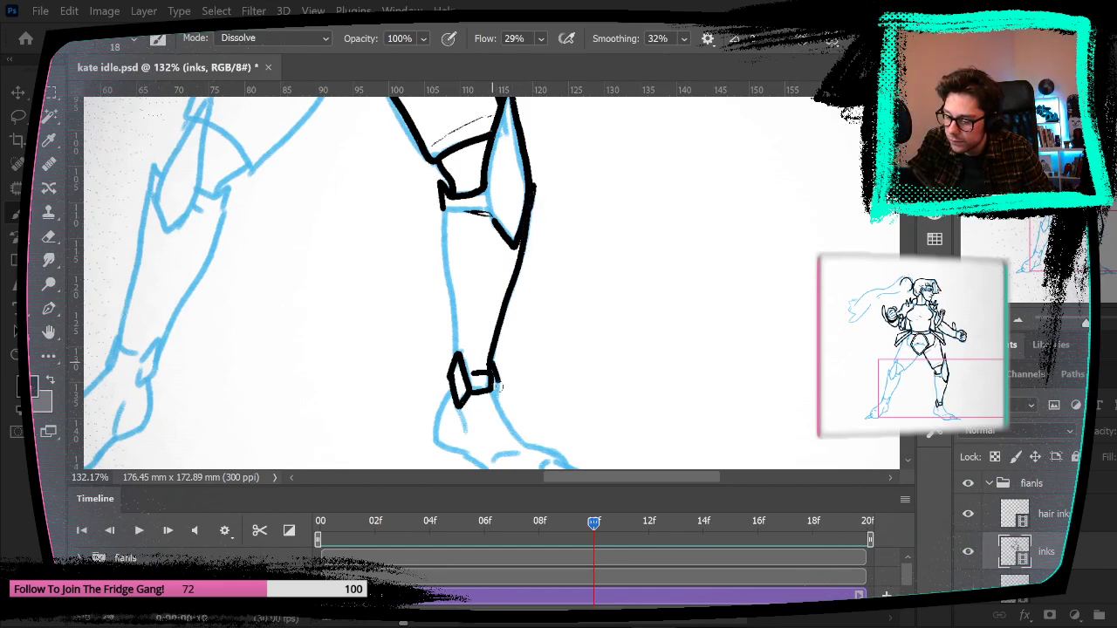
# Step: Ink the heel, sole and instep below that ankle guard, and the inner shin edge above it
pyautogui.moveTo(561, 440); pyautogui.dragTo(531, 270)
pyautogui.moveTo(454, 259); pyautogui.dragTo(490, 315)
pyautogui.moveTo(415, 256)
pyautogui.mouseDown()
pyautogui.moveTo(403, 321)
pyautogui.moveTo(441, 327)
pyautogui.mouseUp()
pyautogui.hotkey('ctrl', 'z')
pyautogui.moveTo(413, 258)
pyautogui.mouseDown()
pyautogui.moveTo(400, 306)
pyautogui.moveTo(464, 350)
pyautogui.mouseUp()
pyautogui.moveTo(486, 215); pyautogui.dragTo(503, 342)
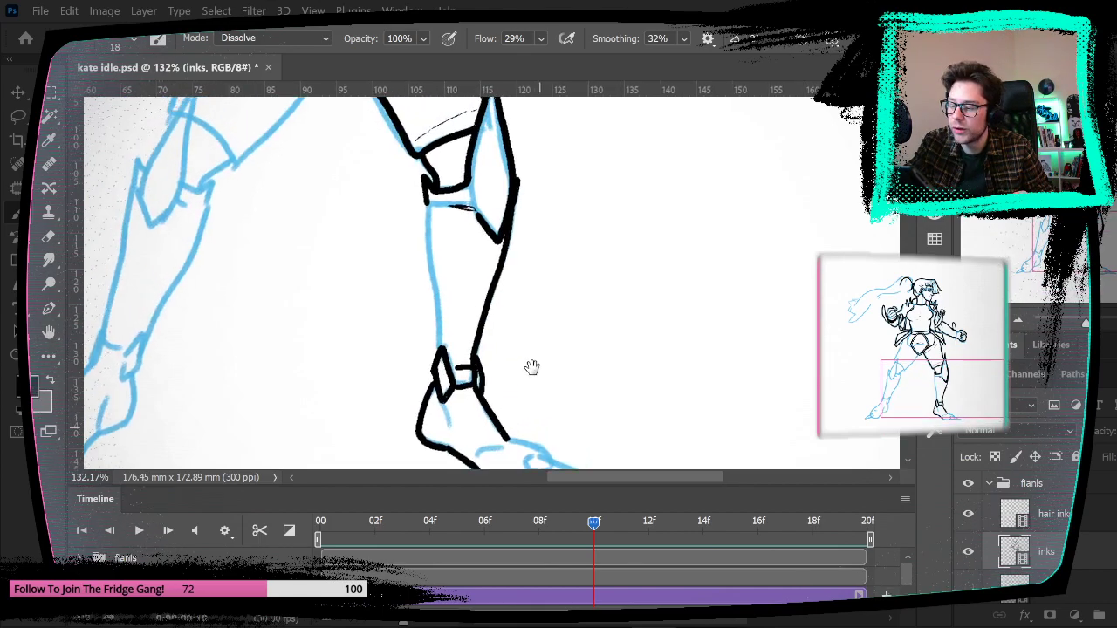
pyautogui.moveTo(438, 363); pyautogui.dragTo(428, 236)
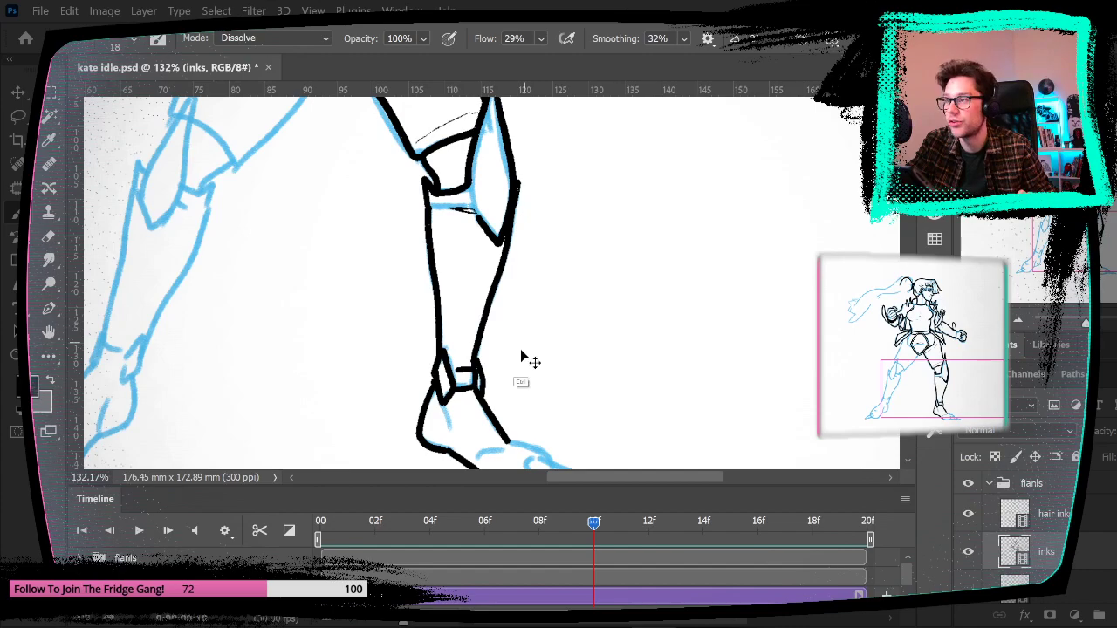
# Step: Ink the toe area and pointed claw of the same foot, with a short crease across the foot
pyautogui.moveTo(578, 373); pyautogui.dragTo(519, 265)
pyautogui.moveTo(448, 330)
pyautogui.mouseDown()
pyautogui.moveTo(486, 337)
pyautogui.moveTo(525, 372)
pyautogui.moveTo(481, 357)
pyautogui.moveTo(422, 364)
pyautogui.moveTo(486, 368)
pyautogui.mouseUp()
pyautogui.moveTo(419, 345); pyautogui.dragTo(450, 342)
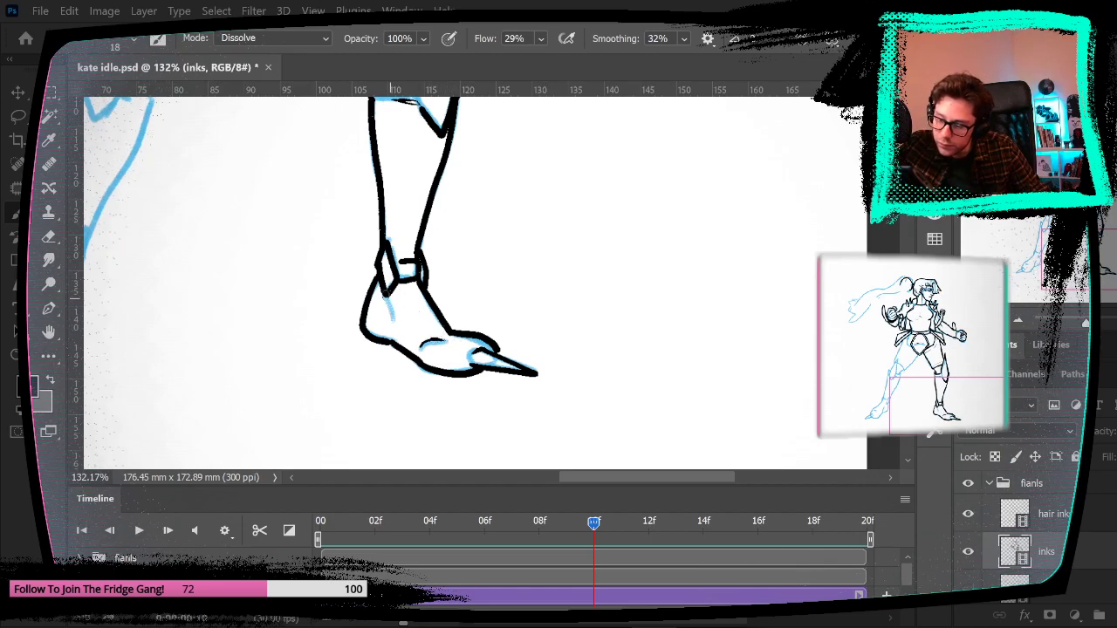
# Step: Ink the pointed knee guard and the notched knee edge on the opposite leg
pyautogui.moveTo(513, 271); pyautogui.dragTo(726, 268)
pyautogui.moveTo(437, 228); pyautogui.dragTo(409, 418)
pyautogui.moveTo(303, 260)
pyautogui.mouseDown()
pyautogui.moveTo(347, 192)
pyautogui.moveTo(357, 197)
pyautogui.moveTo(346, 272)
pyautogui.mouseUp()
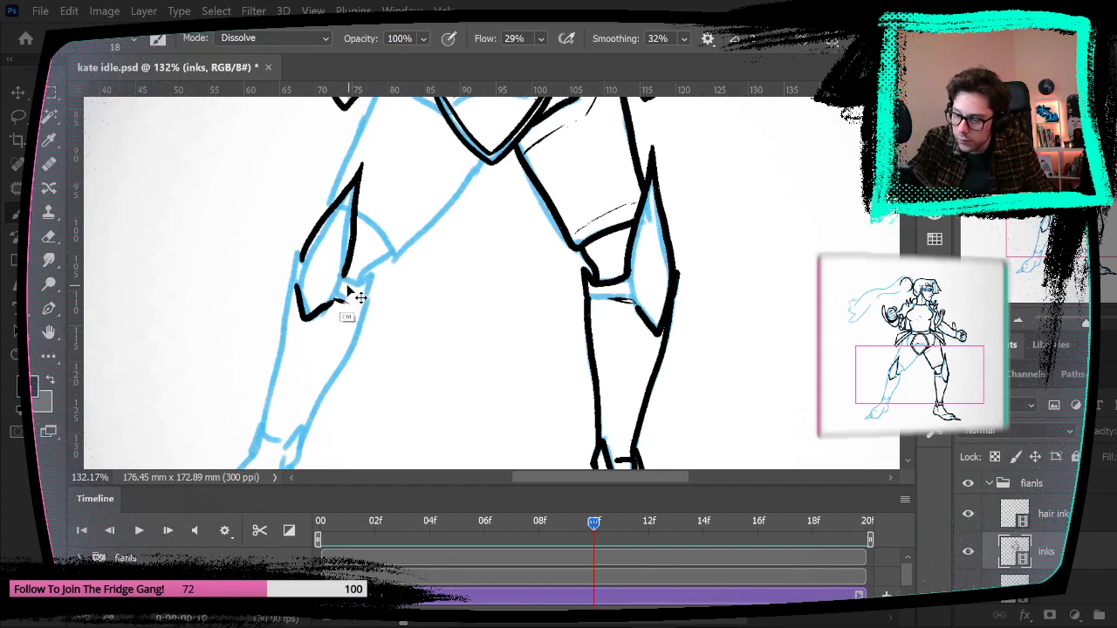
pyautogui.moveTo(354, 283)
pyautogui.mouseDown()
pyautogui.moveTo(375, 276)
pyautogui.moveTo(369, 306)
pyautogui.mouseUp()
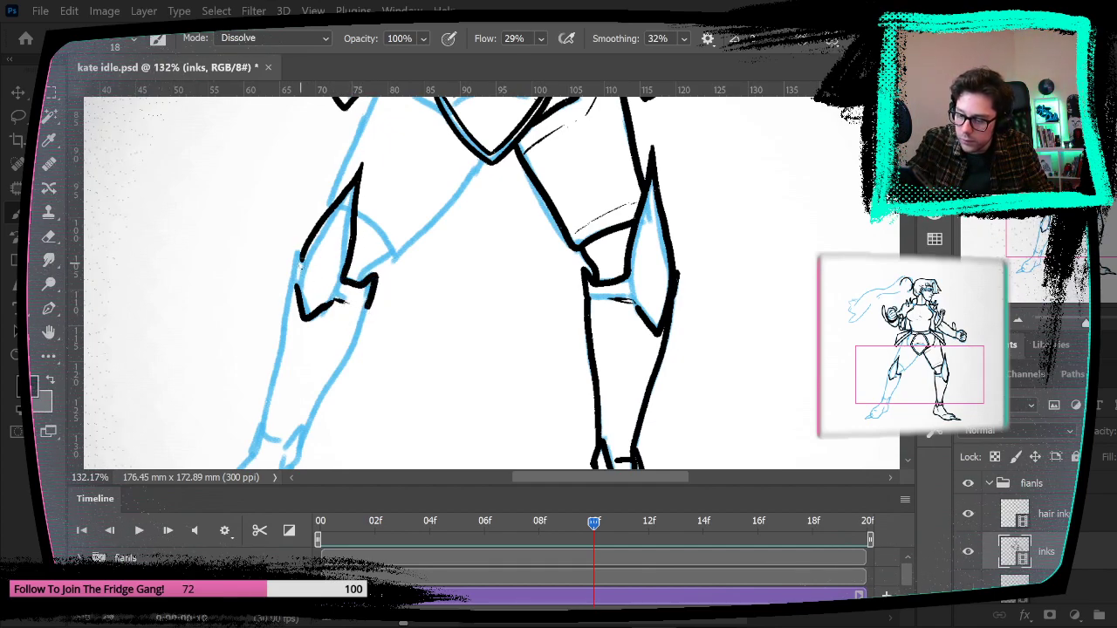
# Step: Ink the outer and inner shin edges of the opposite leg from the knee down to the ankle
pyautogui.rightClick(286, 314)
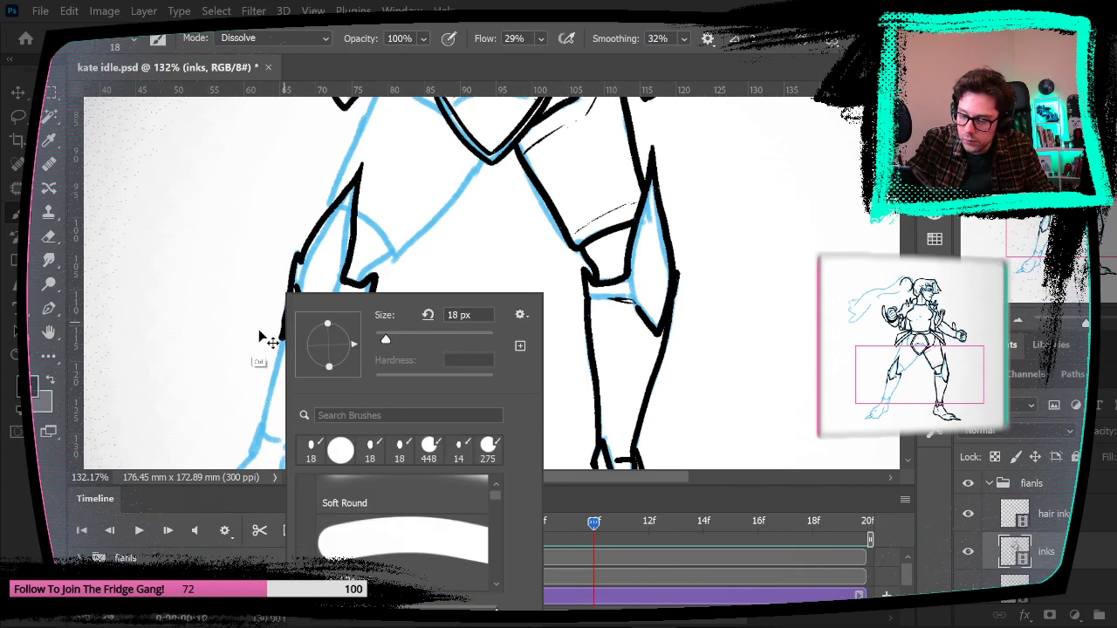
pyautogui.click(256, 329)
pyautogui.moveTo(265, 432); pyautogui.dragTo(275, 366)
pyautogui.hotkey('ctrl', 'z')
pyautogui.moveTo(263, 431); pyautogui.dragTo(297, 246)
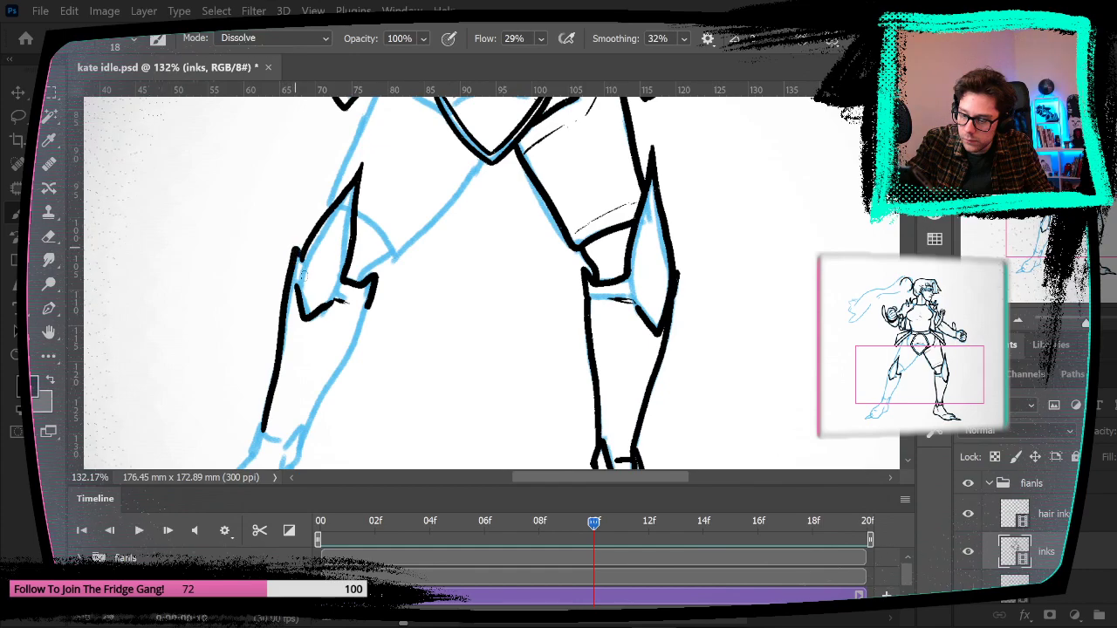
pyautogui.moveTo(404, 357)
pyautogui.mouseDown()
pyautogui.moveTo(375, 240)
pyautogui.moveTo(412, 231)
pyautogui.mouseUp()
pyautogui.moveTo(311, 301)
pyautogui.mouseDown()
pyautogui.moveTo(301, 342)
pyautogui.moveTo(291, 323)
pyautogui.moveTo(367, 214)
pyautogui.mouseUp()
# Step: Ink the opposite leg's ankle guard and foot outline, including the pointed toe claw and foot creases
pyautogui.moveTo(269, 307); pyautogui.dragTo(215, 374)
pyautogui.moveTo(273, 305)
pyautogui.mouseDown()
pyautogui.moveTo(305, 318)
pyautogui.moveTo(286, 334)
pyautogui.moveTo(295, 398)
pyautogui.moveTo(199, 442)
pyautogui.mouseUp()
pyautogui.moveTo(343, 376); pyautogui.dragTo(557, 270)
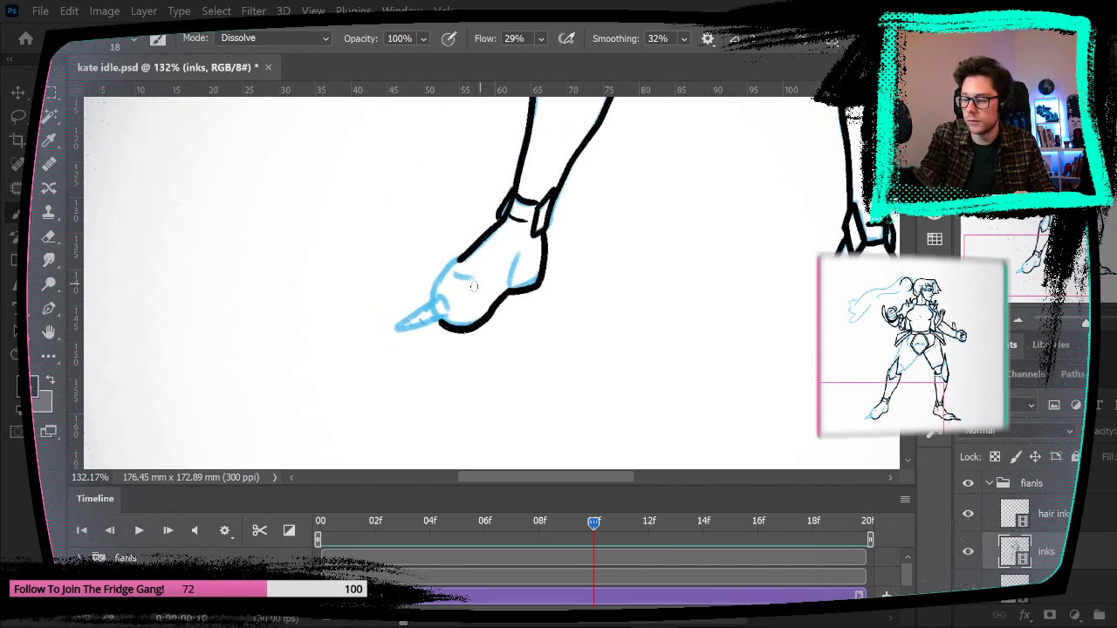
pyautogui.moveTo(438, 299)
pyautogui.mouseDown()
pyautogui.moveTo(398, 327)
pyautogui.moveTo(437, 324)
pyautogui.moveTo(397, 328)
pyautogui.mouseUp()
pyautogui.hotkey('ctrl', 'z')
pyautogui.hotkey('ctrl', 'z')
pyautogui.moveTo(397, 329)
pyautogui.mouseDown()
pyautogui.moveTo(441, 323)
pyautogui.moveTo(463, 258)
pyautogui.mouseUp()
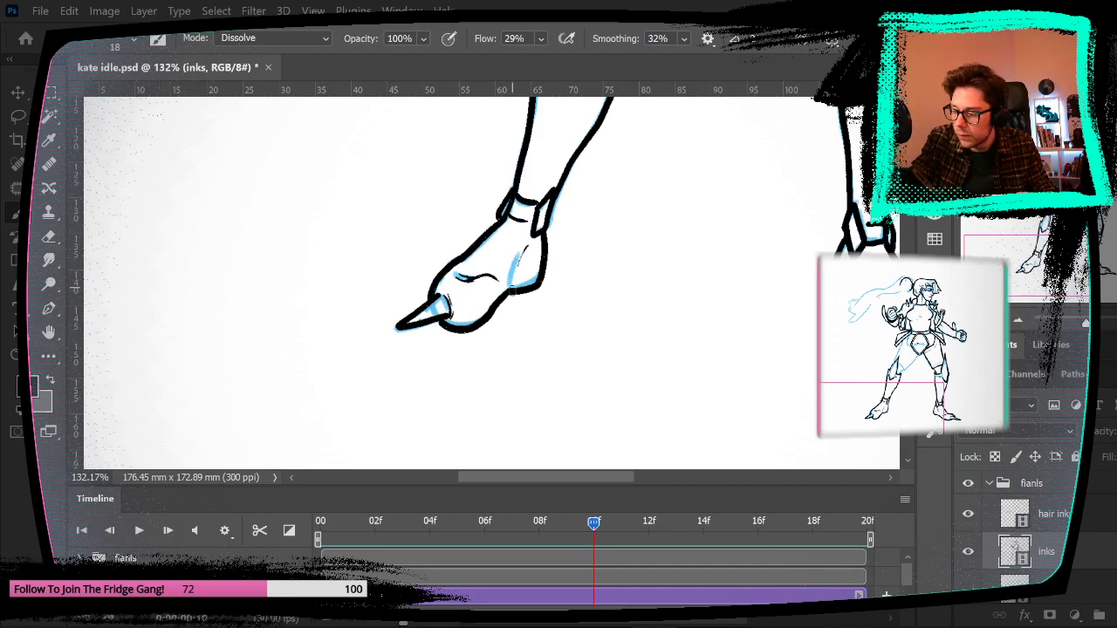
# Step: Ink the opposite thigh's edges and curved lower end, along with the hip piece beside the diamond plate
pyautogui.moveTo(666, 192); pyautogui.dragTo(518, 419)
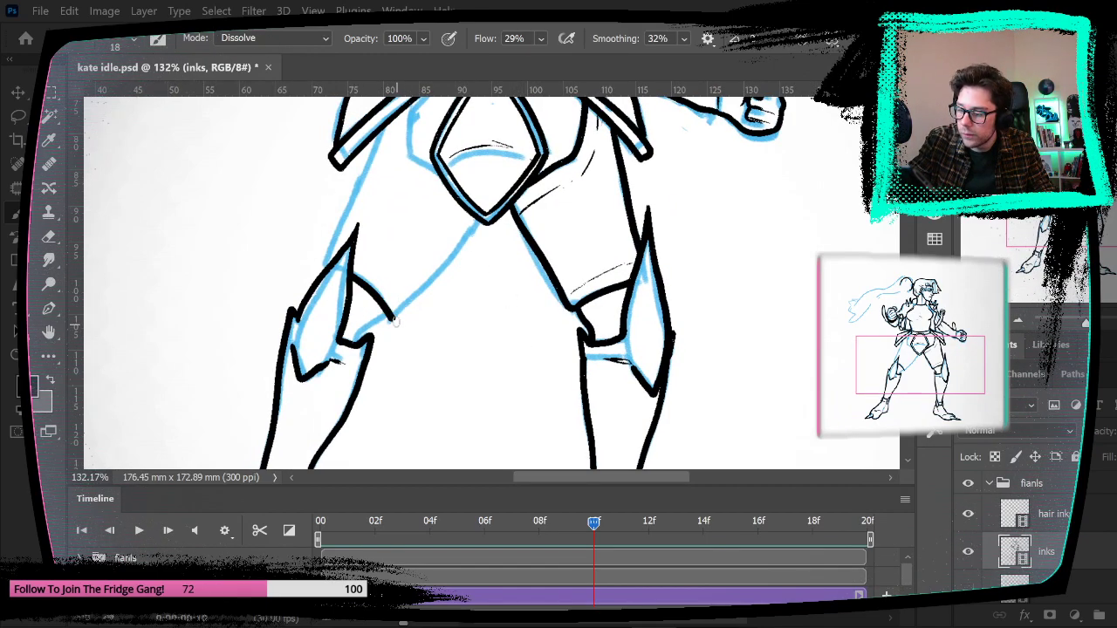
pyautogui.moveTo(393, 319); pyautogui.dragTo(484, 217)
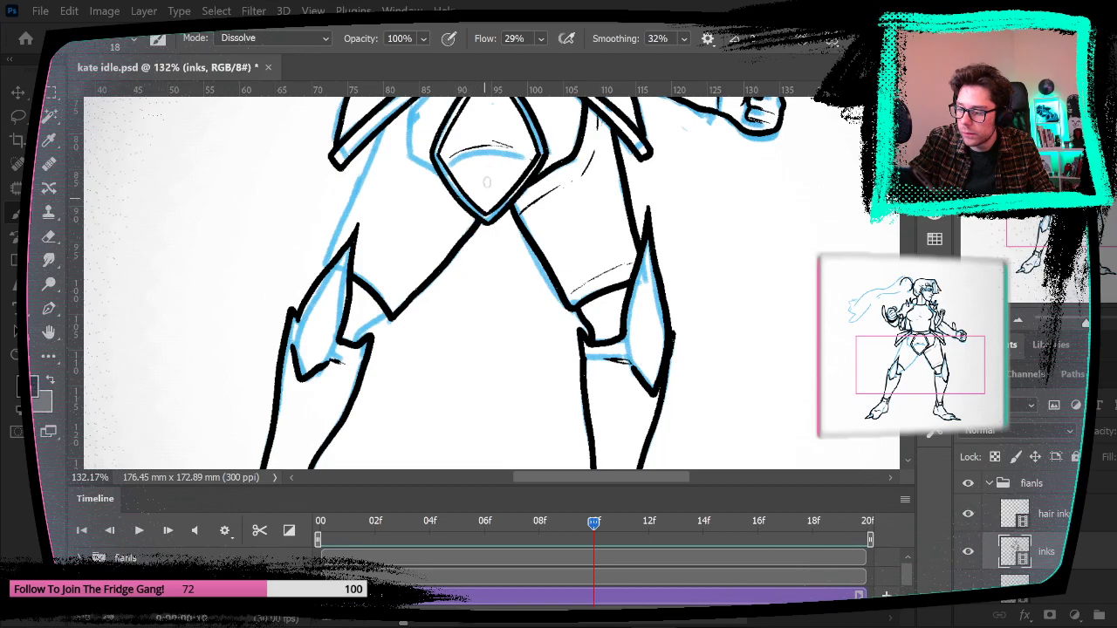
pyautogui.moveTo(471, 372); pyautogui.dragTo(463, 464)
pyautogui.moveTo(311, 358)
pyautogui.mouseDown()
pyautogui.moveTo(369, 227)
pyautogui.moveTo(436, 273)
pyautogui.mouseUp()
pyautogui.hotkey('ctrl', 'z')
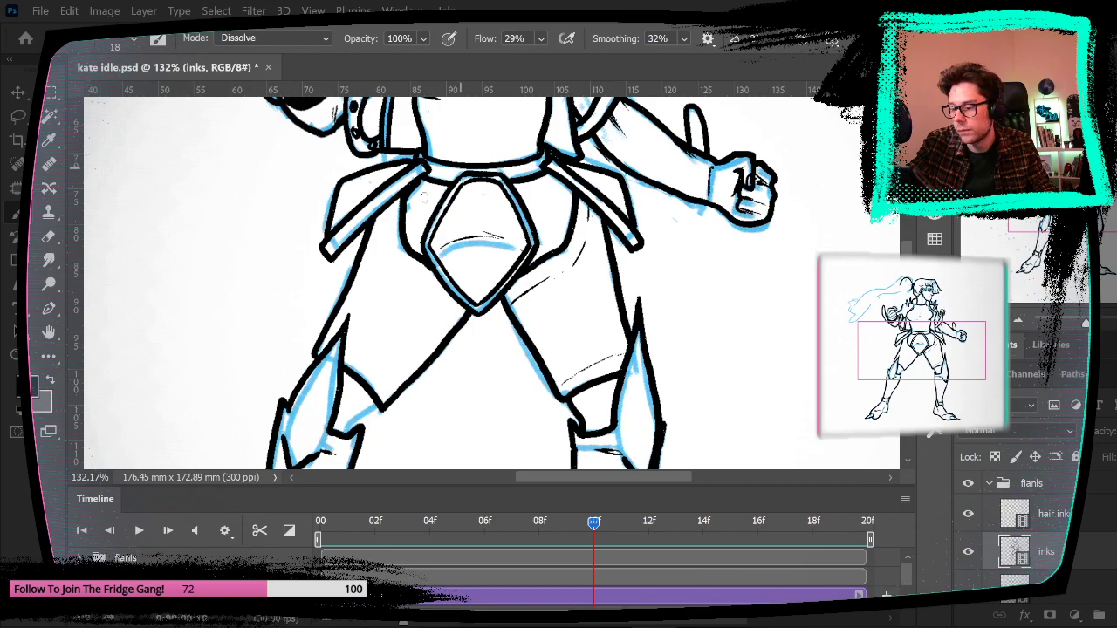
pyautogui.moveTo(433, 393); pyautogui.dragTo(439, 224)
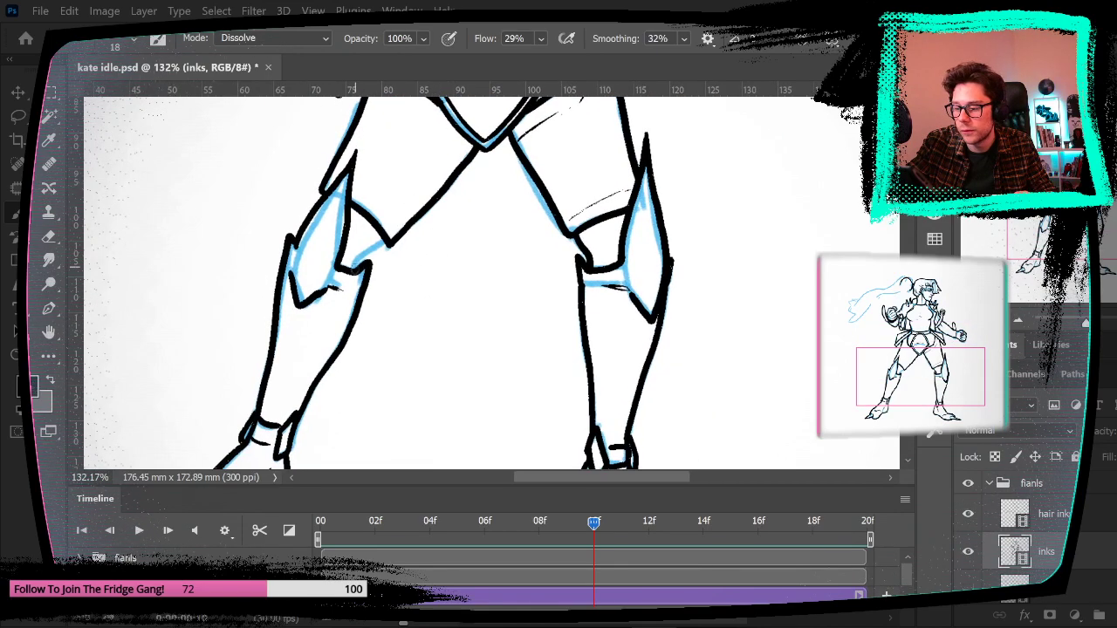
pyautogui.moveTo(374, 248); pyautogui.dragTo(389, 228)
# Step: Review the whole figure, and erase the misplaced ponytail arc from the inks layer
pyautogui.click(314, 11)
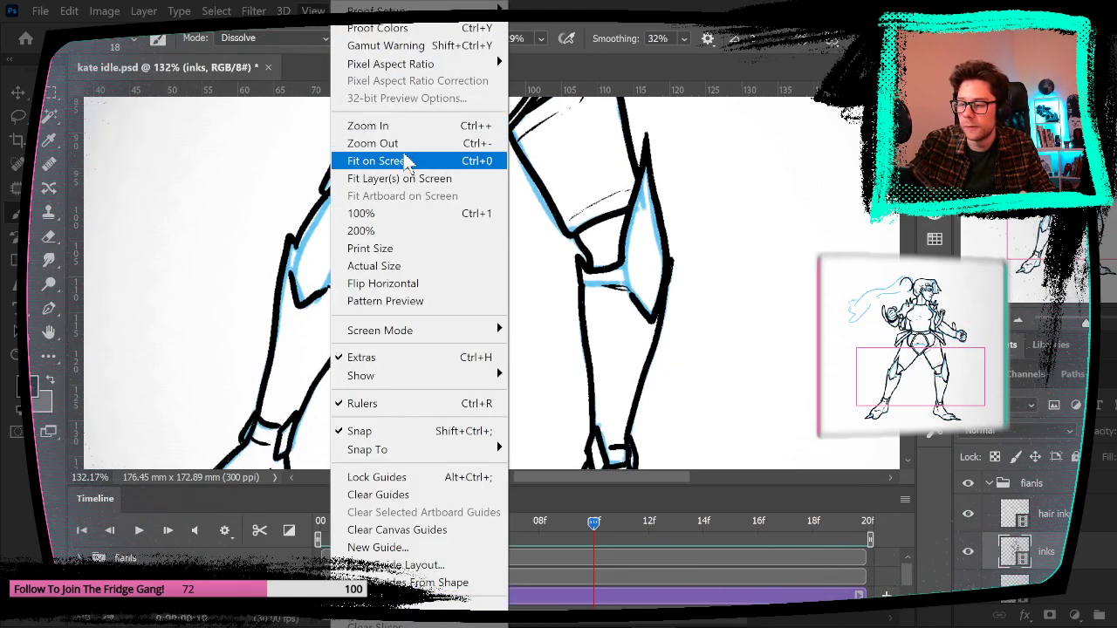
pyautogui.click(384, 160)
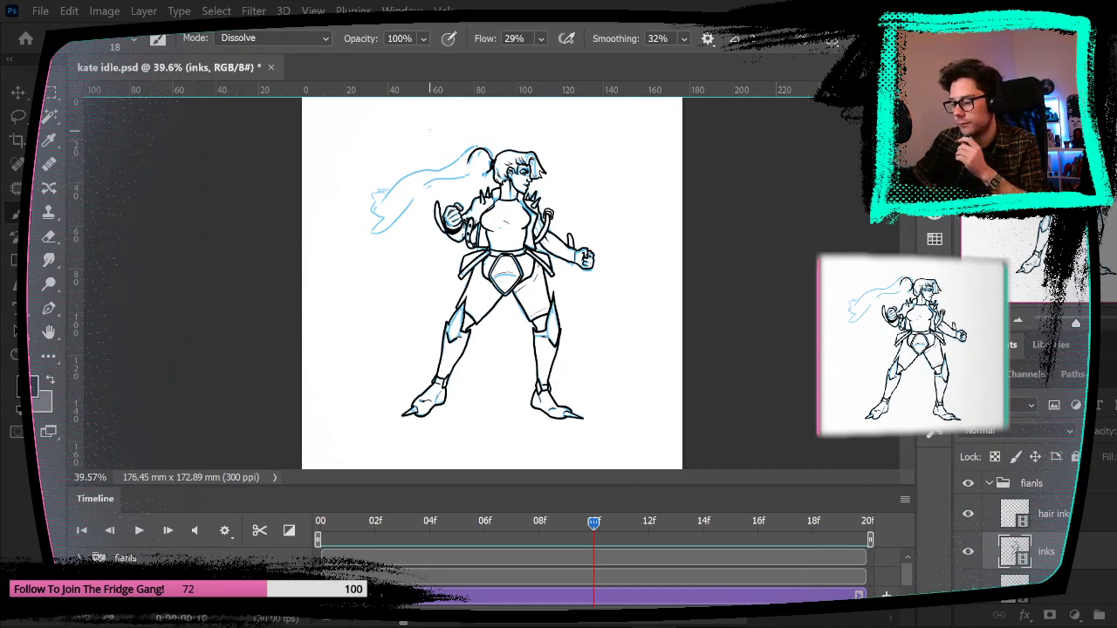
pyautogui.click(1092, 520)
pyautogui.click(17, 355)
pyautogui.moveTo(458, 161); pyautogui.dragTo(563, 241)
pyautogui.moveTo(397, 323); pyautogui.dragTo(516, 290)
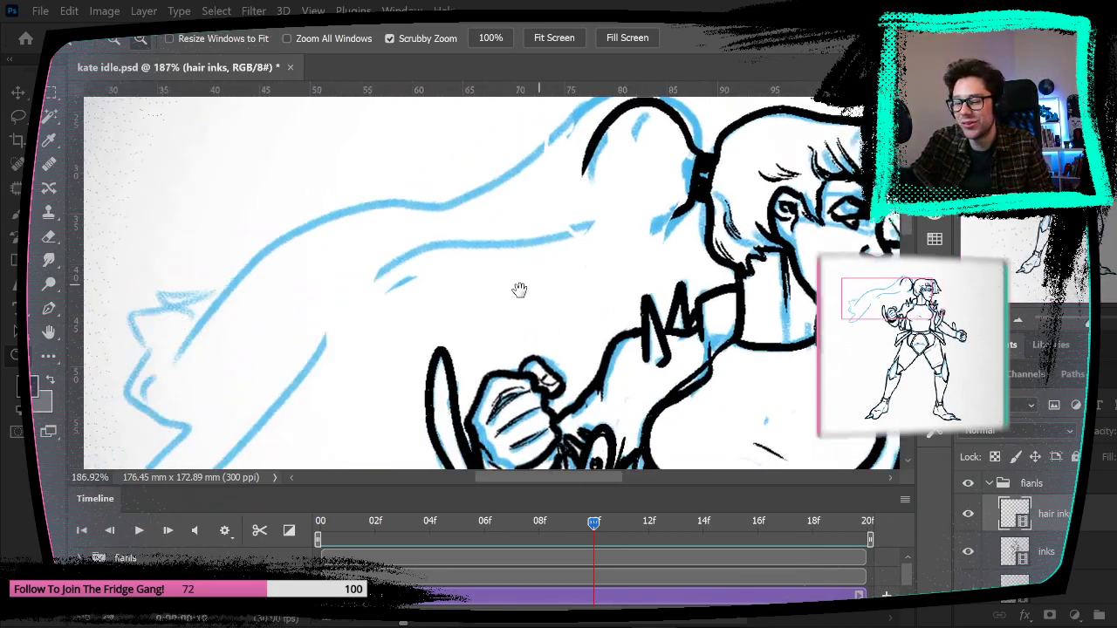
pyautogui.press('e')
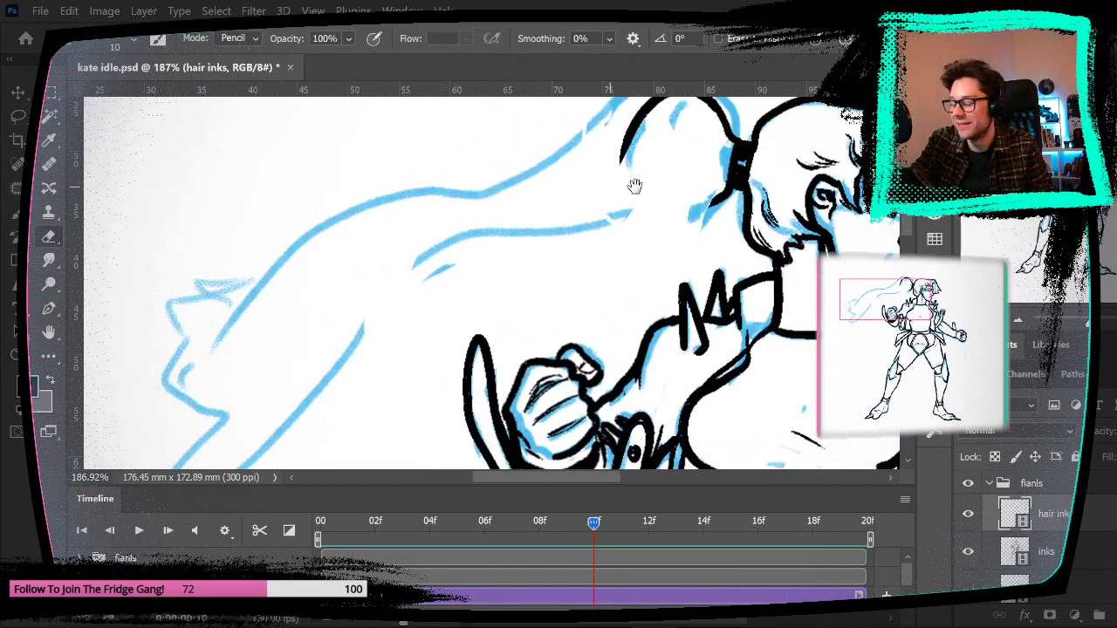
pyautogui.moveTo(634, 186); pyautogui.dragTo(570, 295)
pyautogui.click(1043, 552)
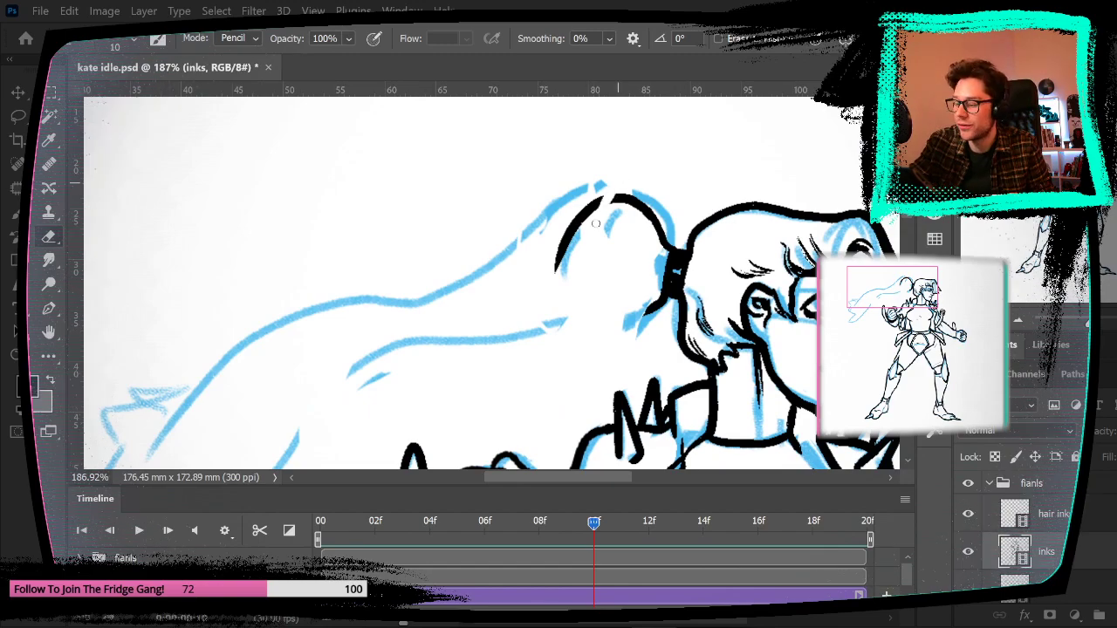
pyautogui.moveTo(582, 248); pyautogui.dragTo(589, 210)
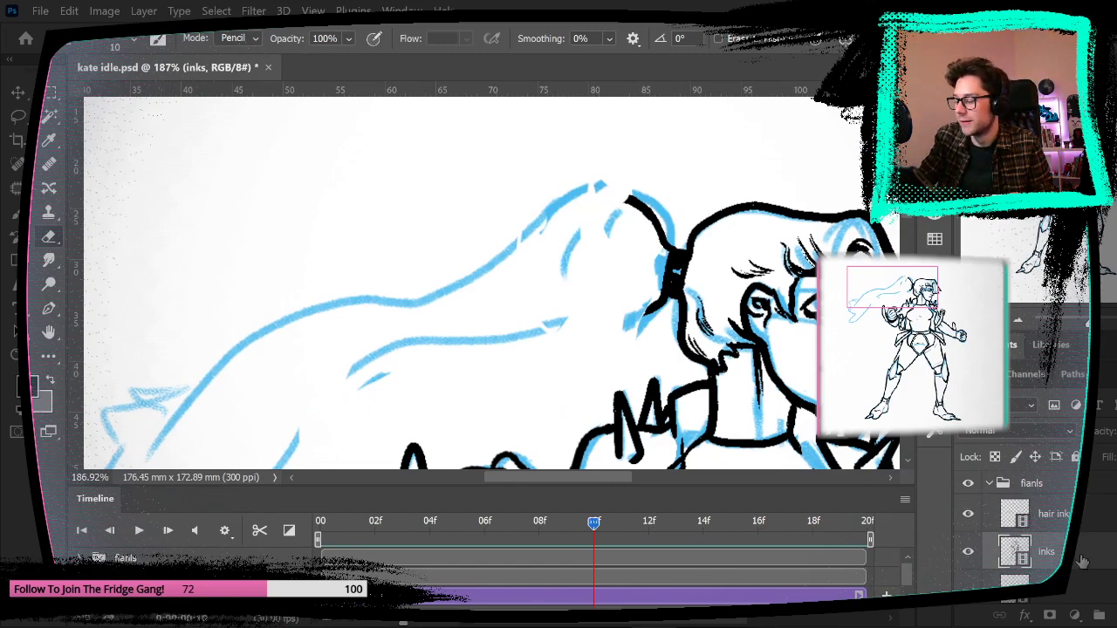
# Step: Ink the ponytail's upper edge on the hair inks layer with the brush, from the hair tie towards the tip
pyautogui.click(1082, 522)
pyautogui.click(20, 188)
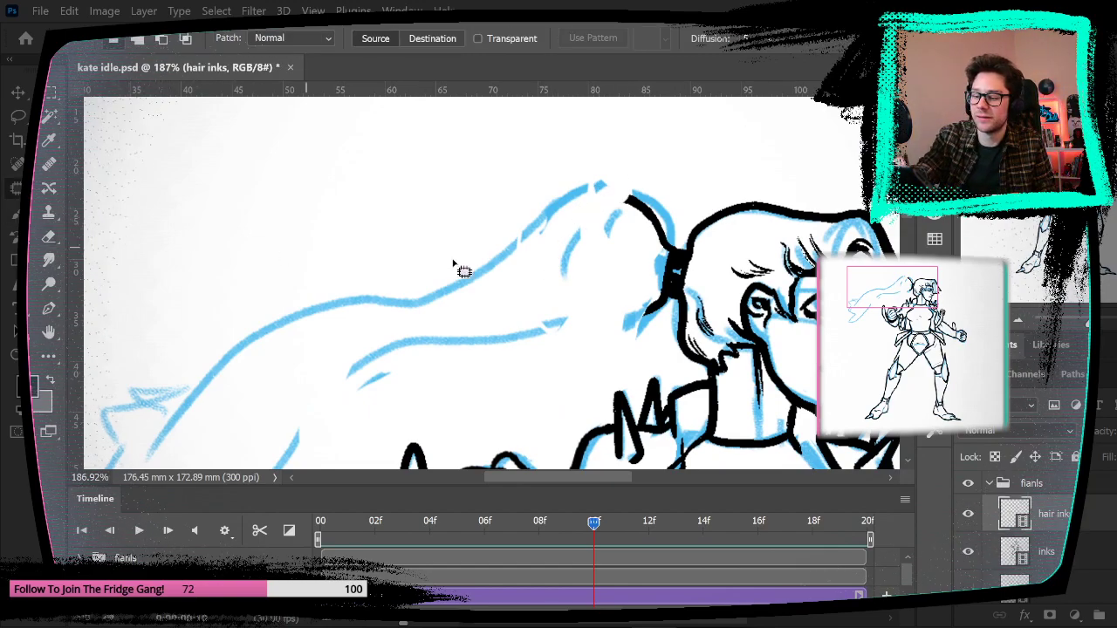
pyautogui.click(47, 215)
pyautogui.click(20, 213)
pyautogui.moveTo(654, 220)
pyautogui.mouseDown()
pyautogui.moveTo(618, 192)
pyautogui.moveTo(524, 232)
pyautogui.mouseUp()
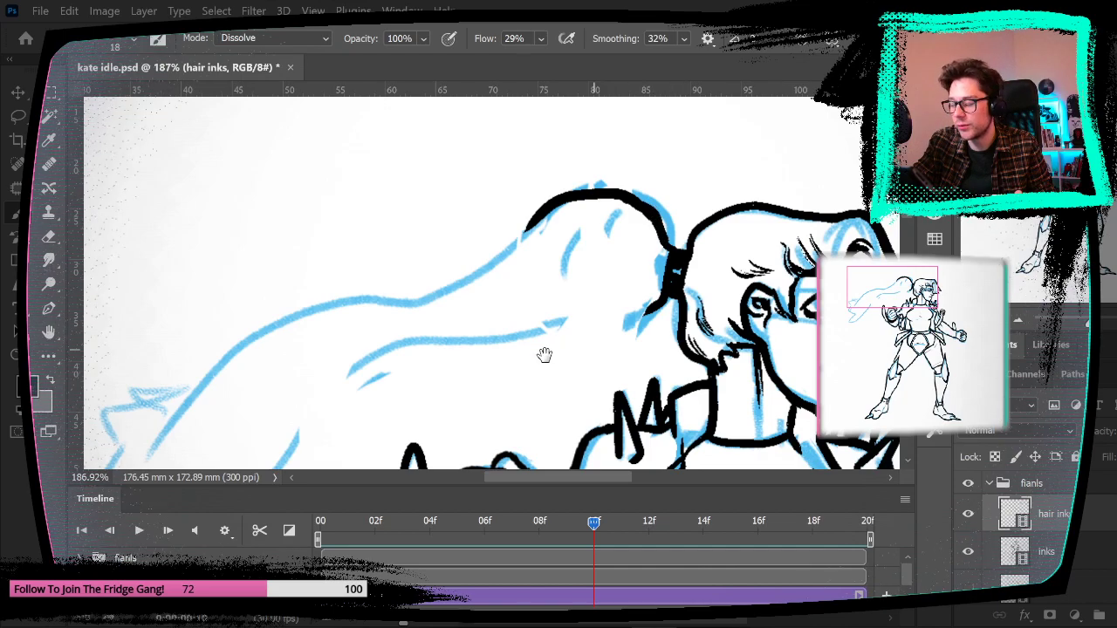
pyautogui.moveTo(544, 354); pyautogui.dragTo(724, 222)
pyautogui.moveTo(694, 122)
pyautogui.mouseDown()
pyautogui.moveTo(588, 186)
pyautogui.moveTo(494, 192)
pyautogui.moveTo(360, 276)
pyautogui.mouseUp()
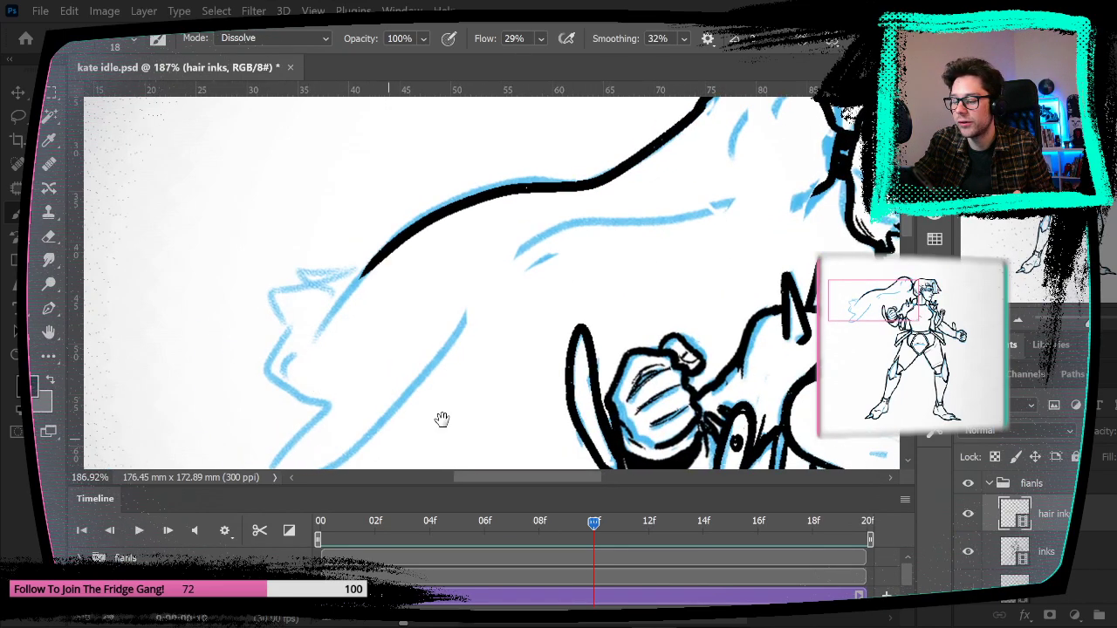
# Step: Ink the ponytail's lower edge from the hair tie down to its pointed lower tip
pyautogui.moveTo(515, 378); pyautogui.dragTo(588, 255)
pyautogui.moveTo(330, 361)
pyautogui.mouseDown()
pyautogui.moveTo(496, 281)
pyautogui.moveTo(491, 257)
pyautogui.moveTo(434, 309)
pyautogui.mouseUp()
pyautogui.moveTo(373, 346)
pyautogui.mouseDown()
pyautogui.moveTo(342, 347)
pyautogui.moveTo(395, 284)
pyautogui.mouseUp()
pyautogui.moveTo(493, 288); pyautogui.dragTo(621, 122)
pyautogui.moveTo(600, 219)
pyautogui.mouseDown()
pyautogui.moveTo(469, 394)
pyautogui.moveTo(474, 380)
pyautogui.mouseUp()
pyautogui.moveTo(477, 299)
pyautogui.mouseDown()
pyautogui.moveTo(514, 282)
pyautogui.moveTo(684, 270)
pyautogui.moveTo(730, 255)
pyautogui.mouseUp()
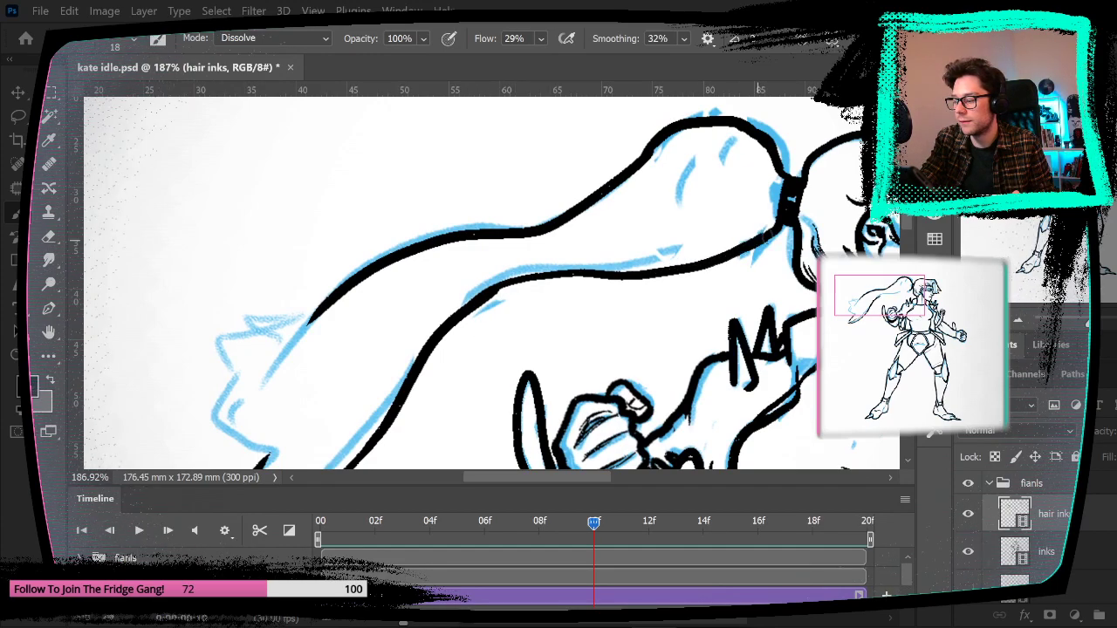
# Step: Ink the jagged end of the ponytail, joining the upper edge to the lower tip with pointed locks
pyautogui.moveTo(464, 368); pyautogui.dragTo(626, 247)
pyautogui.moveTo(687, 160); pyautogui.dragTo(780, 150)
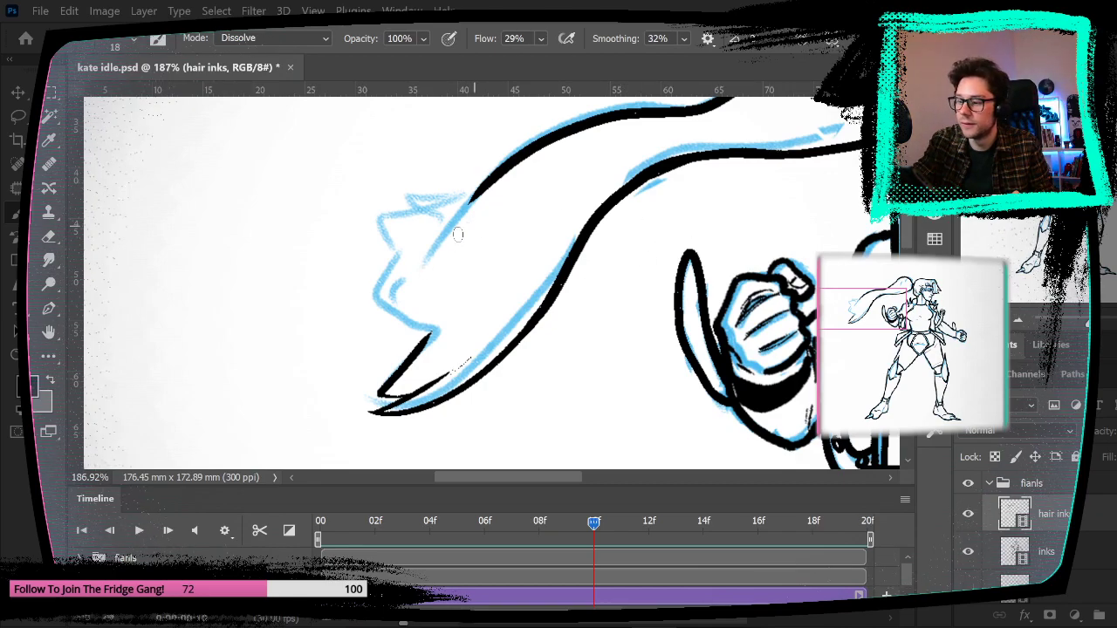
pyautogui.moveTo(484, 192); pyautogui.dragTo(434, 250)
pyautogui.moveTo(483, 185); pyautogui.dragTo(404, 195)
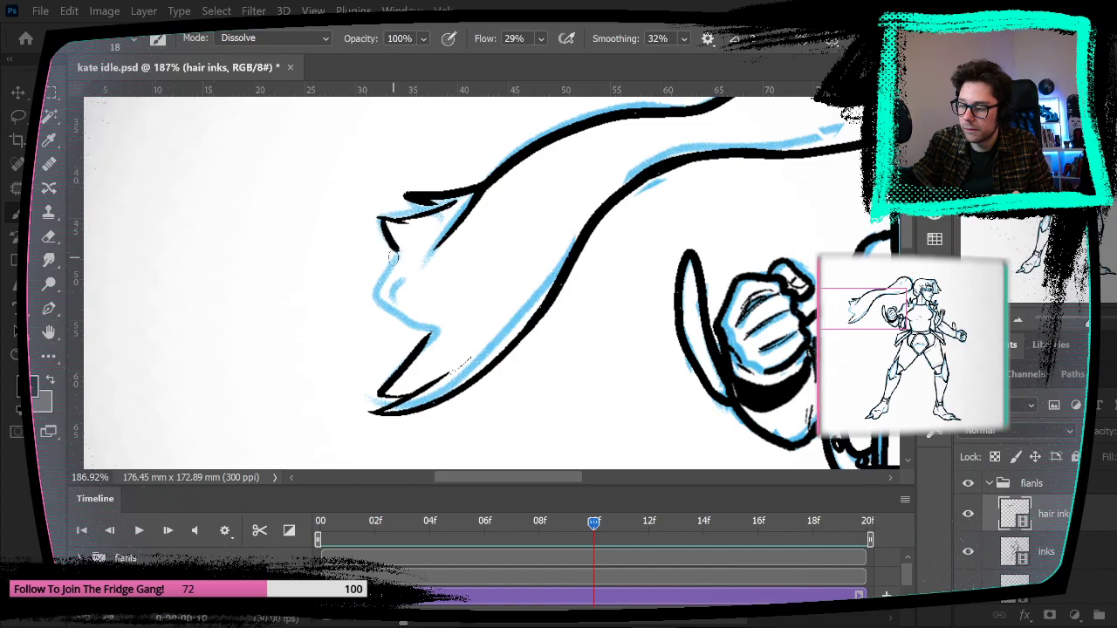
pyautogui.moveTo(393, 246)
pyautogui.mouseDown()
pyautogui.moveTo(376, 286)
pyautogui.moveTo(396, 315)
pyautogui.moveTo(496, 321)
pyautogui.moveTo(425, 346)
pyautogui.moveTo(427, 316)
pyautogui.moveTo(405, 310)
pyautogui.moveTo(459, 296)
pyautogui.mouseUp()
pyautogui.moveTo(463, 300); pyautogui.dragTo(479, 280)
# Step: Add thin strand lines inside the end of the ponytail
pyautogui.moveTo(403, 366)
pyautogui.mouseDown()
pyautogui.moveTo(466, 329)
pyautogui.moveTo(535, 261)
pyautogui.moveTo(408, 384)
pyautogui.moveTo(475, 335)
pyautogui.mouseUp()
pyautogui.moveTo(556, 286); pyautogui.dragTo(531, 307)
pyautogui.moveTo(534, 267); pyautogui.dragTo(517, 296)
pyautogui.moveTo(558, 239); pyautogui.dragTo(499, 307)
pyautogui.moveTo(688, 212); pyautogui.dragTo(548, 338)
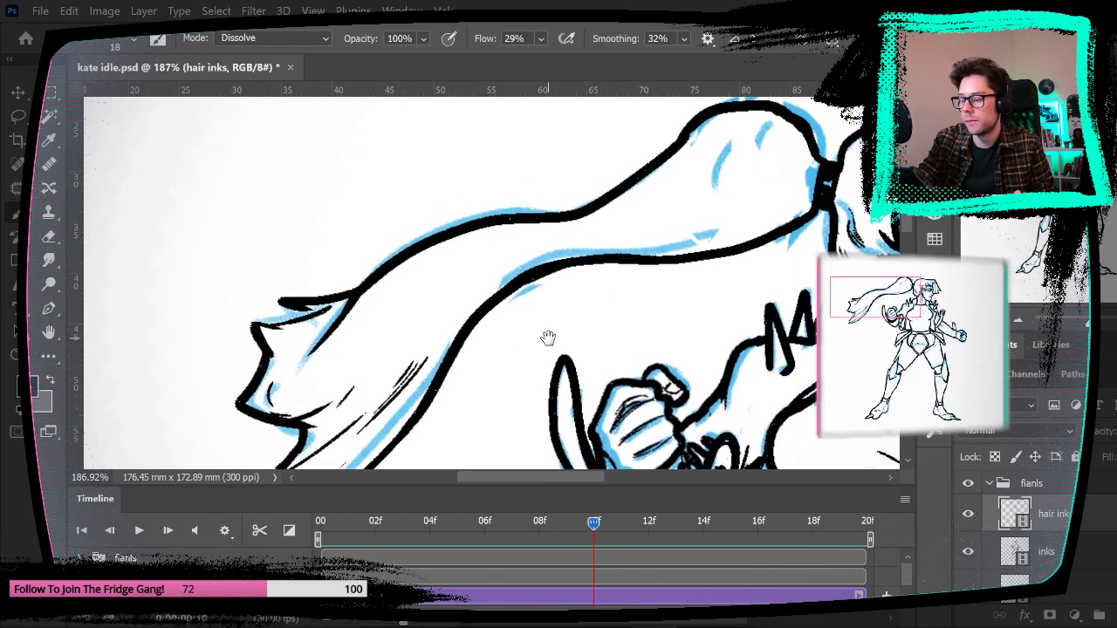
# Step: Add thin strand lines along the ponytail's upper edge at mid-length and along its lower edge near the hair tie
pyautogui.press('Left')
pyautogui.press('Right')
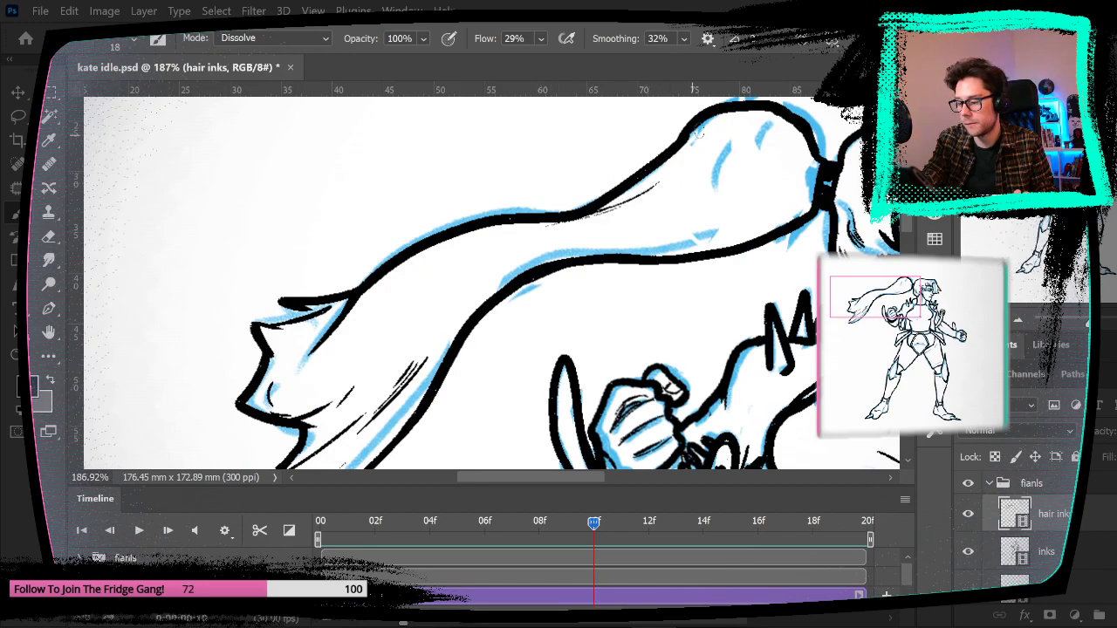
pyautogui.press('Left')
pyautogui.press('Right')
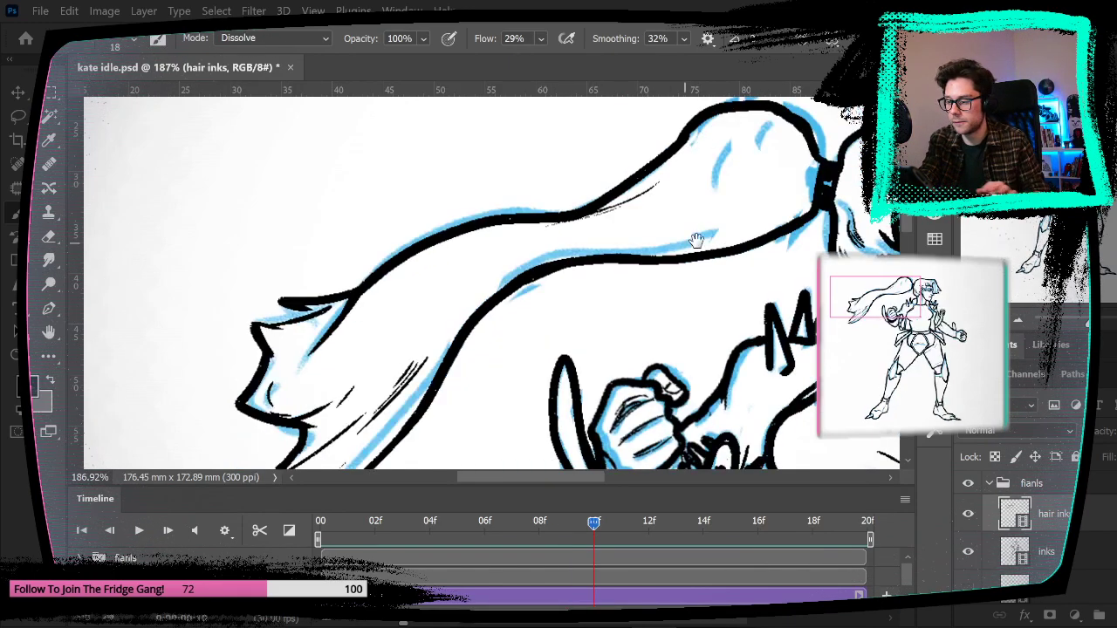
pyautogui.moveTo(687, 264); pyautogui.dragTo(583, 302)
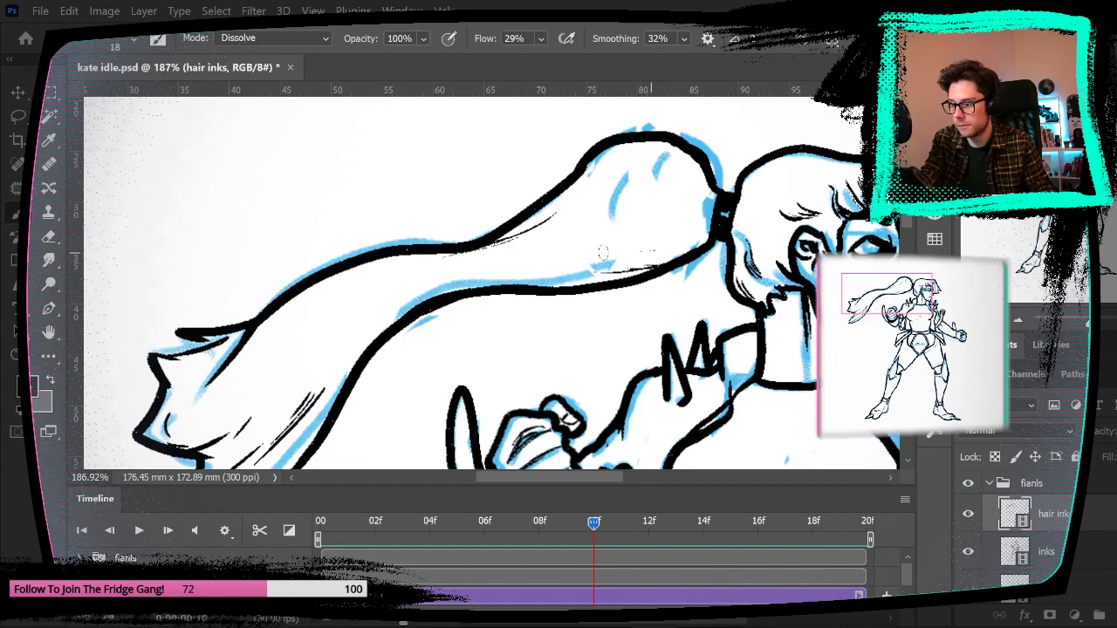
pyautogui.press('Left')
pyautogui.press('Right')
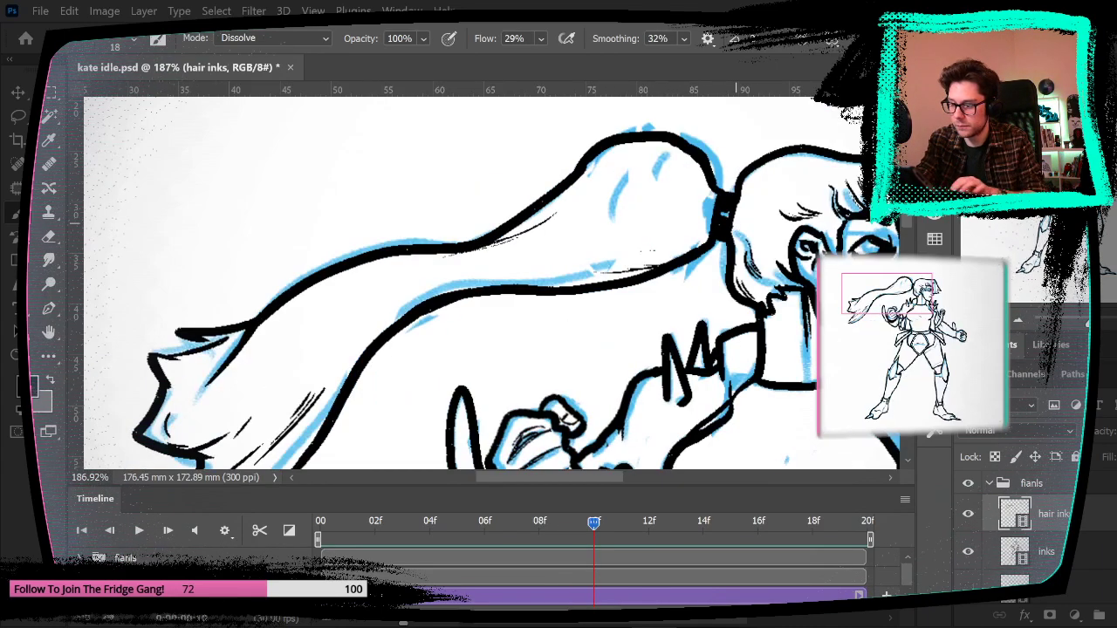
# Step: Add curved strand and fold lines inside the ponytail's rounded bulge beside the hair tie
pyautogui.moveTo(669, 203)
pyautogui.mouseDown()
pyautogui.moveTo(656, 221)
pyautogui.moveTo(685, 216)
pyautogui.moveTo(655, 225)
pyautogui.mouseUp()
pyautogui.moveTo(709, 216)
pyautogui.mouseDown()
pyautogui.moveTo(615, 242)
pyautogui.moveTo(669, 171)
pyautogui.mouseUp()
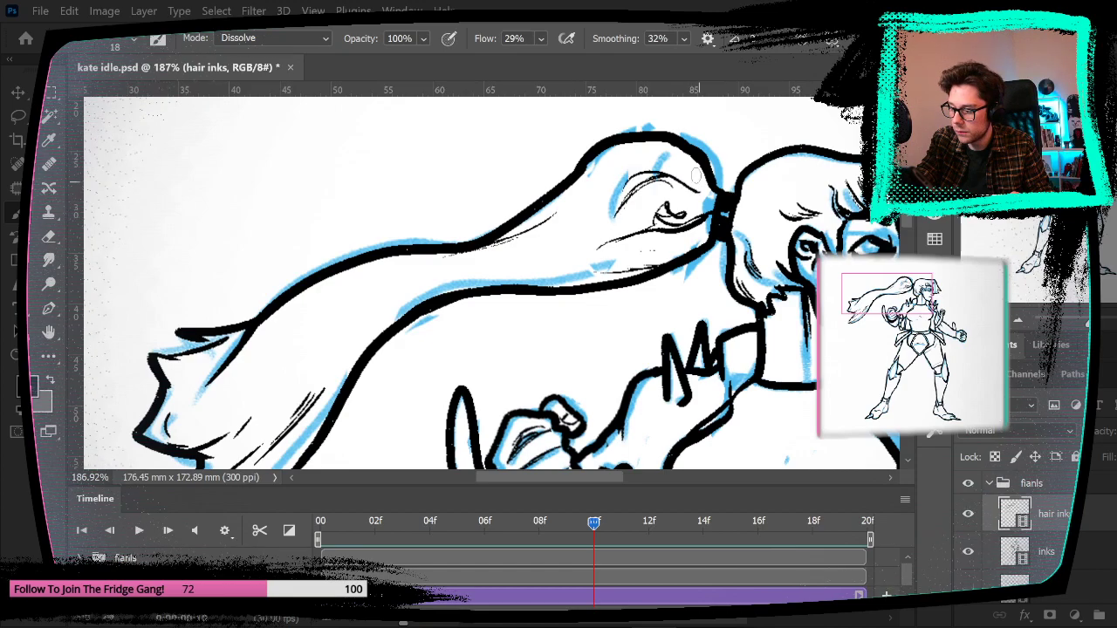
pyautogui.moveTo(582, 173); pyautogui.dragTo(577, 218)
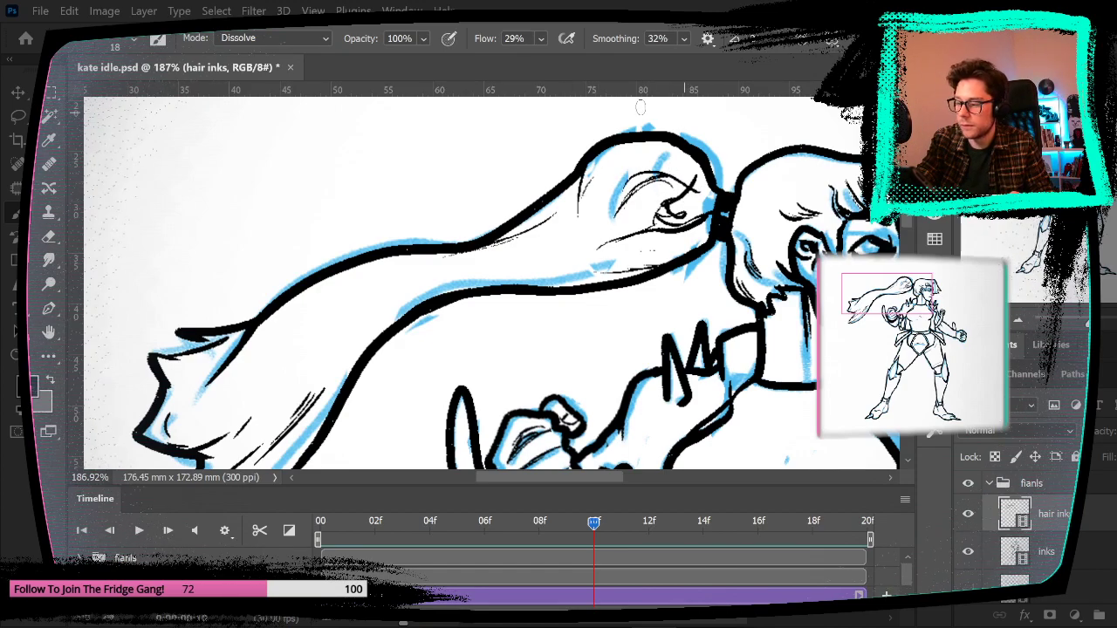
# Step: Hide the roughs group to check the inked figure of frame 10 on its own
pyautogui.click(313, 11)
pyautogui.click(410, 142)
pyautogui.click(313, 11)
pyautogui.click(393, 160)
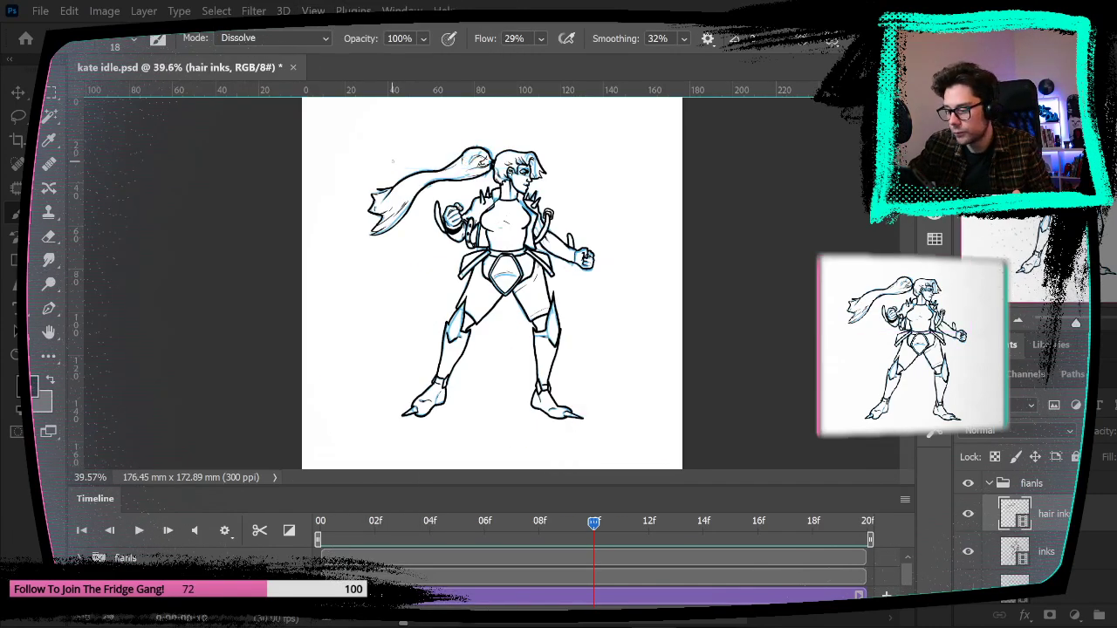
pyautogui.scroll(-2, 1003, 541)
pyautogui.click(968, 585)
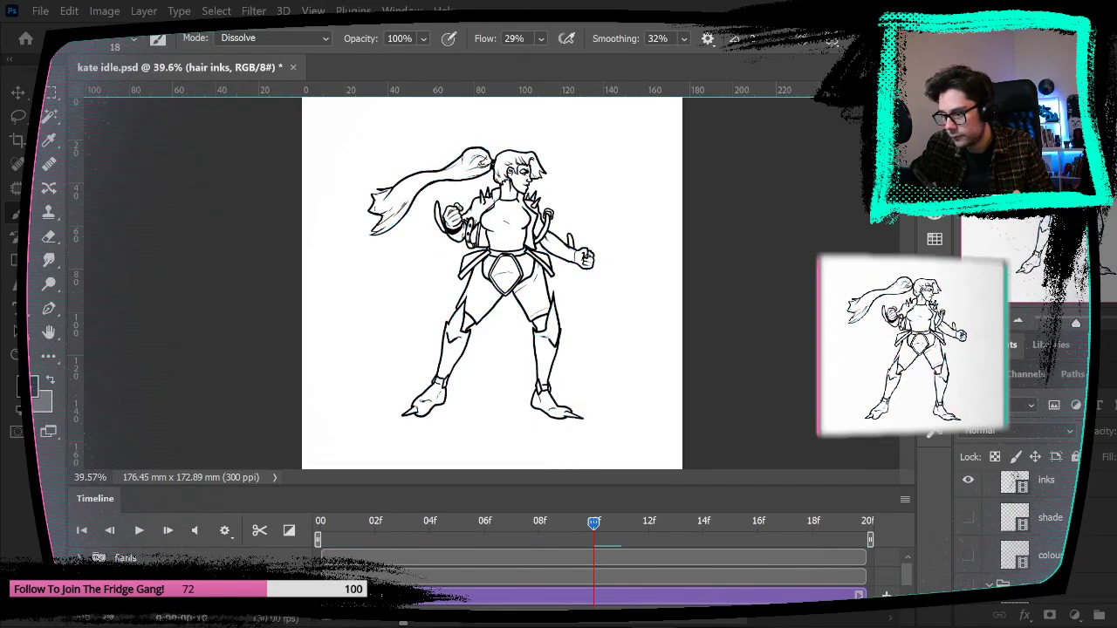
# Step: Copy the figure's hair inks from frame 10 with a rectangular selection and paste them into frame 11
pyautogui.click(49, 94)
pyautogui.moveTo(340, 124); pyautogui.dragTo(621, 438)
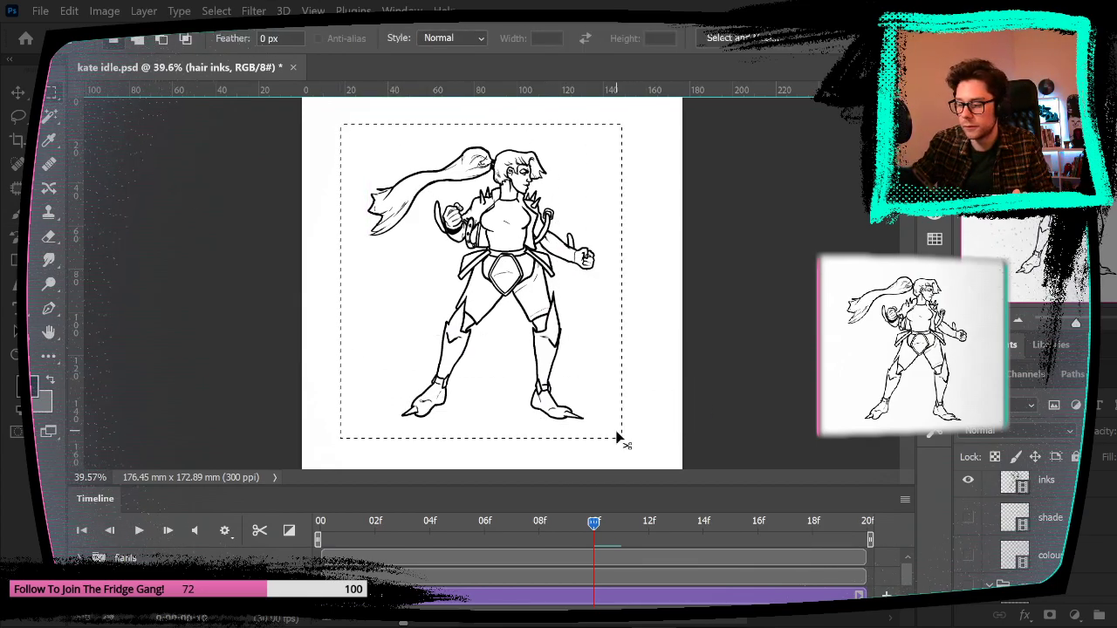
pyautogui.hotkey('ctrl', 'x')
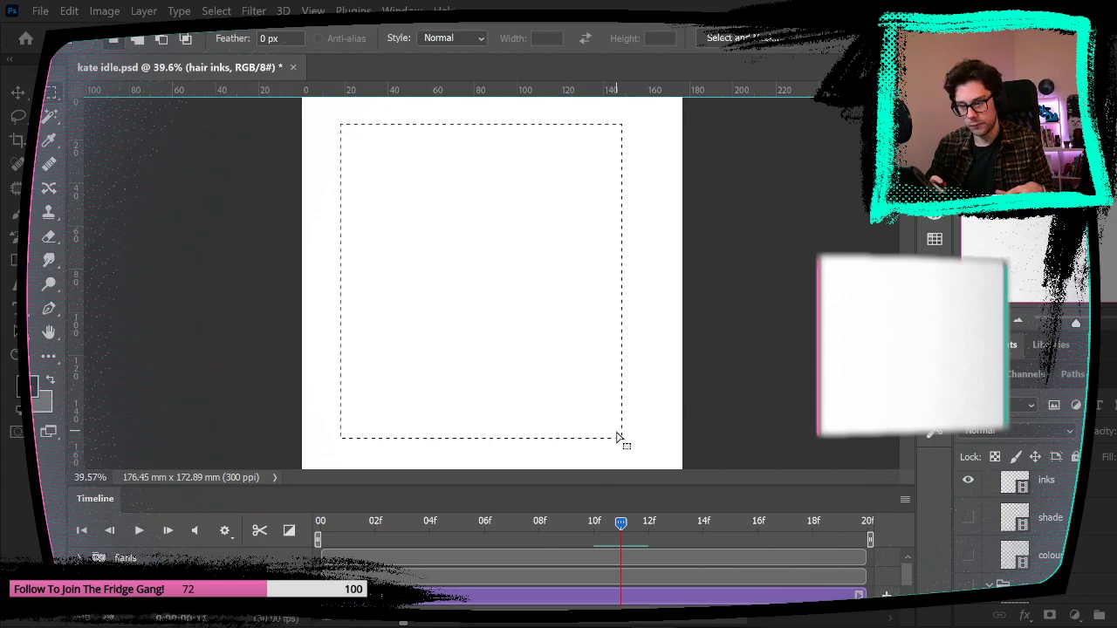
pyautogui.press('Left')
pyautogui.hotkey('ctrl', 'c')
pyautogui.press('Right')
pyautogui.hotkey('ctrl', 'v')
pyautogui.press('Left')
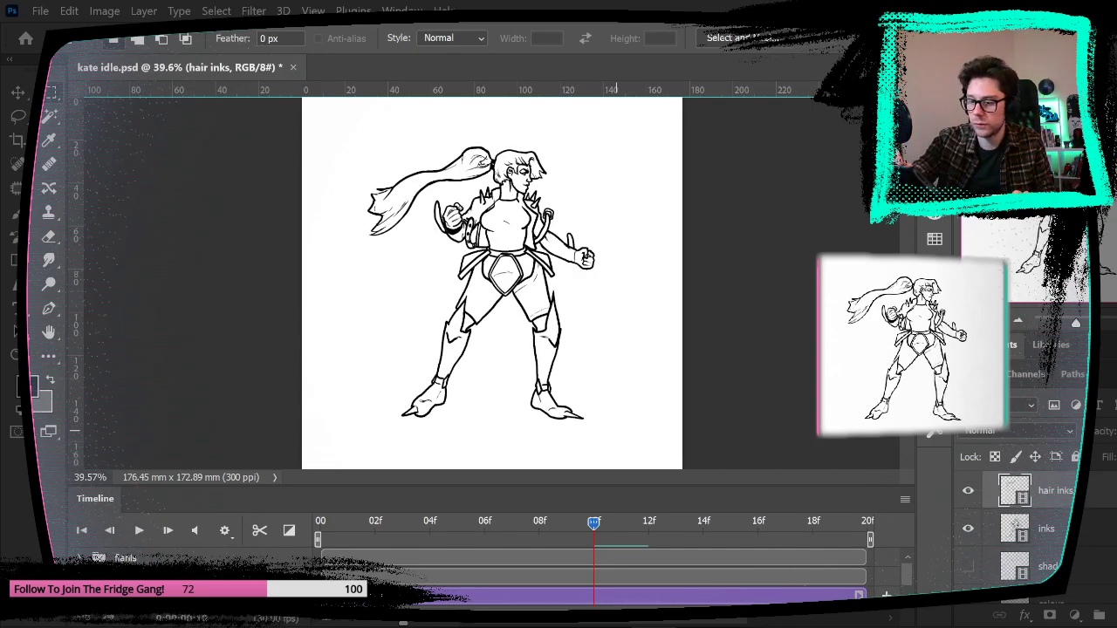
# Step: Select the whole figure on the inks layer at frame 10 and copy it into frame 11
pyautogui.moveTo(349, 132); pyautogui.dragTo(667, 453)
pyautogui.click(1043, 527)
pyautogui.hotkey('ctrl', 'c')
pyautogui.press('Right')
pyautogui.hotkey('ctrl', 'v')
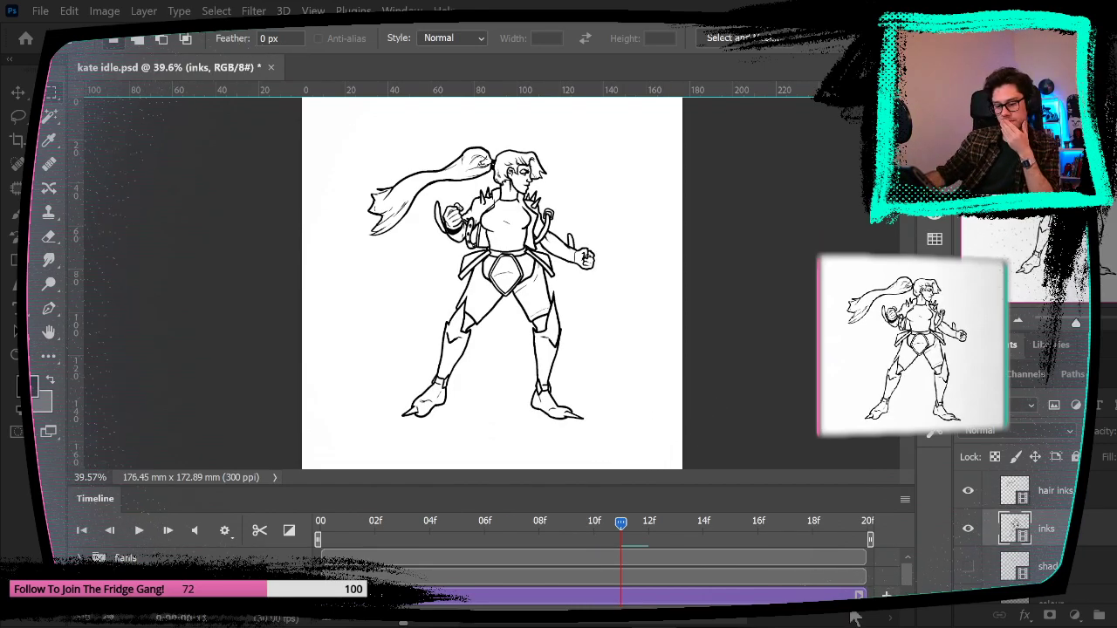
# Step: Play back the inked animation, turn the roughs group back on and play the animation again
pyautogui.press('space')
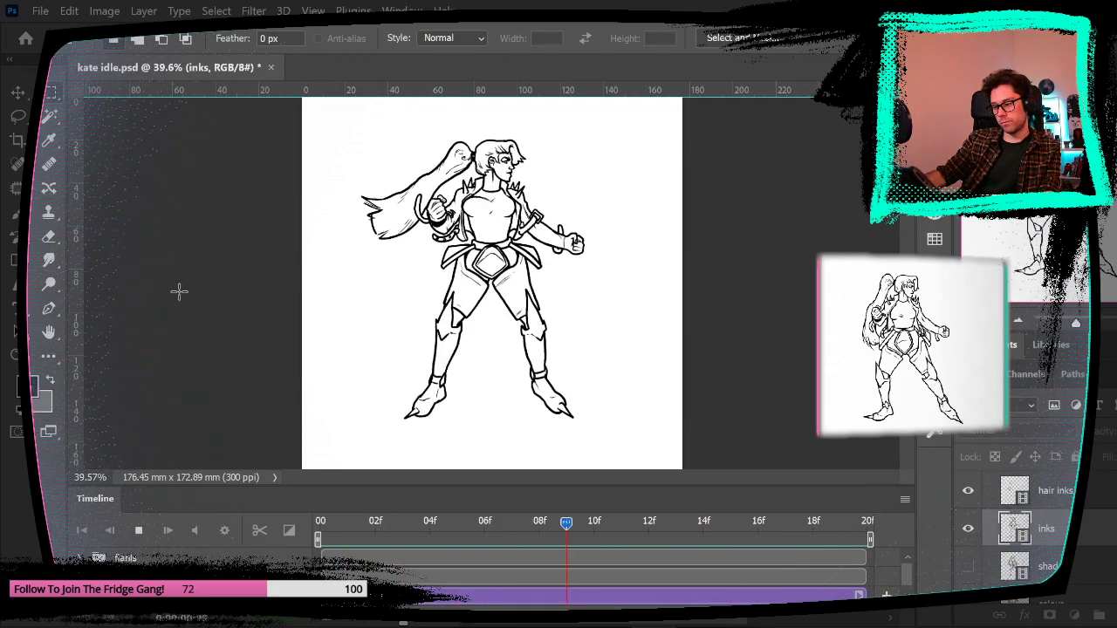
pyautogui.press('space')
pyautogui.scroll(-3, 982, 584)
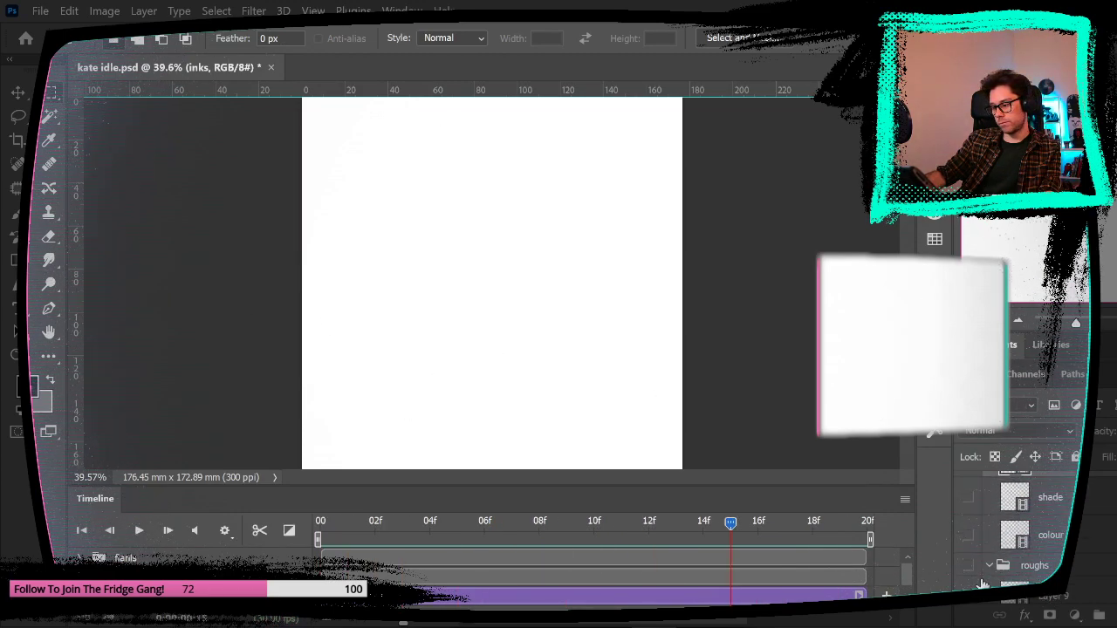
pyautogui.click(967, 566)
pyautogui.press('space')
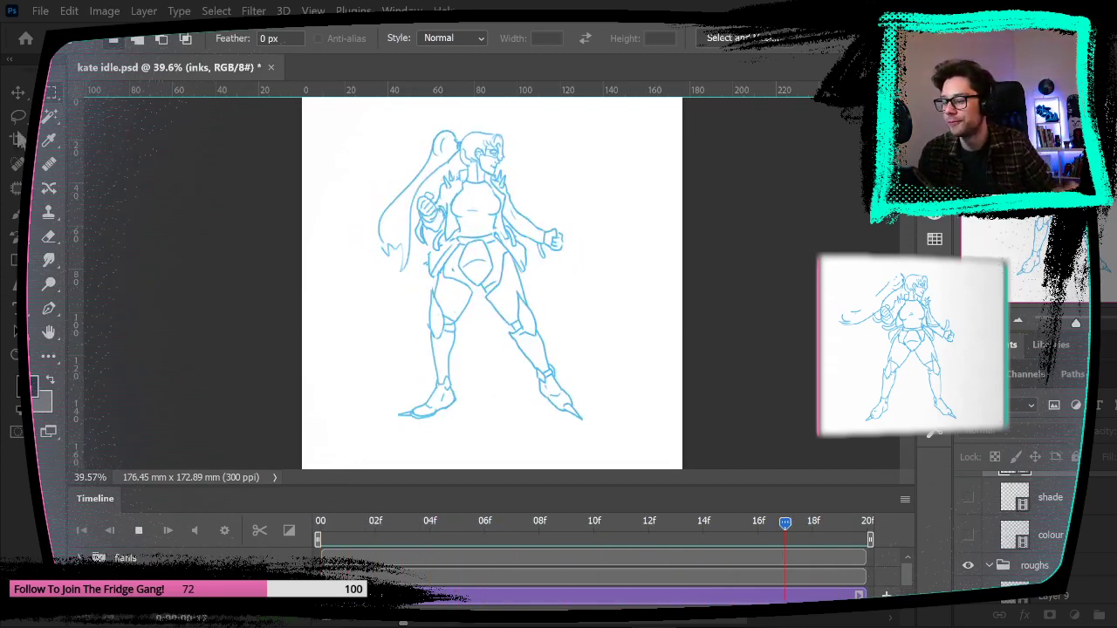
pyautogui.press('space')
# Step: Make the shade and colour layers visible and play the animation from the timeline
pyautogui.scroll(-3, 1032, 541)
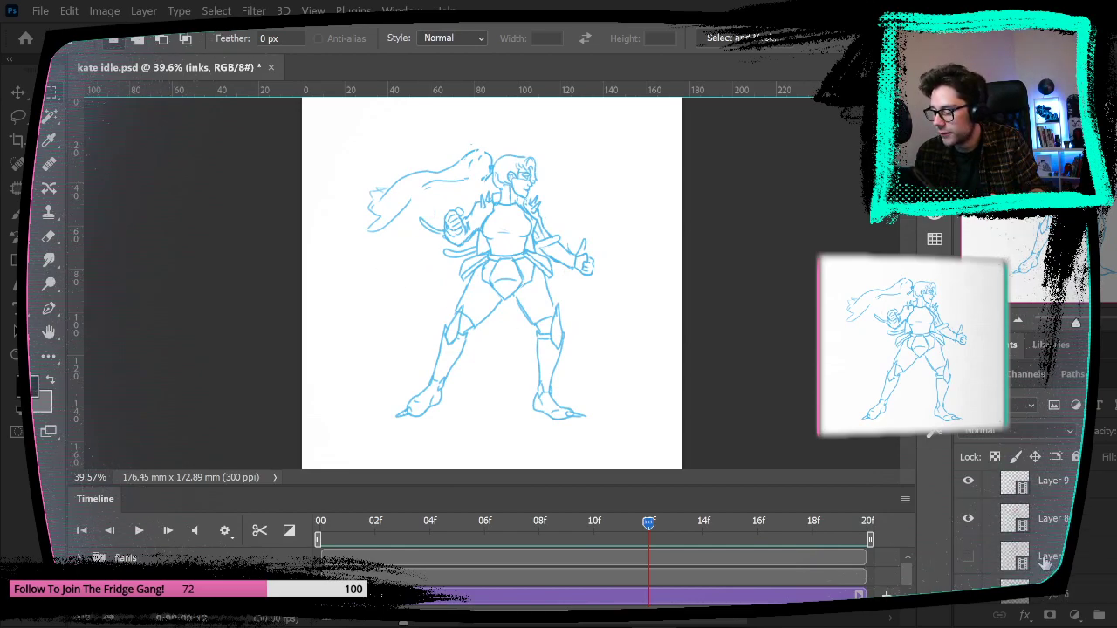
pyautogui.scroll(3, 1021, 540)
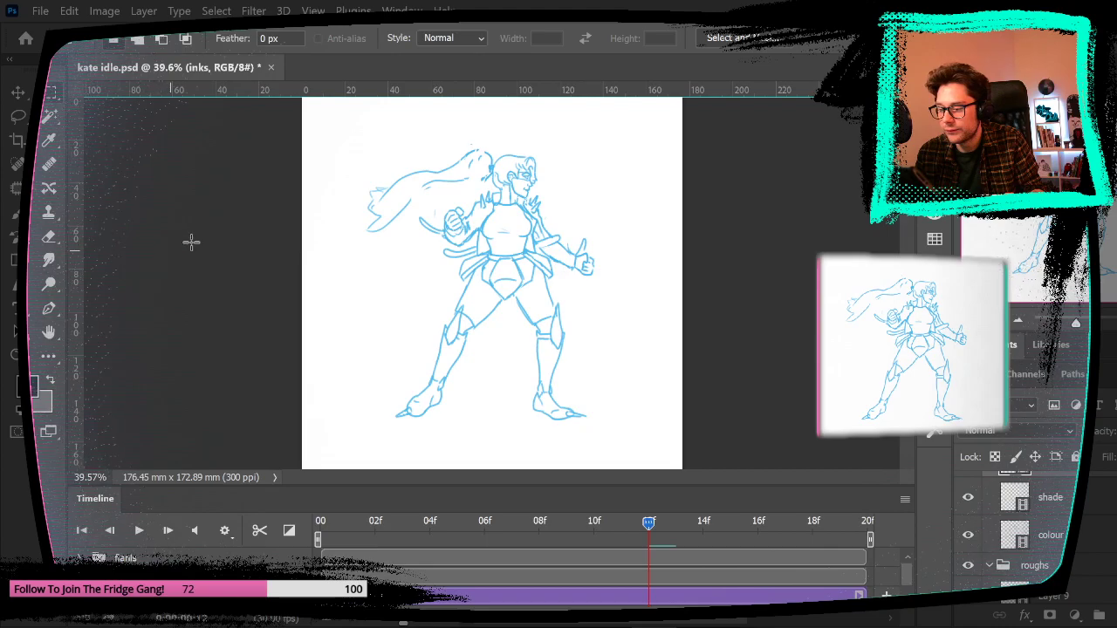
pyautogui.press('space')
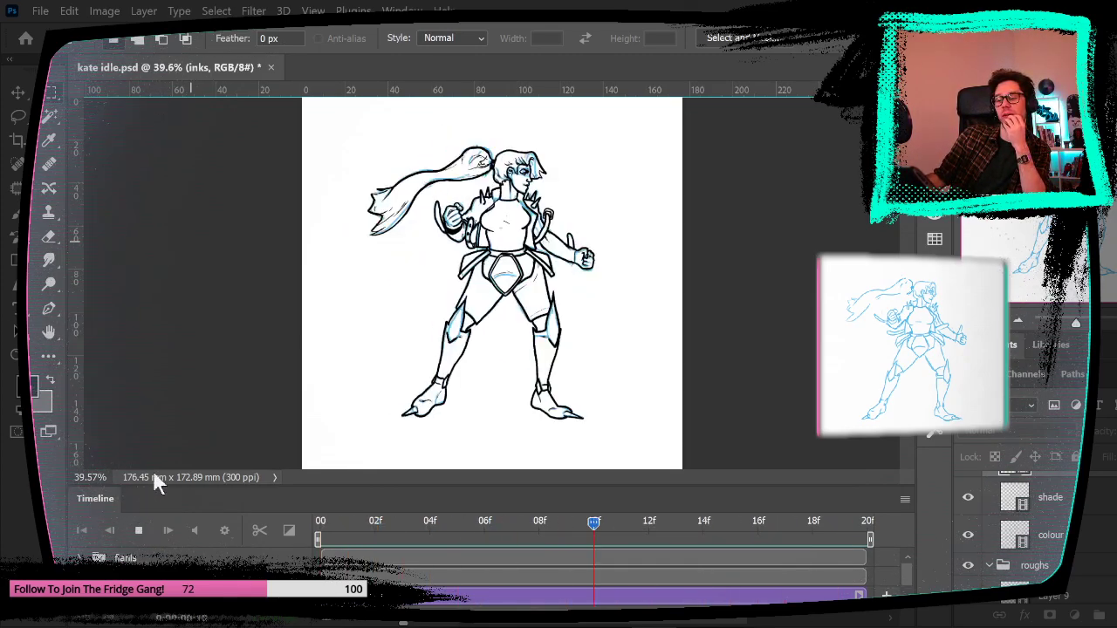
pyautogui.click(138, 530)
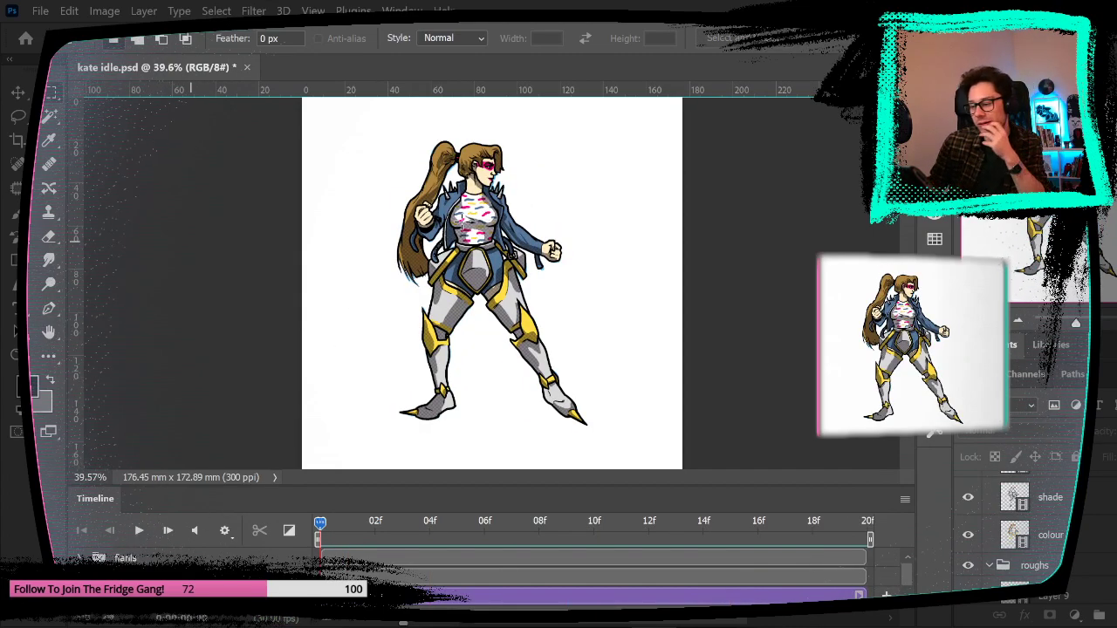
# Step: Scrub through the timeline to compare the coloured first frame with the inked frames, and inspect its colouring up close
pyautogui.moveTo(320, 529); pyautogui.dragTo(429, 520)
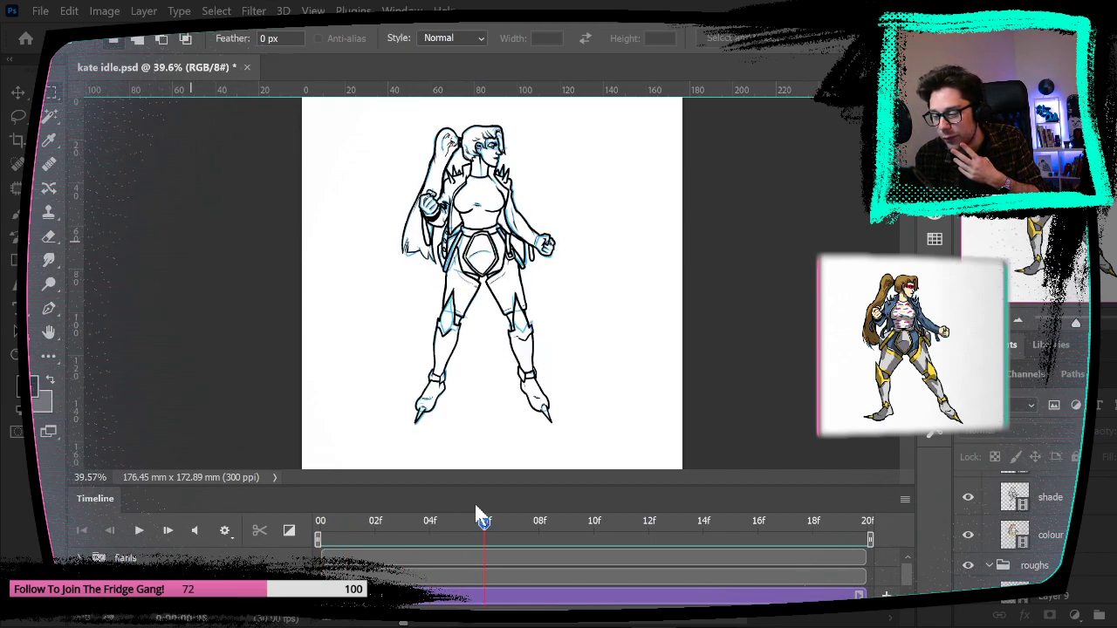
pyautogui.moveTo(528, 506); pyautogui.dragTo(593, 506)
pyautogui.moveTo(672, 515)
pyautogui.mouseDown()
pyautogui.moveTo(840, 518)
pyautogui.moveTo(304, 541)
pyautogui.moveTo(801, 530)
pyautogui.moveTo(328, 561)
pyautogui.mouseUp()
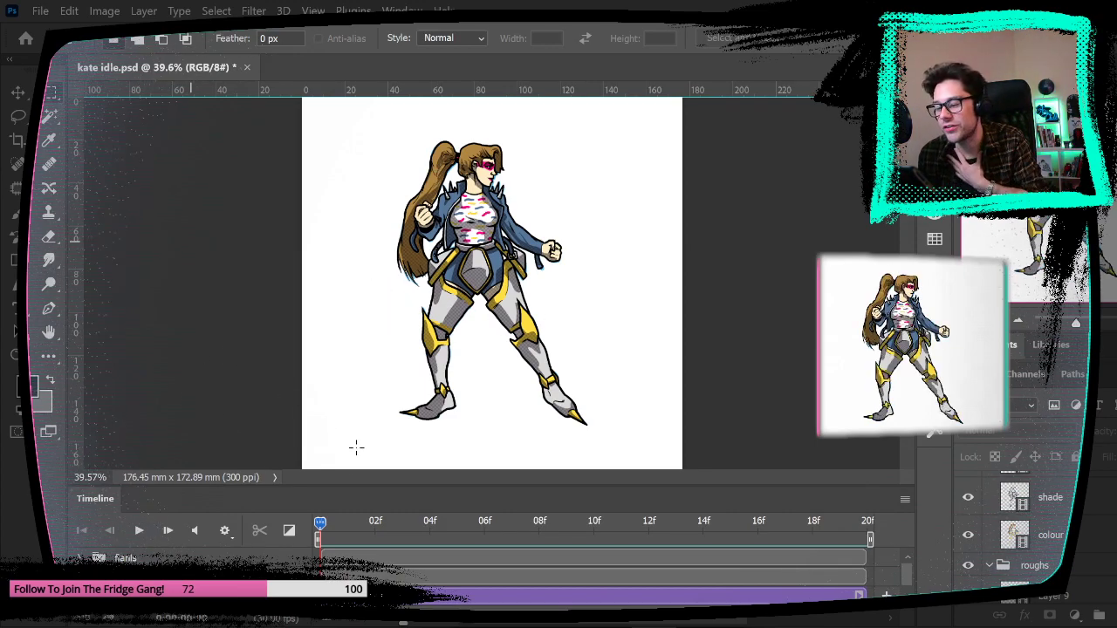
pyautogui.moveTo(321, 526)
pyautogui.mouseDown()
pyautogui.moveTo(709, 510)
pyautogui.moveTo(320, 522)
pyautogui.mouseUp()
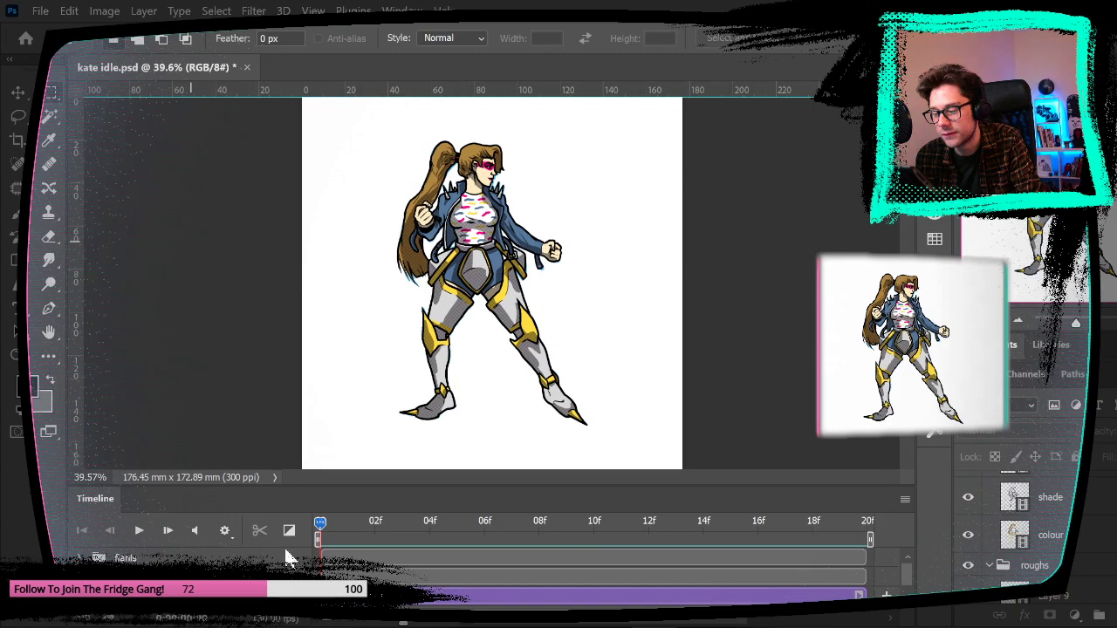
pyautogui.click(18, 355)
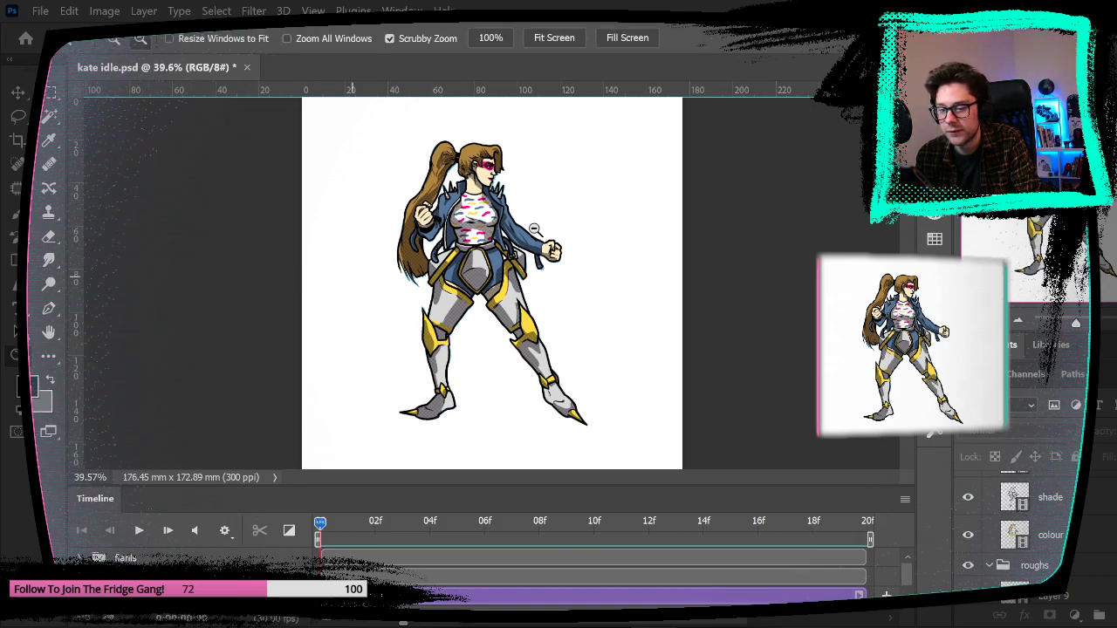
pyautogui.moveTo(443, 171); pyautogui.dragTo(486, 228)
pyautogui.moveTo(494, 234); pyautogui.dragTo(470, 359)
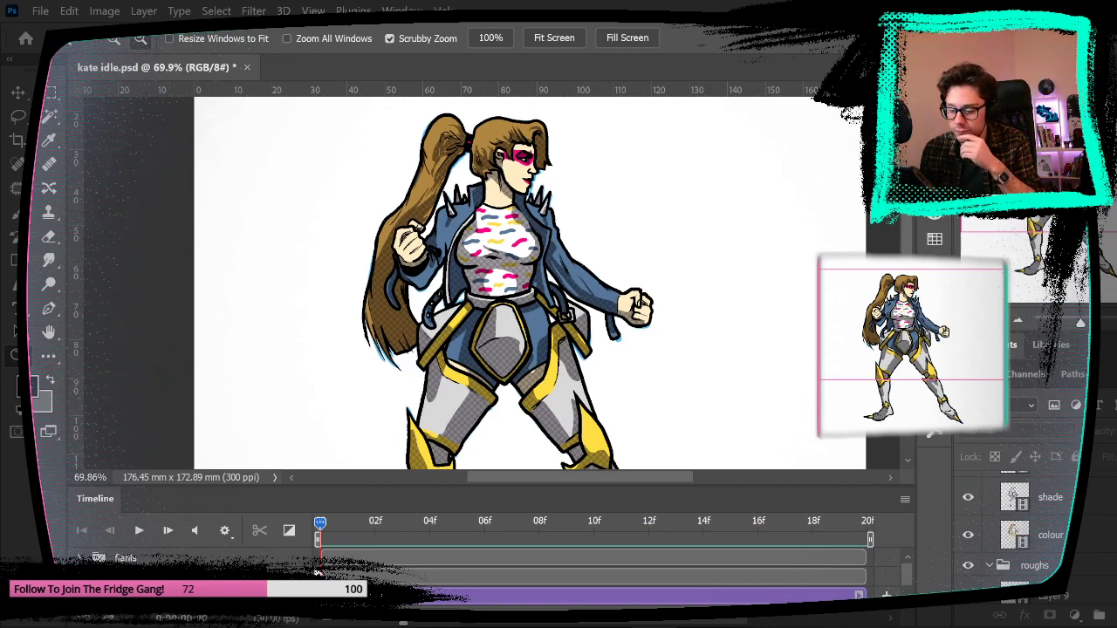
pyautogui.moveTo(321, 524); pyautogui.dragTo(646, 538)
# Step: Show the layer with the character reference drawings and examine the jacket, hip armour and leg armour designs
pyautogui.scroll(-3, 993, 558)
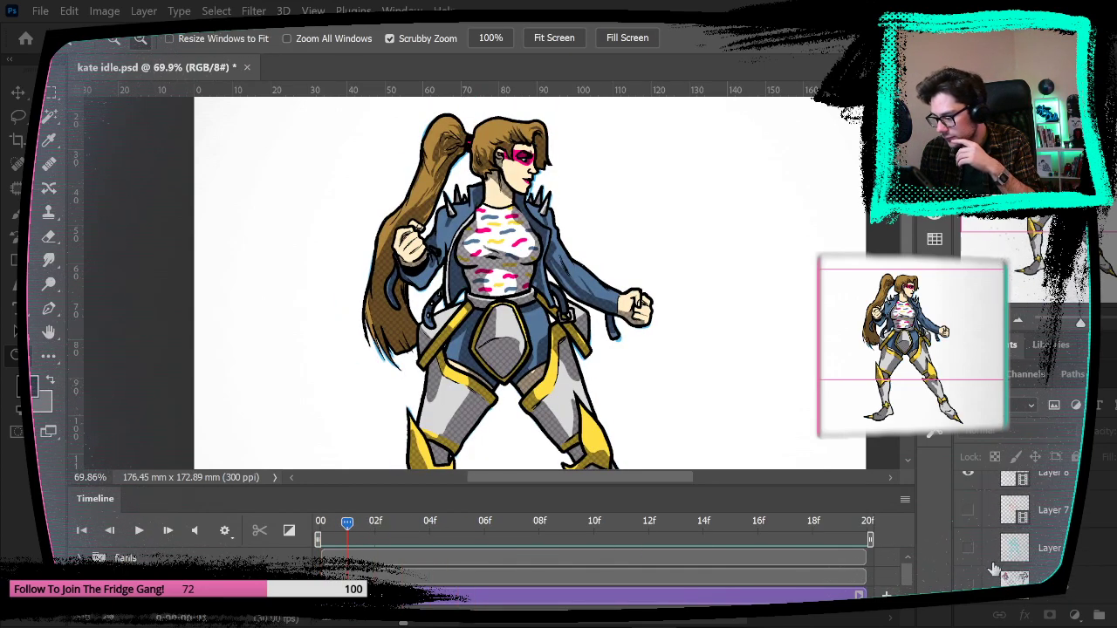
pyautogui.click(967, 586)
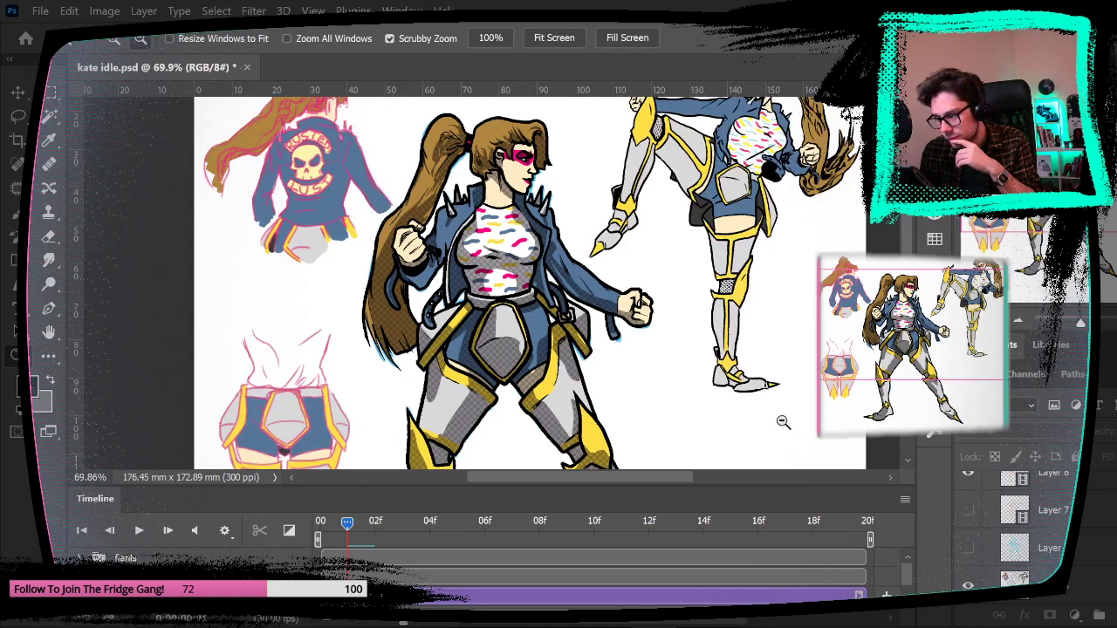
pyautogui.scroll(4, 786, 429)
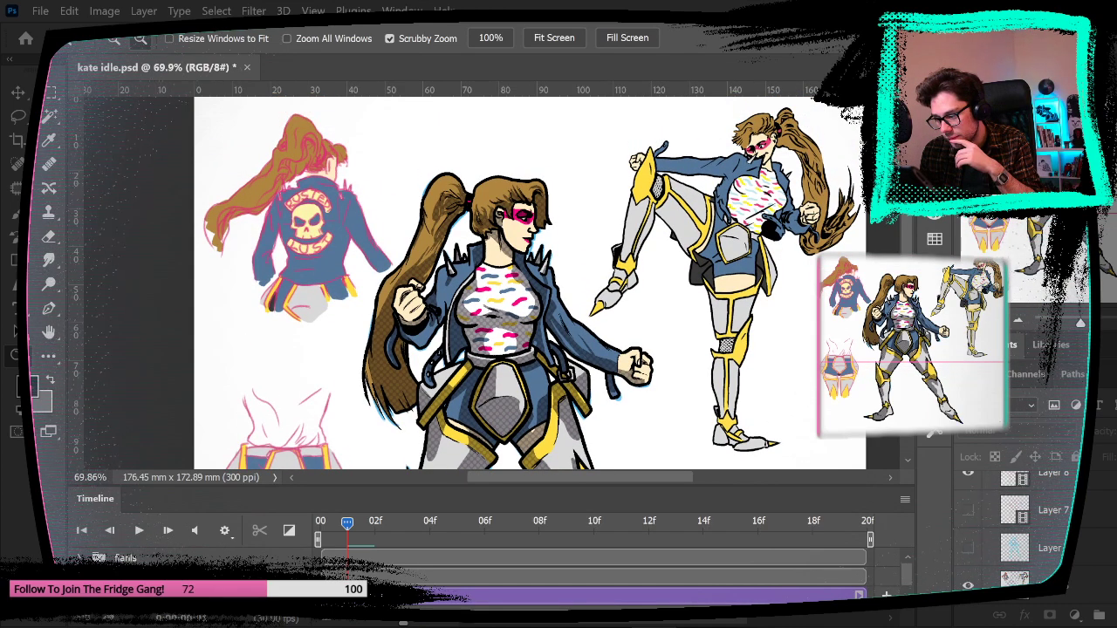
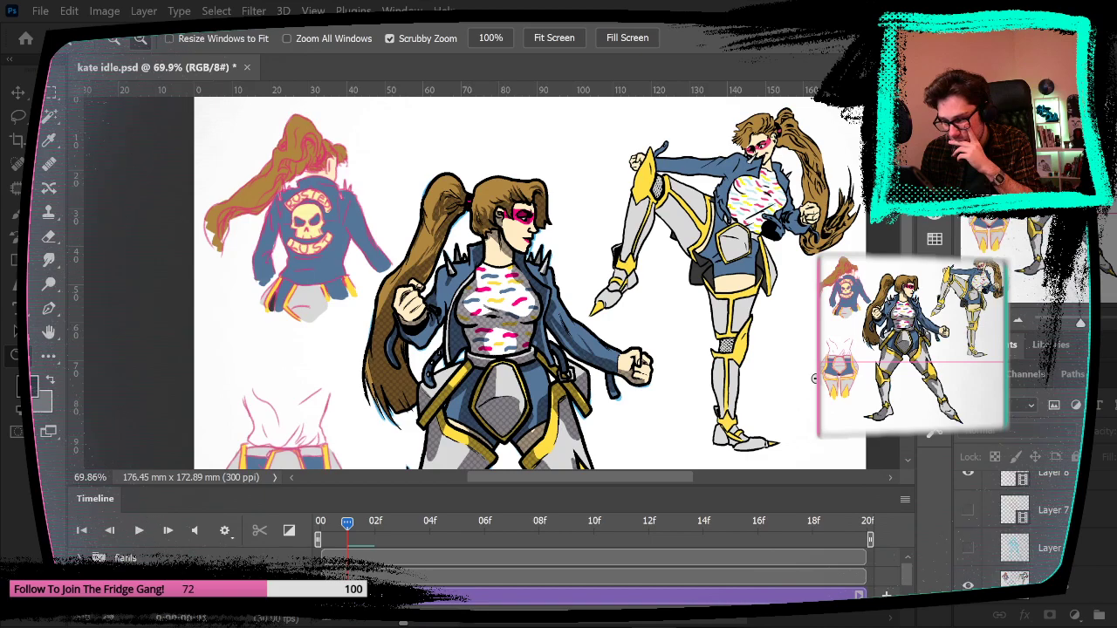
pyautogui.scroll(-5, 814, 378)
pyautogui.scroll(2, 814, 378)
pyautogui.scroll(2, 814, 378)
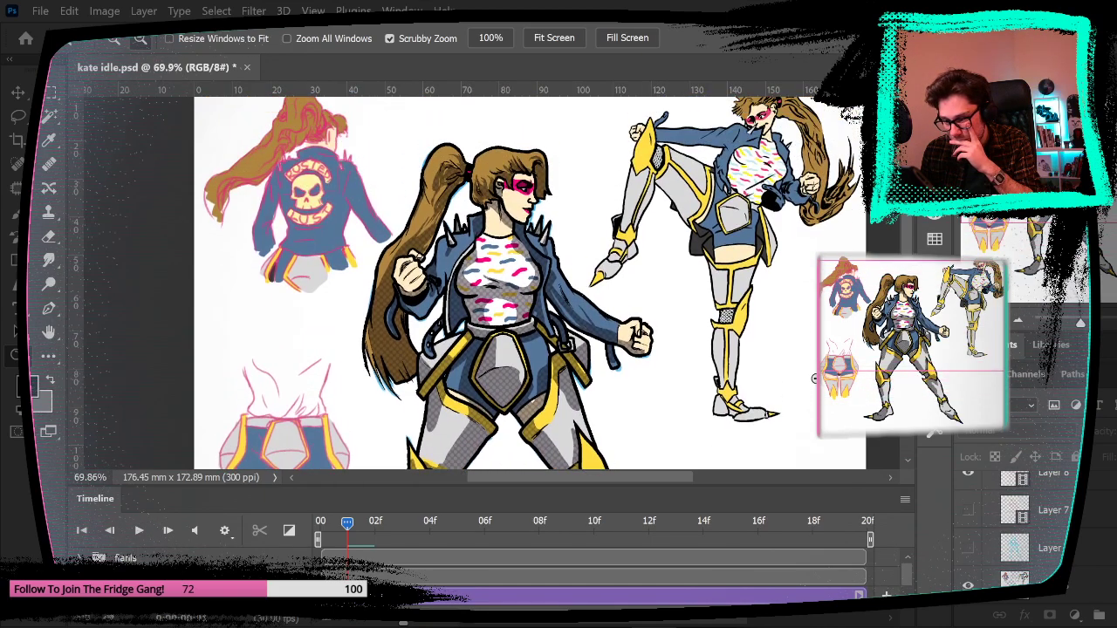
pyautogui.moveTo(344, 526)
pyautogui.mouseDown()
pyautogui.moveTo(674, 526)
pyautogui.moveTo(849, 511)
pyautogui.moveTo(341, 511)
pyautogui.mouseUp()
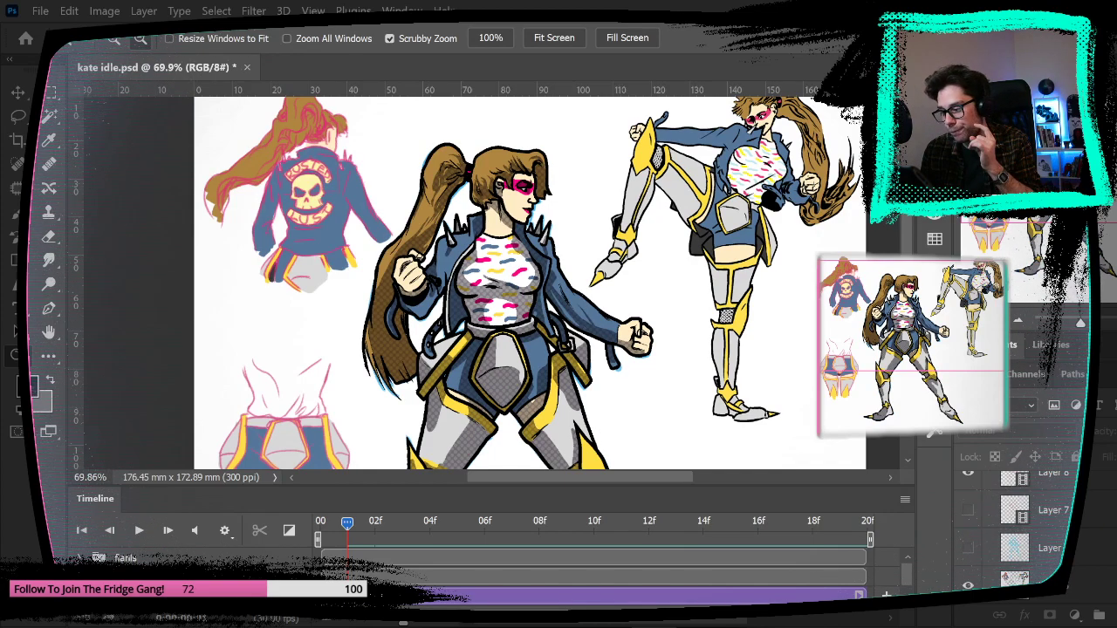
pyautogui.scroll(-3, 523, 280)
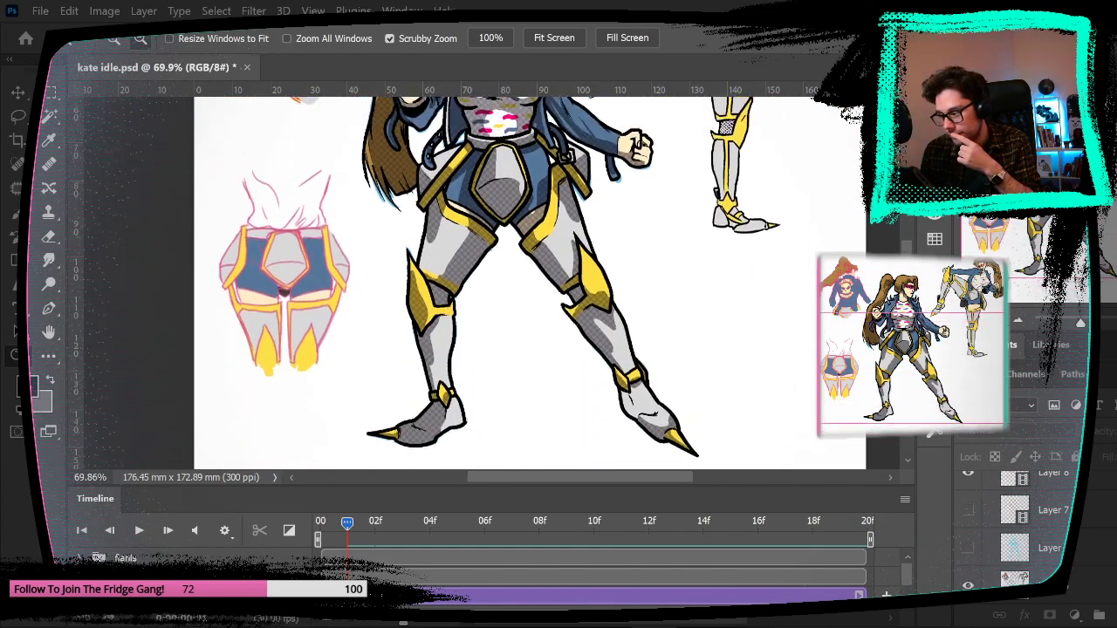
pyautogui.scroll(2, 524, 279)
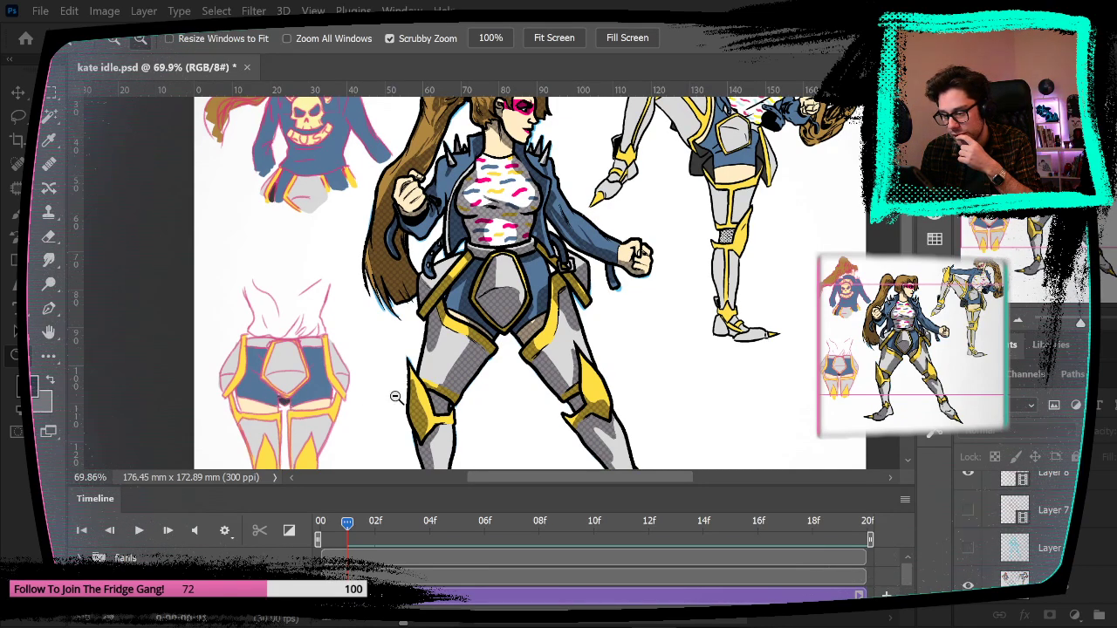
# Step: On the inks layer at frame 3, fill the gap directly beneath the belt's centre plate with solid black
pyautogui.moveTo(346, 526); pyautogui.dragTo(415, 516)
pyautogui.scroll(2, 1053, 543)
pyautogui.scroll(-3, 1053, 543)
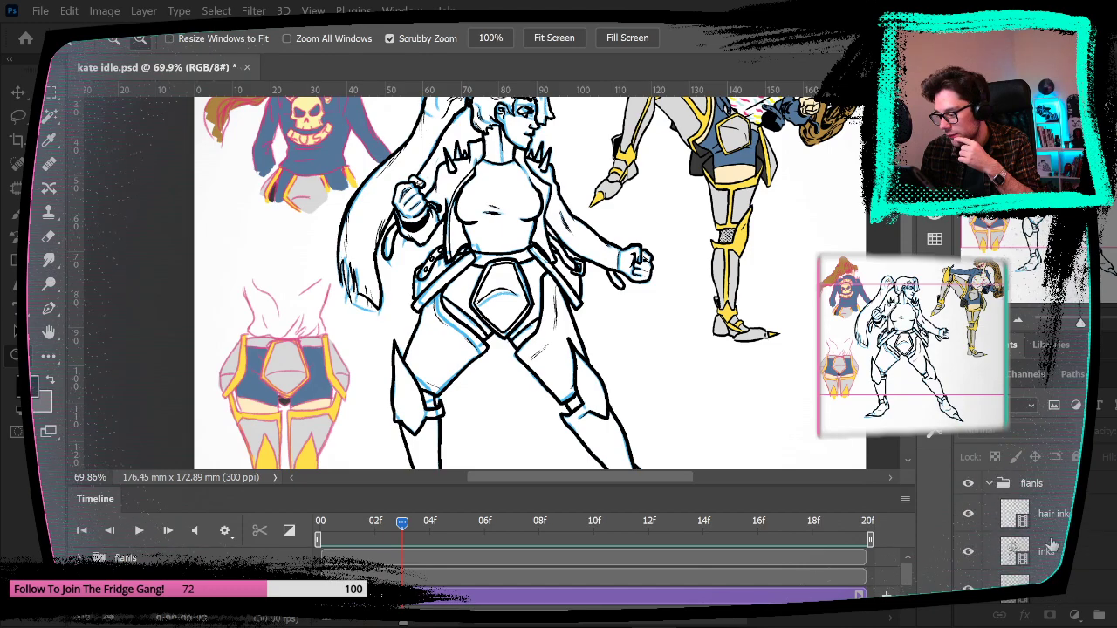
pyautogui.click(1042, 552)
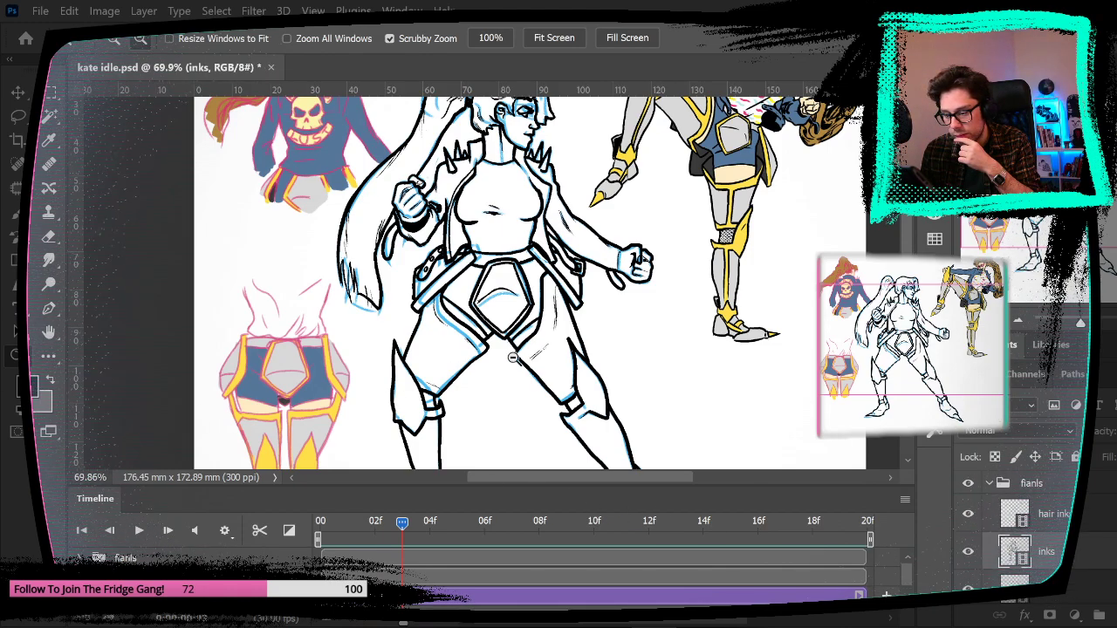
pyautogui.moveTo(504, 360); pyautogui.dragTo(533, 351)
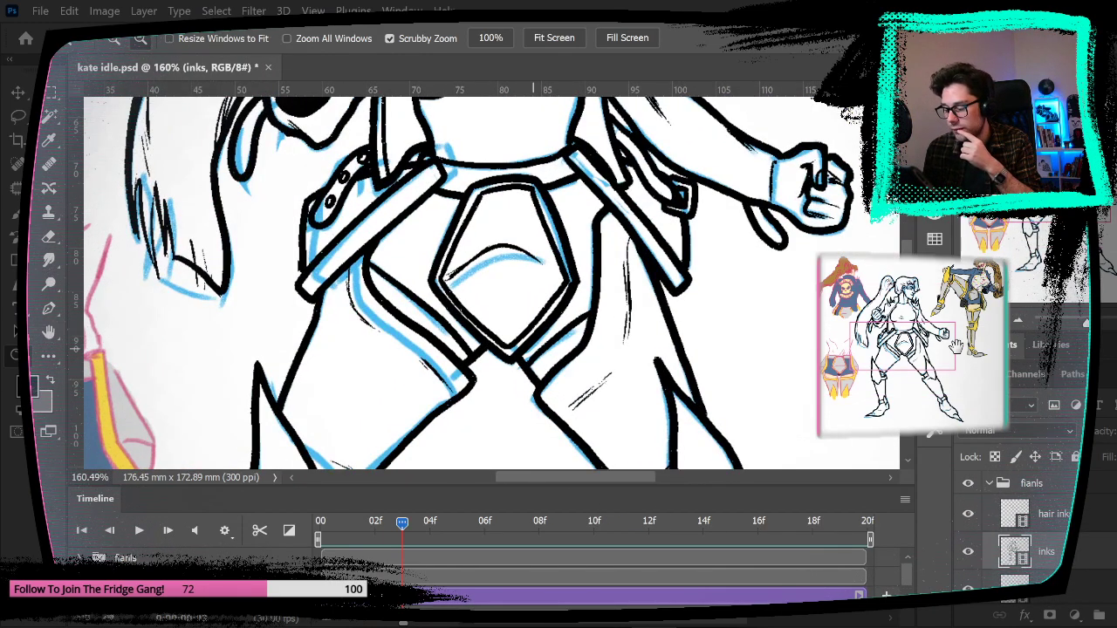
pyautogui.press('j')
pyautogui.press('b')
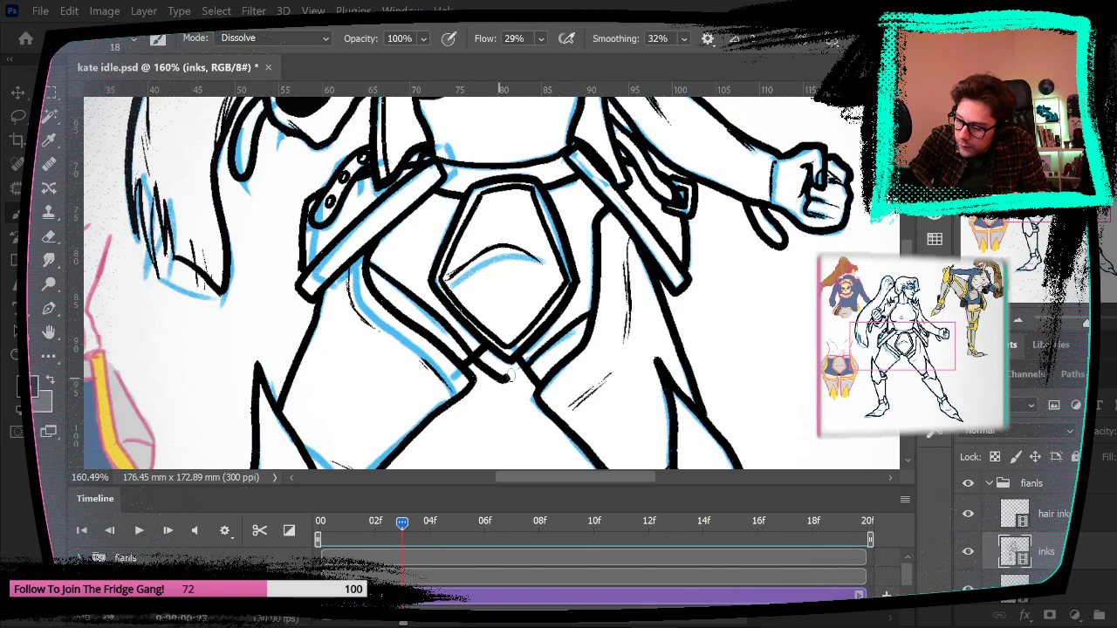
pyautogui.moveTo(517, 365); pyautogui.dragTo(498, 373)
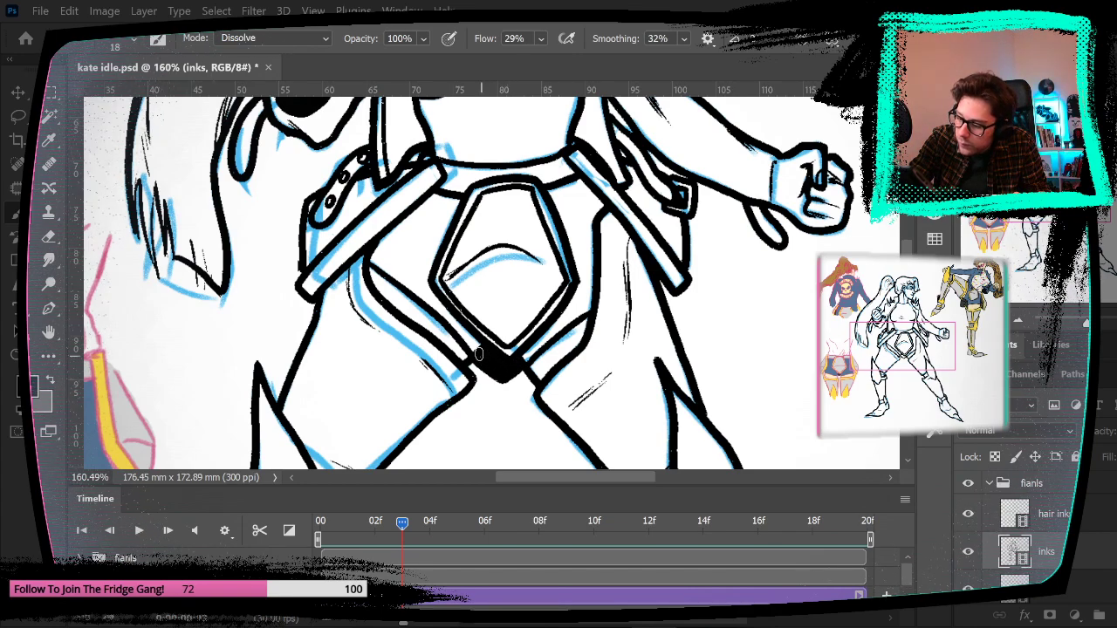
# Step: Copy the black patch beneath the belt plate from frame 3 into frame 2 of the inks layer
pyautogui.press('l')
pyautogui.moveTo(466, 307)
pyautogui.mouseDown()
pyautogui.moveTo(493, 443)
pyautogui.moveTo(486, 419)
pyautogui.mouseUp()
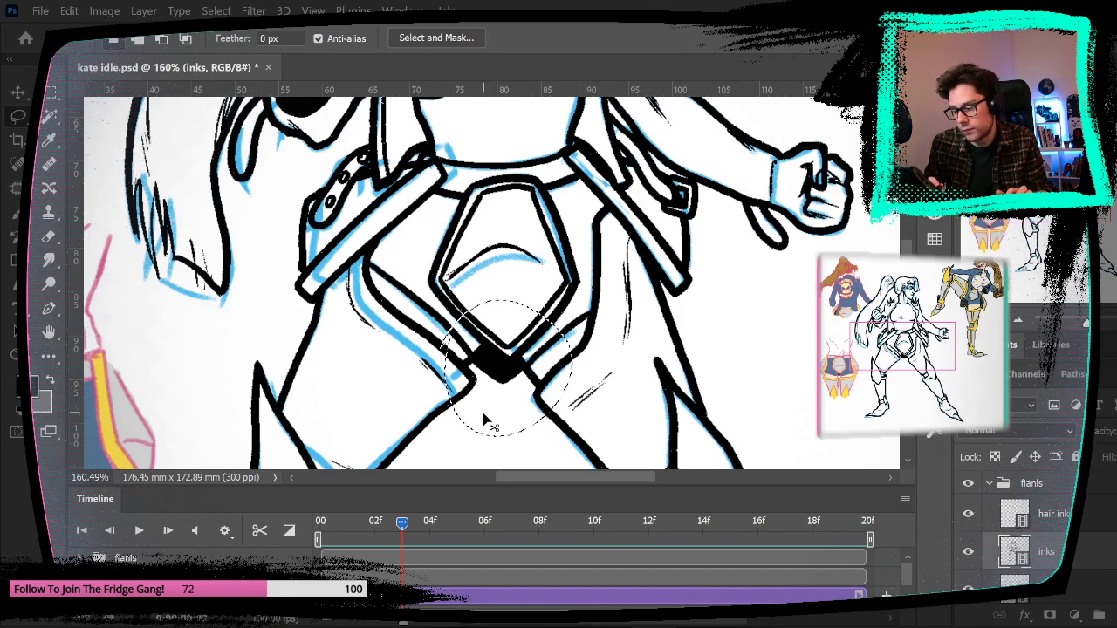
pyautogui.press('Right')
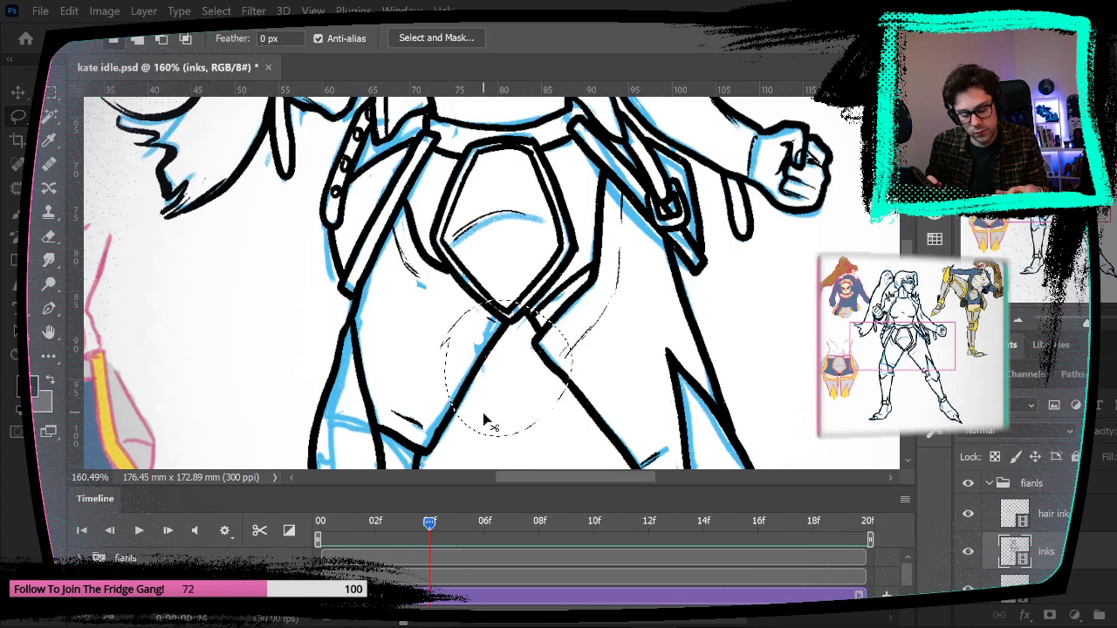
pyautogui.press('Left')
pyautogui.press('Left')
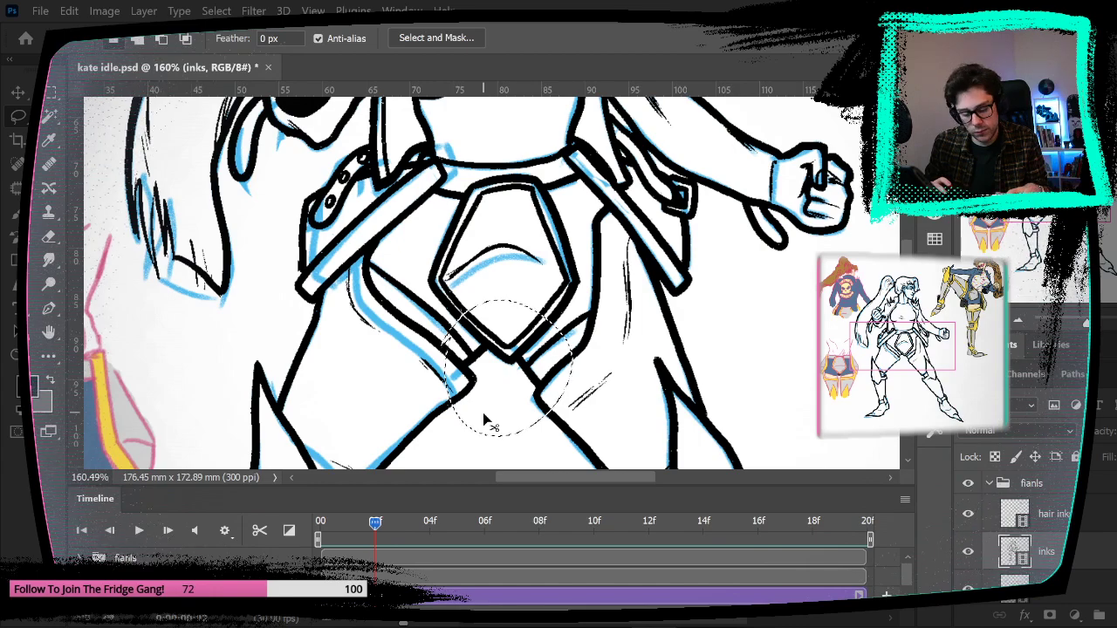
pyautogui.hotkey('ctrl', 'j')
pyautogui.hotkey('ctrl', 'z')
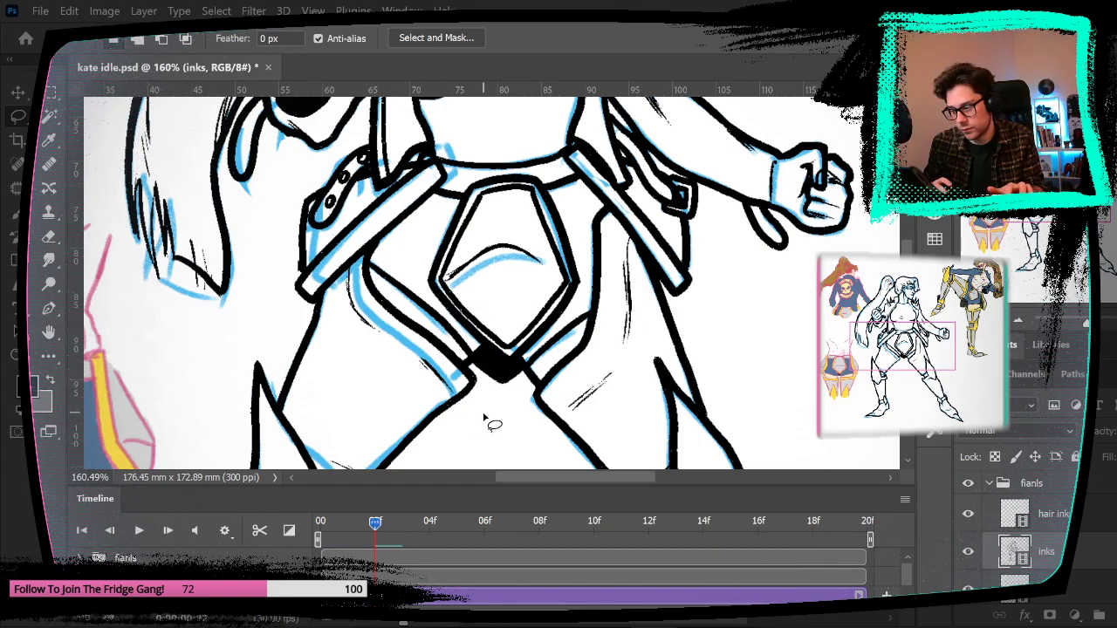
# Step: Ink a black patch beneath the belt plate on frame 1 and copy it into frame 0 of the inks layer
pyautogui.press('Left')
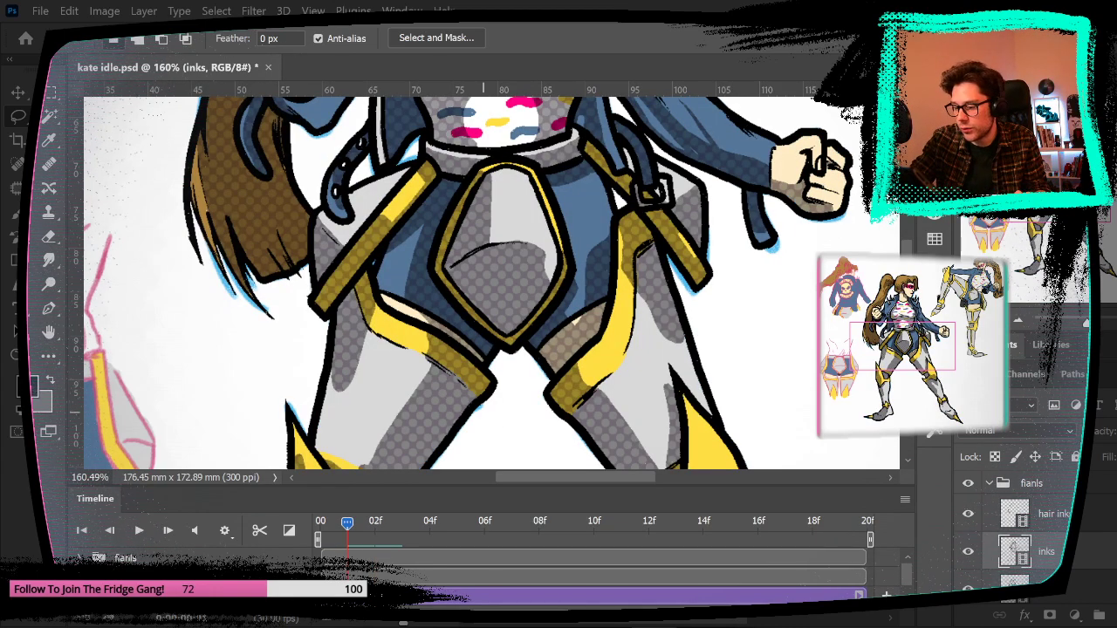
pyautogui.press('b')
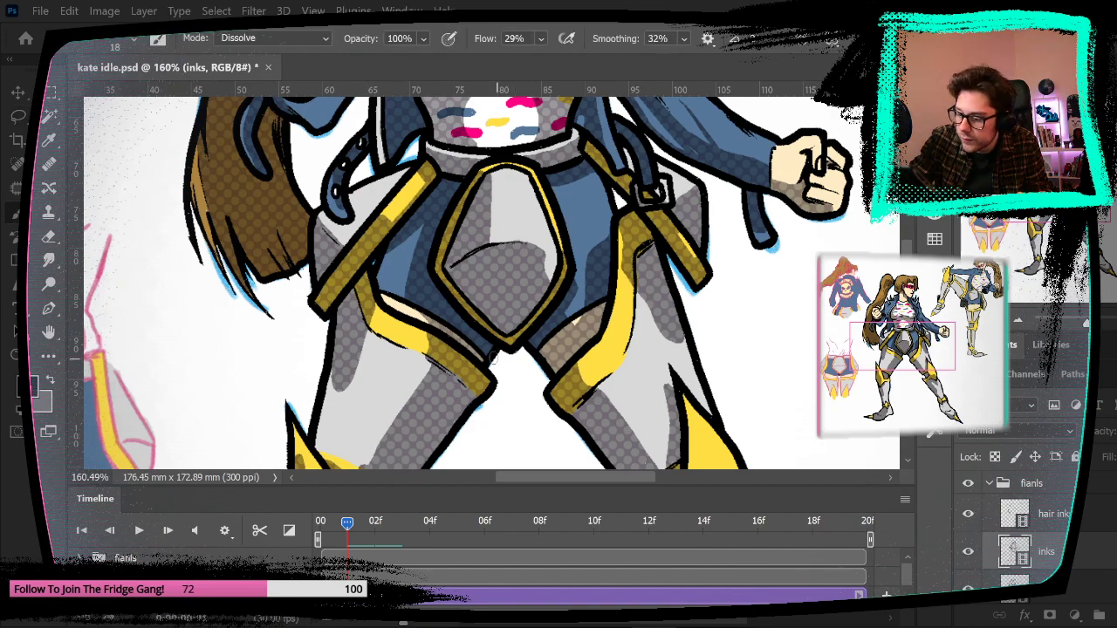
pyautogui.moveTo(512, 362)
pyautogui.mouseDown()
pyautogui.moveTo(521, 350)
pyautogui.moveTo(500, 351)
pyautogui.mouseUp()
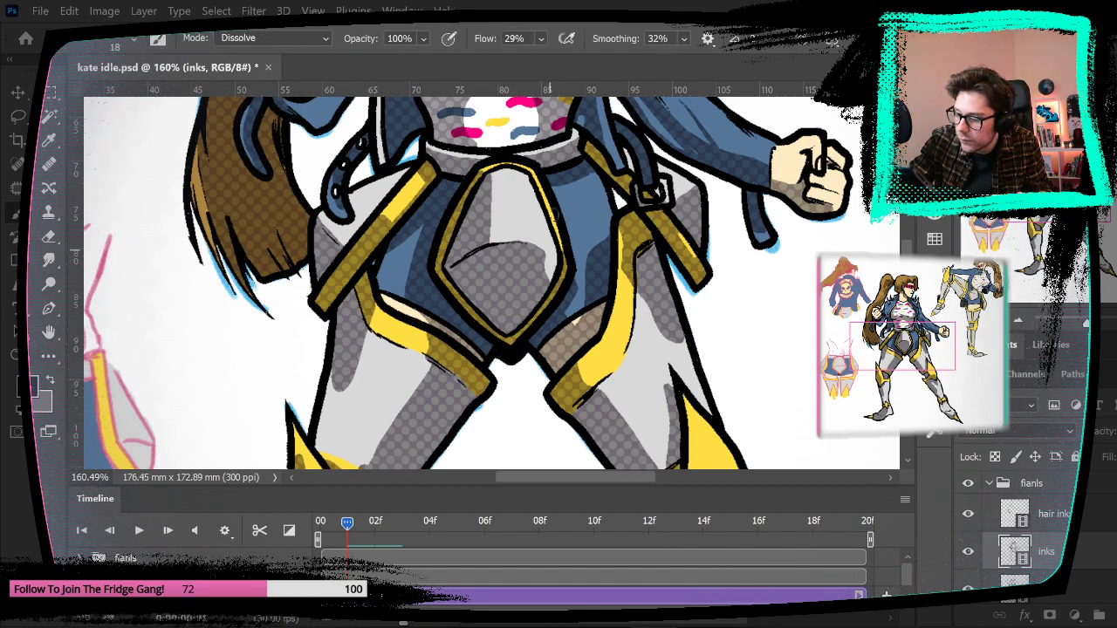
pyautogui.press('l')
pyautogui.moveTo(558, 377)
pyautogui.mouseDown()
pyautogui.moveTo(556, 343)
pyautogui.moveTo(522, 366)
pyautogui.mouseUp()
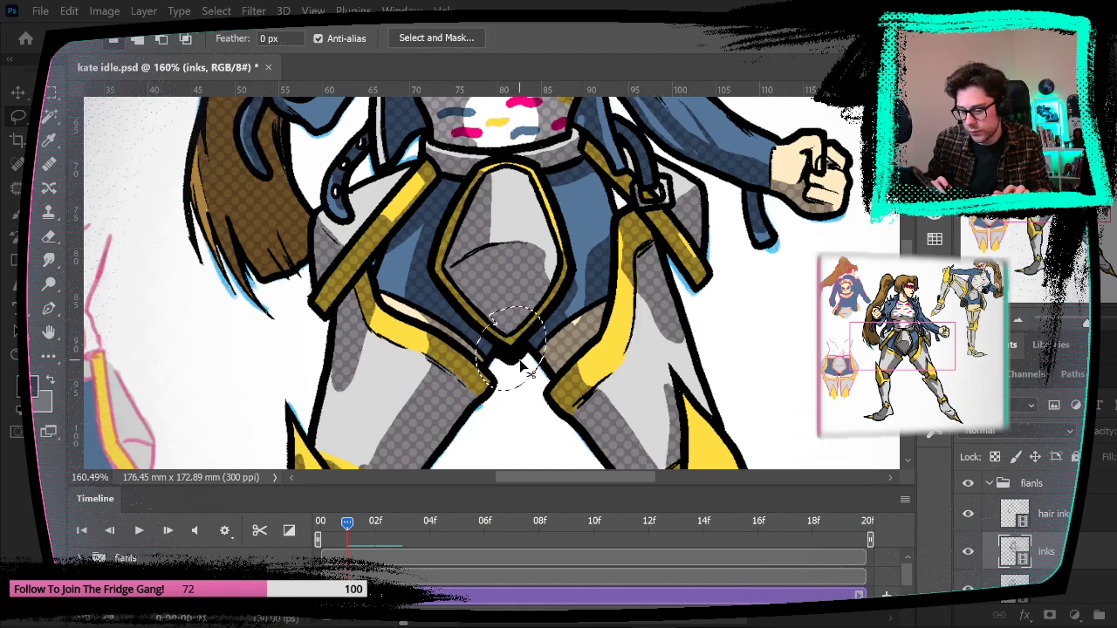
pyautogui.hotkey('ctrl', 'j')
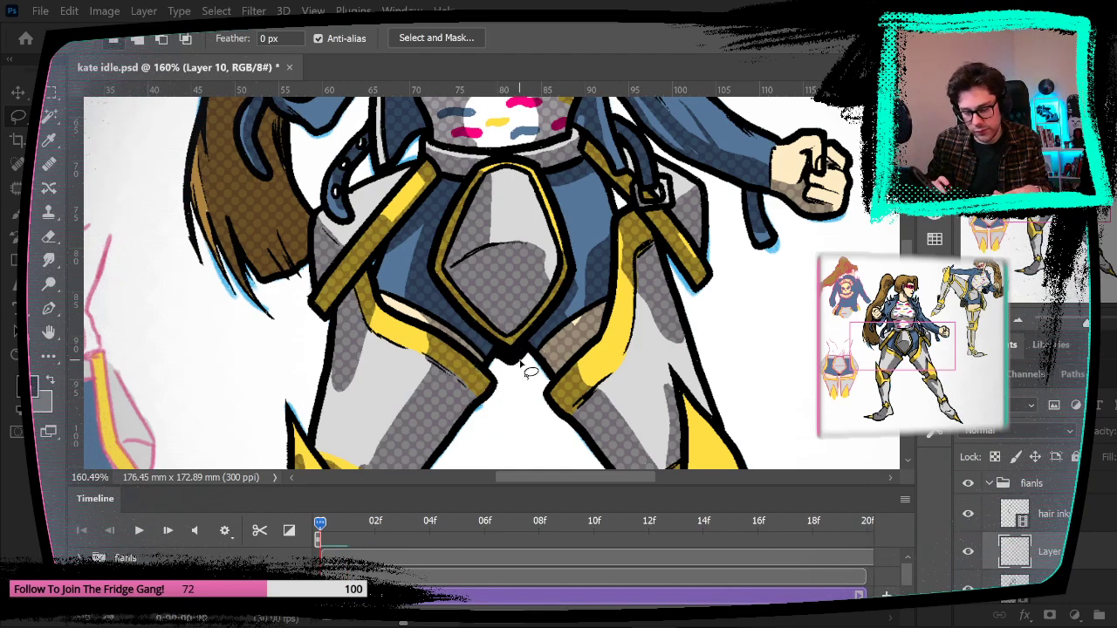
pyautogui.hotkey('ctrl', 'e')
# Step: Ink the black patch beneath the belt plate on frame 4 and copy it into frame 5 of the inks layer
pyautogui.press('space')
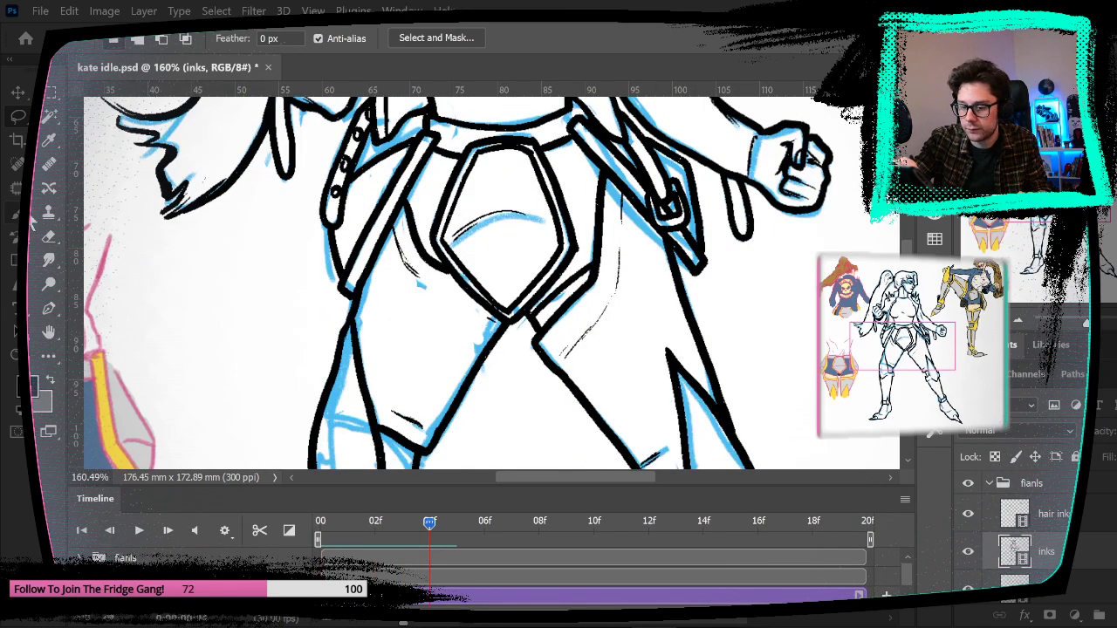
pyautogui.press('b')
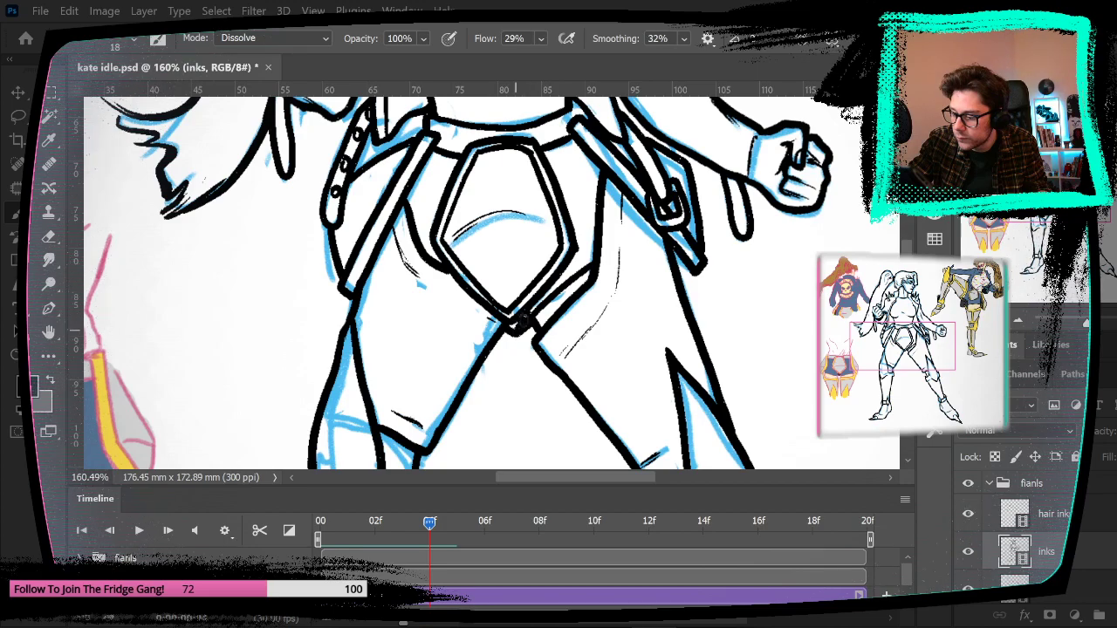
pyautogui.click(20, 119)
pyautogui.moveTo(488, 296)
pyautogui.mouseDown()
pyautogui.moveTo(559, 366)
pyautogui.moveTo(476, 305)
pyautogui.mouseUp()
pyautogui.hotkey('ctrl', 'c')
pyautogui.press('Right')
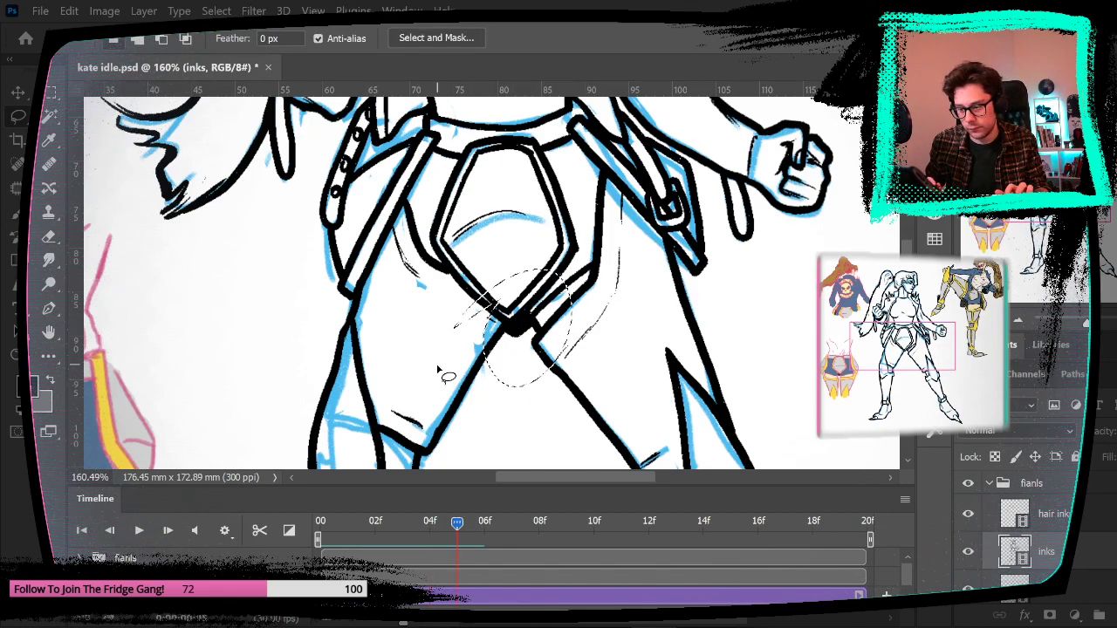
pyautogui.hotkey('ctrl', 'v')
pyautogui.hotkey('ctrl', 'e')
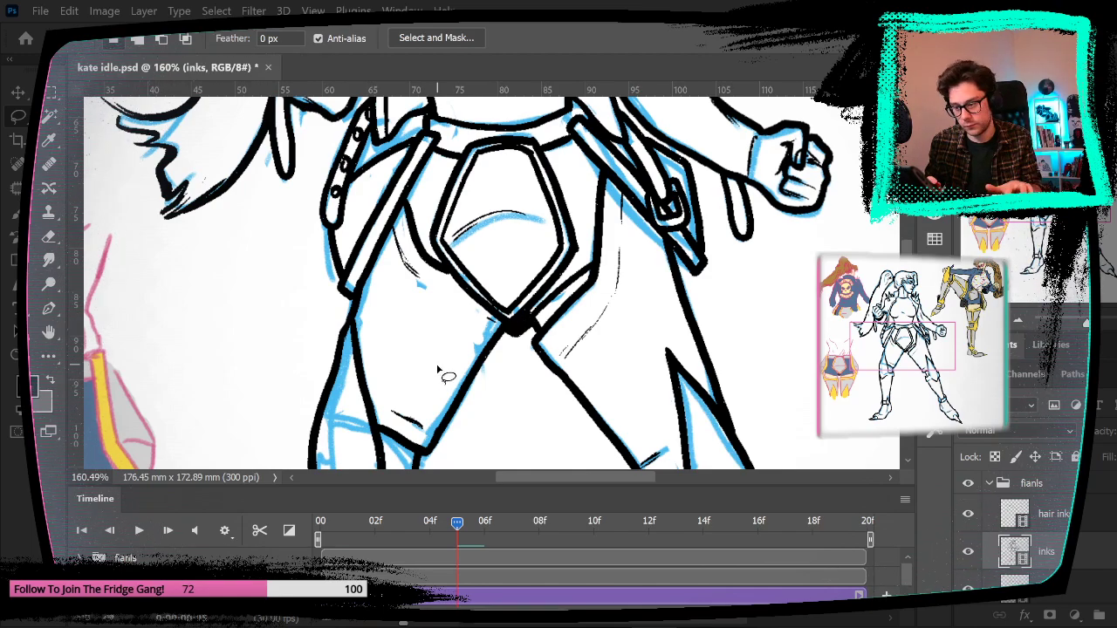
# Step: Fill the gap beneath the belt plate with black on frame 6 and copy the patch into frame 7's inks
pyautogui.press('Right')
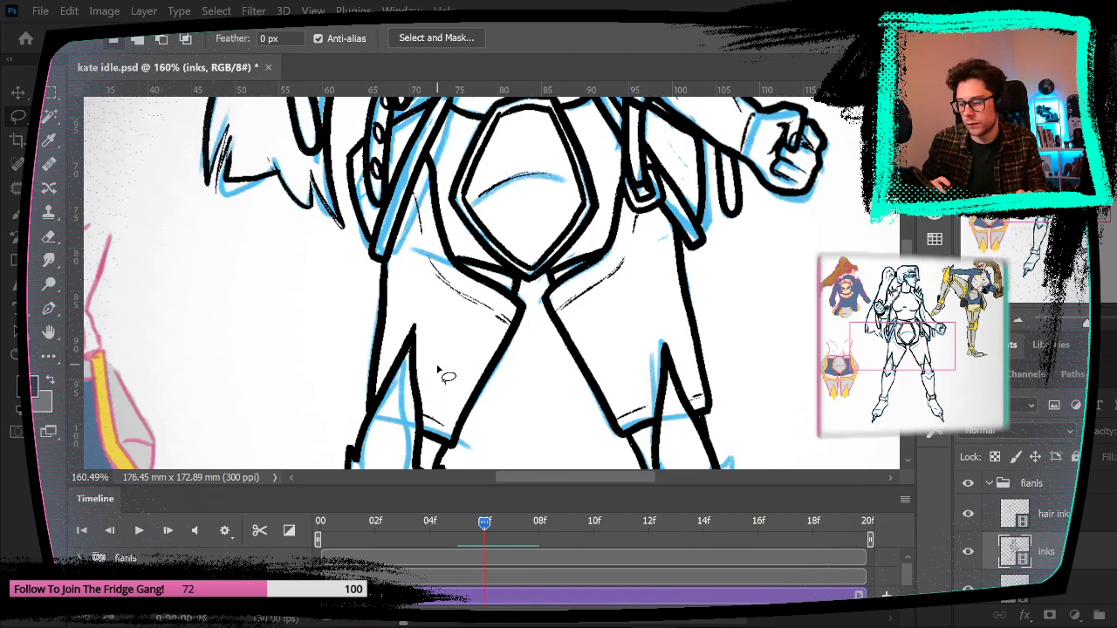
pyautogui.press('b')
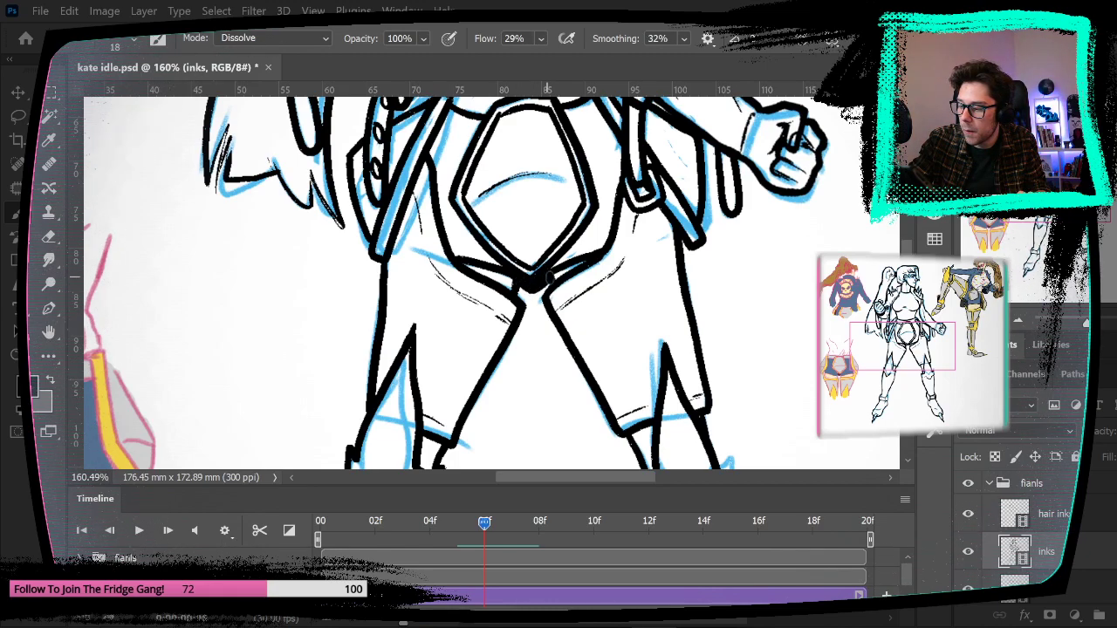
pyautogui.moveTo(593, 332); pyautogui.dragTo(482, 416)
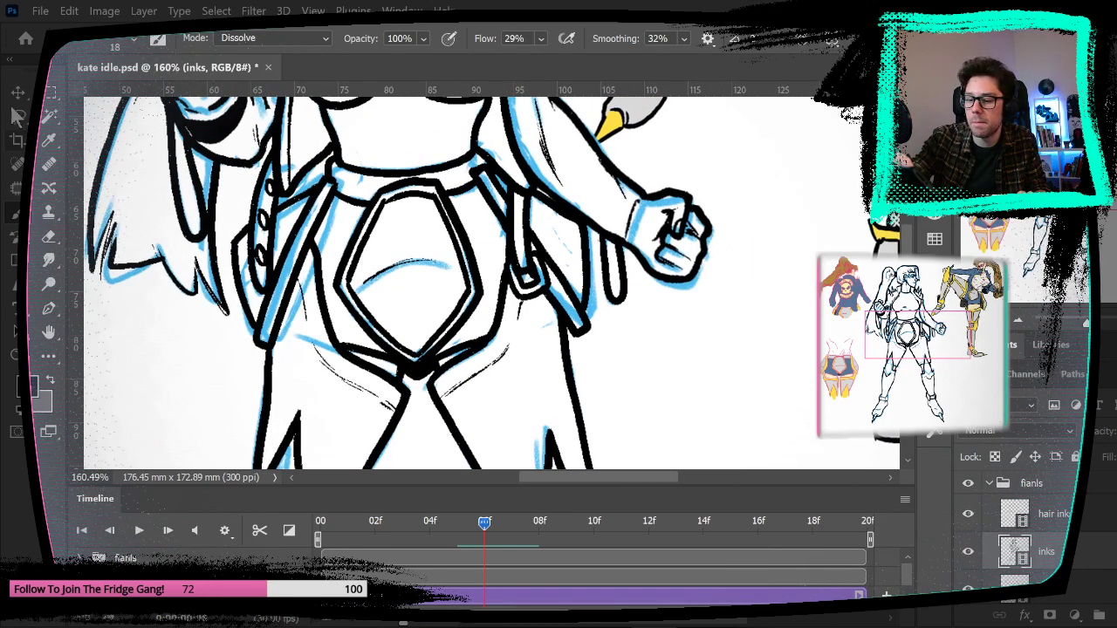
pyautogui.press('l')
pyautogui.moveTo(391, 342); pyautogui.dragTo(361, 358)
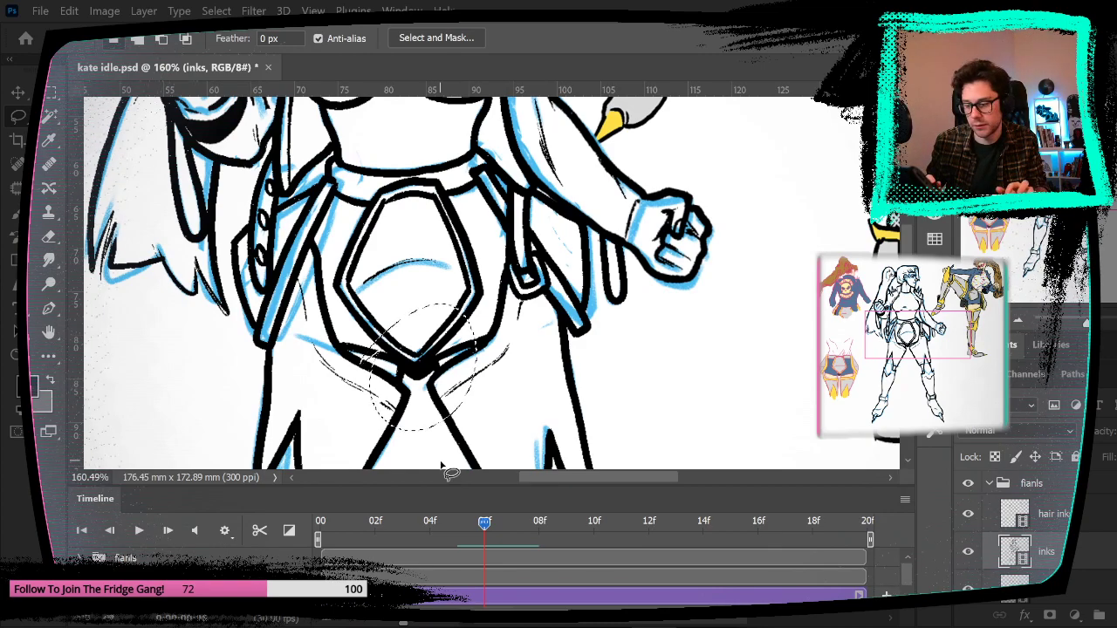
pyautogui.press('Right')
pyautogui.hotkey('ctrl', 'j')
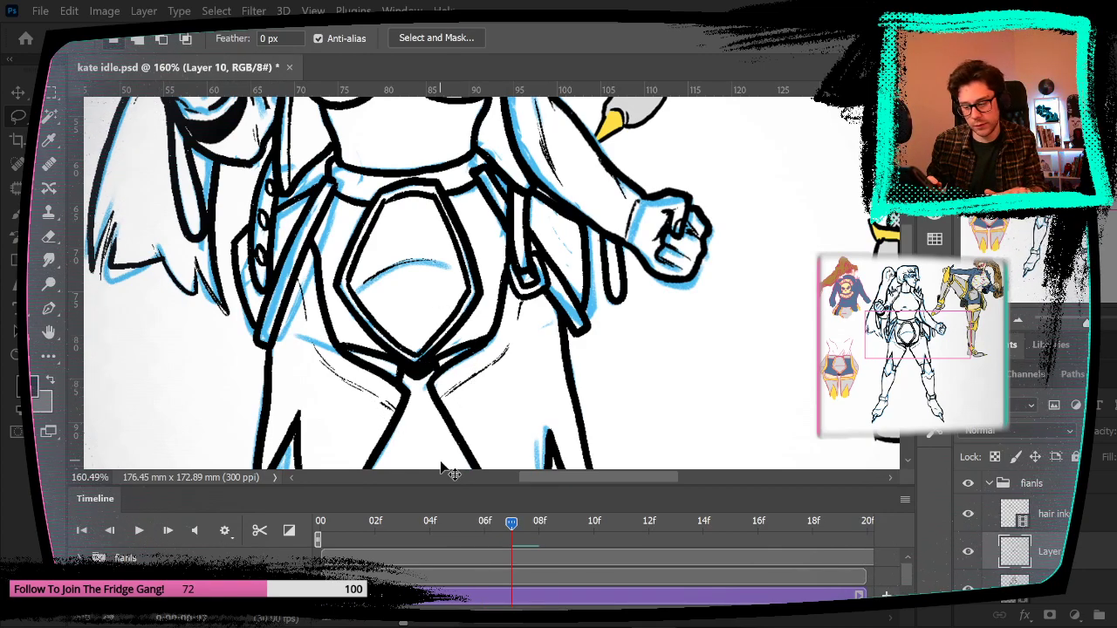
pyautogui.hotkey('ctrl', 'e')
# Step: Step through frames 8 to 12 and check the inks around the belt plate and thighs
pyautogui.press('Right')
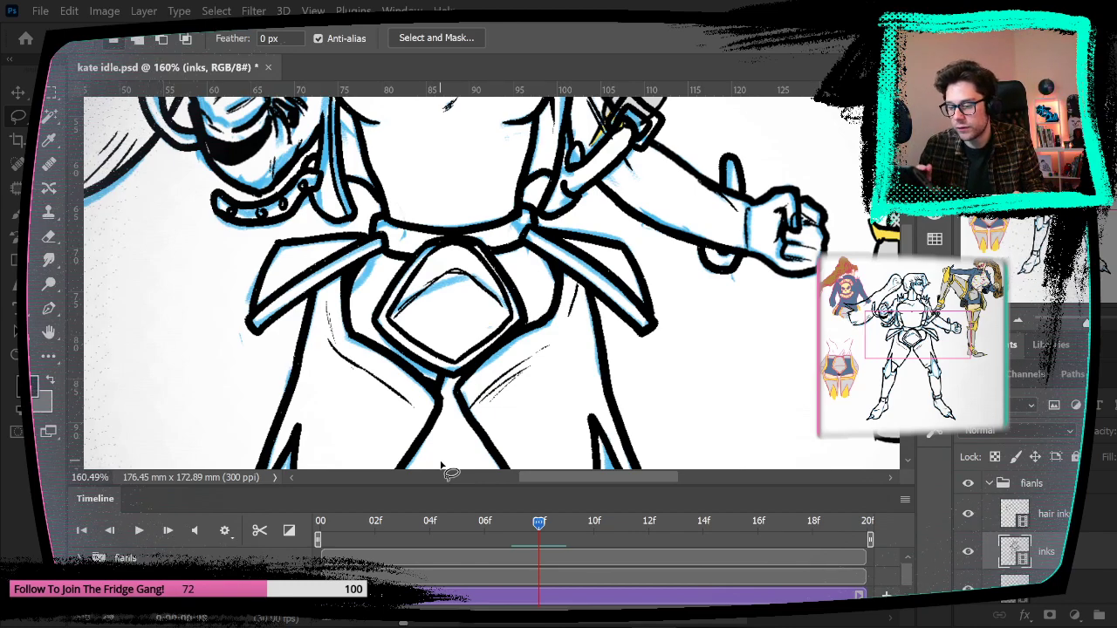
pyautogui.press('Right')
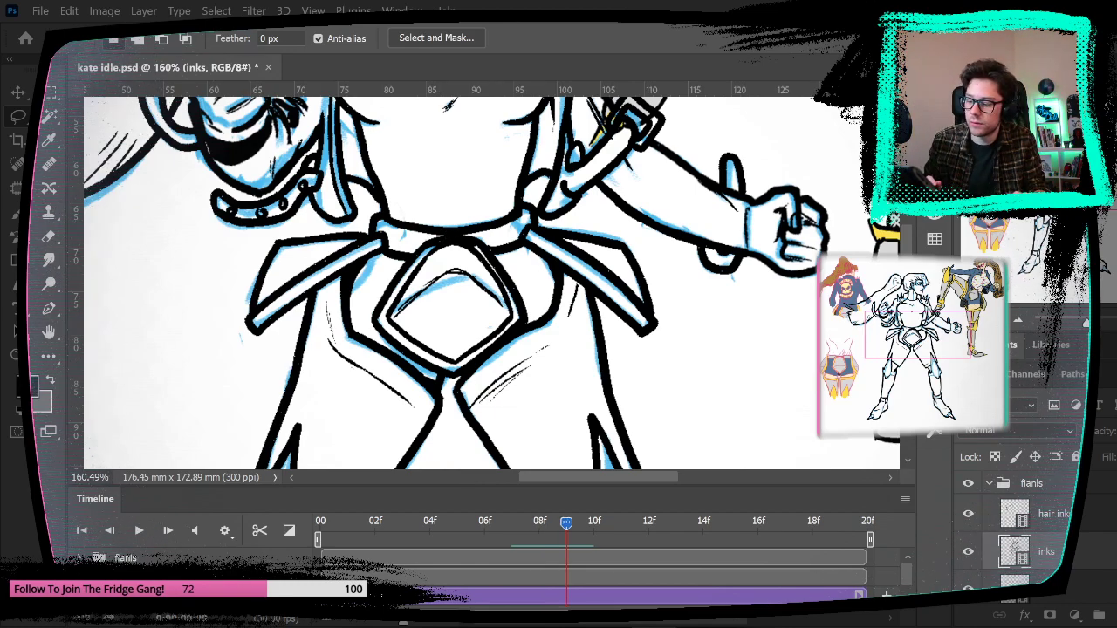
pyautogui.press('Right')
pyautogui.moveTo(645, 328); pyautogui.dragTo(474, 212)
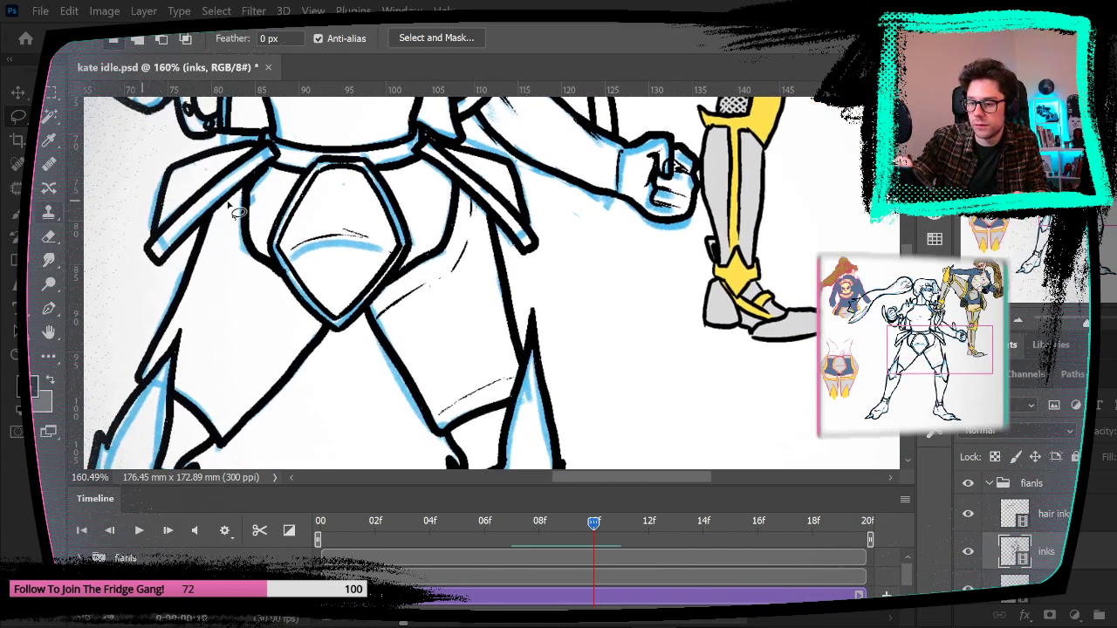
pyautogui.press('Right')
pyautogui.press('Right')
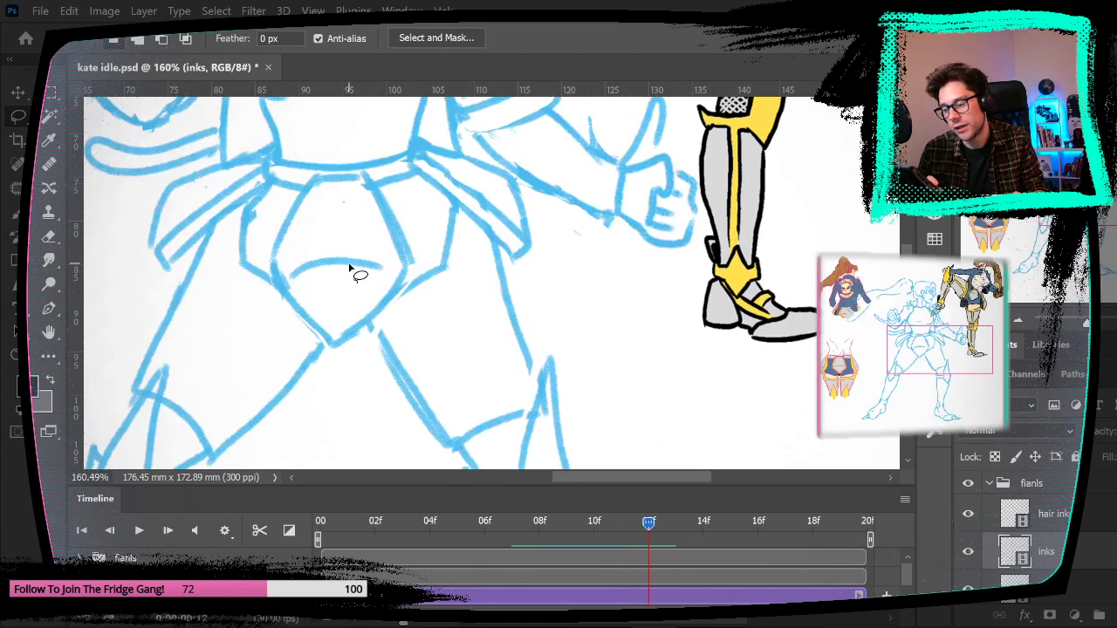
pyautogui.press('Left')
# Step: Fit the whole canvas in view, play back the animation and compare the inks of frames 10 and 11
pyautogui.click(313, 11)
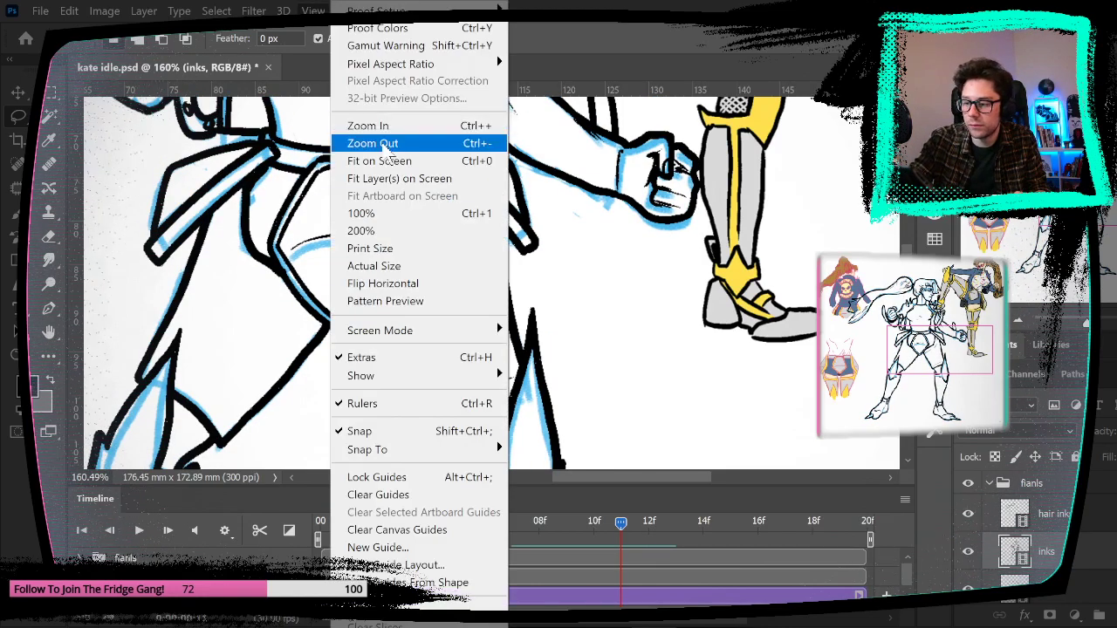
pyautogui.click(384, 160)
pyautogui.press('space')
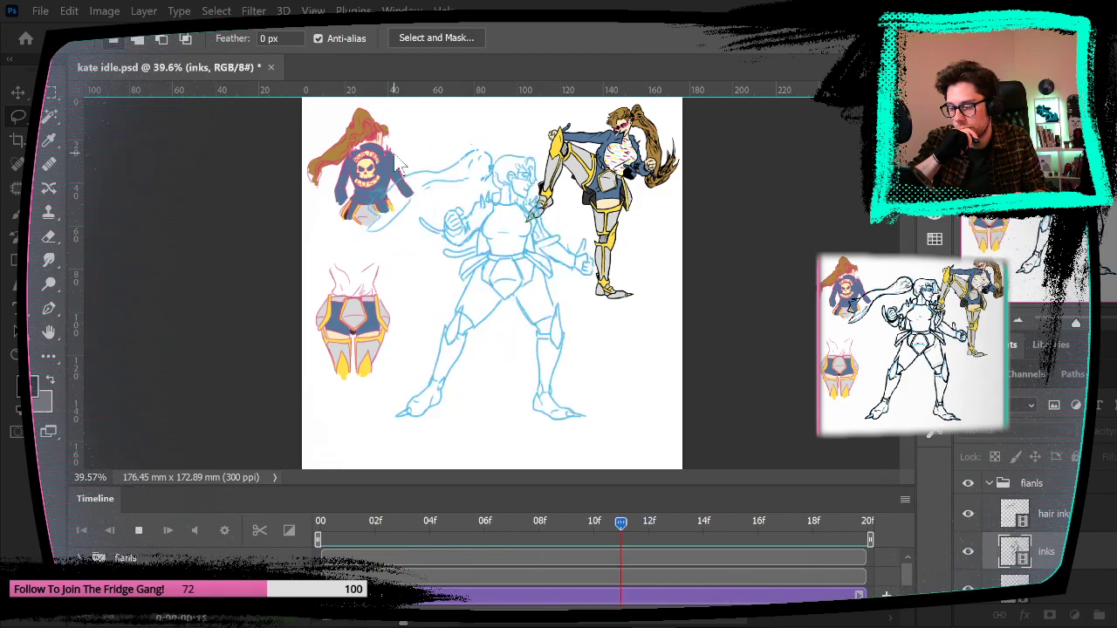
pyautogui.press('space')
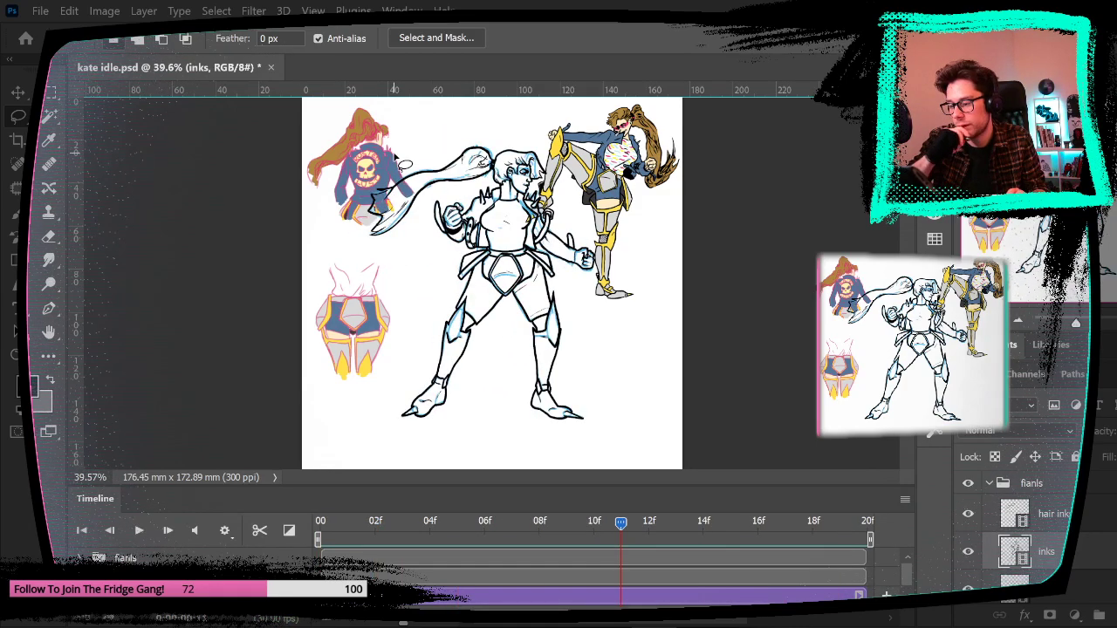
pyautogui.moveTo(619, 524)
pyautogui.mouseDown()
pyautogui.moveTo(441, 580)
pyautogui.moveTo(318, 589)
pyautogui.moveTo(440, 589)
pyautogui.moveTo(534, 558)
pyautogui.mouseUp()
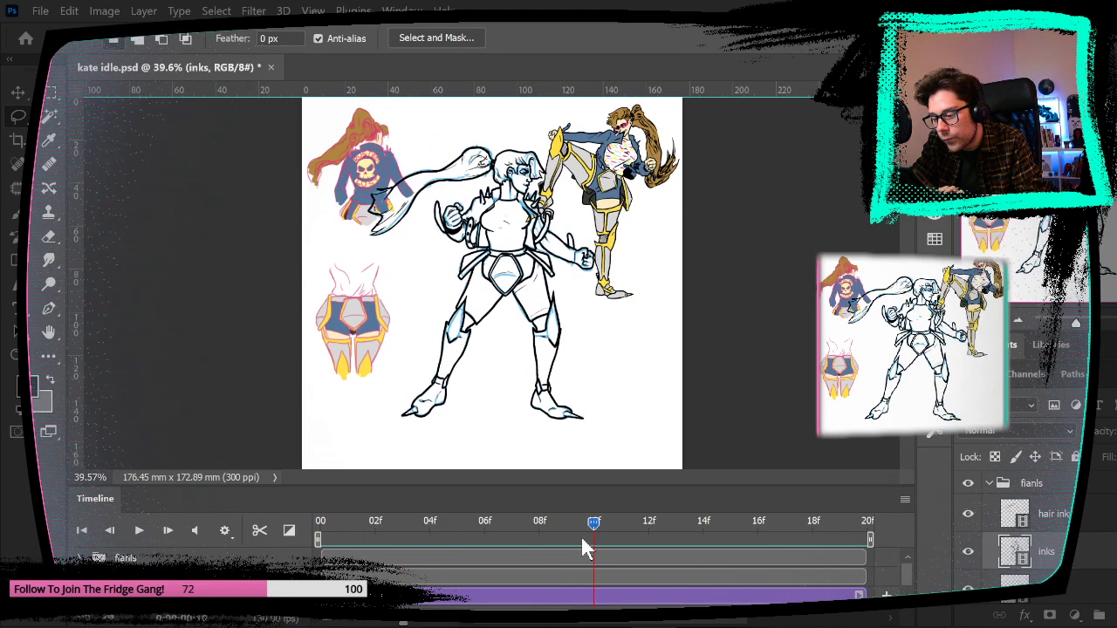
pyautogui.moveTo(616, 540)
pyautogui.mouseDown()
pyautogui.moveTo(707, 538)
pyautogui.moveTo(673, 538)
pyautogui.moveTo(621, 568)
pyautogui.moveTo(663, 552)
pyautogui.moveTo(621, 563)
pyautogui.moveTo(650, 541)
pyautogui.moveTo(618, 563)
pyautogui.mouseUp()
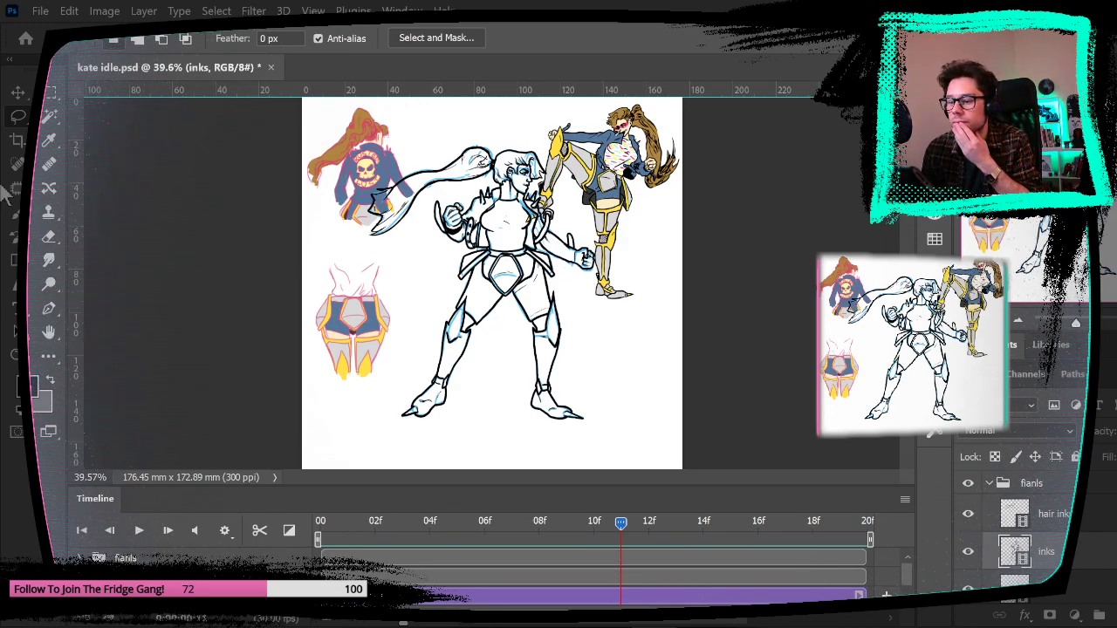
# Step: Copy the character's body inks from frame 11 into frame 12 of the inks layer
pyautogui.moveTo(438, 137)
pyautogui.mouseDown()
pyautogui.moveTo(448, 517)
pyautogui.moveTo(691, 375)
pyautogui.moveTo(661, 104)
pyautogui.moveTo(507, 113)
pyautogui.moveTo(465, 130)
pyautogui.mouseUp()
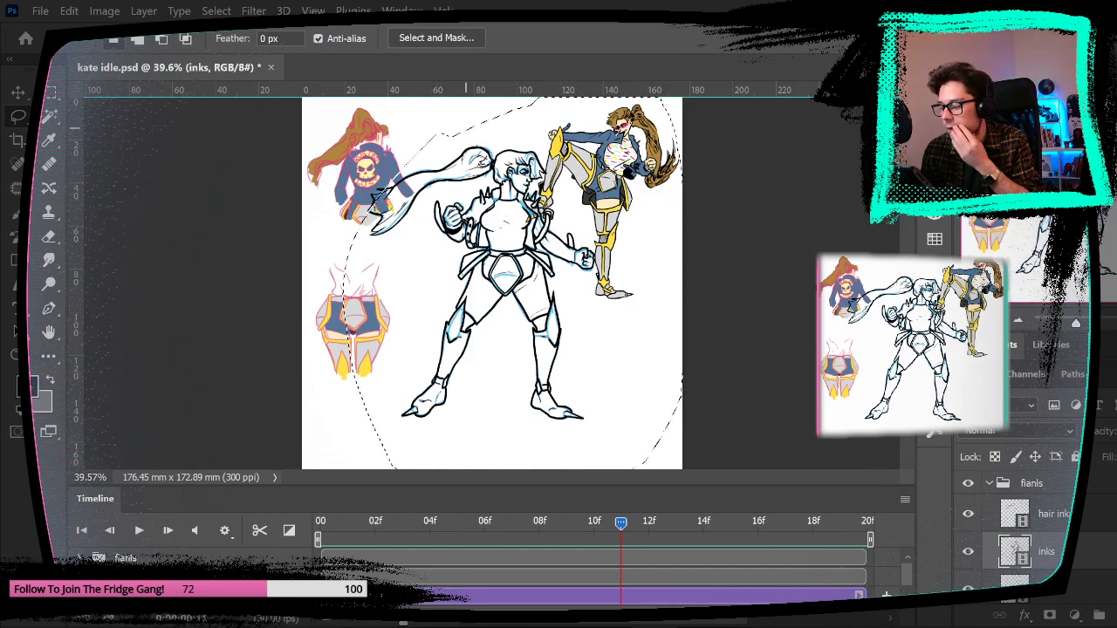
pyautogui.press('Right')
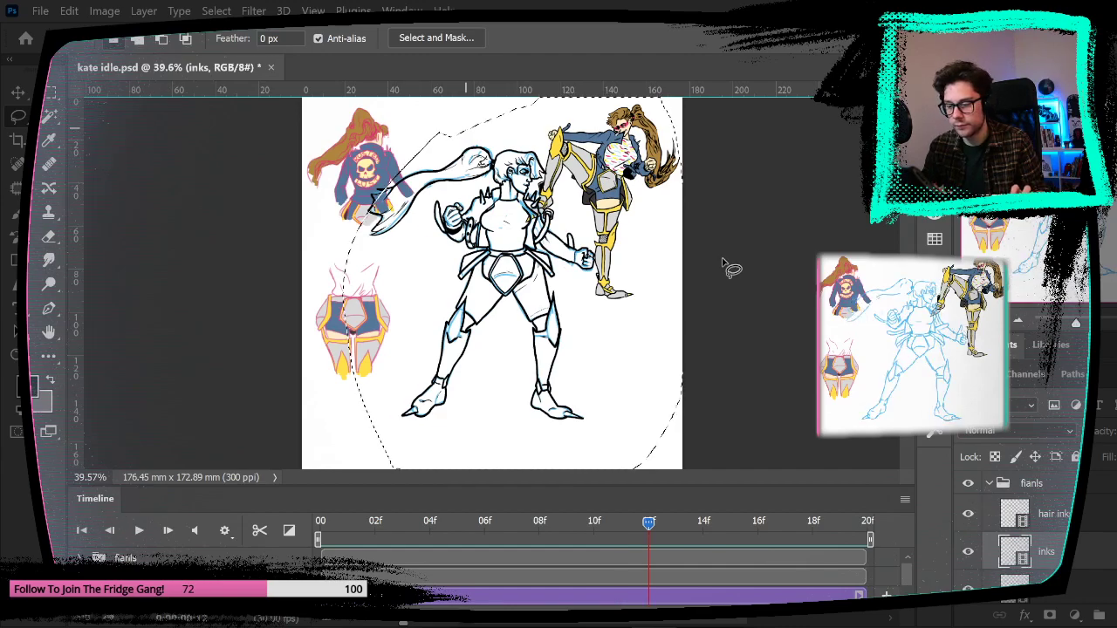
pyautogui.press('Delete')
pyautogui.hotkey('ctrl', 'v')
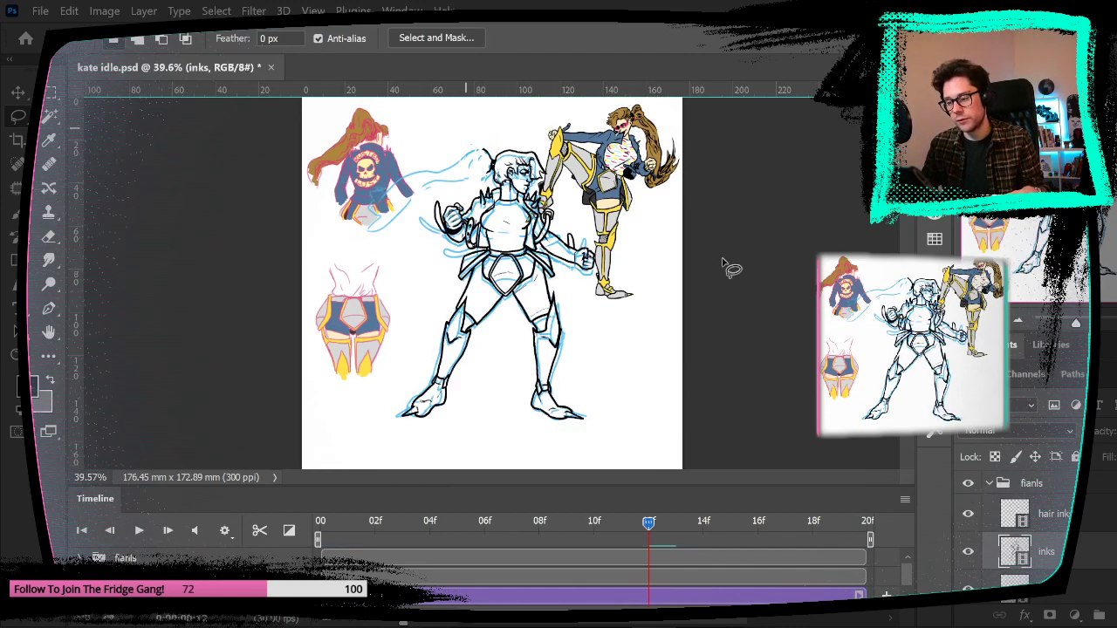
# Step: Select the inked belt, hips and legs below the waist on frame 12 and delete them from the inks layer
pyautogui.press('z')
pyautogui.moveTo(544, 264)
pyautogui.mouseDown()
pyautogui.moveTo(619, 299)
pyautogui.moveTo(541, 218)
pyautogui.moveTo(466, 172)
pyautogui.mouseUp()
pyautogui.press('l')
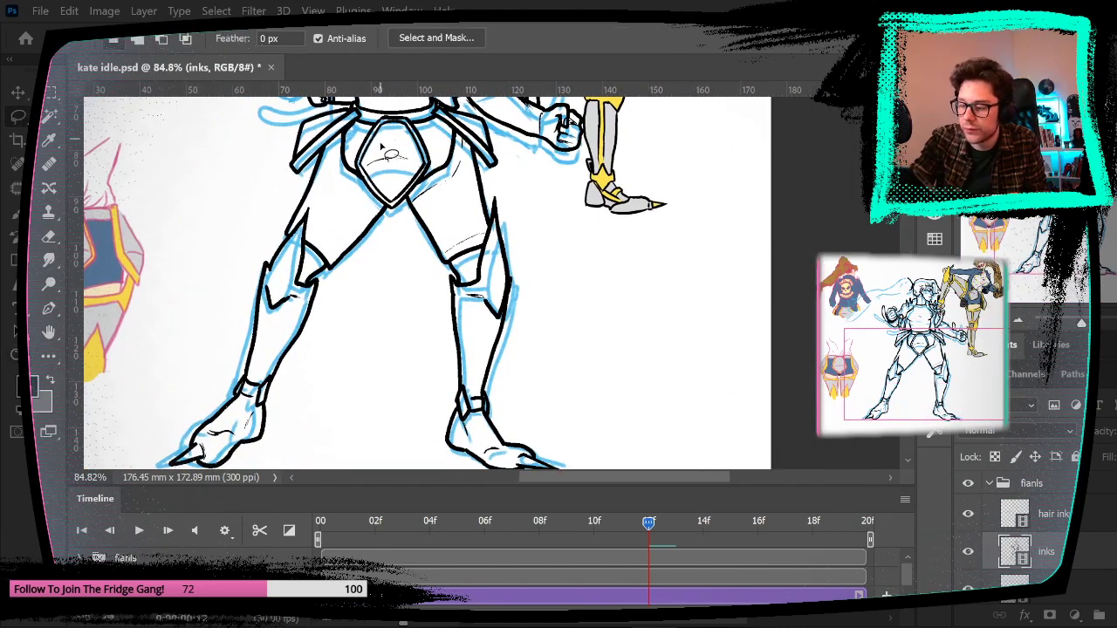
pyautogui.moveTo(562, 280); pyautogui.dragTo(548, 302)
pyautogui.moveTo(259, 279); pyautogui.dragTo(316, 218)
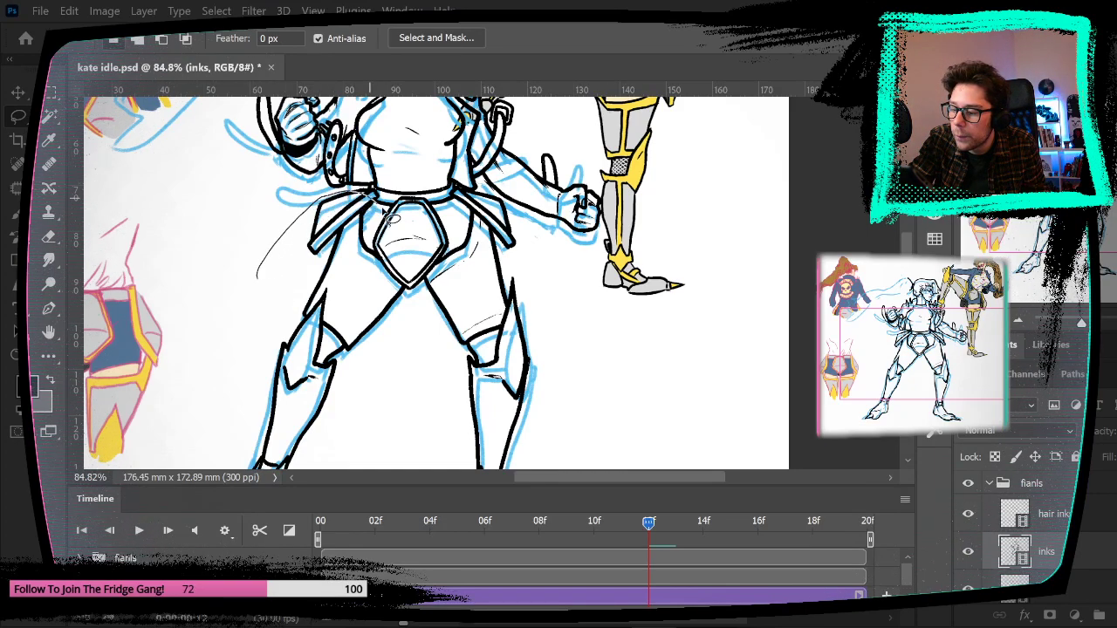
pyautogui.moveTo(447, 216)
pyautogui.mouseDown()
pyautogui.moveTo(502, 203)
pyautogui.moveTo(547, 270)
pyautogui.moveTo(551, 453)
pyautogui.moveTo(262, 278)
pyautogui.mouseUp()
pyautogui.moveTo(565, 402); pyautogui.dragTo(556, 242)
pyautogui.moveTo(462, 228)
pyautogui.mouseDown()
pyautogui.moveTo(180, 428)
pyautogui.moveTo(424, 242)
pyautogui.moveTo(385, 191)
pyautogui.mouseUp()
pyautogui.press('Delete')
# Step: Select the remaining upper-body inks and shift them slightly down to line up with the blue sketch, leaving nothing selected
pyautogui.moveTo(588, 247); pyautogui.dragTo(614, 406)
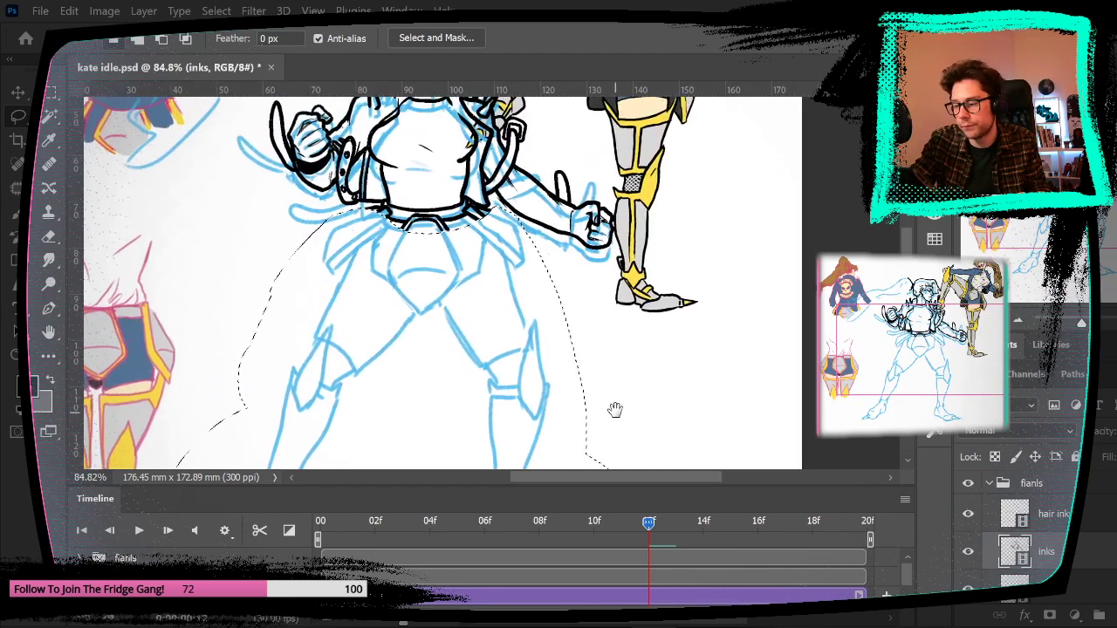
pyautogui.moveTo(541, 297); pyautogui.dragTo(527, 393)
pyautogui.moveTo(515, 337); pyautogui.dragTo(512, 369)
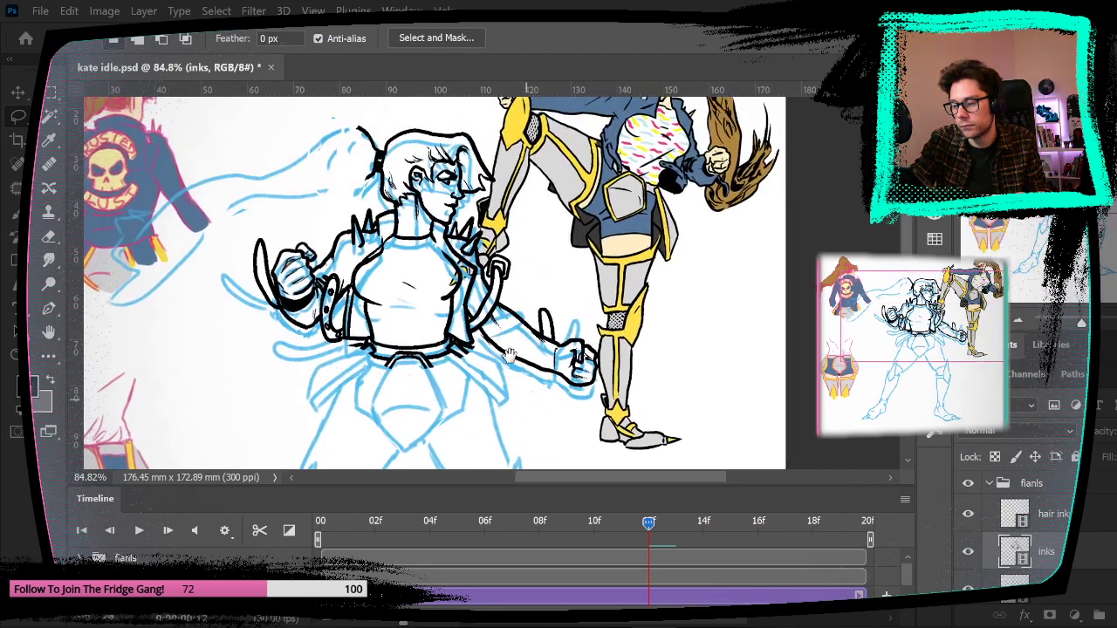
pyautogui.moveTo(346, 153)
pyautogui.mouseDown()
pyautogui.moveTo(345, 422)
pyautogui.moveTo(647, 357)
pyautogui.moveTo(603, 208)
pyautogui.moveTo(349, 153)
pyautogui.mouseUp()
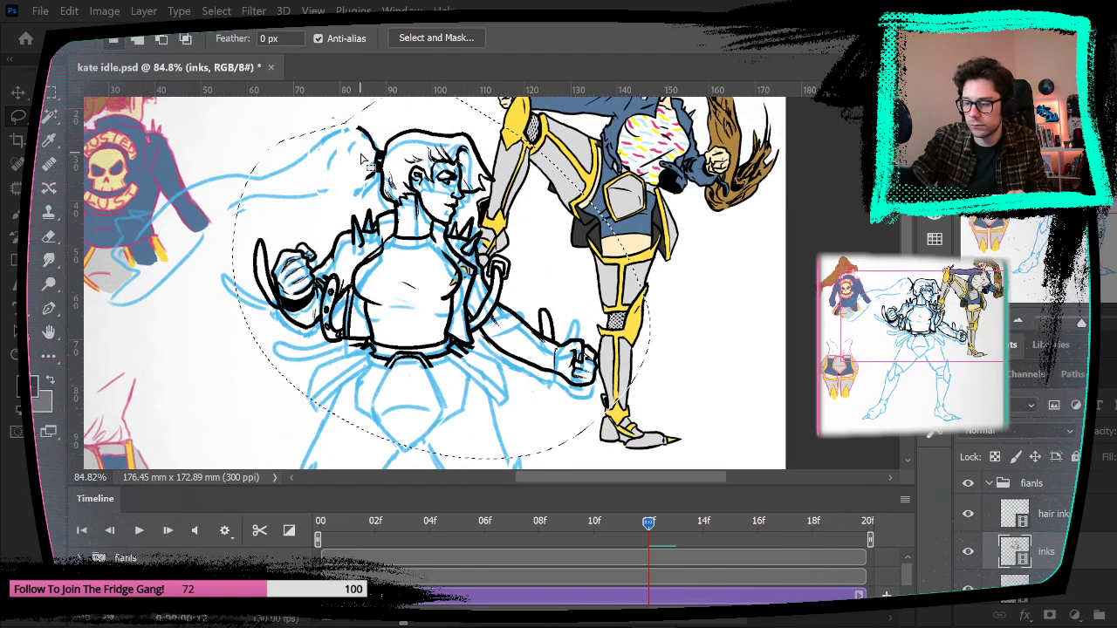
pyautogui.hotkey('ctrl', 't')
pyautogui.press('Escape')
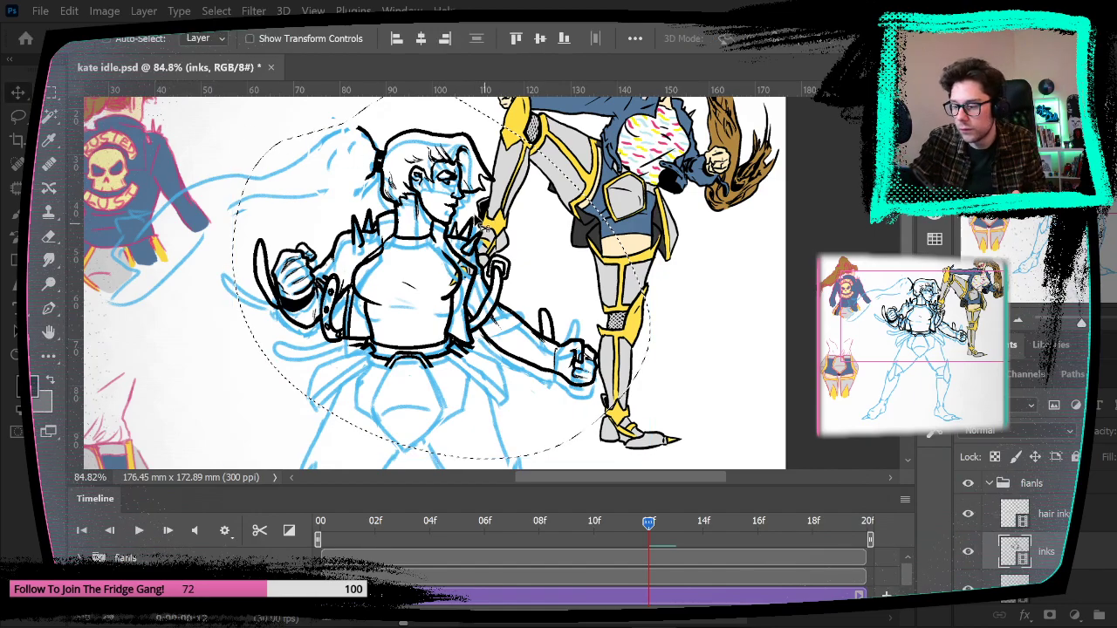
pyautogui.moveTo(468, 175)
pyautogui.mouseDown()
pyautogui.moveTo(470, 193)
pyautogui.moveTo(493, 193)
pyautogui.mouseUp()
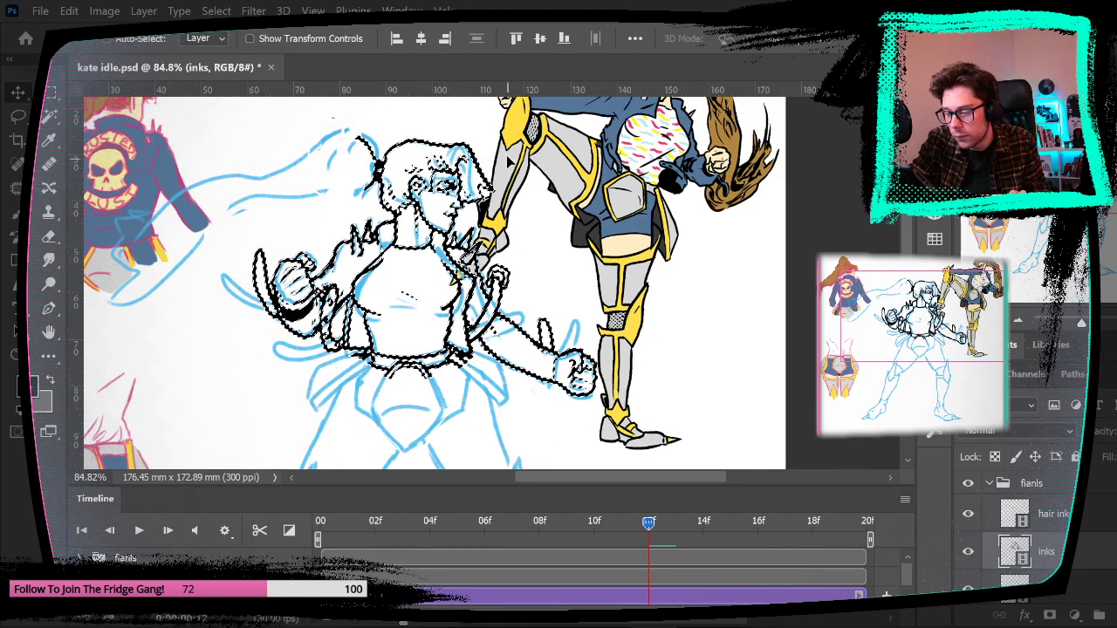
pyautogui.press('m')
pyautogui.click(201, 151)
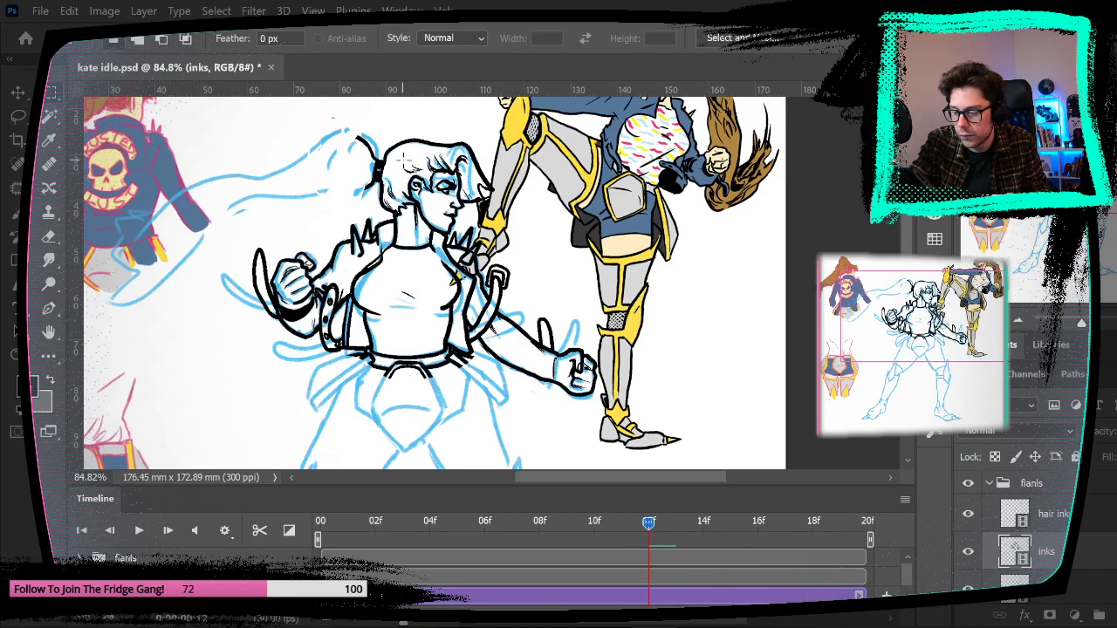
# Step: Delete the inks of the raised fist and the curved strap beside it on frame 12, then clear the selection
pyautogui.press('z')
pyautogui.moveTo(352, 299); pyautogui.dragTo(405, 325)
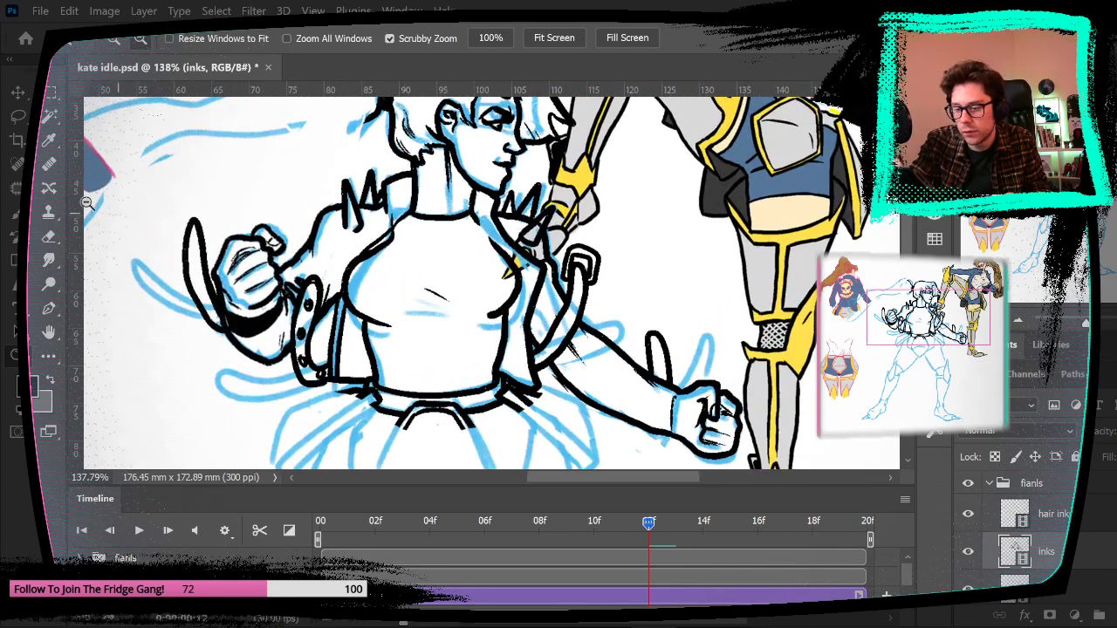
pyautogui.click(45, 119)
pyautogui.moveTo(293, 185)
pyautogui.mouseDown()
pyautogui.moveTo(303, 202)
pyautogui.moveTo(299, 290)
pyautogui.moveTo(246, 417)
pyautogui.moveTo(179, 175)
pyautogui.mouseUp()
pyautogui.press('Delete')
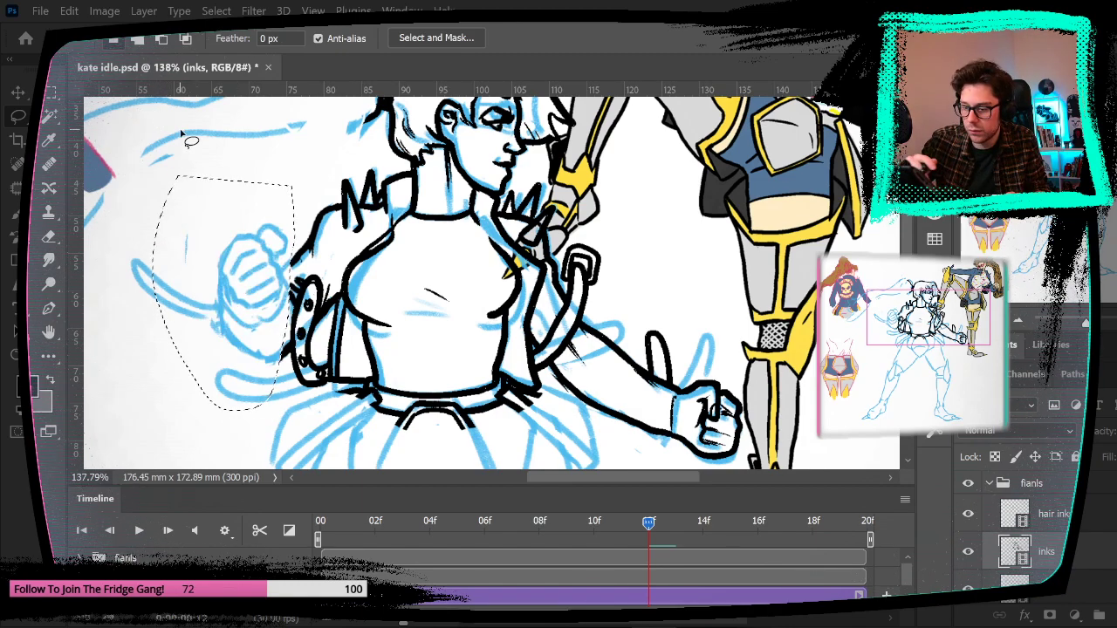
pyautogui.hotkey('ctrl', 'd')
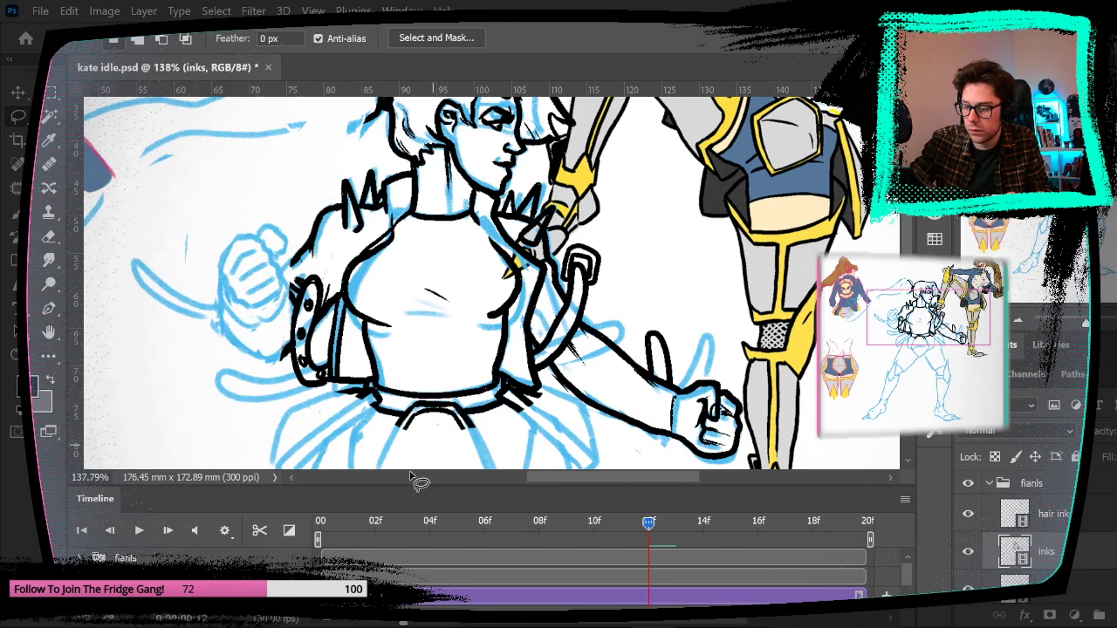
# Step: Copy the inked raised fist and cuff from frame 1 and paste them into frame 12
pyautogui.click(346, 526)
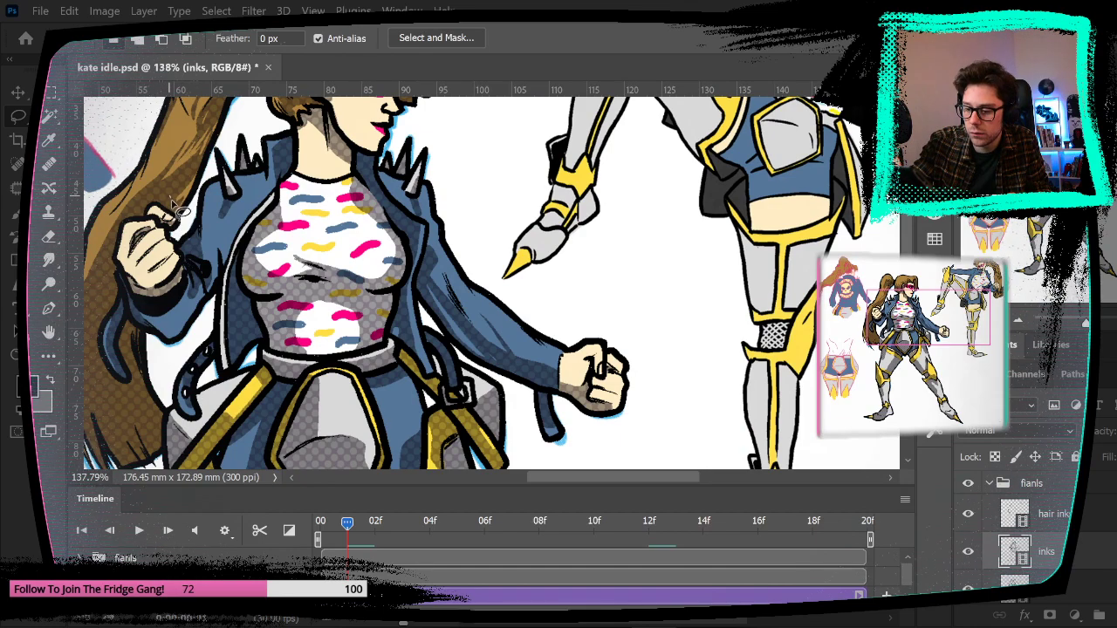
pyautogui.moveTo(185, 246)
pyautogui.mouseDown()
pyautogui.moveTo(198, 340)
pyautogui.moveTo(179, 364)
pyautogui.moveTo(138, 338)
pyautogui.mouseUp()
pyautogui.moveTo(118, 232); pyautogui.dragTo(178, 151)
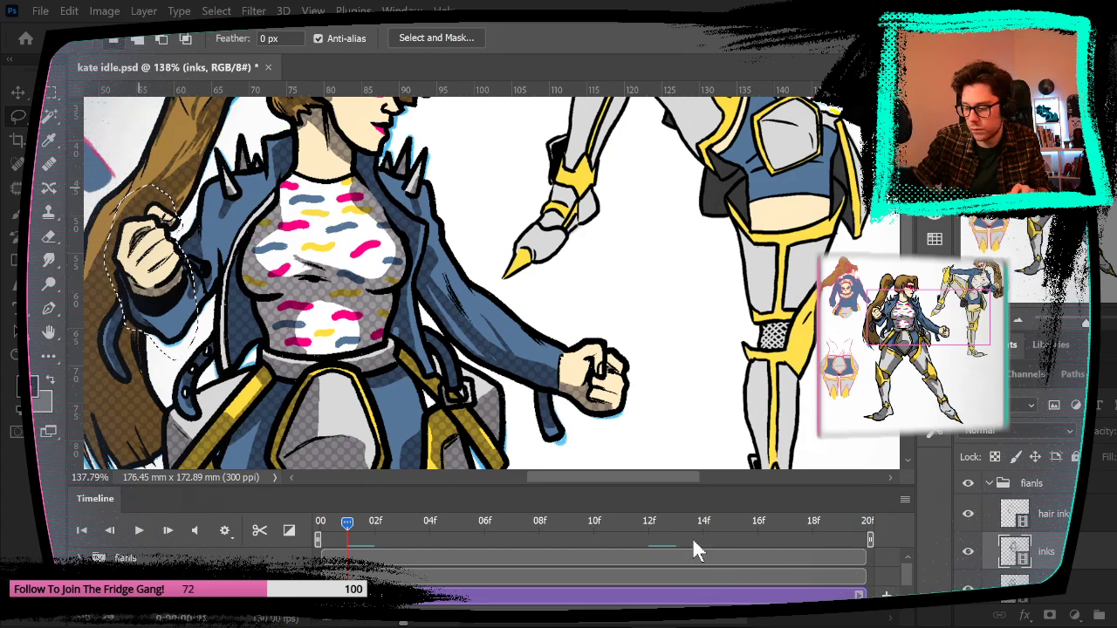
pyautogui.click(650, 524)
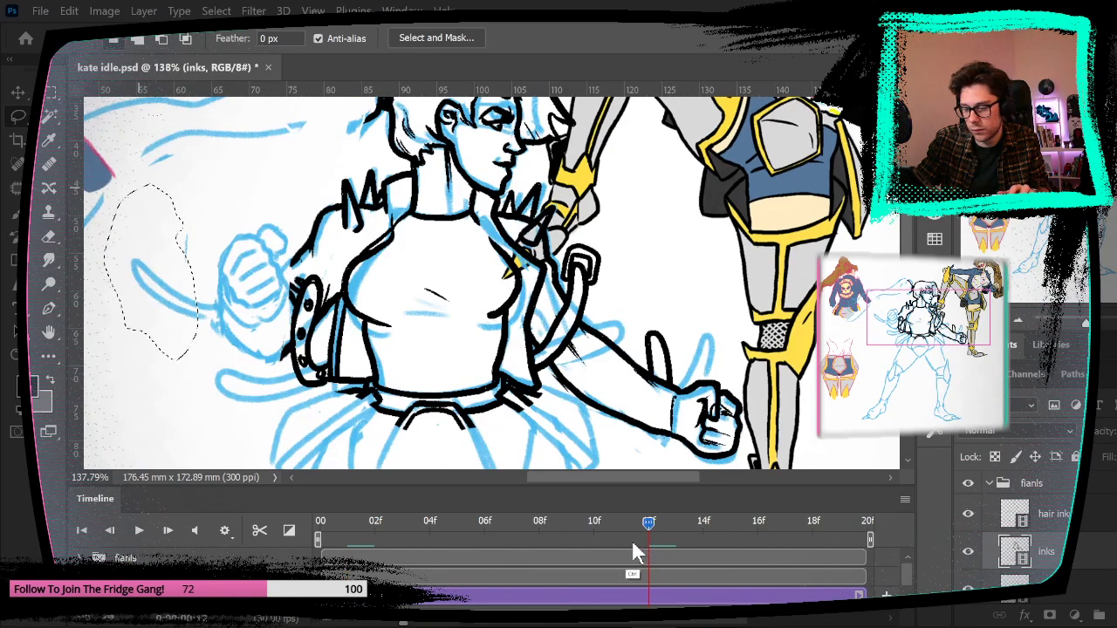
pyautogui.hotkey('ctrl', 'v')
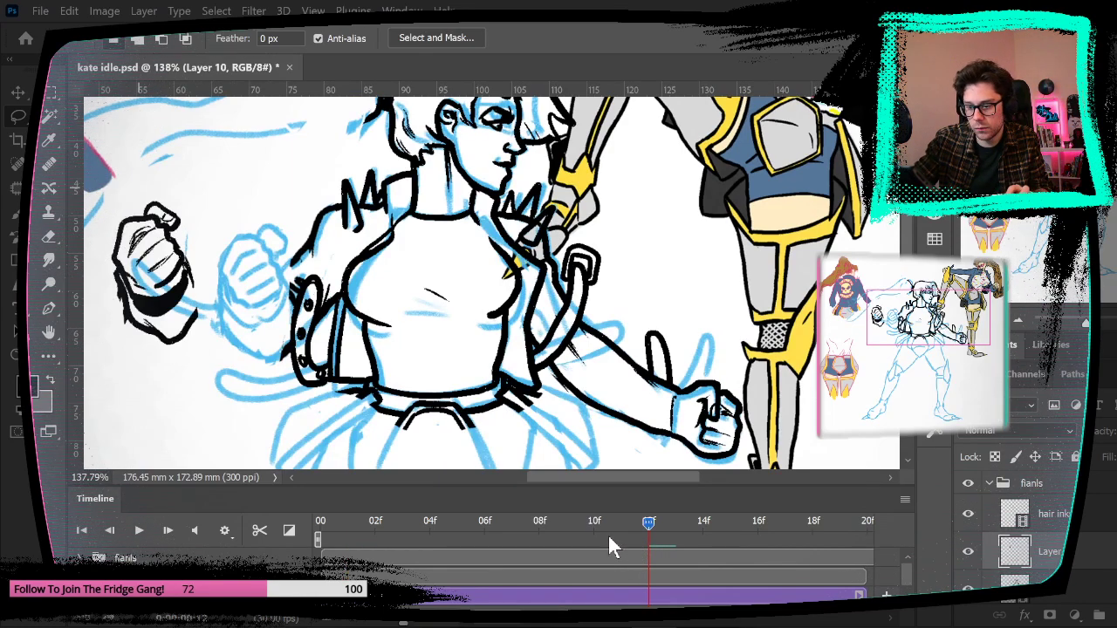
# Step: Position the pasted fist over its blue sketch, rotate it 7.58° and merge it into the inks layer
pyautogui.click(50, 238)
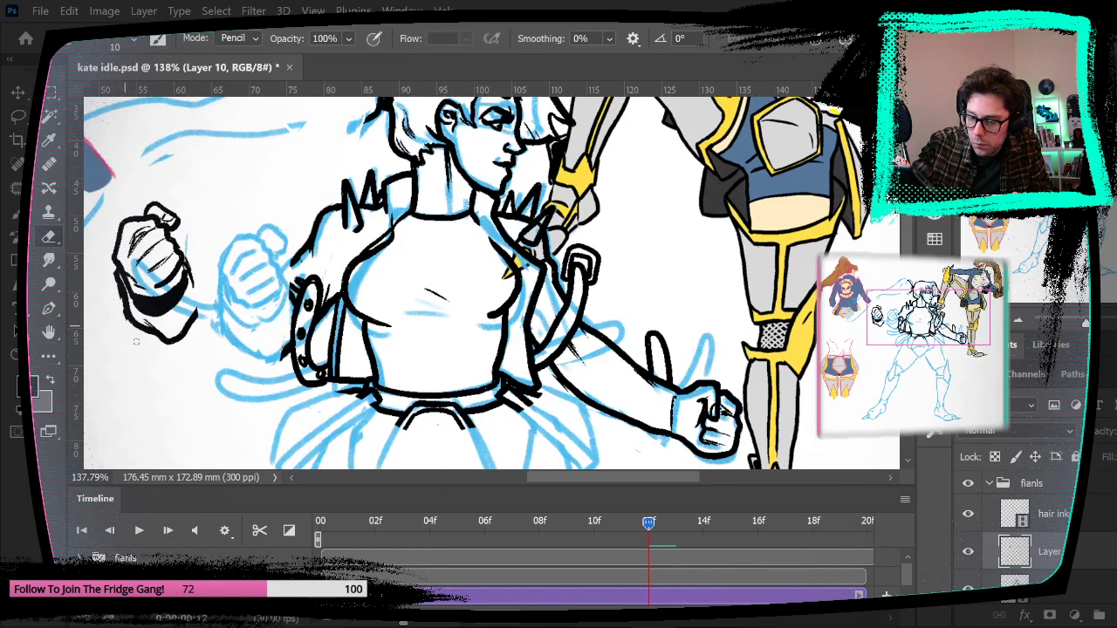
pyautogui.press('v')
pyautogui.moveTo(155, 254)
pyautogui.mouseDown()
pyautogui.moveTo(257, 254)
pyautogui.moveTo(250, 272)
pyautogui.moveTo(262, 267)
pyautogui.moveTo(272, 285)
pyautogui.moveTo(264, 244)
pyautogui.mouseUp()
pyautogui.hotkey('ctrl', 't')
pyautogui.moveTo(337, 155); pyautogui.dragTo(349, 166)
pyautogui.press('Return')
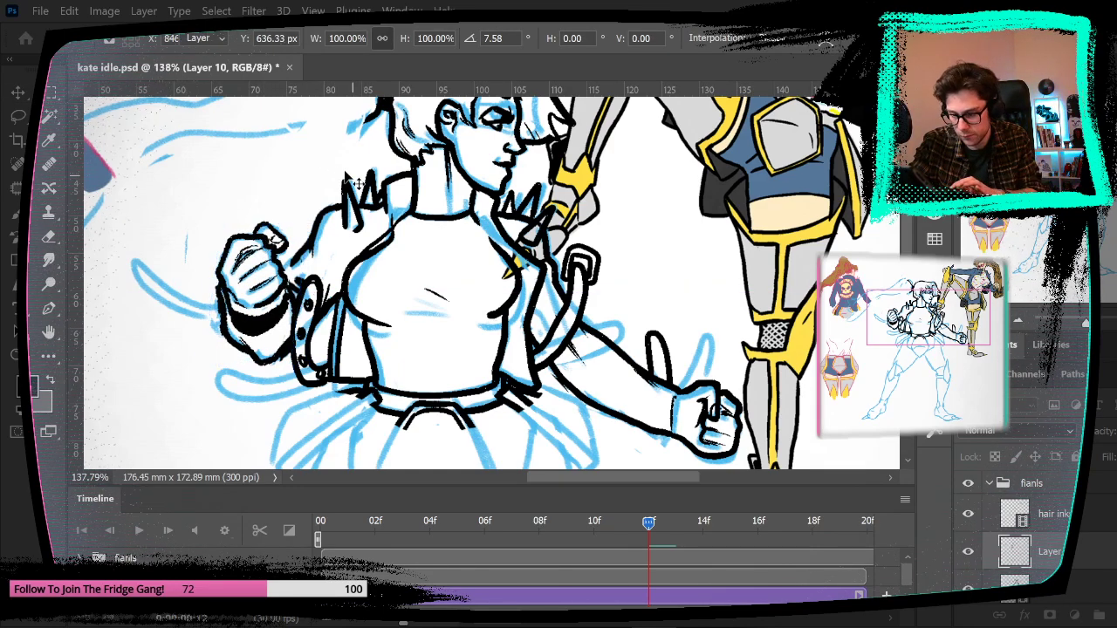
pyautogui.press('e')
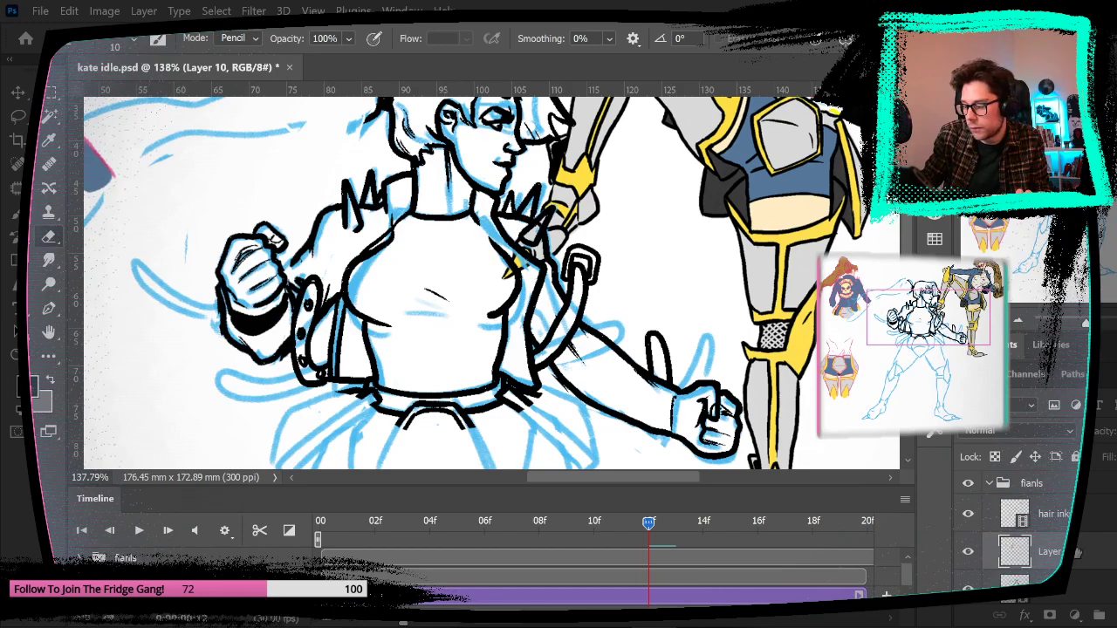
pyautogui.hotkey('ctrl', 'e')
# Step: Erase the old studded strap inks between the raised fist's forearm and the jacket edge
pyautogui.moveTo(285, 331)
pyautogui.mouseDown()
pyautogui.moveTo(284, 363)
pyautogui.moveTo(308, 278)
pyautogui.moveTo(293, 323)
pyautogui.mouseUp()
pyautogui.moveTo(309, 276); pyautogui.dragTo(321, 331)
pyautogui.moveTo(324, 283); pyautogui.dragTo(320, 325)
pyautogui.moveTo(316, 354); pyautogui.dragTo(314, 384)
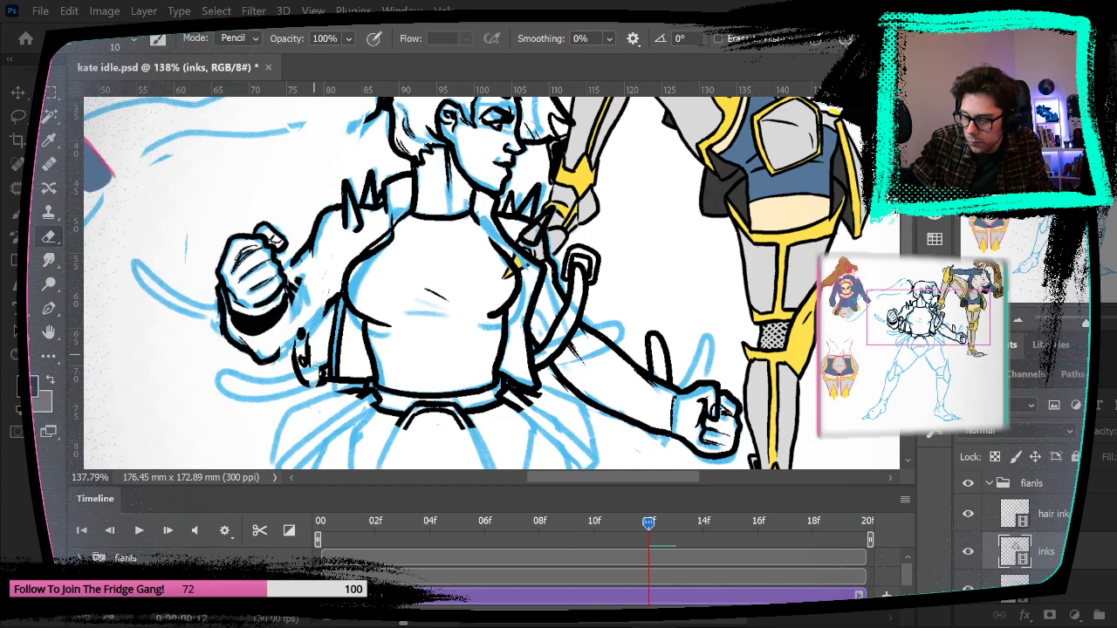
pyautogui.moveTo(305, 330); pyautogui.dragTo(293, 384)
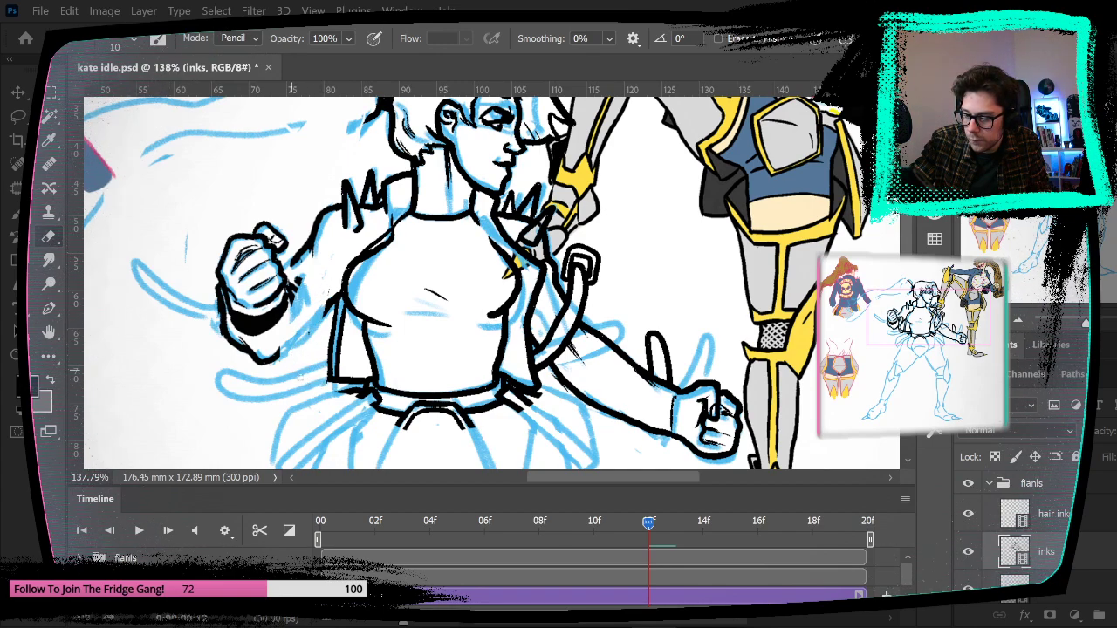
# Step: Ink the underside of the raised forearm up to the jacket and brush in the sleeve folds near the wrist
pyautogui.press('b')
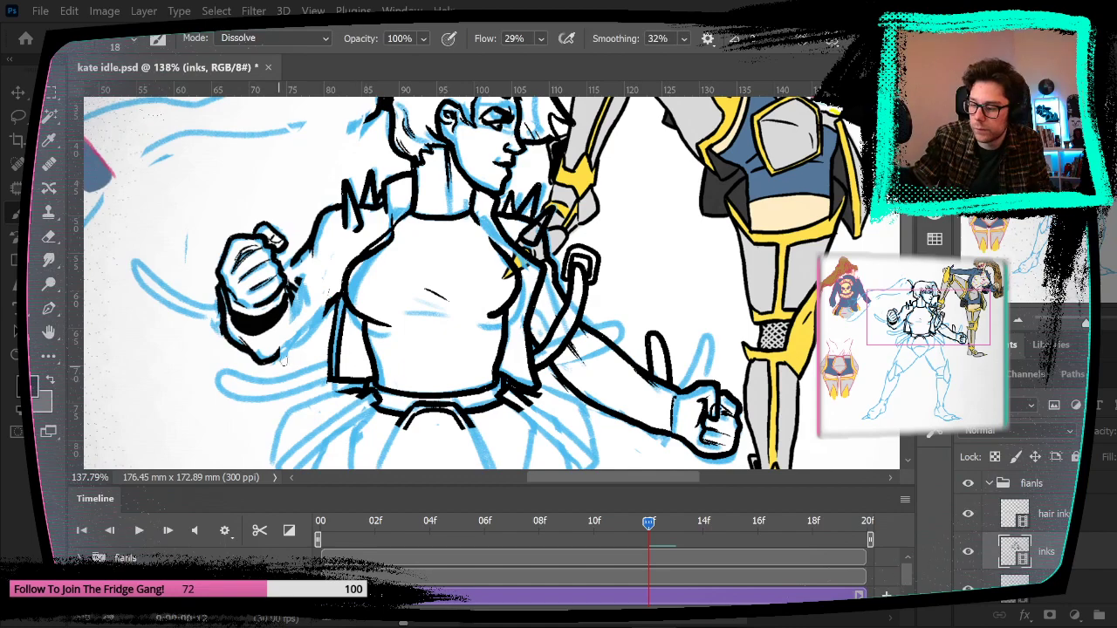
pyautogui.moveTo(275, 355); pyautogui.dragTo(330, 307)
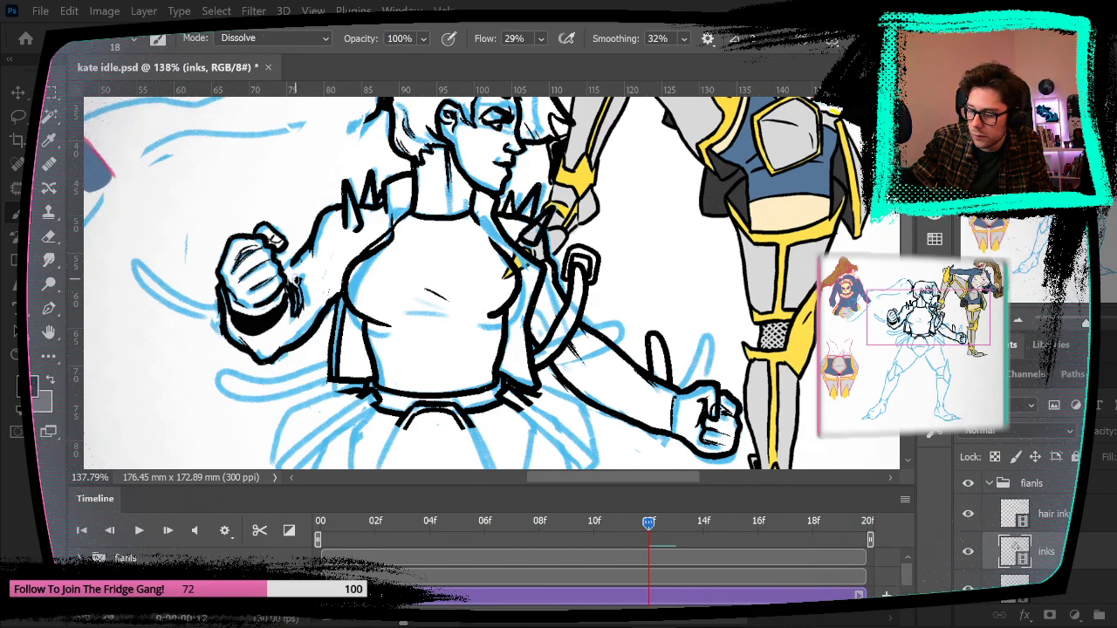
pyautogui.moveTo(303, 277)
pyautogui.mouseDown()
pyautogui.moveTo(307, 318)
pyautogui.moveTo(286, 339)
pyautogui.mouseUp()
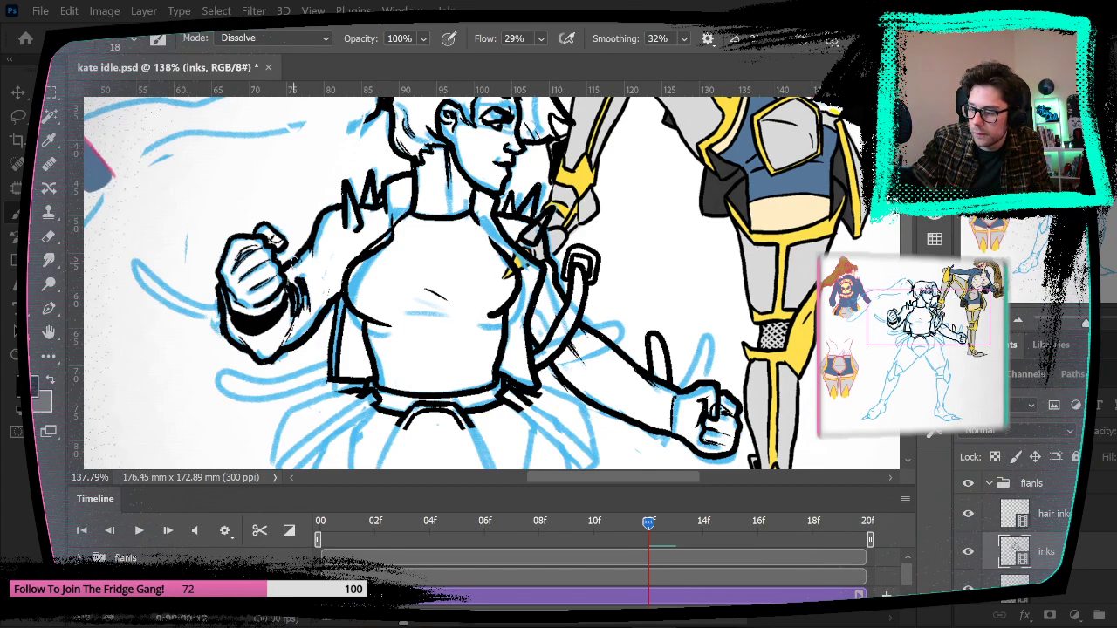
# Step: Ink the curved strap trailing outward behind the raised fist, following the blue sketch
pyautogui.moveTo(568, 314); pyautogui.dragTo(496, 331)
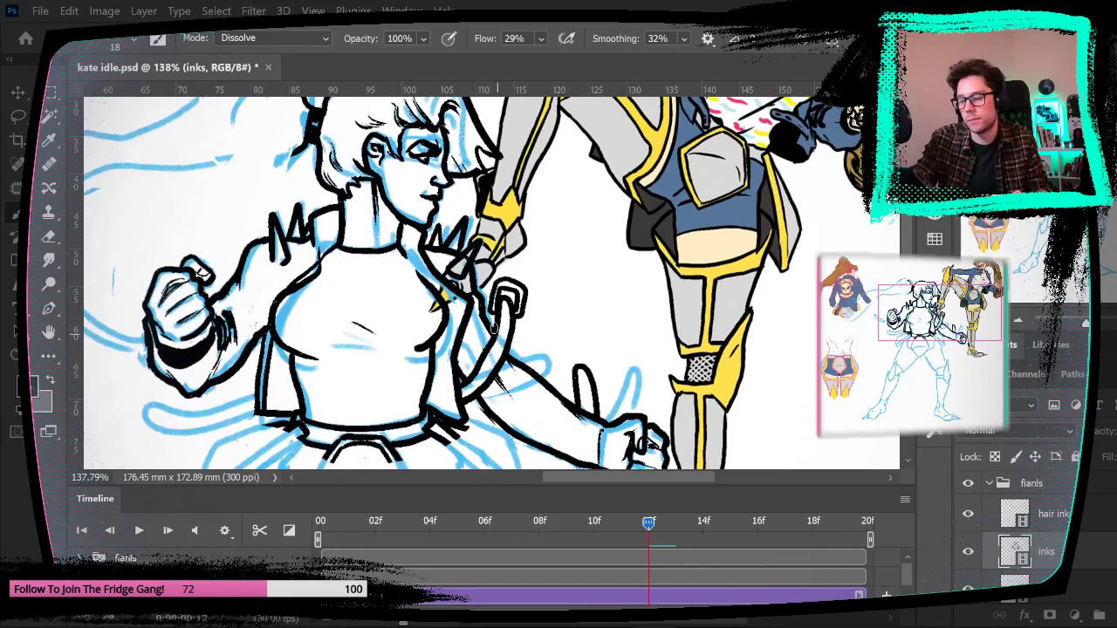
pyautogui.press('e')
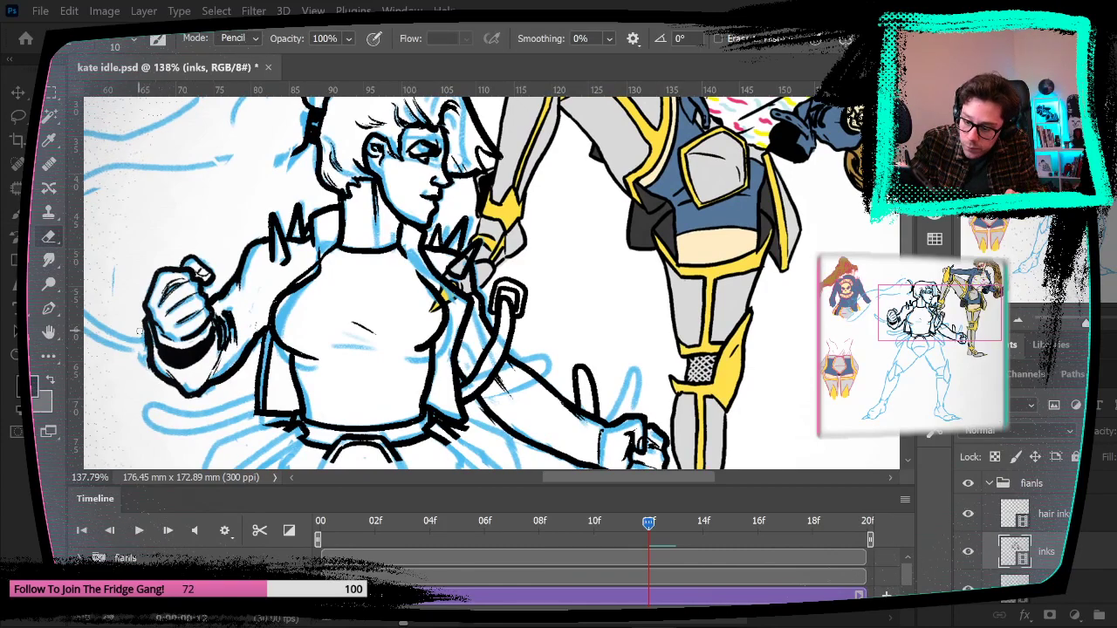
pyautogui.press('b')
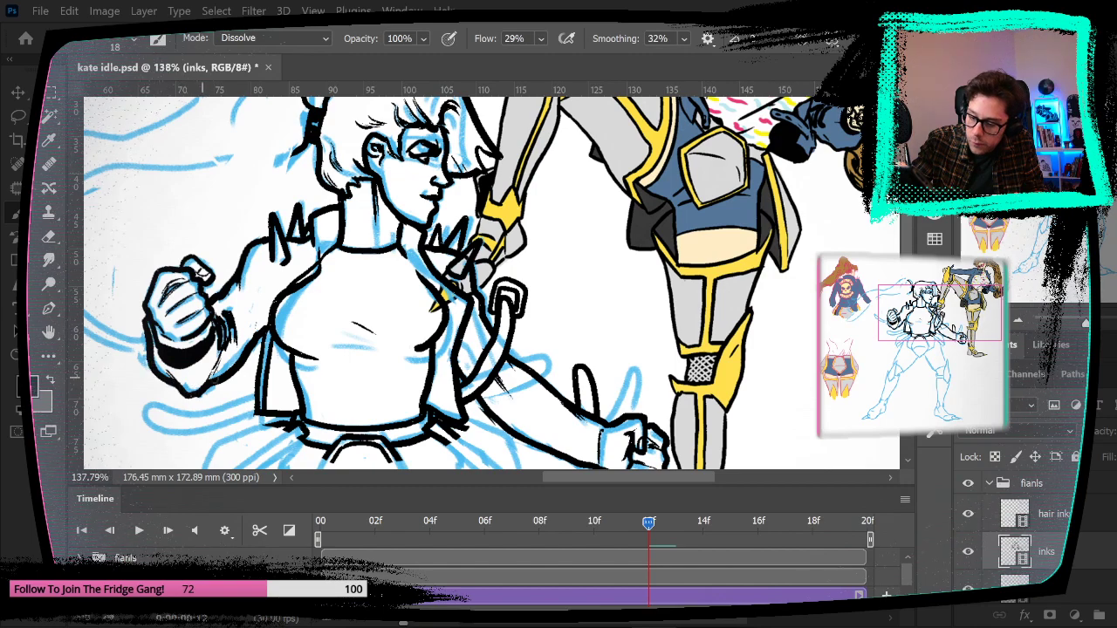
pyautogui.hscroll(-3, 271, 417)
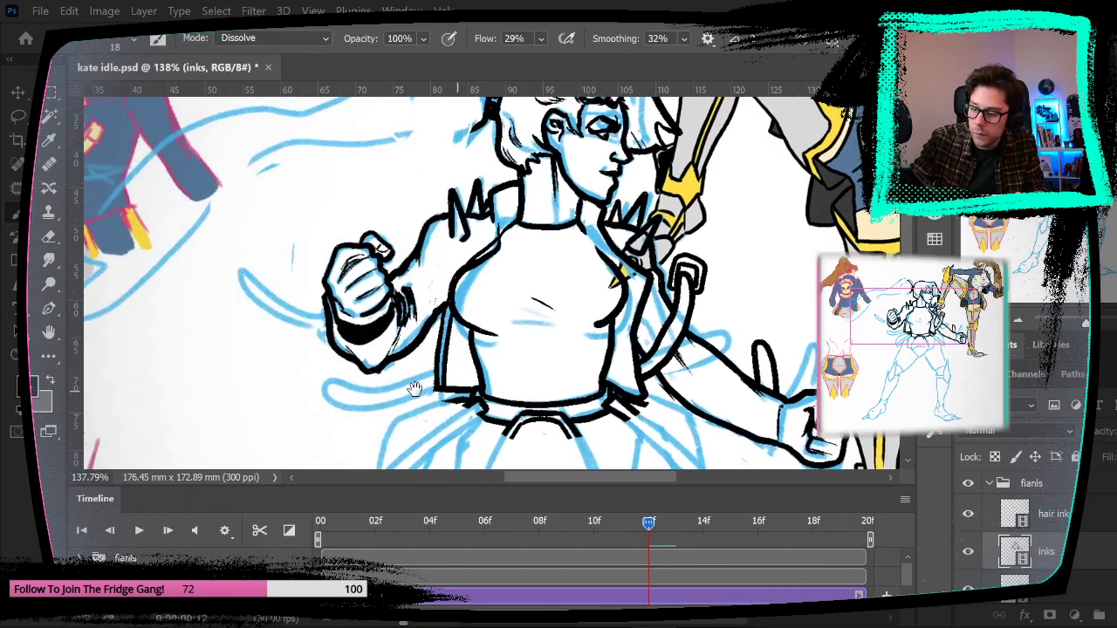
pyautogui.moveTo(328, 315)
pyautogui.mouseDown()
pyautogui.moveTo(248, 271)
pyautogui.moveTo(273, 315)
pyautogui.moveTo(330, 330)
pyautogui.mouseUp()
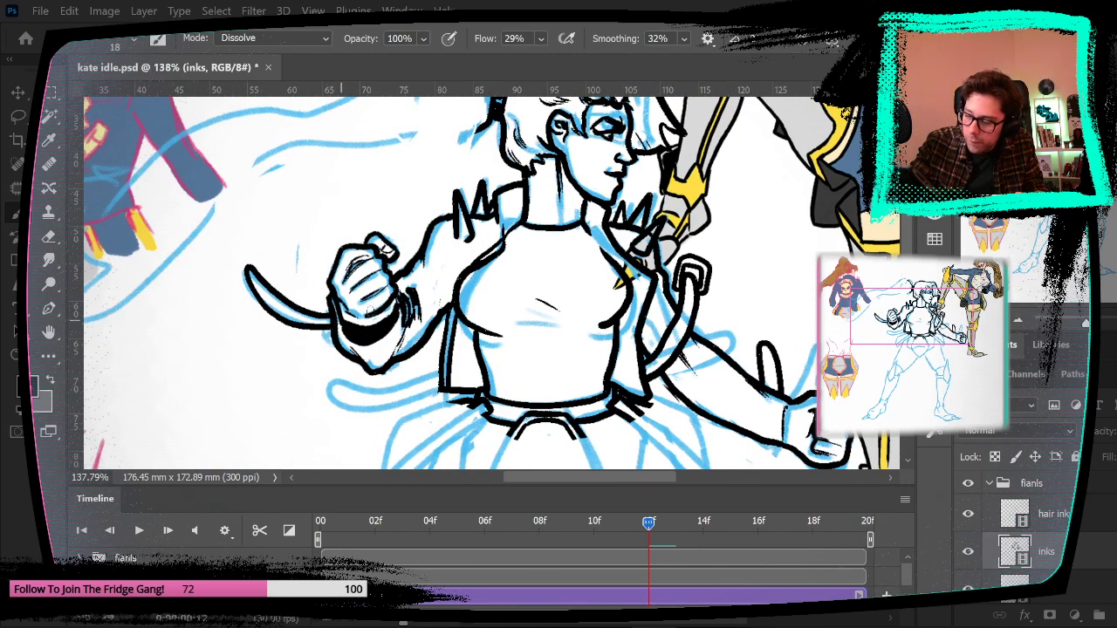
# Step: Erase the inked bust and side outlines of the torso inside the open jacket on frame 12
pyautogui.hscroll(3, 436, 332)
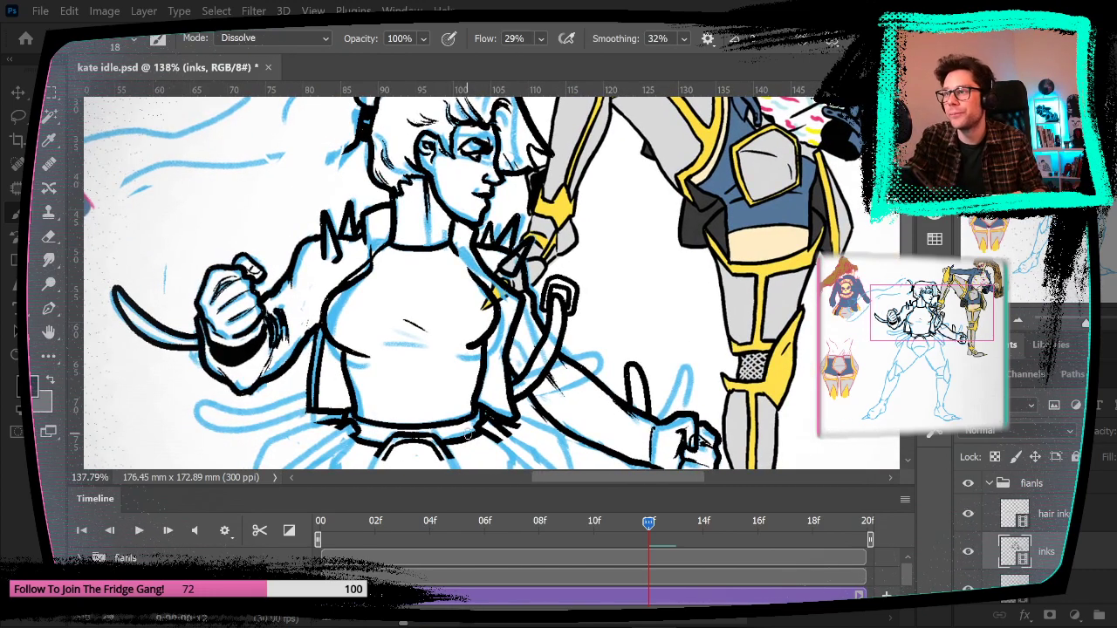
pyautogui.scroll(-3, 488, 305)
pyautogui.hscroll(1, 488, 305)
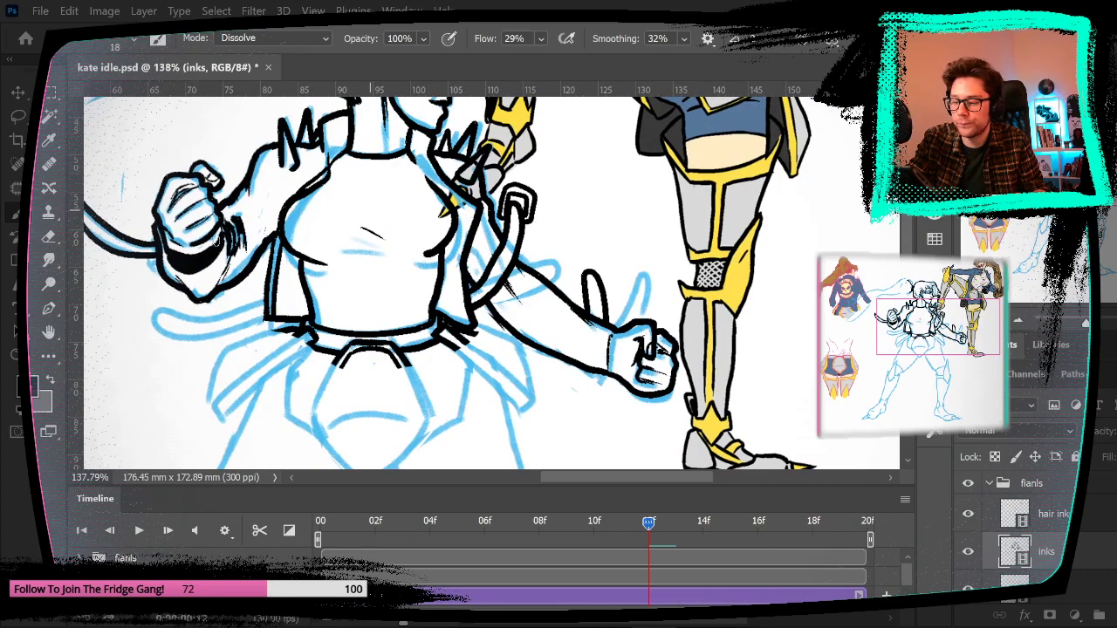
pyautogui.press('e')
pyautogui.moveTo(332, 159)
pyautogui.mouseDown()
pyautogui.moveTo(305, 188)
pyautogui.moveTo(285, 245)
pyautogui.moveTo(301, 277)
pyautogui.moveTo(304, 254)
pyautogui.mouseUp()
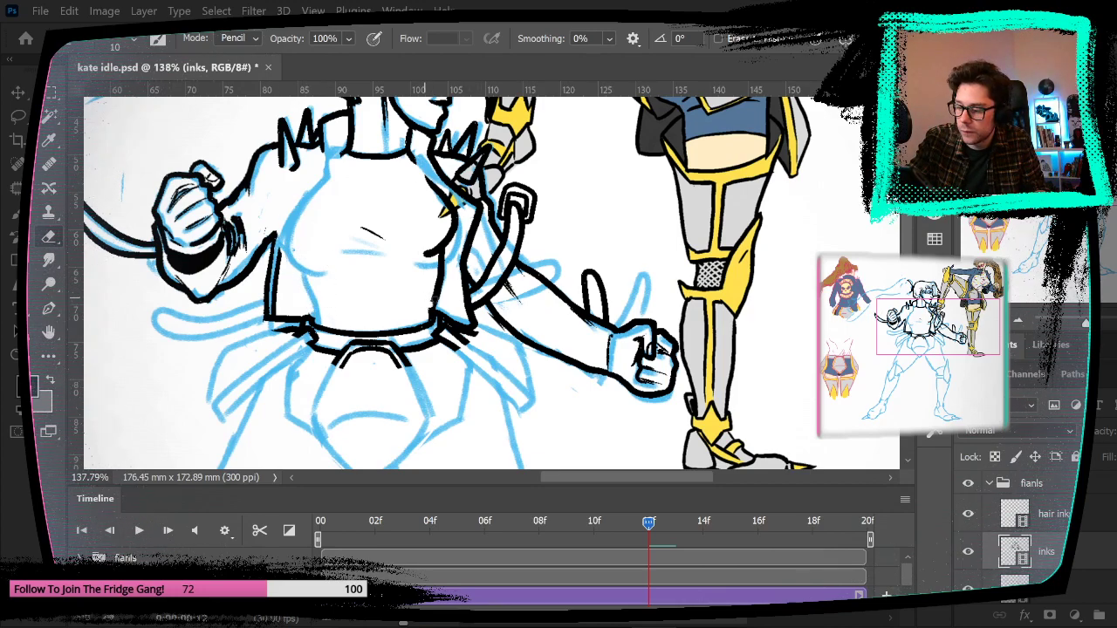
pyautogui.moveTo(441, 247)
pyautogui.mouseDown()
pyautogui.moveTo(447, 195)
pyautogui.moveTo(453, 212)
pyautogui.moveTo(426, 256)
pyautogui.mouseUp()
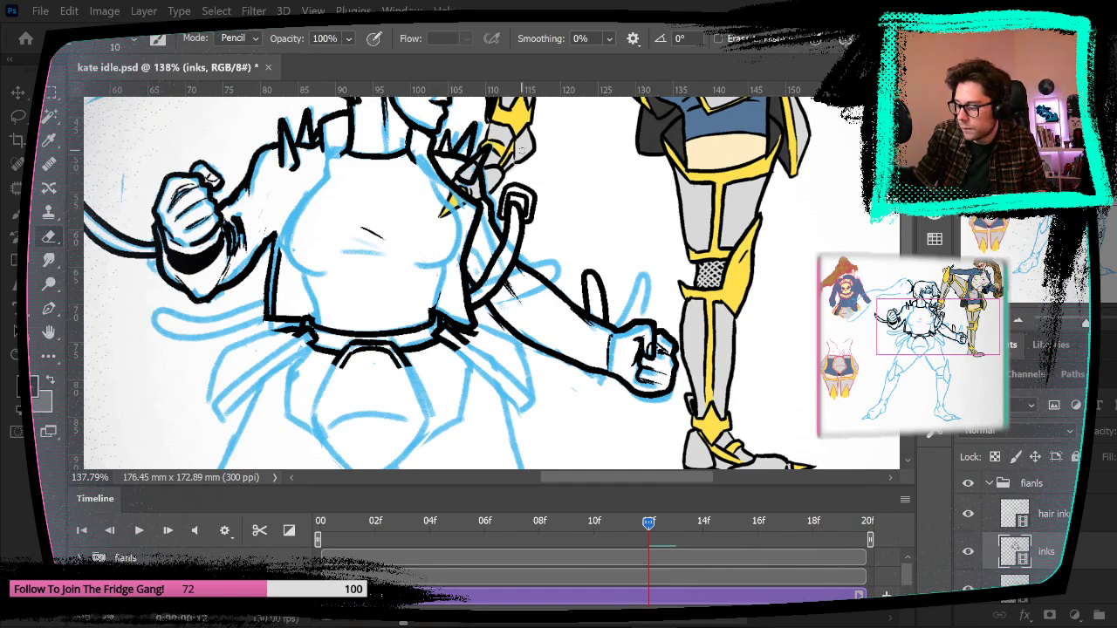
# Step: Hide the coloured reference layer, Layer 5, and erase the leftover crease line in the middle of the chest
pyautogui.scroll(-5, 1034, 541)
pyautogui.scroll(-4, 1003, 532)
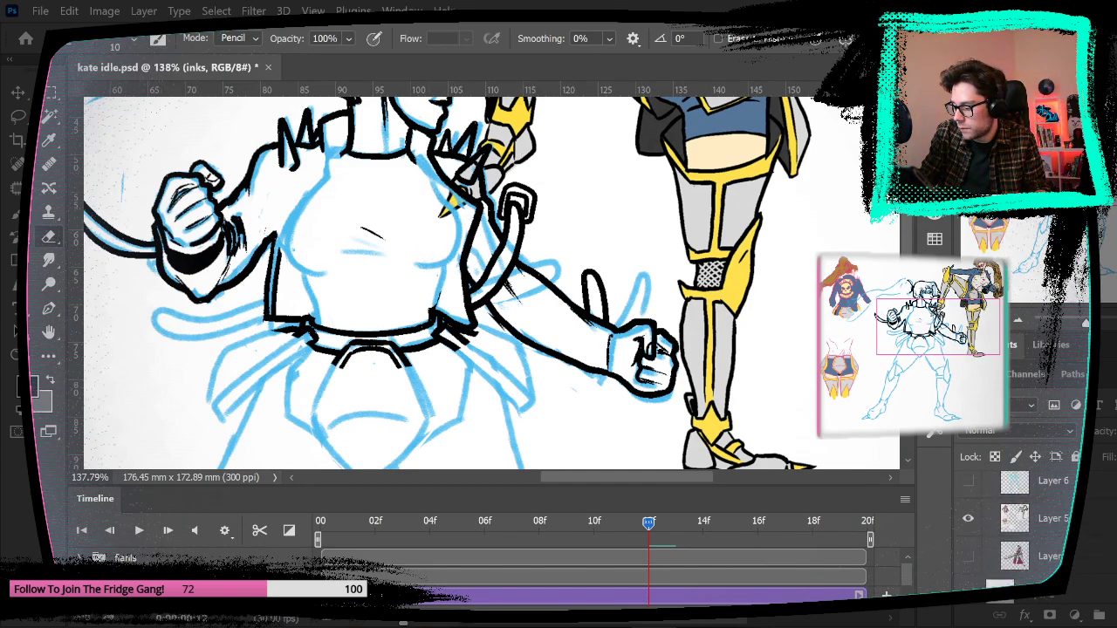
pyautogui.click(968, 510)
pyautogui.scroll(6, 1017, 547)
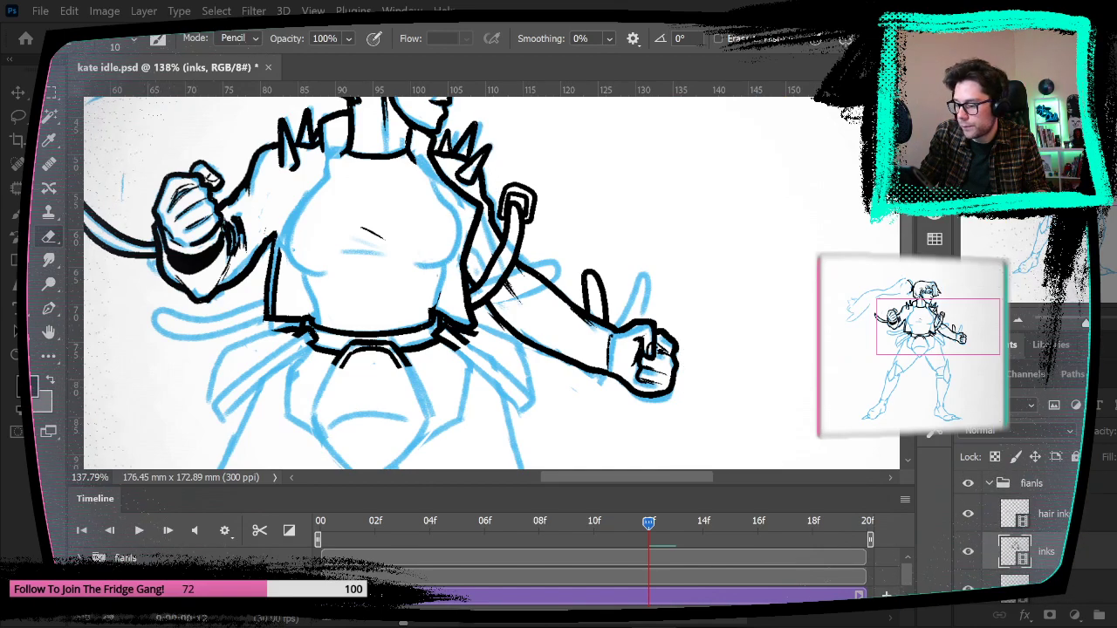
pyautogui.moveTo(383, 235); pyautogui.dragTo(359, 226)
pyautogui.moveTo(612, 276); pyautogui.dragTo(443, 301)
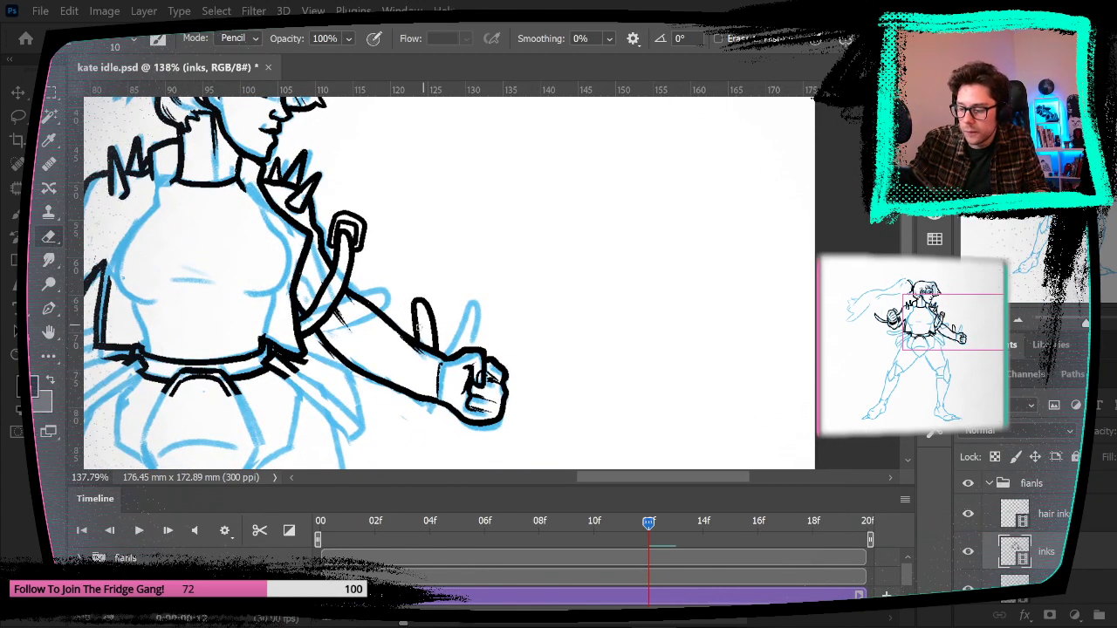
# Step: Erase the misplaced thumb on the extended fist and re-ink it further forward, following the blue sketch
pyautogui.moveTo(426, 305)
pyautogui.mouseDown()
pyautogui.moveTo(429, 316)
pyautogui.moveTo(424, 301)
pyautogui.mouseUp()
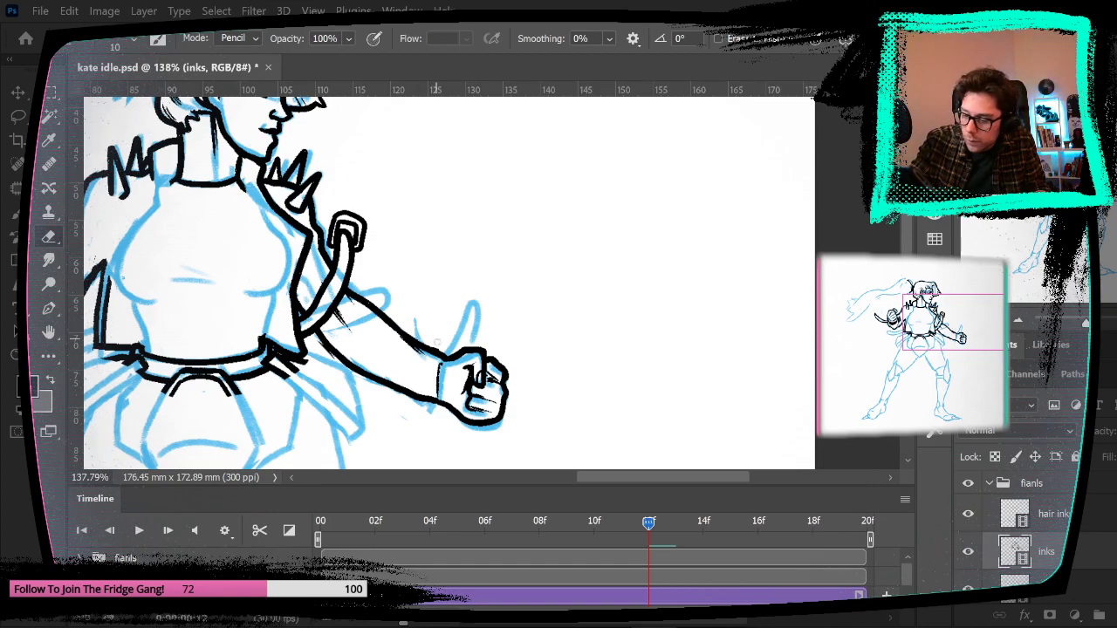
pyautogui.press('b')
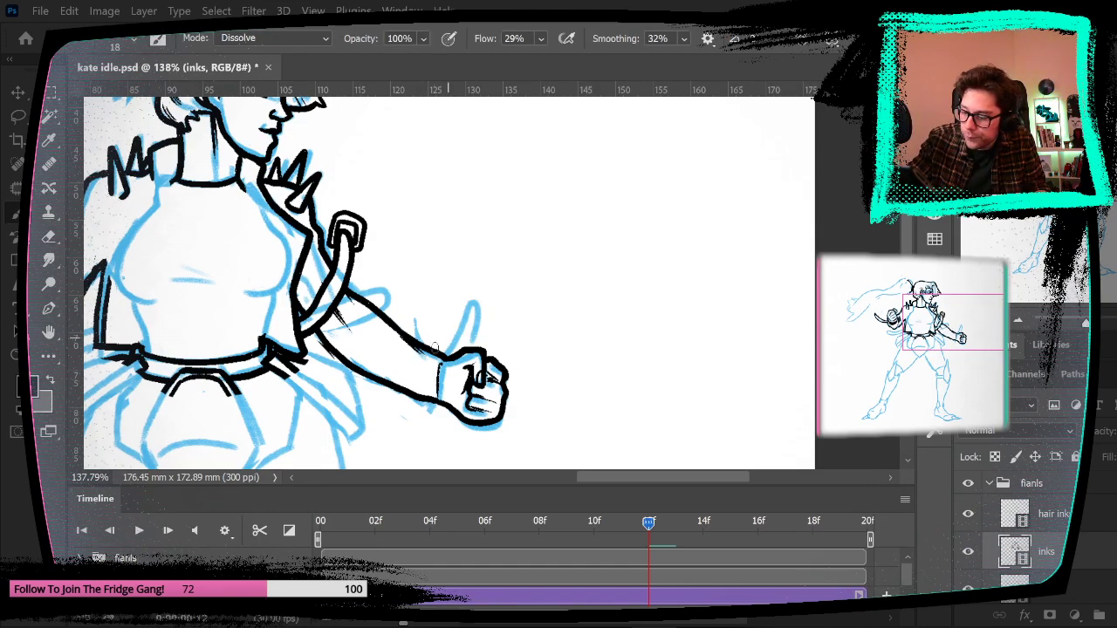
pyautogui.moveTo(441, 360); pyautogui.dragTo(468, 312)
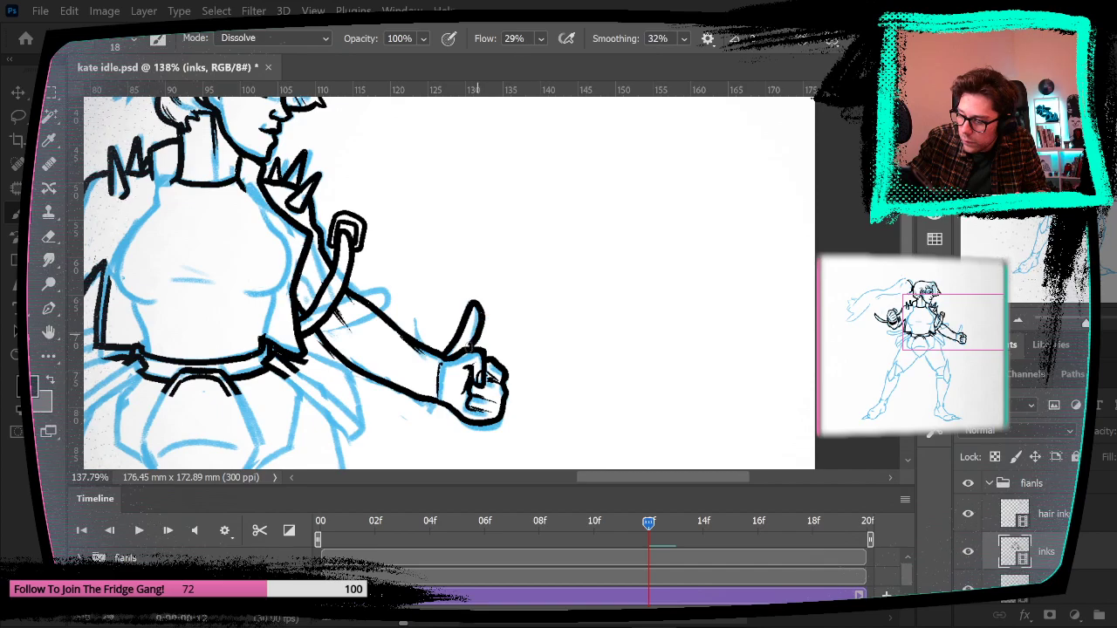
# Step: Erase the old strap and buckle over the extended arm with a size 25 eraser, including the arm line crossing the sketched strap
pyautogui.moveTo(579, 279); pyautogui.dragTo(564, 317)
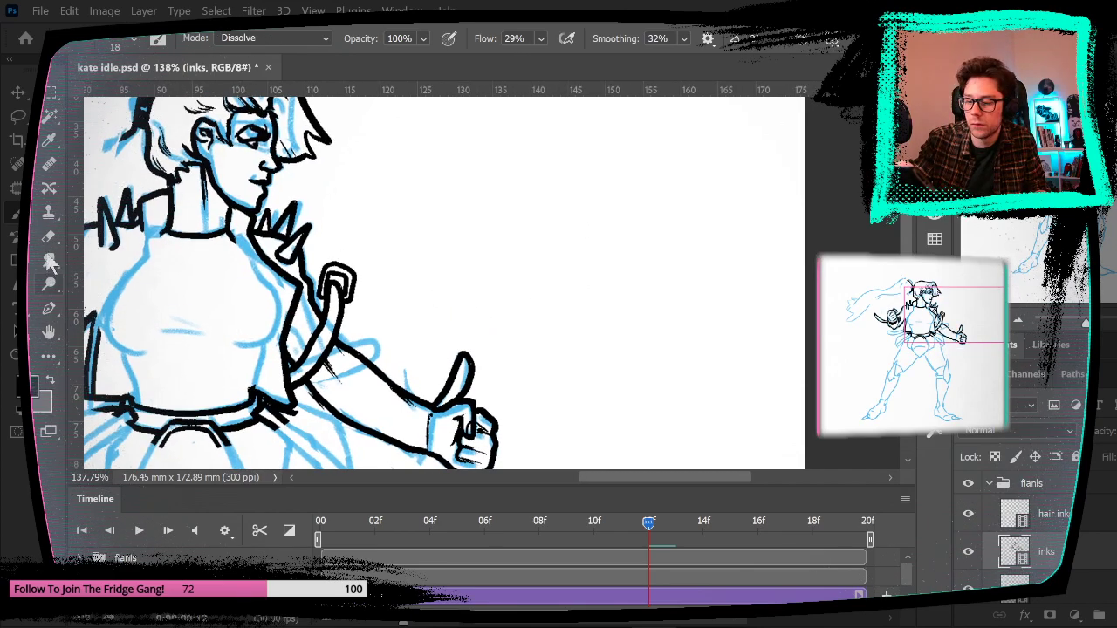
pyautogui.press('e')
pyautogui.moveTo(339, 263)
pyautogui.mouseDown()
pyautogui.moveTo(123, 95)
pyautogui.moveTo(335, 253)
pyautogui.moveTo(336, 302)
pyautogui.moveTo(323, 295)
pyautogui.moveTo(345, 321)
pyautogui.moveTo(298, 379)
pyautogui.moveTo(324, 324)
pyautogui.moveTo(334, 375)
pyautogui.mouseUp()
pyautogui.click(134, 41)
pyautogui.click(120, 94)
pyautogui.click(393, 259)
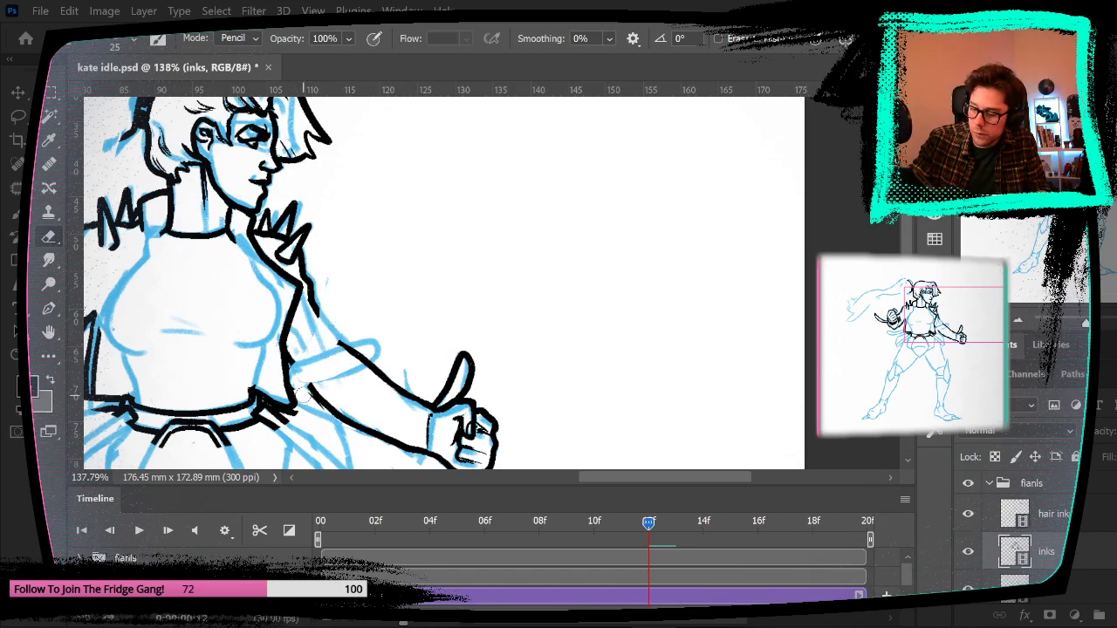
pyautogui.press('b')
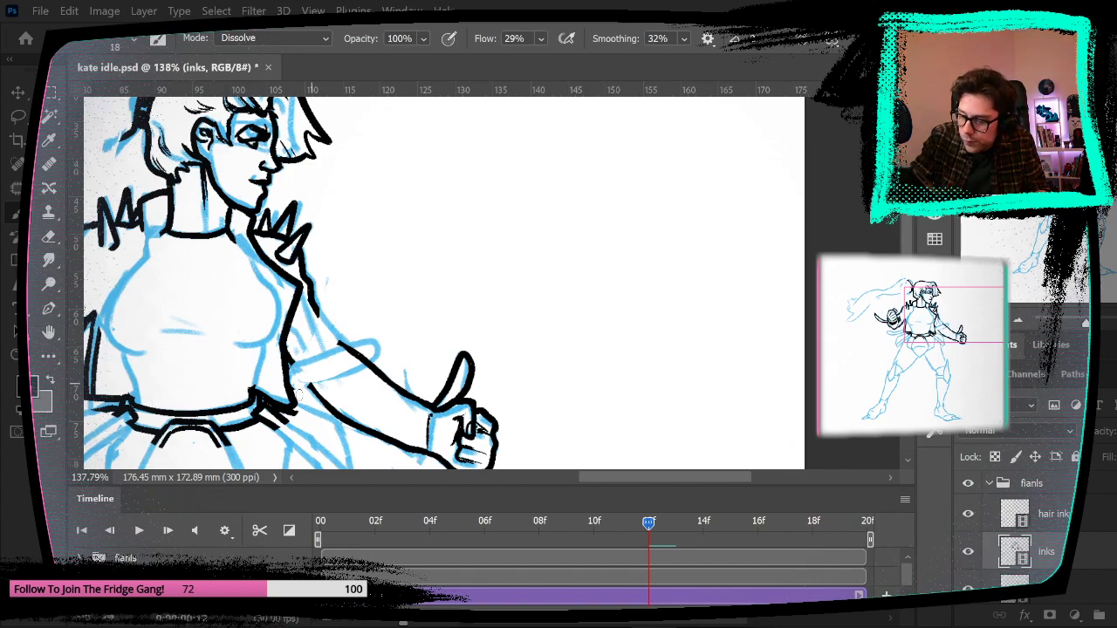
pyautogui.press('e')
pyautogui.moveTo(332, 381); pyautogui.dragTo(360, 334)
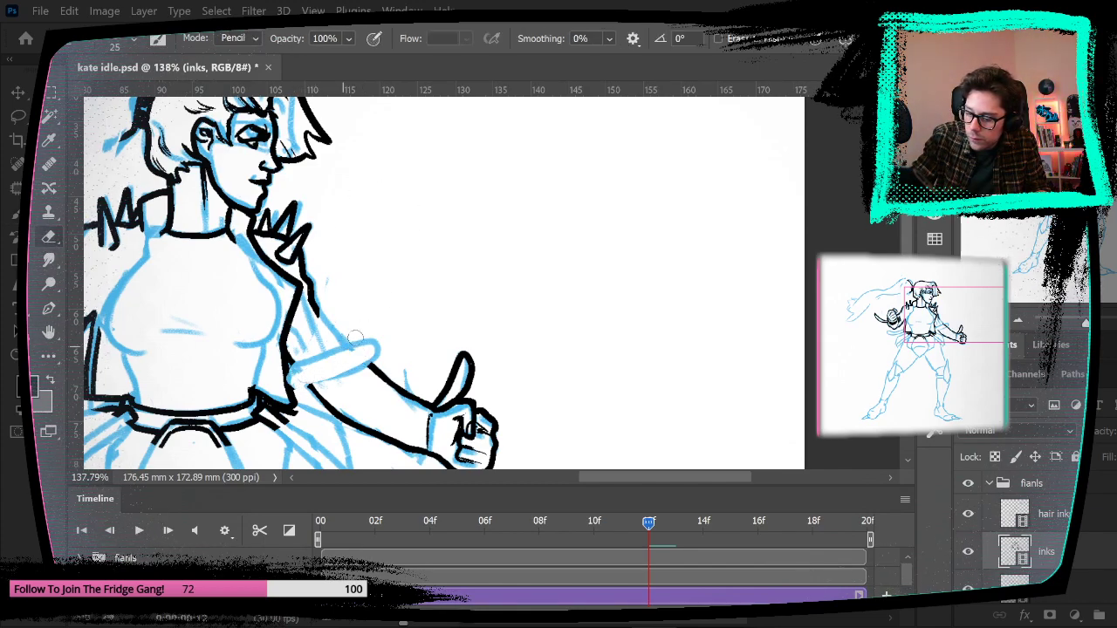
# Step: Ink the strap swinging out from the jacket across the extended arm, with a square buckle at its end
pyautogui.press('b')
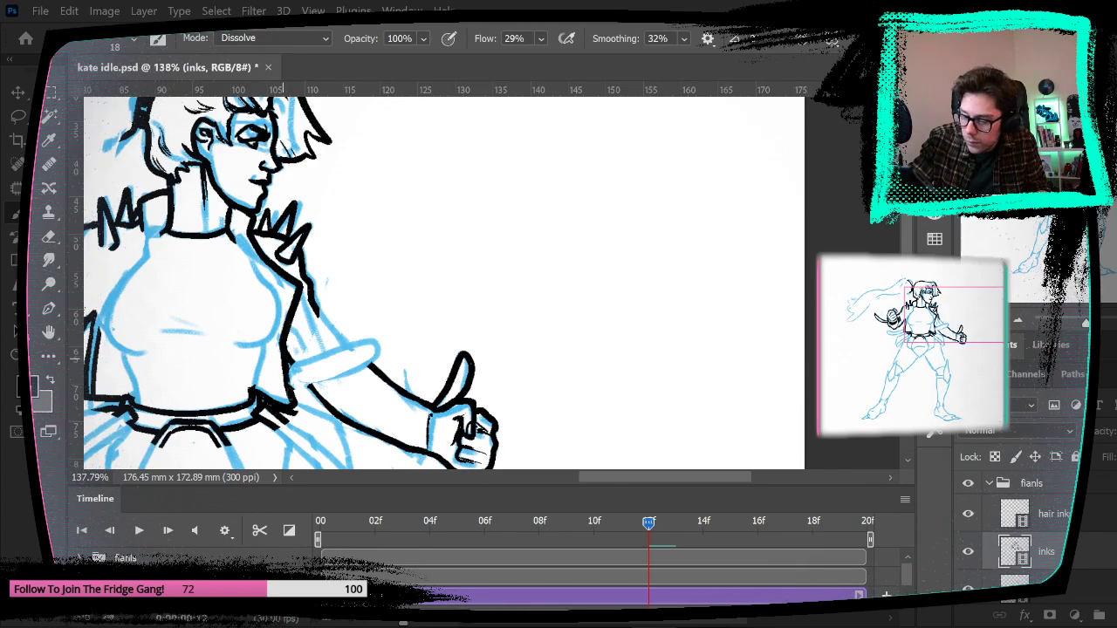
pyautogui.moveTo(288, 373)
pyautogui.mouseDown()
pyautogui.moveTo(373, 346)
pyautogui.moveTo(370, 361)
pyautogui.moveTo(324, 381)
pyautogui.mouseUp()
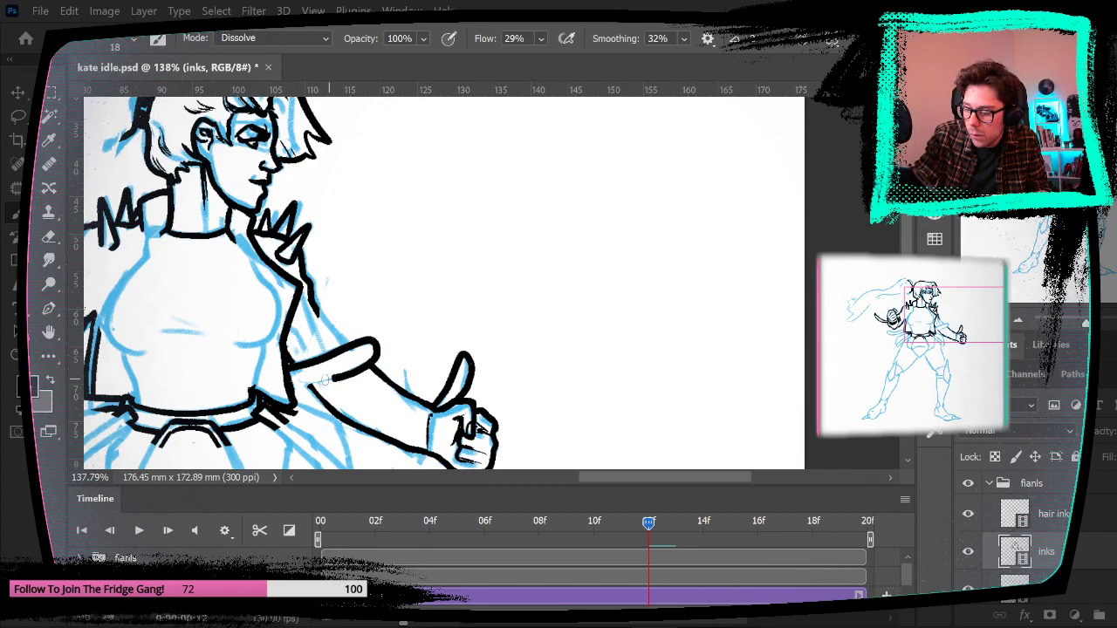
pyautogui.moveTo(357, 347)
pyautogui.mouseDown()
pyautogui.moveTo(386, 318)
pyautogui.moveTo(397, 361)
pyautogui.moveTo(370, 368)
pyautogui.moveTo(387, 361)
pyautogui.mouseUp()
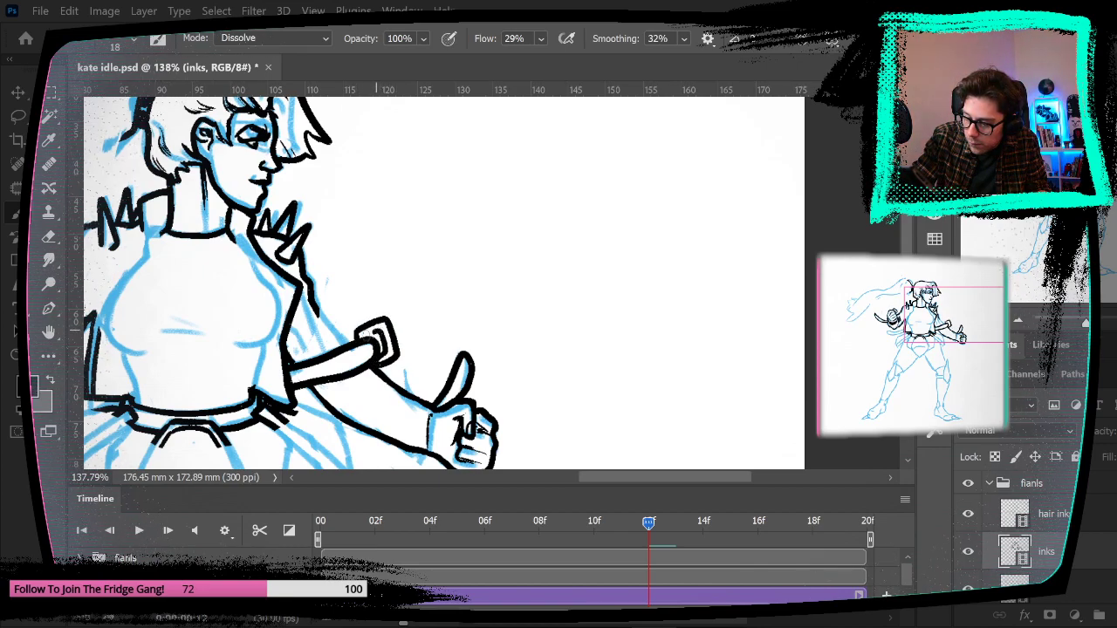
# Step: Ink the extended arm's outline between the shoulder and strap, and add fold lines on the upper arm and forearm
pyautogui.moveTo(318, 310); pyautogui.dragTo(349, 346)
pyautogui.moveTo(299, 295); pyautogui.dragTo(326, 353)
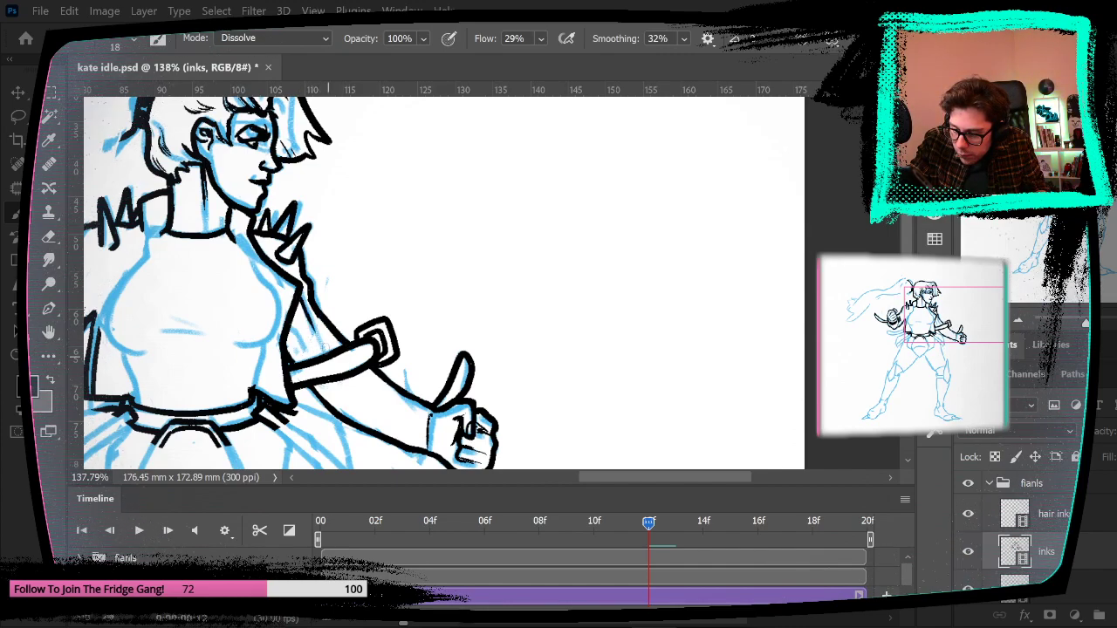
pyautogui.moveTo(301, 307); pyautogui.dragTo(324, 353)
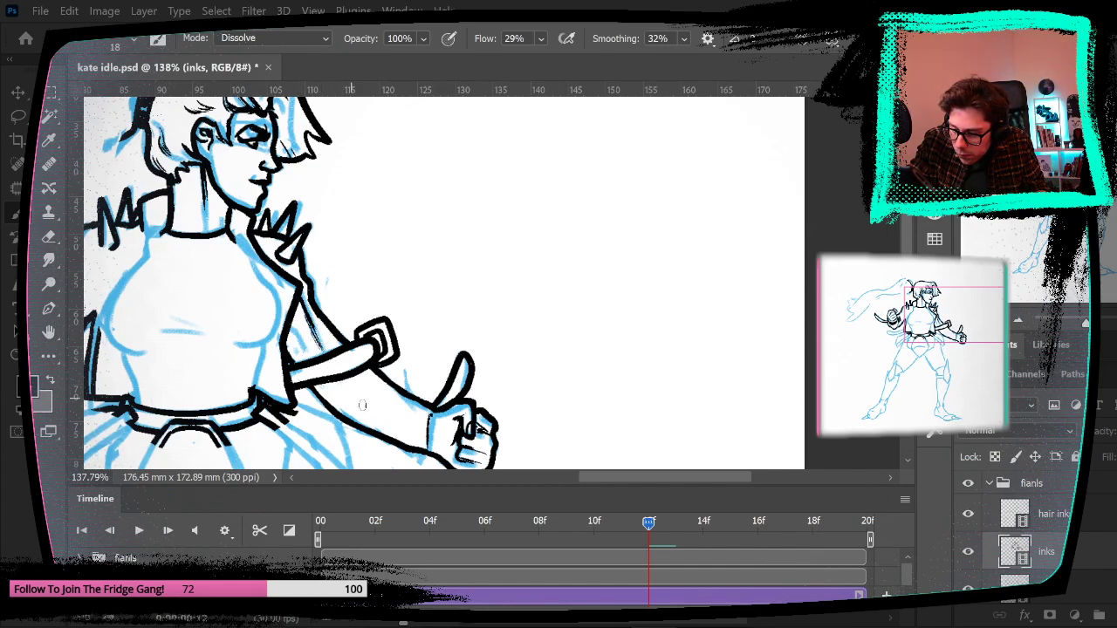
pyautogui.moveTo(382, 382); pyautogui.dragTo(409, 406)
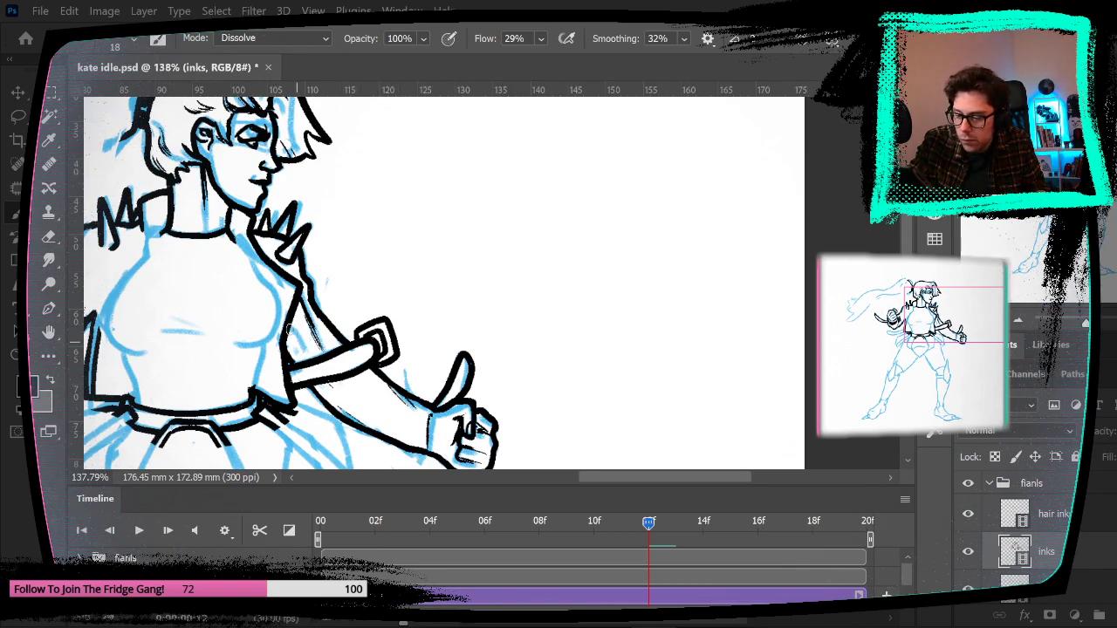
# Step: Ink the bust and side outlines of the torso over the blue sketch and add the crease in the middle of the chest
pyautogui.moveTo(384, 288); pyautogui.dragTo(516, 276)
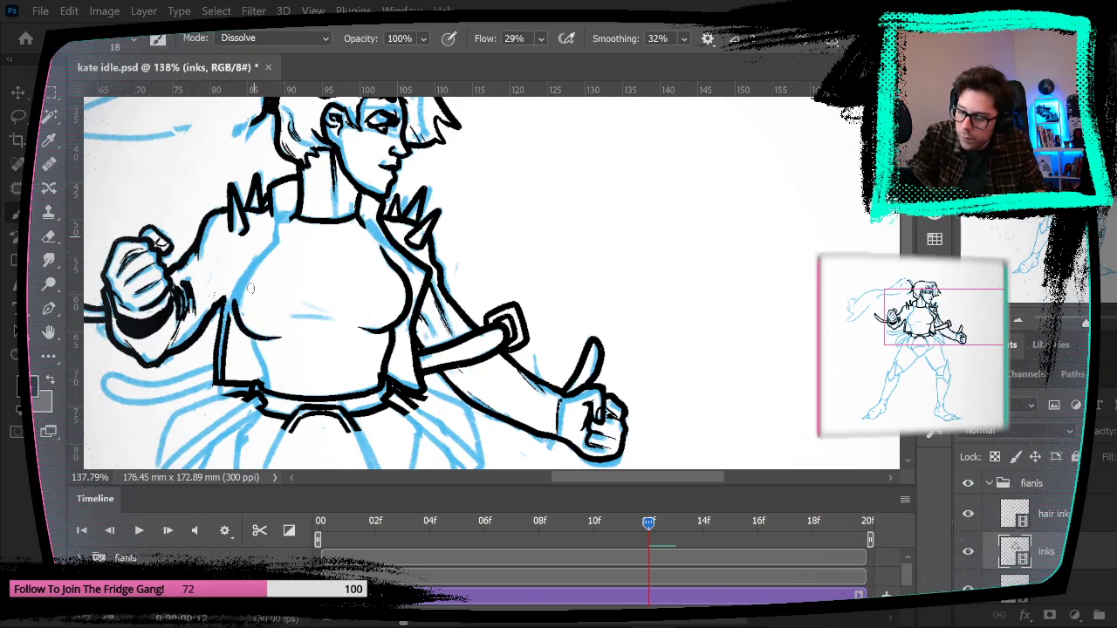
pyautogui.moveTo(236, 295); pyautogui.dragTo(260, 251)
pyautogui.hotkey('ctrl', 'z')
pyautogui.moveTo(235, 297); pyautogui.dragTo(282, 218)
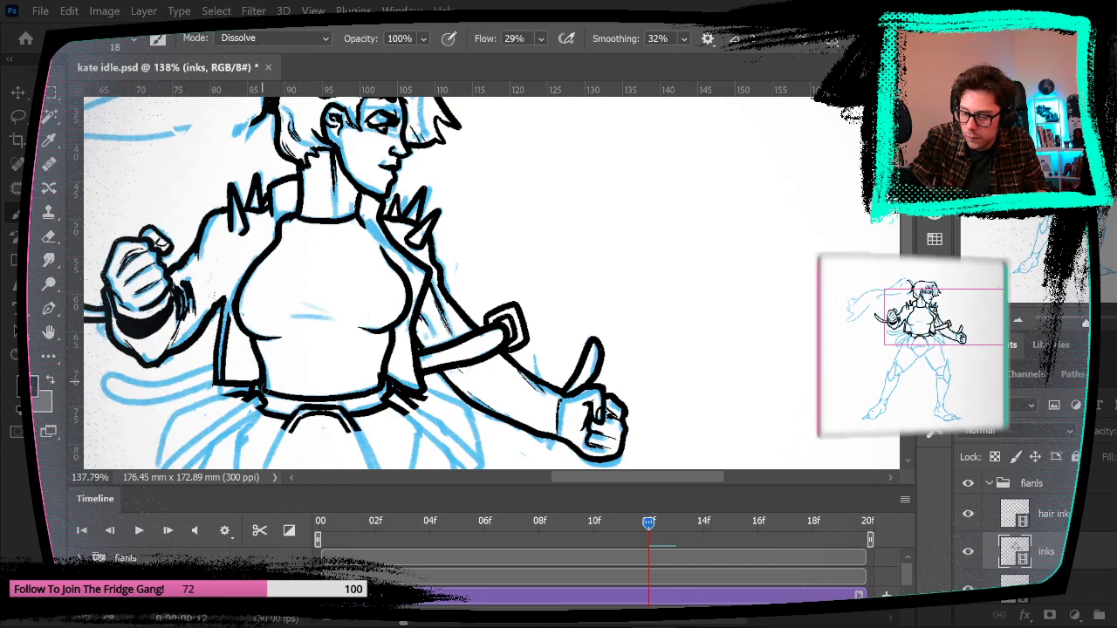
pyautogui.moveTo(508, 291)
pyautogui.mouseDown()
pyautogui.moveTo(574, 224)
pyautogui.moveTo(556, 254)
pyautogui.mouseUp()
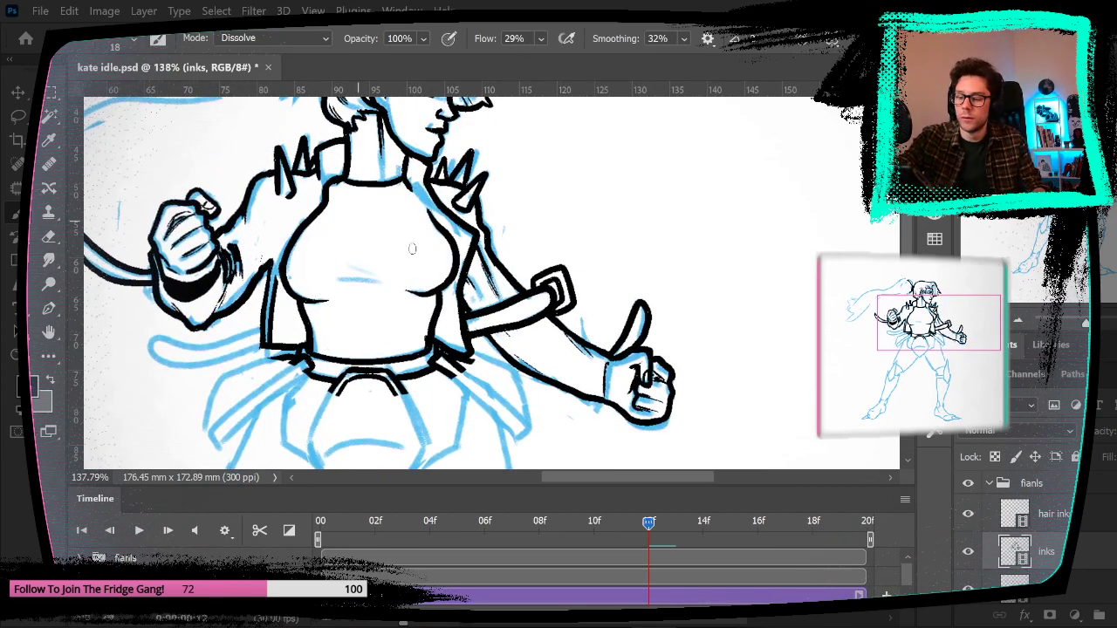
pyautogui.moveTo(352, 279); pyautogui.dragTo(359, 280)
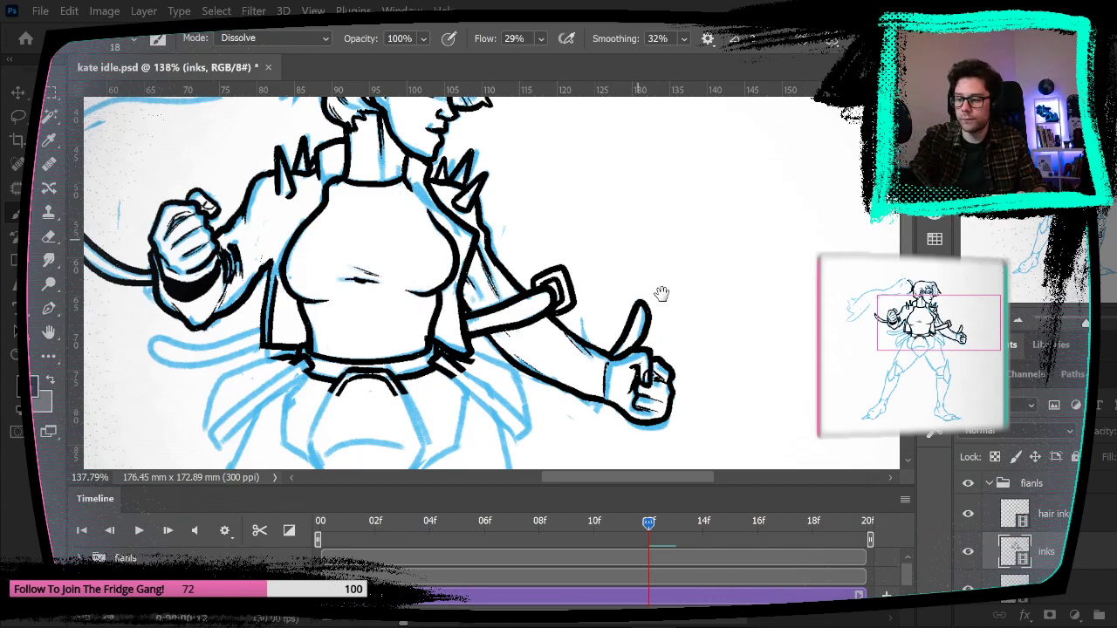
# Step: Ink the jacket's open edge beside the bust on the raised-fist side, running up towards the collar
pyautogui.moveTo(659, 275); pyautogui.dragTo(653, 330)
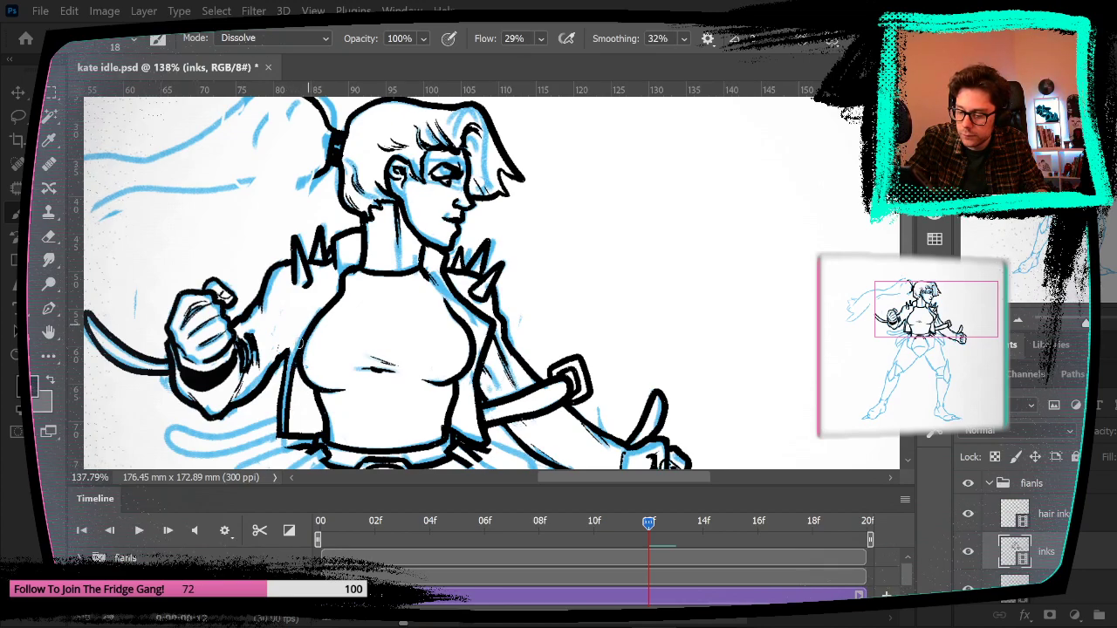
pyautogui.moveTo(292, 347); pyautogui.dragTo(315, 315)
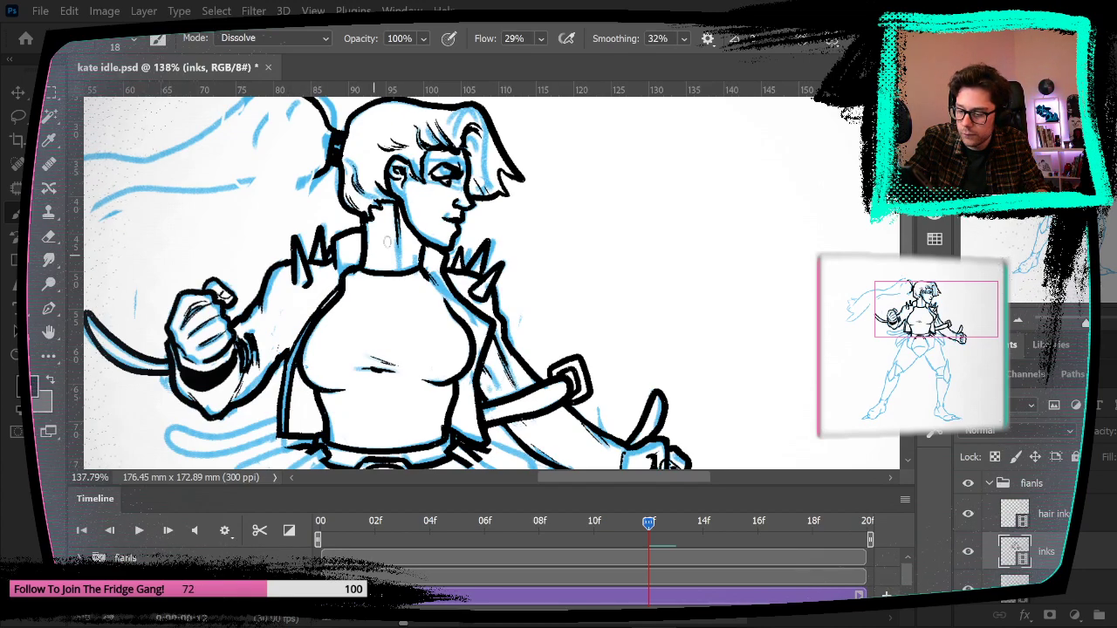
pyautogui.hotkey('ctrl', 'z')
pyautogui.moveTo(289, 359); pyautogui.dragTo(327, 292)
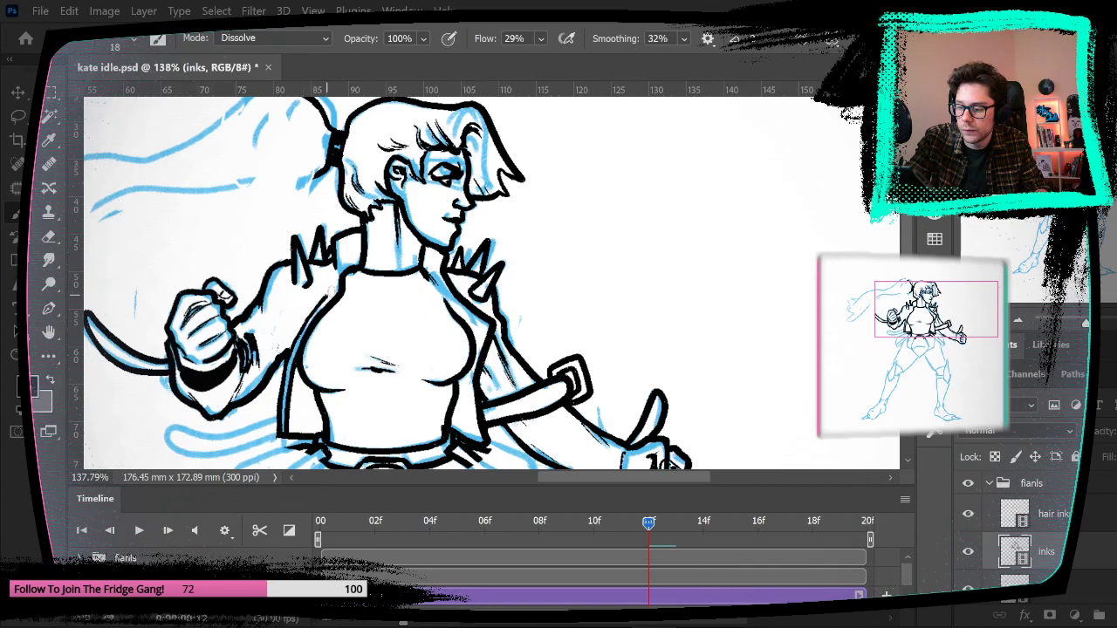
# Step: Erase the outer lock of the front fringe on frame 12 and compare the pose with the previous frame
pyautogui.moveTo(540, 245)
pyautogui.mouseDown()
pyautogui.moveTo(526, 204)
pyautogui.moveTo(492, 192)
pyautogui.mouseUp()
pyautogui.moveTo(586, 274)
pyautogui.mouseDown()
pyautogui.moveTo(553, 236)
pyautogui.moveTo(570, 341)
pyautogui.mouseUp()
pyautogui.moveTo(584, 356); pyautogui.dragTo(591, 360)
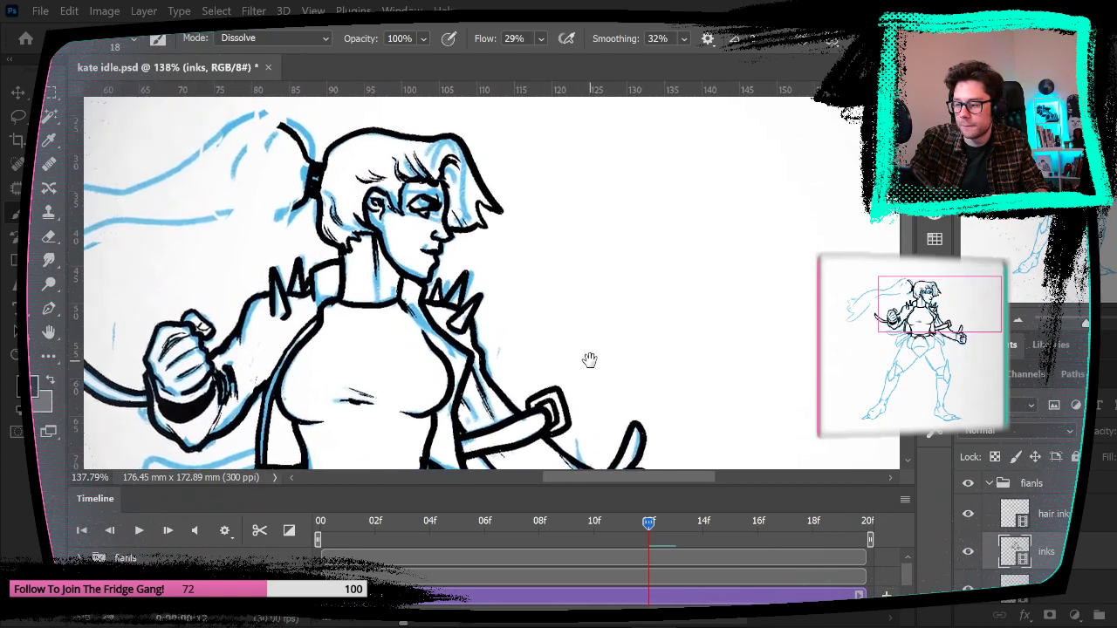
pyautogui.click(51, 236)
pyautogui.moveTo(489, 185)
pyautogui.mouseDown()
pyautogui.moveTo(501, 232)
pyautogui.moveTo(476, 183)
pyautogui.moveTo(480, 244)
pyautogui.moveTo(462, 229)
pyautogui.moveTo(466, 248)
pyautogui.mouseUp()
pyautogui.moveTo(559, 312); pyautogui.dragTo(548, 143)
pyautogui.press('Left')
pyautogui.press('Right')
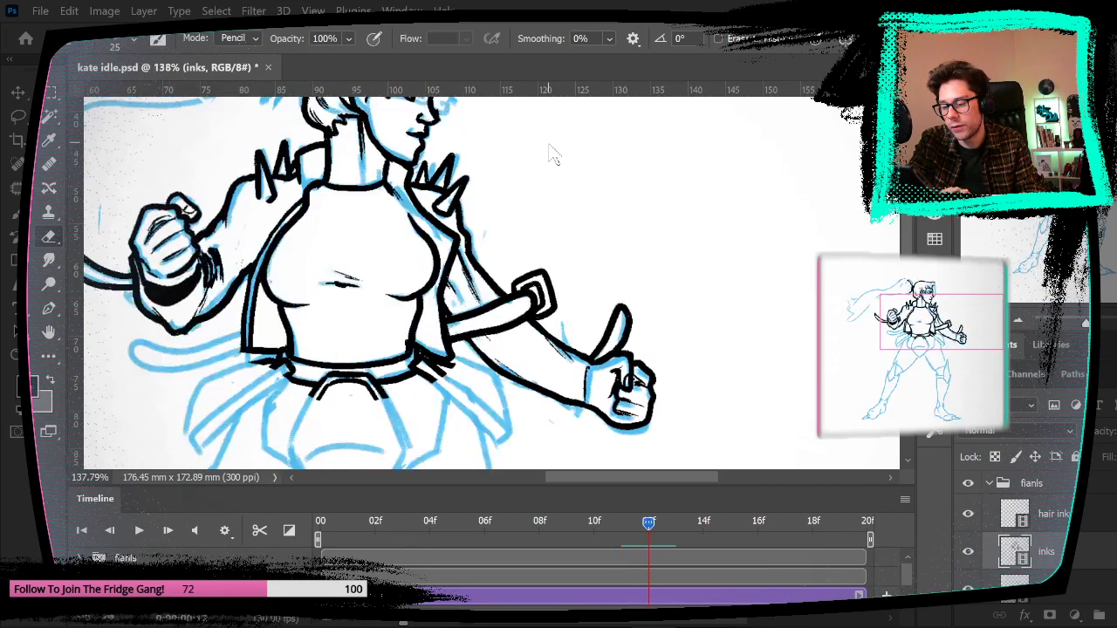
pyautogui.moveTo(548, 143)
pyautogui.mouseDown()
pyautogui.moveTo(506, 269)
pyautogui.moveTo(492, 257)
pyautogui.mouseUp()
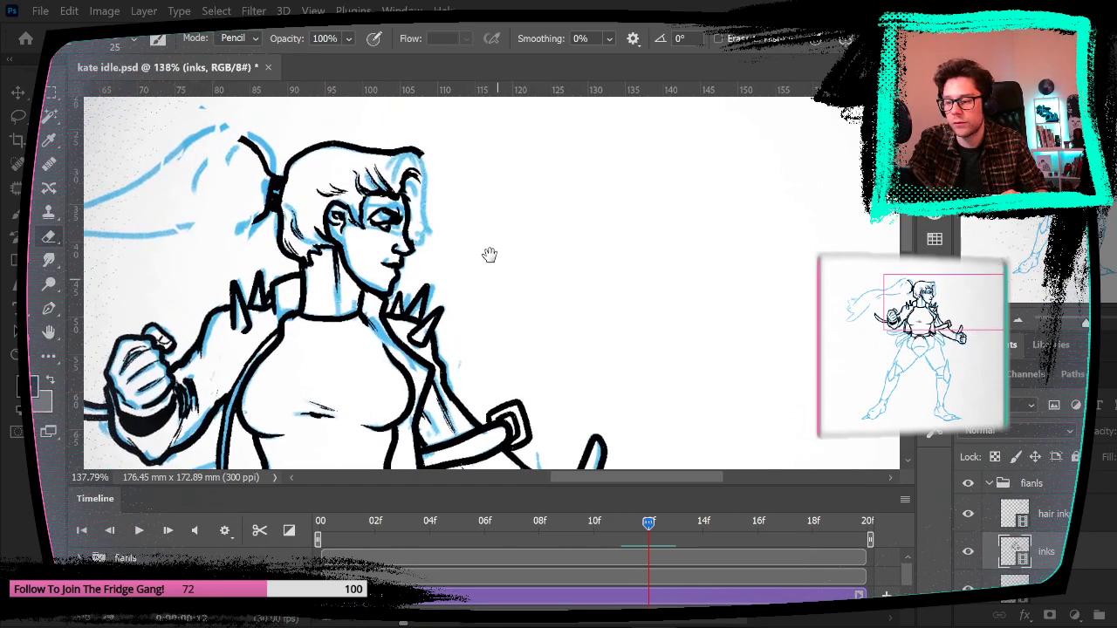
# Step: Re-ink the front fringe as a pointed lock hanging closer to the face, and check it against the previous frame
pyautogui.press('s')
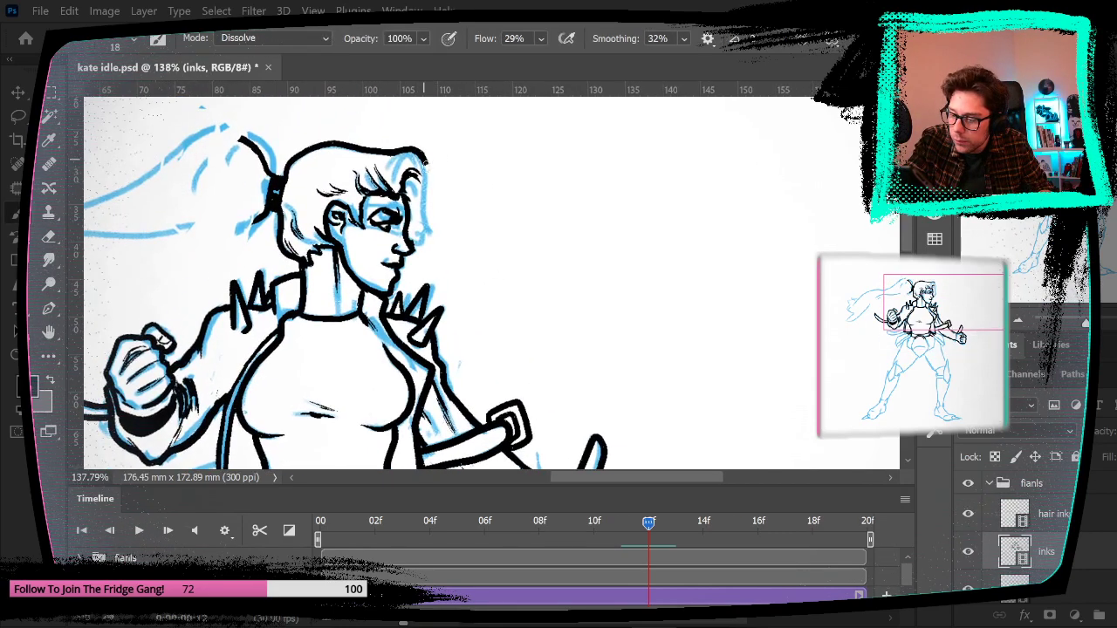
pyautogui.moveTo(411, 153)
pyautogui.mouseDown()
pyautogui.moveTo(449, 232)
pyautogui.moveTo(428, 241)
pyautogui.mouseUp()
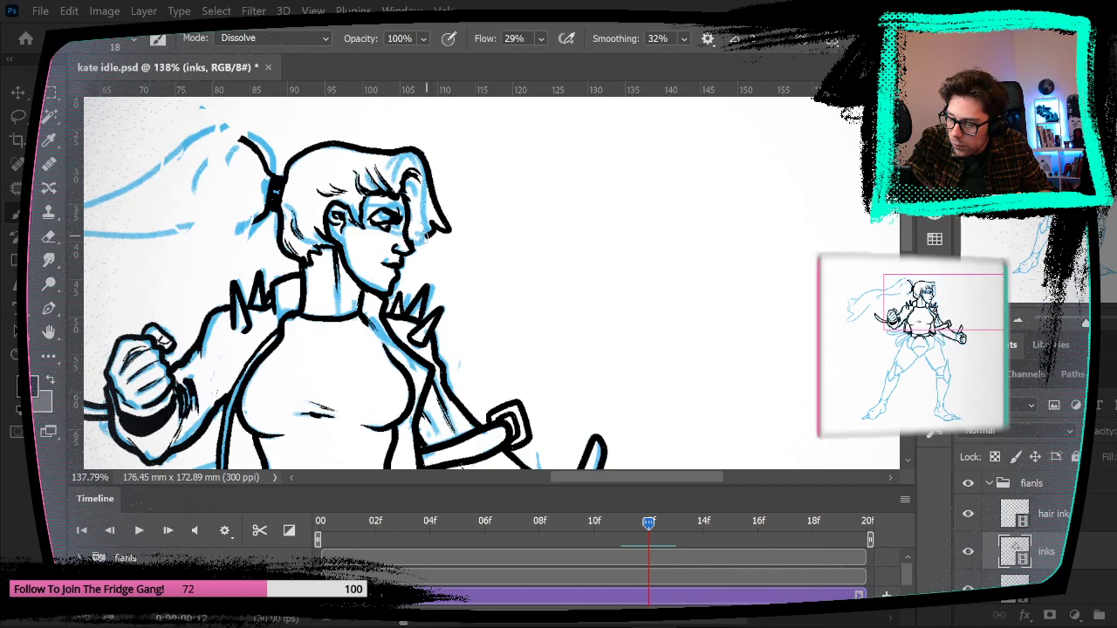
pyautogui.press('Left')
pyautogui.press('Right')
# Step: Ink the loose strap trailing from the jacket hem below the raised fist and add three small holes along it
pyautogui.moveTo(498, 205); pyautogui.dragTo(708, 247)
pyautogui.moveTo(556, 211); pyautogui.dragTo(527, 72)
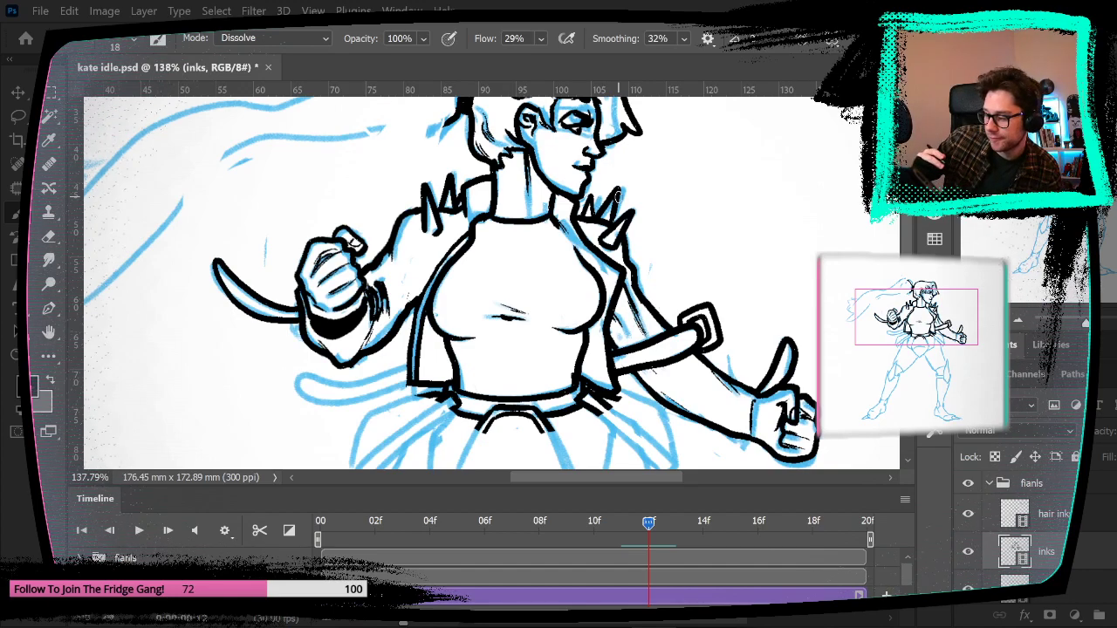
pyautogui.moveTo(380, 355); pyautogui.dragTo(416, 289)
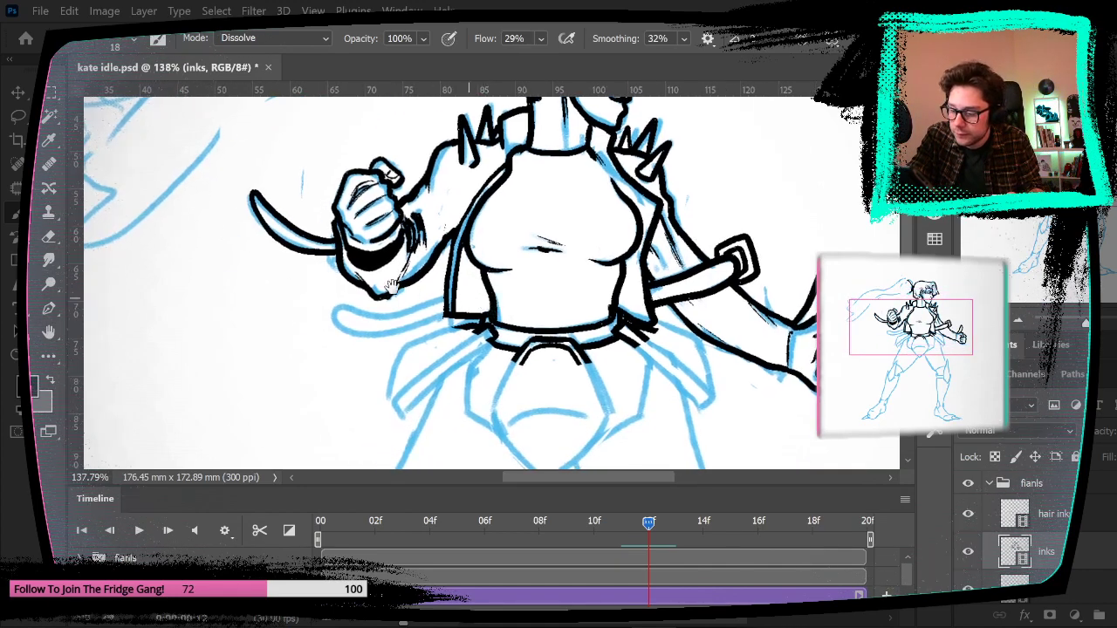
pyautogui.click(50, 237)
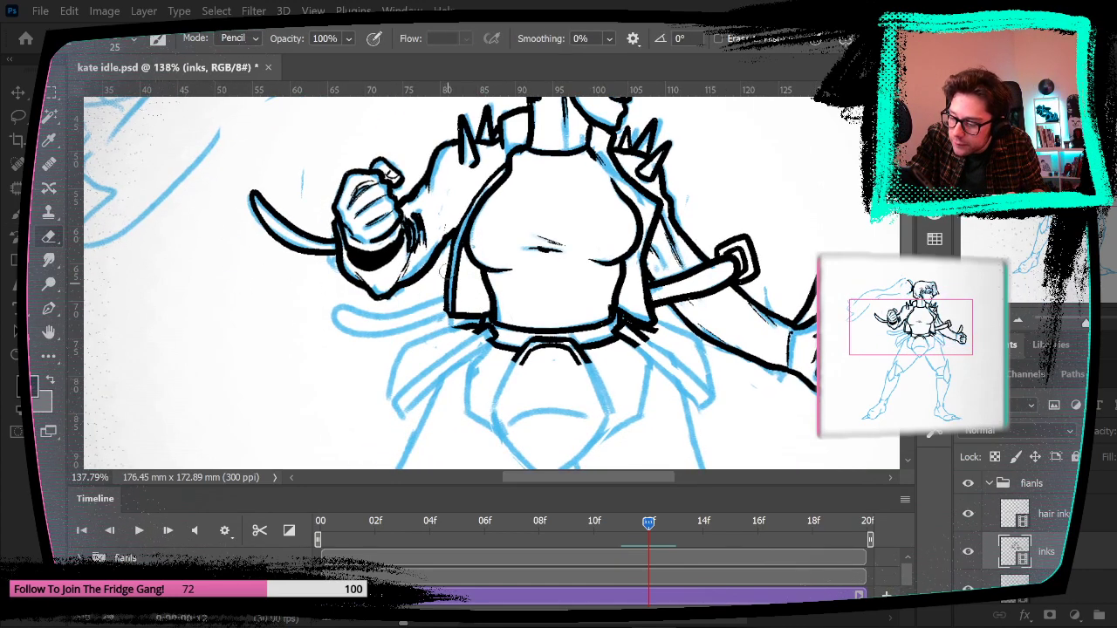
pyautogui.press('b')
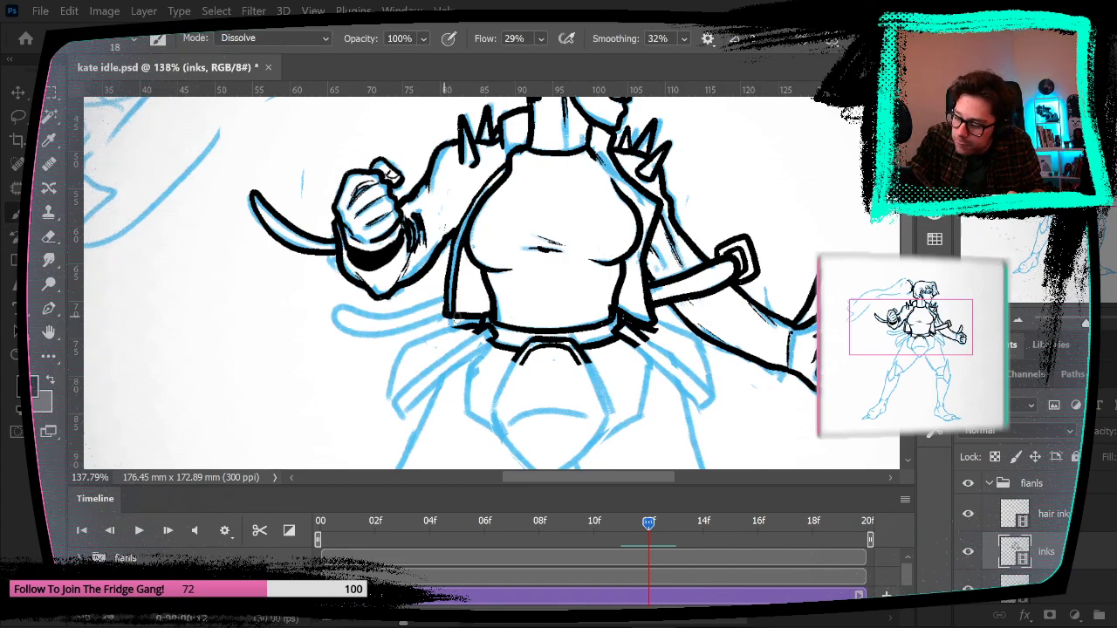
pyautogui.moveTo(448, 317)
pyautogui.mouseDown()
pyautogui.moveTo(399, 332)
pyautogui.moveTo(342, 326)
pyautogui.moveTo(336, 313)
pyautogui.moveTo(415, 309)
pyautogui.moveTo(465, 275)
pyautogui.mouseUp()
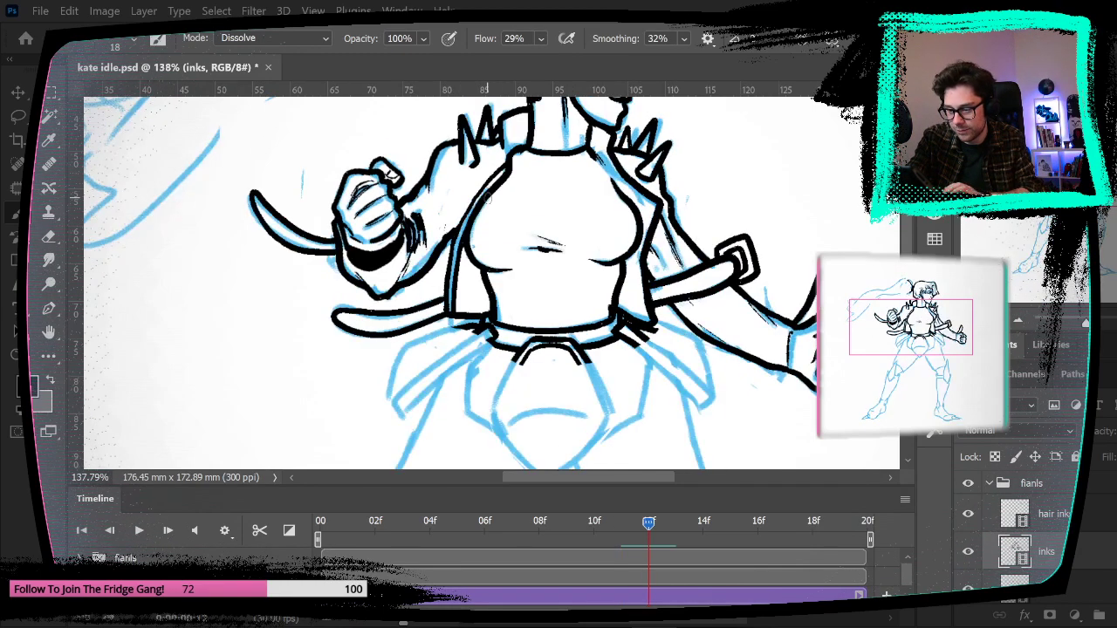
pyautogui.moveTo(360, 320); pyautogui.dragTo(361, 324)
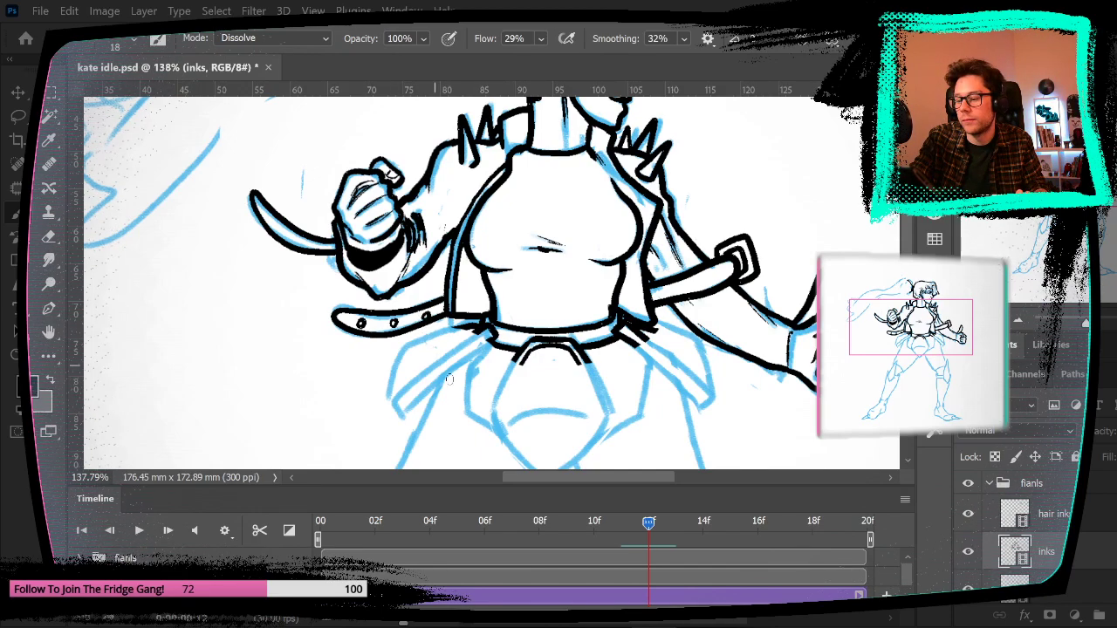
# Step: Ink the central armour plate hanging from the belt, with a pointed outer outline, an inner border and a curved detail line
pyautogui.moveTo(710, 424)
pyautogui.mouseDown()
pyautogui.moveTo(660, 439)
pyautogui.moveTo(698, 362)
pyautogui.moveTo(715, 445)
pyautogui.moveTo(711, 253)
pyautogui.mouseUp()
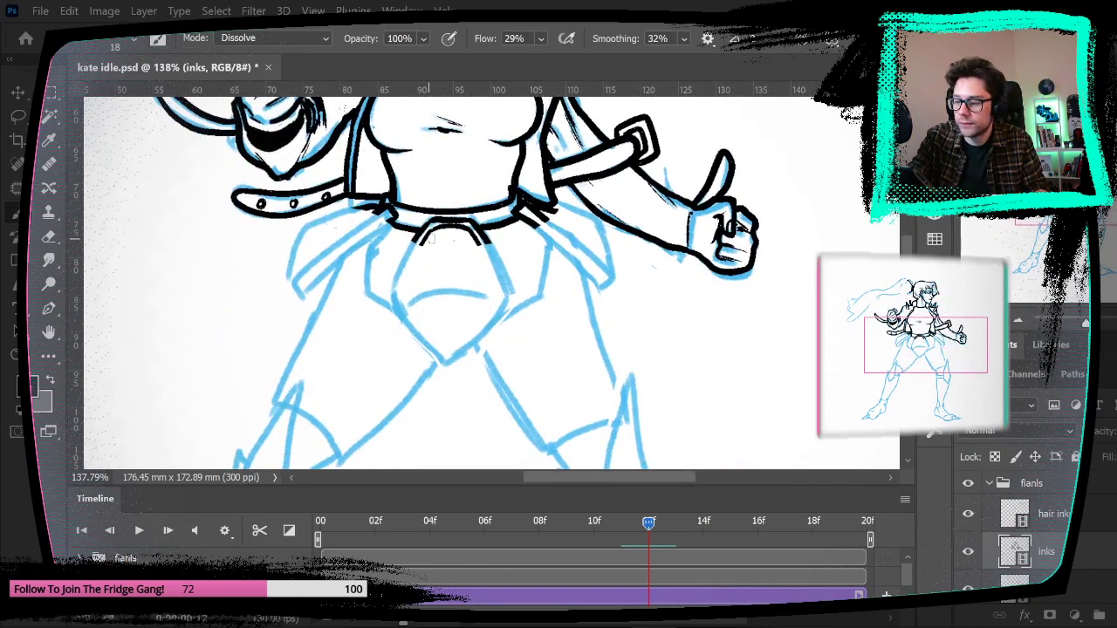
pyautogui.moveTo(422, 227); pyautogui.dragTo(399, 275)
pyautogui.hotkey('ctrl', 'z')
pyautogui.moveTo(423, 223)
pyautogui.mouseDown()
pyautogui.moveTo(391, 297)
pyautogui.moveTo(446, 362)
pyautogui.moveTo(475, 362)
pyautogui.moveTo(447, 365)
pyautogui.moveTo(509, 299)
pyautogui.mouseUp()
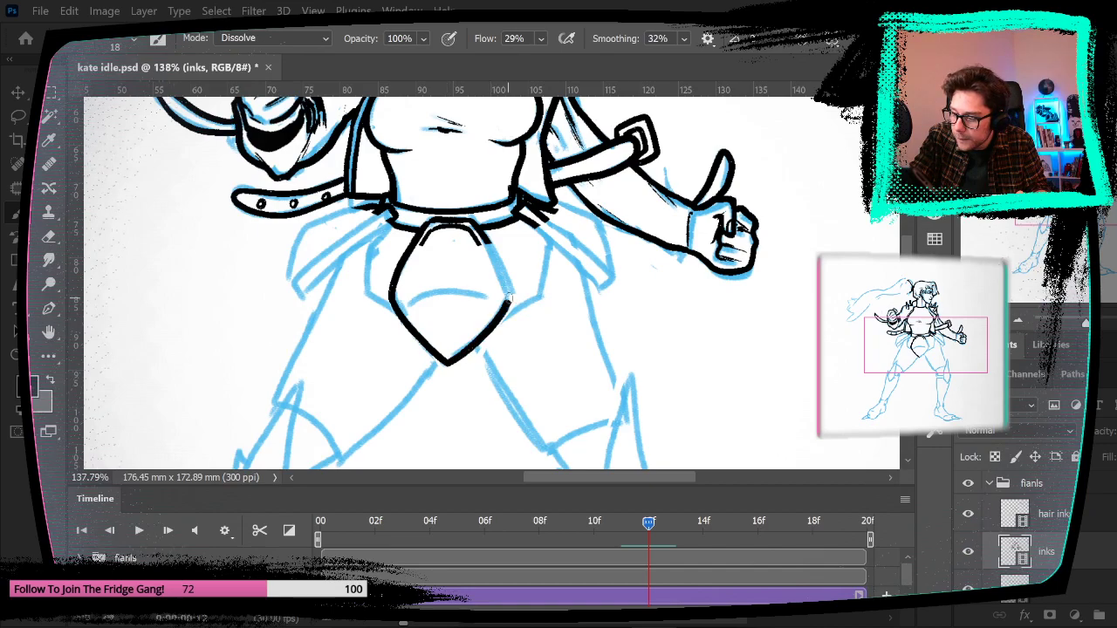
pyautogui.moveTo(487, 239); pyautogui.dragTo(512, 307)
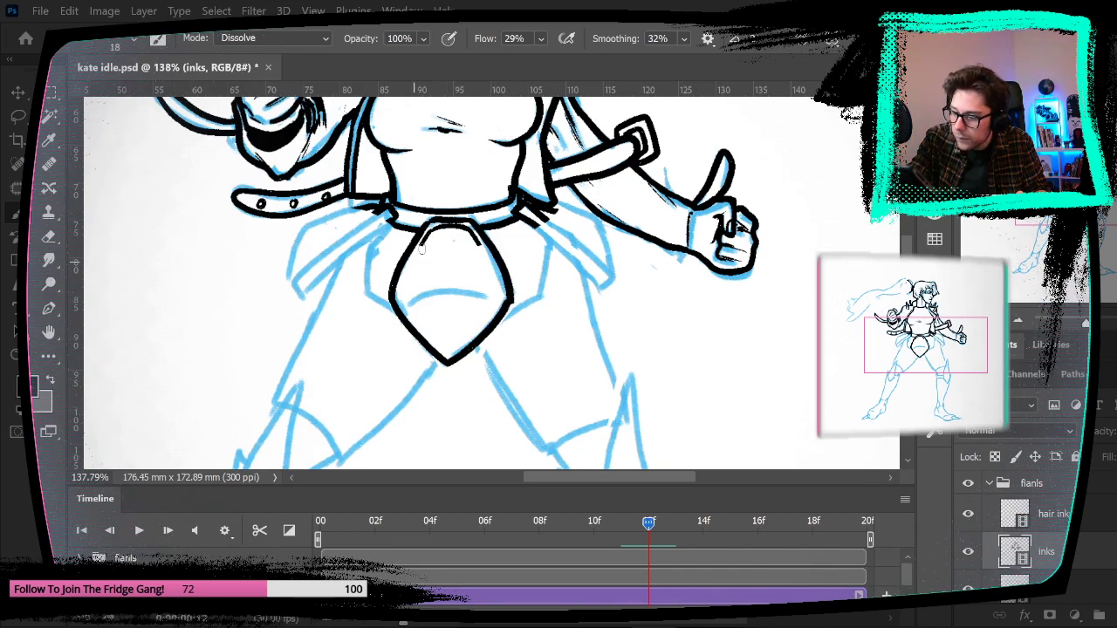
pyautogui.moveTo(424, 242)
pyautogui.mouseDown()
pyautogui.moveTo(402, 297)
pyautogui.moveTo(448, 354)
pyautogui.moveTo(472, 353)
pyautogui.moveTo(448, 352)
pyautogui.moveTo(499, 295)
pyautogui.mouseUp()
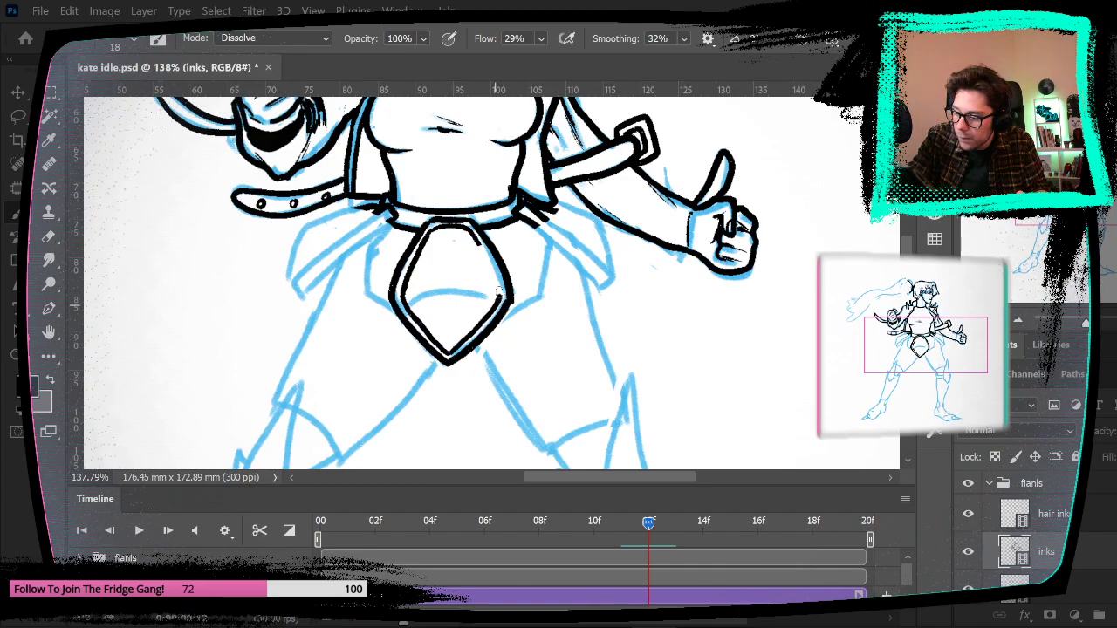
pyautogui.moveTo(472, 225); pyautogui.dragTo(506, 306)
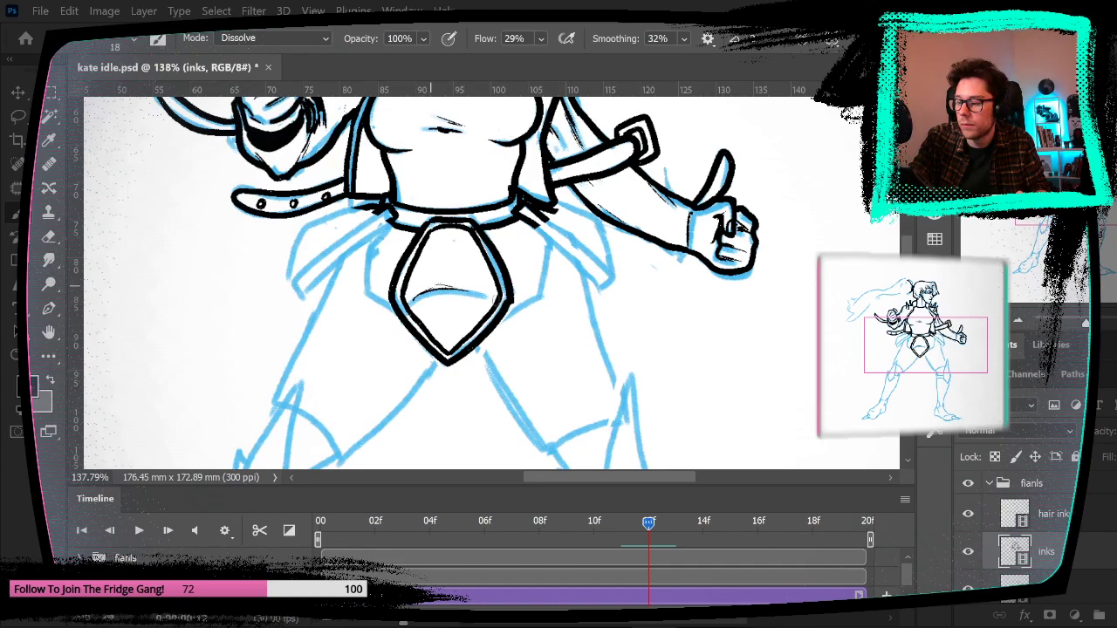
# Step: Ink the flared hip plate on the raised-fist side, with its thick angled lower edge running out from the belt
pyautogui.moveTo(474, 279); pyautogui.dragTo(523, 354)
pyautogui.moveTo(442, 299); pyautogui.dragTo(349, 380)
pyautogui.moveTo(433, 278)
pyautogui.mouseDown()
pyautogui.moveTo(339, 368)
pyautogui.moveTo(346, 375)
pyautogui.mouseUp()
pyautogui.hotkey('ctrl', 'z')
pyautogui.hotkey('ctrl', 'z')
pyautogui.moveTo(430, 285)
pyautogui.mouseDown()
pyautogui.moveTo(338, 376)
pyautogui.moveTo(355, 374)
pyautogui.moveTo(352, 301)
pyautogui.moveTo(429, 281)
pyautogui.mouseUp()
pyautogui.hotkey('ctrl', 'z')
pyautogui.moveTo(351, 305); pyautogui.dragTo(431, 275)
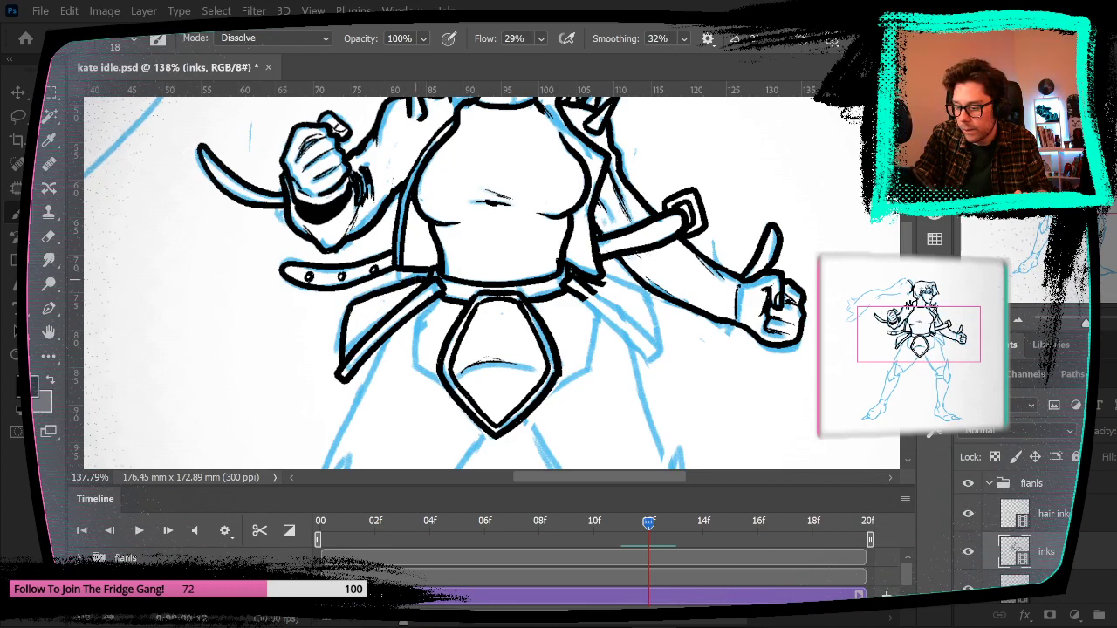
# Step: Reduce the eraser size to 7 px to tidy where the hip plate meets the belt, and return to the brush
pyautogui.moveTo(688, 363); pyautogui.dragTo(551, 365)
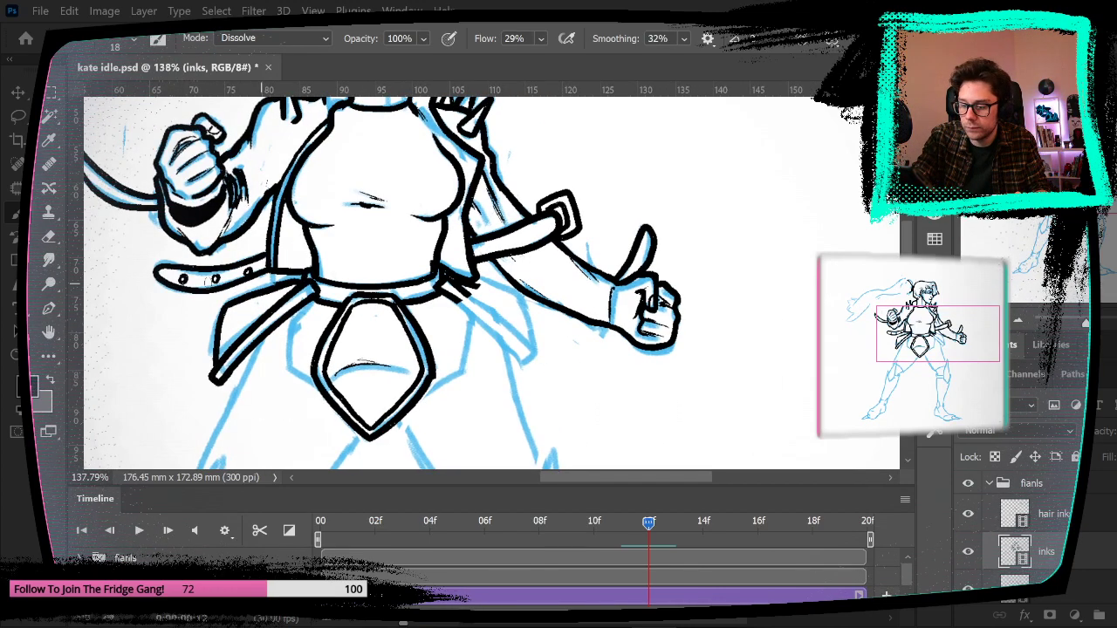
pyautogui.click(49, 243)
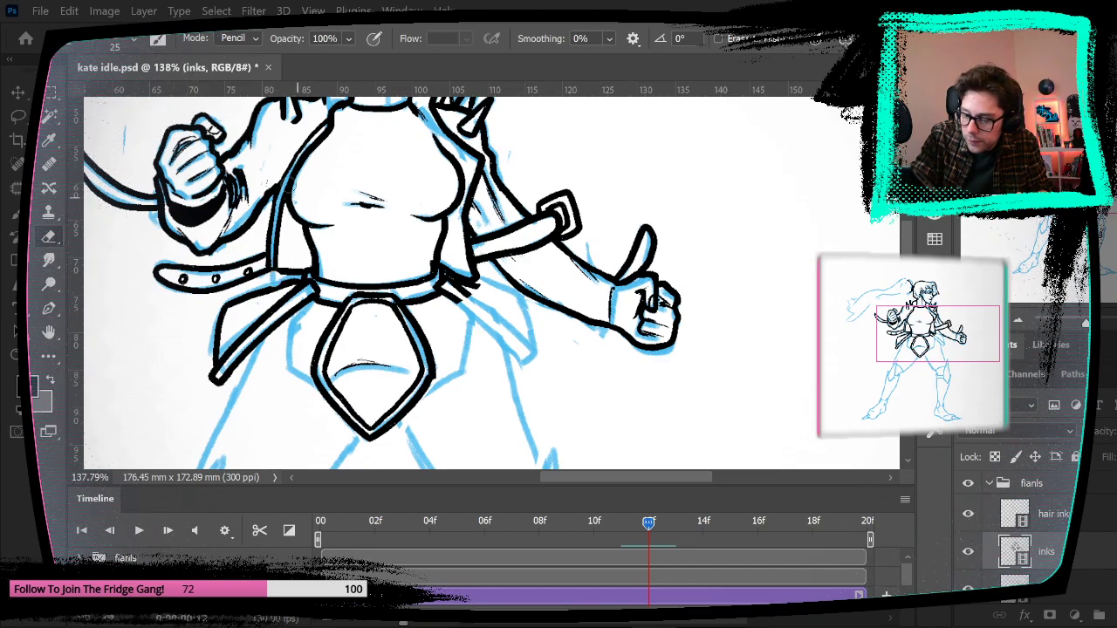
pyautogui.click(133, 41)
pyautogui.click(110, 96)
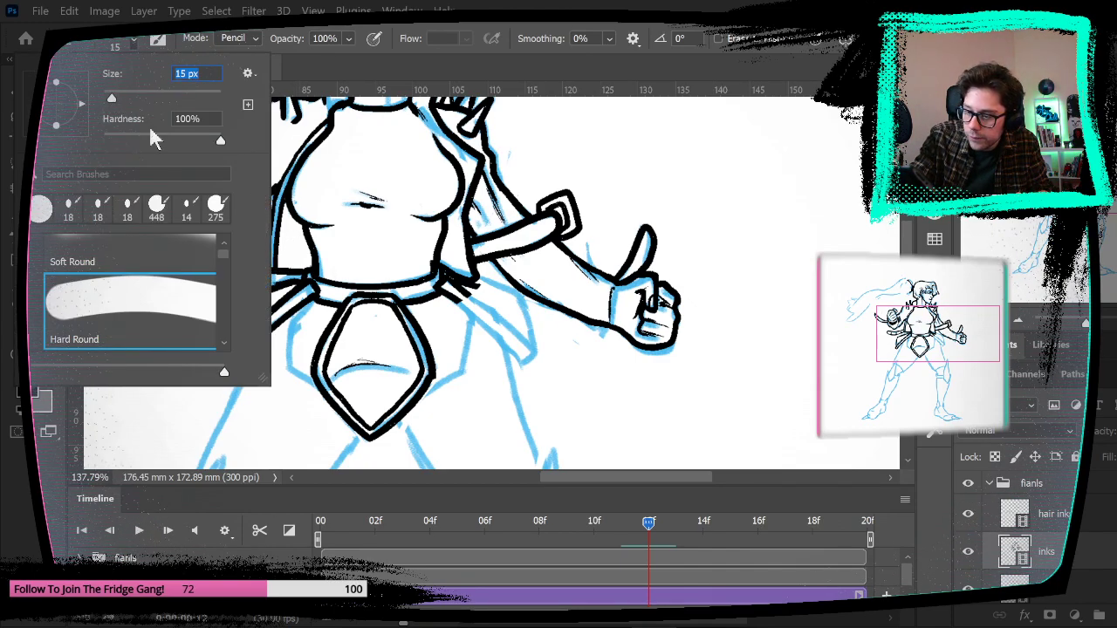
pyautogui.press('Return')
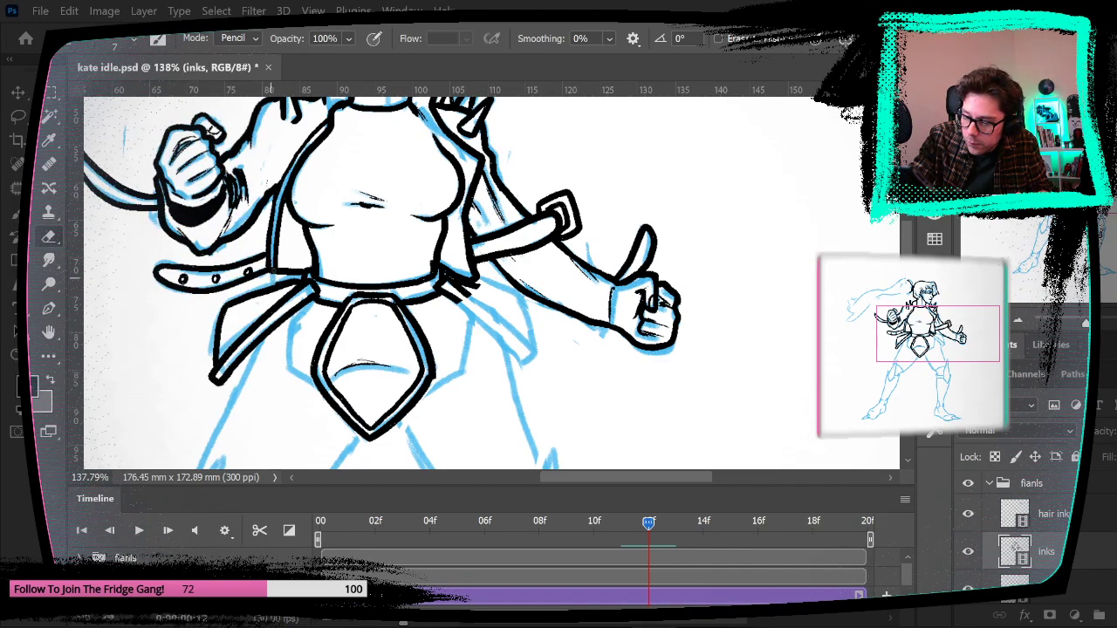
pyautogui.press('b')
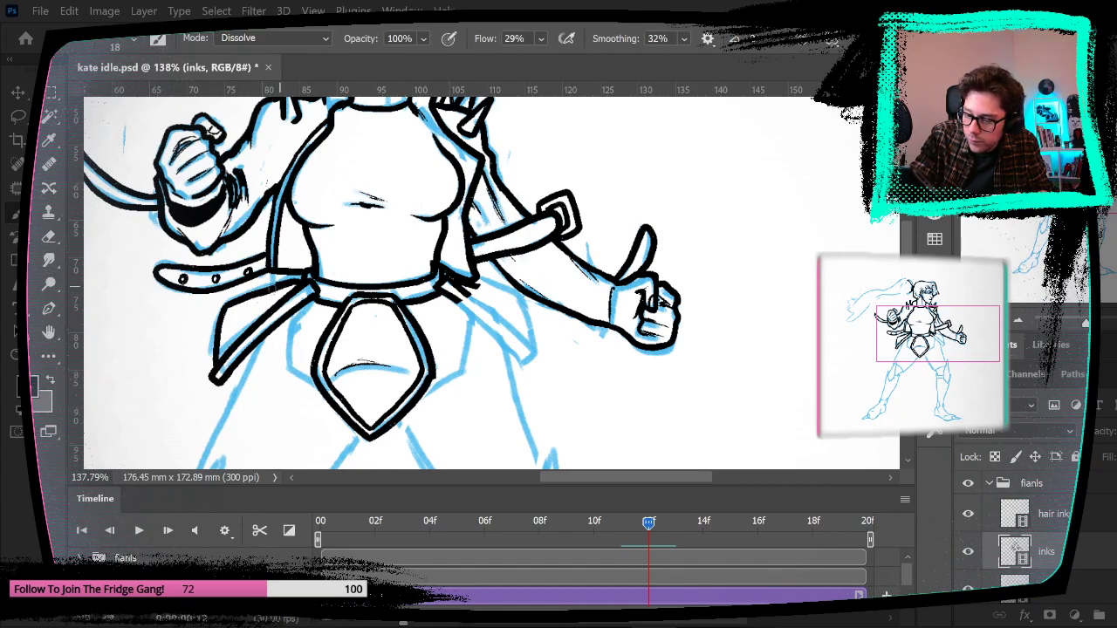
# Step: Ink the matching flared hip plate on the thumbs-up side, from the belt out to its squared tip
pyautogui.moveTo(576, 351); pyautogui.dragTo(468, 382)
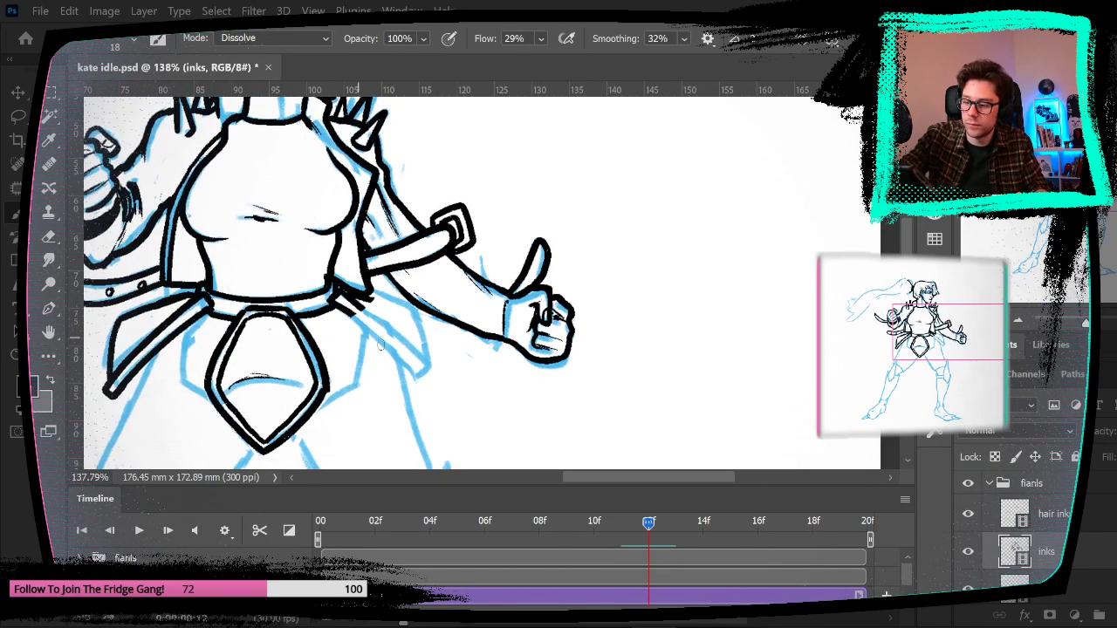
pyautogui.moveTo(334, 301); pyautogui.dragTo(422, 388)
pyautogui.hotkey('ctrl', 'z')
pyautogui.moveTo(340, 304); pyautogui.dragTo(437, 384)
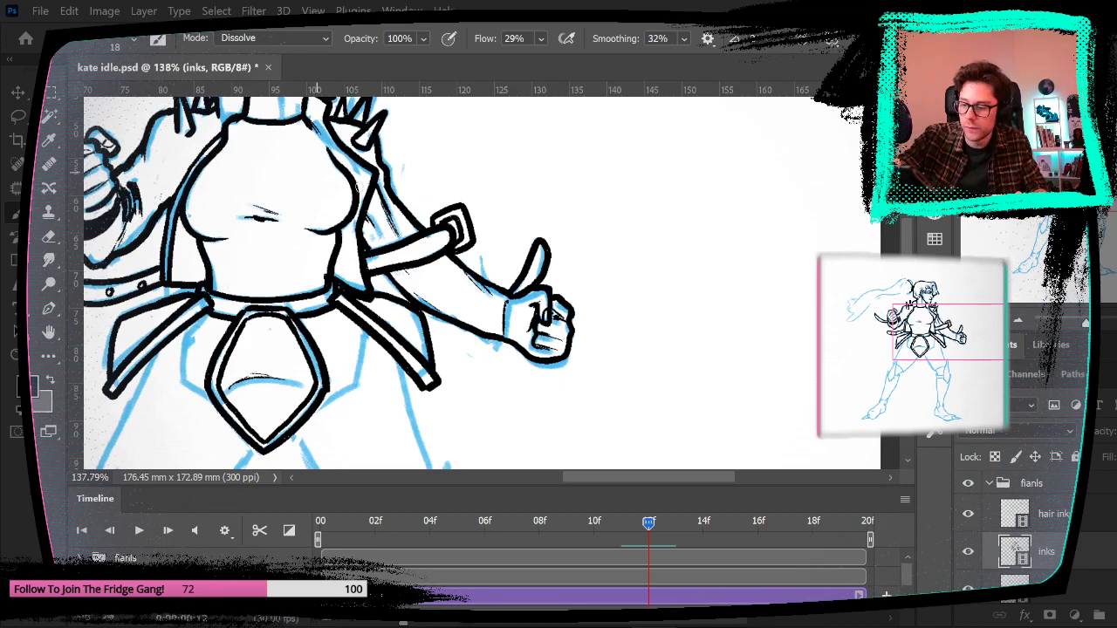
# Step: Ink the two smaller side plates that sit behind the central plate on either side of the hips
pyautogui.moveTo(503, 444); pyautogui.dragTo(663, 318)
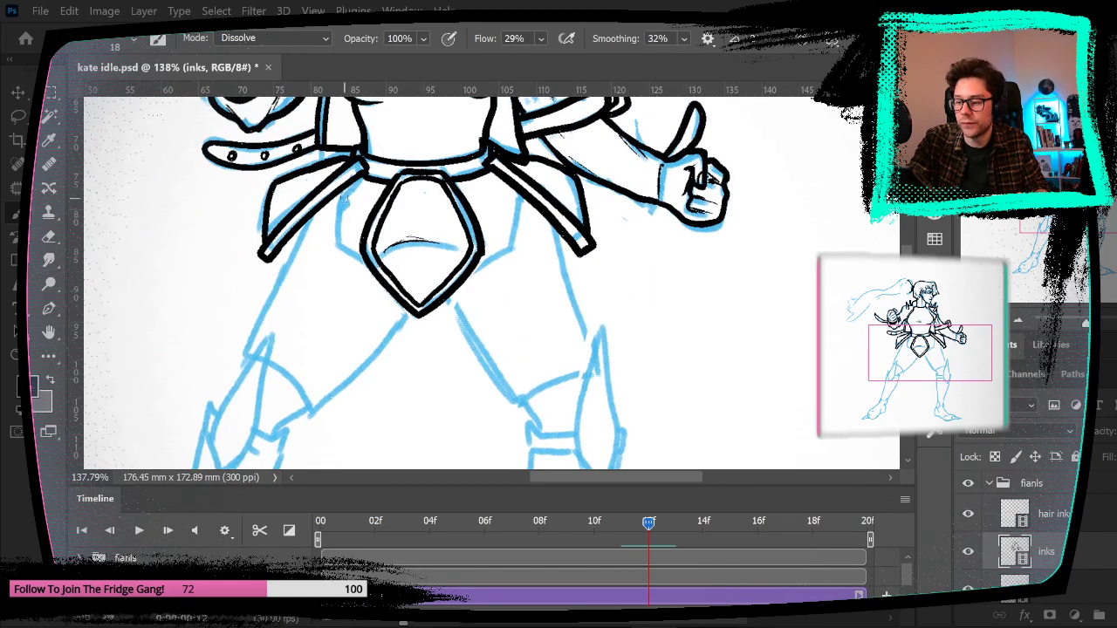
pyautogui.moveTo(340, 207)
pyautogui.mouseDown()
pyautogui.moveTo(356, 262)
pyautogui.moveTo(380, 283)
pyautogui.mouseUp()
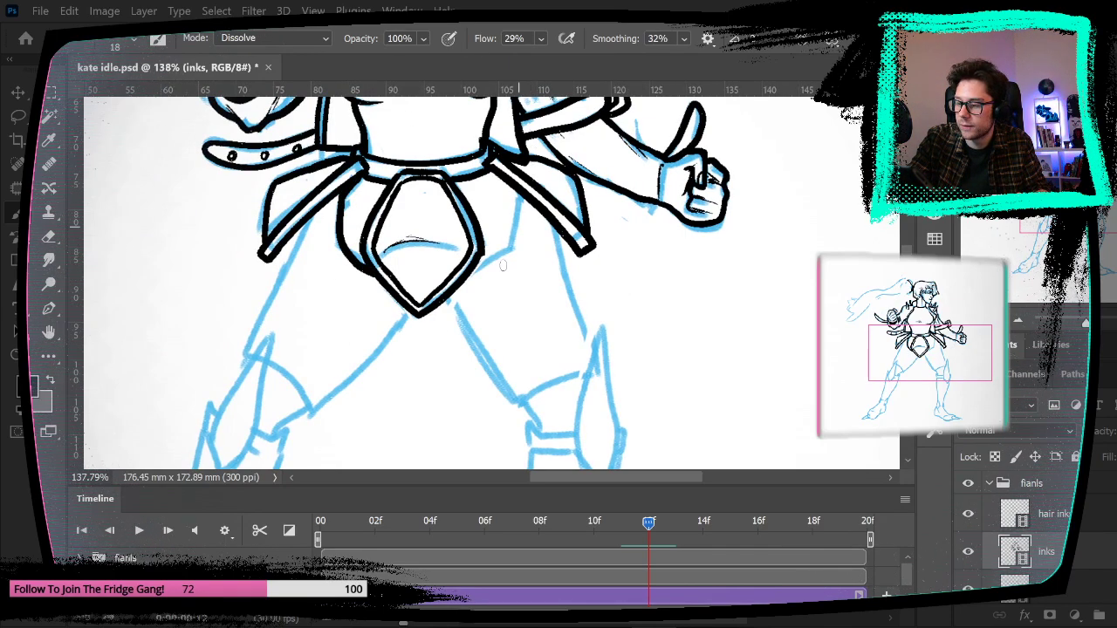
pyautogui.moveTo(470, 274); pyautogui.dragTo(509, 232)
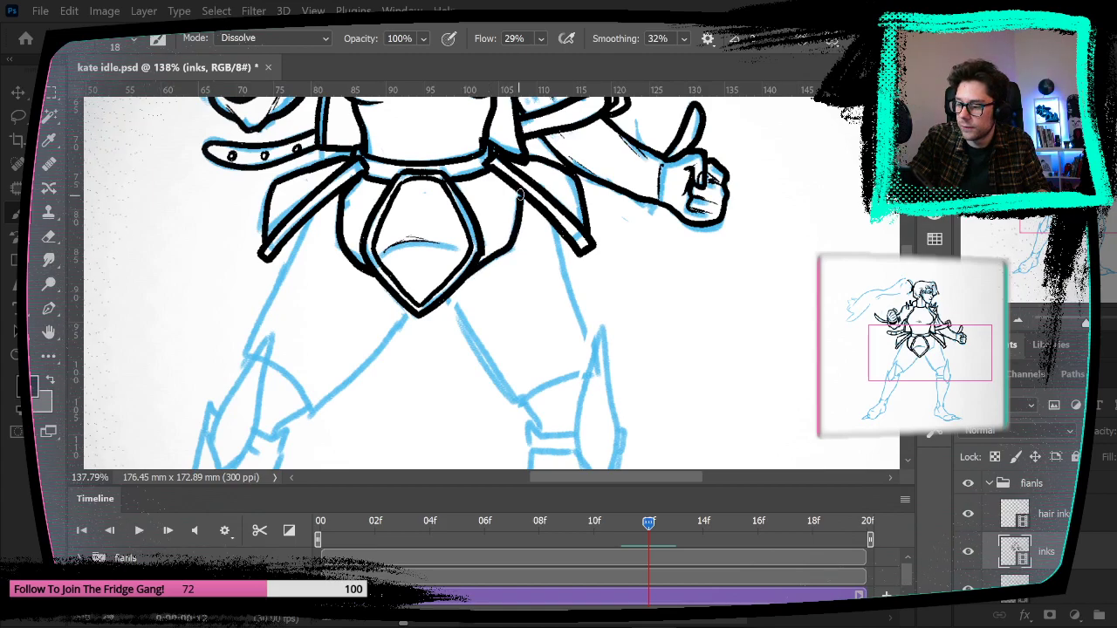
# Step: Ink the pointed knee guard and its strap on the leg below the thumbs-up hand
pyautogui.moveTo(663, 366); pyautogui.dragTo(522, 252)
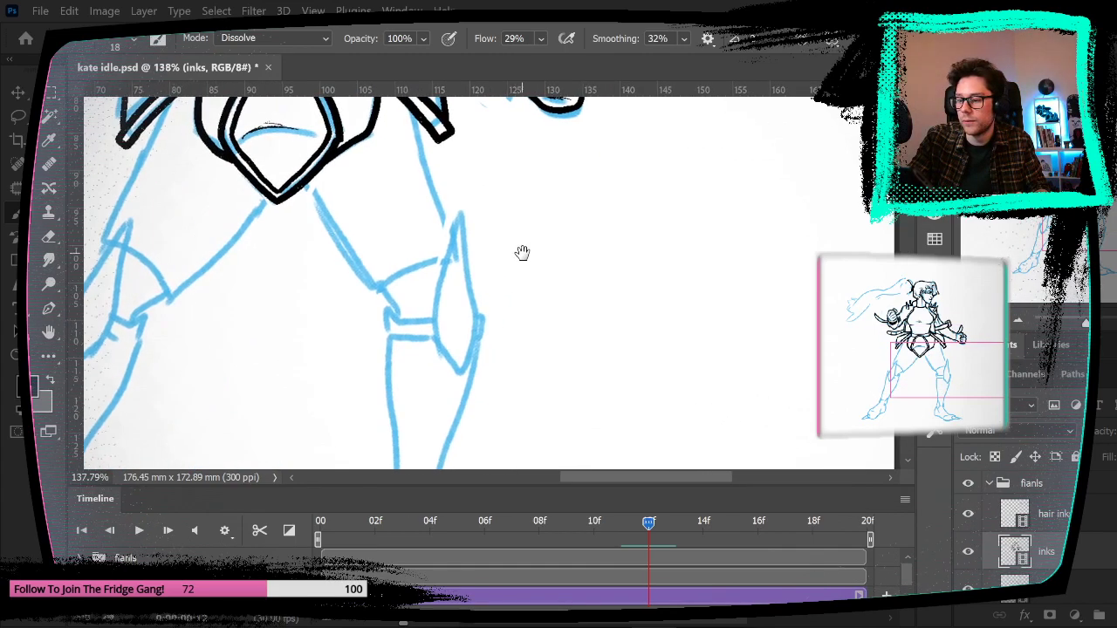
pyautogui.moveTo(428, 321)
pyautogui.mouseDown()
pyautogui.moveTo(460, 204)
pyautogui.moveTo(479, 314)
pyautogui.moveTo(456, 399)
pyautogui.moveTo(450, 372)
pyautogui.moveTo(461, 378)
pyautogui.moveTo(477, 350)
pyautogui.mouseUp()
pyautogui.moveTo(408, 325)
pyautogui.mouseDown()
pyautogui.moveTo(382, 315)
pyautogui.moveTo(384, 352)
pyautogui.mouseUp()
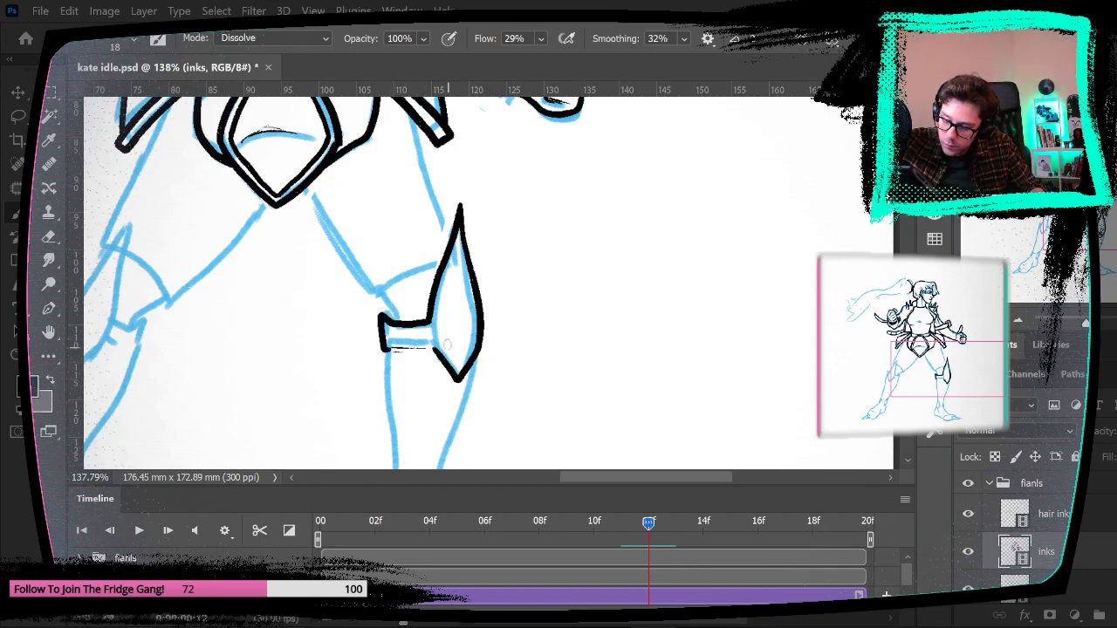
# Step: Ink the thigh on the thumbs-up side with its lower hem and fabric creases, and fill the dark crotch shadow beneath the central plate
pyautogui.moveTo(439, 264); pyautogui.dragTo(377, 296)
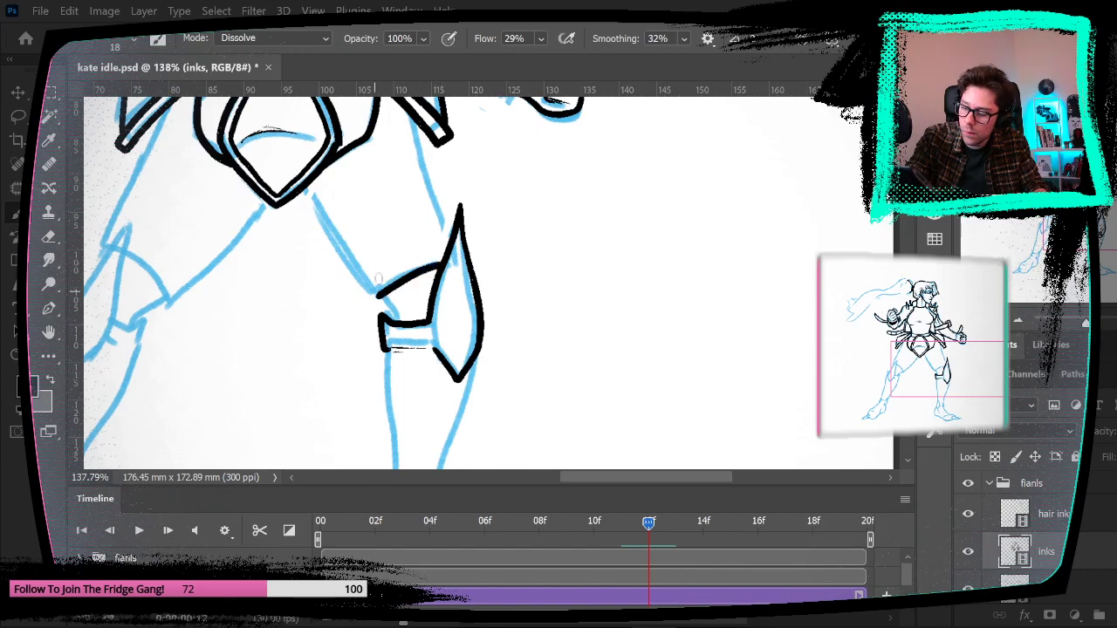
pyautogui.moveTo(301, 191); pyautogui.dragTo(376, 298)
pyautogui.moveTo(307, 278); pyautogui.dragTo(320, 408)
pyautogui.moveTo(273, 341)
pyautogui.mouseDown()
pyautogui.moveTo(315, 334)
pyautogui.moveTo(301, 336)
pyautogui.mouseUp()
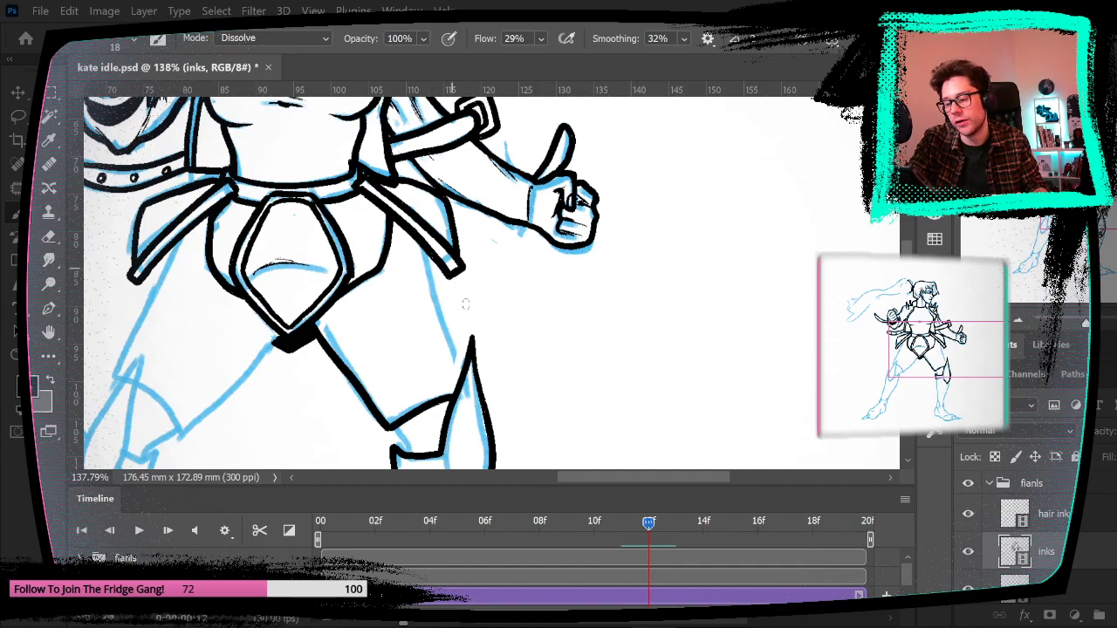
pyautogui.moveTo(425, 260)
pyautogui.mouseDown()
pyautogui.moveTo(433, 299)
pyautogui.moveTo(460, 368)
pyautogui.moveTo(595, 317)
pyautogui.mouseUp()
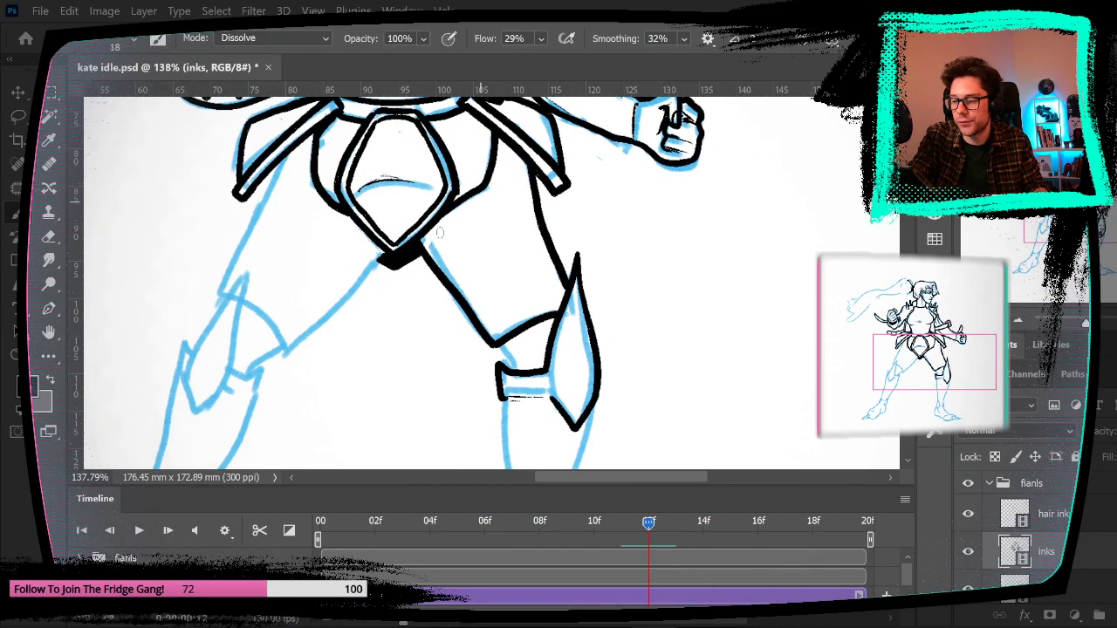
pyautogui.moveTo(438, 248); pyautogui.dragTo(488, 213)
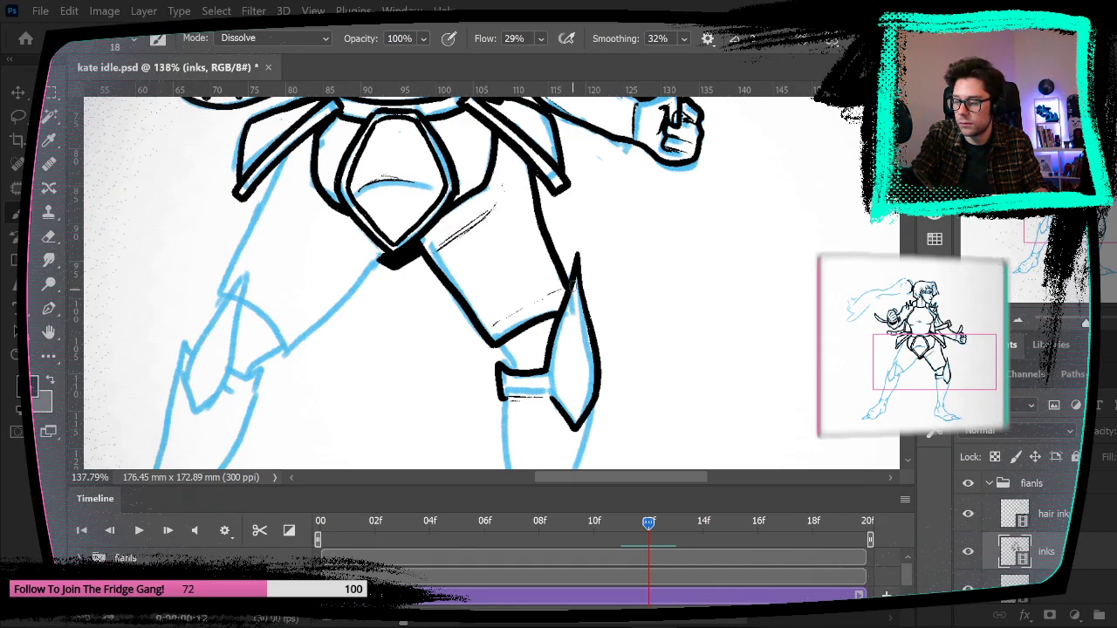
# Step: Ink the outer thigh line and the spiked knee guard with its strap on the raised-fist side leg
pyautogui.moveTo(581, 237); pyautogui.dragTo(685, 262)
pyautogui.moveTo(388, 202); pyautogui.dragTo(321, 342)
pyautogui.moveTo(288, 398)
pyautogui.mouseDown()
pyautogui.moveTo(355, 299)
pyautogui.moveTo(345, 392)
pyautogui.moveTo(326, 430)
pyautogui.moveTo(314, 351)
pyautogui.moveTo(361, 293)
pyautogui.moveTo(340, 410)
pyautogui.mouseUp()
pyautogui.hotkey('ctrl', 'z')
pyautogui.moveTo(417, 382); pyautogui.dragTo(324, 329)
pyautogui.moveTo(293, 267)
pyautogui.mouseDown()
pyautogui.moveTo(303, 307)
pyautogui.moveTo(332, 293)
pyautogui.mouseUp()
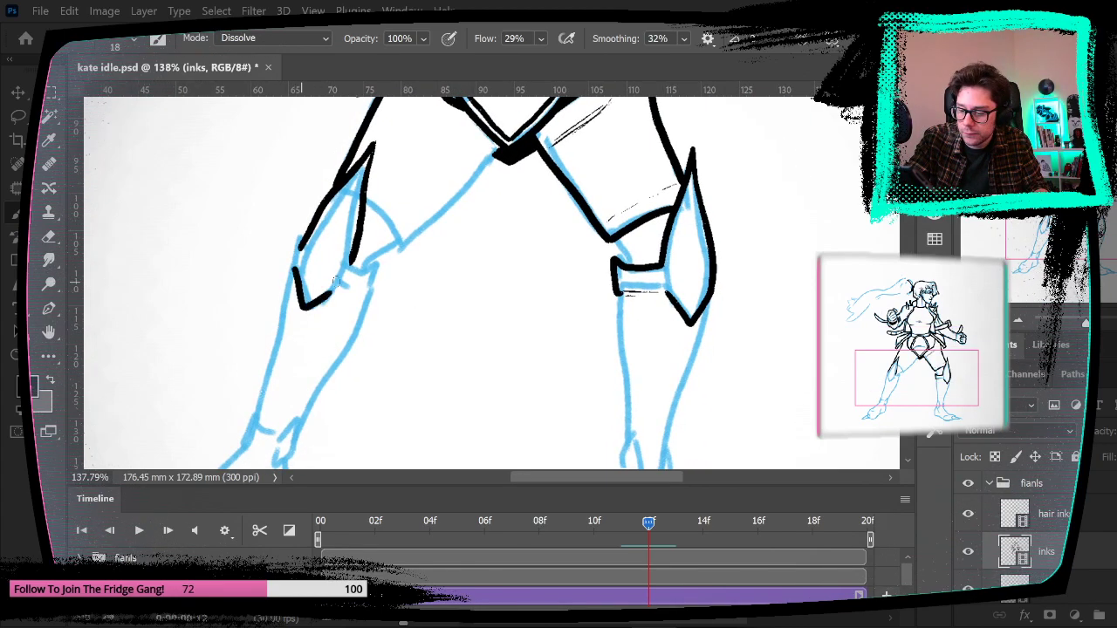
pyautogui.moveTo(299, 237); pyautogui.dragTo(289, 277)
pyautogui.moveTo(351, 260)
pyautogui.mouseDown()
pyautogui.moveTo(358, 273)
pyautogui.moveTo(382, 267)
pyautogui.moveTo(376, 295)
pyautogui.mouseUp()
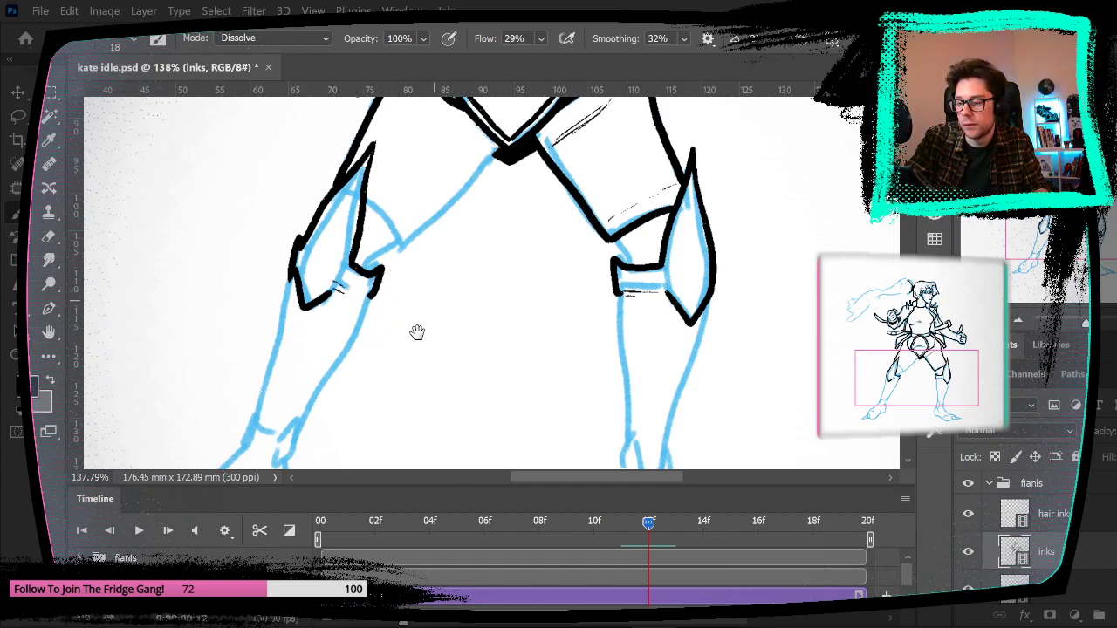
# Step: Ink the raised-fist side thigh's lower hem and inner line, and add thin crease lines near the hem and hip
pyautogui.scroll(2, 422, 320)
pyautogui.moveTo(329, 297); pyautogui.dragTo(370, 339)
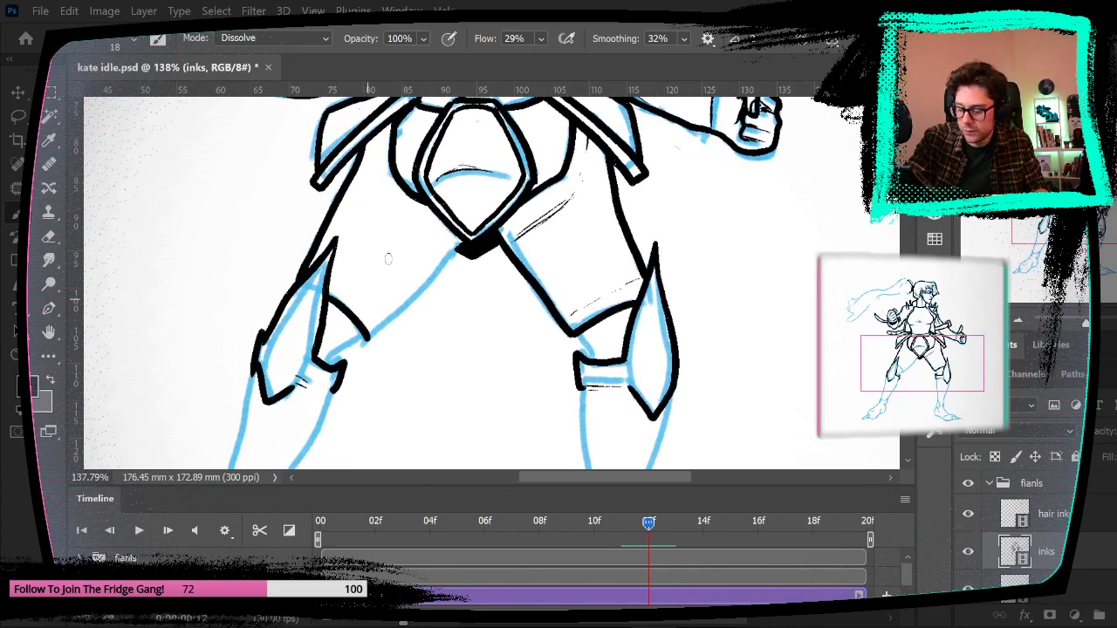
pyautogui.moveTo(399, 305); pyautogui.dragTo(463, 231)
pyautogui.moveTo(337, 283)
pyautogui.mouseDown()
pyautogui.moveTo(380, 330)
pyautogui.moveTo(375, 321)
pyautogui.mouseUp()
pyautogui.moveTo(378, 131); pyautogui.dragTo(380, 157)
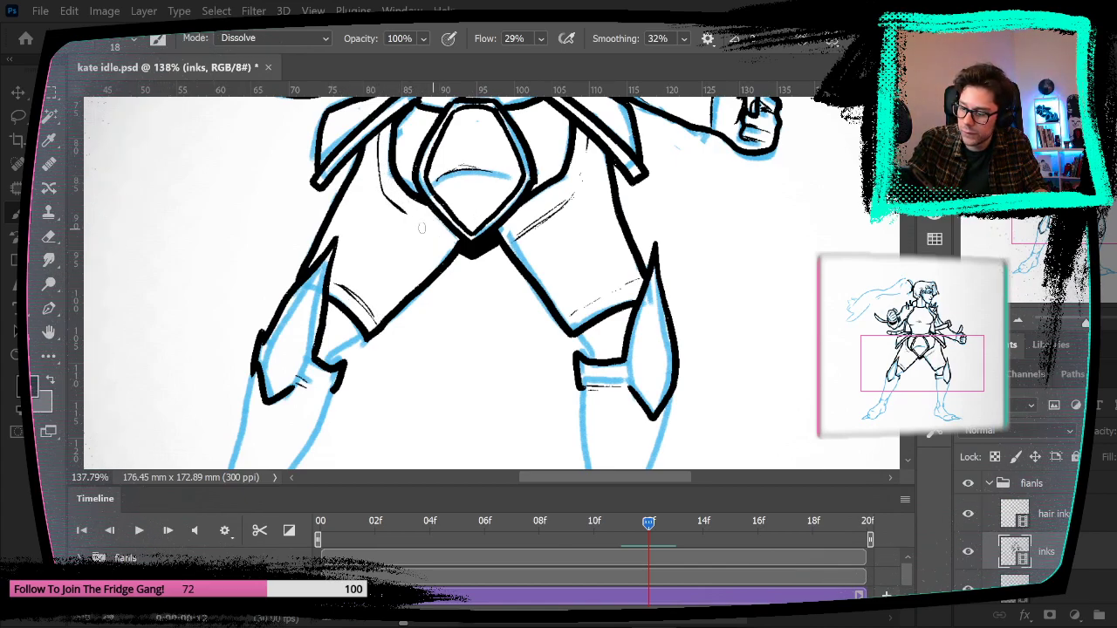
pyautogui.moveTo(451, 246); pyautogui.dragTo(398, 208)
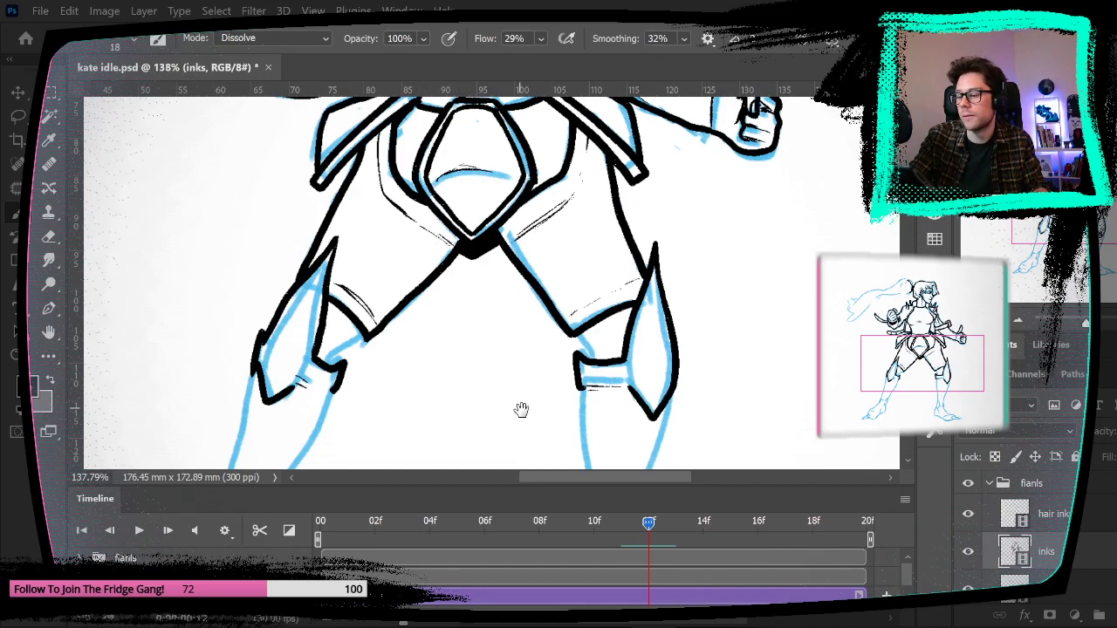
# Step: Ink both sides of the lower leg on the raised-fist side, from the knee guard down to the ankle
pyautogui.moveTo(519, 410); pyautogui.dragTo(571, 309)
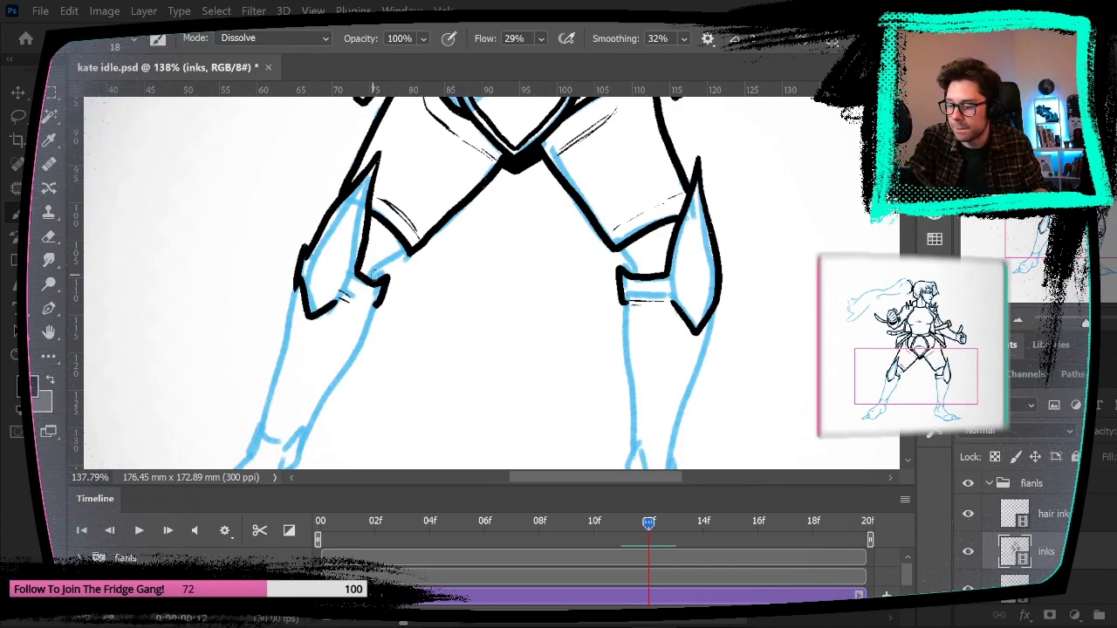
pyautogui.moveTo(408, 340); pyautogui.dragTo(436, 250)
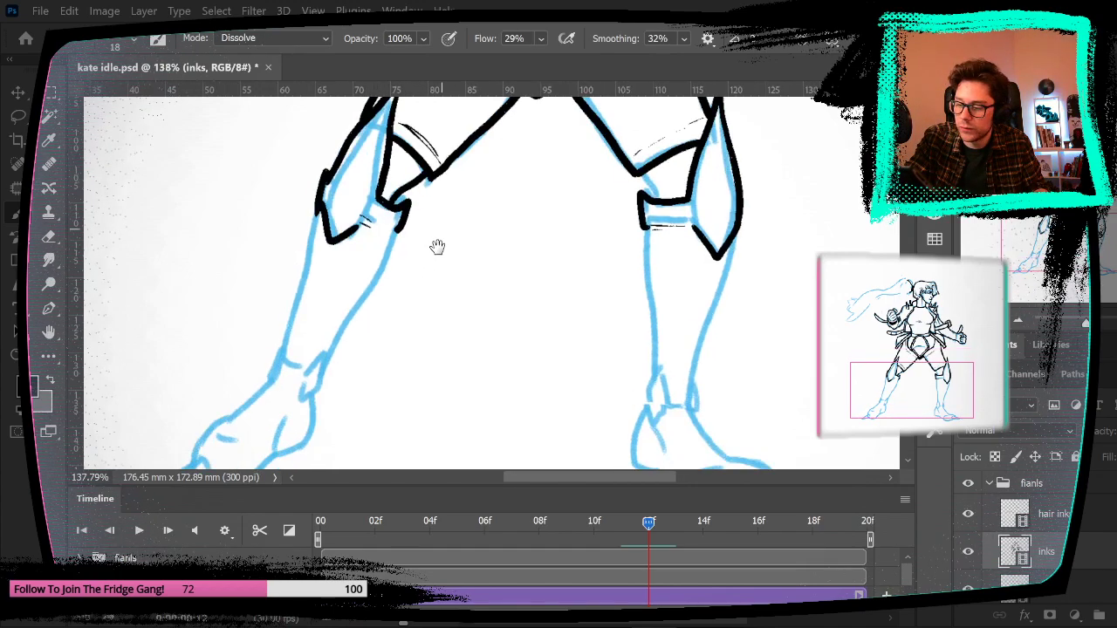
pyautogui.moveTo(290, 324); pyautogui.dragTo(327, 188)
pyautogui.moveTo(331, 340); pyautogui.dragTo(404, 211)
# Step: Ink the ankle guard, foot outline, inner foot details and pointed toe claw on the raised-fist side
pyautogui.moveTo(390, 344); pyautogui.dragTo(464, 237)
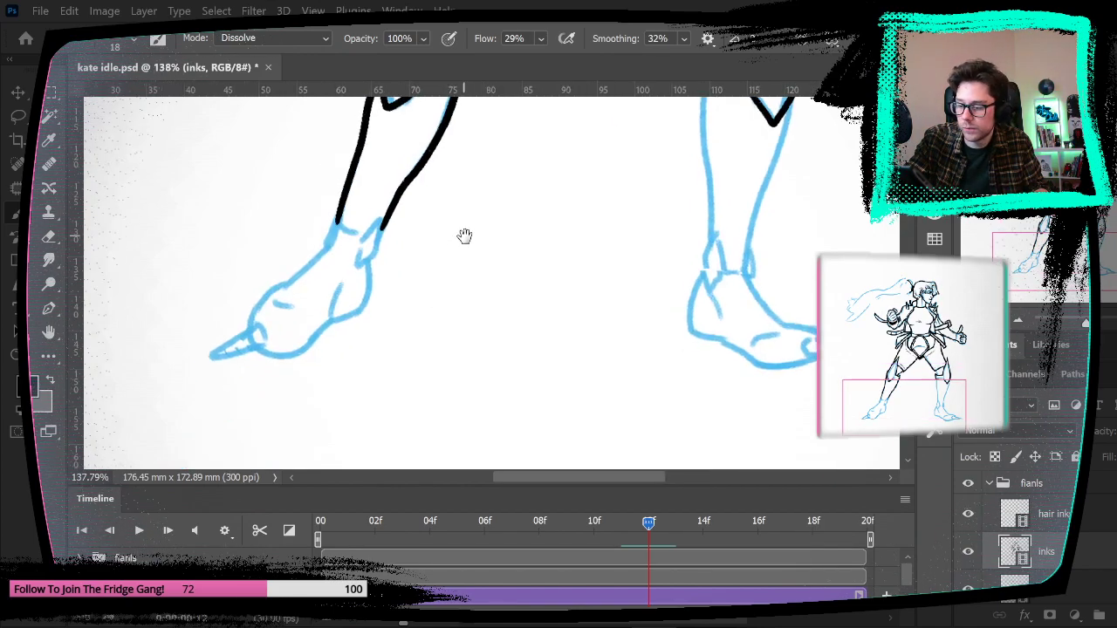
pyautogui.moveTo(337, 212); pyautogui.dragTo(324, 246)
pyautogui.moveTo(338, 217); pyautogui.dragTo(327, 245)
pyautogui.moveTo(327, 245)
pyautogui.mouseDown()
pyautogui.moveTo(360, 252)
pyautogui.moveTo(338, 223)
pyautogui.moveTo(388, 220)
pyautogui.moveTo(327, 243)
pyautogui.moveTo(249, 319)
pyautogui.moveTo(276, 355)
pyautogui.moveTo(319, 337)
pyautogui.mouseUp()
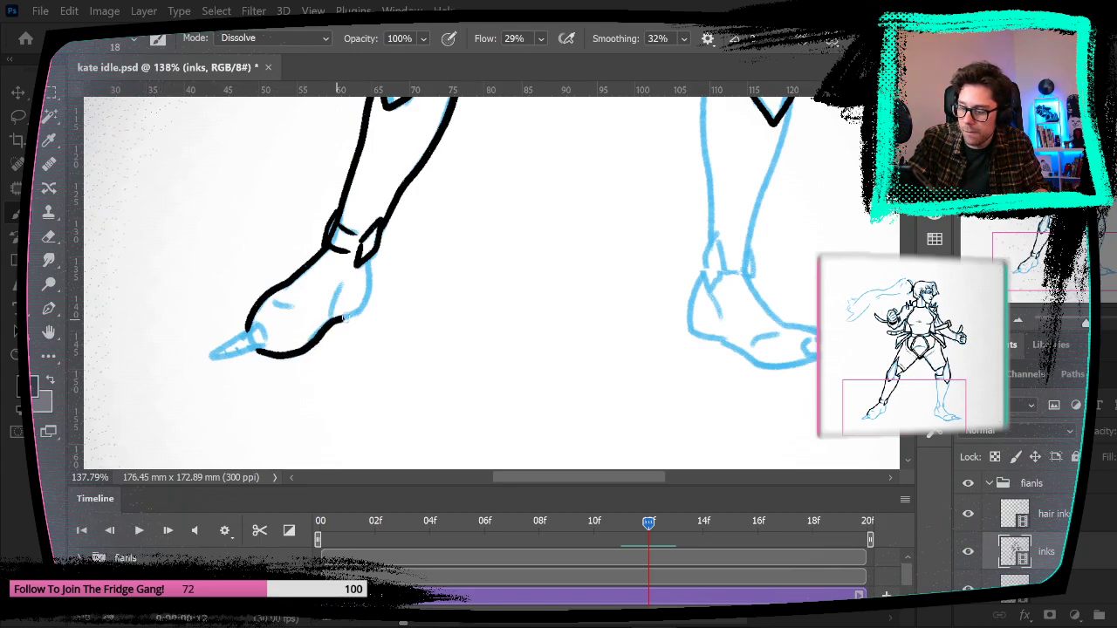
pyautogui.moveTo(370, 298); pyautogui.dragTo(367, 257)
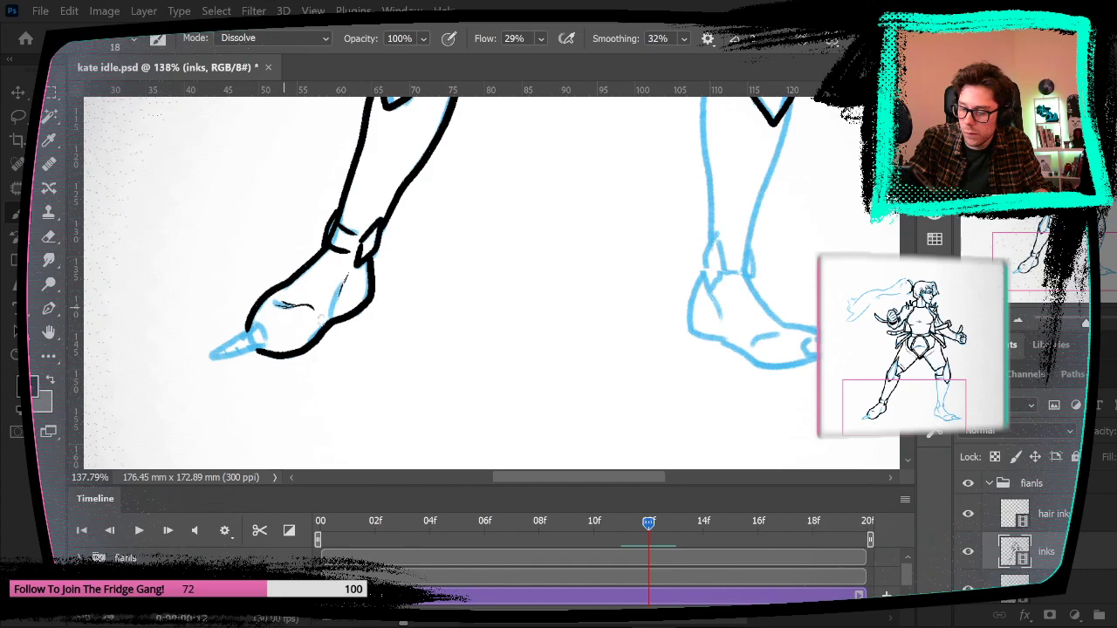
pyautogui.moveTo(255, 327)
pyautogui.mouseDown()
pyautogui.moveTo(211, 357)
pyautogui.moveTo(267, 347)
pyautogui.mouseUp()
pyautogui.hotkey('ctrl', 'z')
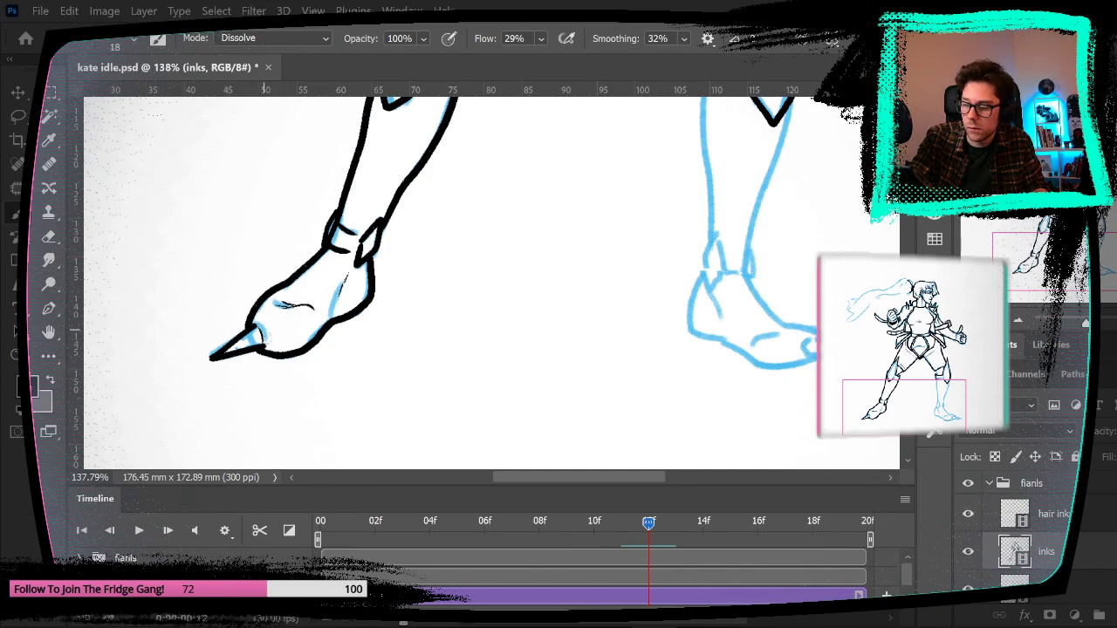
# Step: Ink both sides of the lower leg on the thumbs-up side, from the knee guard down to the ankle
pyautogui.moveTo(466, 285); pyautogui.dragTo(314, 407)
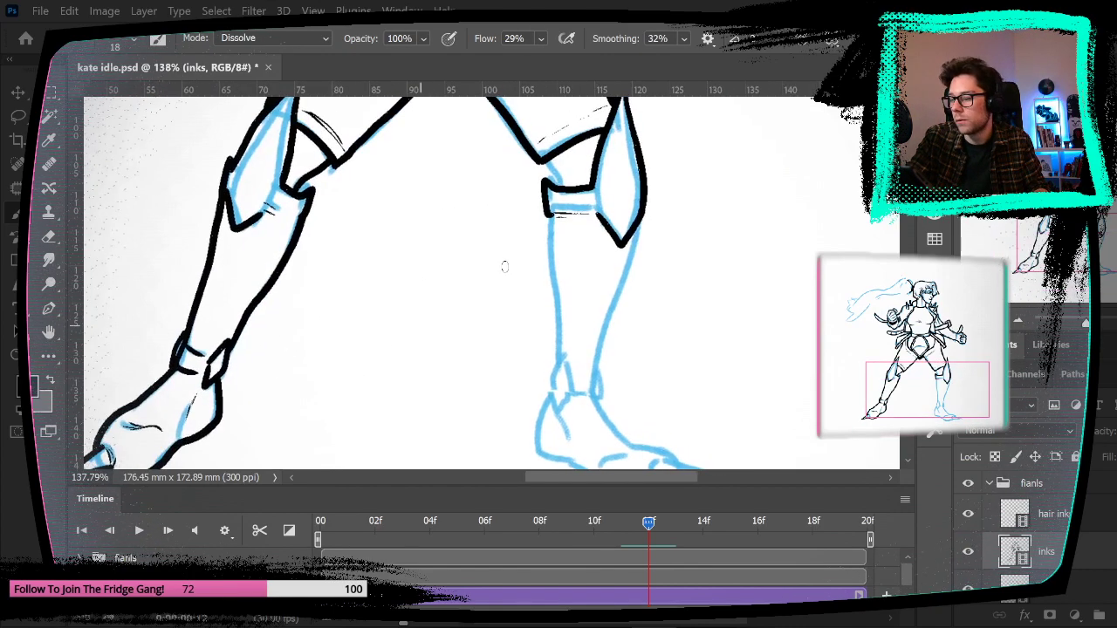
pyautogui.moveTo(608, 320); pyautogui.dragTo(531, 267)
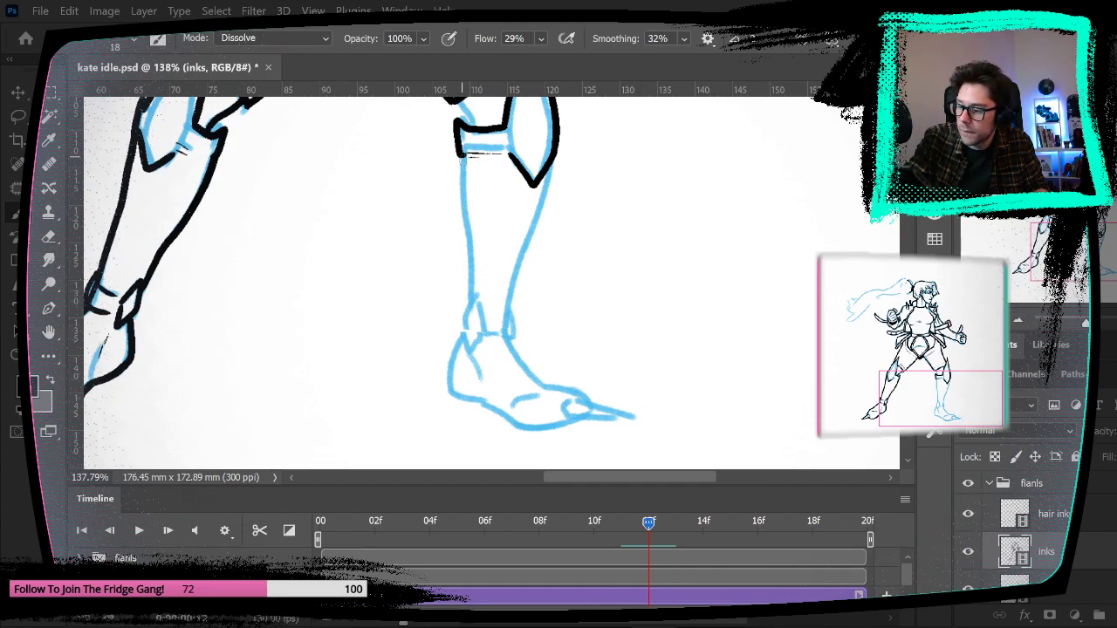
pyautogui.moveTo(464, 218); pyautogui.dragTo(472, 292)
pyautogui.hotkey('ctrl', 'z')
pyautogui.moveTo(462, 156)
pyautogui.mouseDown()
pyautogui.moveTo(472, 279)
pyautogui.moveTo(508, 307)
pyautogui.moveTo(553, 153)
pyautogui.mouseUp()
pyautogui.hotkey('ctrl', 'z')
pyautogui.moveTo(506, 331); pyautogui.dragTo(544, 202)
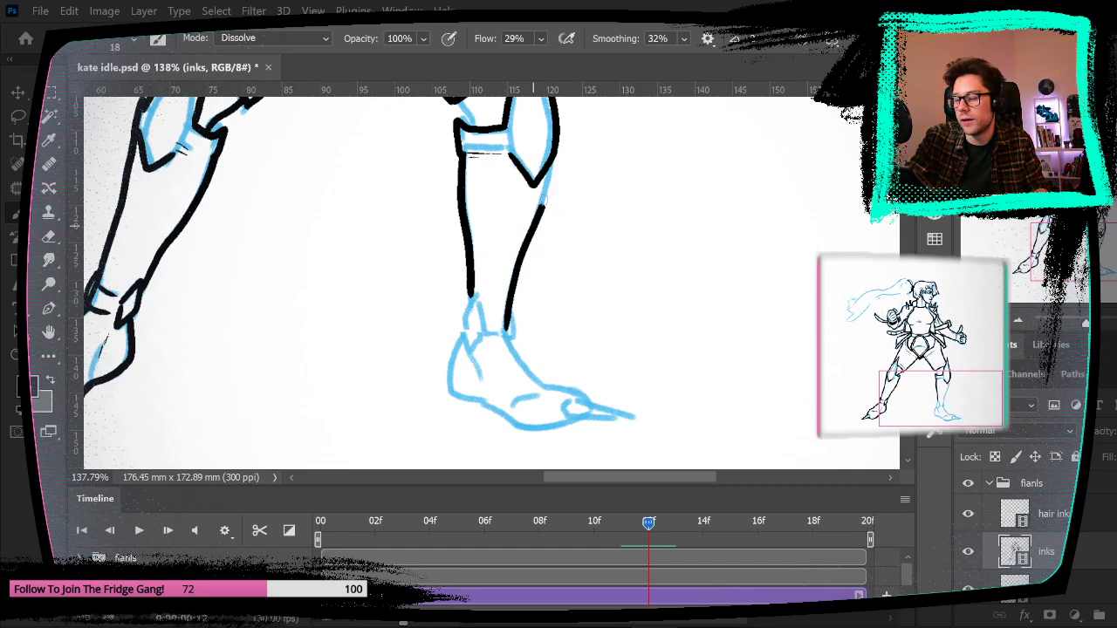
# Step: View the whole figure and flip back and forth through frames 8 to 12 to check the inked motion
pyautogui.click(313, 10)
pyautogui.click(414, 178)
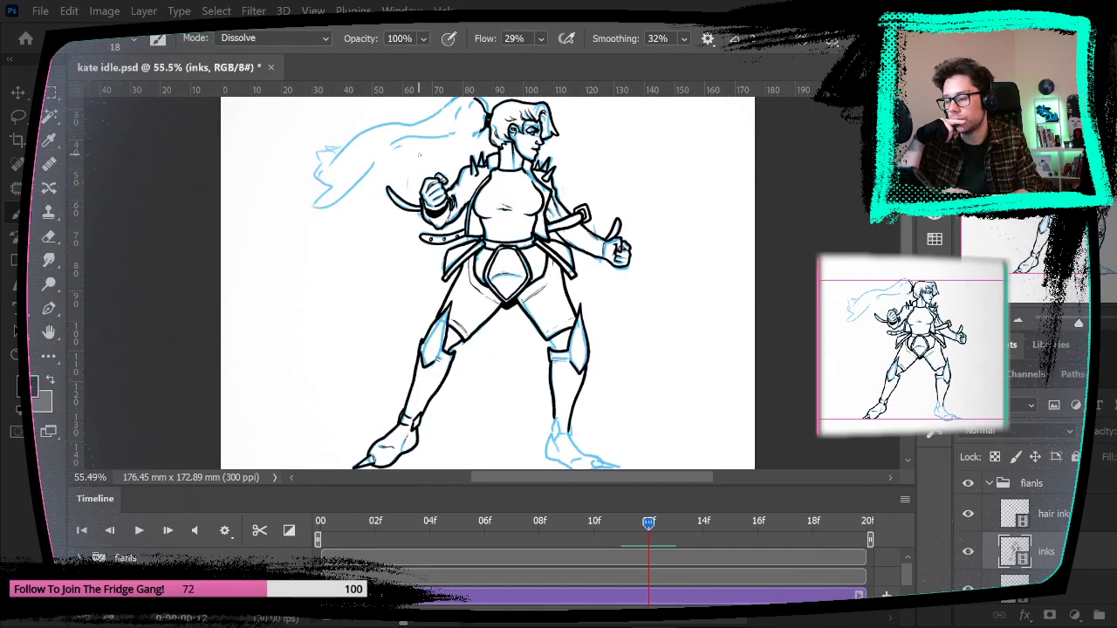
pyautogui.press('Left')
pyautogui.press('Right')
pyautogui.press('Left')
pyautogui.press('Right')
pyautogui.press('Left')
pyautogui.press('Left')
pyautogui.press('Right')
pyautogui.press('Left')
pyautogui.press('Left')
pyautogui.press('Left')
pyautogui.press('Right')
pyautogui.press('Right')
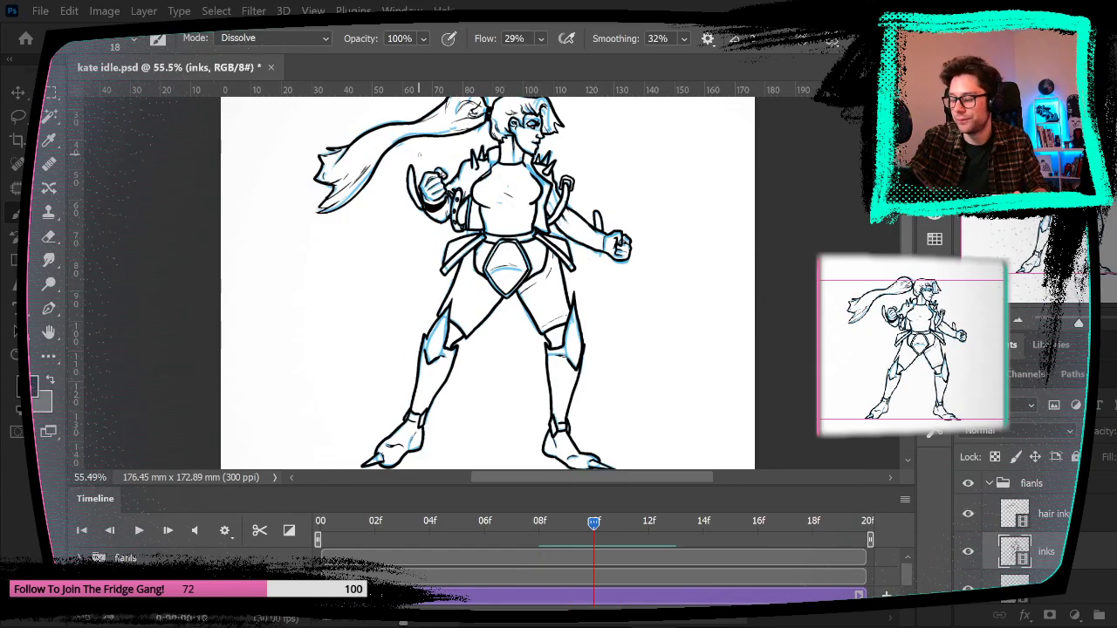
pyautogui.press('Left')
pyautogui.press('Right')
# Step: Add thin hip crease lines to frame 10's raised-fist side thigh, and copy that thigh area into frame 11's inks layer
pyautogui.press('z')
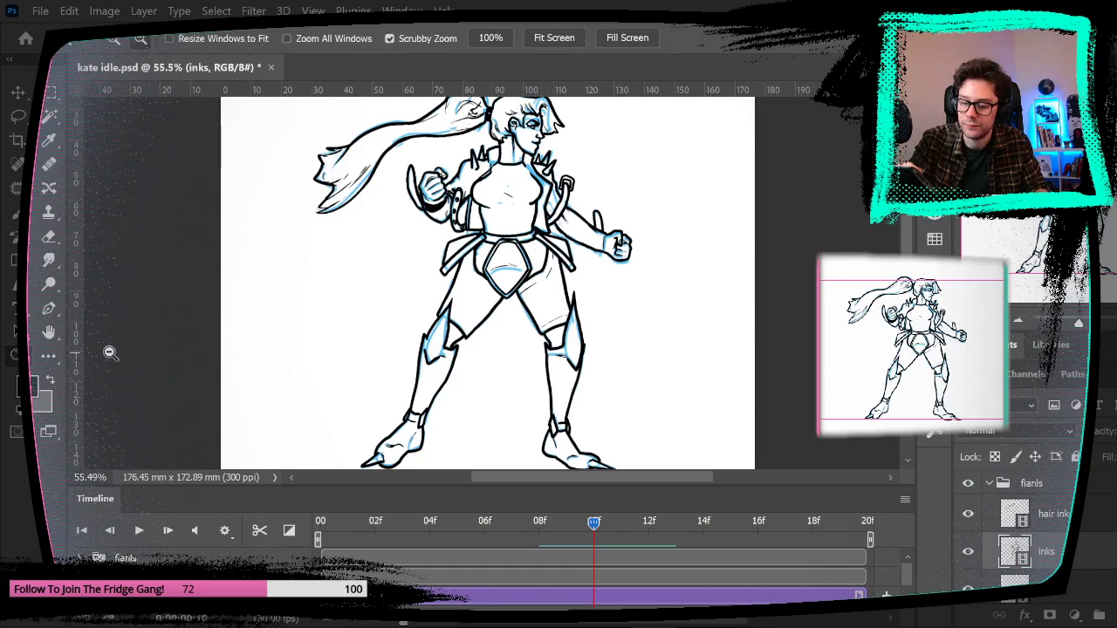
pyautogui.moveTo(523, 301); pyautogui.dragTo(593, 301)
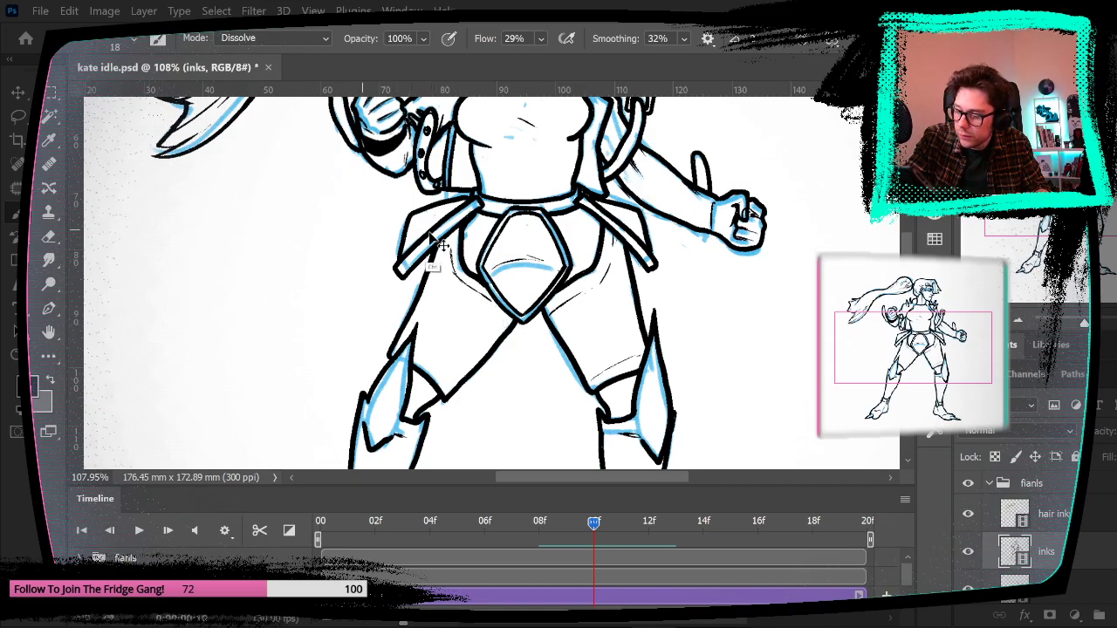
pyautogui.press('Right')
pyautogui.press('Right')
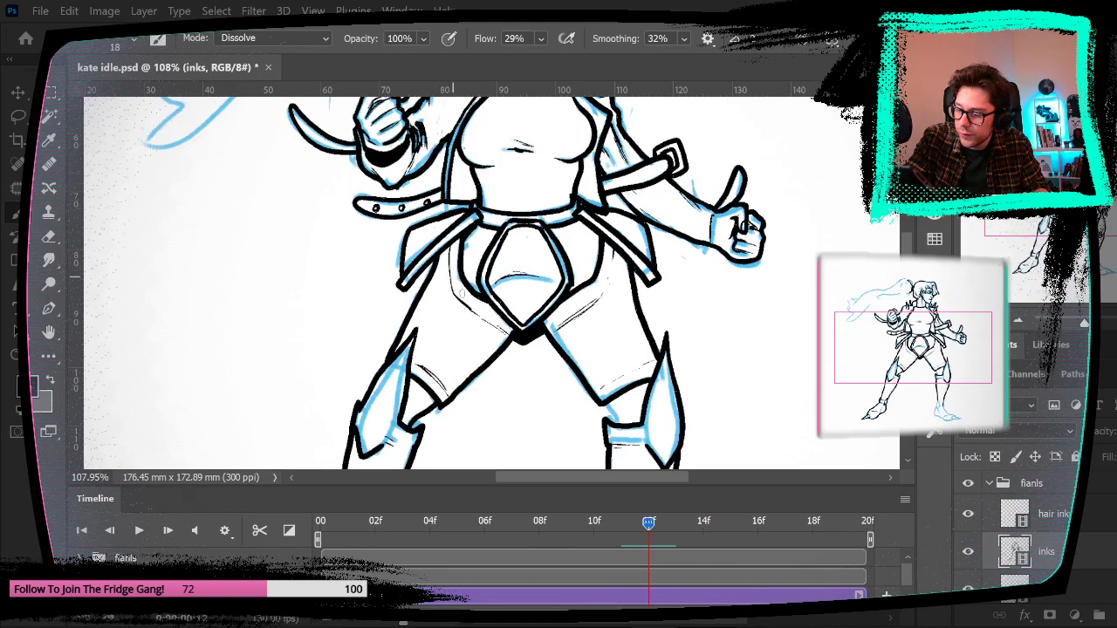
pyautogui.press('Left')
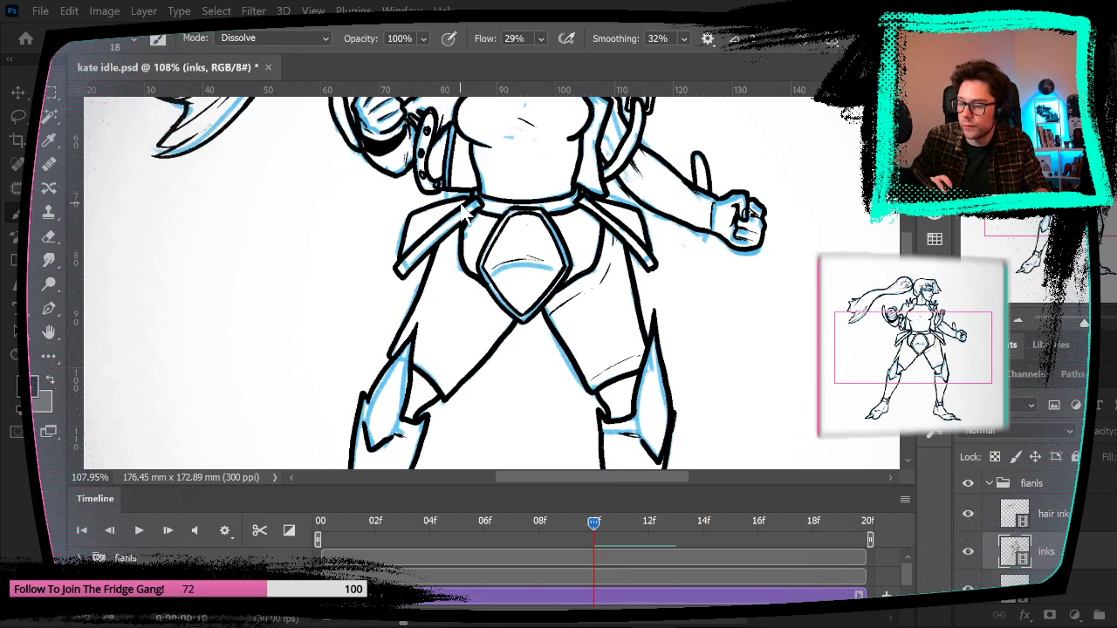
pyautogui.press('Right')
pyautogui.press('Left')
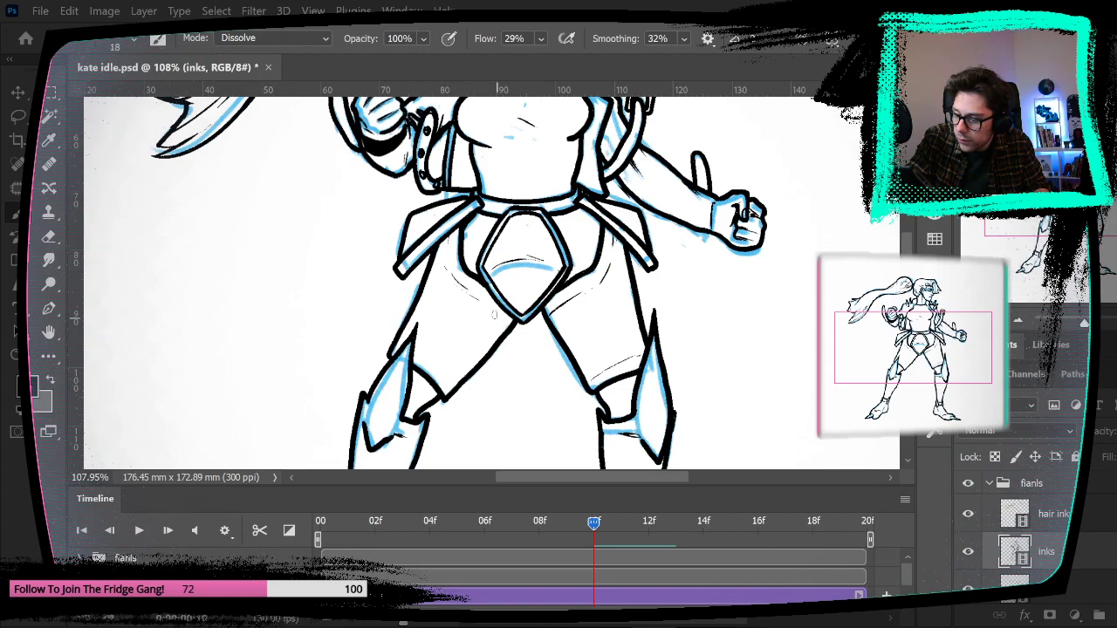
pyautogui.moveTo(462, 405); pyautogui.dragTo(531, 244)
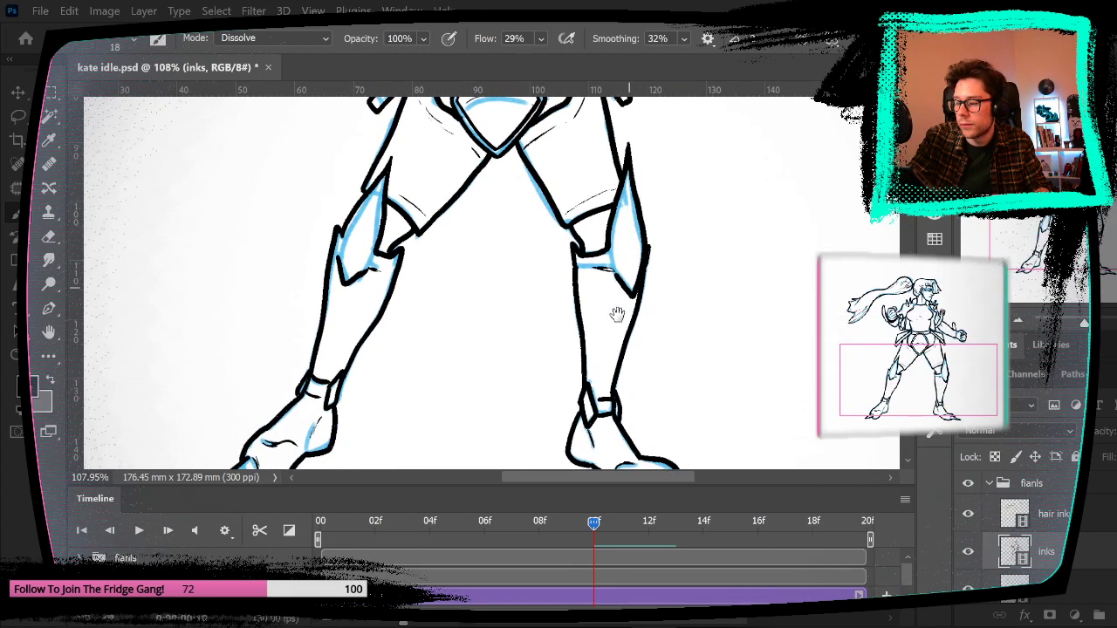
pyautogui.moveTo(619, 305); pyautogui.dragTo(596, 430)
pyautogui.press('l')
pyautogui.moveTo(324, 267); pyautogui.dragTo(273, 219)
pyautogui.hotkey('ctrl', 'c')
pyautogui.press('Right')
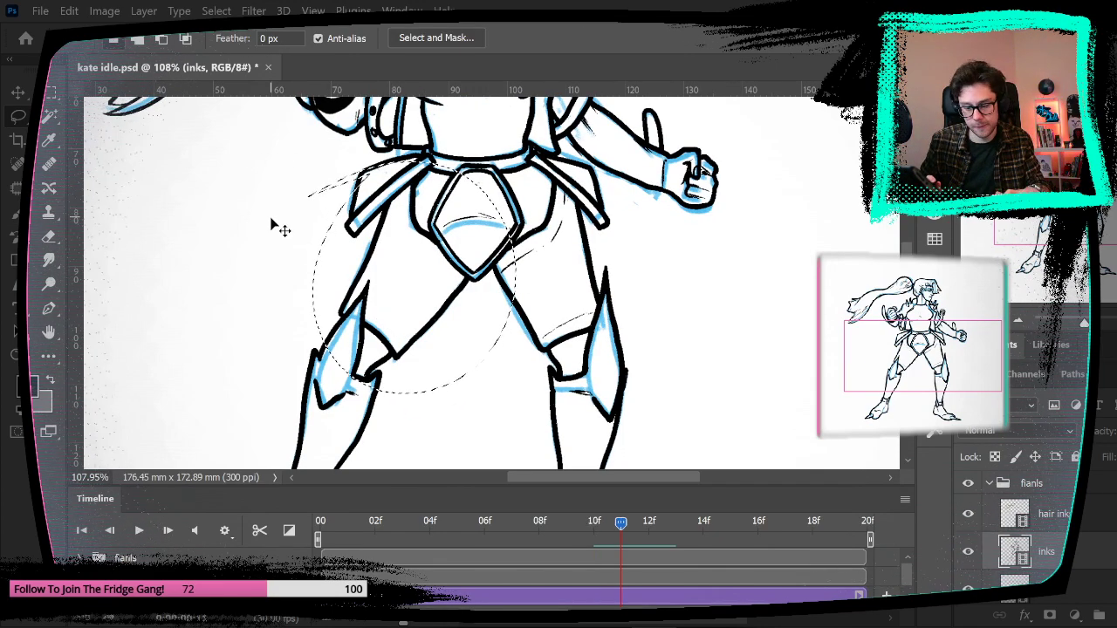
pyautogui.hotkey('ctrl', 'v')
pyautogui.hotkey('ctrl', 'e')
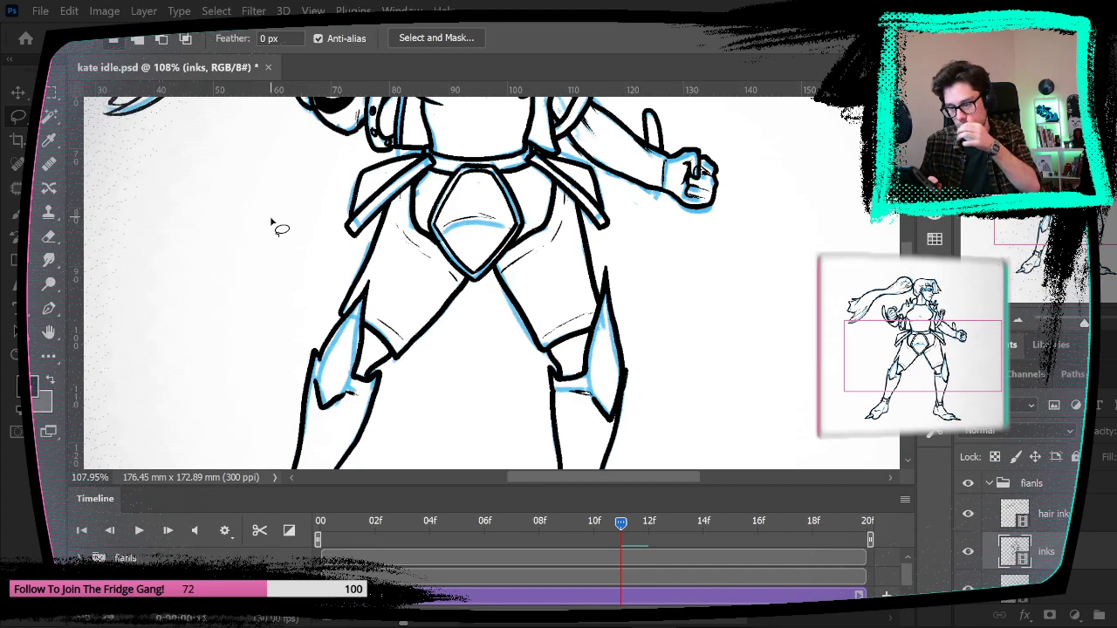
# Step: Return to frame 12 and ink the pointed ankle guard and the strap's upper edge on the thumbs-up side leg
pyautogui.press('Right')
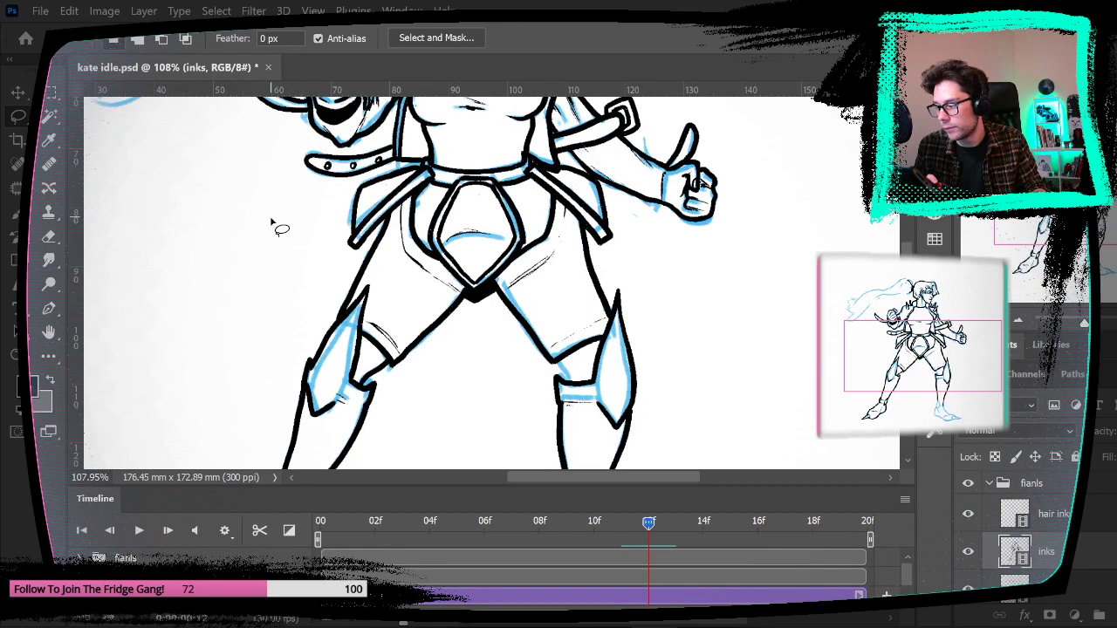
pyautogui.press('Right')
pyautogui.press('Left')
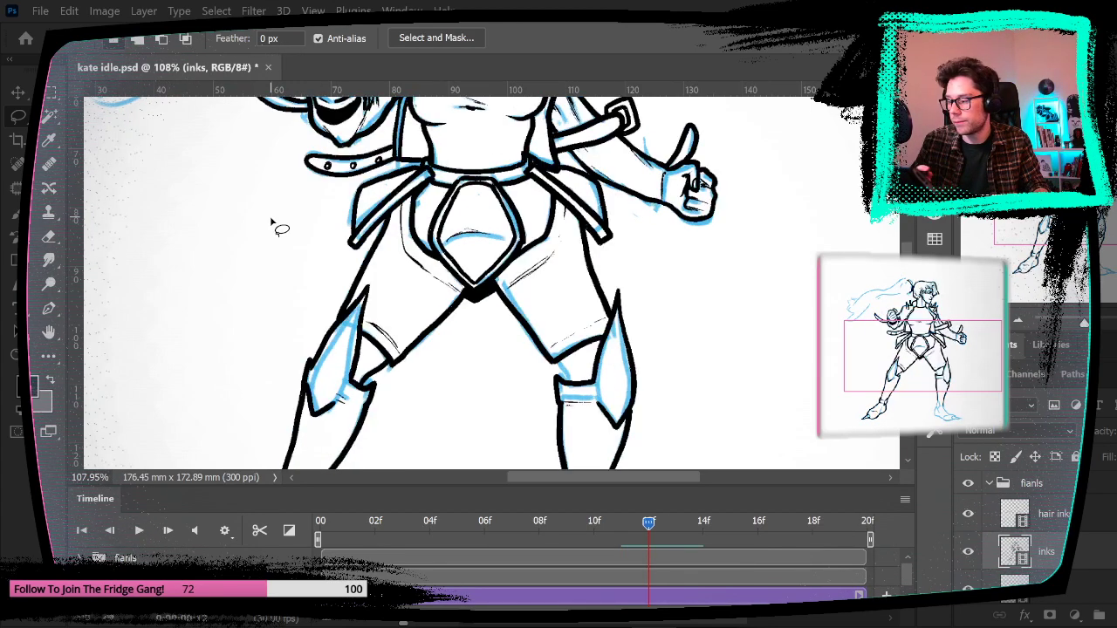
pyautogui.moveTo(668, 390); pyautogui.dragTo(542, 285)
pyautogui.press('b')
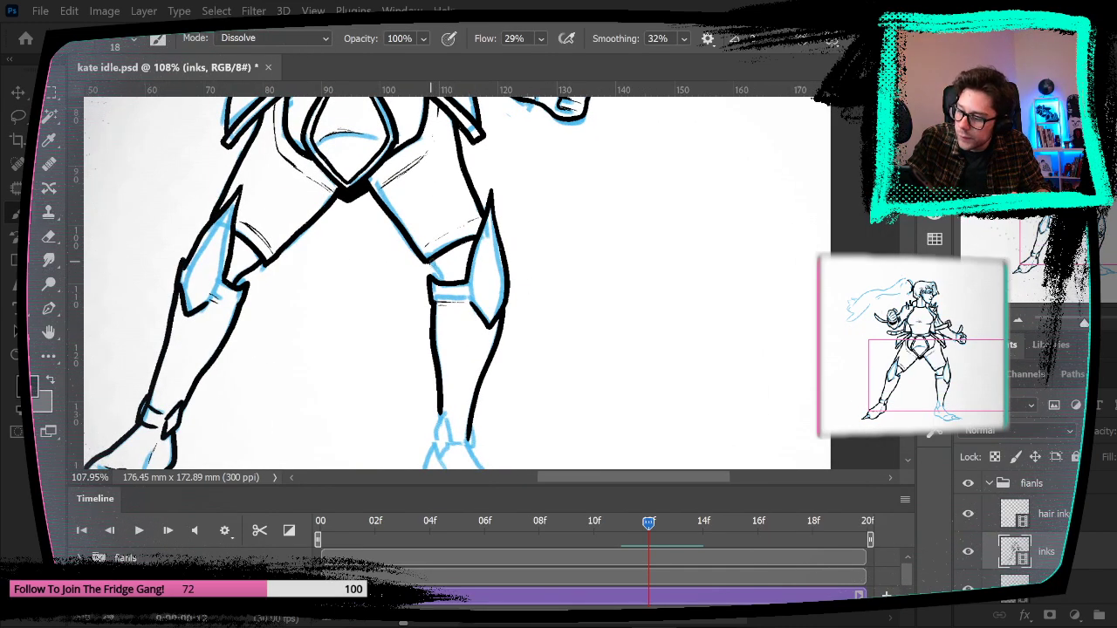
pyautogui.moveTo(567, 388); pyautogui.dragTo(607, 212)
pyautogui.moveTo(478, 223)
pyautogui.mouseDown()
pyautogui.moveTo(476, 259)
pyautogui.moveTo(485, 229)
pyautogui.mouseUp()
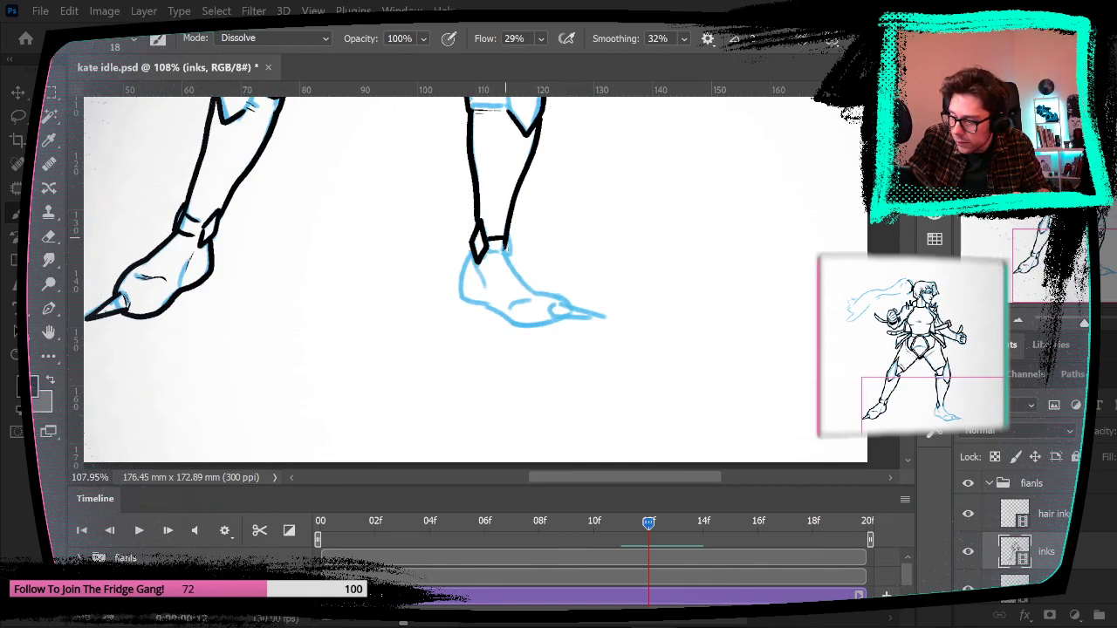
# Step: Ink the rest of the ankle strap, the foot outline and the pointed toe claw on the thumbs-up side
pyautogui.moveTo(506, 252); pyautogui.dragTo(534, 290)
pyautogui.moveTo(473, 249)
pyautogui.mouseDown()
pyautogui.moveTo(460, 301)
pyautogui.moveTo(553, 323)
pyautogui.moveTo(573, 305)
pyautogui.moveTo(553, 317)
pyautogui.moveTo(562, 297)
pyautogui.moveTo(604, 317)
pyautogui.moveTo(551, 307)
pyautogui.mouseUp()
pyautogui.hotkey('ctrl', 'z')
pyautogui.hotkey('ctrl', 'z')
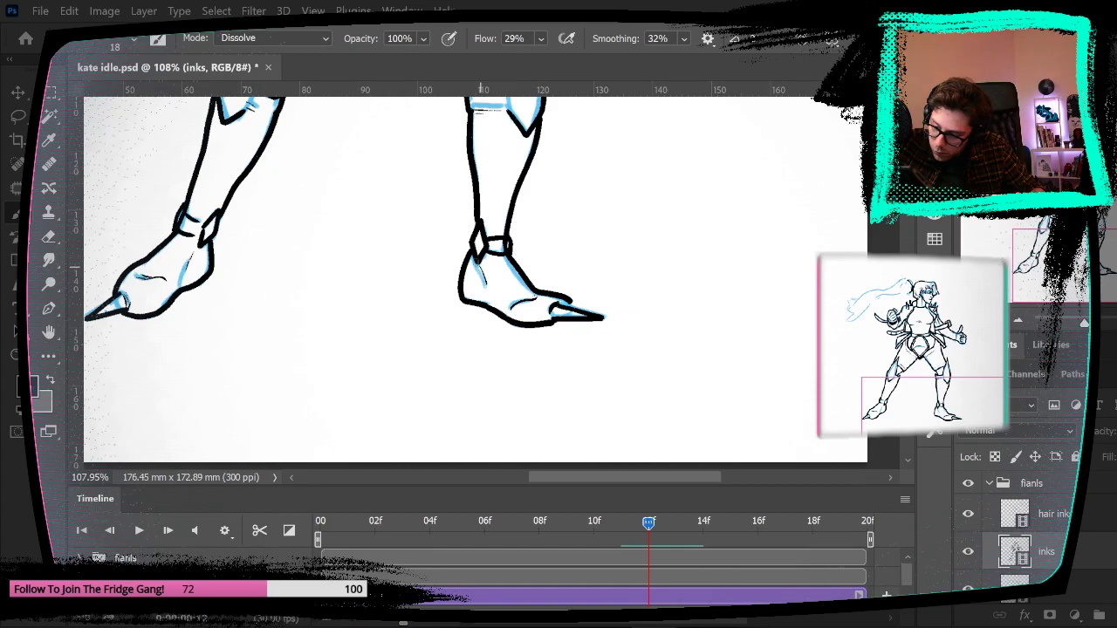
# Step: On the hair inks layer, ink the long lower and upper edges of the ponytail over the blue sketch
pyautogui.moveTo(571, 232); pyautogui.dragTo(634, 354)
pyautogui.moveTo(629, 248); pyautogui.dragTo(718, 590)
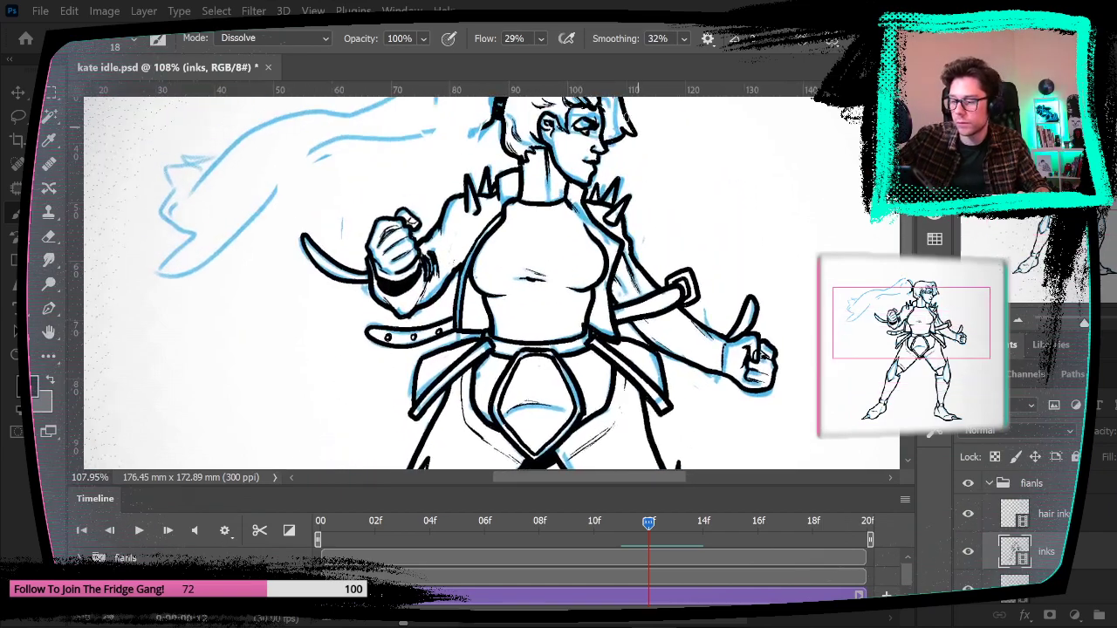
pyautogui.moveTo(672, 343); pyautogui.dragTo(720, 406)
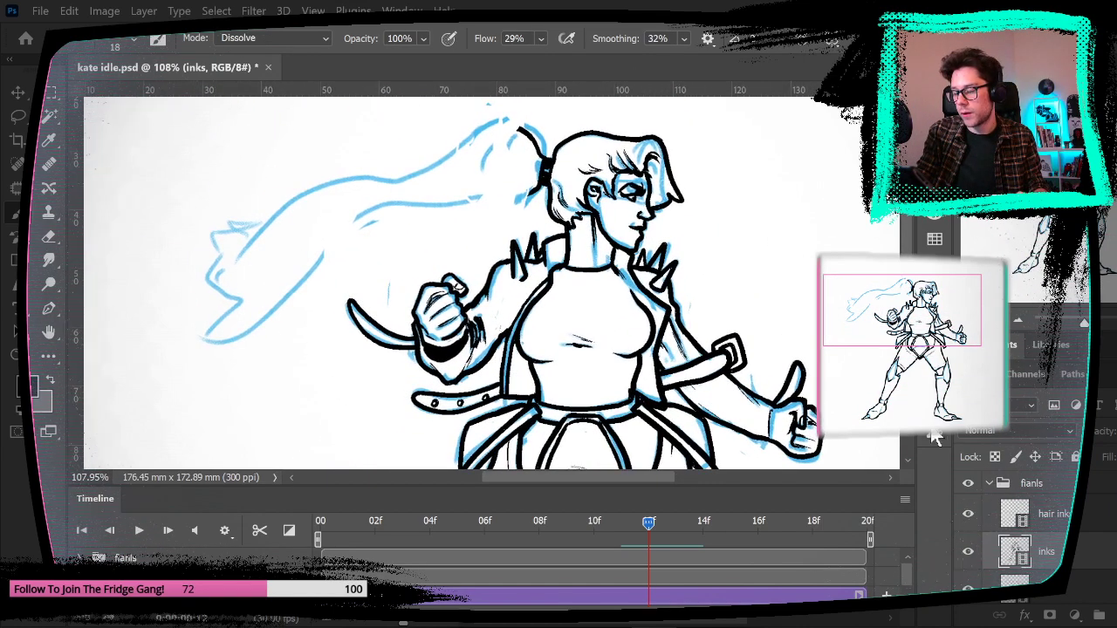
pyautogui.click(1065, 505)
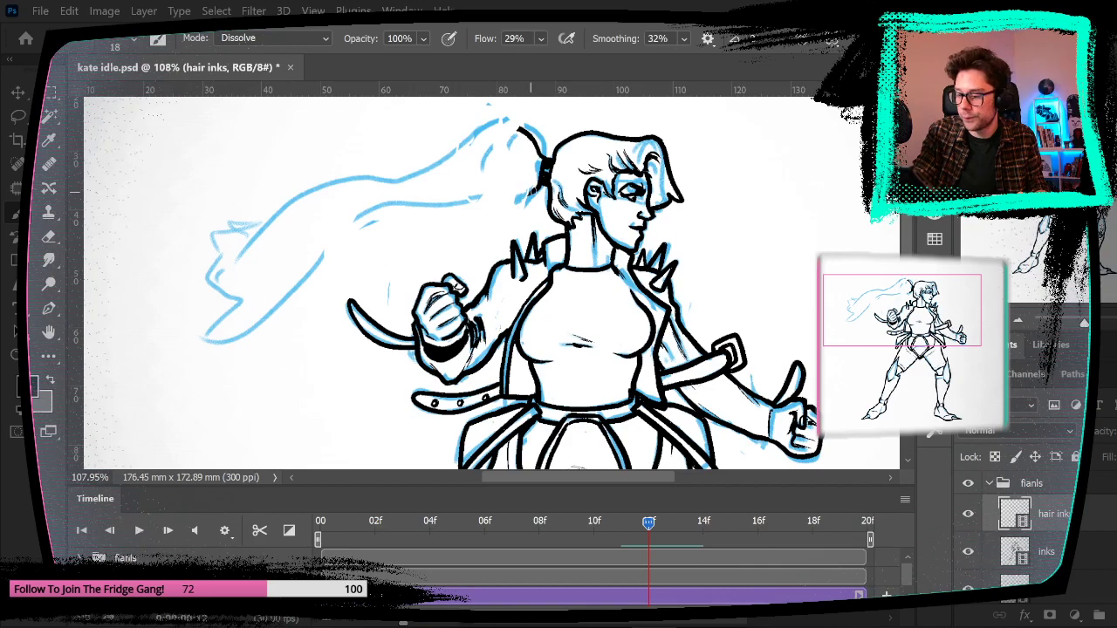
pyautogui.moveTo(528, 192)
pyautogui.mouseDown()
pyautogui.moveTo(425, 208)
pyautogui.moveTo(199, 343)
pyautogui.mouseUp()
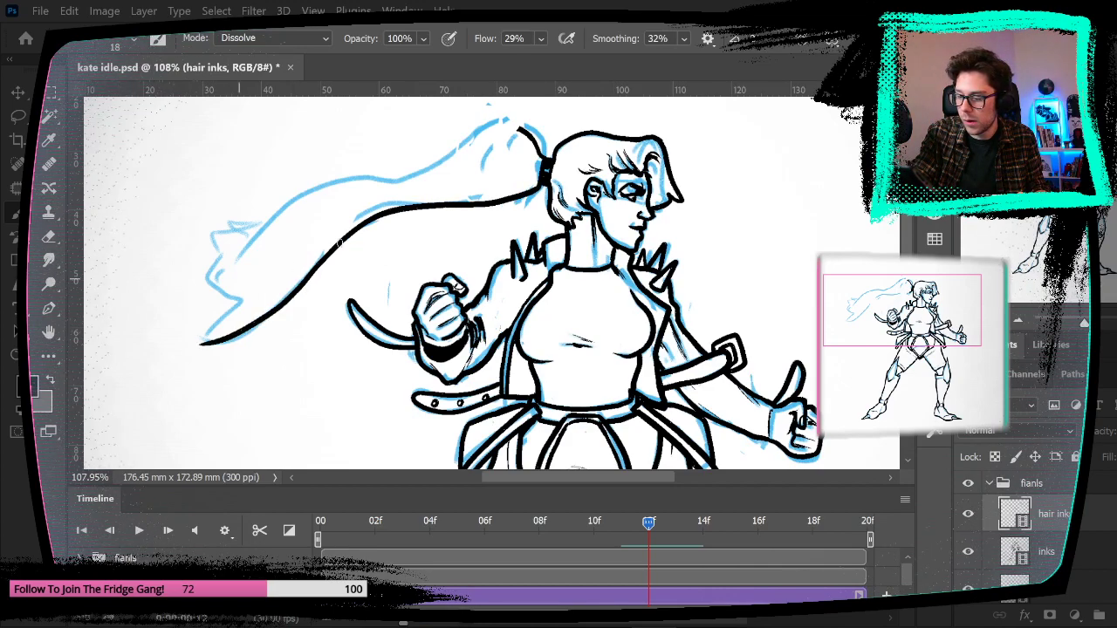
pyautogui.moveTo(523, 124)
pyautogui.mouseDown()
pyautogui.moveTo(471, 131)
pyautogui.moveTo(406, 177)
pyautogui.moveTo(291, 208)
pyautogui.moveTo(252, 245)
pyautogui.mouseUp()
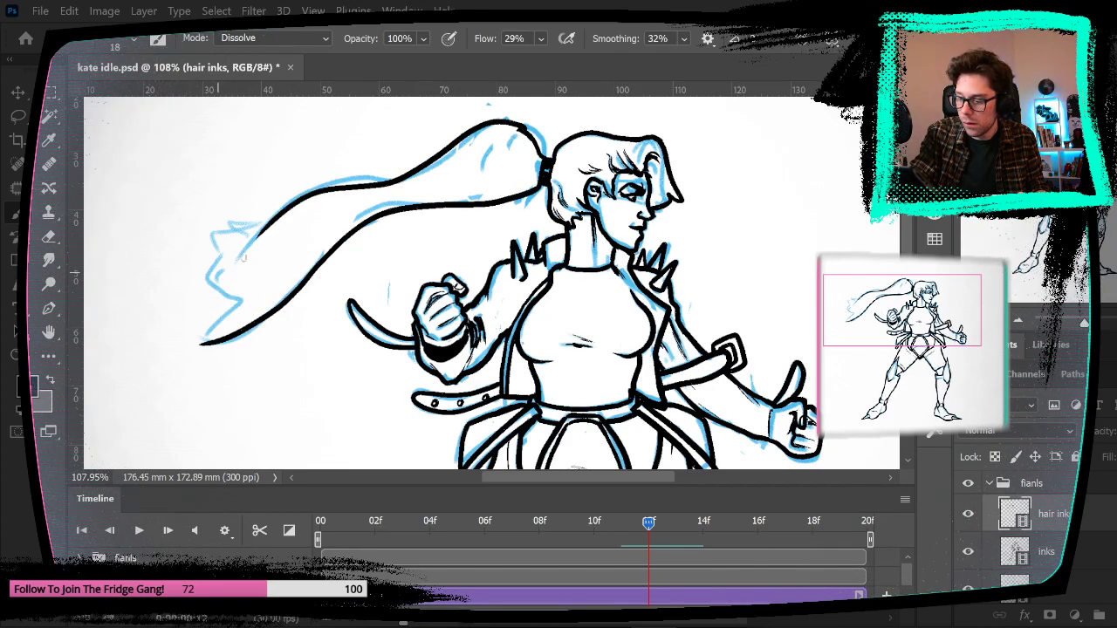
# Step: Compare the ponytail with the previous frame and turn on onion skins for the timeline
pyautogui.press('Left')
pyautogui.press('Right')
pyautogui.click(905, 500)
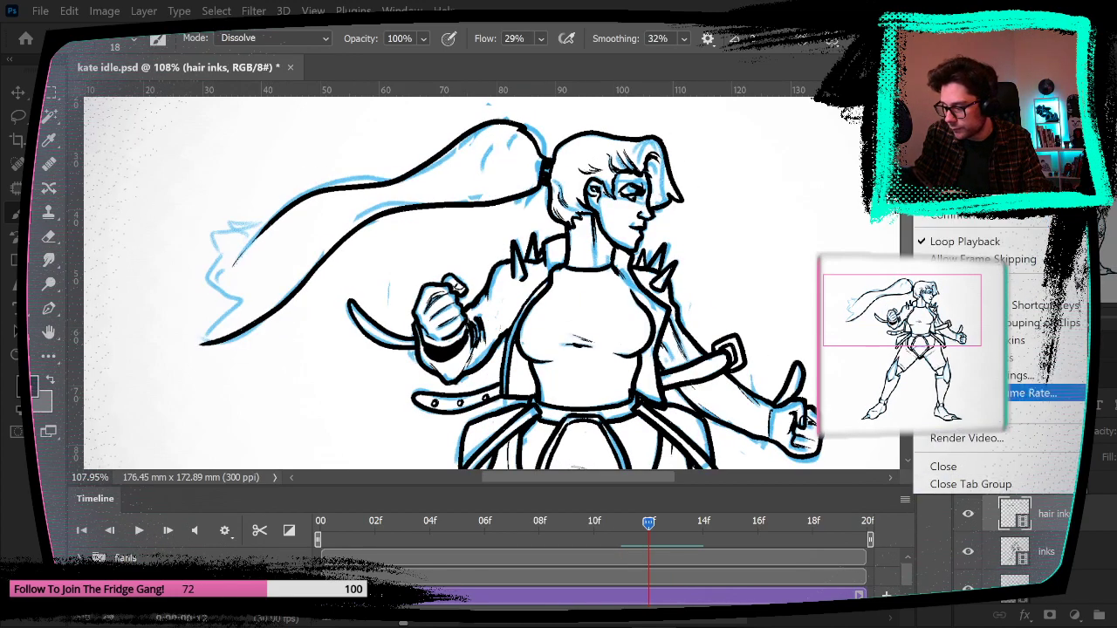
pyautogui.click(1003, 410)
pyautogui.click(686, 157)
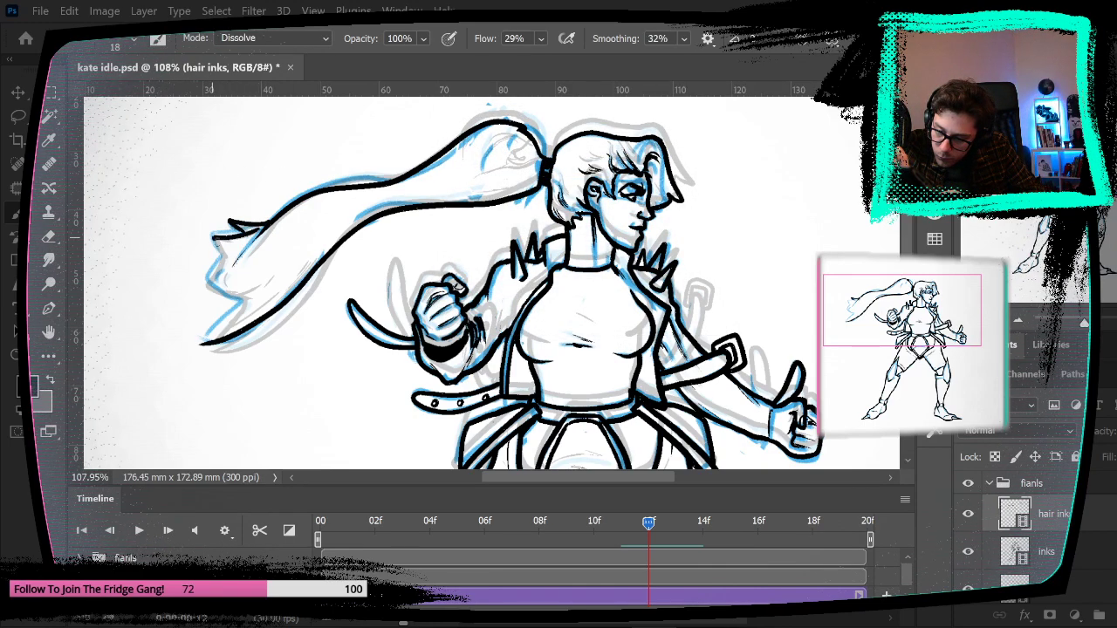
# Step: Ink the ragged, split tip of the ponytail with the 18 px brush
pyautogui.moveTo(214, 268); pyautogui.dragTo(237, 299)
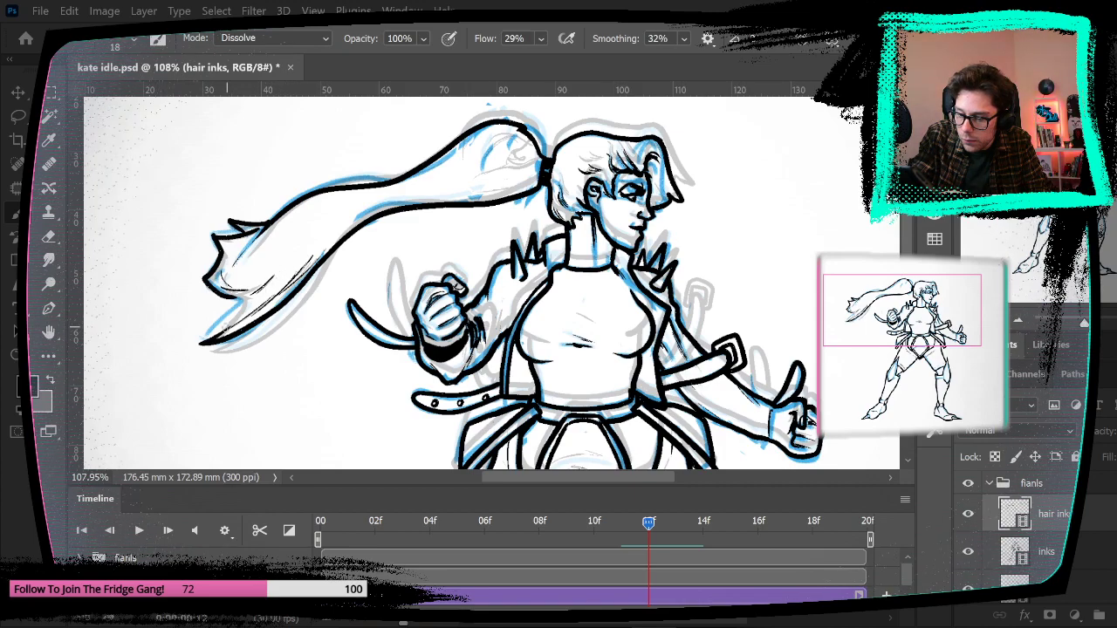
pyautogui.rightClick(237, 303)
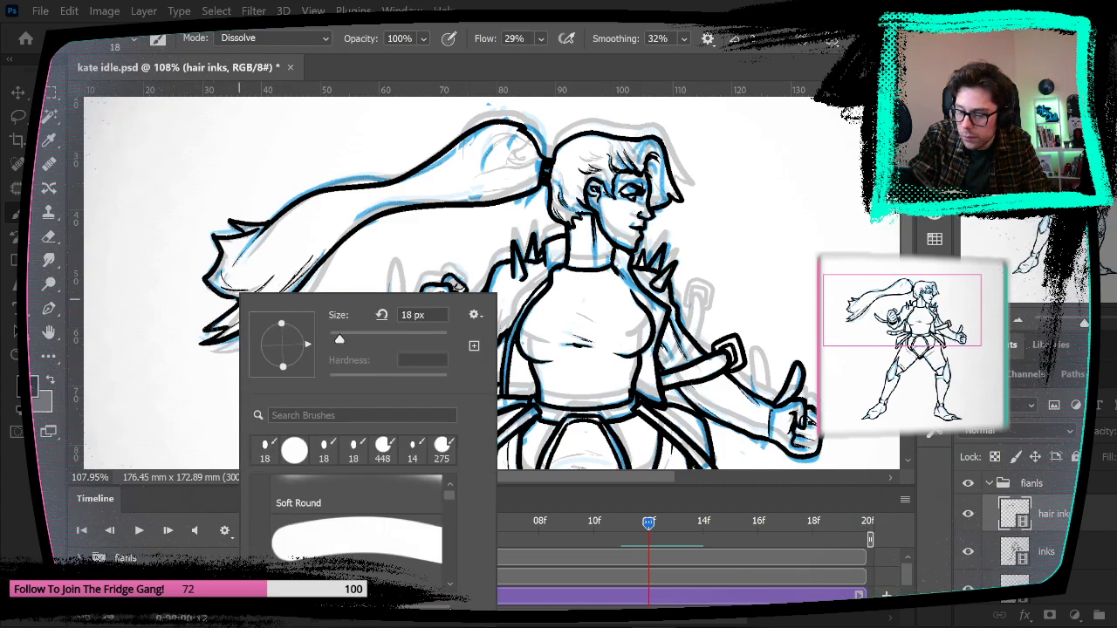
pyautogui.click(362, 220)
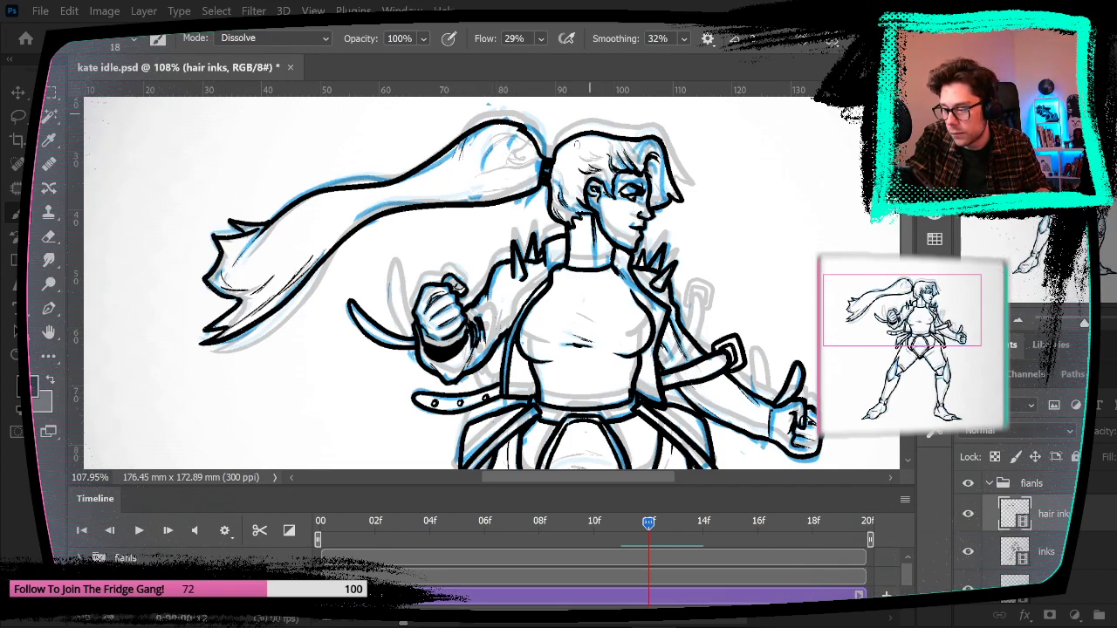
# Step: Ink the thin strand lines and the curl inside the ponytail near the hair tie
pyautogui.moveTo(472, 186); pyautogui.dragTo(516, 168)
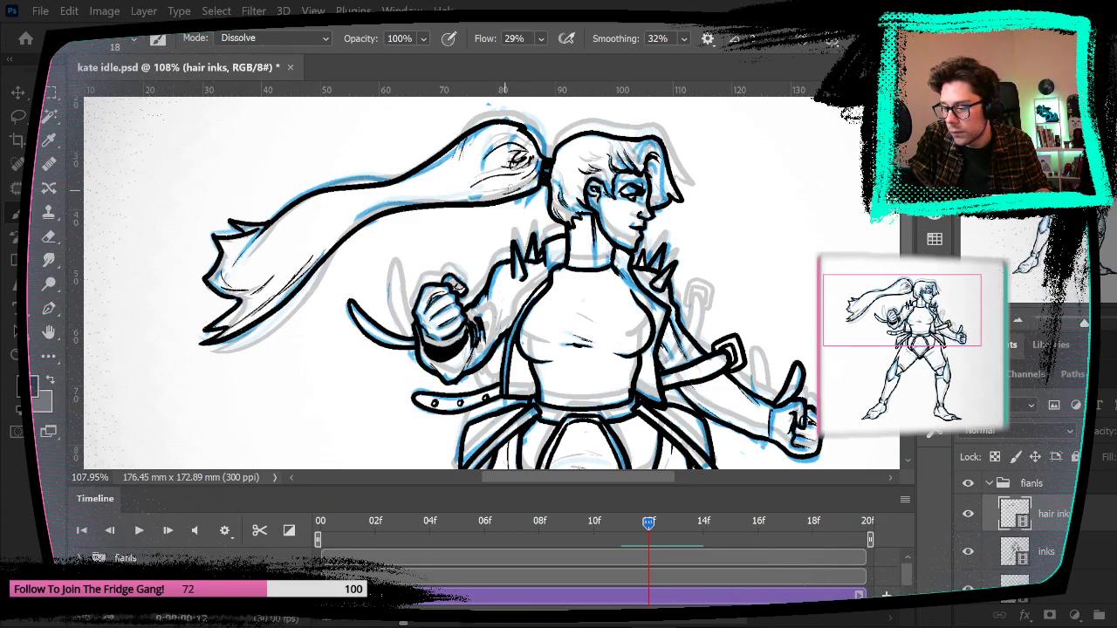
pyautogui.press('e')
pyautogui.press('z')
pyautogui.moveTo(463, 145)
pyautogui.mouseDown()
pyautogui.moveTo(515, 147)
pyautogui.moveTo(528, 125)
pyautogui.moveTo(521, 132)
pyautogui.moveTo(485, 113)
pyautogui.moveTo(511, 130)
pyautogui.mouseUp()
pyautogui.press('e')
pyautogui.press('b')
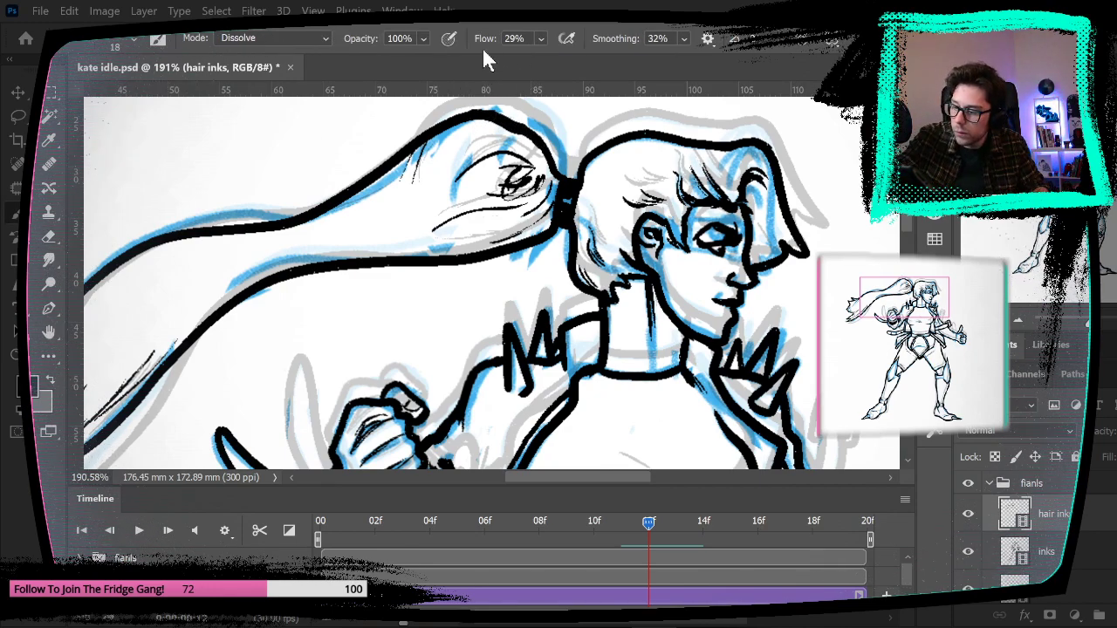
# Step: View the whole figure and flip repeatedly between frames 11 and 12 to check the finished inks
pyautogui.click(313, 10)
pyautogui.click(431, 161)
pyautogui.press('Left')
pyautogui.press('Right')
pyautogui.press('Left')
pyautogui.press('Right')
pyautogui.press('Left')
pyautogui.press('Right')
pyautogui.press('Left')
pyautogui.press('Right')
pyautogui.press('Left')
pyautogui.press('Right')
pyautogui.press('Left')
pyautogui.press('Right')
pyautogui.press('Left')
pyautogui.press('Right')
pyautogui.press('Left')
pyautogui.press('Right')
# Step: Select the area around the whole figure on frame 12 and copy its hair inks to frame 13
pyautogui.press('m')
pyautogui.moveTo(351, 124)
pyautogui.mouseDown()
pyautogui.moveTo(399, 162)
pyautogui.moveTo(637, 433)
pyautogui.mouseUp()
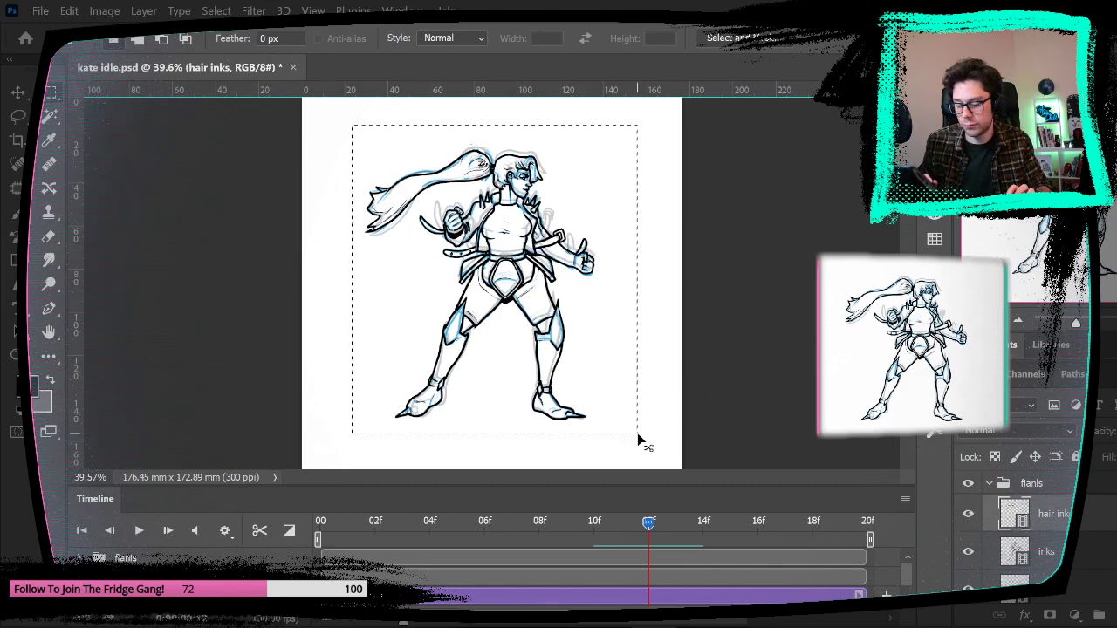
pyautogui.press('Right')
pyautogui.hotkey('ctrl', 'v')
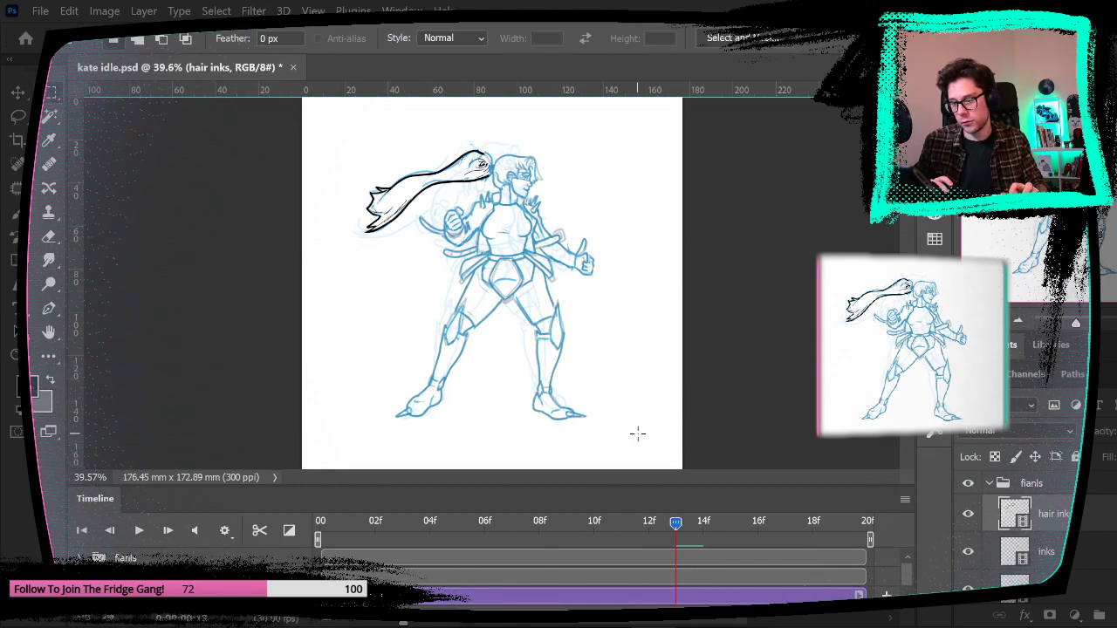
# Step: Select the whole figure on frame 12 and copy its body drawing from the inks layer to frame 13
pyautogui.press('Left')
pyautogui.moveTo(347, 125)
pyautogui.mouseDown()
pyautogui.moveTo(429, 230)
pyautogui.moveTo(645, 436)
pyautogui.moveTo(634, 458)
pyautogui.mouseUp()
pyautogui.click(1047, 548)
pyautogui.press('Right')
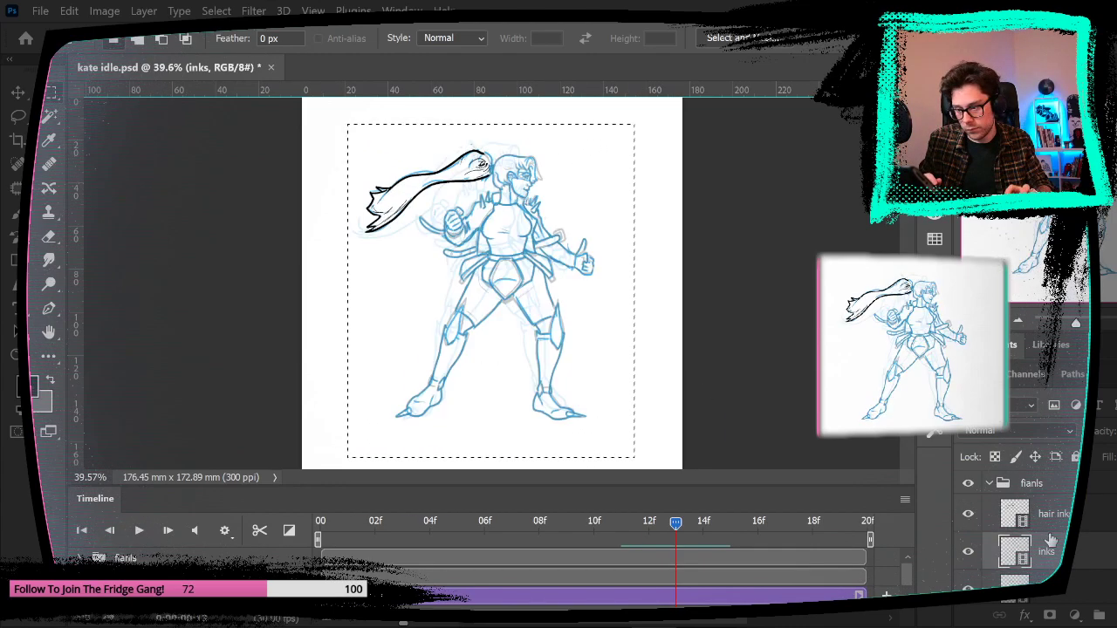
pyautogui.hotkey('ctrl', 'v')
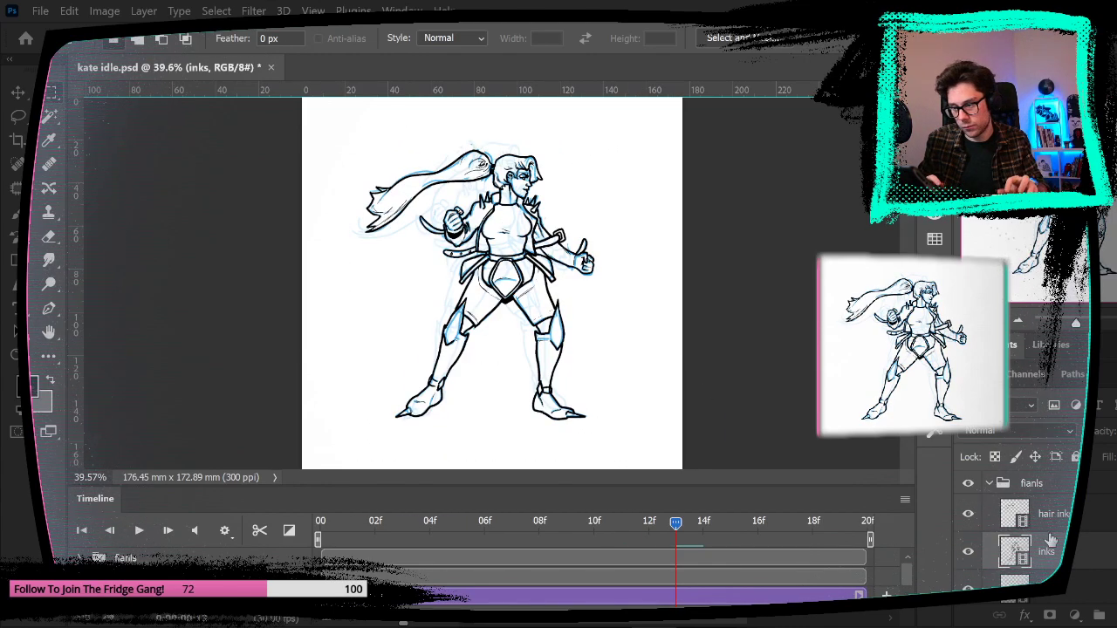
# Step: Play back the idle animation on the timeline
pyautogui.click(904, 499)
pyautogui.press('Escape')
pyautogui.press('space')
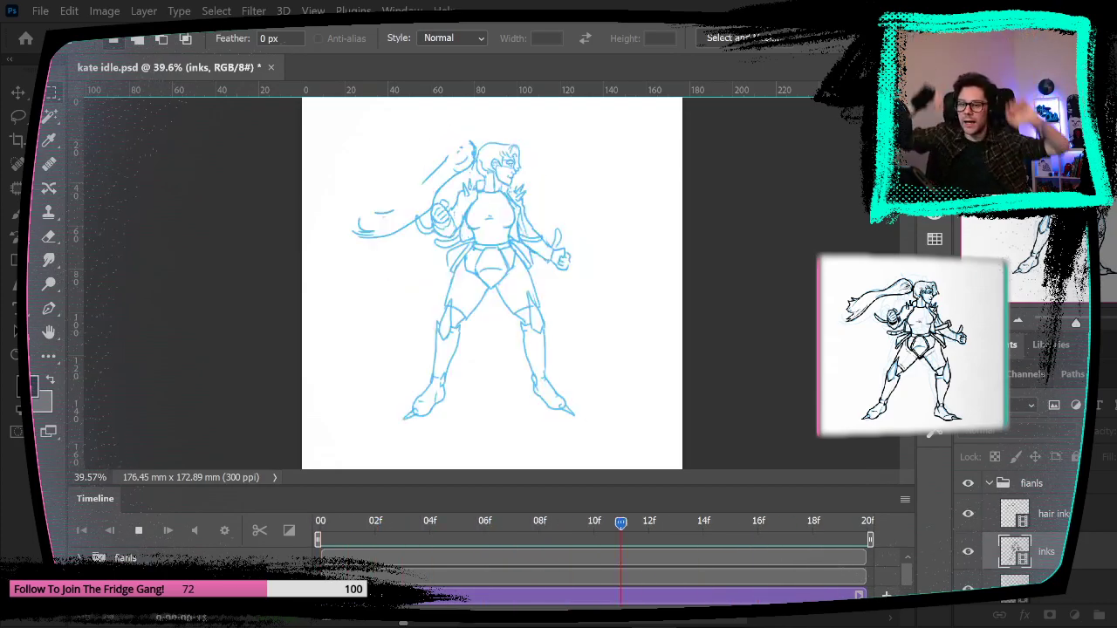
# Step: Stop the playback and hide the shade and colour layers of the finals group
pyautogui.press('space')
pyautogui.scroll(-5, 1032, 550)
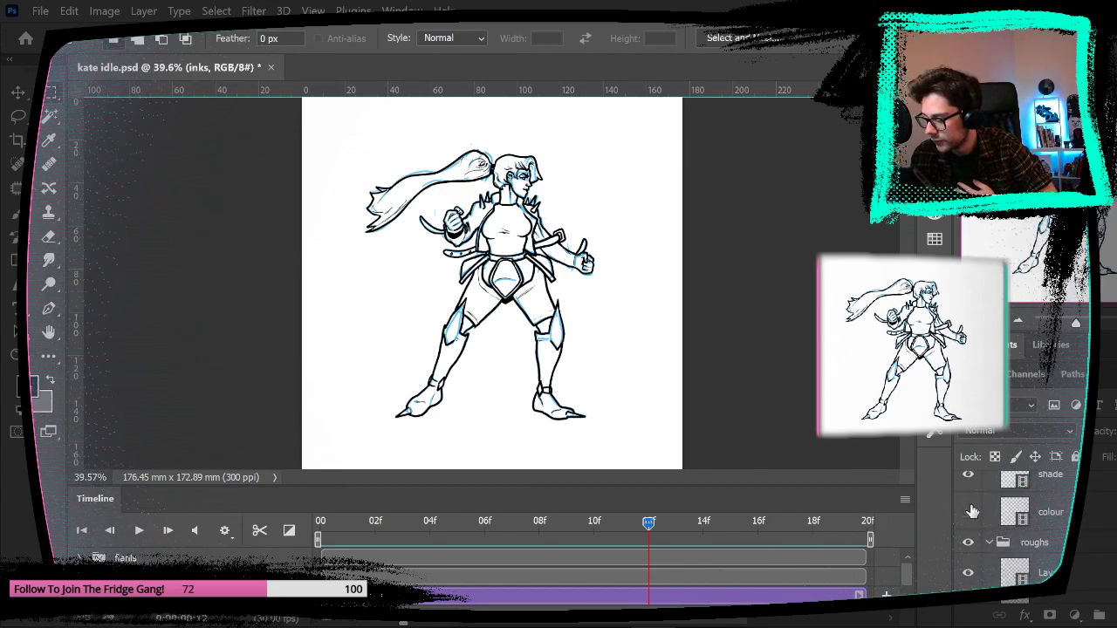
pyautogui.scroll(2, 973, 502)
pyautogui.moveTo(970, 472); pyautogui.dragTo(977, 534)
pyautogui.click(970, 493)
pyautogui.scroll(2, 977, 506)
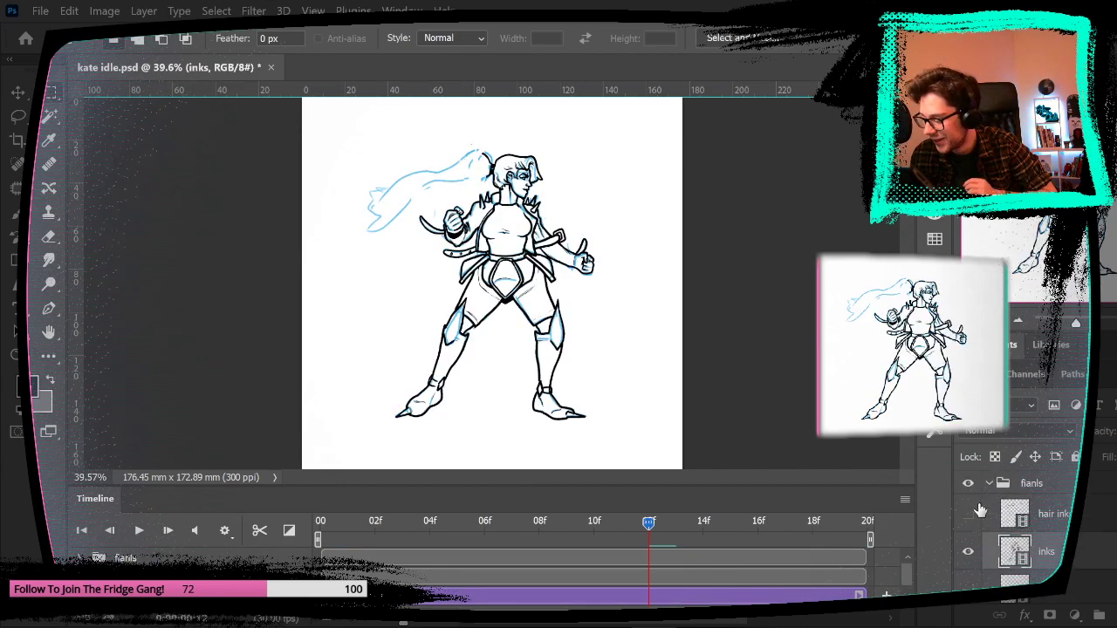
# Step: Play back the idle animation and scrub through the timeline to compare the inked and rough frames
pyautogui.press('space')
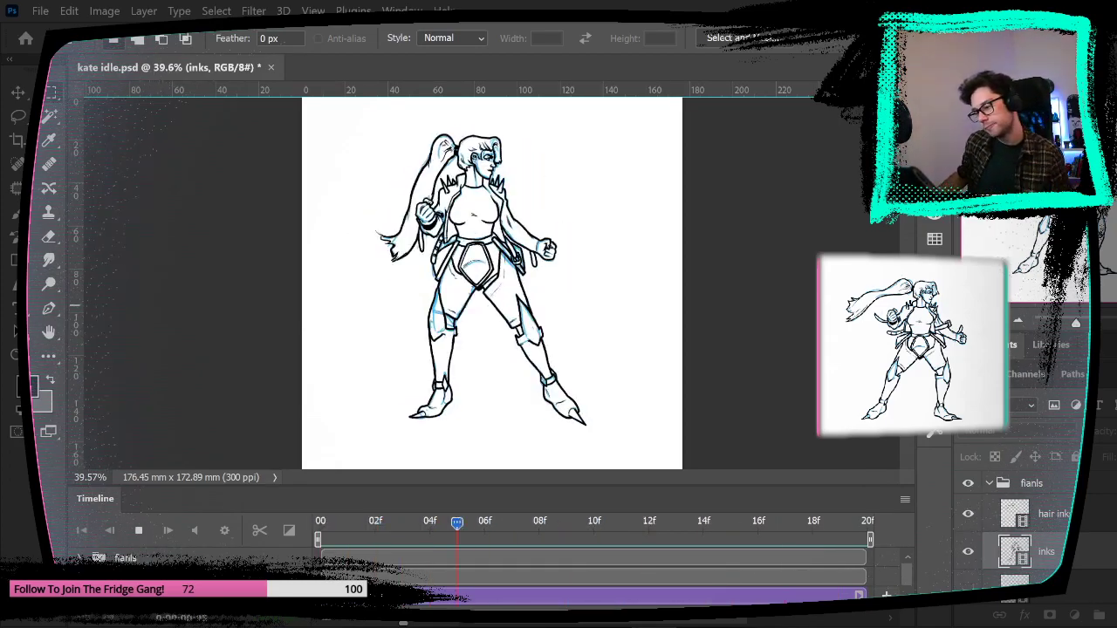
pyautogui.press('space')
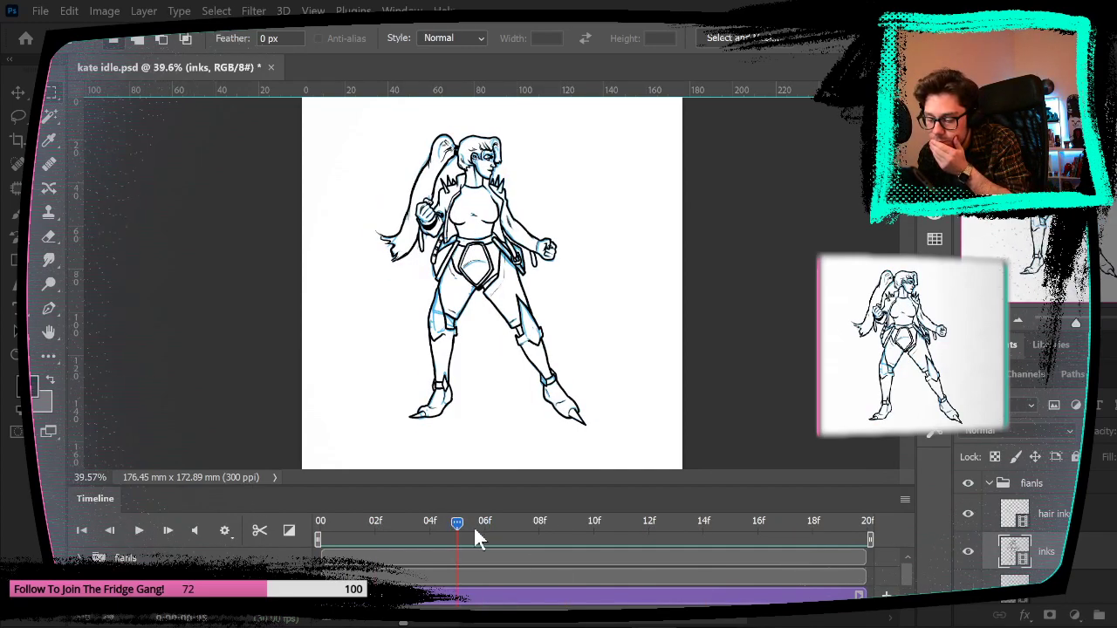
pyautogui.moveTo(463, 522)
pyautogui.mouseDown()
pyautogui.moveTo(703, 521)
pyautogui.moveTo(684, 502)
pyautogui.moveTo(721, 511)
pyautogui.mouseUp()
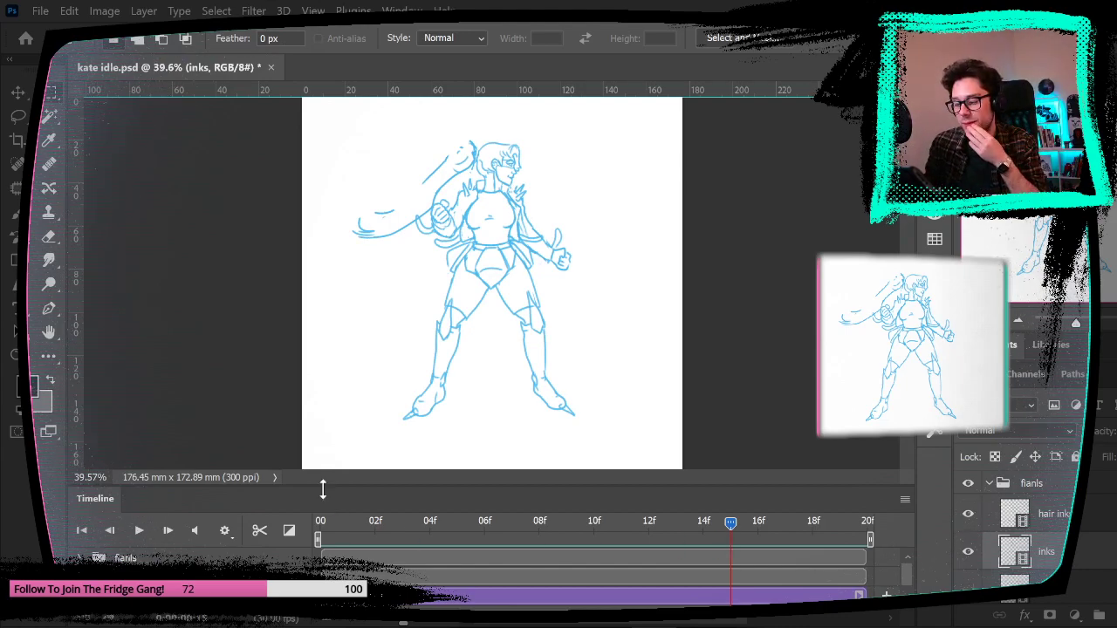
pyautogui.click(343, 530)
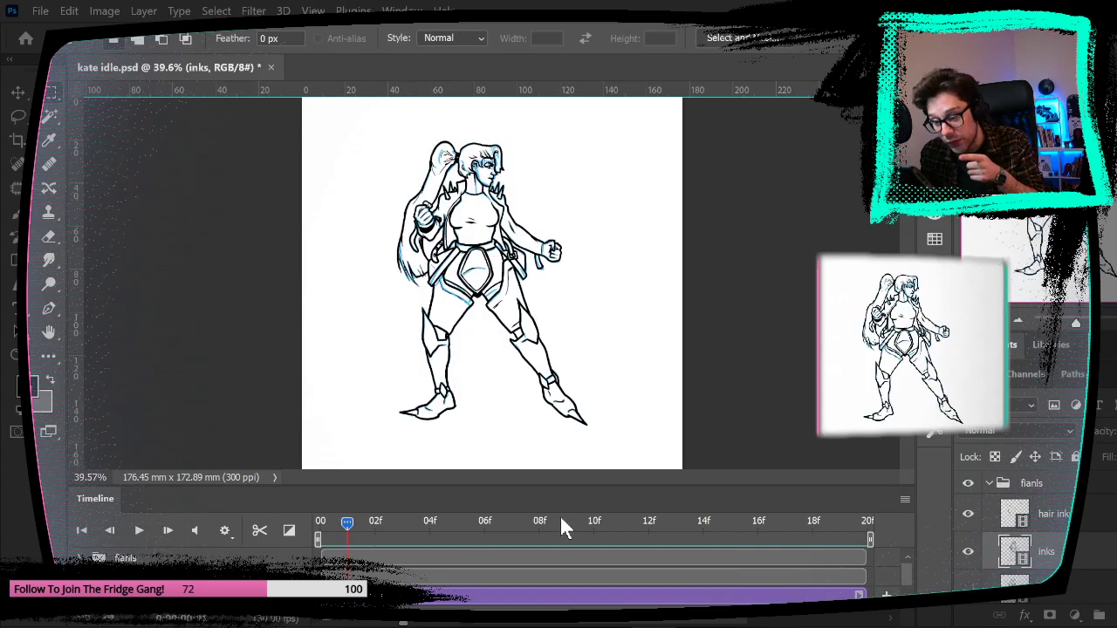
pyautogui.moveTo(742, 521)
pyautogui.mouseDown()
pyautogui.moveTo(656, 520)
pyautogui.moveTo(876, 515)
pyautogui.moveTo(701, 518)
pyautogui.moveTo(833, 516)
pyautogui.moveTo(733, 521)
pyautogui.moveTo(831, 557)
pyautogui.mouseUp()
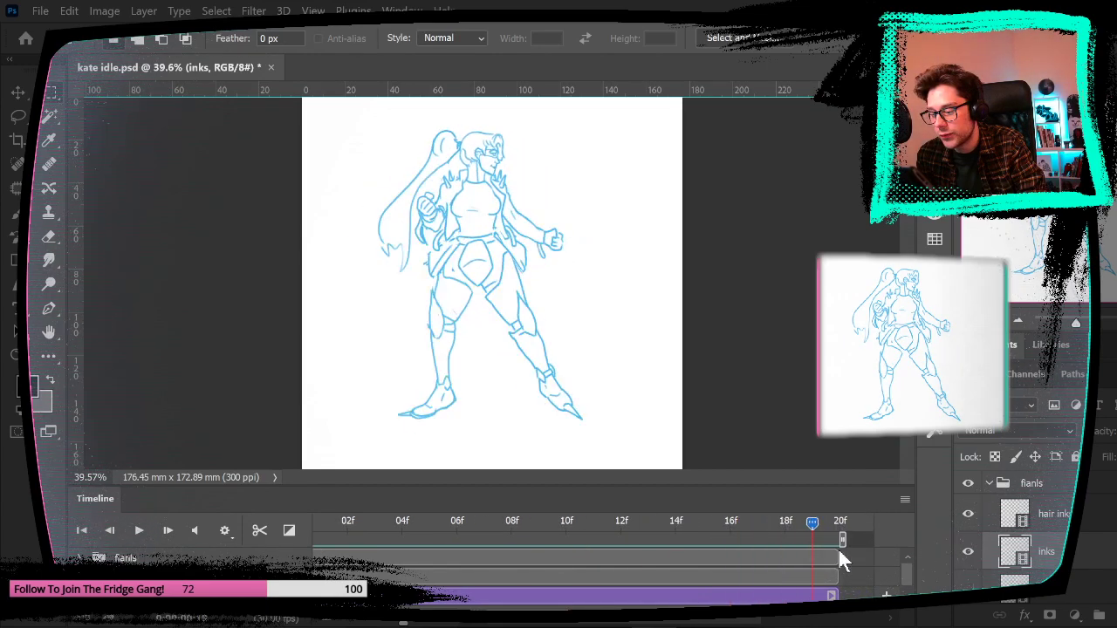
pyautogui.click(733, 524)
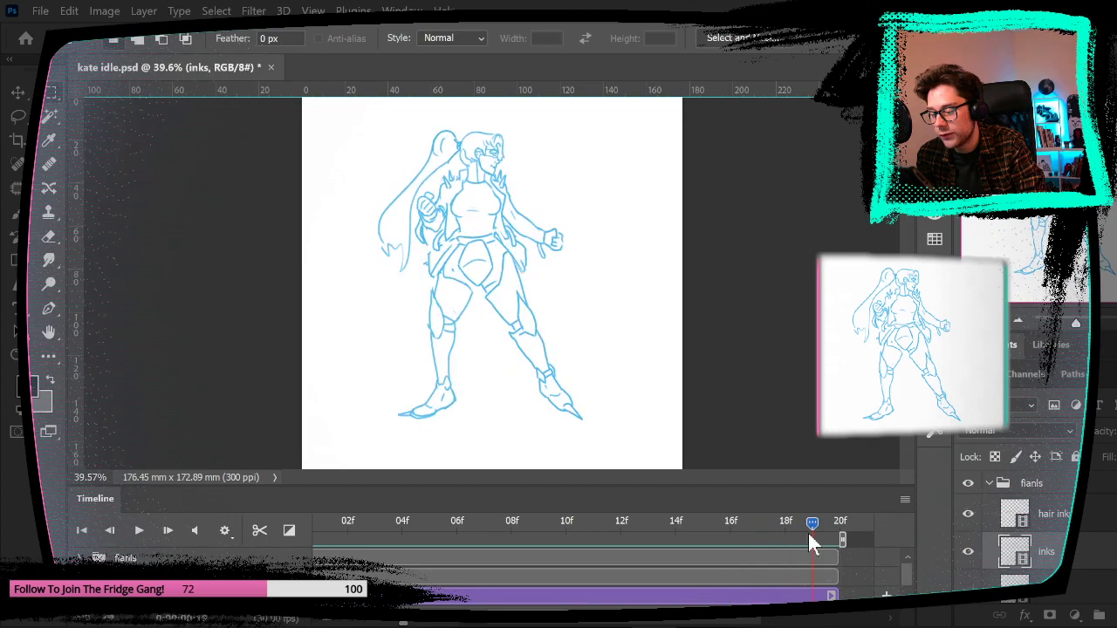
pyautogui.moveTo(713, 531)
pyautogui.mouseDown()
pyautogui.moveTo(754, 531)
pyautogui.moveTo(566, 527)
pyautogui.mouseUp()
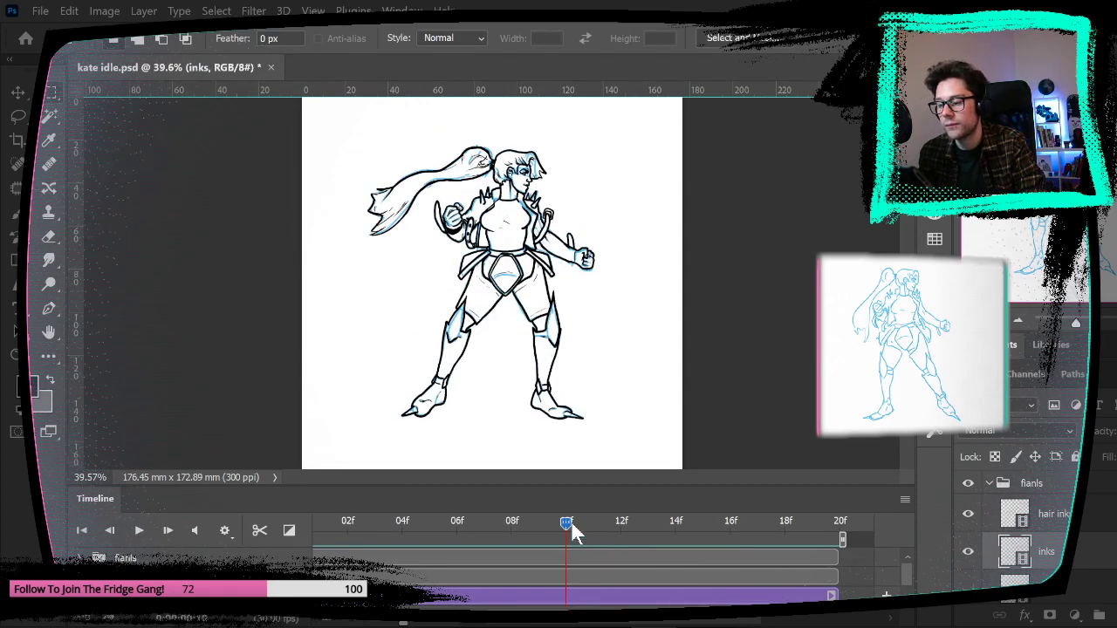
# Step: Replay the idle animation and scrub across the whole timeline to its last drawing at frame 19
pyautogui.press('space')
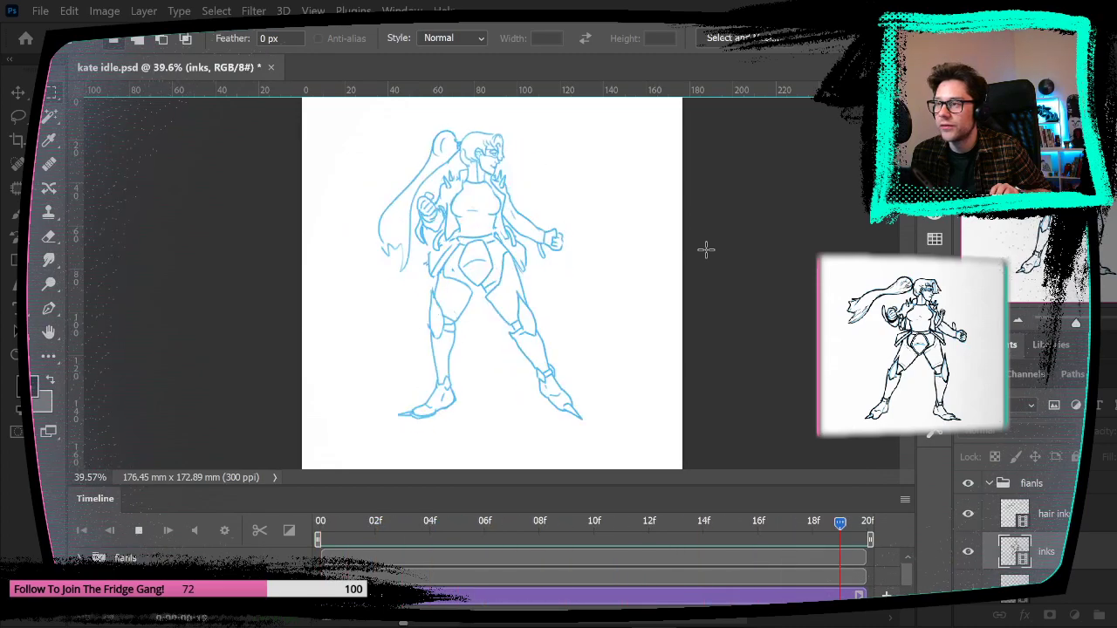
pyautogui.press('space')
pyautogui.moveTo(319, 524); pyautogui.dragTo(867, 511)
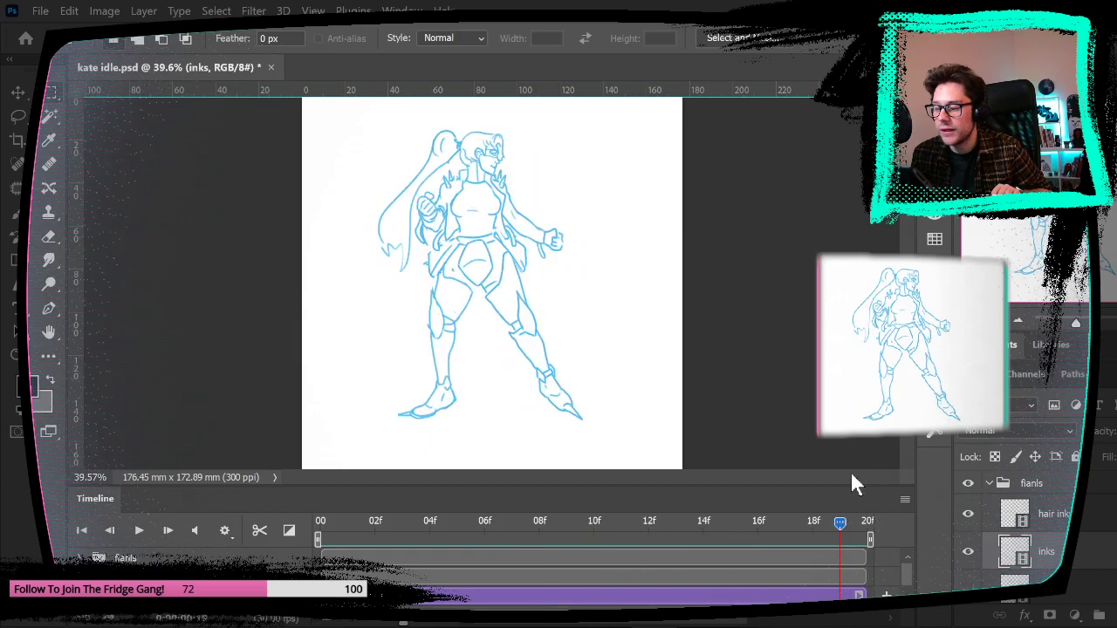
# Step: Open sword-sister-idle-9-frame.gif from the finals folder of stance animations and enlarge the character
pyautogui.click(13, 13)
pyautogui.click(39, 12)
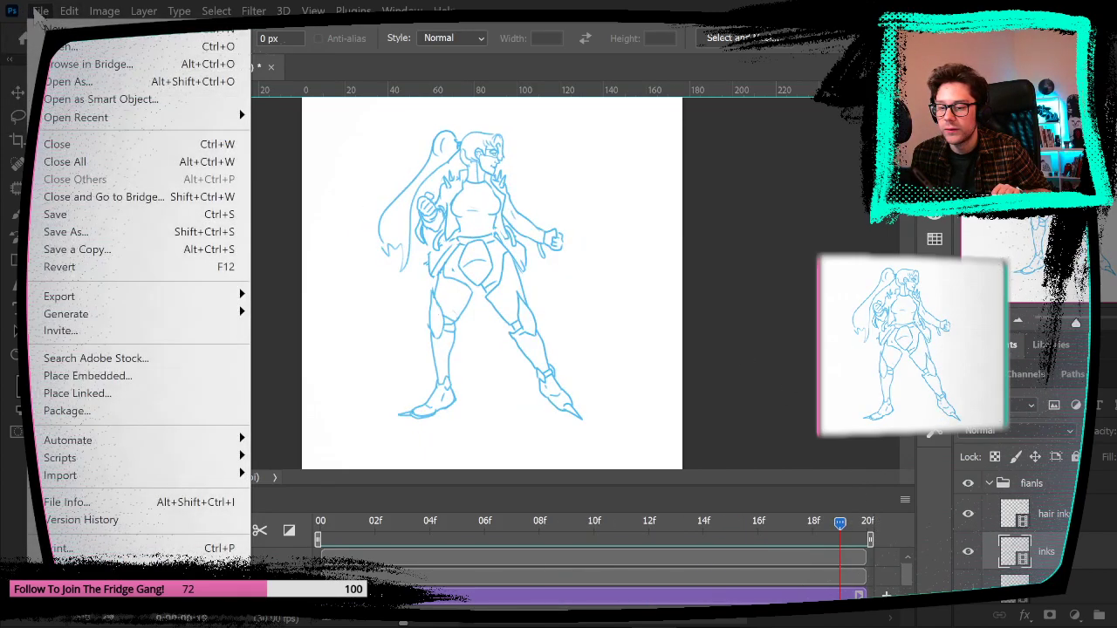
pyautogui.click(57, 47)
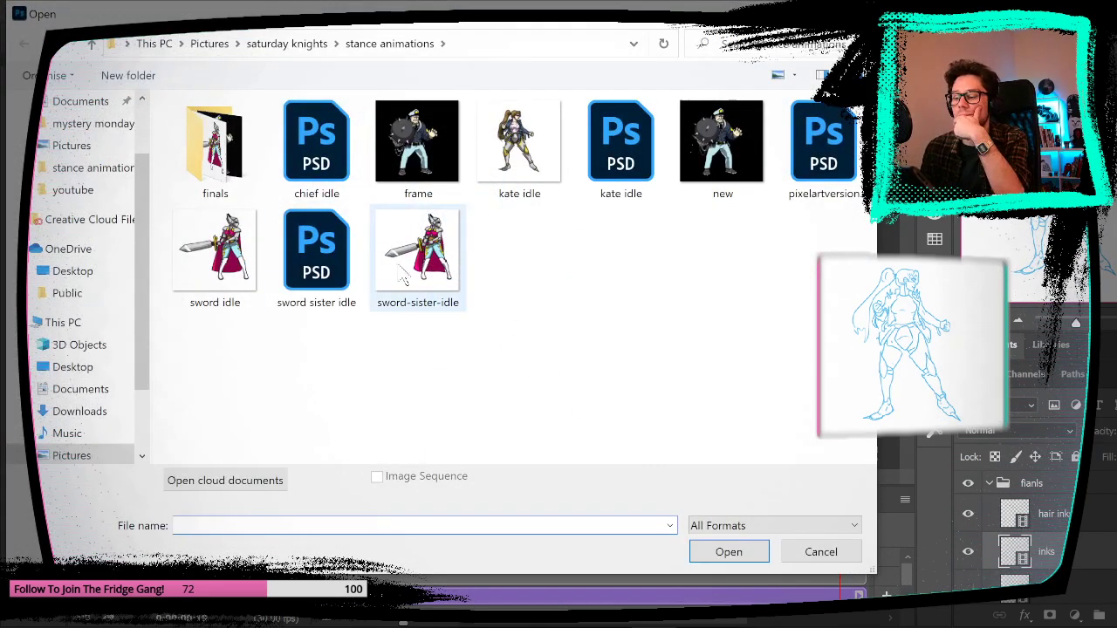
pyautogui.click(403, 277)
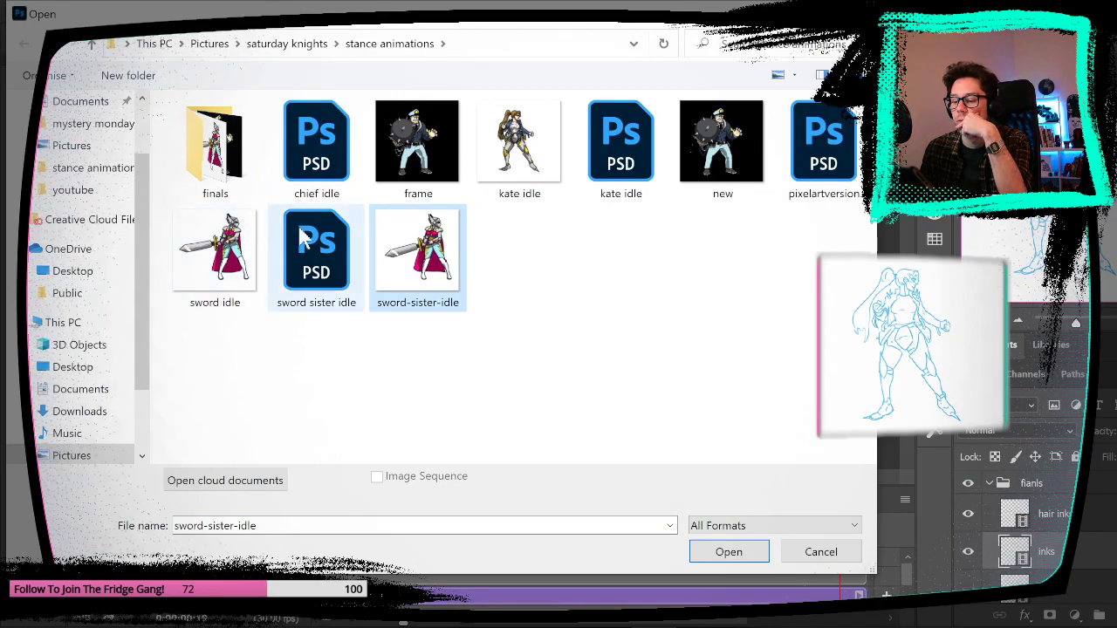
pyautogui.doubleClick(209, 147)
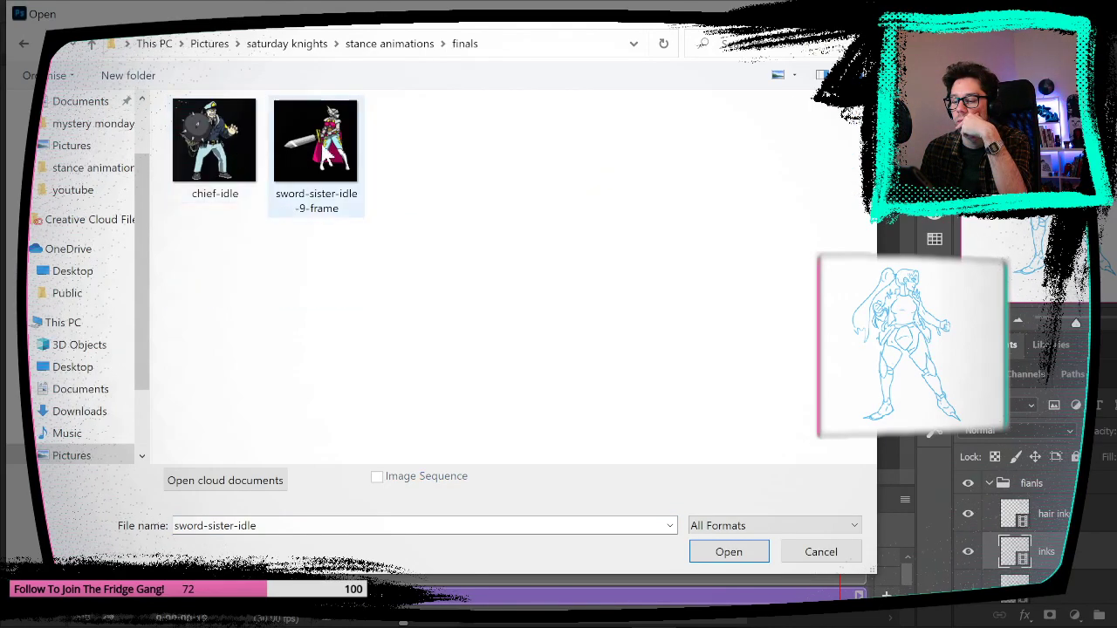
pyautogui.click(354, 159)
pyautogui.click(722, 552)
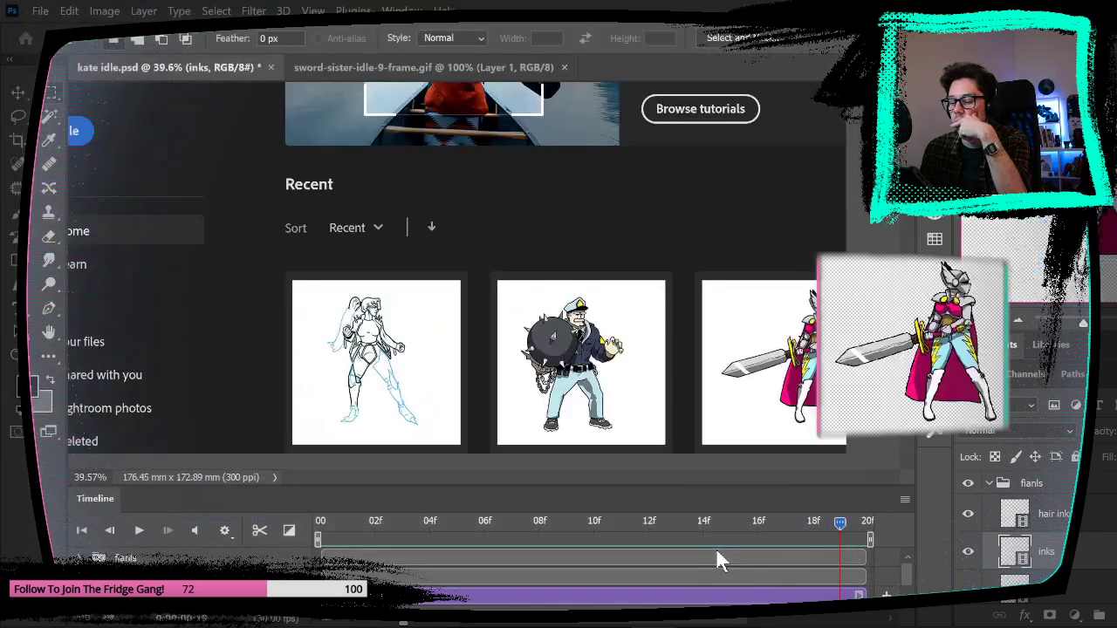
pyautogui.press('z')
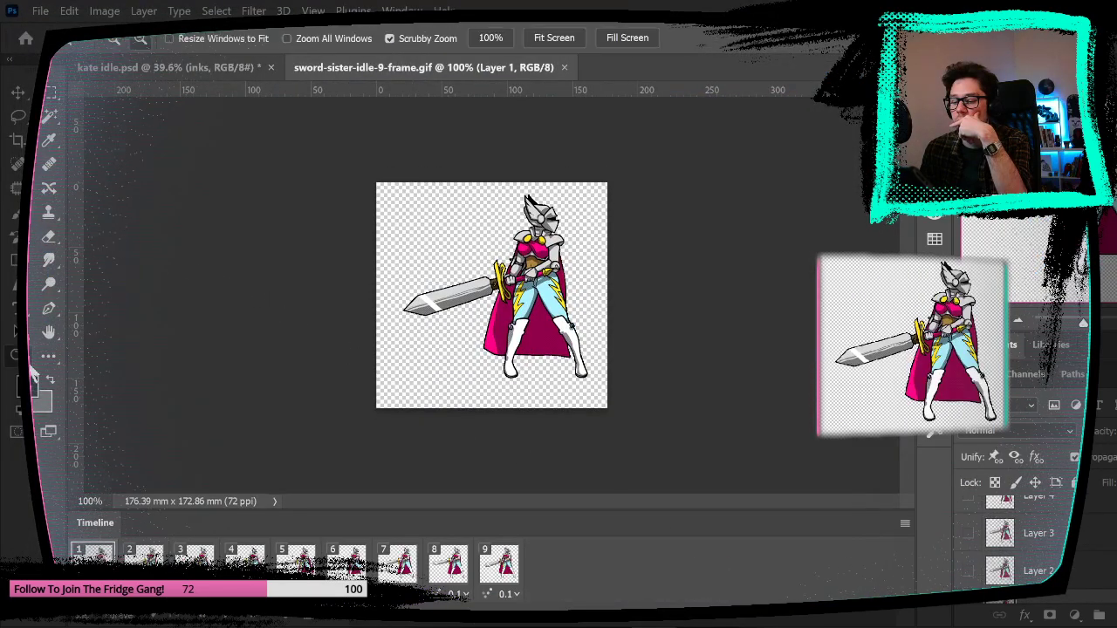
pyautogui.moveTo(500, 197); pyautogui.dragTo(524, 263)
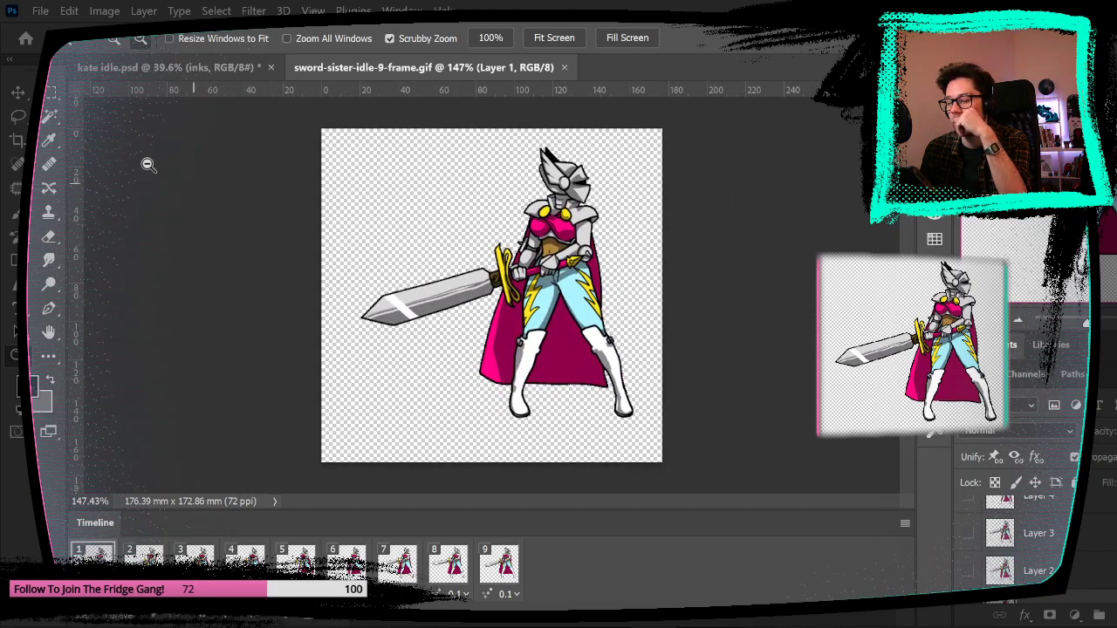
# Step: Try to nudge a lassoed area around the sword, undo the move and close the GIF
pyautogui.click(18, 116)
pyautogui.moveTo(360, 276)
pyautogui.mouseDown()
pyautogui.moveTo(651, 244)
pyautogui.moveTo(525, 294)
pyautogui.moveTo(375, 329)
pyautogui.moveTo(330, 320)
pyautogui.moveTo(348, 261)
pyautogui.mouseUp()
pyautogui.click(17, 92)
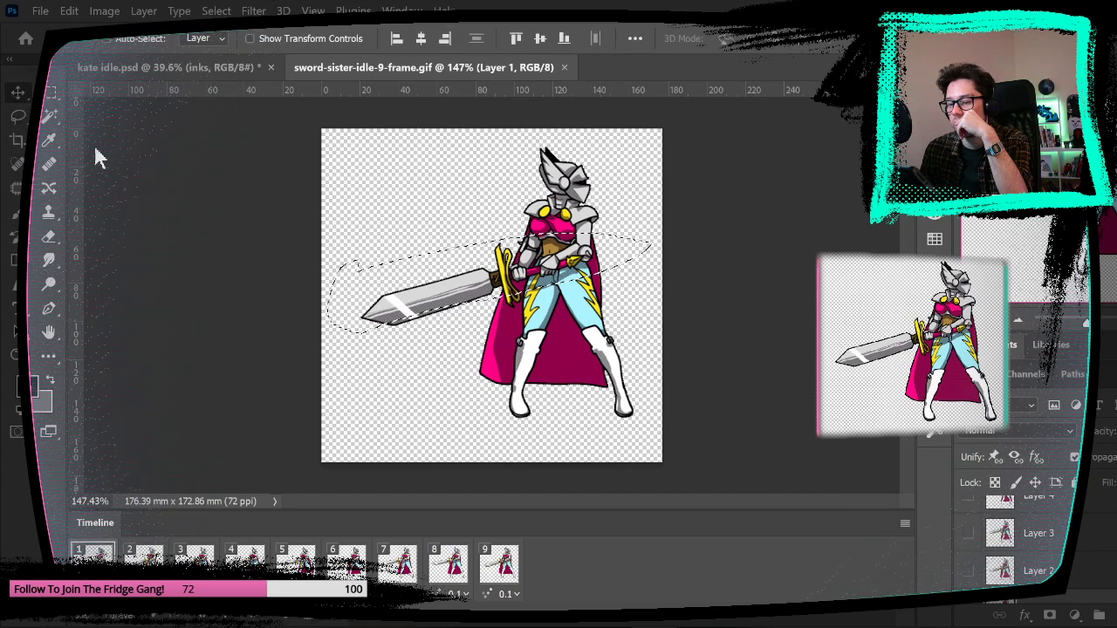
pyautogui.moveTo(443, 270)
pyautogui.mouseDown()
pyautogui.moveTo(482, 257)
pyautogui.moveTo(397, 271)
pyautogui.moveTo(430, 263)
pyautogui.mouseUp()
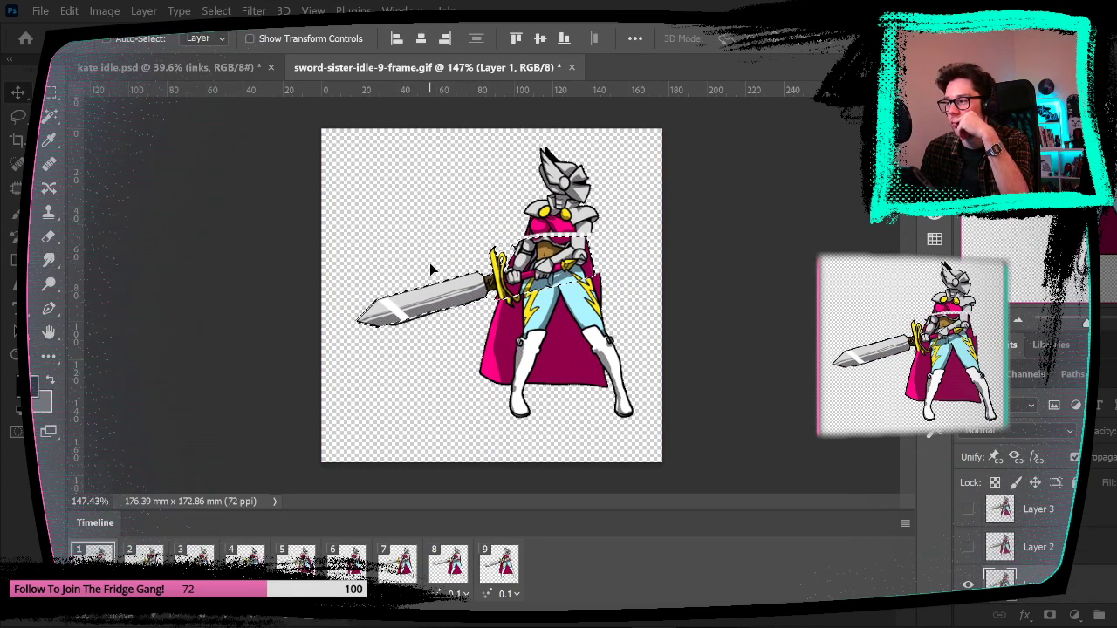
pyautogui.hotkey('ctrl', 'z')
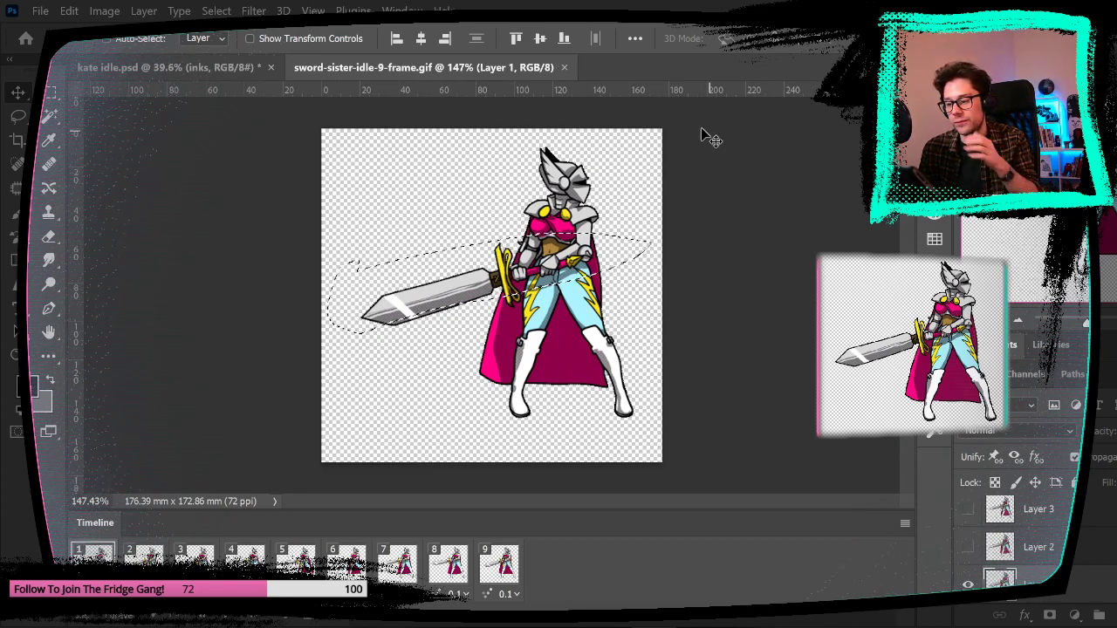
pyautogui.press('m')
pyautogui.click(133, 164)
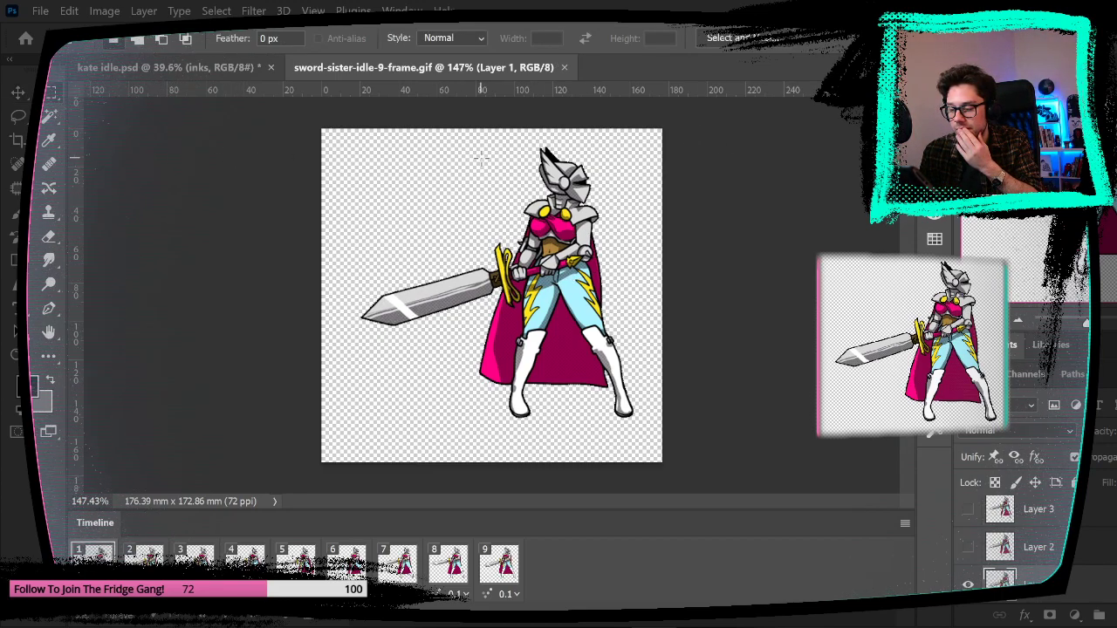
pyautogui.click(564, 67)
pyautogui.click(695, 273)
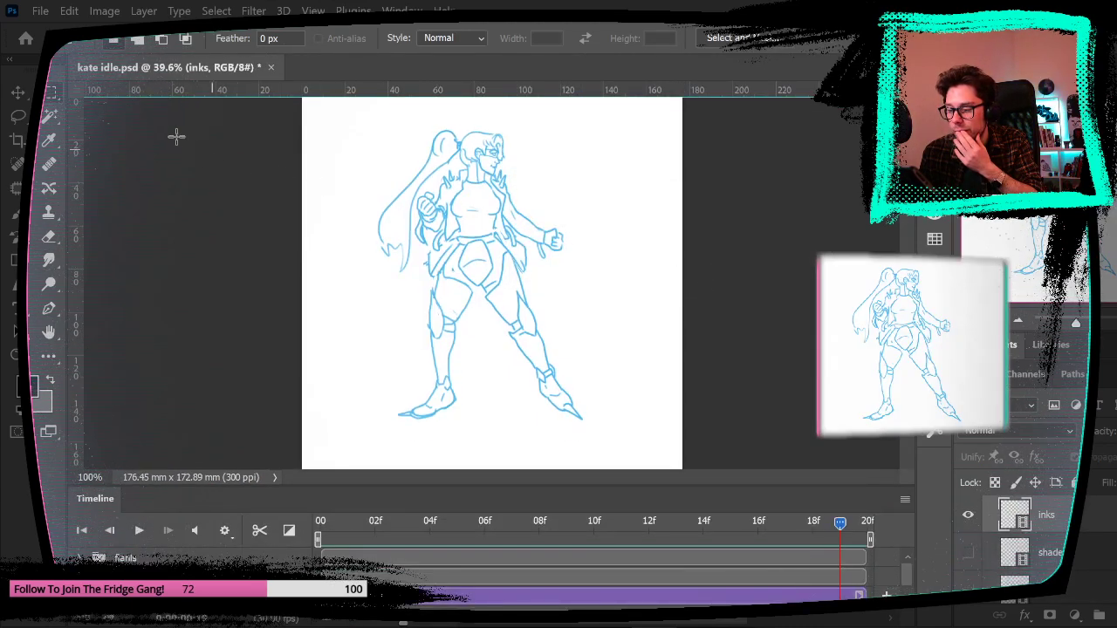
# Step: Open the flattened saturday knights.jpg poster from the promo art folder of saturday knights
pyautogui.click(40, 10)
pyautogui.click(70, 49)
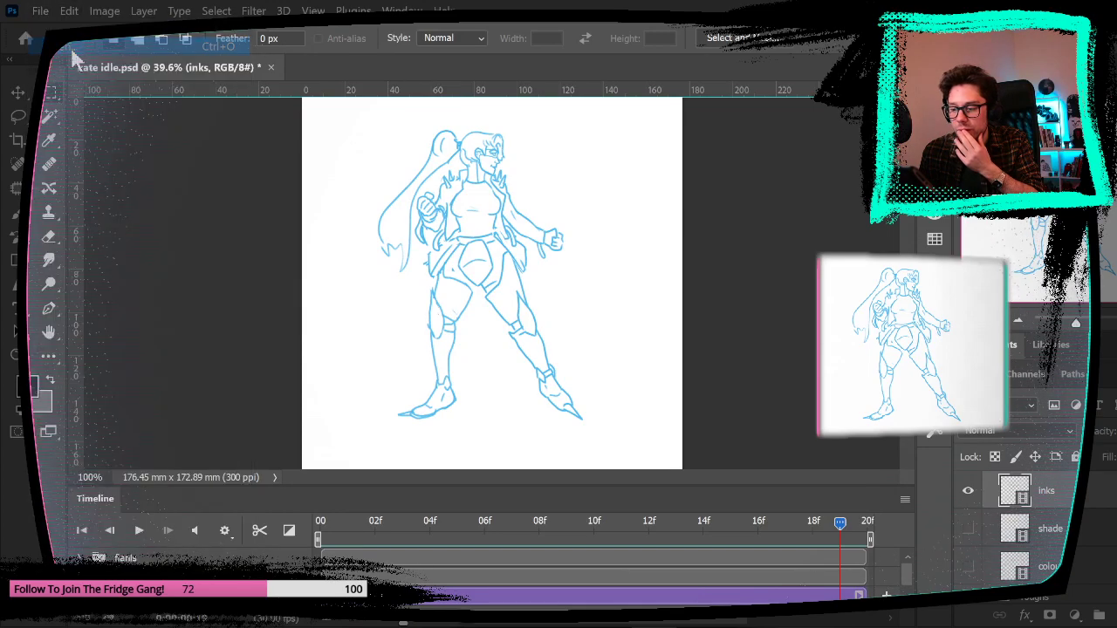
pyautogui.click(295, 45)
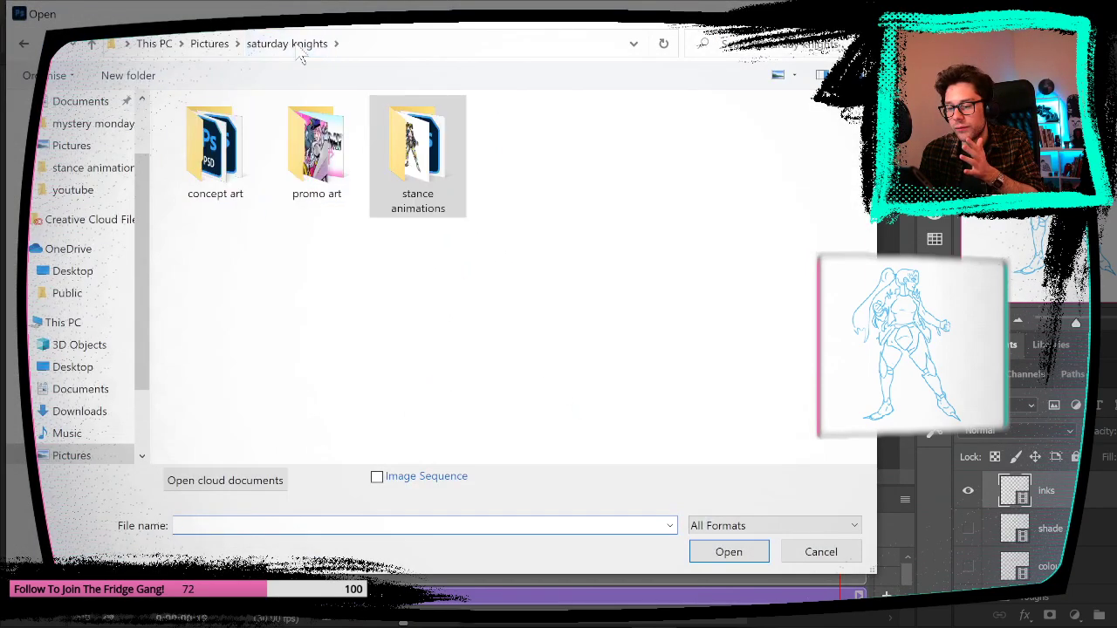
pyautogui.doubleClick(339, 165)
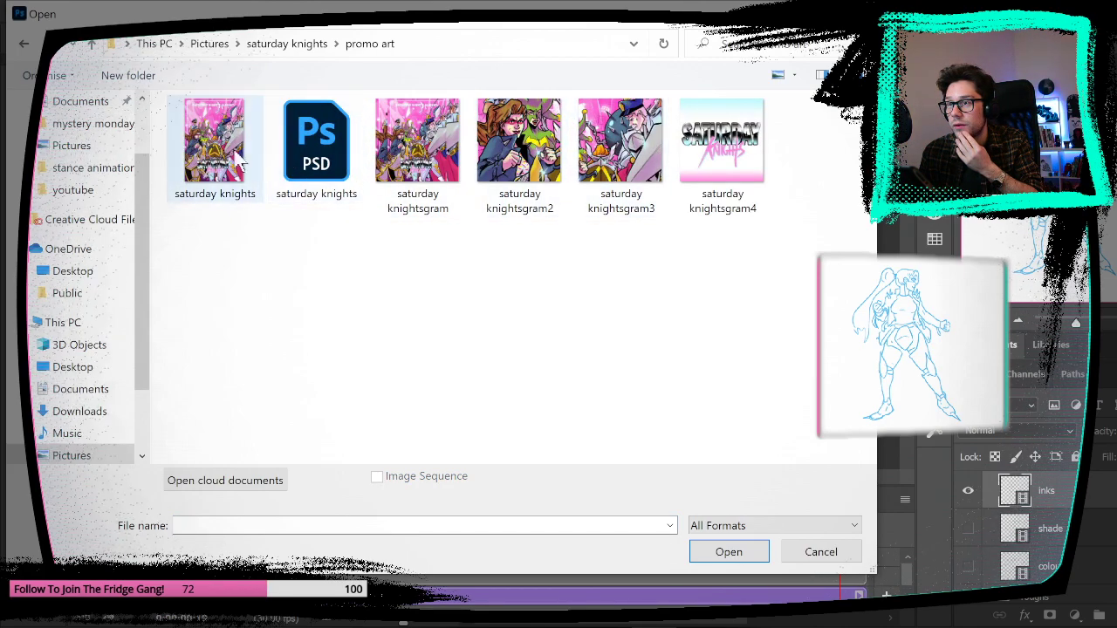
pyautogui.click(258, 193)
pyautogui.click(763, 550)
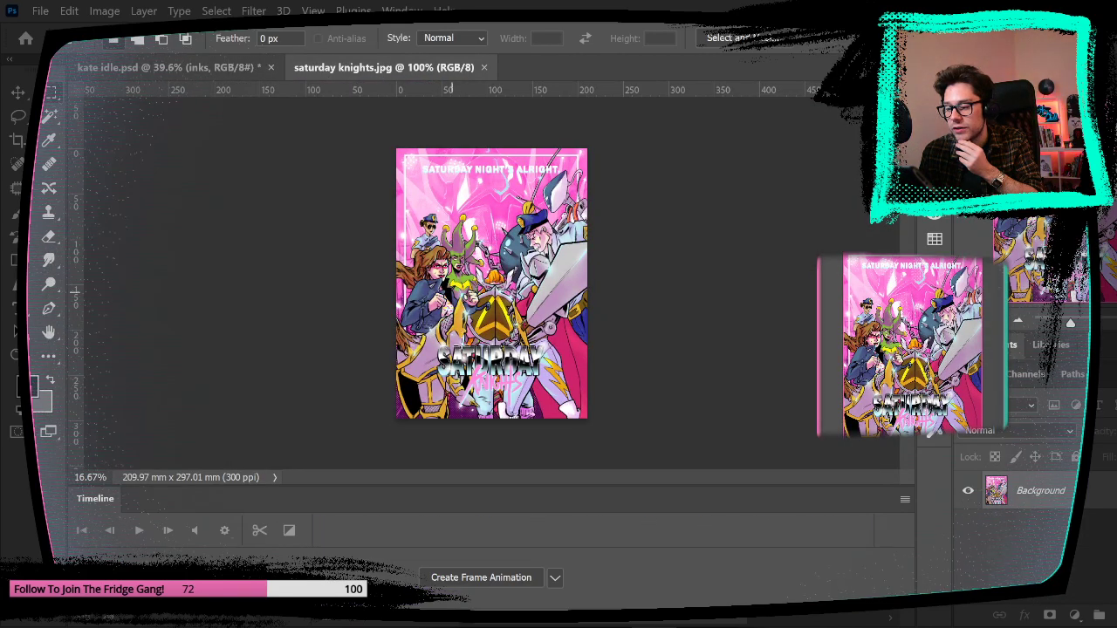
# Step: Examine the poster's characters up close and close the image
pyautogui.click(16, 355)
pyautogui.moveTo(370, 282); pyautogui.dragTo(512, 248)
pyautogui.scroll(-4, 492, 369)
pyautogui.scroll(3, 515, 322)
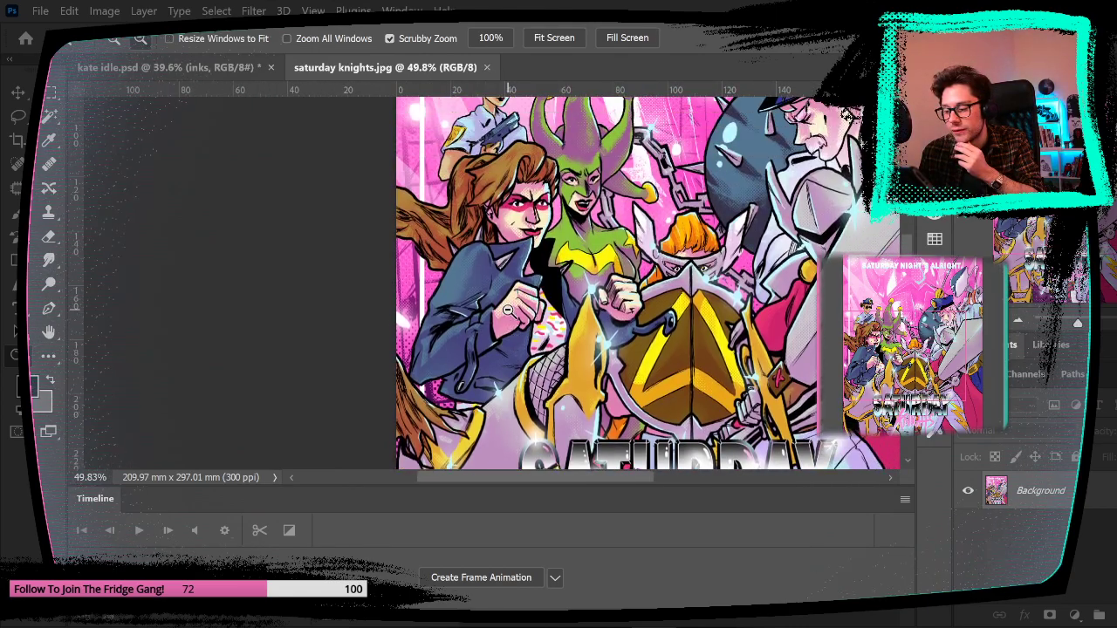
pyautogui.click(486, 67)
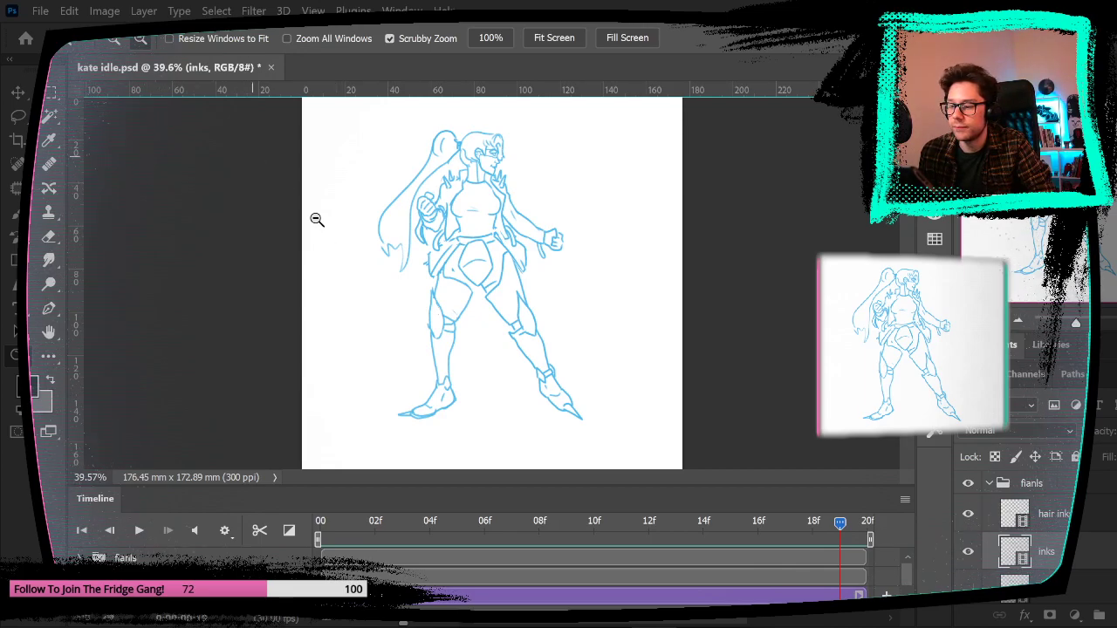
# Step: Scrub through the kate idle timeline and stop on the inked drawing at frame 11
pyautogui.moveTo(376, 524); pyautogui.dragTo(749, 526)
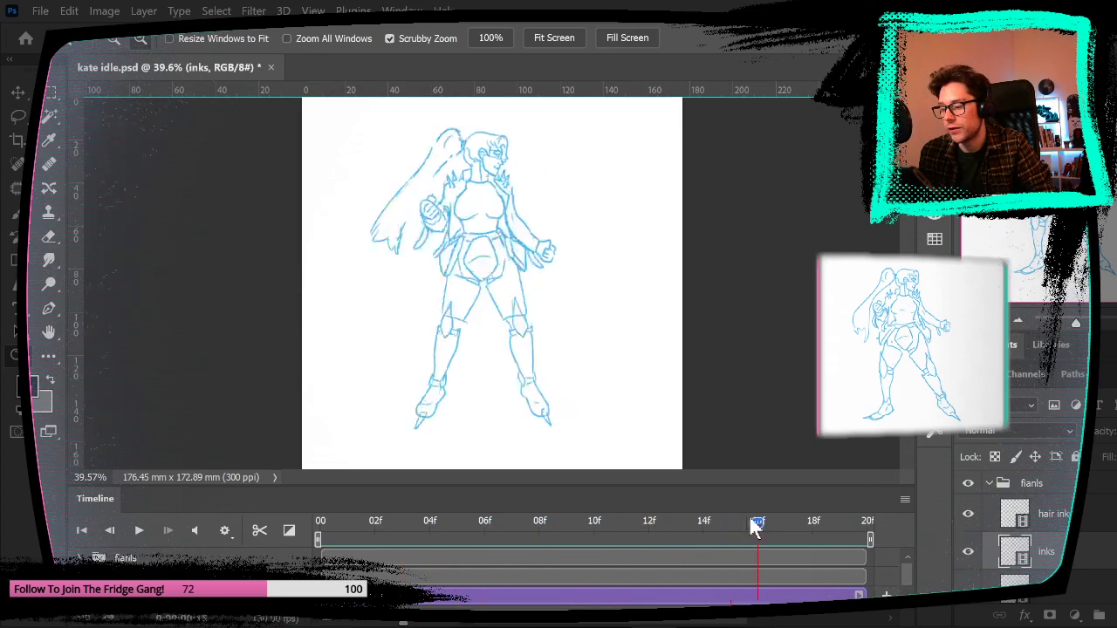
pyautogui.moveTo(548, 523); pyautogui.dragTo(620, 520)
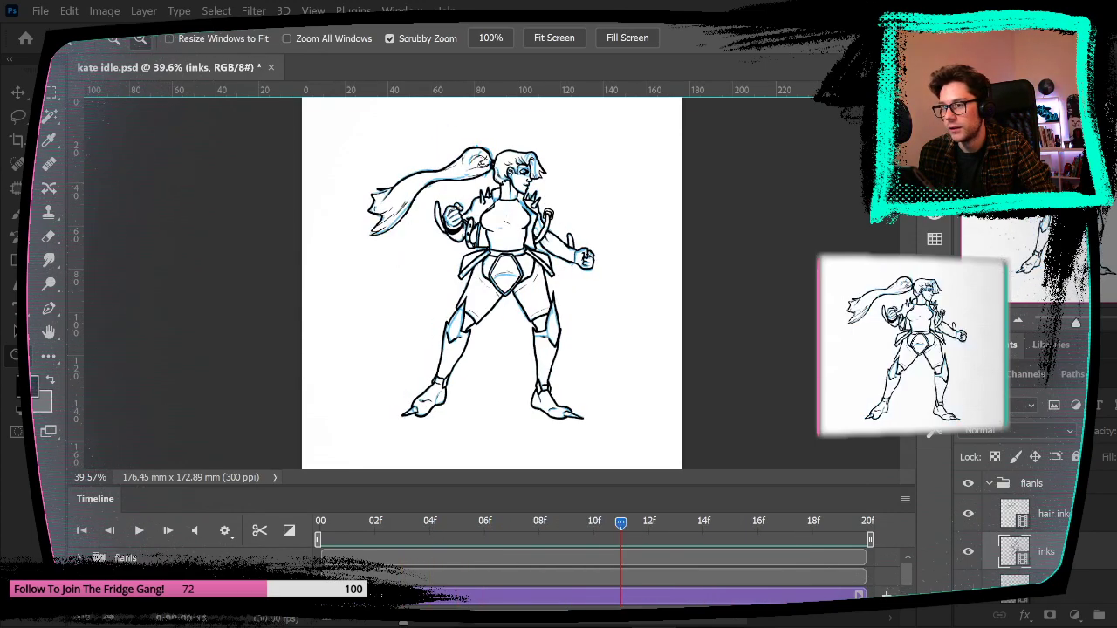